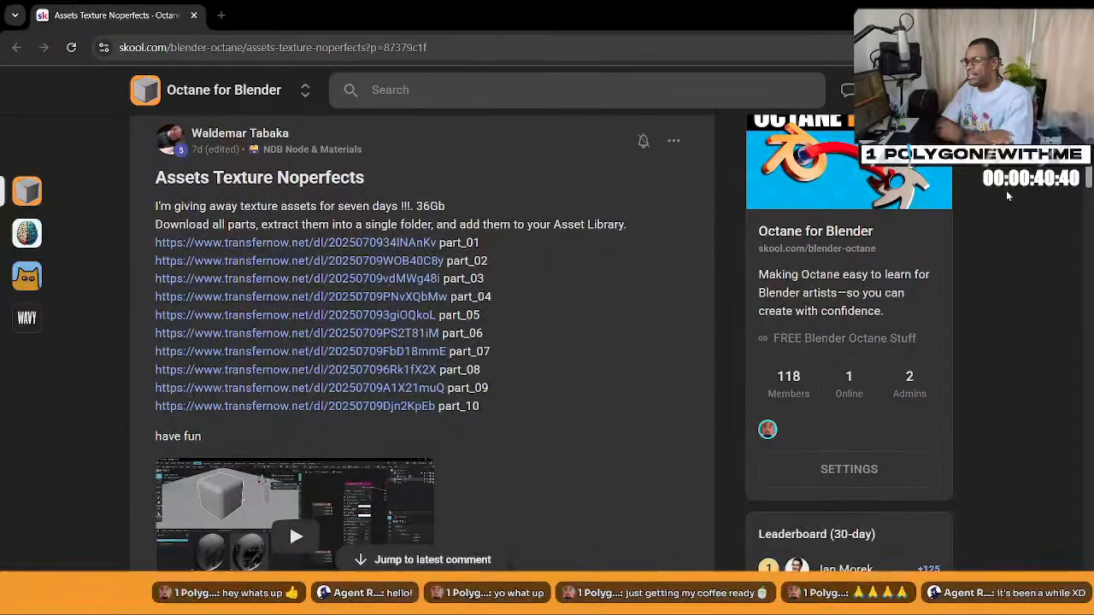
# Review the Assets Texture Noperfects post, playing its attached video and skimming the comments below
pyautogui.scroll(1, 1028, 215)
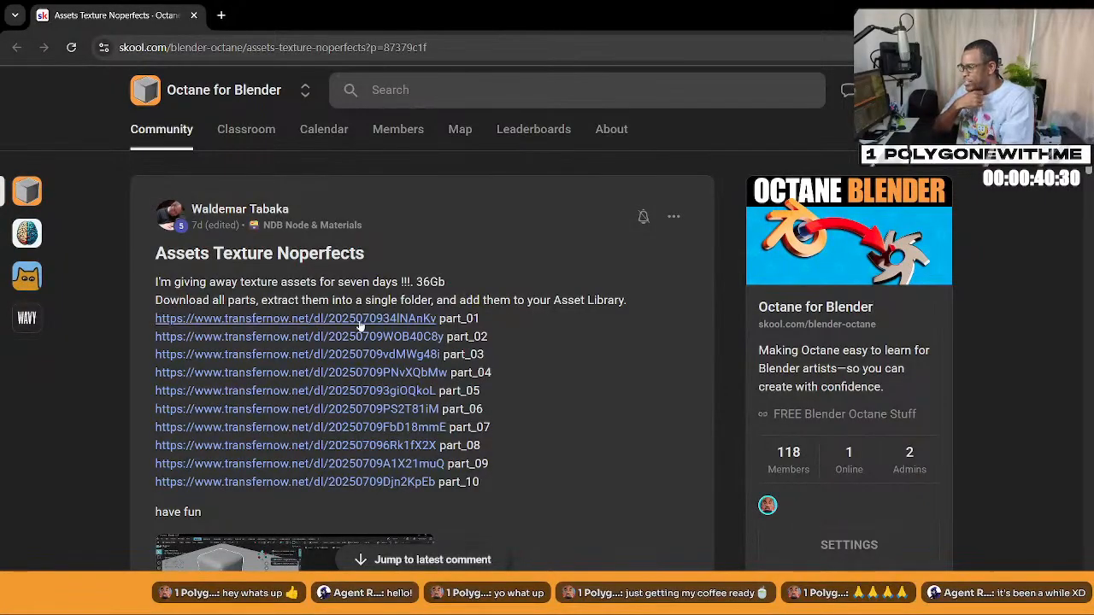
pyautogui.scroll(-2, 496, 371)
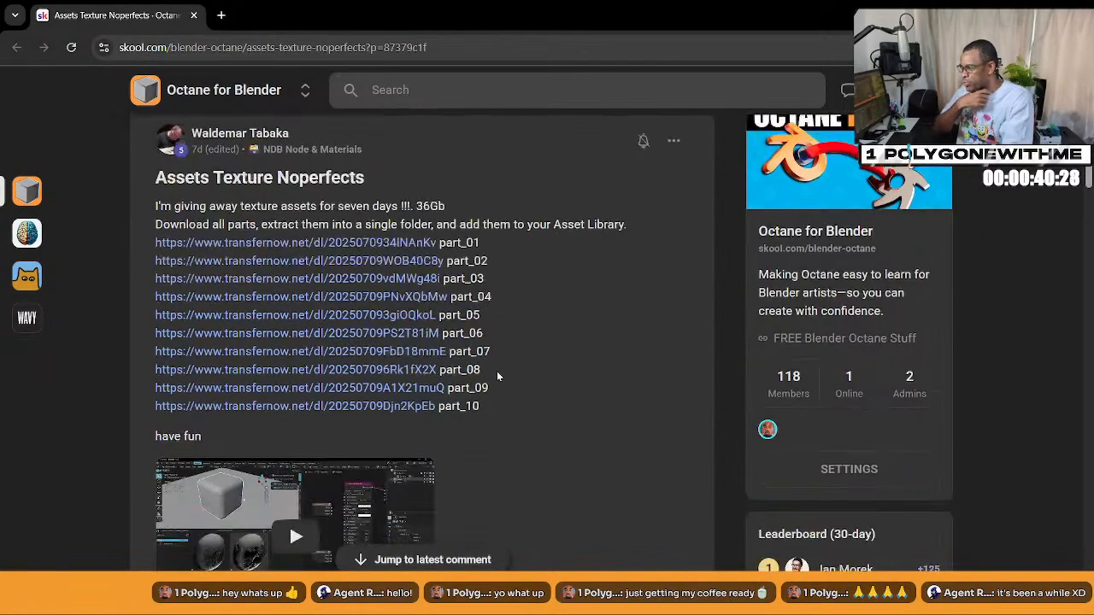
pyautogui.scroll(-1, 499, 376)
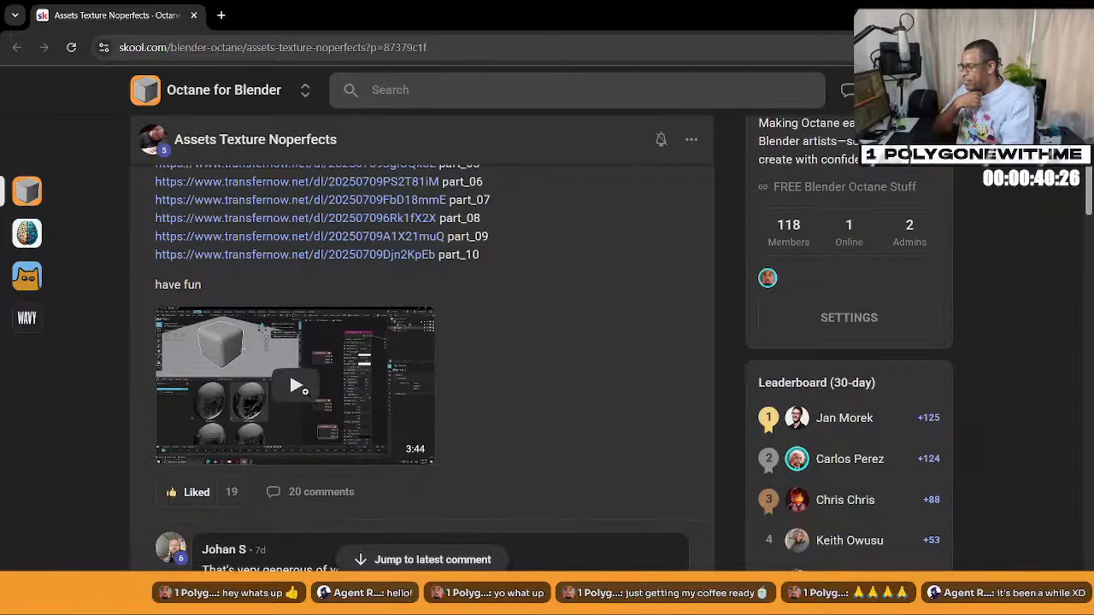
pyautogui.click(307, 396)
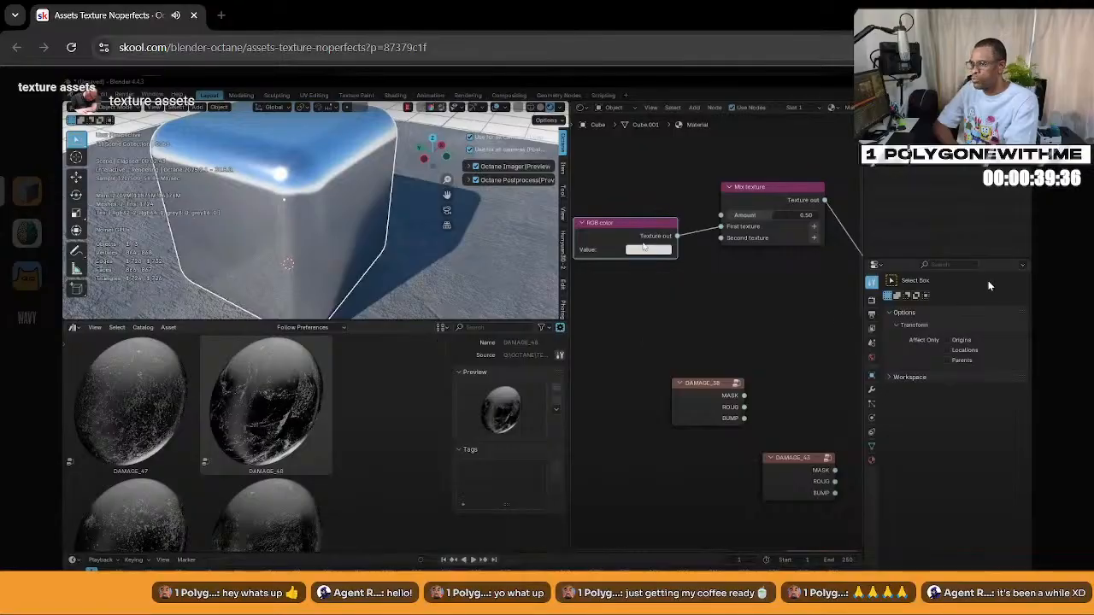
pyautogui.press('Escape')
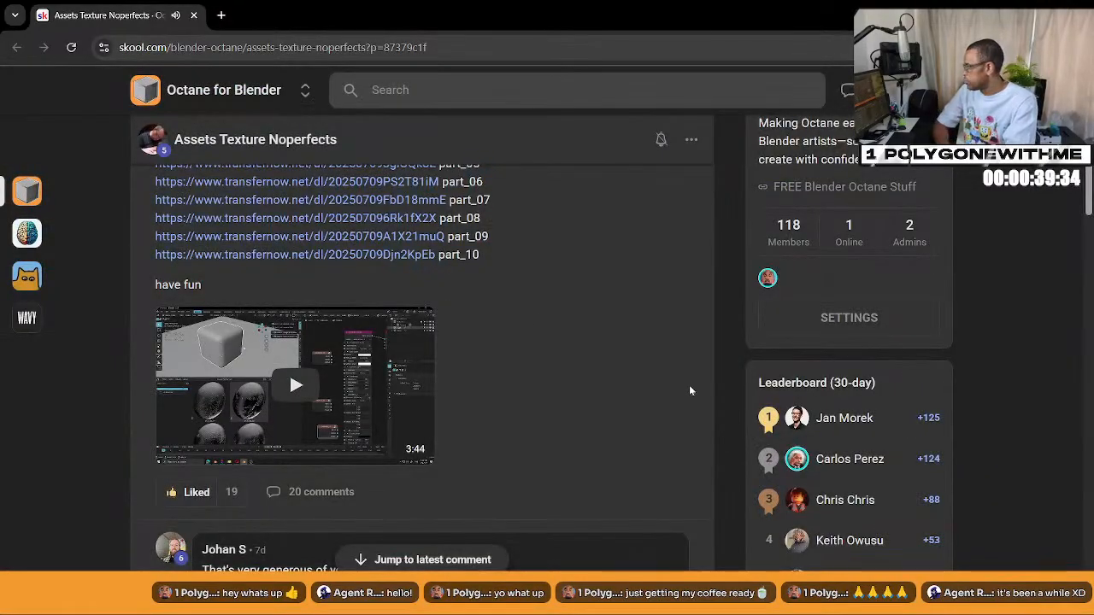
pyautogui.scroll(-4, 545, 369)
pyautogui.scroll(1, 539, 375)
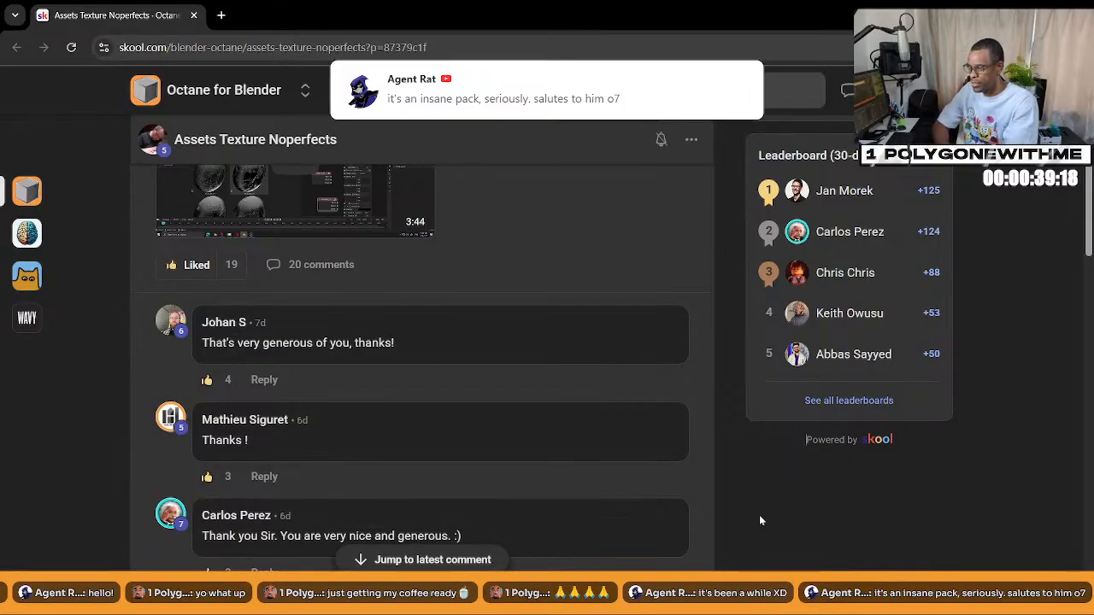
pyautogui.scroll(5, 759, 514)
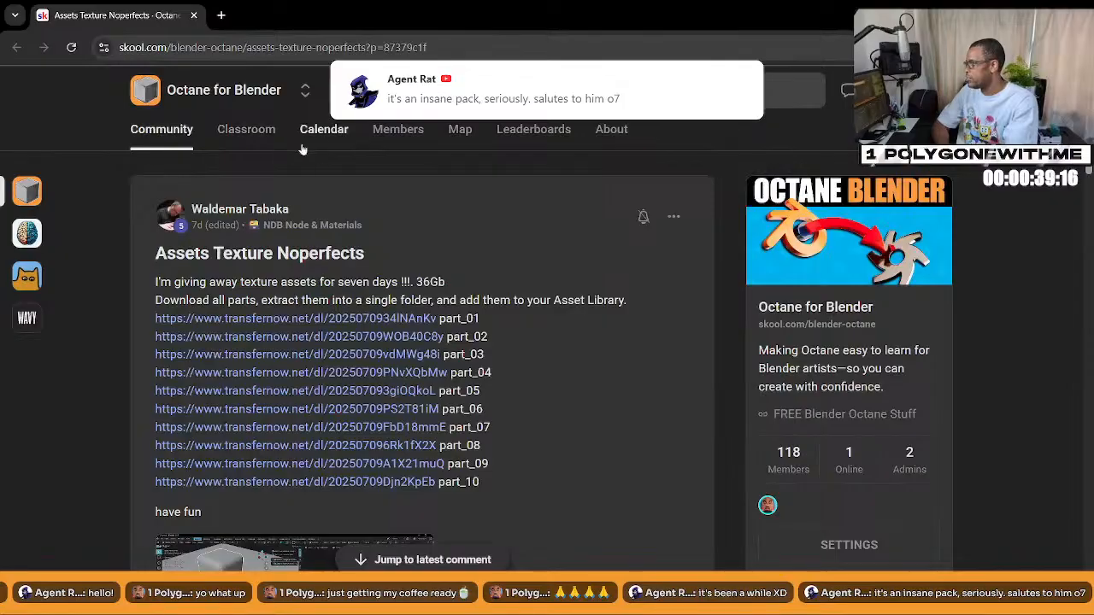
# Check the Octane for Blender community's calendar and browse the courses offered in its Classroom
pyautogui.click(359, 133)
pyautogui.click(332, 129)
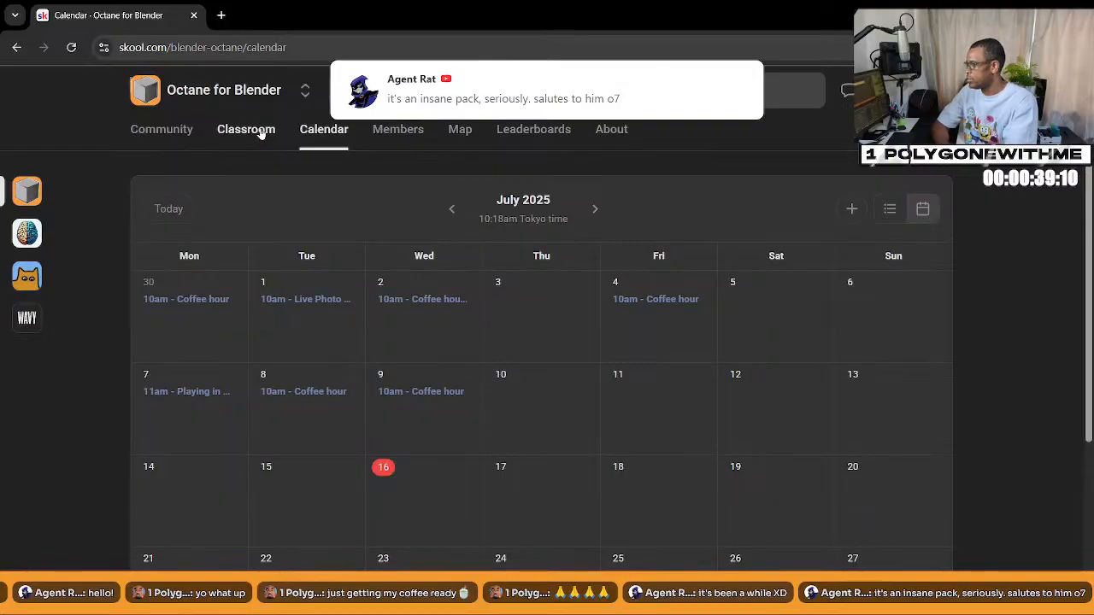
pyautogui.click(247, 131)
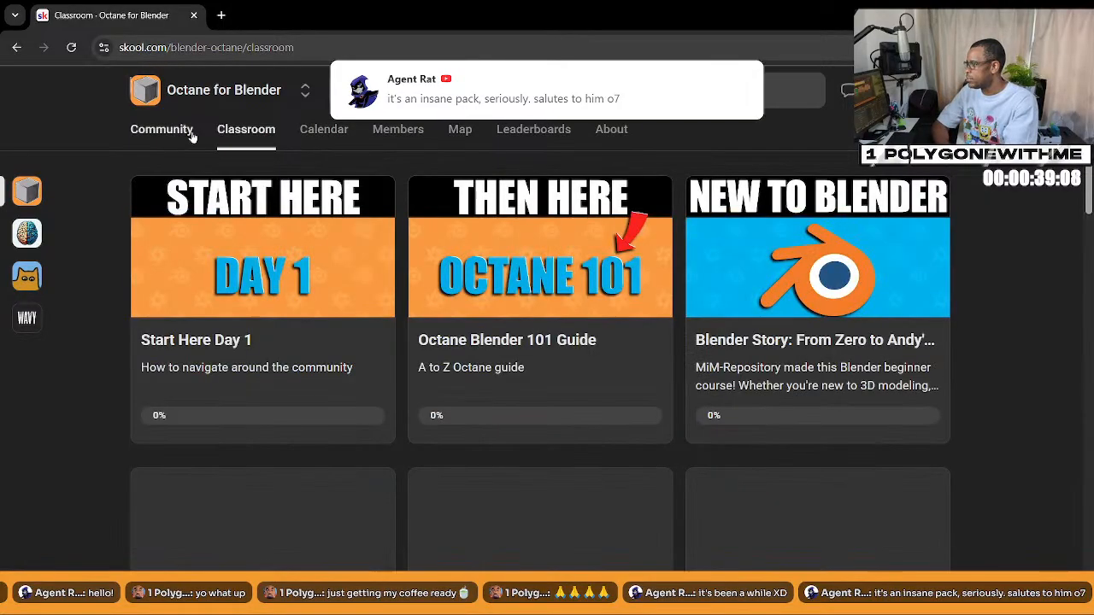
pyautogui.scroll(-5, 325, 330)
pyautogui.scroll(-8, 325, 331)
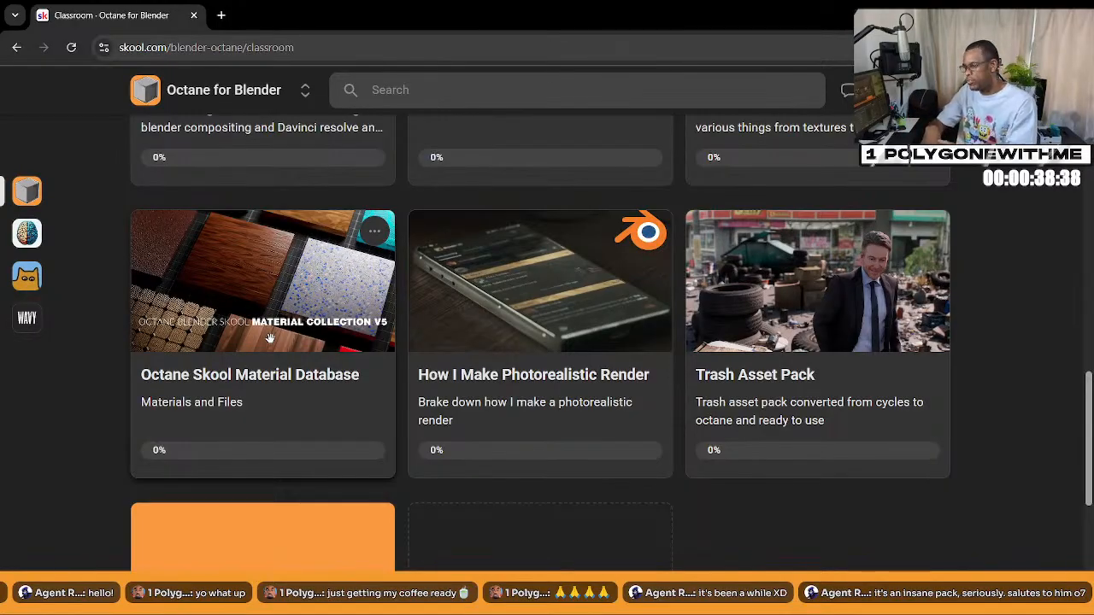
pyautogui.scroll(-1, 263, 321)
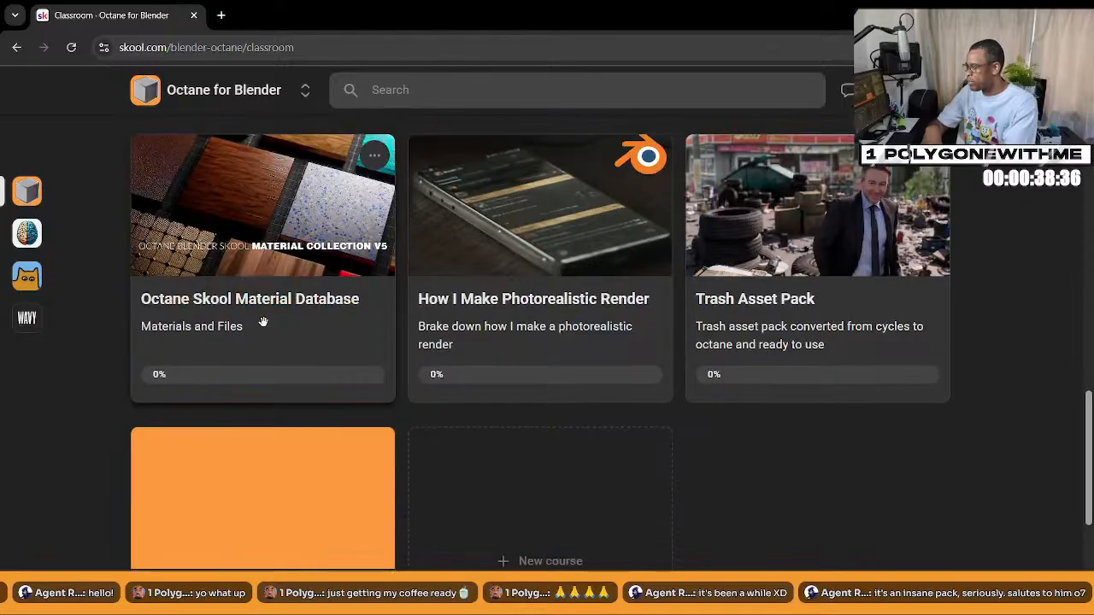
pyautogui.scroll(10, 373, 249)
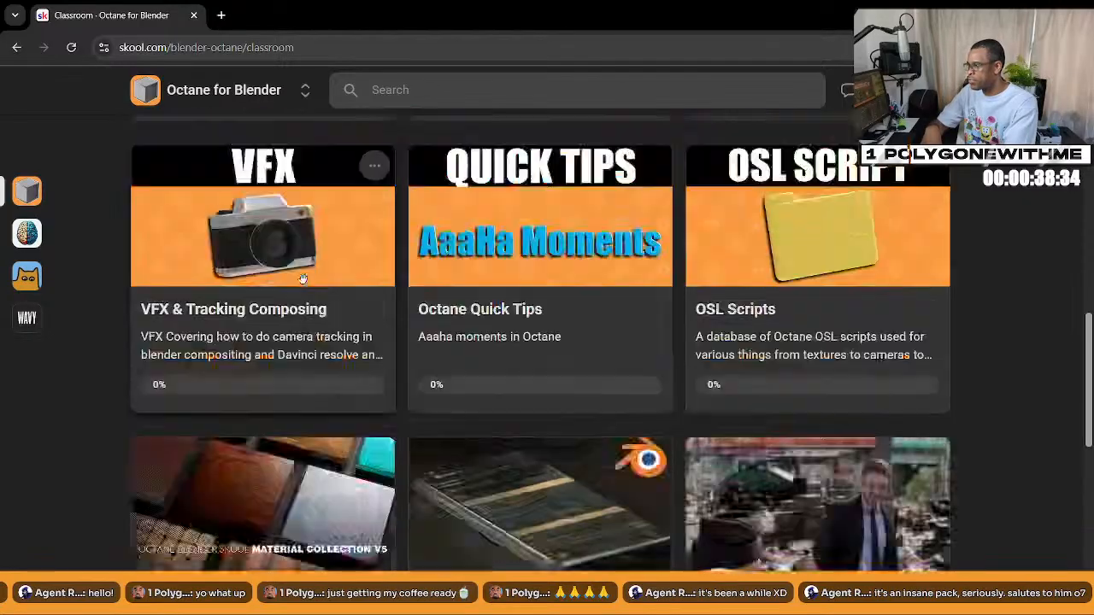
pyautogui.scroll(4, 526, 323)
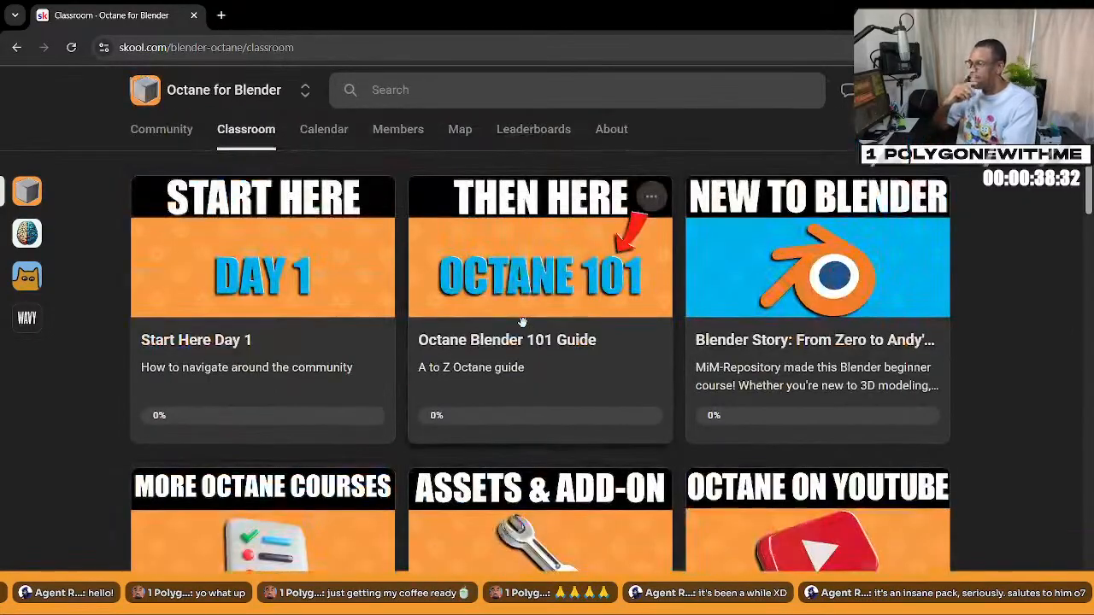
pyautogui.scroll(-1, 385, 171)
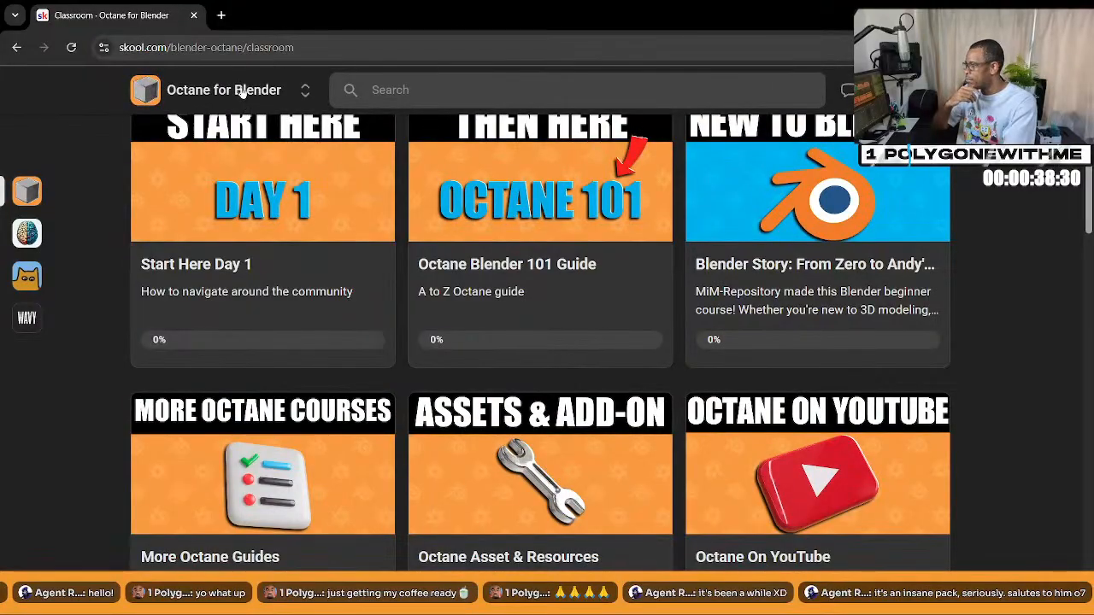
# Read the pinned community post on add-on updates and community interaction with its comments, and close it
pyautogui.click(243, 92)
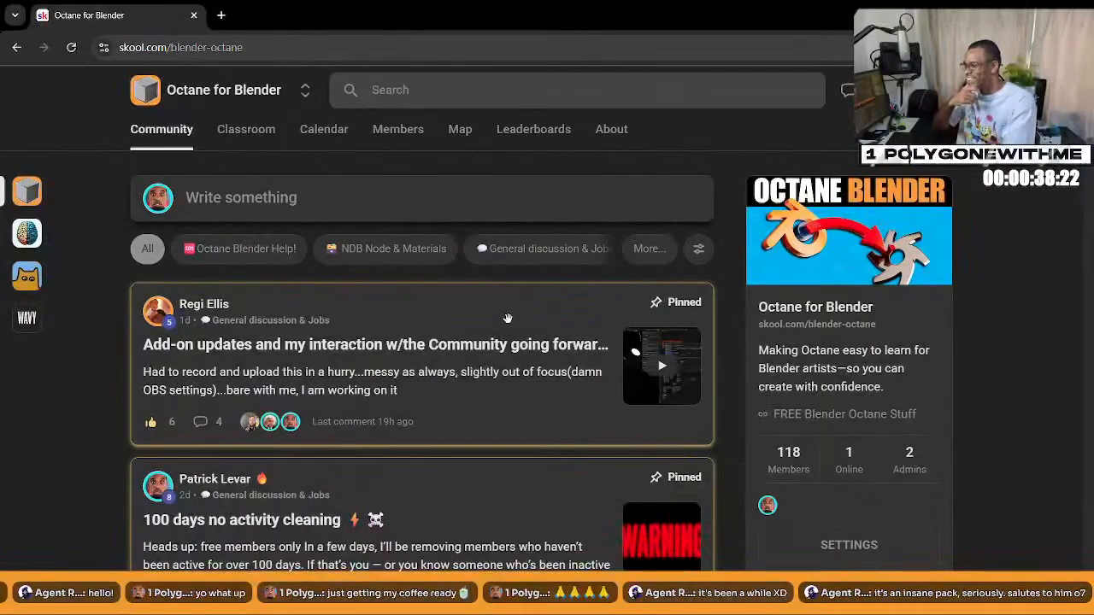
pyautogui.click(507, 319)
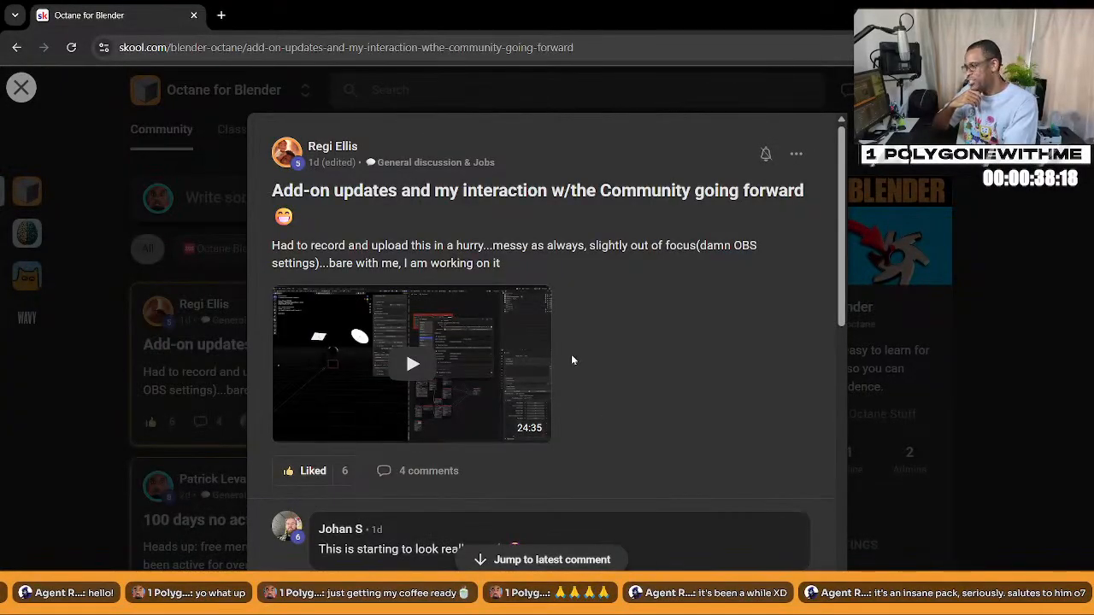
pyautogui.scroll(-1, 572, 360)
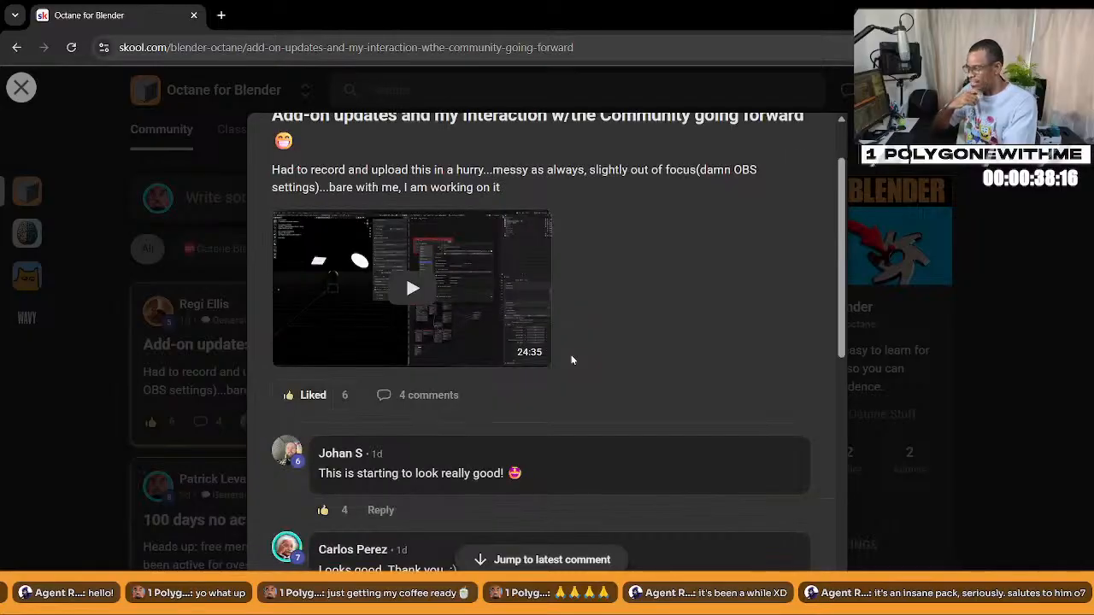
pyautogui.scroll(-5, 571, 360)
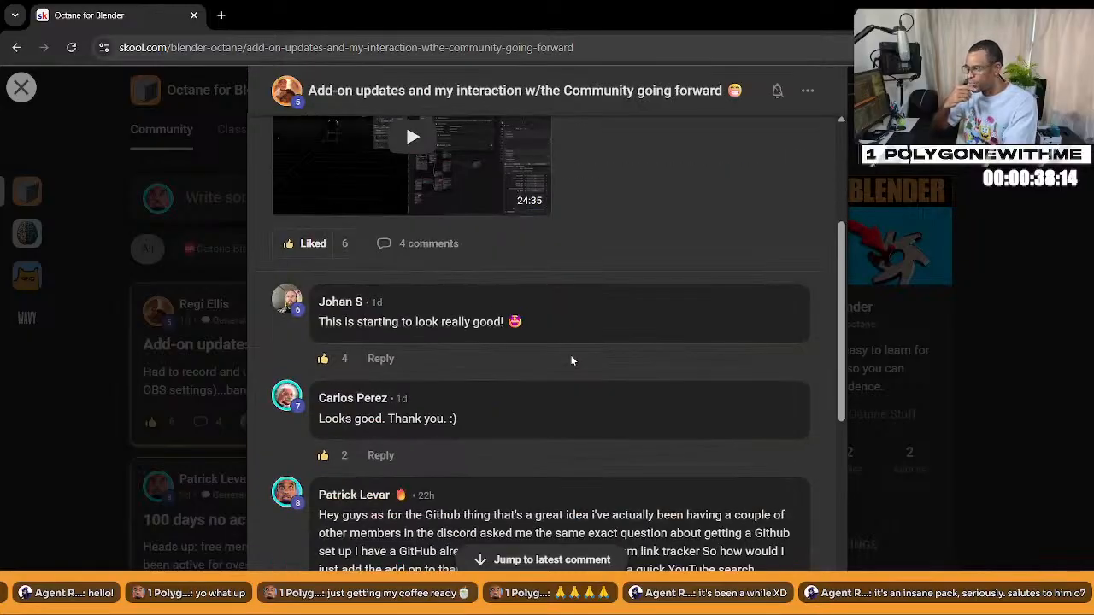
pyautogui.scroll(10, 569, 355)
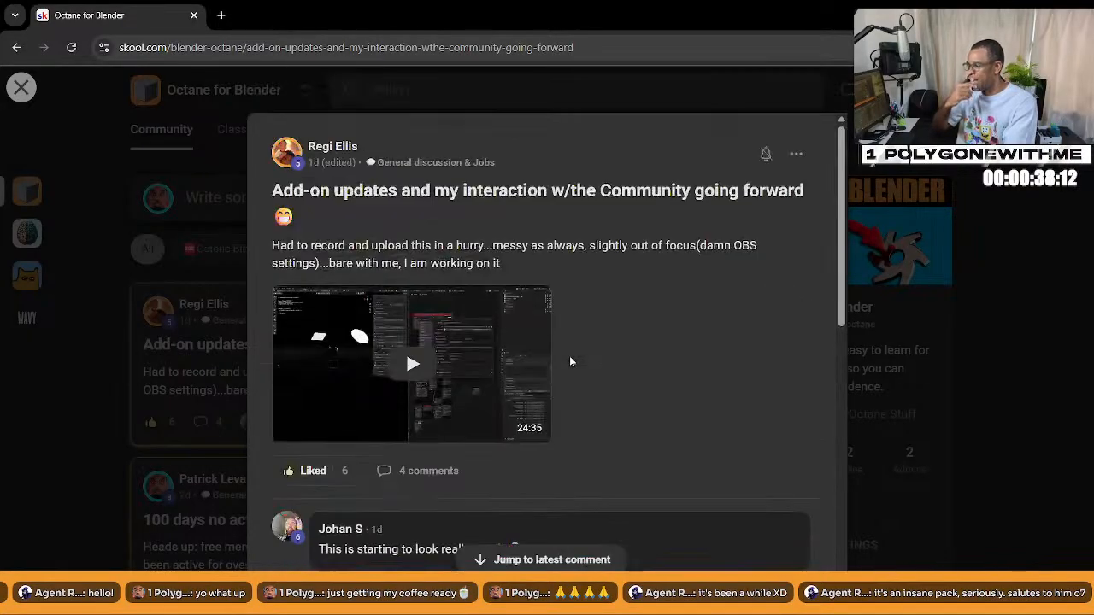
pyautogui.click(1039, 289)
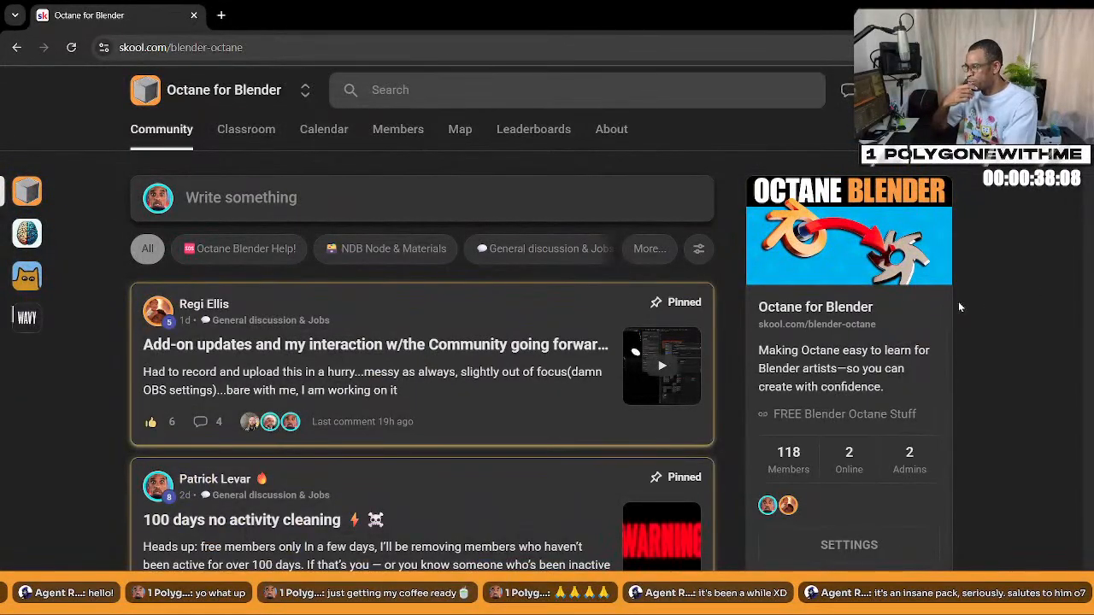
# Look through the pinned announcements and the recent discussions beneath them in the community feed
pyautogui.scroll(-1, 552, 326)
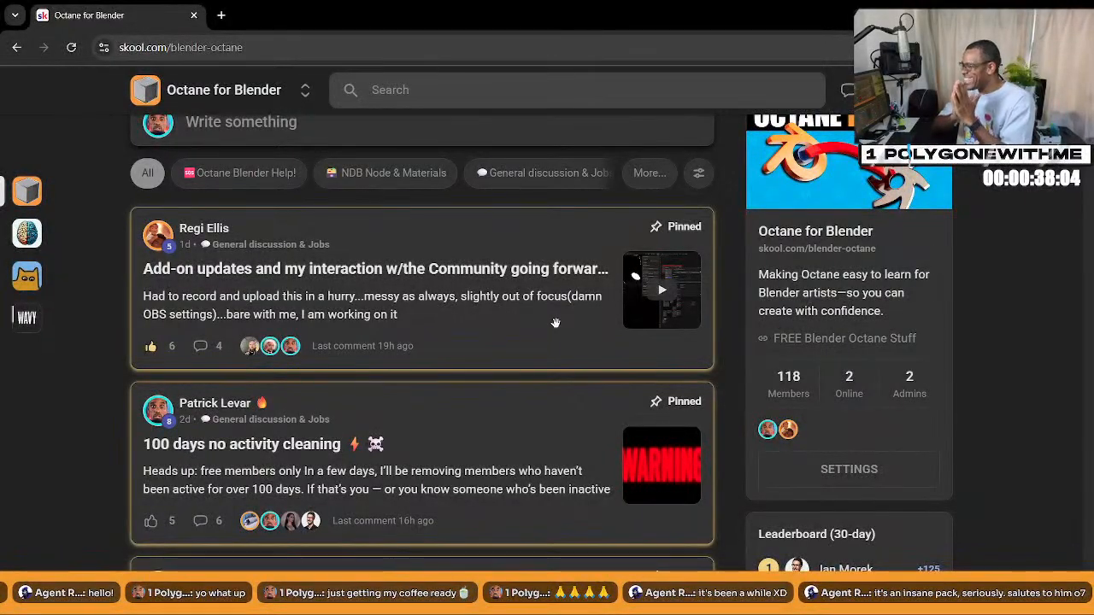
pyautogui.scroll(-2, 598, 308)
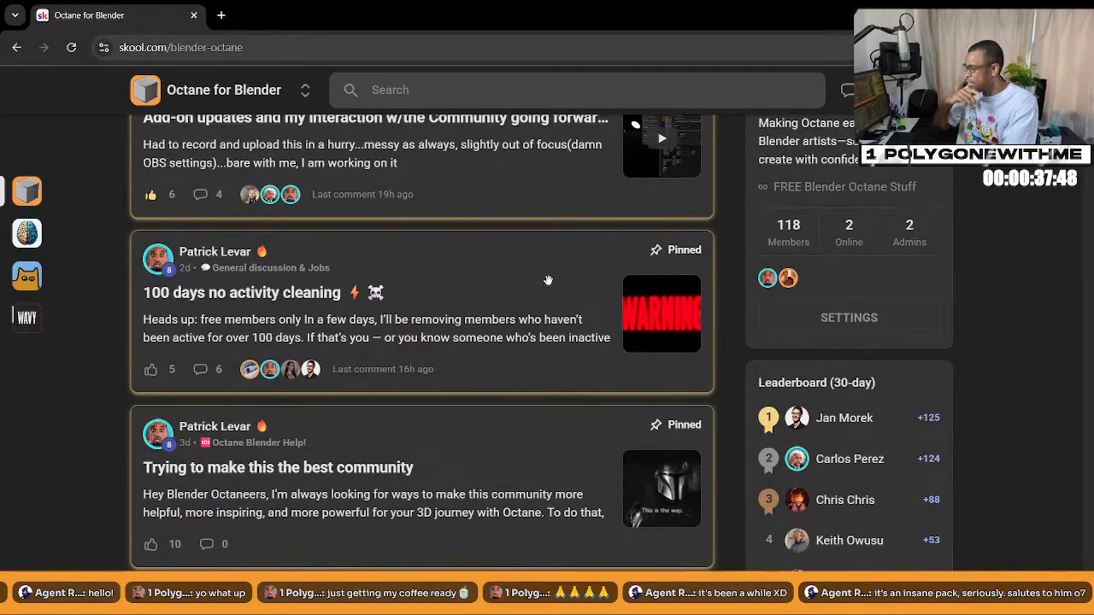
pyautogui.scroll(-1, 552, 285)
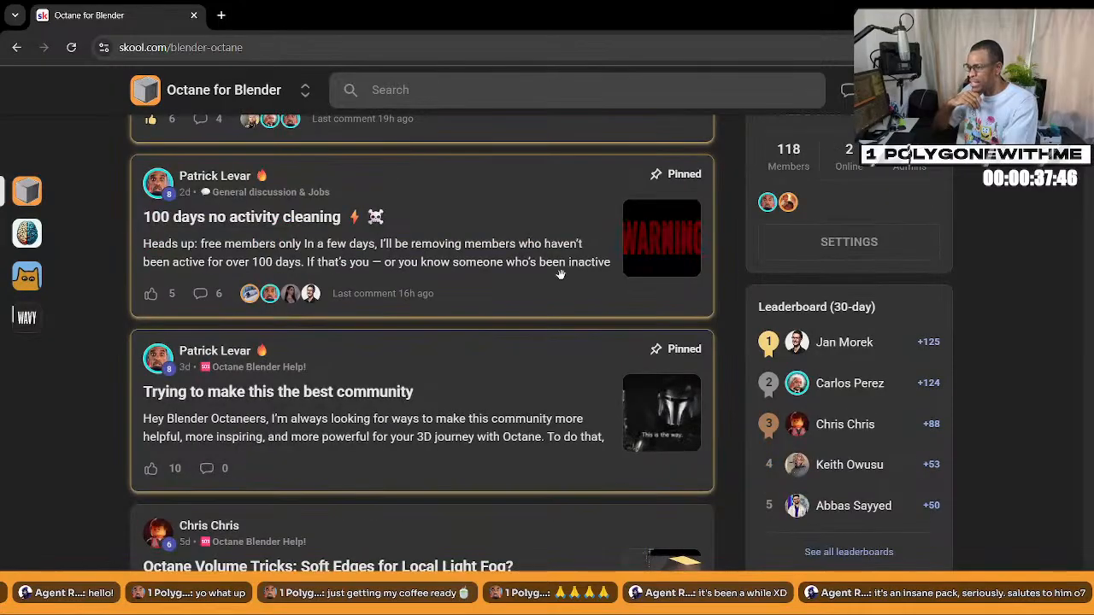
pyautogui.scroll(-1, 554, 280)
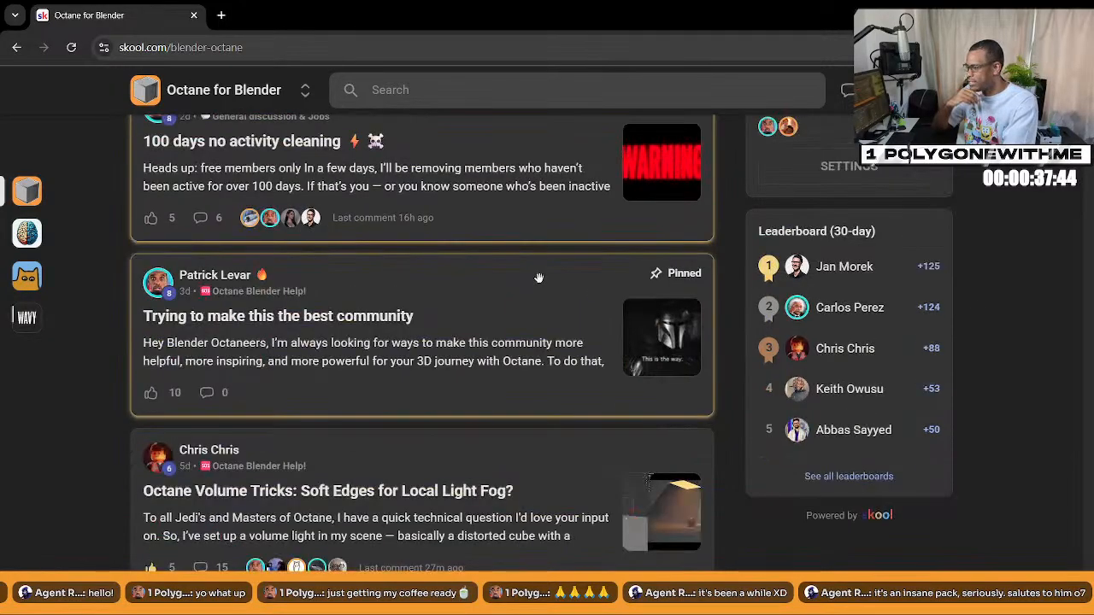
pyautogui.scroll(-7, 538, 282)
pyautogui.scroll(2, 538, 297)
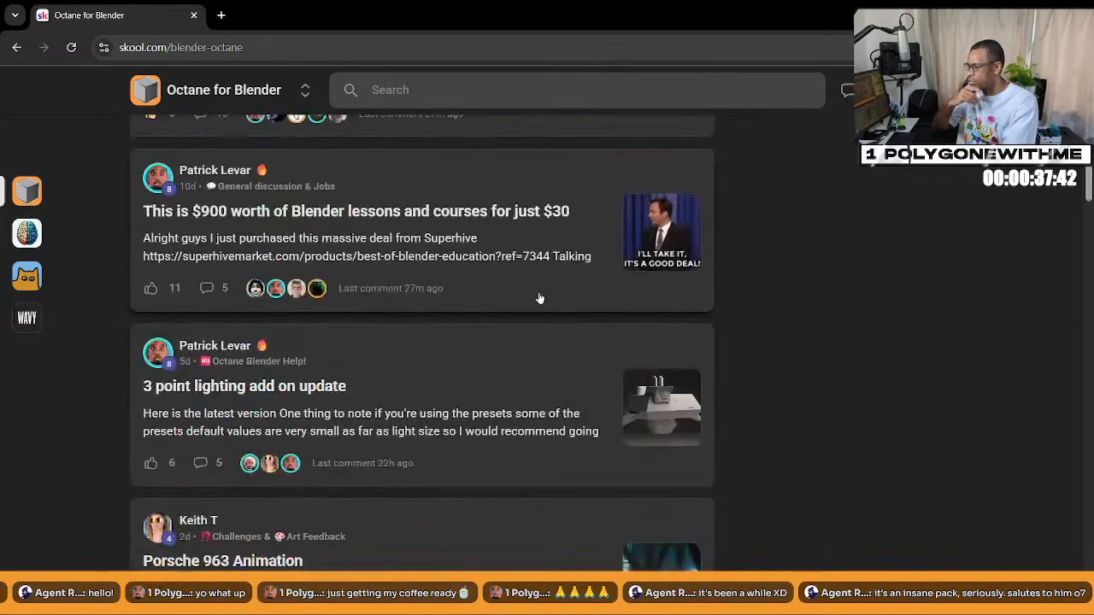
pyautogui.scroll(4, 539, 297)
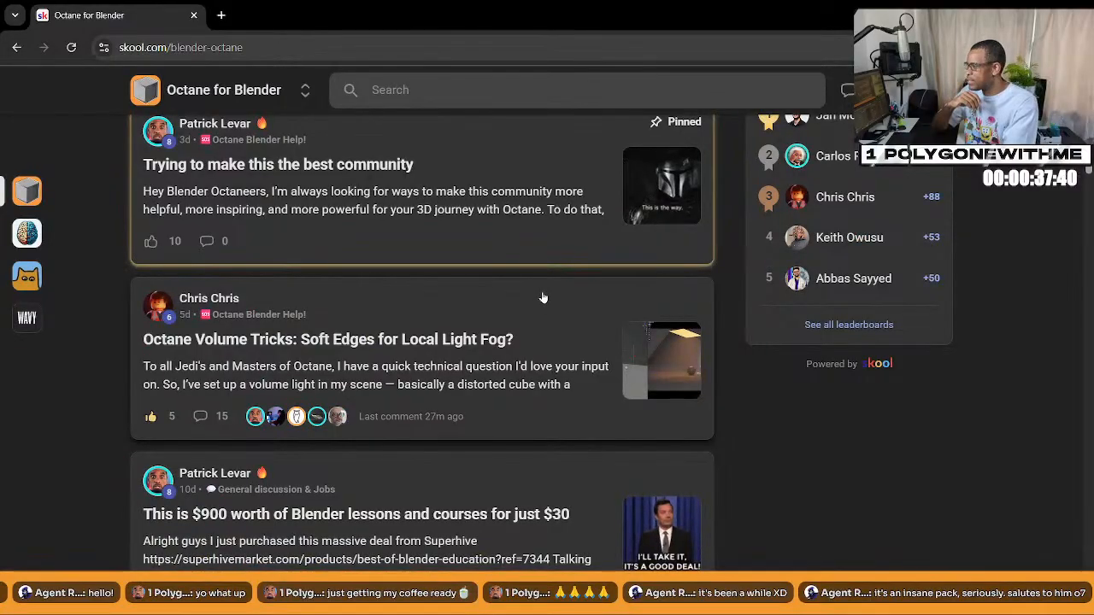
pyautogui.scroll(3, 619, 331)
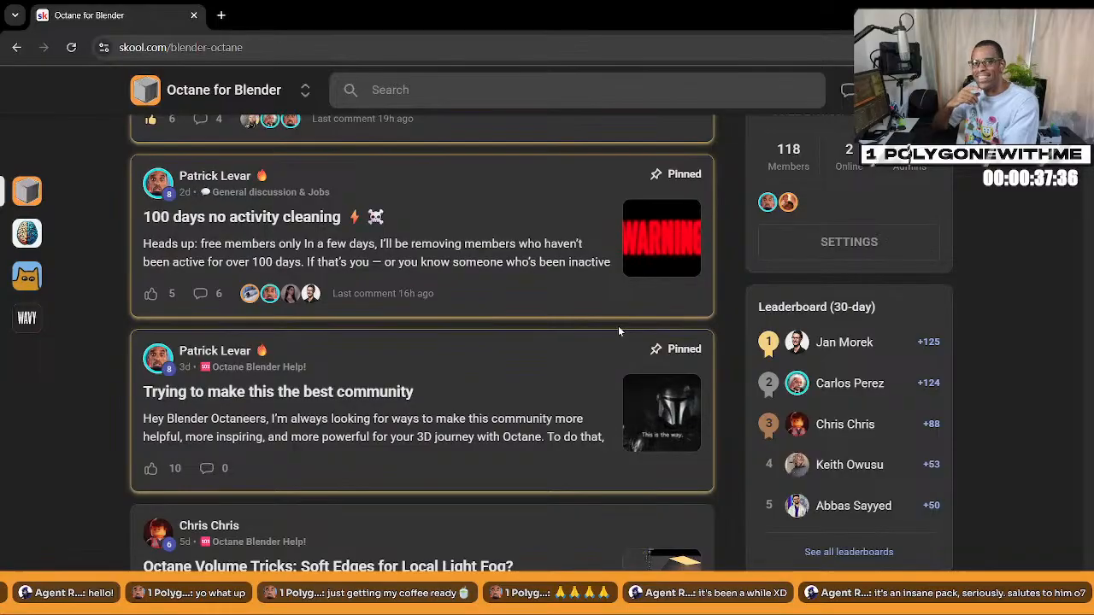
# Open the Porsche 963 Animation post from the community feed and play its video
pyautogui.scroll(-1, 618, 326)
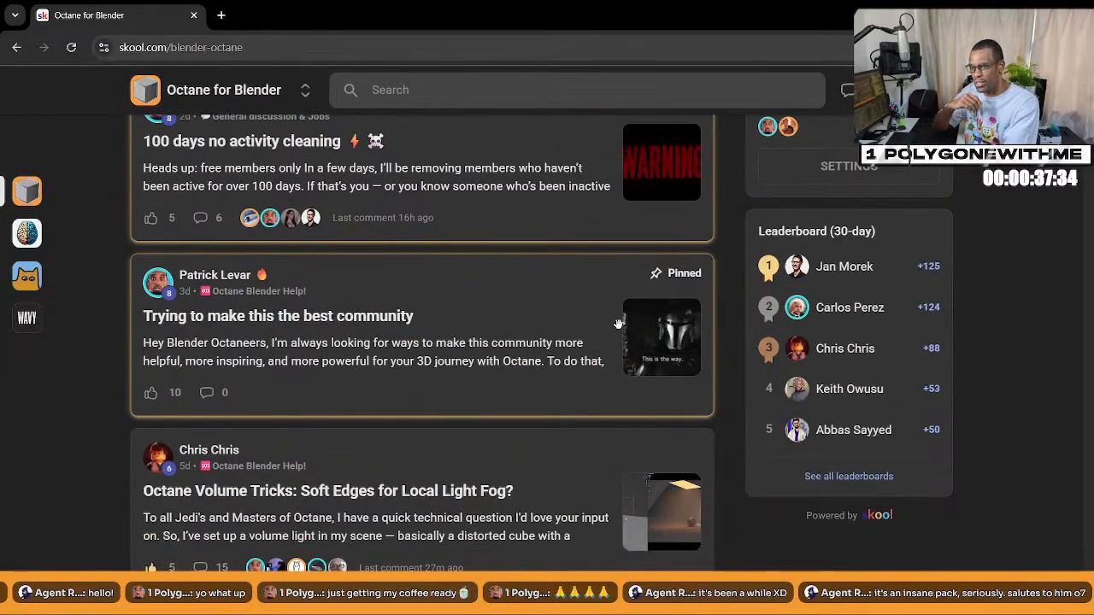
pyautogui.scroll(-1, 618, 325)
pyautogui.scroll(-2, 618, 326)
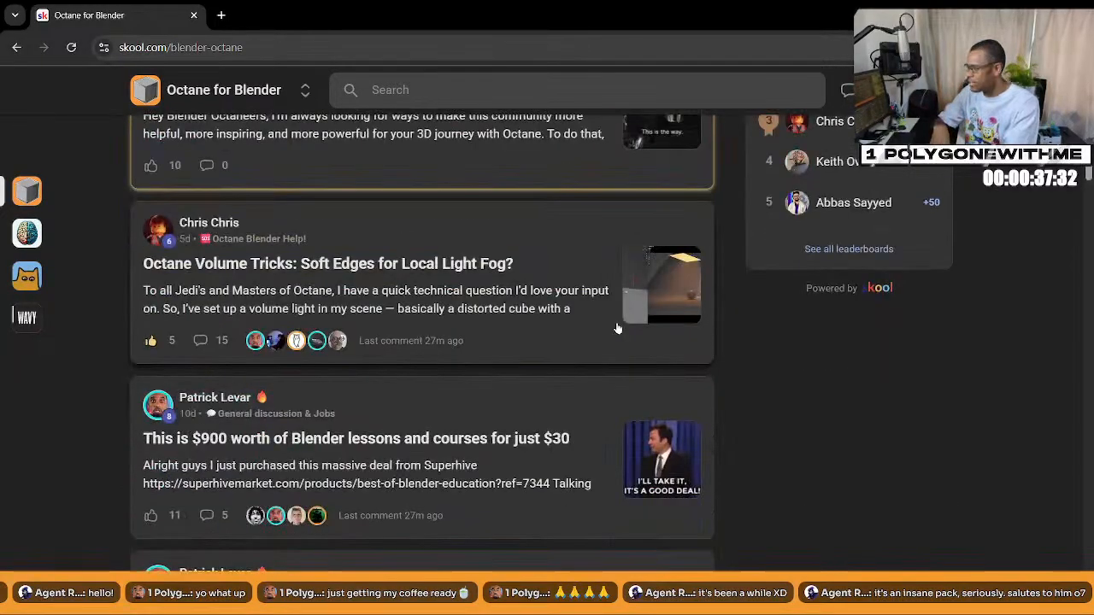
pyautogui.scroll(-1, 618, 328)
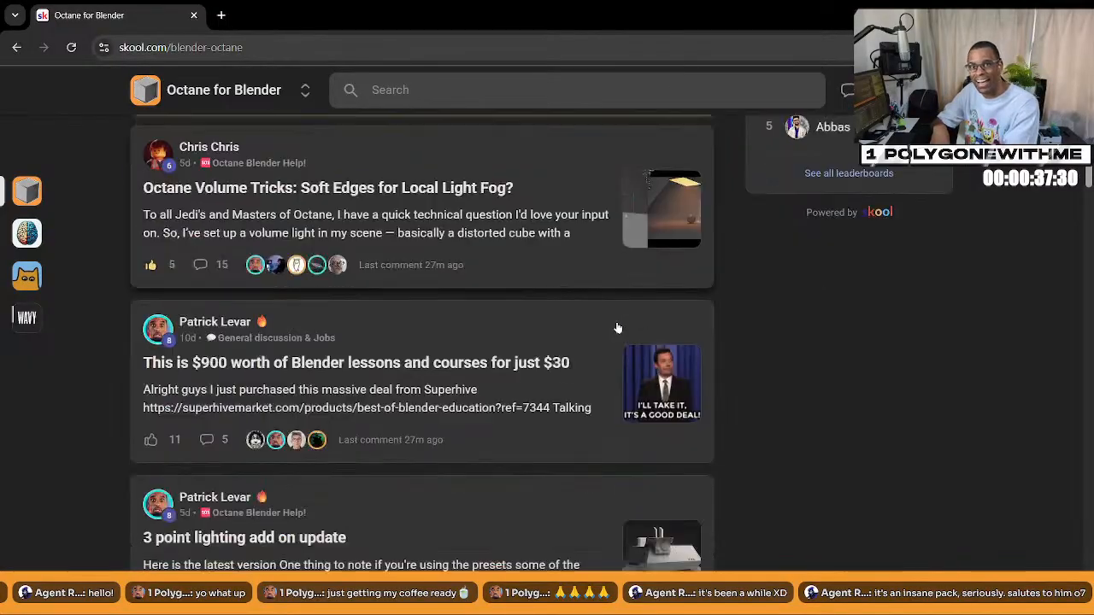
pyautogui.scroll(-1, 616, 327)
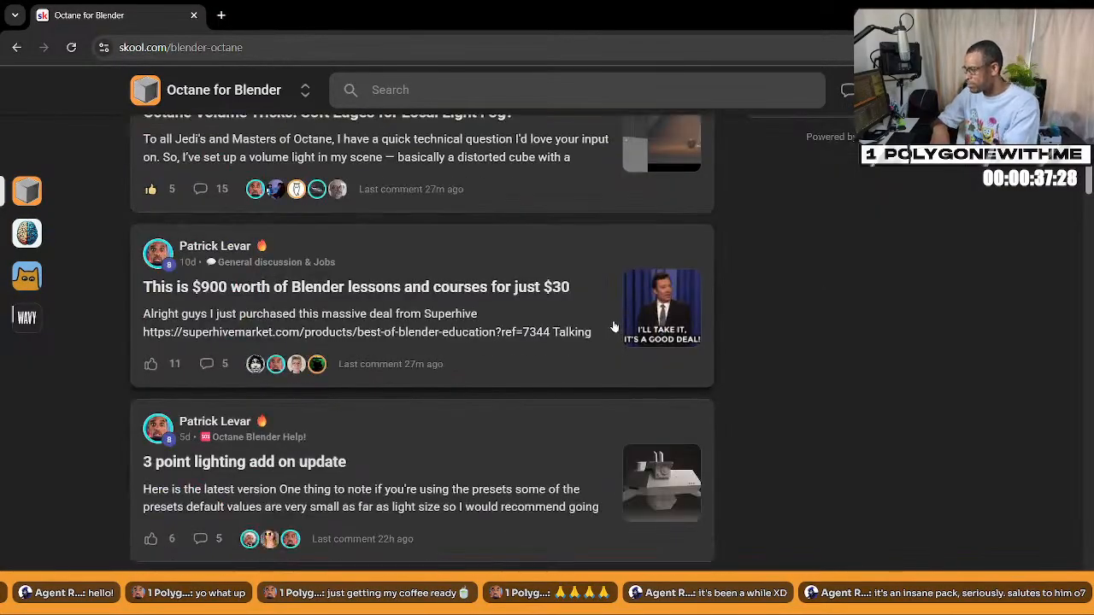
pyautogui.scroll(-2, 611, 323)
pyautogui.scroll(-1, 609, 325)
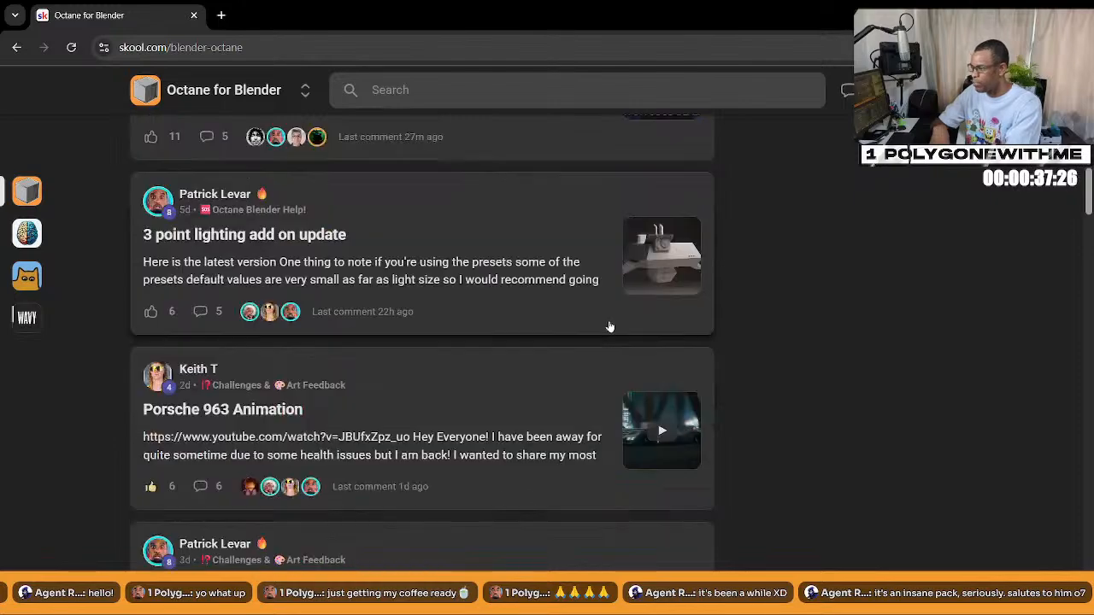
pyautogui.scroll(-1, 609, 327)
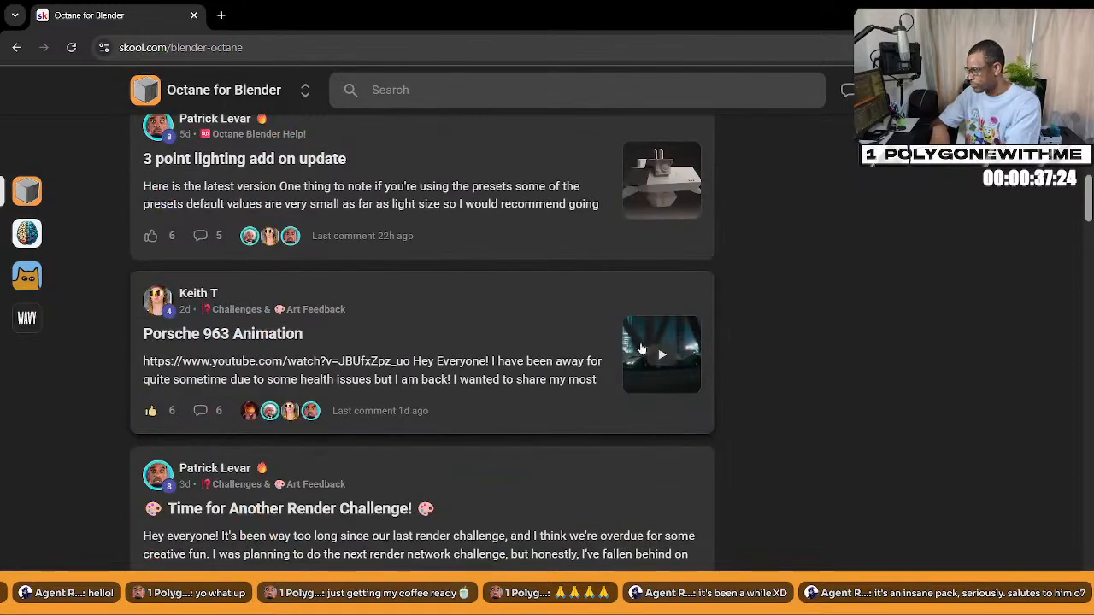
pyautogui.click(641, 346)
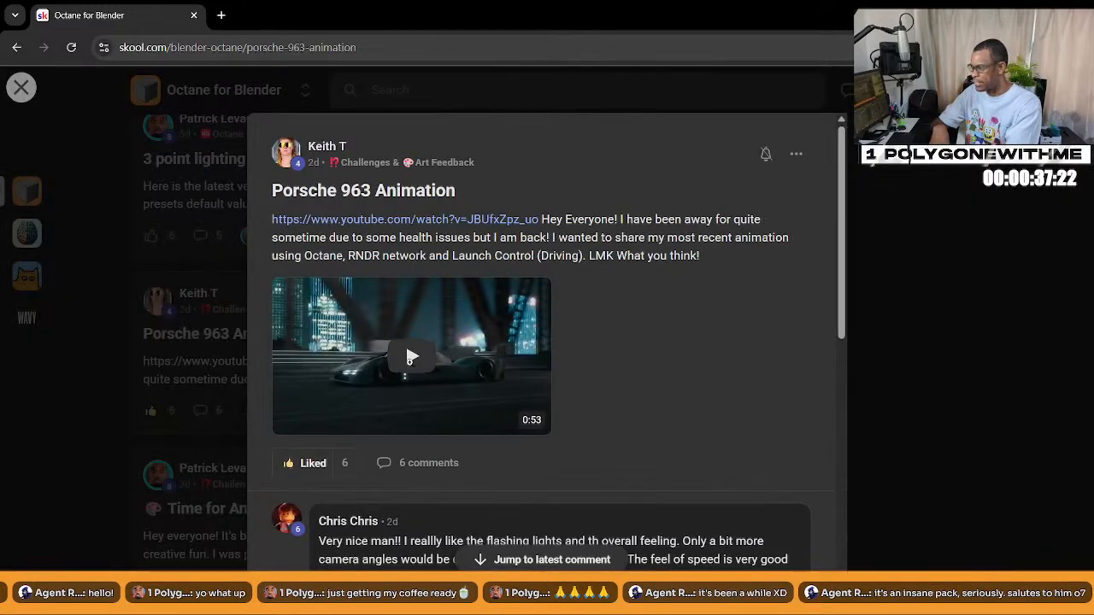
pyautogui.click(410, 360)
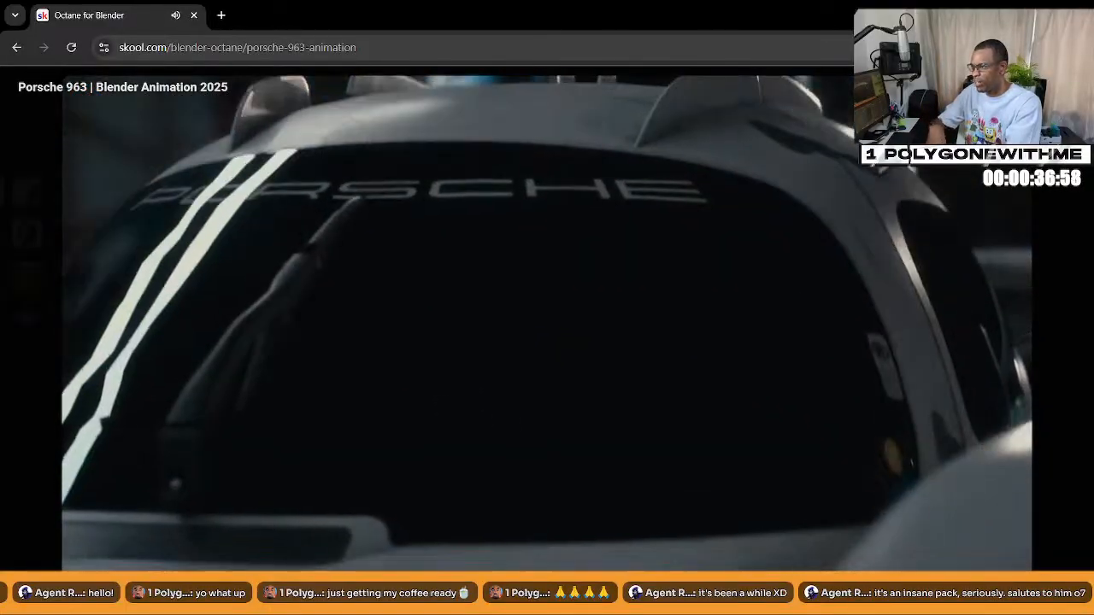
# Leave the Porsche 963 video, read the post's comments, and return to browsing the community feed
pyautogui.press('Escape')
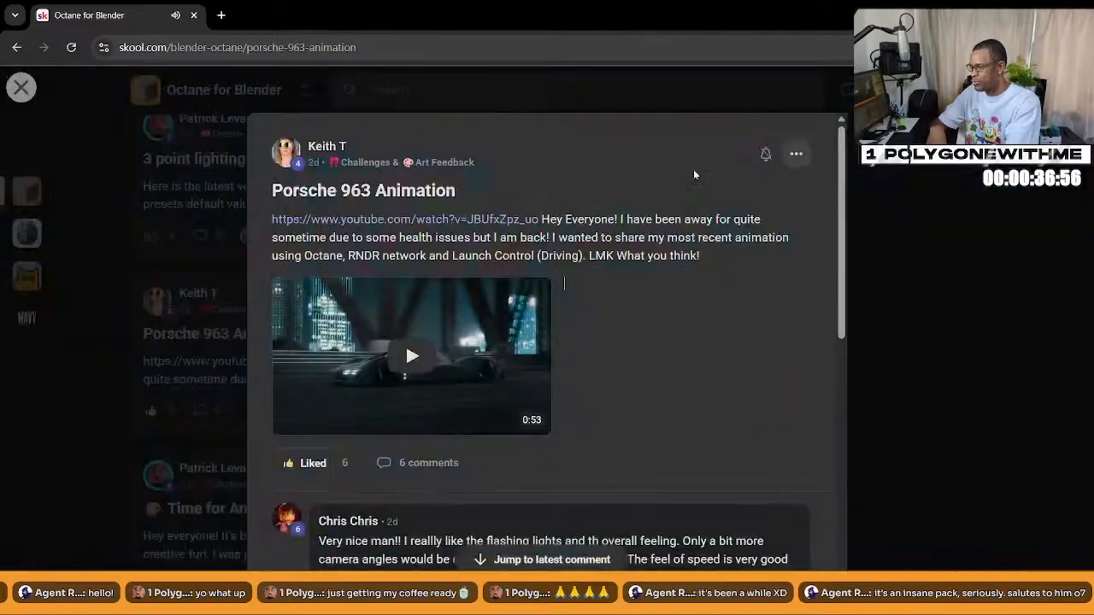
pyautogui.scroll(-3, 756, 322)
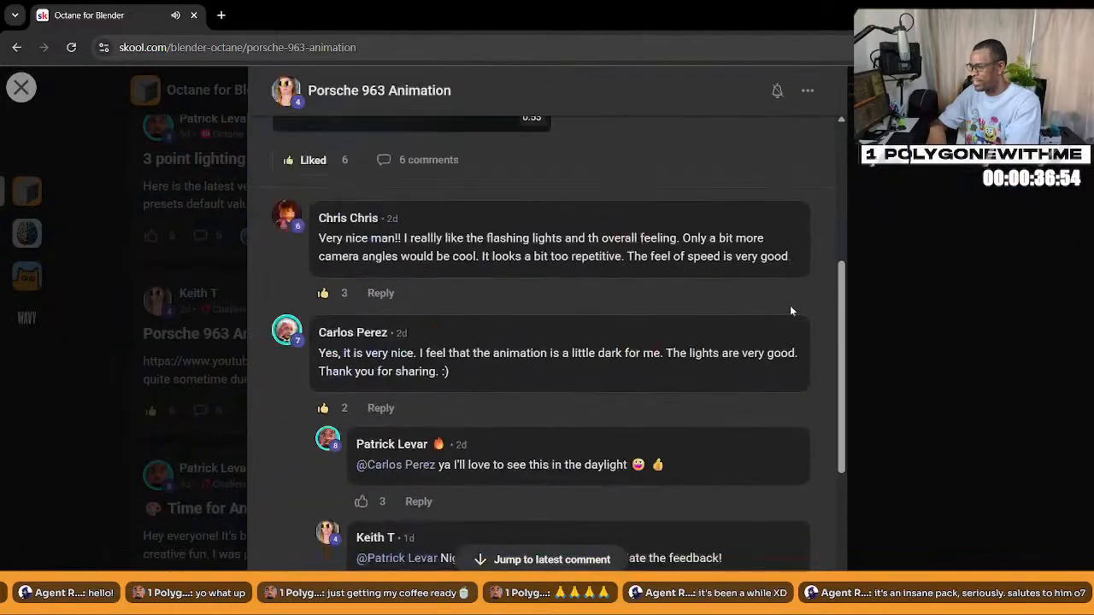
pyautogui.click(1011, 346)
pyautogui.scroll(-3, 649, 316)
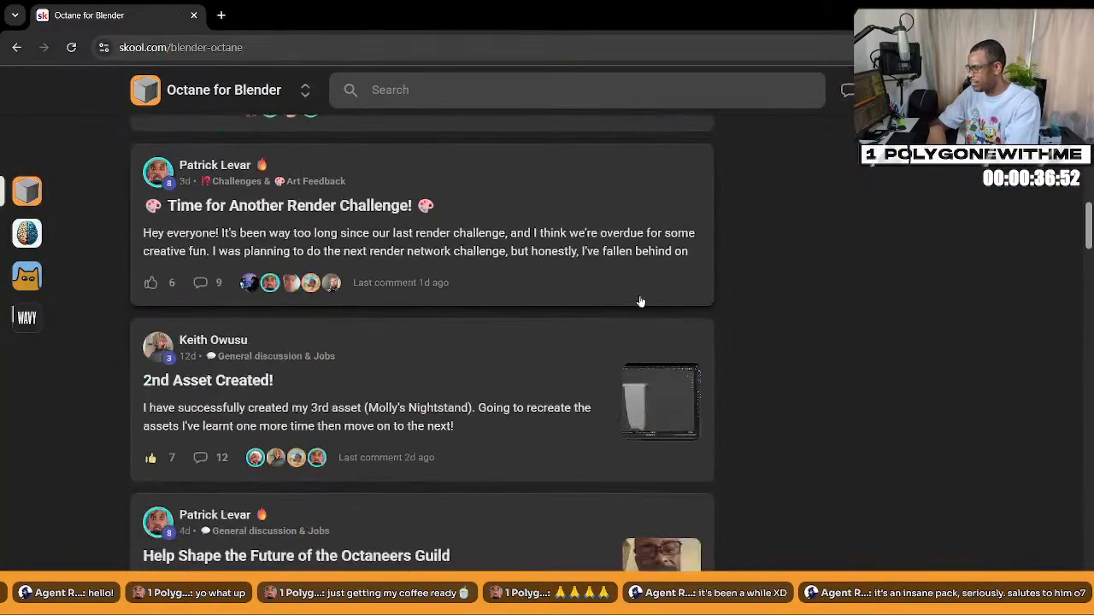
pyautogui.scroll(-10, 650, 299)
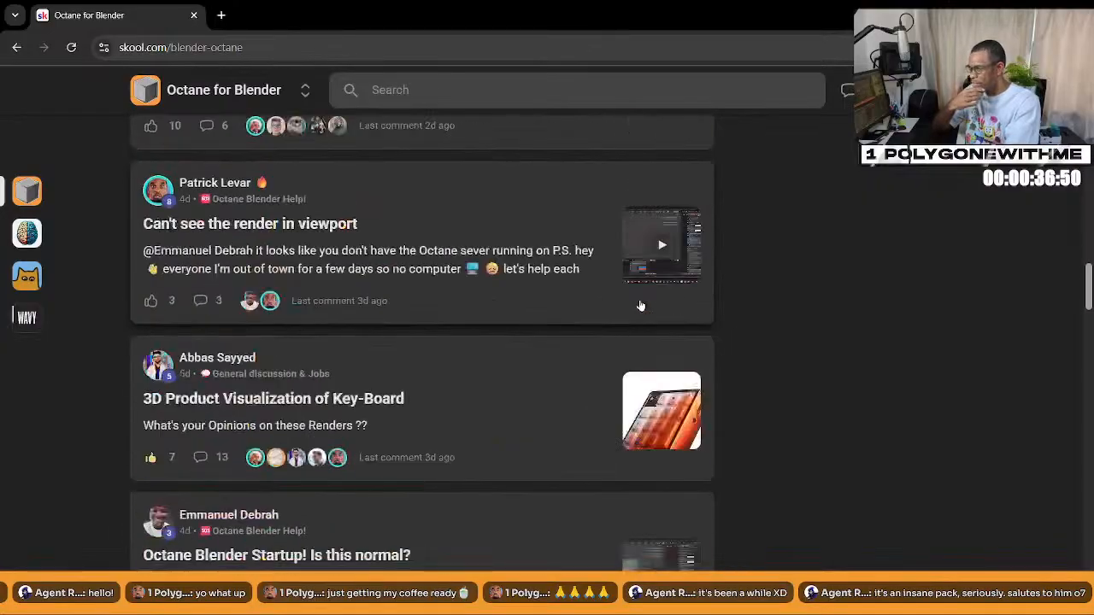
# Open the 3D Product Visualization of Key-Board post, view its five renders in turn, and close the image viewer
pyautogui.click(655, 249)
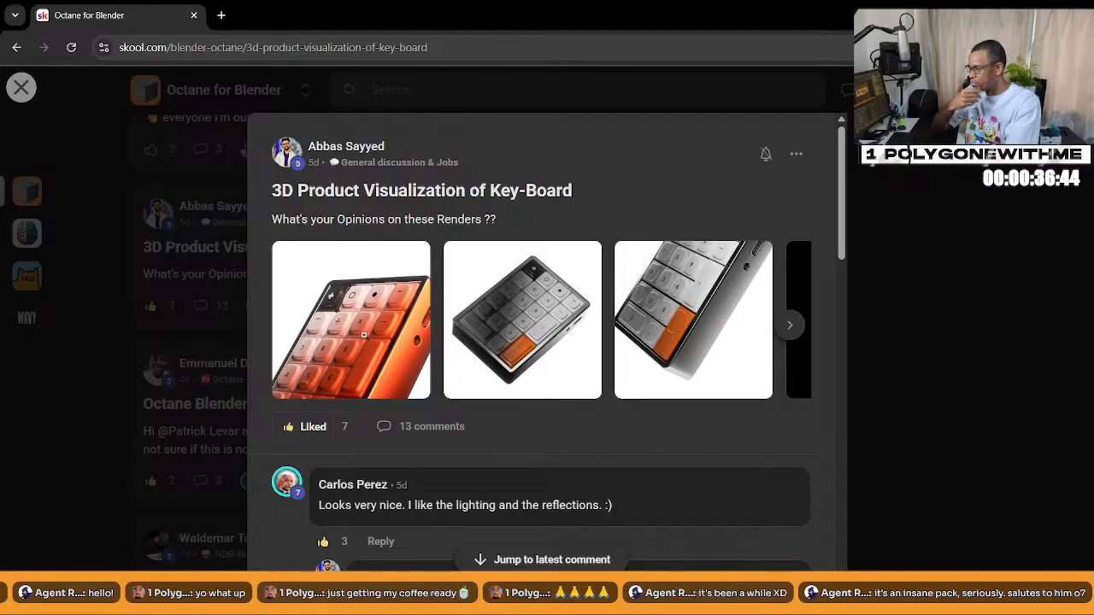
pyautogui.click(373, 330)
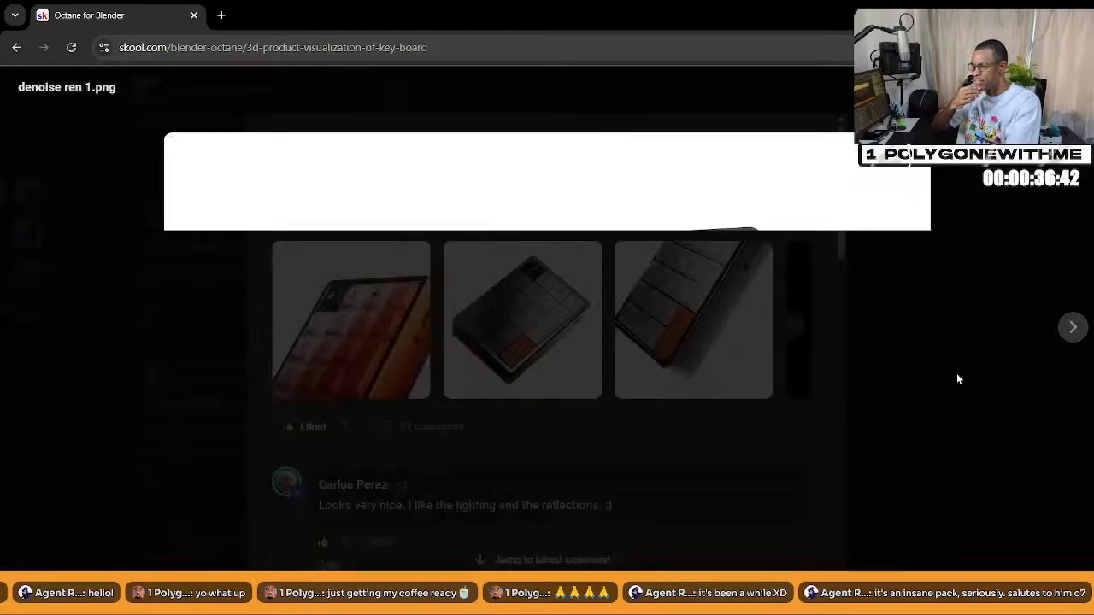
pyautogui.click(1070, 327)
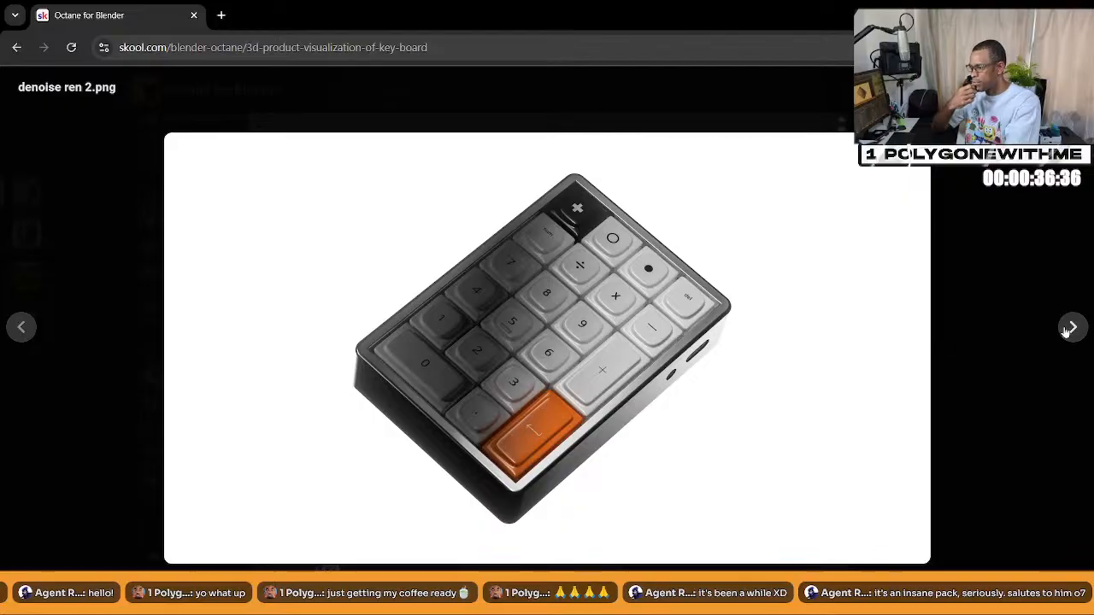
pyautogui.click(1071, 328)
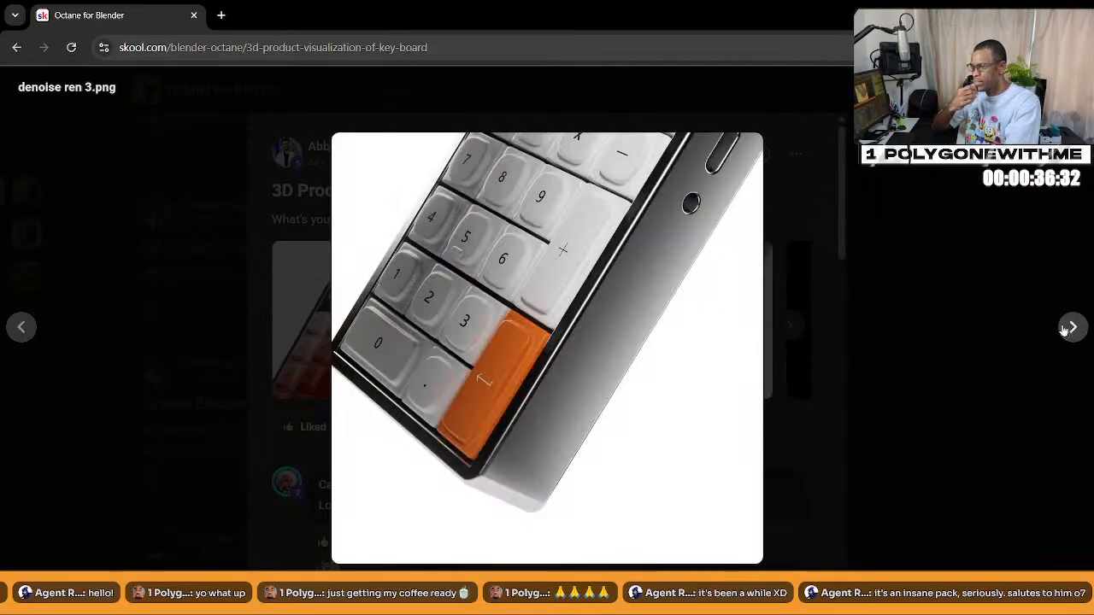
pyautogui.click(1074, 329)
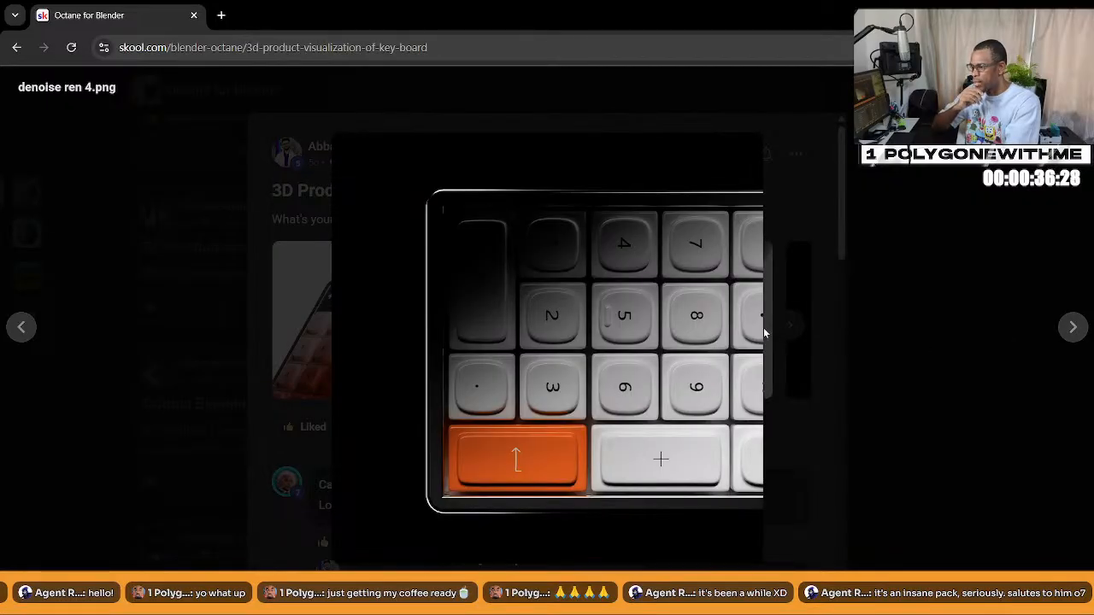
pyautogui.click(1071, 327)
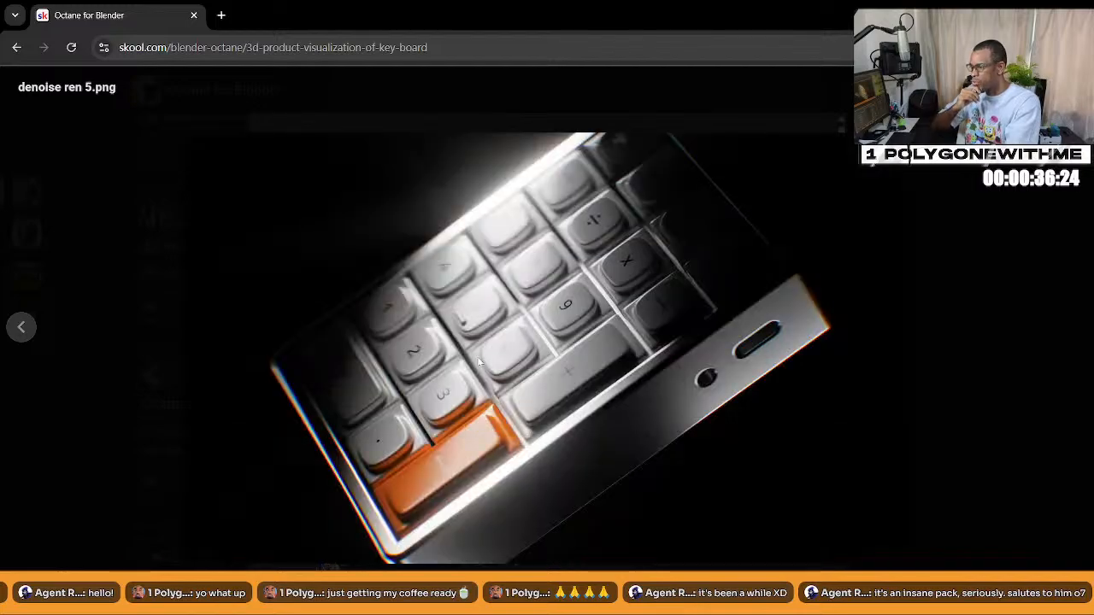
pyautogui.press('Escape')
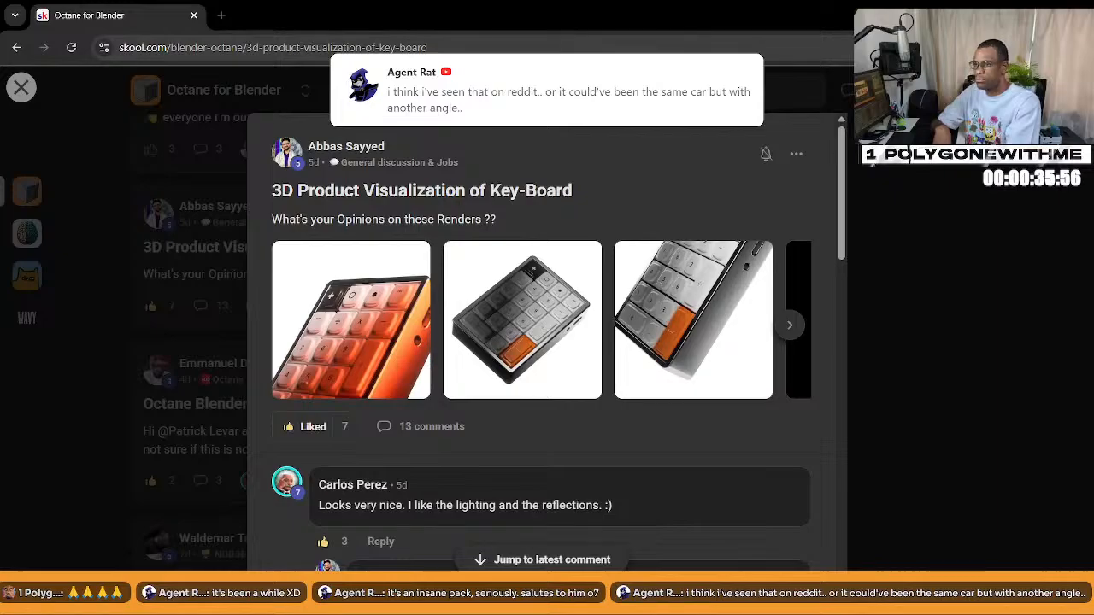
# Switch to Blender and inspect the red torii gate against its street backdrop from several angles
pyautogui.hotkey('alt', 'Tab')
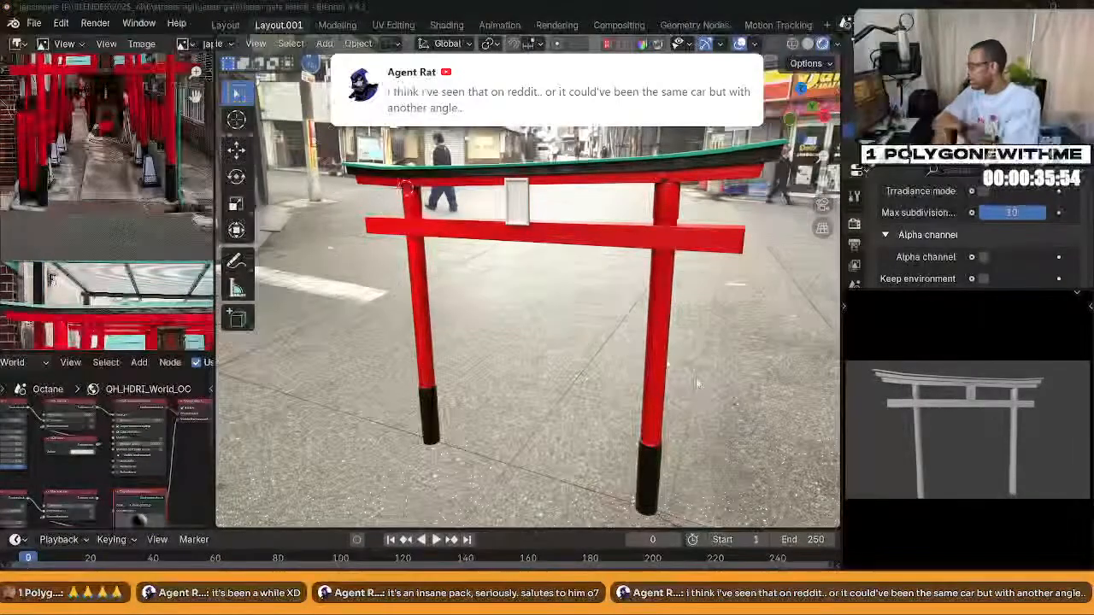
pyautogui.moveTo(695, 378); pyautogui.dragTo(658, 351, button='middle')
pyautogui.scroll(5, 528, 214)
pyautogui.moveTo(518, 176); pyautogui.dragTo(487, 342, button='middle')
pyautogui.scroll(-5, 503, 195)
# Widen the image editor to examine the whole japan-gate.png texture, then give the space back to the viewport and inspect the gate
pyautogui.moveTo(214, 217); pyautogui.dragTo(408, 219)
pyautogui.scroll(-2, 254, 212)
pyautogui.scroll(3, 254, 214)
pyautogui.scroll(-3, 219, 248)
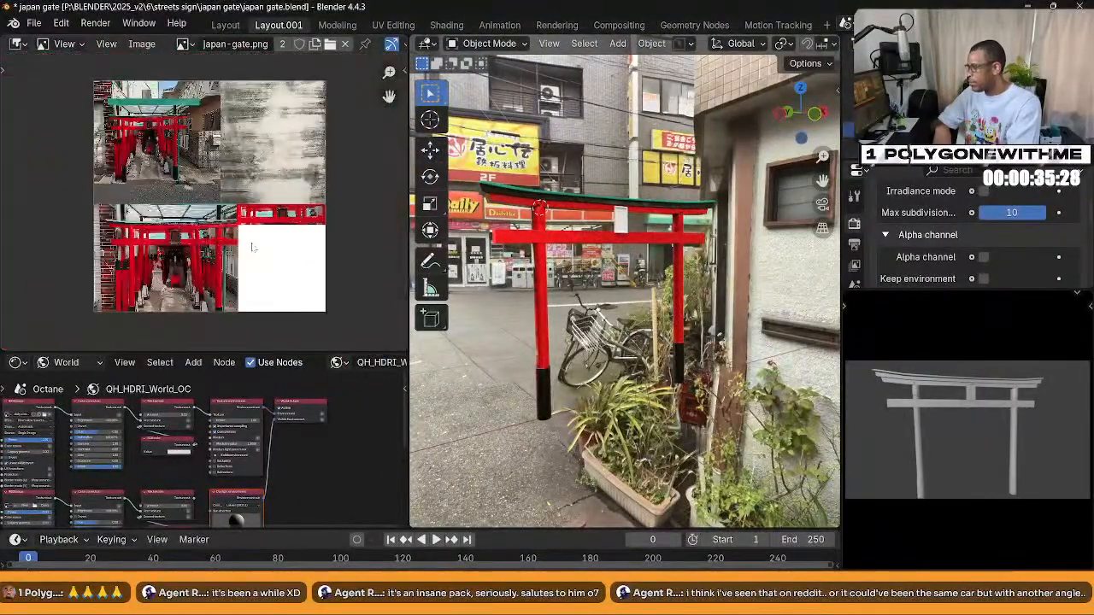
pyautogui.moveTo(409, 278); pyautogui.dragTo(330, 282)
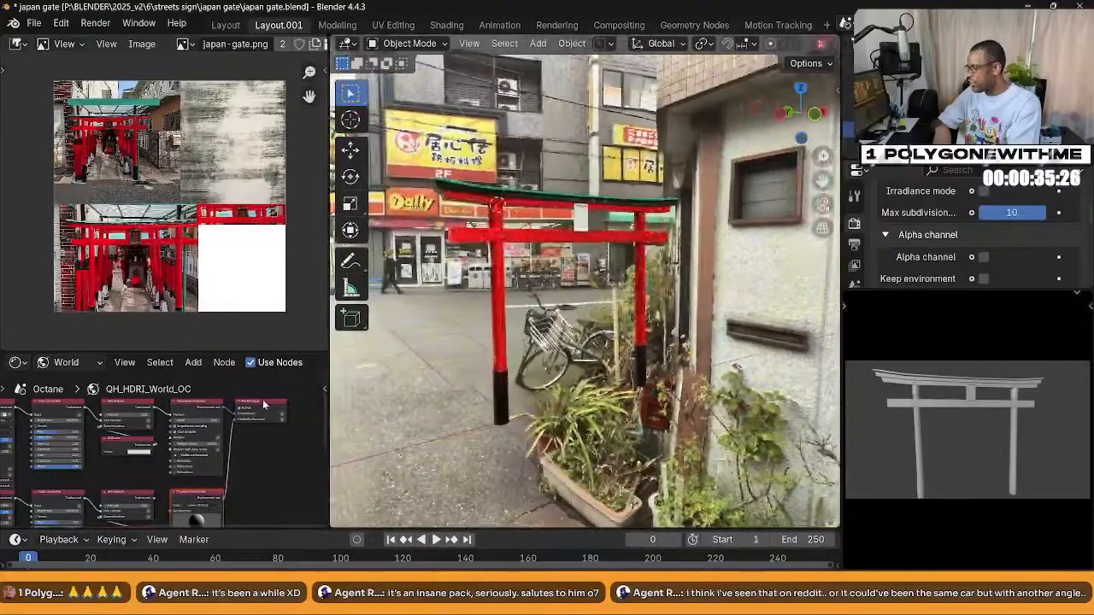
pyautogui.moveTo(327, 243); pyautogui.dragTo(207, 244)
pyautogui.scroll(5, 291, 79)
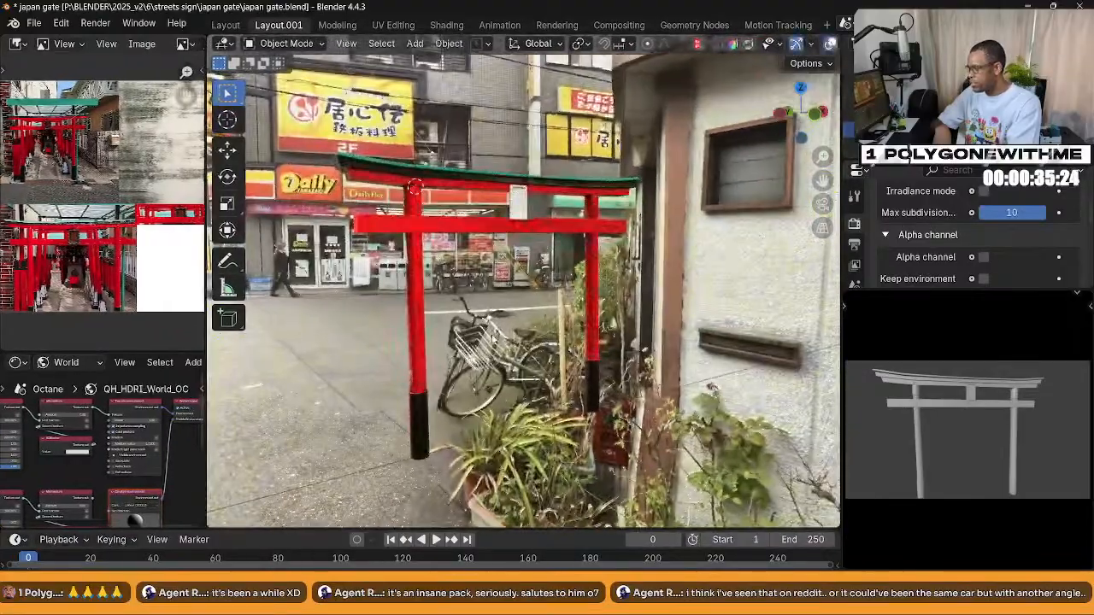
pyautogui.moveTo(291, 79); pyautogui.dragTo(312, 89, button='middle')
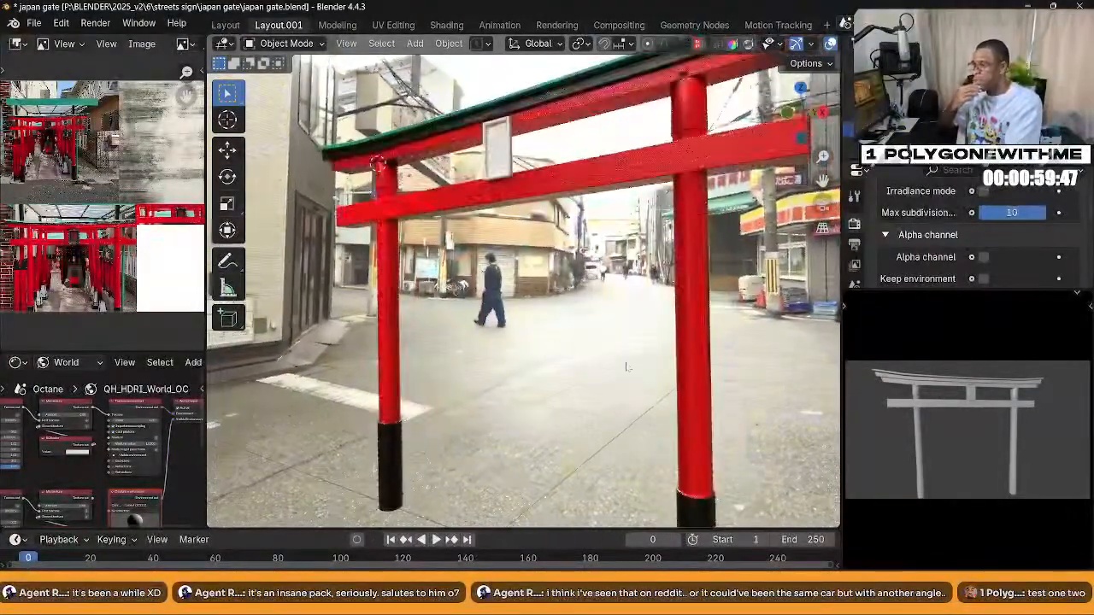
# Show the gate in rendered shading in the Layout workspace and enable the Alpha channel in the Octane kernel settings
pyautogui.click(226, 24)
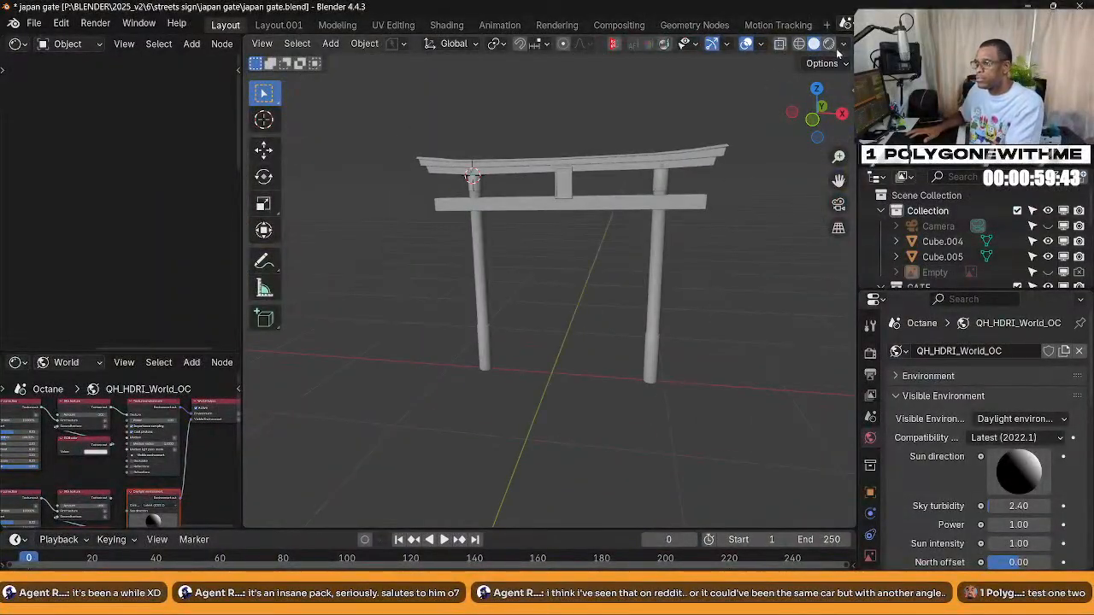
pyautogui.click(828, 44)
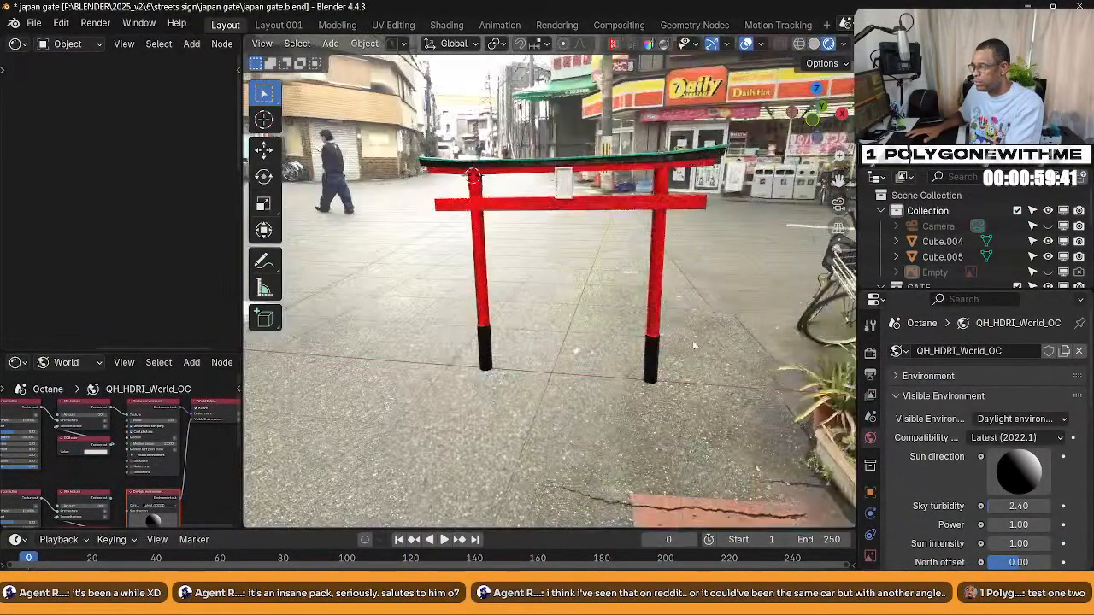
pyautogui.click(870, 352)
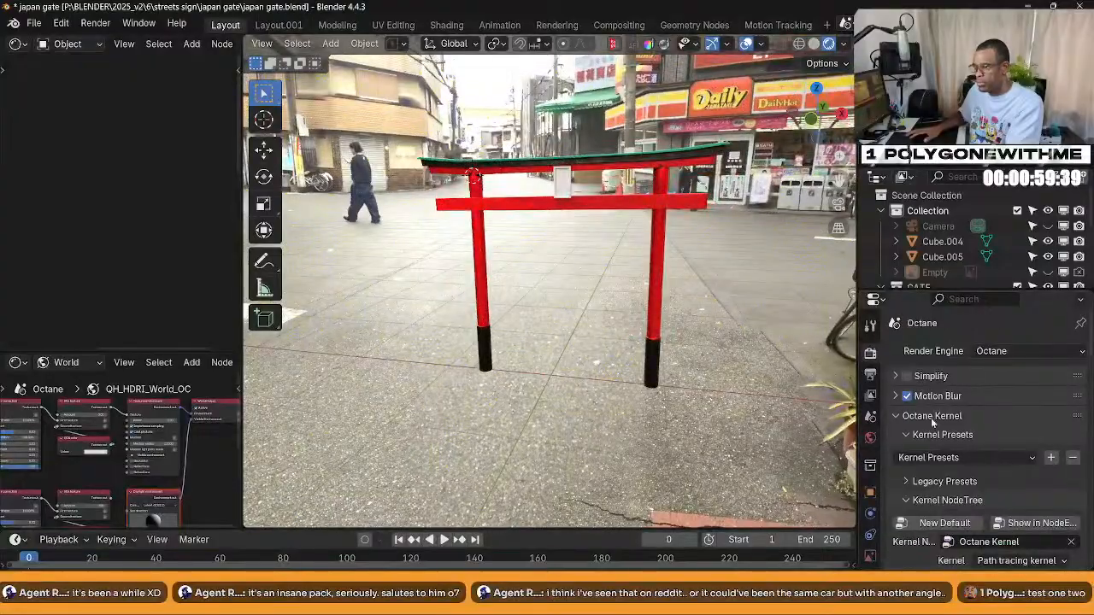
pyautogui.scroll(-5, 934, 444)
pyautogui.scroll(-4, 934, 444)
pyautogui.scroll(6, 931, 436)
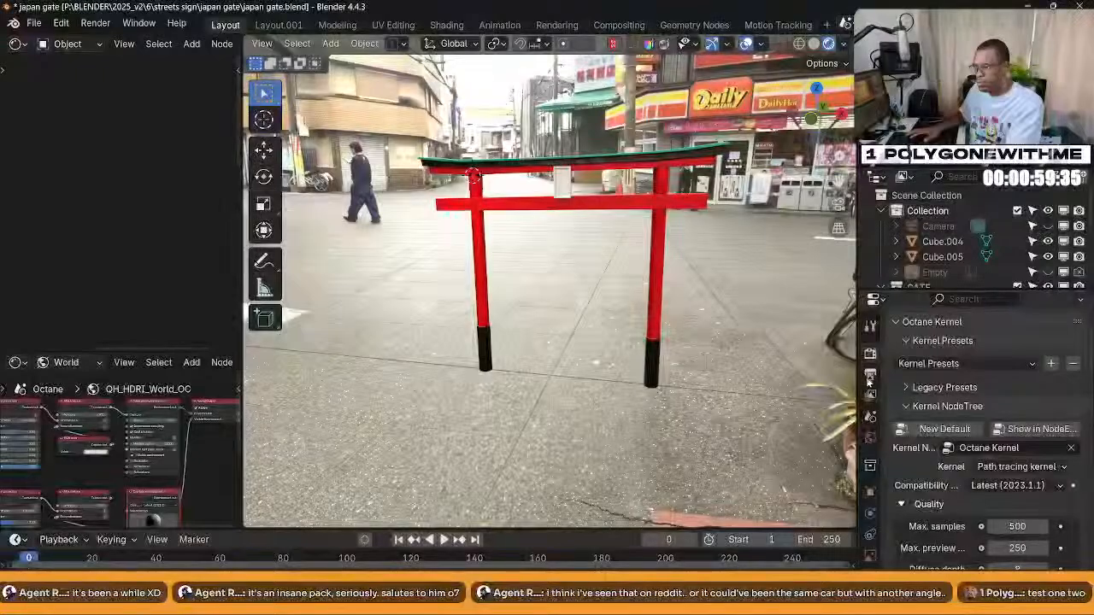
pyautogui.scroll(-12, 983, 410)
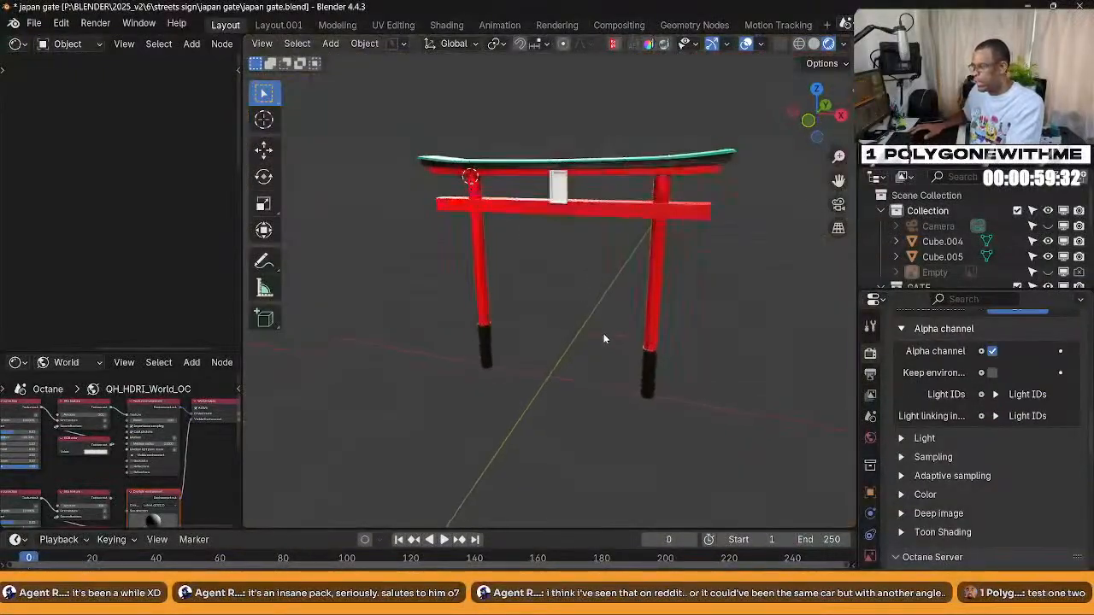
# Select the gate's near pillar and bring it up in side view in the Shading workspace
pyautogui.moveTo(604, 333); pyautogui.dragTo(593, 305, button='middle')
pyautogui.scroll(8, 624, 312)
pyautogui.moveTo(437, 238); pyautogui.dragTo(479, 355, button='middle')
pyautogui.scroll(4, 442, 241)
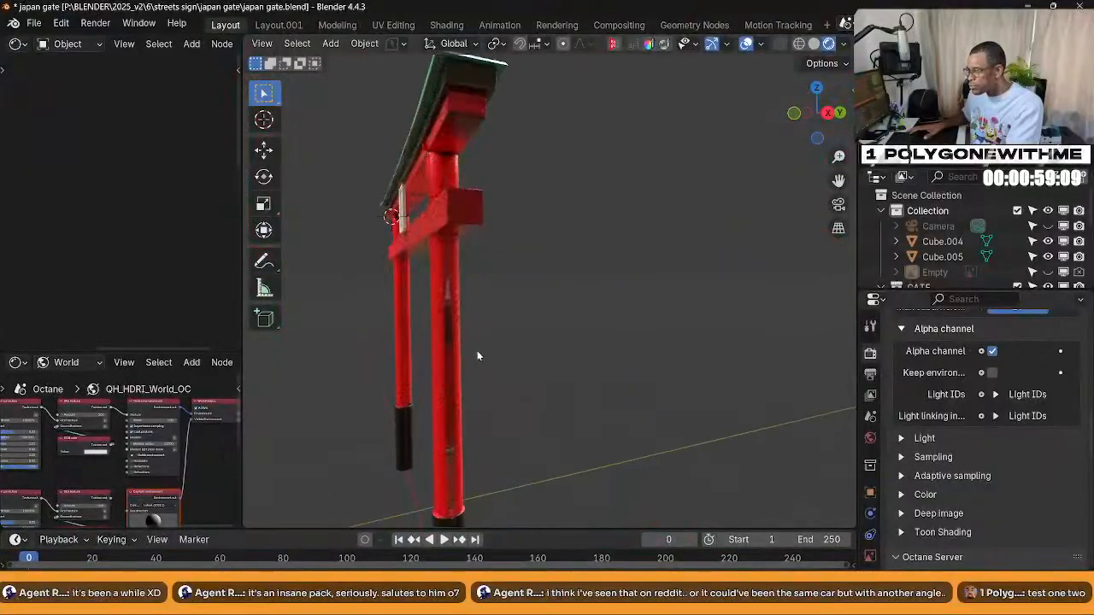
pyautogui.click(444, 282)
pyautogui.click(446, 24)
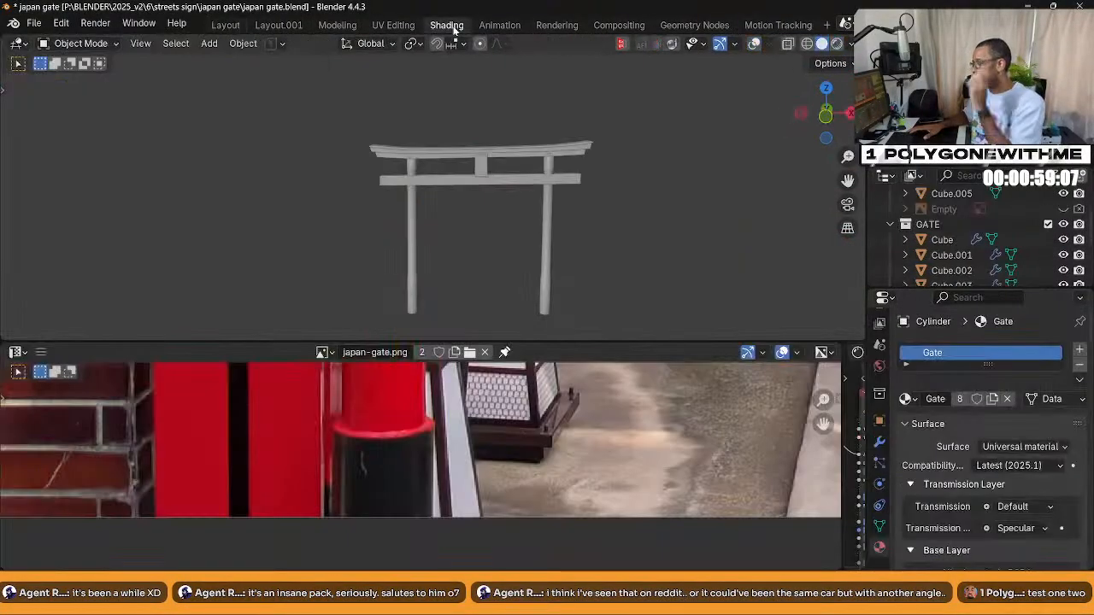
pyautogui.moveTo(595, 234); pyautogui.dragTo(665, 211, button='middle')
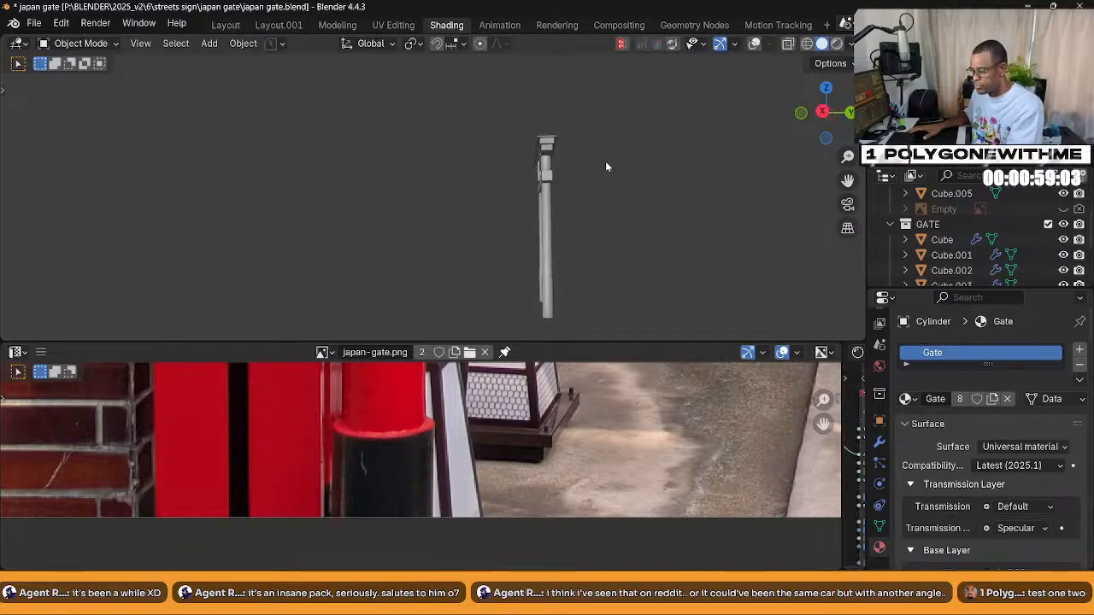
pyautogui.click(544, 175)
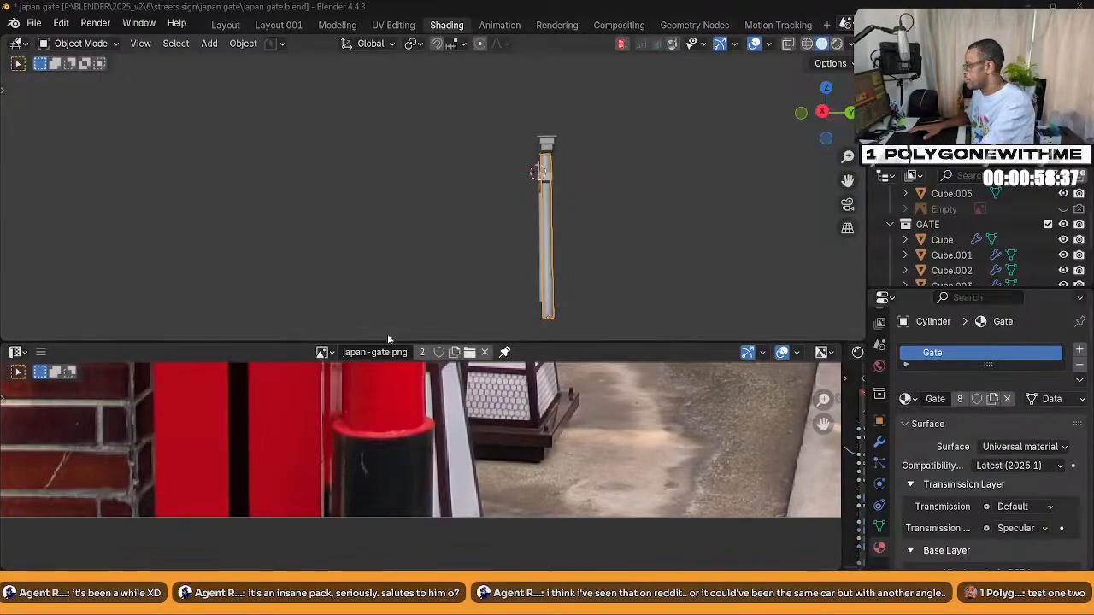
# Enlarge the image editor and examine the pillars and their black bases in japan-gate.png
pyautogui.moveTo(550, 281); pyautogui.dragTo(573, 370, button='middle')
pyautogui.moveTo(589, 340); pyautogui.dragTo(589, 165)
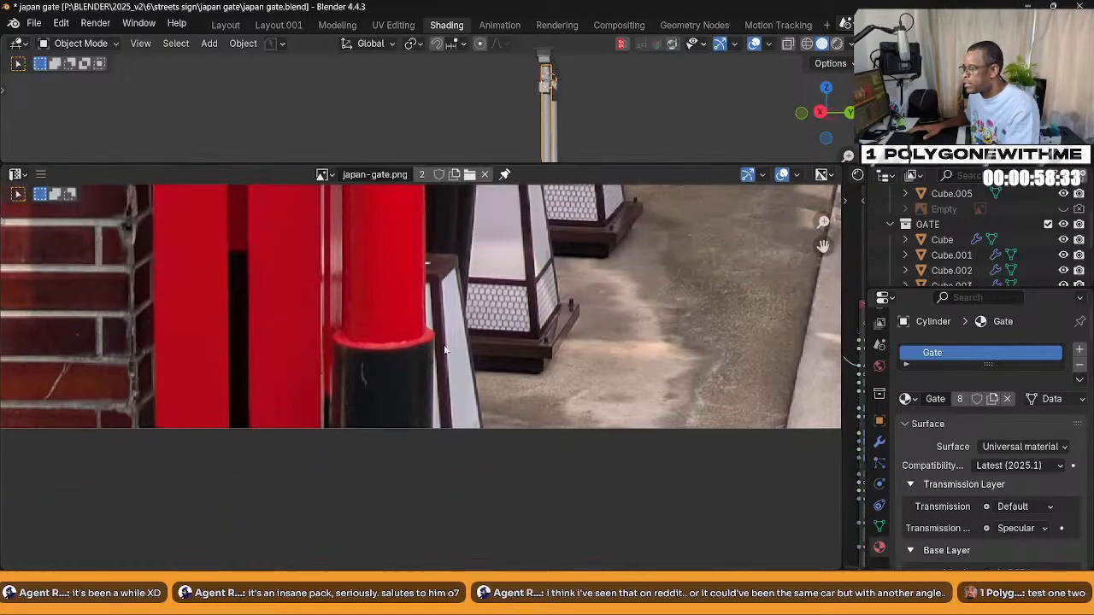
pyautogui.scroll(-5, 556, 341)
pyautogui.scroll(6, 471, 399)
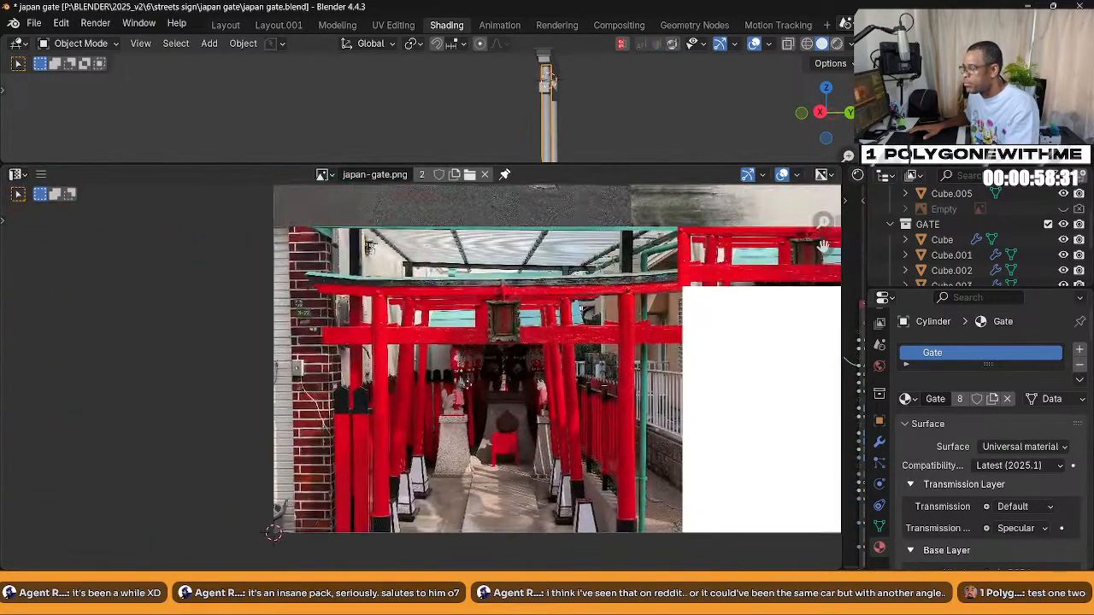
pyautogui.scroll(4, 466, 376)
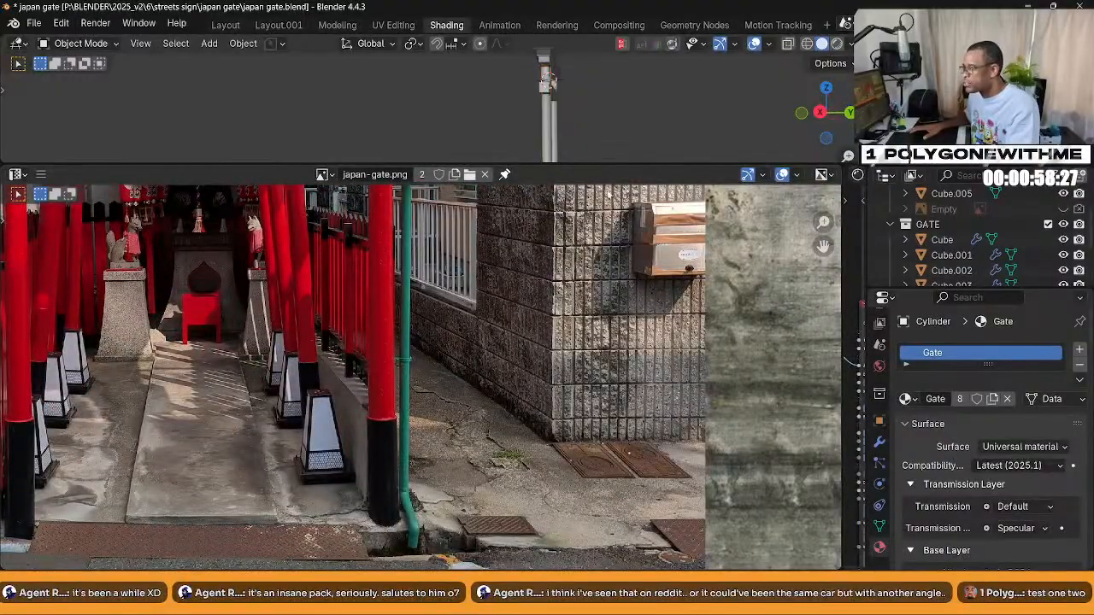
# Enter Edit Mode on the pillar and show the UVs of its base faces over the japan-gate.png texture
pyautogui.moveTo(603, 164); pyautogui.dragTo(588, 352)
pyautogui.scroll(4, 581, 260)
pyautogui.keyDown('shift'); pyautogui.moveTo(637, 214); pyautogui.dragTo(503, 281, button='middle'); pyautogui.keyUp('shift')
pyautogui.press('Tab')
pyautogui.click(704, 217)
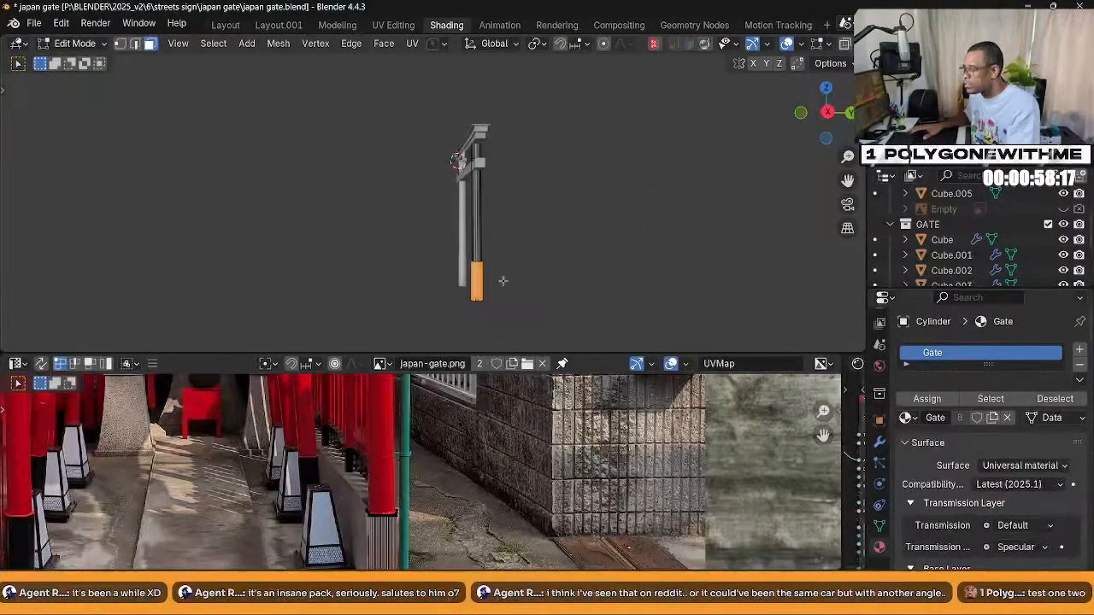
pyautogui.moveTo(570, 351); pyautogui.dragTo(570, 240)
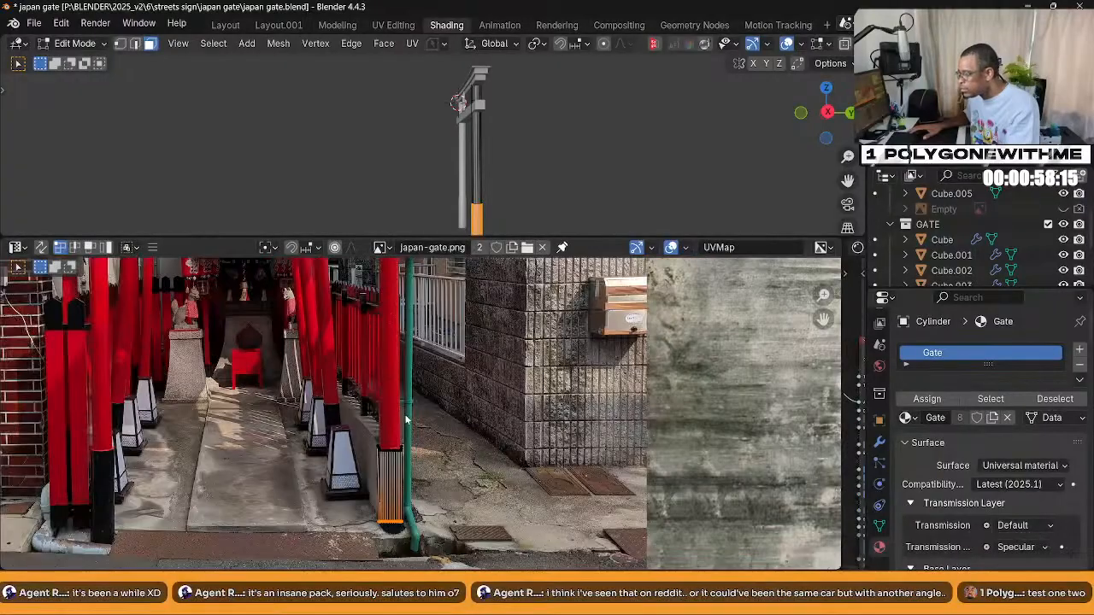
# View the pillar straight from the side in rendered shading and examine where its red shaft meets the base
pyautogui.moveTo(515, 184); pyautogui.dragTo(547, 183, button='middle')
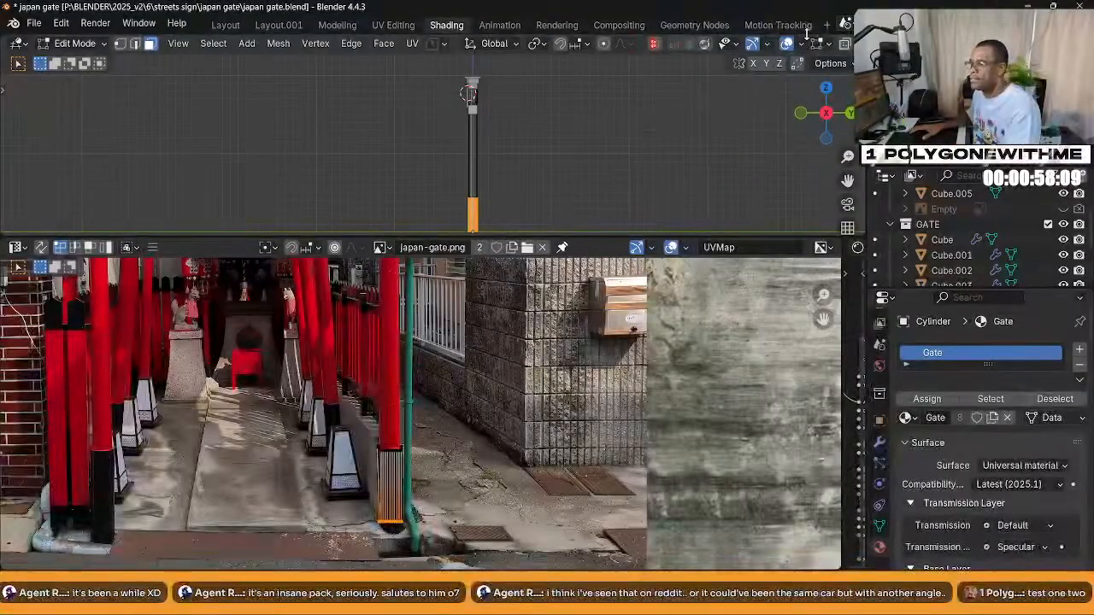
pyautogui.scroll(-2, 805, 34)
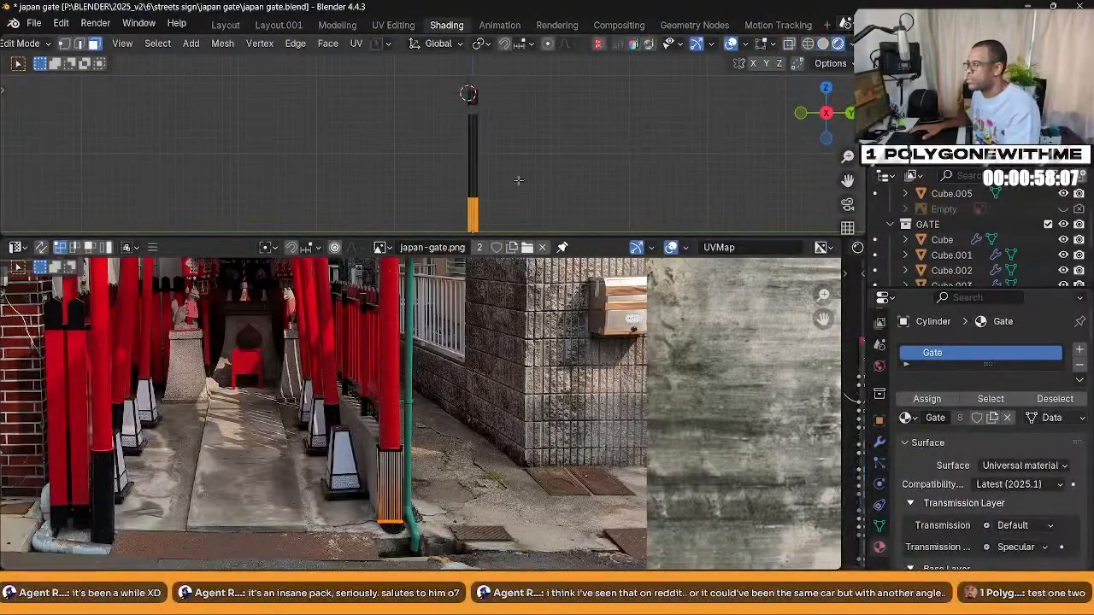
pyautogui.scroll(6, 519, 181)
pyautogui.keyDown('shift'); pyautogui.moveTo(526, 178); pyautogui.dragTo(413, 62, button='middle'); pyautogui.keyUp('shift')
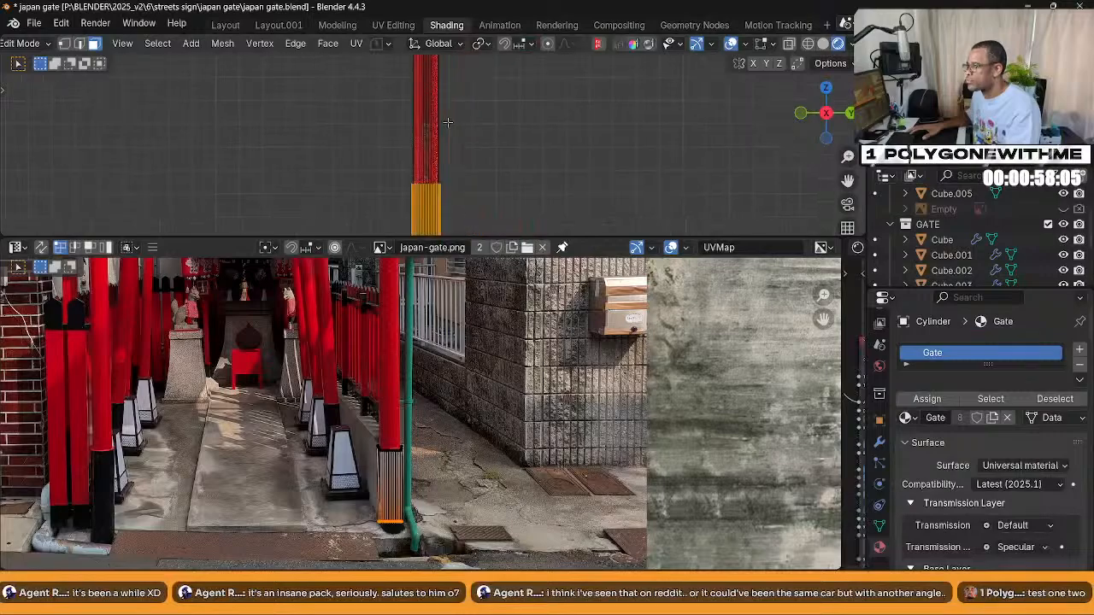
pyautogui.scroll(3, 433, 149)
pyautogui.scroll(3, 464, 205)
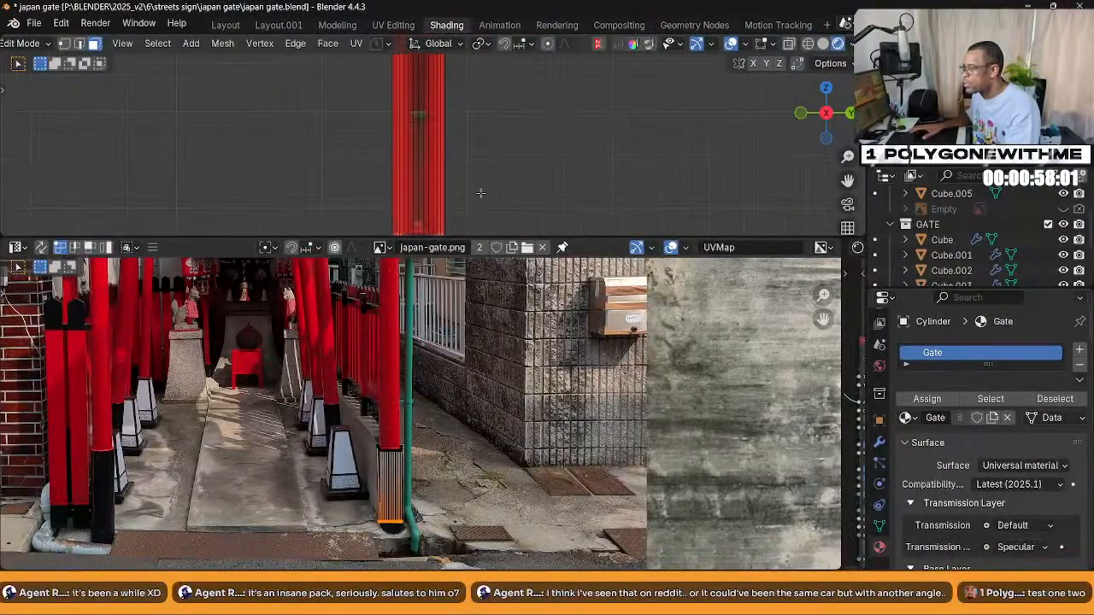
pyautogui.scroll(-3, 480, 195)
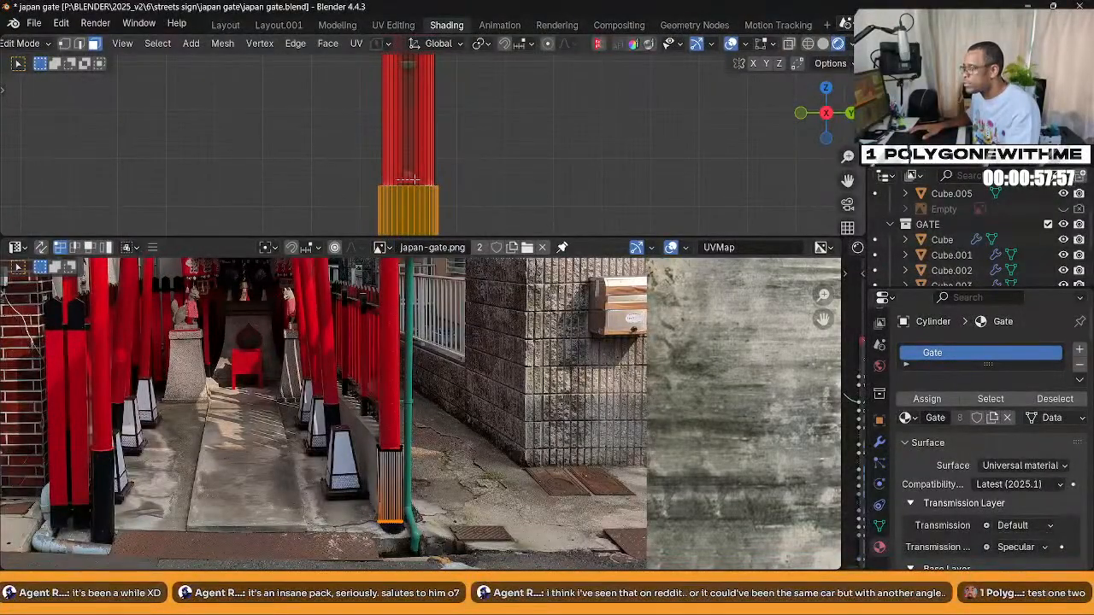
# Select the faces of the pillar's red shaft and project their UVs from the straight side view
pyautogui.moveTo(418, 179); pyautogui.dragTo(423, 179)
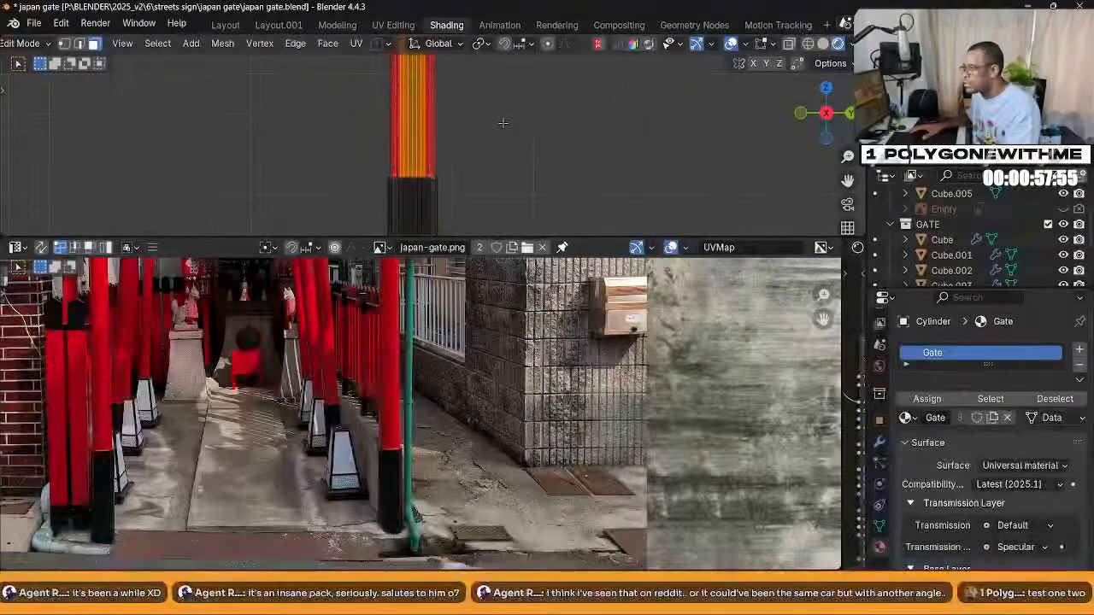
pyautogui.keyDown('shift'); pyautogui.moveTo(512, 173); pyautogui.dragTo(506, 223, button='middle'); pyautogui.keyUp('shift')
pyautogui.keyDown('shift'); pyautogui.moveTo(513, 69); pyautogui.dragTo(503, 116, button='middle'); pyautogui.keyUp('shift')
pyautogui.keyDown('shift'); pyautogui.moveTo(497, 59); pyautogui.dragTo(490, 114, button='middle'); pyautogui.keyUp('shift')
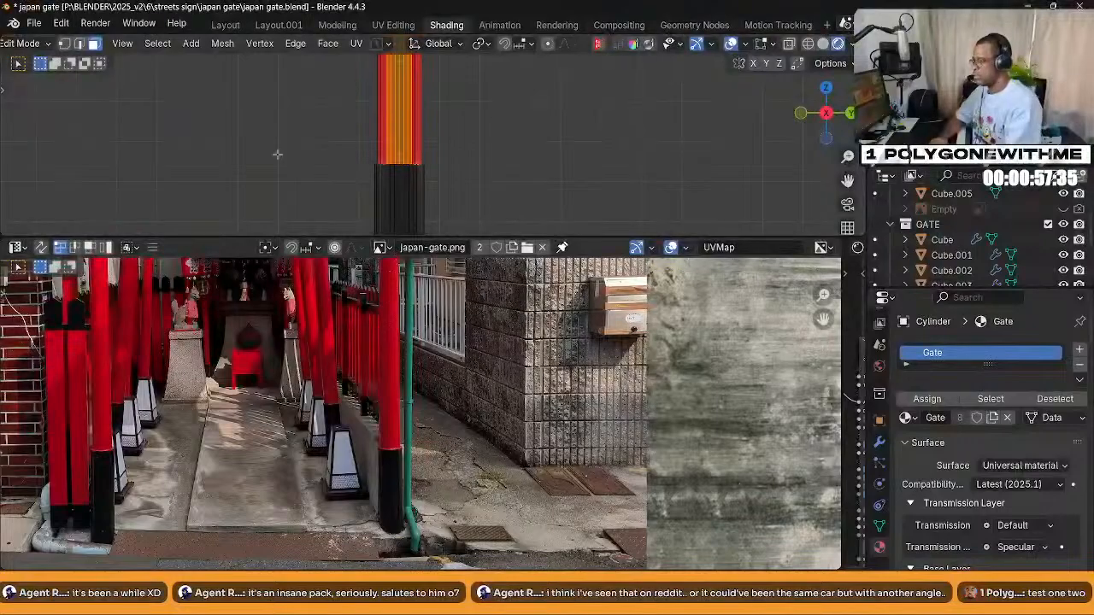
pyautogui.scroll(-3, 485, 135)
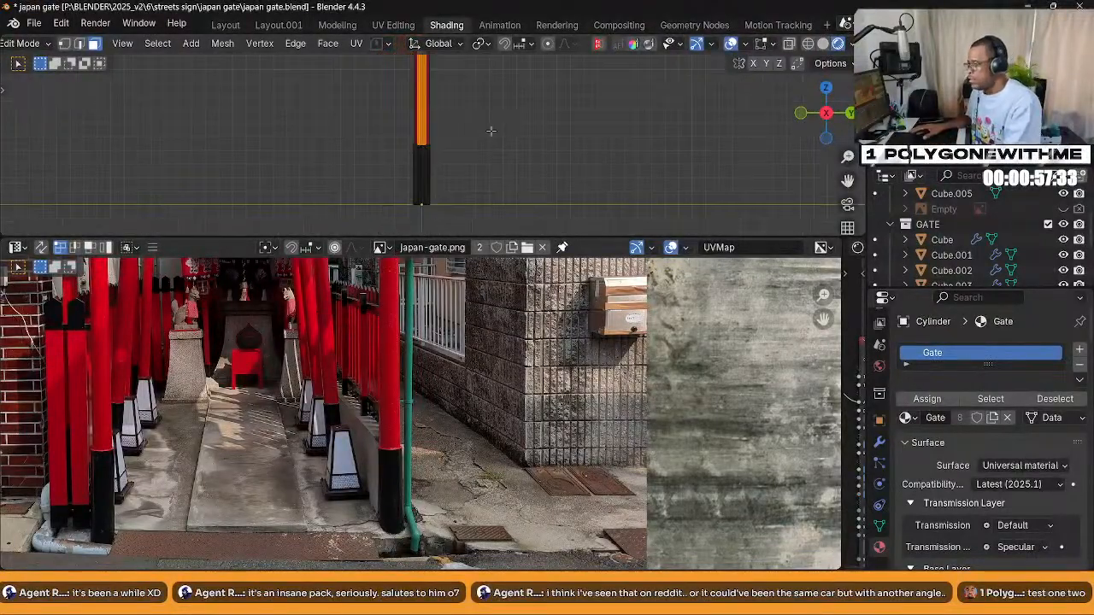
pyautogui.keyDown('shift'); pyautogui.moveTo(505, 114); pyautogui.dragTo(486, 161, button='middle'); pyautogui.keyUp('shift')
pyautogui.scroll(-2, 501, 141)
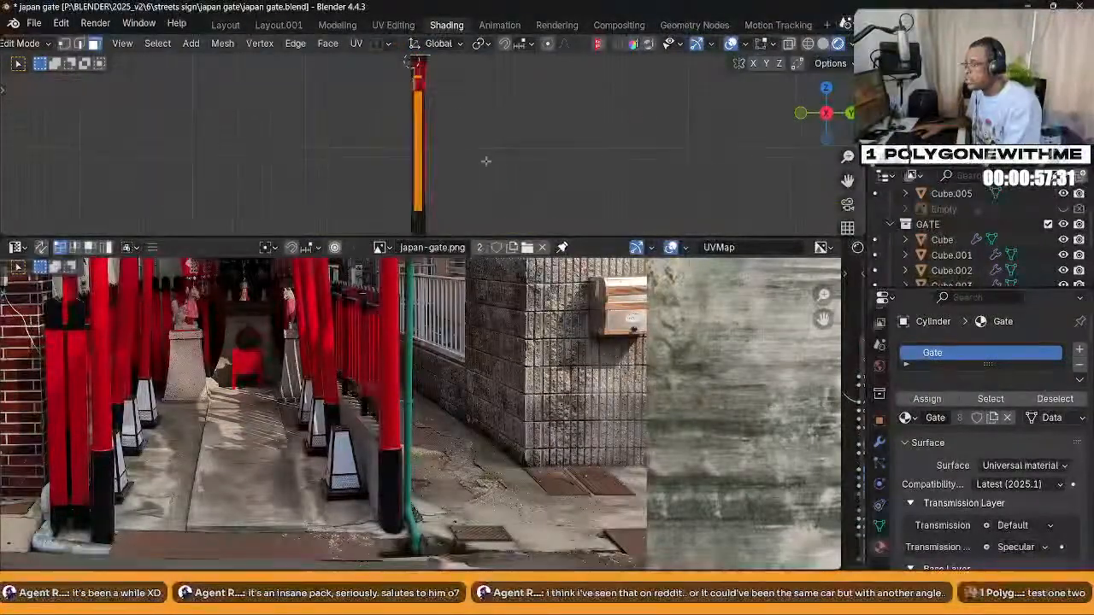
pyautogui.press('u')
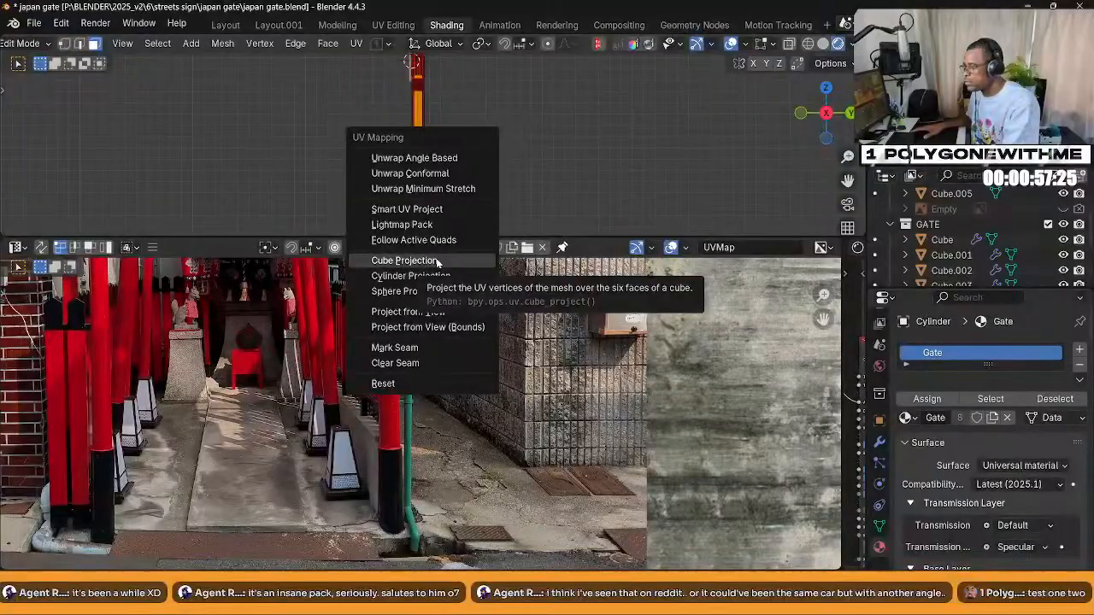
pyautogui.click(407, 312)
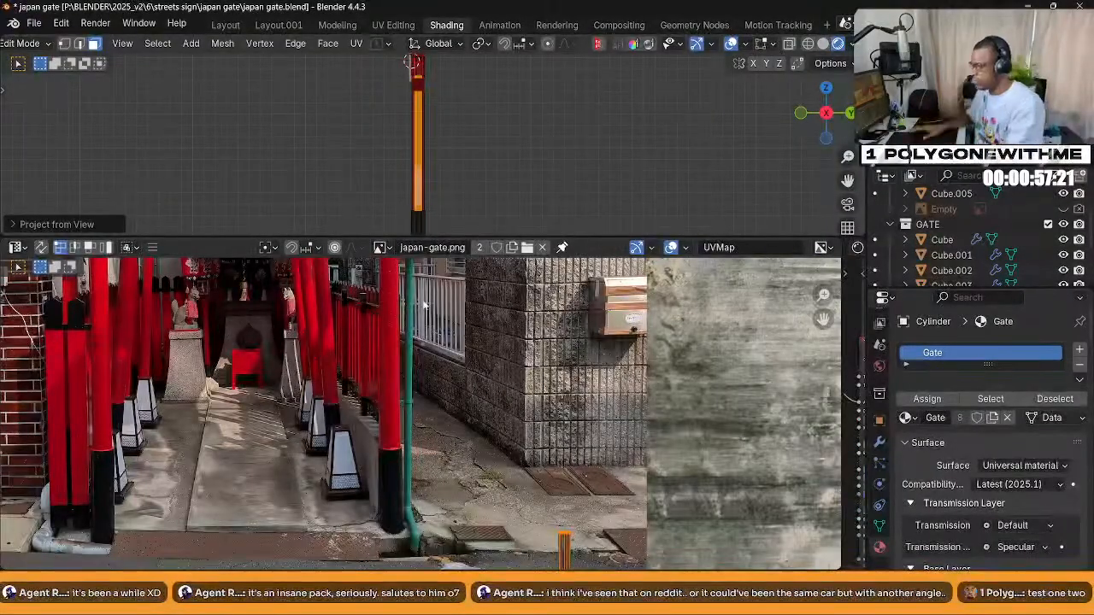
# Hide the viewport overlays and move the shaft's UVs onto the front right red pillar in the upper gate photo
pyautogui.scroll(-2, 591, 422)
pyautogui.hotkey('shift', 'alt', 'z')
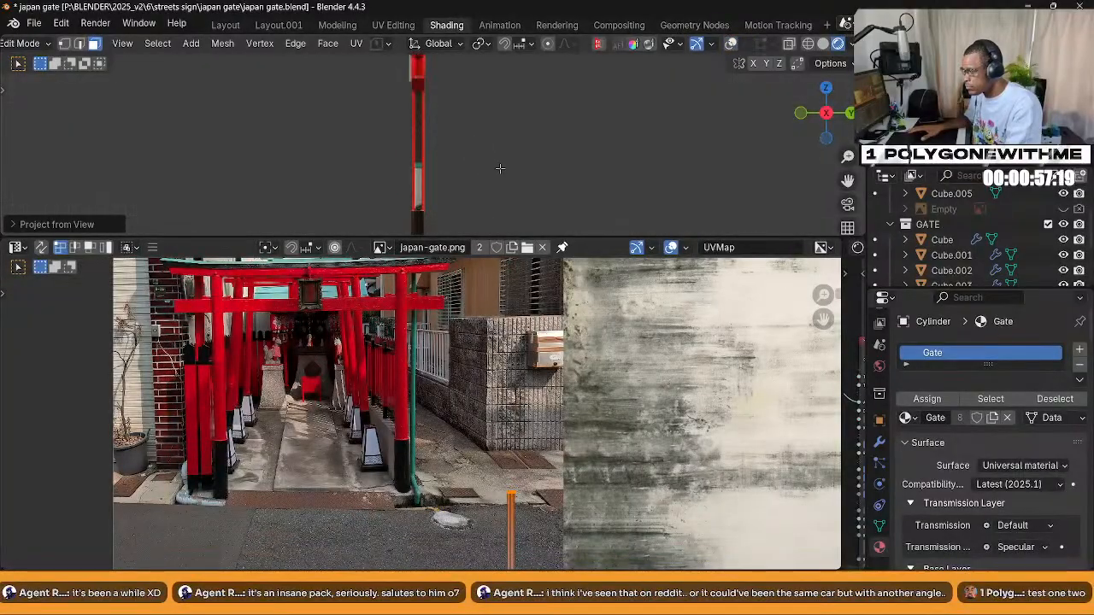
pyautogui.moveTo(499, 168); pyautogui.dragTo(514, 210, button='middle')
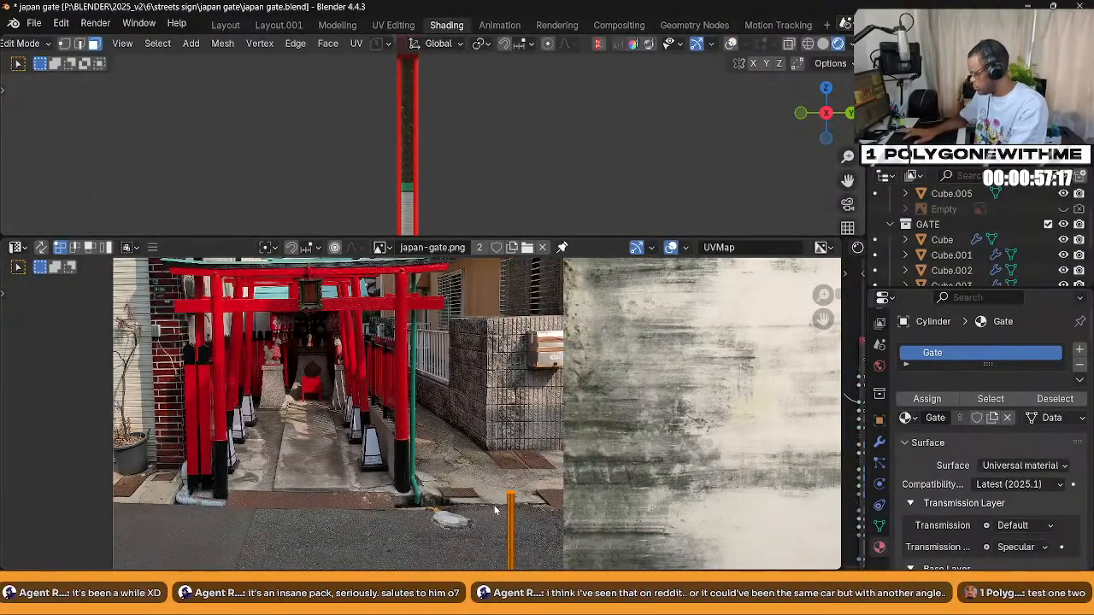
pyautogui.press('g')
pyautogui.press('Return')
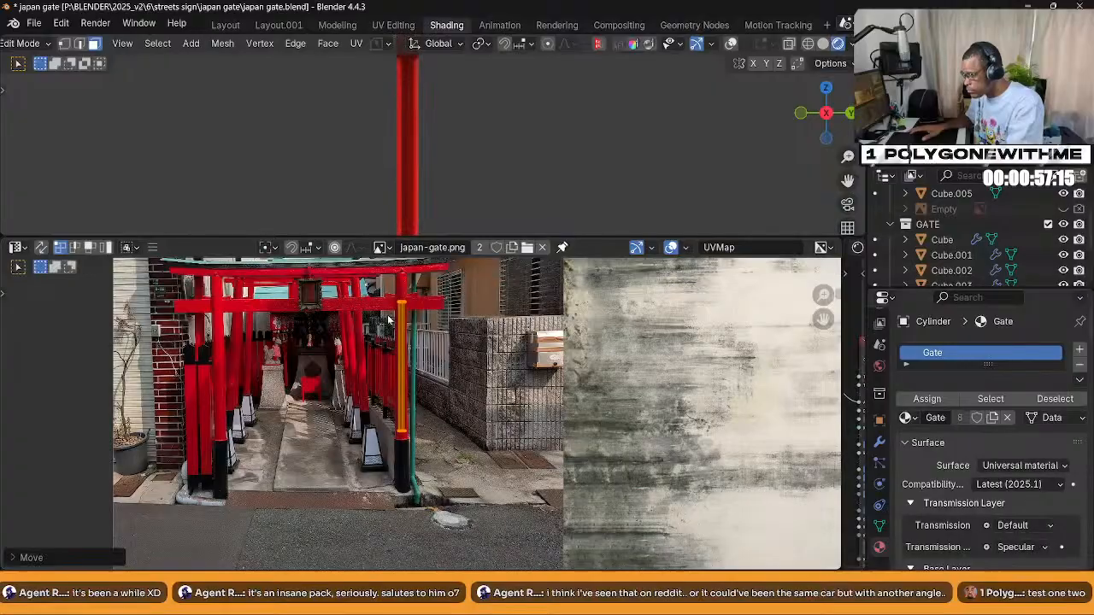
pyautogui.scroll(-3, 457, 167)
pyautogui.scroll(3, 459, 156)
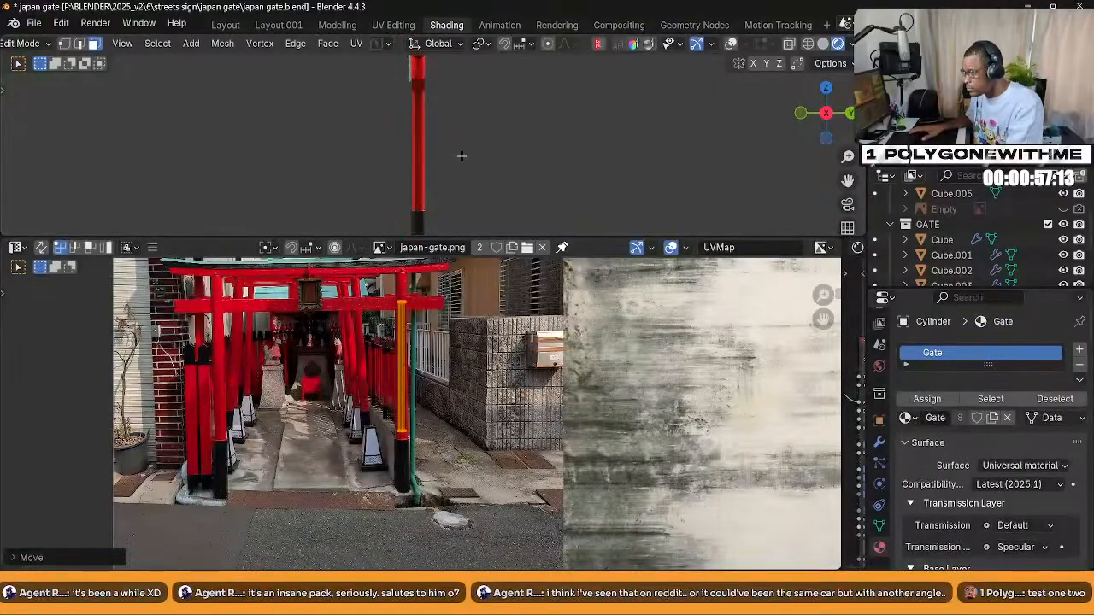
# Nudge the shaft's UVs down slightly so their lower end meets the top of the right pillar's black base
pyautogui.moveTo(454, 156); pyautogui.dragTo(564, 196, button='middle')
pyautogui.scroll(2, 460, 394)
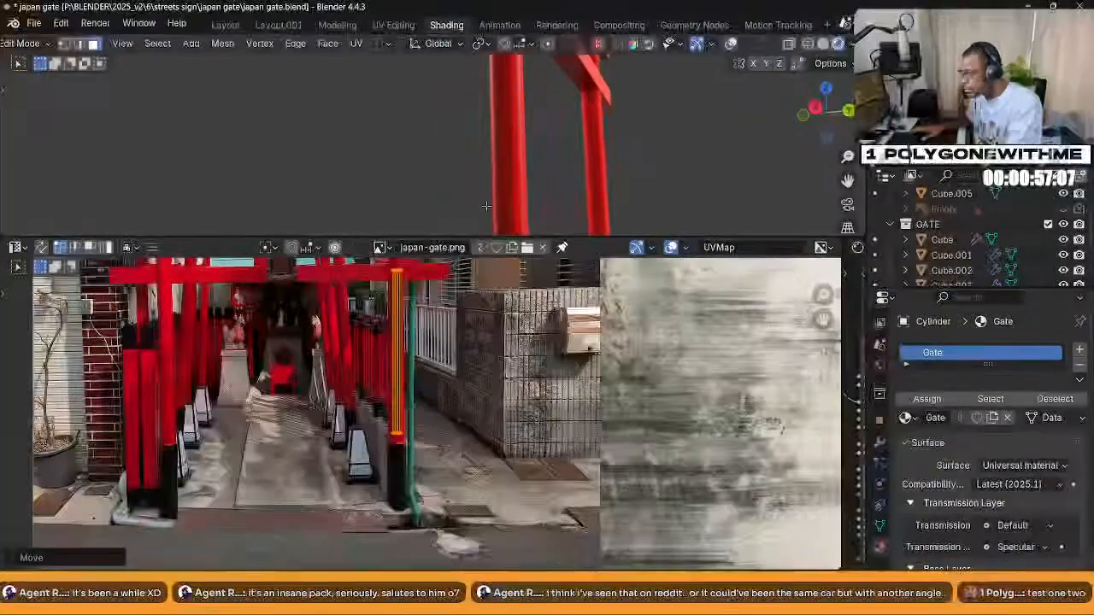
pyautogui.scroll(2, 435, 393)
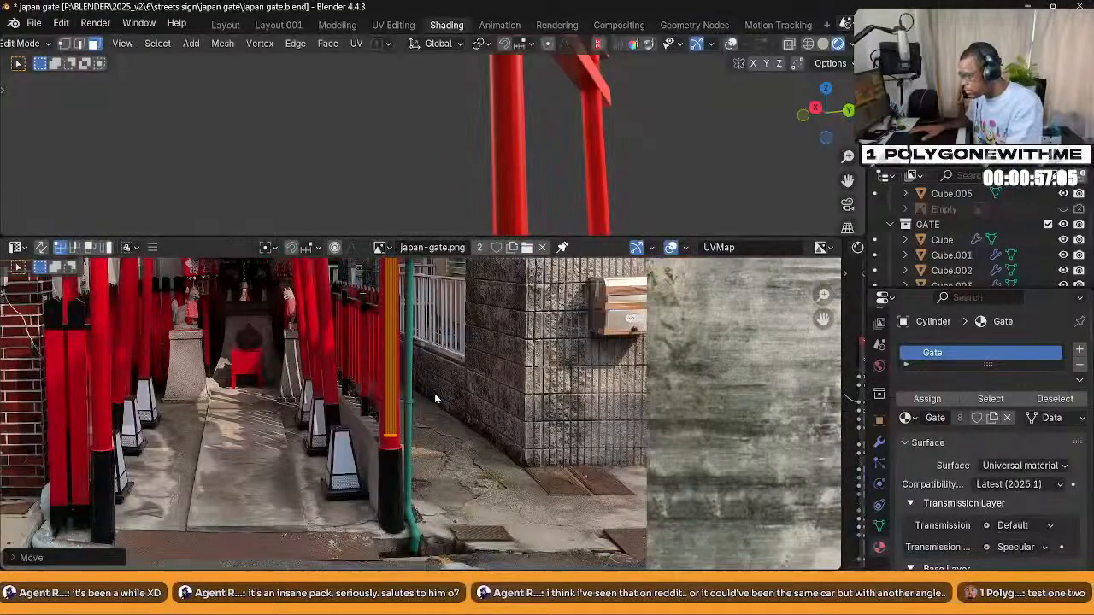
pyautogui.press('g')
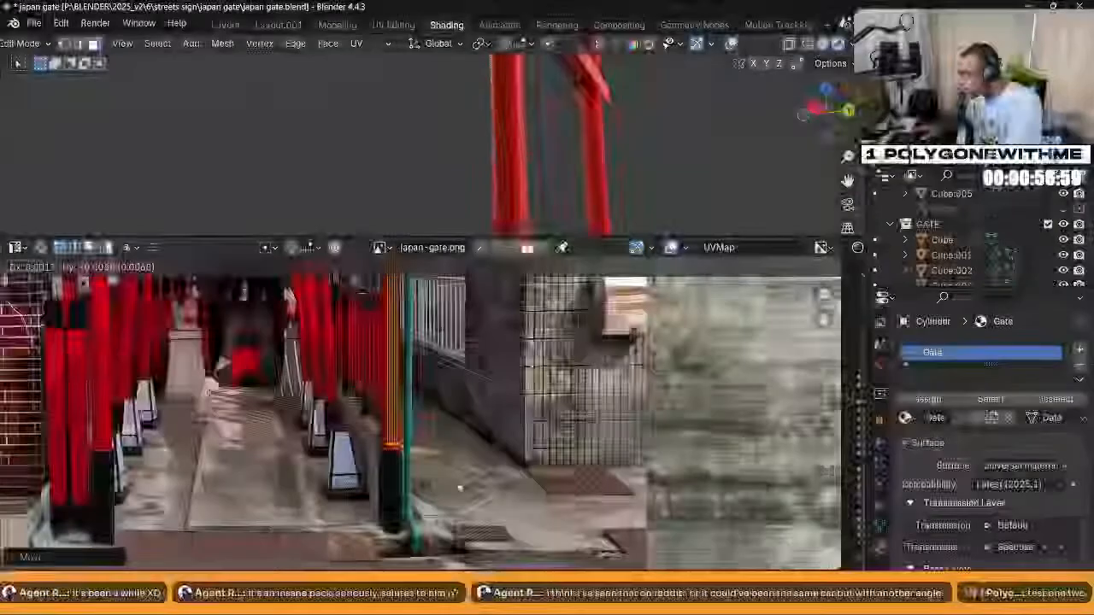
pyautogui.click(460, 471)
pyautogui.moveTo(513, 162)
pyautogui.mouseDown(button='middle')
pyautogui.moveTo(523, 173)
pyautogui.moveTo(513, 173)
pyautogui.mouseUp(button='middle')
pyautogui.scroll(-5, 508, 173)
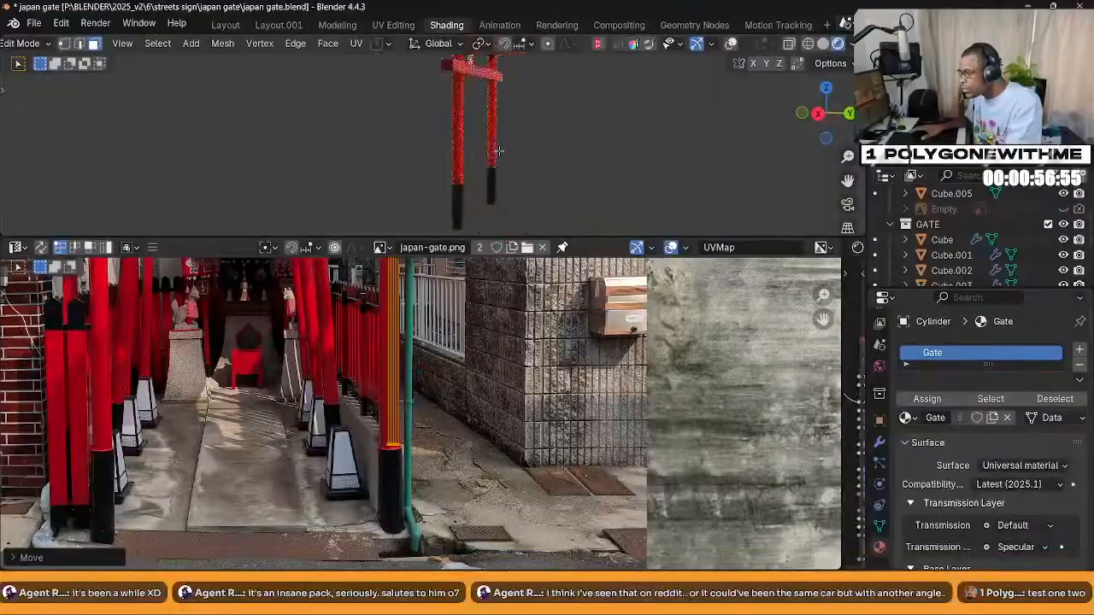
# Move the shaft's UVs about 0.22 to the left onto the front left red pillar in the upper gate photo
pyautogui.scroll(8, 498, 174)
pyautogui.moveTo(520, 195); pyautogui.dragTo(551, 178, button='middle')
pyautogui.moveTo(429, 383); pyautogui.dragTo(438, 419, button='middle')
pyautogui.scroll(-1, 440, 418)
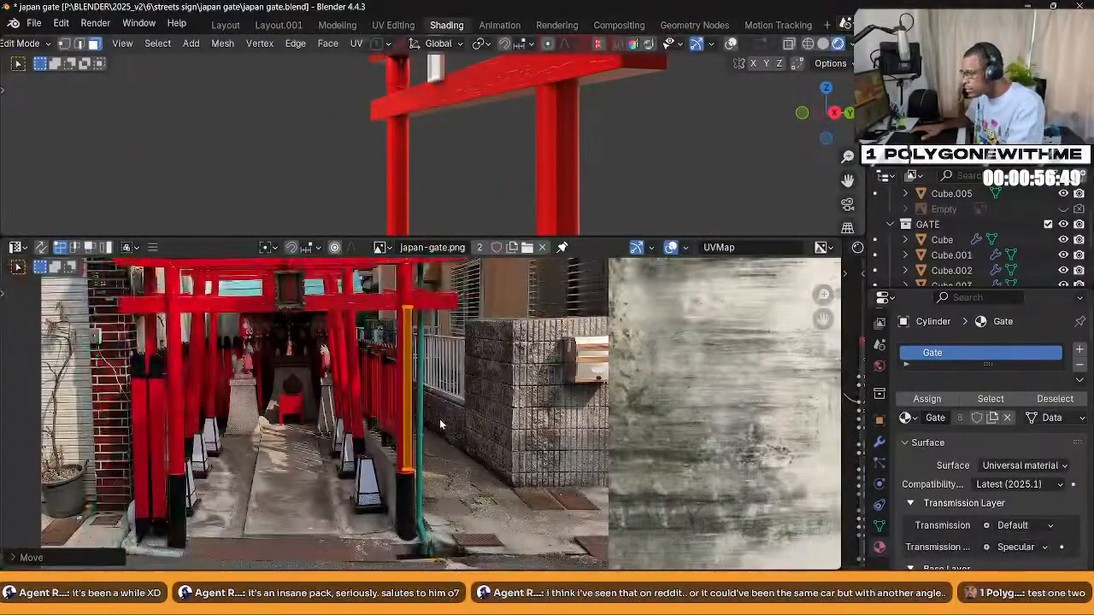
pyautogui.press('g')
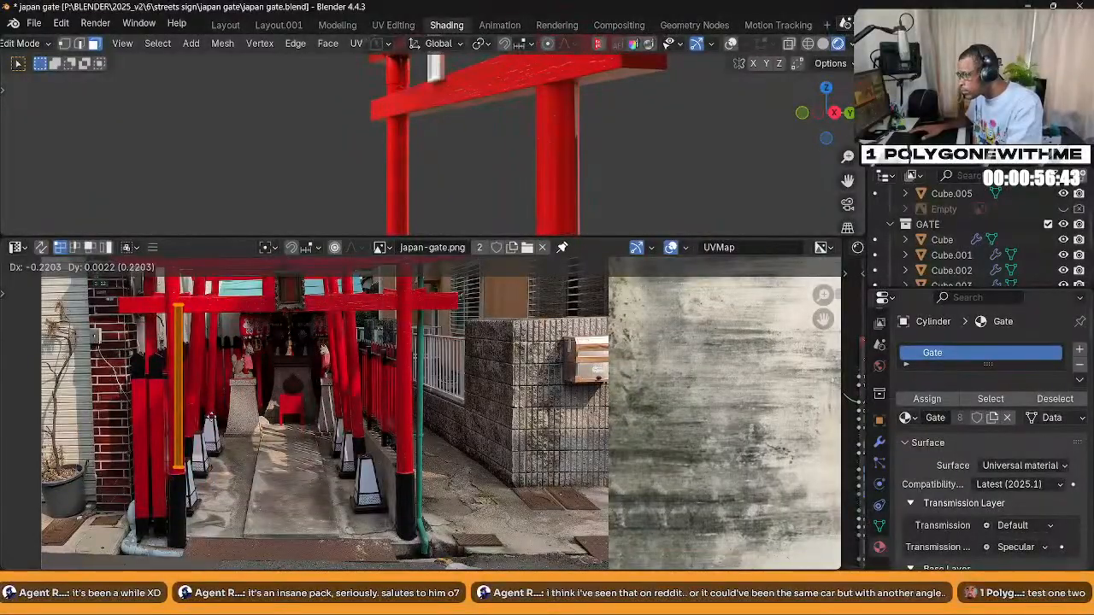
pyautogui.click(494, 205)
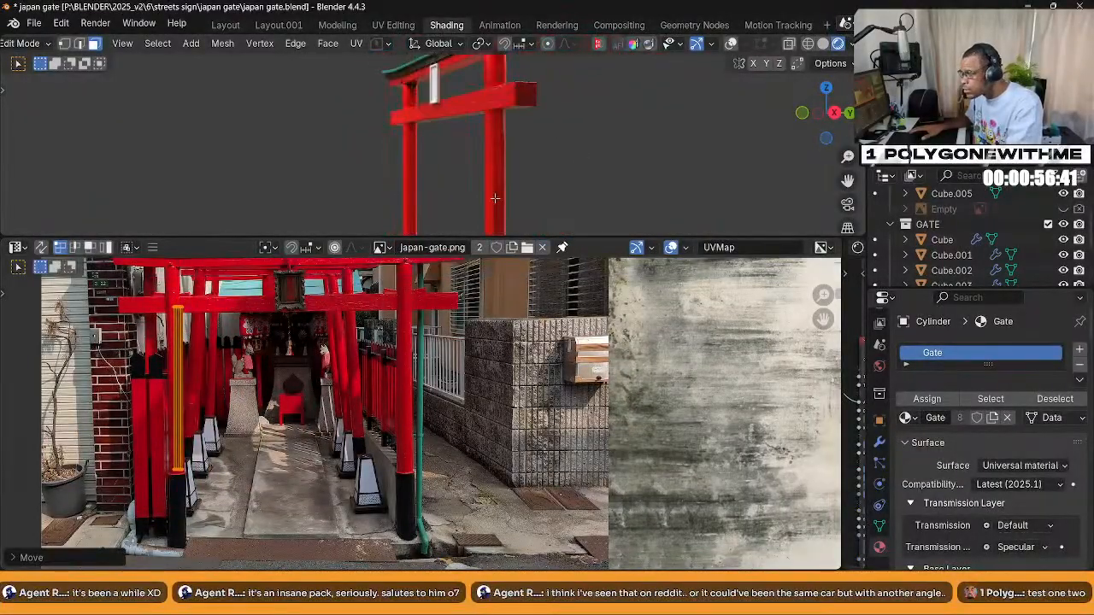
pyautogui.scroll(2, 494, 205)
pyautogui.scroll(3, 408, 450)
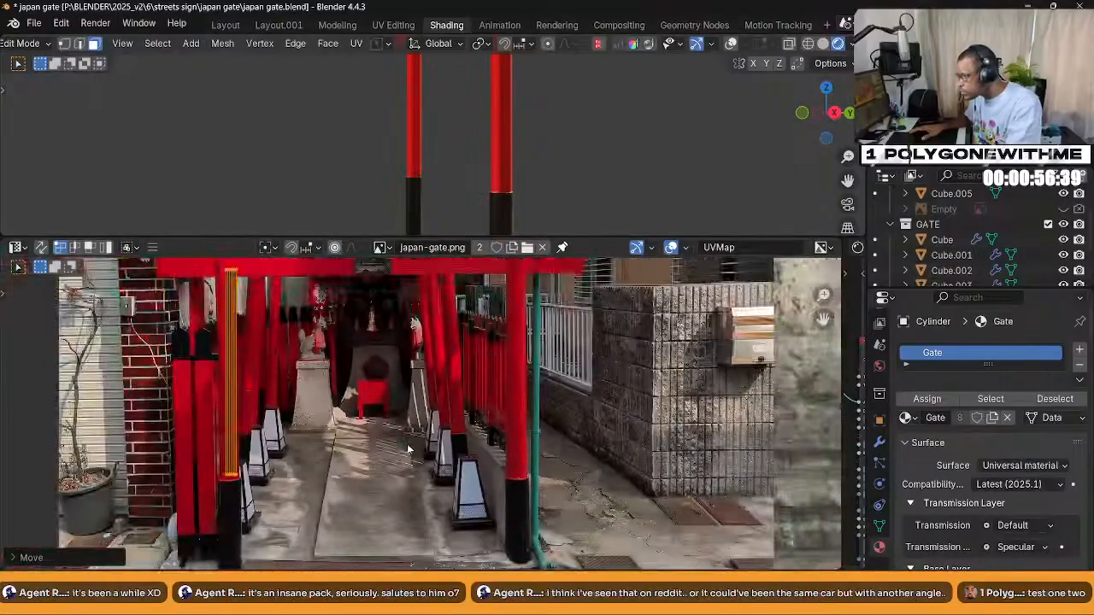
pyautogui.scroll(2, 410, 449)
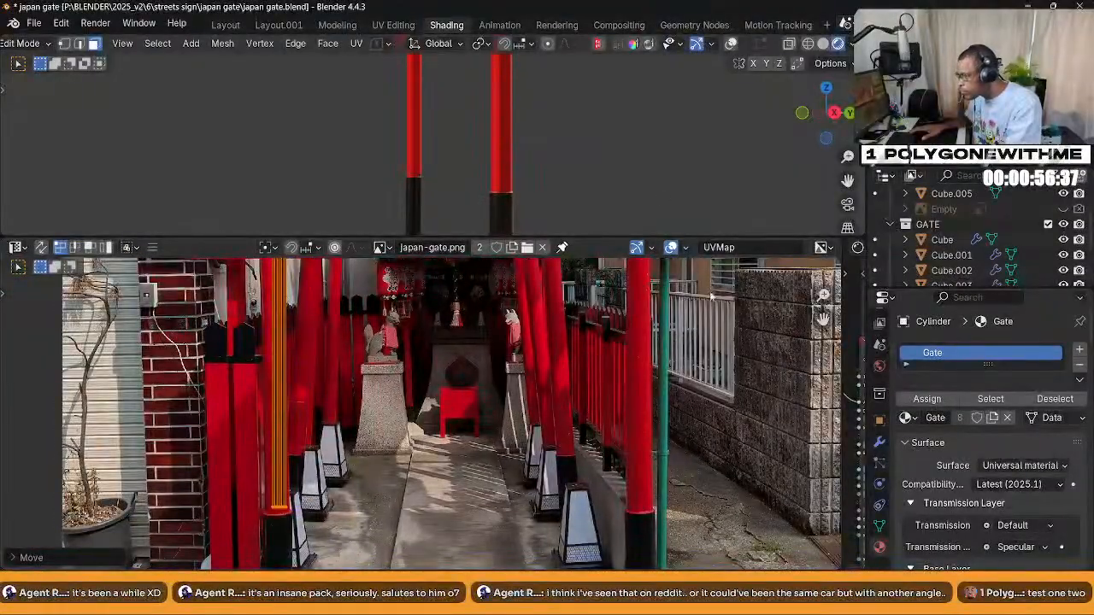
# Show the overlays again and check where the UVs of the shaft's side faces sit in japan-gate.png
pyautogui.click(496, 159)
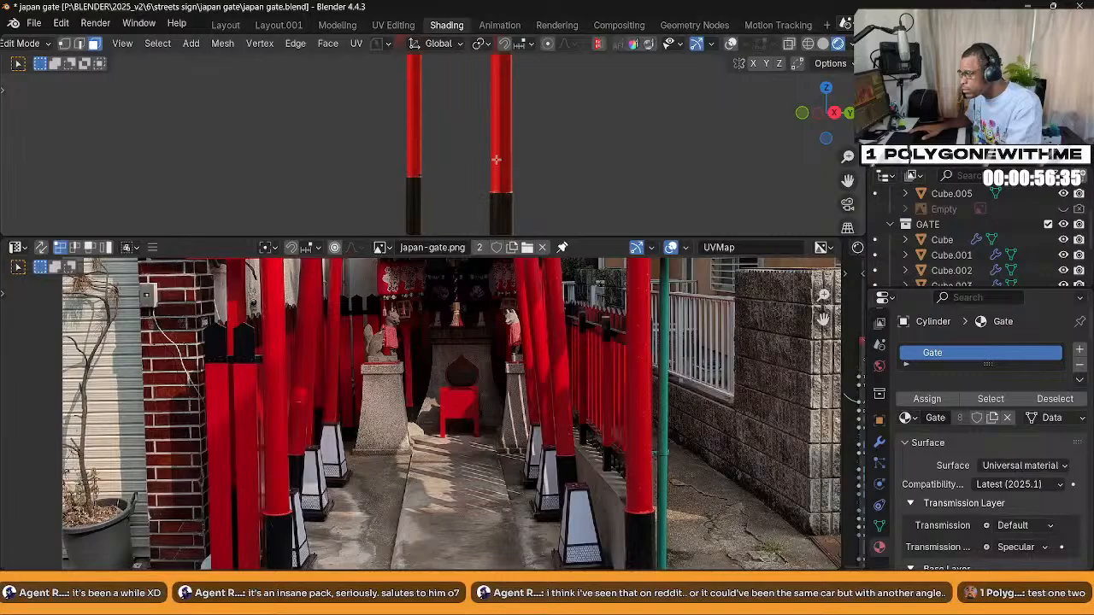
pyautogui.click(511, 147)
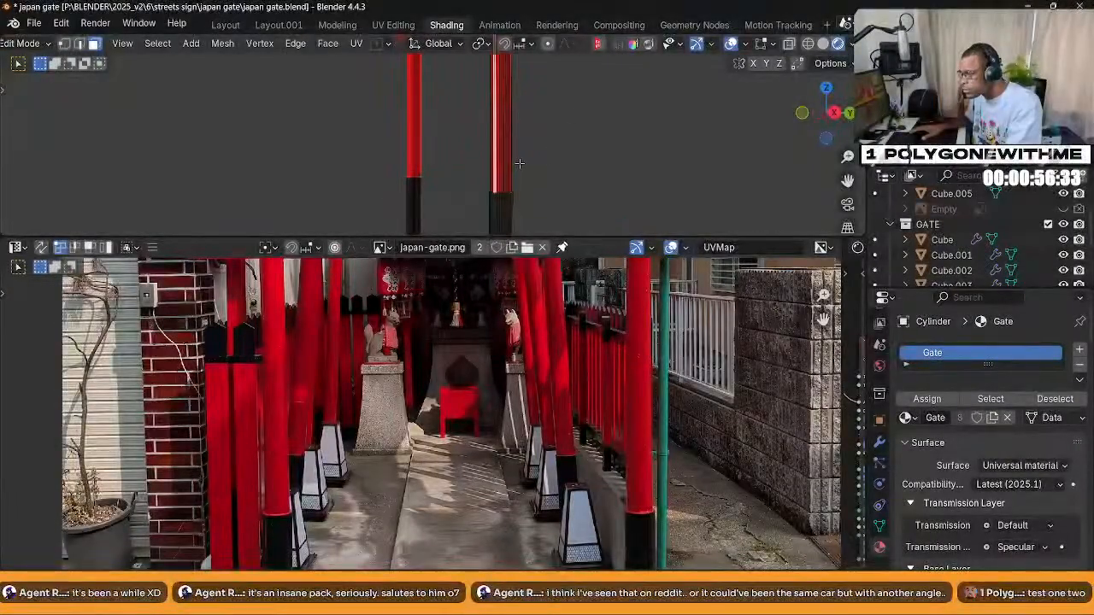
pyautogui.scroll(-1, 511, 147)
pyautogui.scroll(-3, 532, 404)
pyautogui.scroll(1, 531, 403)
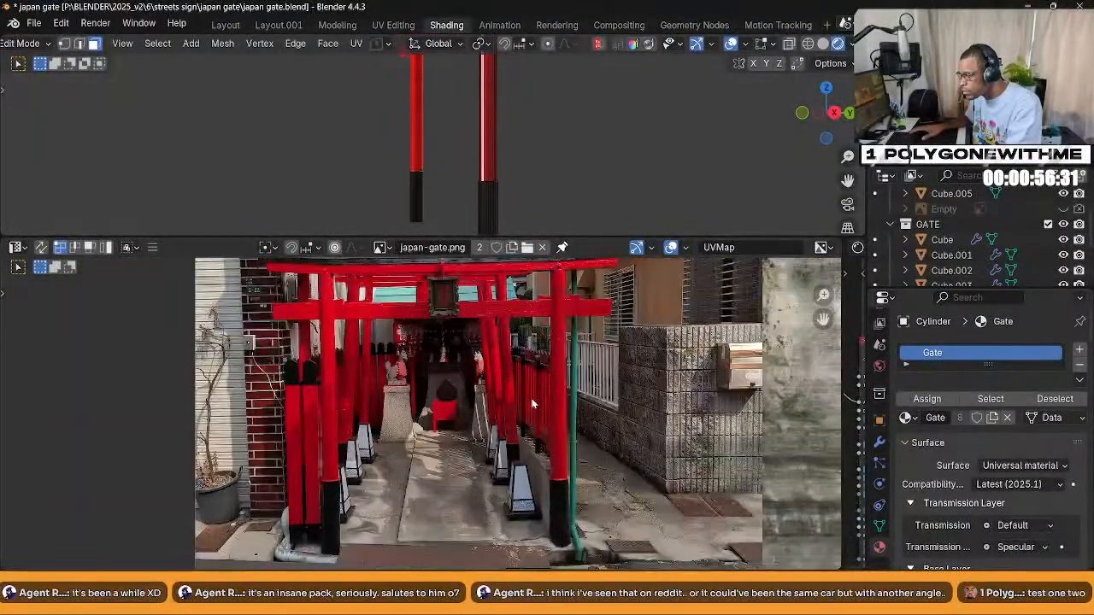
pyautogui.scroll(1, 532, 404)
pyautogui.scroll(2, 576, 179)
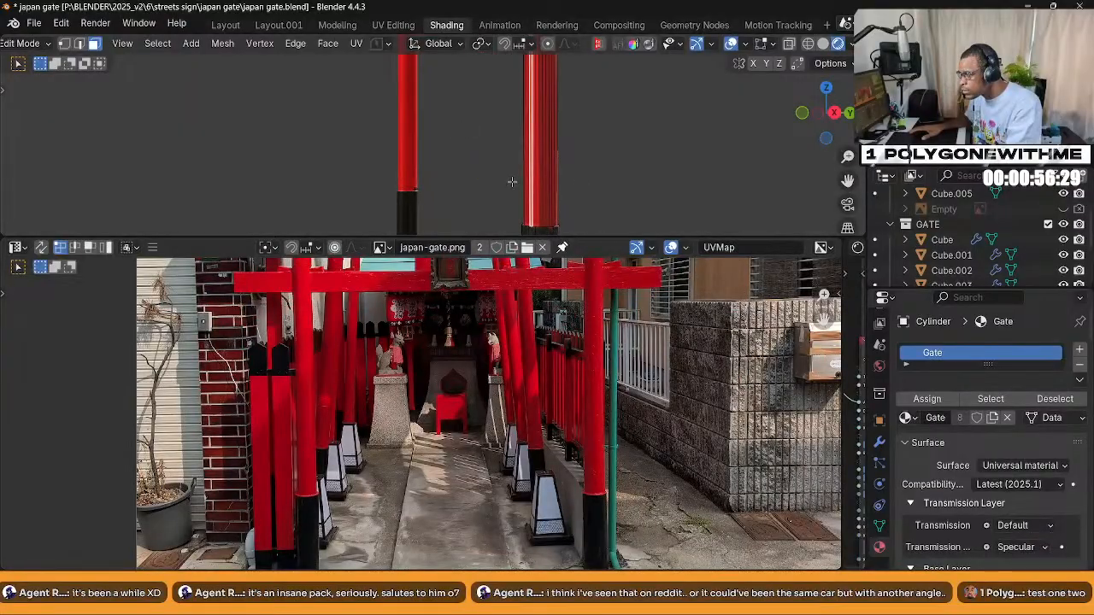
pyautogui.moveTo(512, 182); pyautogui.dragTo(536, 209)
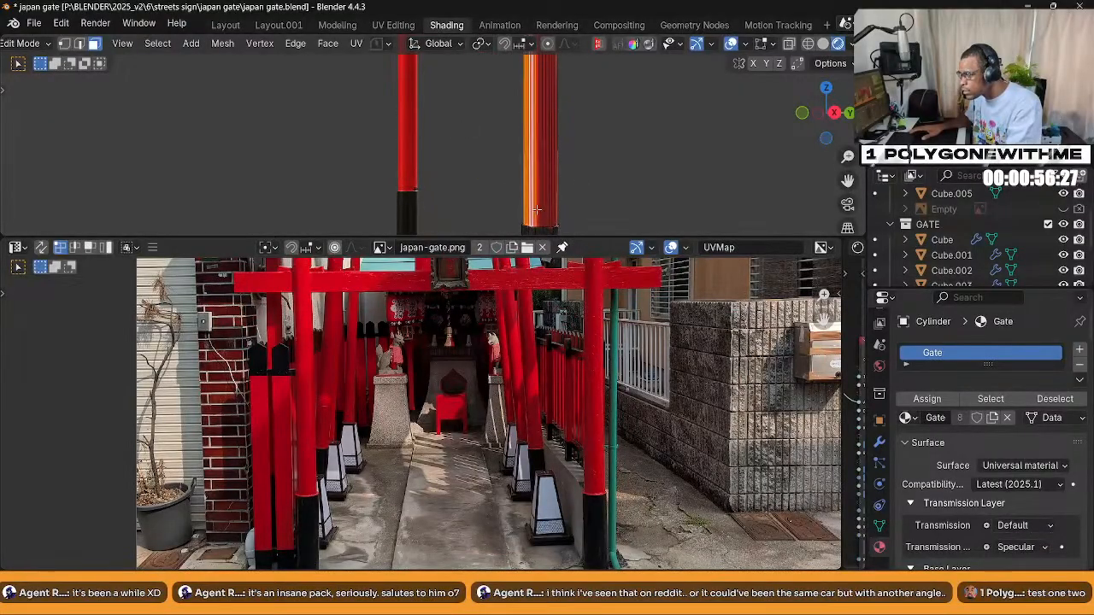
pyautogui.scroll(-5, 520, 448)
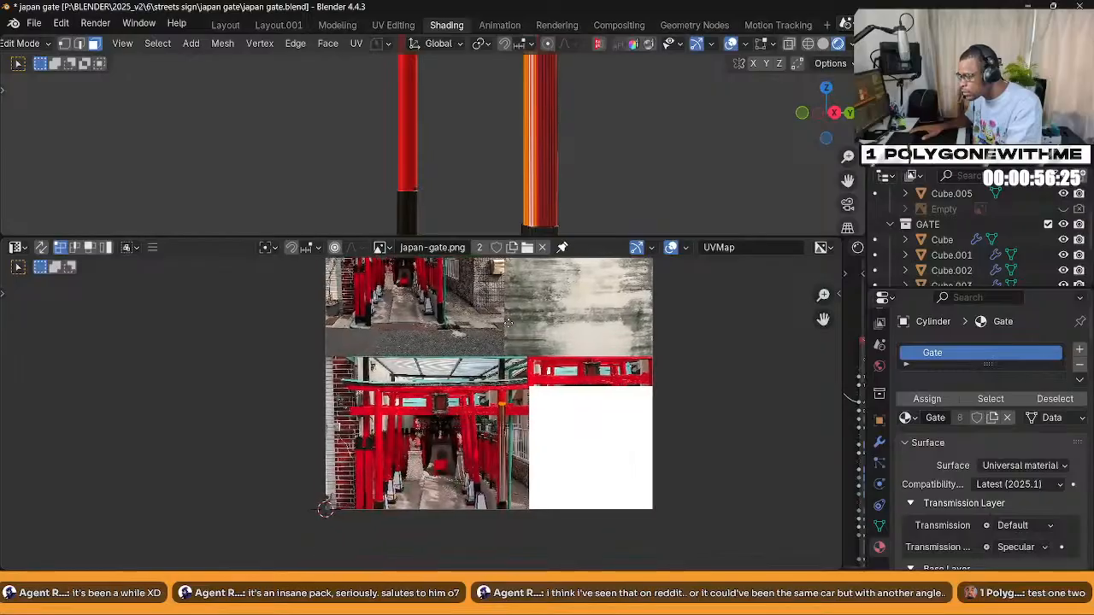
pyautogui.moveTo(504, 376); pyautogui.dragTo(493, 431, button='middle')
pyautogui.click(631, 166)
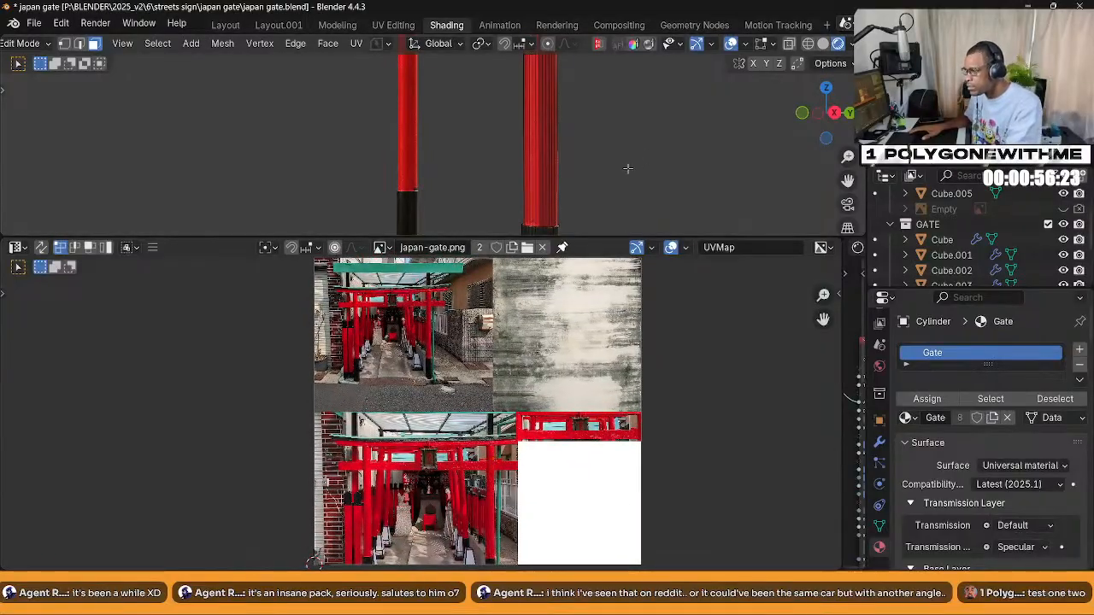
# Select the pillar's side-facing shaft faces and move their UVs onto the front right pillar in the lower gate photo
pyautogui.moveTo(576, 204); pyautogui.dragTo(536, 144, button='middle')
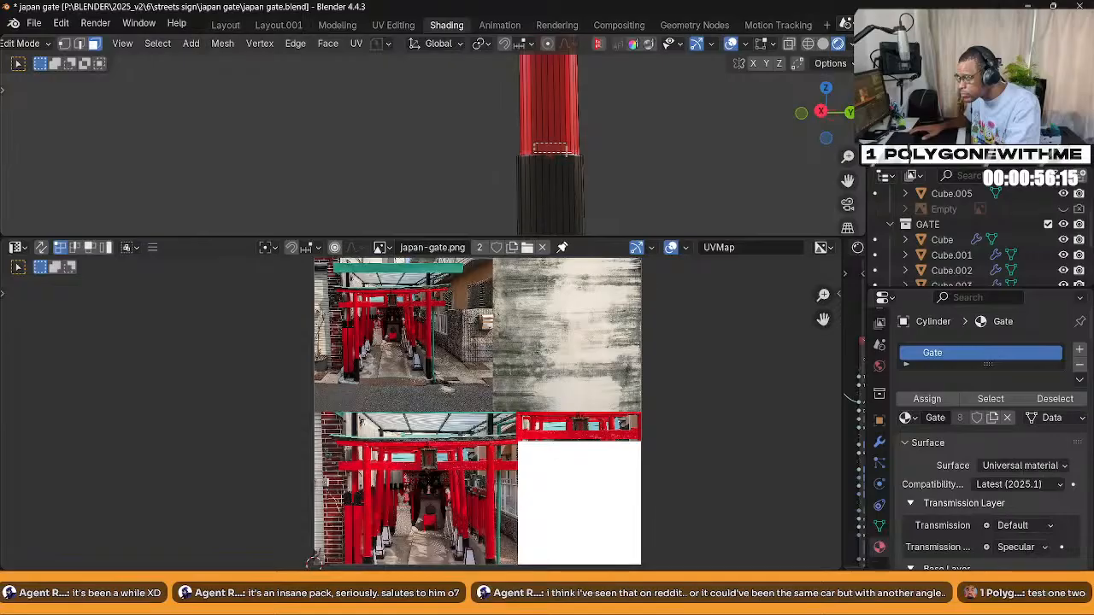
pyautogui.moveTo(566, 152); pyautogui.dragTo(566, 156)
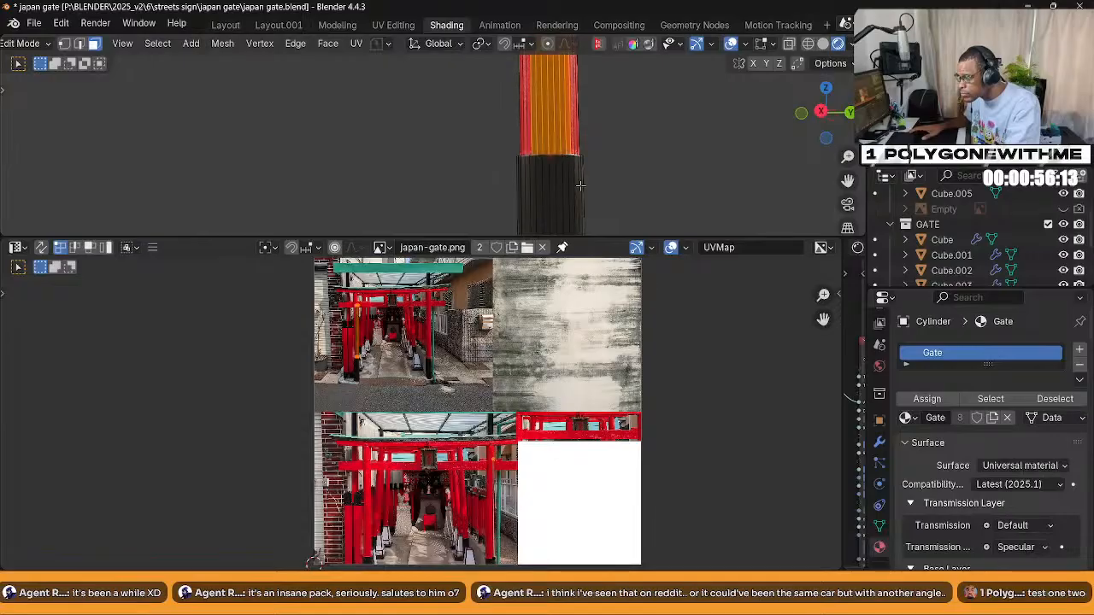
pyautogui.moveTo(480, 496); pyautogui.dragTo(471, 455, button='middle')
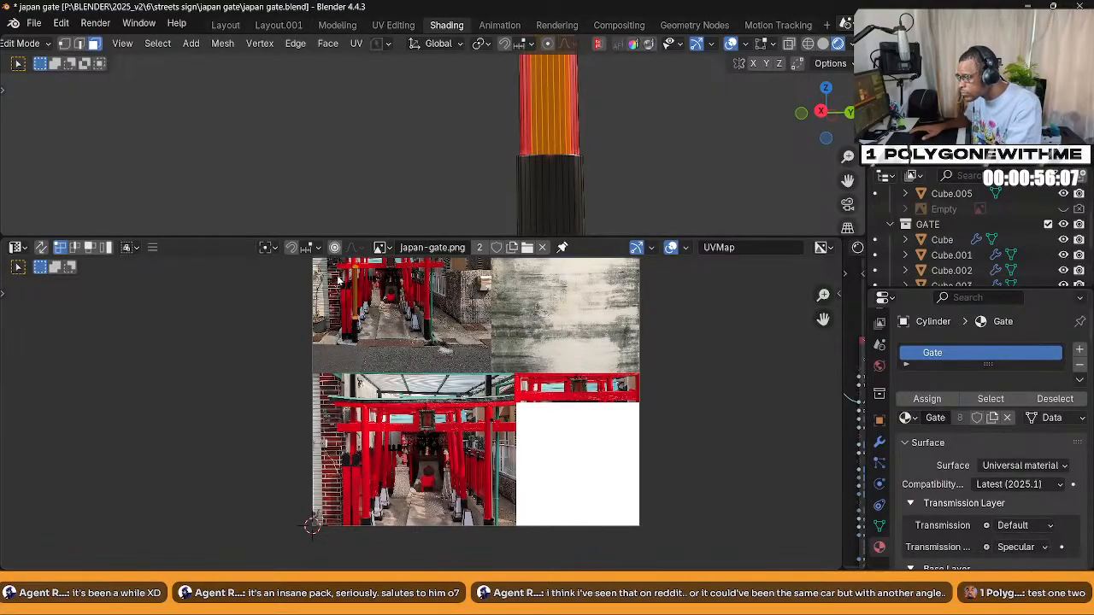
pyautogui.press('g')
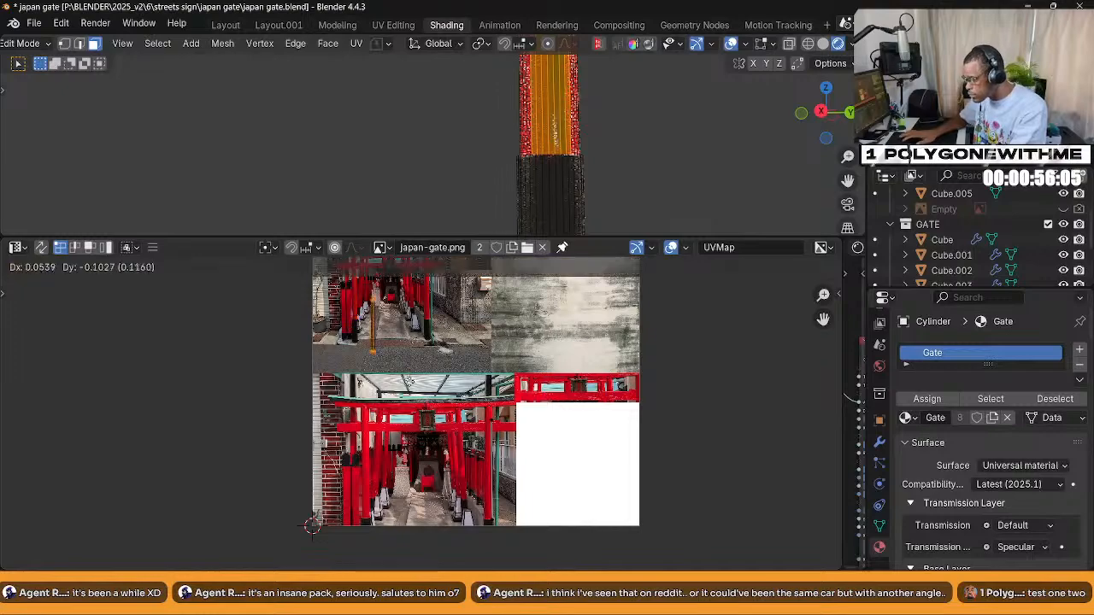
pyautogui.click(513, 528)
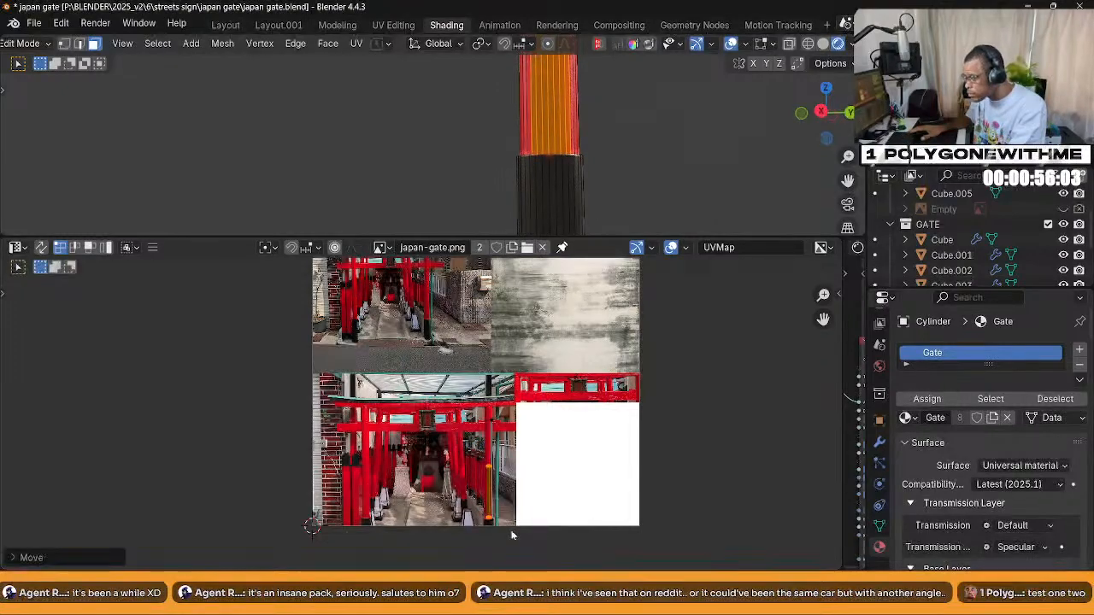
# Nudge the side-facing shaft UVs slightly right to centre them on the front right pillar in the lower gate photo
pyautogui.scroll(-10, 617, 94)
pyautogui.moveTo(486, 151); pyautogui.dragTo(480, 219, button='middle')
pyautogui.moveTo(465, 241); pyautogui.dragTo(464, 280)
pyautogui.moveTo(513, 188)
pyautogui.mouseDown(button='middle')
pyautogui.moveTo(588, 186)
pyautogui.moveTo(517, 210)
pyautogui.mouseUp(button='middle')
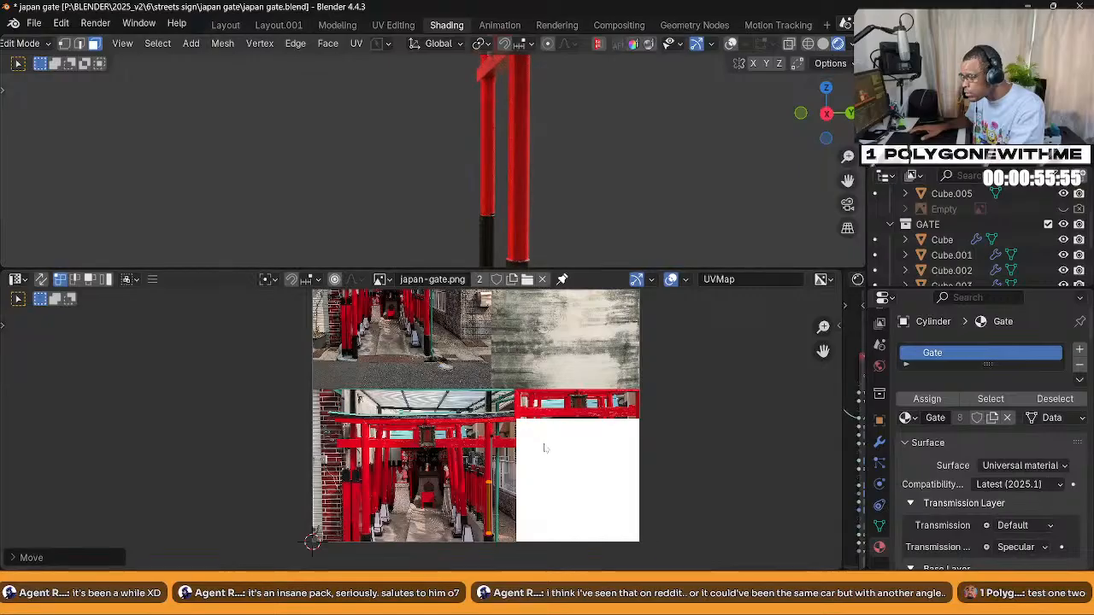
pyautogui.moveTo(519, 503); pyautogui.dragTo(515, 503, button='middle')
pyautogui.scroll(3, 514, 504)
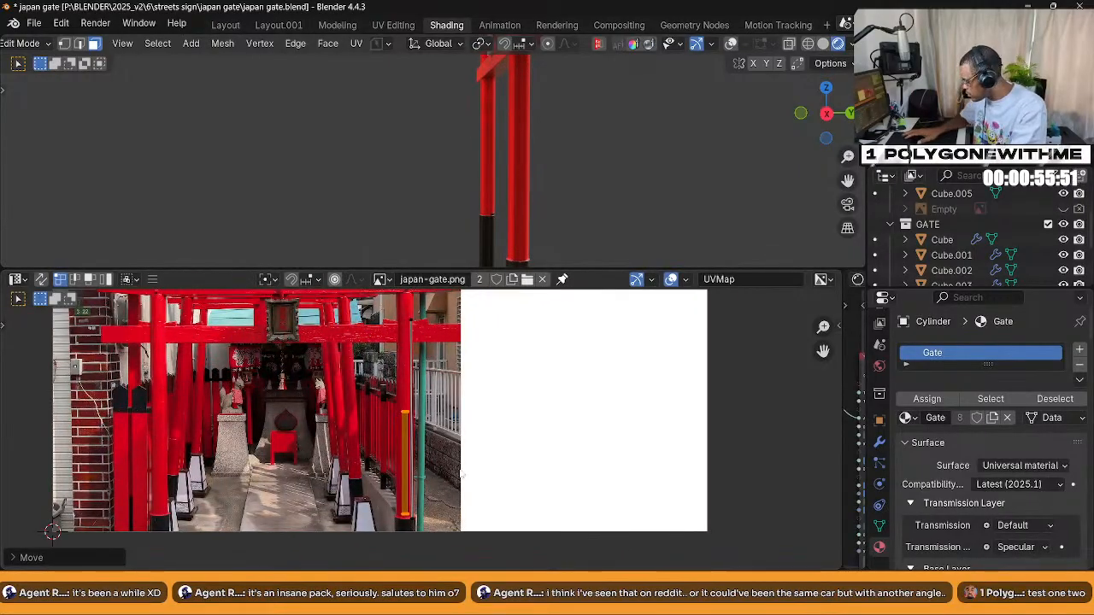
pyautogui.press('g')
pyautogui.click(499, 494)
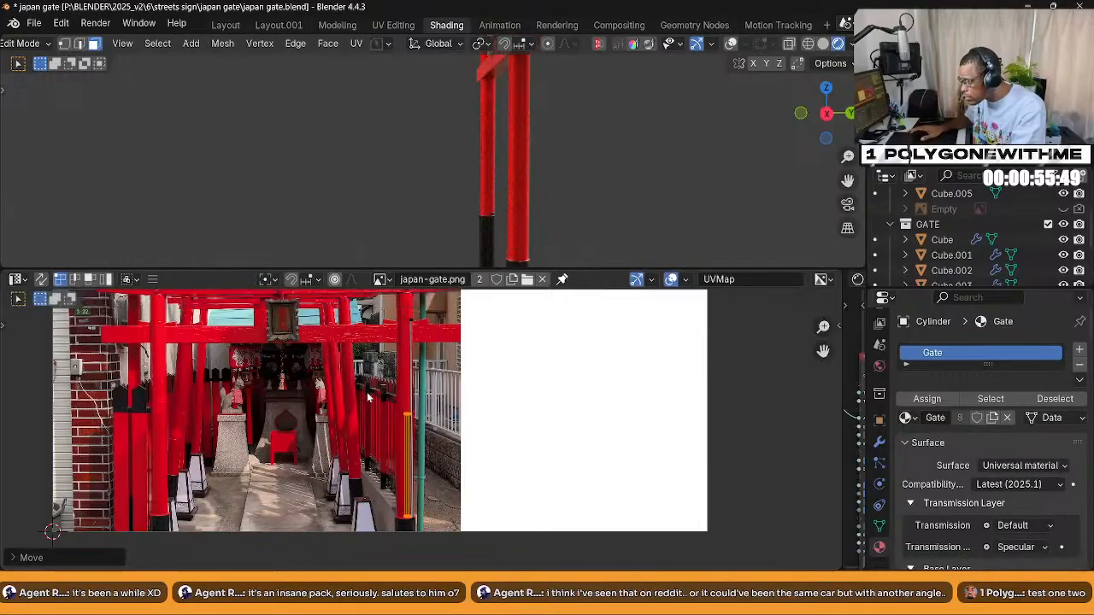
# Stretch the upper end of the shaft's UVs about 0.14 upward along Y on the front right pillar
pyautogui.press('g')
pyautogui.press('y')
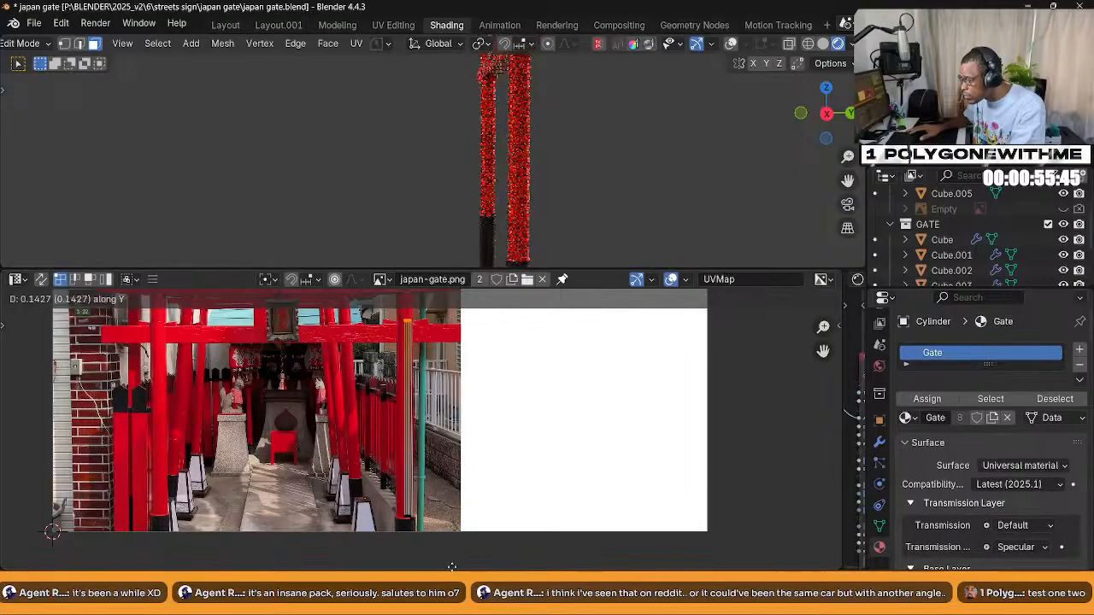
pyautogui.click(510, 481)
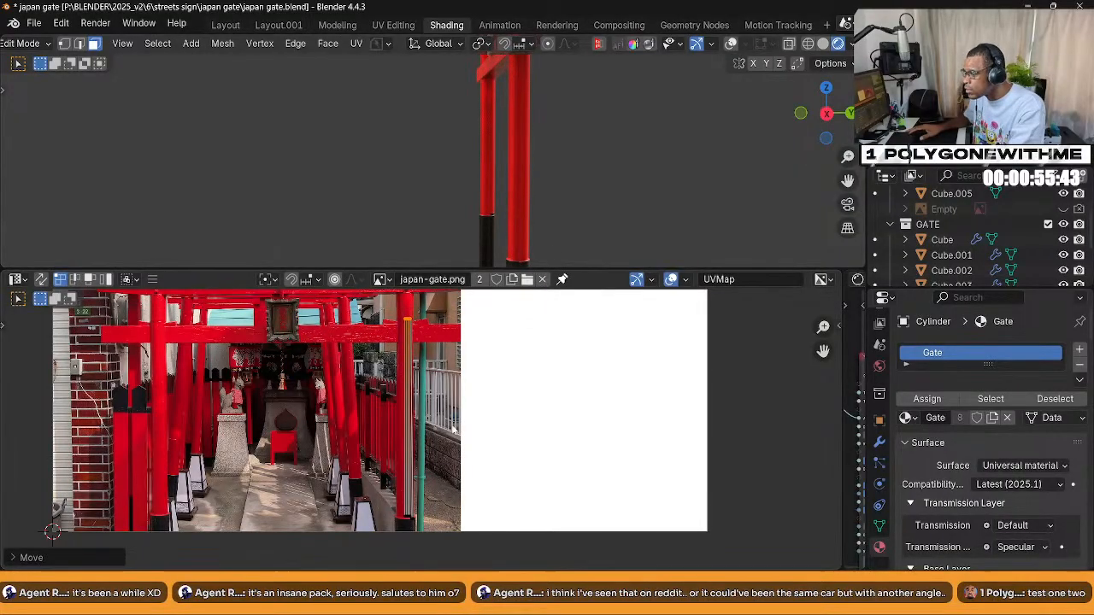
# Leave the current pillar and start editing the other pillar, Cylinder.002, in face selection mode
pyautogui.moveTo(542, 234); pyautogui.dragTo(466, 198, button='middle')
pyautogui.press('Tab')
pyautogui.hotkey('ctrl', 'Tab')
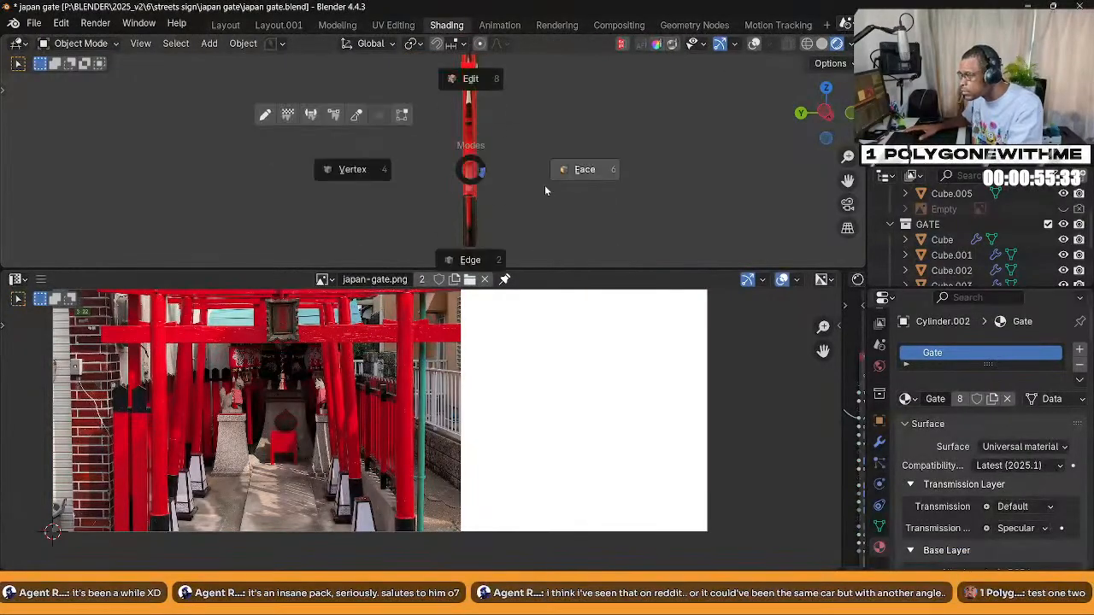
pyautogui.click(583, 178)
pyautogui.moveTo(507, 178)
pyautogui.mouseDown(button='middle')
pyautogui.moveTo(366, 187)
pyautogui.moveTo(513, 194)
pyautogui.mouseUp(button='middle')
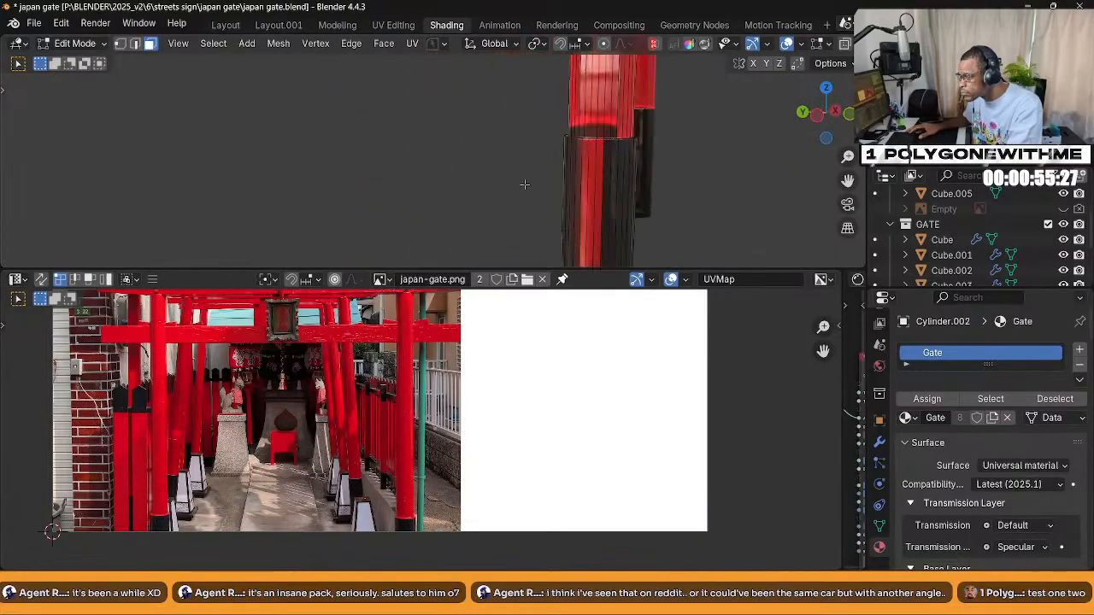
# Align to the left orthographic view and select the red shaft faces of Cylinder.002 that face it
pyautogui.press('ctrl+KP_3')
pyautogui.keyDown('shift'); pyautogui.moveTo(778, 148); pyautogui.dragTo(472, 222, button='middle'); pyautogui.keyUp('shift')
pyautogui.scroll(2, 525, 205)
pyautogui.scroll(2, 505, 77)
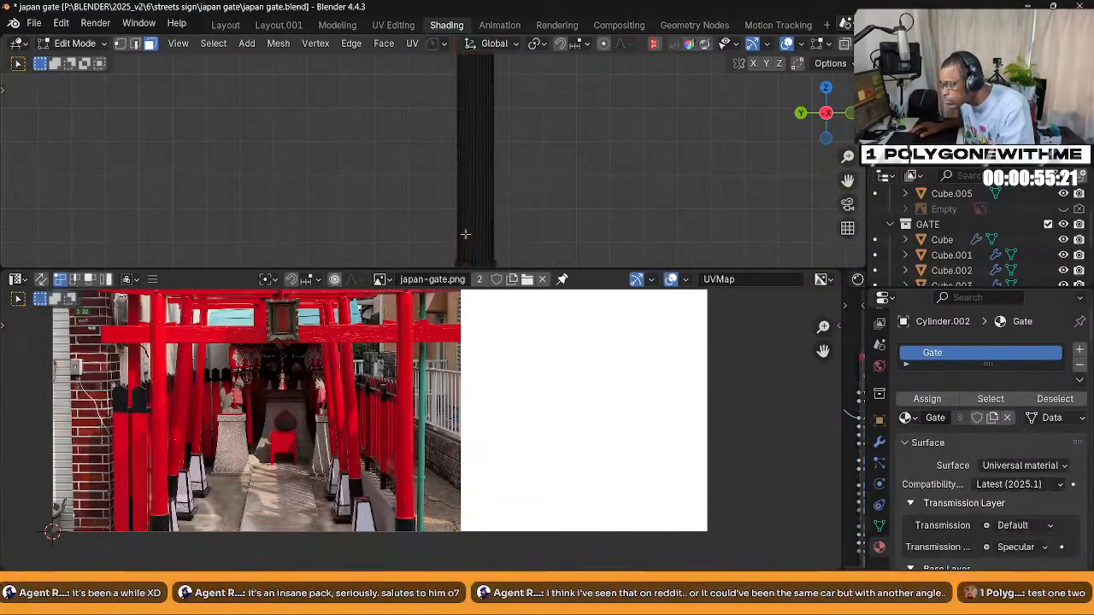
pyautogui.scroll(-2, 487, 139)
pyautogui.keyDown('shift'); pyautogui.moveTo(486, 139); pyautogui.dragTo(463, 131, button='middle'); pyautogui.keyUp('shift')
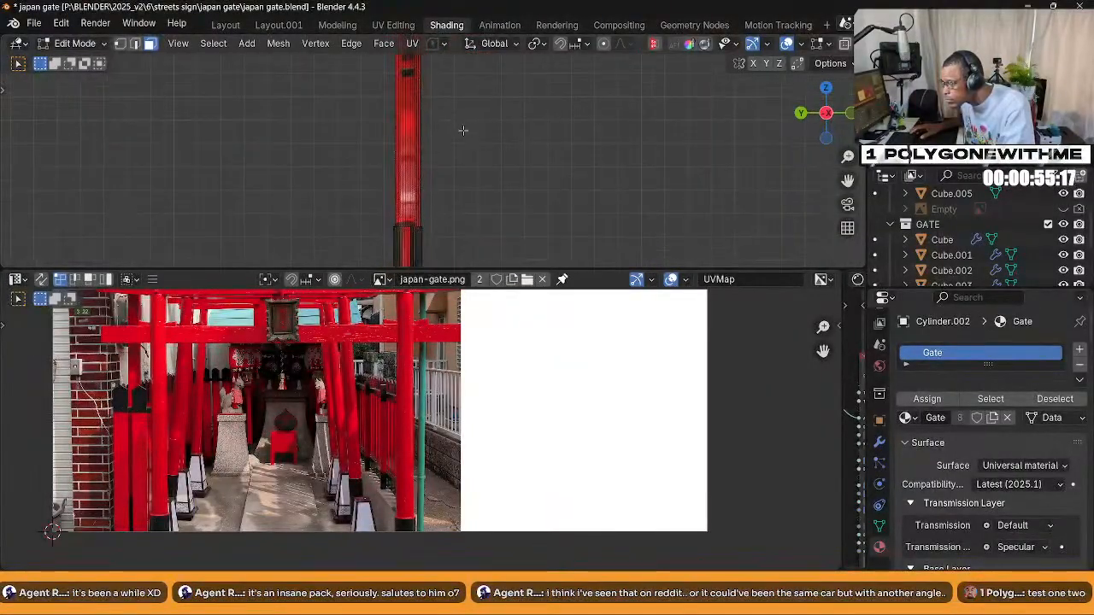
pyautogui.click(407, 224)
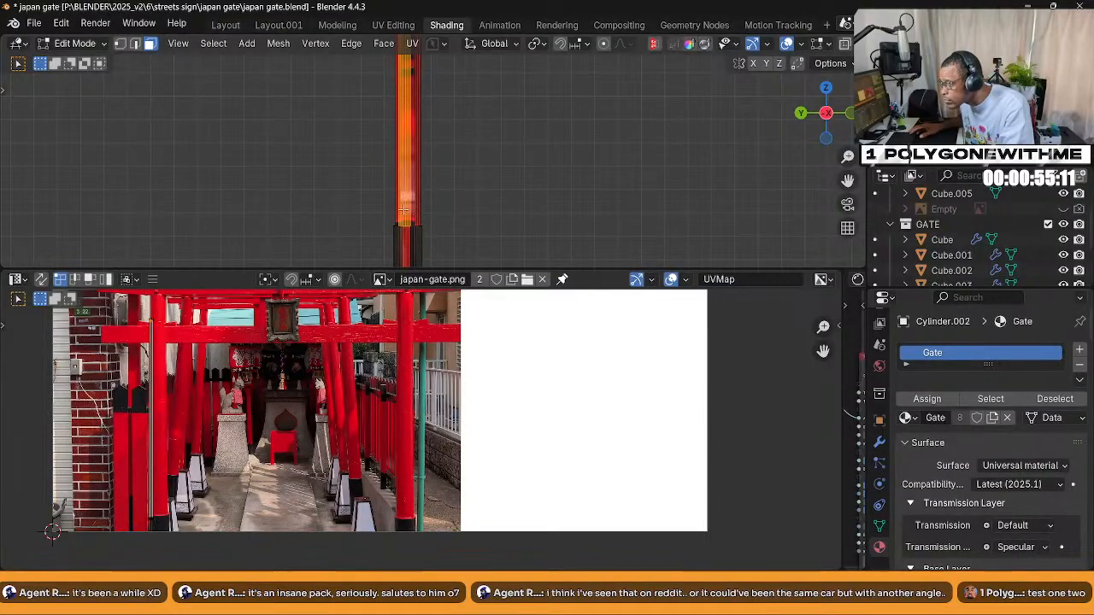
pyautogui.click(412, 224)
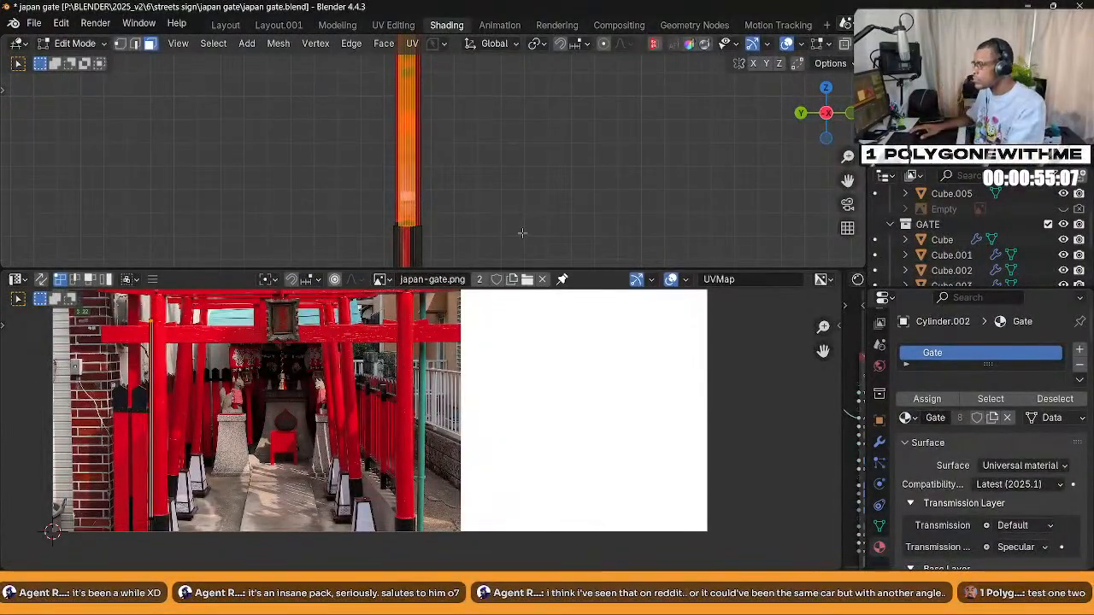
# Frame the selected shaft faces in the left view and unwrap them with Project from View
pyautogui.scroll(-1, 518, 178)
pyautogui.keyDown('shift'); pyautogui.moveTo(476, 147); pyautogui.dragTo(450, 136, button='middle'); pyautogui.keyUp('shift')
pyautogui.scroll(-1, 447, 144)
pyautogui.moveTo(440, 216)
pyautogui.keyDown('shift'); pyautogui.mouseDown(button='middle')
pyautogui.moveTo(442, 200)
pyautogui.moveTo(454, 222)
pyautogui.mouseUp(button='middle'); pyautogui.keyUp('shift')
pyautogui.scroll(-1, 446, 205)
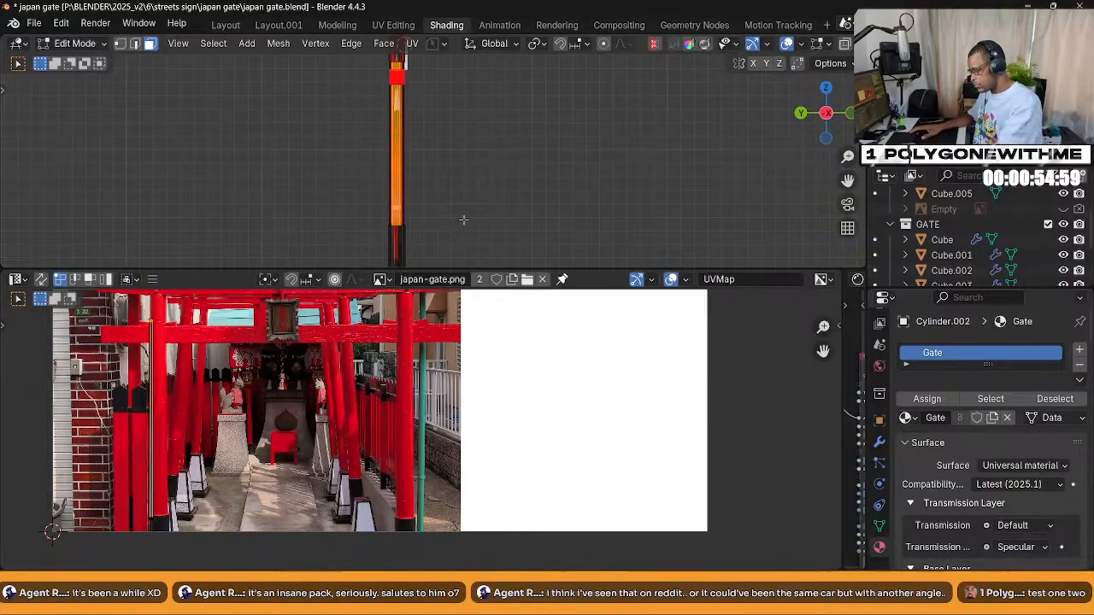
pyautogui.press('u')
pyautogui.click(466, 224)
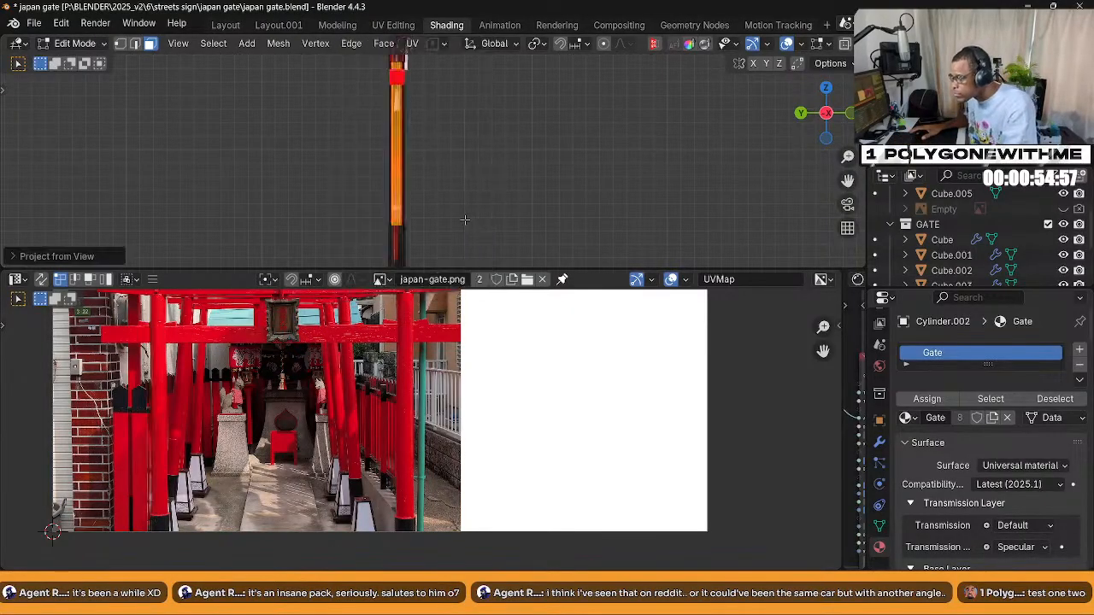
# Move all the projected shaft UVs onto the front left red pillar in the lower gate photo
pyautogui.scroll(-3, 489, 208)
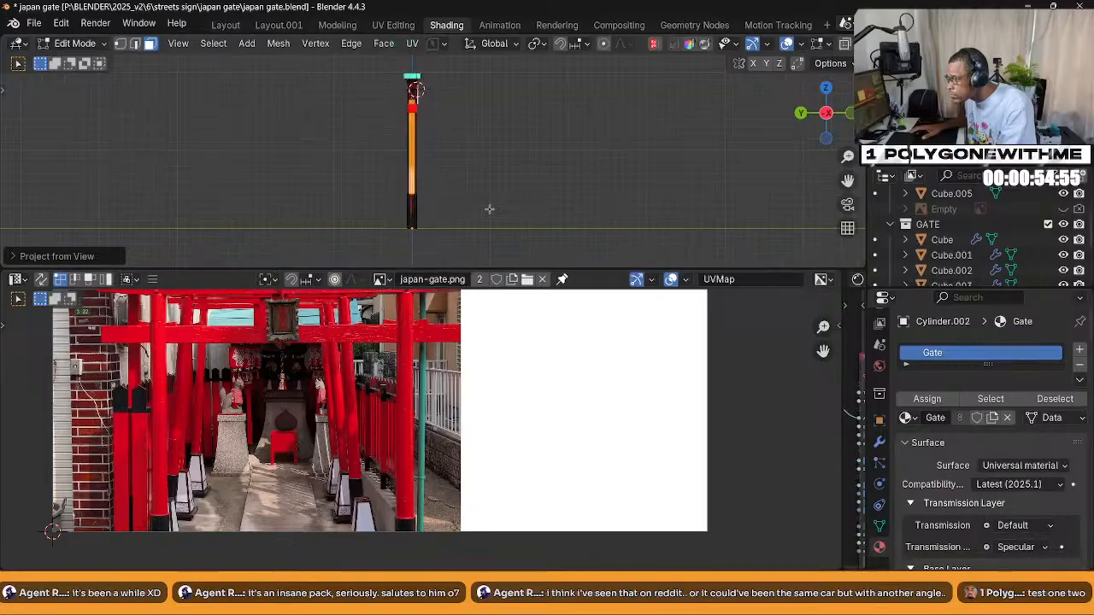
pyautogui.scroll(-6, 303, 407)
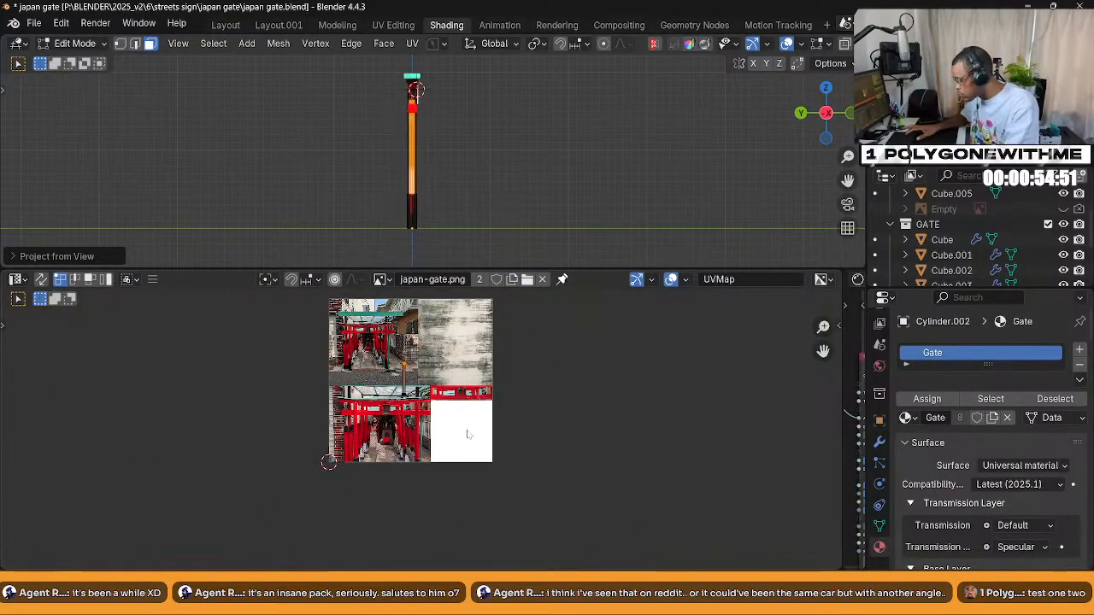
pyautogui.press('a')
pyautogui.press('g')
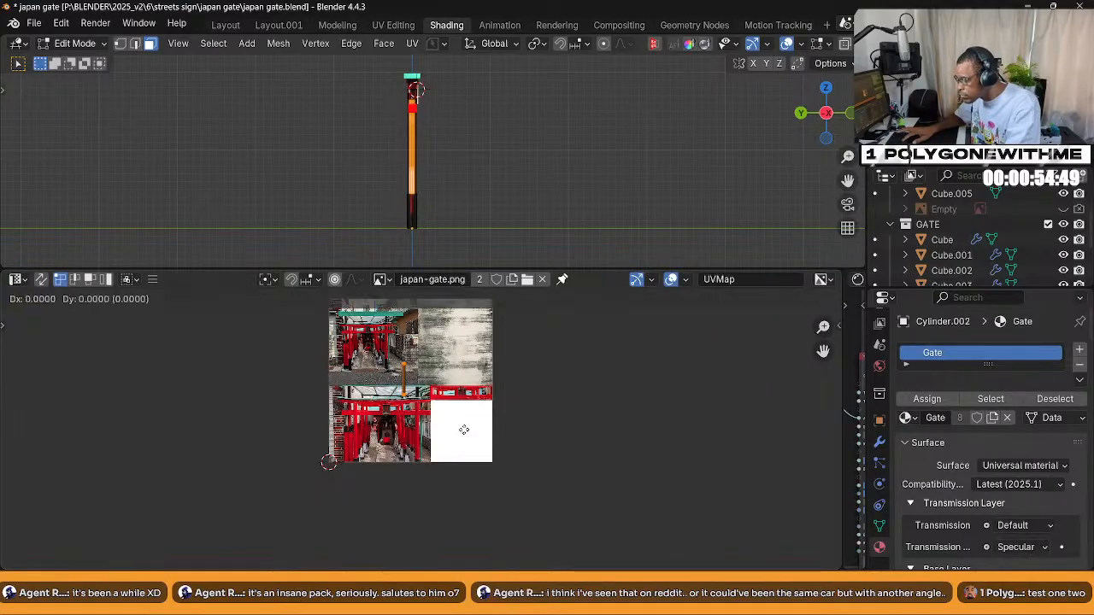
pyautogui.click(414, 485)
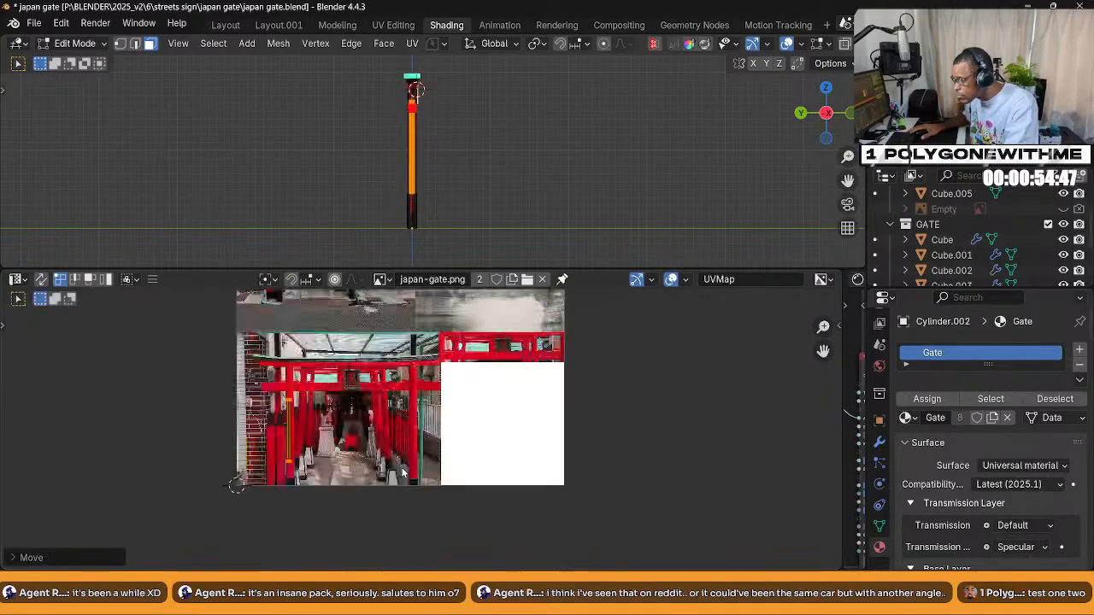
# Shift the shaft's UVs about 0.009 right and 0.045 down so their lower end meets the left pillar's black base
pyautogui.scroll(4, 513, 367)
pyautogui.scroll(5, 411, 150)
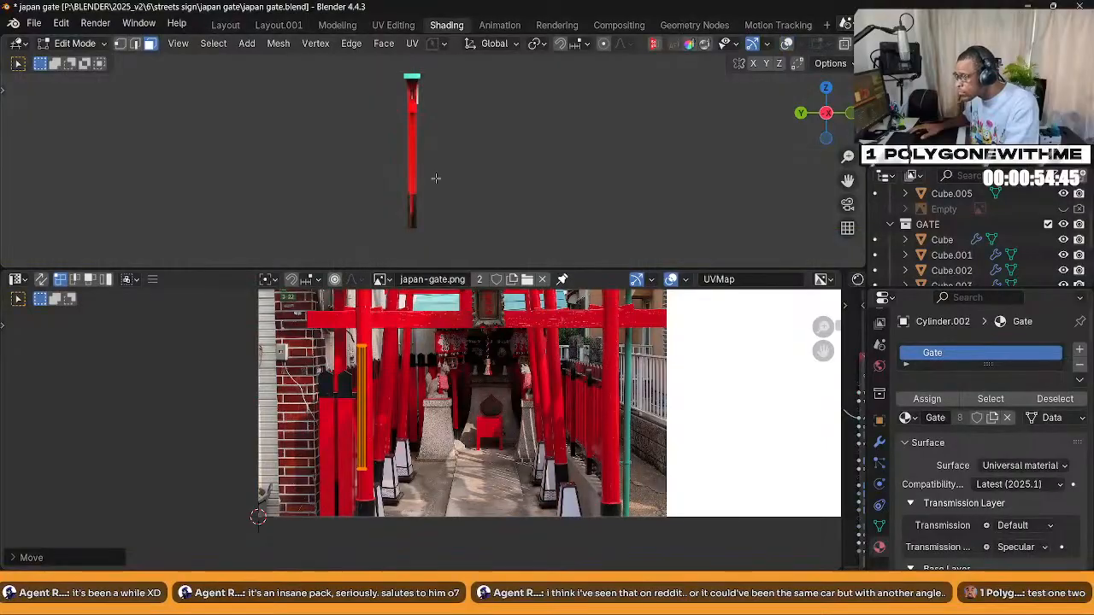
pyautogui.moveTo(431, 428); pyautogui.dragTo(425, 388, button='middle')
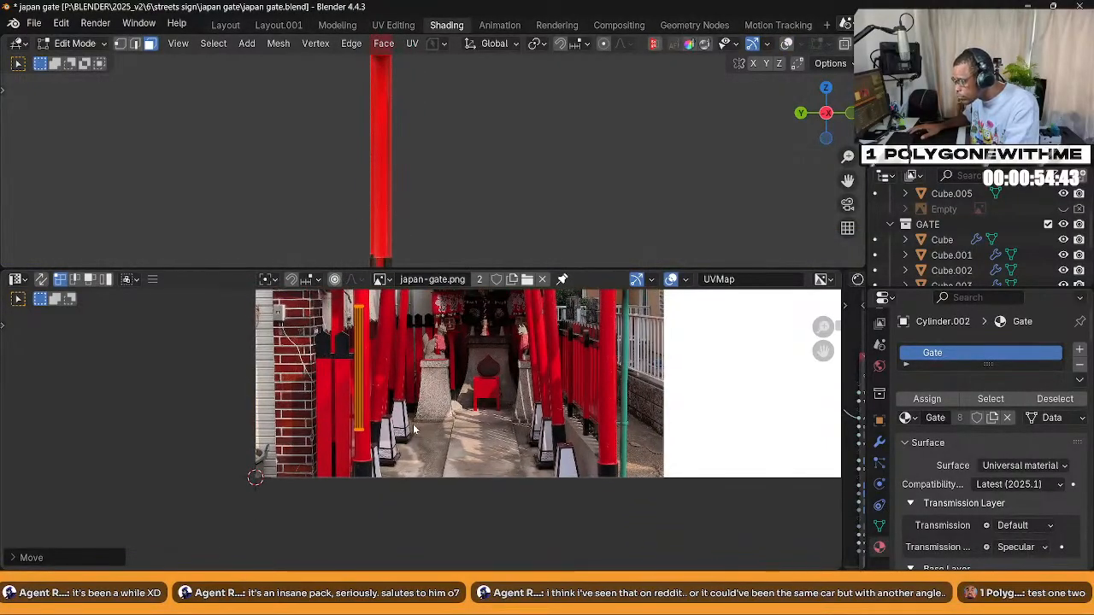
pyautogui.press('g')
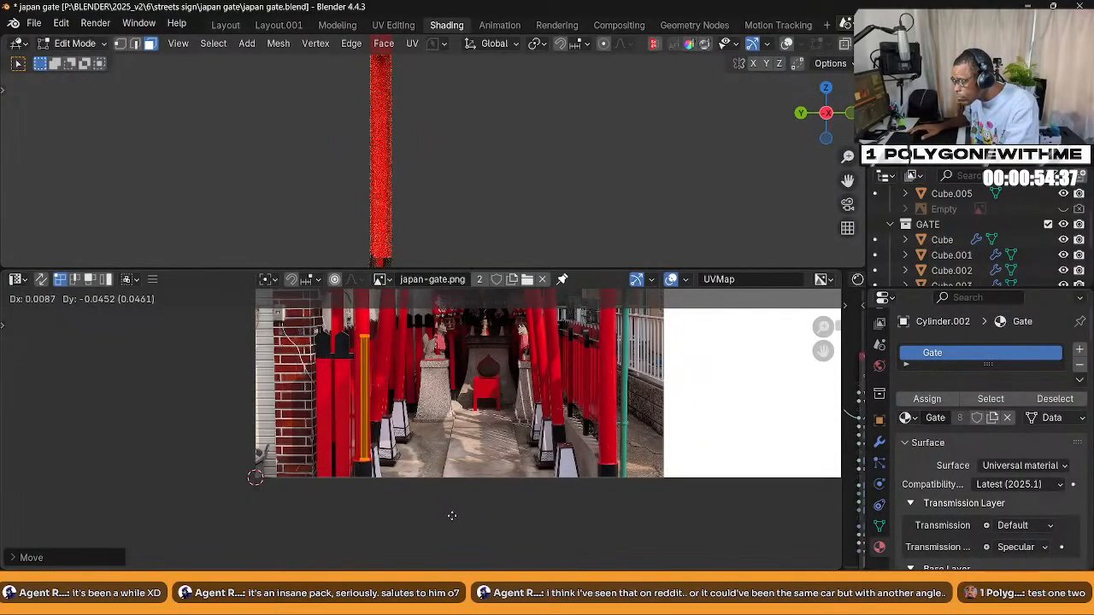
pyautogui.click(456, 515)
# Select the upper end of the shaft's UVs and stretch it upward along Y to the photo's lower crossbeam
pyautogui.moveTo(421, 351); pyautogui.dragTo(417, 418, button='middle')
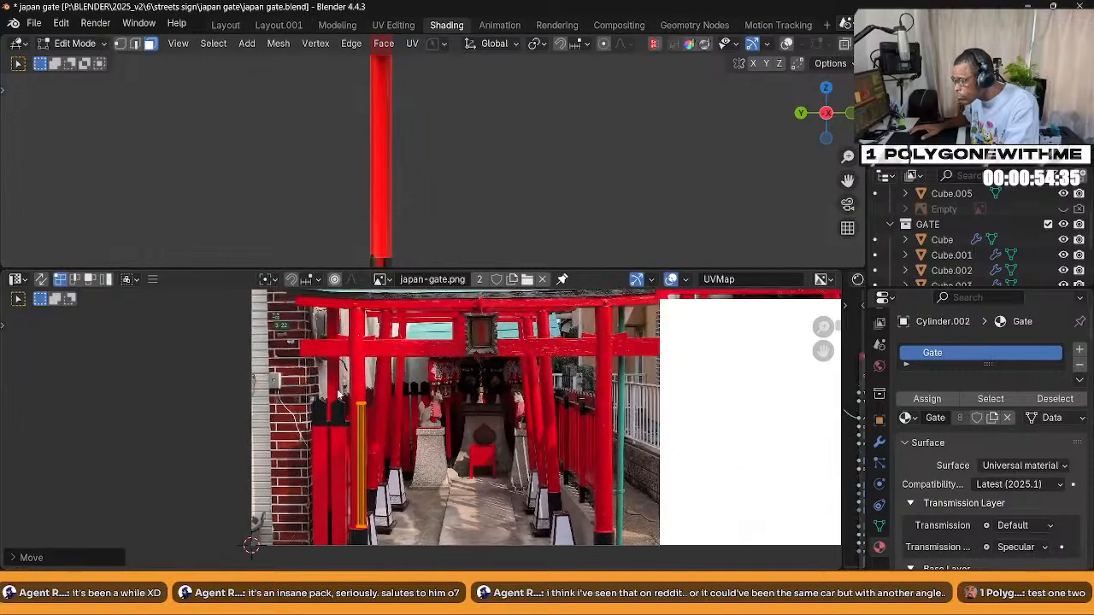
pyautogui.moveTo(315, 375); pyautogui.dragTo(420, 439)
pyautogui.press('g')
pyautogui.press('y')
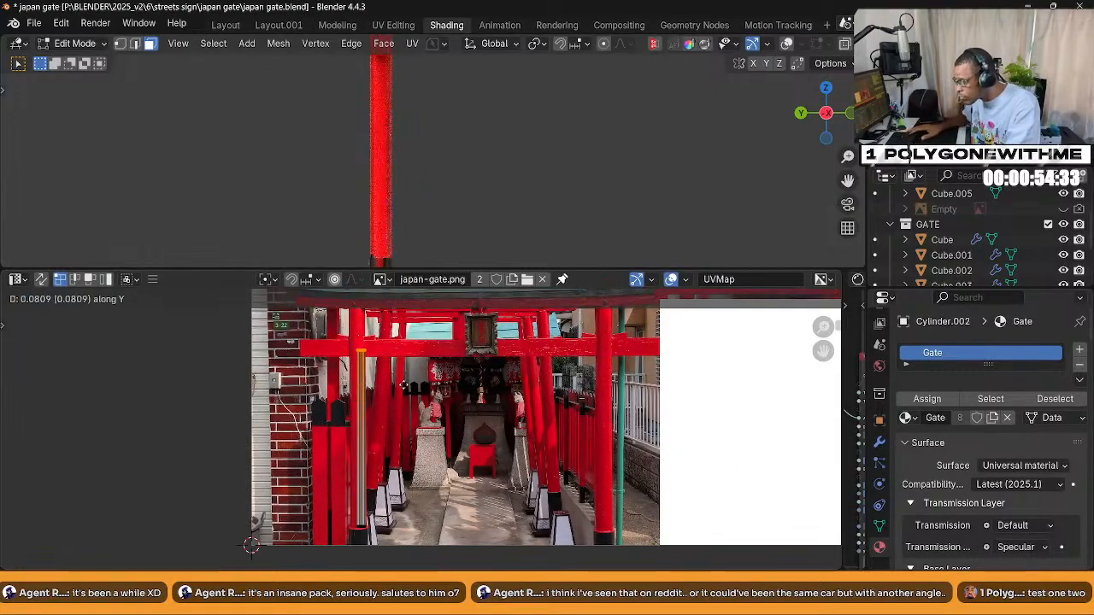
pyautogui.press('Return')
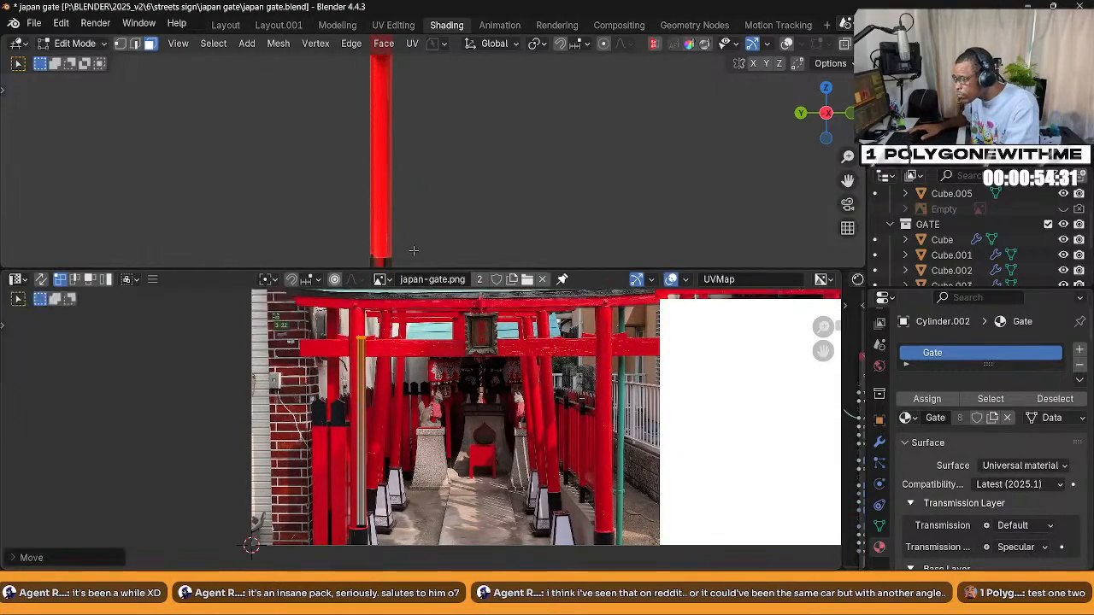
# Inspect the textured shafts from several angles and pick a face on Cylinder.002's base to check its UVs
pyautogui.scroll(-5, 454, 183)
pyautogui.scroll(4, 454, 183)
pyautogui.scroll(3, 454, 183)
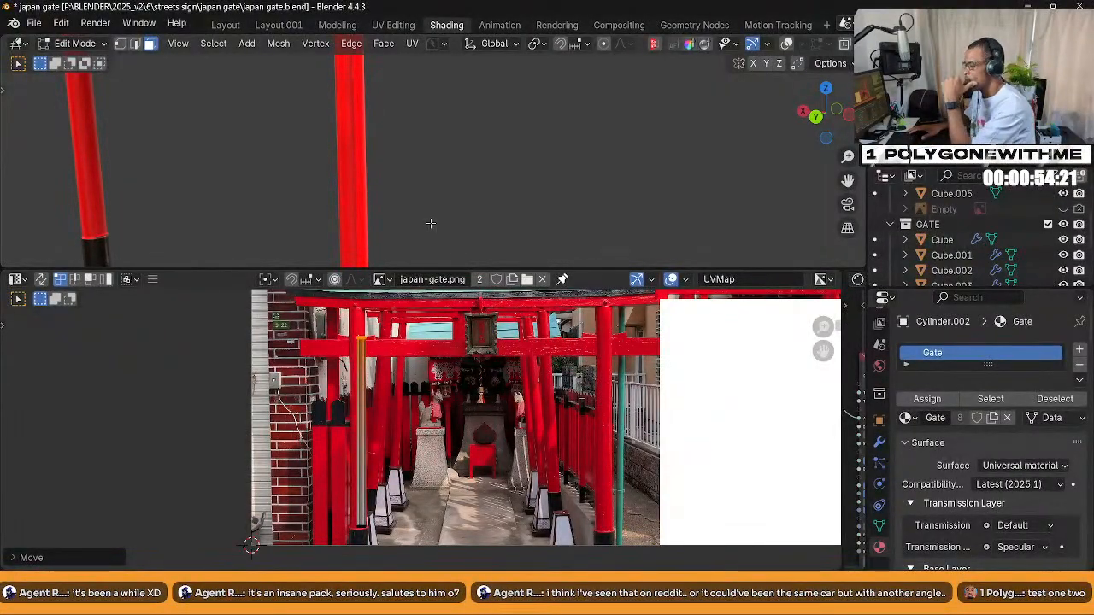
pyautogui.scroll(-4, 431, 223)
pyautogui.scroll(4, 357, 181)
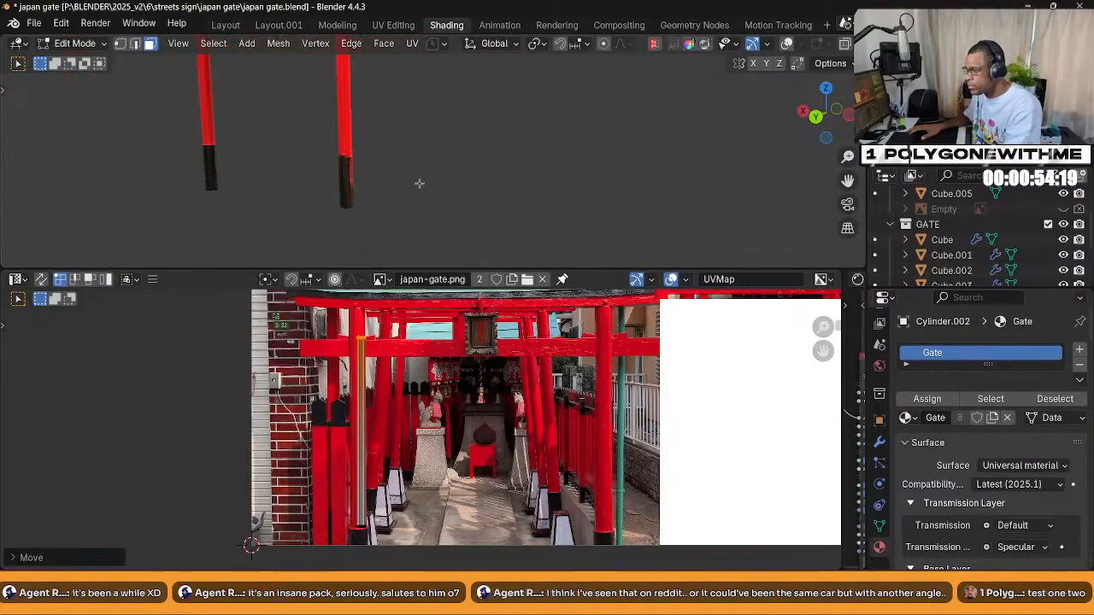
pyautogui.click(358, 181)
pyautogui.scroll(-2, 442, 445)
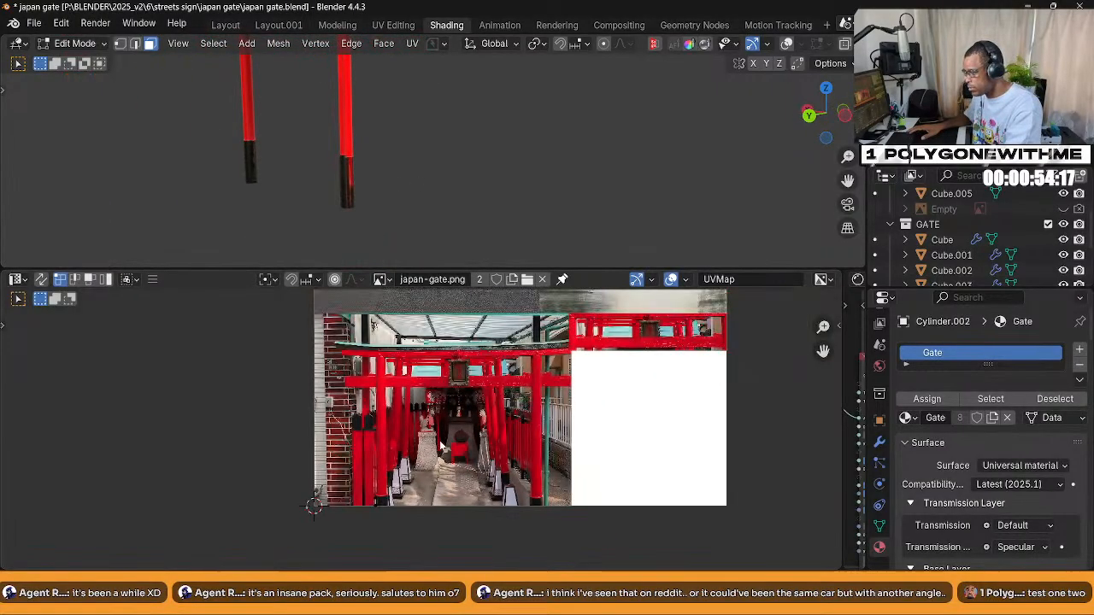
pyautogui.moveTo(386, 239); pyautogui.dragTo(487, 163, button='middle')
pyautogui.scroll(3, 335, 220)
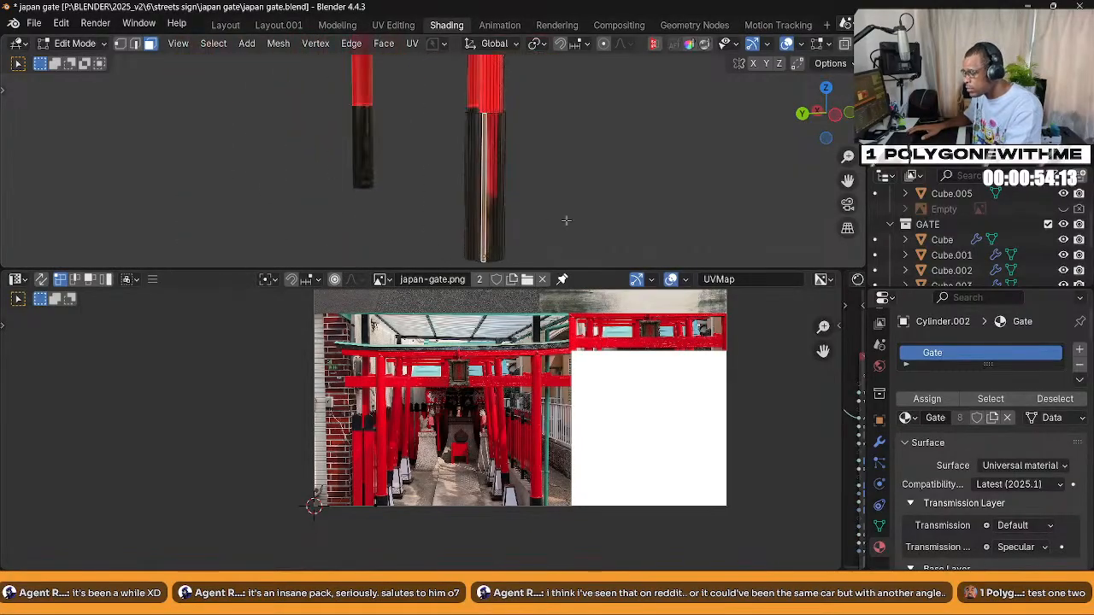
# Turn on X-ray in the left orthographic view and box-select all faces of the pillar's black base
pyautogui.press('KP_3')
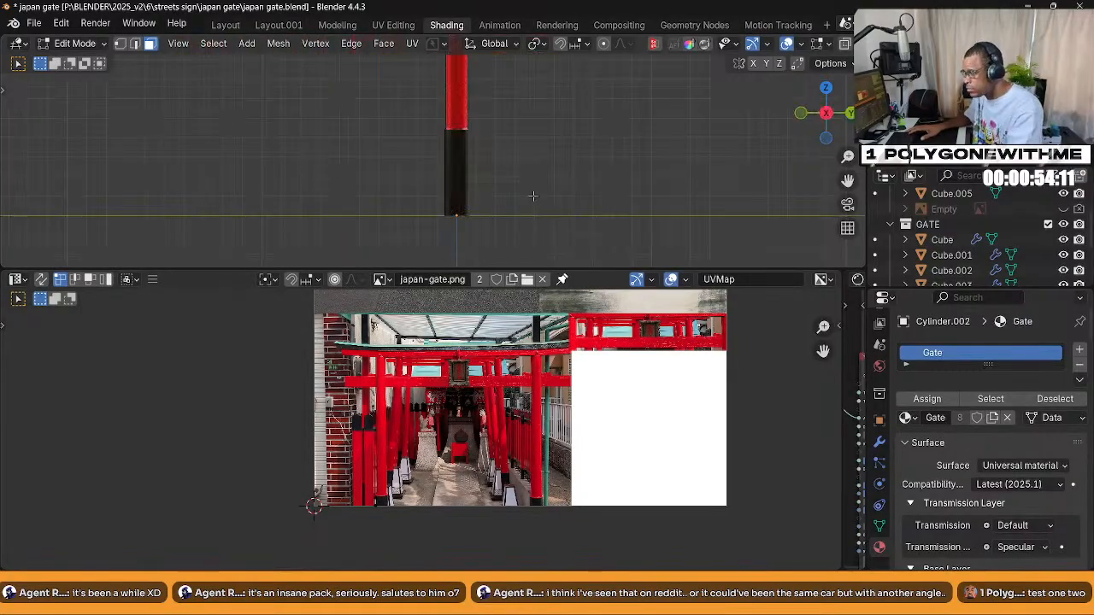
pyautogui.press('ctrl+KP_3')
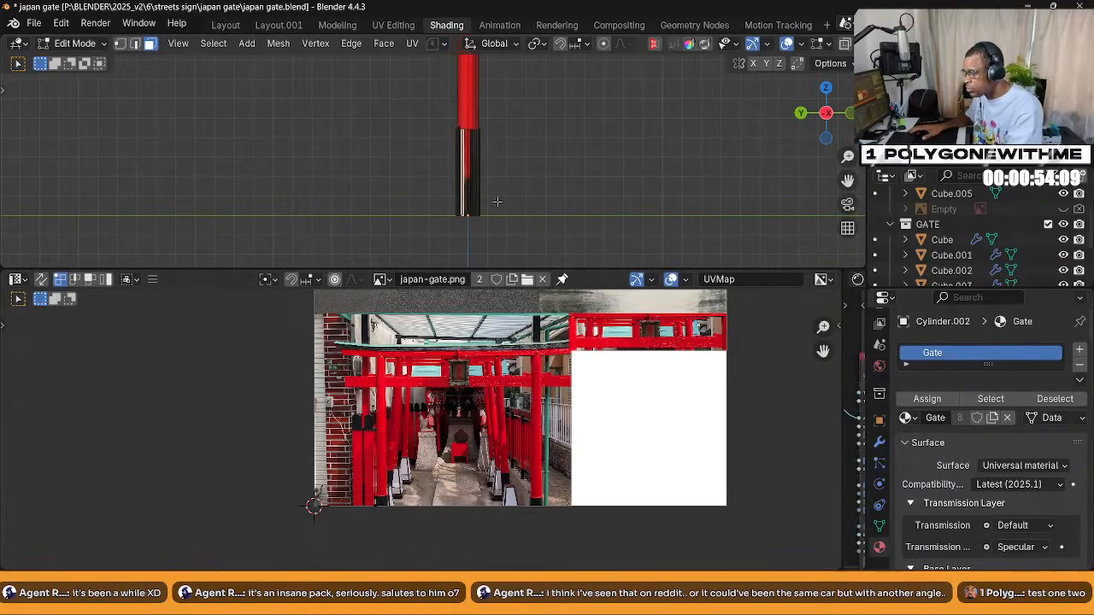
pyautogui.scroll(2, 498, 202)
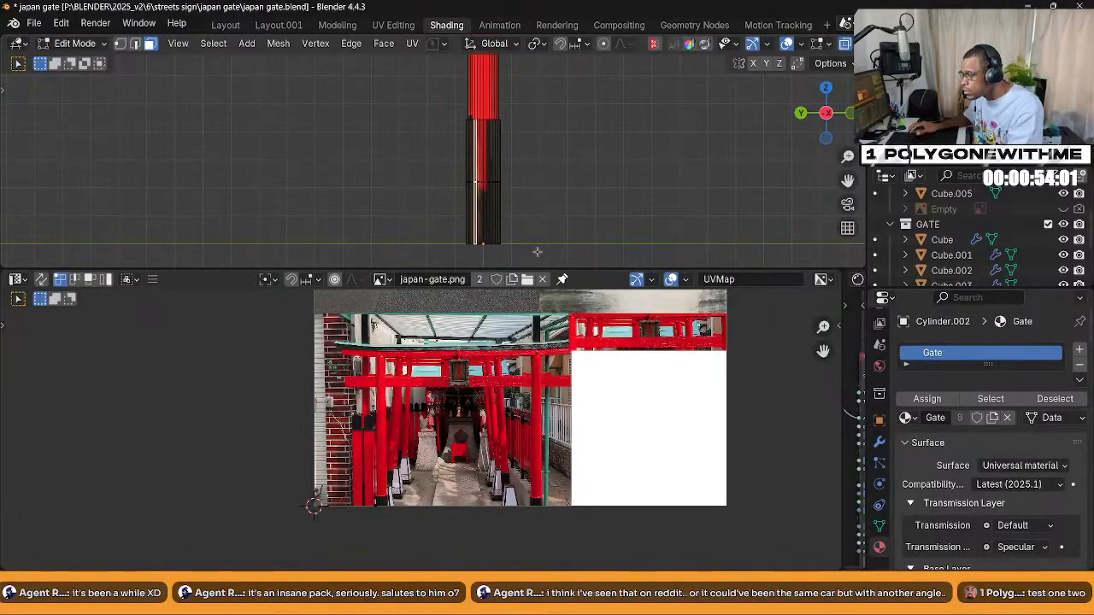
pyautogui.moveTo(441, 230); pyautogui.dragTo(399, 201)
pyautogui.moveTo(537, 253); pyautogui.dragTo(406, 167)
pyautogui.moveTo(406, 167); pyautogui.dragTo(561, 179, button='middle')
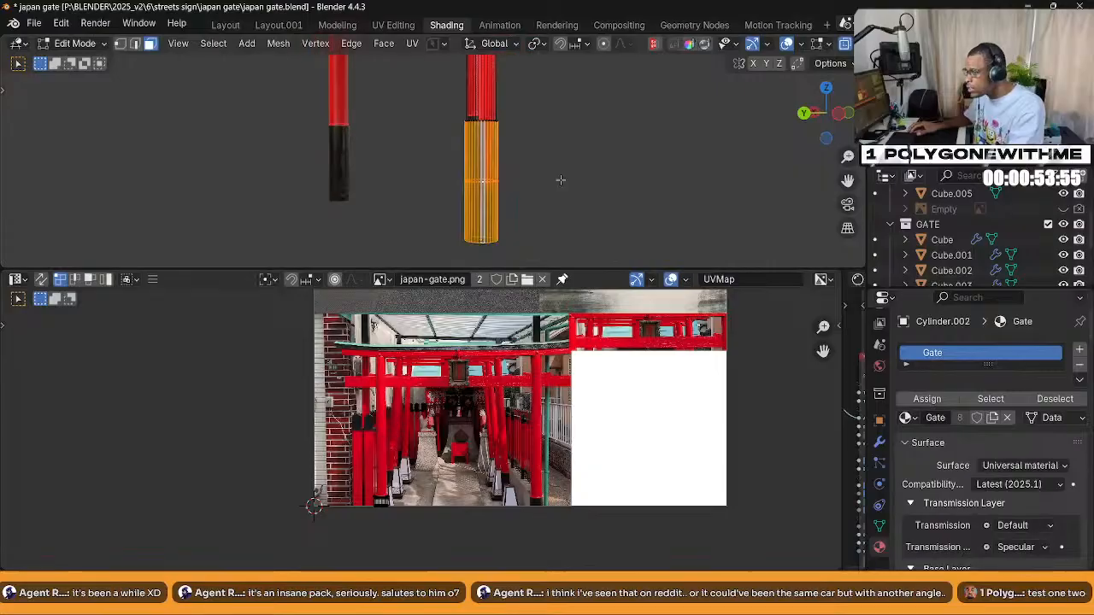
# Unwrap the pillar's base faces with Cylinder Projection and check their layout over japan-gate.png
pyautogui.press('u')
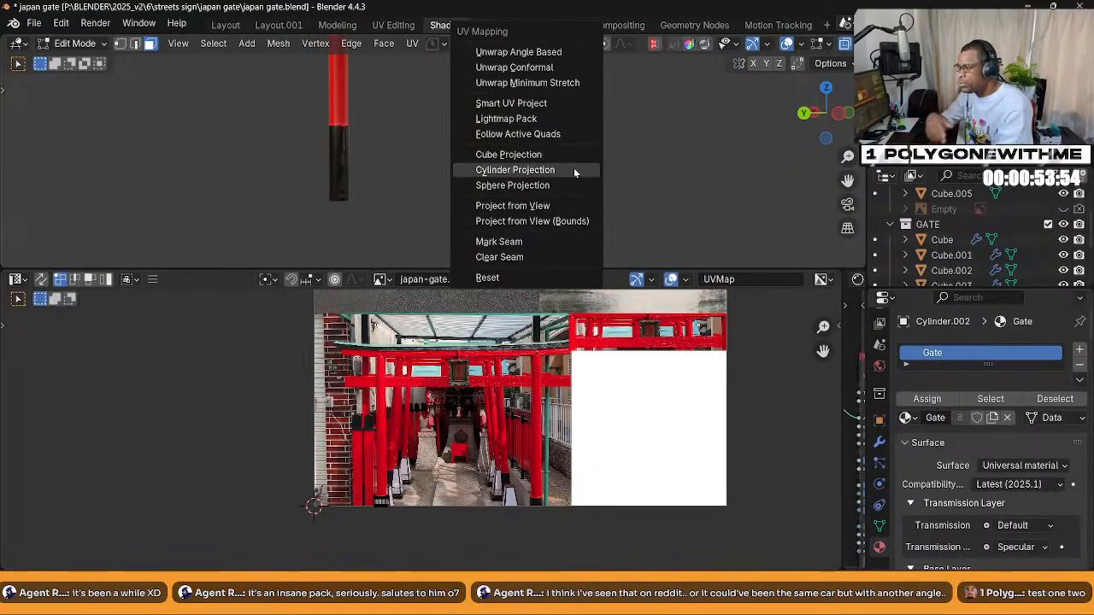
pyautogui.click(559, 171)
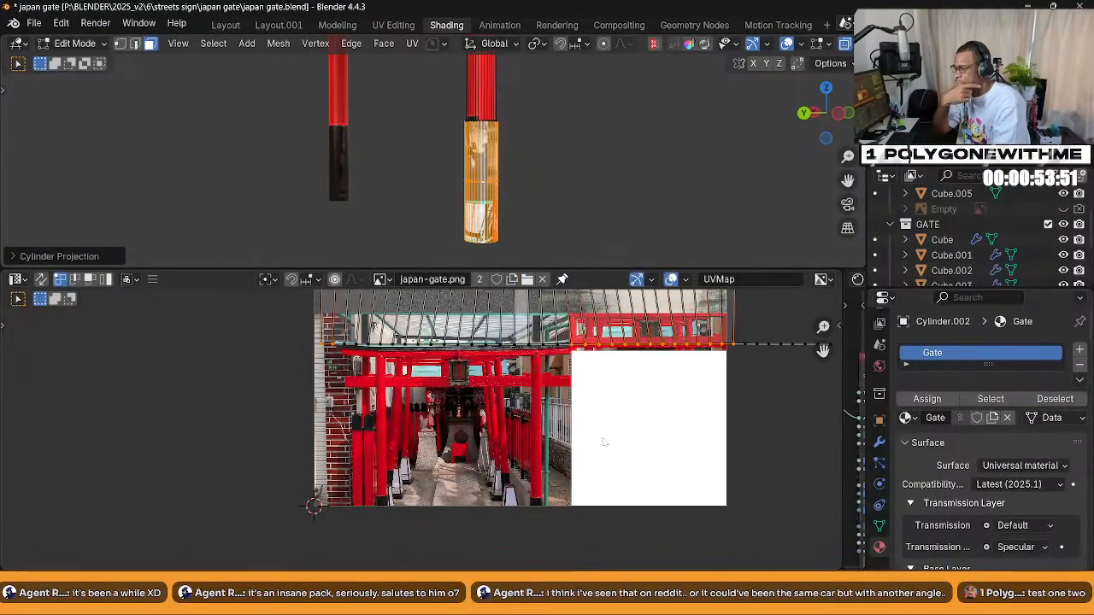
pyautogui.scroll(-4, 598, 432)
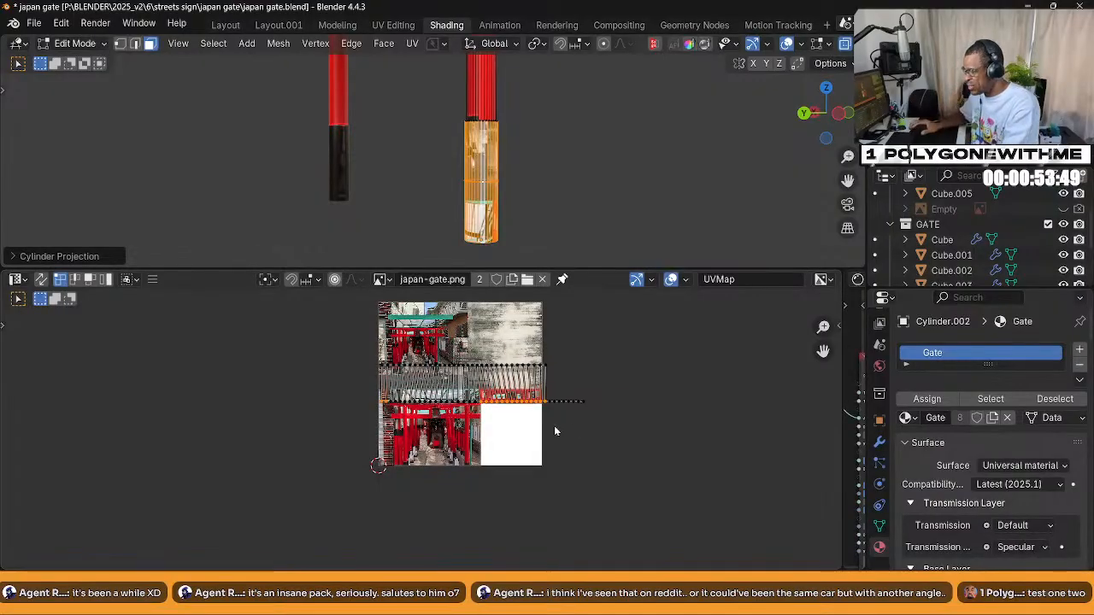
pyautogui.moveTo(511, 174); pyautogui.dragTo(369, 181, button='middle')
pyautogui.moveTo(559, 210); pyautogui.dragTo(507, 414, button='middle')
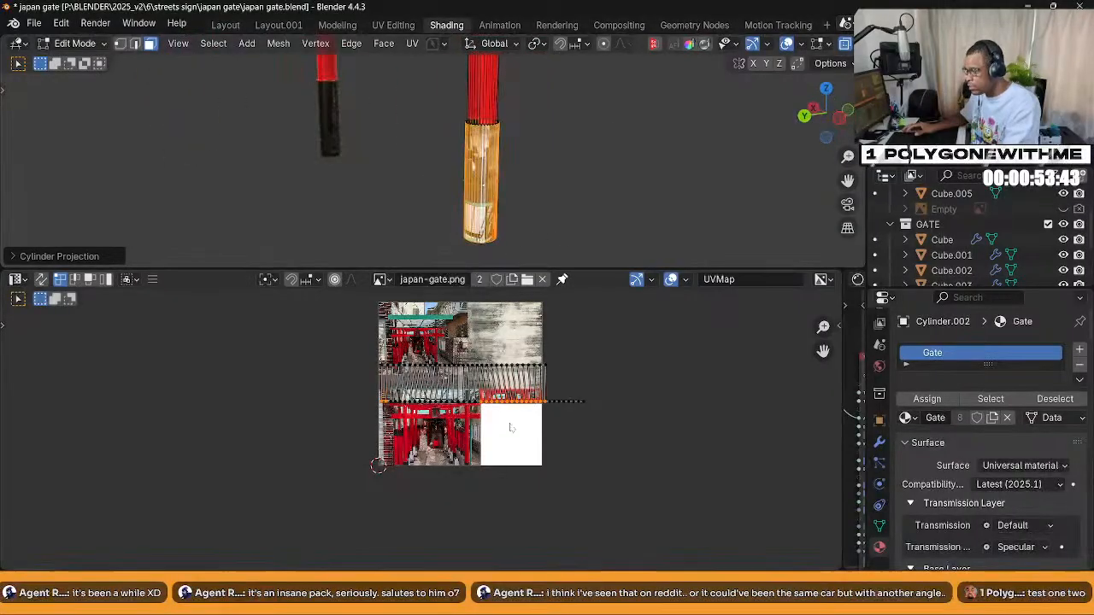
# Select all of the pillar base's UVs, scale them down sharply, and check the result on the model with overlays hidden
pyautogui.press('a')
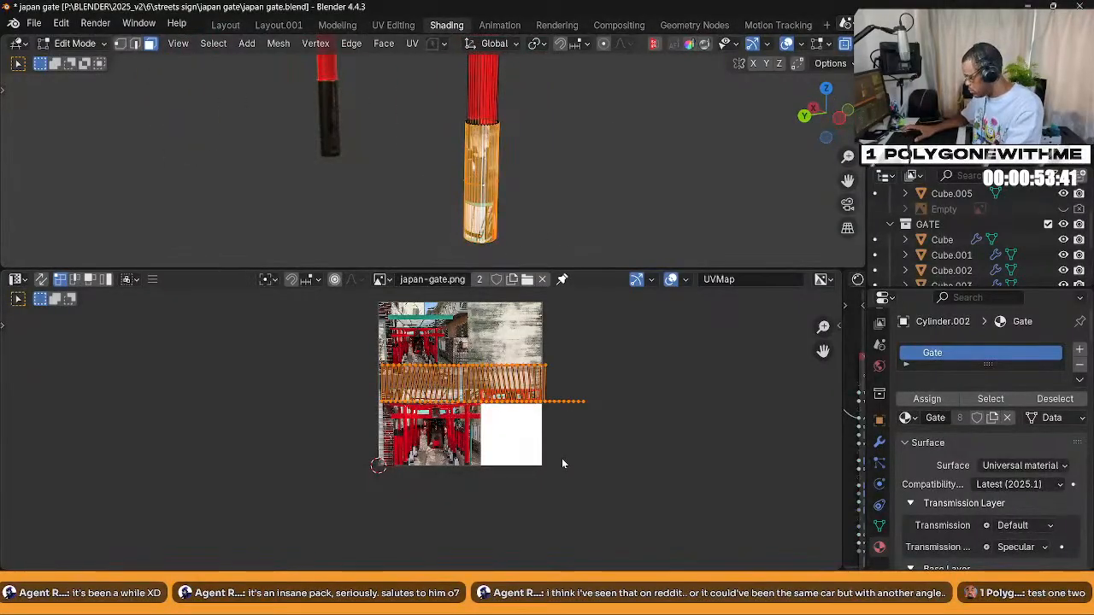
pyautogui.press('s')
pyautogui.click(483, 408)
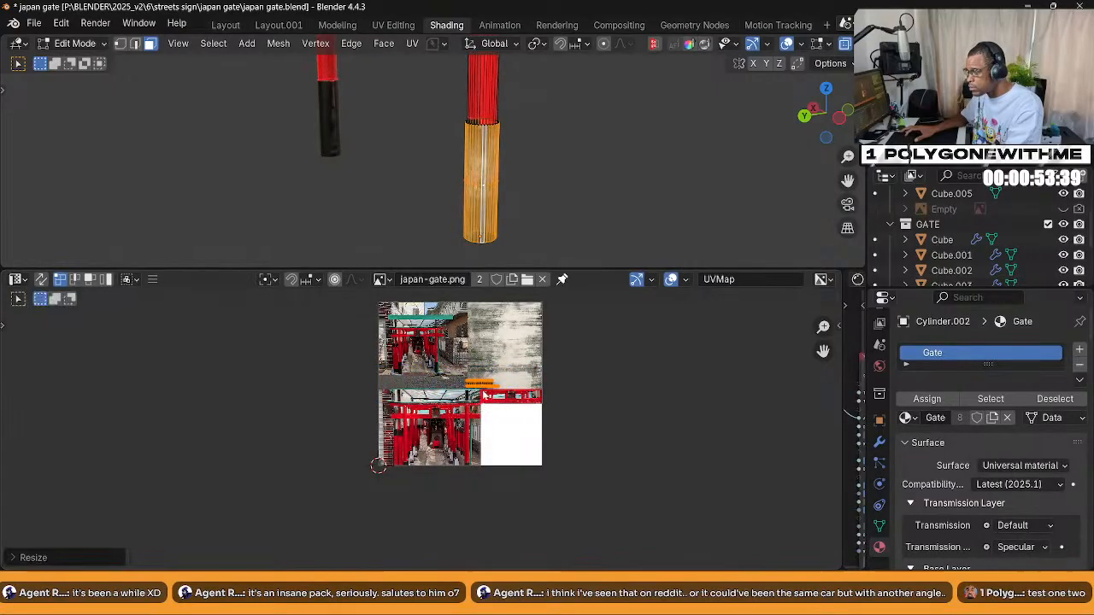
pyautogui.hotkey('shift', 'alt', 'z')
pyautogui.scroll(3, 527, 203)
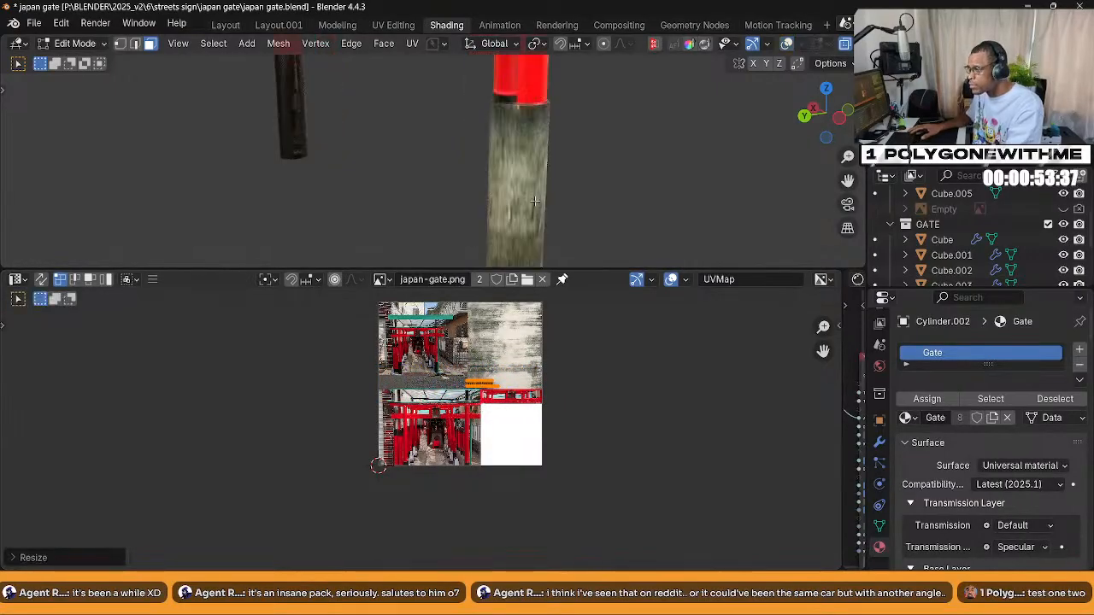
pyautogui.moveTo(527, 203); pyautogui.dragTo(528, 171, button='middle')
pyautogui.scroll(-1, 530, 175)
# Scale the base UVs down further and move them onto the front pillar's black base in the upper photo
pyautogui.scroll(4, 462, 434)
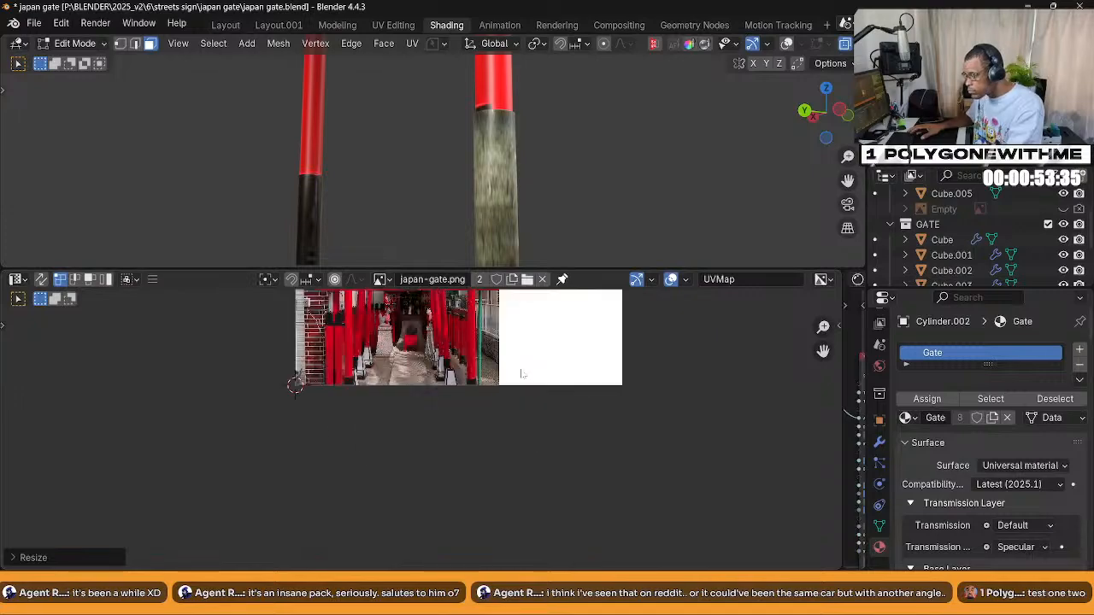
pyautogui.keyDown('shift'); pyautogui.scroll(5, 500, 487); pyautogui.keyUp('shift')
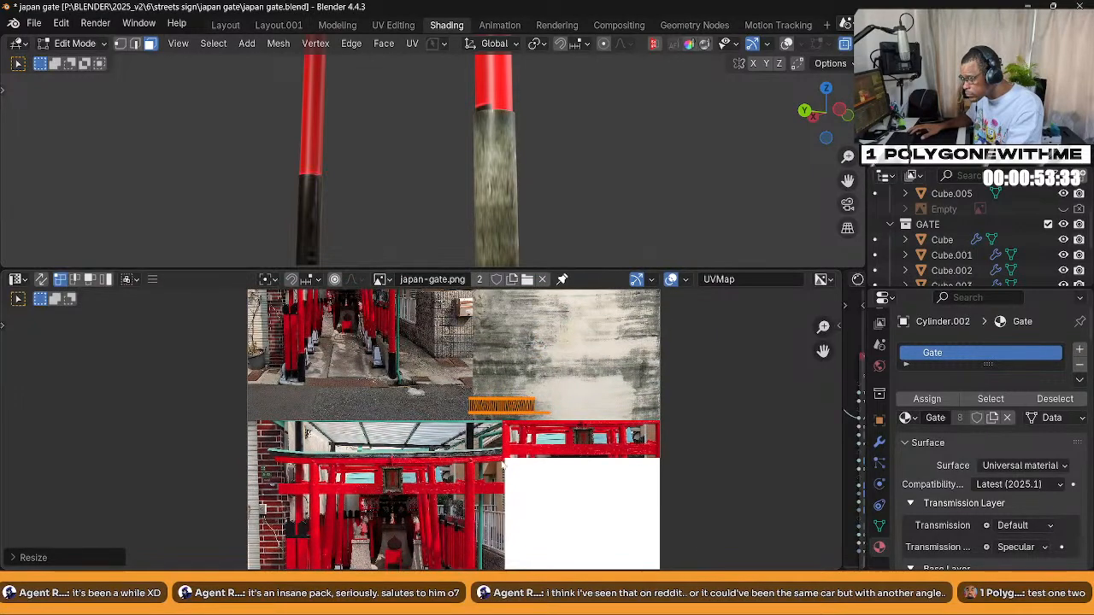
pyautogui.click(585, 510)
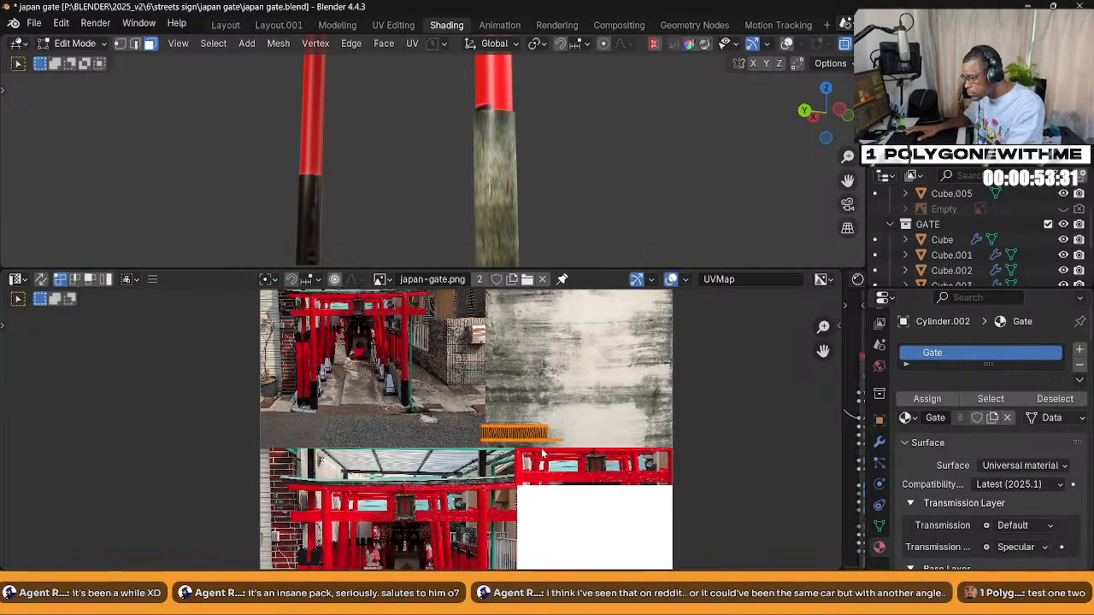
pyautogui.press('s')
pyautogui.press('Return')
pyautogui.press('g')
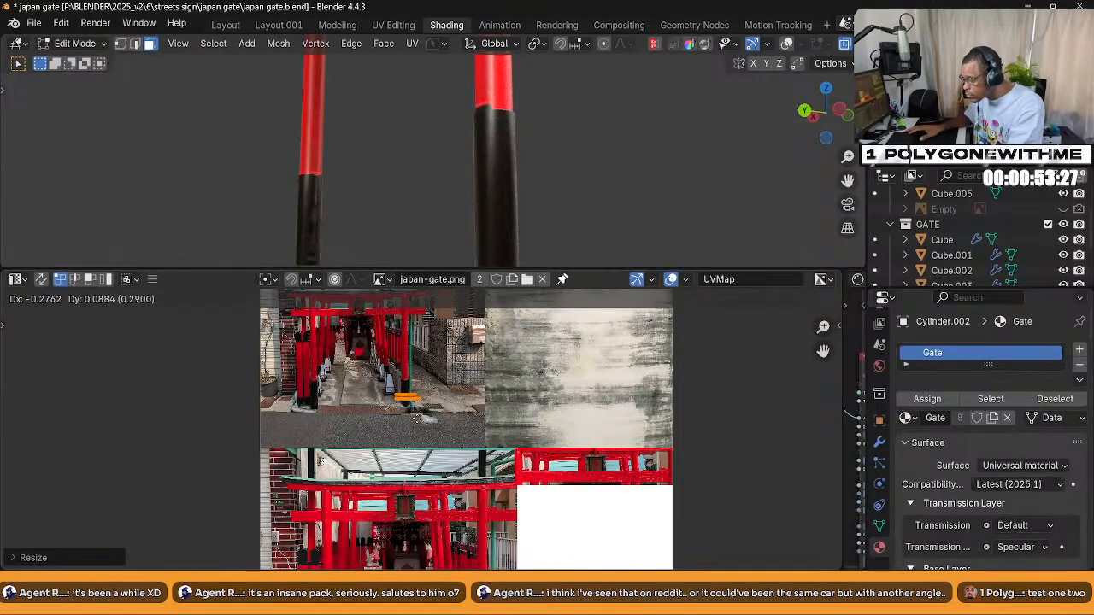
pyautogui.click(436, 392)
# Rotate the base UVs 90° and reposition them within the black base, clear of the green pipe in the photo
pyautogui.moveTo(560, 200); pyautogui.dragTo(521, 207, button='middle')
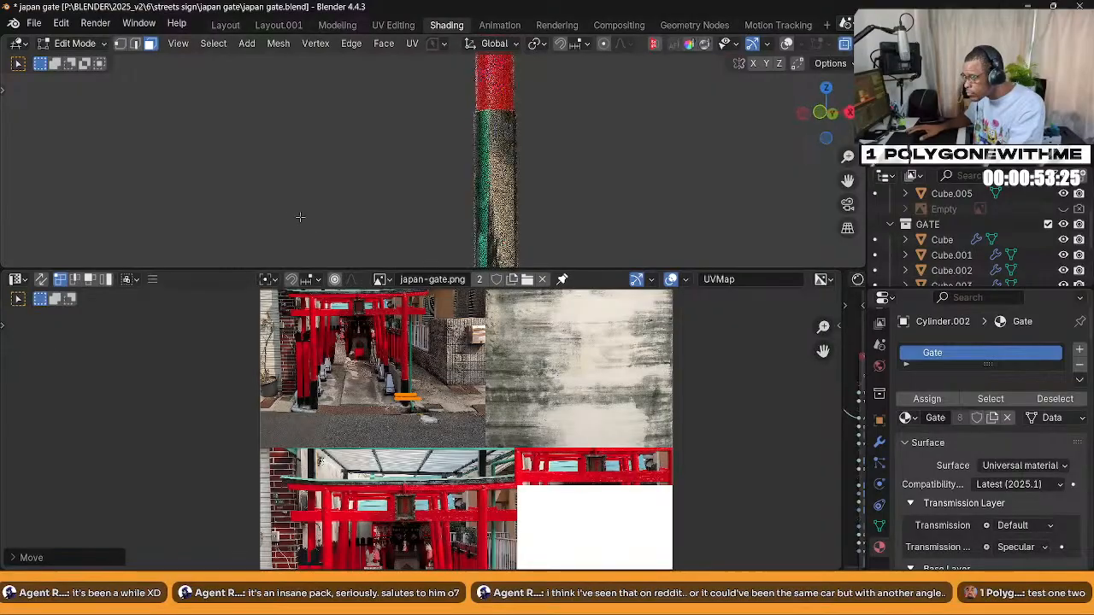
pyautogui.scroll(4, 376, 355)
pyautogui.keyDown('shift'); pyautogui.scroll(4, 417, 342); pyautogui.keyUp('shift')
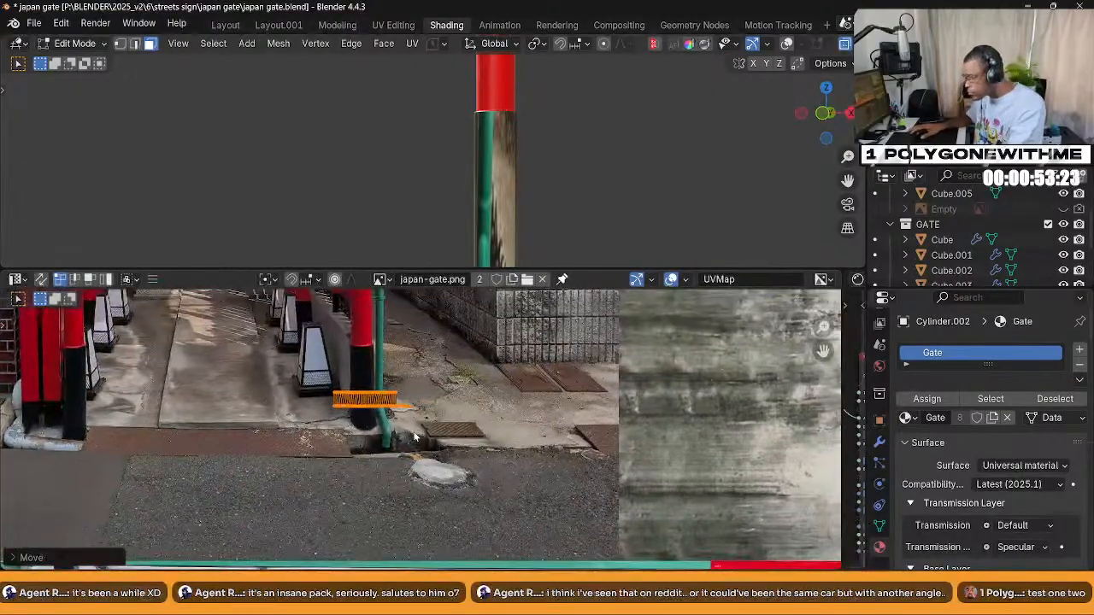
pyautogui.write('r')
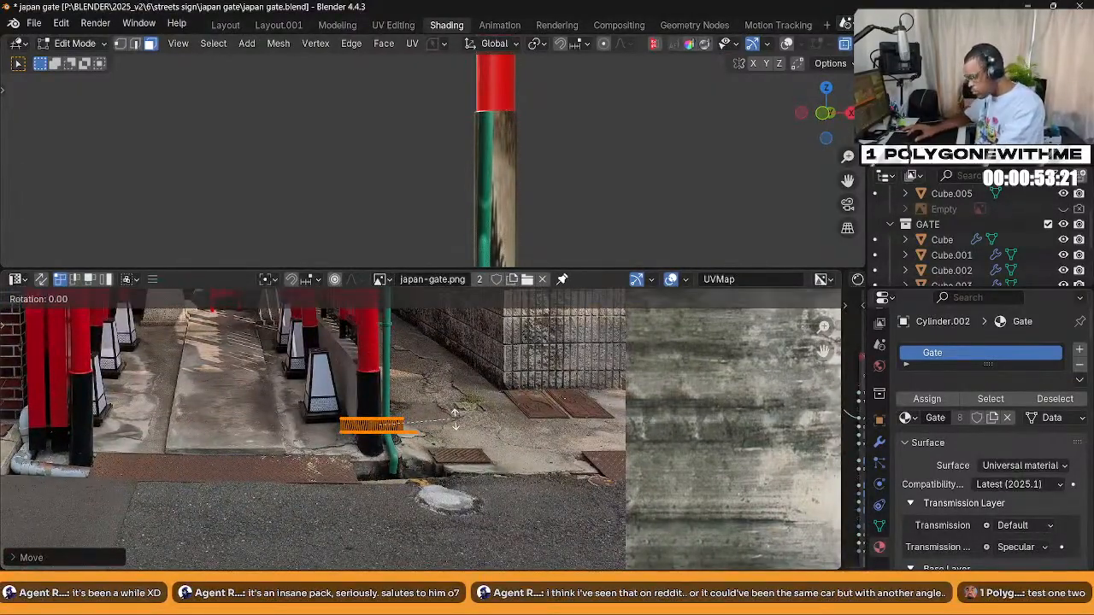
pyautogui.write('90')
pyautogui.press('Return')
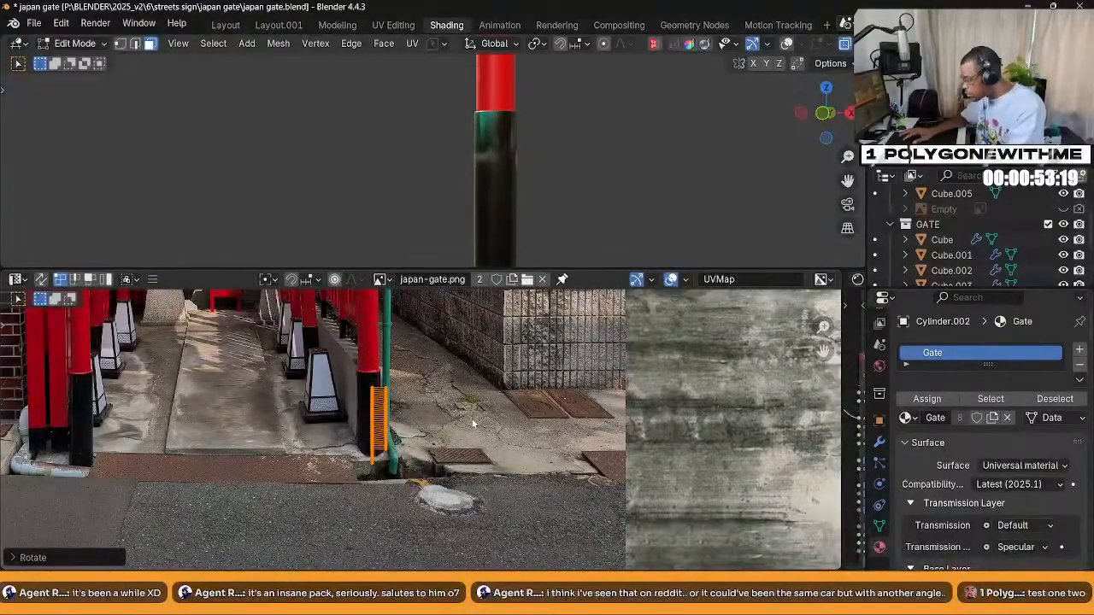
pyautogui.press('g')
pyautogui.click(459, 408)
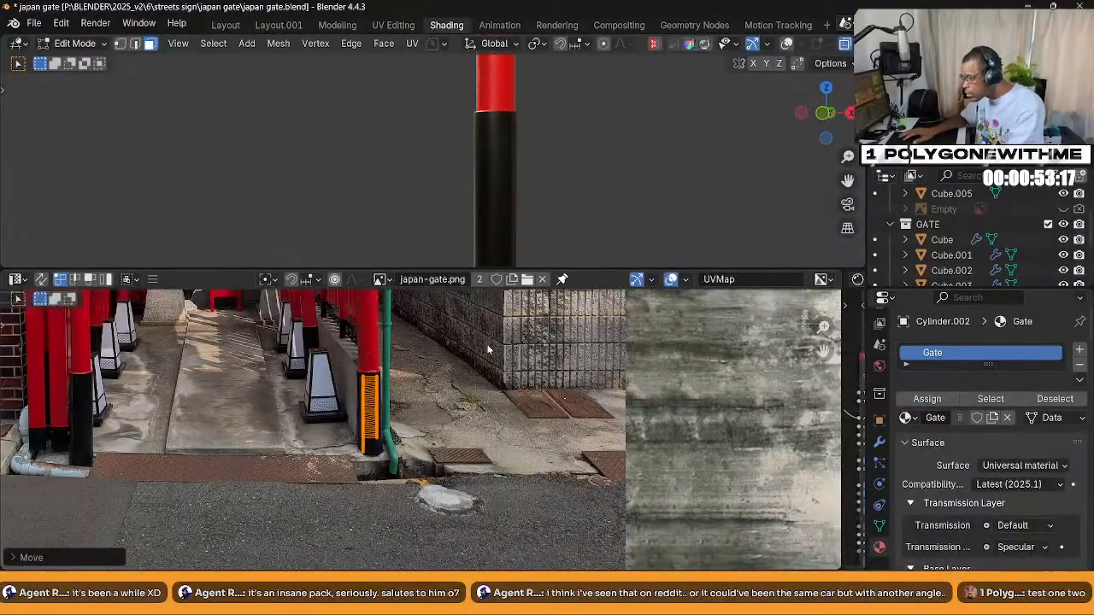
# Show overlays again, box-select the faces of Cylinder.002's red shaft, and unwrap them with Cylinder Projection
pyautogui.moveTo(394, 185); pyautogui.dragTo(469, 202, button='middle')
pyautogui.scroll(-4, 469, 202)
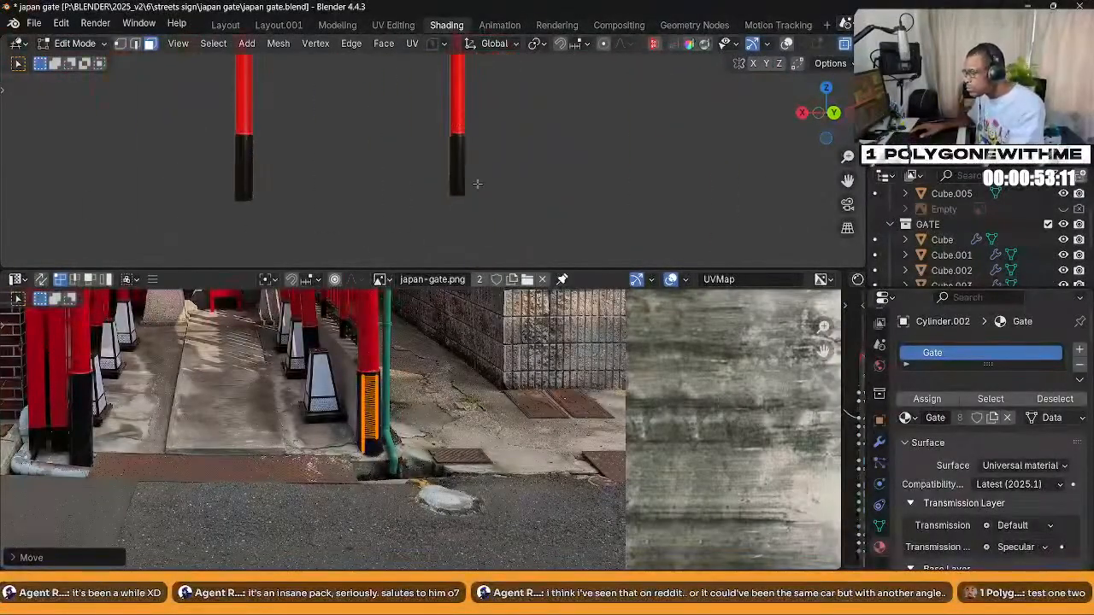
pyautogui.moveTo(503, 194); pyautogui.dragTo(494, 185, button='middle')
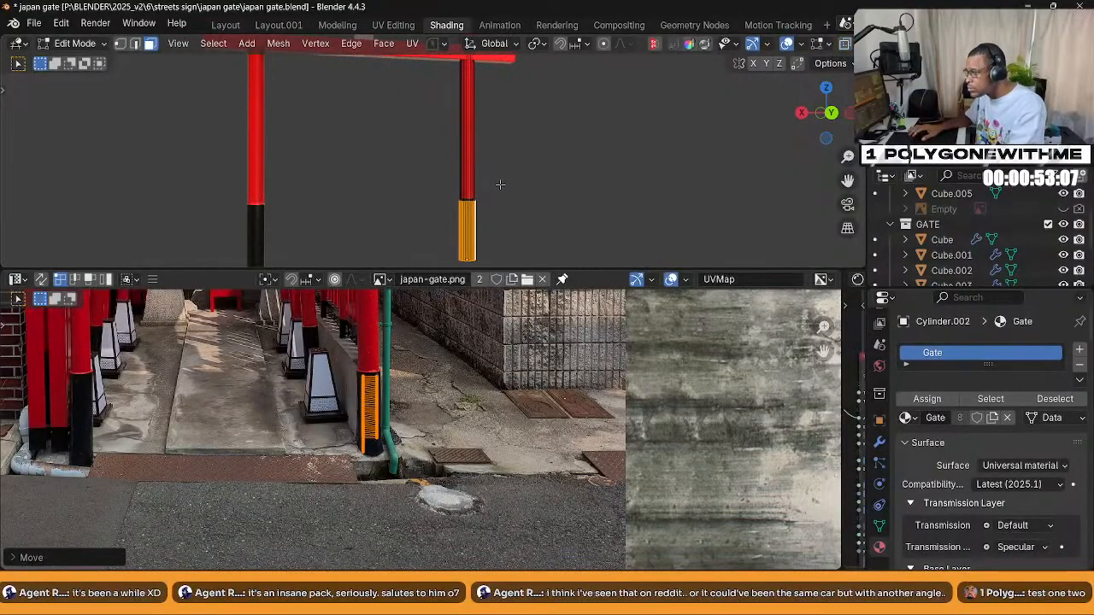
pyautogui.moveTo(441, 97); pyautogui.dragTo(499, 150)
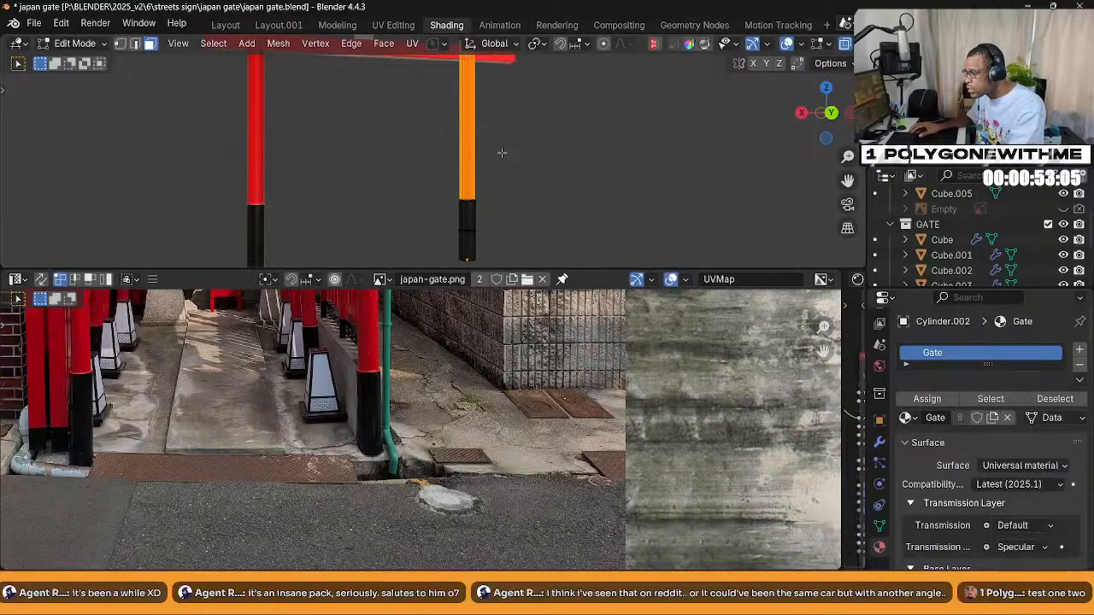
pyautogui.scroll(-5, 502, 154)
pyautogui.moveTo(488, 164); pyautogui.dragTo(426, 165, button='middle')
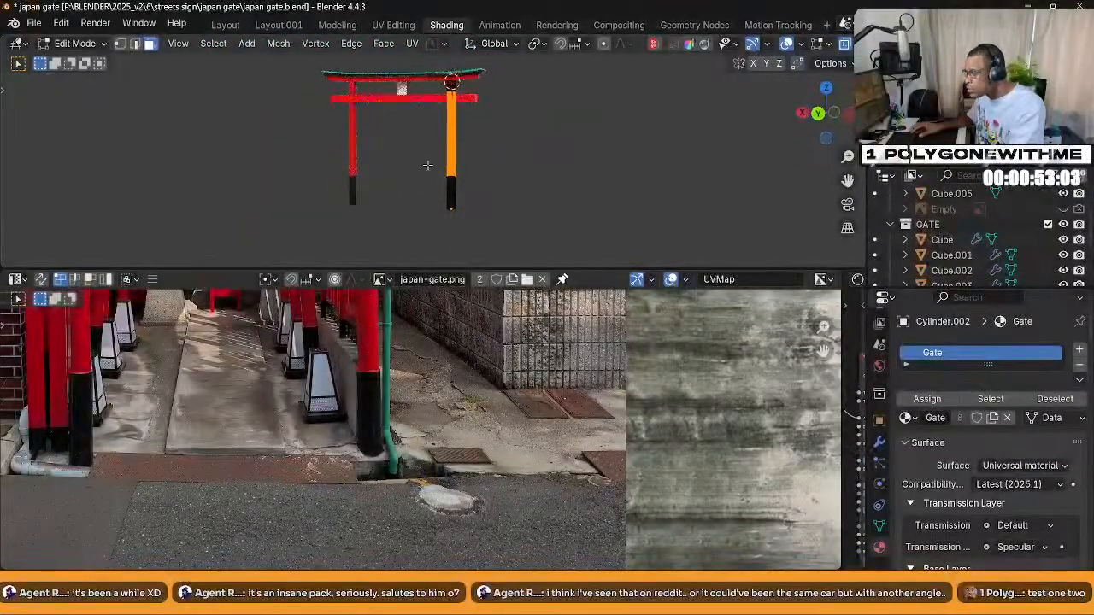
pyautogui.rightClick(453, 153)
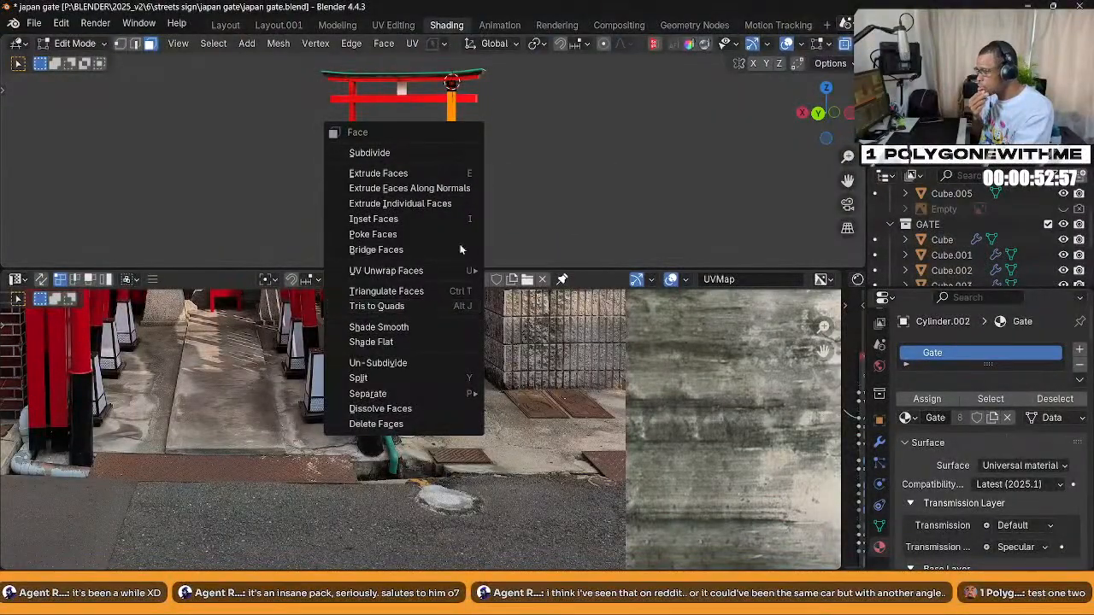
pyautogui.press('Escape')
pyautogui.press('u')
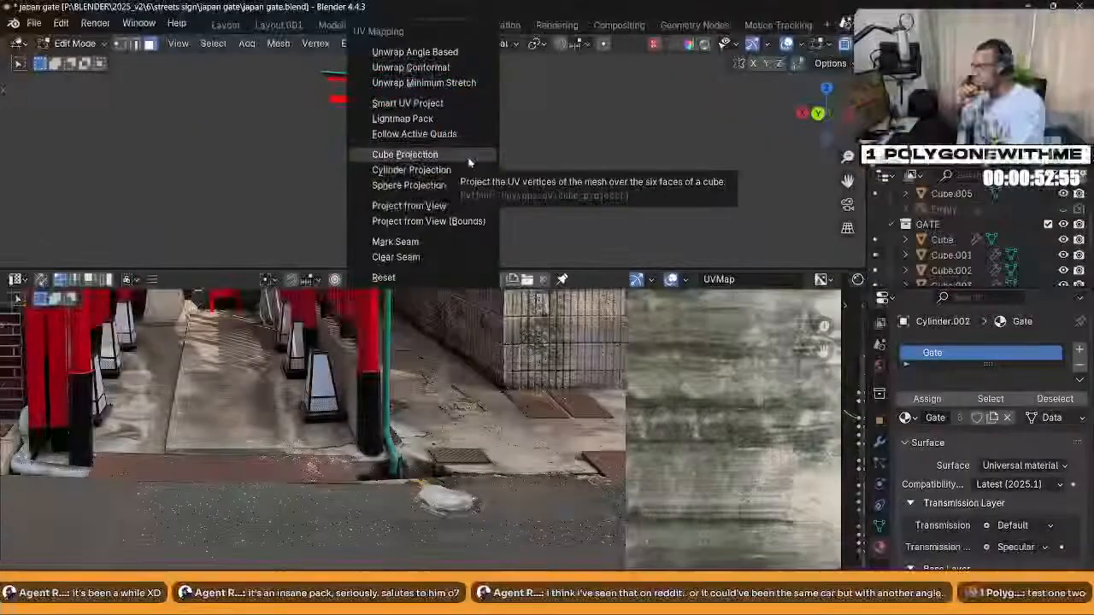
pyautogui.click(472, 168)
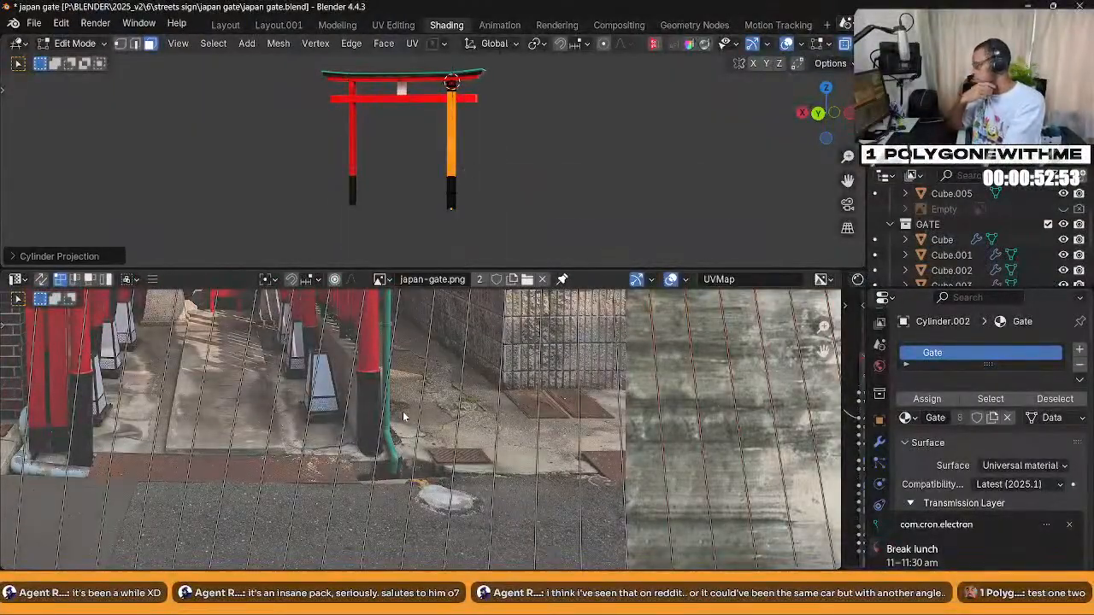
# Scale the shaft's UVs down in two passes until they fit the width of a photographed pillar
pyautogui.scroll(-5, 405, 410)
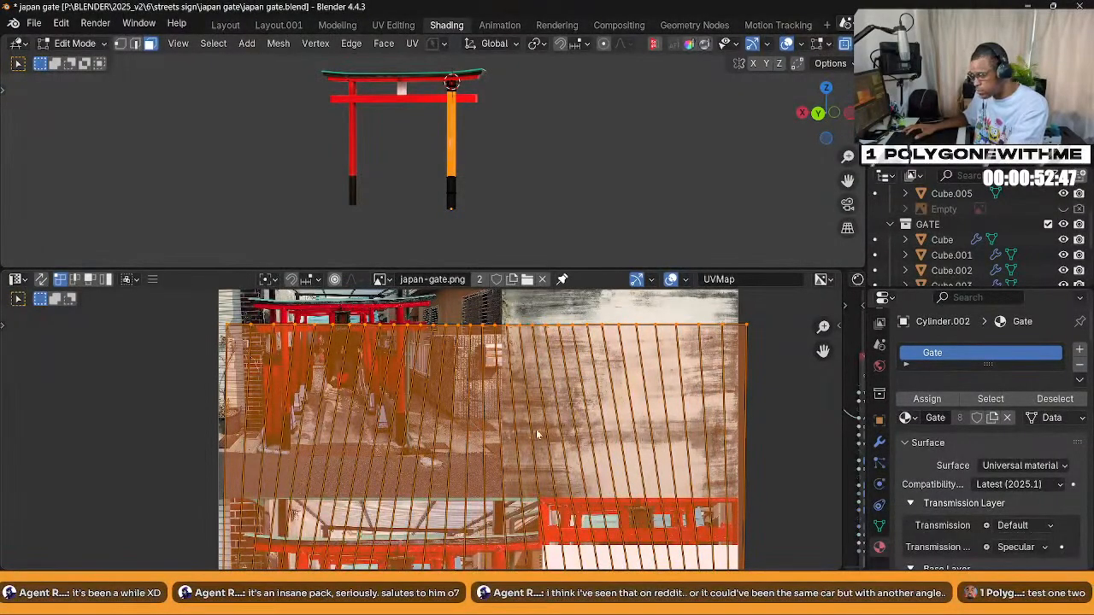
pyautogui.scroll(-4, 649, 453)
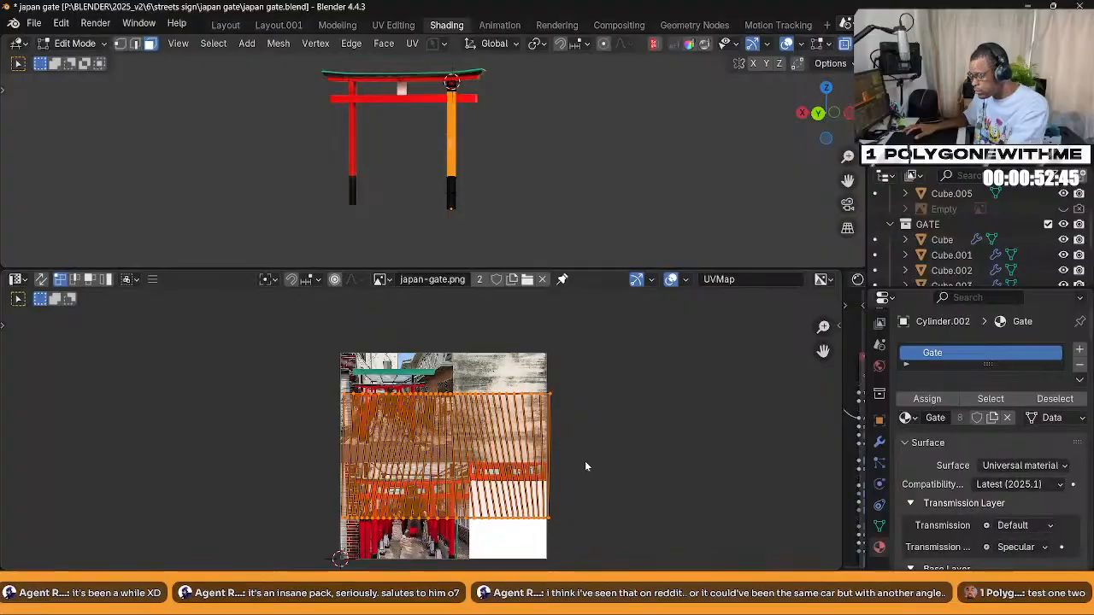
pyautogui.press('s')
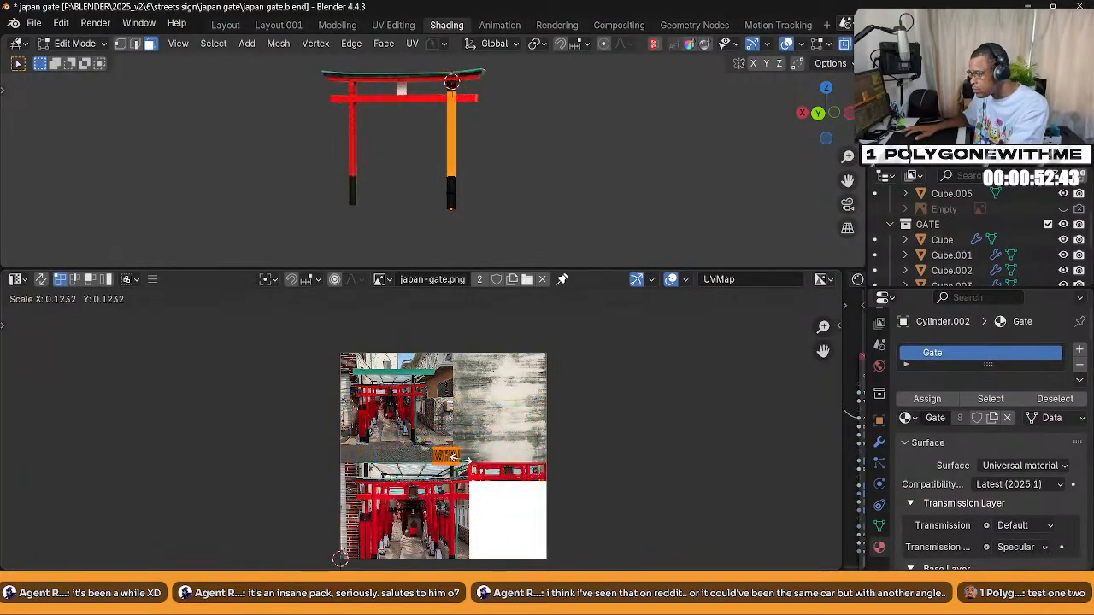
pyautogui.click(450, 457)
pyautogui.scroll(6, 487, 183)
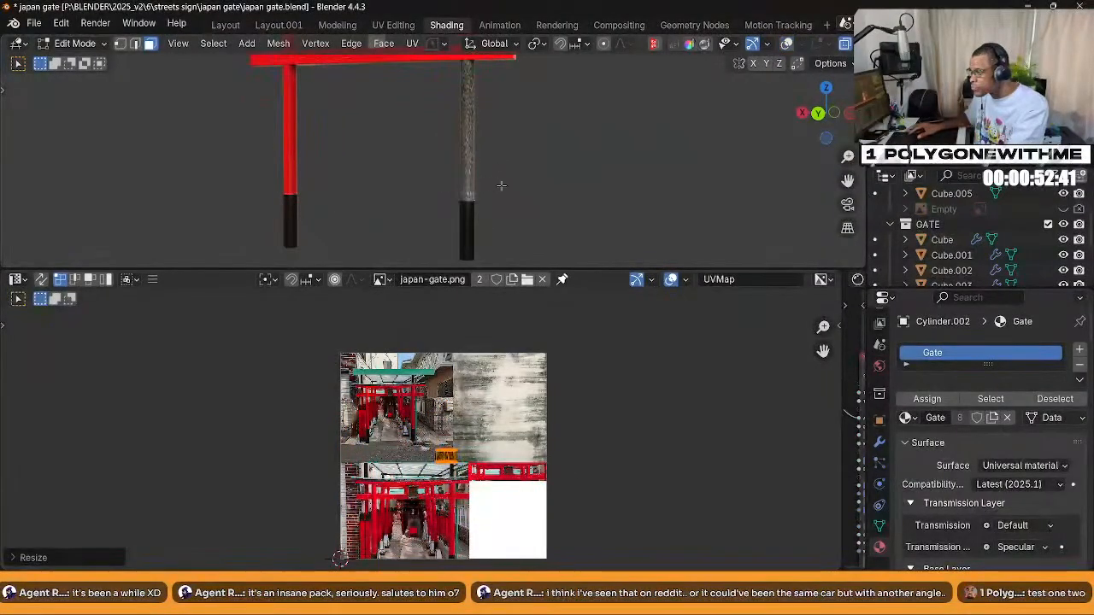
pyautogui.scroll(-5, 521, 195)
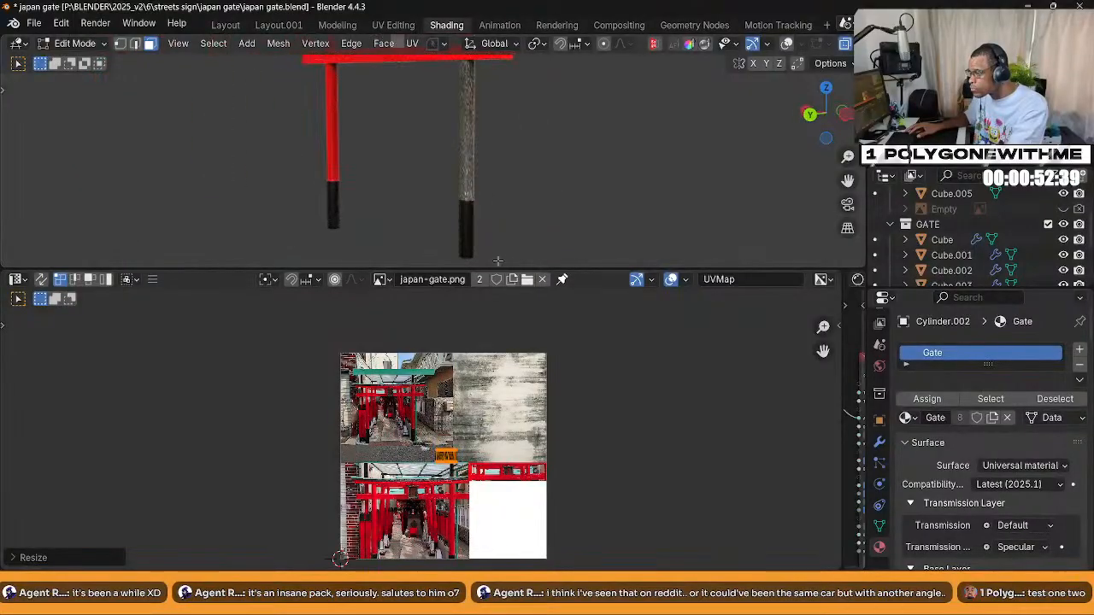
pyautogui.scroll(6, 539, 457)
pyautogui.scroll(-3, 479, 410)
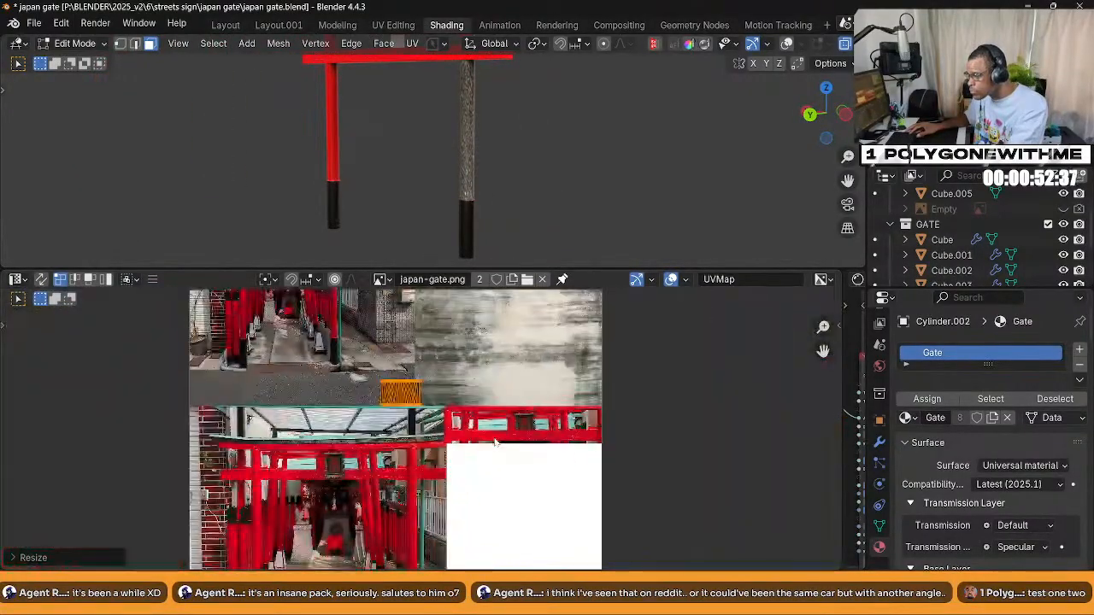
pyautogui.moveTo(464, 394); pyautogui.dragTo(470, 384, button='middle')
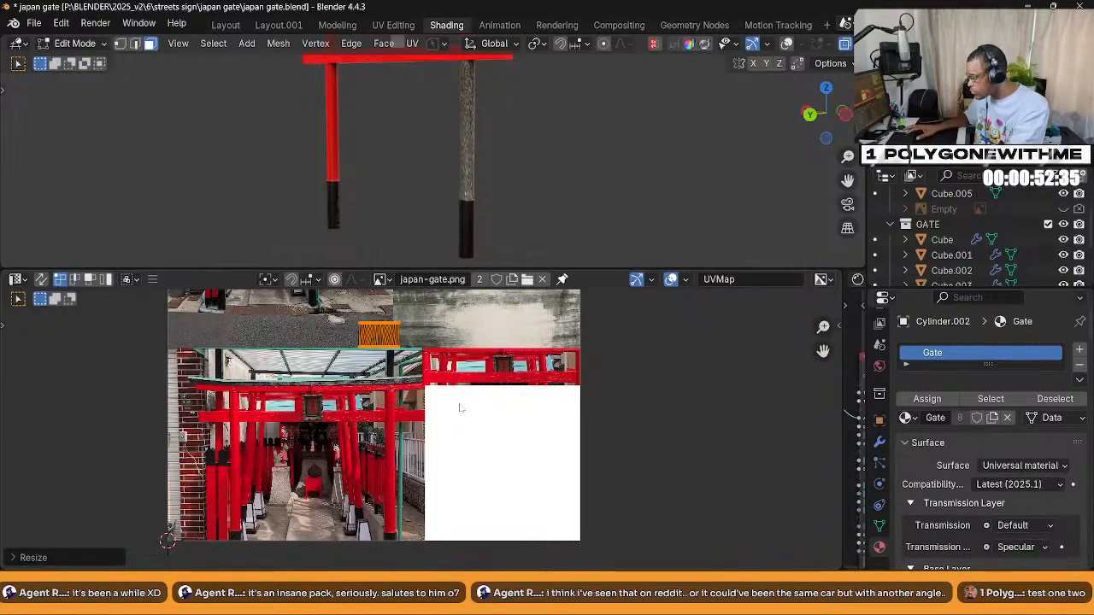
pyautogui.press('s')
pyautogui.click(411, 367)
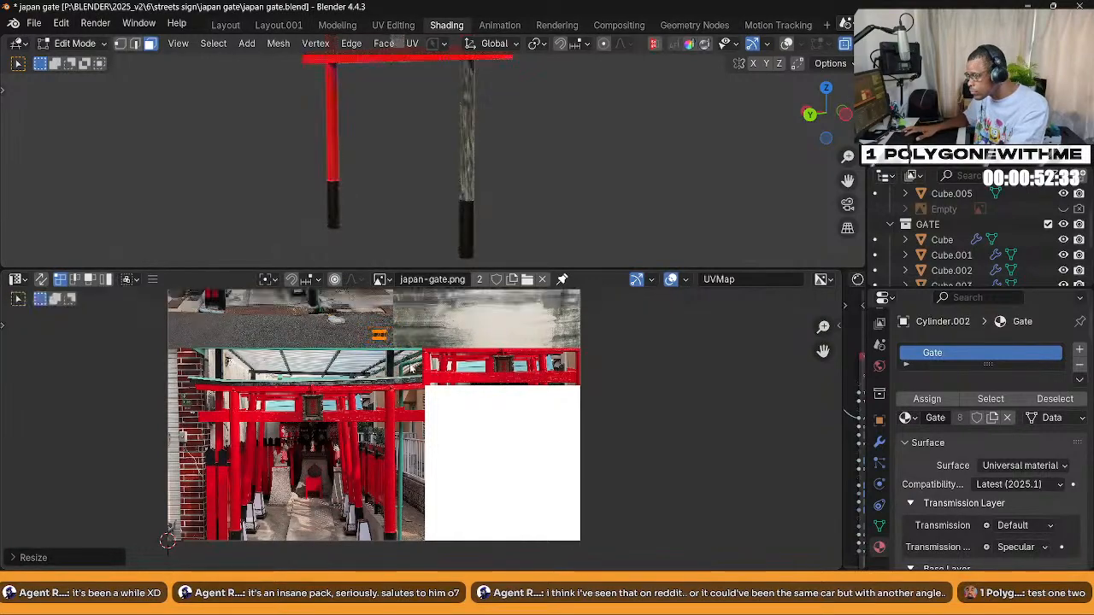
# Move the shaft's UVs onto the front red pillar in the lower photo and rotate them 90°
pyautogui.press('g')
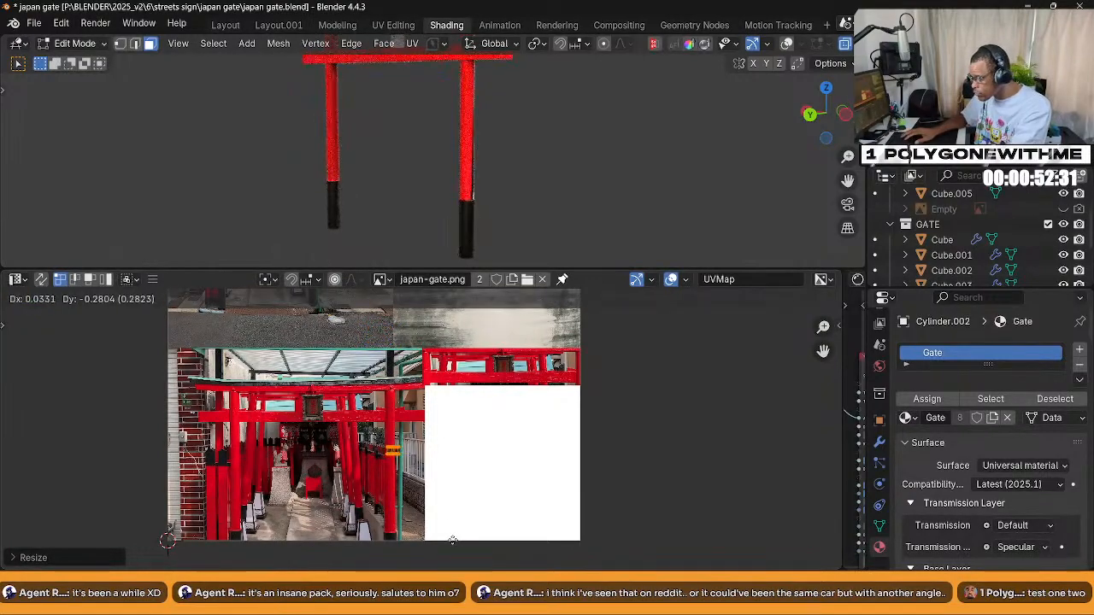
pyautogui.click(452, 544)
pyautogui.write('r')
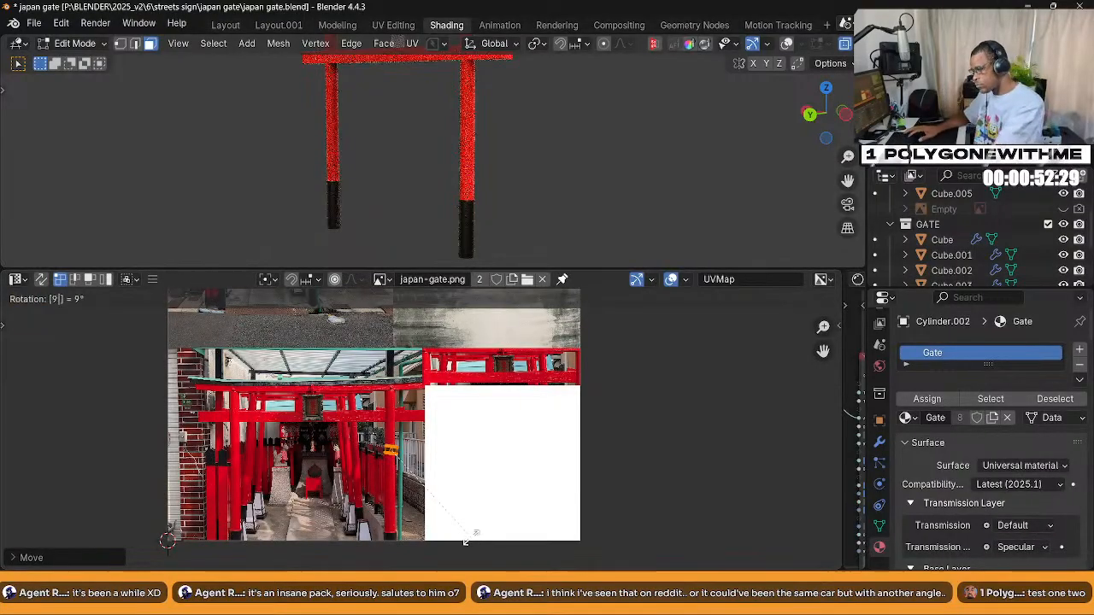
pyautogui.write('9')
pyautogui.press('Return')
# Center the shaft's UVs within the photographed red pillar and stretch them lengthwise along Y
pyautogui.scroll(-2, 542, 187)
pyautogui.moveTo(542, 188); pyautogui.dragTo(427, 174, button='middle')
pyautogui.moveTo(433, 174); pyautogui.dragTo(398, 427, button='middle')
pyautogui.scroll(6, 413, 469)
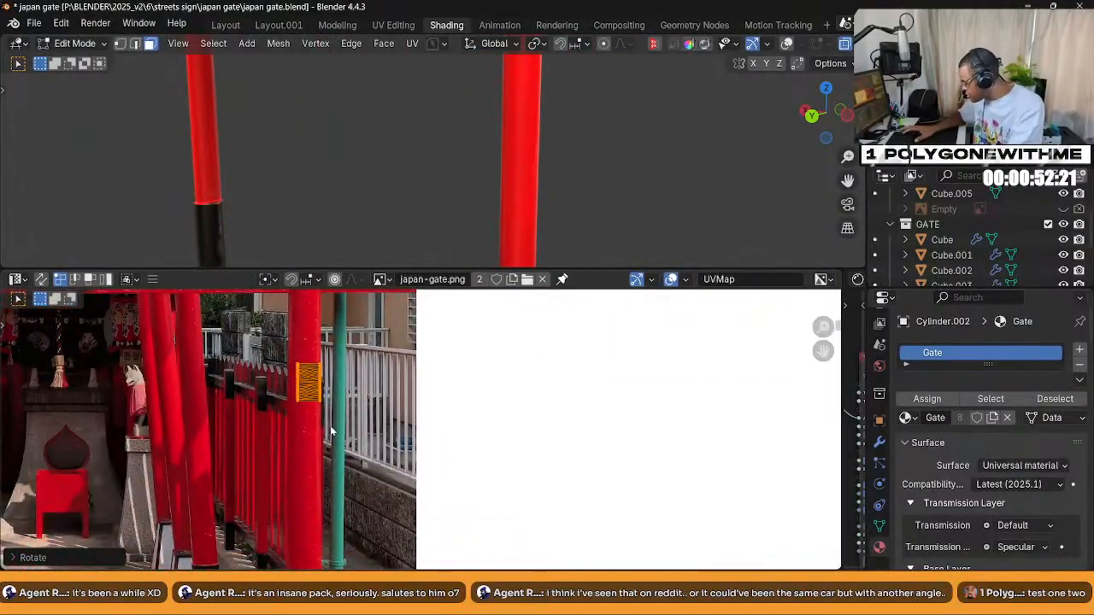
pyautogui.press('g')
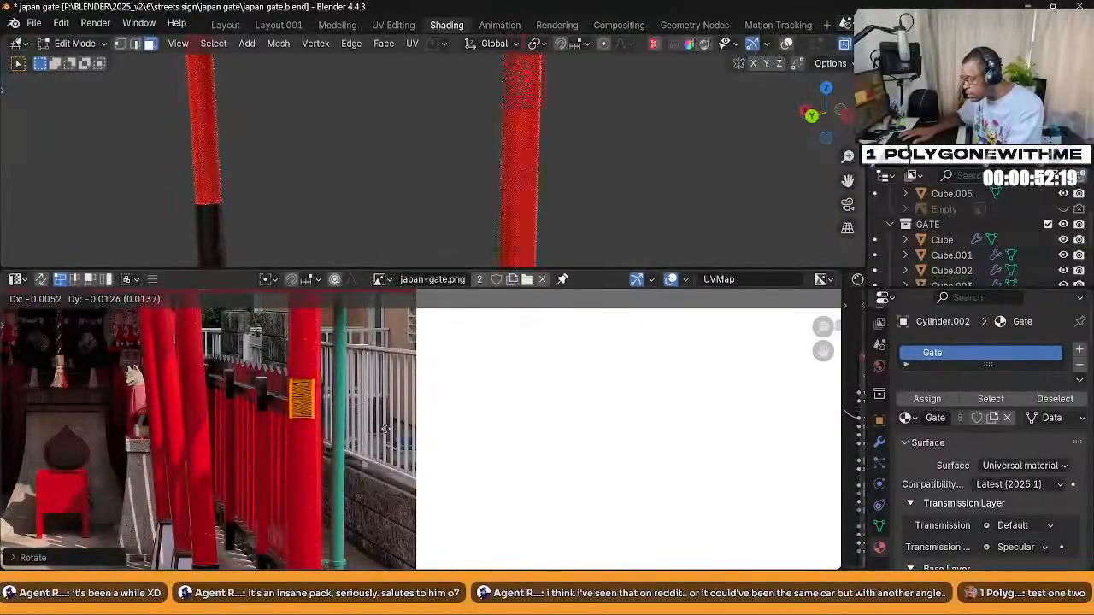
pyautogui.click(394, 432)
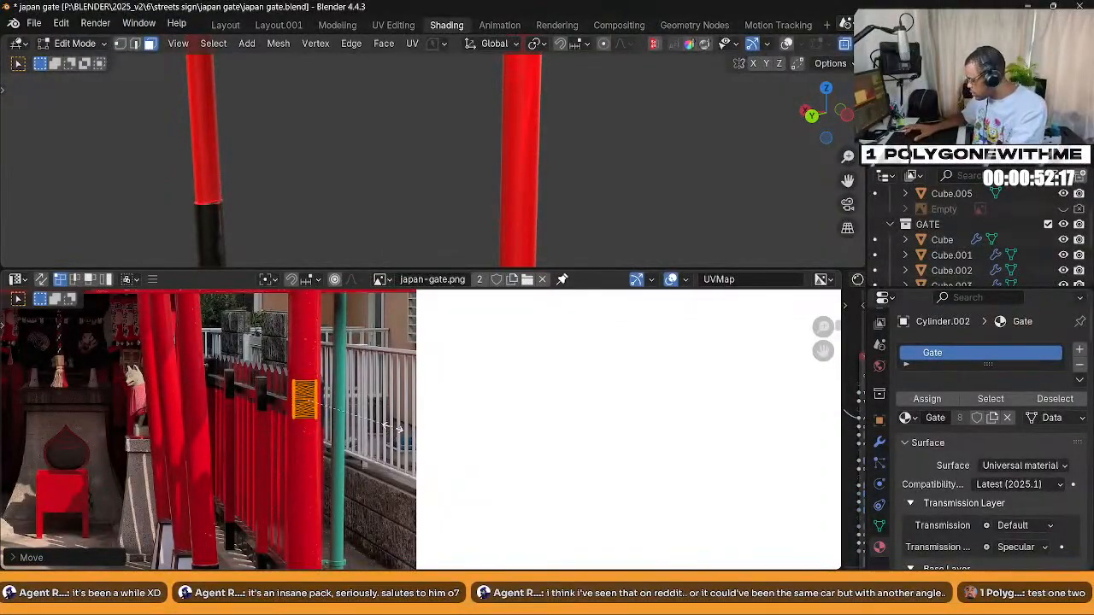
pyautogui.press('s')
pyautogui.press('y')
pyautogui.click(60, 416)
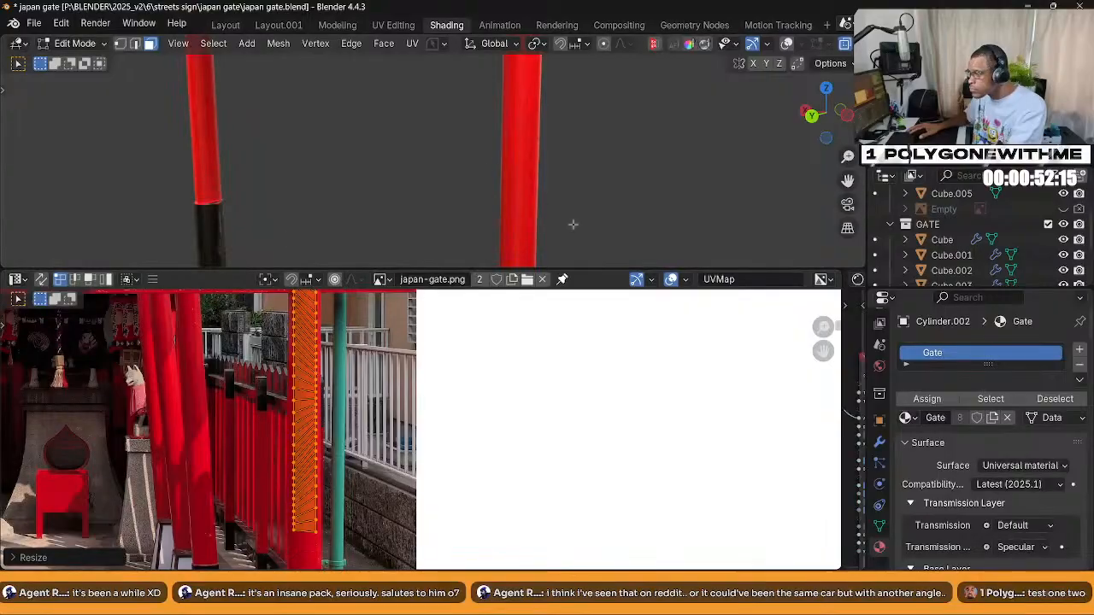
# Move the shaft's UVs down along Y by about 0.08 onto the lower part of the photographed red pillar
pyautogui.scroll(-4, 573, 224)
pyautogui.moveTo(356, 447); pyautogui.dragTo(364, 352, button='middle')
pyautogui.scroll(-3, 364, 352)
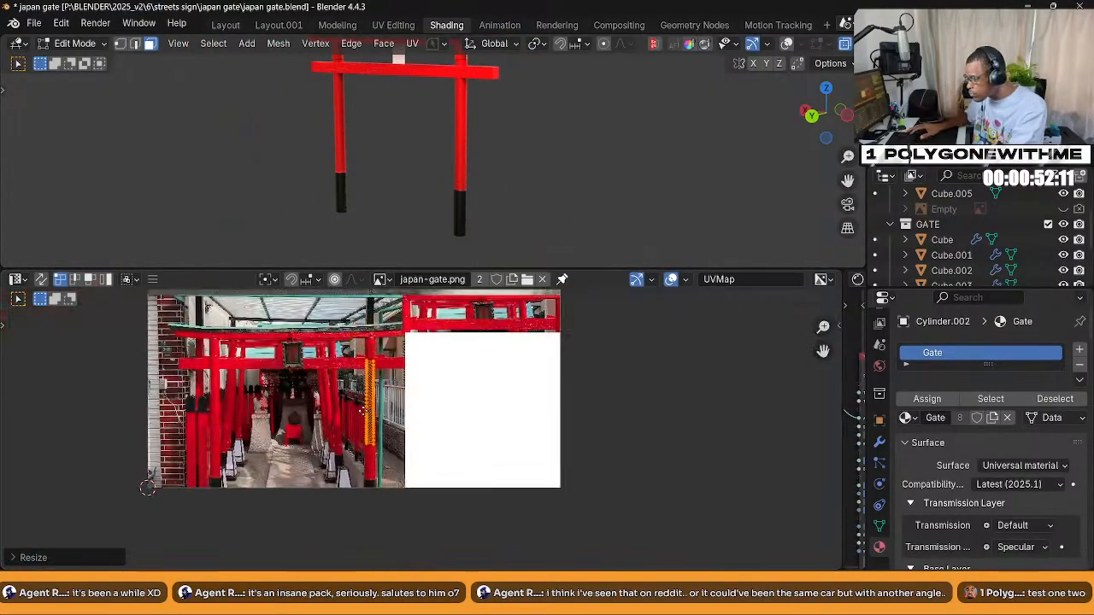
pyautogui.press('g')
pyautogui.press('y')
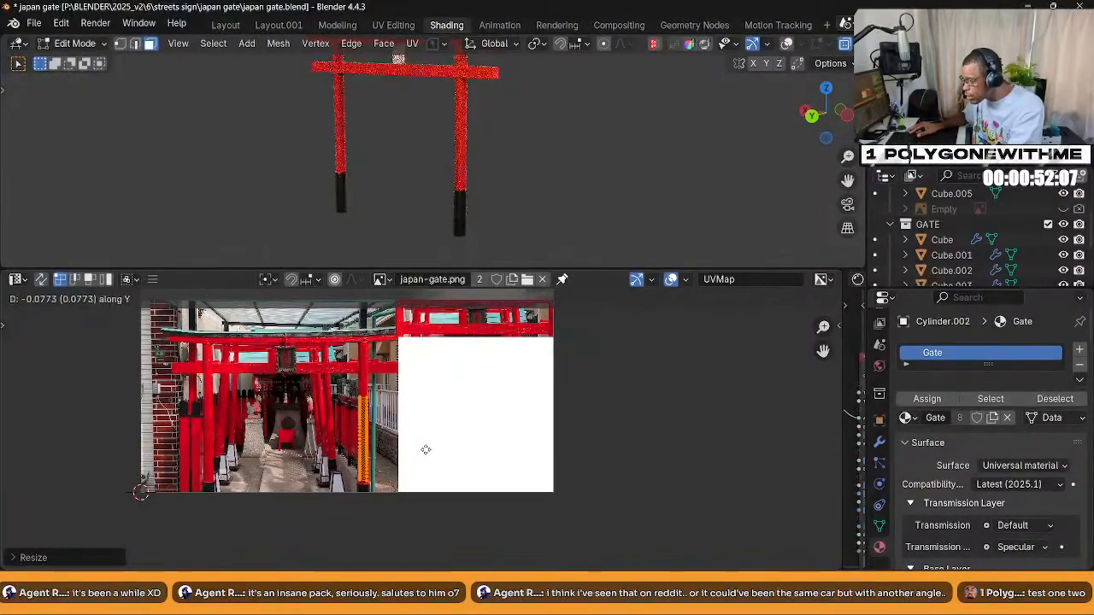
pyautogui.click(428, 451)
pyautogui.scroll(4, 514, 212)
pyautogui.moveTo(514, 212); pyautogui.dragTo(489, 215, button='middle')
pyautogui.scroll(3, 401, 419)
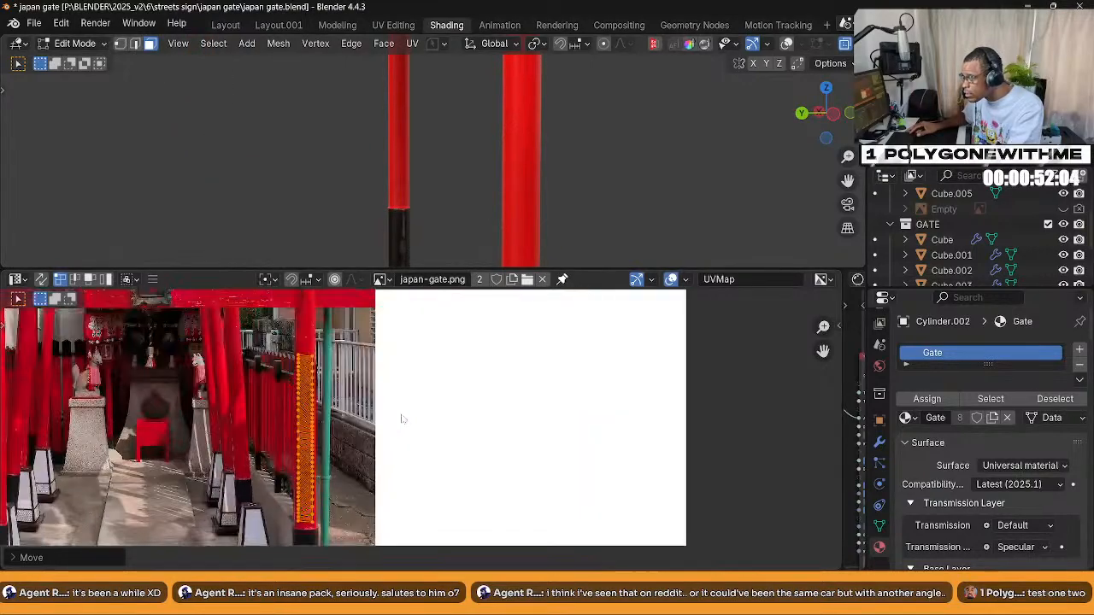
# Stretch the shaft's UVs along Y and shift them up to span from the photographed crossbeam to the black base
pyautogui.click(301, 356)
pyautogui.moveTo(350, 523); pyautogui.dragTo(286, 336)
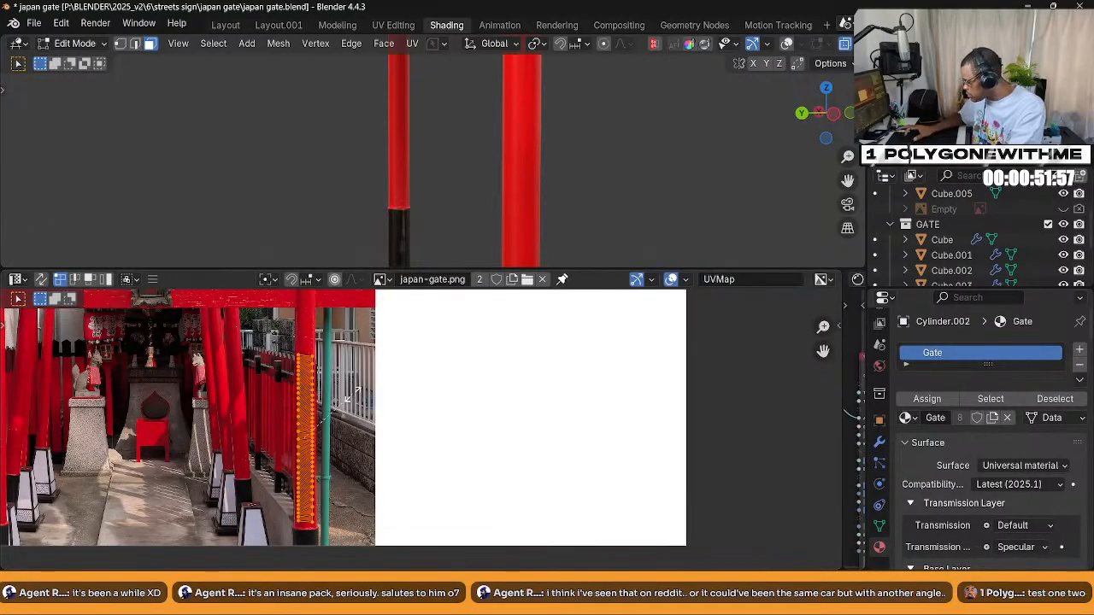
pyautogui.press('y')
pyautogui.click(383, 403)
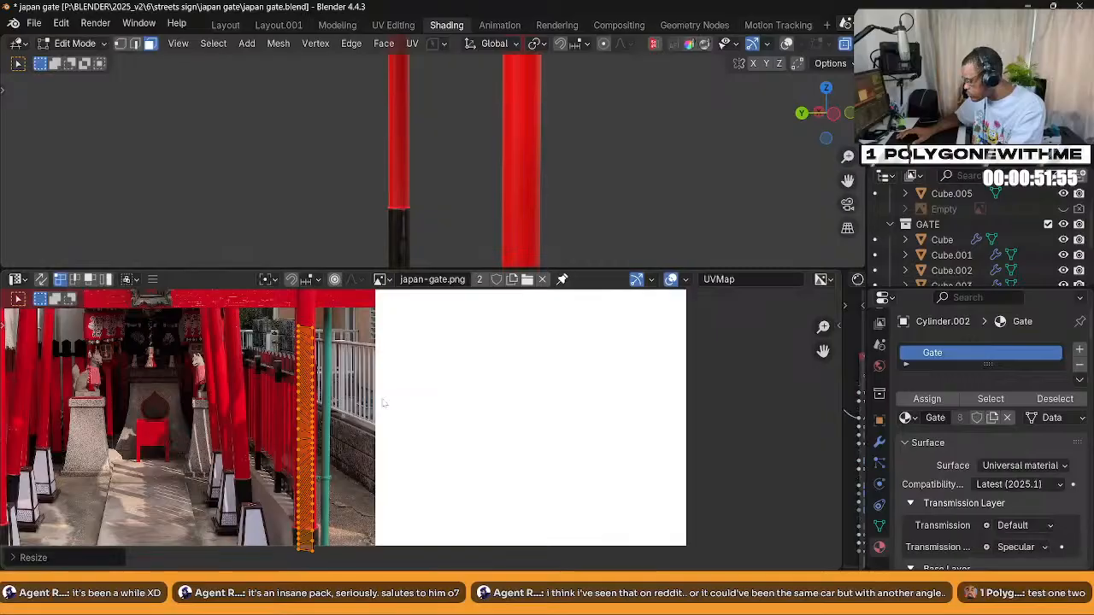
pyautogui.press('g')
pyautogui.click(383, 374)
pyautogui.scroll(-1, 383, 374)
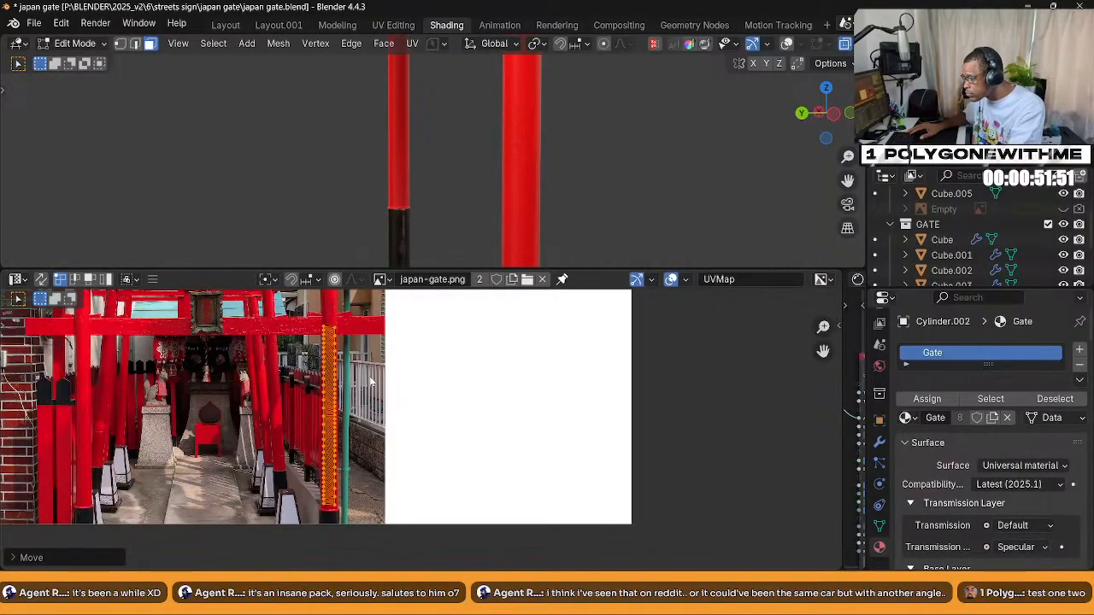
# Widen the shaft's UVs along X by about 1.33 to cover the photographed pillar's full width
pyautogui.scroll(4, 371, 382)
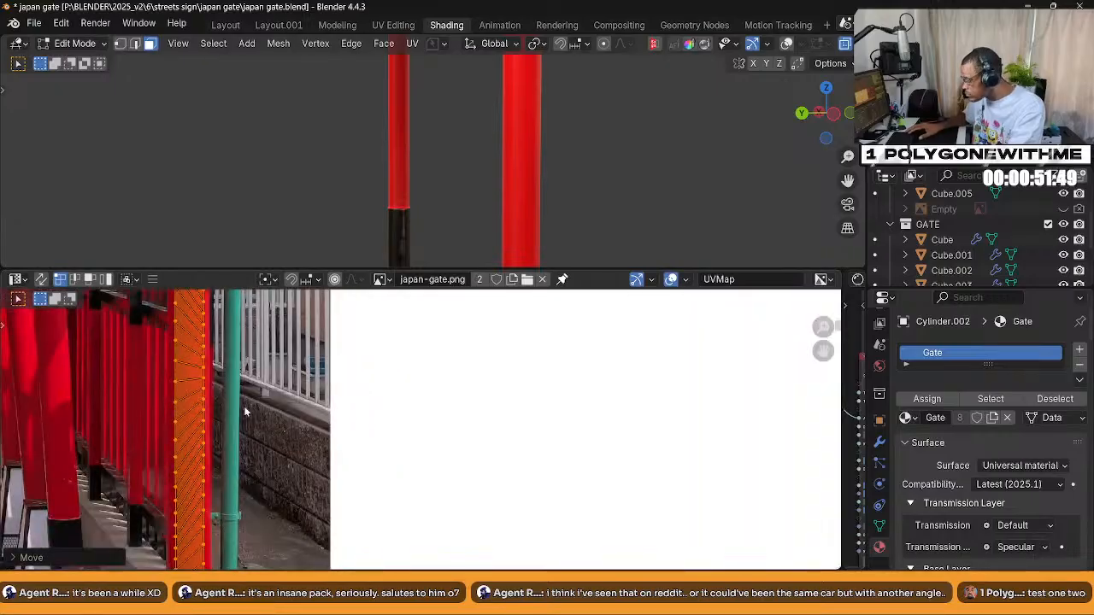
pyautogui.press('s')
pyautogui.press('x')
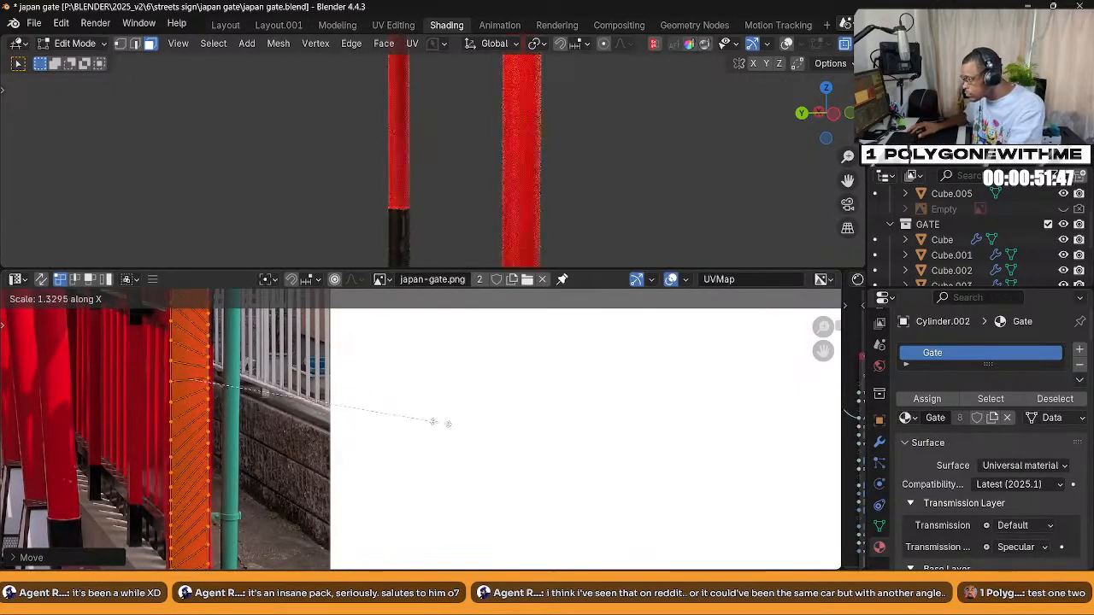
pyautogui.click(434, 422)
pyautogui.scroll(-3, 314, 402)
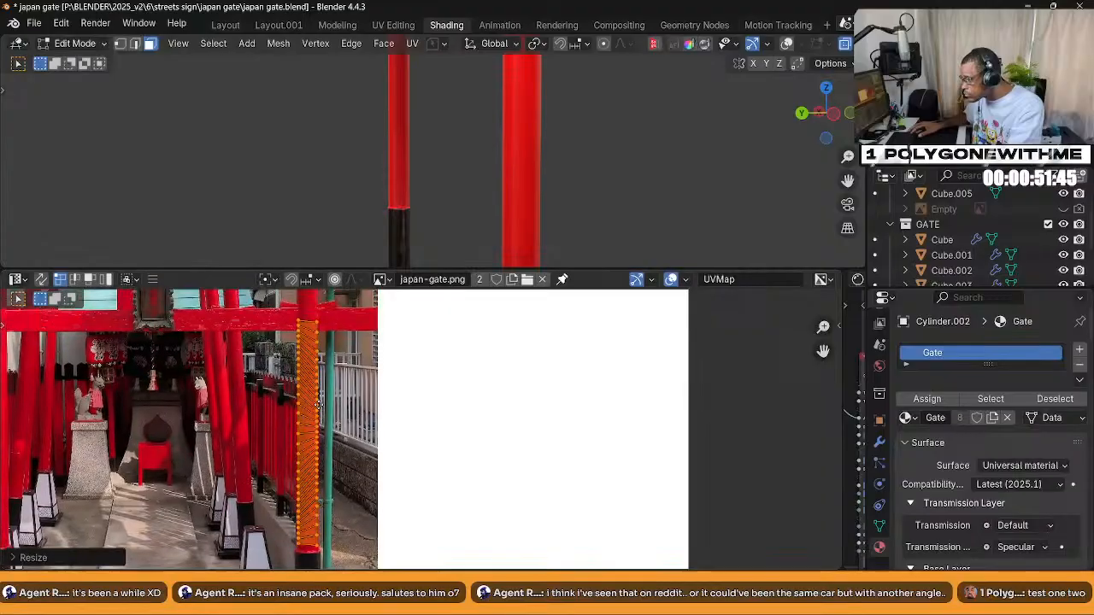
# Deselect the faces and examine the gate pillars' texture from several angles, both close up and at a distance
pyautogui.click(602, 205)
pyautogui.scroll(-5, 601, 203)
pyautogui.moveTo(601, 204); pyautogui.dragTo(615, 181, button='middle')
pyautogui.scroll(3, 500, 178)
pyautogui.moveTo(499, 178); pyautogui.dragTo(550, 203, button='middle')
pyautogui.scroll(3, 533, 207)
pyautogui.scroll(-3, 360, 193)
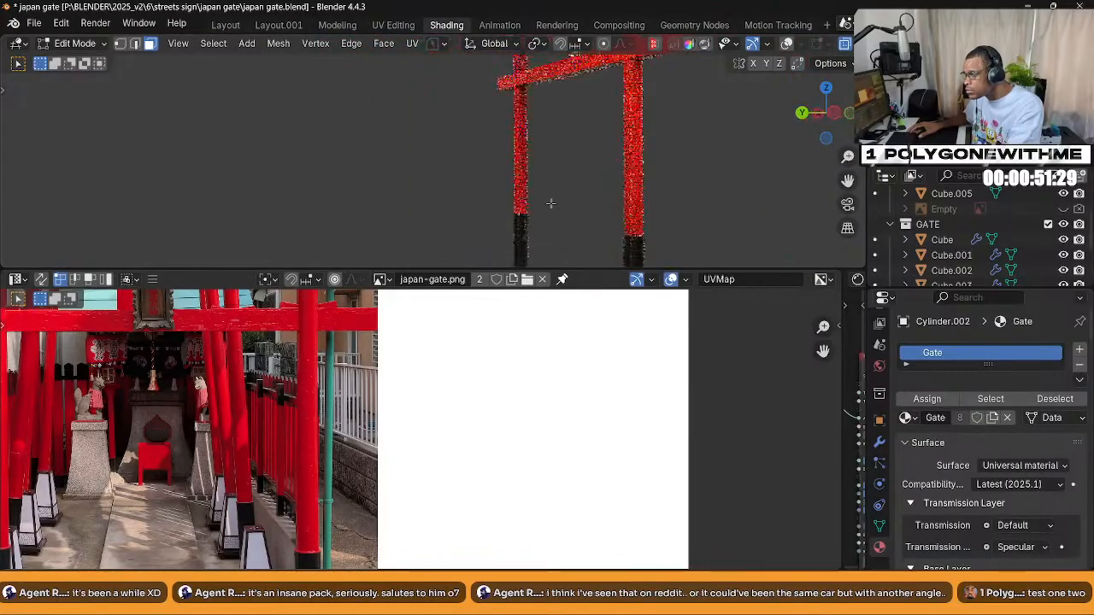
pyautogui.scroll(5, 564, 194)
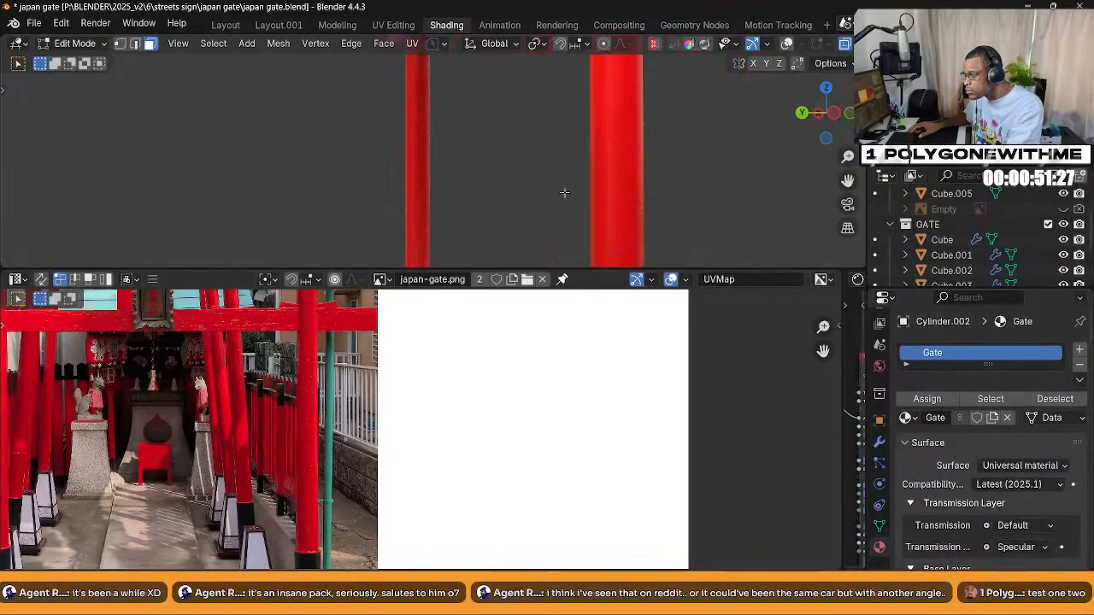
pyautogui.scroll(2, 565, 193)
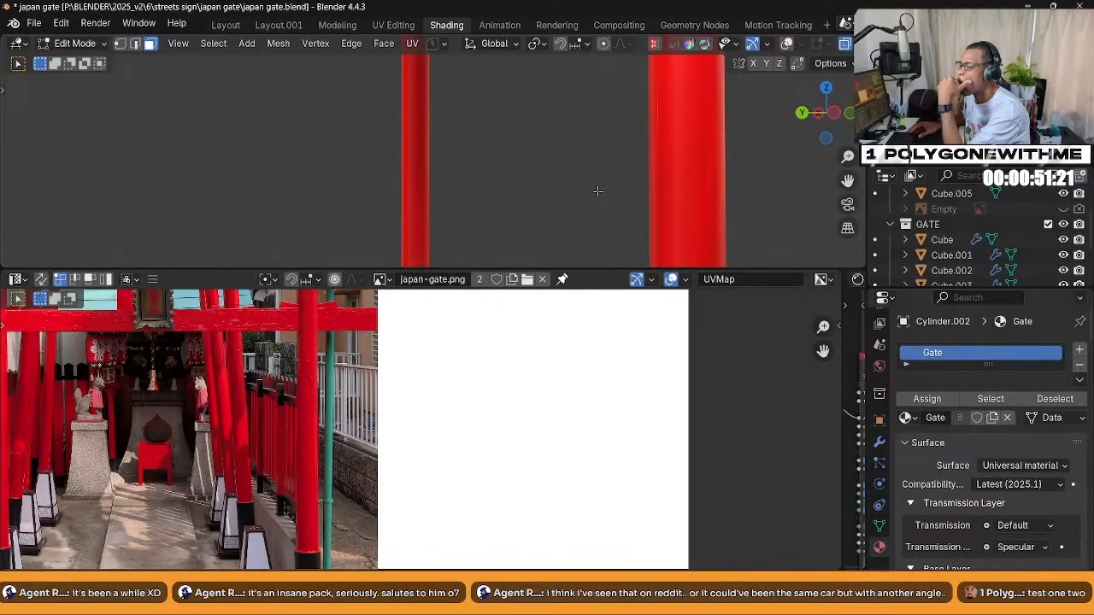
pyautogui.moveTo(612, 163); pyautogui.dragTo(507, 173, button='middle')
pyautogui.moveTo(575, 167); pyautogui.dragTo(552, 159, button='middle')
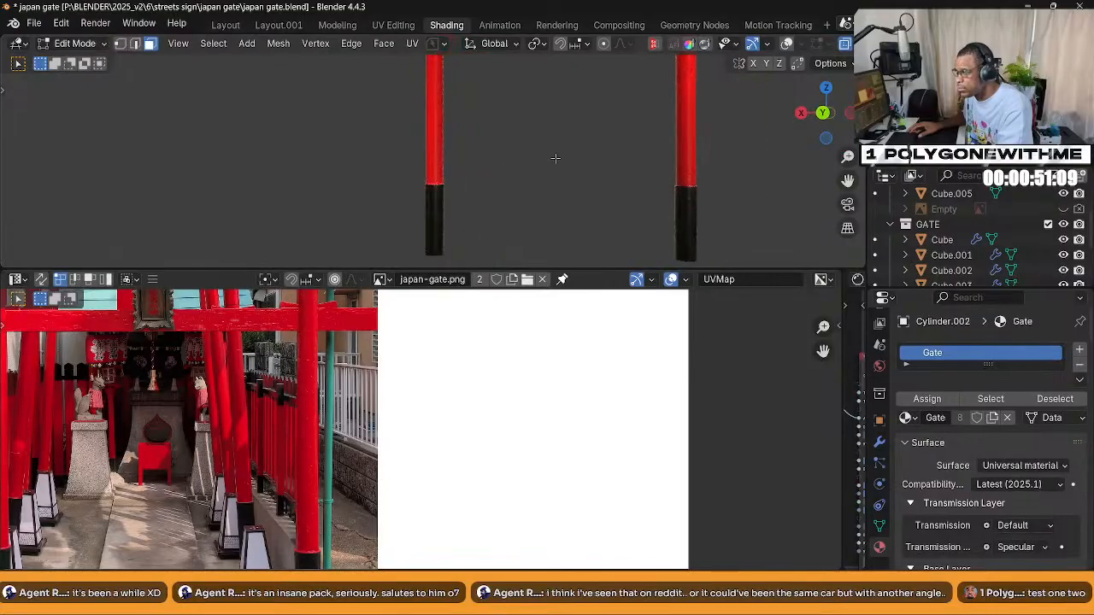
pyautogui.keyDown('shift'); pyautogui.moveTo(699, 154); pyautogui.dragTo(591, 198, button='middle'); pyautogui.keyUp('shift')
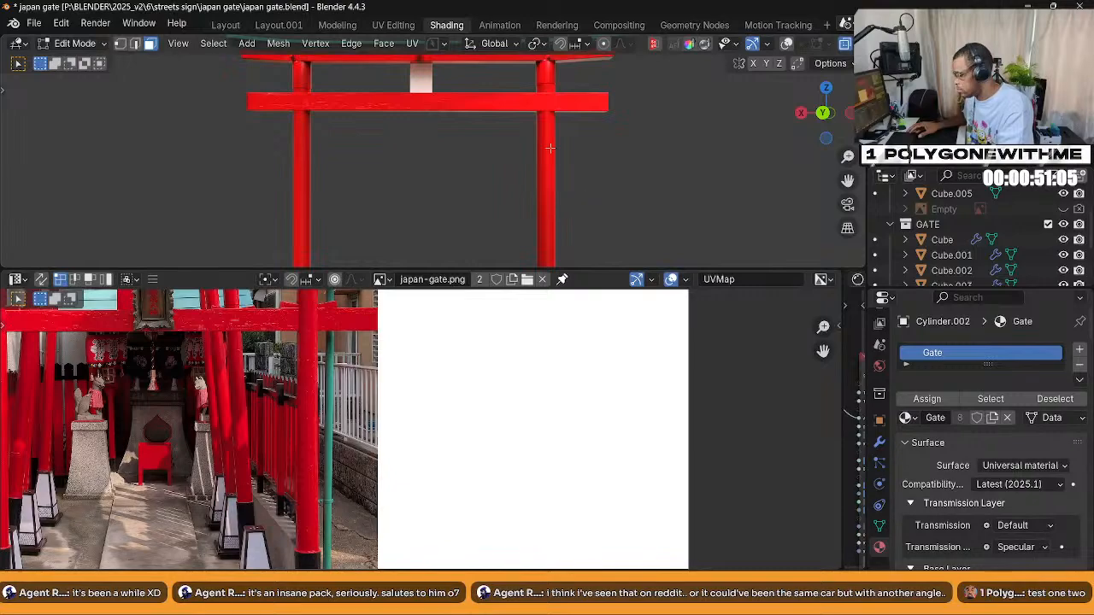
# Show overlays, box-select the faces of Cylinder.002's red shaft, and unwrap them with Project from View in the front view
pyautogui.hotkey('shift', 'alt', 'z')
pyautogui.scroll(-3, 555, 229)
pyautogui.moveTo(478, 167); pyautogui.dragTo(565, 211)
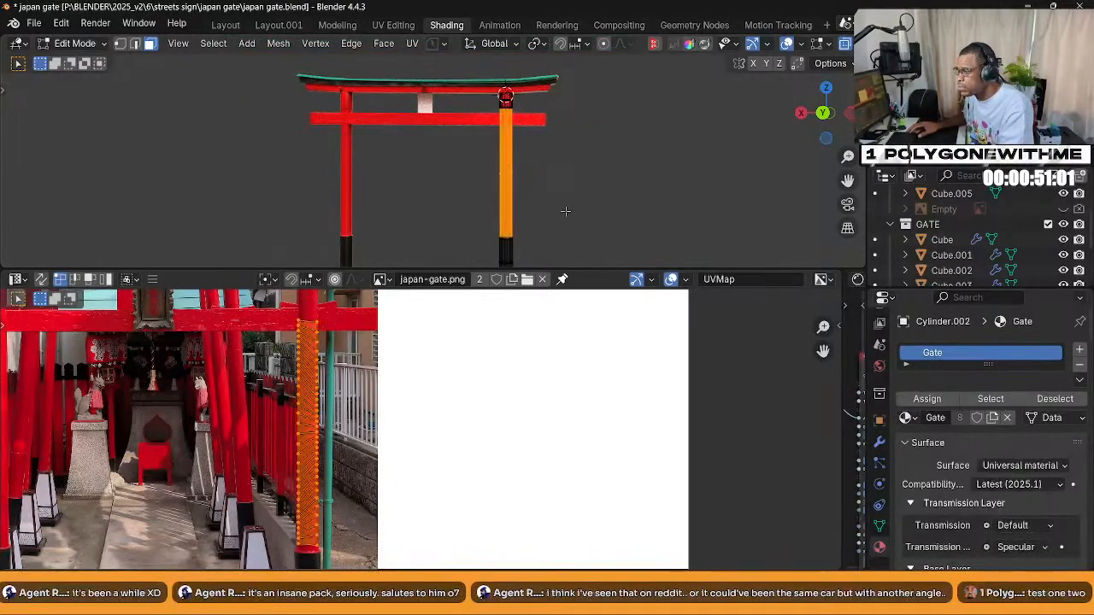
pyautogui.press('KP_1')
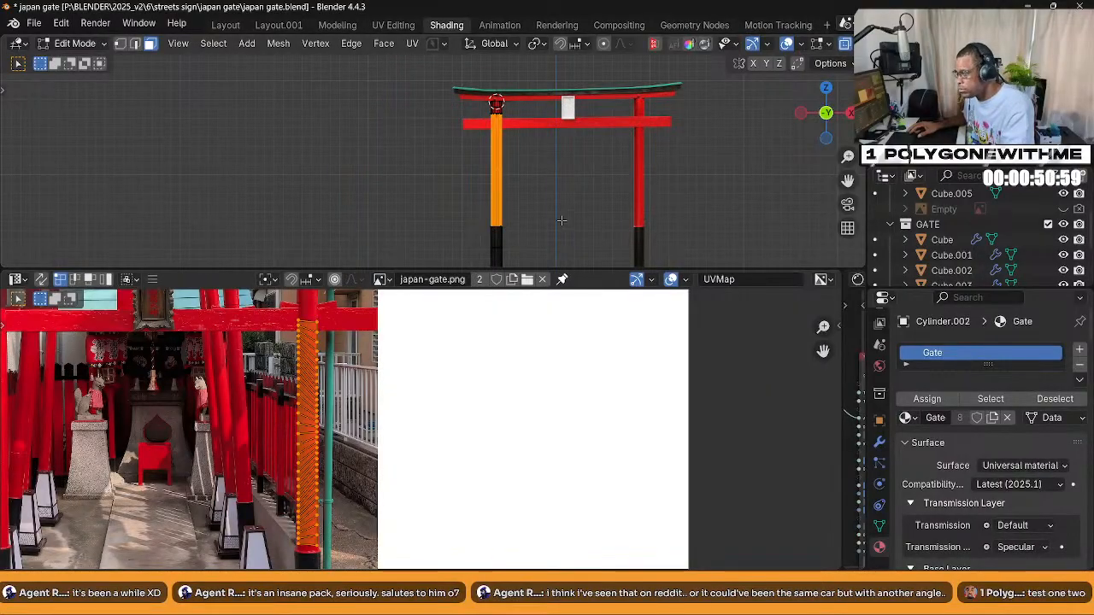
pyautogui.press('u')
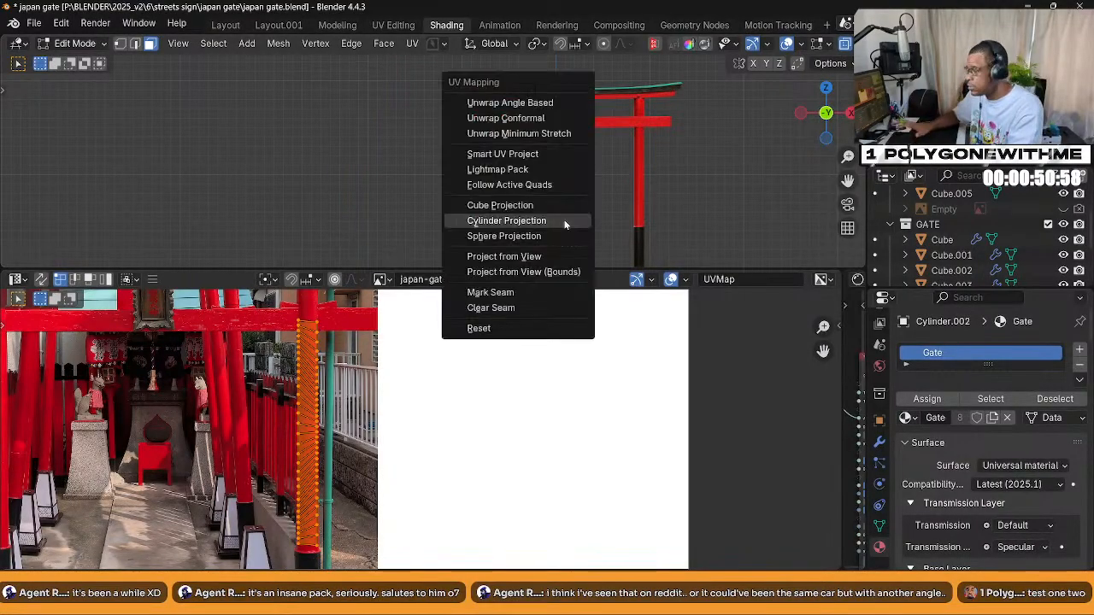
pyautogui.click(531, 257)
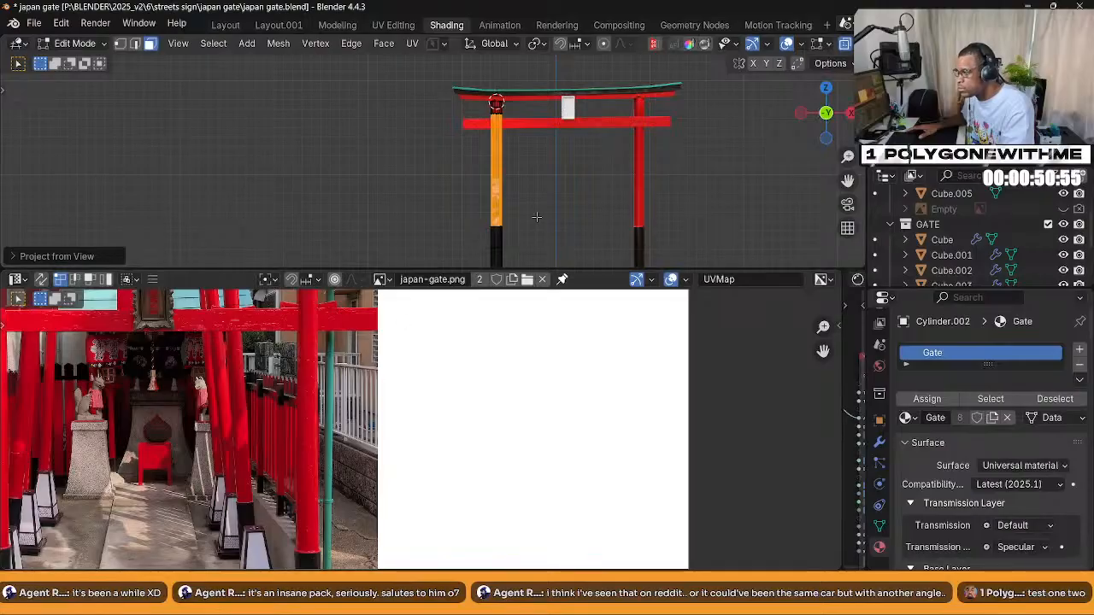
# Move the projected shaft UVs onto the front red pillar in the lower photo
pyautogui.scroll(-4, 356, 521)
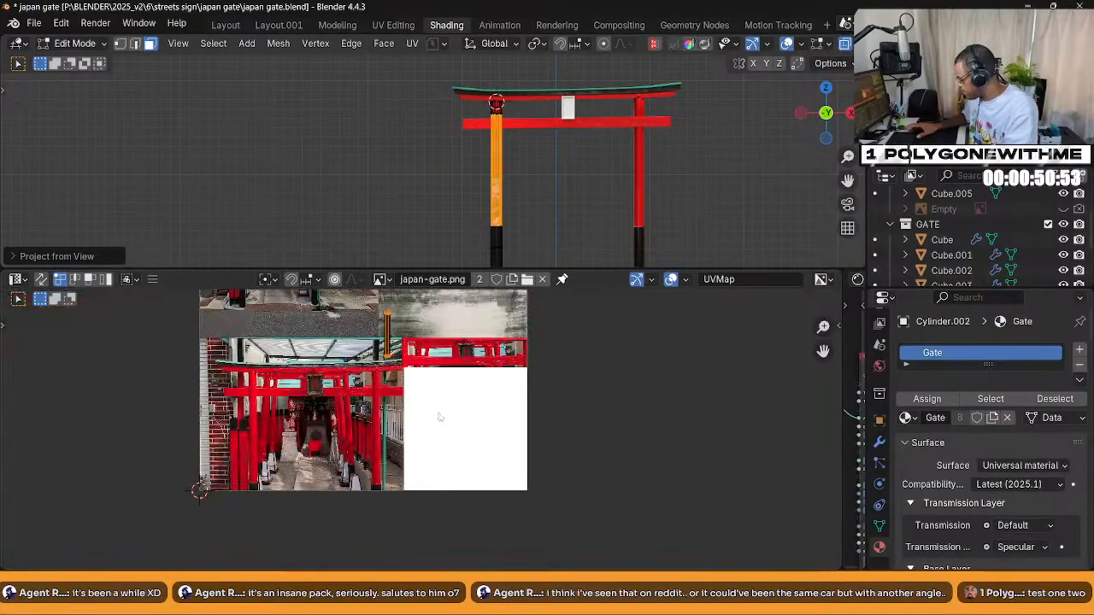
pyautogui.press('g')
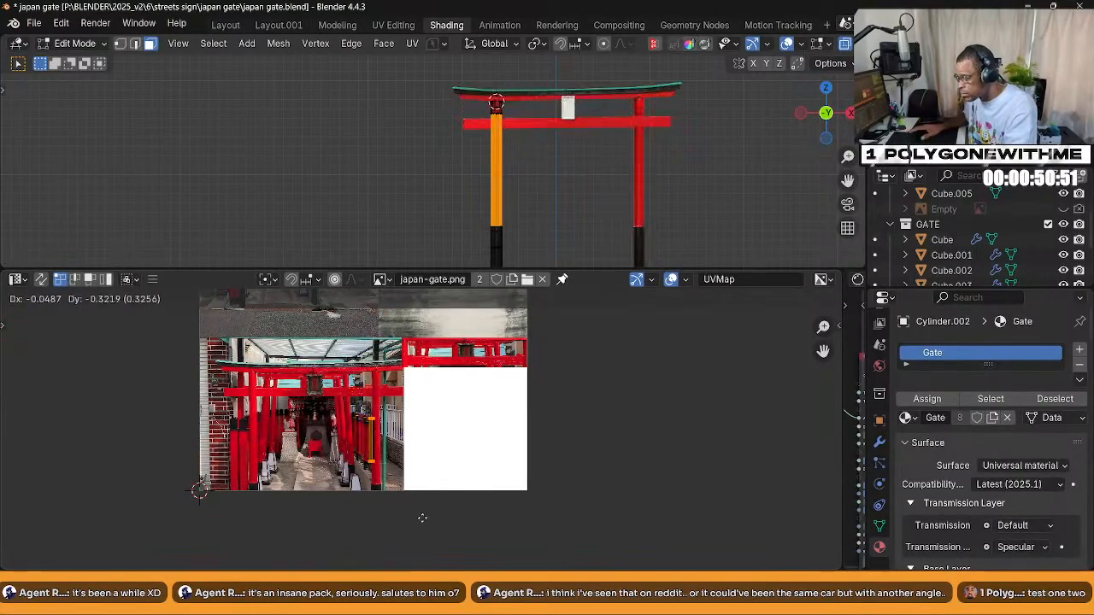
pyautogui.click(423, 492)
pyautogui.scroll(6, 423, 492)
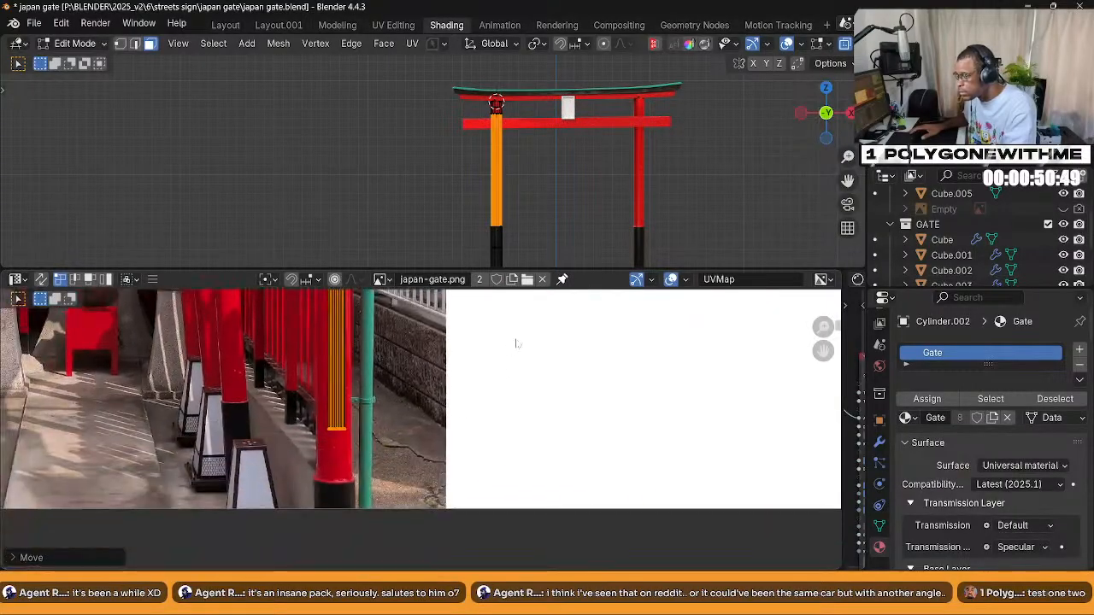
# Select the lower end of the shaft's UVs and move it down along Y to the photographed pillar's black base
pyautogui.moveTo(395, 433); pyautogui.dragTo(385, 453, button='middle')
pyautogui.moveTo(281, 421); pyautogui.dragTo(425, 460)
pyautogui.press('g')
pyautogui.press('y')
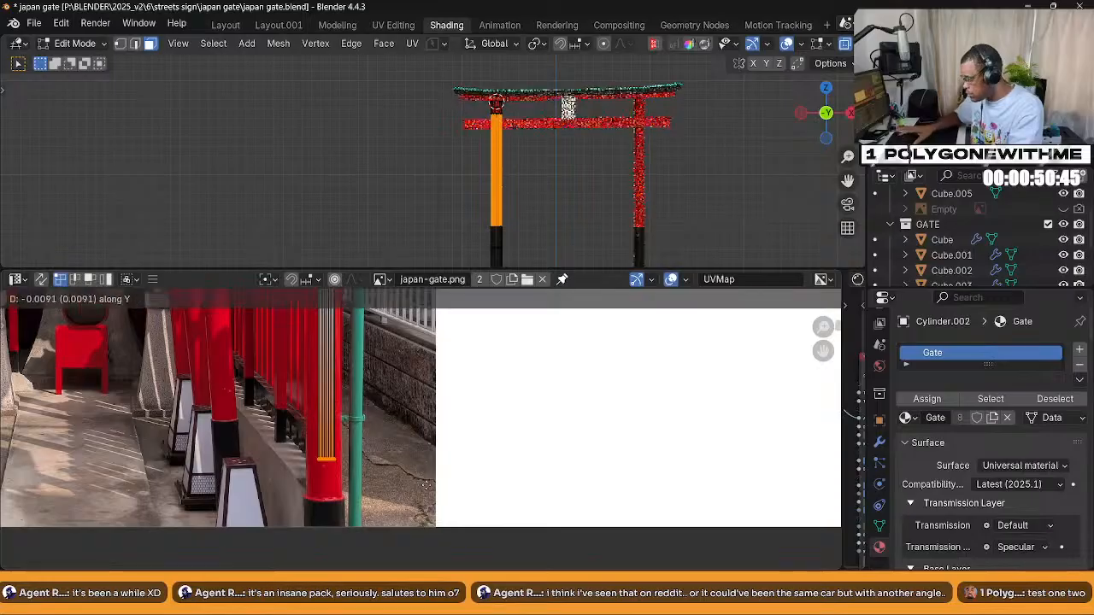
pyautogui.click(375, 404)
pyautogui.moveTo(376, 406); pyautogui.dragTo(417, 472, button='middle')
pyautogui.scroll(-1, 417, 471)
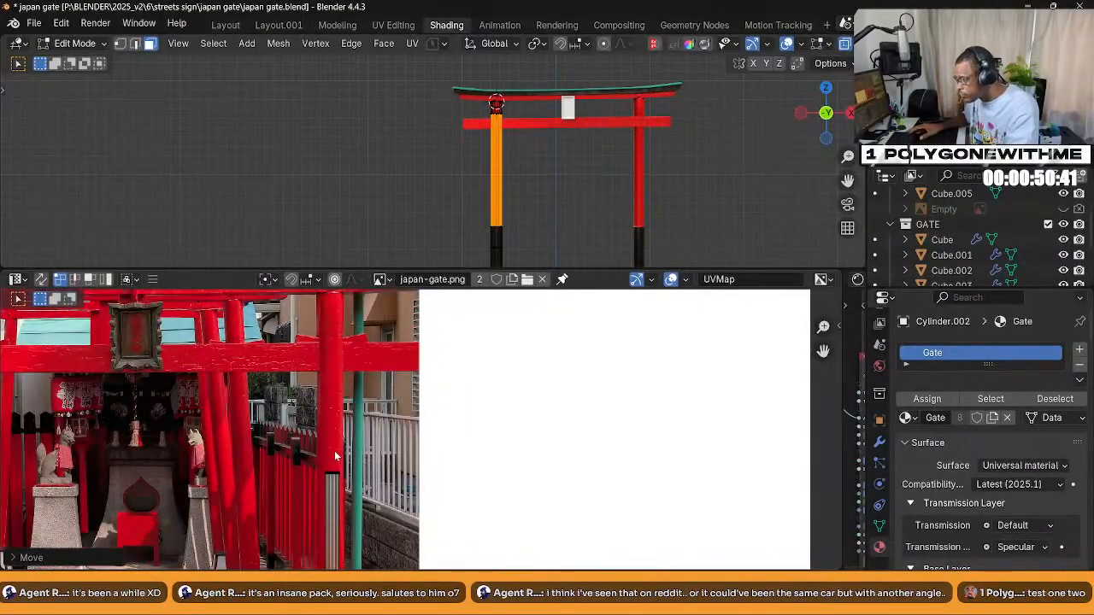
# Move the upper end of the shaft's UVs up along Y to the photographed crossbeam
pyautogui.press('g')
pyautogui.press('y')
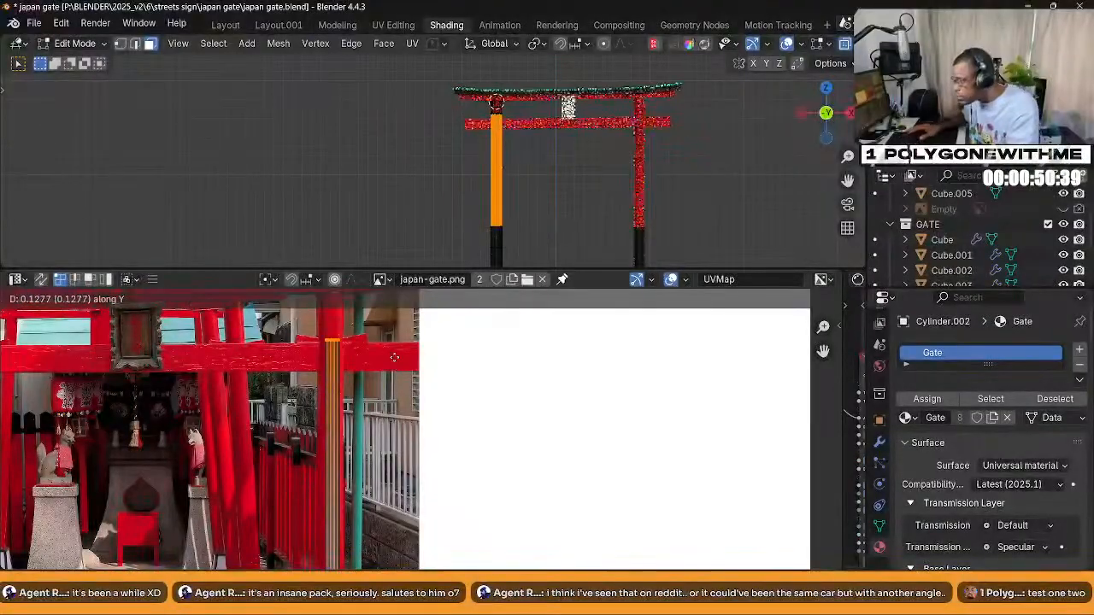
pyautogui.click(393, 490)
pyautogui.moveTo(393, 490); pyautogui.dragTo(387, 398, button='middle')
pyautogui.scroll(-3, 387, 398)
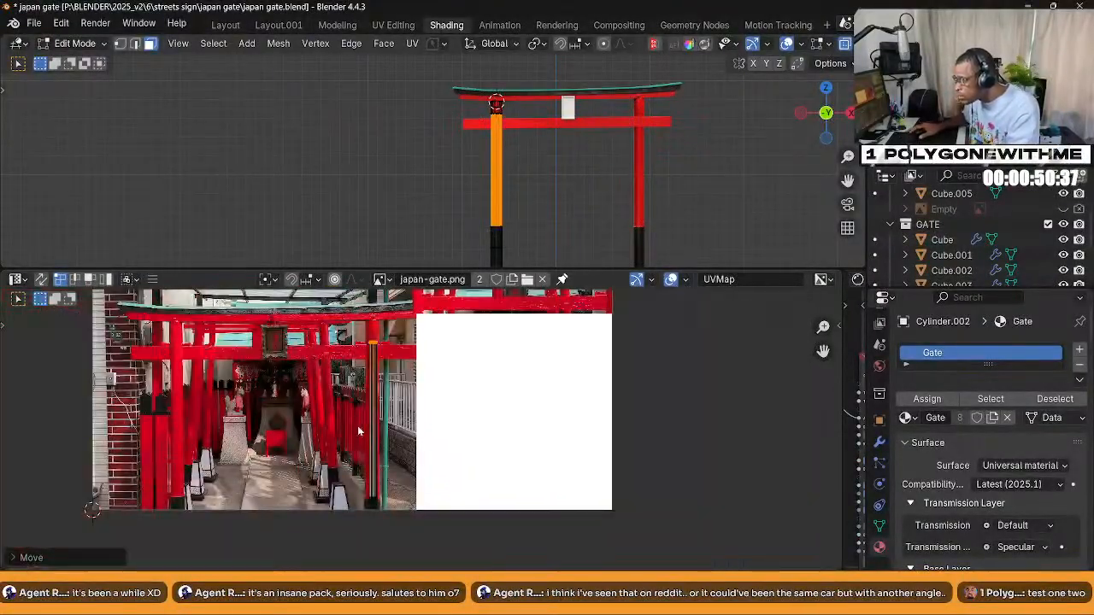
# Widen the projected shaft UVs along X to match the width of the photographed red pillar
pyautogui.press('s')
pyautogui.press('x')
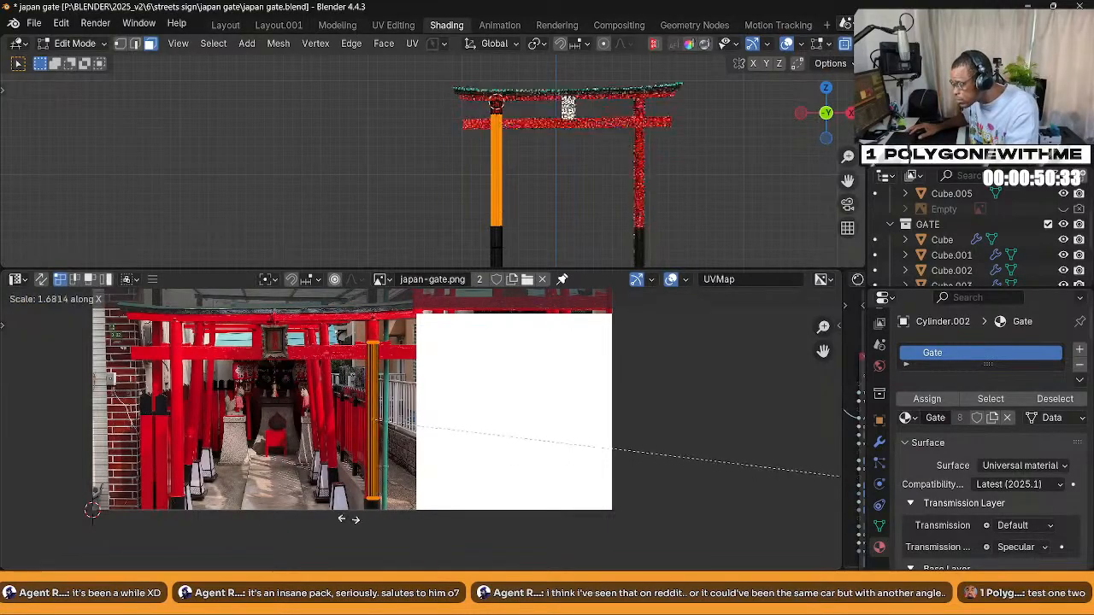
pyautogui.click(533, 447)
pyautogui.scroll(6, 456, 165)
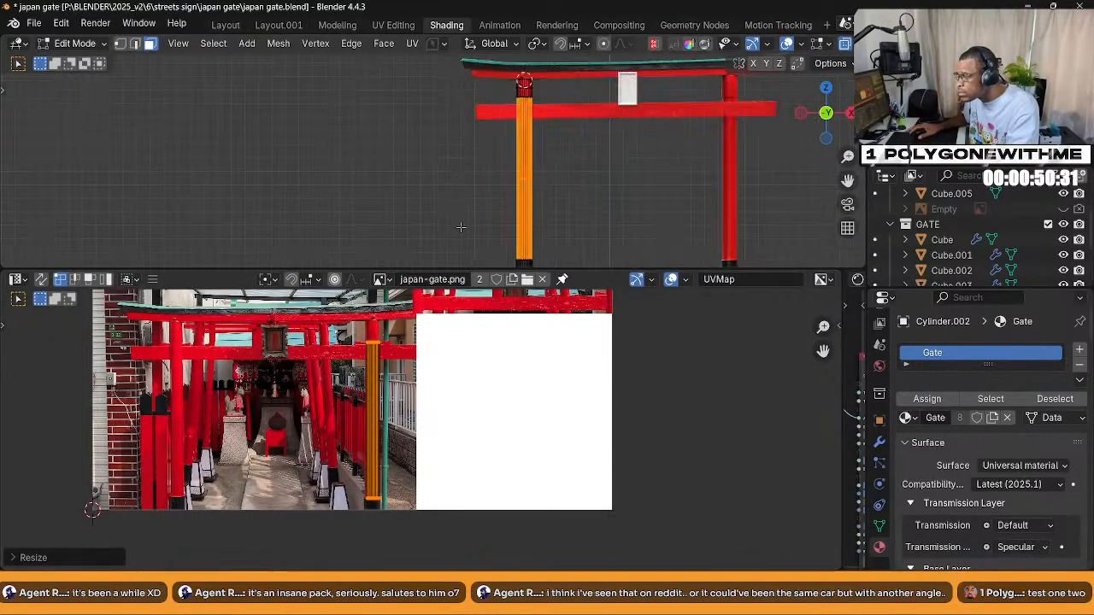
pyautogui.scroll(2, 484, 135)
pyautogui.scroll(1, 426, 436)
# Nudge the shaft's UVs to center them within the photographed pillar and fine-tune their scale
pyautogui.moveTo(416, 458); pyautogui.dragTo(391, 371, button='middle')
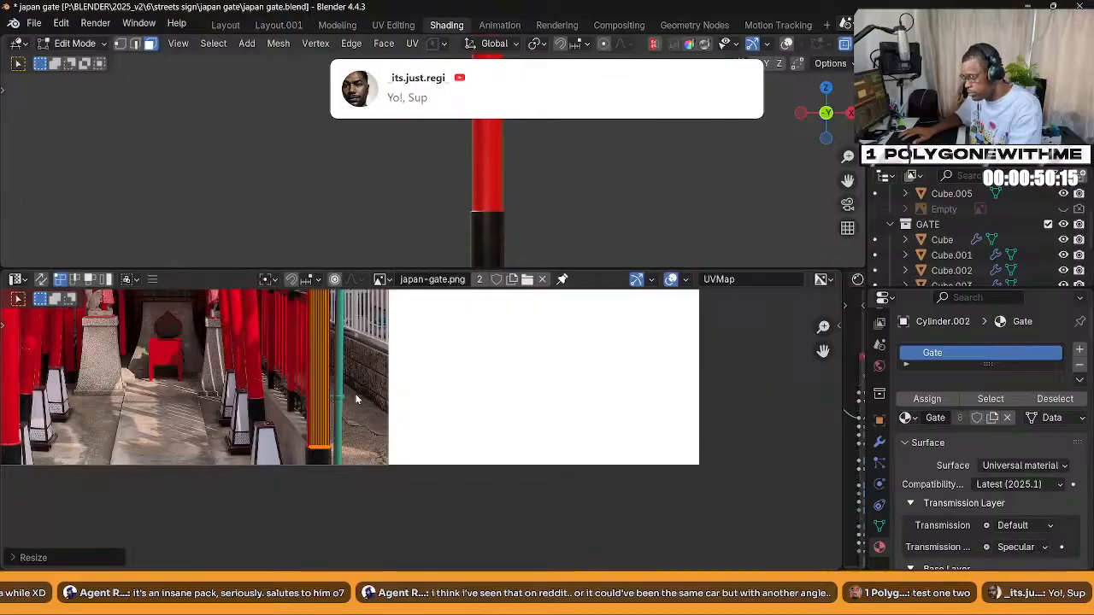
pyautogui.press('g')
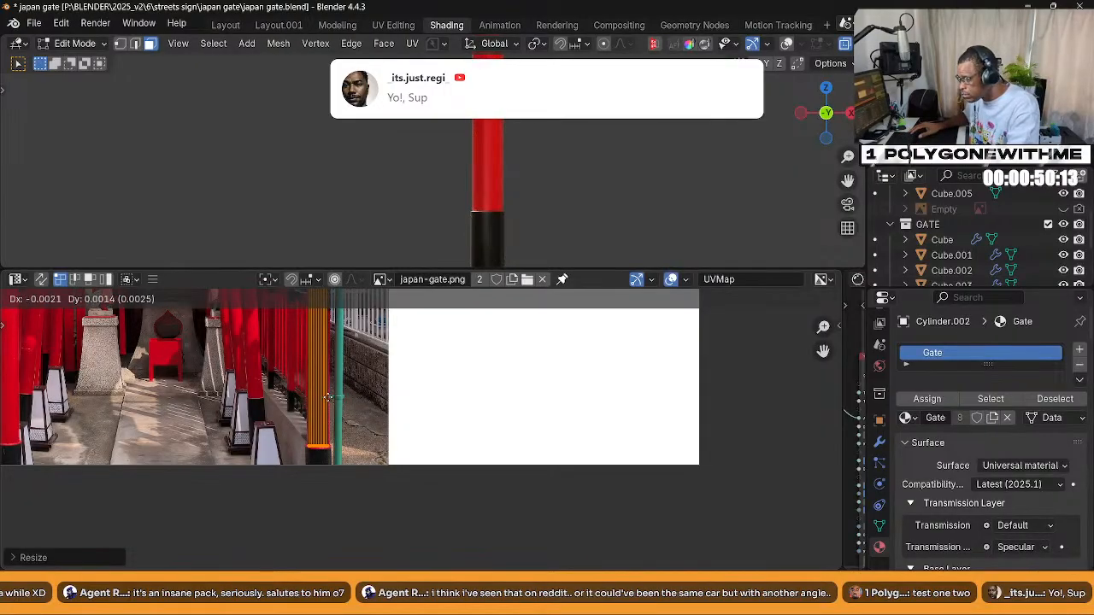
pyautogui.click(327, 397)
pyautogui.press('s')
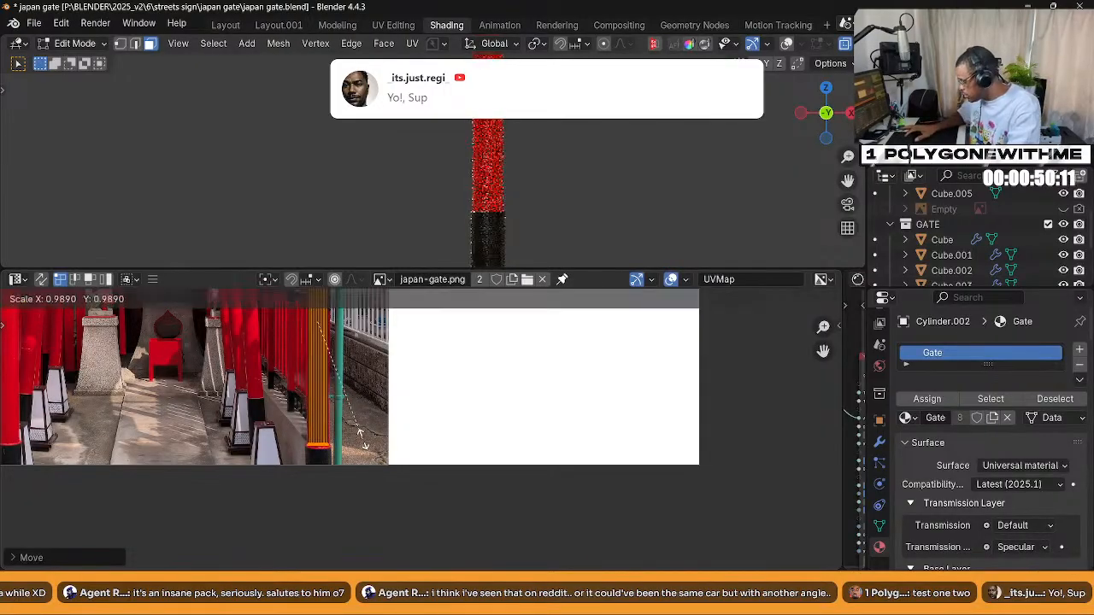
pyautogui.click(565, 450)
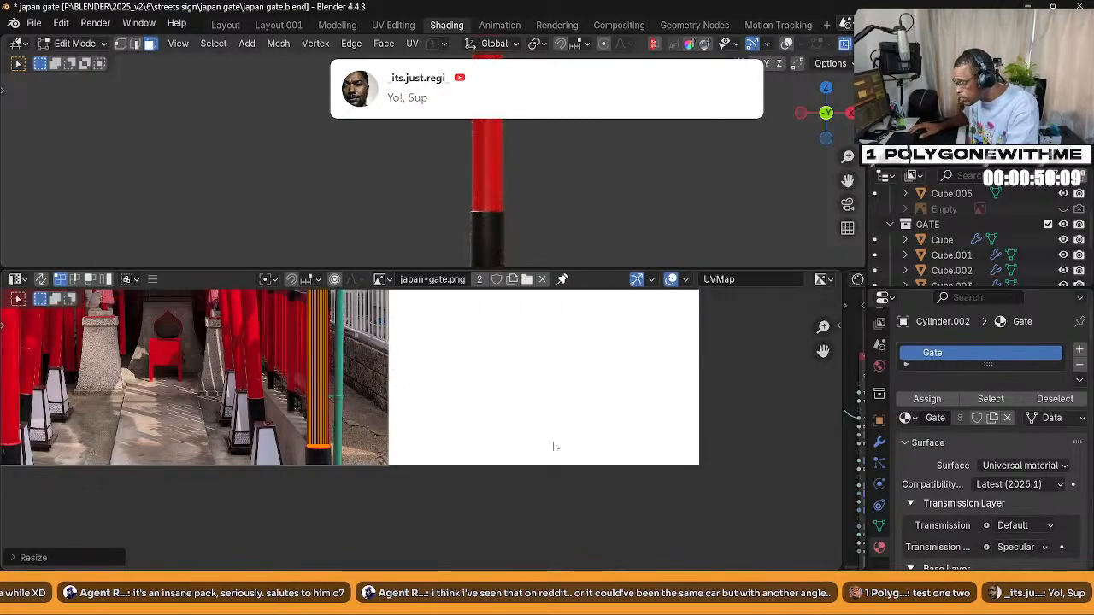
# Examine the reprojected shaft and its joint with the crossbeam, along with the upper end of its UVs
pyautogui.moveTo(487, 205); pyautogui.dragTo(490, 159, button='middle')
pyautogui.scroll(-6, 490, 159)
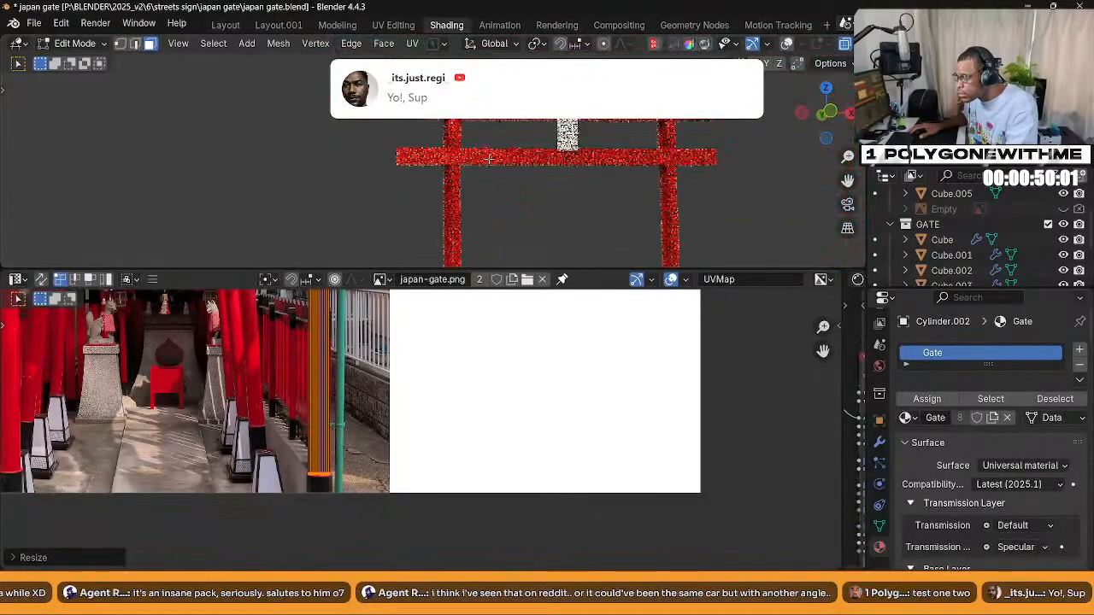
pyautogui.moveTo(349, 342); pyautogui.dragTo(321, 557, button='middle')
pyautogui.scroll(-5, 470, 245)
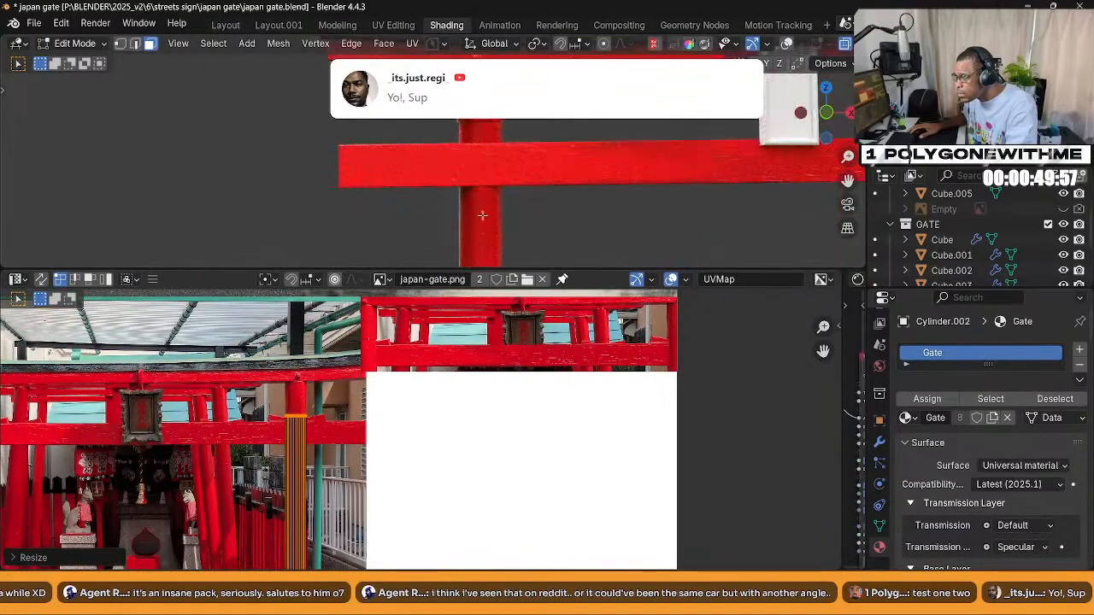
pyautogui.moveTo(447, 224); pyautogui.dragTo(459, 228, button='middle')
pyautogui.scroll(5, 428, 182)
pyautogui.moveTo(428, 179); pyautogui.dragTo(400, 156, button='middle')
pyautogui.scroll(-6, 421, 198)
# Return to Object Mode and inspect the pillars and crossbeam end from another angle
pyautogui.press('Tab')
pyautogui.scroll(8, 441, 196)
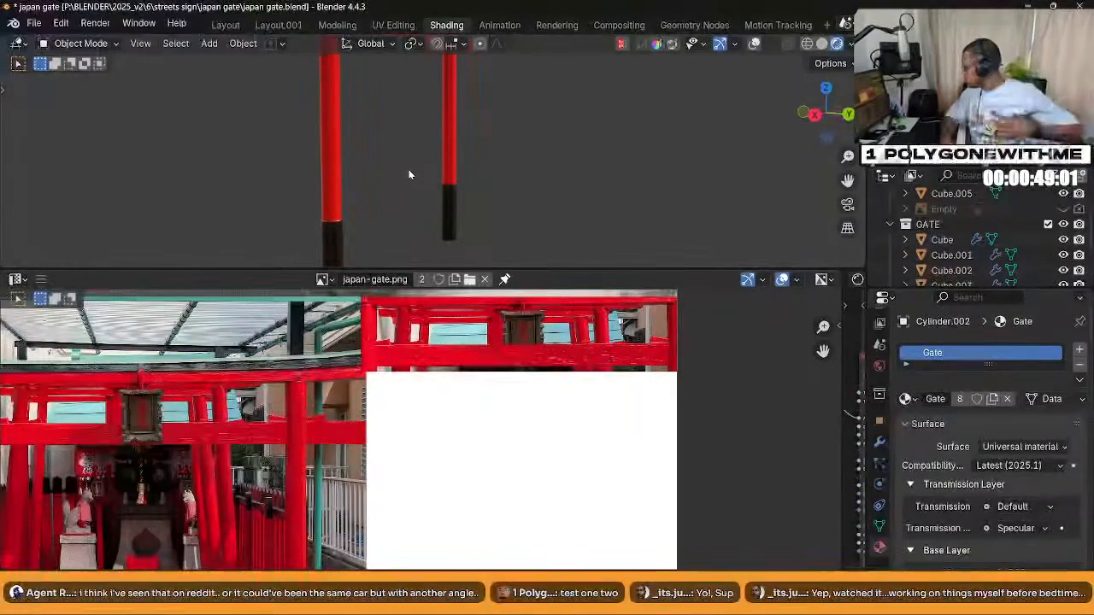
pyautogui.moveTo(419, 216); pyautogui.dragTo(566, 193, button='middle')
pyautogui.scroll(4, 410, 166)
pyautogui.scroll(4, 565, 193)
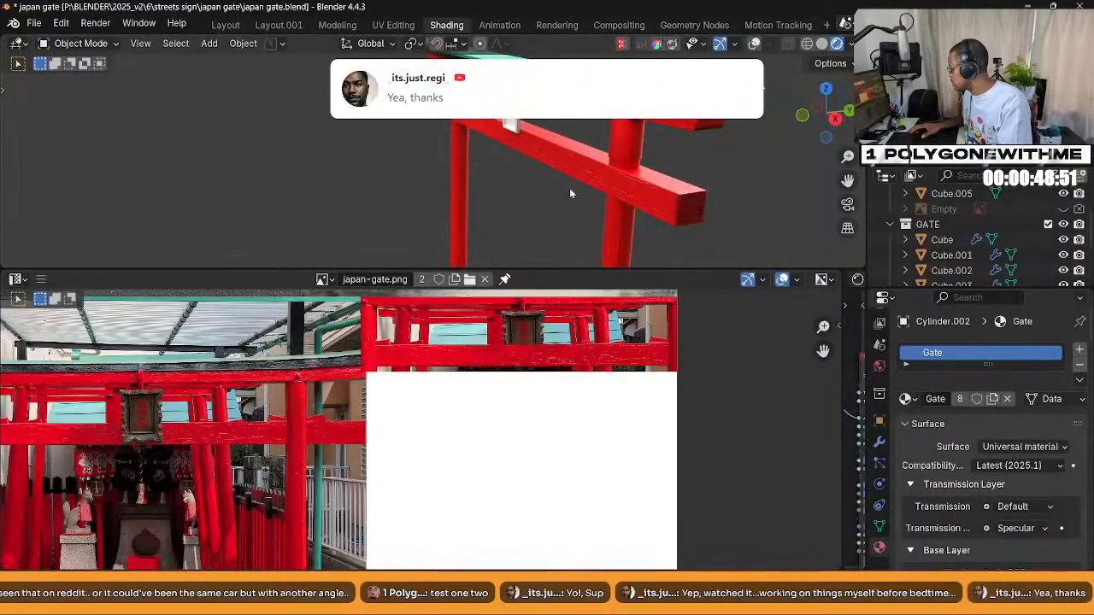
pyautogui.moveTo(544, 185); pyautogui.dragTo(429, 164, button='middle')
pyautogui.scroll(3, 360, 121)
pyautogui.scroll(-2, 366, 125)
pyautogui.press('Tab')
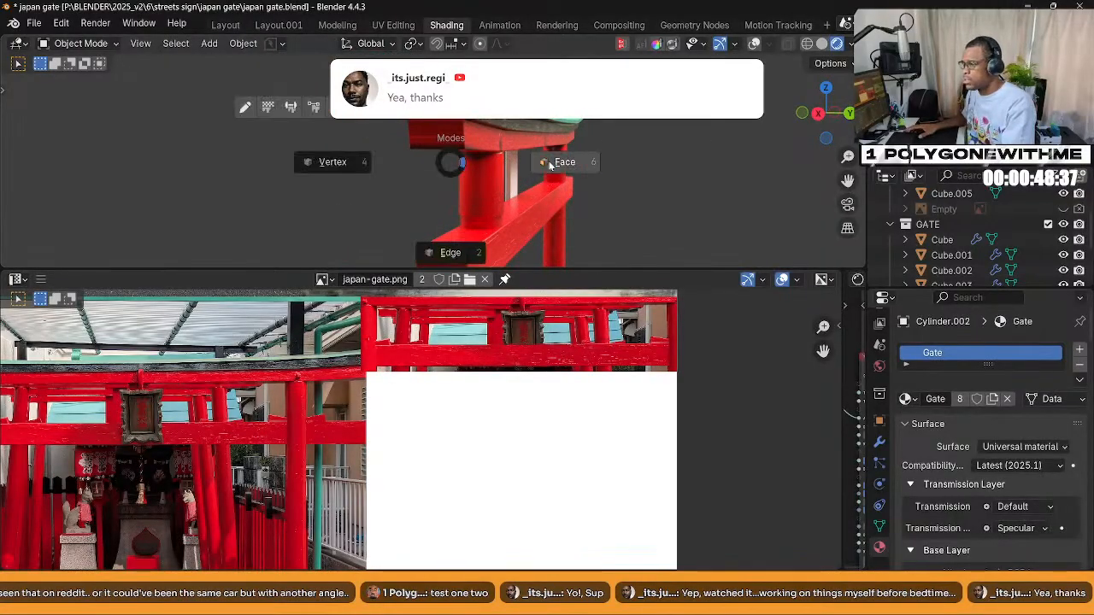
pyautogui.press('Tab')
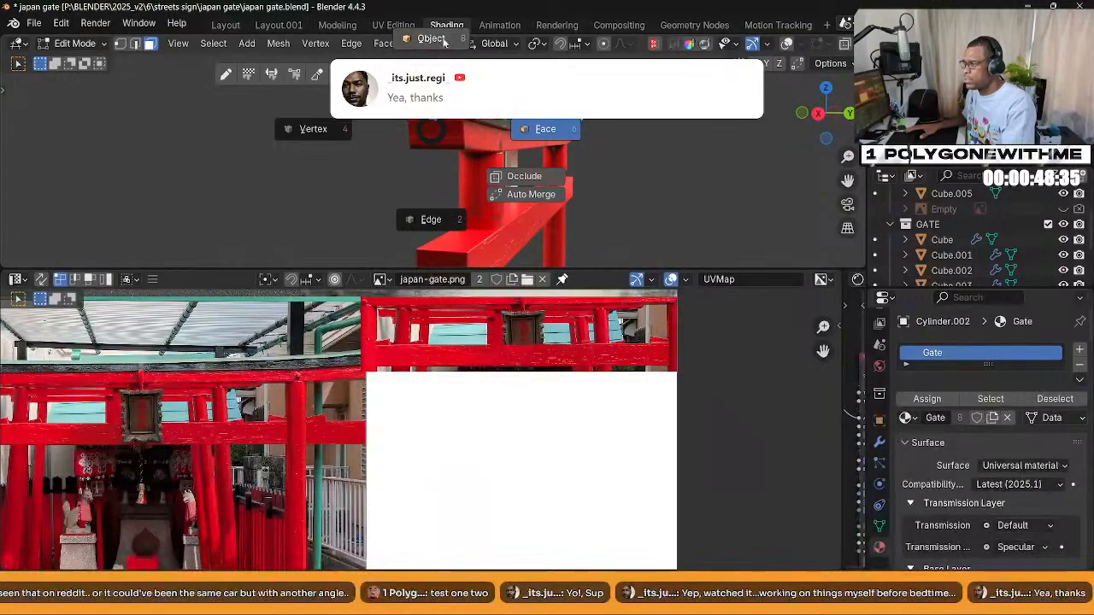
# Project the end face of the upper red crossbeam (Cube.001) from the left orthographic view to create its UVs
pyautogui.click(437, 129)
pyautogui.press('Tab')
pyautogui.press('ctrl+KP_3')
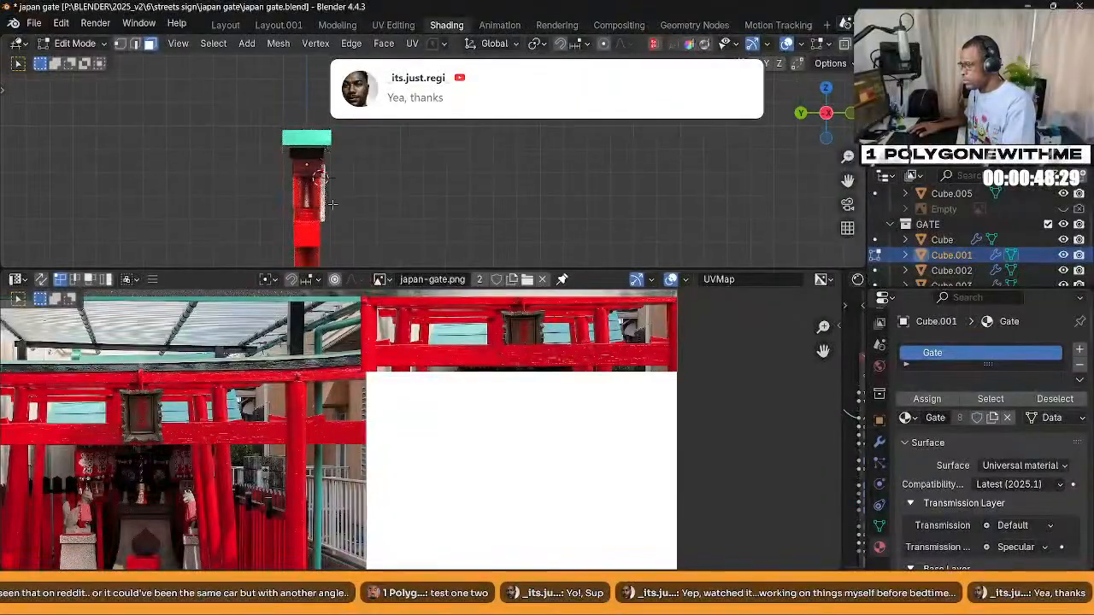
pyautogui.scroll(2, 300, 190)
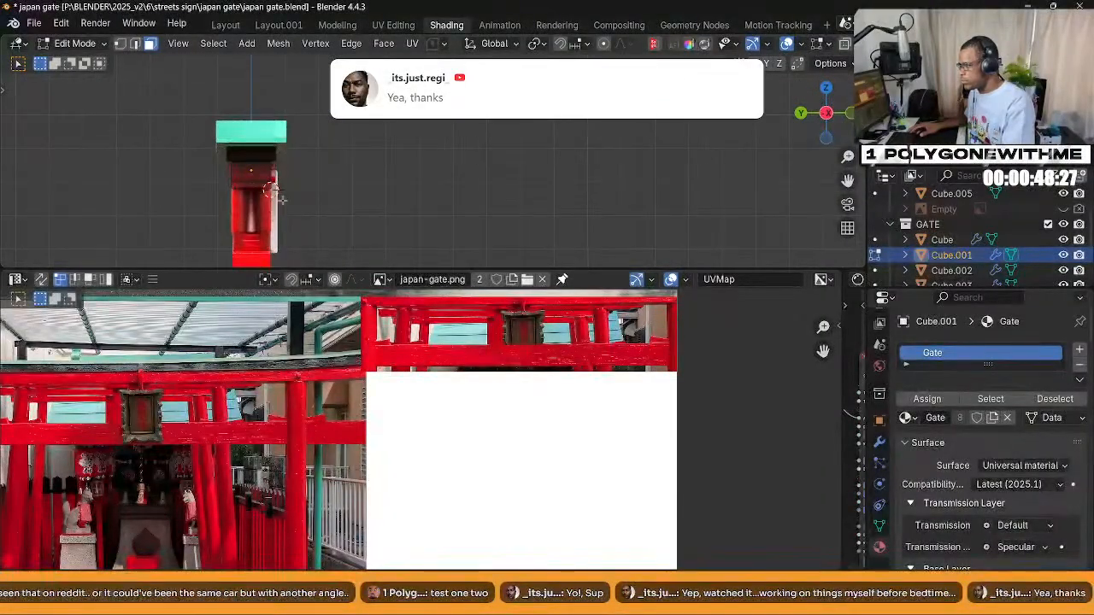
pyautogui.keyDown('shift'); pyautogui.moveTo(310, 186); pyautogui.dragTo(417, 187, button='middle'); pyautogui.keyUp('shift')
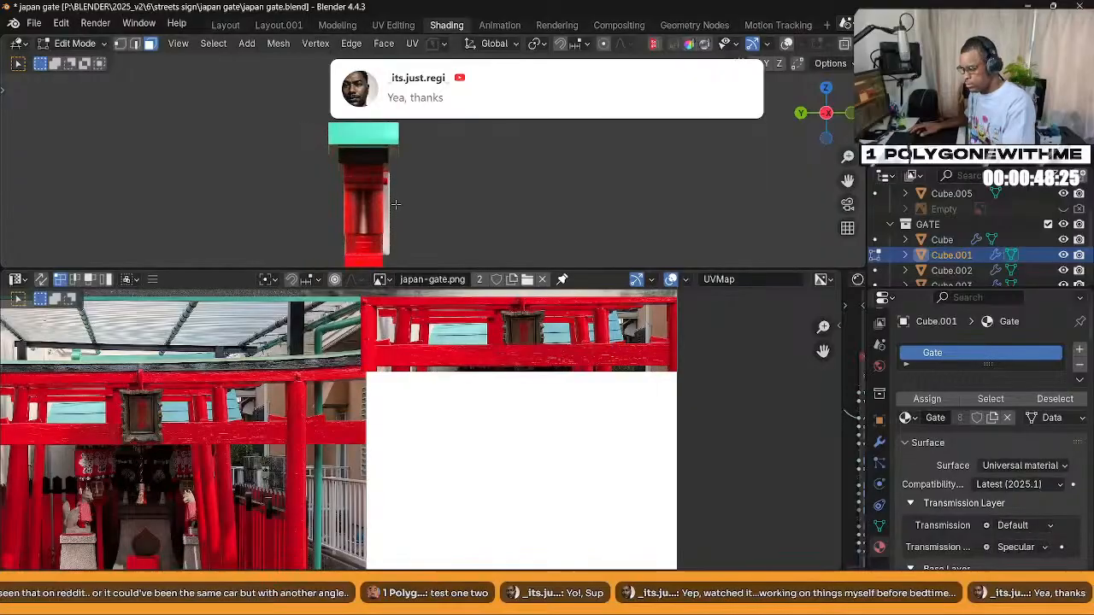
pyautogui.scroll(1, 418, 188)
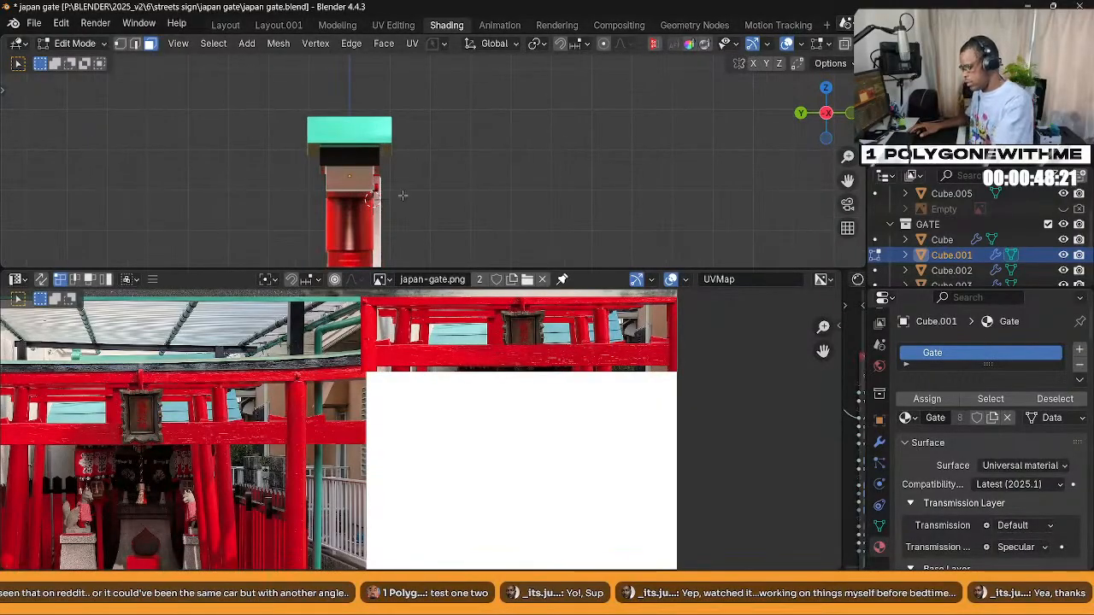
pyautogui.press('u')
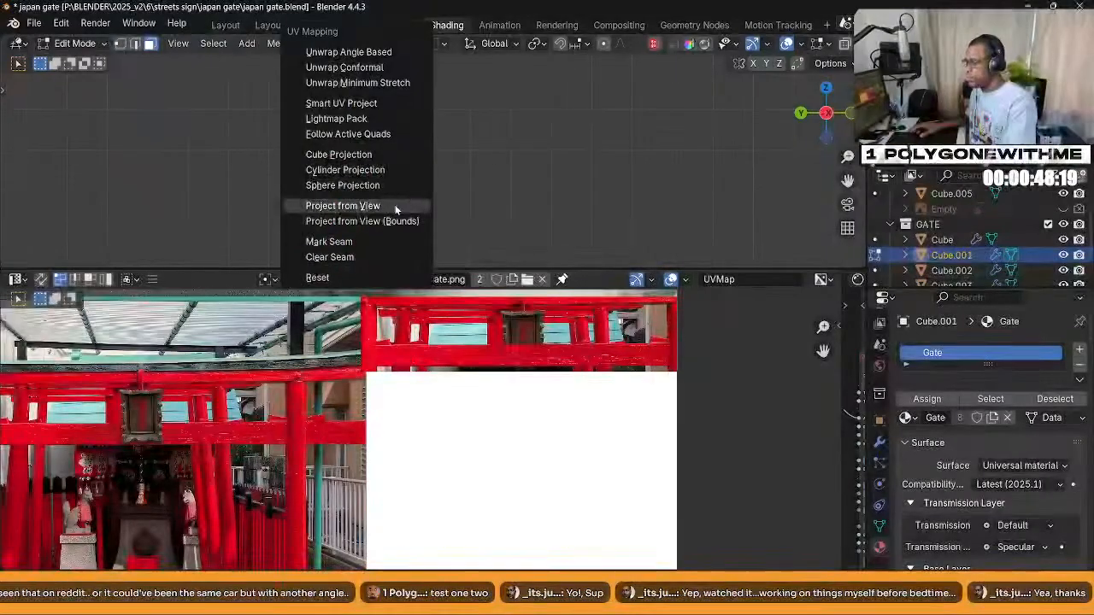
pyautogui.click(402, 204)
# Move the end face's UVs onto the photographed red crossbeam beside the pillar and scale them down to fit inside it
pyautogui.scroll(-3, 287, 418)
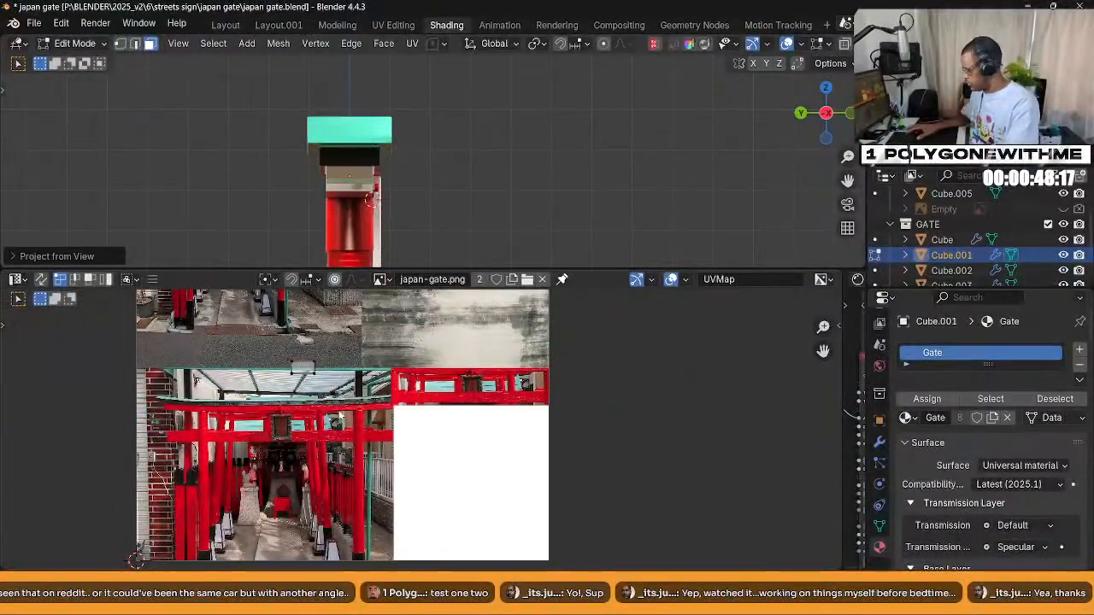
pyautogui.press('g')
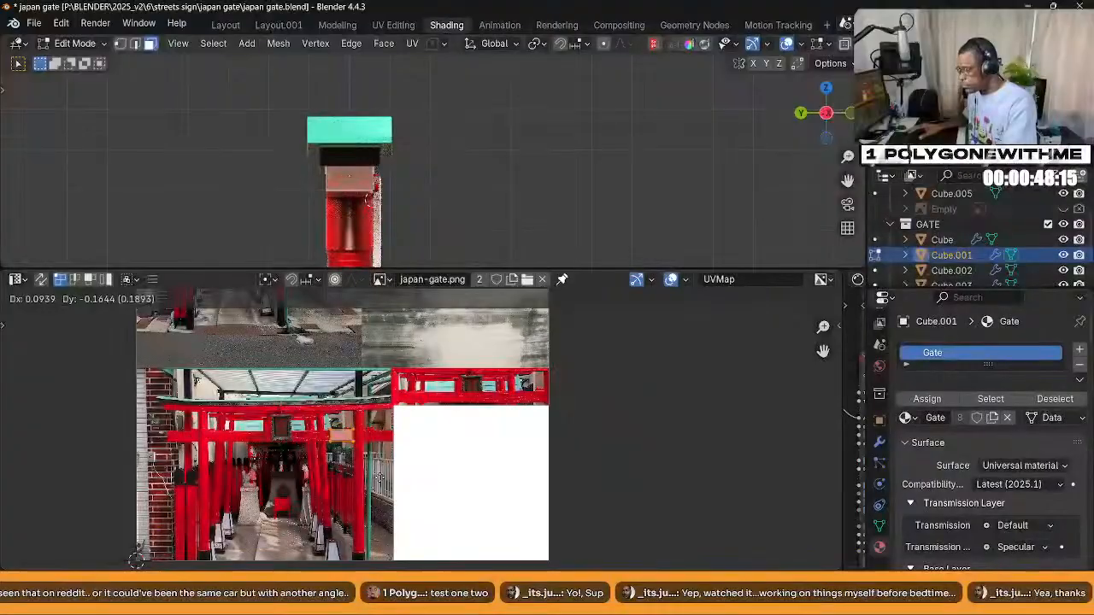
pyautogui.click(359, 475)
pyautogui.scroll(4, 321, 475)
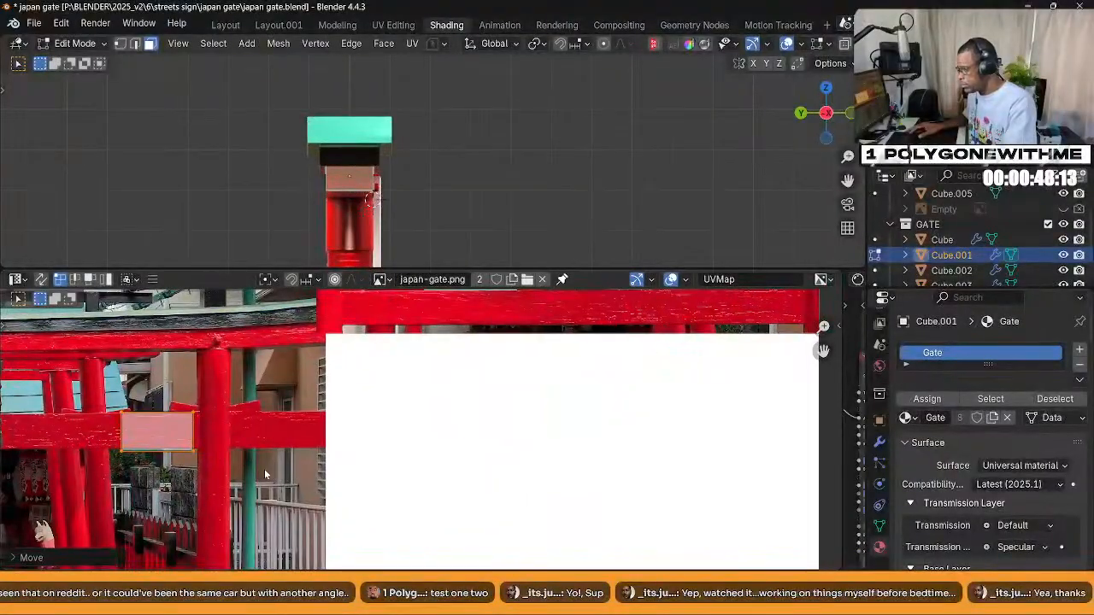
pyautogui.press('s')
pyautogui.click(226, 481)
pyautogui.press('g')
pyautogui.click(224, 478)
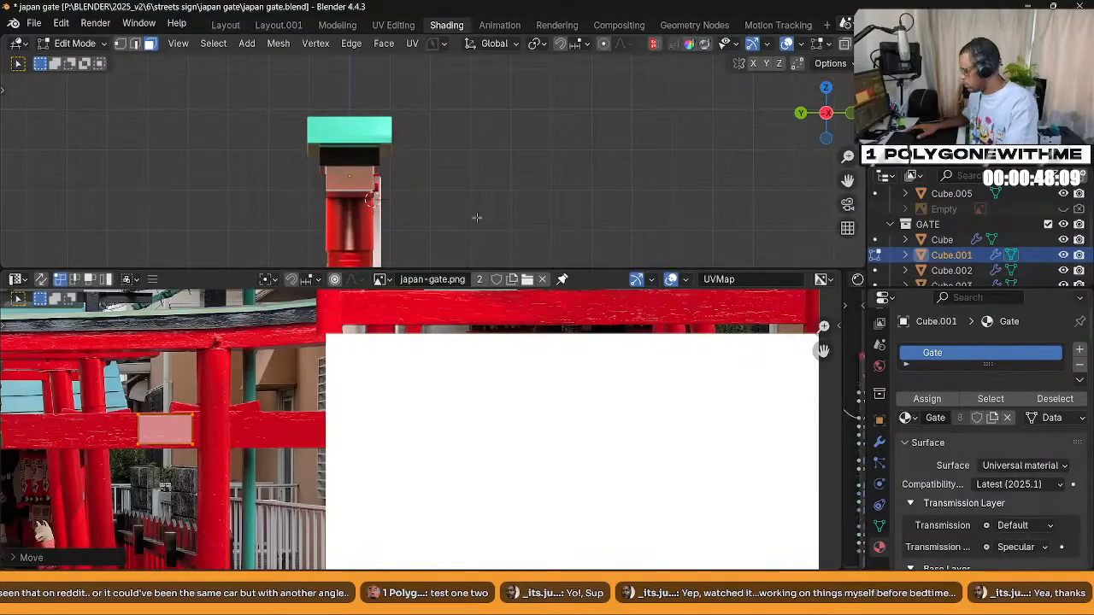
# Leave the crossbeam and open the pillar Cylinder.002 in Edit Mode, framing its upper section between the two crossbeams
pyautogui.press('Tab')
pyautogui.moveTo(454, 197); pyautogui.dragTo(360, 210, button='middle')
pyautogui.click(361, 204)
pyautogui.hotkey('ctrl', 'Tab')
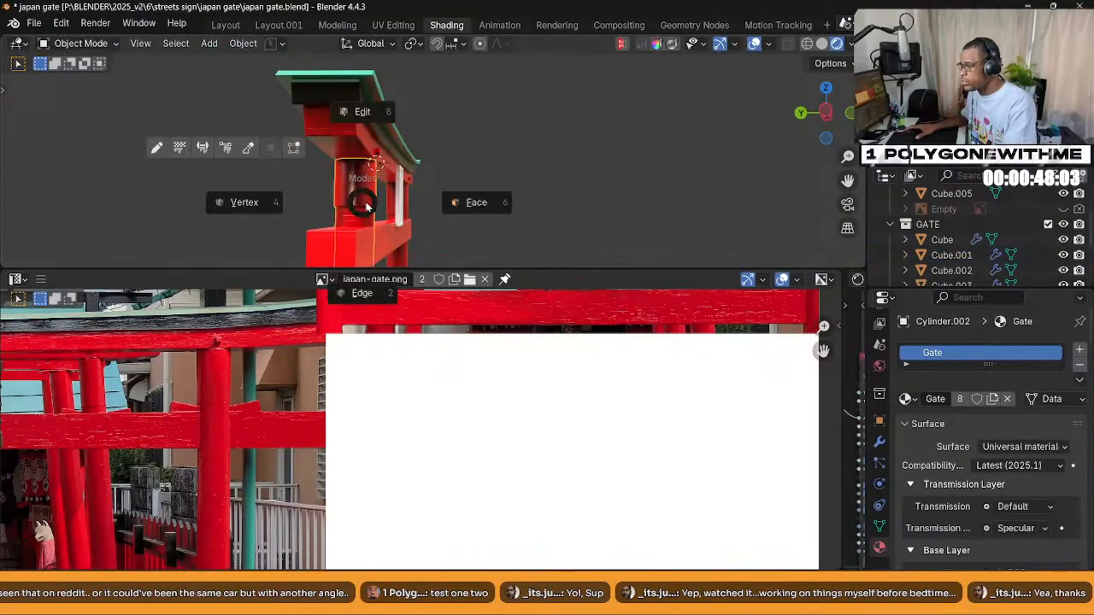
pyautogui.click(363, 112)
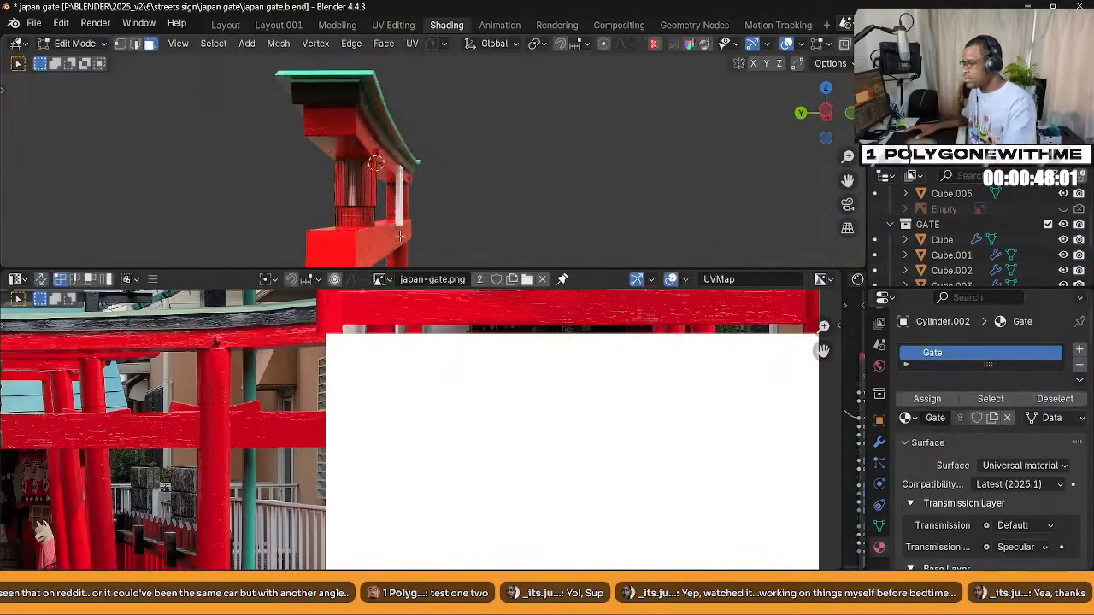
pyautogui.moveTo(377, 221); pyautogui.dragTo(393, 216, button='middle')
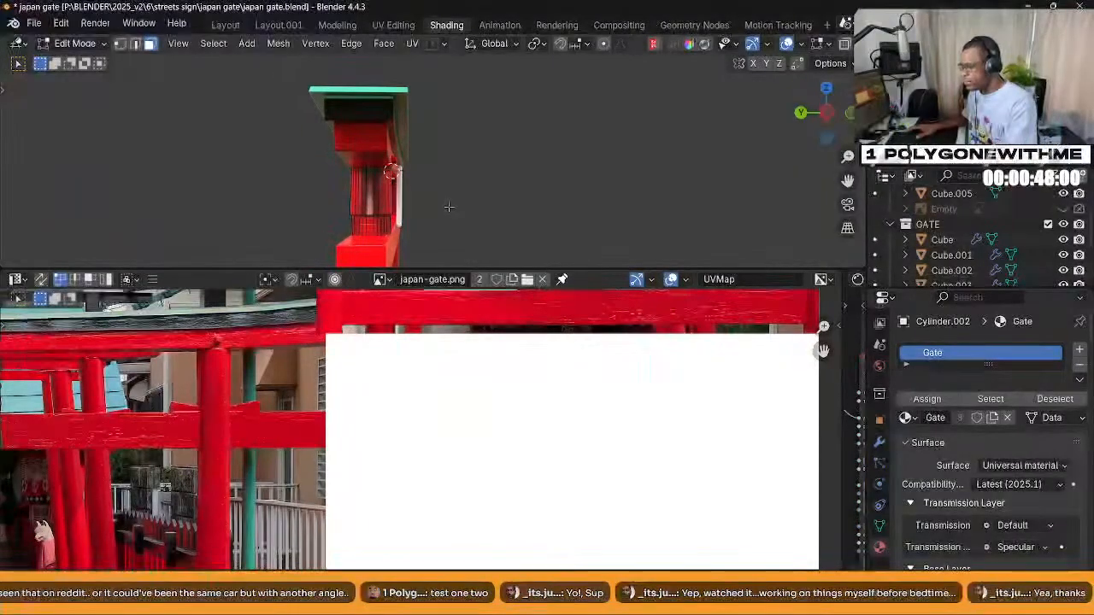
pyautogui.press('KP_3')
pyautogui.moveTo(528, 213); pyautogui.dragTo(692, 199, button='middle')
pyautogui.moveTo(556, 153); pyautogui.dragTo(435, 185, button='middle')
pyautogui.scroll(2, 447, 181)
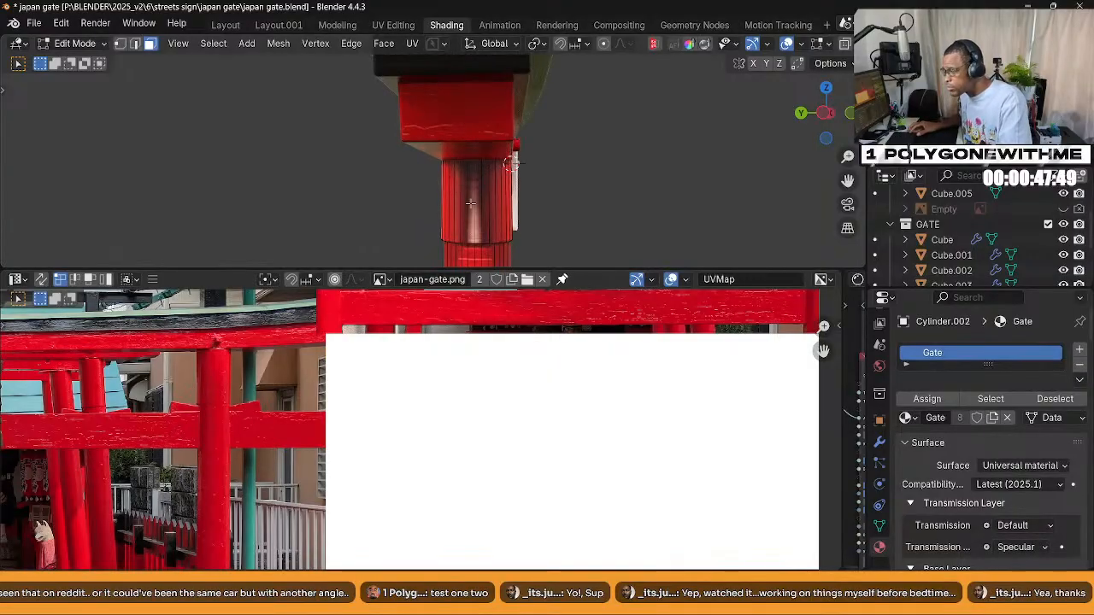
# Select the adjoining vertical faces on the outer side of the pillar's upper section and frame them in side view
pyautogui.keyDown('alt'); pyautogui.click(462, 205); pyautogui.keyUp('alt')
pyautogui.keyDown('shift'); pyautogui.click(458, 206); pyautogui.keyUp('shift')
pyautogui.keyDown('shift'); pyautogui.click(471, 210); pyautogui.keyUp('shift')
pyautogui.keyDown('shift'); pyautogui.click(479, 213); pyautogui.keyUp('shift')
pyautogui.keyDown('shift'); pyautogui.click(487, 219); pyautogui.keyUp('shift')
pyautogui.keyDown('shift'); pyautogui.click(490, 220); pyautogui.keyUp('shift')
pyautogui.moveTo(491, 223); pyautogui.dragTo(467, 185, button='middle')
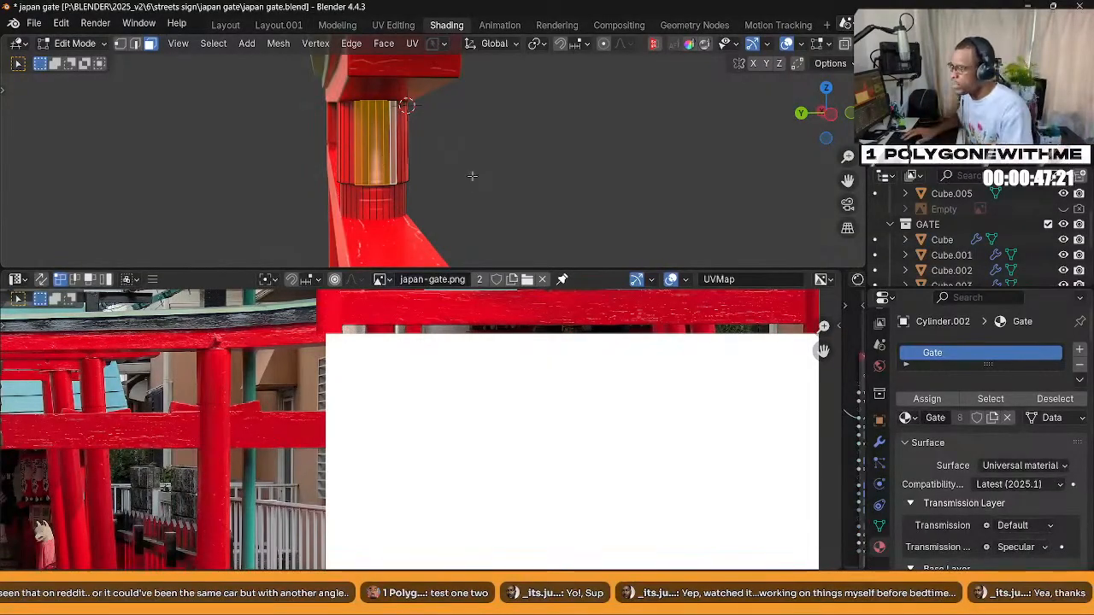
pyautogui.moveTo(463, 180)
pyautogui.mouseDown(button='middle')
pyautogui.moveTo(418, 186)
pyautogui.moveTo(442, 154)
pyautogui.moveTo(438, 184)
pyautogui.moveTo(462, 193)
pyautogui.mouseUp(button='middle')
pyautogui.press('KP_3')
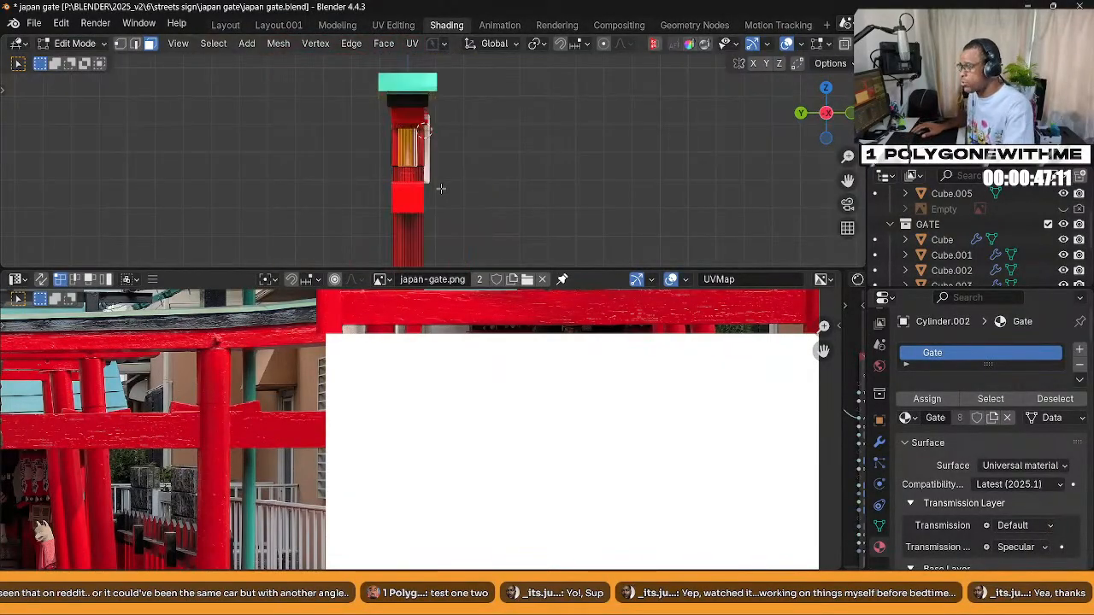
pyautogui.press('KP_Decimal')
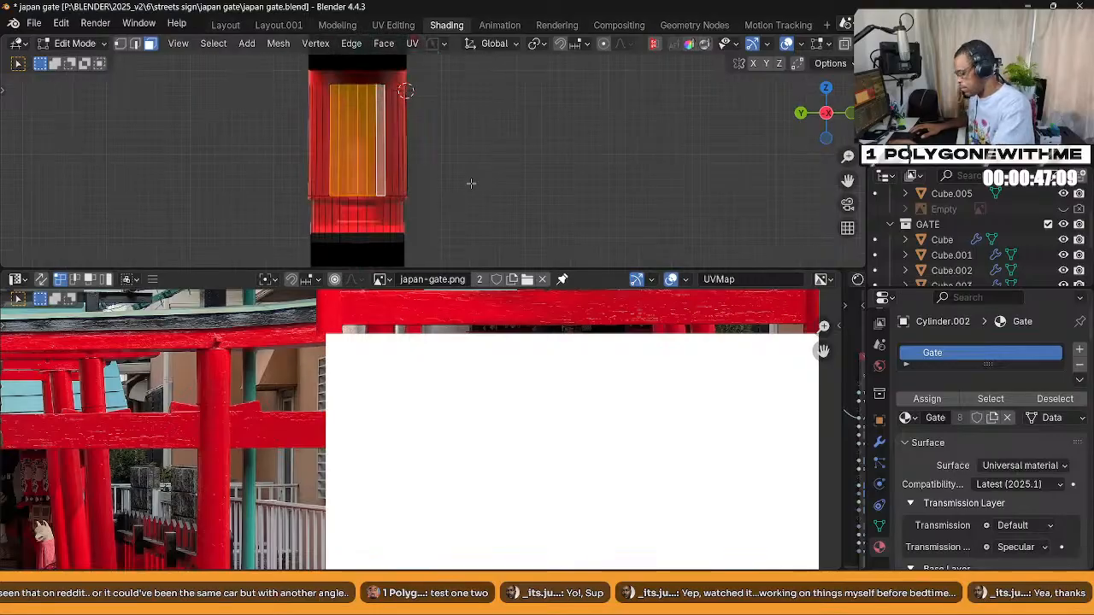
pyautogui.press('u')
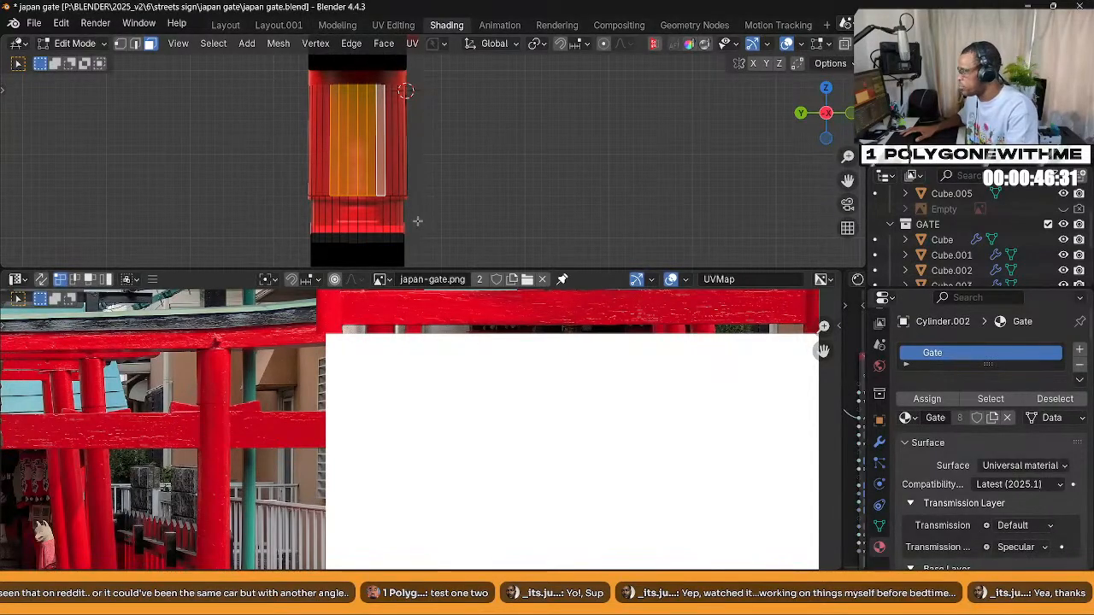
pyautogui.scroll(-3, 510, 422)
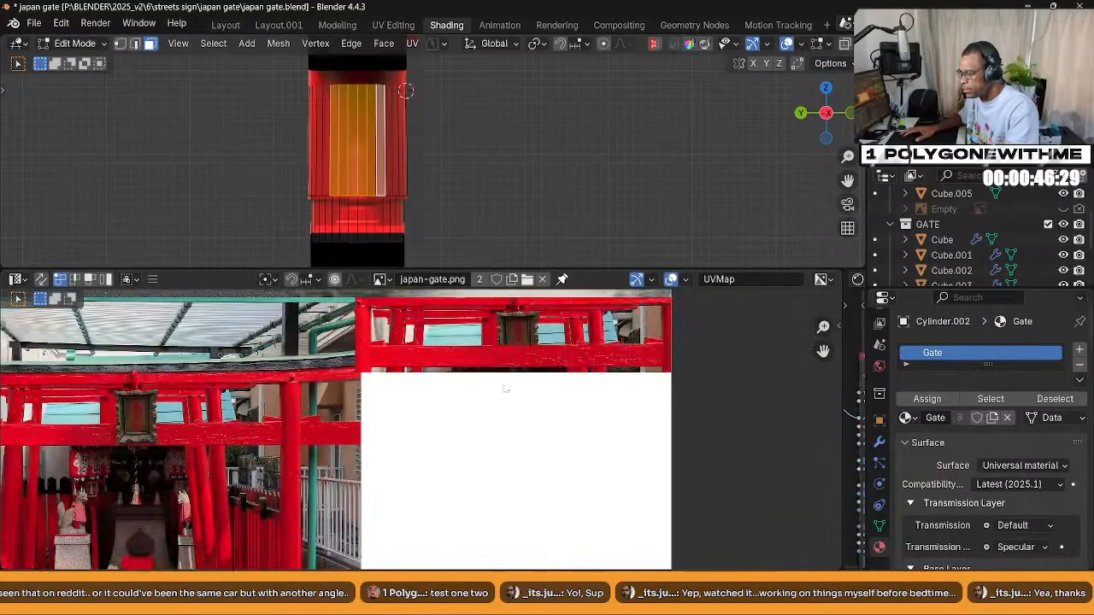
pyautogui.scroll(4, 432, 405)
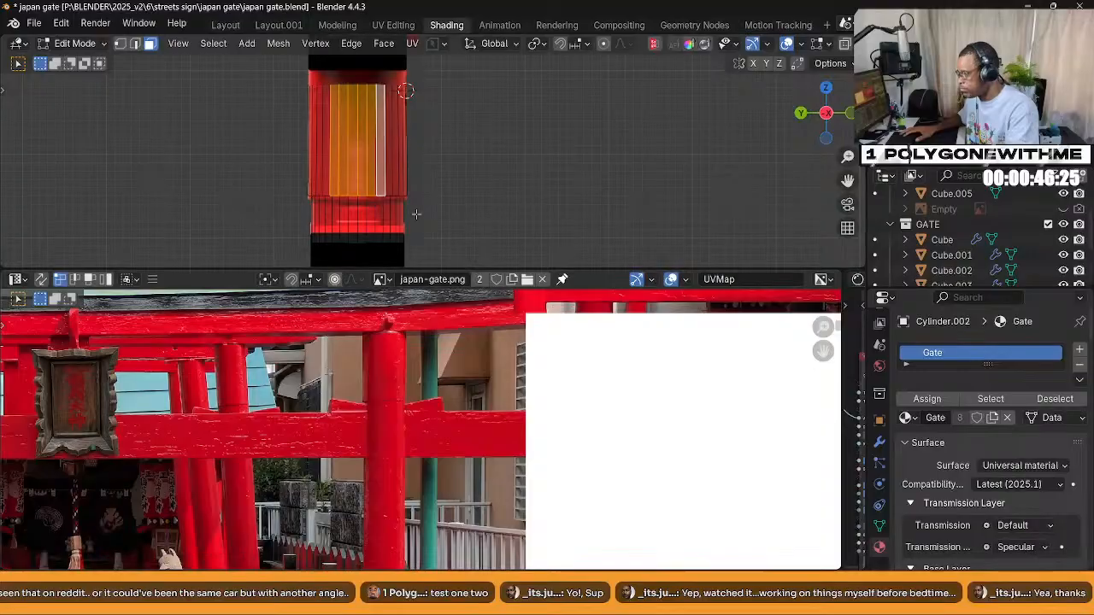
pyautogui.scroll(-2, 454, 384)
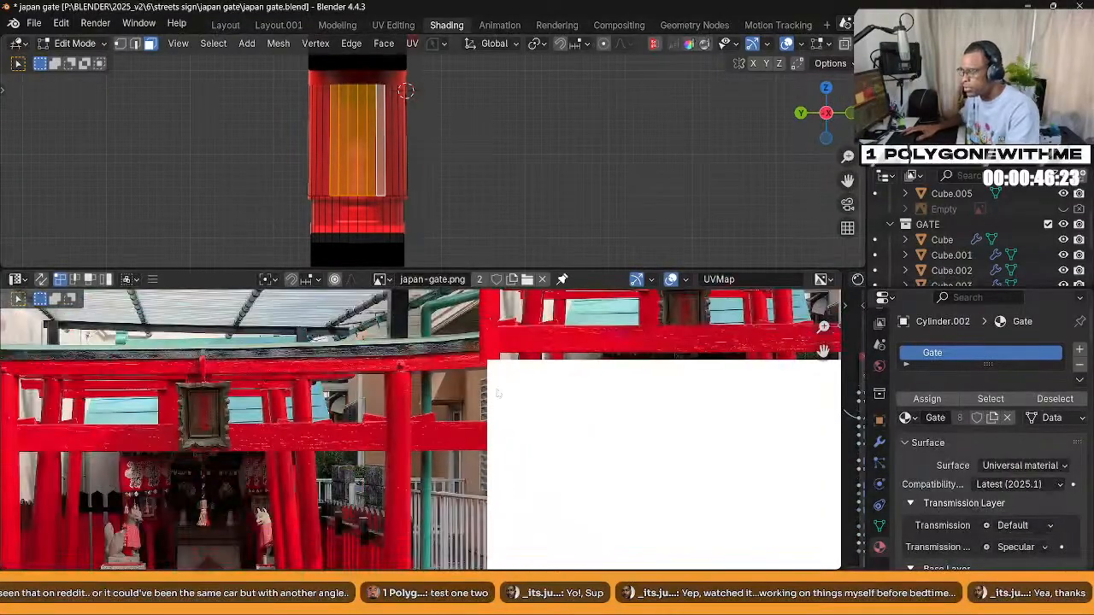
pyautogui.scroll(2, 461, 204)
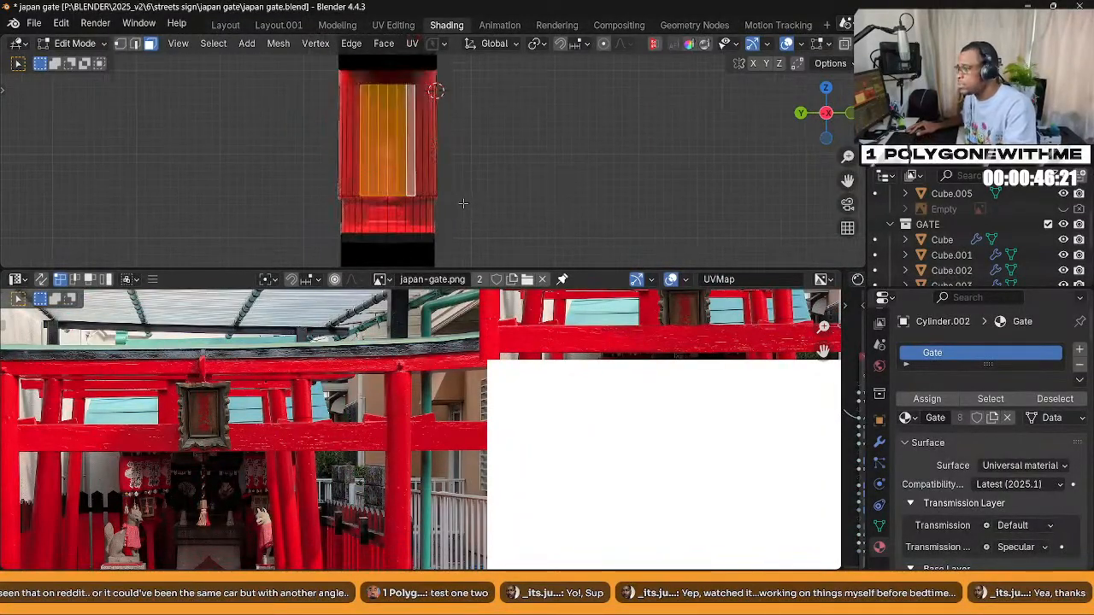
pyautogui.hotkey('alt', 'r')
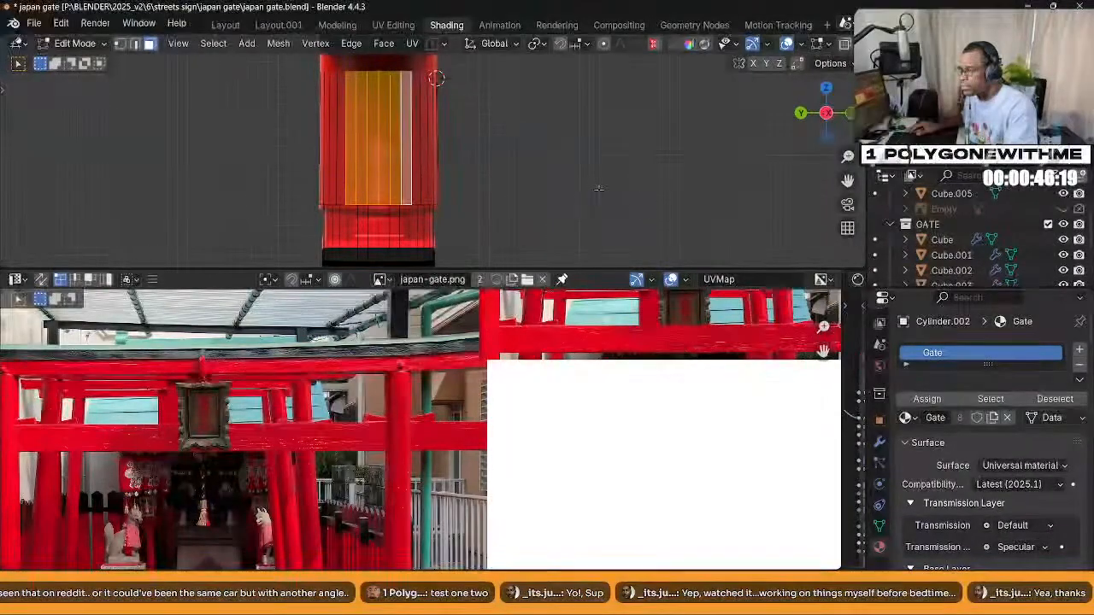
pyautogui.scroll(-1, 464, 202)
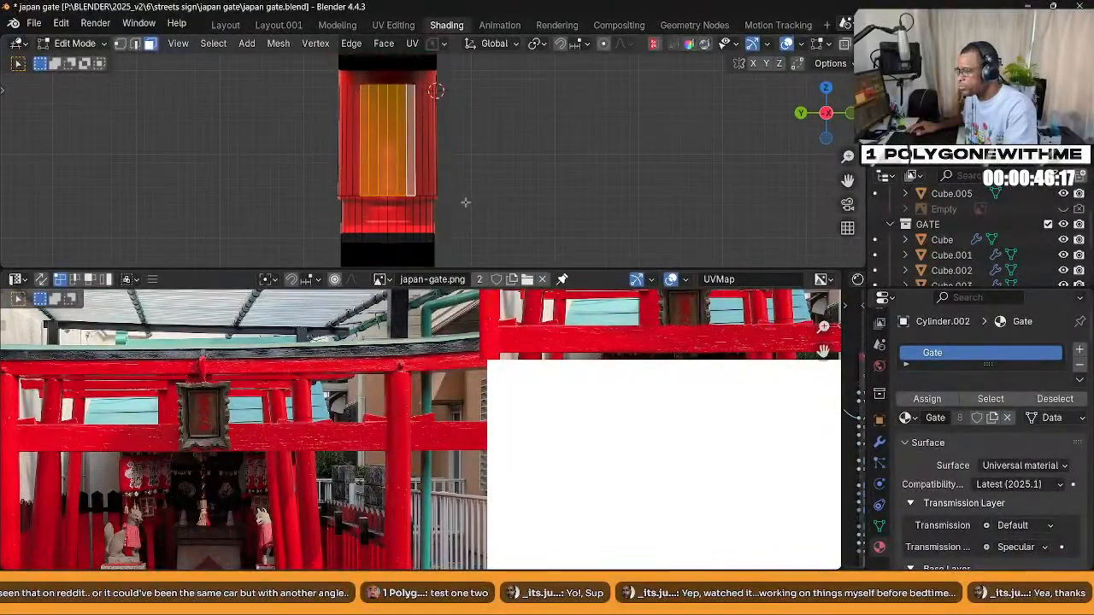
pyautogui.scroll(-1, 469, 358)
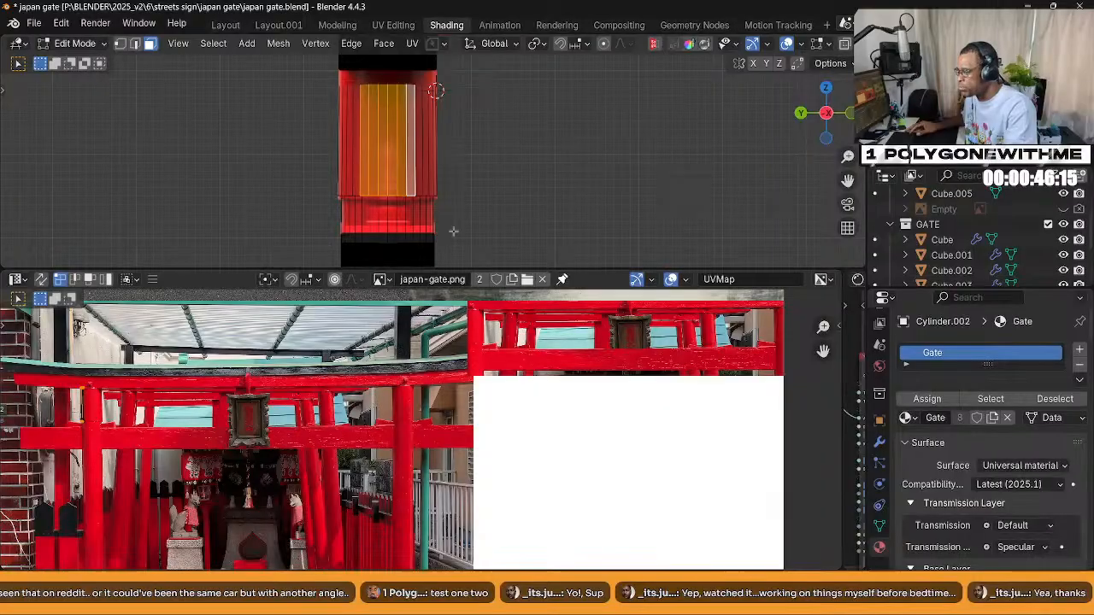
pyautogui.scroll(2, 382, 431)
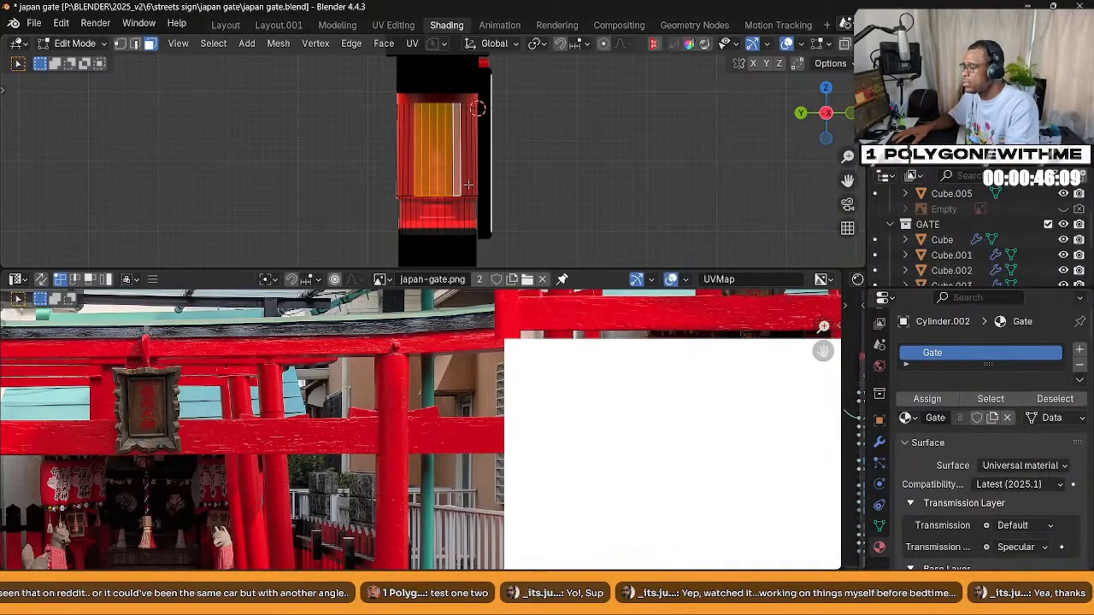
pyautogui.scroll(-2, 356, 447)
# Project the selected pillar faces from view, then shrink and place their UVs on the photographed pillar between the two crossbeams
pyautogui.press('u')
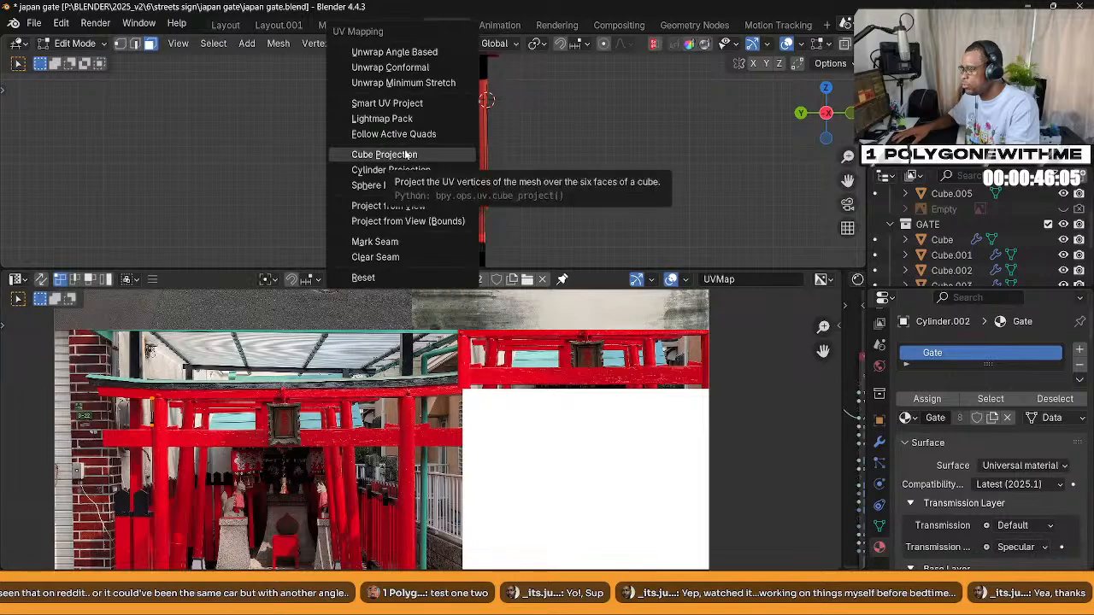
pyautogui.click(402, 208)
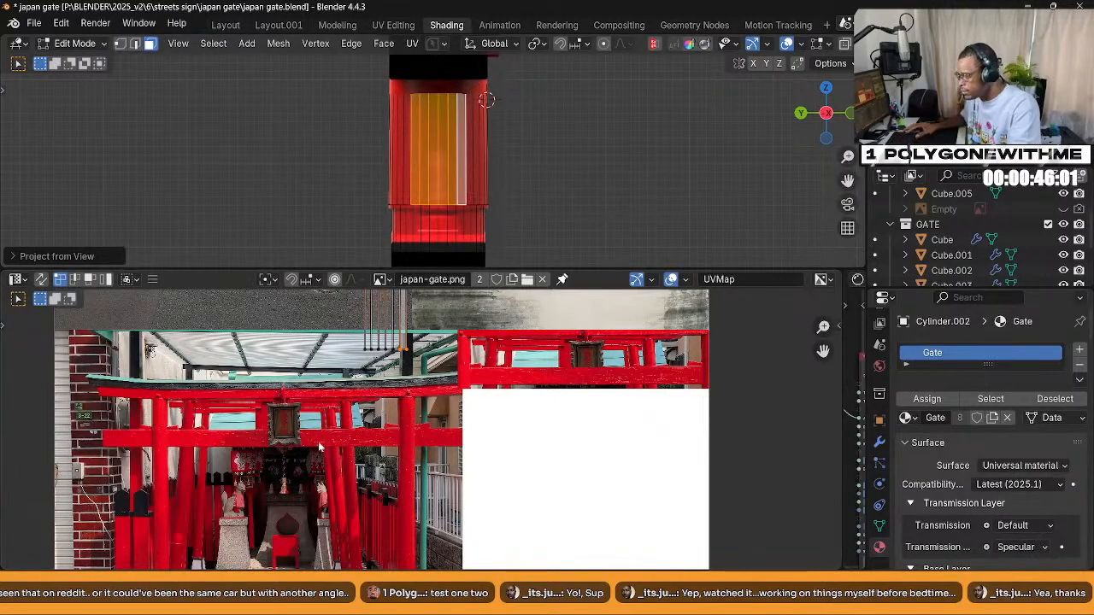
pyautogui.moveTo(408, 425); pyautogui.dragTo(369, 449, button='middle')
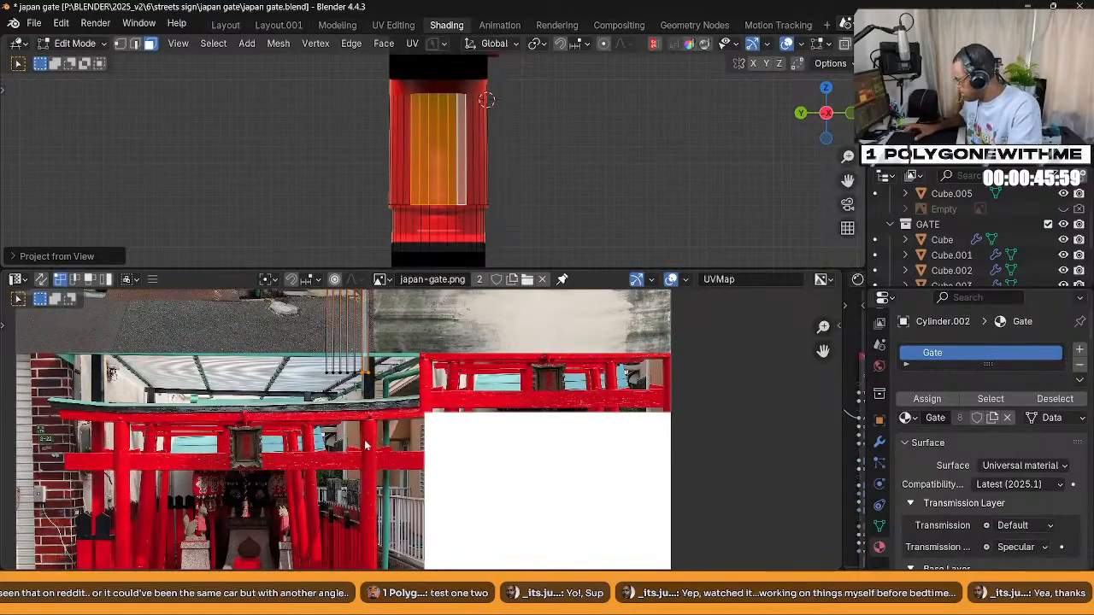
pyautogui.press('s')
pyautogui.click(368, 378)
pyautogui.press('g')
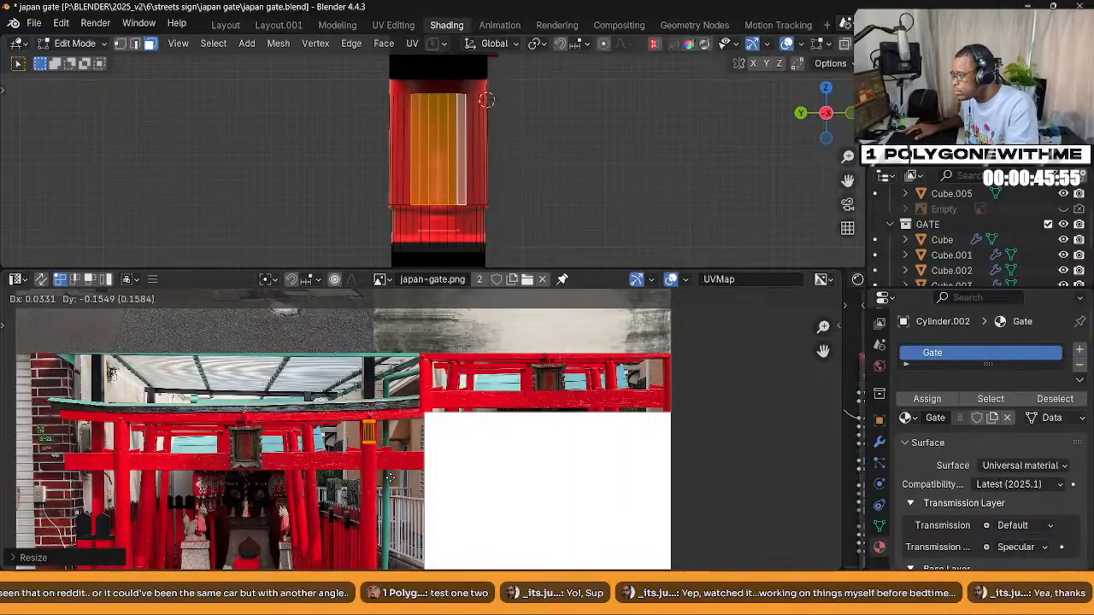
pyautogui.click(389, 477)
# Widen the upper pillar section's UVs along X and shift them toward the left edge of the photographed pillar
pyautogui.scroll(4, 410, 145)
pyautogui.moveTo(410, 145); pyautogui.dragTo(472, 226, button='middle')
pyautogui.scroll(-3, 396, 156)
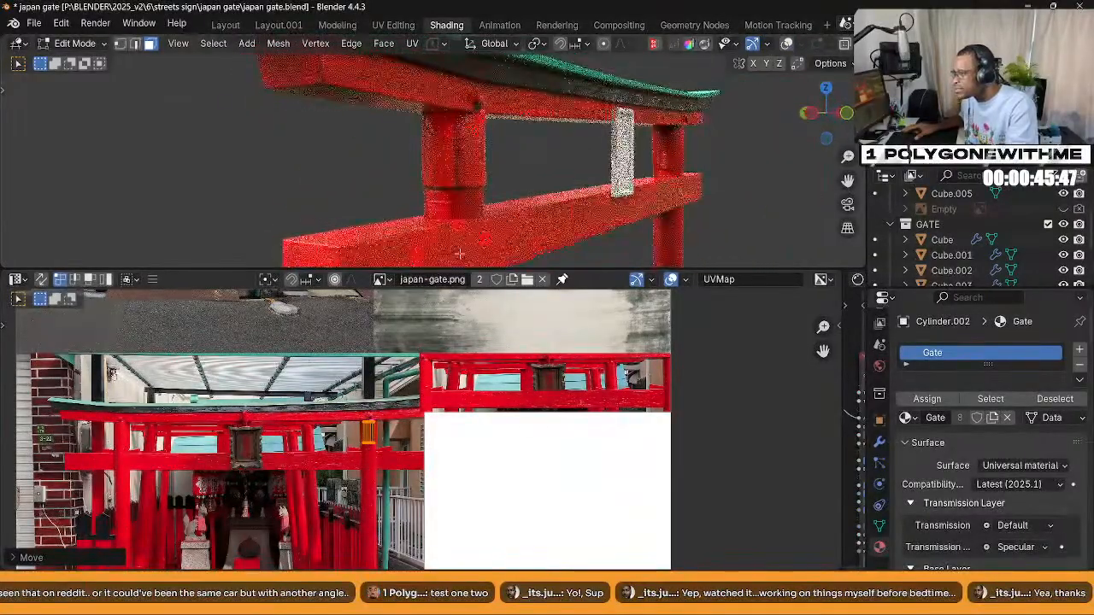
pyautogui.scroll(2, 391, 456)
pyautogui.scroll(3, 377, 455)
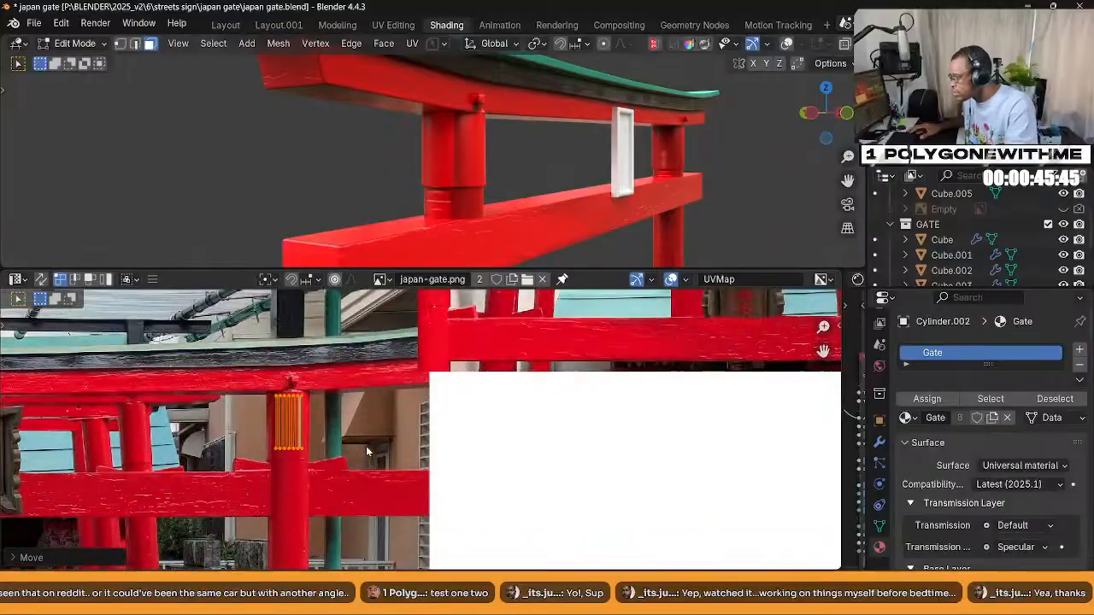
pyautogui.press('s')
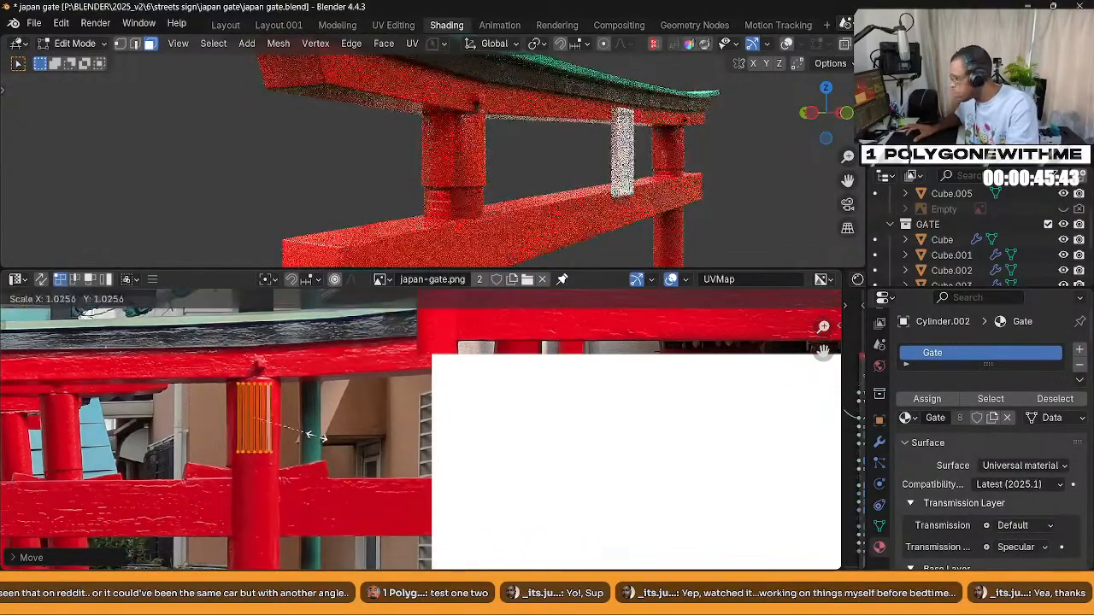
pyautogui.press('x')
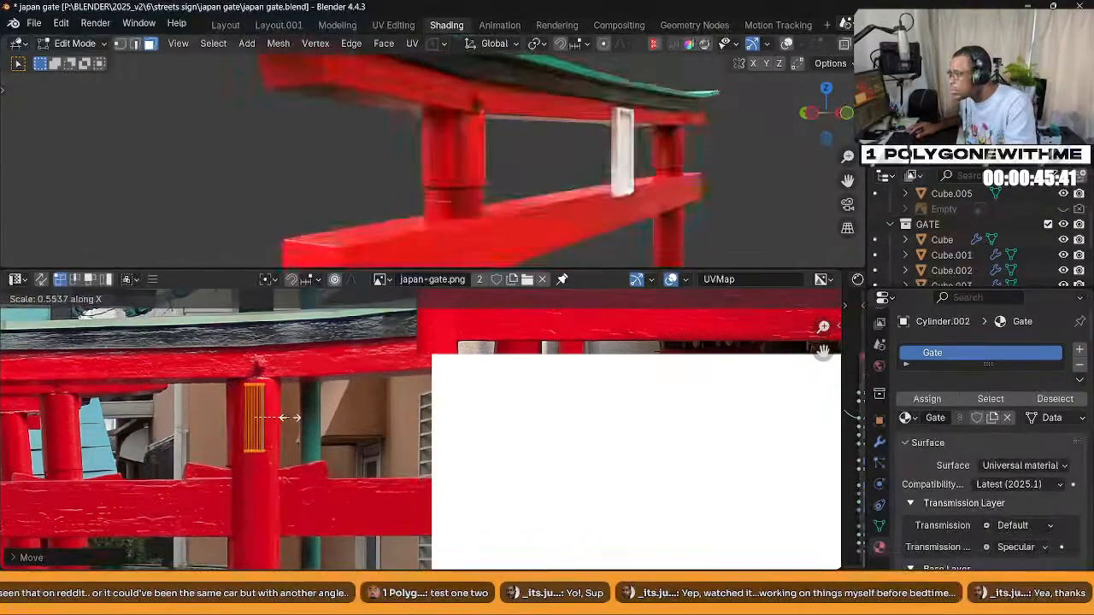
pyautogui.click(329, 446)
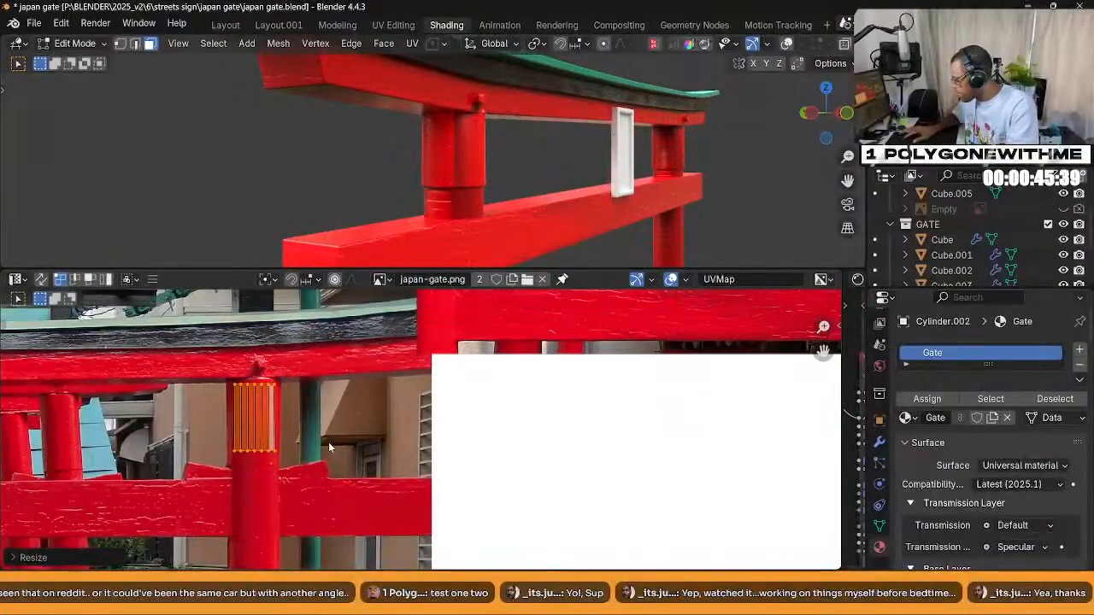
pyautogui.press('g')
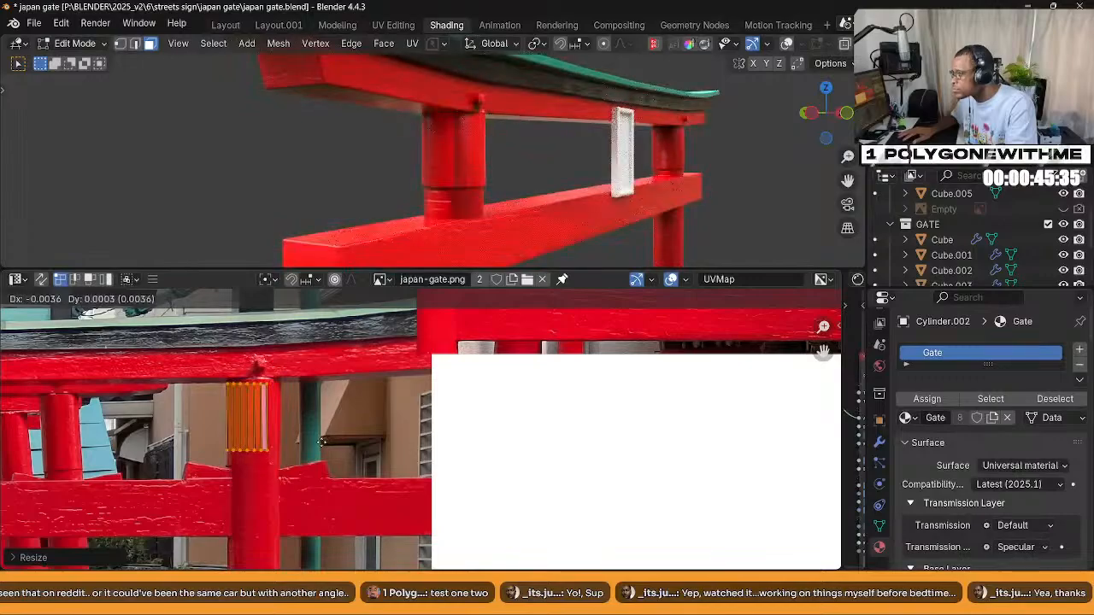
pyautogui.click(320, 442)
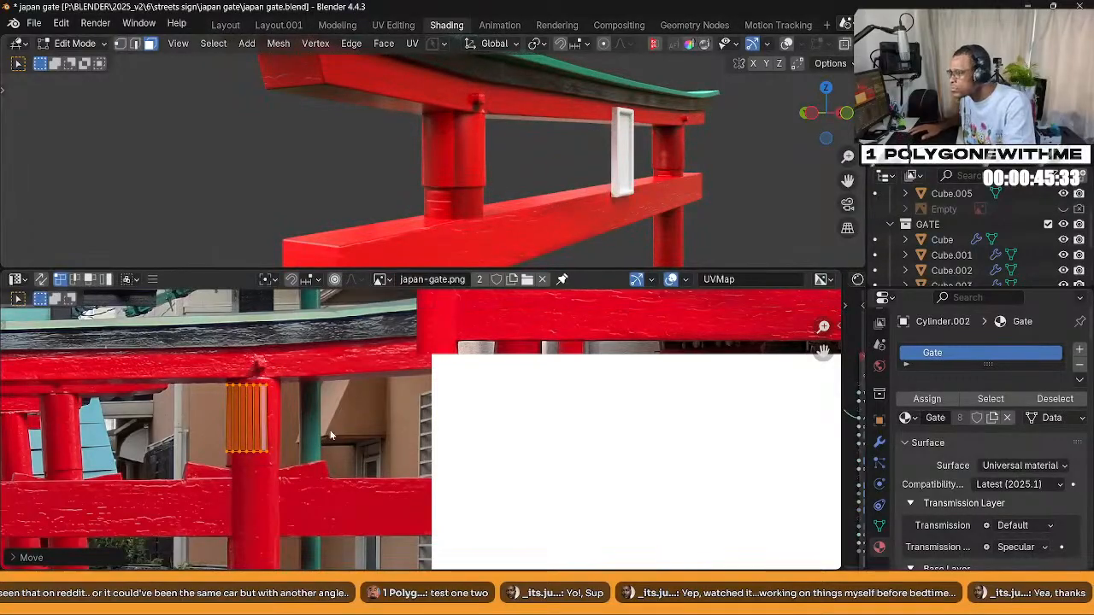
# Shrink the upper pillar section's UVs and move them lower along the photographed pillar's left edge, just above the lower crossbeam
pyautogui.press('s')
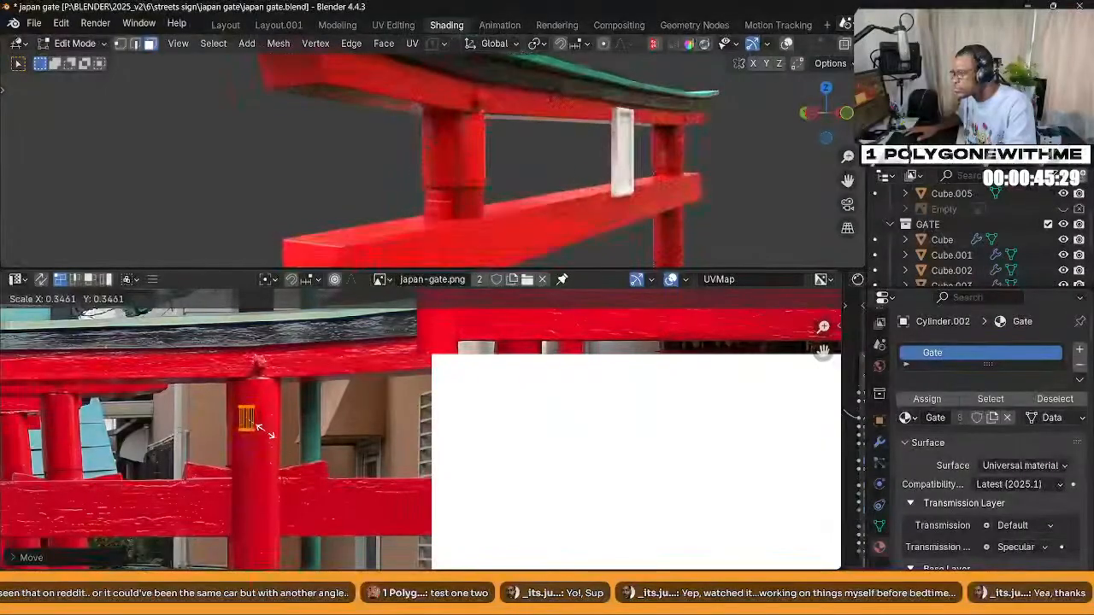
pyautogui.click(267, 437)
pyautogui.press('g')
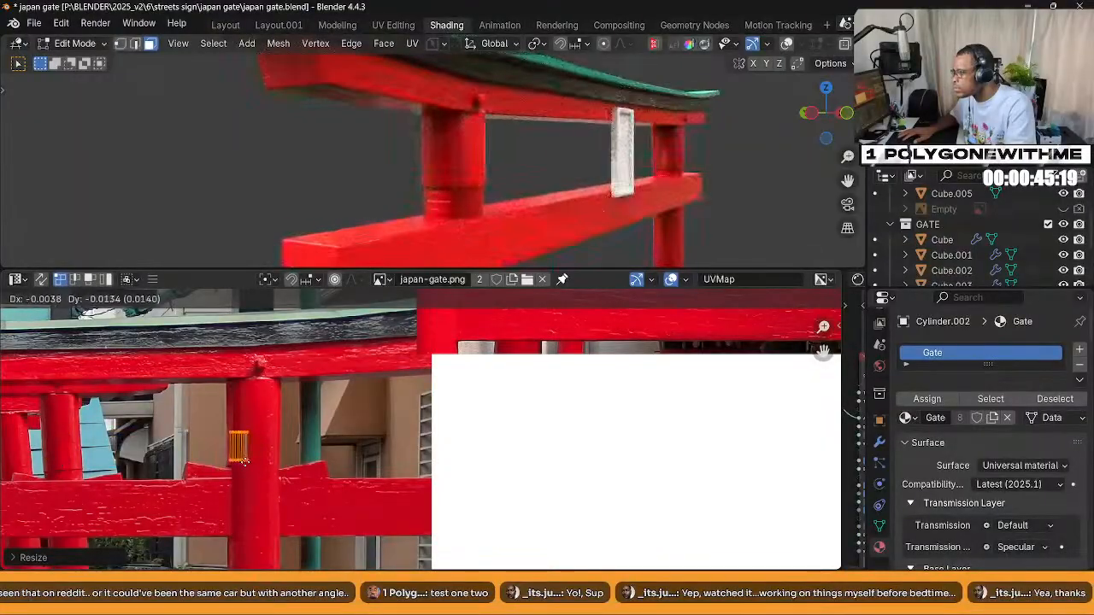
pyautogui.click(245, 464)
# Examine the retextured upper pillar section and its surroundings from the gate's end, close up and at a distance
pyautogui.moveTo(362, 242); pyautogui.dragTo(444, 191, button='middle')
pyautogui.scroll(3, 500, 220)
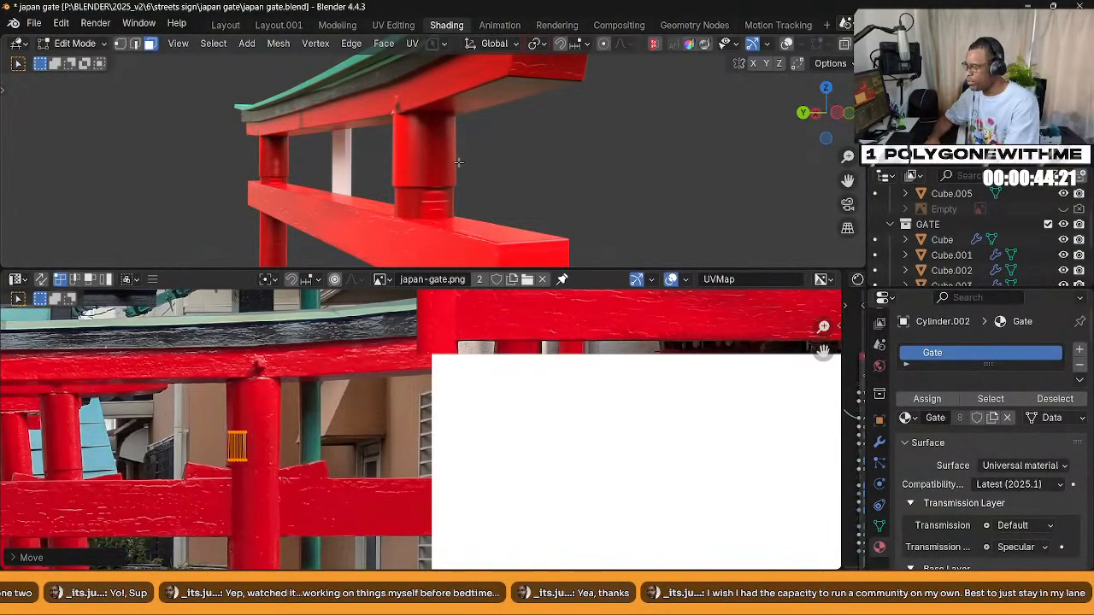
pyautogui.moveTo(543, 165); pyautogui.dragTo(525, 212, button='middle')
pyautogui.scroll(8, 341, 164)
pyautogui.scroll(-10, 413, 184)
pyautogui.scroll(-5, 534, 193)
pyautogui.scroll(-2, 511, 179)
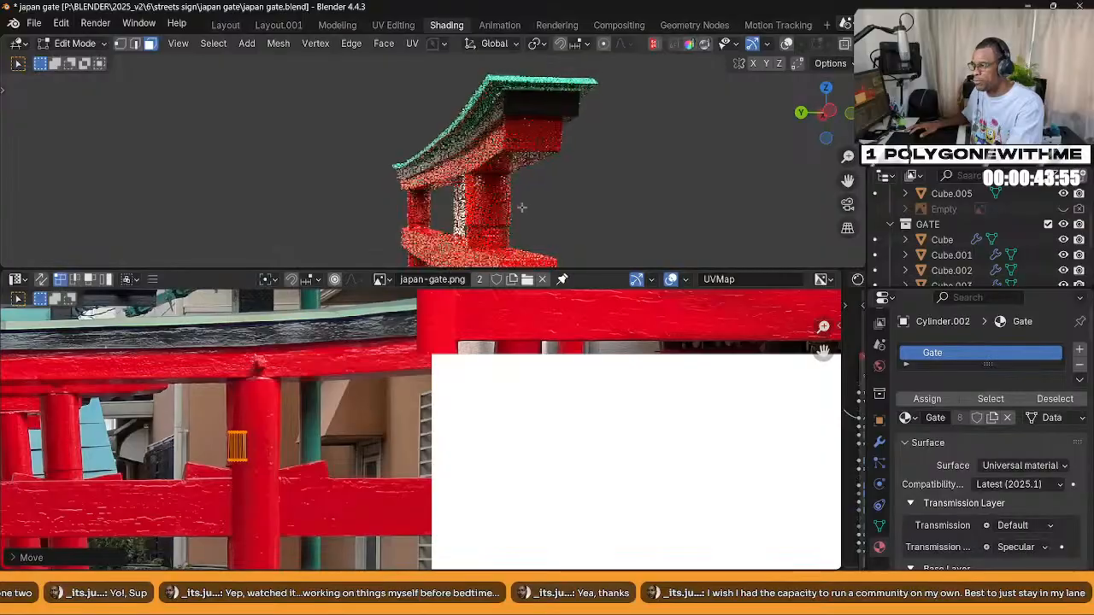
pyautogui.scroll(5, 525, 211)
# Show the overlays and select adjoining faces on the pillar's lower section to check where their UVs lie on the photo
pyautogui.hotkey('ctrl', 'Tab')
pyautogui.click(634, 188)
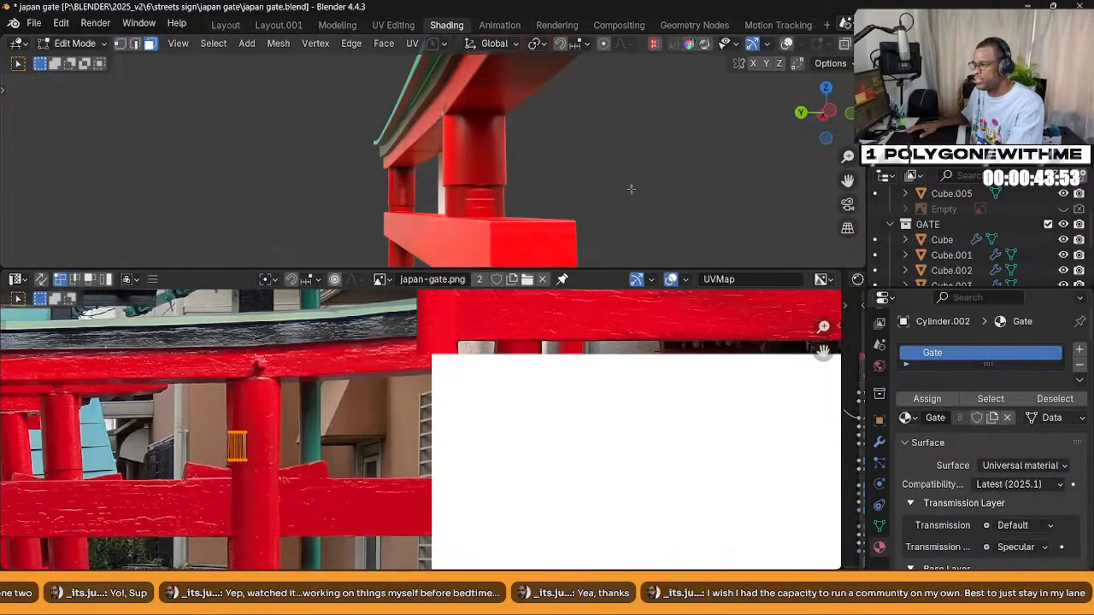
pyautogui.hotkey('shift', 'alt', 'z')
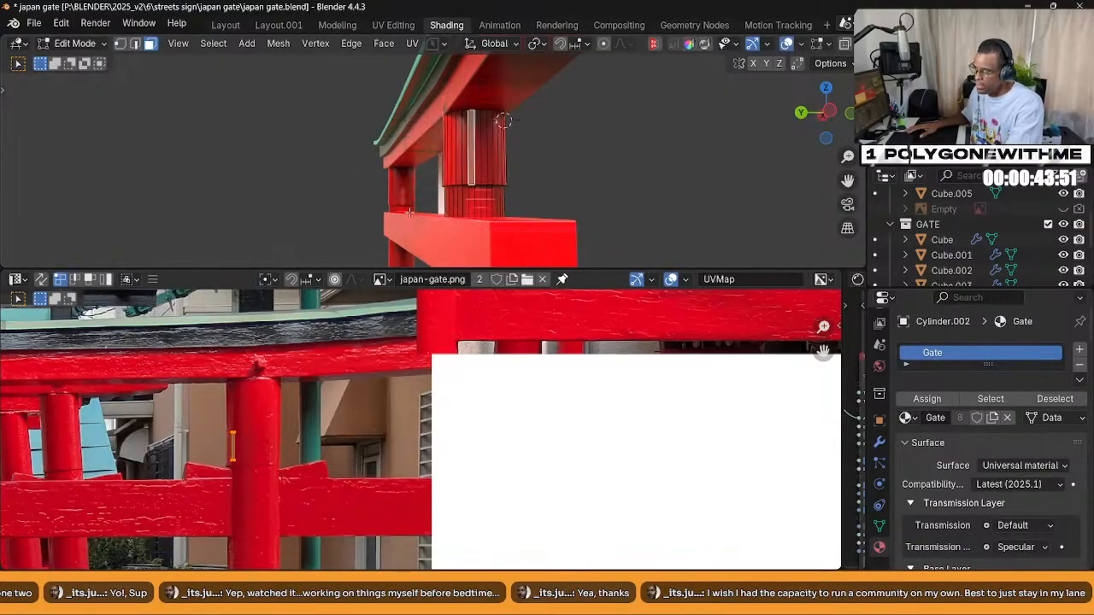
pyautogui.click(478, 199)
pyautogui.click(479, 201)
pyautogui.keyDown('shift'); pyautogui.click(480, 204); pyautogui.keyUp('shift')
pyautogui.keyDown('shift'); pyautogui.click(486, 205); pyautogui.keyUp('shift')
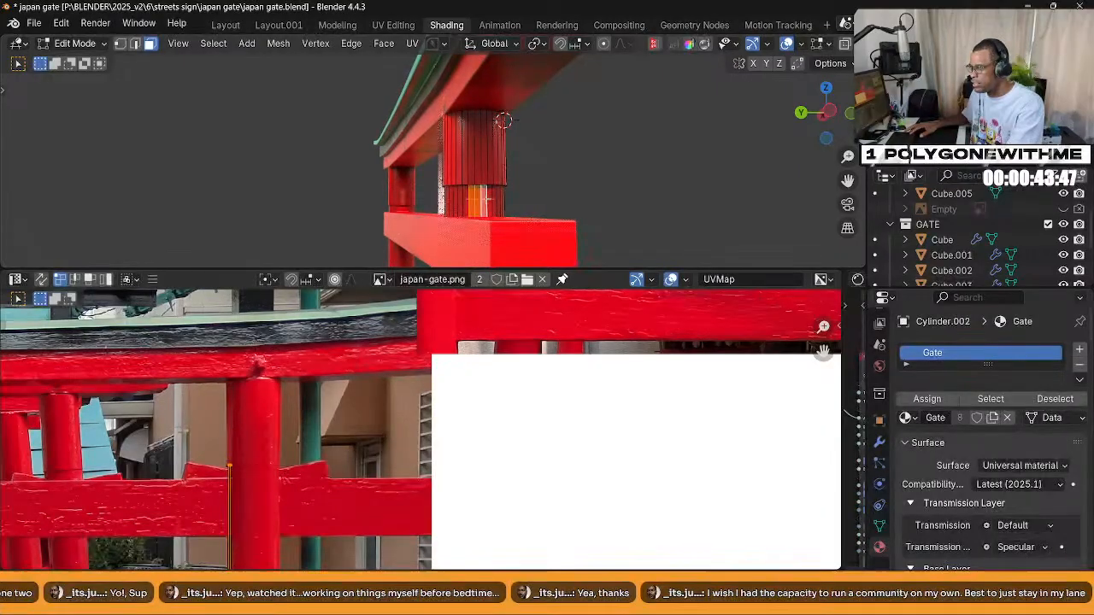
pyautogui.keyDown('shift'); pyautogui.click(491, 207); pyautogui.keyUp('shift')
pyautogui.moveTo(467, 205); pyautogui.dragTo(487, 207, button='middle')
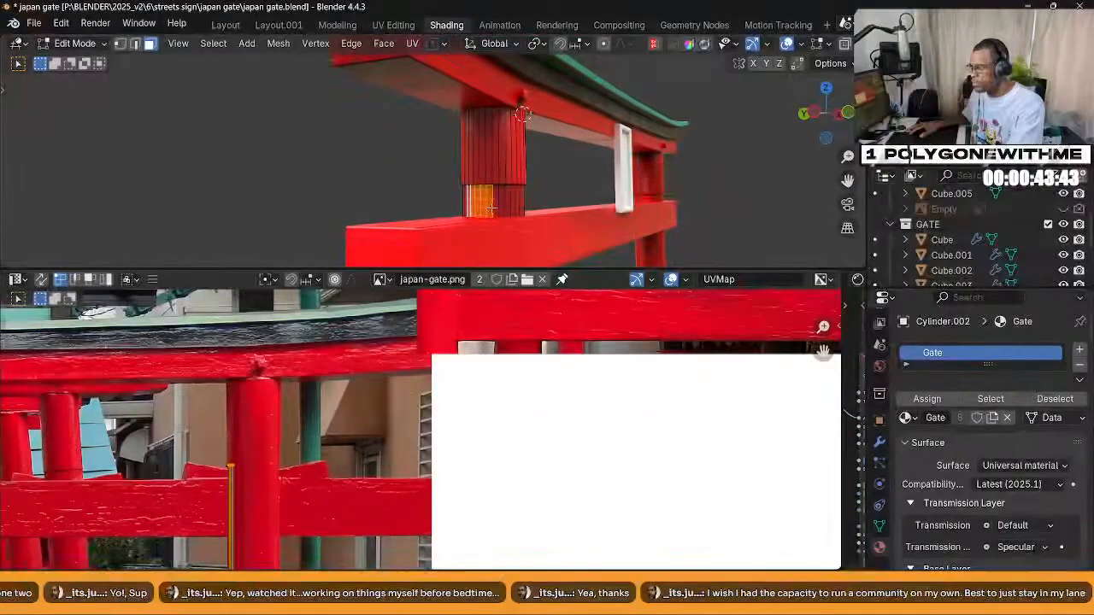
pyautogui.keyDown('shift'); pyautogui.click(494, 206); pyautogui.keyUp('shift')
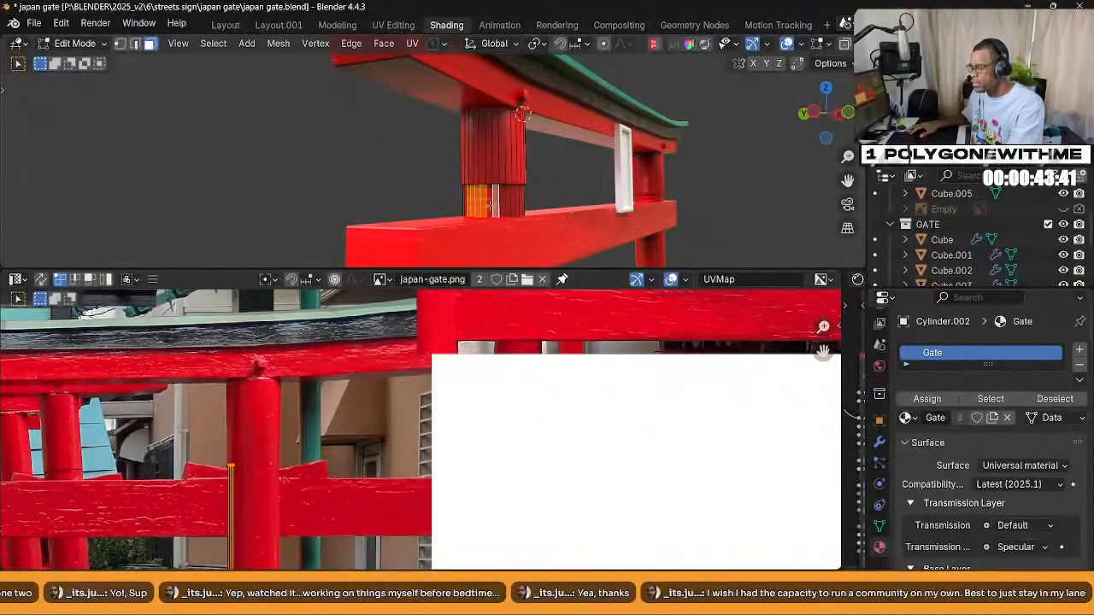
pyautogui.moveTo(493, 205); pyautogui.dragTo(479, 221, button='middle')
pyautogui.scroll(-8, 479, 221)
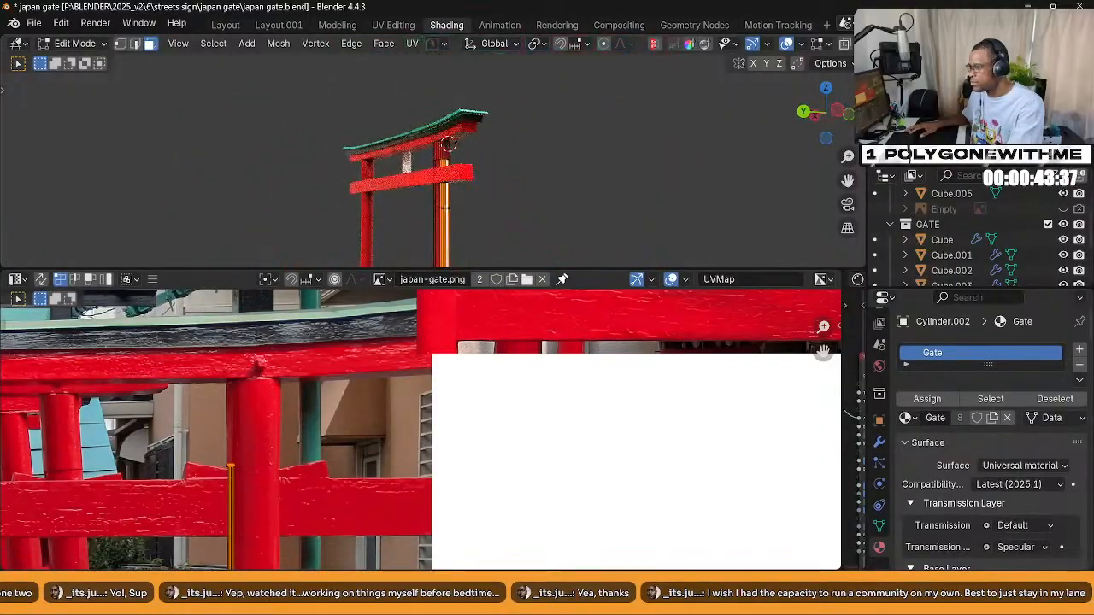
# Leave the pillar, open the upper red crossbeam Cube.001 in Edit Mode and select its end face on the gate's other side
pyautogui.moveTo(445, 207); pyautogui.dragTo(481, 177, button='middle')
pyautogui.press('Tab')
pyautogui.click(476, 207)
pyautogui.hotkey('ctrl', 'Tab')
pyautogui.click(494, 209)
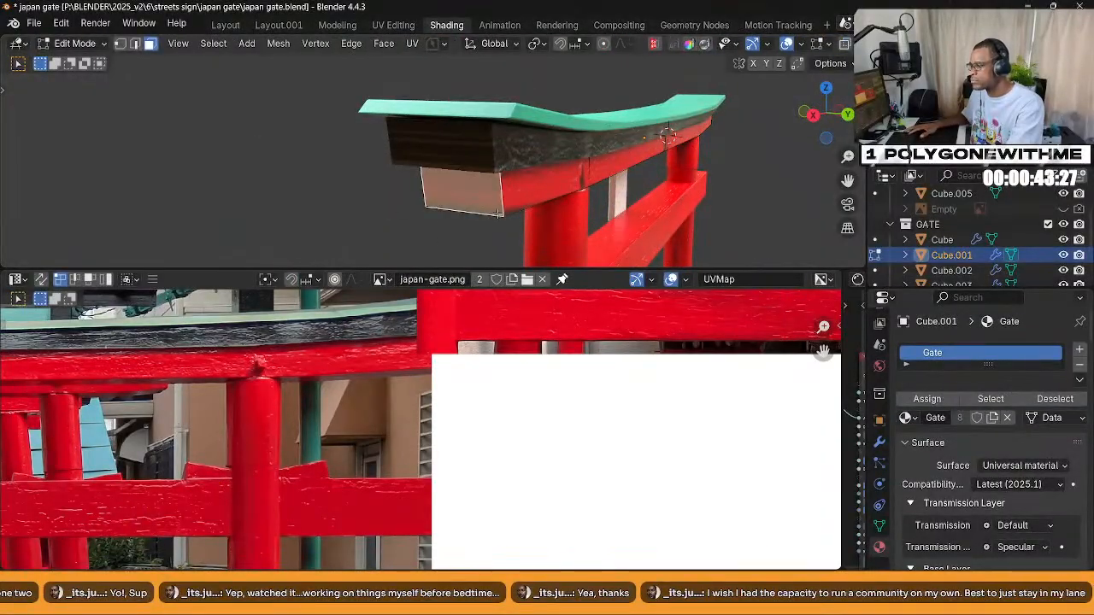
# Frame the red crossbeam's selected end face in right side view and unwrap it with Project from View
pyautogui.scroll(-4, 498, 213)
pyautogui.scroll(-4, 266, 459)
pyautogui.moveTo(266, 373); pyautogui.dragTo(252, 502, button='middle')
pyautogui.press('ctrl+KP_3')
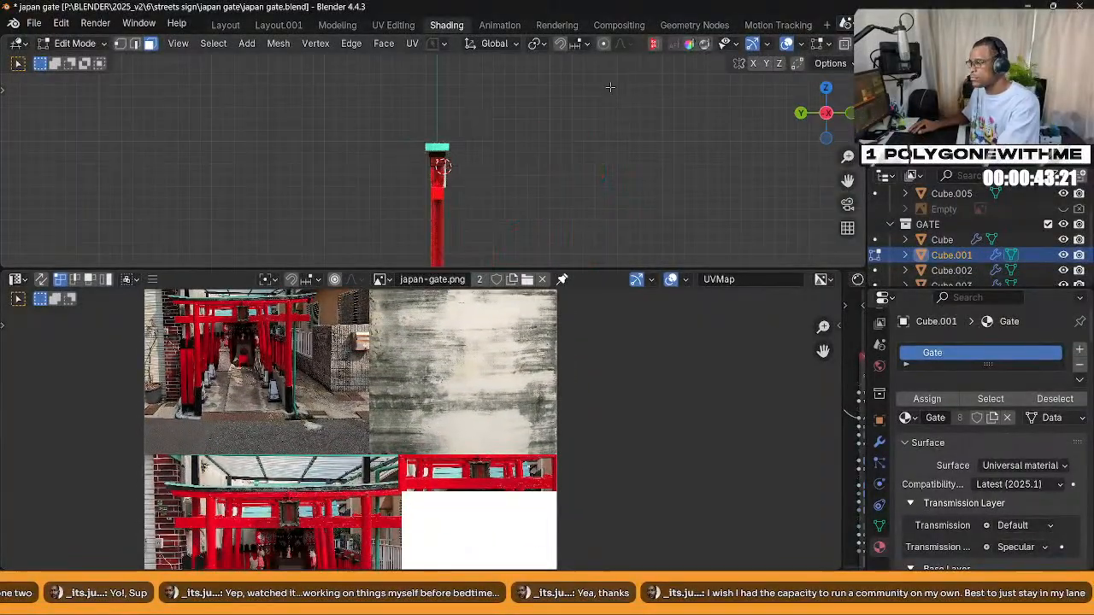
pyautogui.press('KP_3')
pyautogui.scroll(5, 520, 194)
pyautogui.moveTo(519, 194); pyautogui.dragTo(511, 220, button='middle')
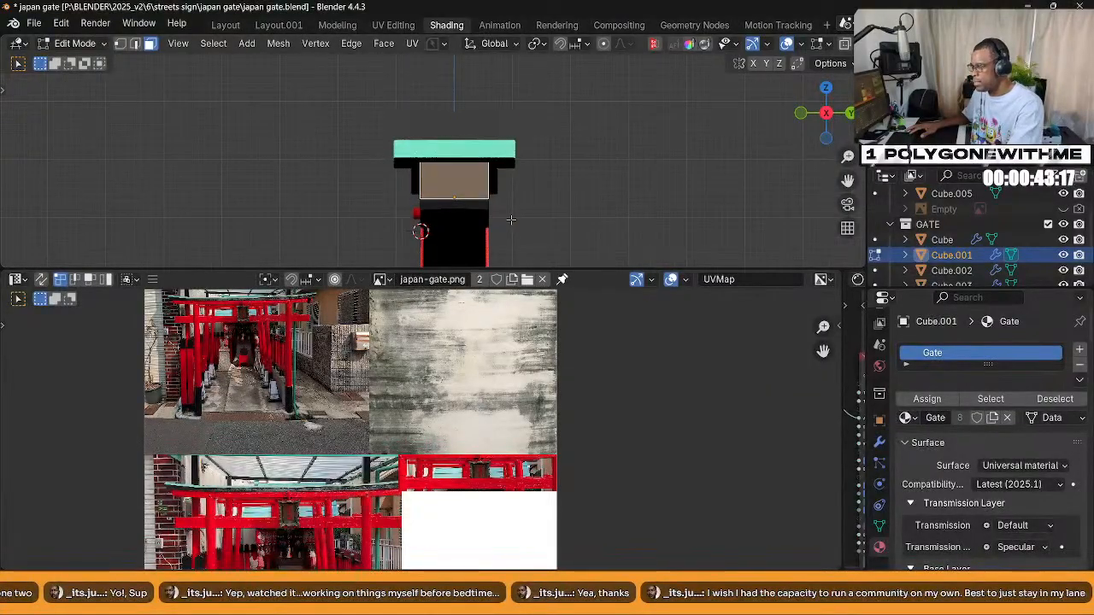
pyautogui.press('u')
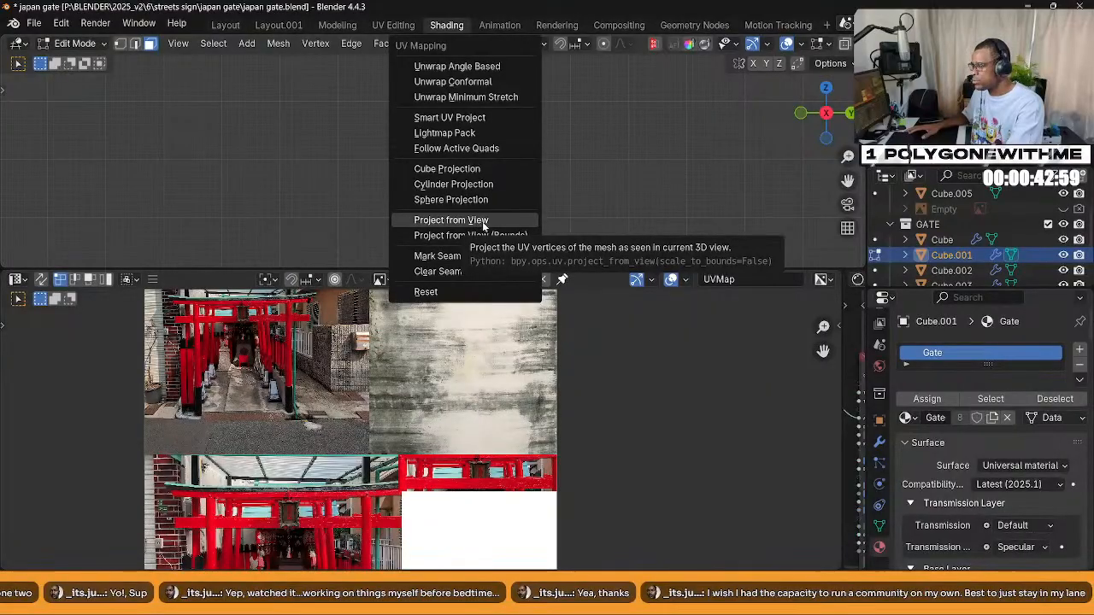
pyautogui.click(484, 224)
# Scale down the end face's UVs and place them on the lower red crossbeam in the cropped gate photo
pyautogui.scroll(3, 364, 522)
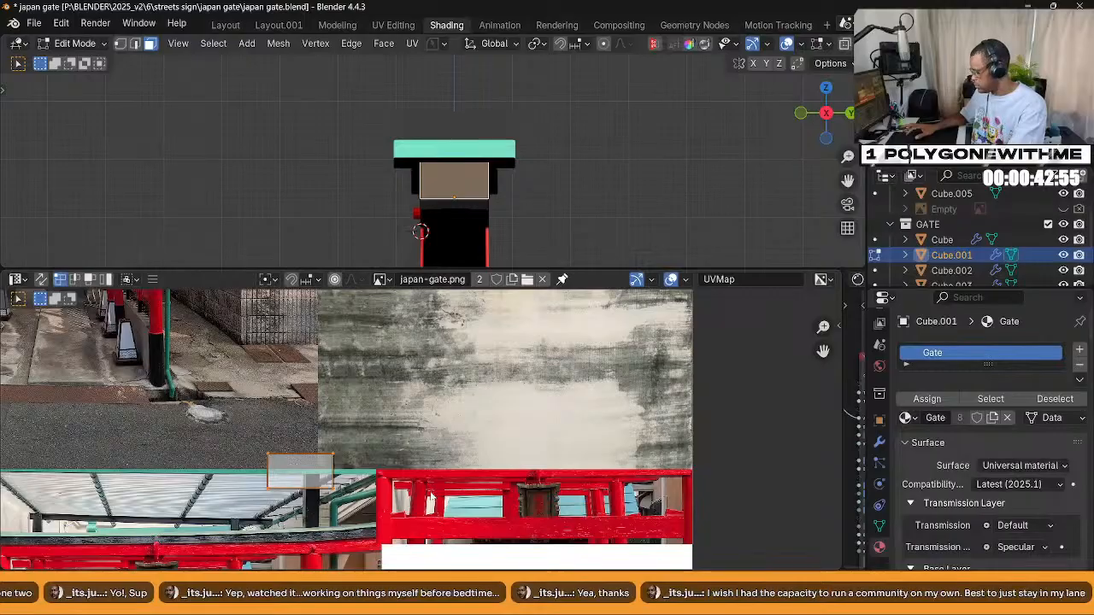
pyautogui.press('s')
pyautogui.click(402, 507)
pyautogui.press('g')
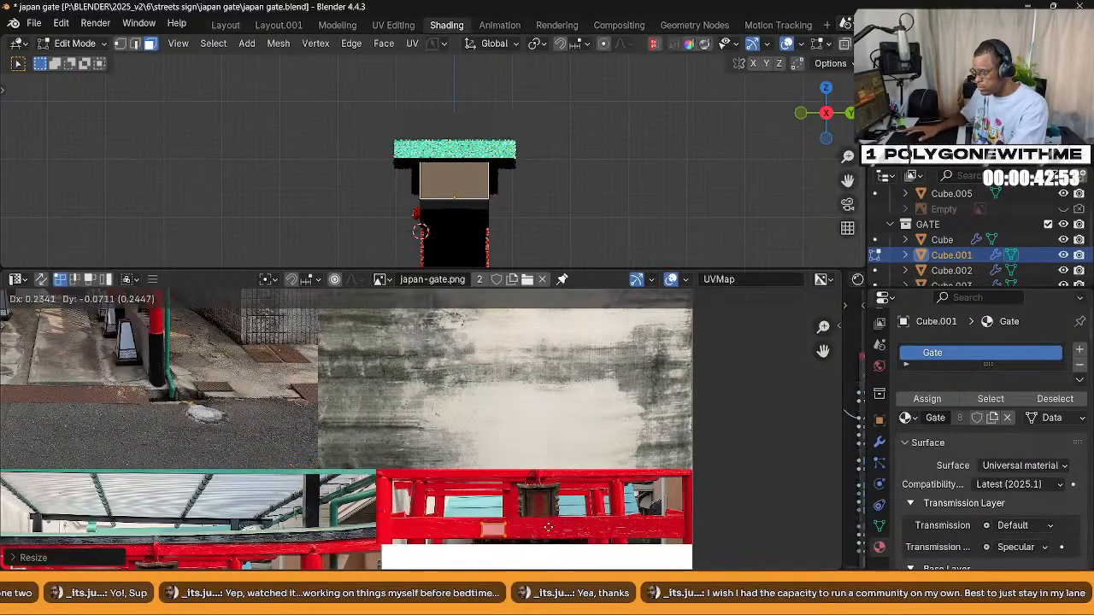
pyautogui.click(509, 530)
pyautogui.press('s')
pyautogui.click(564, 530)
pyautogui.press('g')
pyautogui.click(578, 535)
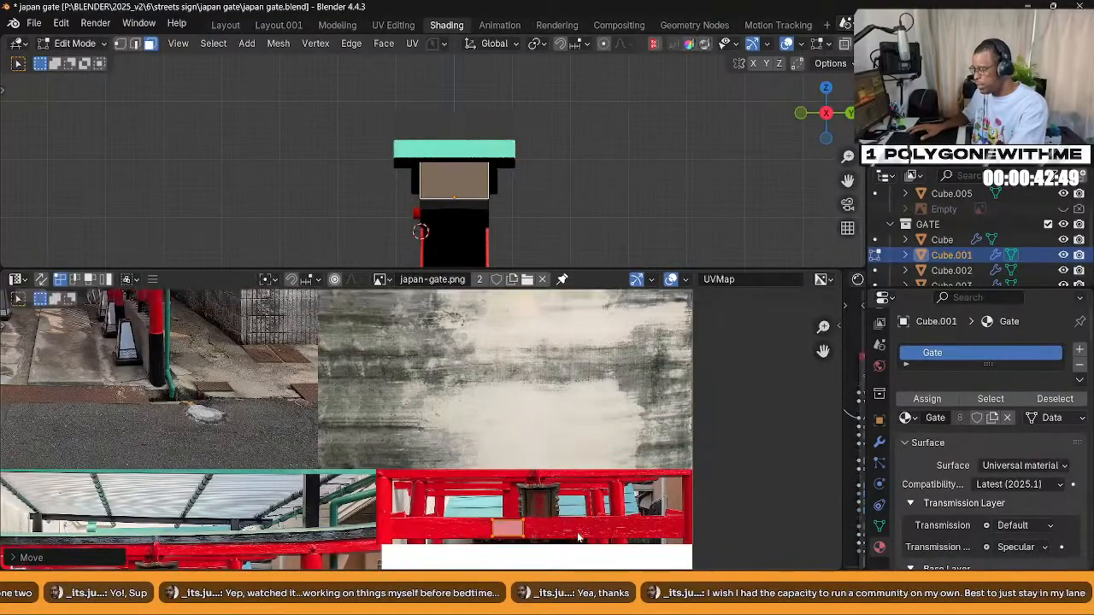
# Leave the red crossbeam, open the dark beam Cube.002 in Edit Mode and select its end face beneath the green roof
pyautogui.moveTo(507, 206); pyautogui.dragTo(642, 198, button='middle')
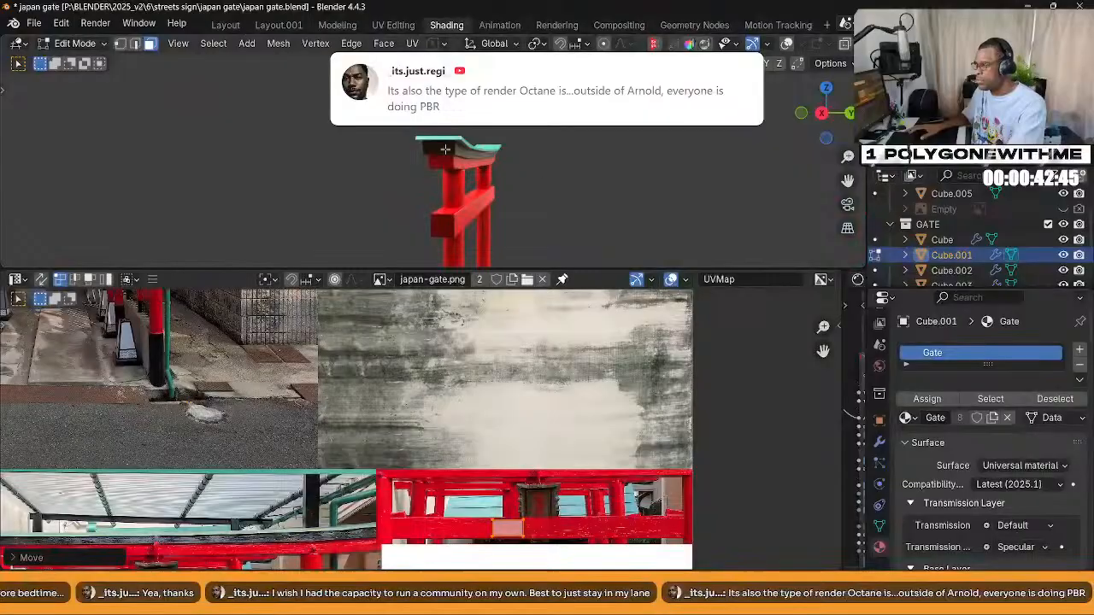
pyautogui.scroll(4, 458, 185)
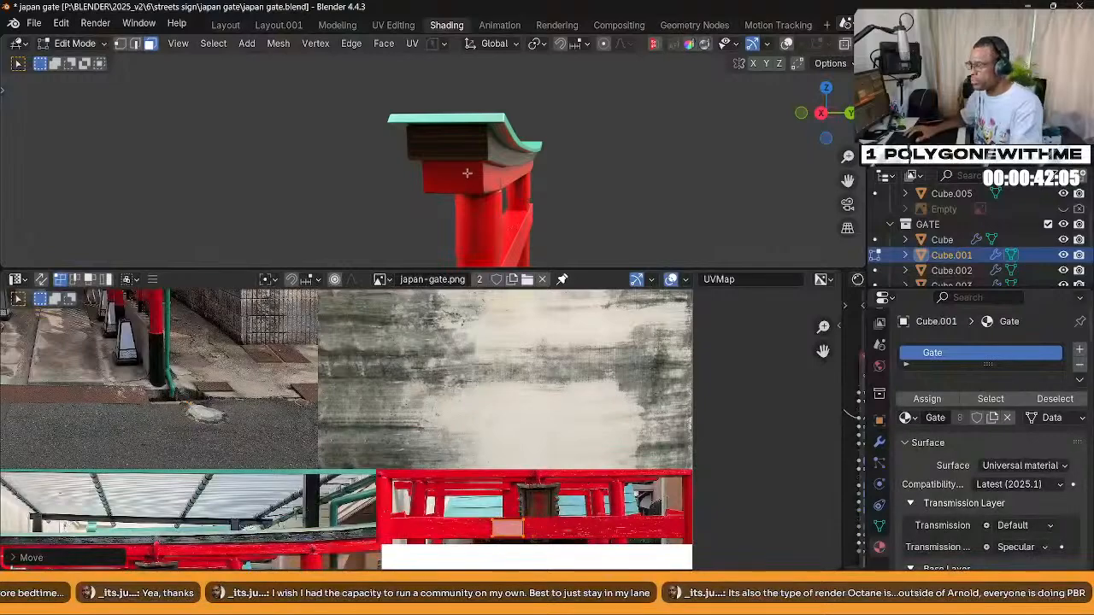
pyautogui.press('Tab')
pyautogui.click(443, 134)
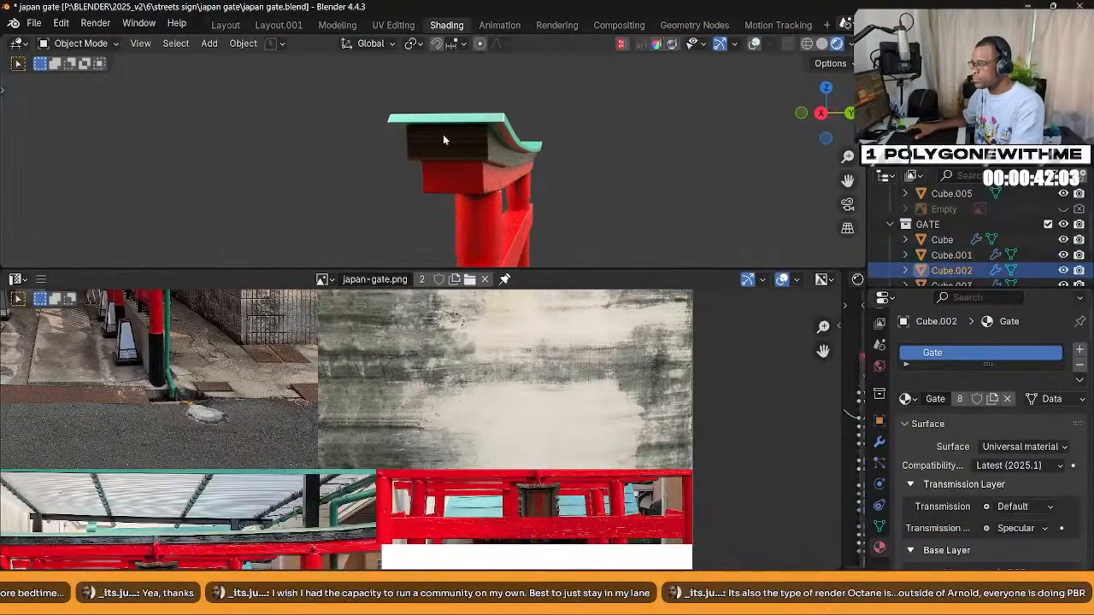
pyautogui.press('Tab')
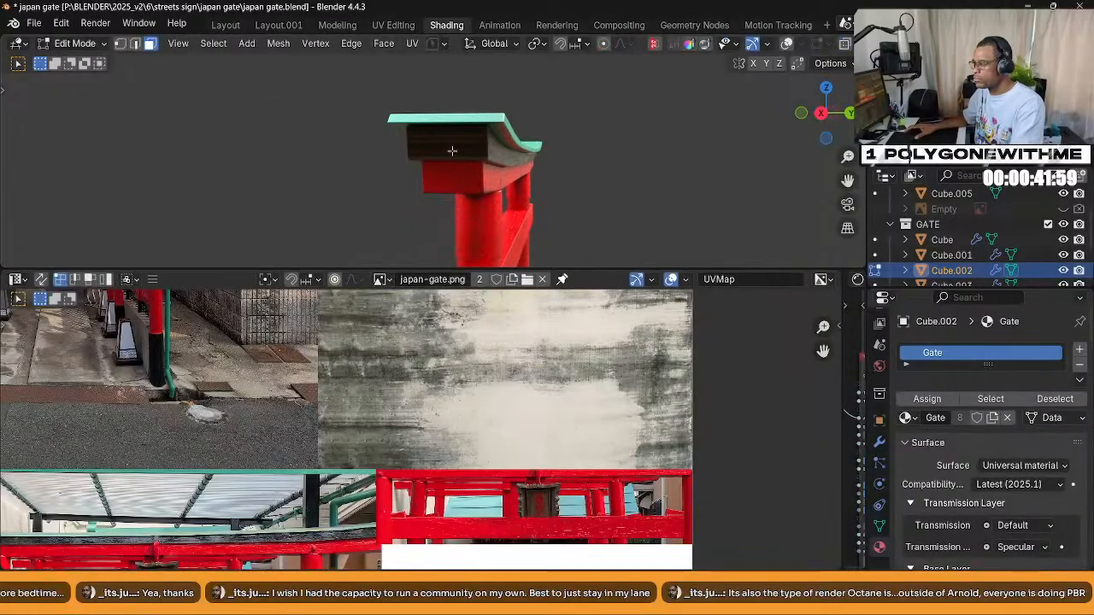
pyautogui.click(460, 152)
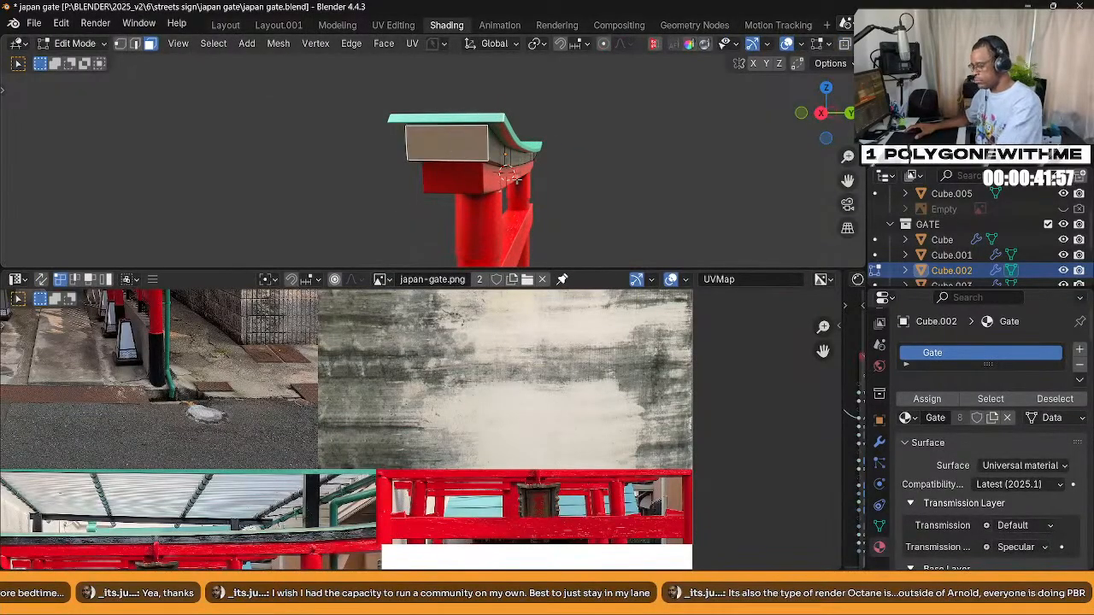
# Unwrap the dark beam's selected end face with Project from View in right side view
pyautogui.press('KP_3')
pyautogui.press('u')
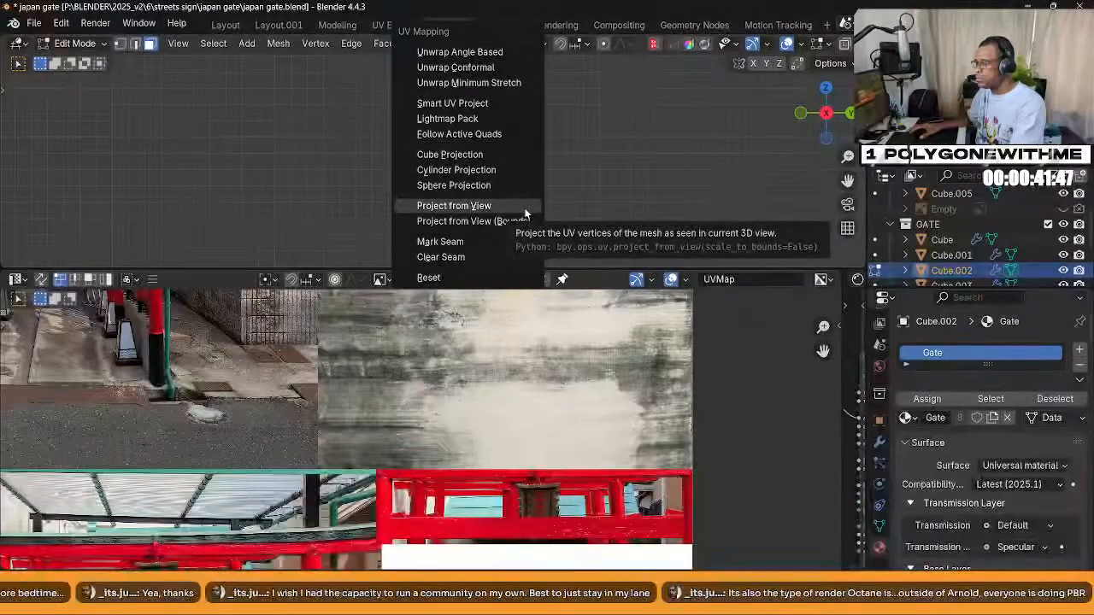
pyautogui.click(526, 213)
pyautogui.scroll(3, 477, 216)
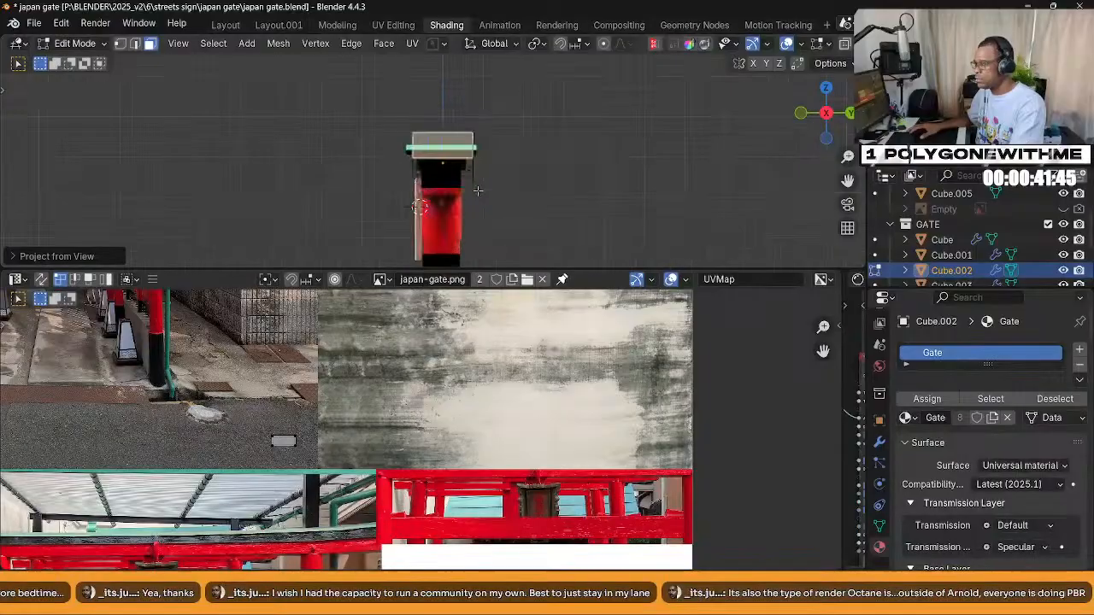
pyautogui.scroll(-5, 477, 216)
pyautogui.moveTo(469, 218); pyautogui.dragTo(420, 218, button='middle')
pyautogui.scroll(-4, 250, 443)
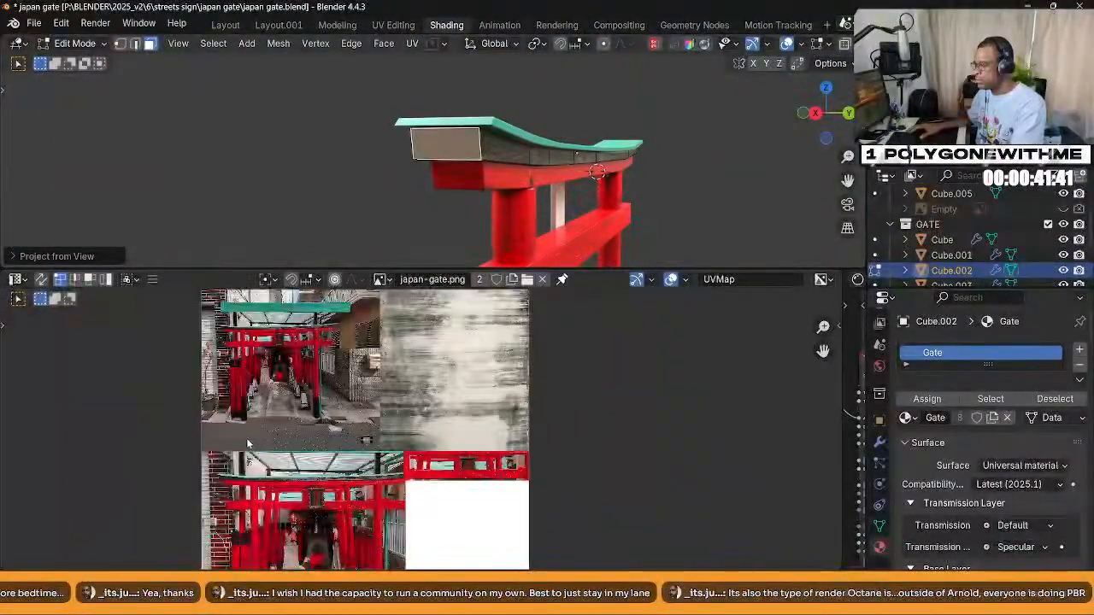
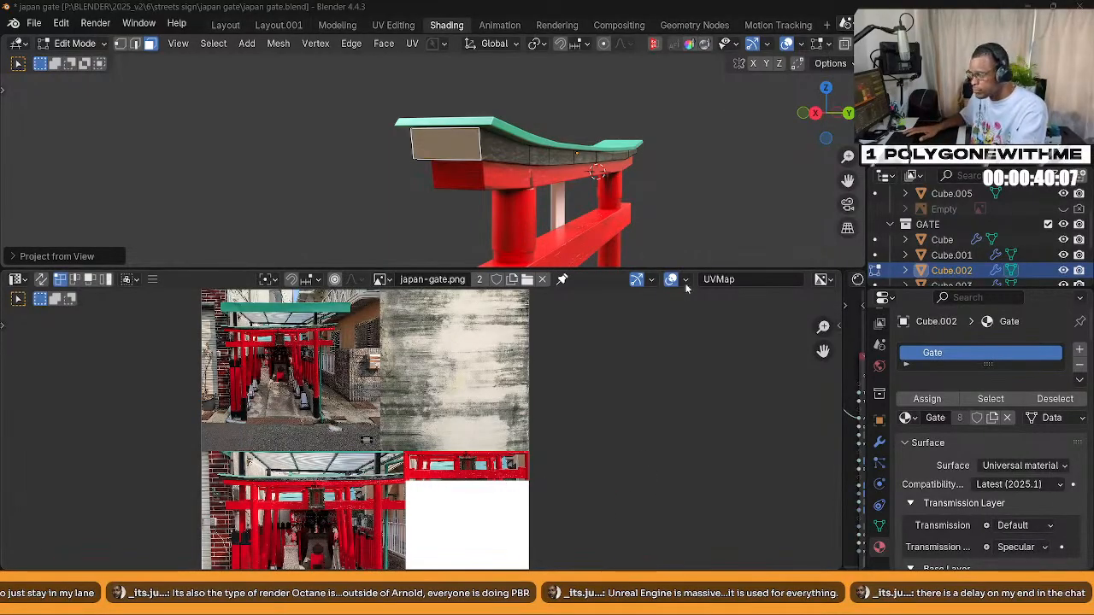
pyautogui.scroll(2, 616, 371)
pyautogui.scroll(-2, 491, 173)
# Select the dark beam's opposite end face and unwrap it with Project from View in left side view
pyautogui.moveTo(492, 173); pyautogui.dragTo(466, 210, button='middle')
pyautogui.press('Tab')
pyautogui.moveTo(650, 202); pyautogui.dragTo(596, 212, button='middle')
pyautogui.hotkey('ctrl', 'Tab')
pyautogui.click(604, 108)
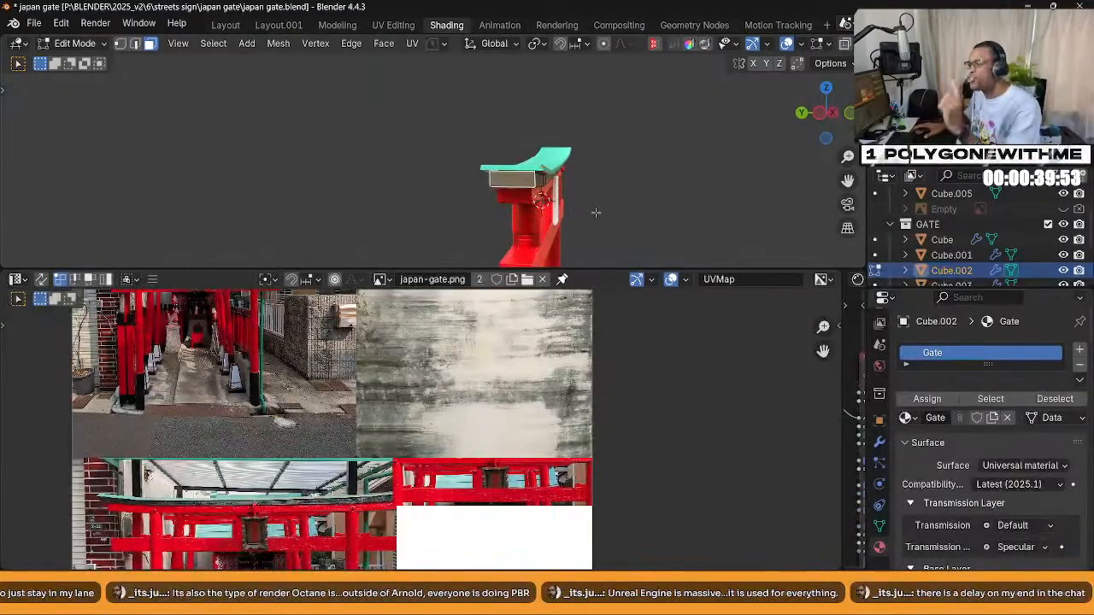
pyautogui.press('ctrl+KP_3')
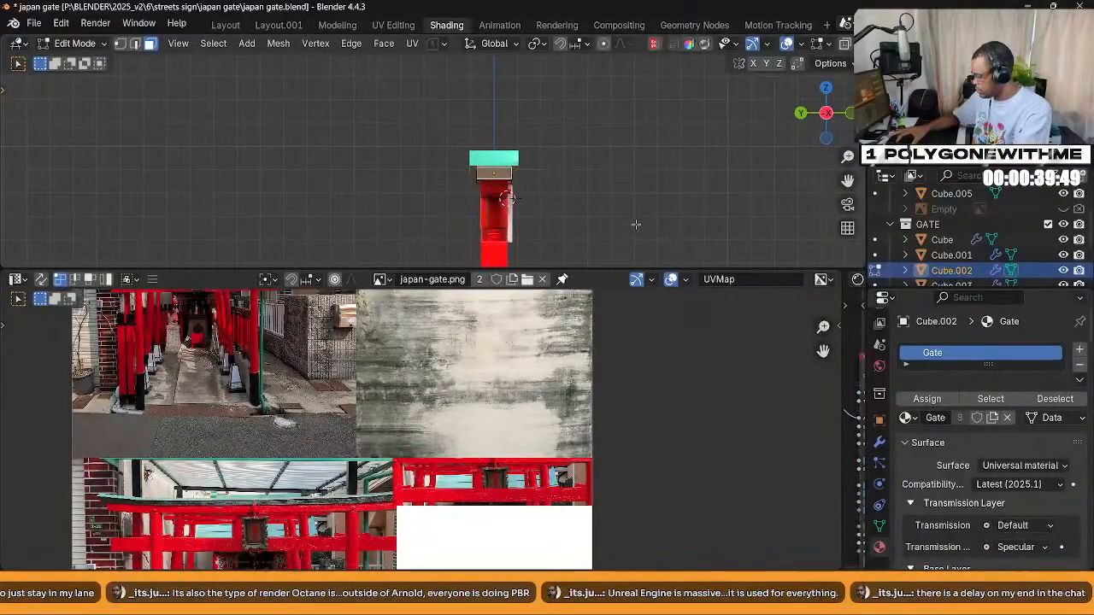
pyautogui.press('u')
pyautogui.click(623, 225)
pyautogui.press('KP_Decimal')
# Move the end face's UVs onto the red crossbeam in the cropped gate photo
pyautogui.scroll(-4, 238, 383)
pyautogui.scroll(2, 350, 459)
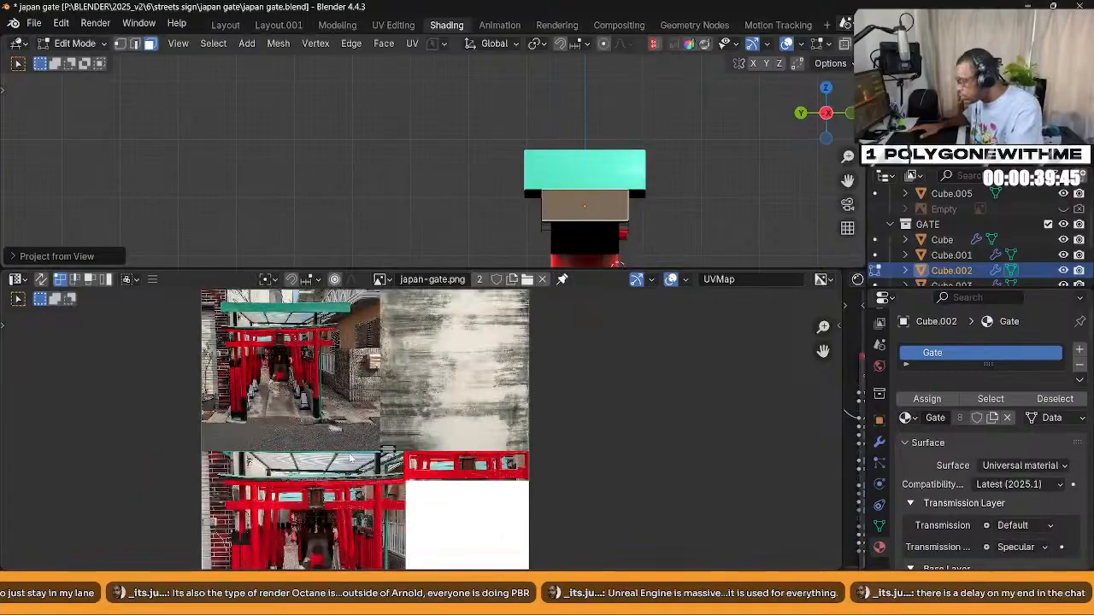
pyautogui.press('a')
pyautogui.press('g')
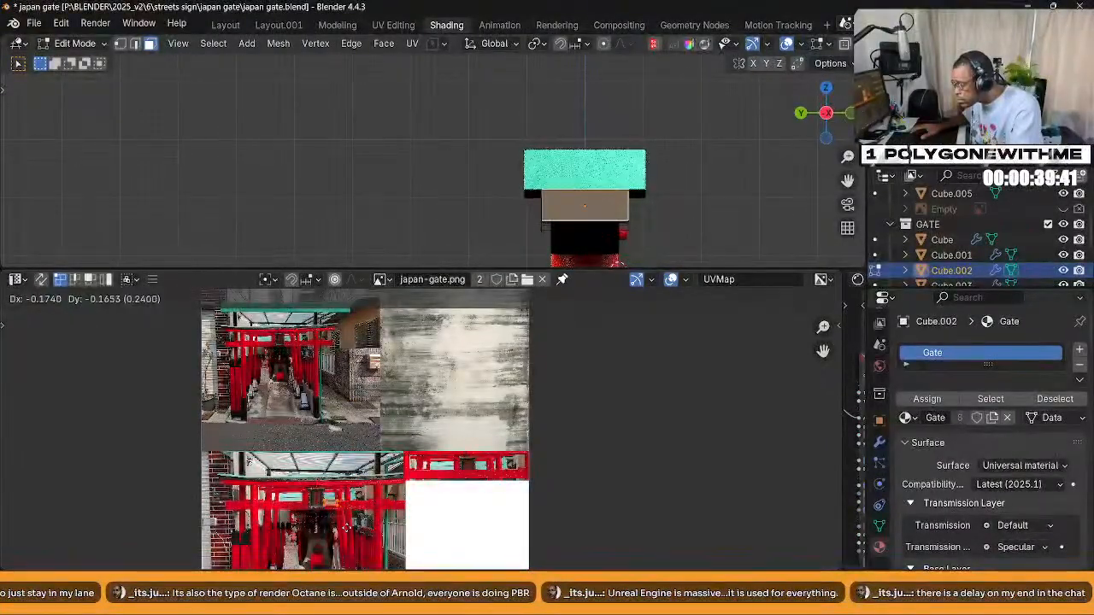
pyautogui.click(473, 487)
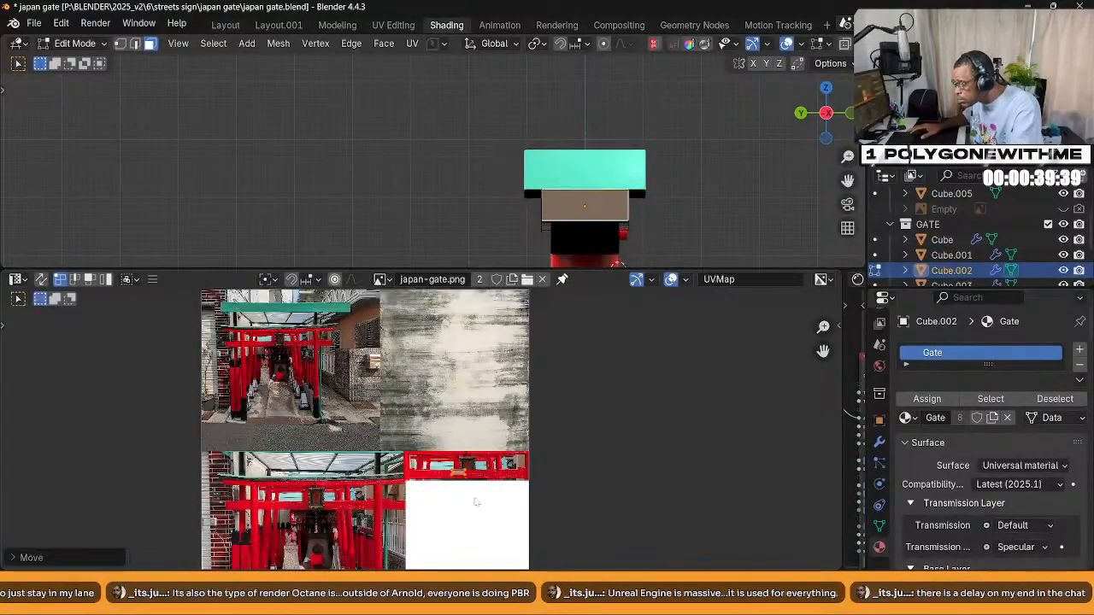
# Move the end face's UVs onto the black tops of the fence boards beside the brick wall in the gate photo
pyautogui.moveTo(473, 487); pyautogui.dragTo(359, 442, button='middle')
pyautogui.scroll(4, 359, 442)
pyautogui.moveTo(260, 427); pyautogui.dragTo(476, 379, button='middle')
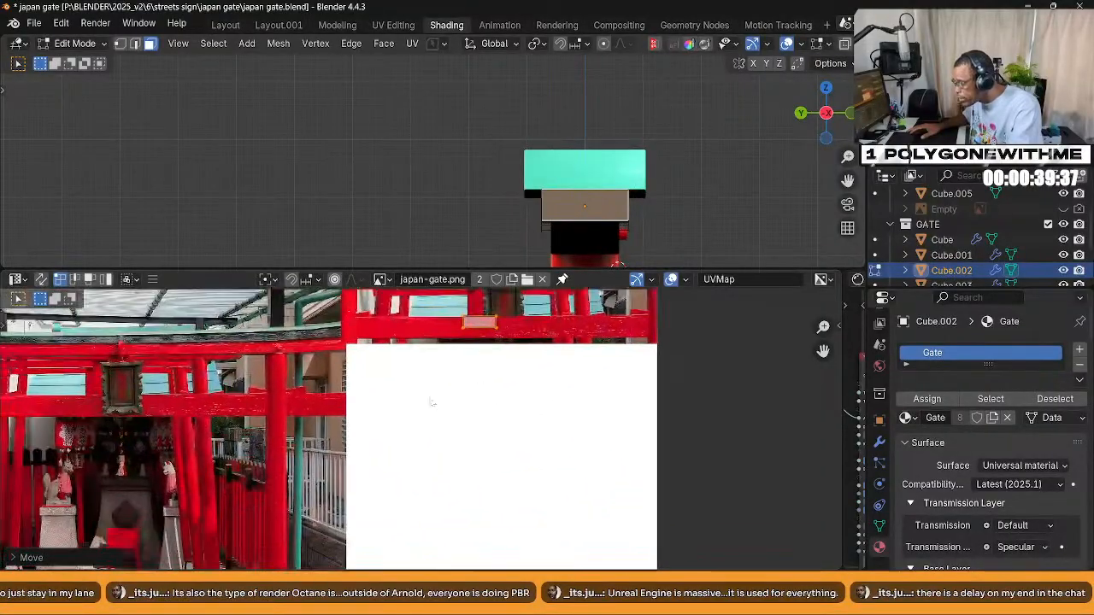
pyautogui.scroll(-3, 488, 385)
pyautogui.moveTo(372, 423); pyautogui.dragTo(421, 571, button='middle')
pyautogui.moveTo(392, 498); pyautogui.dragTo(556, 373, button='middle')
pyautogui.scroll(1, 411, 462)
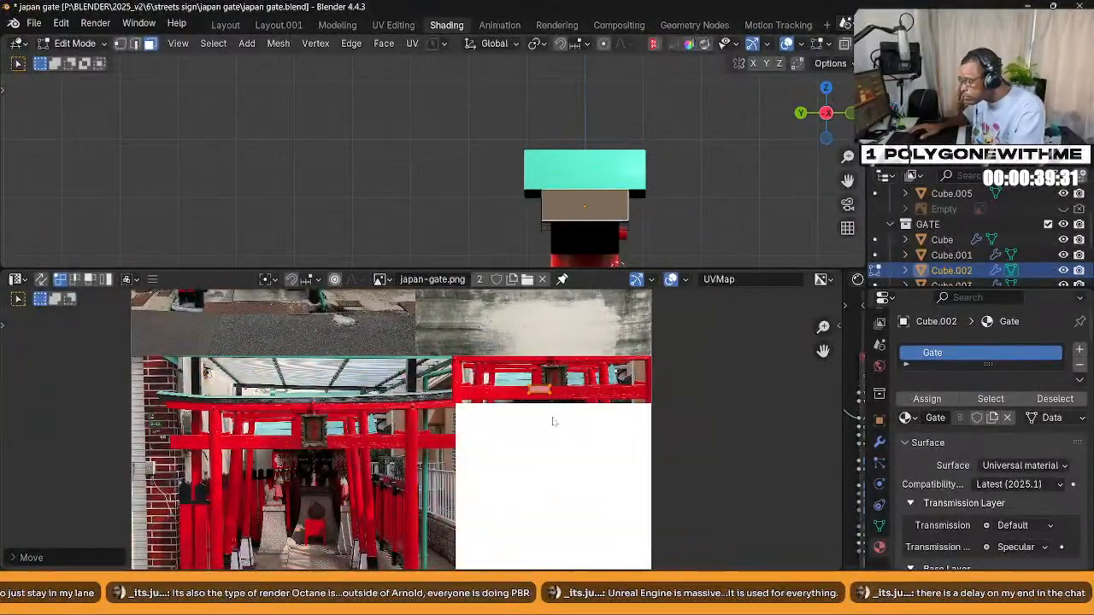
pyautogui.press('g')
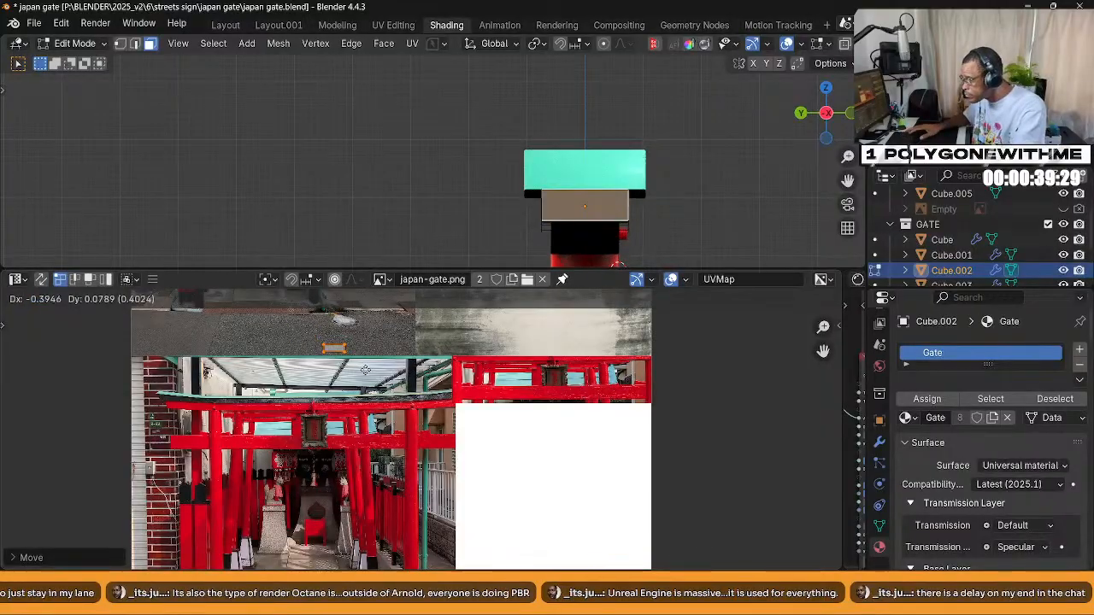
pyautogui.click(233, 519)
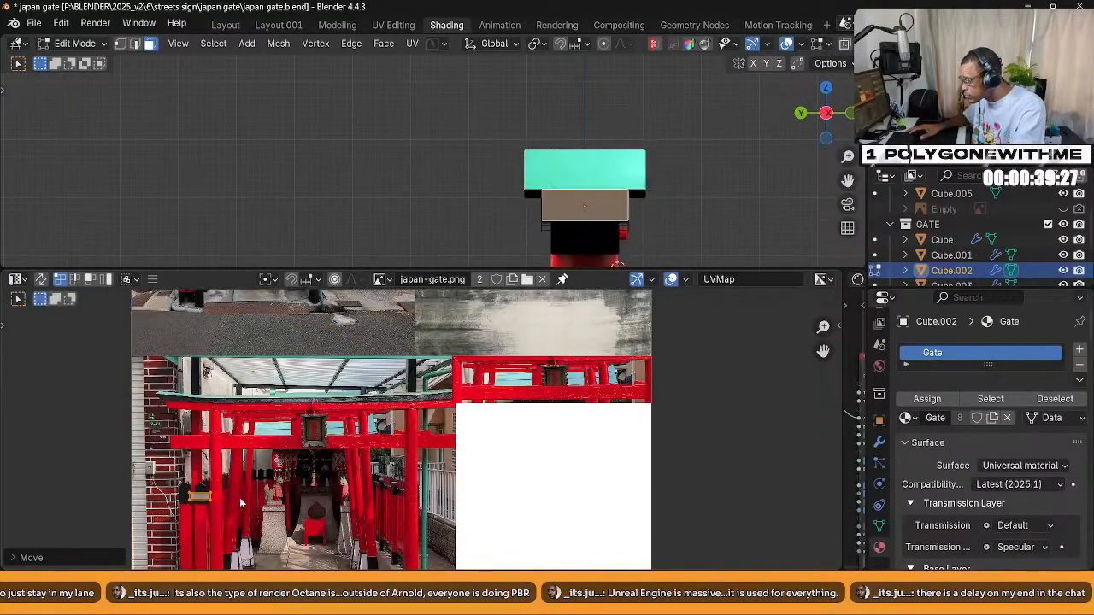
# Rotate the end face's UVs by 90 degrees, scale them down and fit them inside a single black fence board
pyautogui.scroll(2, 232, 520)
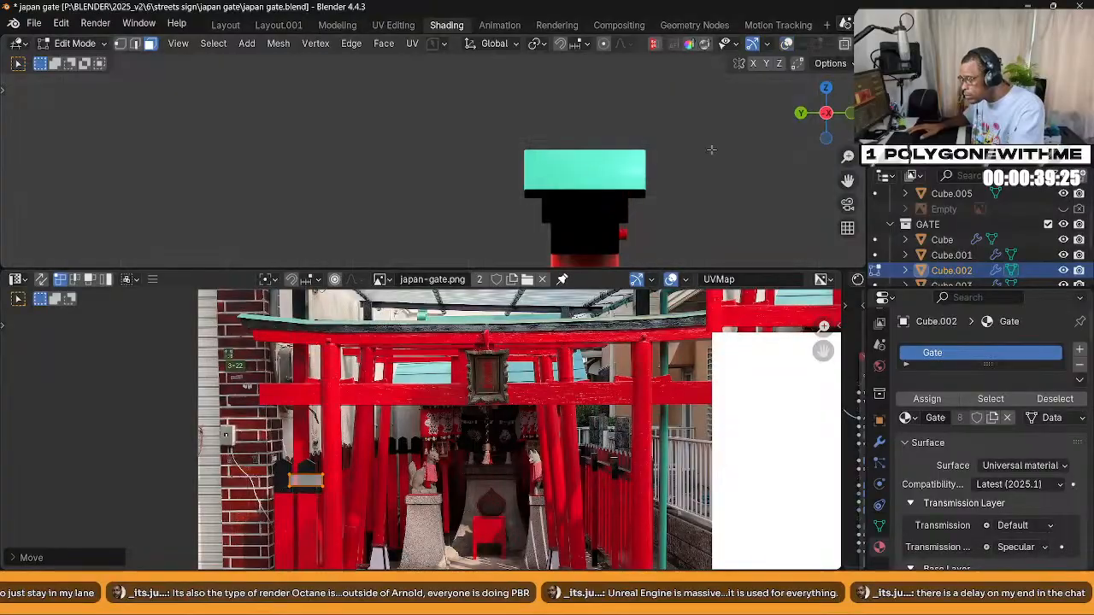
pyautogui.scroll(2, 301, 499)
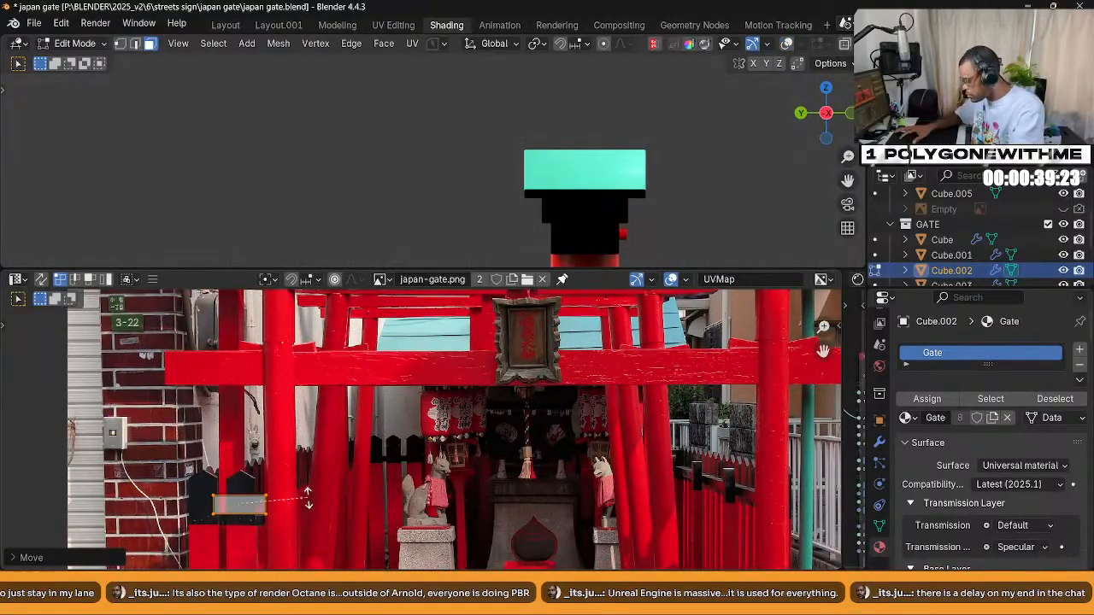
pyautogui.press('r')
pyautogui.press('9')
pyautogui.press('0')
pyautogui.press('Return')
pyautogui.press('s')
pyautogui.click(327, 504)
pyautogui.press('g')
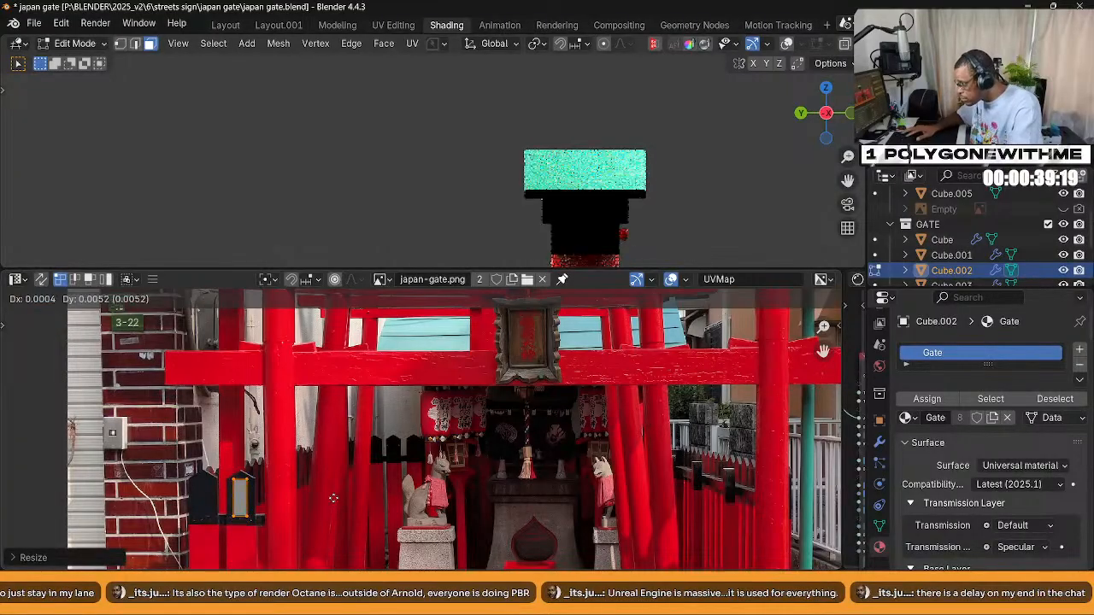
pyautogui.click(334, 504)
# Widen the end face's UVs along X by about 1.7 and recentre them on the black fence board
pyautogui.press('s')
pyautogui.press('x')
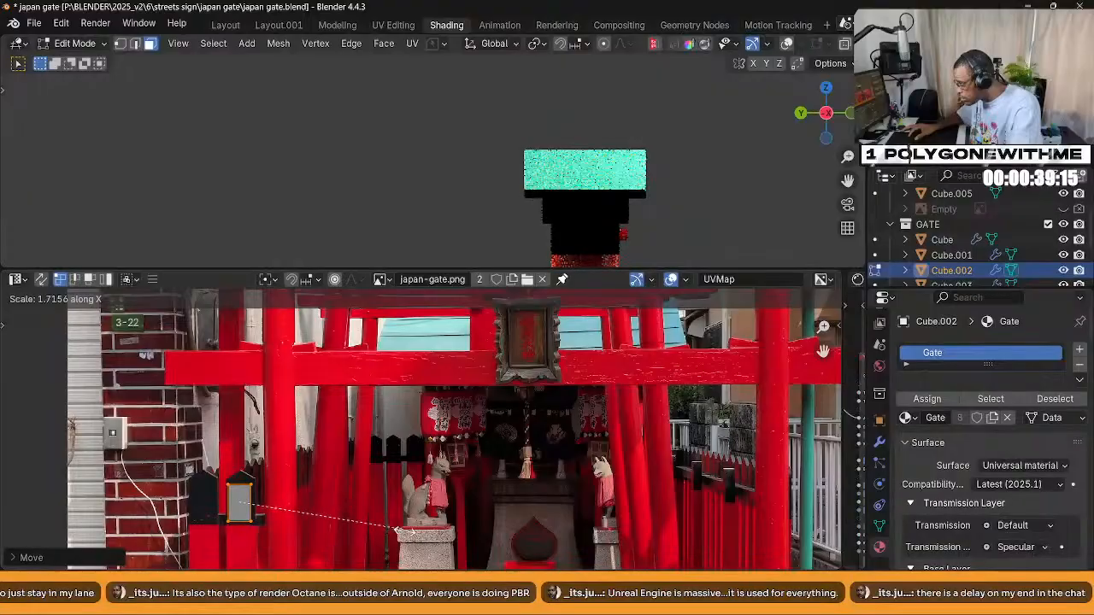
pyautogui.click(401, 537)
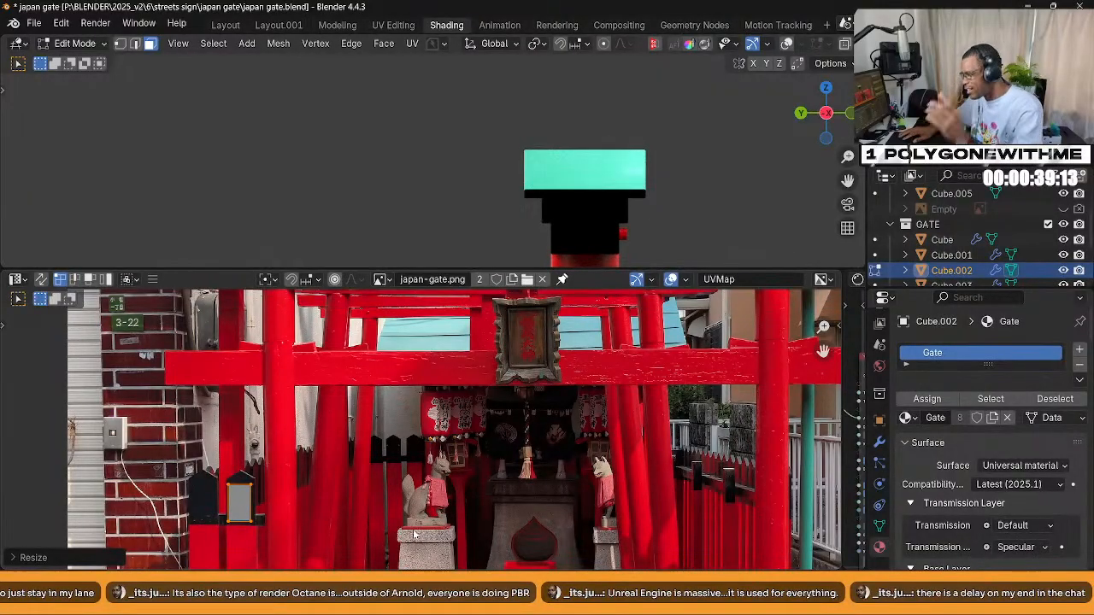
pyautogui.press('g')
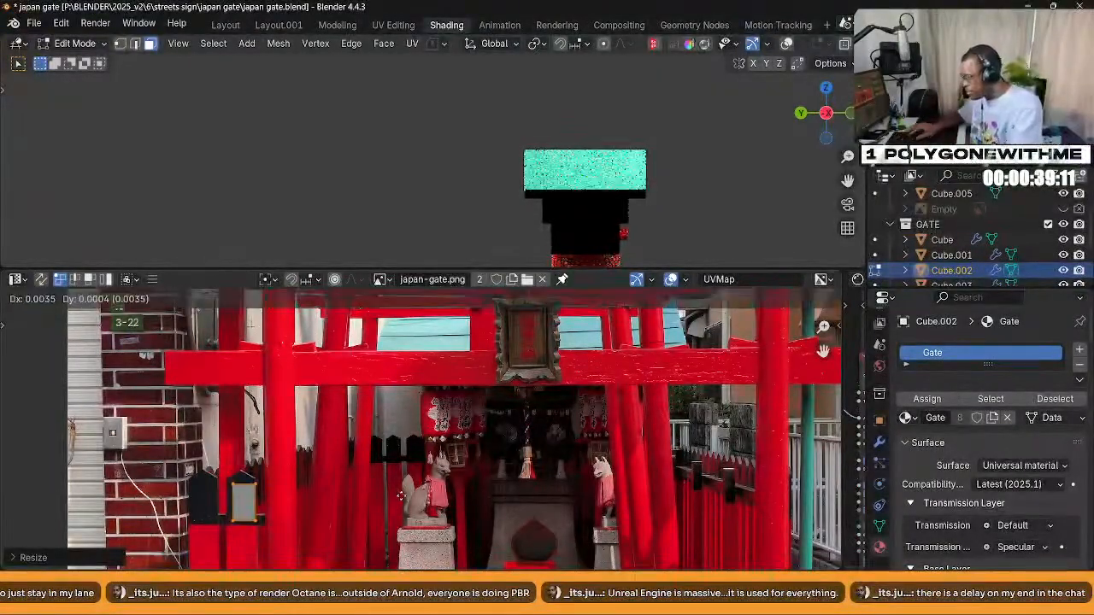
pyautogui.click(343, 488)
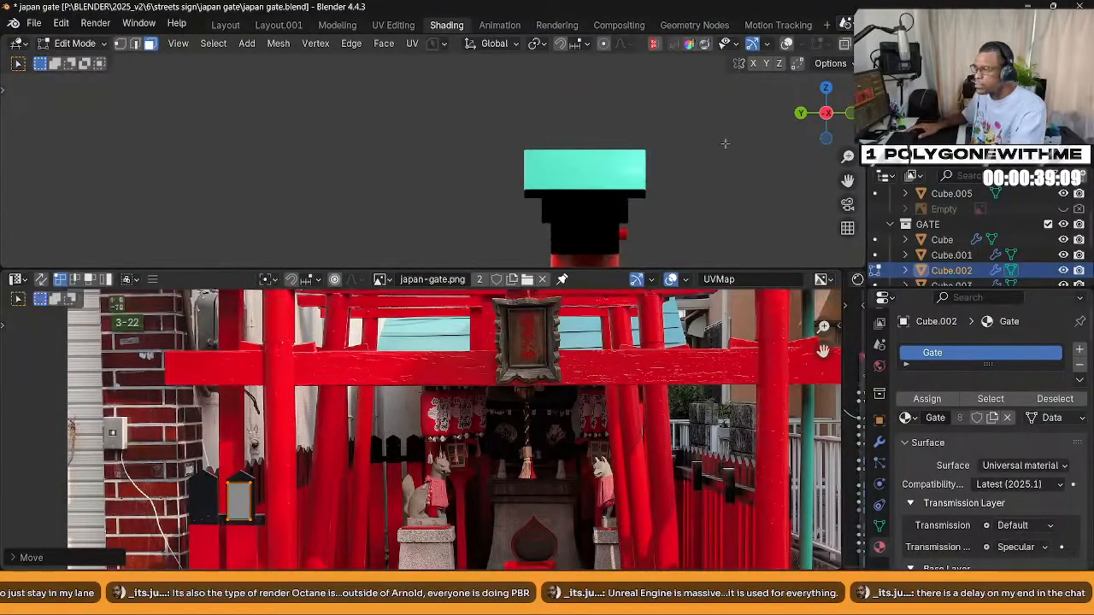
# Inspect the textured end faces of the dark beam and the red crossbeams from both sides of the gate
pyautogui.moveTo(698, 200); pyautogui.dragTo(681, 224, button='middle')
pyautogui.scroll(-5, 681, 224)
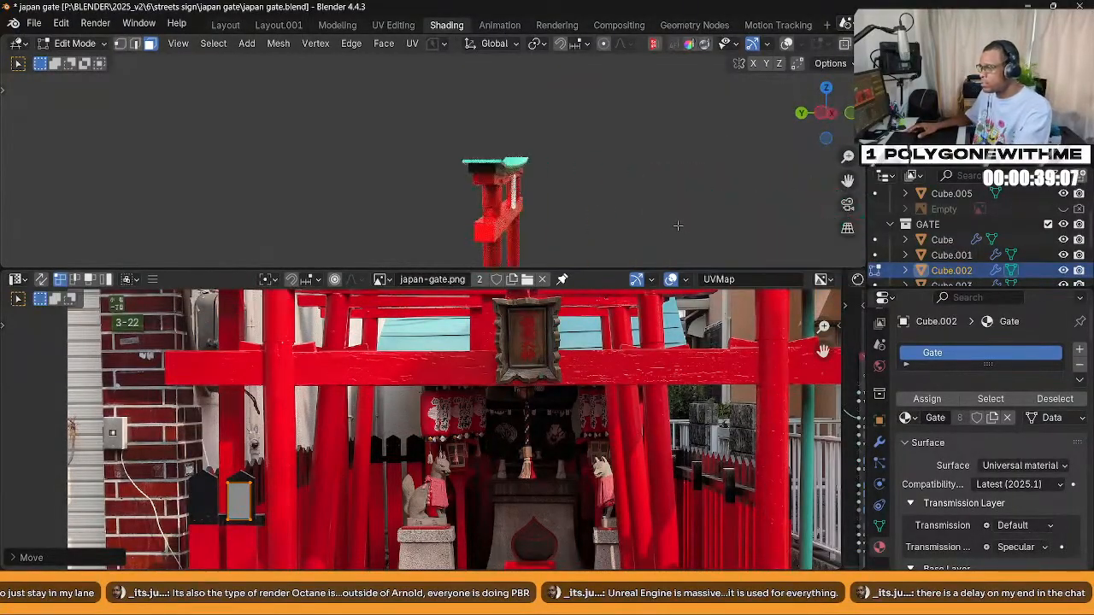
pyautogui.press('KP_1')
pyautogui.scroll(-2, 625, 214)
pyautogui.moveTo(625, 215); pyautogui.dragTo(591, 212, button='middle')
pyautogui.press('KP_3')
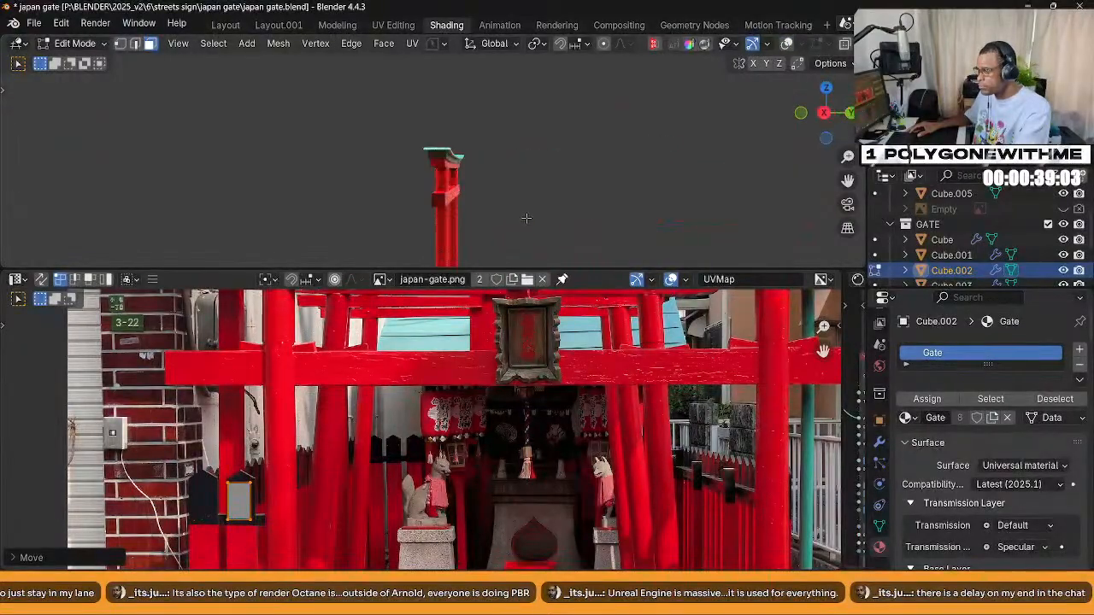
pyautogui.scroll(4, 530, 217)
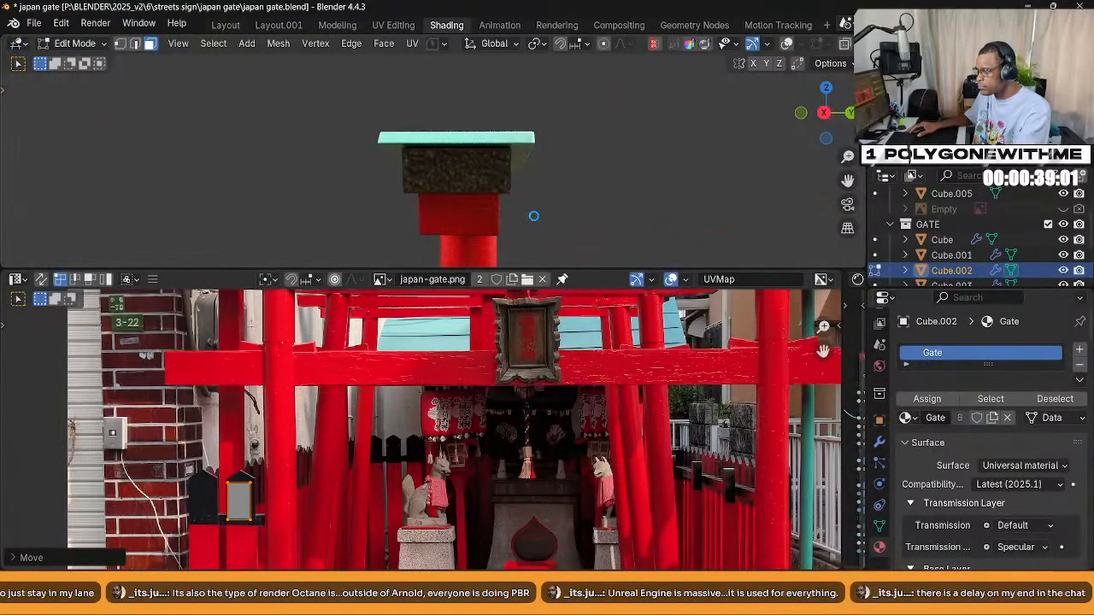
pyautogui.scroll(-4, 533, 216)
pyautogui.moveTo(534, 216); pyautogui.dragTo(478, 182, button='middle')
pyautogui.scroll(6, 463, 203)
pyautogui.scroll(-4, 422, 171)
pyautogui.scroll(4, 494, 185)
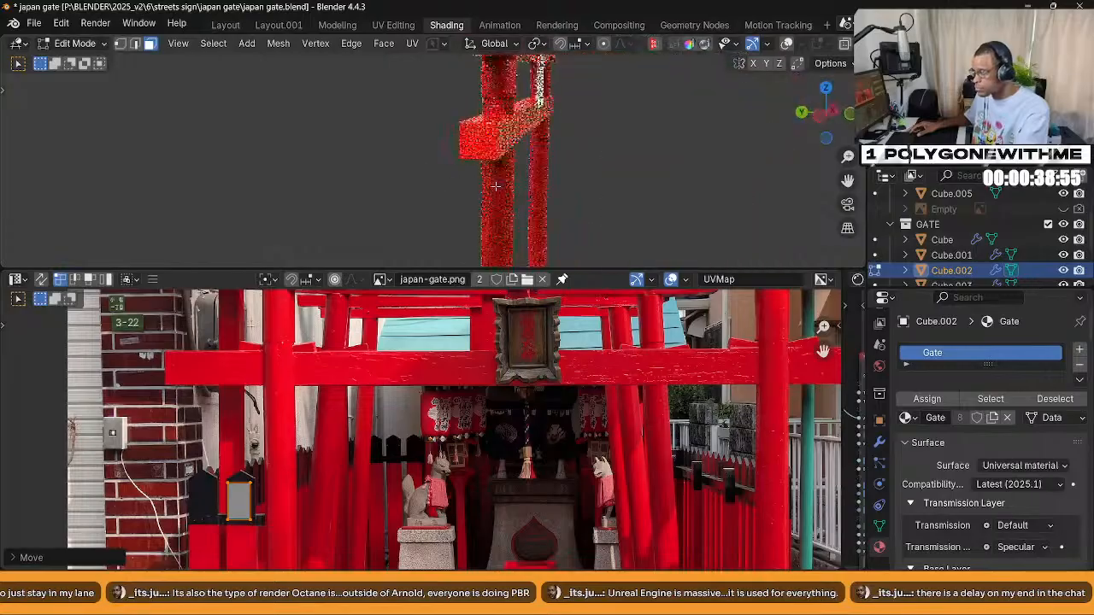
# Return to Object Mode, select the white sign panel between the crossbeams and assign it the existing Gate material
pyautogui.hotkey('ctrl', 'Tab')
pyautogui.click(588, 190)
pyautogui.scroll(-5, 488, 180)
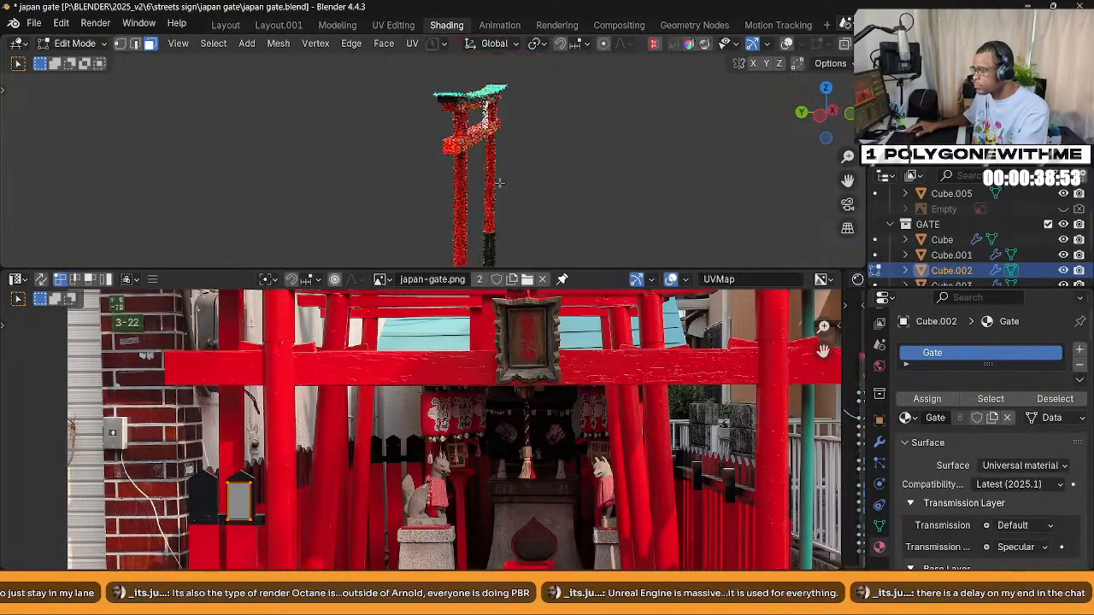
pyautogui.hotkey('ctrl', 'Tab')
pyautogui.click(490, 91)
pyautogui.scroll(6, 560, 166)
pyautogui.moveTo(557, 168); pyautogui.dragTo(528, 189, button='middle')
pyautogui.scroll(-2, 638, 161)
pyautogui.scroll(4, 637, 159)
pyautogui.scroll(-6, 532, 170)
pyautogui.click(527, 189)
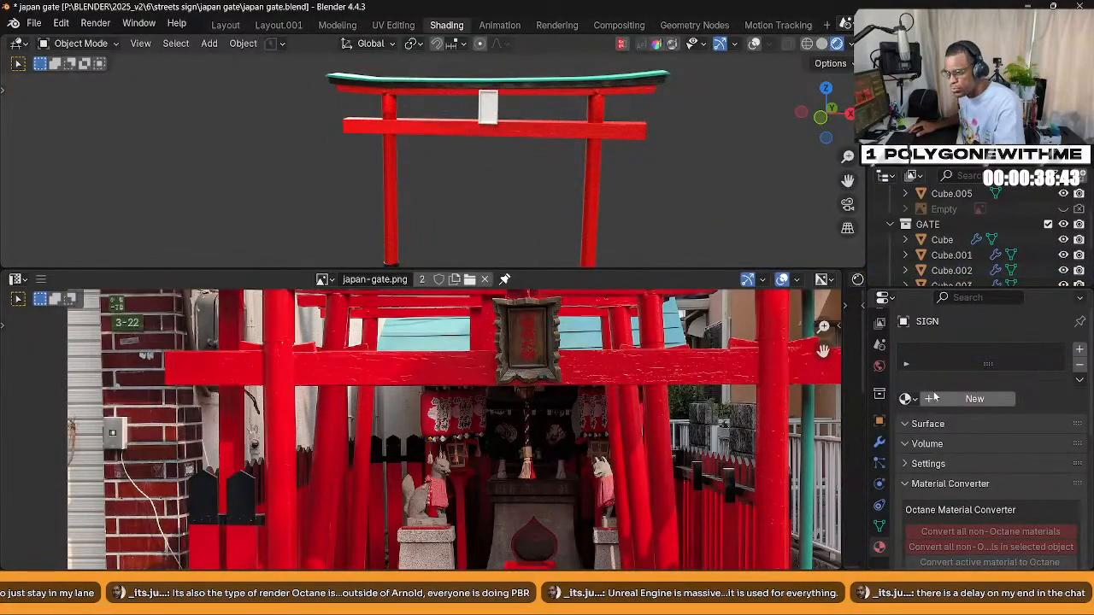
pyautogui.click(908, 398)
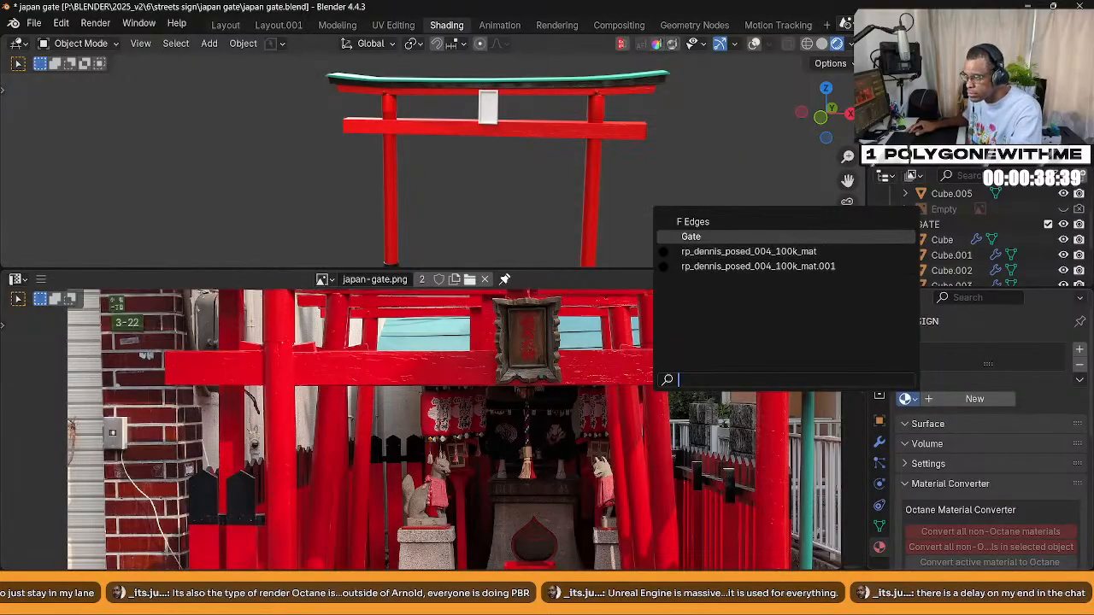
pyautogui.click(698, 236)
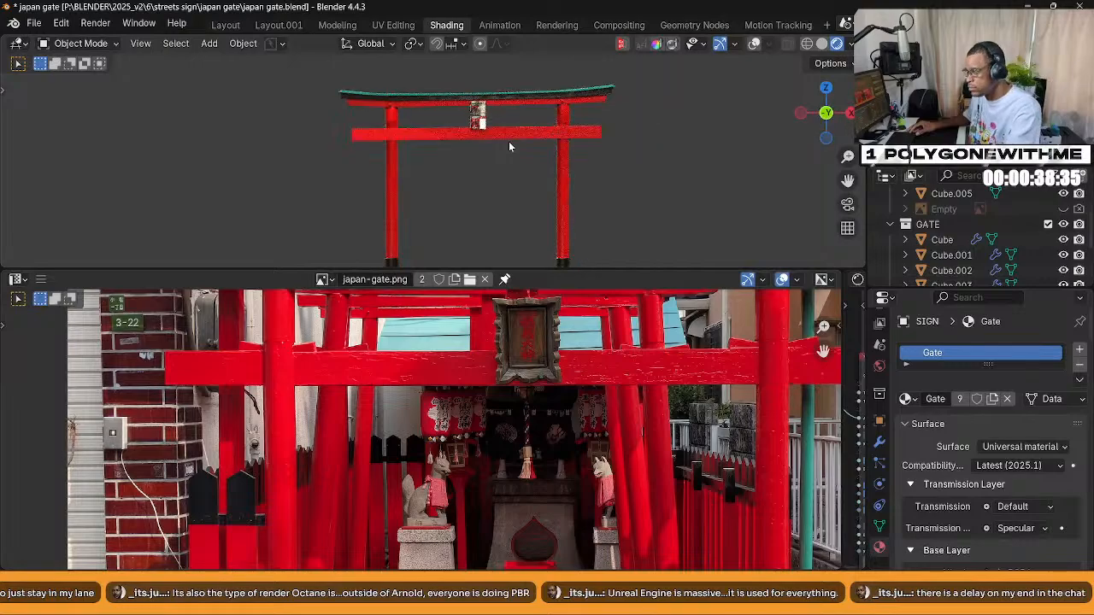
# Select the whole sign panel mesh in Edit Mode and unwrap it with Project from View in front view
pyautogui.scroll(2, 508, 164)
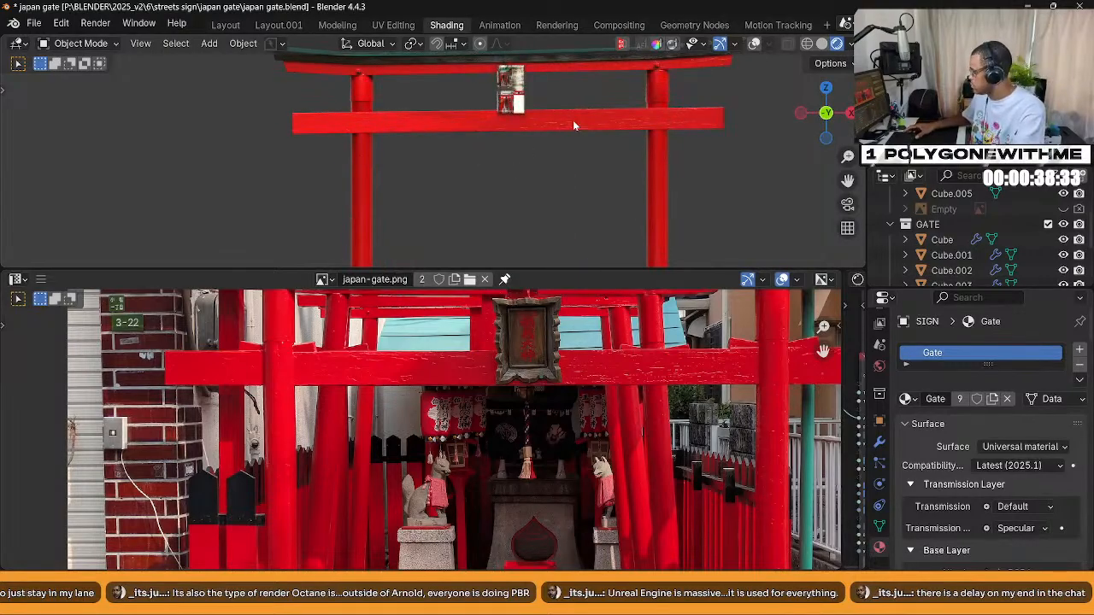
pyautogui.press('Tab')
pyautogui.click(703, 121)
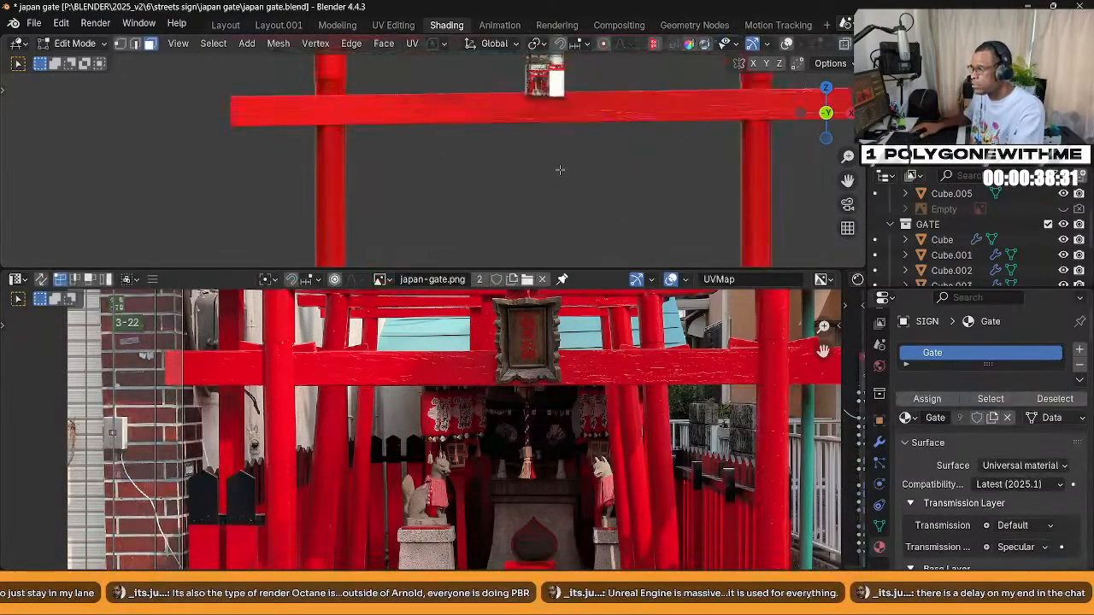
pyautogui.click(531, 162)
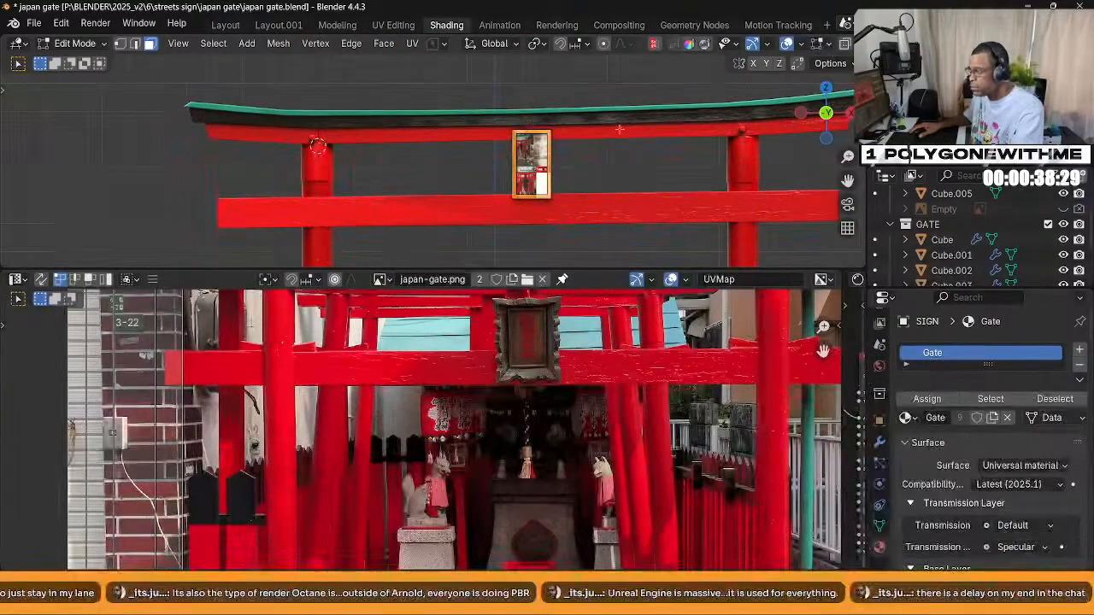
pyautogui.scroll(2, 581, 152)
pyautogui.moveTo(525, 103); pyautogui.dragTo(650, 253)
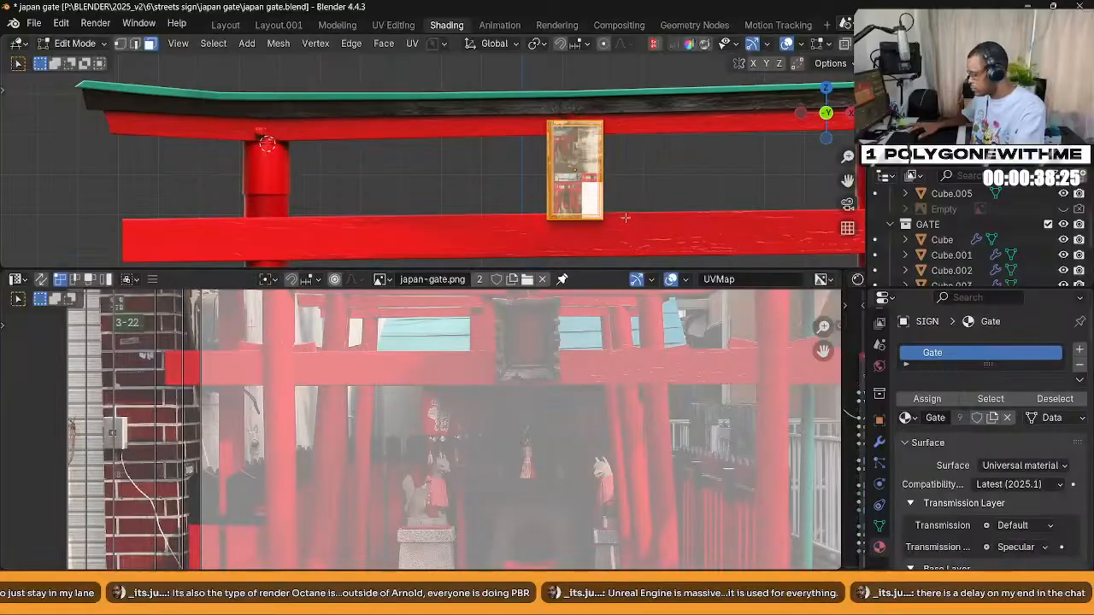
pyautogui.press('u')
pyautogui.click(626, 218)
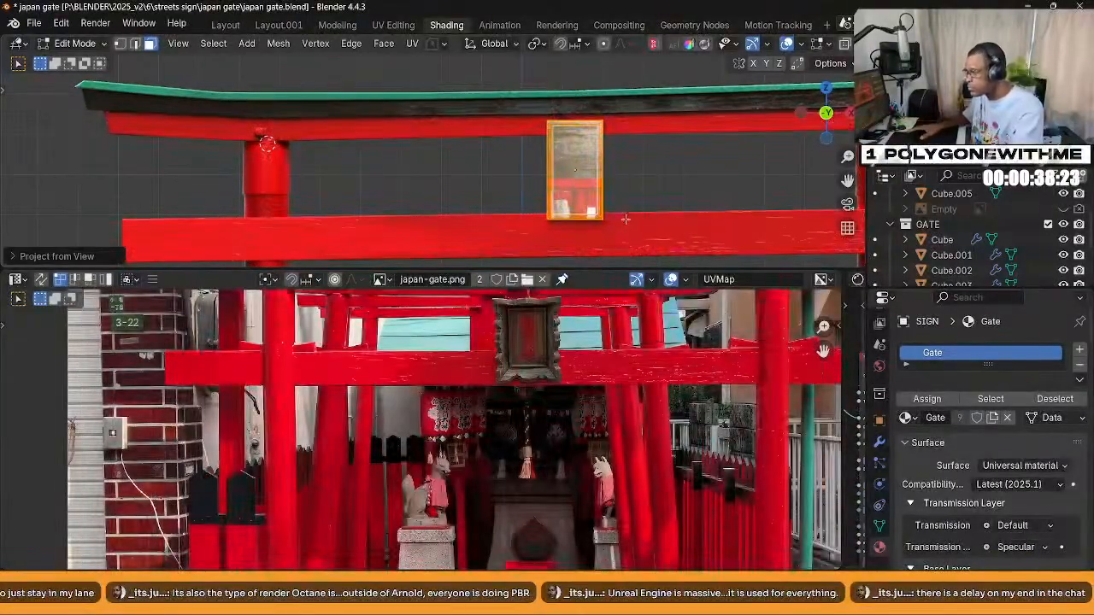
# Move all of the sign's UVs onto the framed plaque in the gate photo and scale them down to fit inside its frame
pyautogui.scroll(-4, 567, 453)
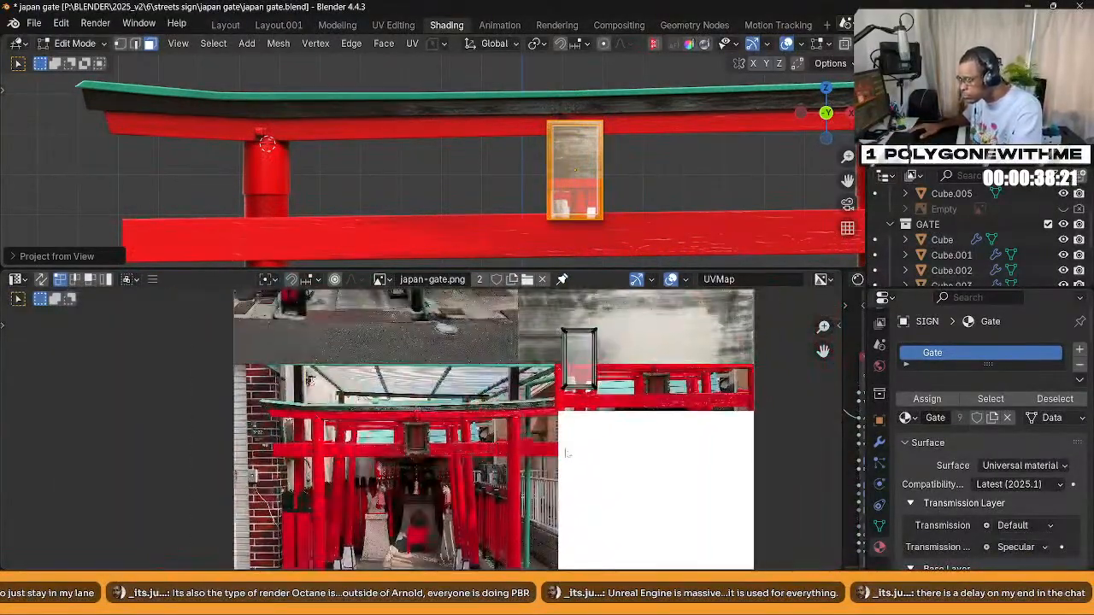
pyautogui.keyDown('shift'); pyautogui.scroll(1, 565, 453); pyautogui.keyUp('shift')
pyautogui.press('a')
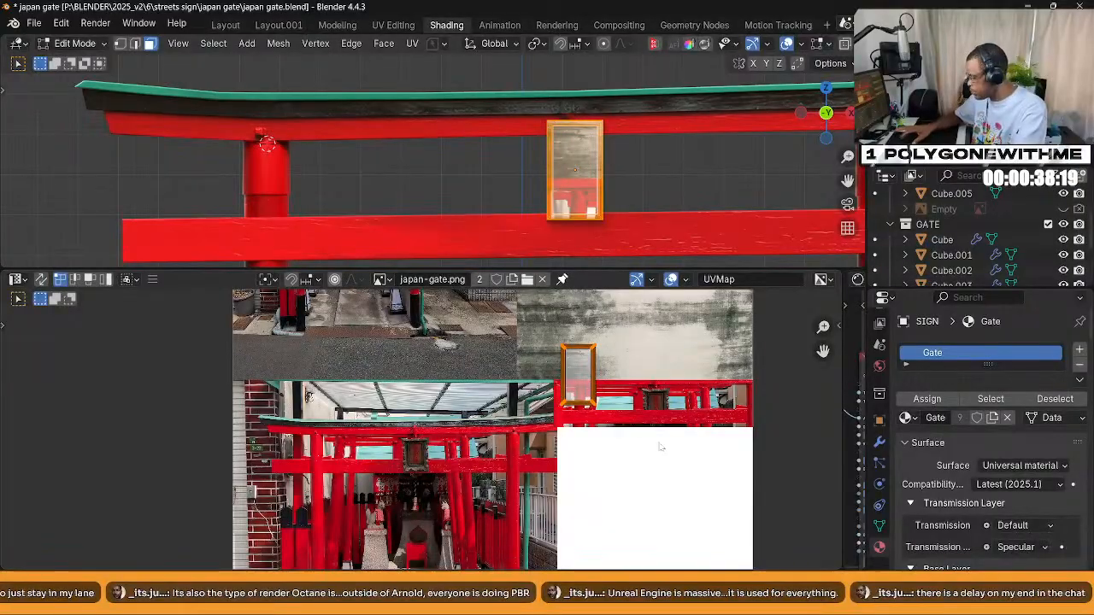
pyautogui.press('g')
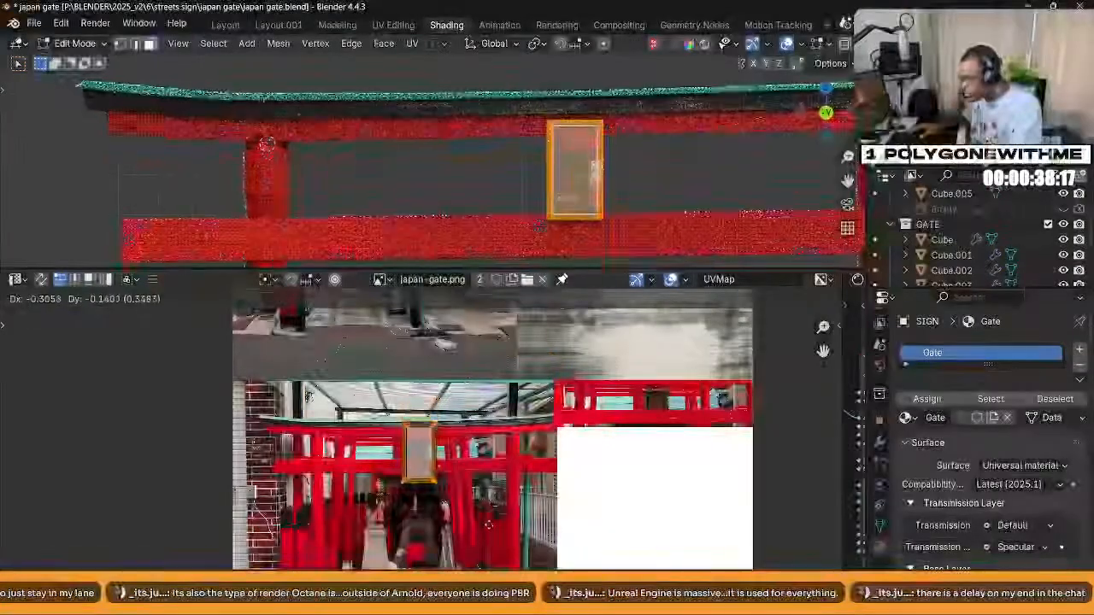
pyautogui.click(443, 473)
pyautogui.scroll(4, 451, 500)
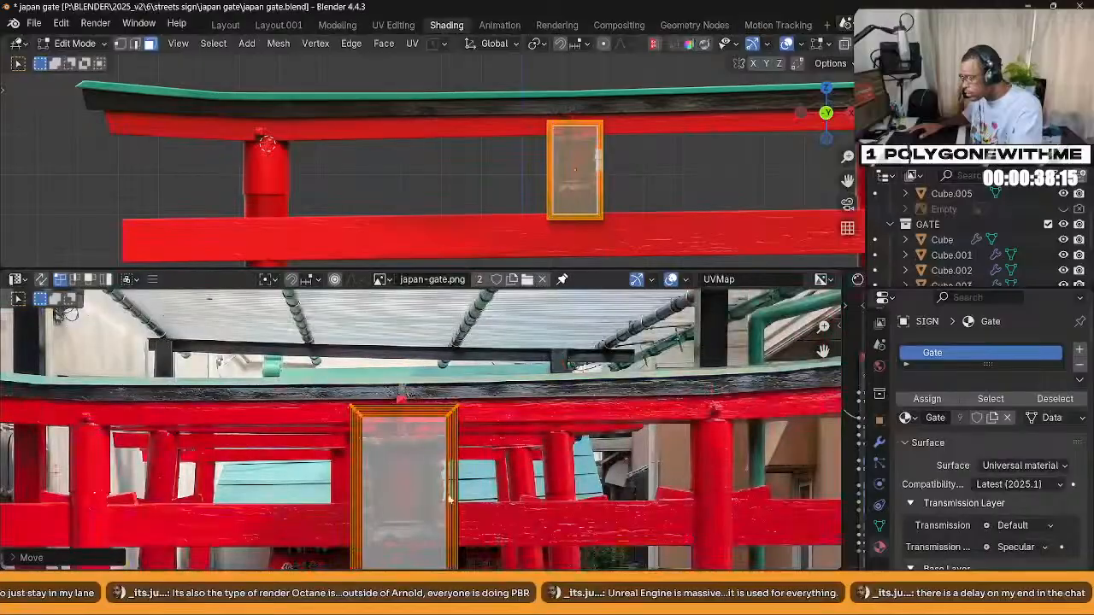
pyautogui.moveTo(450, 500); pyautogui.dragTo(451, 420, button='middle')
pyautogui.press('s')
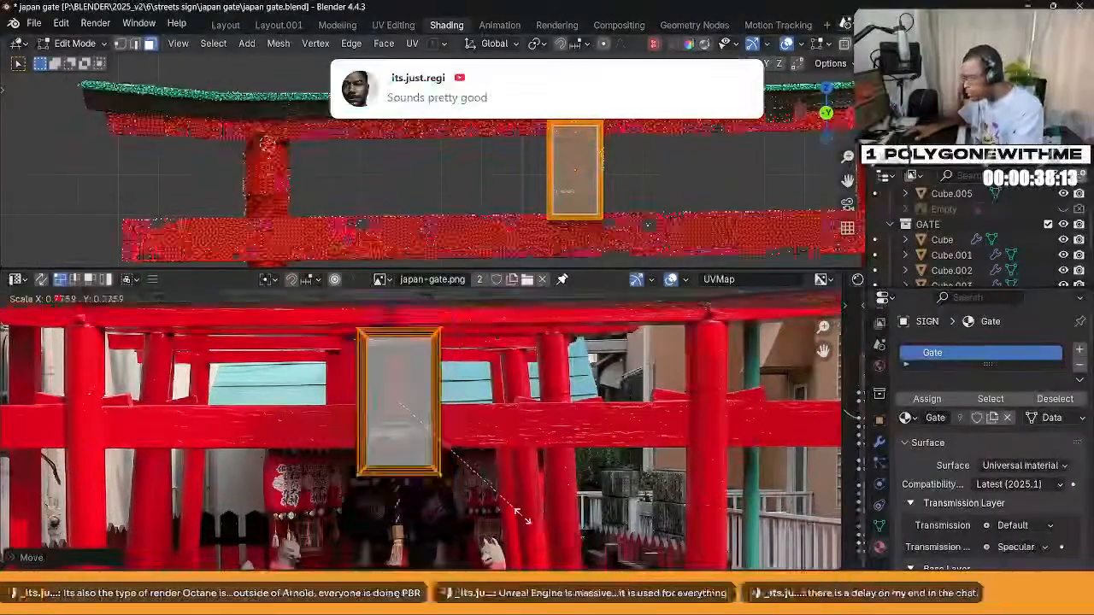
pyautogui.click(481, 476)
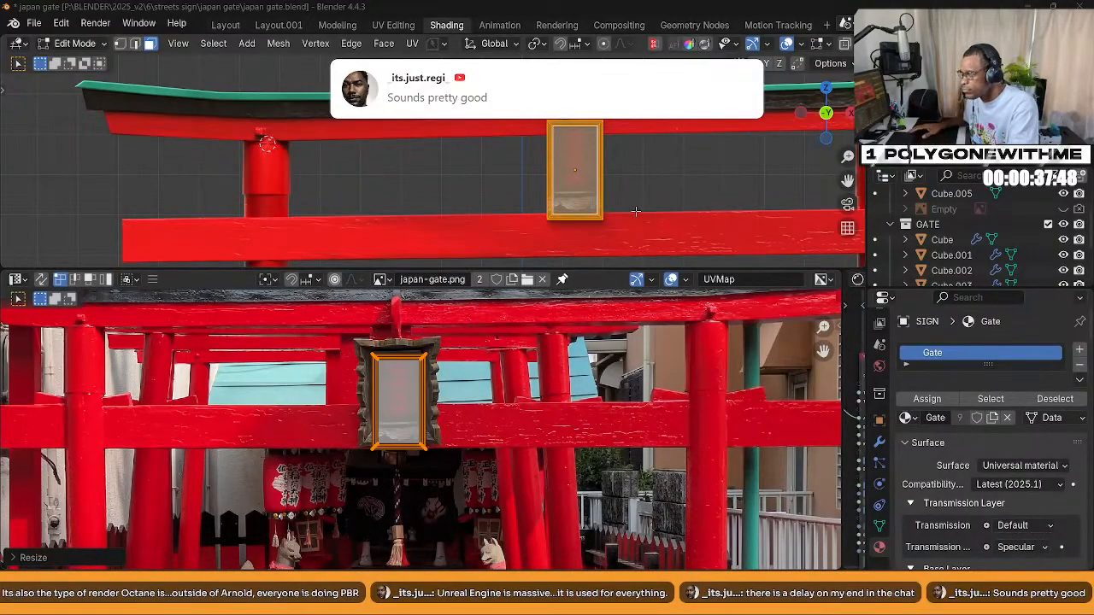
pyautogui.scroll(3, 650, 248)
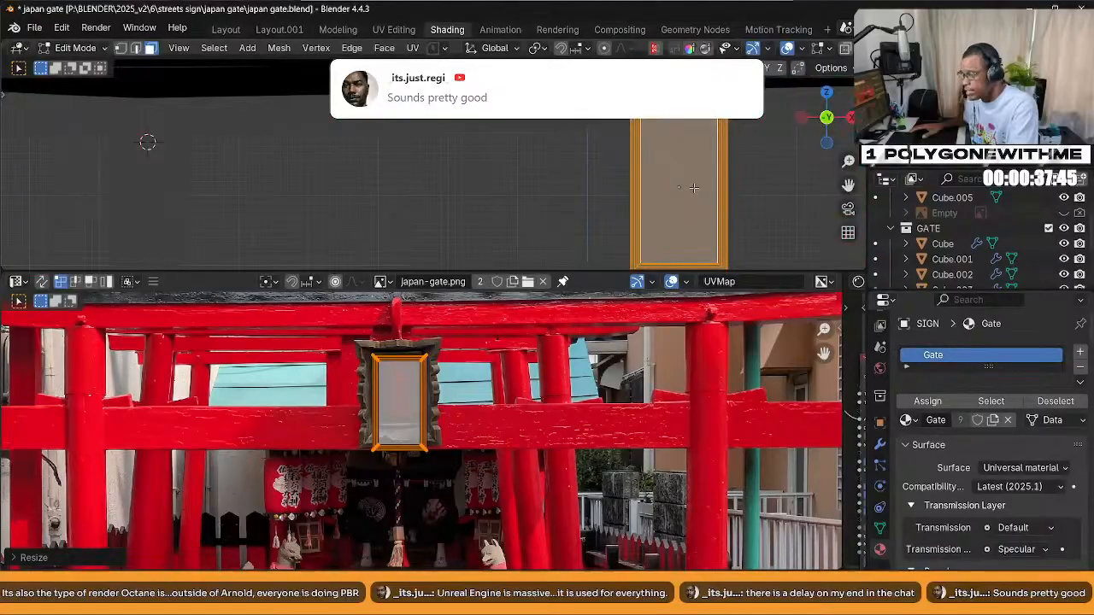
pyautogui.scroll(-4, 693, 188)
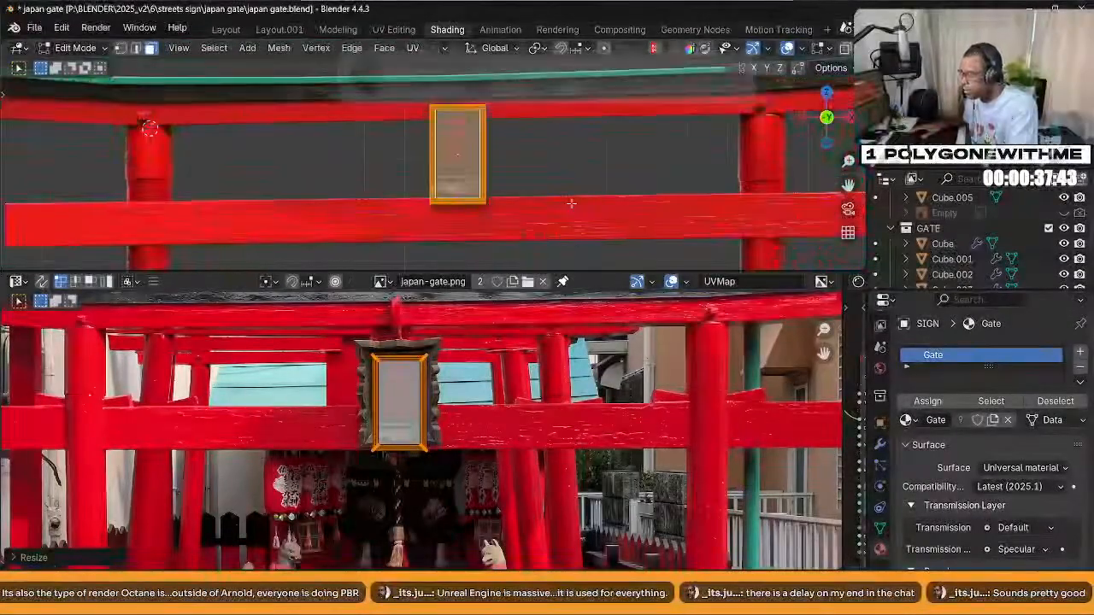
pyautogui.scroll(2, 571, 203)
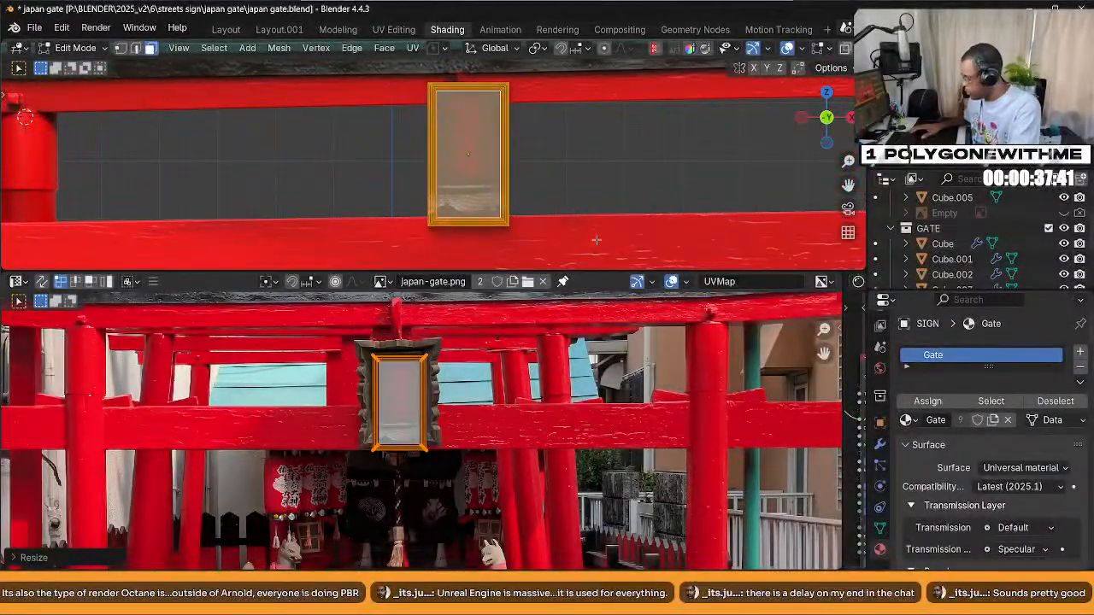
pyautogui.press('s')
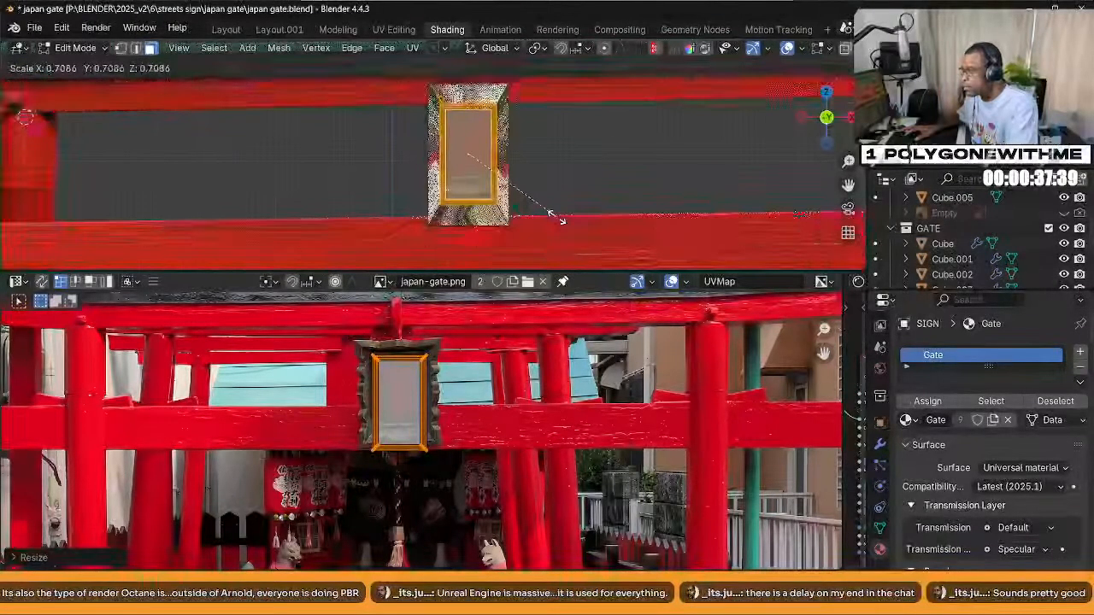
pyautogui.press('Escape')
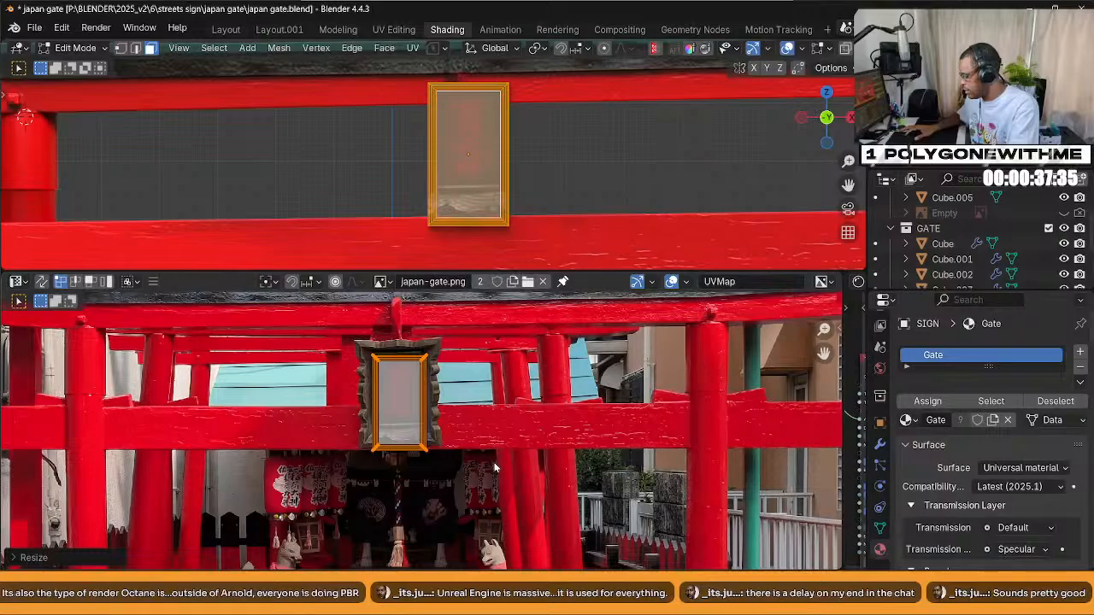
# Move the sign's UVs slightly upward so they sit centred within the carved wooden frame of the plaque in the photo
pyautogui.press('g')
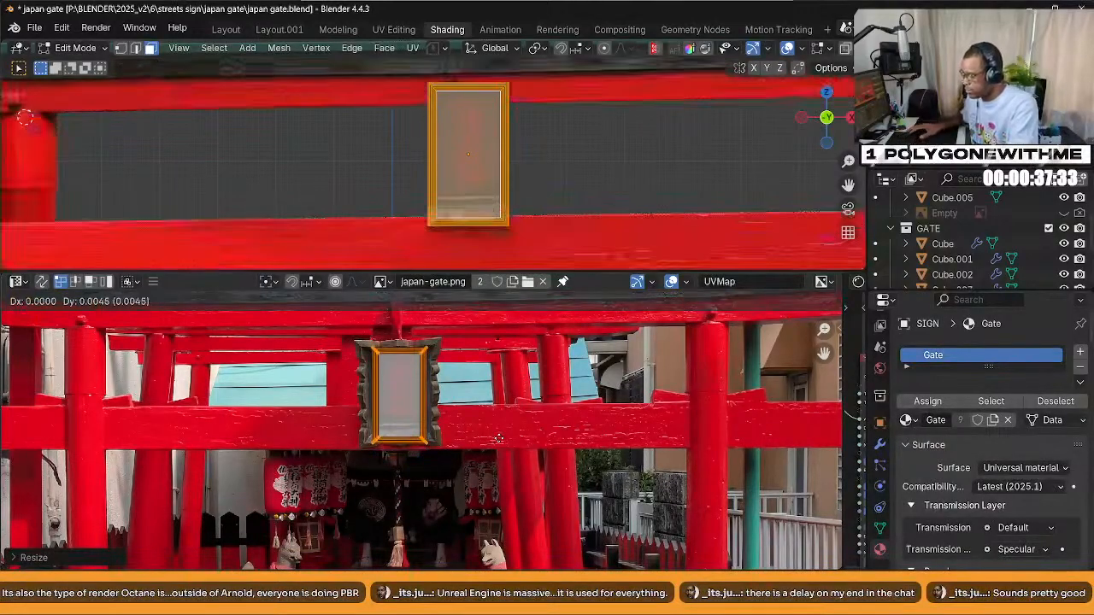
pyautogui.click(496, 437)
pyautogui.scroll(3, 487, 434)
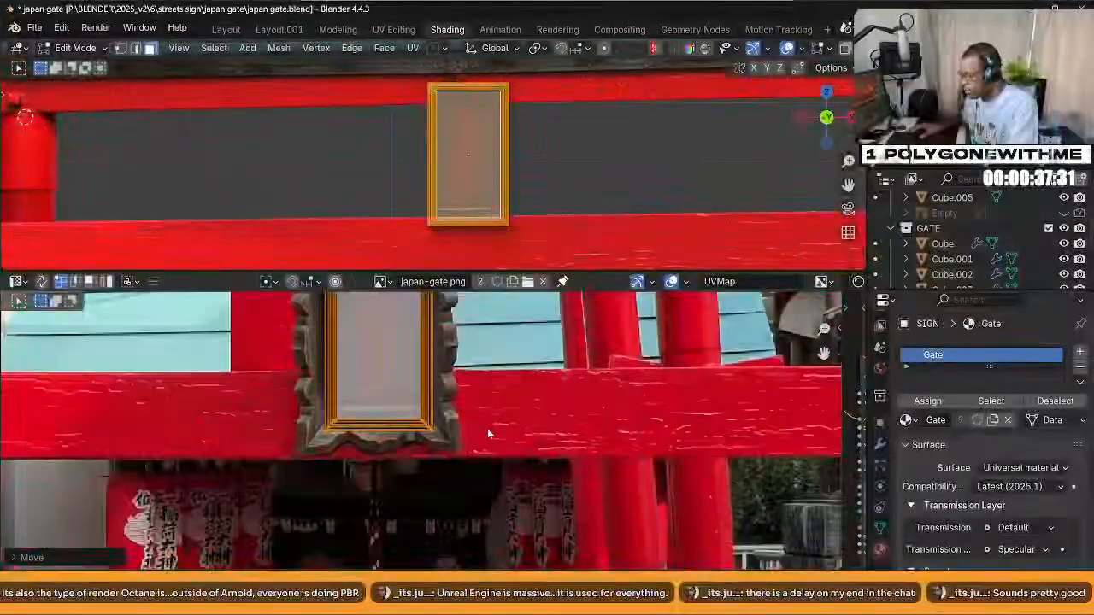
pyautogui.scroll(3, 479, 440)
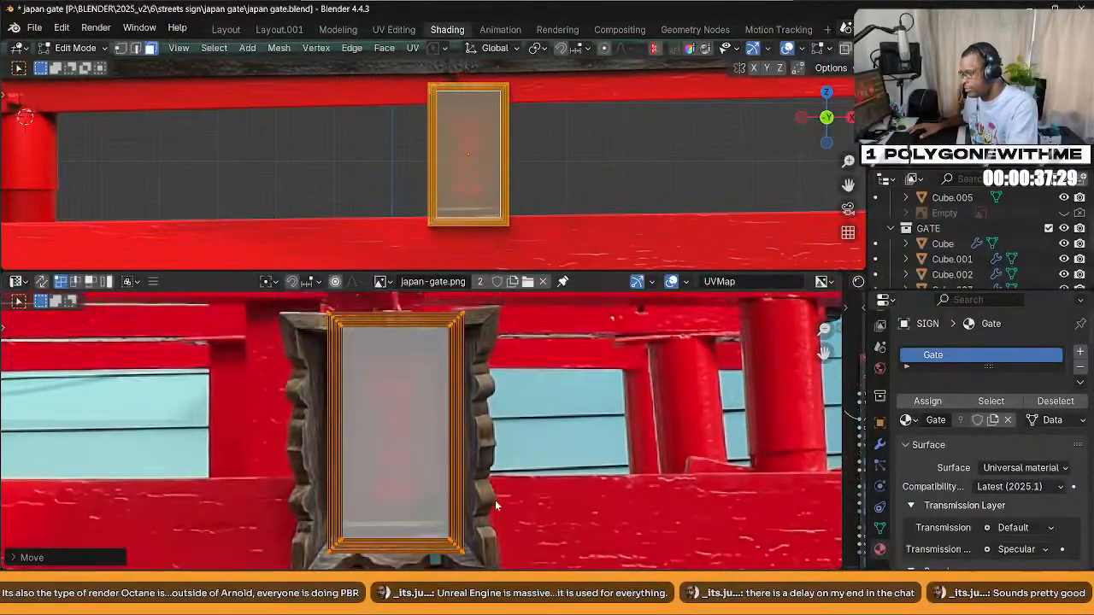
pyautogui.scroll(-1, 495, 500)
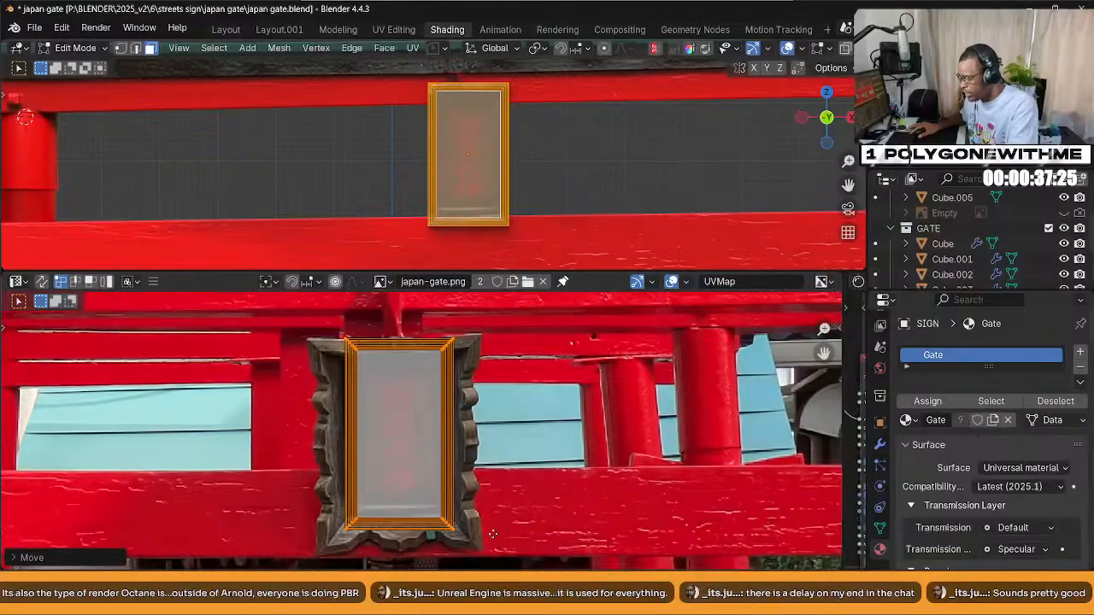
pyautogui.moveTo(499, 539); pyautogui.dragTo(472, 465, button='middle')
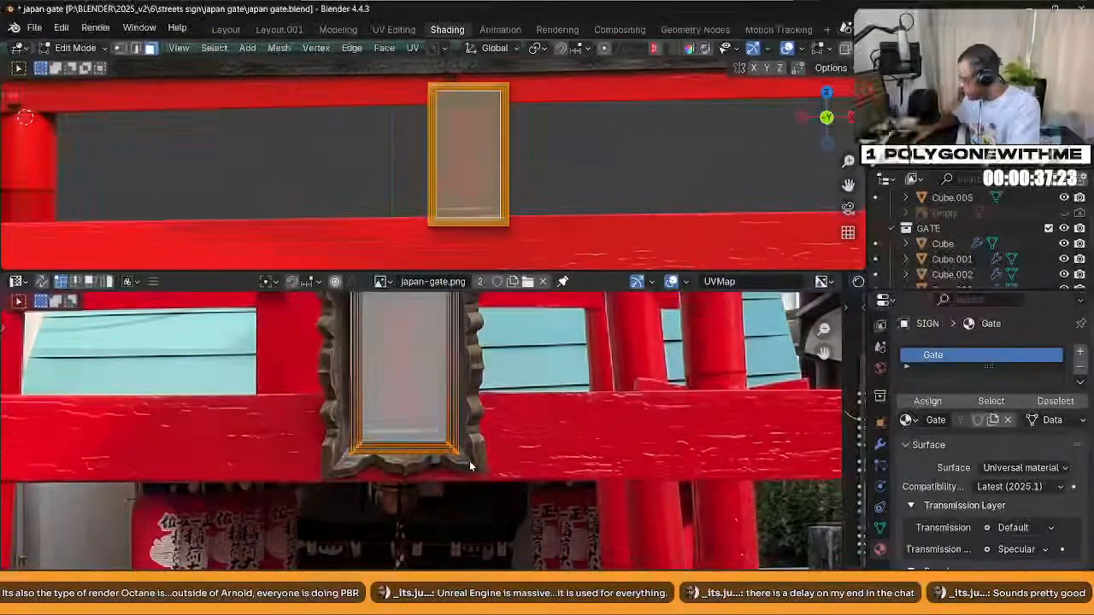
pyautogui.press('g')
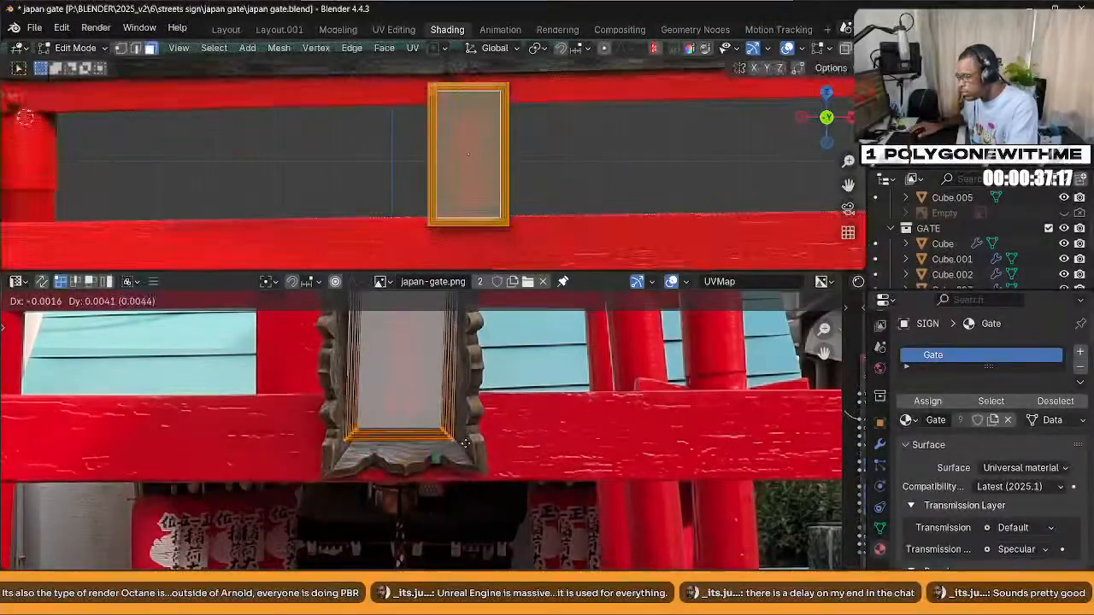
pyautogui.click(474, 457)
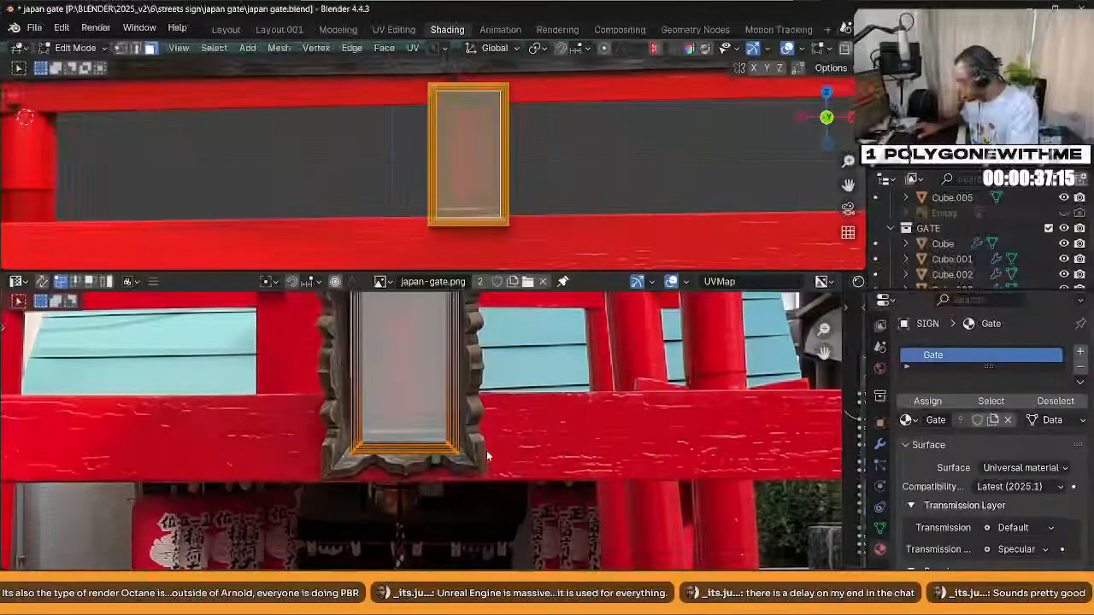
# Scale the sign's UVs down to about 0.70 so they fit the plaque's inner panel
pyautogui.keyDown('shift'); pyautogui.scroll(3, 512, 457); pyautogui.keyUp('shift')
pyautogui.press('s')
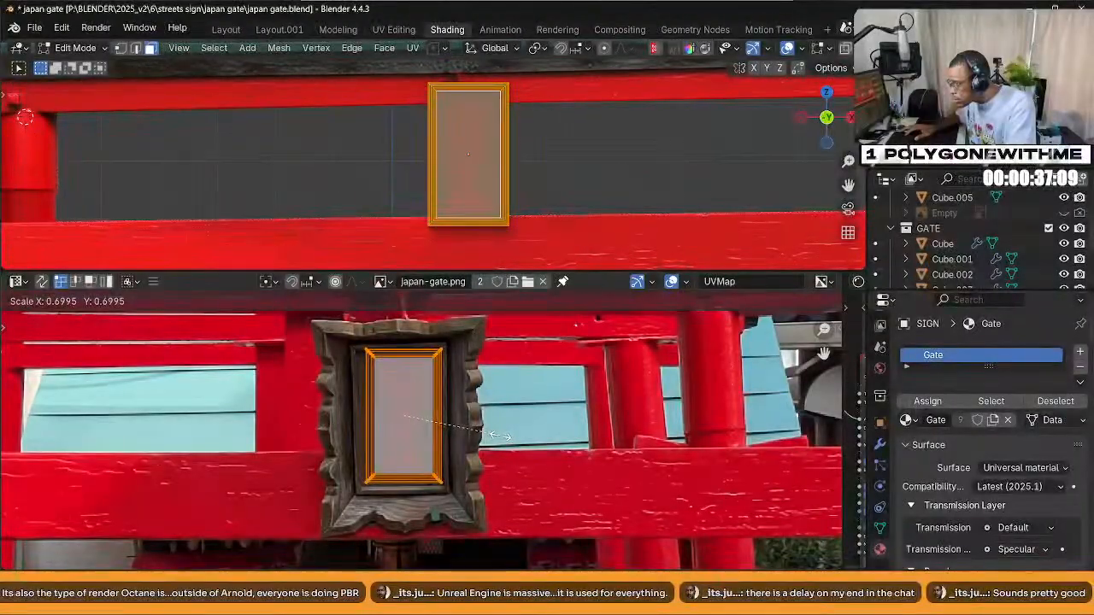
pyautogui.click(493, 435)
# Move the upper-left and upper-right corner UVs of the sign outward onto the matching corners of the plaque's inner frame
pyautogui.scroll(2, 462, 419)
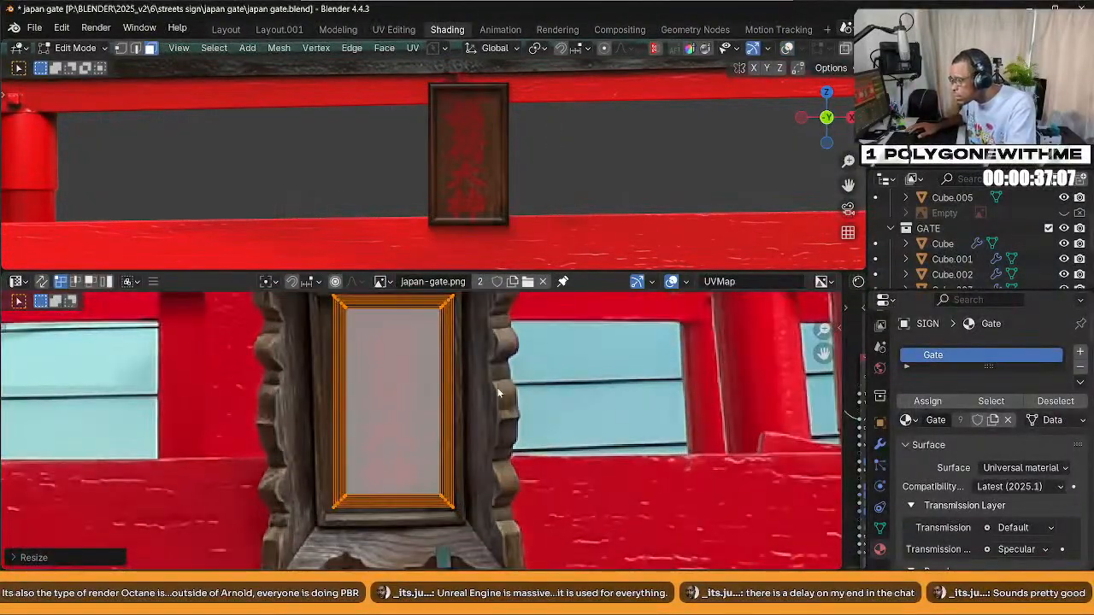
pyautogui.moveTo(296, 364); pyautogui.dragTo(382, 435)
pyautogui.press('g')
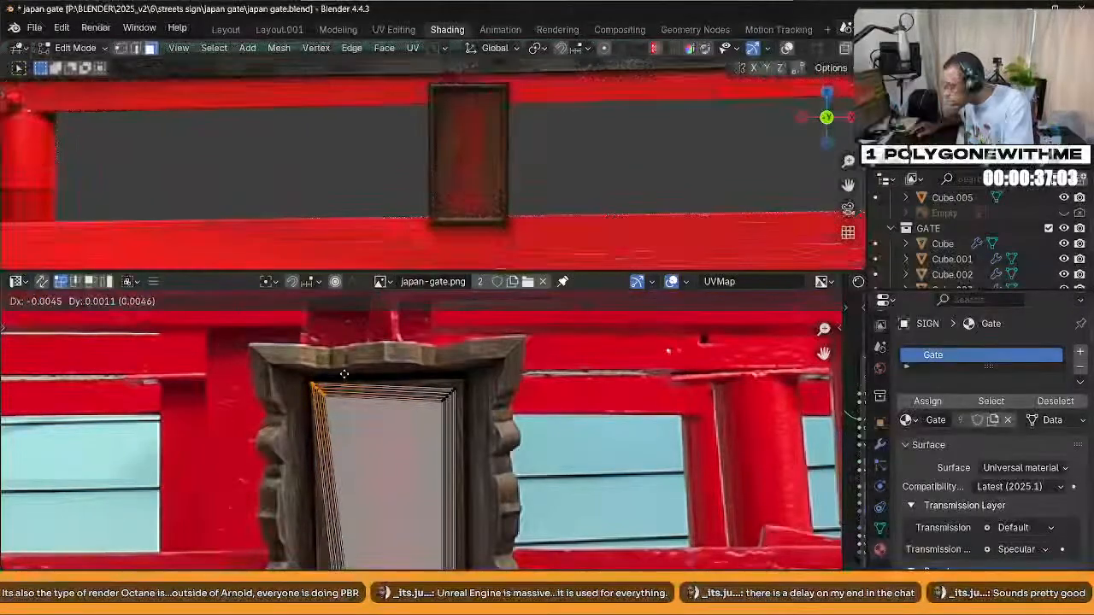
pyautogui.click(360, 388)
pyautogui.moveTo(455, 418); pyautogui.dragTo(457, 419)
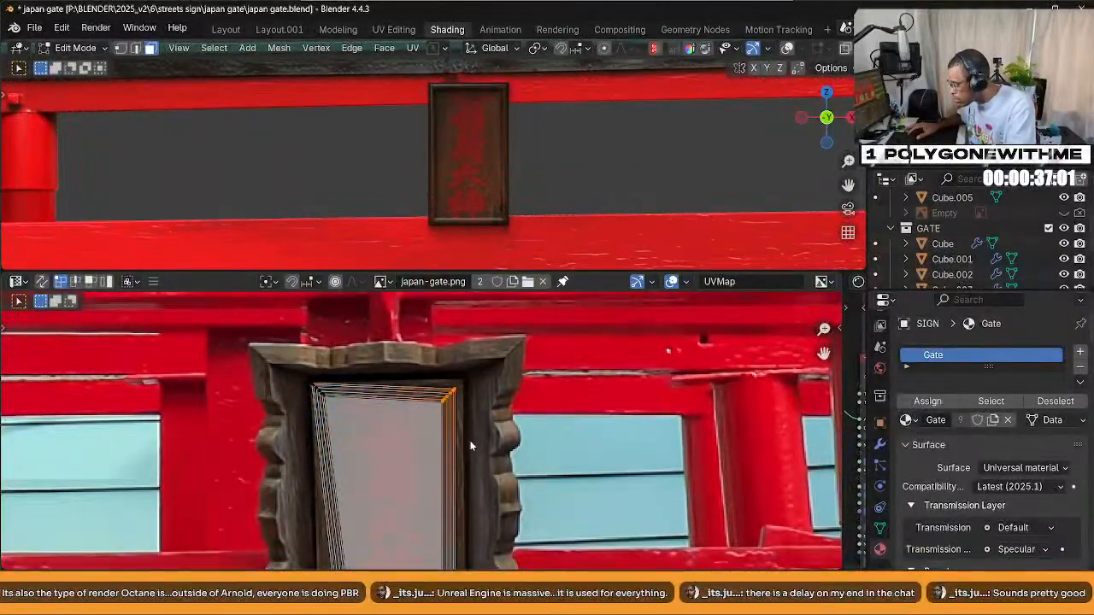
pyautogui.press('g')
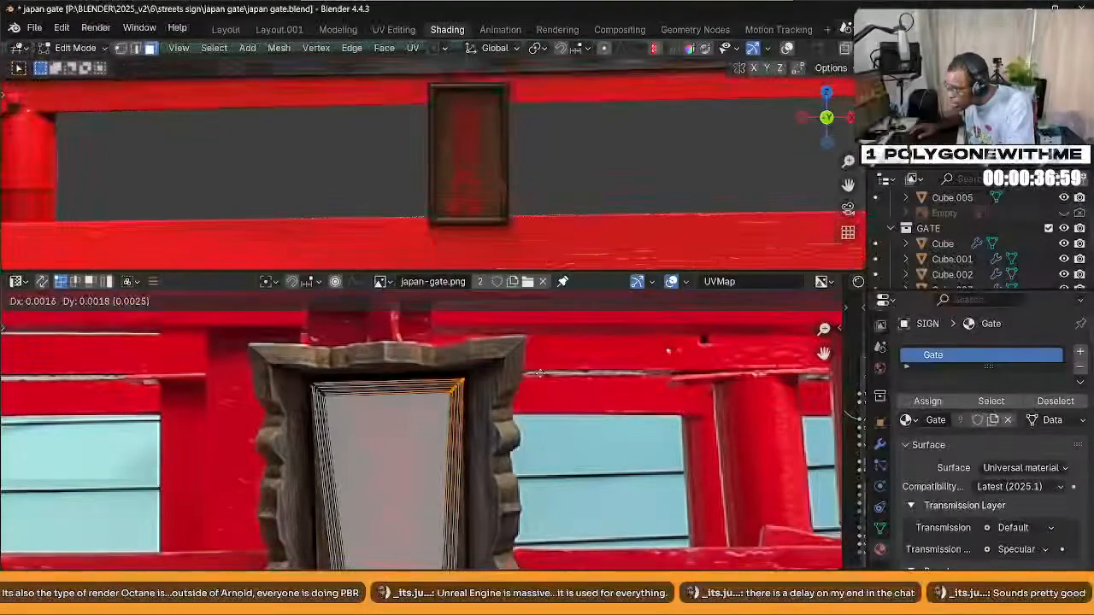
pyautogui.click(541, 379)
# Move the lower-left and lower-right corner UVs of the sign outward onto the lower corners of the plaque's inner frame
pyautogui.moveTo(472, 505); pyautogui.dragTo(470, 370, button='middle')
pyautogui.moveTo(280, 426); pyautogui.dragTo(382, 498)
pyautogui.press('g')
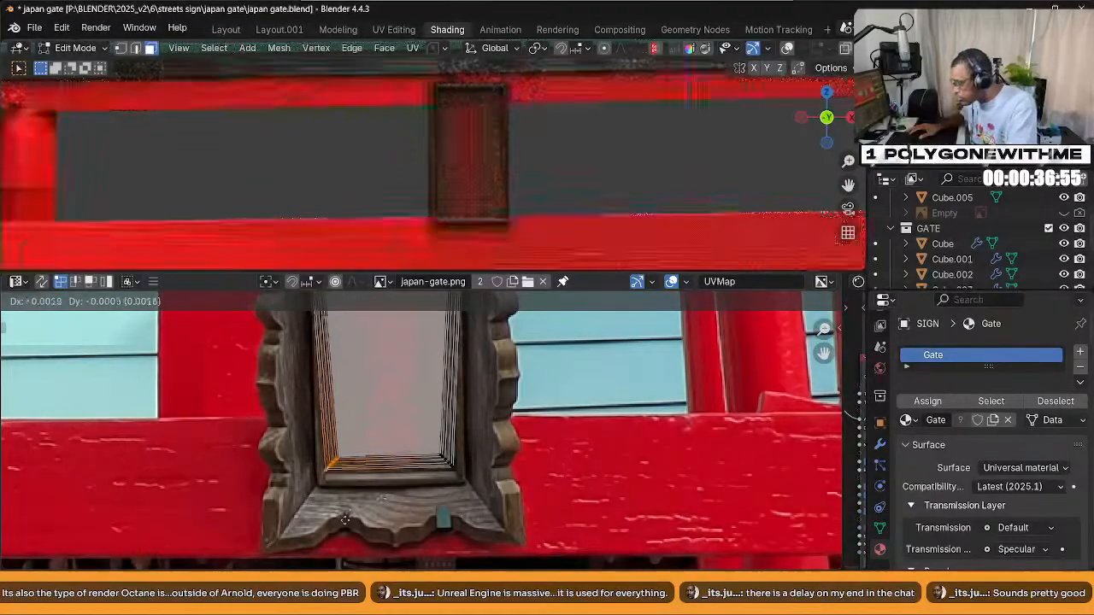
pyautogui.click(276, 384)
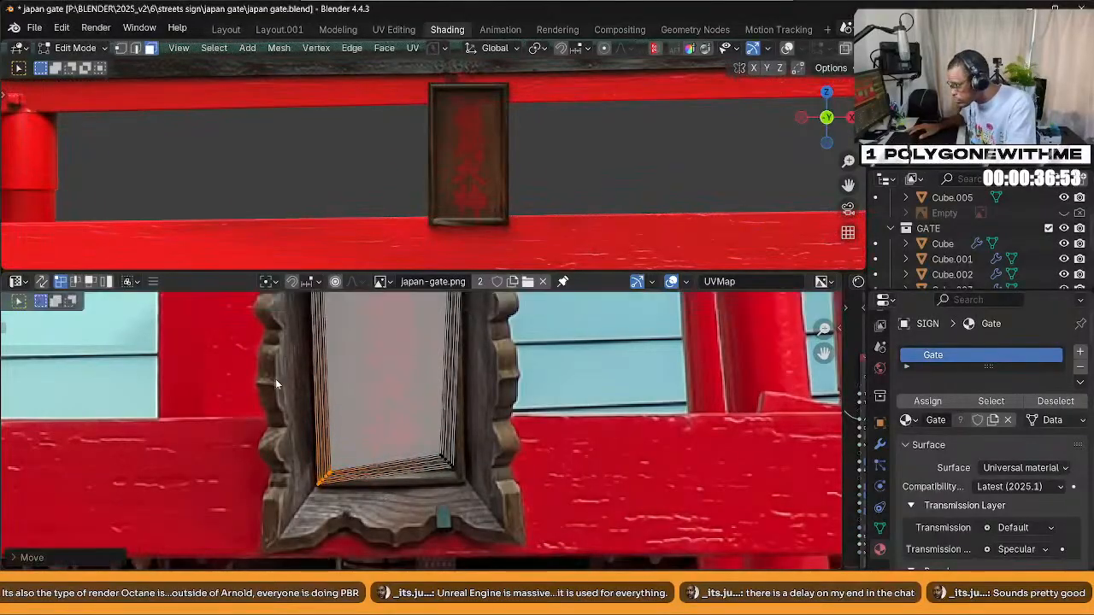
pyautogui.moveTo(373, 414); pyautogui.dragTo(516, 488)
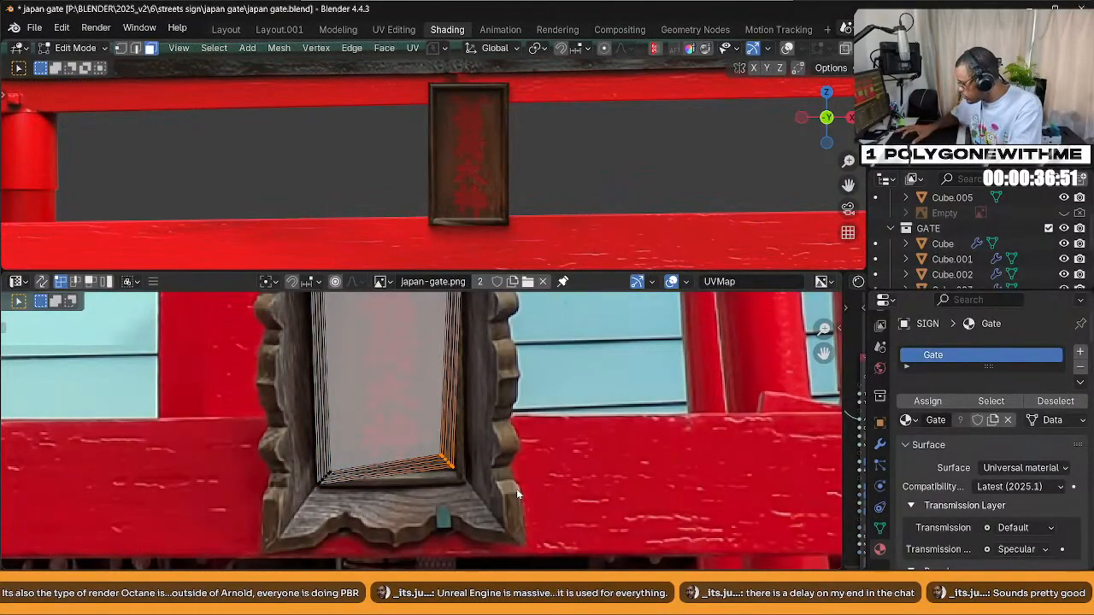
pyautogui.press('g')
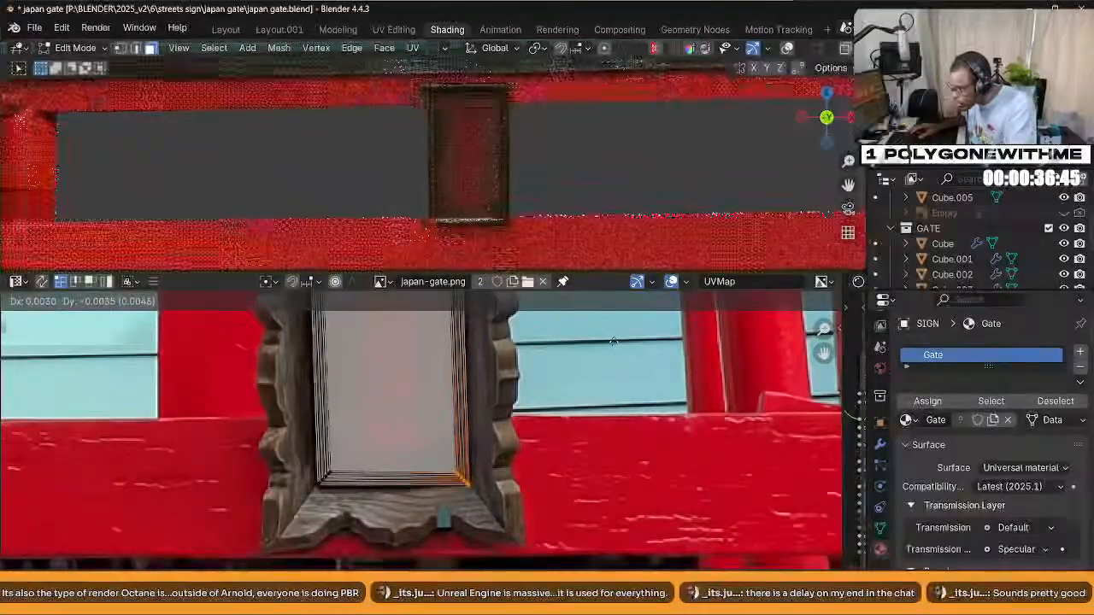
pyautogui.click(614, 340)
# Nudge the sign's lower-left and upper-left corner UVs slightly outward to align its left edge with the plaque's inner frame
pyautogui.moveTo(238, 435); pyautogui.dragTo(387, 514)
pyautogui.press('g')
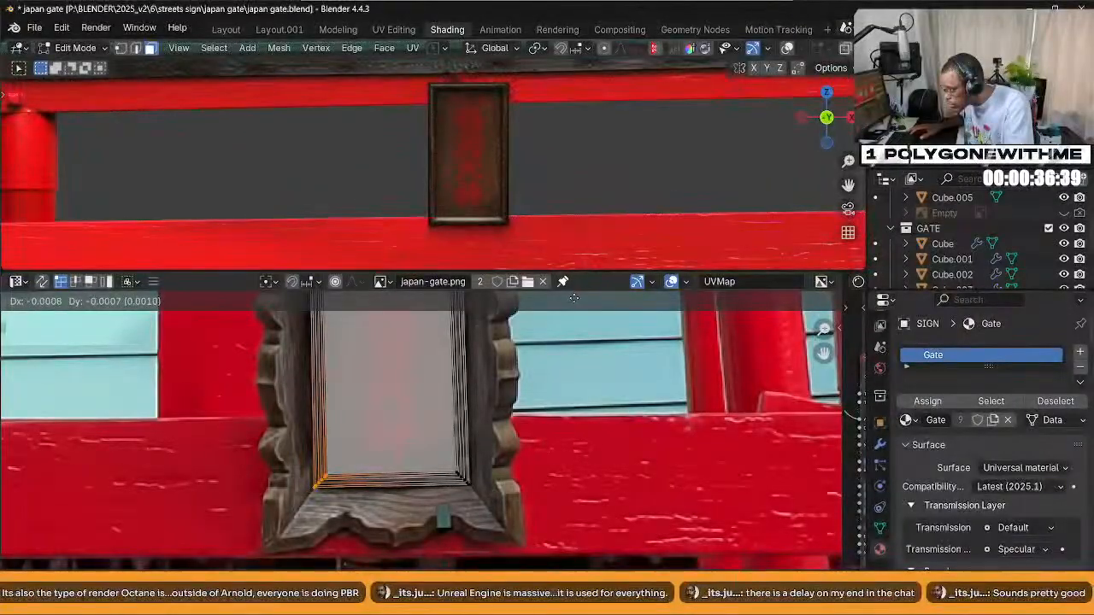
pyautogui.click(547, 346)
pyautogui.moveTo(473, 384); pyautogui.dragTo(470, 479, button='middle')
pyautogui.moveTo(288, 417); pyautogui.dragTo(347, 477)
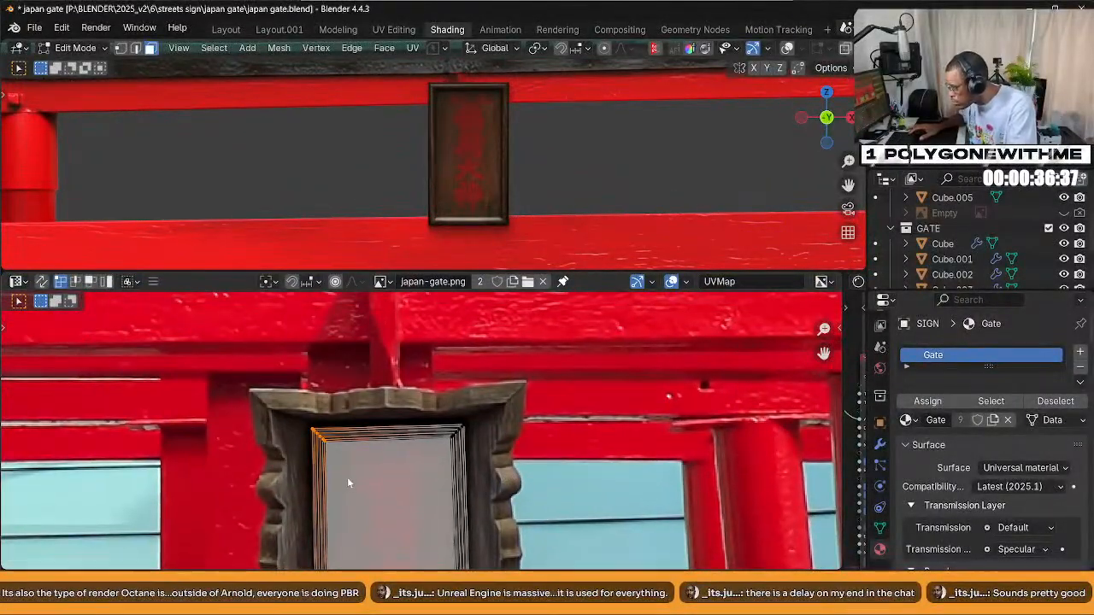
pyautogui.press('g')
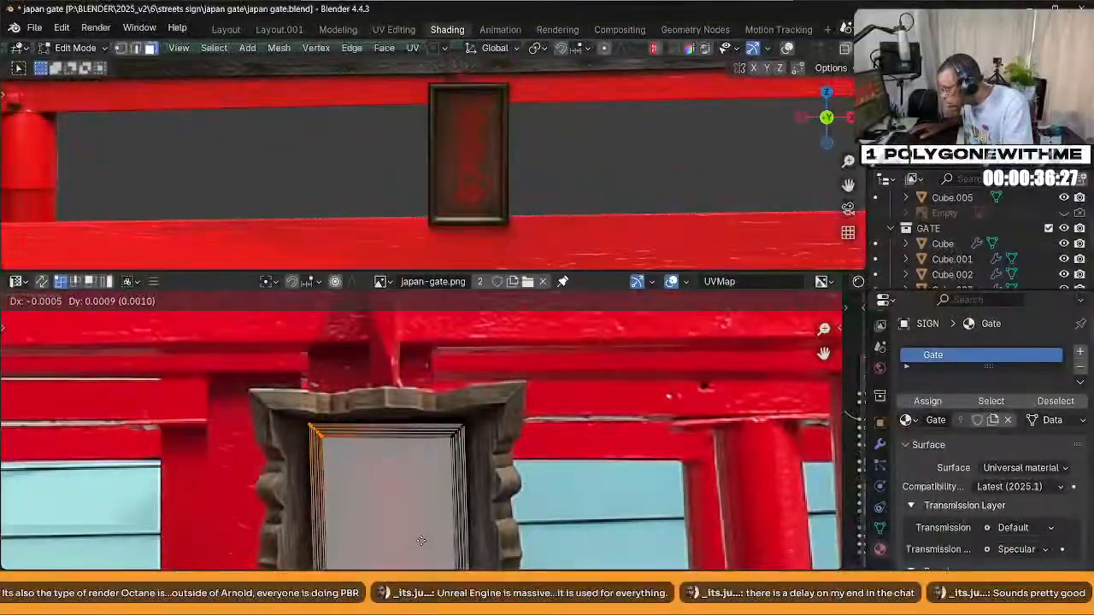
pyautogui.click(457, 493)
# Fine-tune the sign's upper-right and upper-left corner UVs against the upper edge of the plaque's inner frame at close range
pyautogui.scroll(3, 504, 479)
pyautogui.moveTo(555, 481); pyautogui.dragTo(485, 423, button='middle')
pyautogui.press('g')
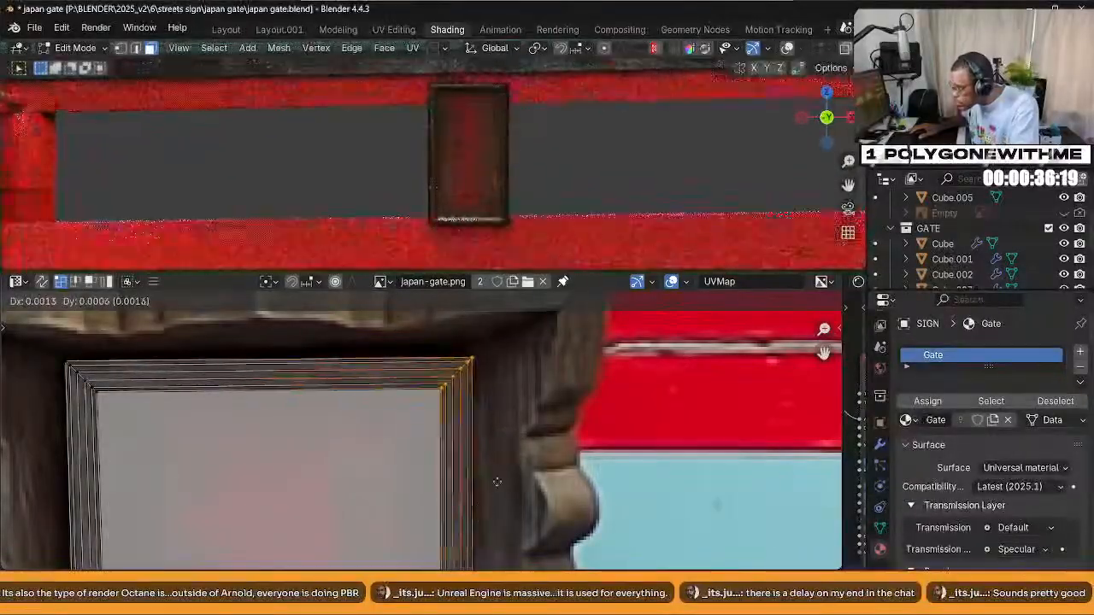
pyautogui.click(462, 395)
pyautogui.moveTo(50, 356); pyautogui.dragTo(150, 419)
pyautogui.press('g')
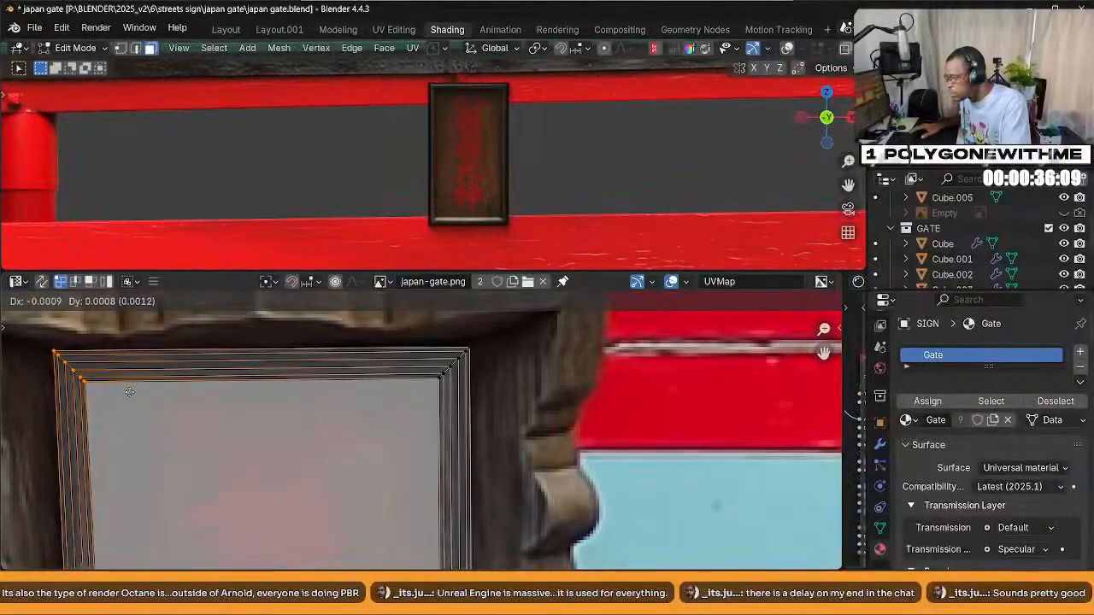
pyautogui.click(129, 392)
# Check the UV fit across the whole plaque and inspect the textured sign's front and side faces at an angle
pyautogui.scroll(-2, 270, 437)
pyautogui.moveTo(409, 480); pyautogui.dragTo(449, 372, button='middle')
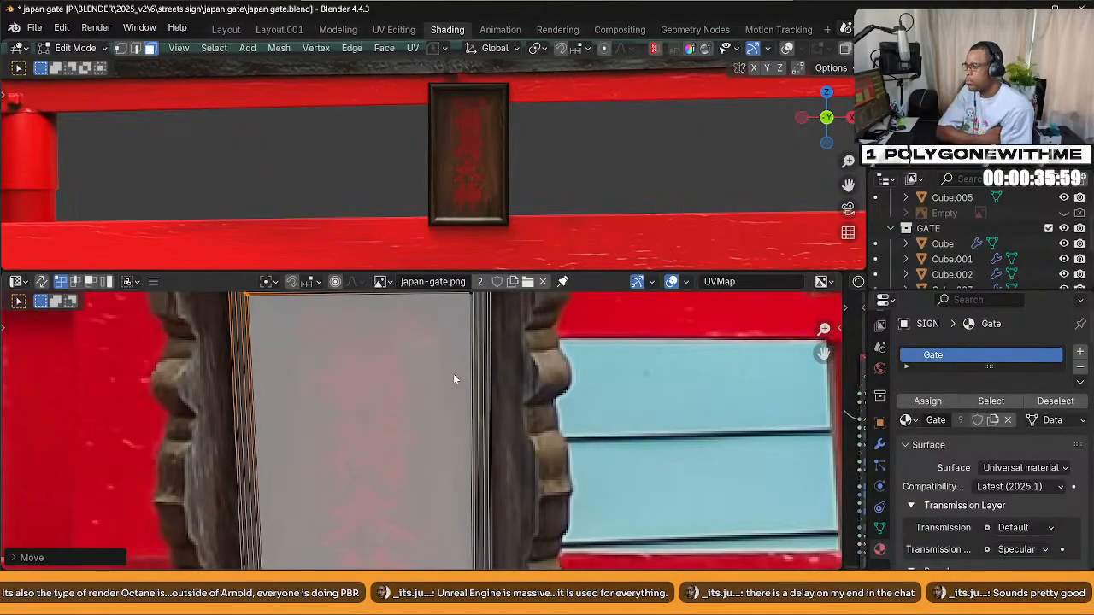
pyautogui.scroll(-4, 435, 452)
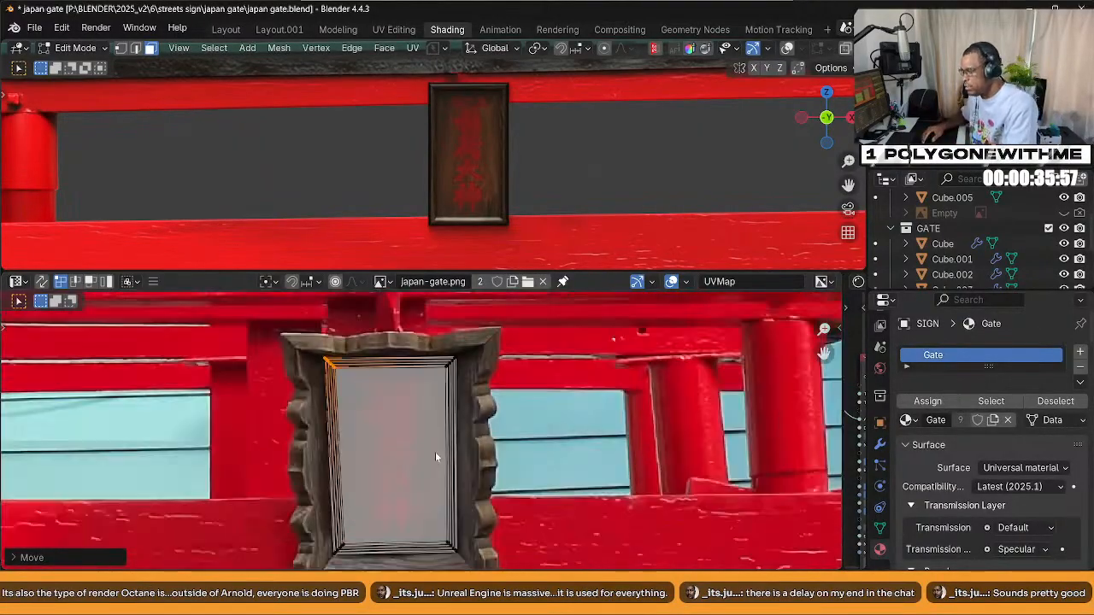
pyautogui.keyDown('shift'); pyautogui.moveTo(421, 457); pyautogui.dragTo(432, 443, button='middle'); pyautogui.keyUp('shift')
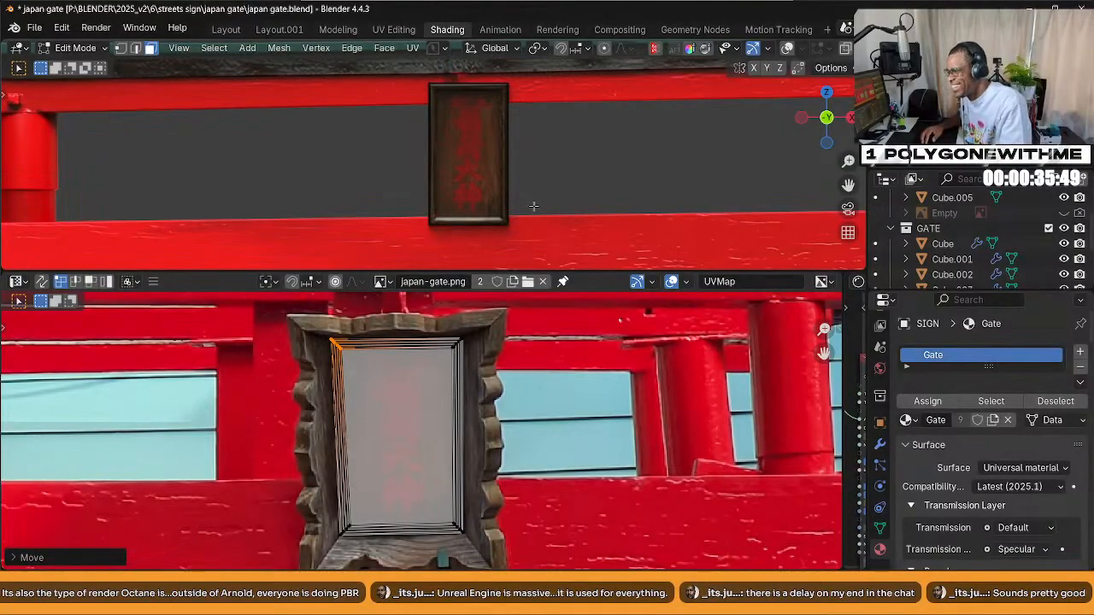
pyautogui.moveTo(548, 212); pyautogui.dragTo(459, 220, button='middle')
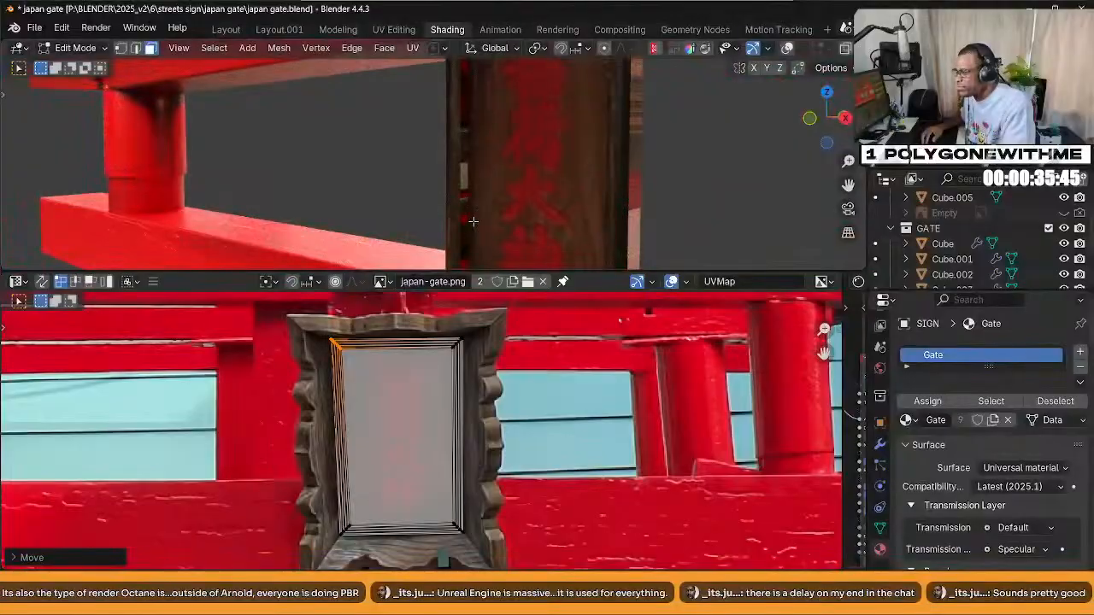
pyautogui.scroll(-5, 473, 222)
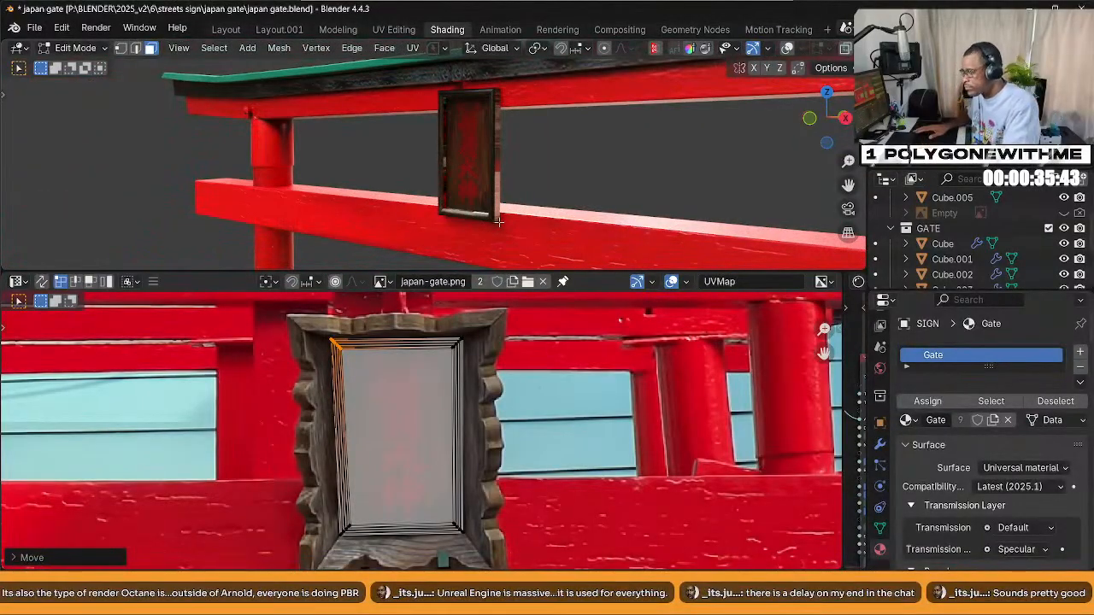
# Unwrap the selected side faces of the sign using Cube Projection and check their layout over the japan-gate.png texture
pyautogui.press('ctrl+KP_3')
pyautogui.scroll(3, 470, 215)
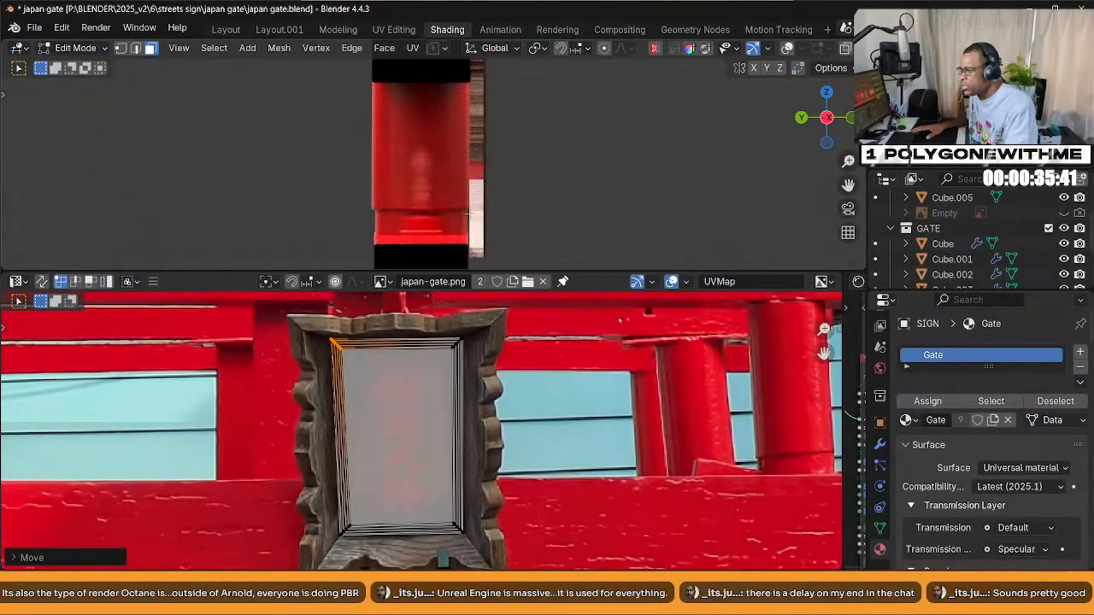
pyautogui.moveTo(525, 219); pyautogui.dragTo(479, 207, button='middle')
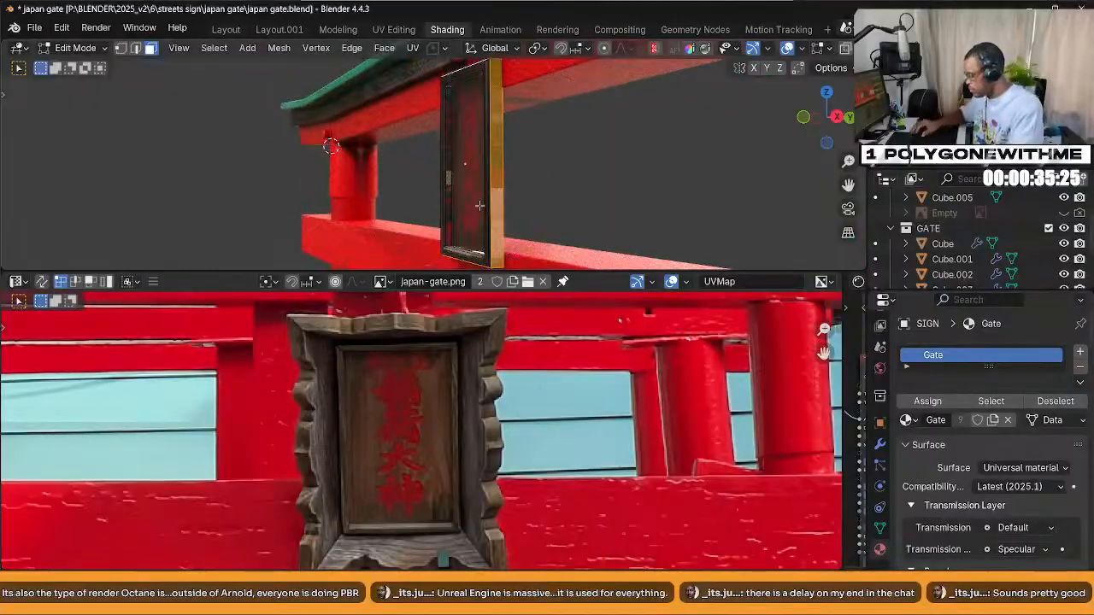
pyautogui.press('u')
pyautogui.click(427, 159)
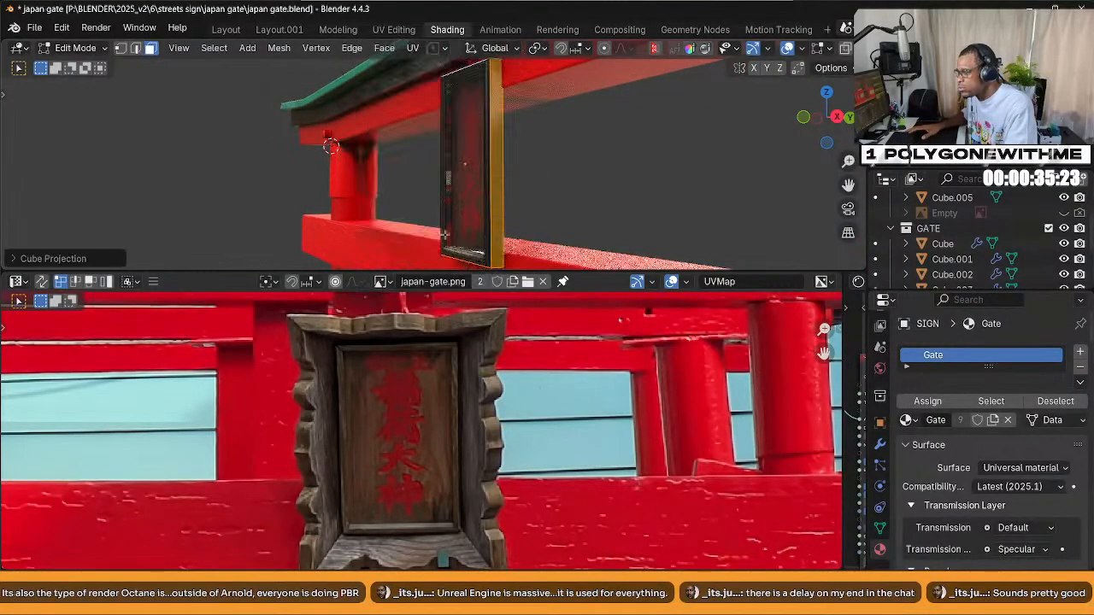
pyautogui.scroll(-4, 273, 564)
pyautogui.scroll(-5, 481, 441)
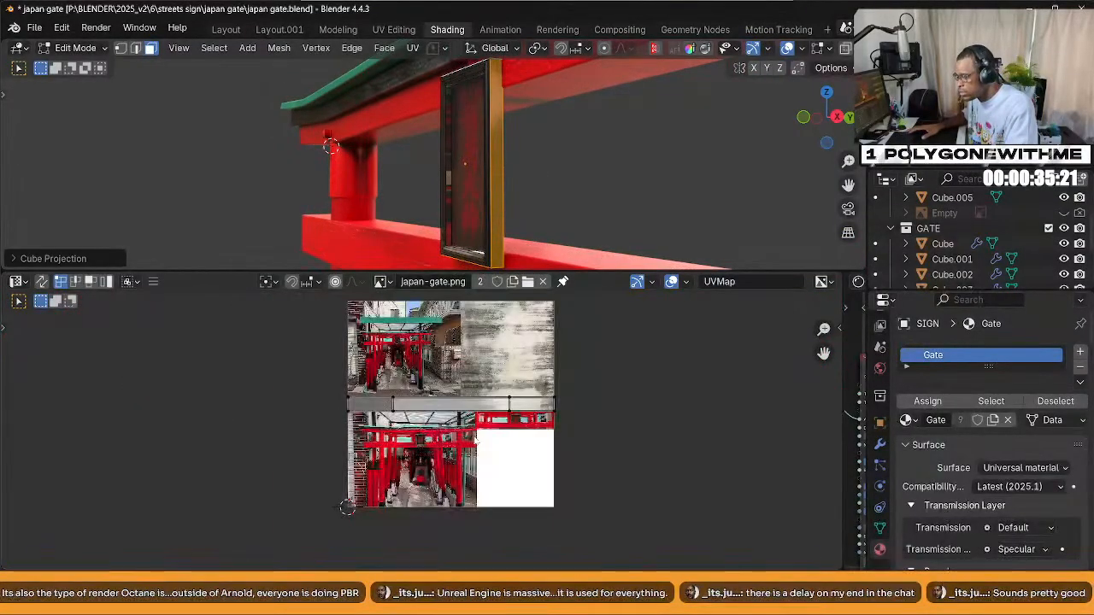
pyautogui.scroll(3, 481, 441)
pyautogui.scroll(2, 481, 441)
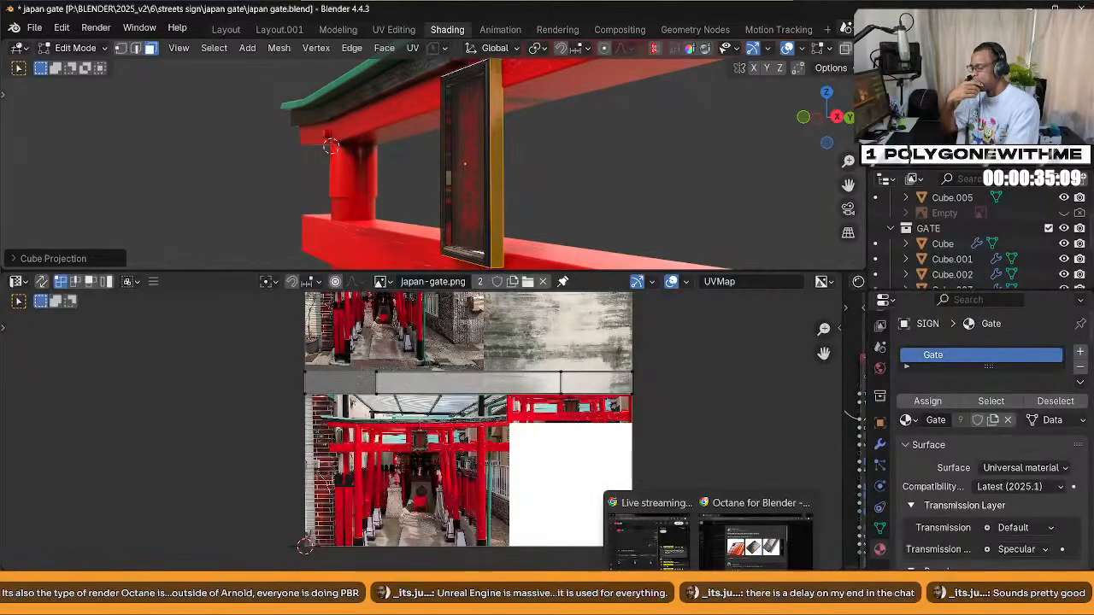
pyautogui.click(752, 534)
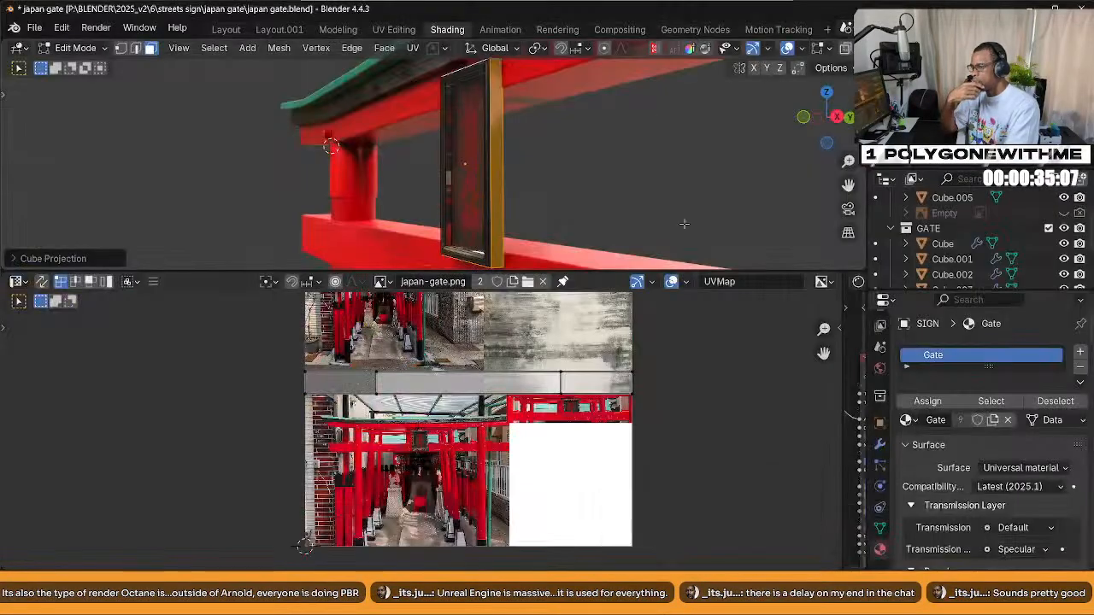
pyautogui.keyDown('shift'); pyautogui.moveTo(410, 171); pyautogui.dragTo(453, 161, button='middle'); pyautogui.keyUp('shift')
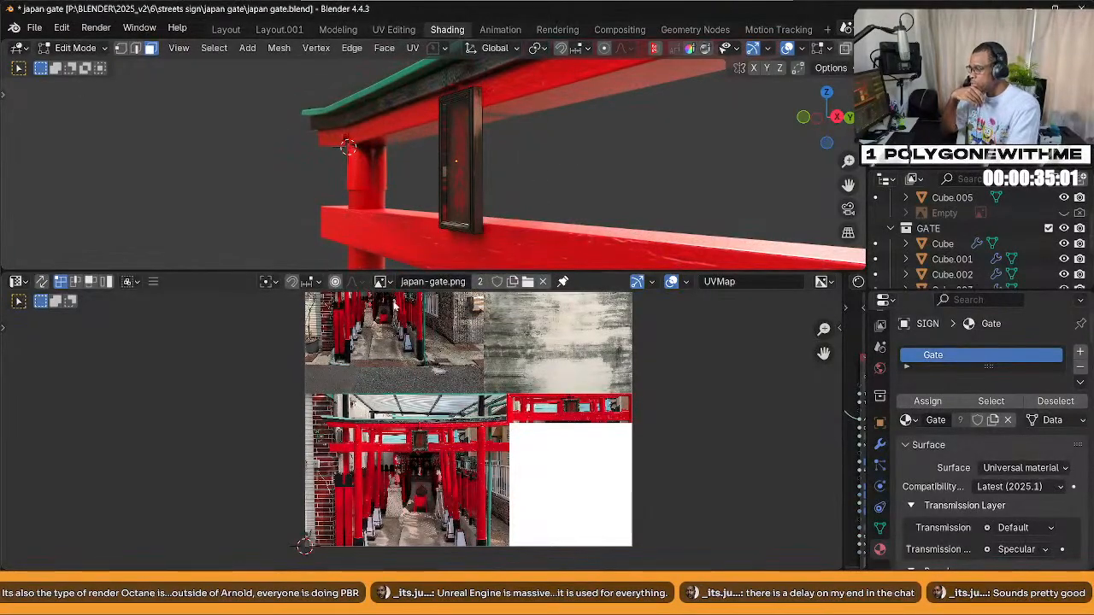
# Split the UV editor area in two, turn the new area into an Asset Browser and widen it
pyautogui.click(19, 282)
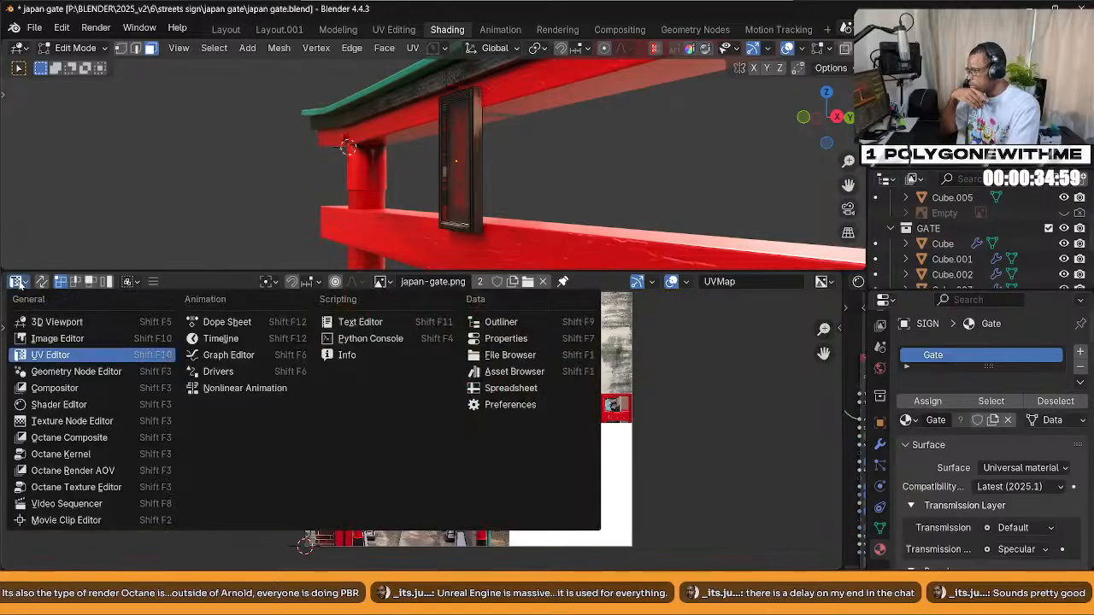
pyautogui.click(19, 283)
pyautogui.moveTo(3, 281); pyautogui.dragTo(284, 342)
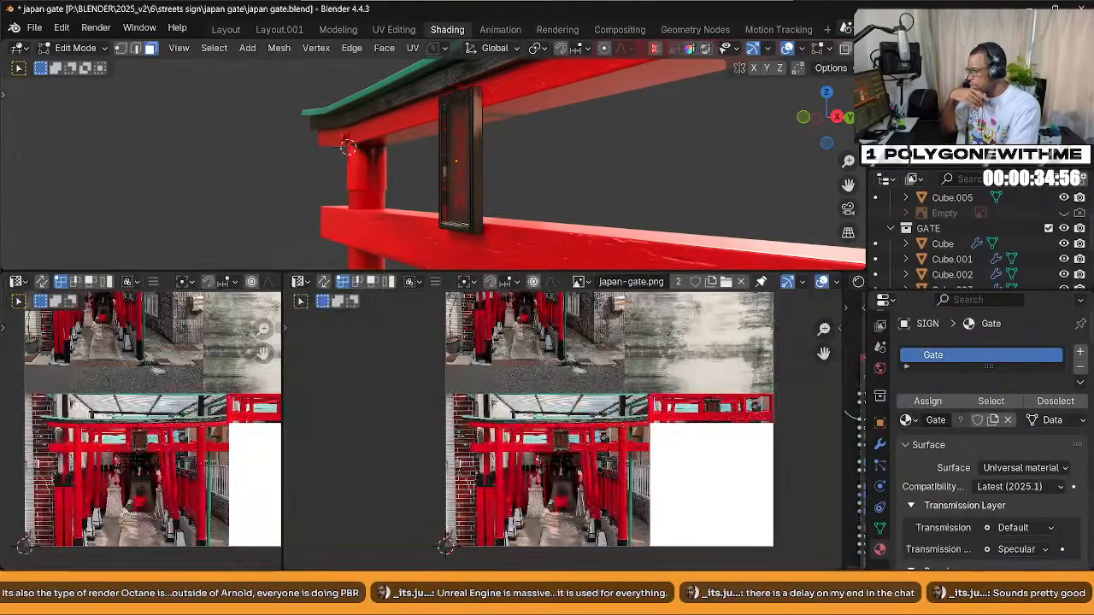
pyautogui.click(18, 282)
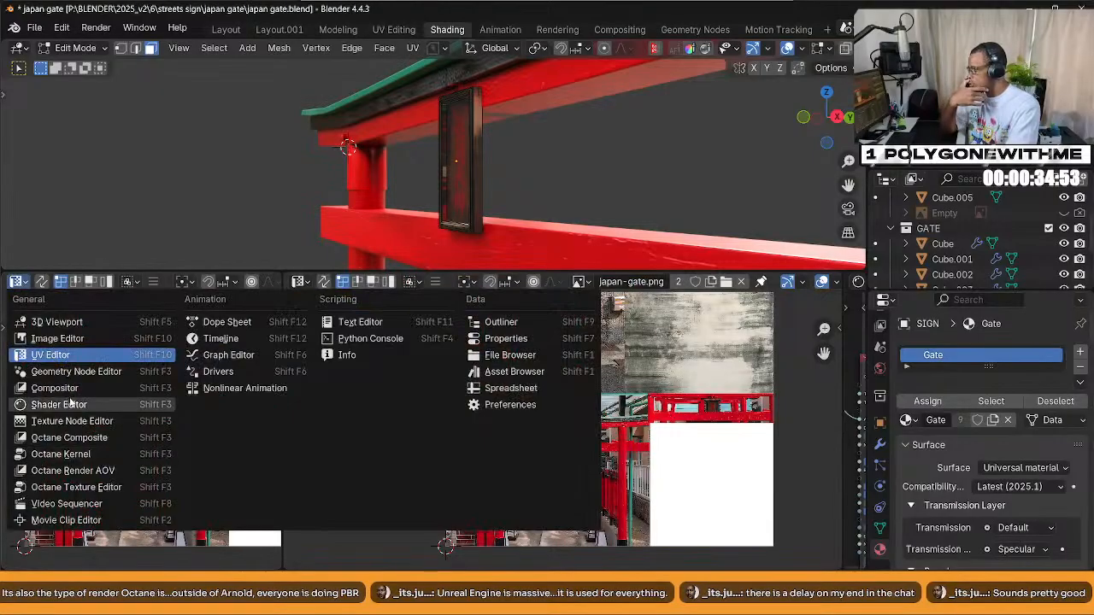
pyautogui.click(542, 373)
pyautogui.moveTo(285, 440); pyautogui.dragTo(395, 439)
# Show the Wood category of the Skool Material Datavase V6 asset library and look through its materials
pyautogui.click(53, 306)
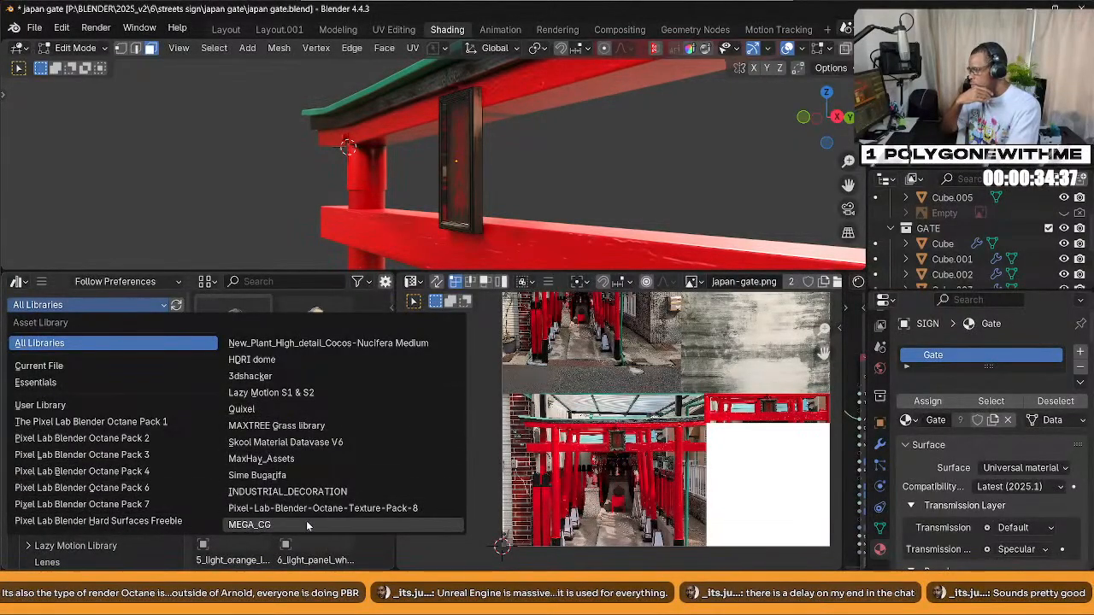
pyautogui.click(315, 443)
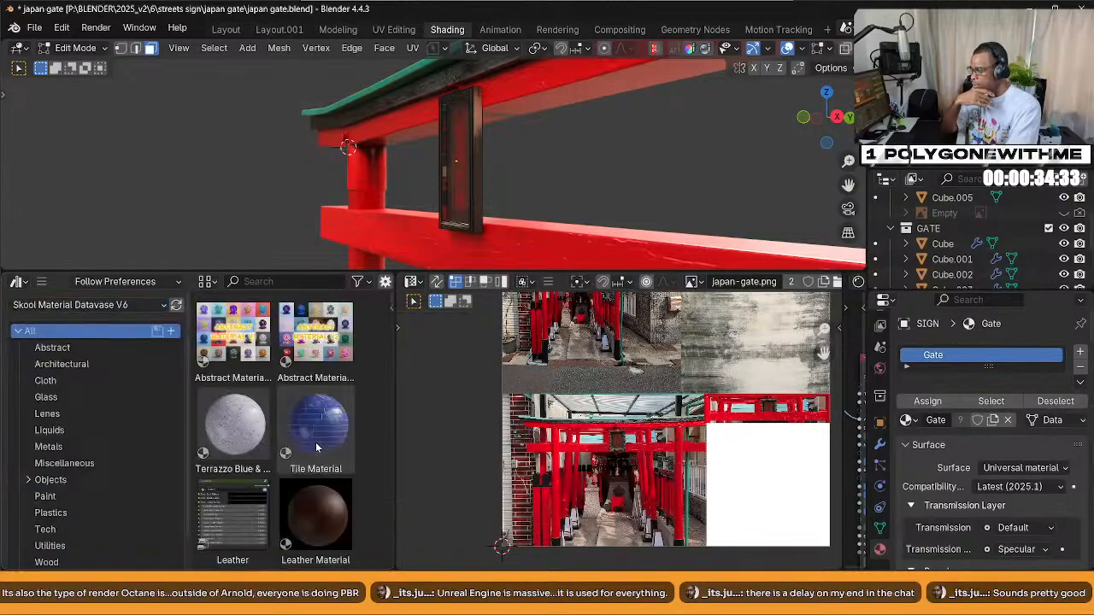
pyautogui.click(47, 561)
pyautogui.scroll(-4, 336, 386)
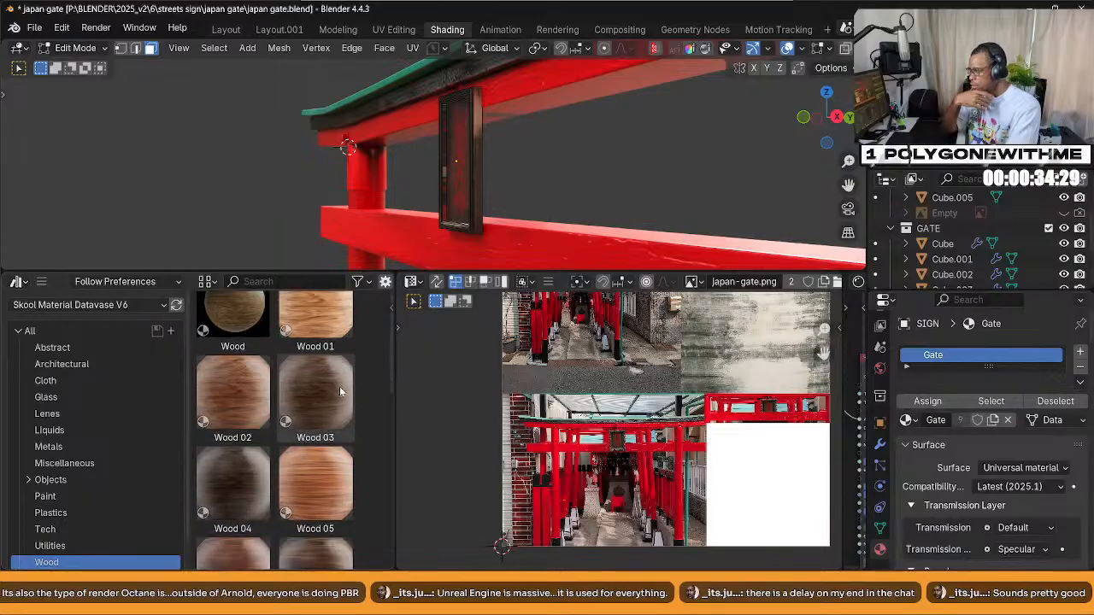
pyautogui.scroll(-5, 328, 397)
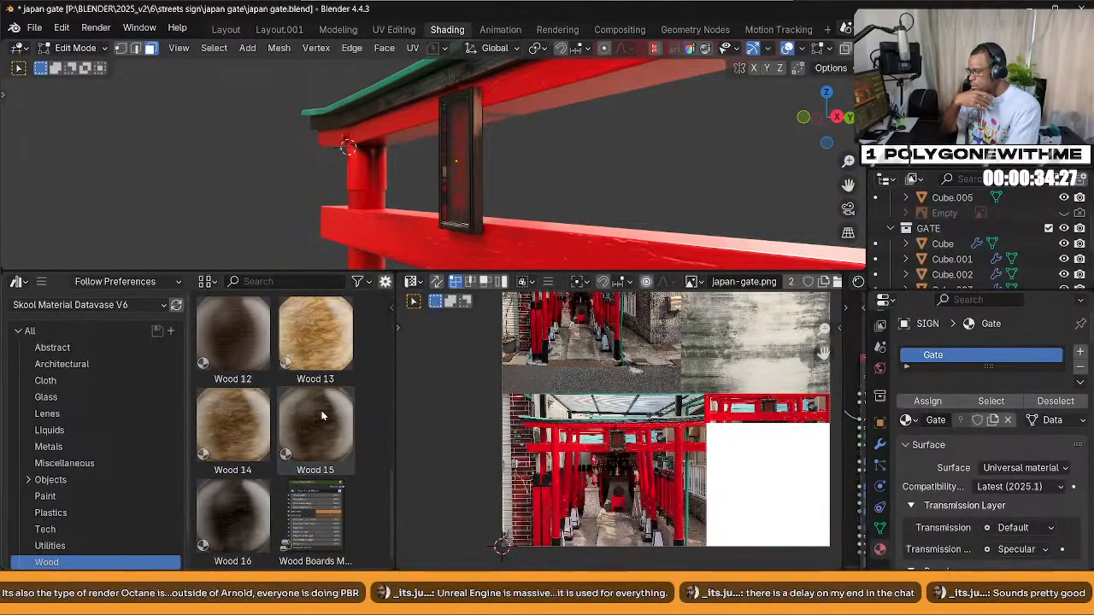
pyautogui.scroll(2, 316, 419)
pyautogui.scroll(-2, 316, 419)
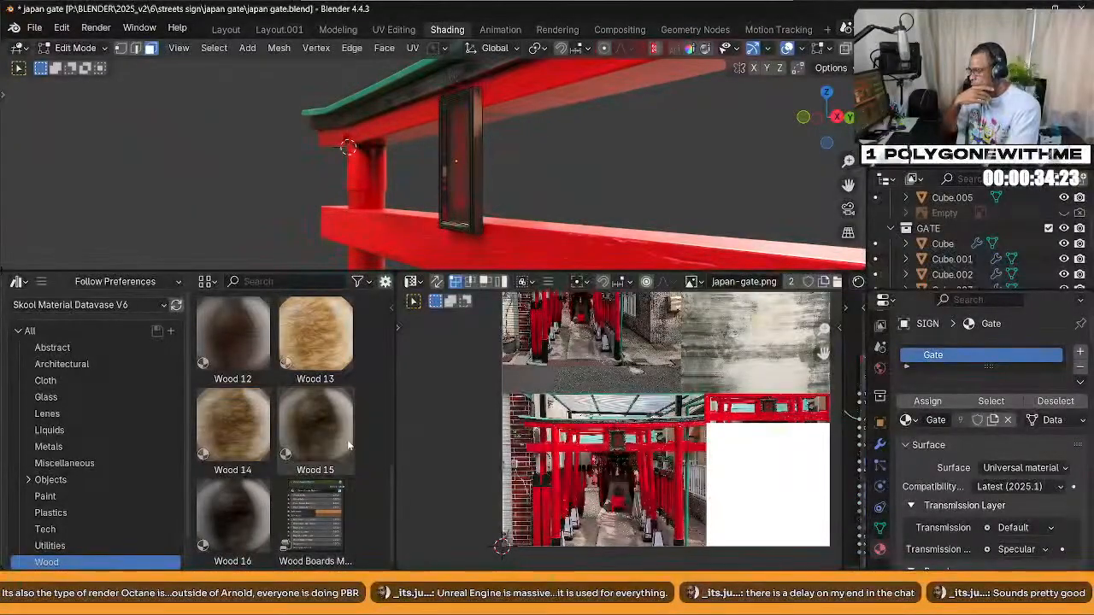
# Return to Object Mode and apply the Wood 15 material from the asset library to the sign
pyautogui.moveTo(346, 443); pyautogui.dragTo(321, 436)
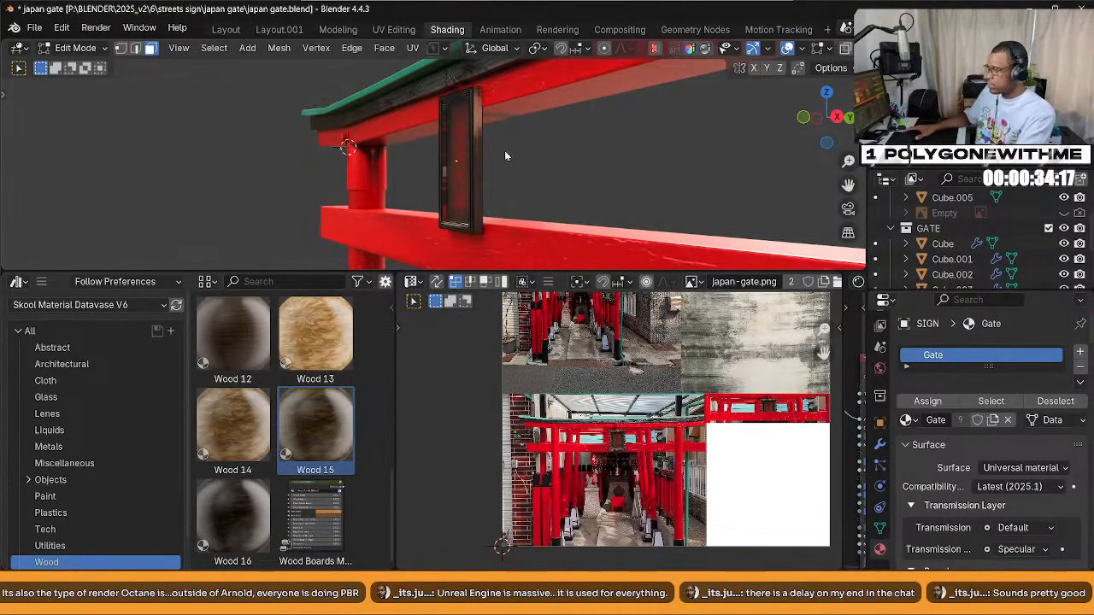
pyautogui.press('Tab')
pyautogui.moveTo(298, 453)
pyautogui.mouseDown()
pyautogui.moveTo(431, 205)
pyautogui.moveTo(465, 164)
pyautogui.moveTo(478, 187)
pyautogui.mouseUp()
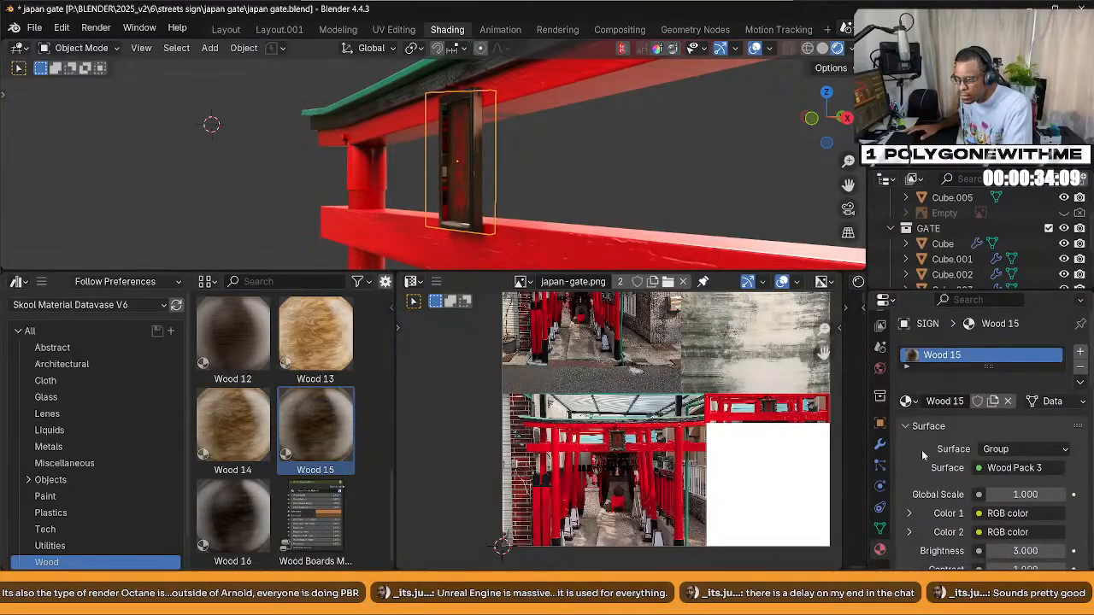
pyautogui.moveTo(993, 378); pyautogui.dragTo(993, 407)
pyautogui.press('KP_1')
pyautogui.moveTo(572, 197); pyautogui.dragTo(445, 256, button='middle')
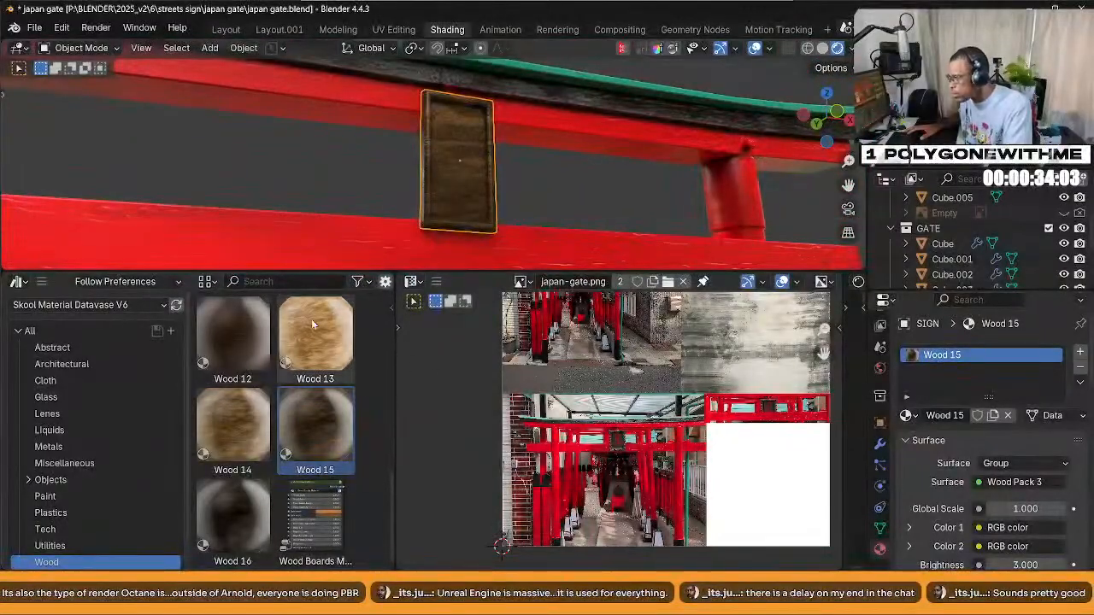
# Narrow the Asset Browser, change the UV editor to a Shader Editor and frame the Wood 15 nodes beside a narrower sidebar
pyautogui.moveTo(395, 344); pyautogui.dragTo(281, 375)
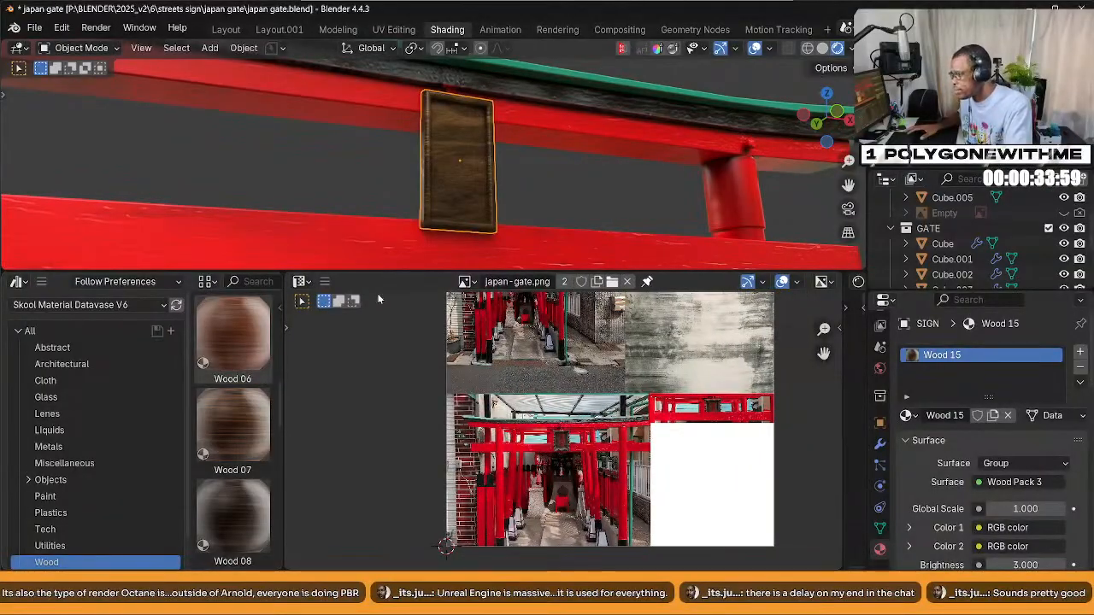
pyautogui.click(300, 283)
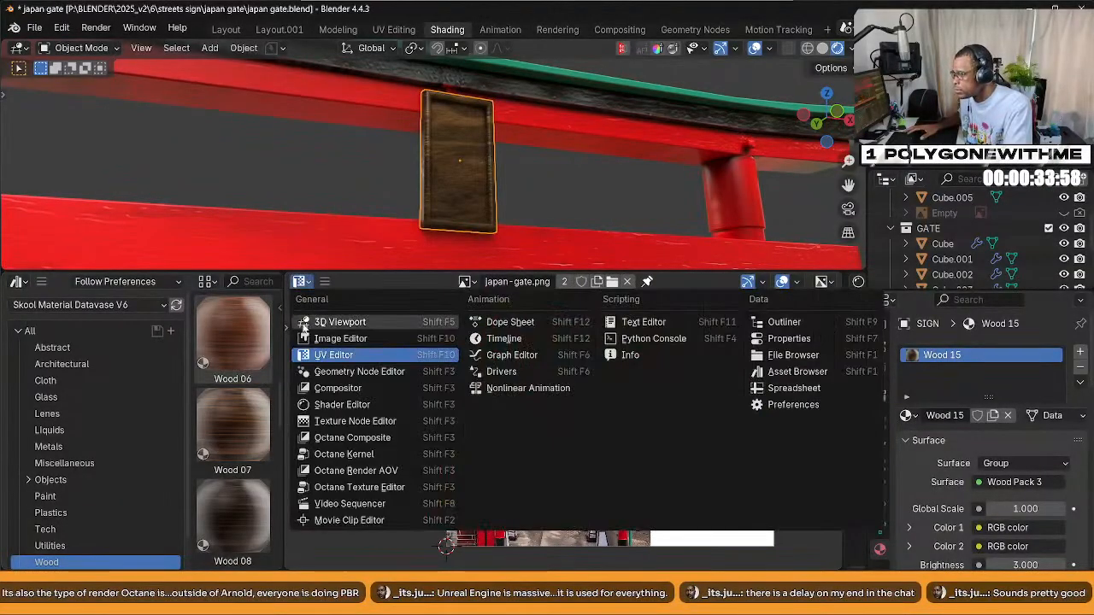
pyautogui.click(342, 406)
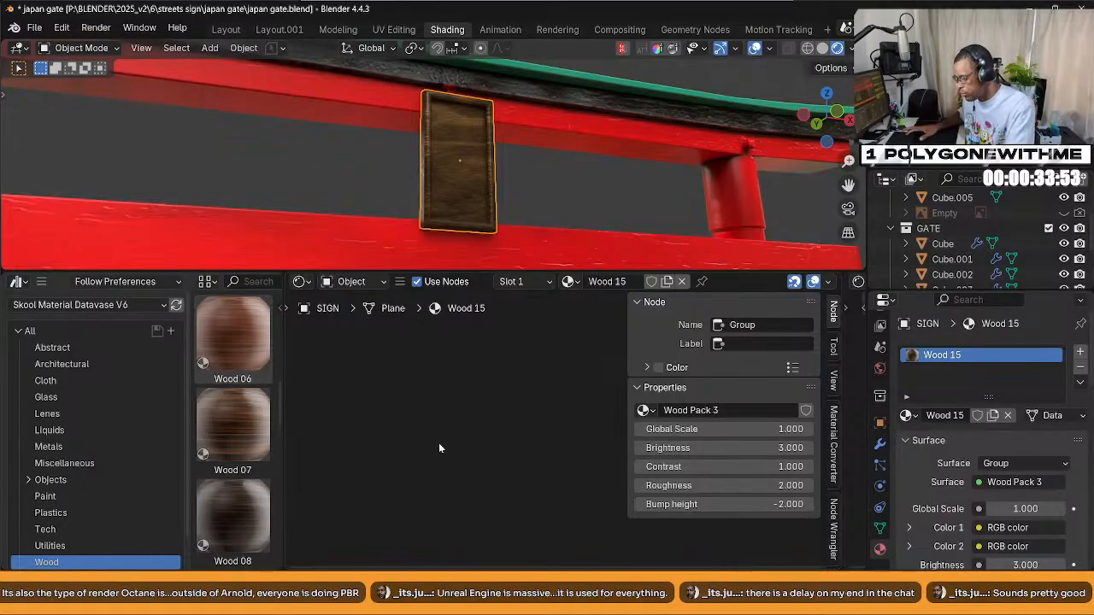
pyautogui.press('Home')
pyautogui.scroll(2, 496, 461)
pyautogui.scroll(3, 496, 481)
pyautogui.scroll(-1, 482, 515)
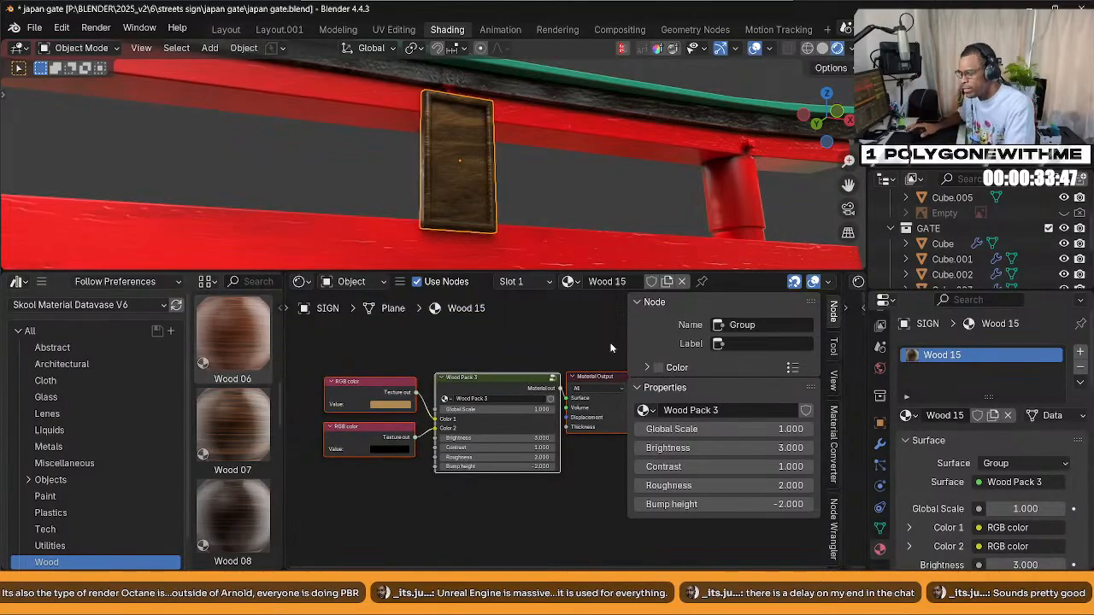
pyautogui.moveTo(626, 342); pyautogui.dragTo(699, 353)
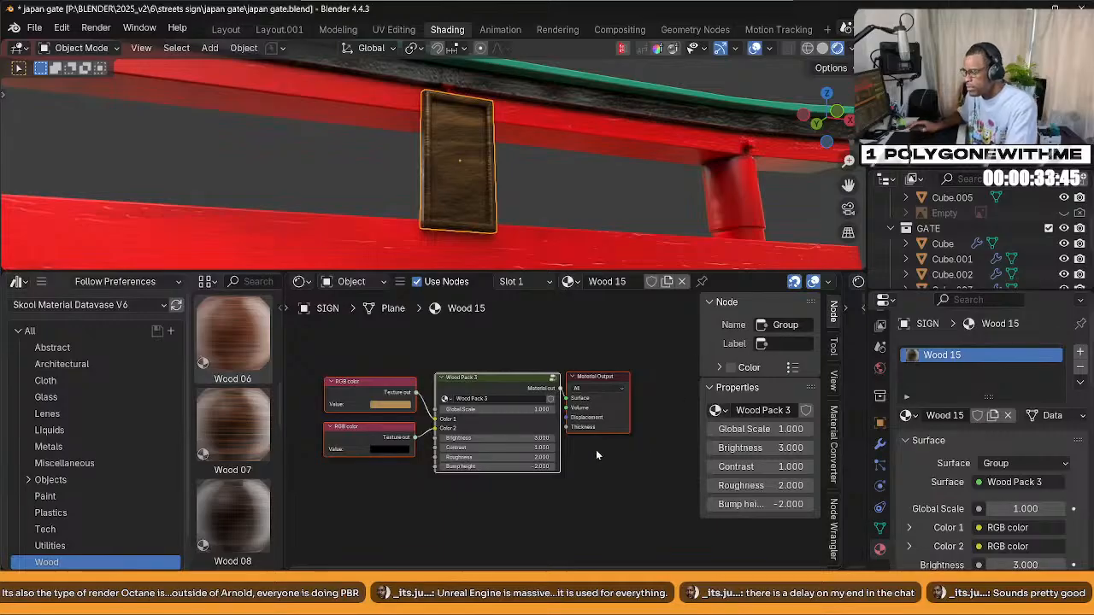
pyautogui.scroll(2, 512, 486)
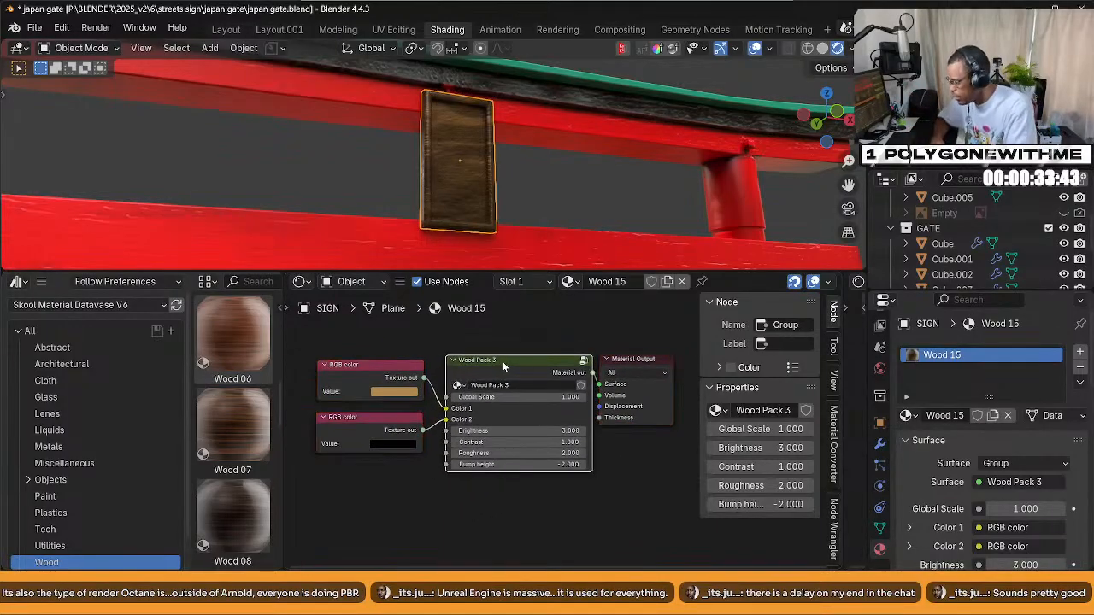
# Examine the nodes inside the Wood Pack 3 group and return to the Wood 15 material's top level
pyautogui.press('Tab')
pyautogui.scroll(-4, 553, 416)
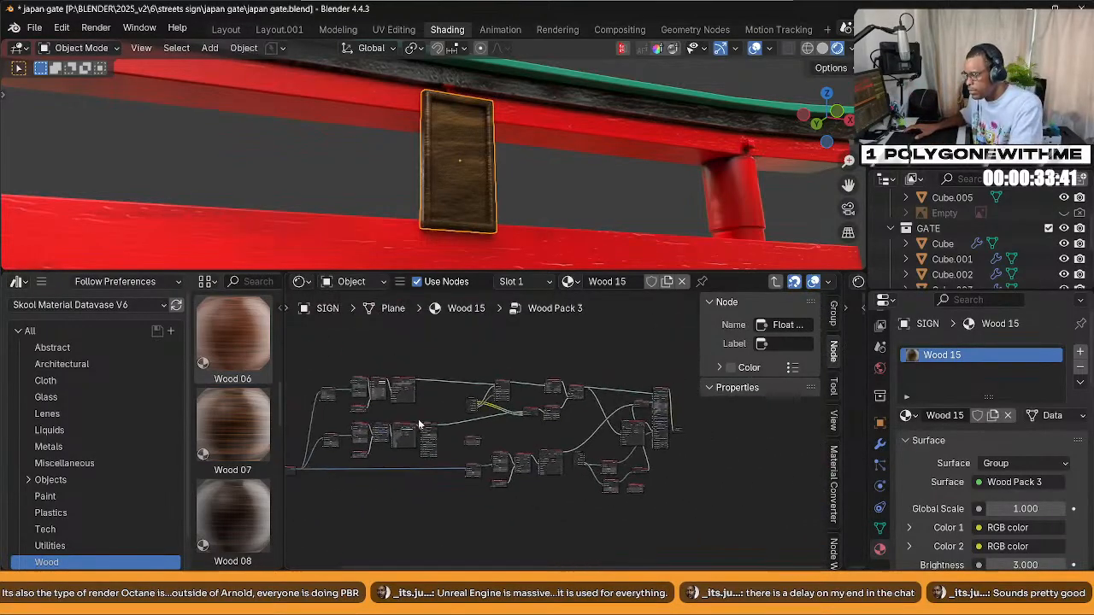
pyautogui.moveTo(458, 469); pyautogui.dragTo(530, 487, button='middle')
pyautogui.scroll(1, 529, 487)
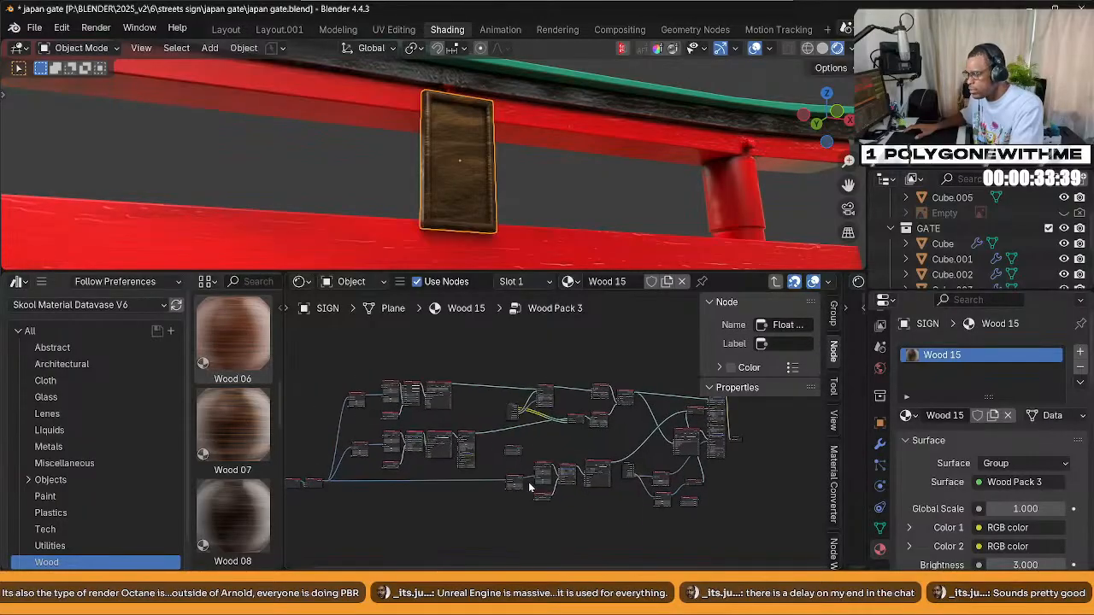
pyautogui.press('Tab')
pyautogui.scroll(4, 529, 444)
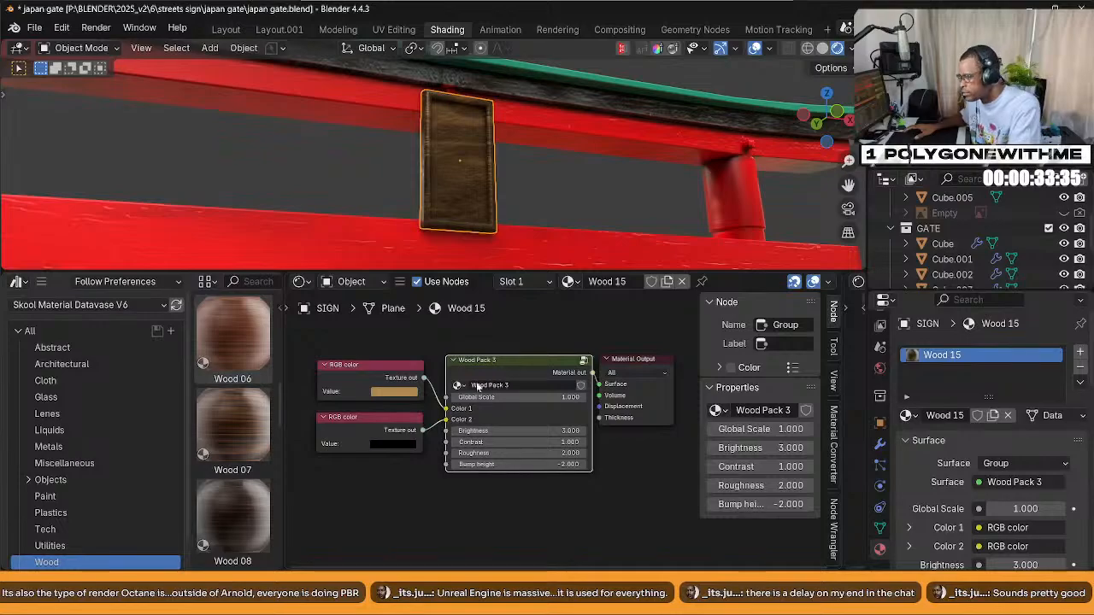
# Try lower Global Scale values on the Wood Pack 3 node, ending at 0.05, and check the sign's wood grain
pyautogui.scroll(2, 393, 465)
pyautogui.moveTo(499, 213); pyautogui.dragTo(522, 197, button='middle')
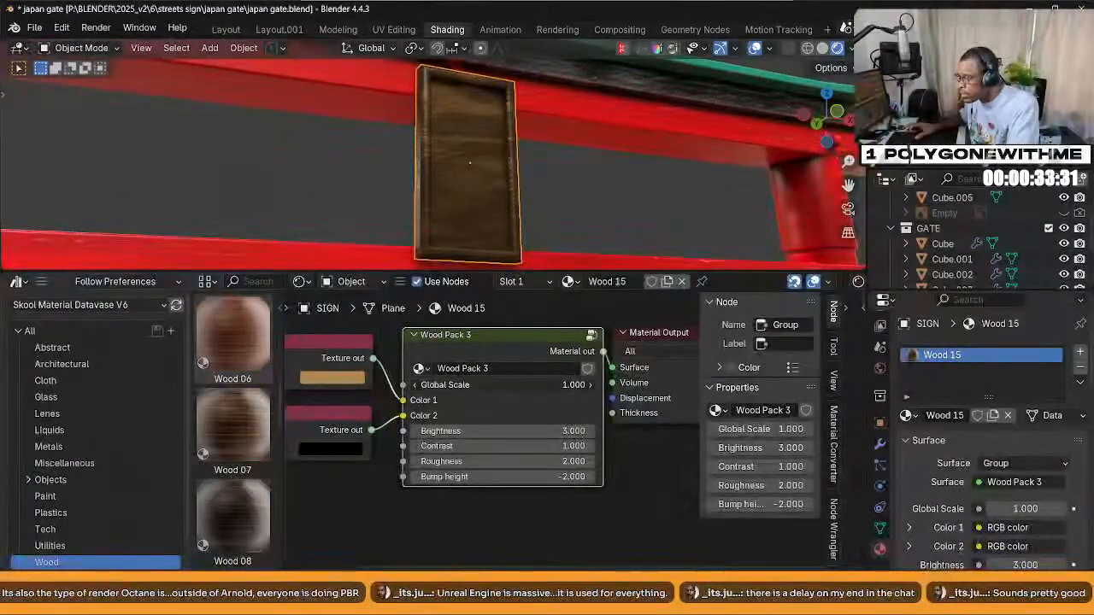
pyautogui.moveTo(505, 384); pyautogui.dragTo(350, 385)
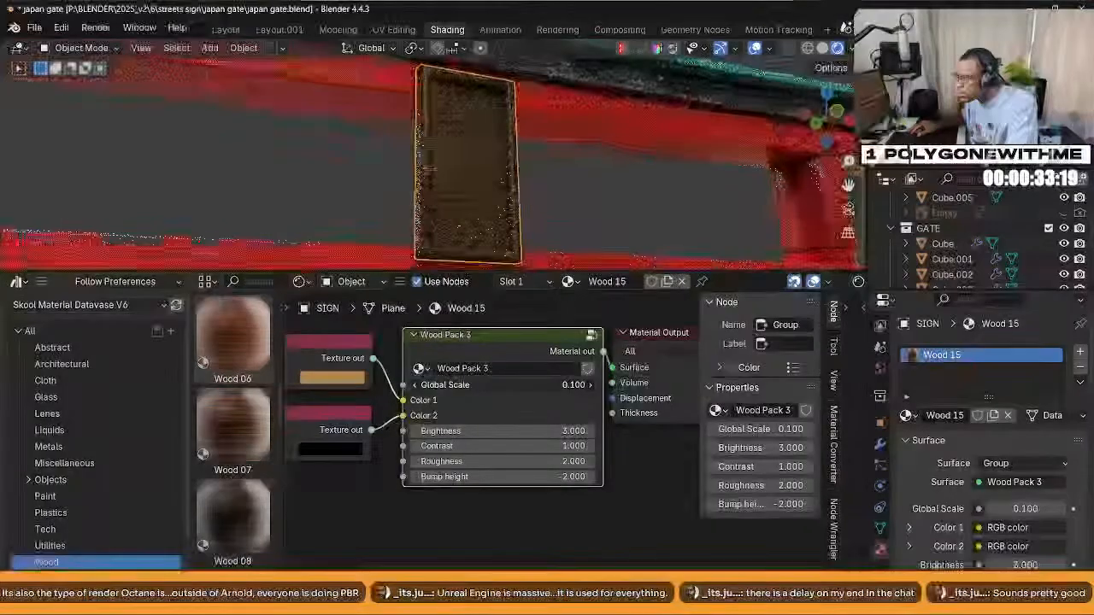
pyautogui.moveTo(538, 385); pyautogui.dragTo(551, 385)
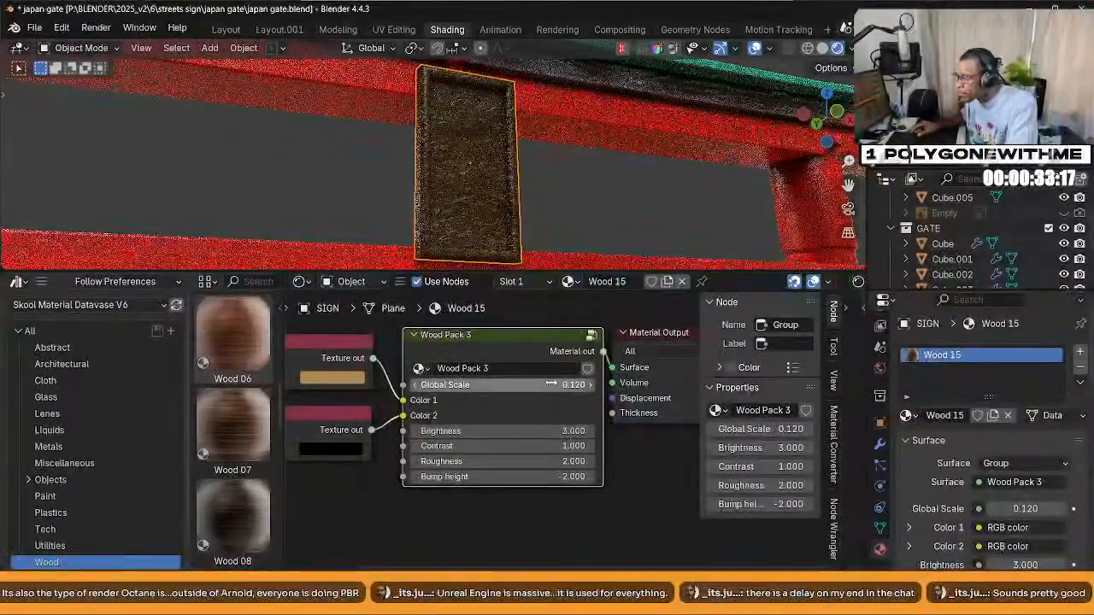
pyautogui.click(550, 385)
pyautogui.write('0.05')
pyautogui.press('Return')
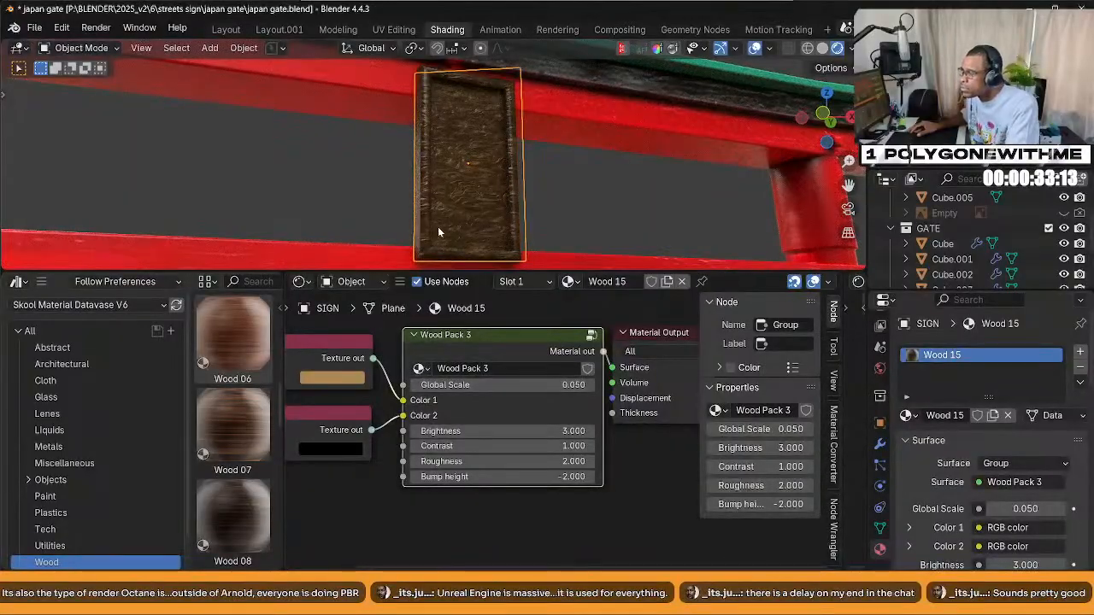
pyautogui.press('KP_1')
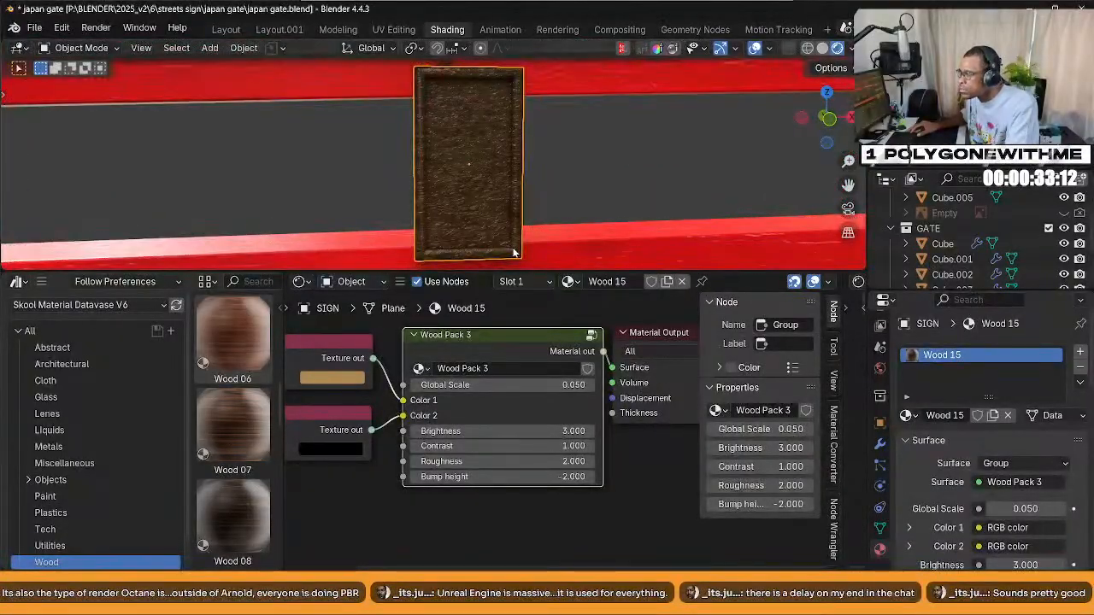
pyautogui.moveTo(514, 252); pyautogui.dragTo(561, 235, button='middle')
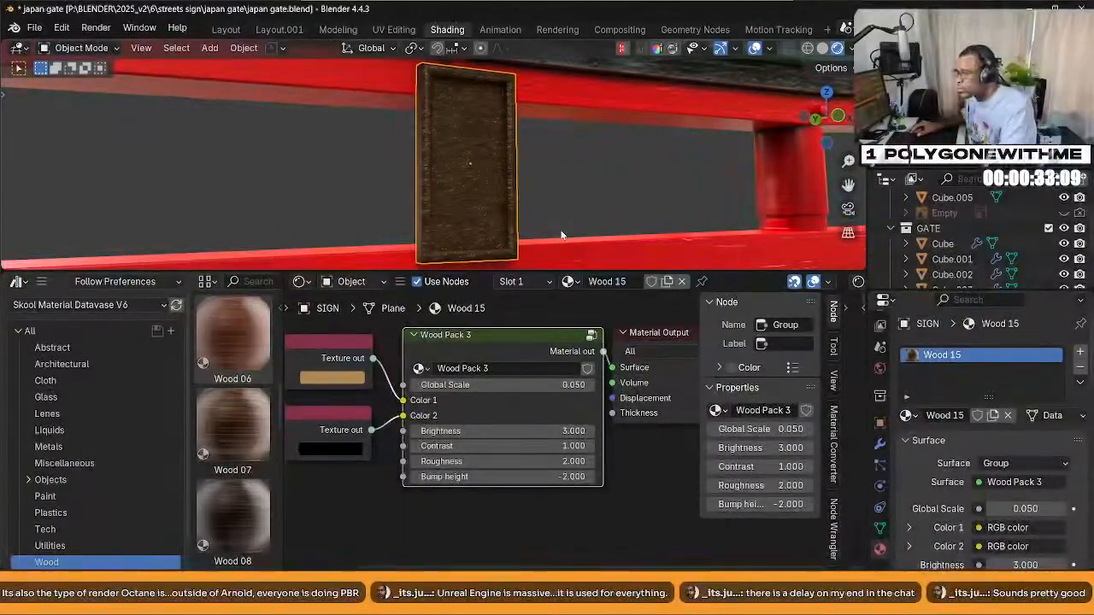
# Set the Wood Pack 3 node's Global Scale to 0.1 and check the grain on the sign
pyautogui.click(560, 385)
pyautogui.write('0.1')
pyautogui.press('Return')
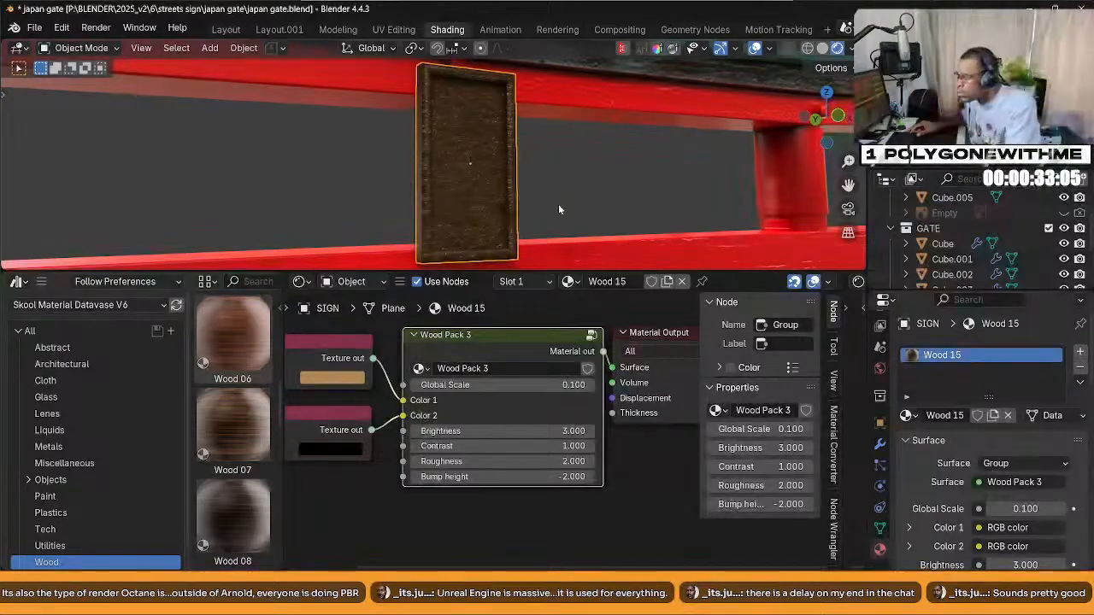
pyautogui.moveTo(559, 209); pyautogui.dragTo(522, 215, button='middle')
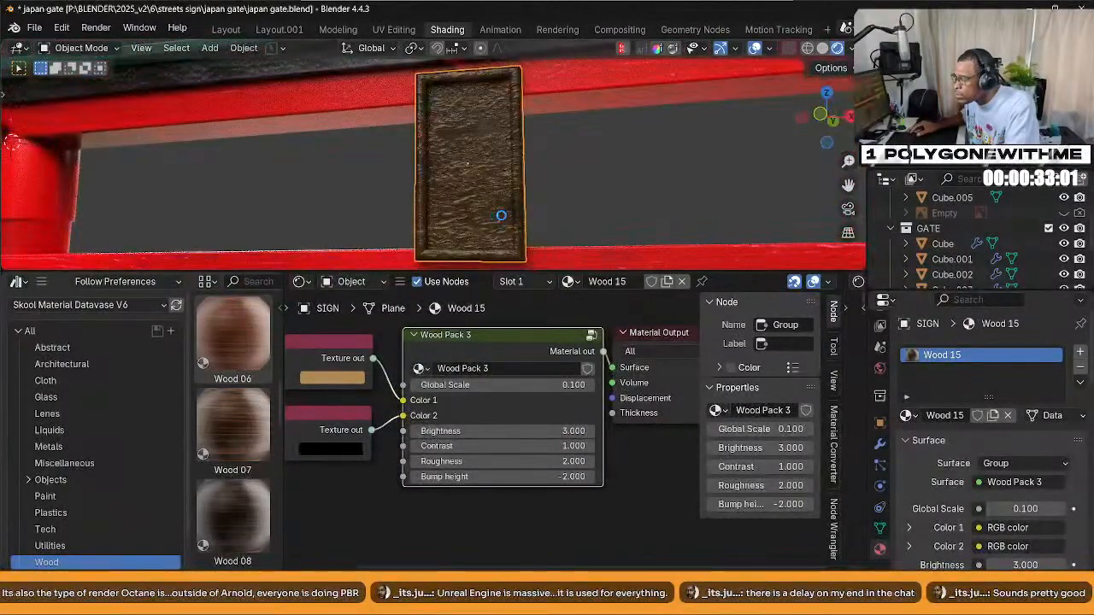
# Switch the Asset Browser area to an Image Editor and frame the wooden sign in the japan-gate.png reference
pyautogui.click(16, 283)
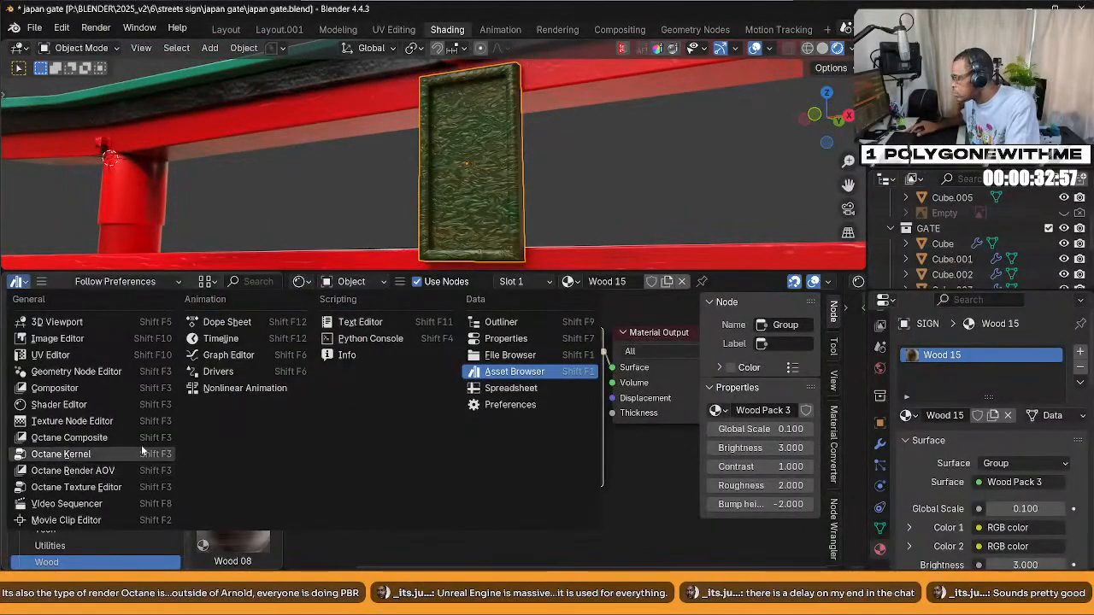
pyautogui.click(103, 336)
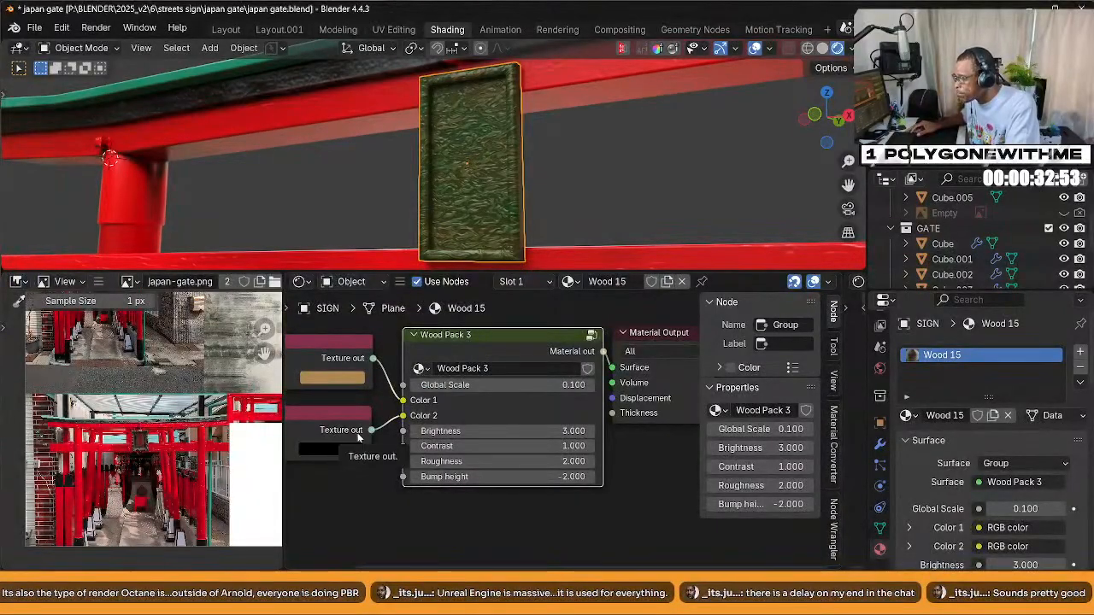
pyautogui.press('Home')
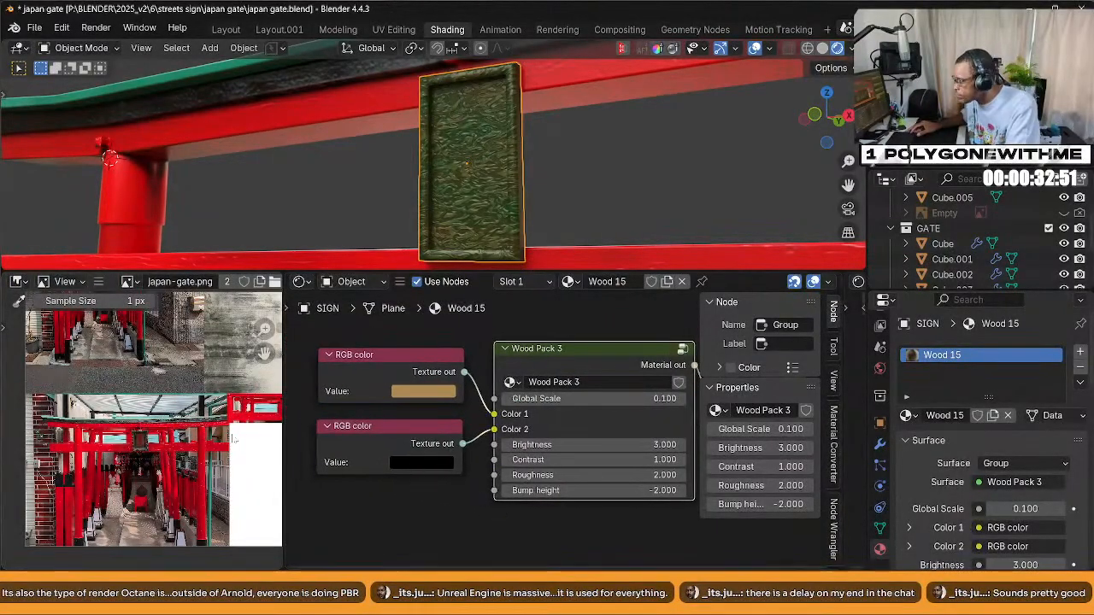
pyautogui.scroll(6, 146, 382)
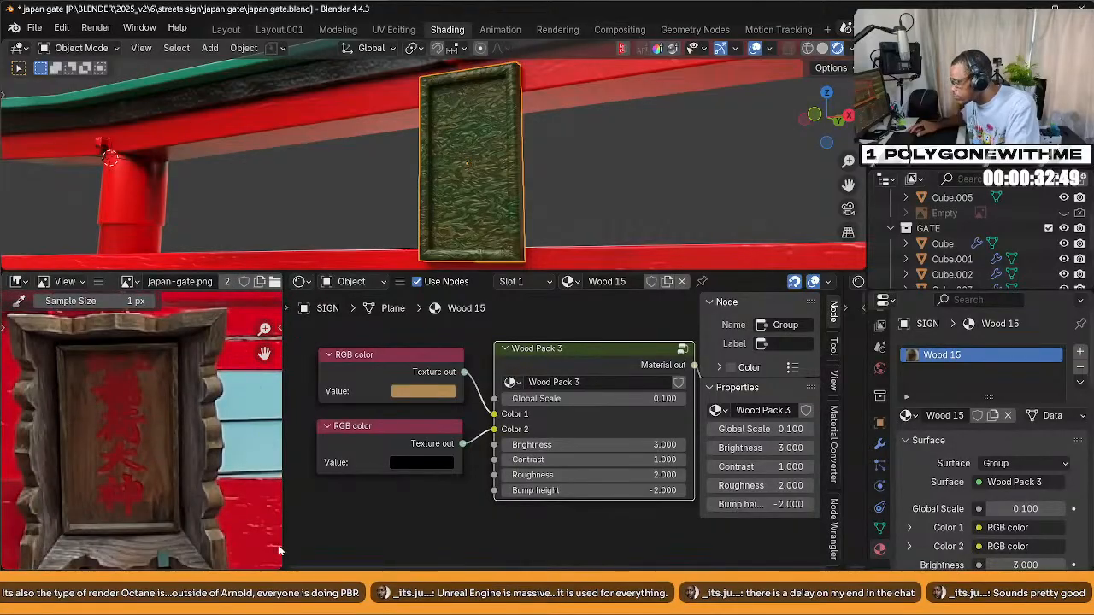
# Try Global Scale values of 1 and 0.8 on the Wood Pack 3 node, ending at 0.5
pyautogui.click(620, 398)
pyautogui.press('Return')
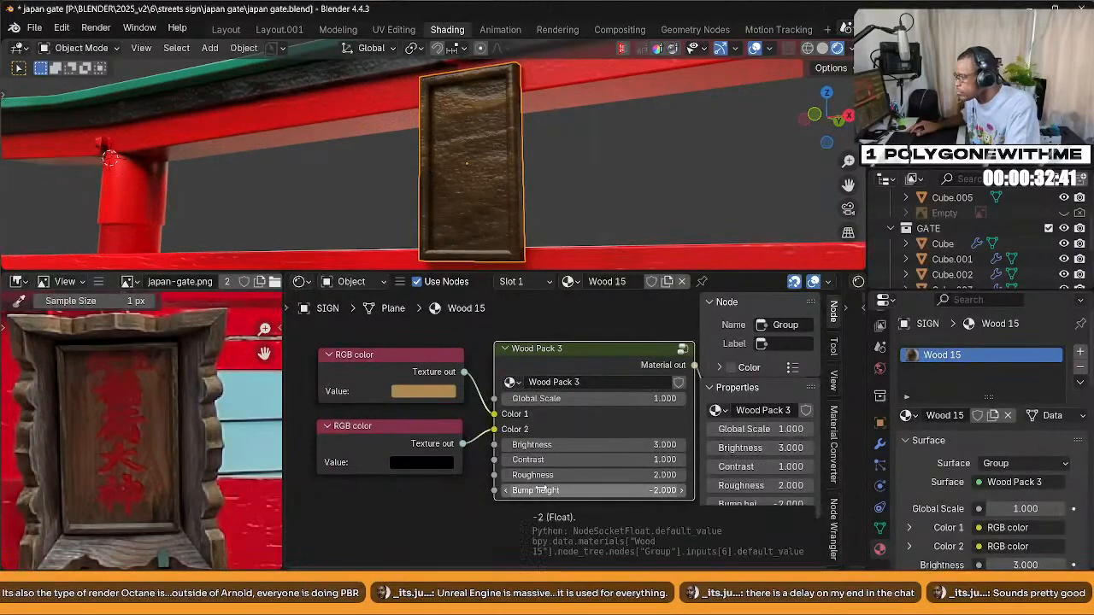
pyautogui.click(547, 398)
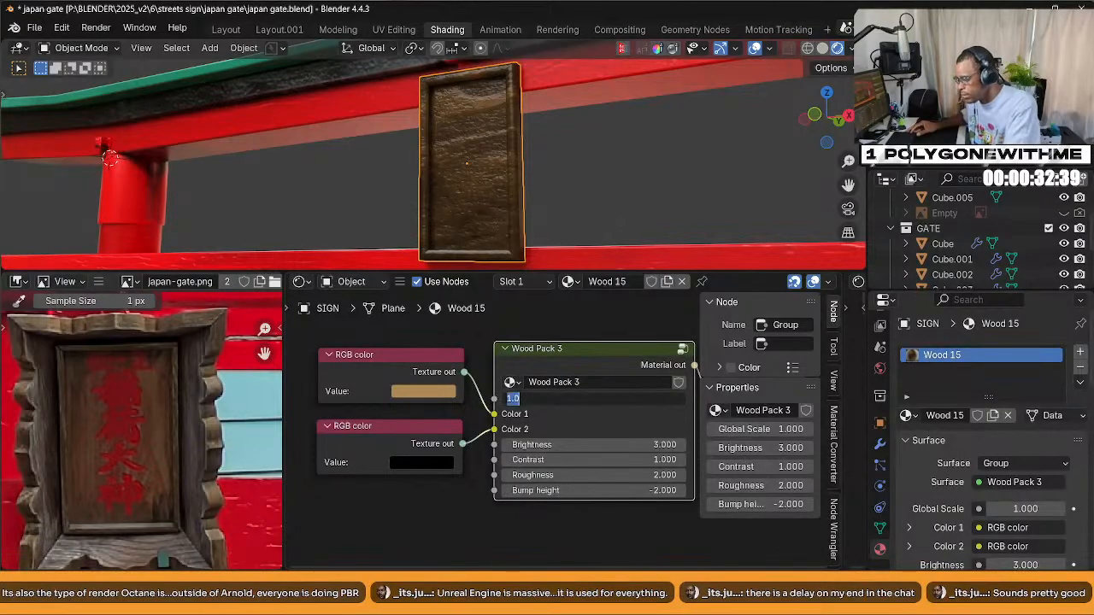
pyautogui.write('.8')
pyautogui.press('Return')
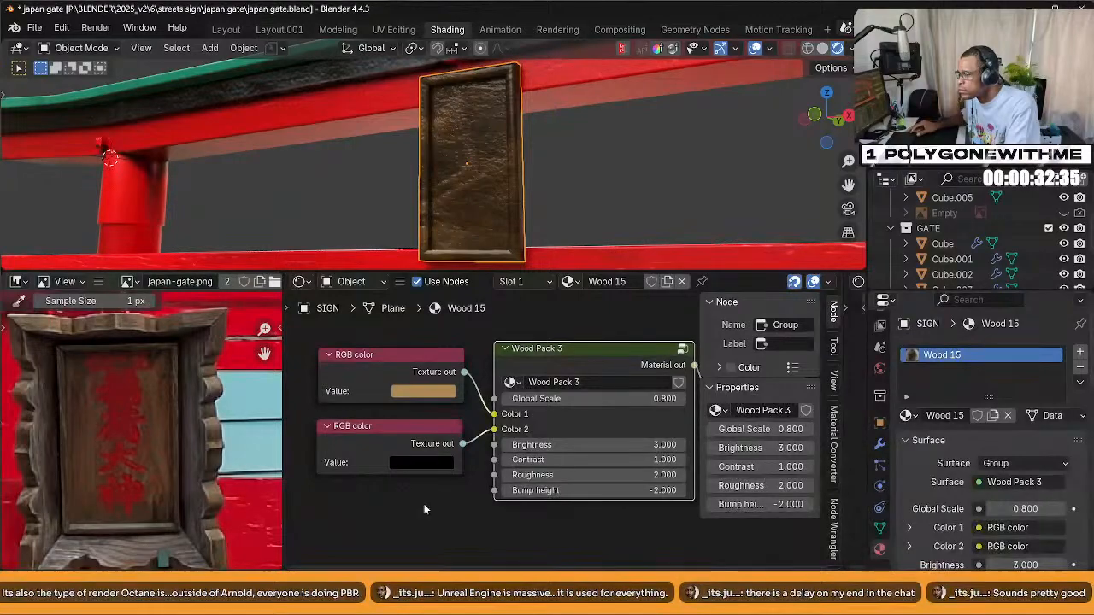
pyautogui.click(659, 397)
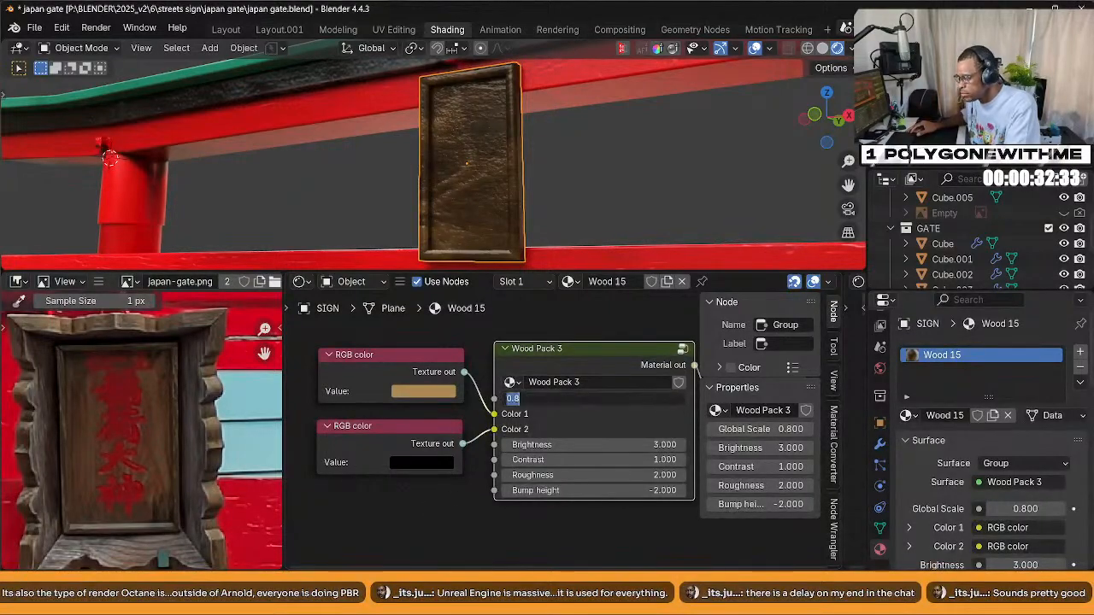
pyautogui.write('.5')
pyautogui.press('Return')
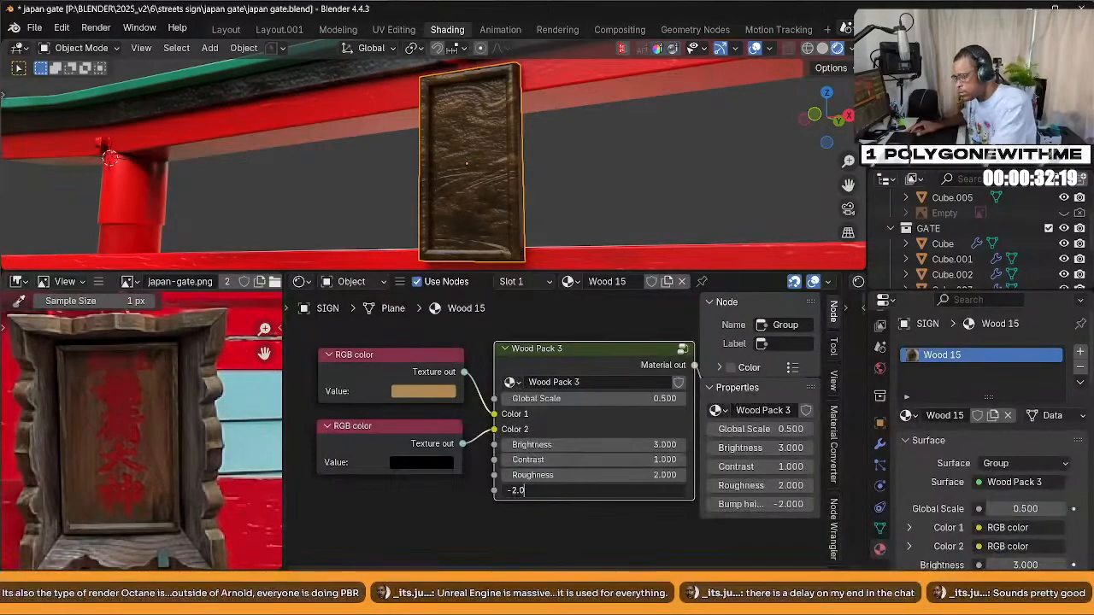
# Set the Wood Pack 3 node's Bump height to -1 and its Roughness to 0.2
pyautogui.press('Return')
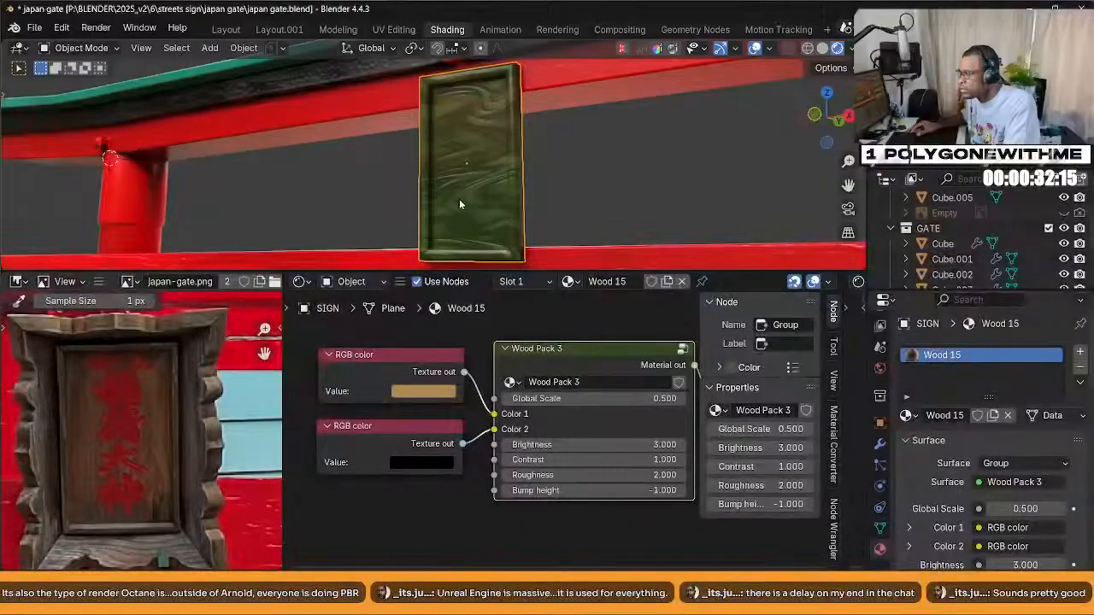
pyautogui.moveTo(457, 198); pyautogui.dragTo(548, 220, button='middle')
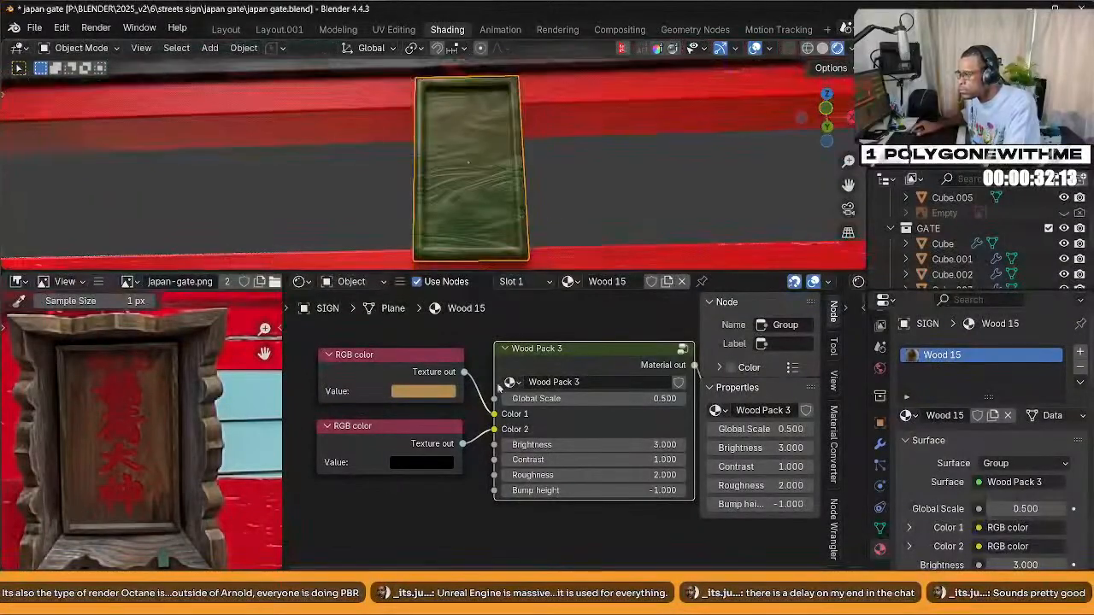
pyautogui.click(586, 477)
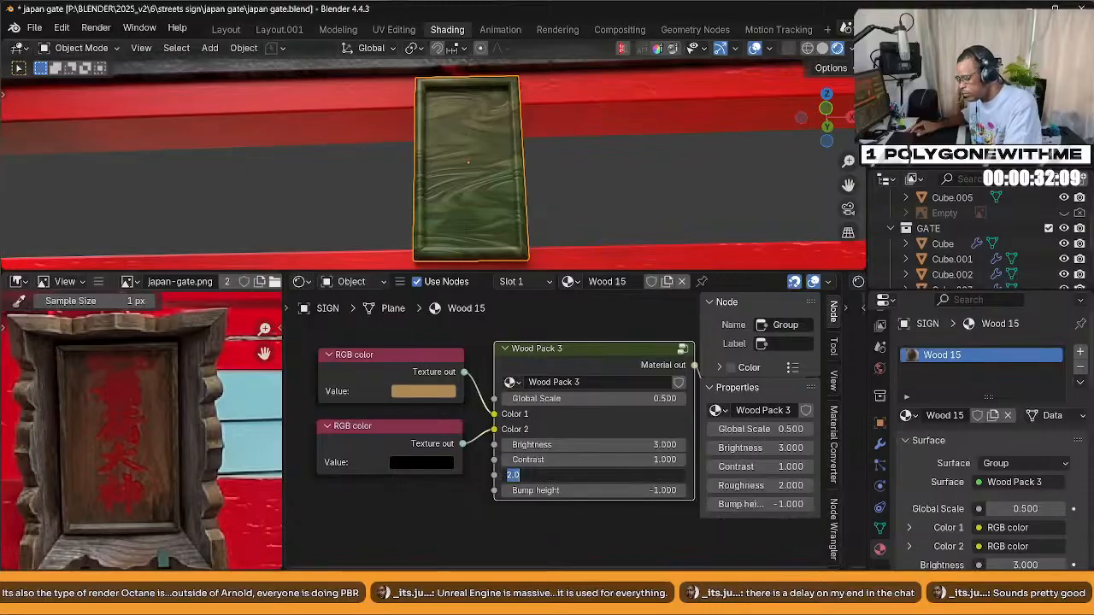
pyautogui.write('0.2')
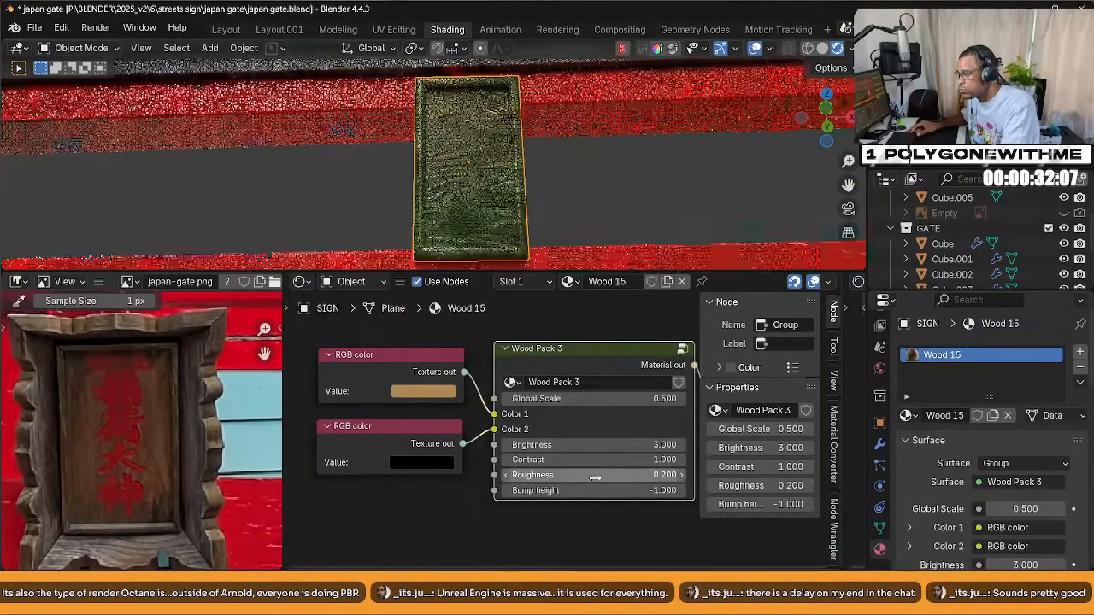
pyautogui.press('Return')
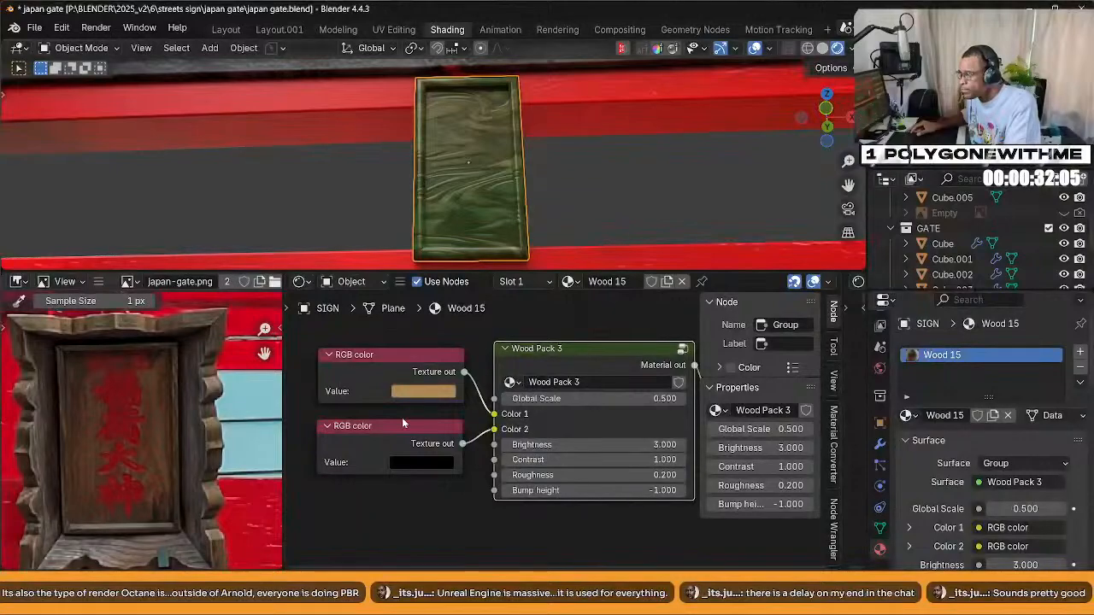
# Restart the viewport's rendered shading and examine the sign's wood surface from another angle
pyautogui.click(822, 47)
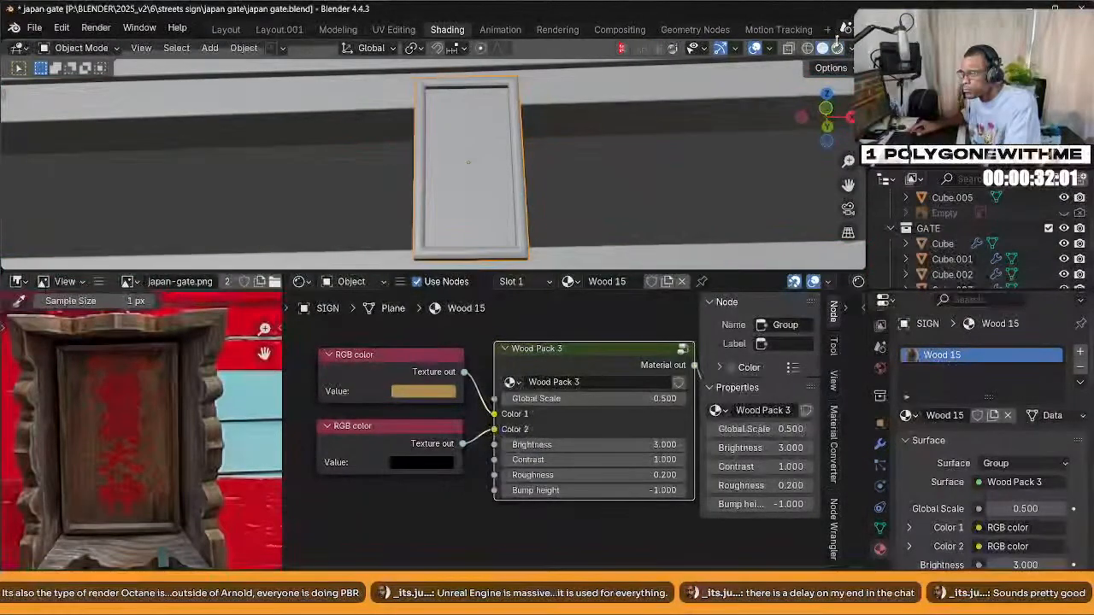
pyautogui.hotkey('shift', 'z')
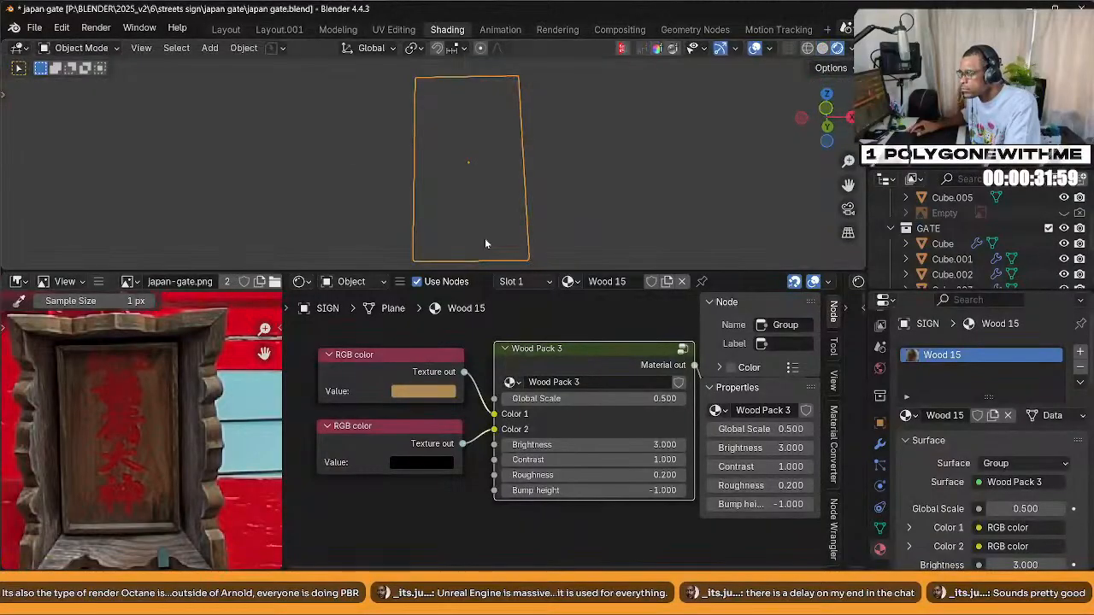
pyautogui.hotkey('shift', 'z')
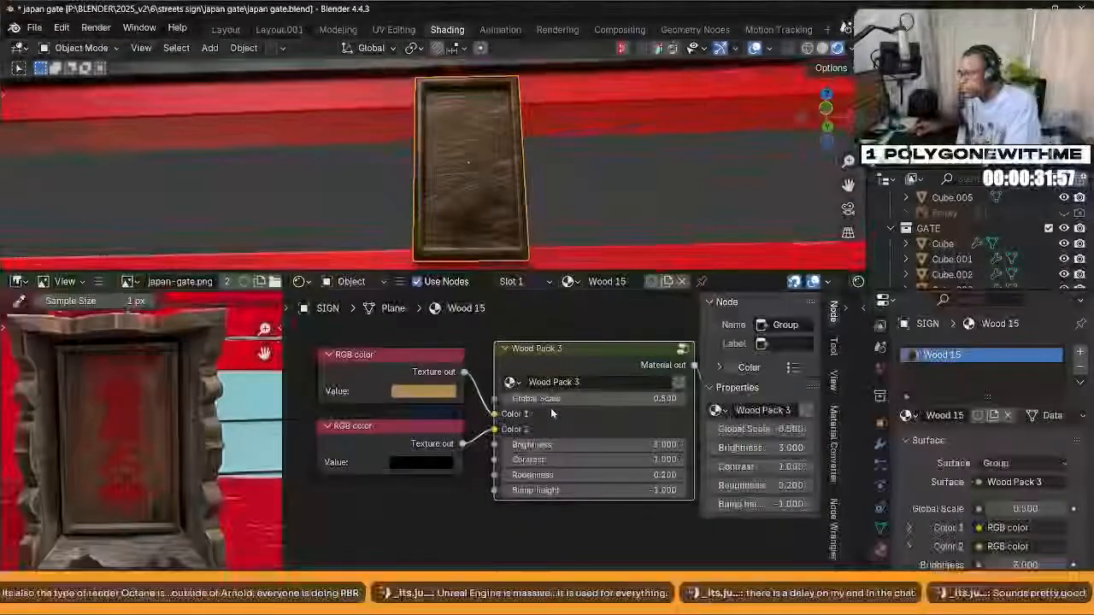
pyautogui.moveTo(547, 401); pyautogui.dragTo(516, 402, button='middle')
pyautogui.moveTo(518, 204); pyautogui.dragTo(483, 260, button='middle')
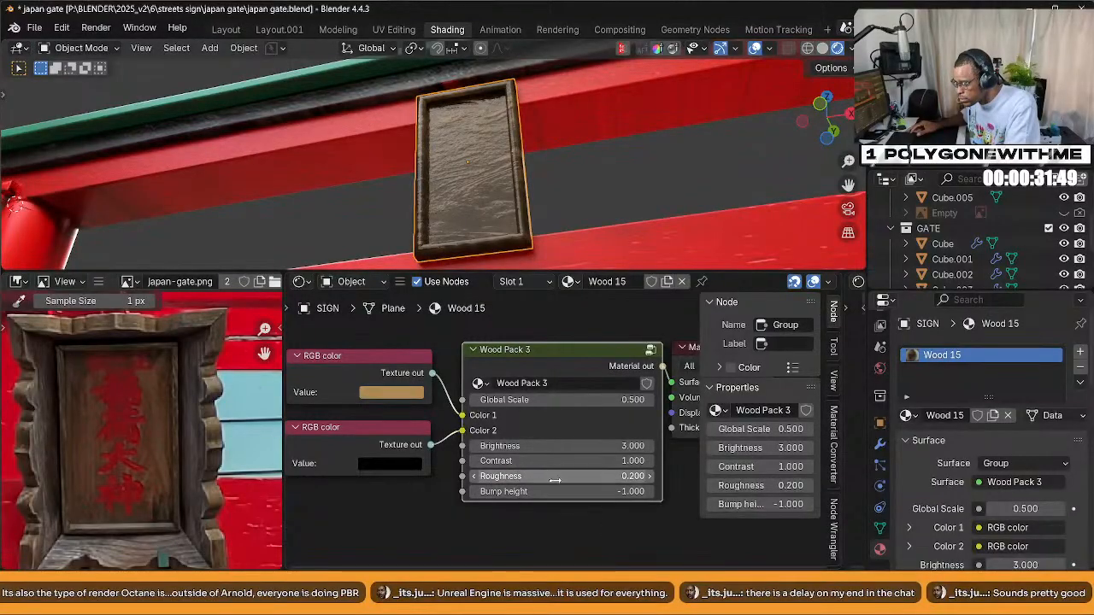
# Try a Roughness of 0 on the Wood Pack 3 node and check the sign's reflections in a restarted render
pyautogui.moveTo(578, 476); pyautogui.dragTo(530, 476)
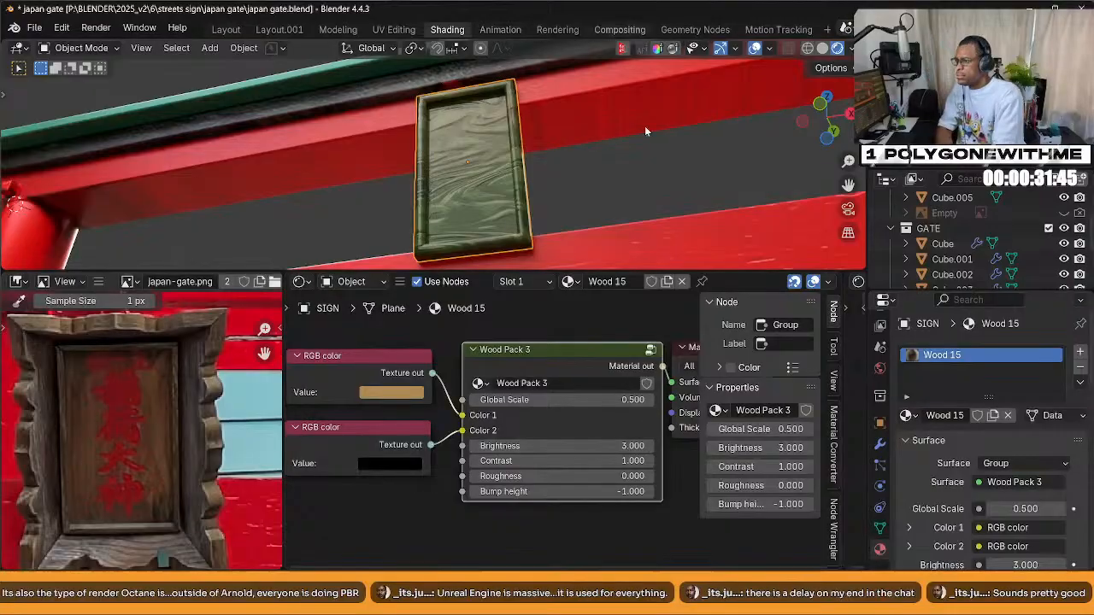
pyautogui.click(840, 49)
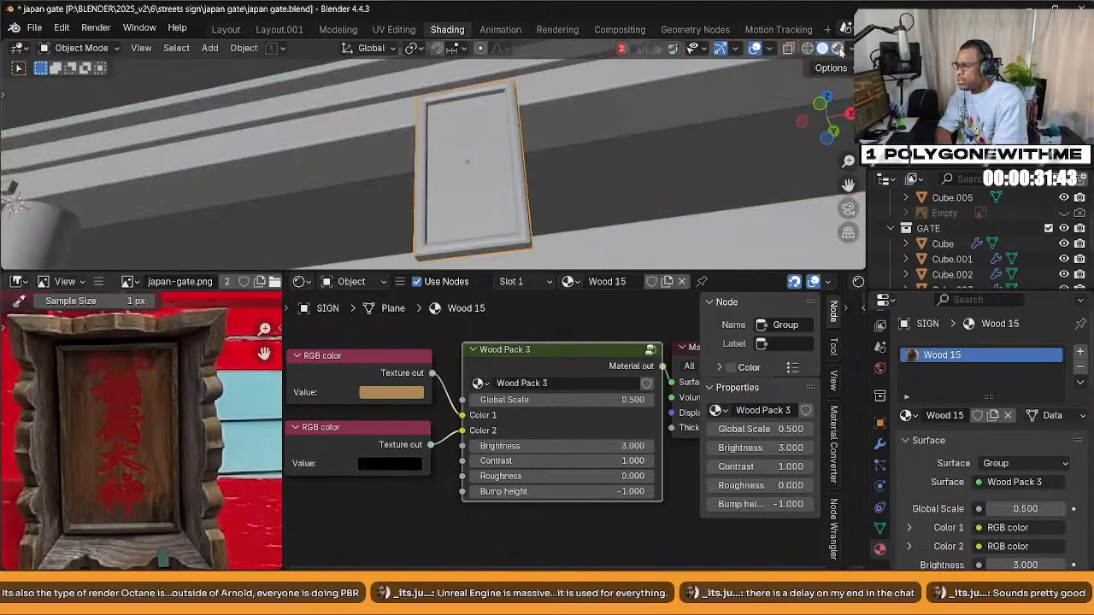
pyautogui.click(838, 48)
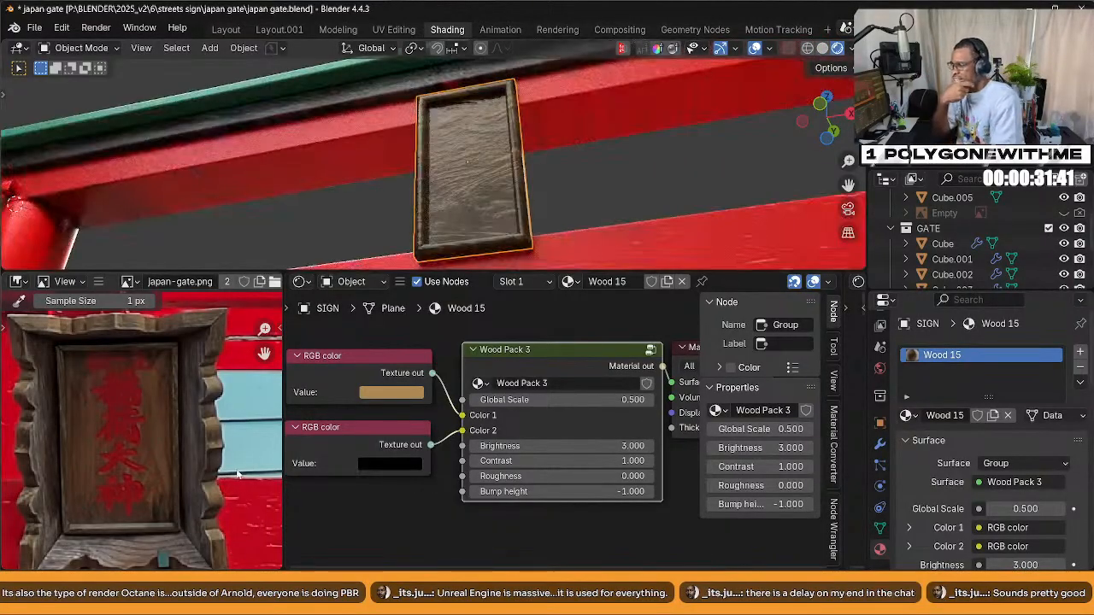
pyautogui.moveTo(491, 195); pyautogui.dragTo(506, 177, button='middle')
pyautogui.scroll(2, 500, 195)
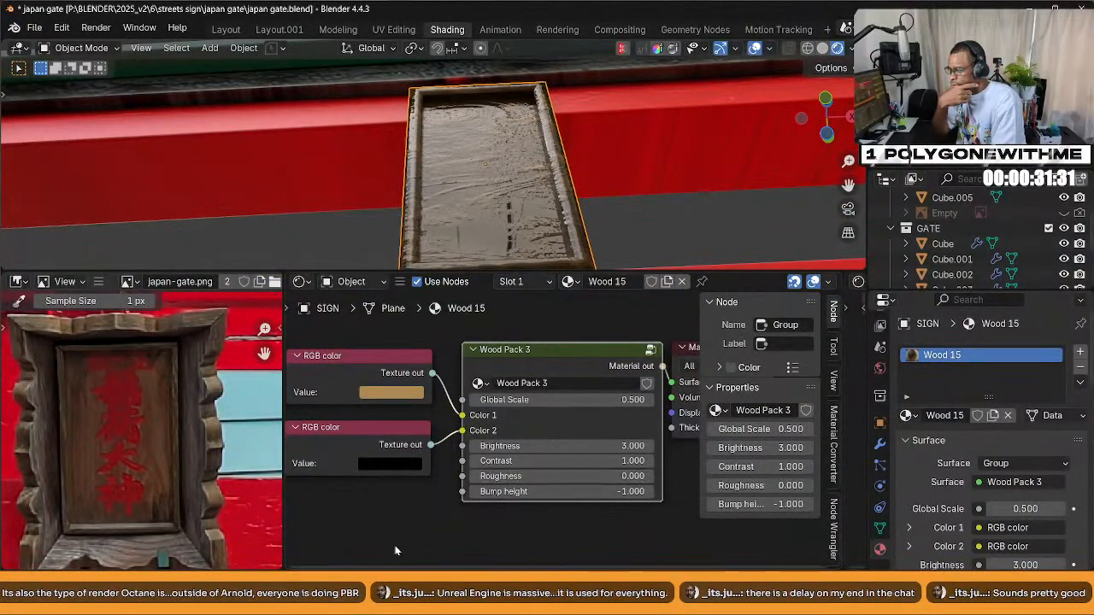
pyautogui.moveTo(567, 240); pyautogui.dragTo(525, 250, button='middle')
# Try Roughness values of 2 and 3 on the Wood Pack 3 node while checking the sign's sheen
pyautogui.click(574, 476)
pyautogui.write('2')
pyautogui.press('Return')
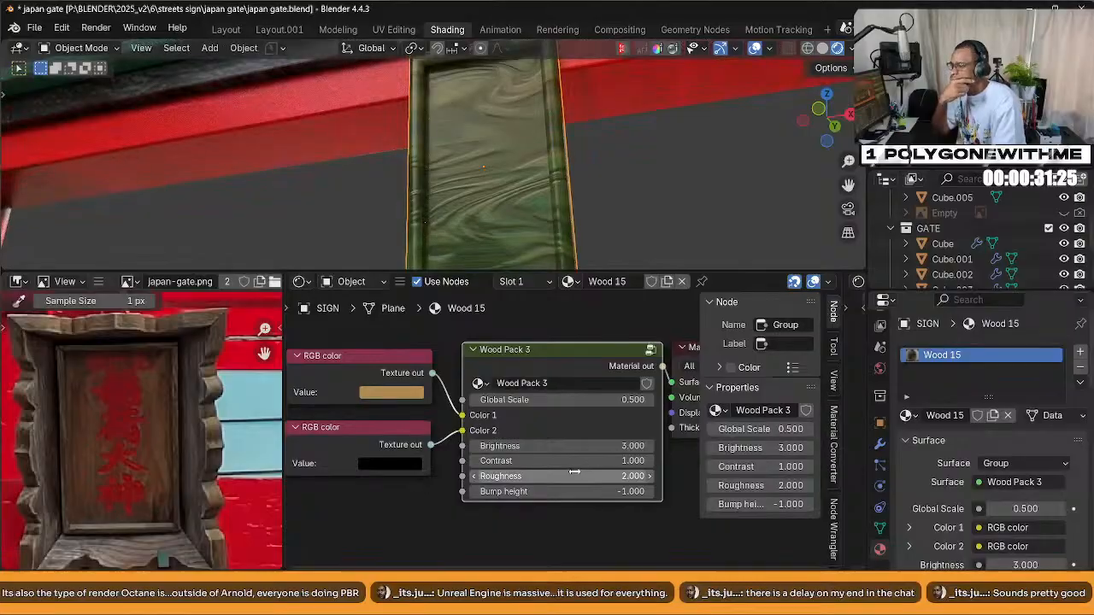
pyautogui.moveTo(558, 173); pyautogui.dragTo(585, 231, button='middle')
pyautogui.click(571, 476)
pyautogui.write('3')
pyautogui.press('Return')
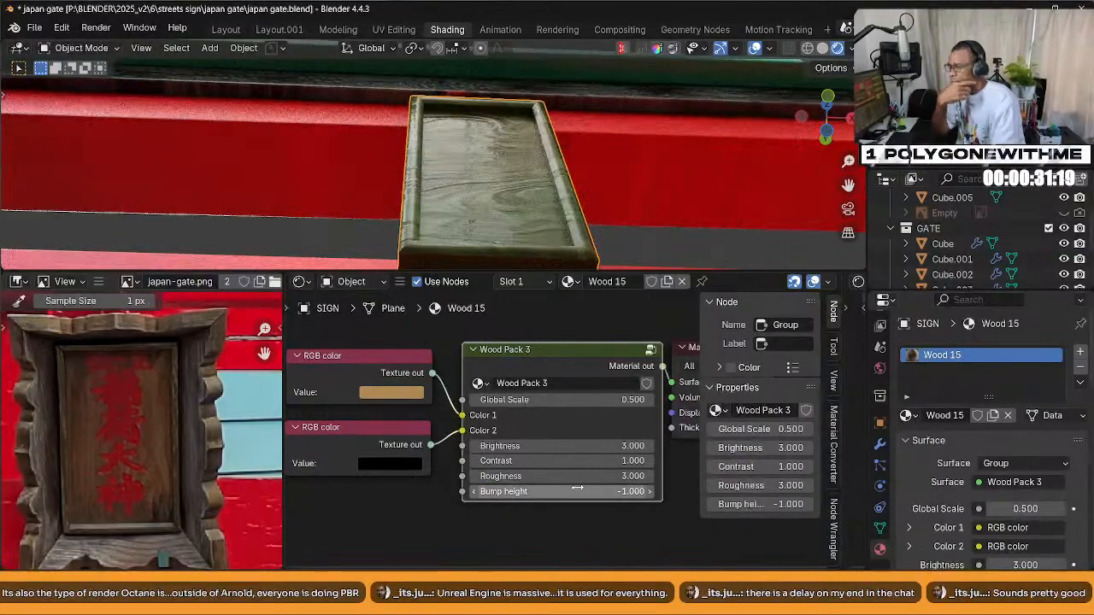
# Set the Wood Pack 3 node's Roughness to 5 and restart the rendered view to check the sign
pyautogui.click(577, 478)
pyautogui.write('5')
pyautogui.press('Return')
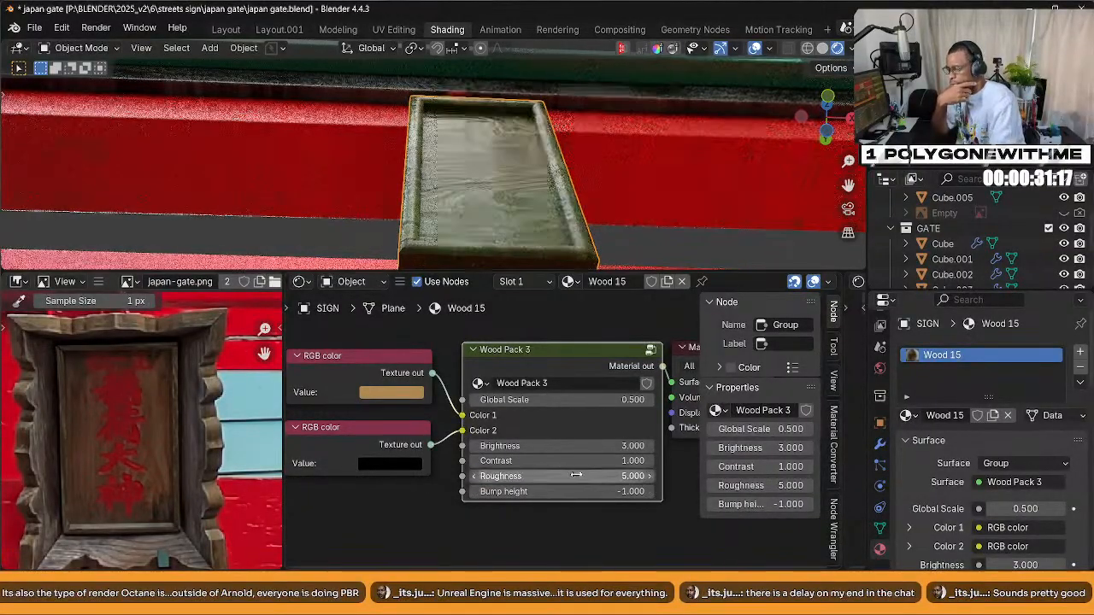
pyautogui.click(823, 48)
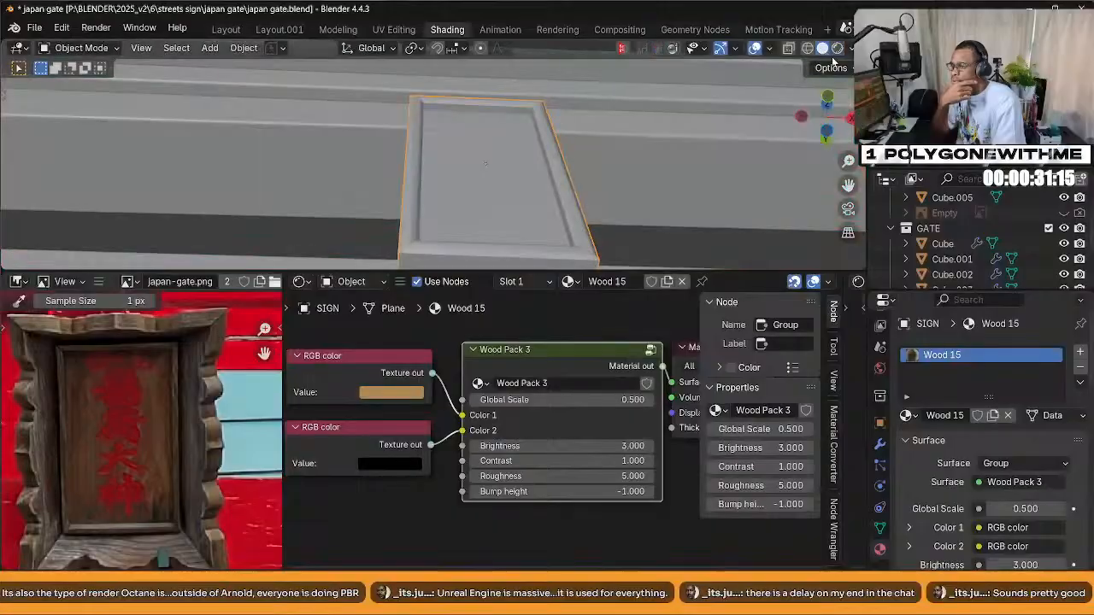
pyautogui.click(836, 49)
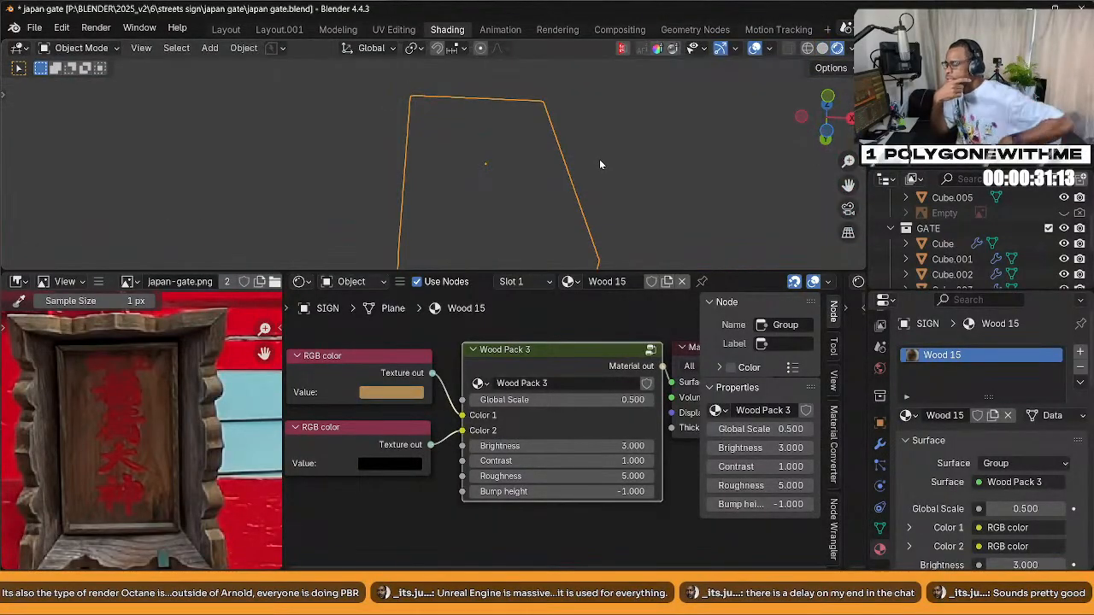
pyautogui.moveTo(591, 157); pyautogui.dragTo(520, 338, button='middle')
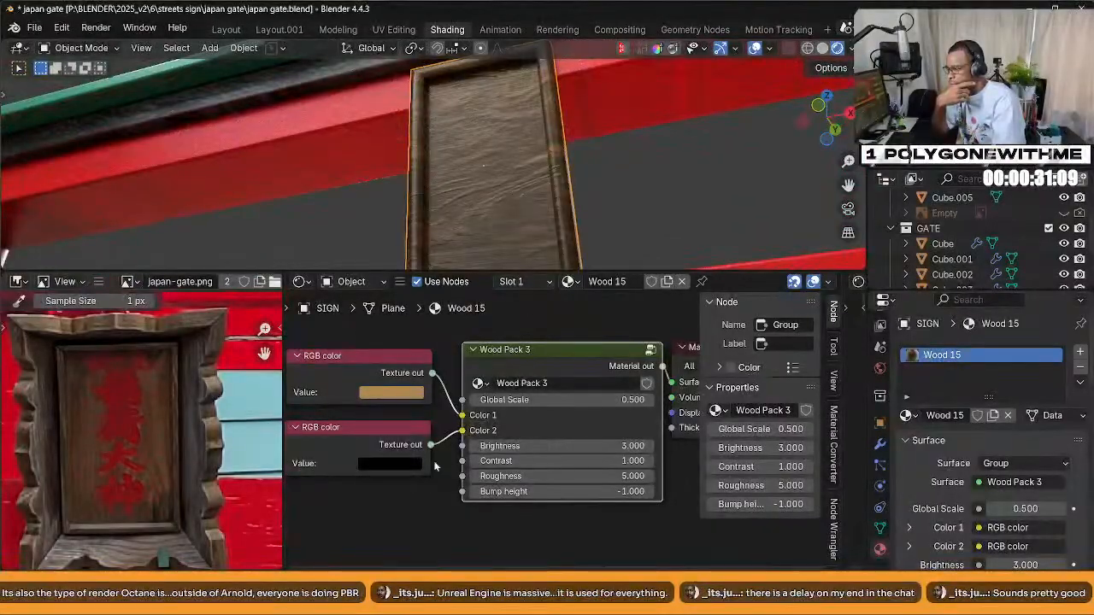
# Try a Brightness of 1 on the Wood Pack 3 node, then set it to 2 and check the sign
pyautogui.scroll(-1, 430, 473)
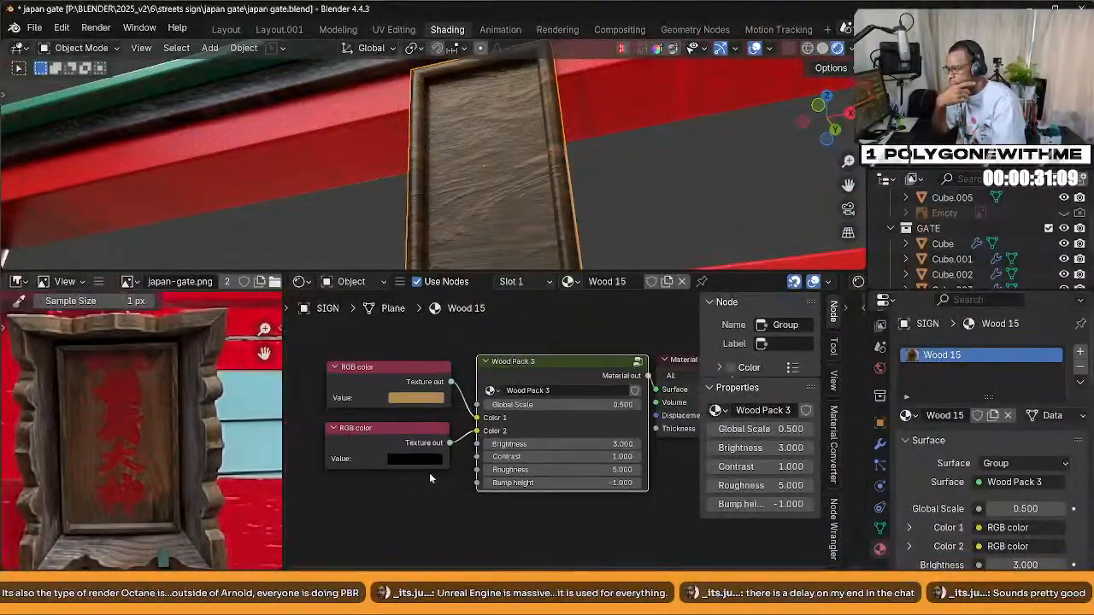
pyautogui.click(563, 444)
pyautogui.write('1')
pyautogui.press('Return')
pyautogui.moveTo(525, 151); pyautogui.dragTo(499, 177, button='middle')
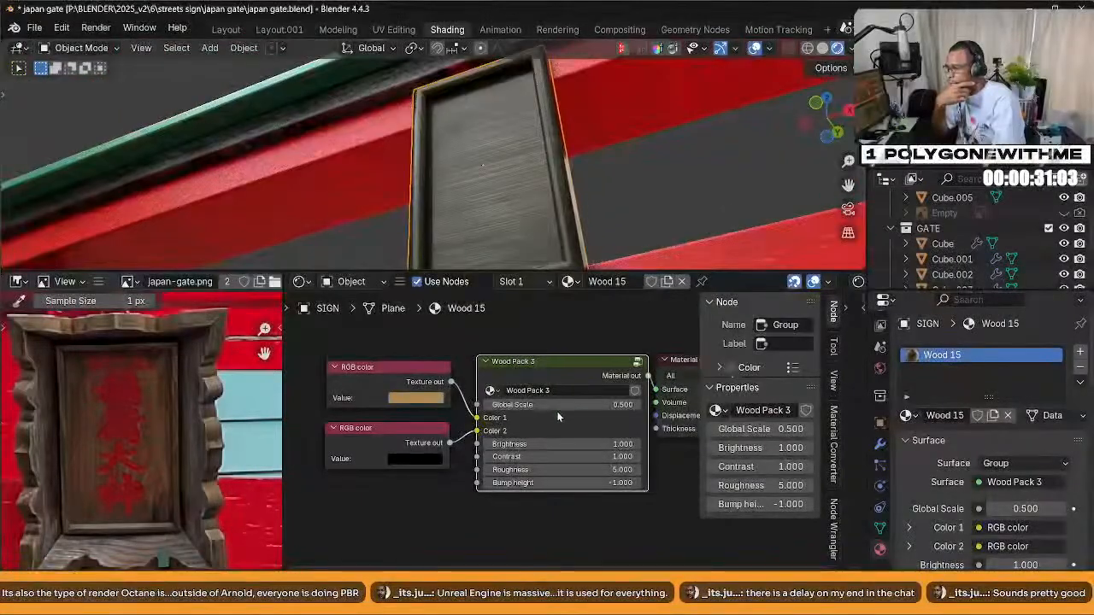
pyautogui.click(556, 444)
pyautogui.write('2')
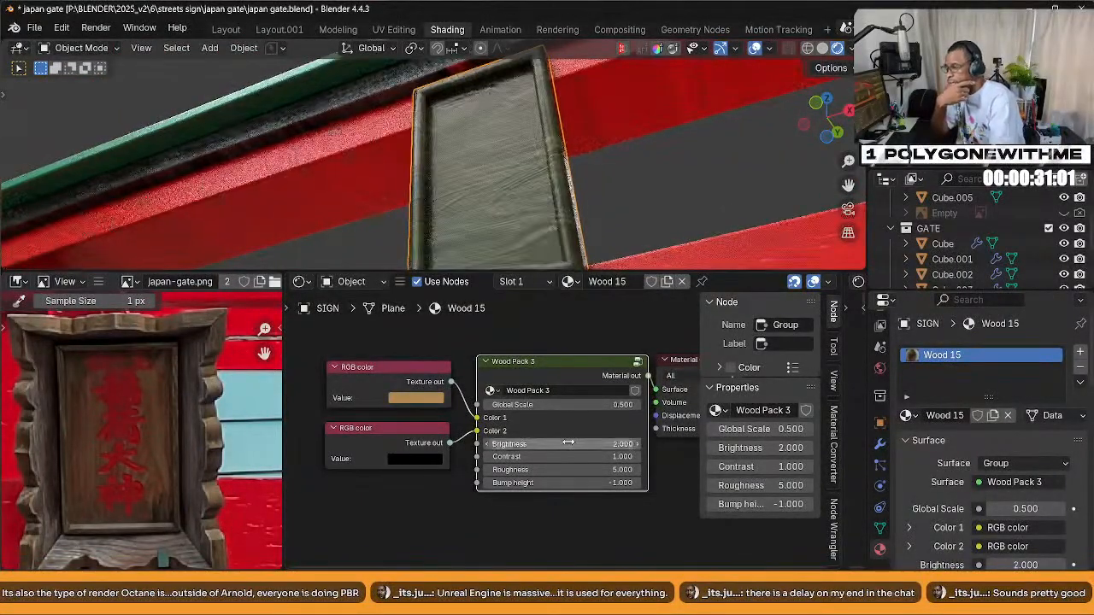
pyautogui.press('Return')
pyautogui.moveTo(522, 180); pyautogui.dragTo(509, 222, button='middle')
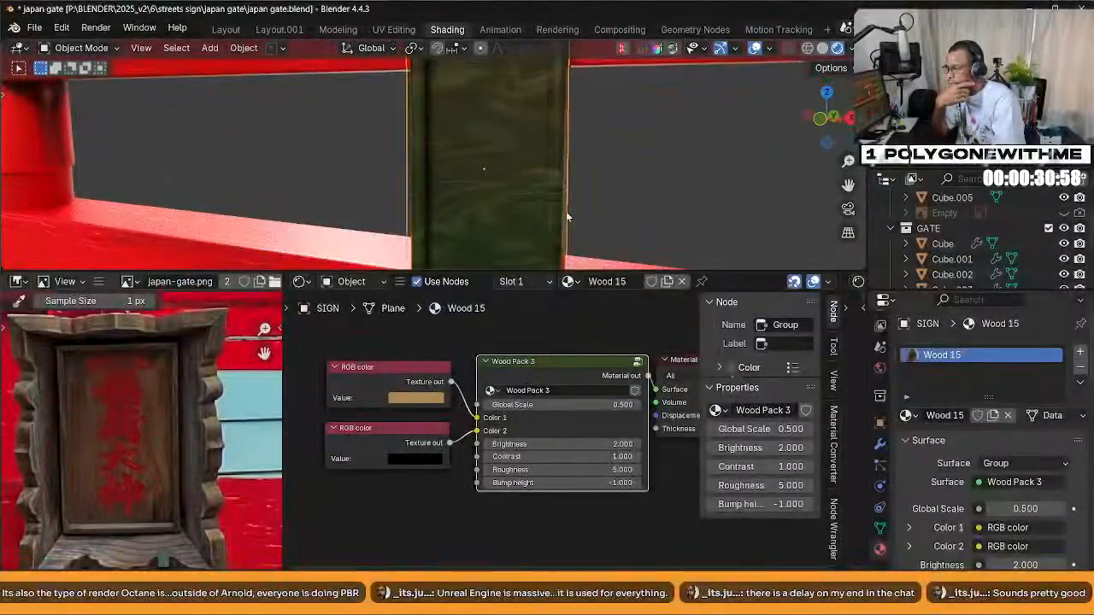
# Restart the rendered shading and examine the whole sign with its surrounding beams from farther away
pyautogui.click(419, 399)
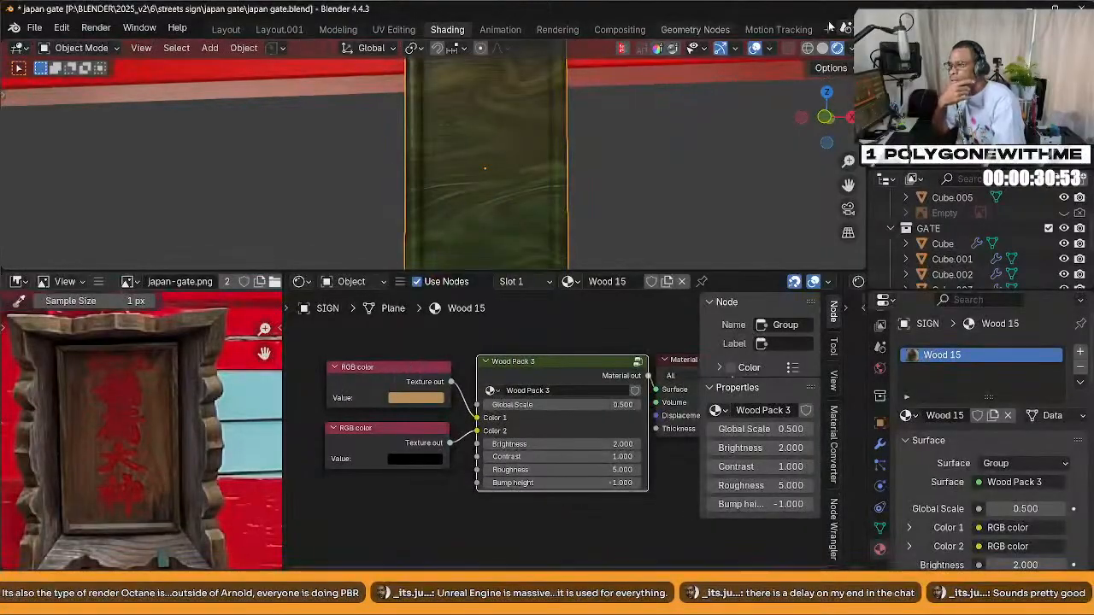
pyautogui.click(822, 49)
pyautogui.click(838, 48)
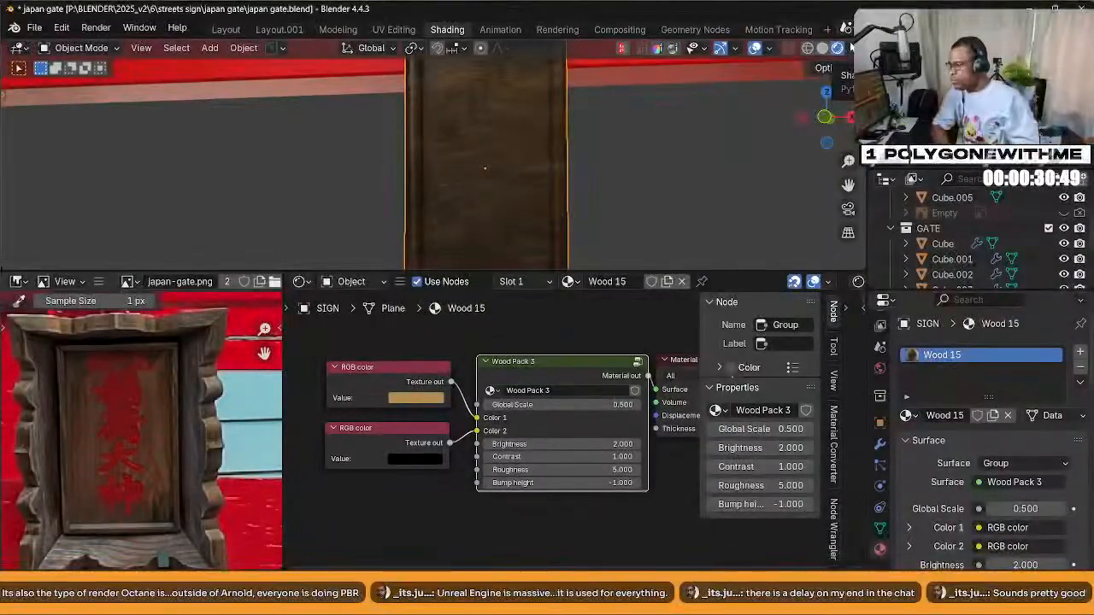
pyautogui.scroll(-8, 538, 215)
pyautogui.scroll(-2, 523, 211)
pyautogui.moveTo(536, 211); pyautogui.dragTo(473, 224, button='middle')
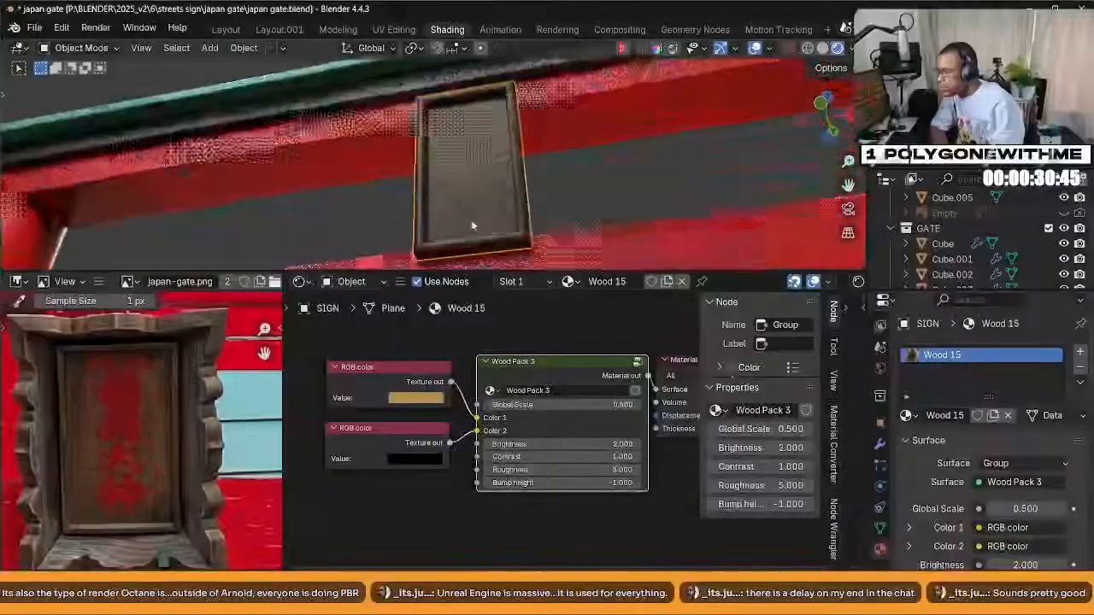
# Add a Mix material node between the Wood Pack 3 node and the Material Output, with Wood Pack 3 as its first material
pyautogui.scroll(-6, 487, 325)
pyautogui.moveTo(381, 342); pyautogui.dragTo(612, 513)
pyautogui.moveTo(560, 389); pyautogui.dragTo(421, 389)
pyautogui.click(542, 461)
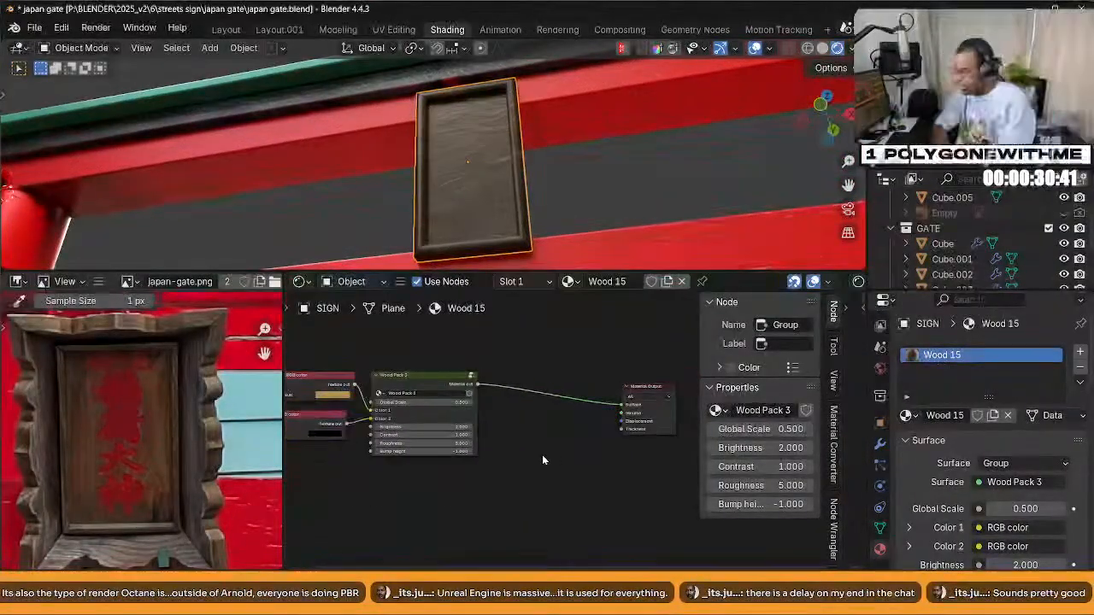
pyautogui.hotkey('shift', 'a')
pyautogui.moveTo(547, 460)
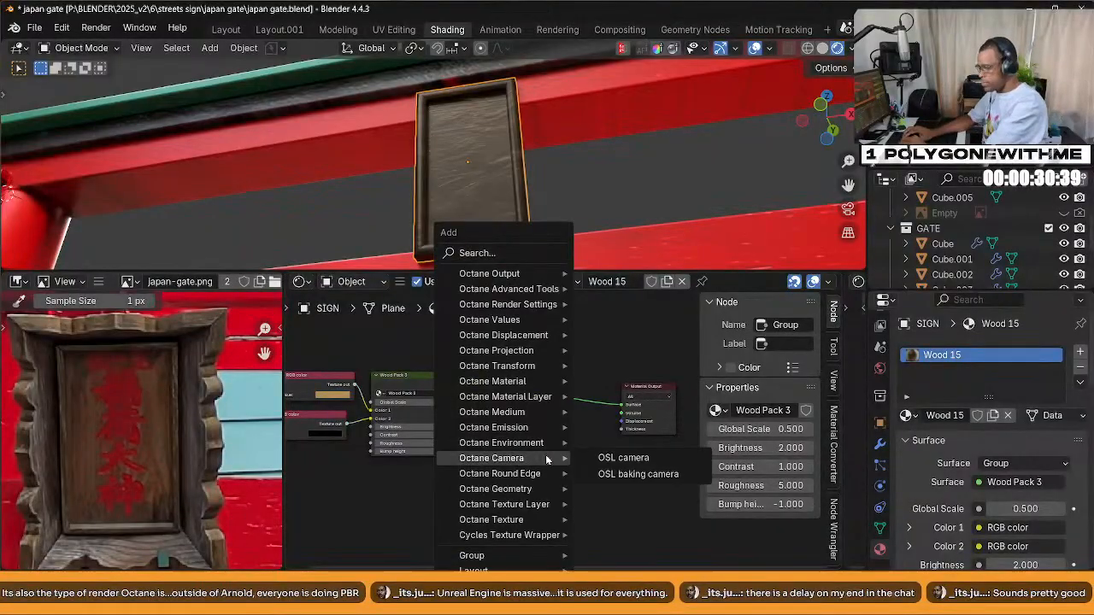
pyautogui.write('m')
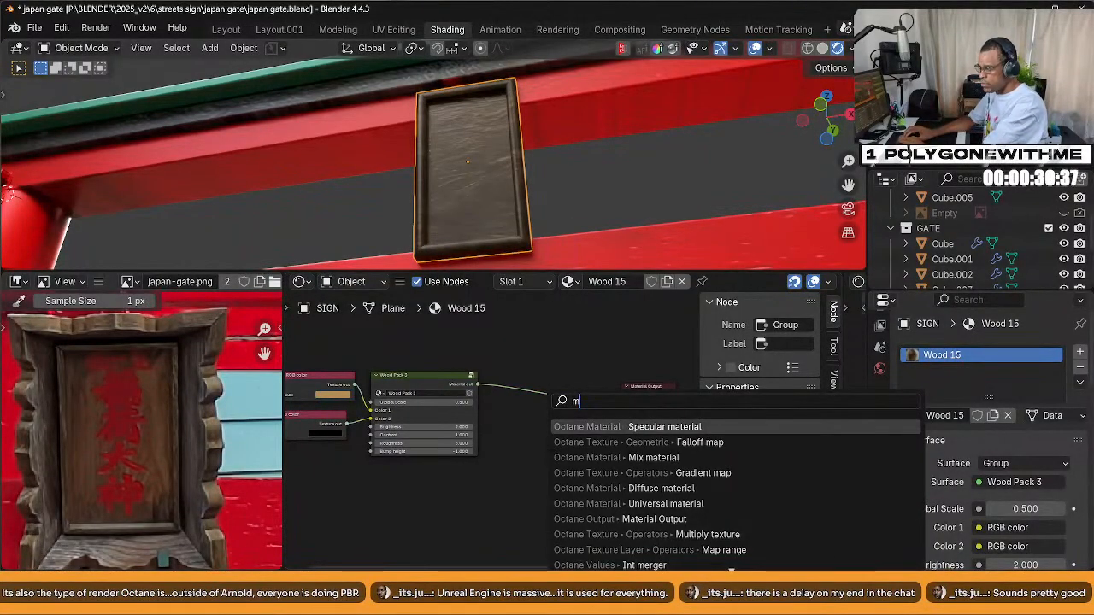
pyautogui.write('ix')
pyautogui.click(605, 442)
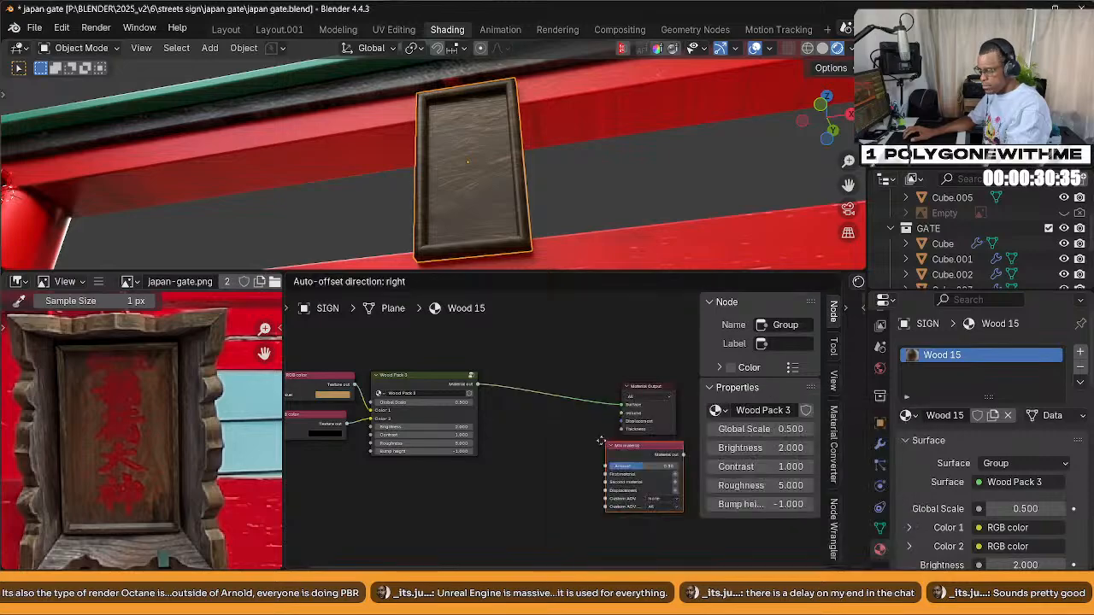
pyautogui.click(544, 383)
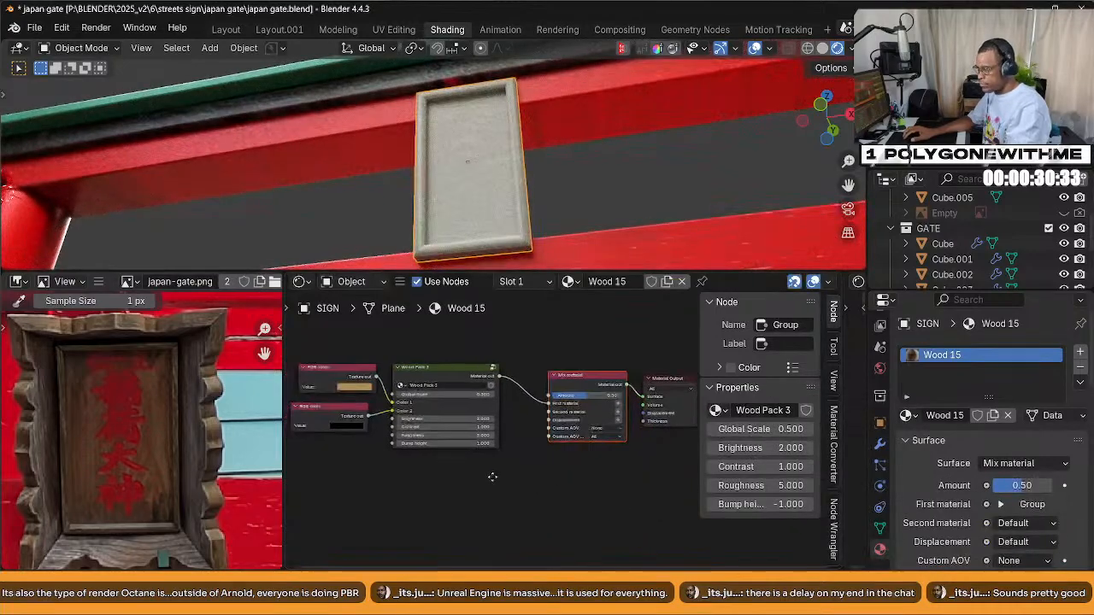
pyautogui.press('Home')
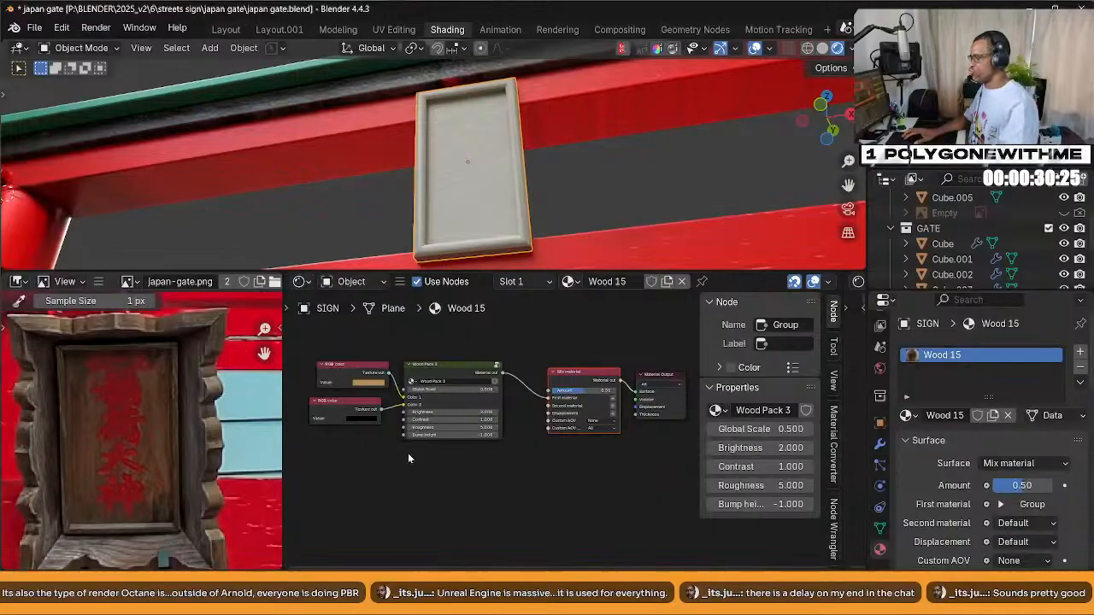
# Turn the reference image area into an Asset Browser showing the Wood category of the material library
pyautogui.click(15, 281)
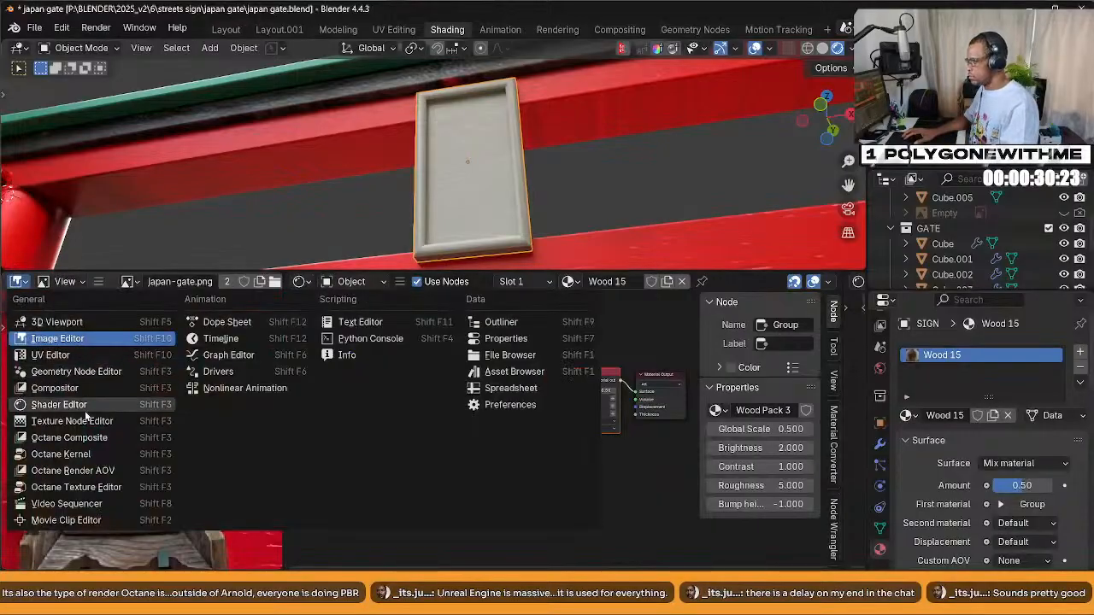
pyautogui.click(51, 400)
pyautogui.scroll(-1, 197, 524)
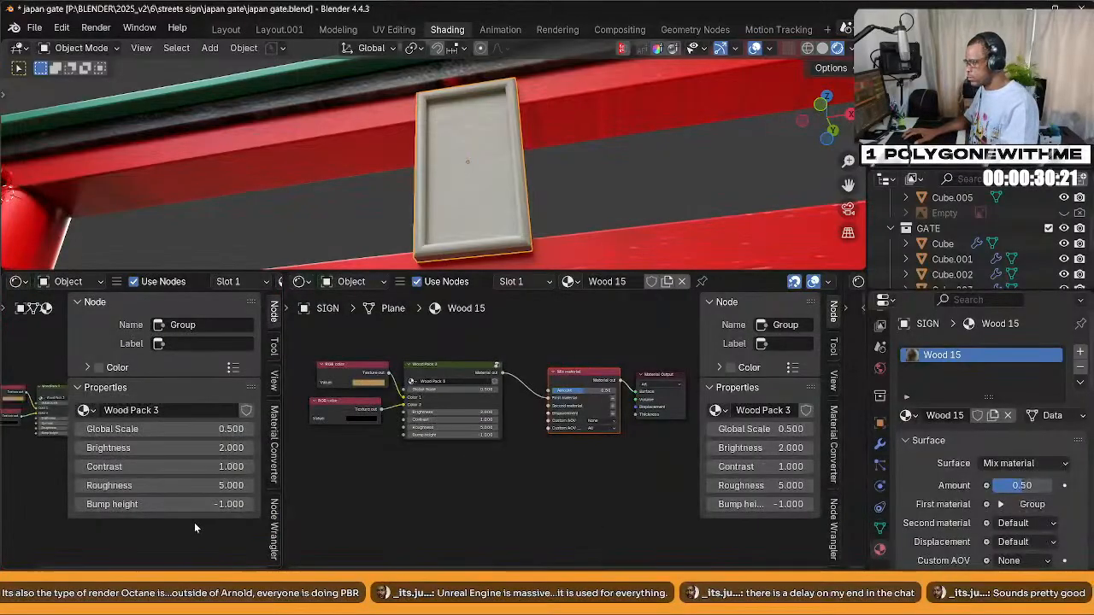
pyautogui.click(17, 281)
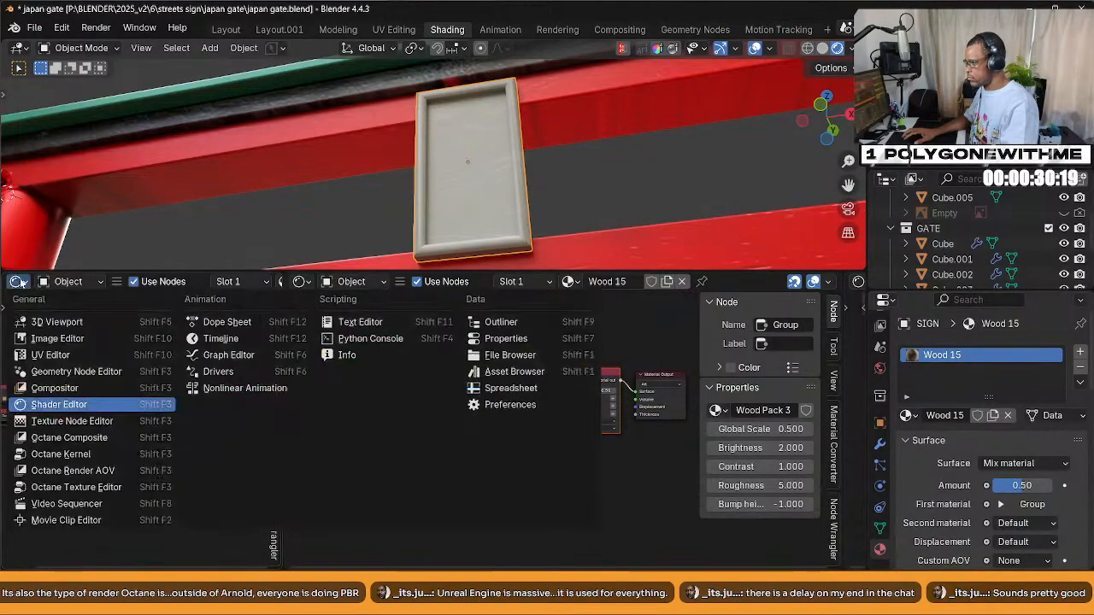
pyautogui.click(515, 371)
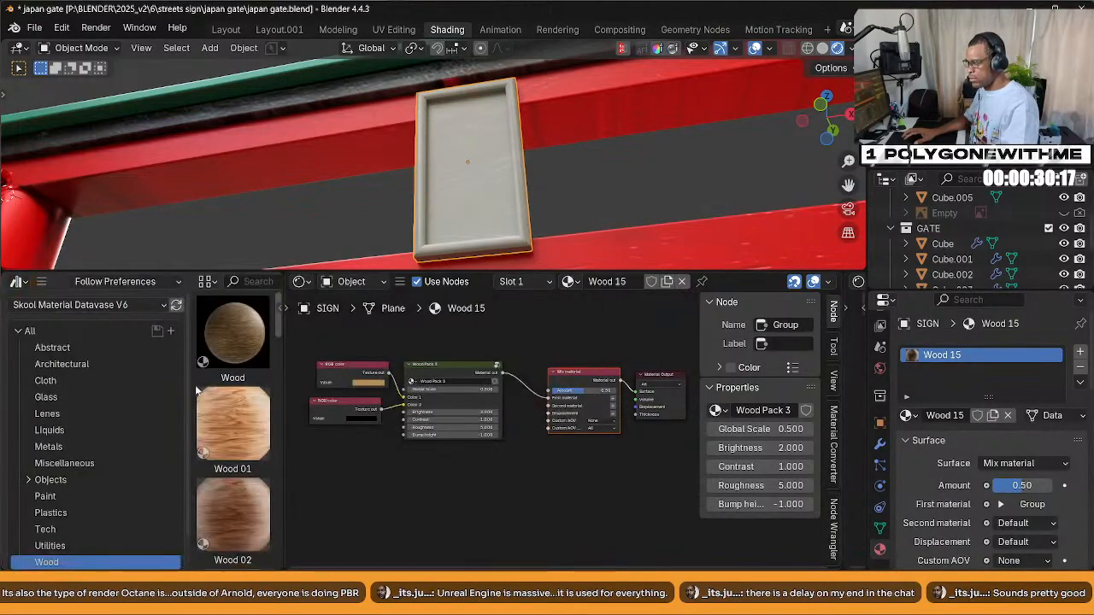
# Add the Wood Boards Material node group from the Wood assets to the sign's shader graph, below the Wood Pack 3 node
pyautogui.scroll(-2, 254, 469)
pyautogui.scroll(-10, 254, 469)
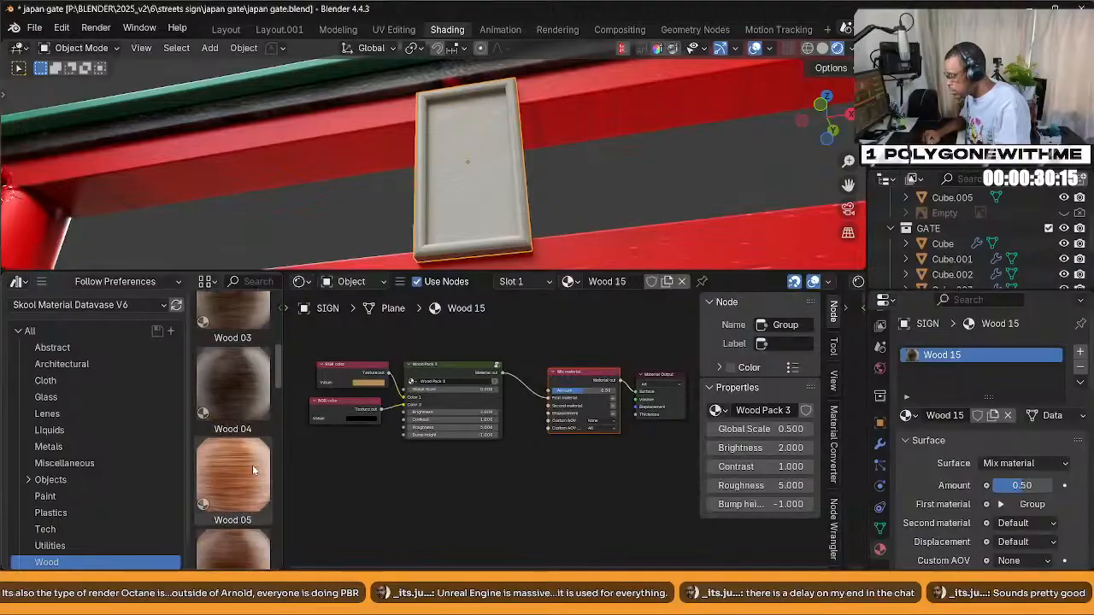
pyautogui.scroll(-3, 255, 478)
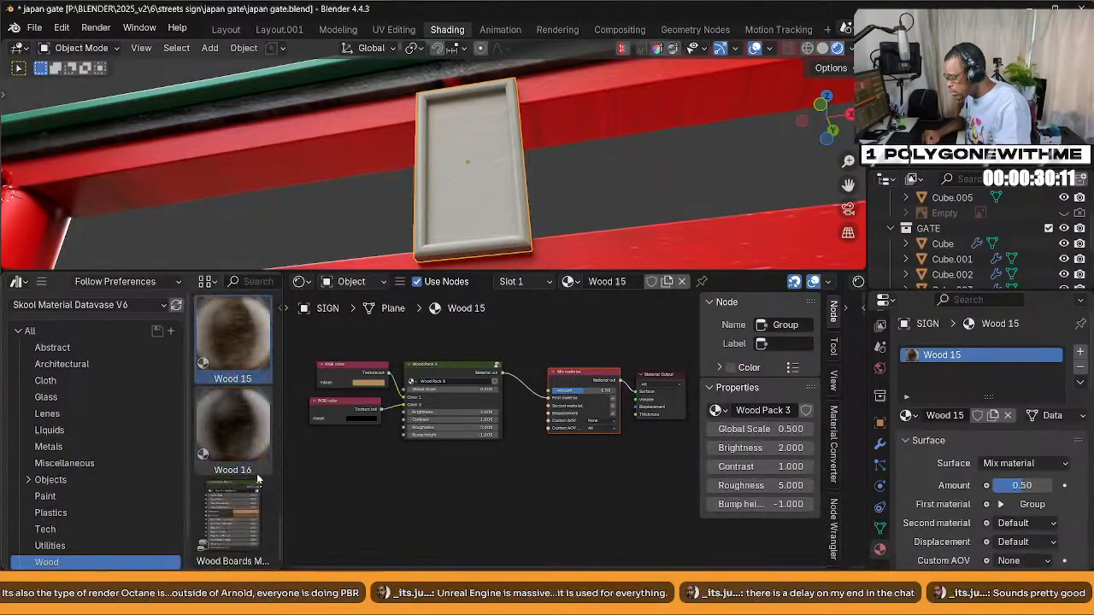
pyautogui.moveTo(243, 513); pyautogui.dragTo(567, 498)
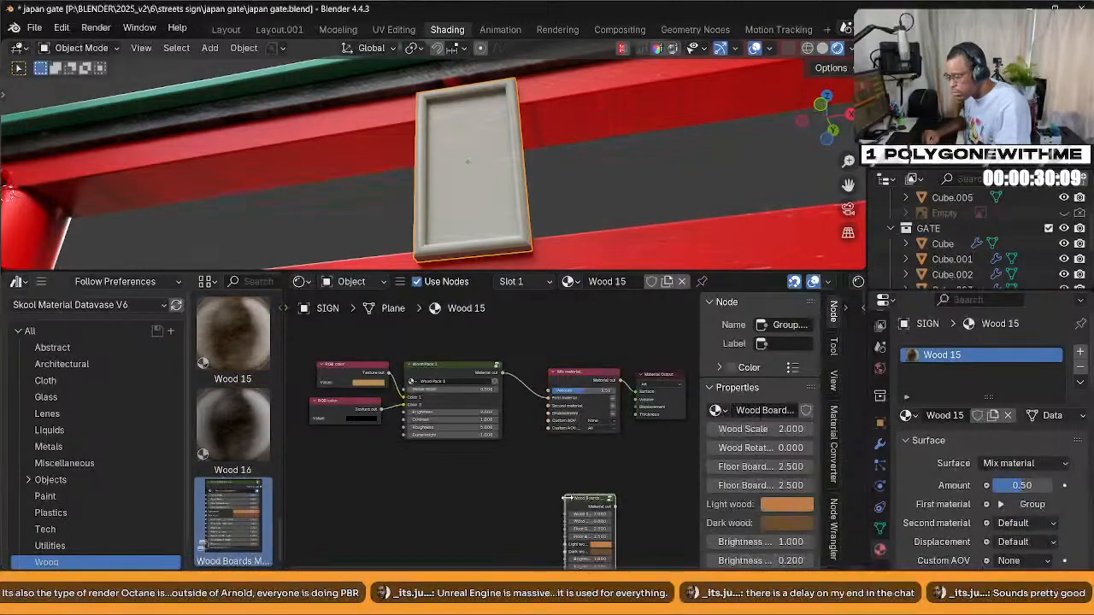
pyautogui.click(474, 458)
pyautogui.moveTo(474, 457); pyautogui.dragTo(392, 377, button='middle')
pyautogui.moveTo(469, 379); pyautogui.dragTo(464, 409, button='middle')
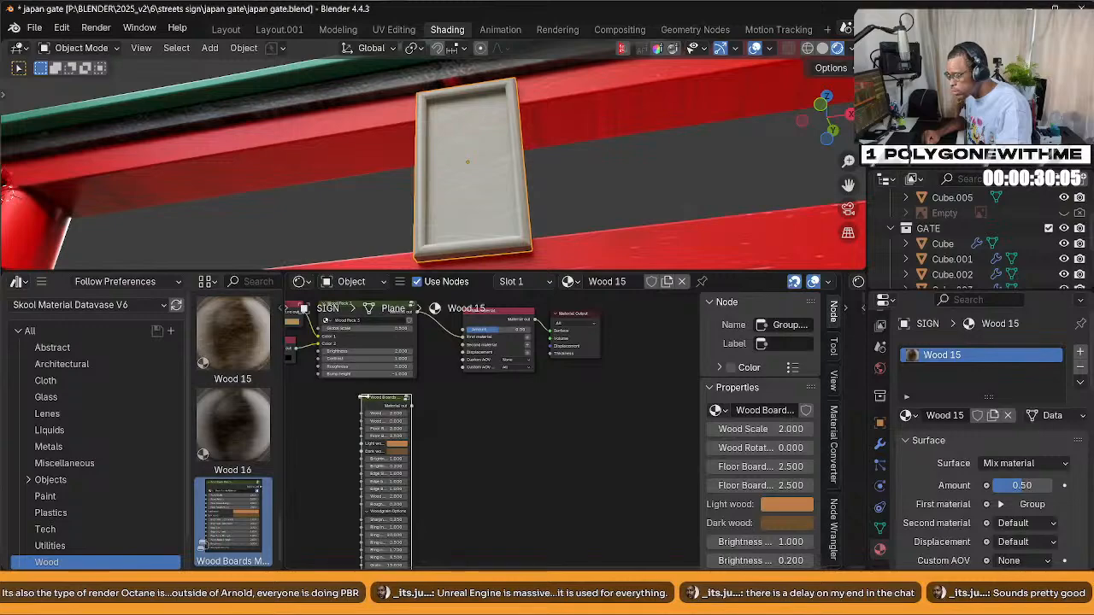
pyautogui.click(362, 399)
pyautogui.click(366, 399)
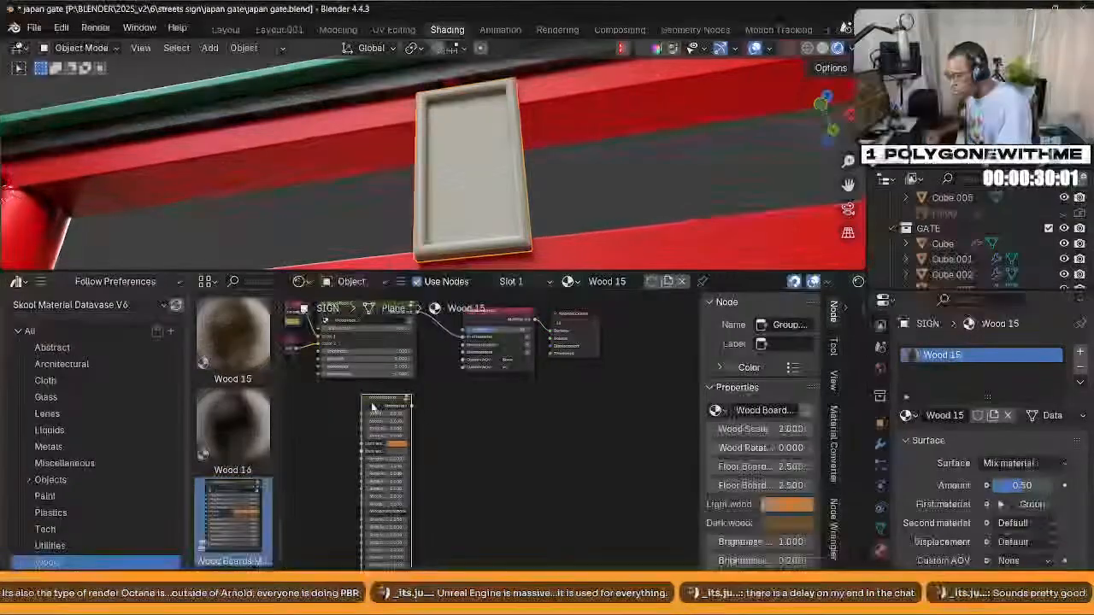
# Reposition the Wood Boards node and connect its material output to the Mix material's second material input
pyautogui.scroll(2, 493, 456)
pyautogui.moveTo(494, 456); pyautogui.dragTo(648, 446, button='middle')
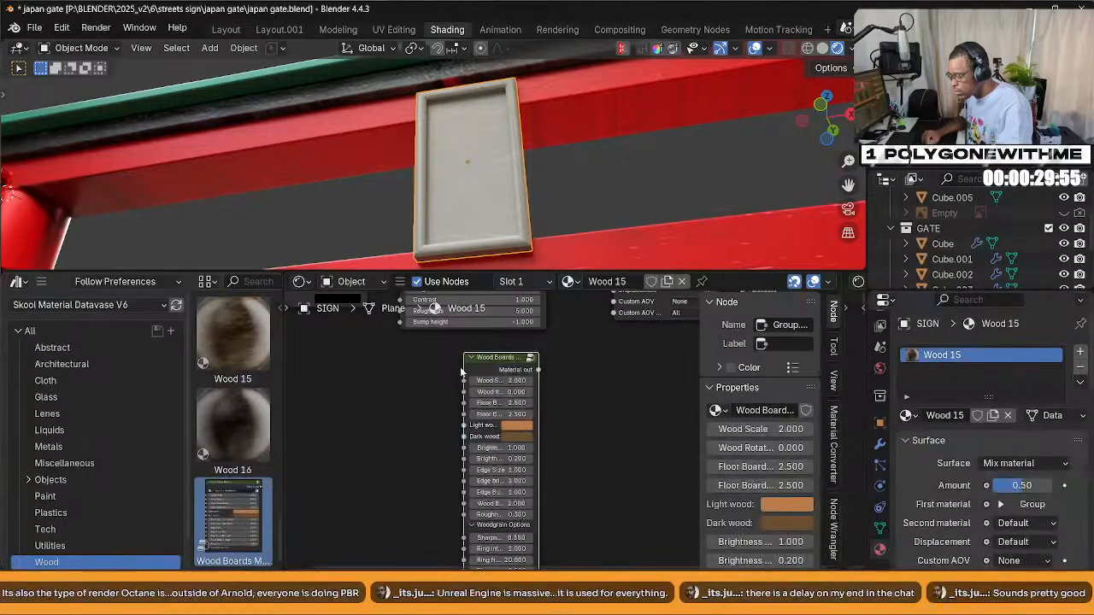
pyautogui.moveTo(495, 358); pyautogui.dragTo(443, 368)
pyautogui.moveTo(512, 376); pyautogui.dragTo(606, 356)
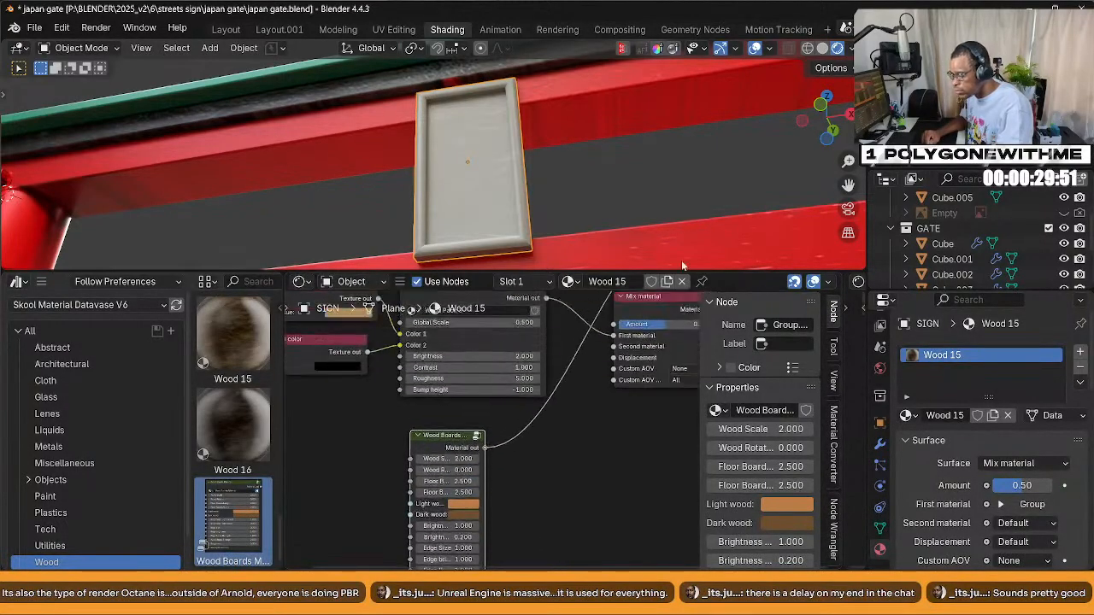
pyautogui.moveTo(629, 423); pyautogui.dragTo(530, 405, button='middle')
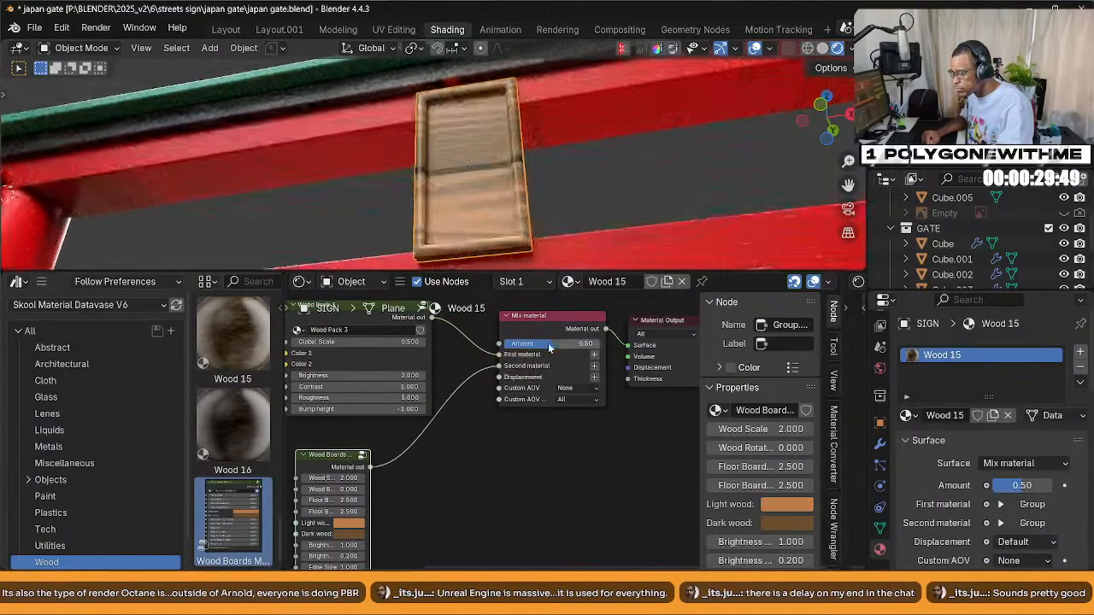
# Set the Mix material's Amount to 0 and the Wood Boards node's Wood Scale to 0.9
pyautogui.moveTo(551, 344); pyautogui.dragTo(513, 344)
pyautogui.moveTo(488, 429); pyautogui.dragTo(518, 316, button='middle')
pyautogui.moveTo(343, 369); pyautogui.dragTo(295, 369)
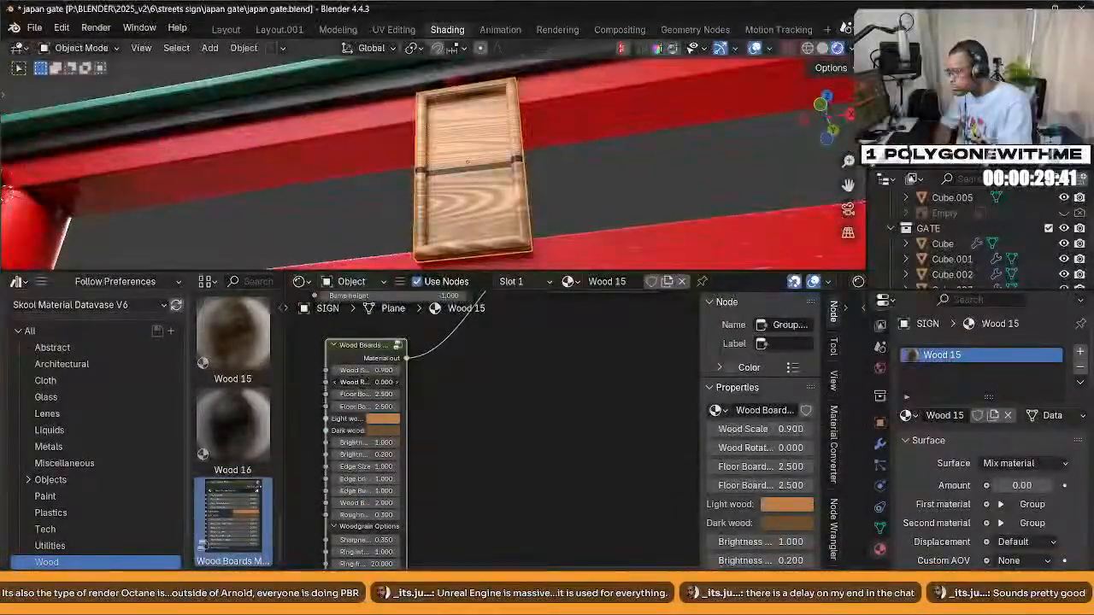
# Try several Wood Rotation values on the Wood Boards node, then set it to 90
pyautogui.moveTo(359, 382); pyautogui.dragTo(492, 382)
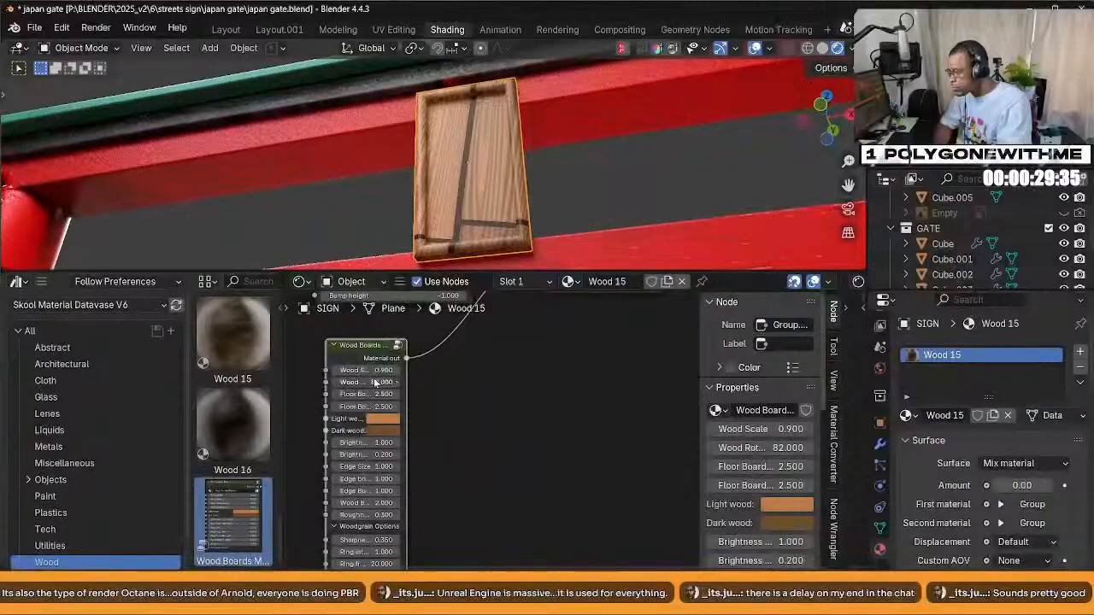
pyautogui.moveTo(374, 383); pyautogui.dragTo(288, 383)
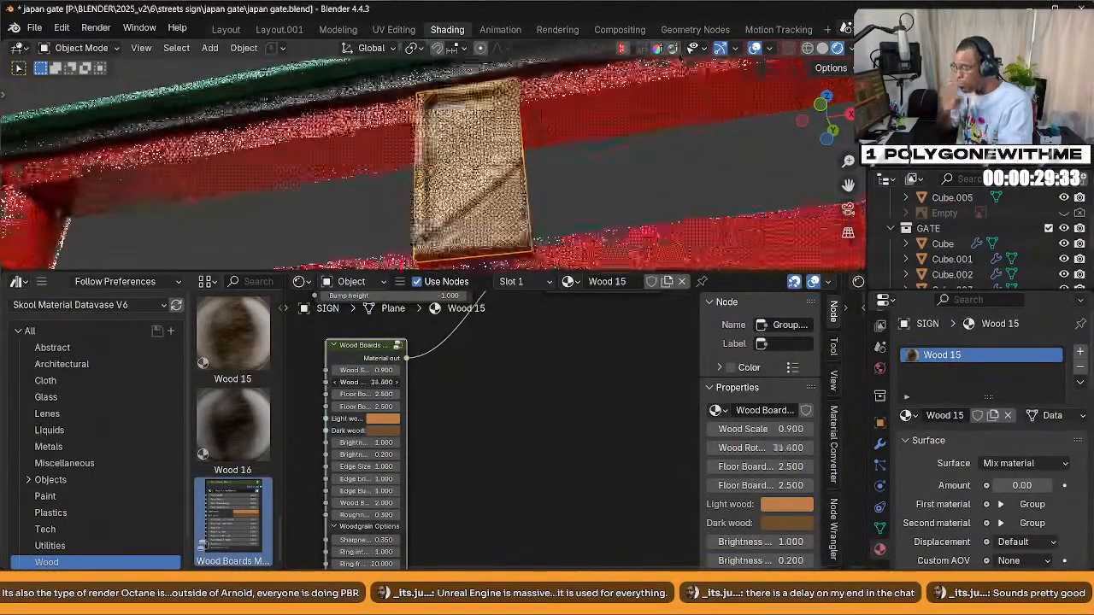
pyautogui.moveTo(389, 383); pyautogui.dragTo(382, 383)
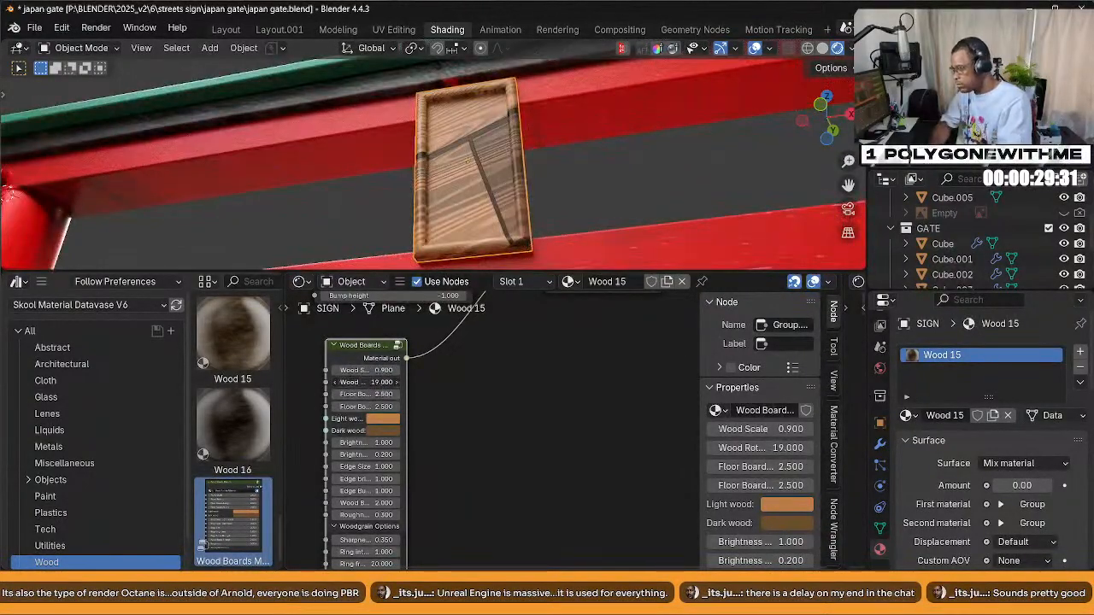
pyautogui.write('90')
pyautogui.press('Return')
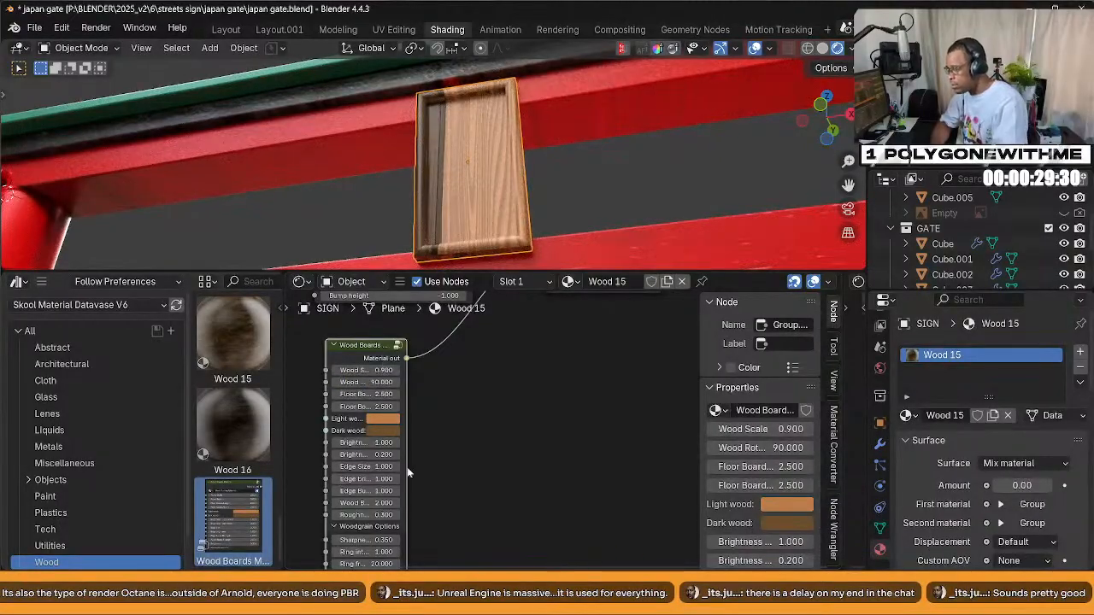
# Widen the Wood Boards node and set its Floor Boards Length and Floor Boards Width to 0
pyautogui.moveTo(374, 392)
pyautogui.mouseDown()
pyautogui.moveTo(333, 392)
pyautogui.moveTo(376, 394)
pyautogui.mouseUp()
pyautogui.moveTo(406, 452); pyautogui.dragTo(556, 451)
pyautogui.moveTo(580, 461); pyautogui.dragTo(585, 413, button='middle')
pyautogui.moveTo(578, 460); pyautogui.dragTo(569, 500, button='middle')
pyautogui.moveTo(444, 367)
pyautogui.mouseDown()
pyautogui.moveTo(377, 367)
pyautogui.moveTo(454, 362)
pyautogui.mouseUp()
pyautogui.press('BackSpace')
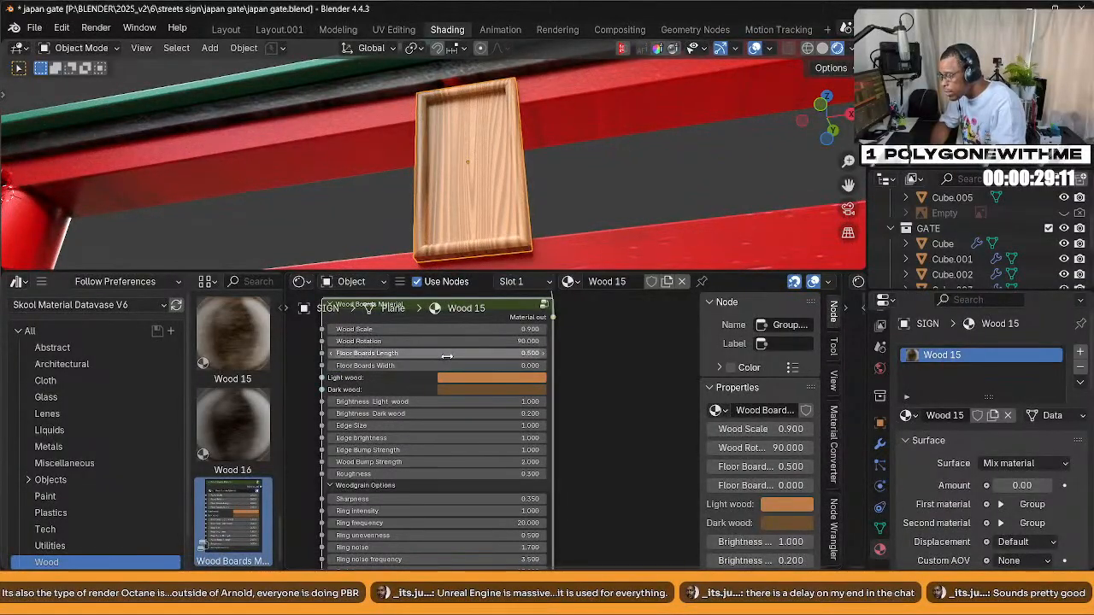
pyautogui.press('BackSpace')
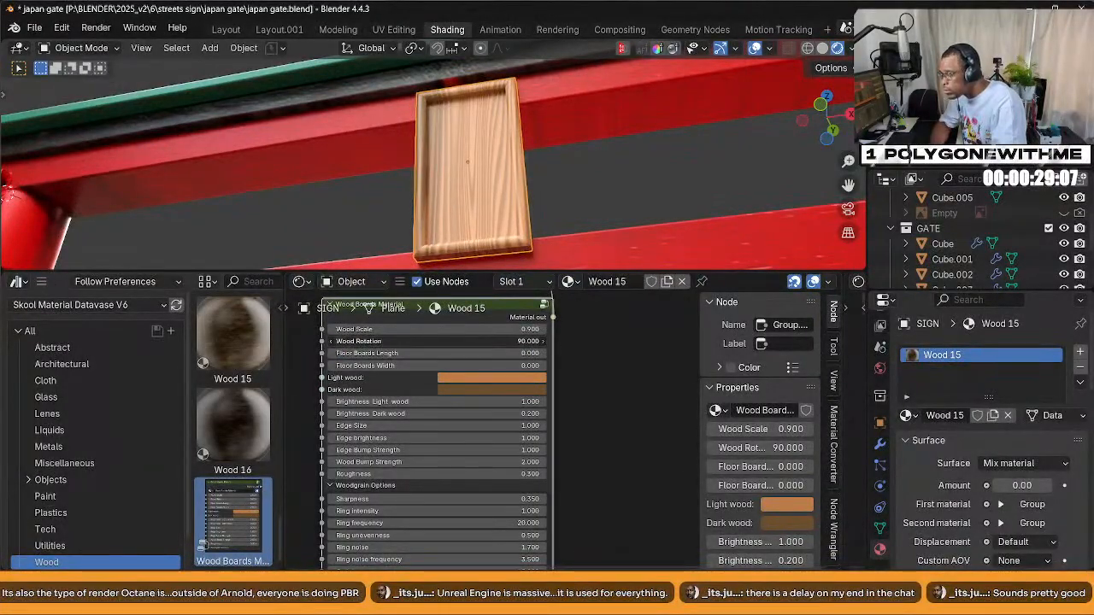
# Darken the Wood Boards node's Dark wood color to a value of 0.05 and its Light wood color to about 0.14
pyautogui.moveTo(626, 431); pyautogui.dragTo(520, 374, button='middle')
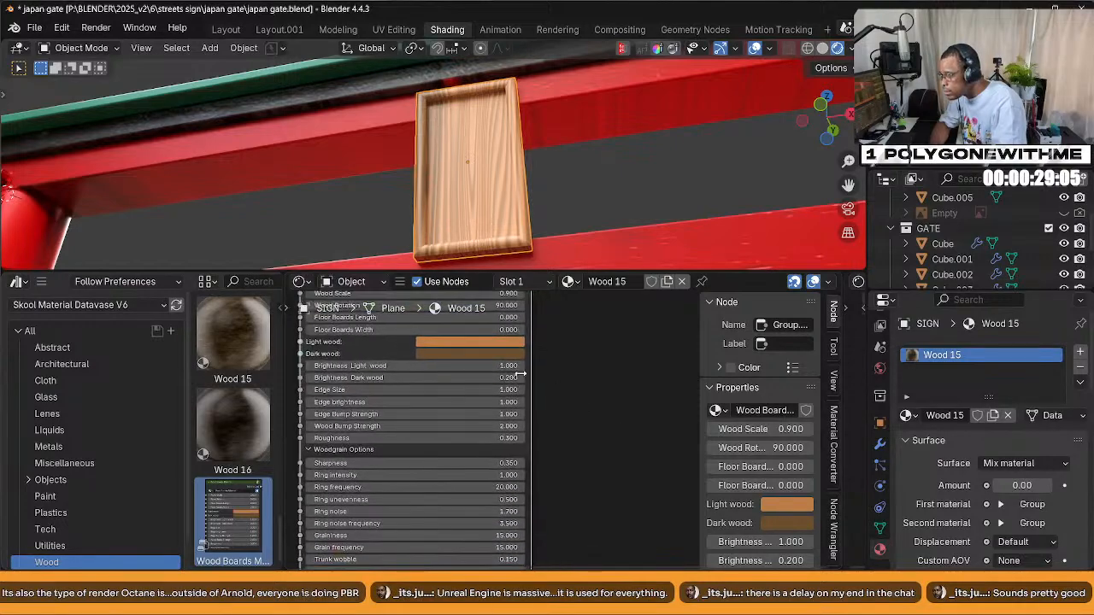
pyautogui.click(471, 342)
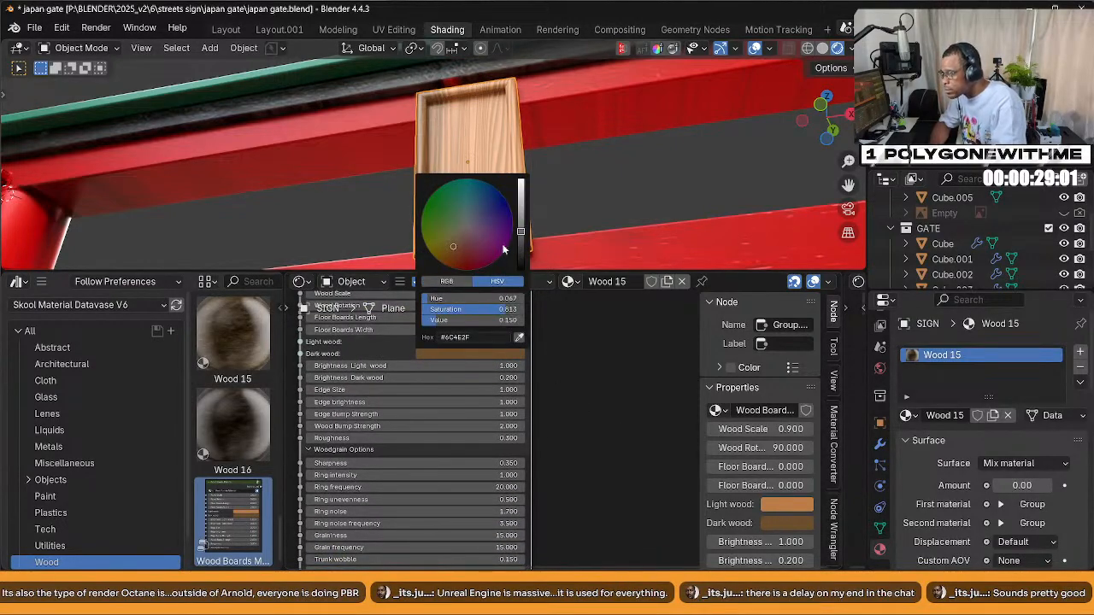
pyautogui.moveTo(520, 232); pyautogui.dragTo(520, 247)
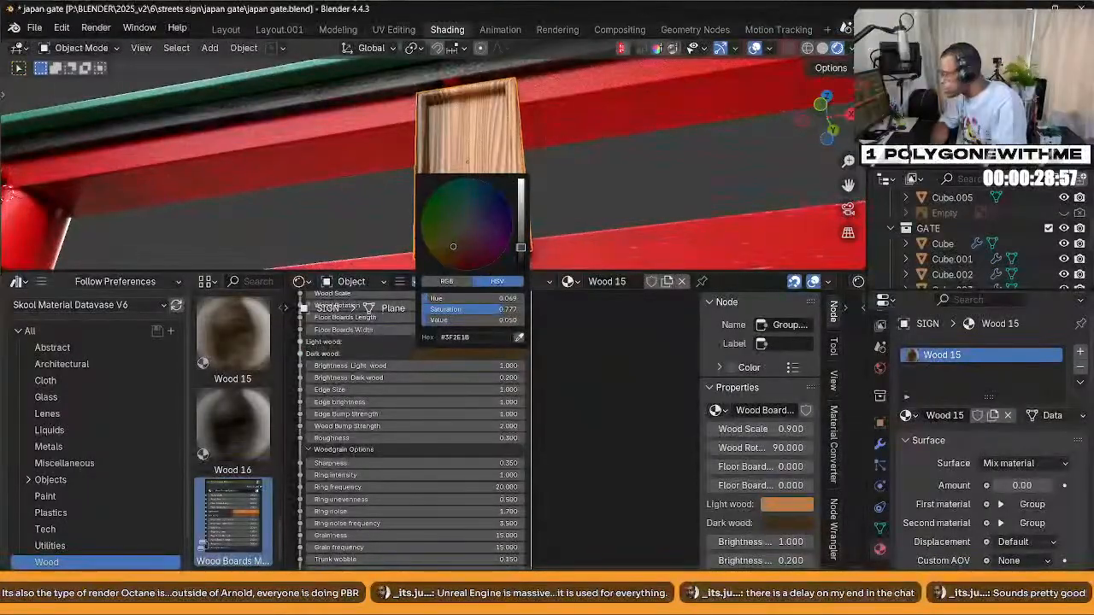
pyautogui.click(477, 343)
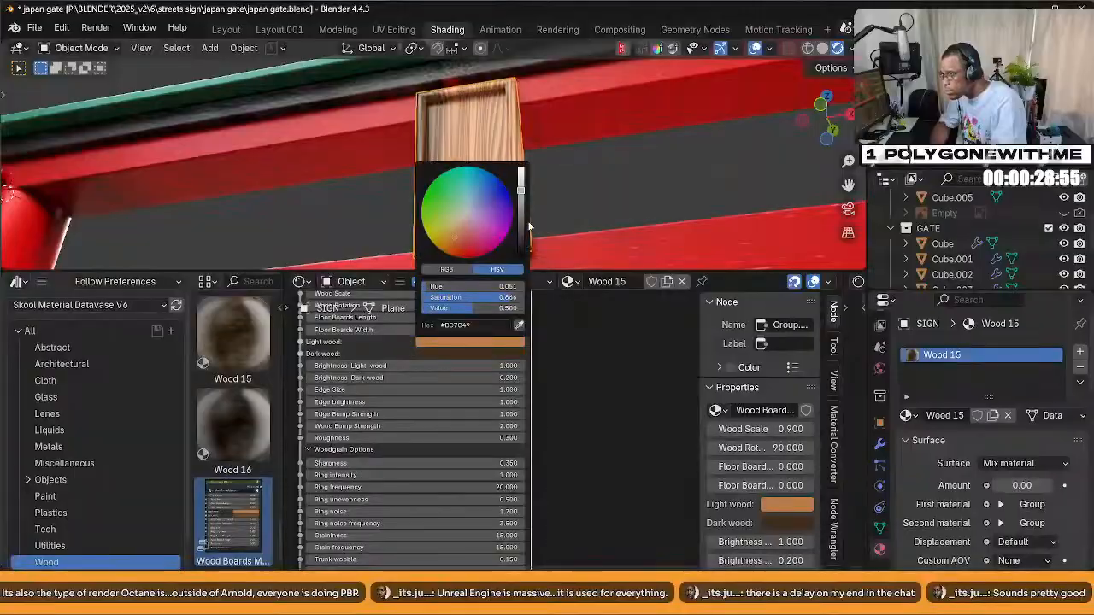
pyautogui.moveTo(520, 196); pyautogui.dragTo(520, 223)
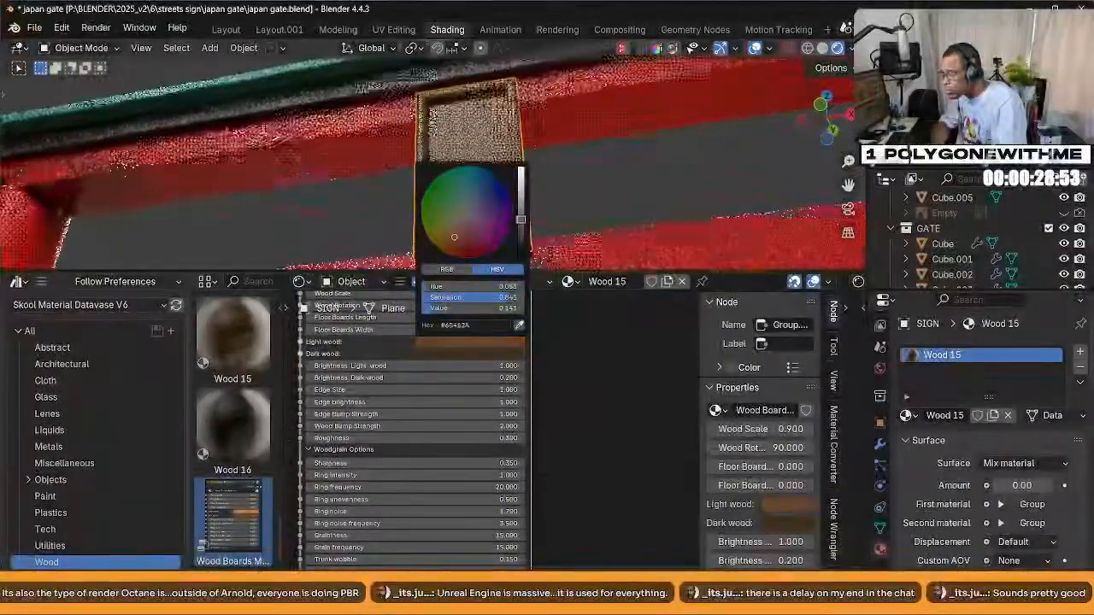
# Set the Wood Boards node's Edge Size to -41.2 while checking the sign from different angles
pyautogui.moveTo(535, 233); pyautogui.dragTo(495, 230, button='middle')
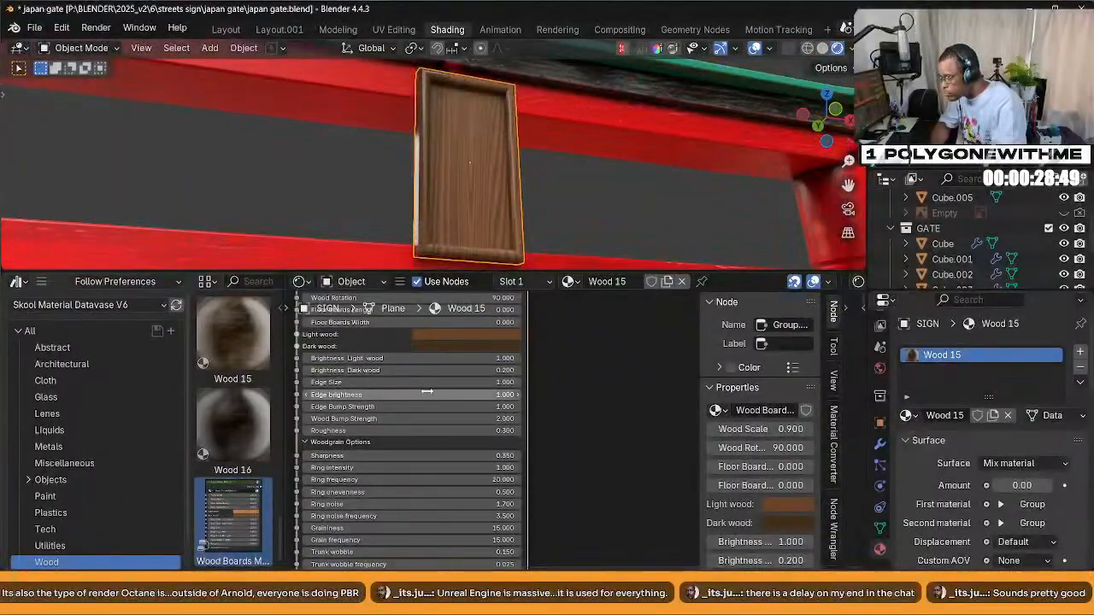
pyautogui.moveTo(411, 382); pyautogui.dragTo(385, 382)
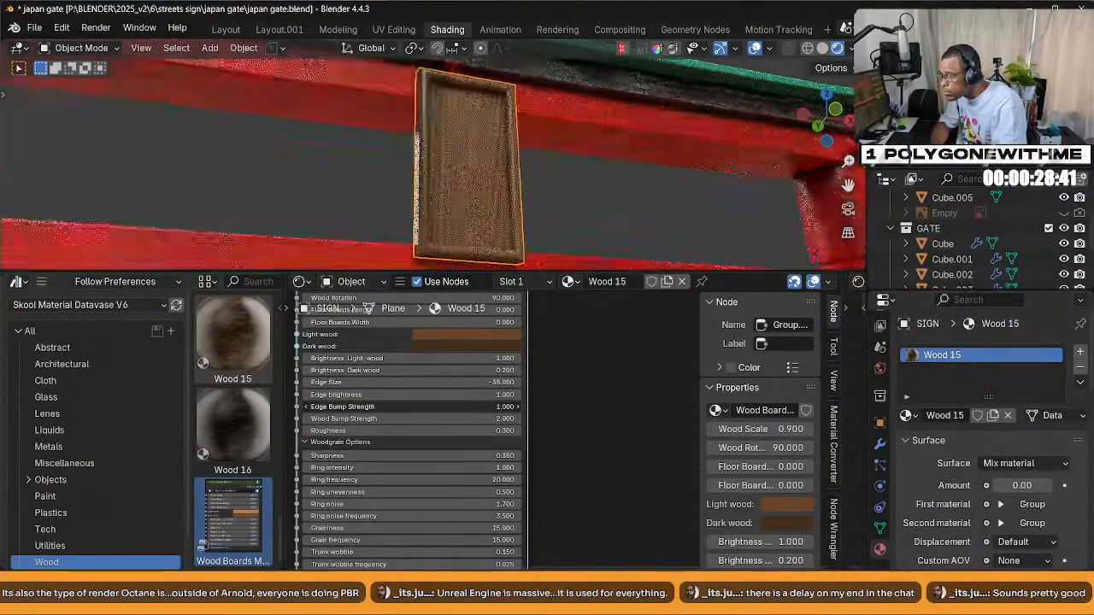
pyautogui.moveTo(428, 196); pyautogui.dragTo(471, 228, button='middle')
pyautogui.moveTo(415, 382)
pyautogui.mouseDown()
pyautogui.moveTo(436, 382)
pyautogui.moveTo(406, 382)
pyautogui.mouseUp()
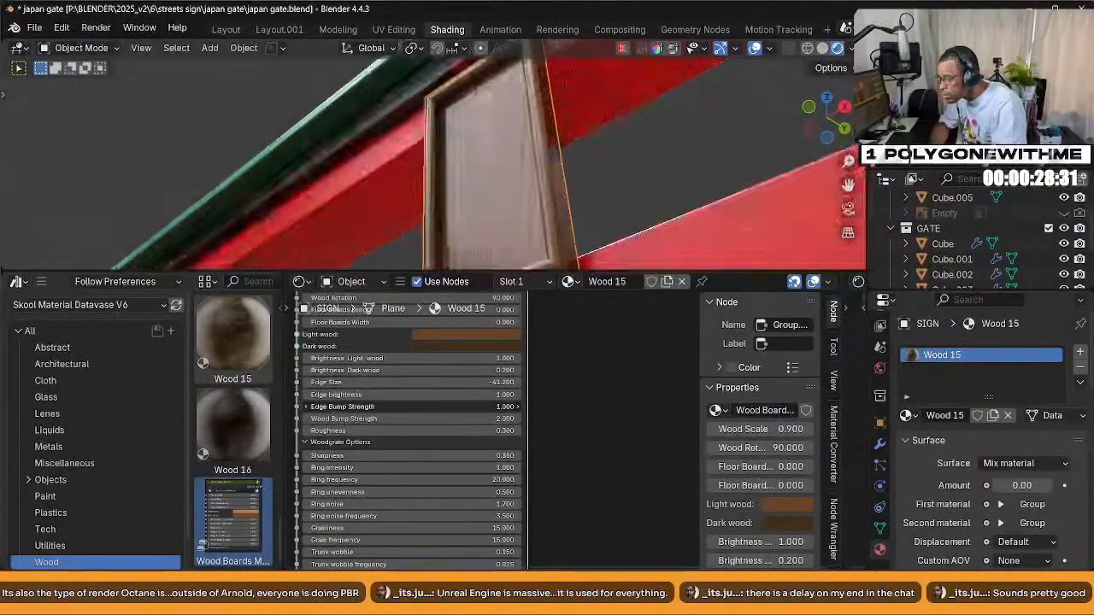
# Set the Wood Boards node's Wood Bump Strength to 7.7 and lower its Roughness to 0
pyautogui.moveTo(410, 419); pyautogui.dragTo(432, 419)
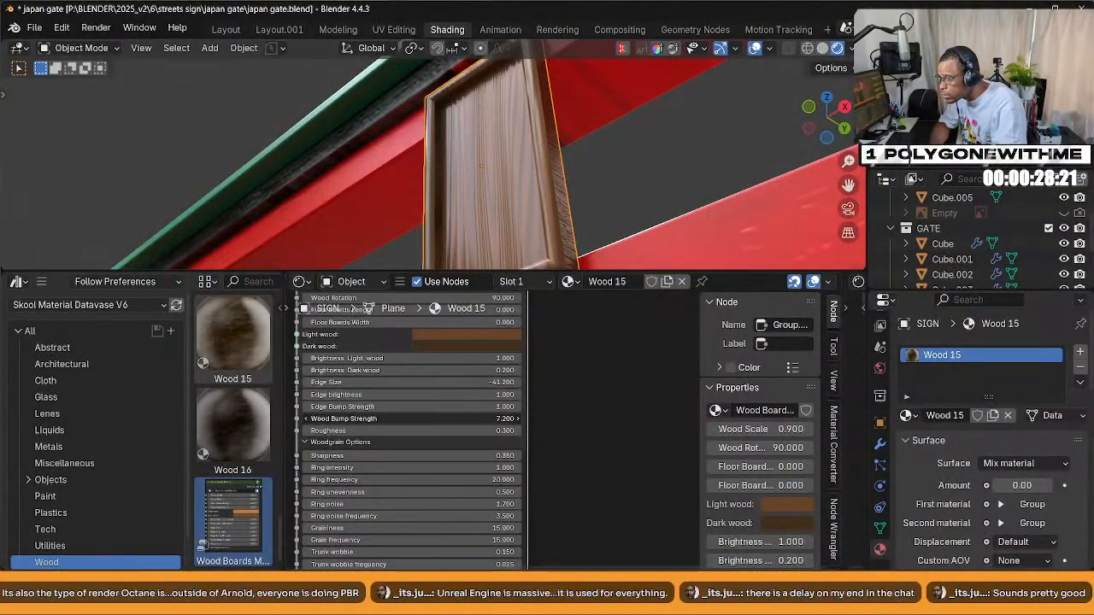
pyautogui.moveTo(432, 419); pyautogui.dragTo(406, 430)
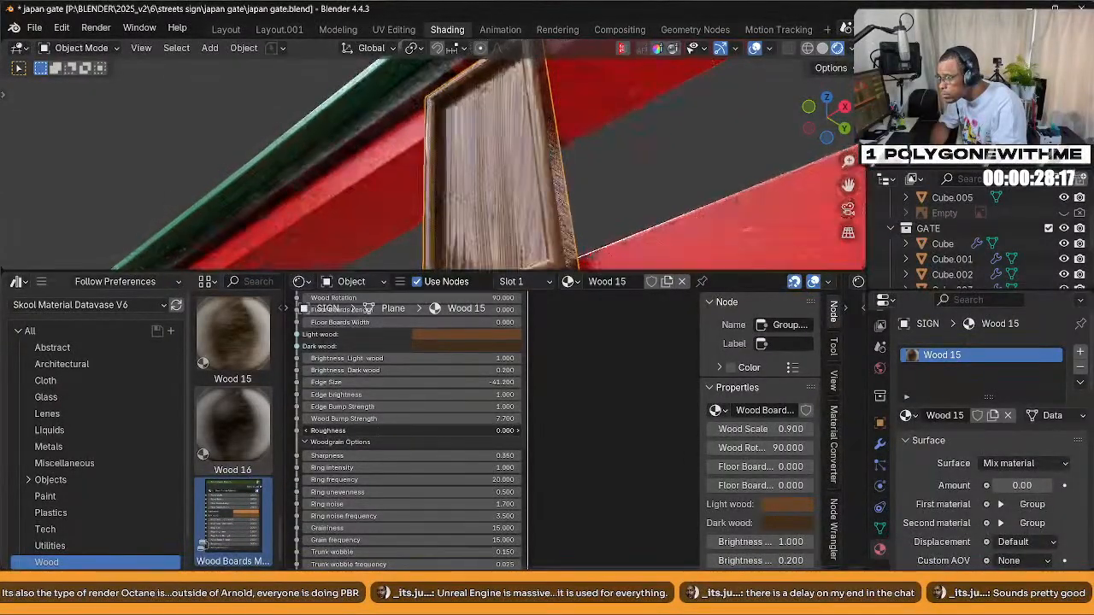
# Blend the Wood Pack 3 and Wood Boards materials by setting the Mix material's Amount to 0.52
pyautogui.moveTo(512, 217); pyautogui.dragTo(471, 231, button='middle')
pyautogui.scroll(-3, 490, 195)
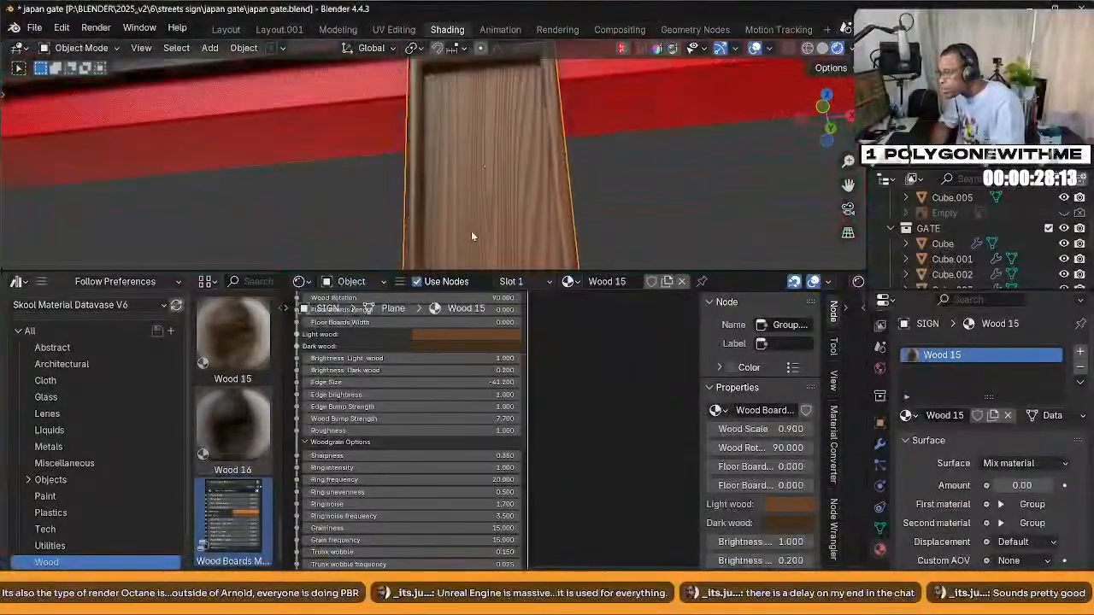
pyautogui.scroll(-5, 442, 384)
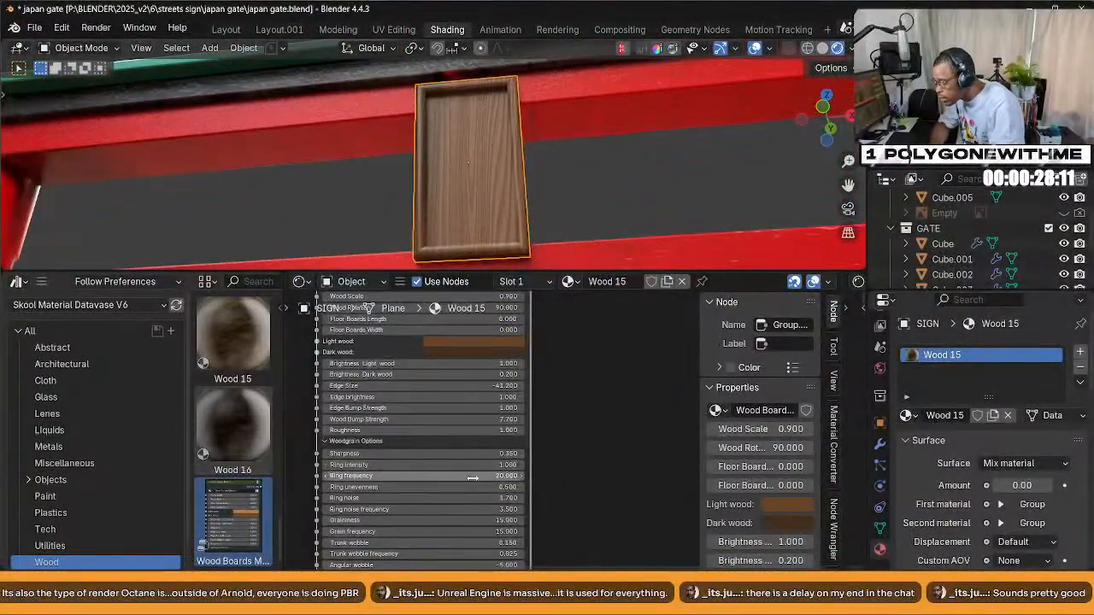
pyautogui.moveTo(439, 386); pyautogui.dragTo(431, 355, button='middle')
pyautogui.moveTo(555, 316); pyautogui.dragTo(519, 427, button='middle')
pyautogui.moveTo(552, 342); pyautogui.dragTo(555, 556, button='middle')
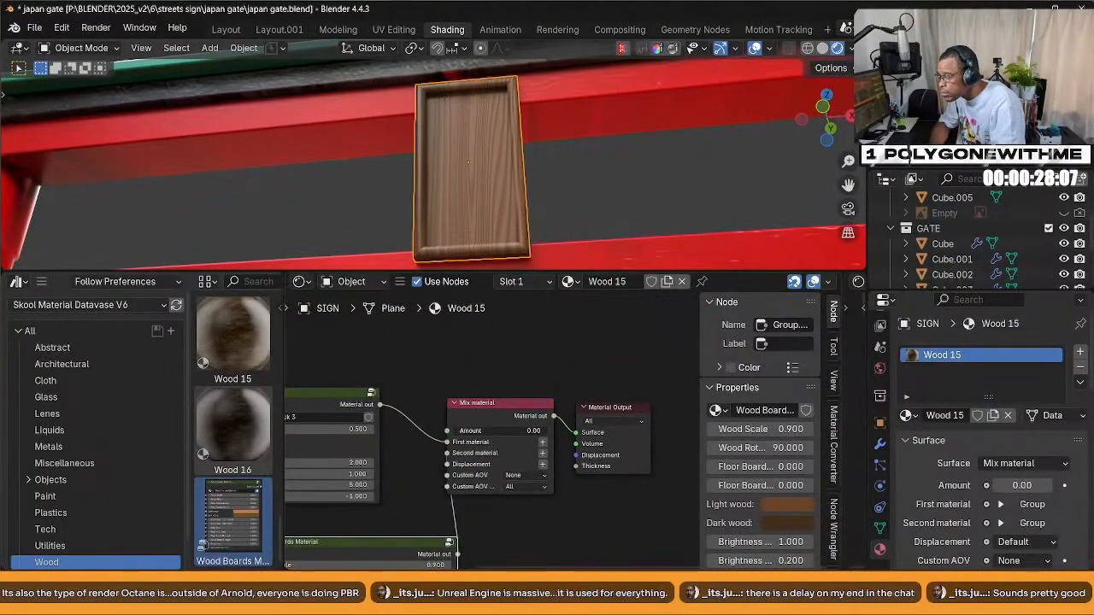
pyautogui.moveTo(479, 430); pyautogui.dragTo(528, 430)
# Examine the nodes inside the Wood Pack 3 group for anything that controls its texture
pyautogui.press('Tab')
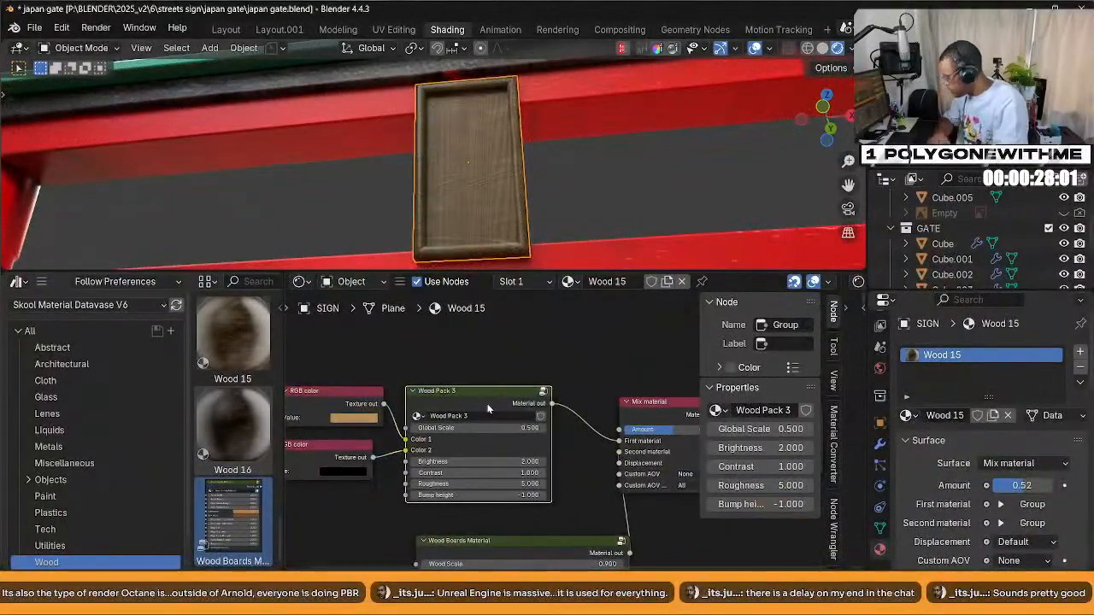
pyautogui.scroll(2, 480, 415)
pyautogui.scroll(-5, 522, 433)
pyautogui.moveTo(616, 417); pyautogui.dragTo(524, 434, button='middle')
pyautogui.scroll(5, 636, 439)
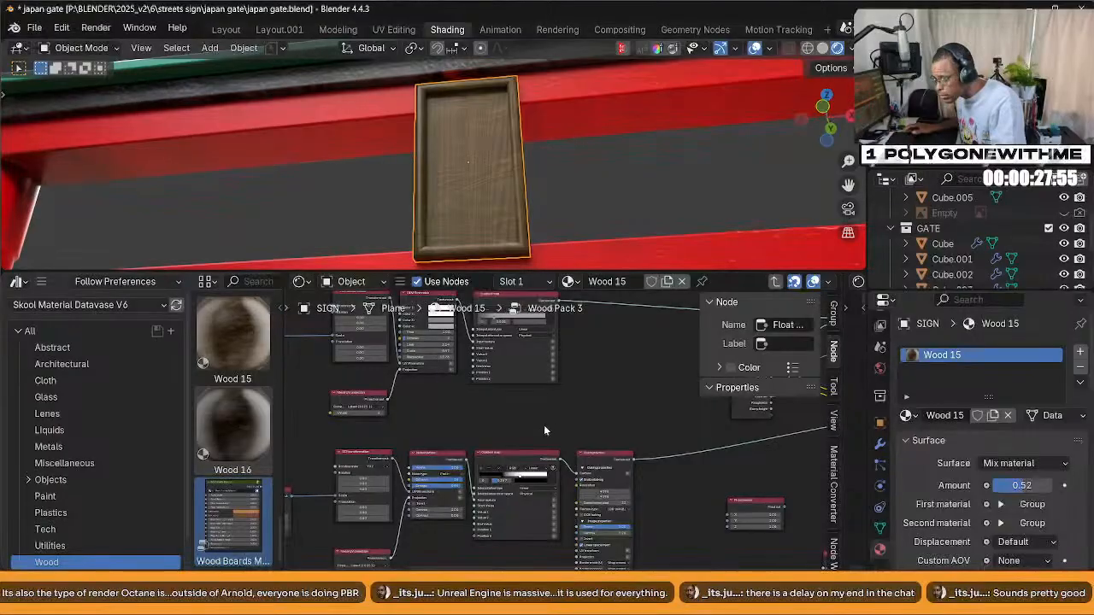
pyautogui.moveTo(589, 408); pyautogui.dragTo(271, 454, button='middle')
pyautogui.scroll(3, 645, 424)
pyautogui.moveTo(714, 528); pyautogui.dragTo(575, 370, button='middle')
pyautogui.press('Tab')
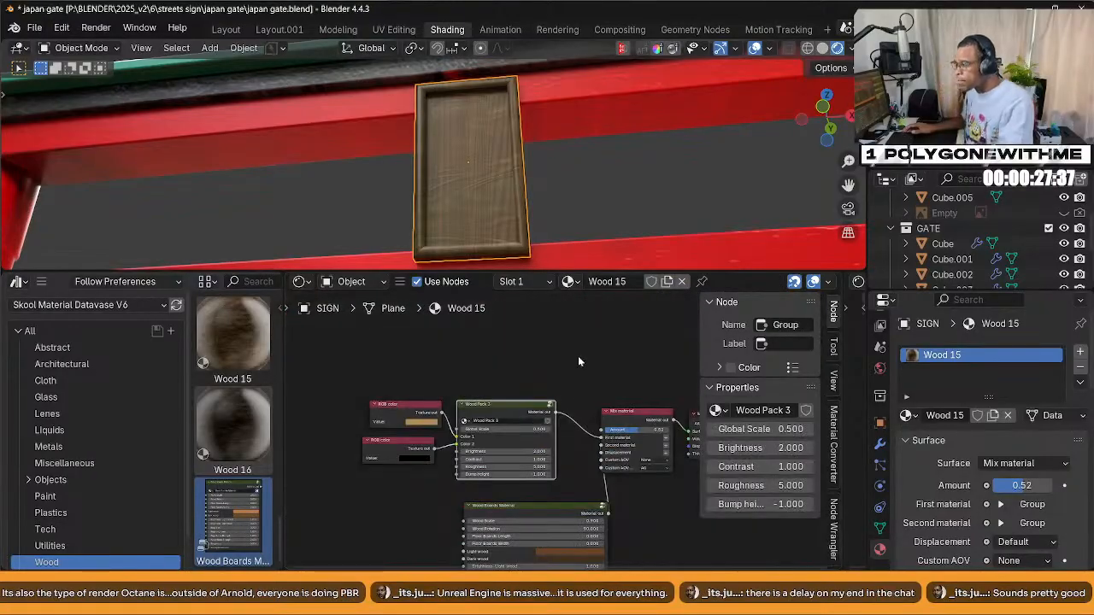
# Delete the Wood Pack 3 node with its two RGB color nodes and set the Mix material's Amount to 0
pyautogui.moveTo(363, 358); pyautogui.dragTo(524, 468)
pyautogui.press('x')
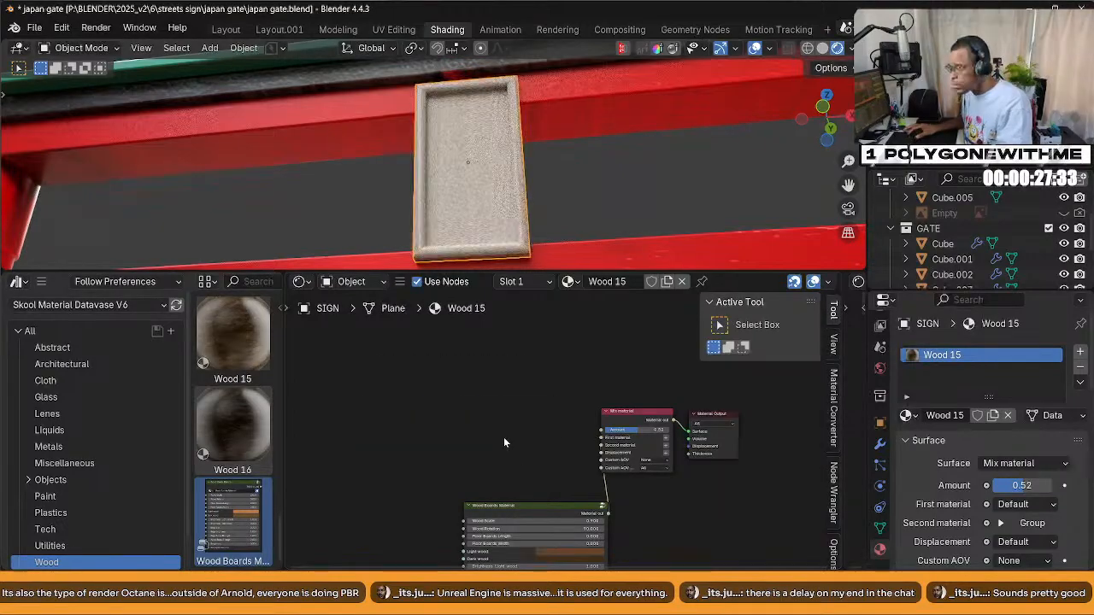
pyautogui.moveTo(637, 430); pyautogui.dragTo(603, 430)
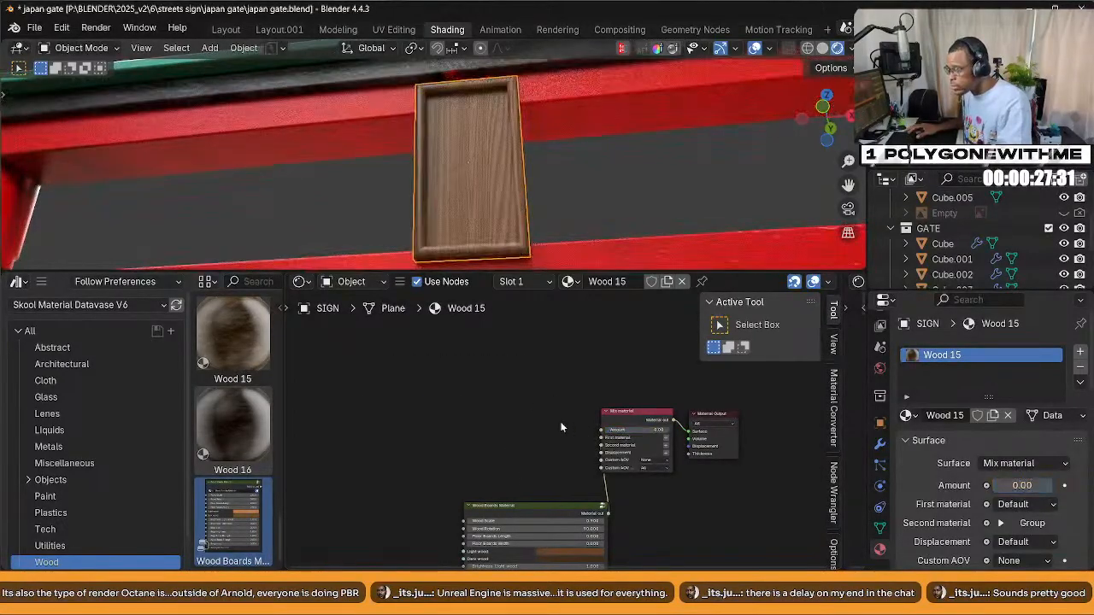
# Look through the Wood materials of The Pixel Lab Blender Octane Pack 1 library in a widened asset browser
pyautogui.click(101, 305)
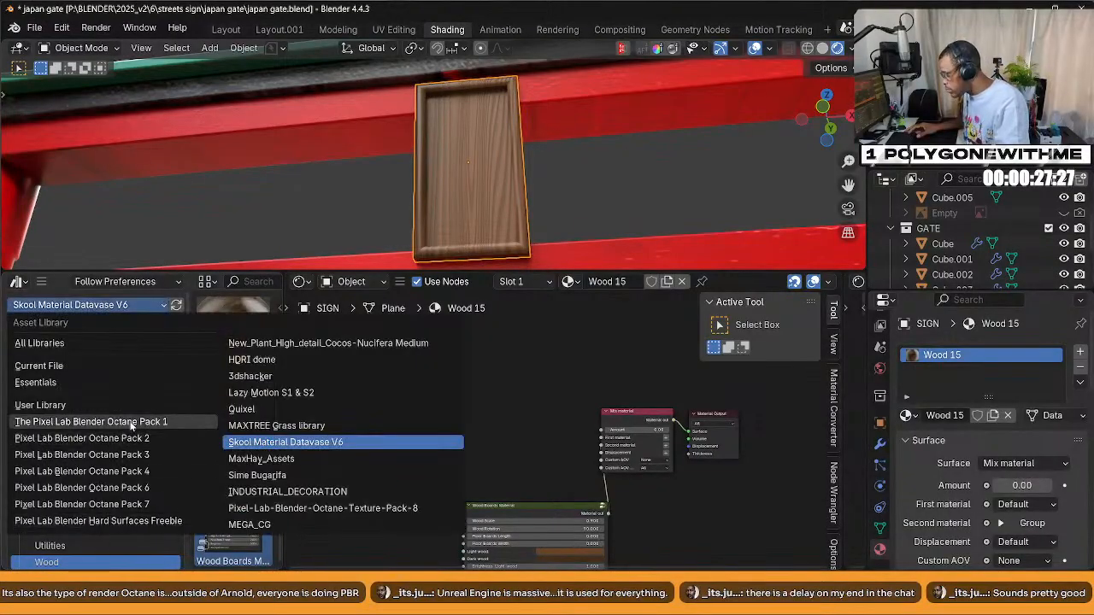
pyautogui.click(133, 423)
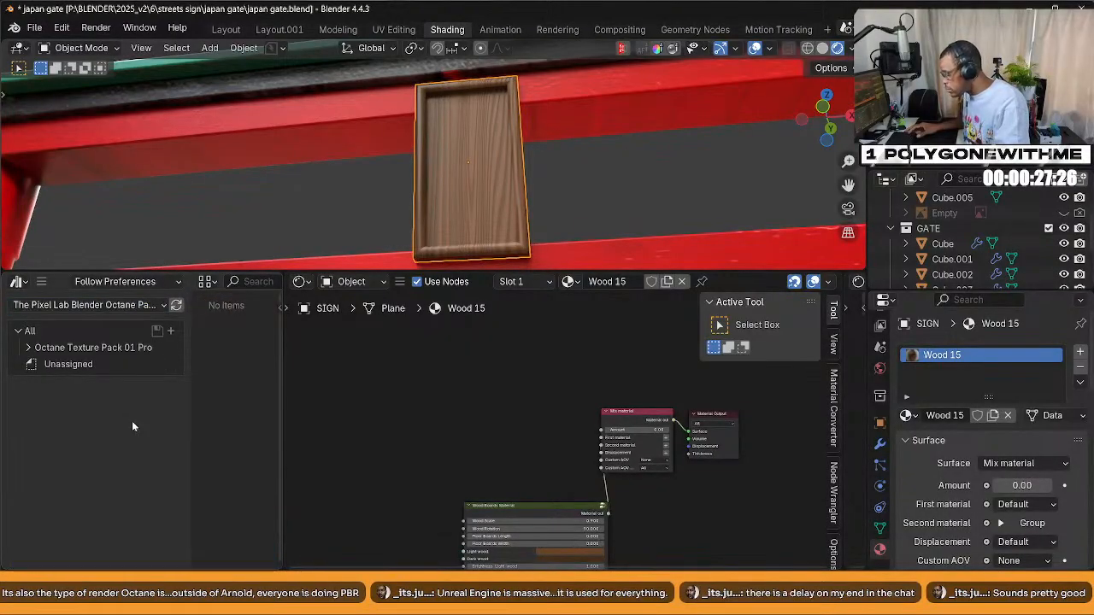
pyautogui.click(29, 349)
pyautogui.click(81, 513)
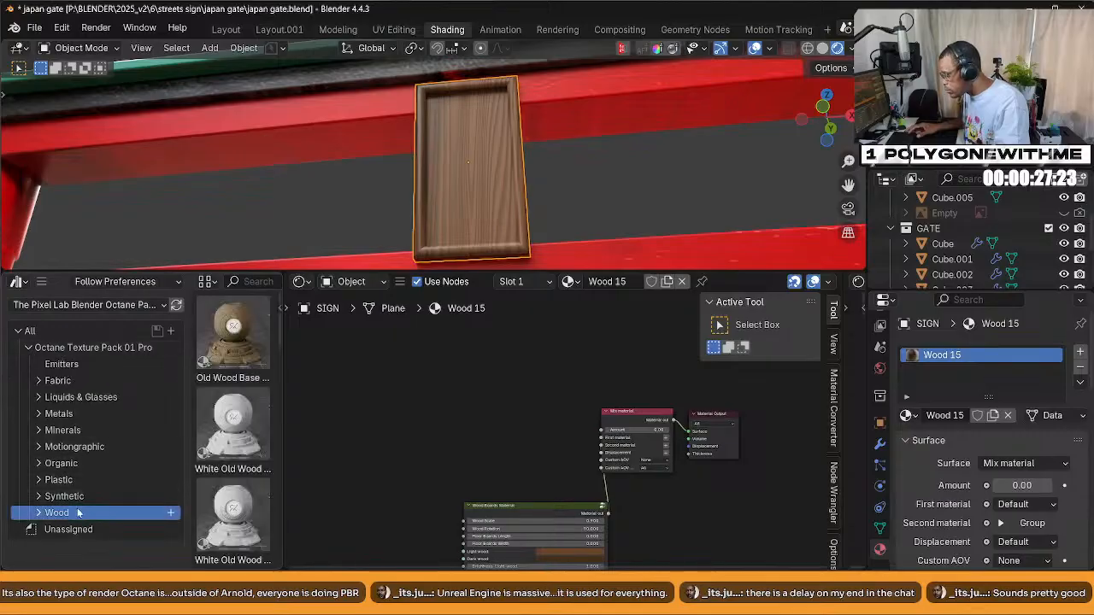
pyautogui.moveTo(283, 428); pyautogui.dragTo(479, 427)
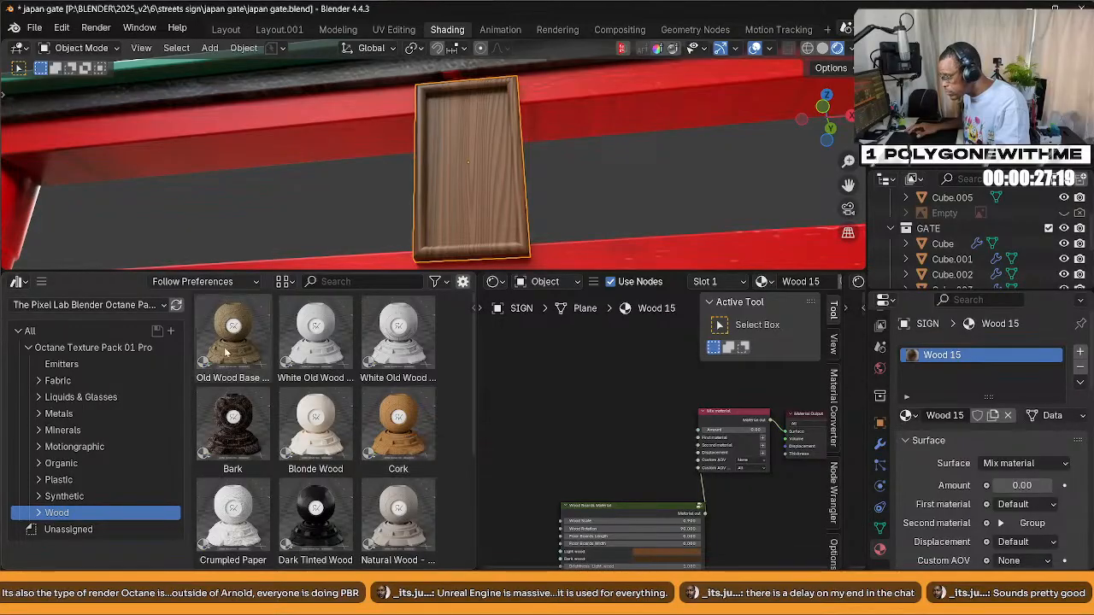
pyautogui.scroll(-5, 277, 432)
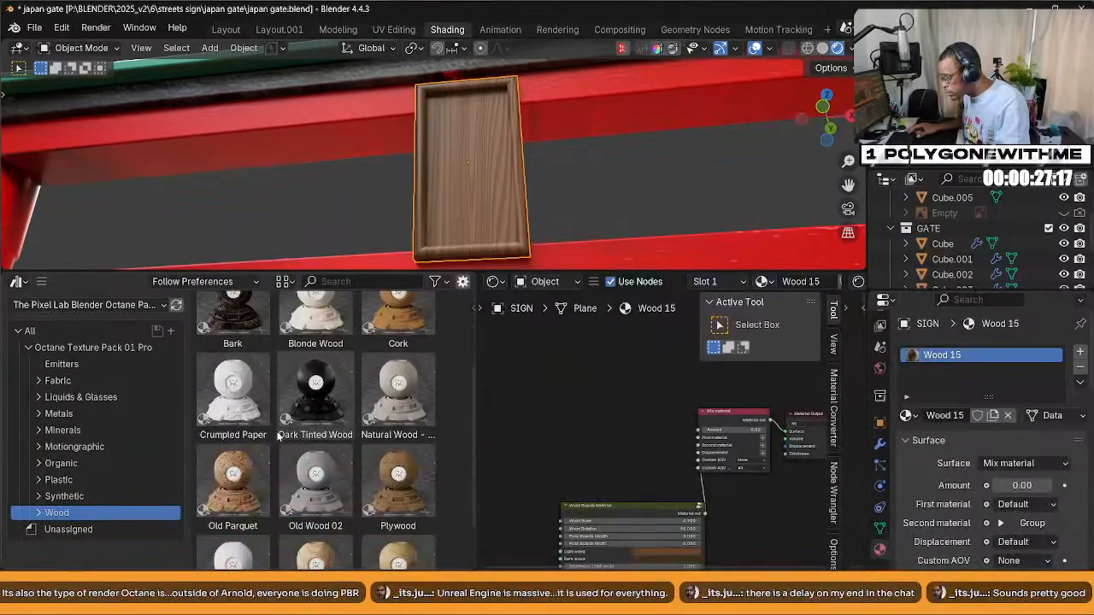
pyautogui.scroll(-1, 277, 431)
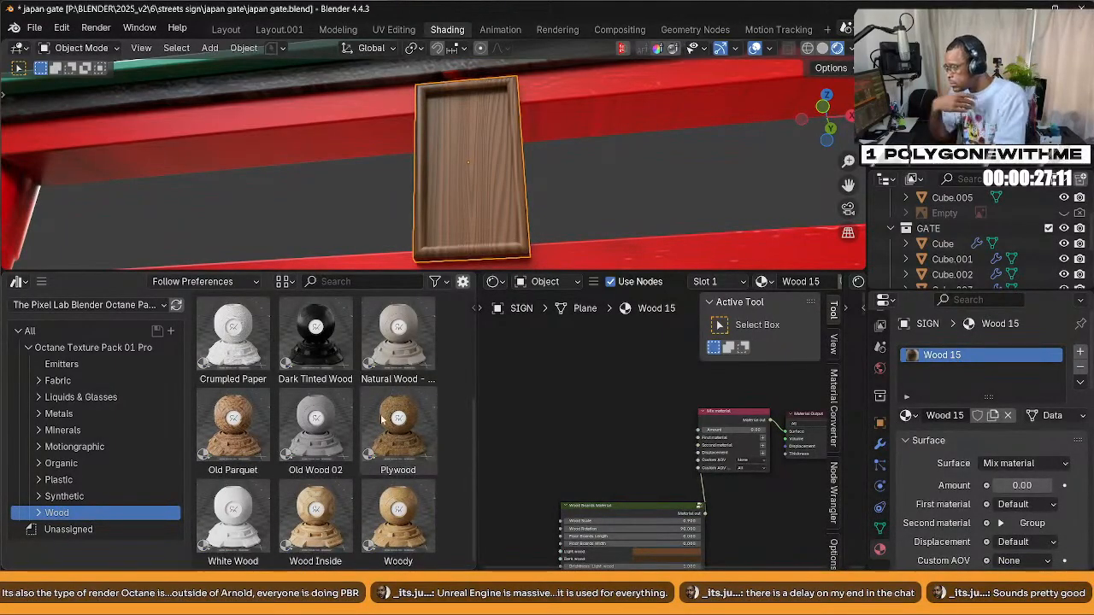
pyautogui.scroll(2, 387, 423)
pyautogui.scroll(3, 386, 423)
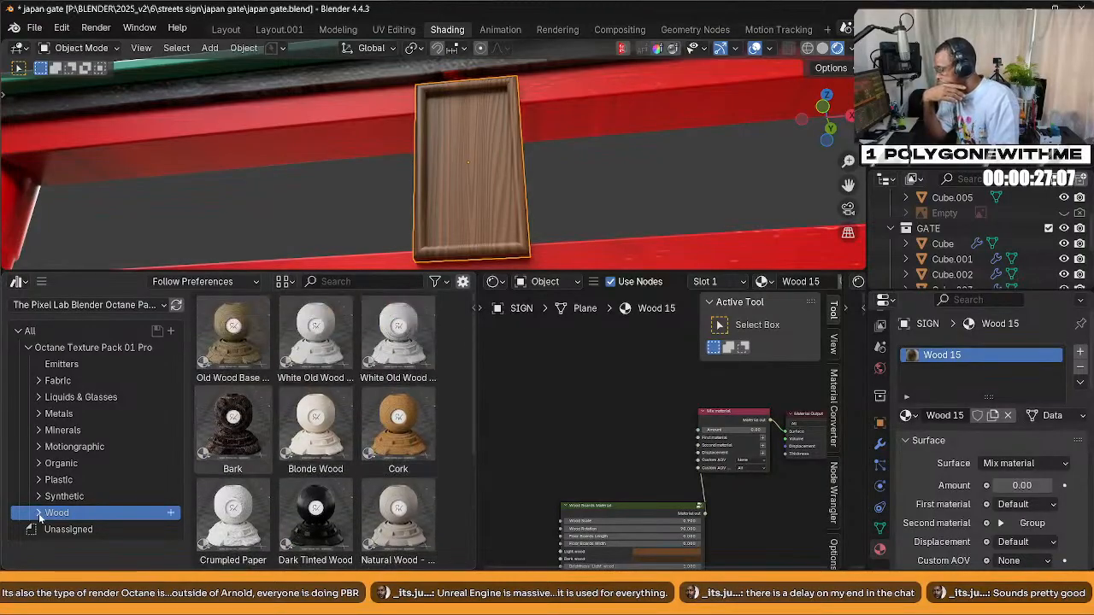
# Apply the Raw Wood material from the Pixel Lab Blender Octane Pack 2 Wood category to the hanging sign
pyautogui.click(98, 312)
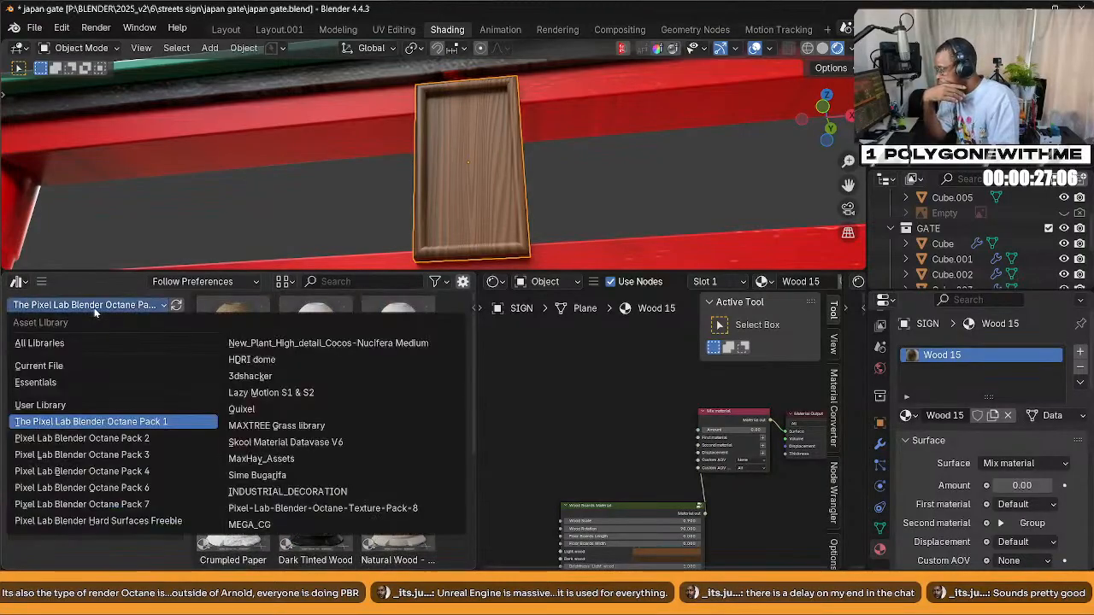
pyautogui.click(132, 439)
pyautogui.click(28, 349)
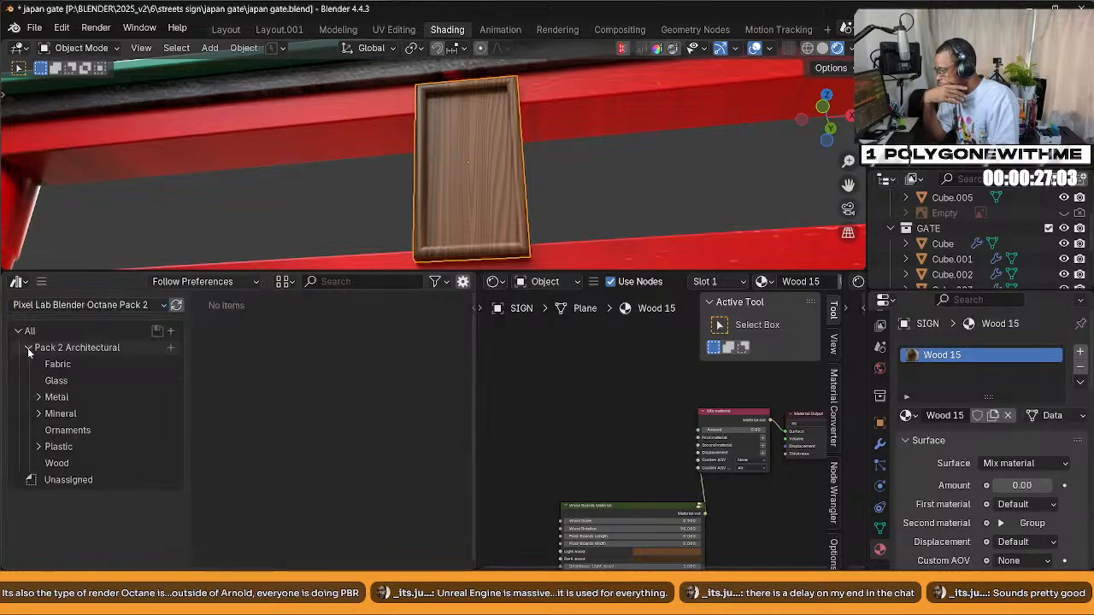
pyautogui.click(80, 462)
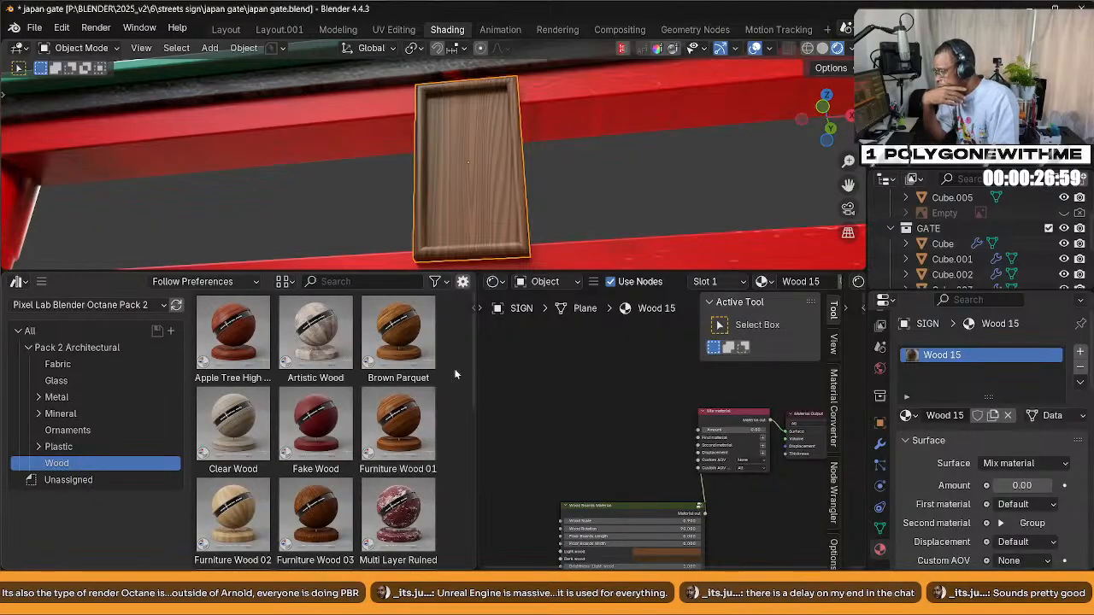
pyautogui.scroll(-3, 401, 418)
pyautogui.scroll(-3, 411, 415)
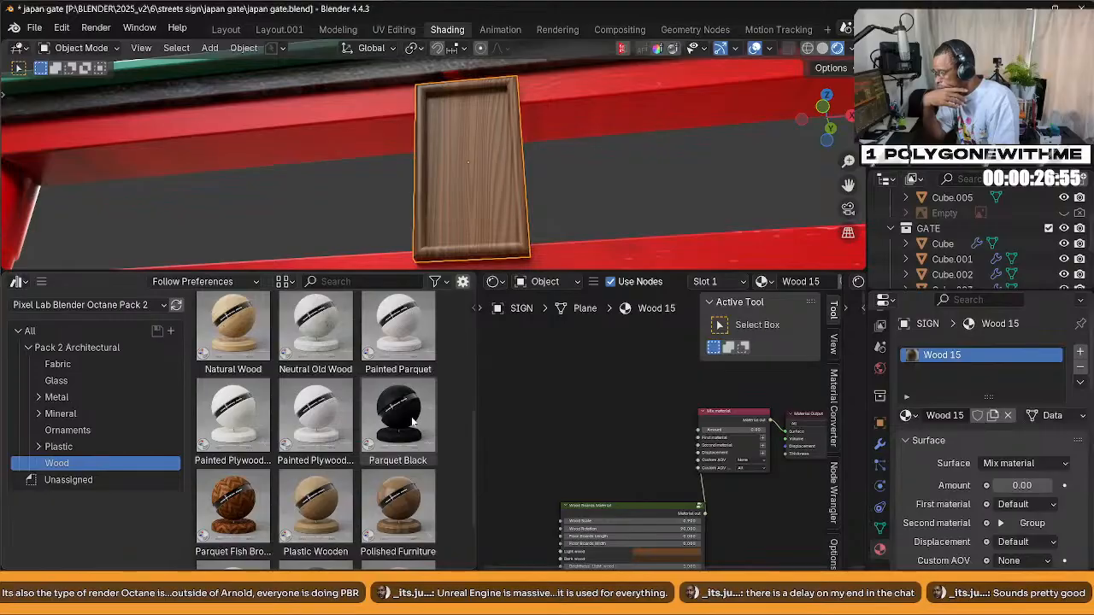
pyautogui.scroll(-2, 411, 422)
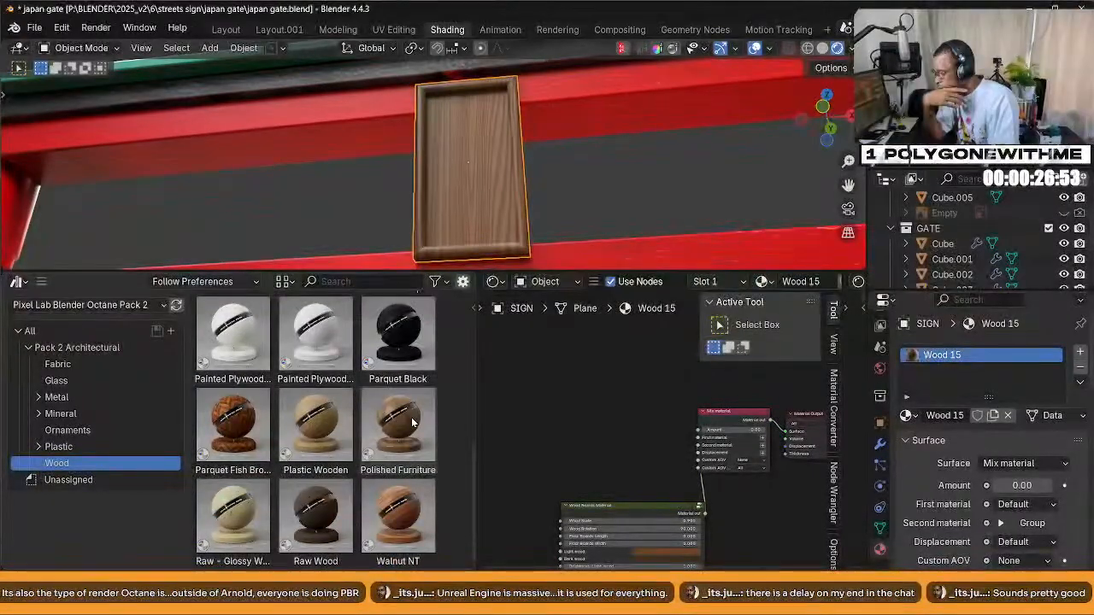
pyautogui.moveTo(316, 528); pyautogui.dragTo(444, 184)
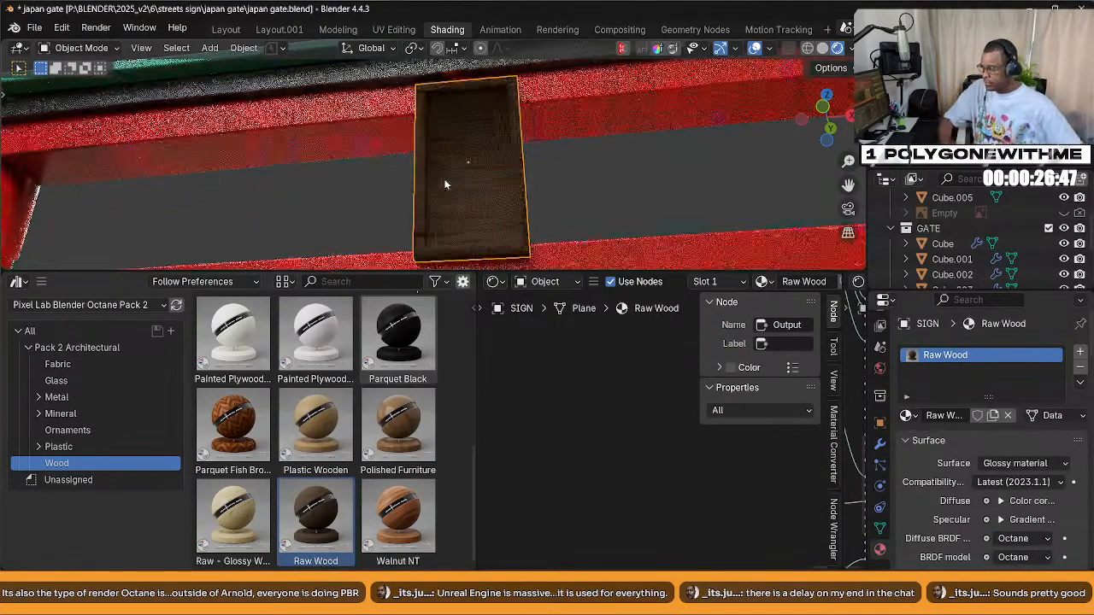
pyautogui.moveTo(527, 216); pyautogui.dragTo(525, 441, button='middle')
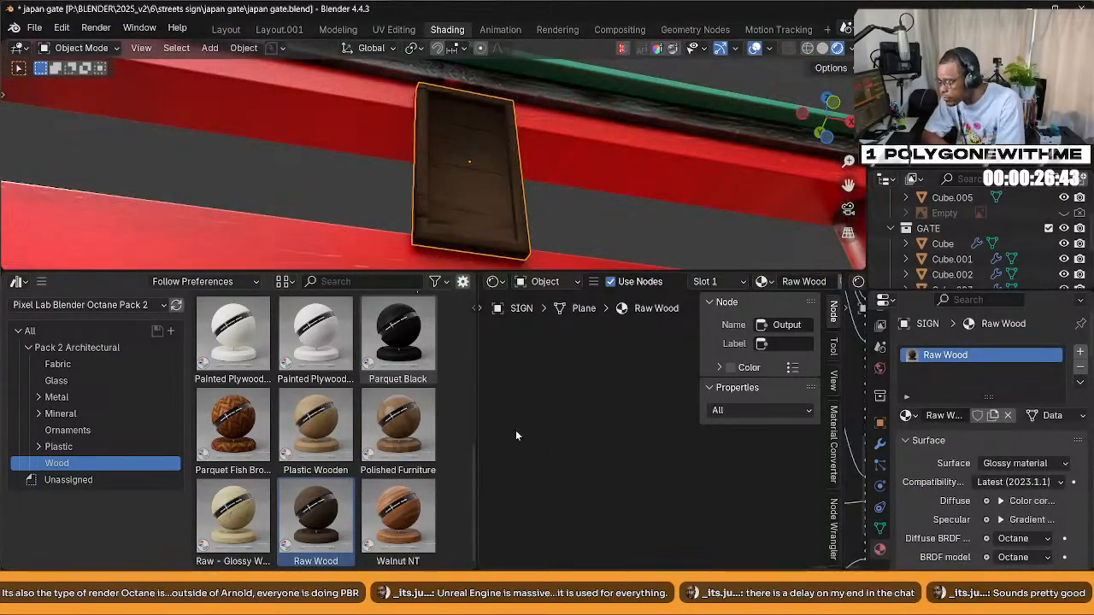
# Narrow the asset browser and maximize the node editor on Raw Wood's image and projection nodes
pyautogui.moveTo(474, 398); pyautogui.dragTo(288, 399)
pyautogui.scroll(5, 568, 447)
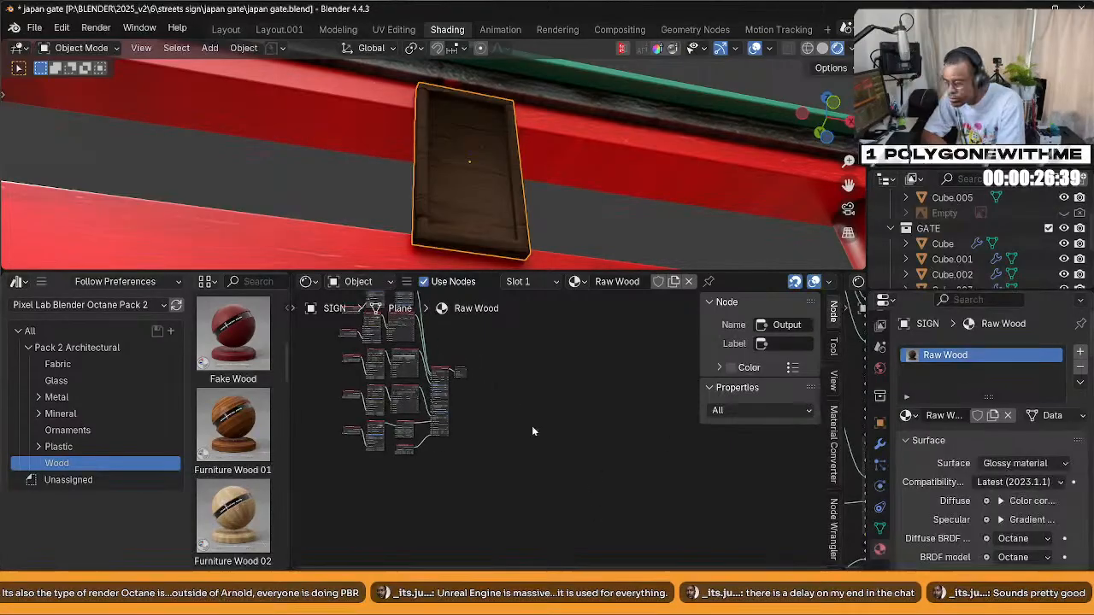
pyautogui.scroll(5, 577, 424)
pyautogui.scroll(2, 571, 374)
pyautogui.moveTo(572, 376); pyautogui.dragTo(441, 308, button='middle')
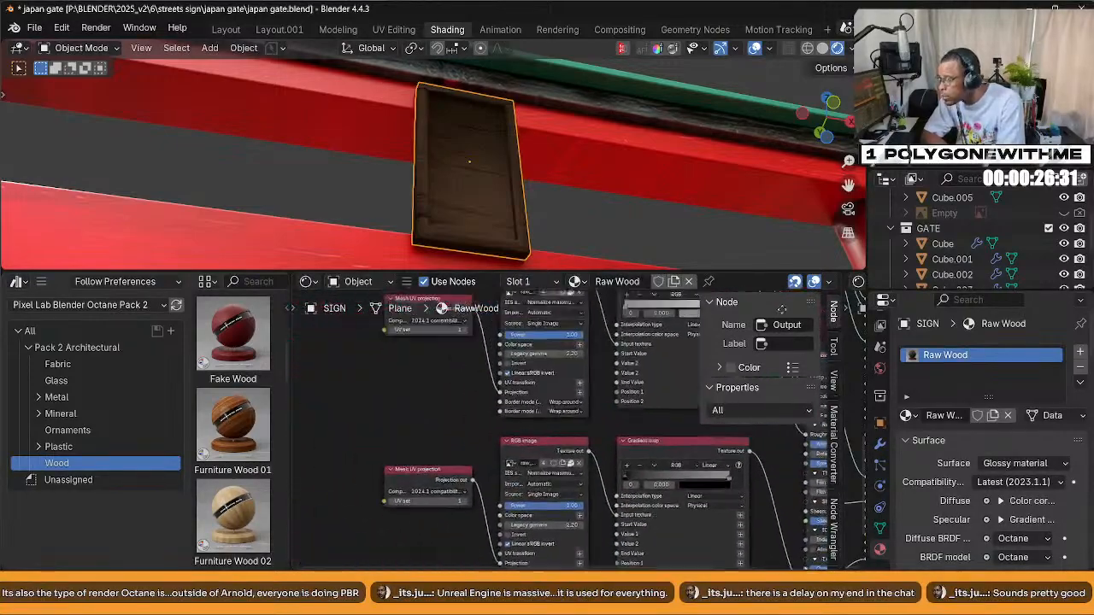
pyautogui.scroll(-1, 418, 422)
pyautogui.scroll(-1, 418, 423)
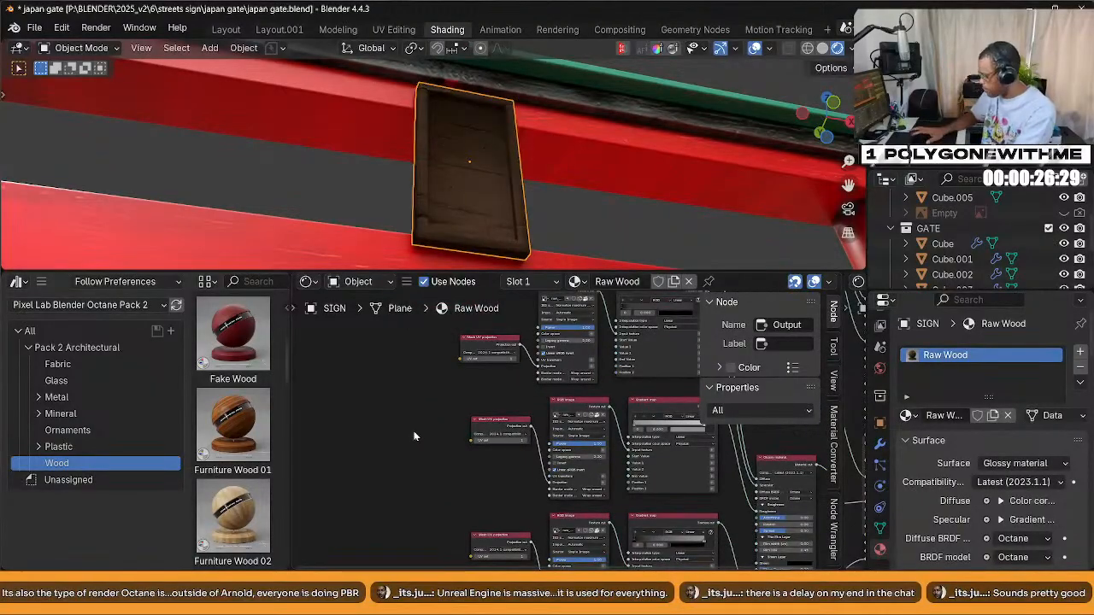
pyautogui.hotkey('ctrl', 'space')
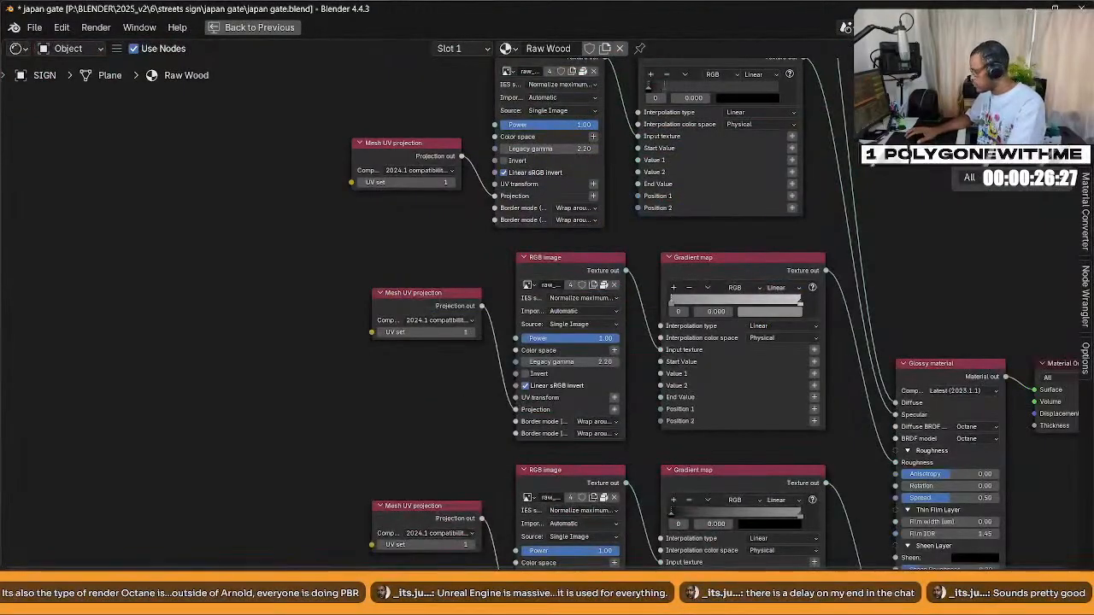
# Add a 3D transformation node to the UV transform of the roughness RGB image and move it clear of the projection nodes
pyautogui.moveTo(178, 347); pyautogui.dragTo(213, 337, button='middle')
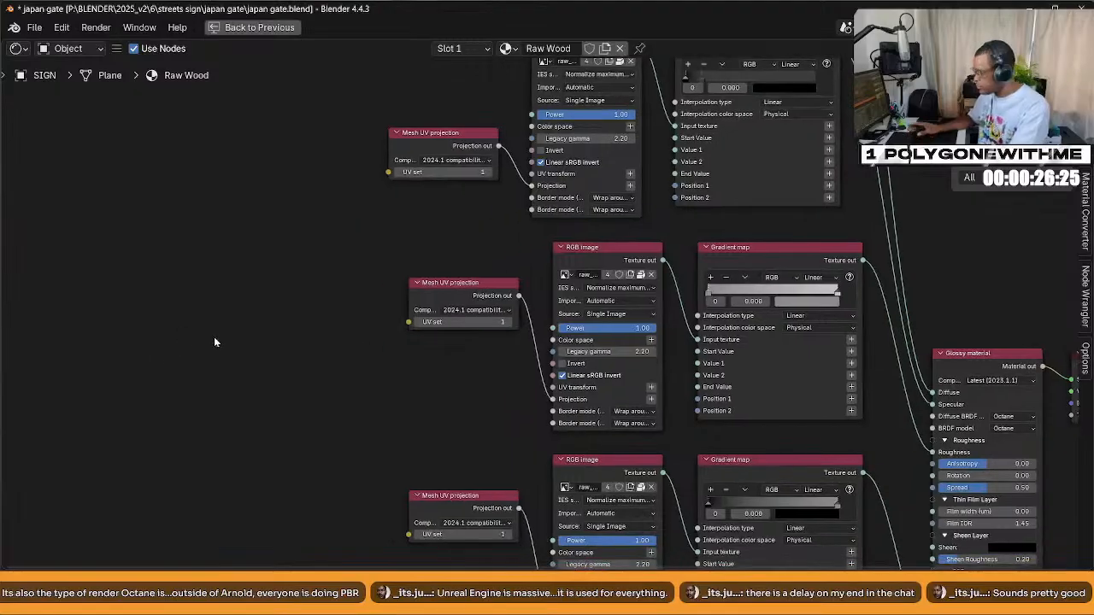
pyautogui.hotkey('shift', 'a')
pyautogui.moveTo(221, 338)
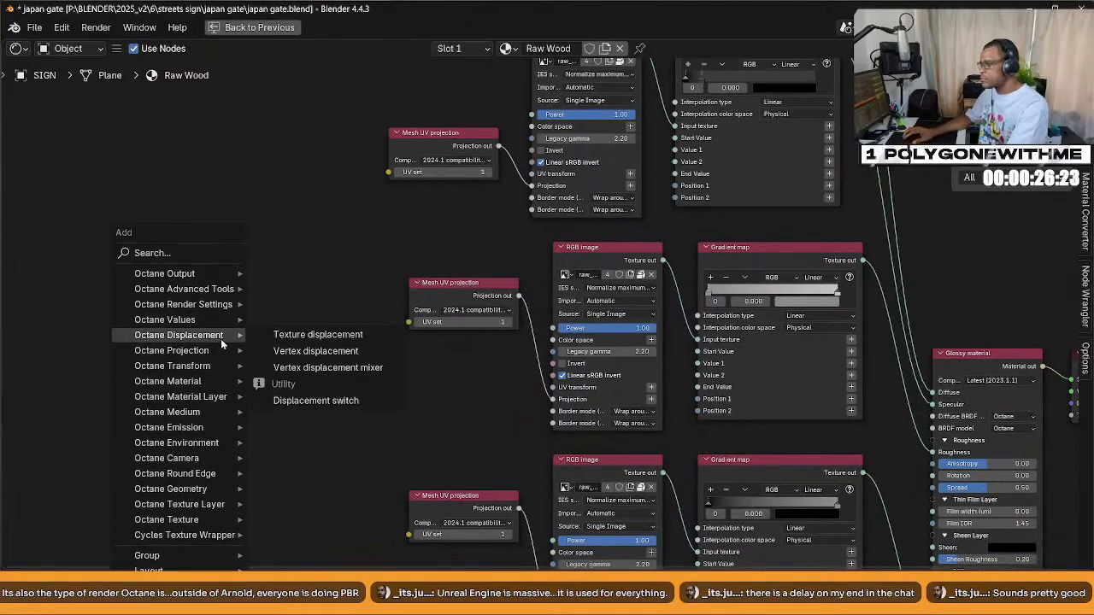
pyautogui.press('Escape')
pyautogui.click(650, 388)
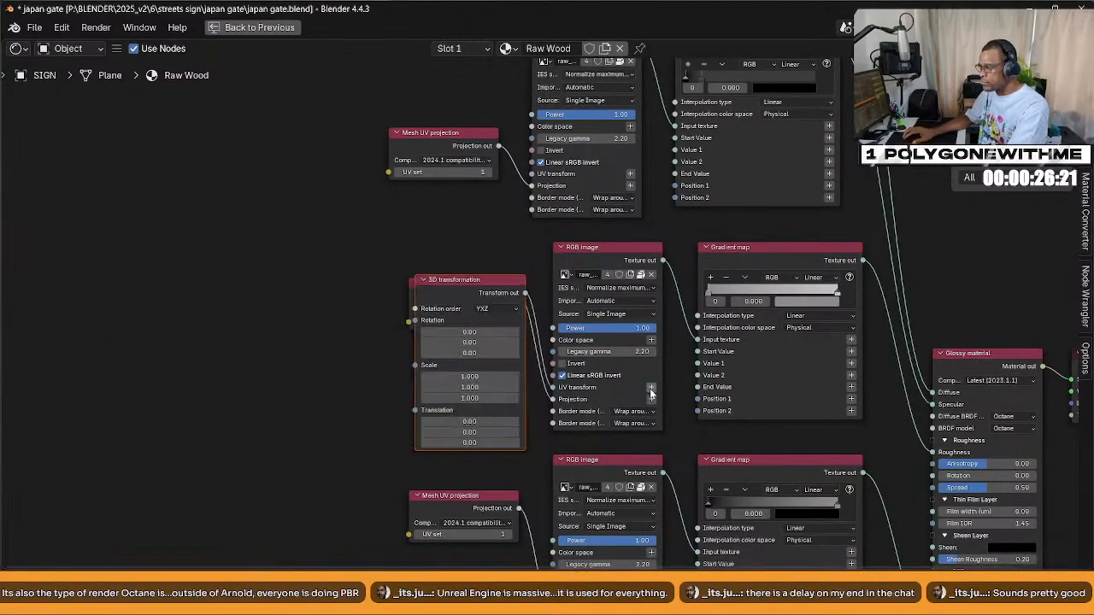
pyautogui.moveTo(469, 280); pyautogui.dragTo(255, 249)
pyautogui.moveTo(255, 282); pyautogui.dragTo(239, 364, button='middle')
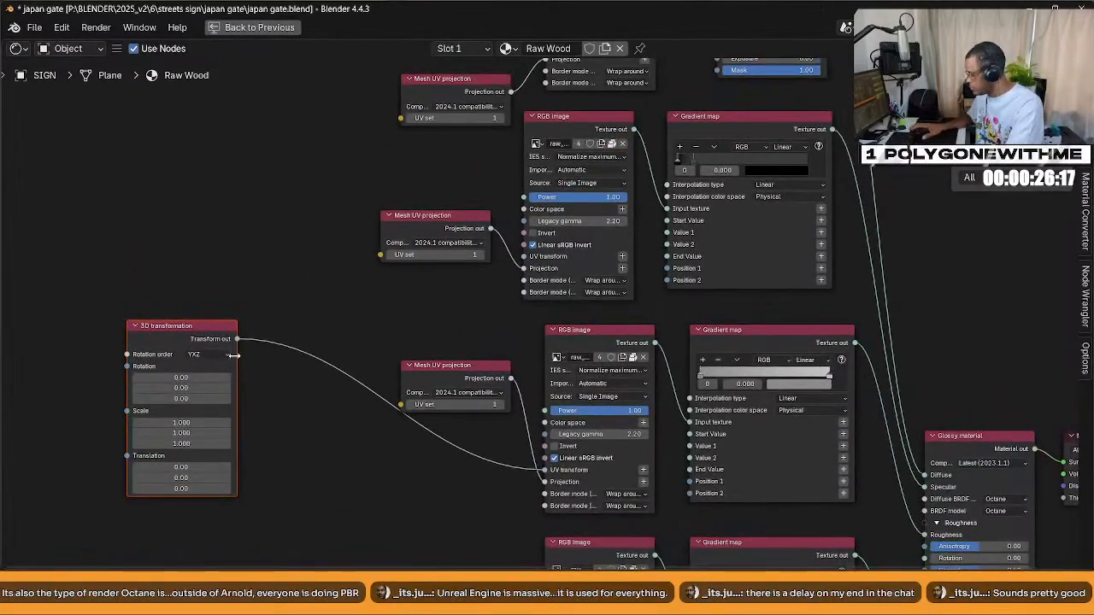
# Try to batch-link the 3D transformation node to two of Raw Wood's RGB image nodes with Octane Utility
pyautogui.keyDown('alt'); pyautogui.keyDown('shift'); pyautogui.moveTo(193, 344); pyautogui.dragTo(535, 280, button='right'); pyautogui.keyUp('shift'); pyautogui.keyUp('alt')
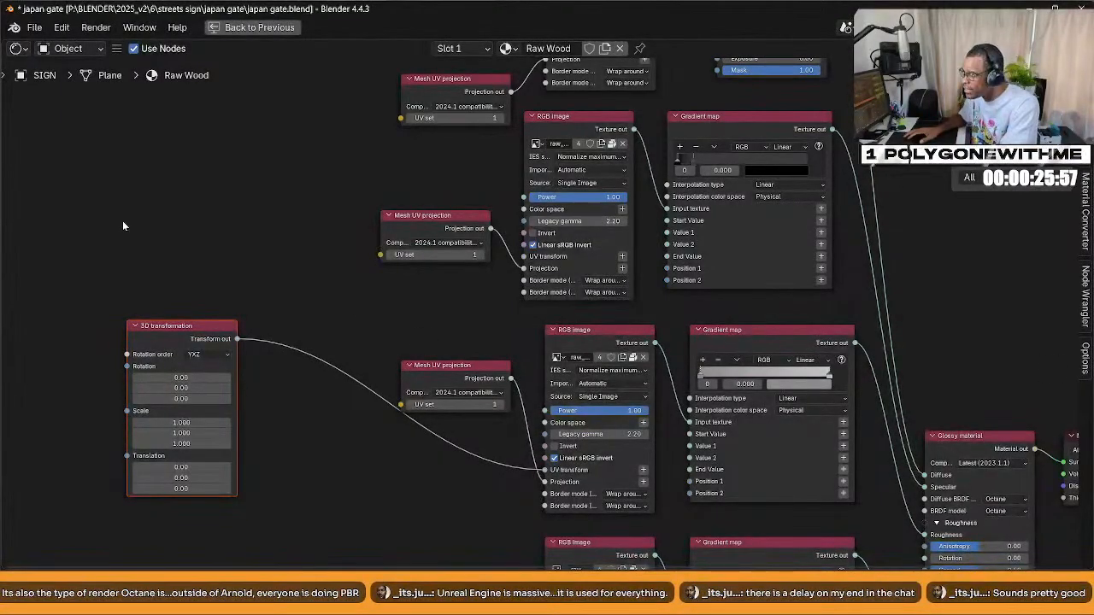
pyautogui.rightClick(194, 220)
pyautogui.moveTo(186, 458)
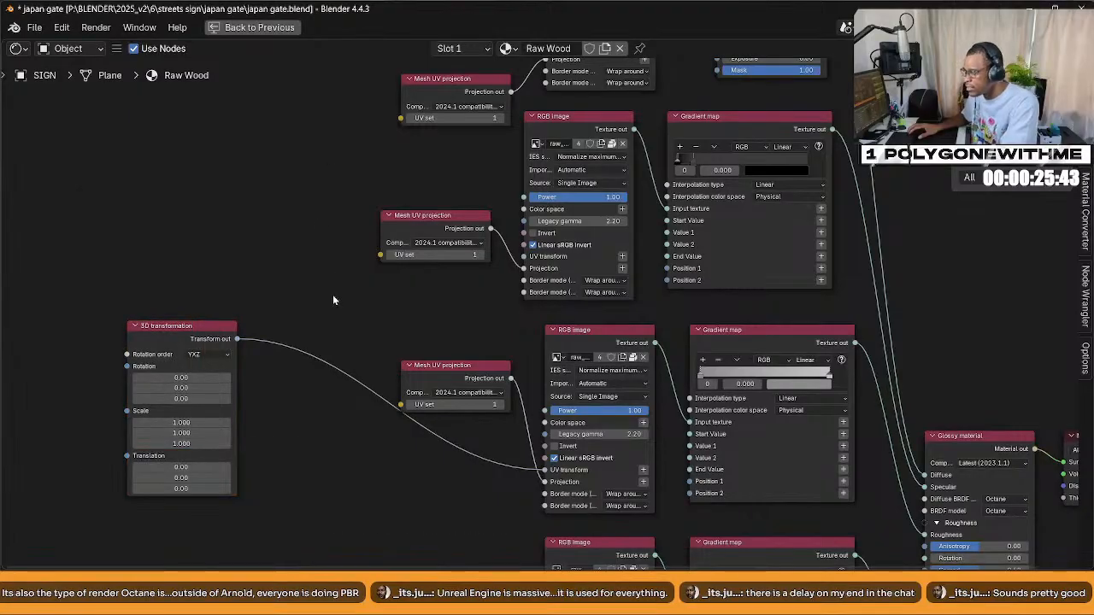
pyautogui.click(579, 341)
pyautogui.click(561, 121)
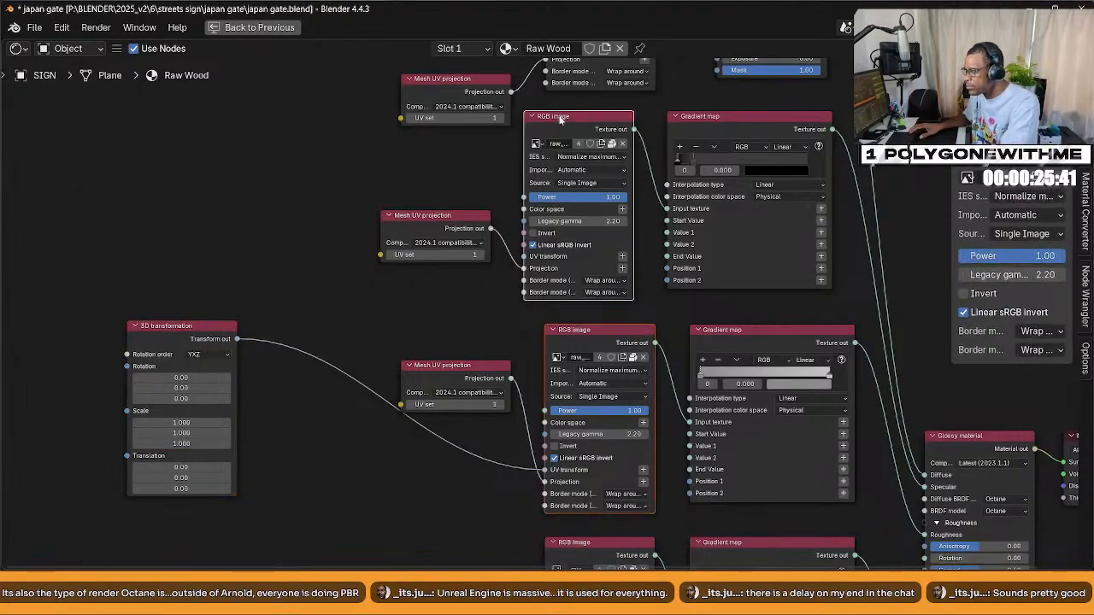
pyautogui.click(197, 335)
pyautogui.rightClick(197, 335)
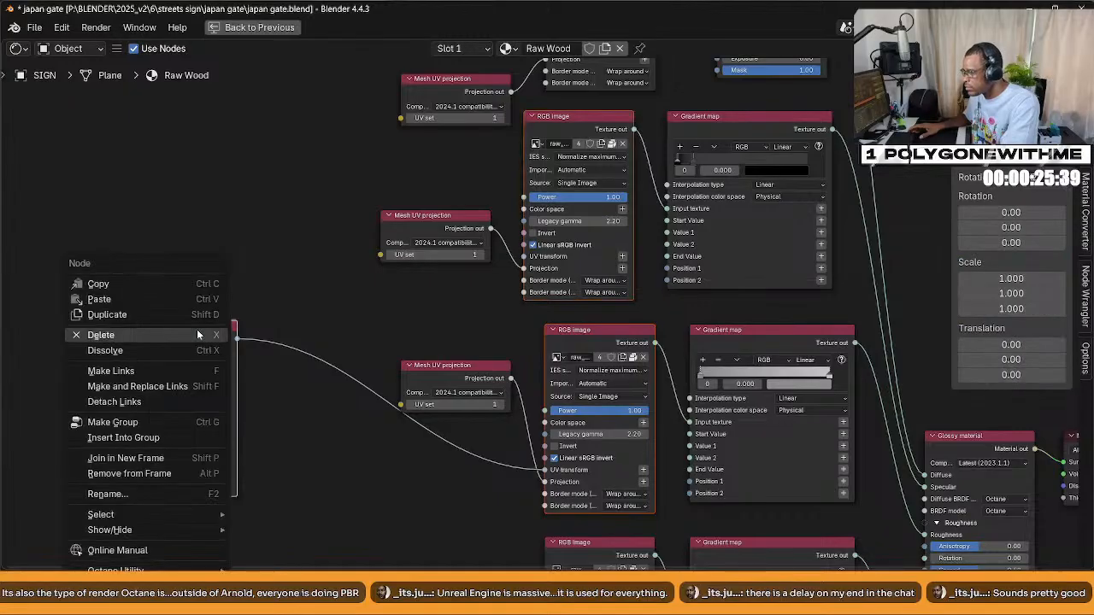
pyautogui.moveTo(196, 570)
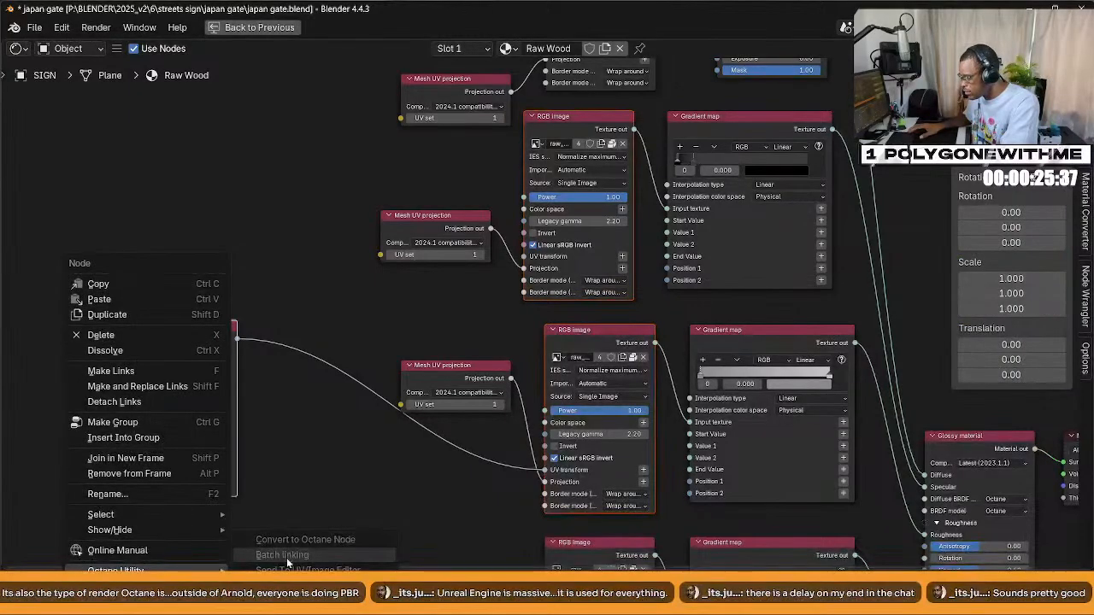
pyautogui.scroll(-1, 258, 304)
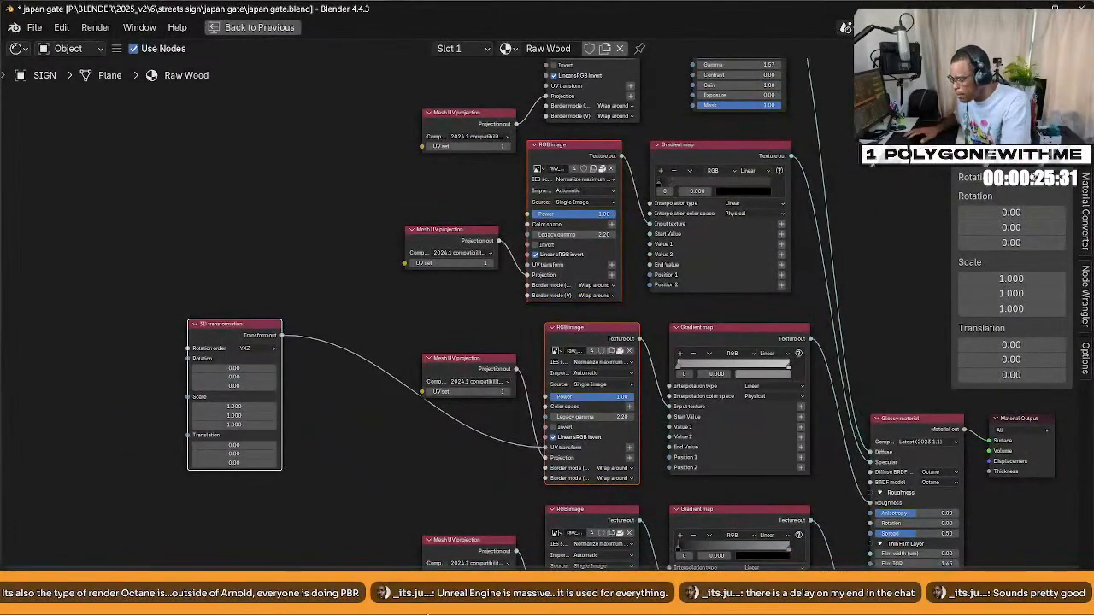
# Switch to the Octane for Blender community in Chrome and open the post "Quality of Life Addon: Octane UV Transform Connector"
pyautogui.moveTo(710, 609)
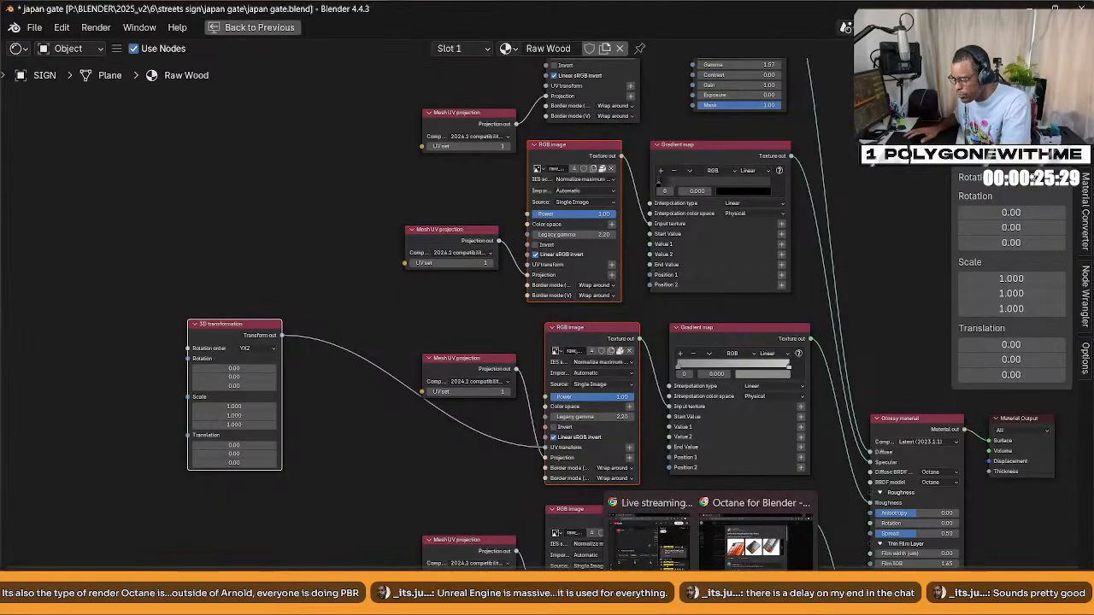
pyautogui.click(681, 542)
pyautogui.click(903, 276)
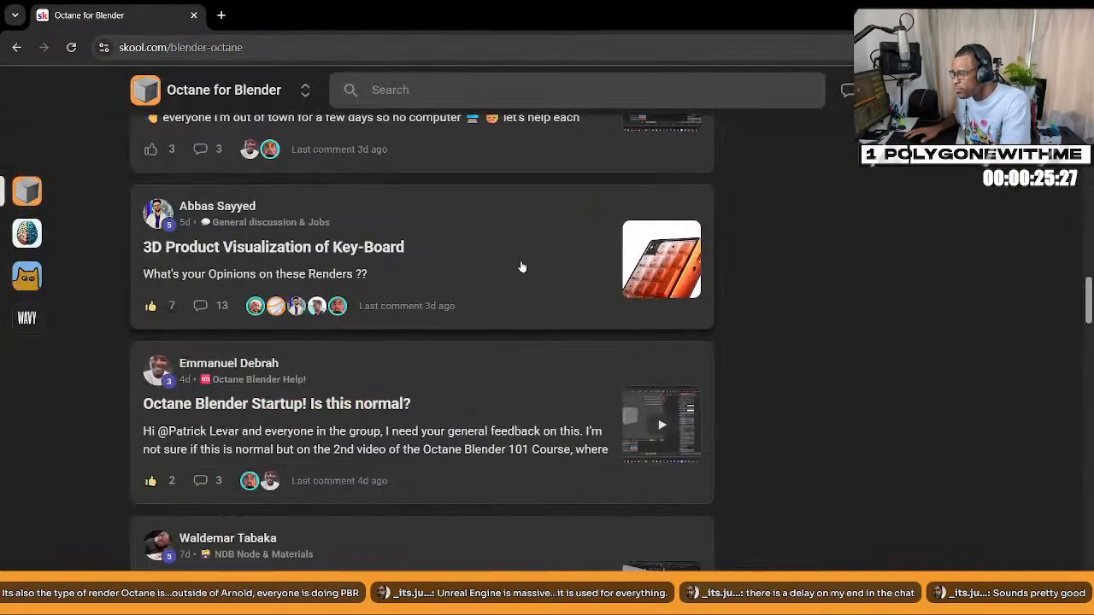
pyautogui.scroll(1, 411, 267)
pyautogui.scroll(-4, 427, 282)
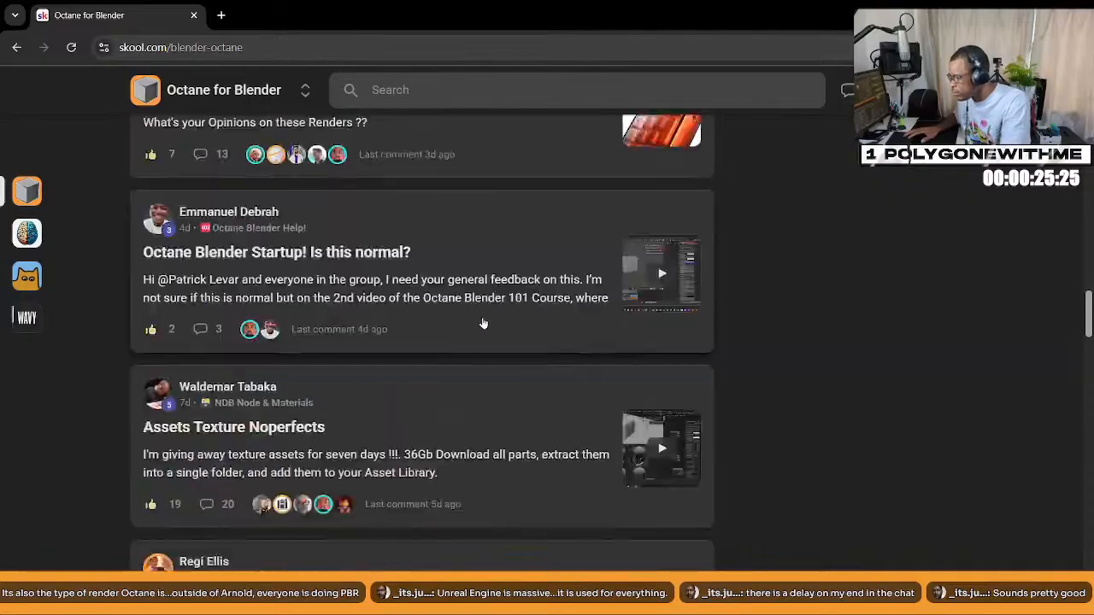
pyautogui.scroll(-4, 485, 327)
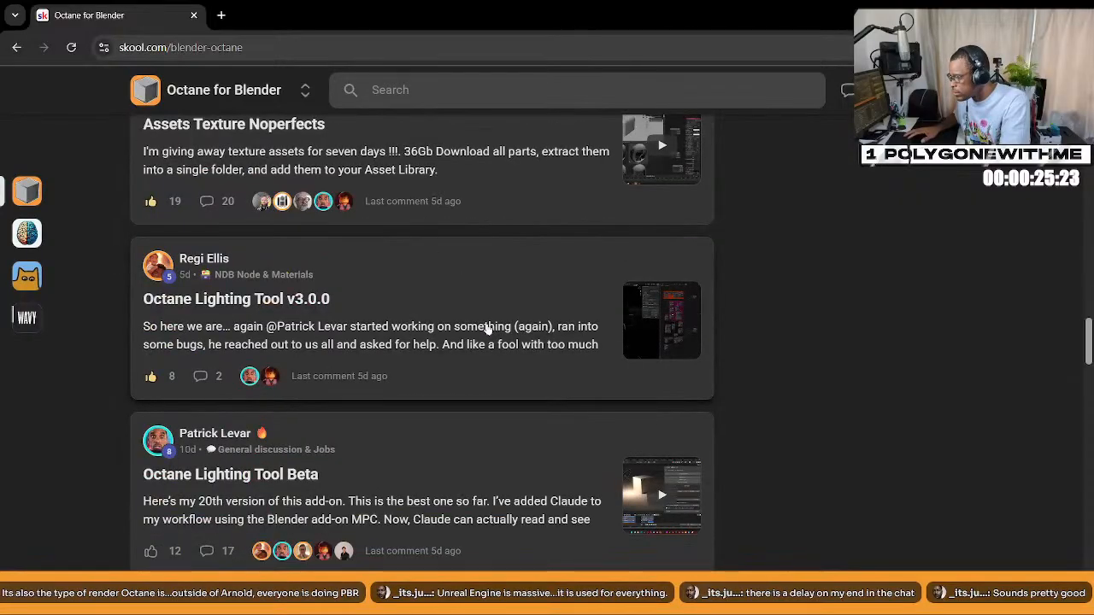
pyautogui.scroll(-6, 488, 331)
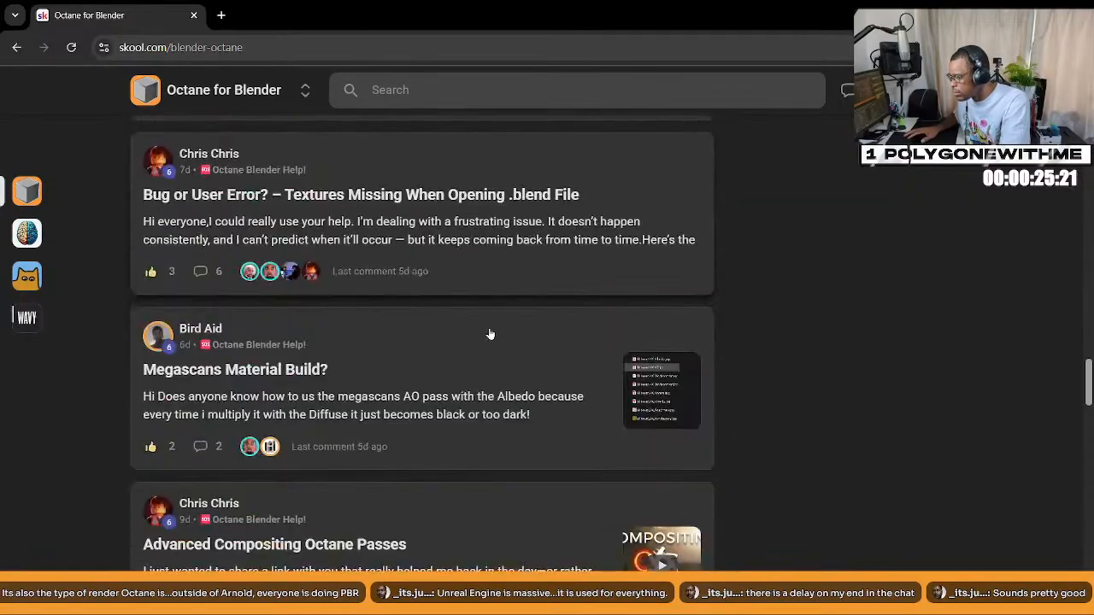
pyautogui.scroll(-4, 489, 333)
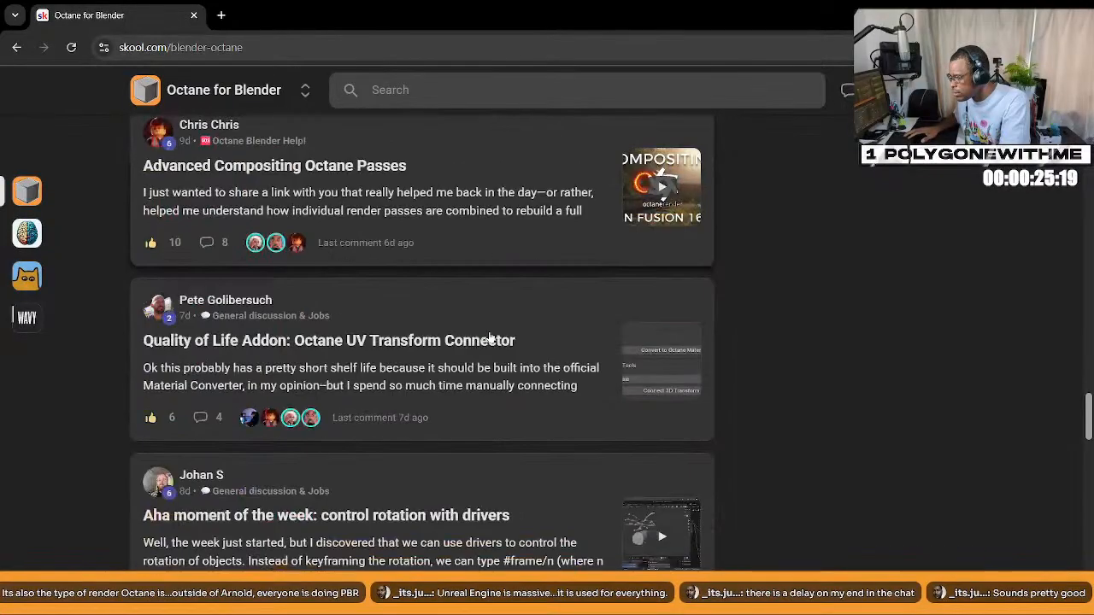
pyautogui.click(487, 319)
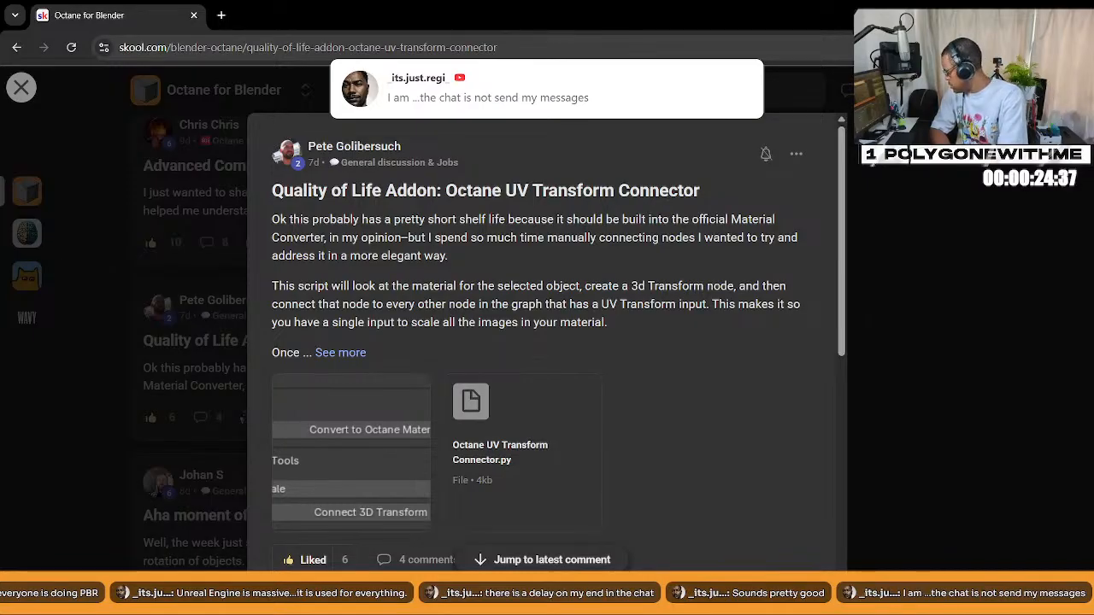
# Bring the YouTube live chat window into view, check its latest messages and move it off the browser page
pyautogui.press('super+d')
pyautogui.press('super+d')
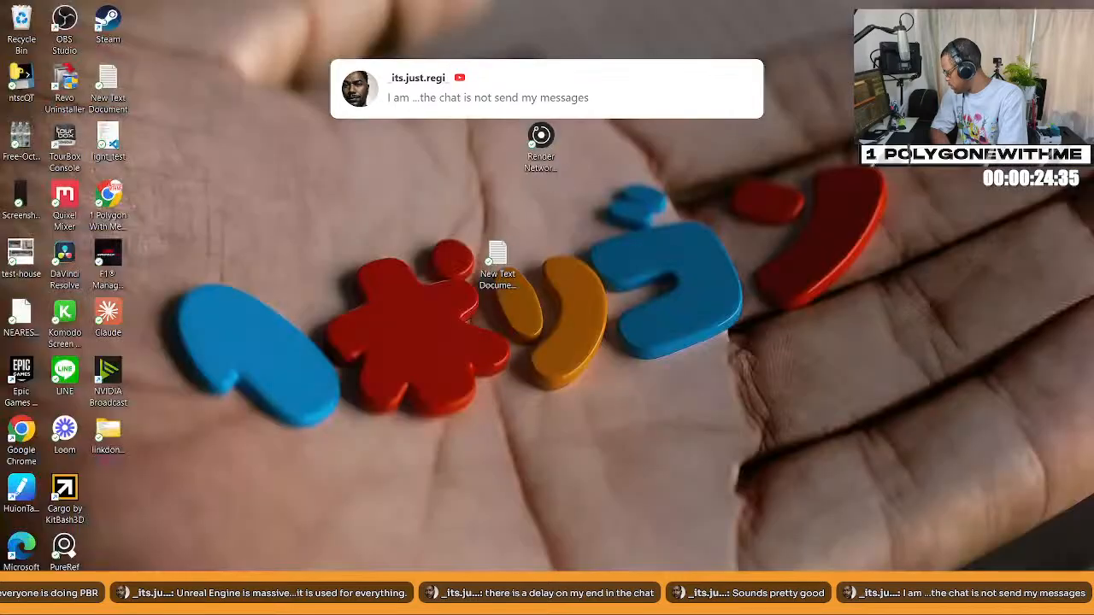
pyautogui.moveTo(0, 208); pyautogui.dragTo(406, 177)
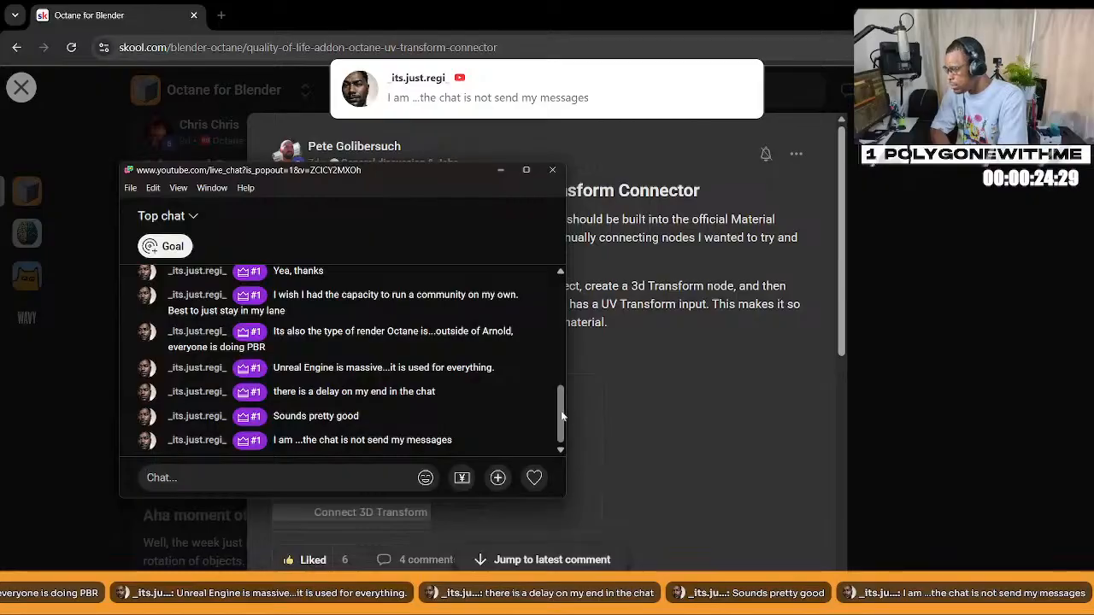
pyautogui.moveTo(563, 433)
pyautogui.mouseDown()
pyautogui.moveTo(561, 400)
pyautogui.moveTo(560, 435)
pyautogui.mouseUp()
pyautogui.moveTo(391, 178); pyautogui.dragTo(0, 197)
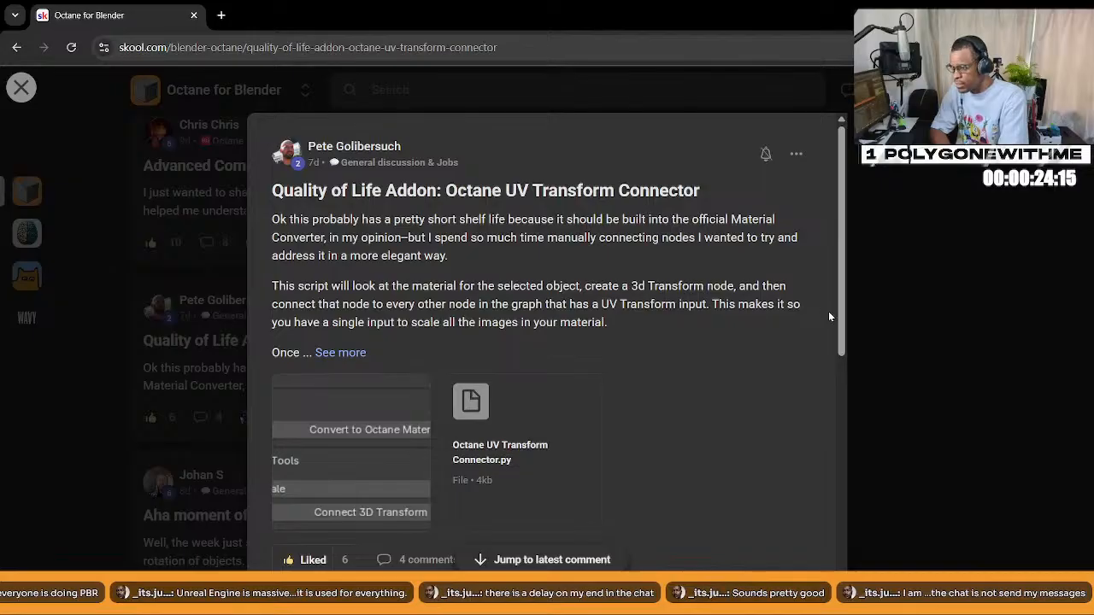
# Read the expanded add-on post down to its attachments and view the enlarged screenshot of the Converters Tools settings
pyautogui.scroll(-1, 557, 329)
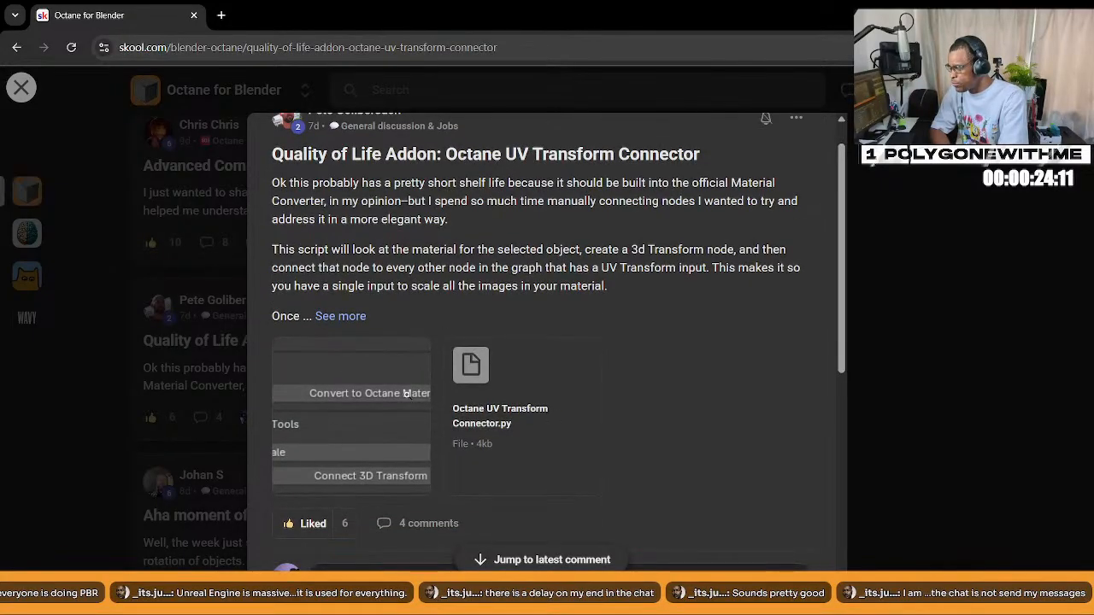
pyautogui.click(341, 316)
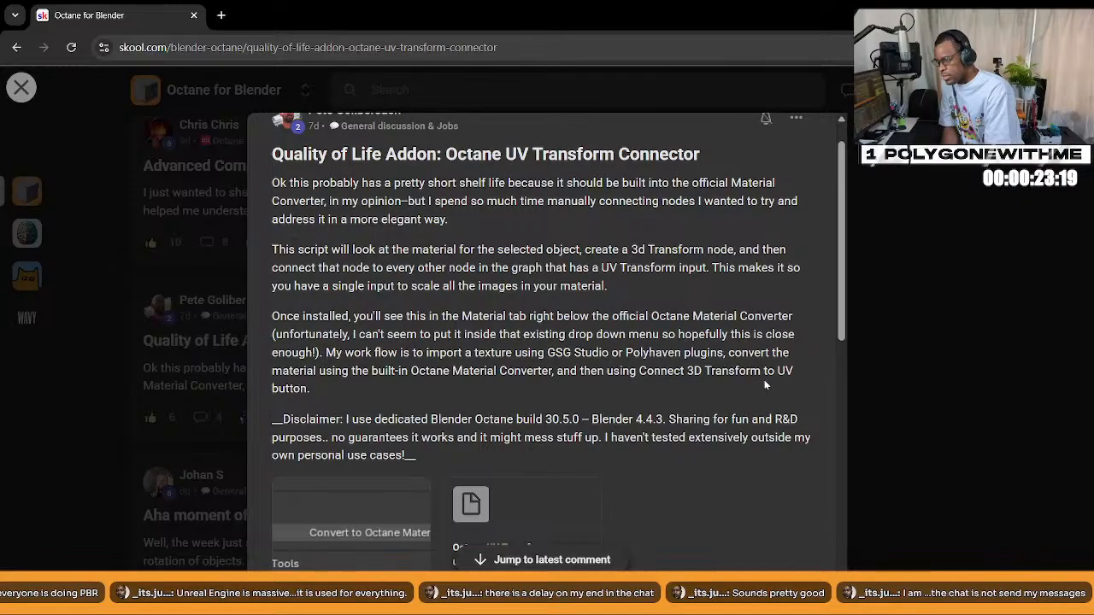
pyautogui.scroll(-1, 547, 342)
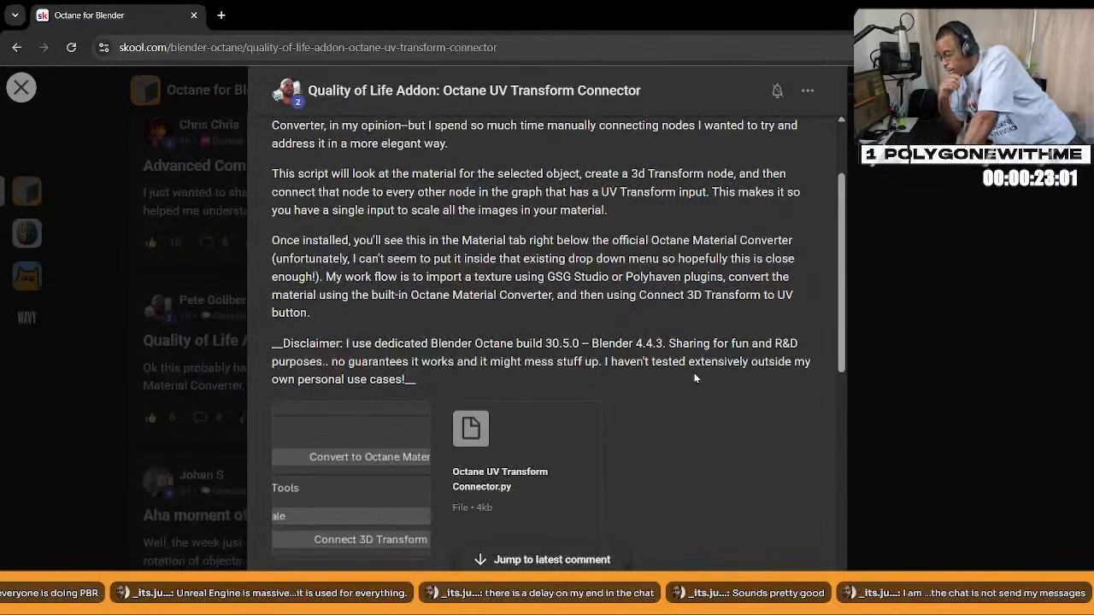
pyautogui.scroll(-1, 694, 374)
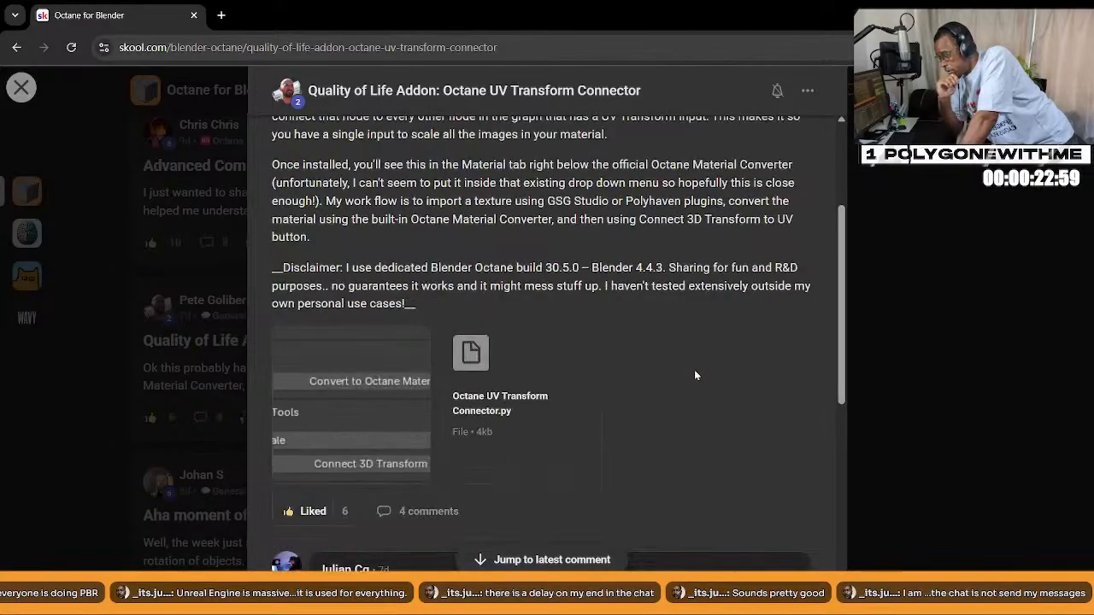
pyautogui.scroll(-1, 694, 375)
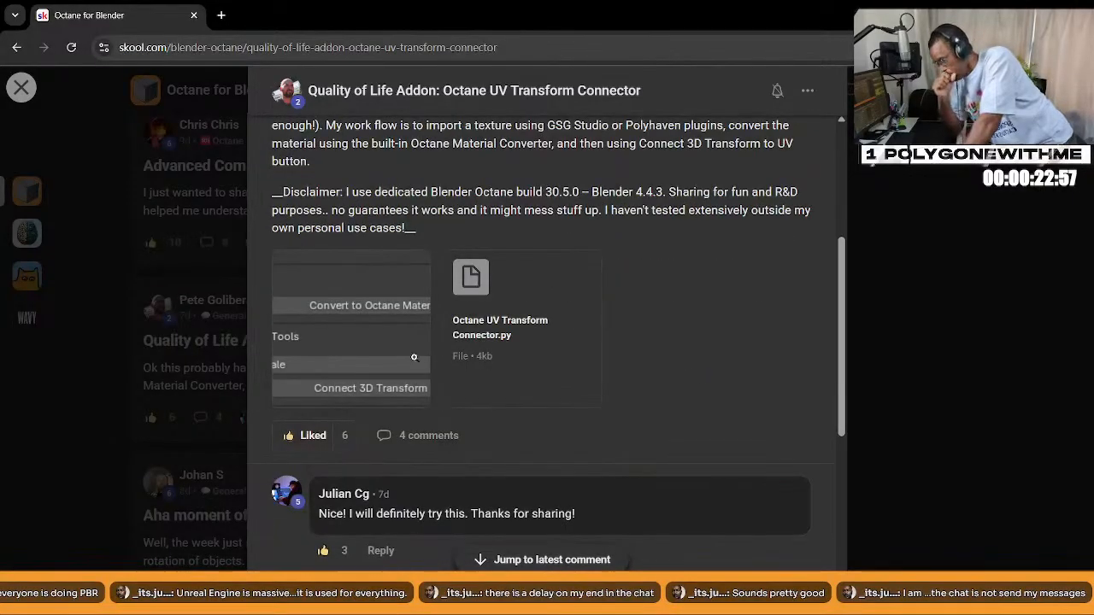
pyautogui.click(638, 374)
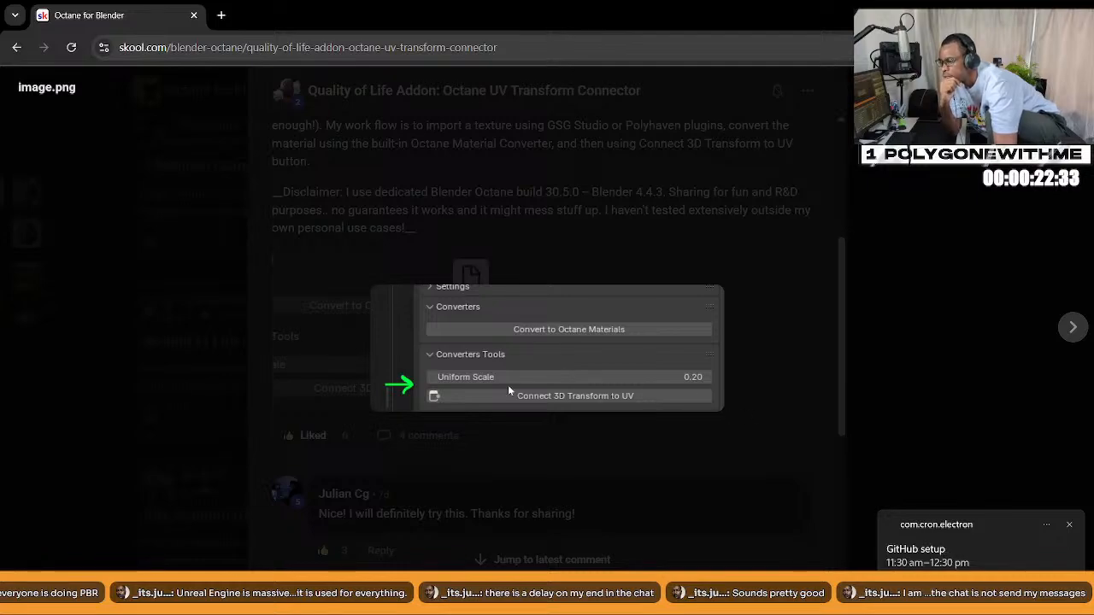
pyautogui.click(972, 302)
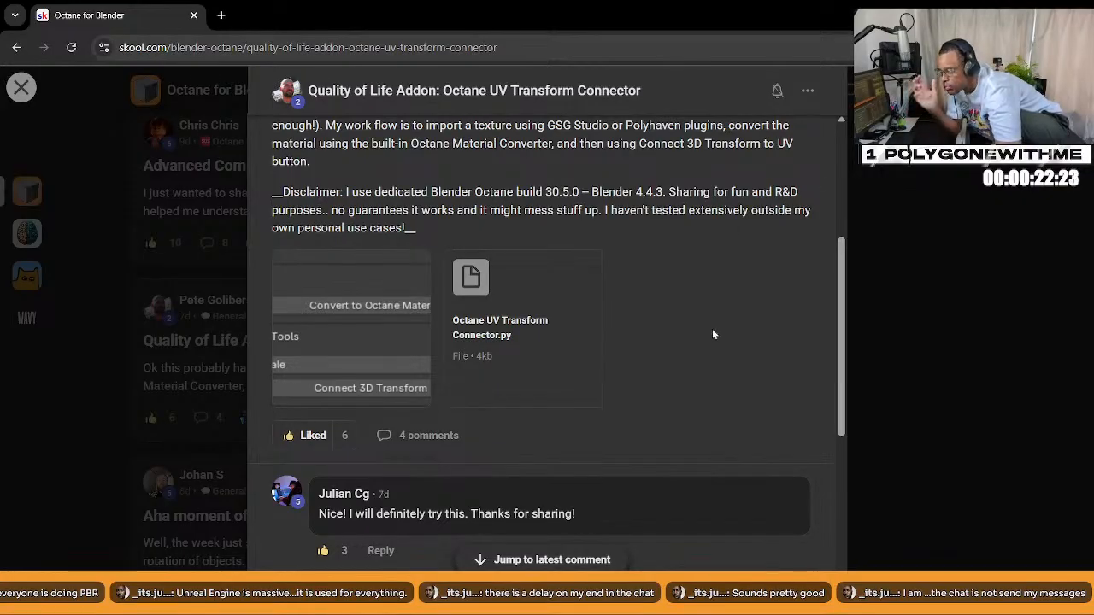
# Switch back to Blender, restore the full Shading layout from the maximized node editor and inspect the hanging sign in an enlarged viewport
pyautogui.hotkey('alt', 'Tab')
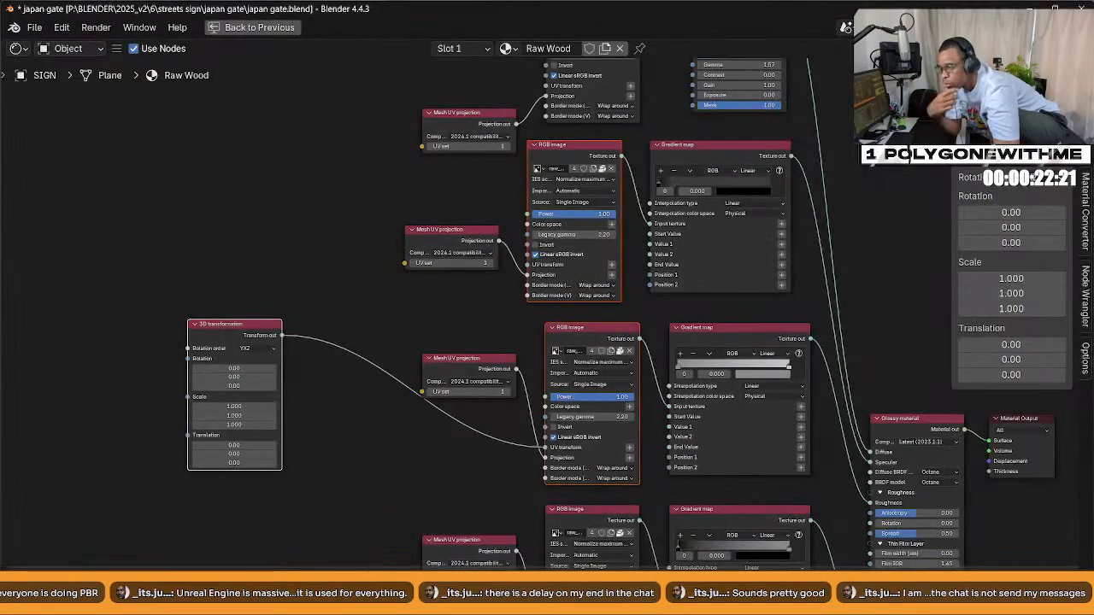
pyautogui.moveTo(207, 328); pyautogui.dragTo(215, 336)
pyautogui.scroll(-1, 369, 273)
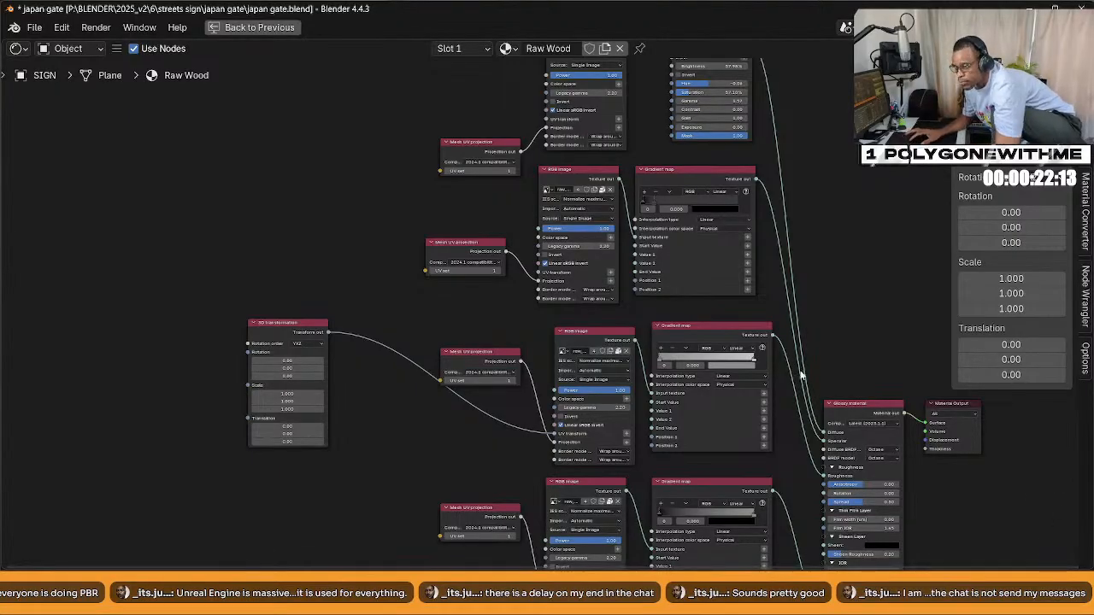
pyautogui.hotkey('ctrl', 'space')
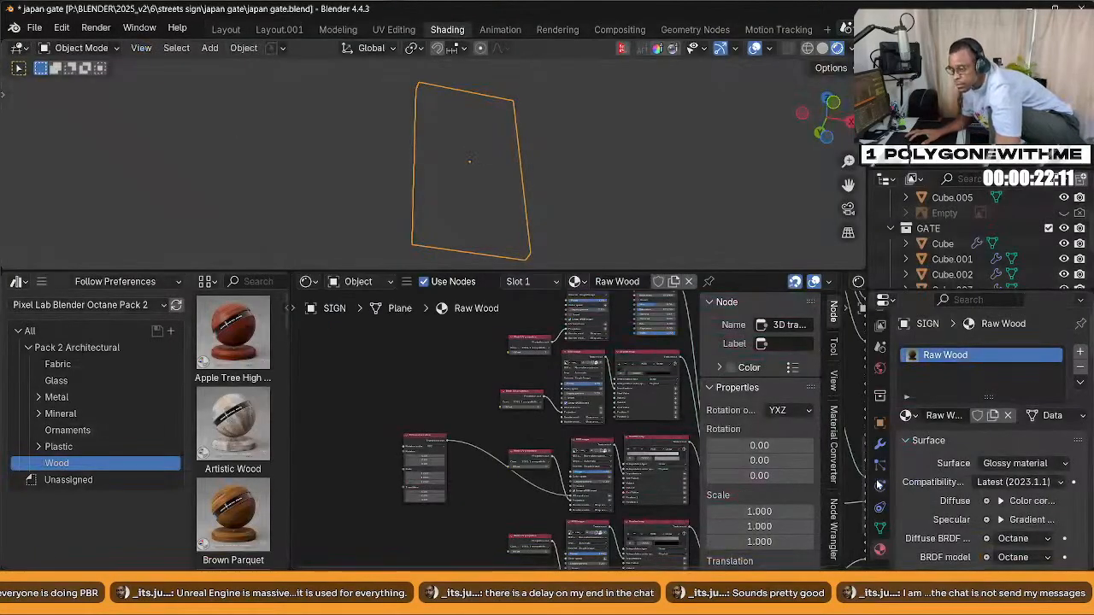
pyautogui.hotkey('ctrl', 'space')
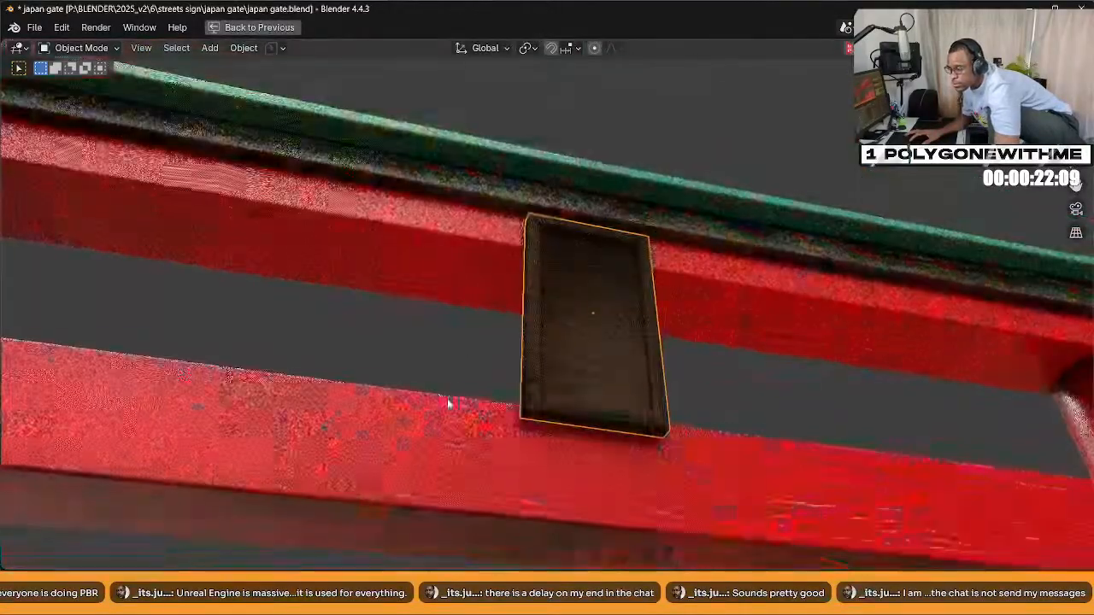
pyautogui.hotkey('ctrl', 'space')
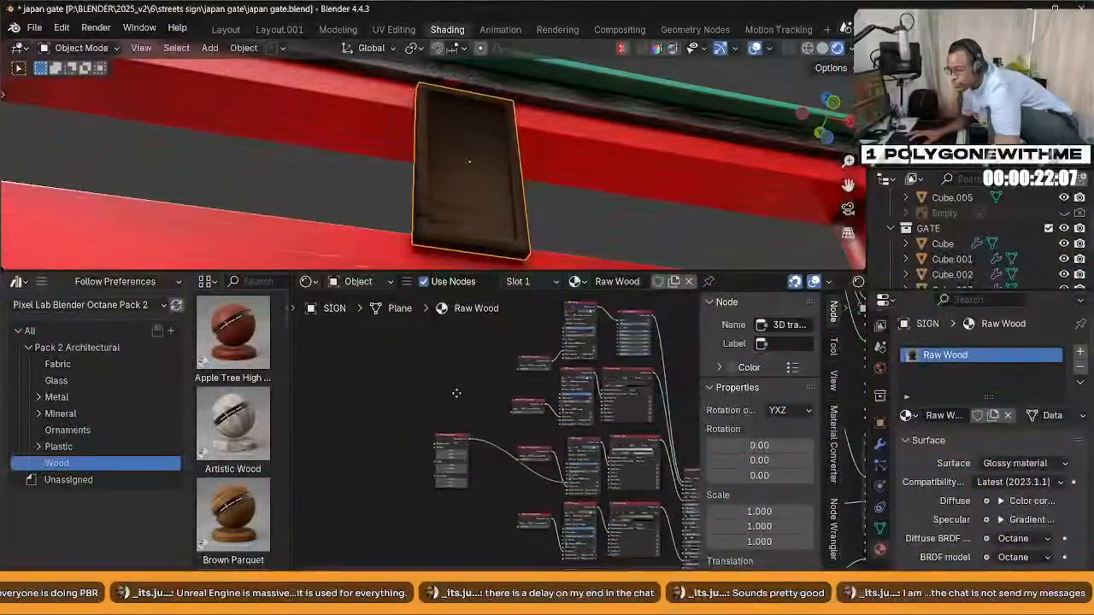
# Look through Raw Wood's material properties for the add-on's Connect 3D Transform to UV tool
pyautogui.scroll(-1, 433, 459)
pyautogui.scroll(-7, 919, 509)
pyautogui.scroll(-15, 931, 518)
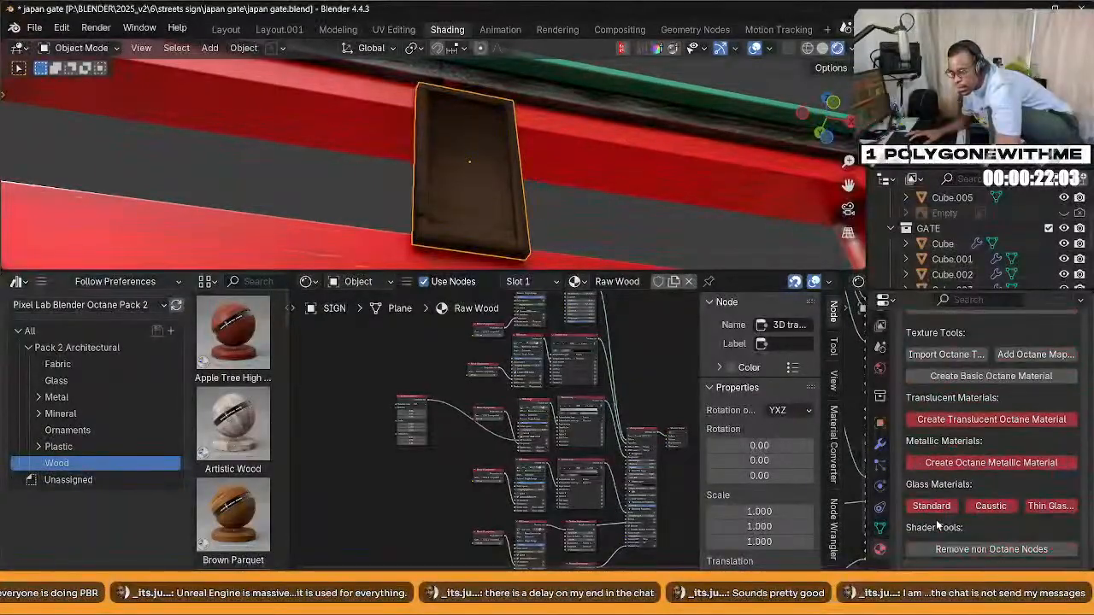
pyautogui.scroll(-1, 936, 520)
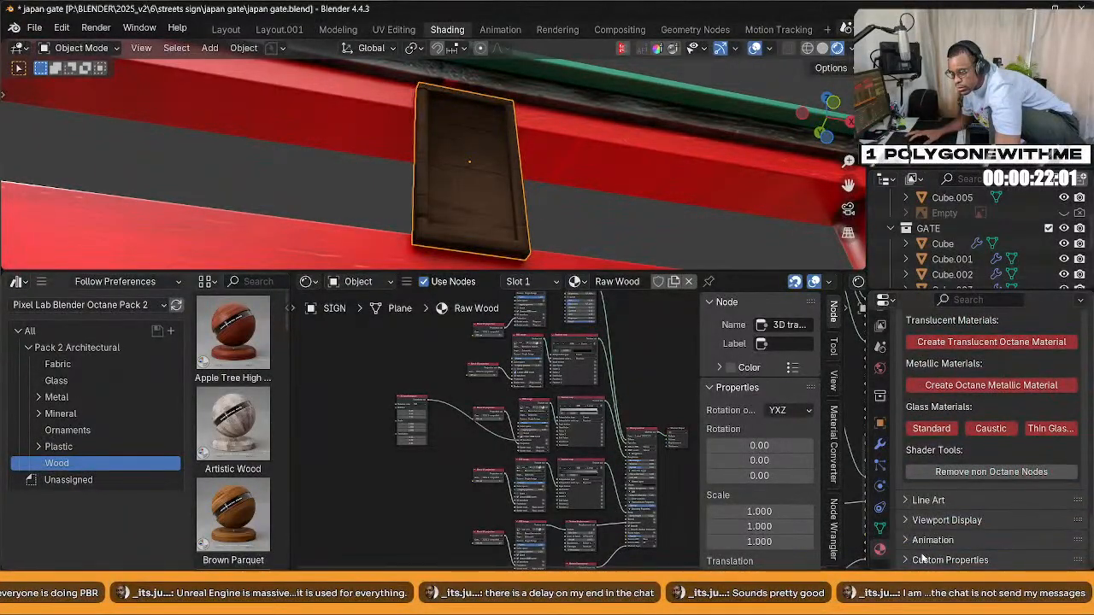
pyautogui.scroll(4, 923, 557)
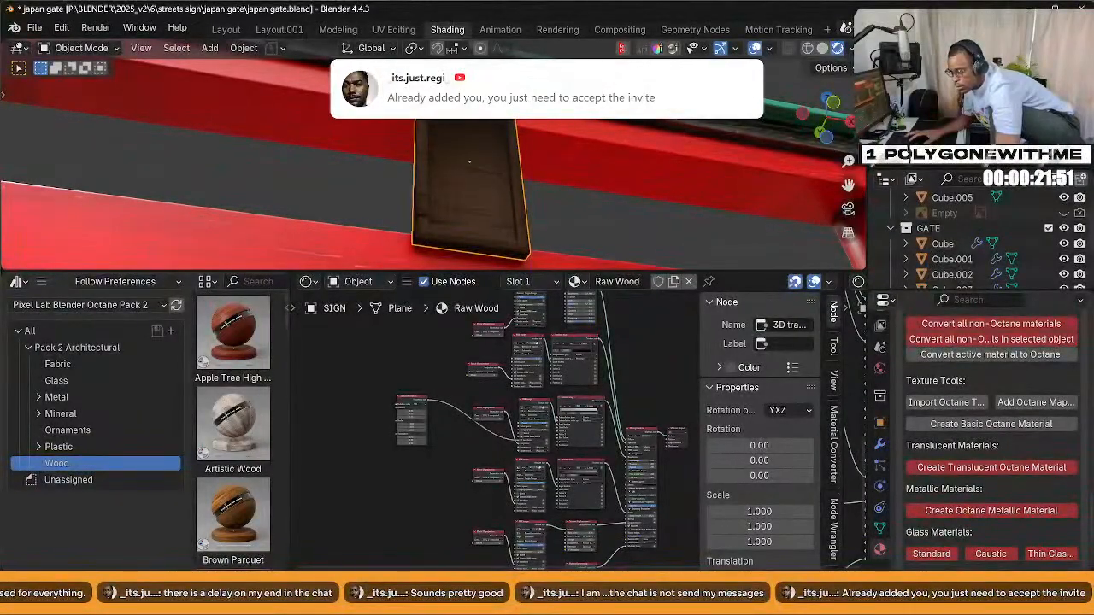
# Switch to Chrome and return to the Octane UV Transform Connector post, discarding a blank new tab
pyautogui.moveTo(711, 603)
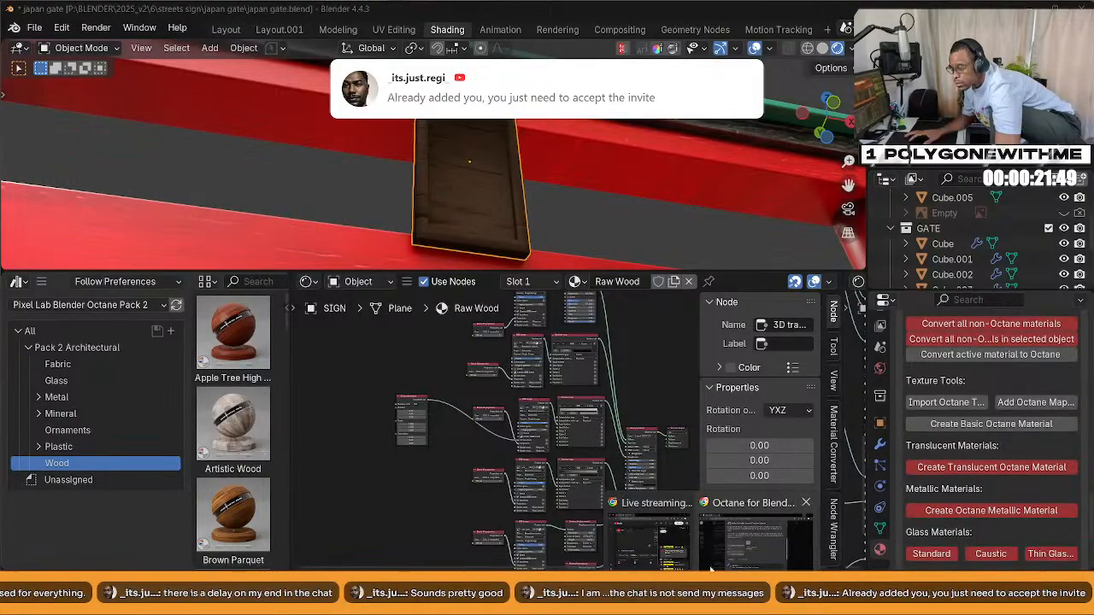
pyautogui.click(714, 556)
pyautogui.click(221, 15)
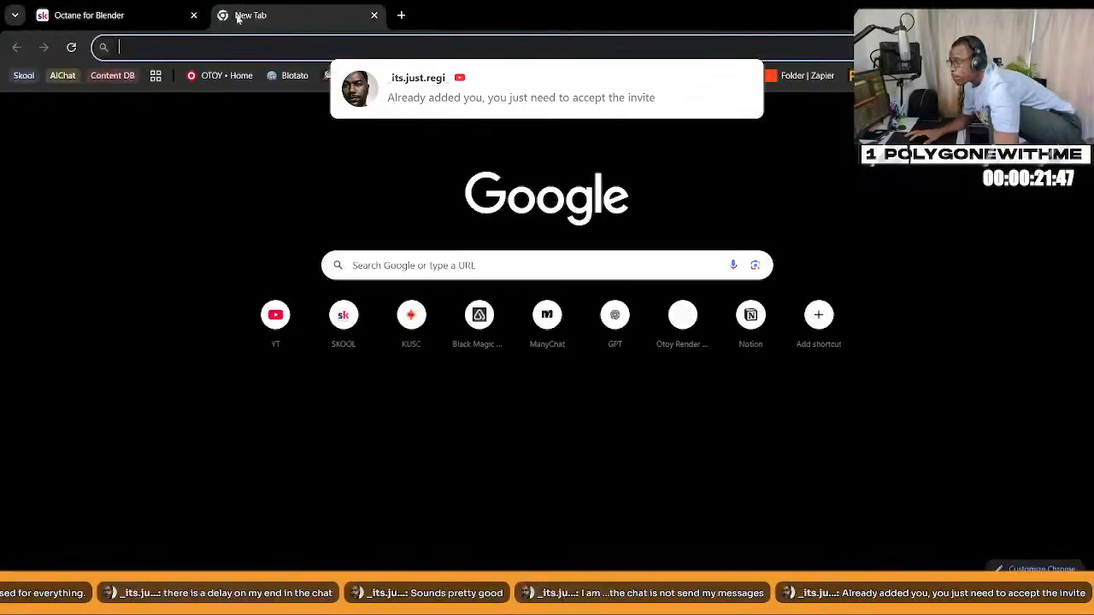
pyautogui.hotkey('ctrl', 'w')
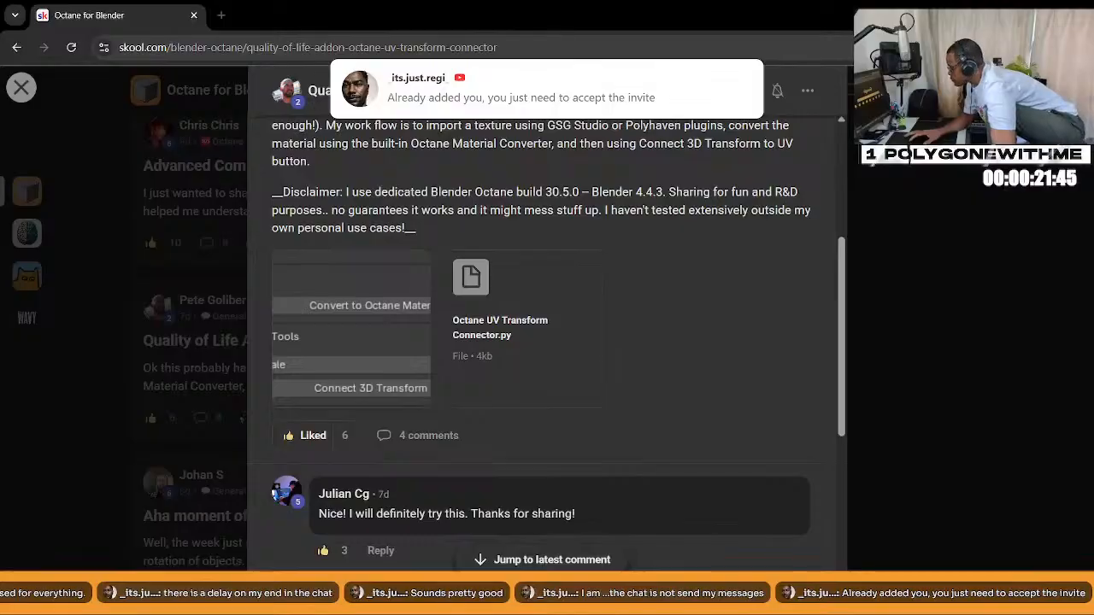
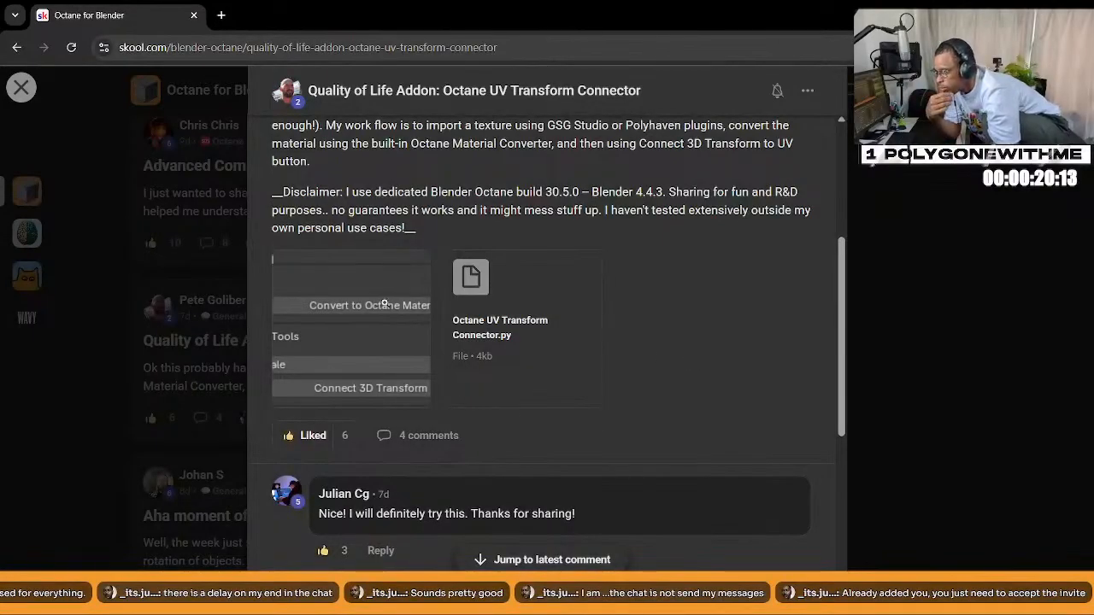
# Review the post's enlarged Converters Tools screenshot once more and switch back to Blender
pyautogui.click(368, 342)
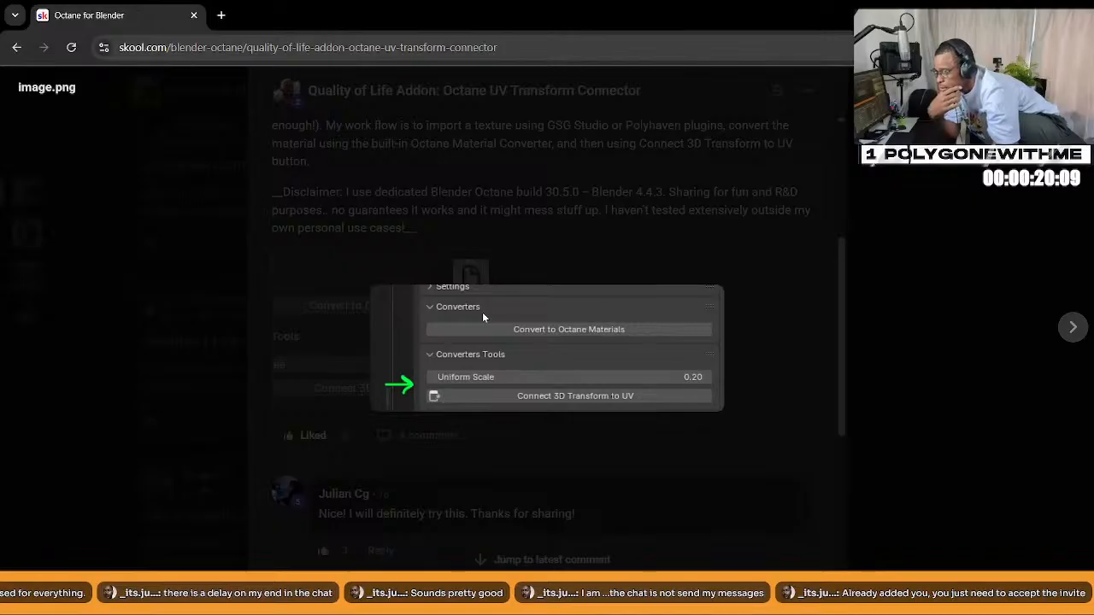
pyautogui.press('Escape')
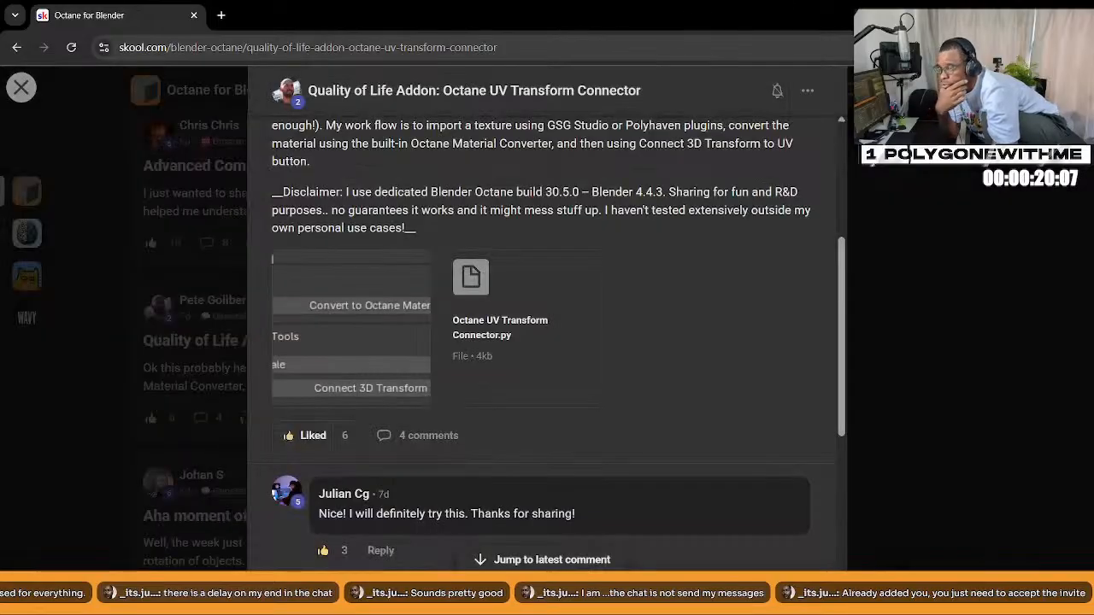
pyautogui.hotkey('alt', 'Tab')
pyautogui.scroll(5, 966, 471)
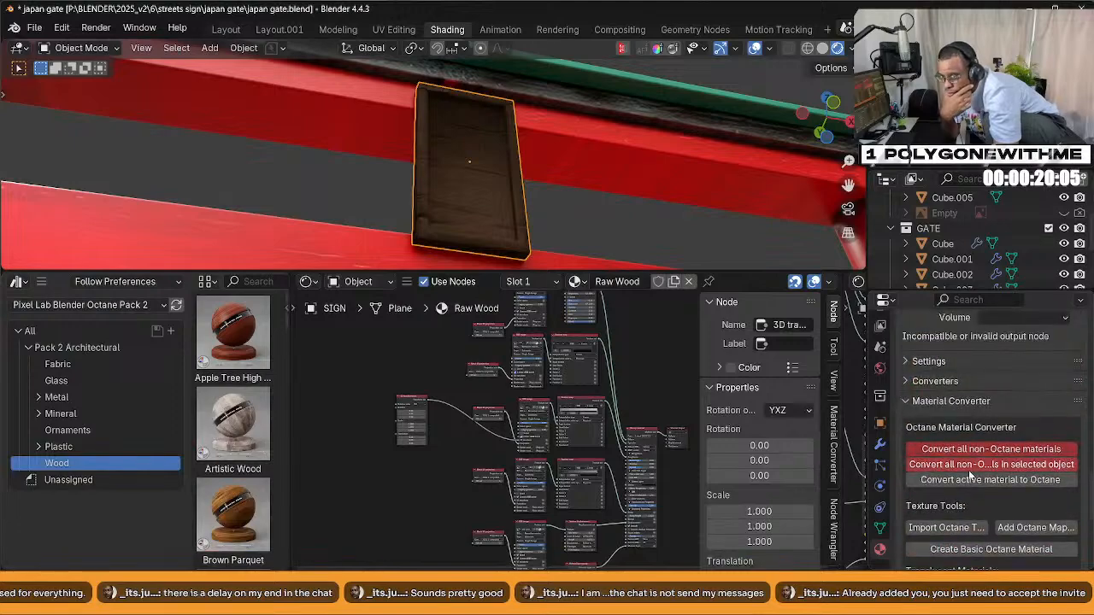
# Expand the Converters section and collapse the Material Converter section in Raw Wood's material properties
pyautogui.click(910, 413)
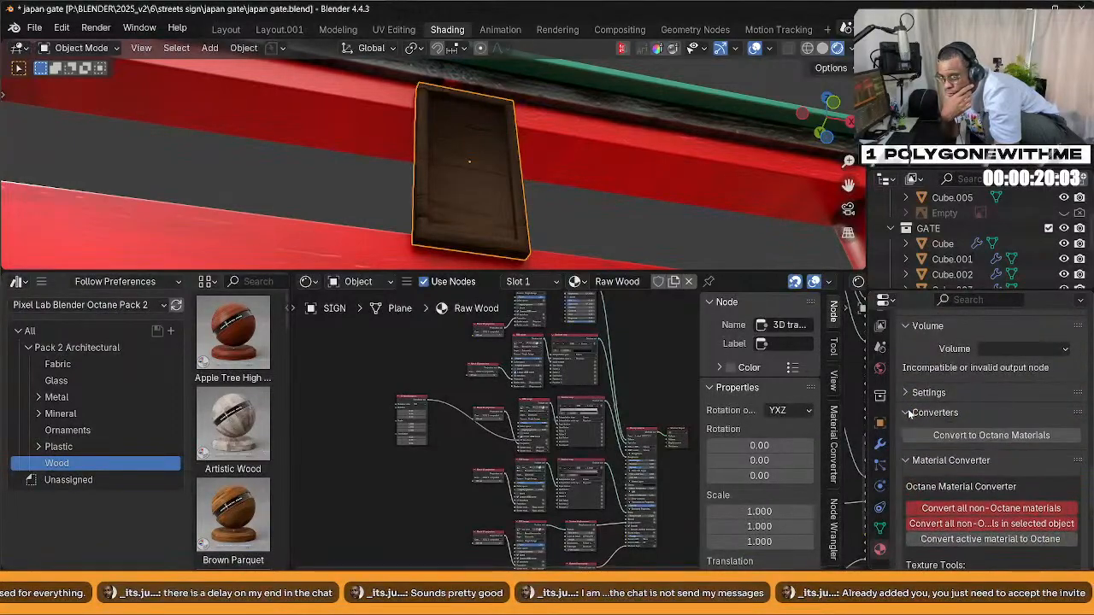
pyautogui.scroll(1, 910, 419)
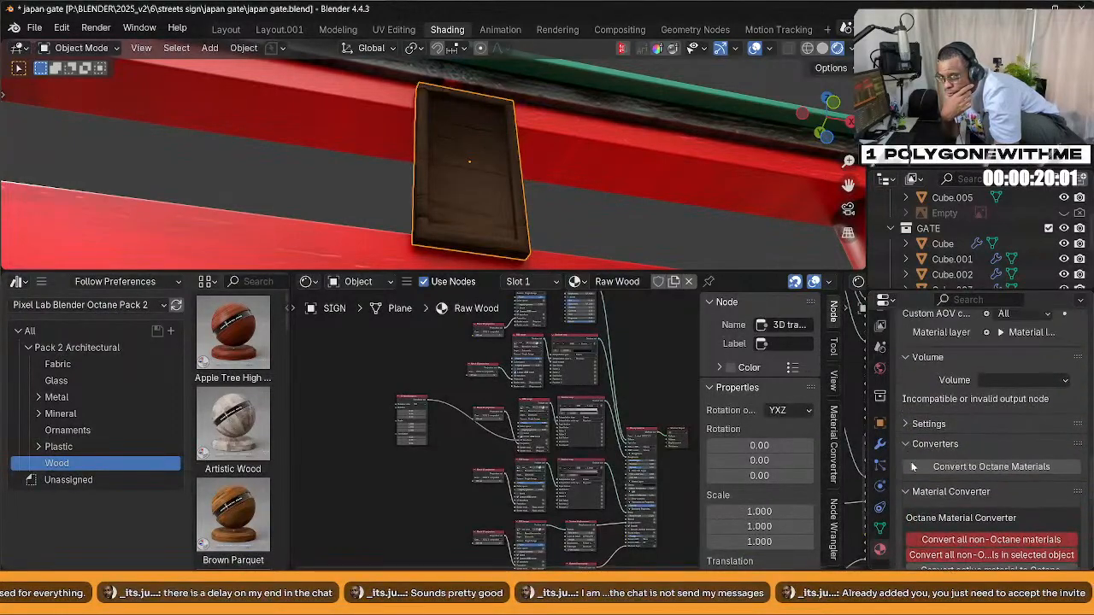
pyautogui.scroll(-2, 911, 449)
pyautogui.click(908, 430)
pyautogui.scroll(2, 908, 435)
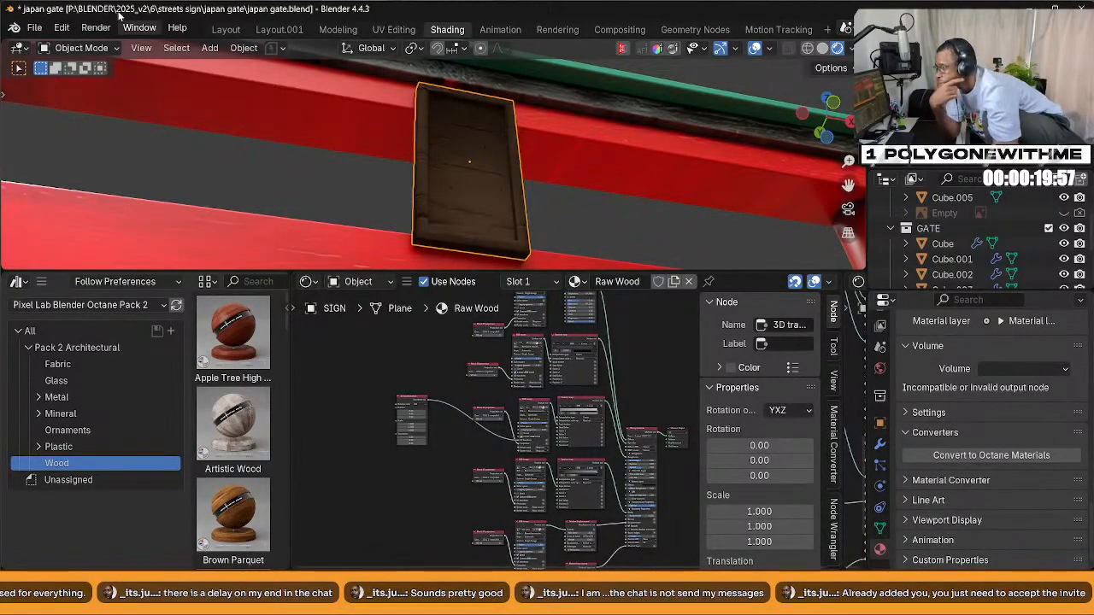
pyautogui.click(66, 30)
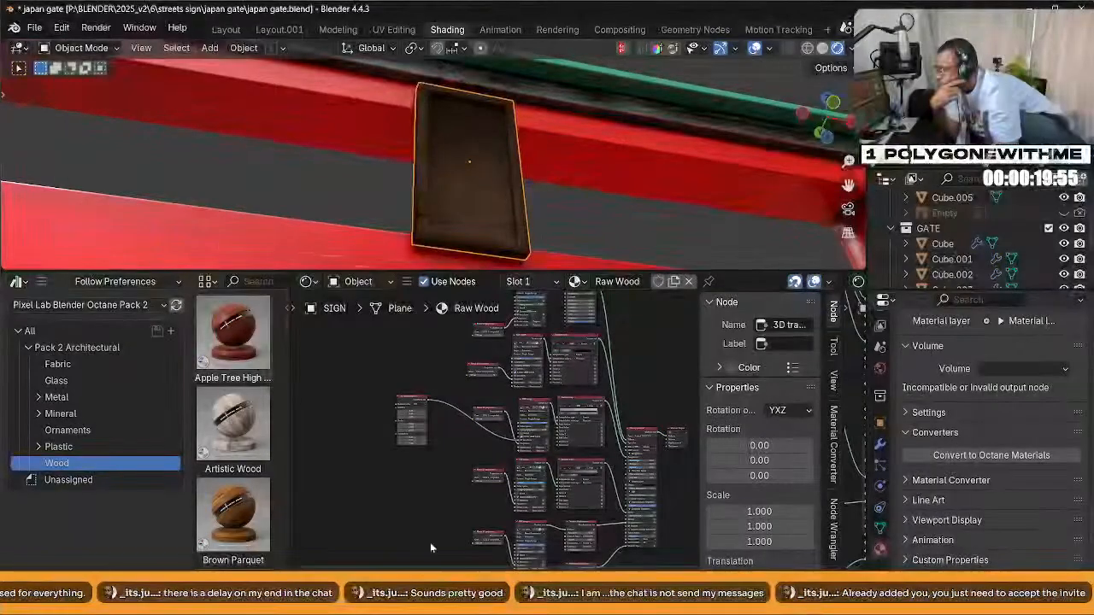
# Look through the node editor's Octane Utility commands, including Batch linking
pyautogui.rightClick(333, 427)
pyautogui.moveTo(302, 519)
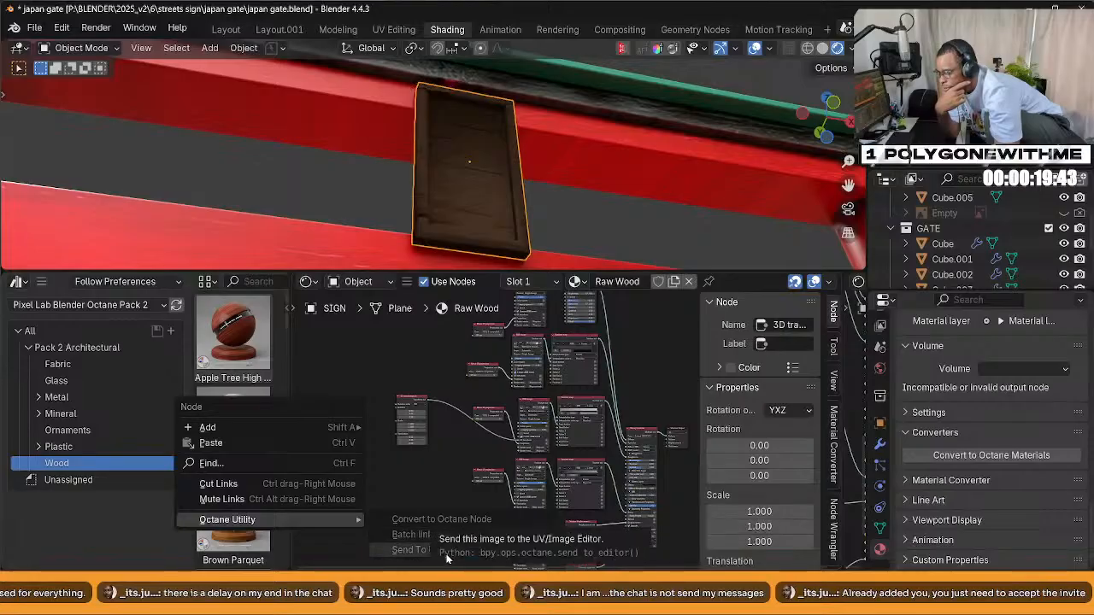
pyautogui.rightClick(333, 384)
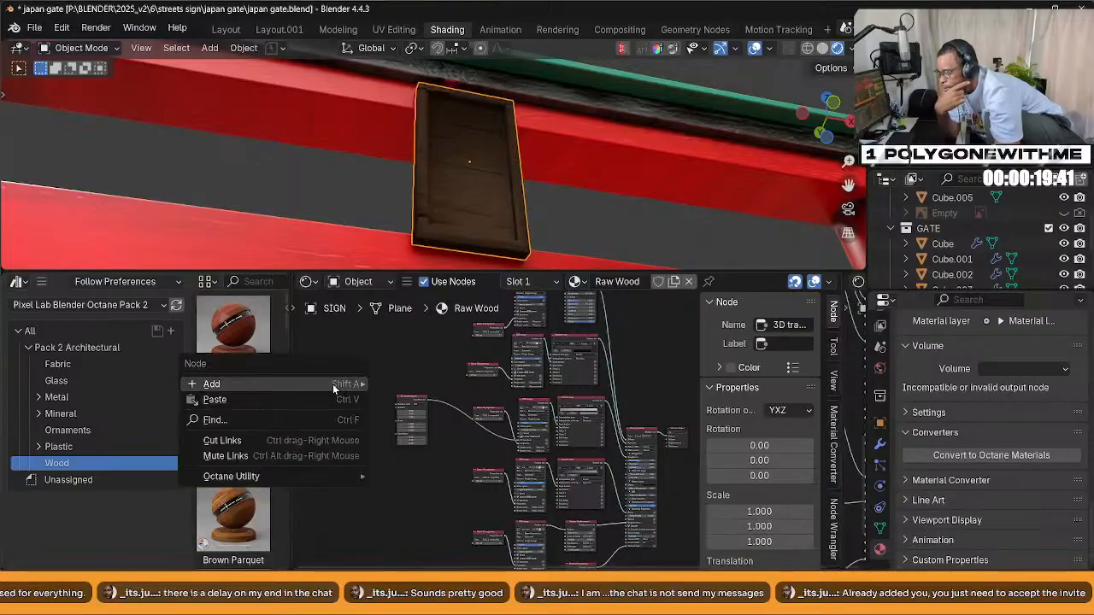
pyautogui.moveTo(317, 483)
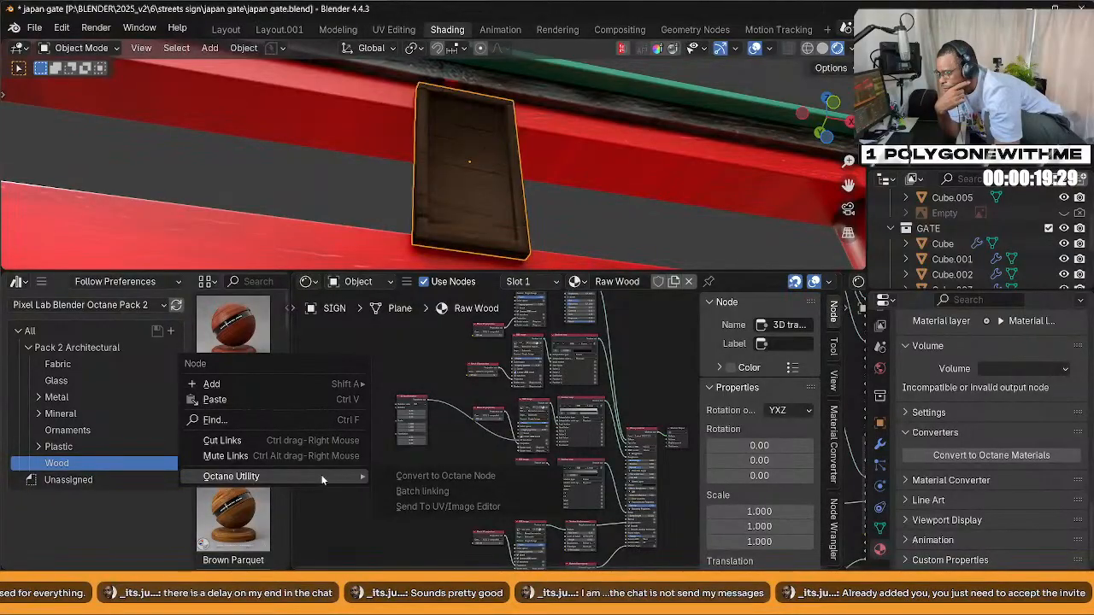
pyautogui.click(406, 496)
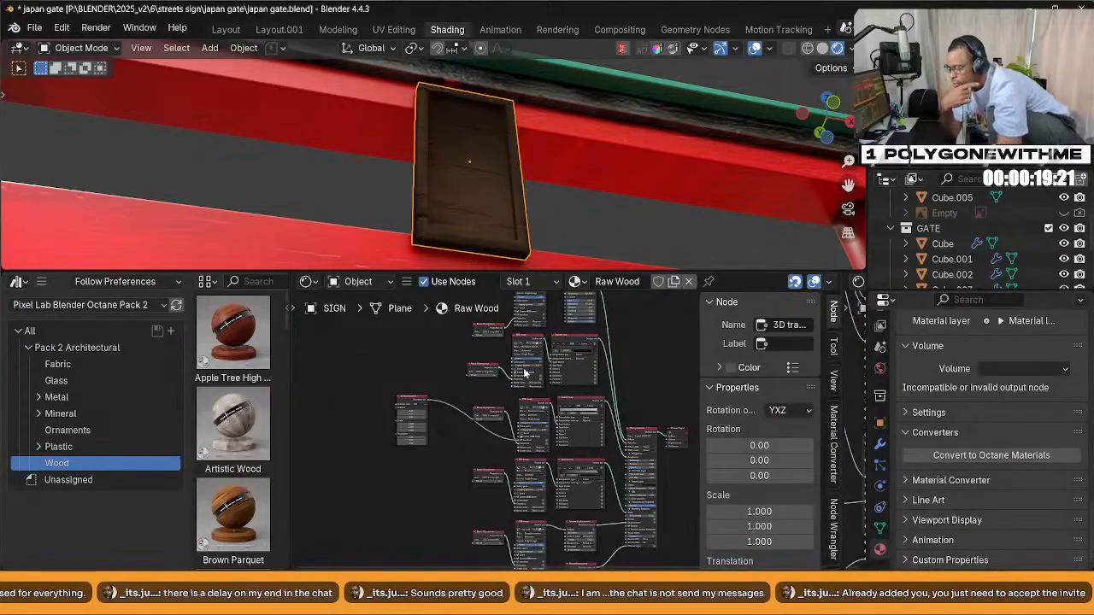
# Move the 3D transformation node lower in the graph and select it together with two of the RGB image nodes
pyautogui.scroll(3, 462, 444)
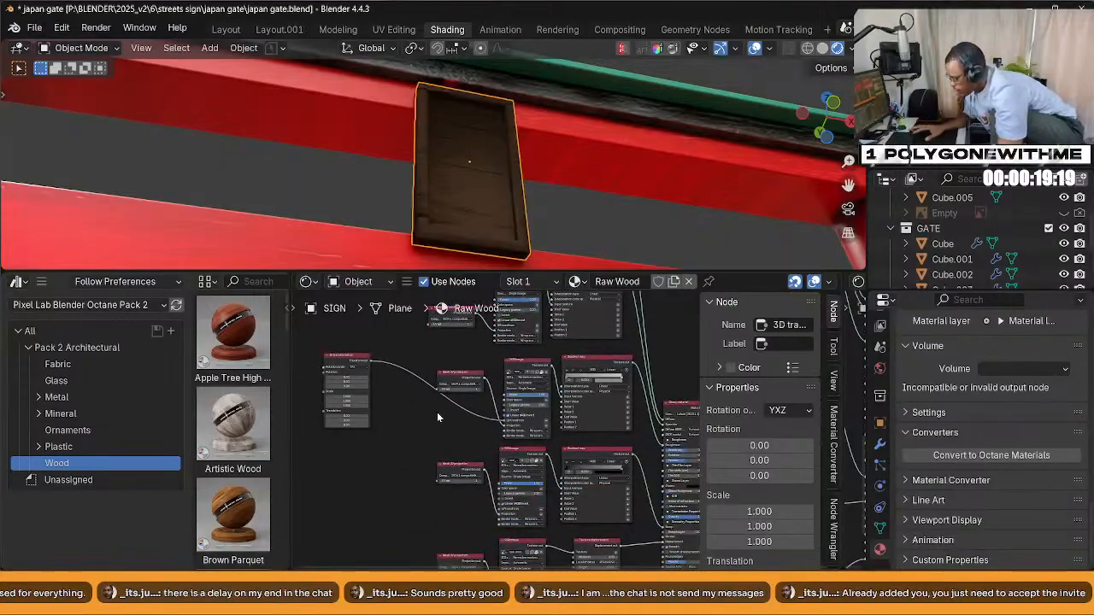
pyautogui.moveTo(465, 411); pyautogui.dragTo(490, 436, button='middle')
pyautogui.moveTo(365, 386); pyautogui.dragTo(359, 475)
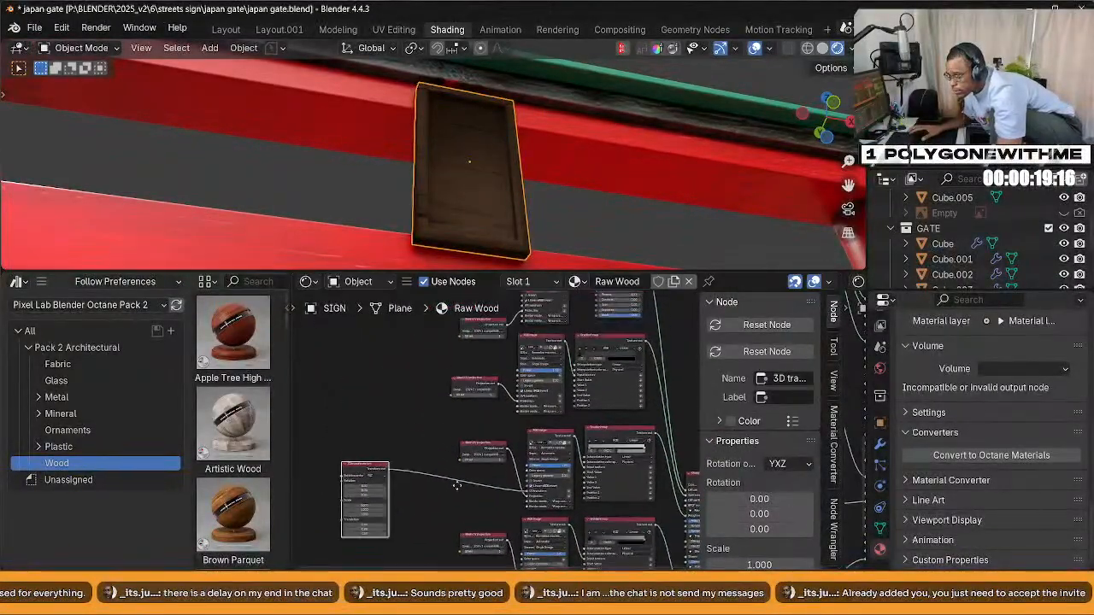
pyautogui.click(550, 436)
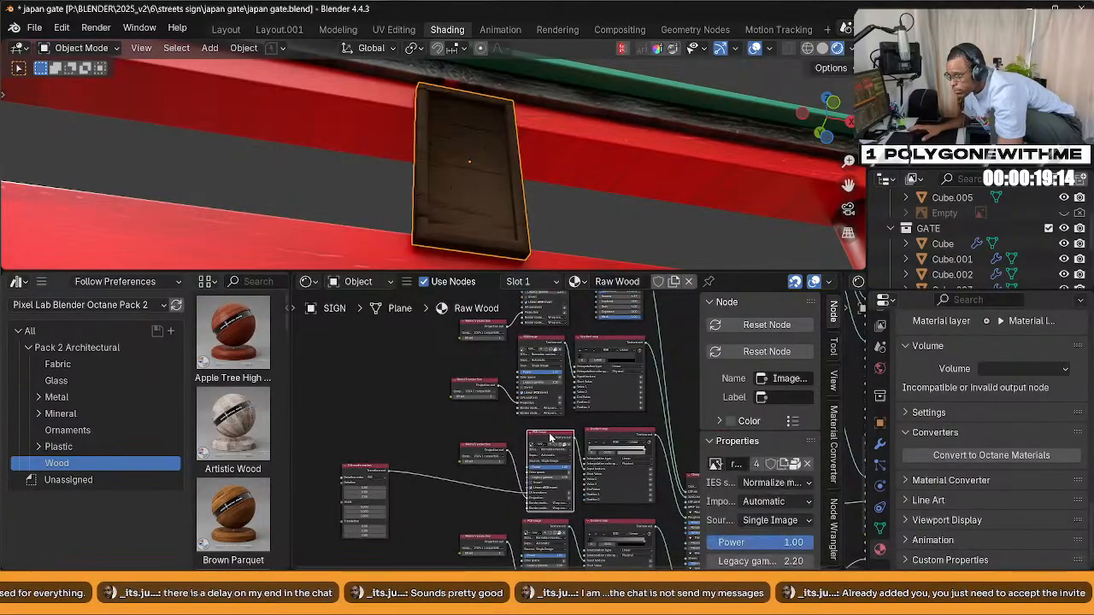
pyautogui.click(537, 344)
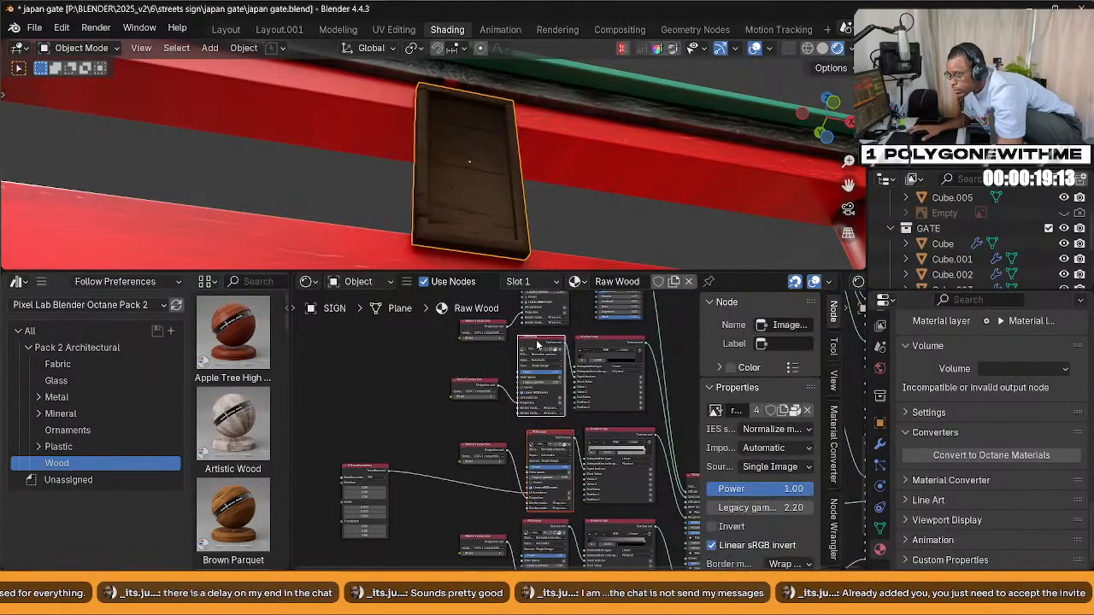
pyautogui.click(351, 473)
pyautogui.rightClick(355, 474)
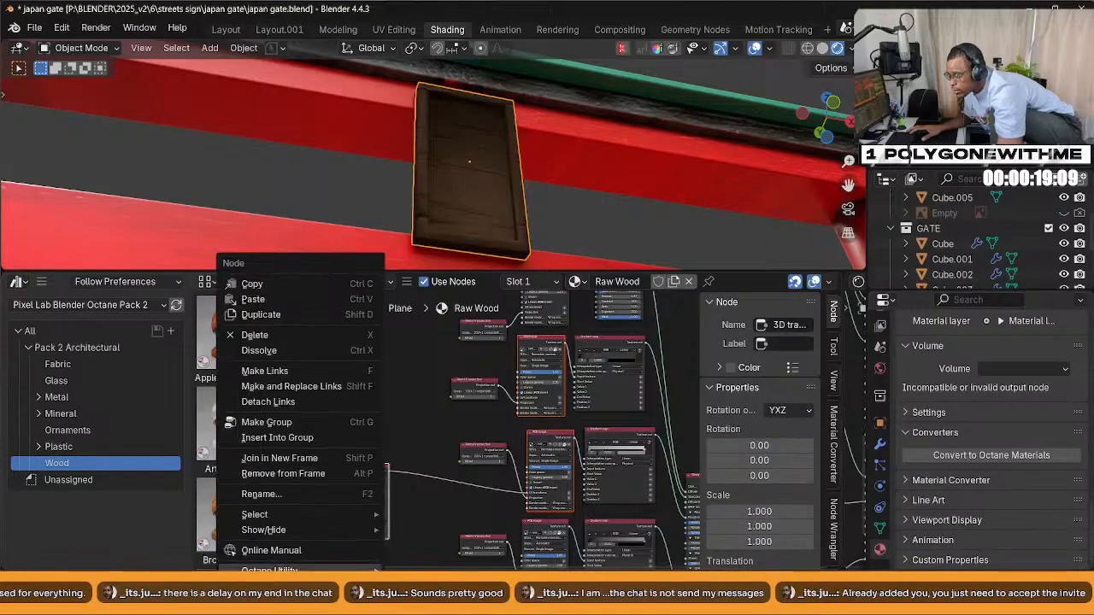
pyautogui.moveTo(354, 569)
pyautogui.press('Escape')
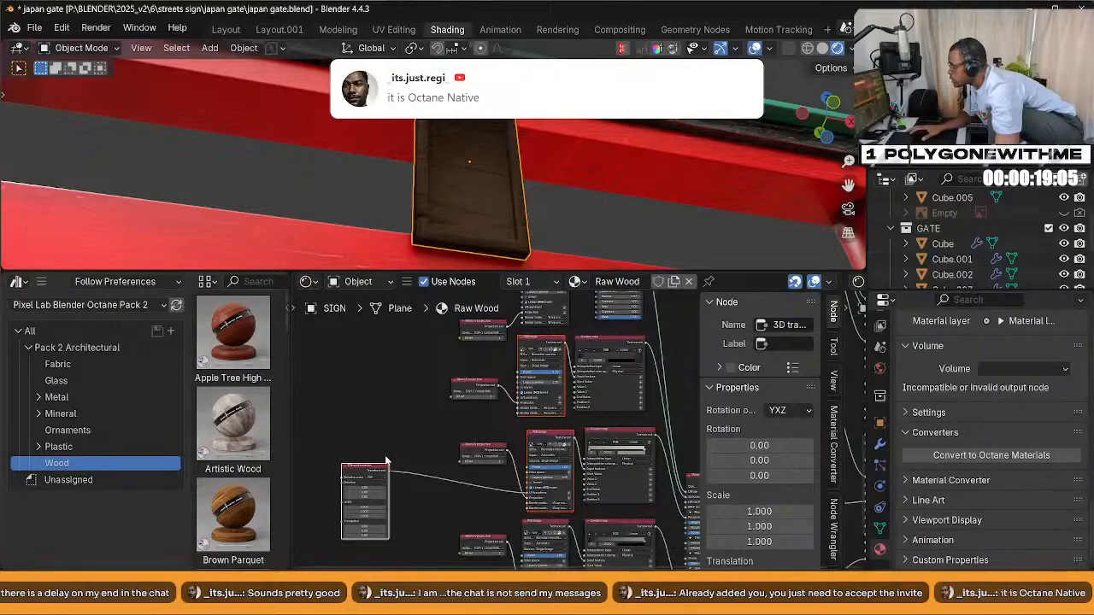
# Try Octane Utility's Batch linking on the Raw Wood RGB image nodes
pyautogui.scroll(2, 371, 467)
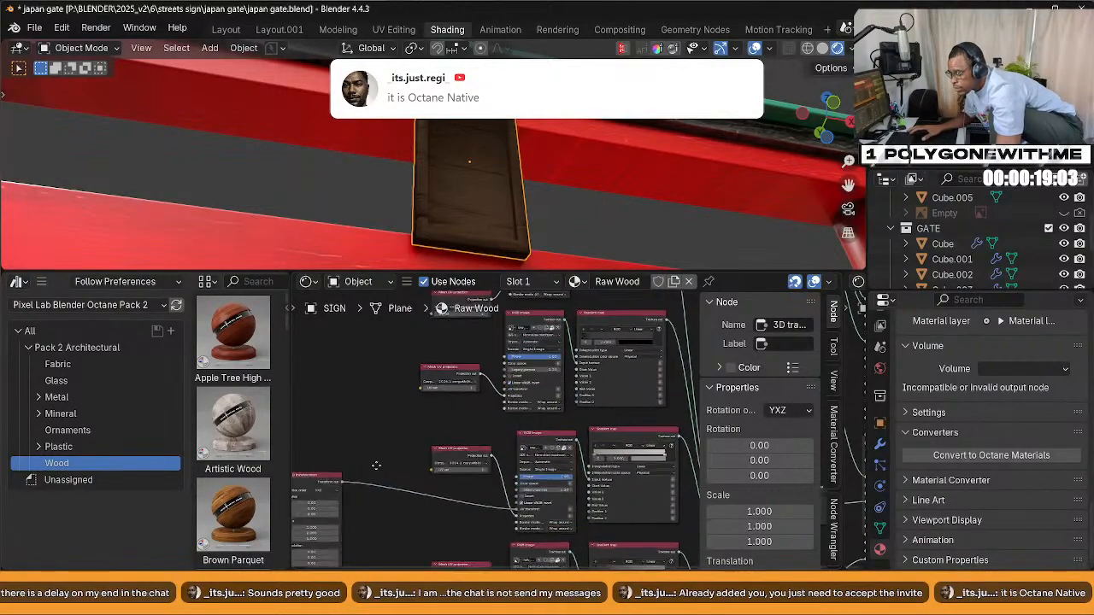
pyautogui.rightClick(397, 439)
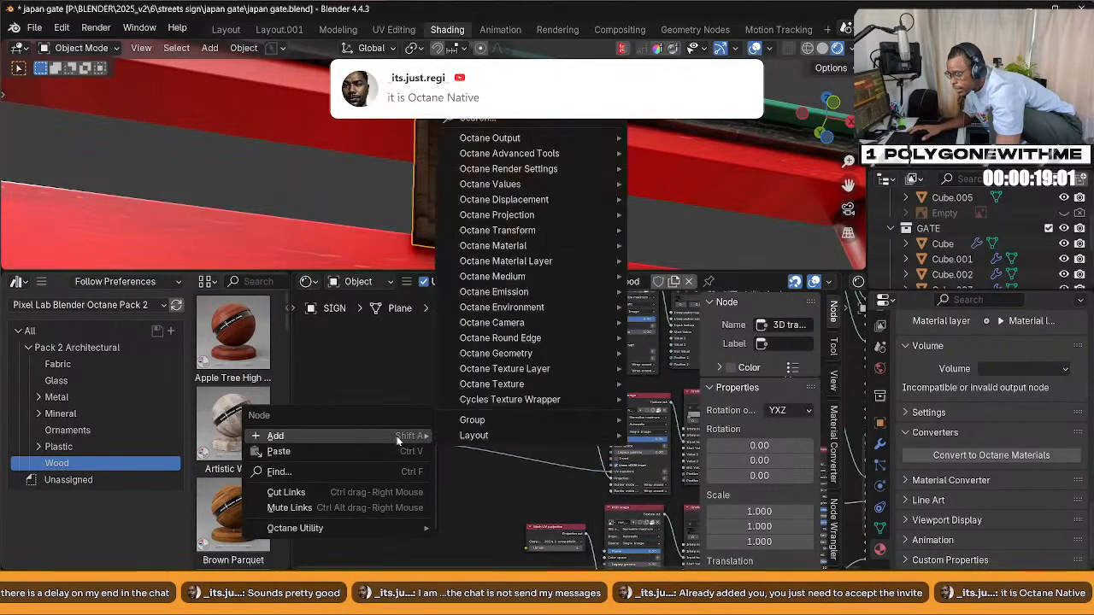
pyautogui.moveTo(403, 530)
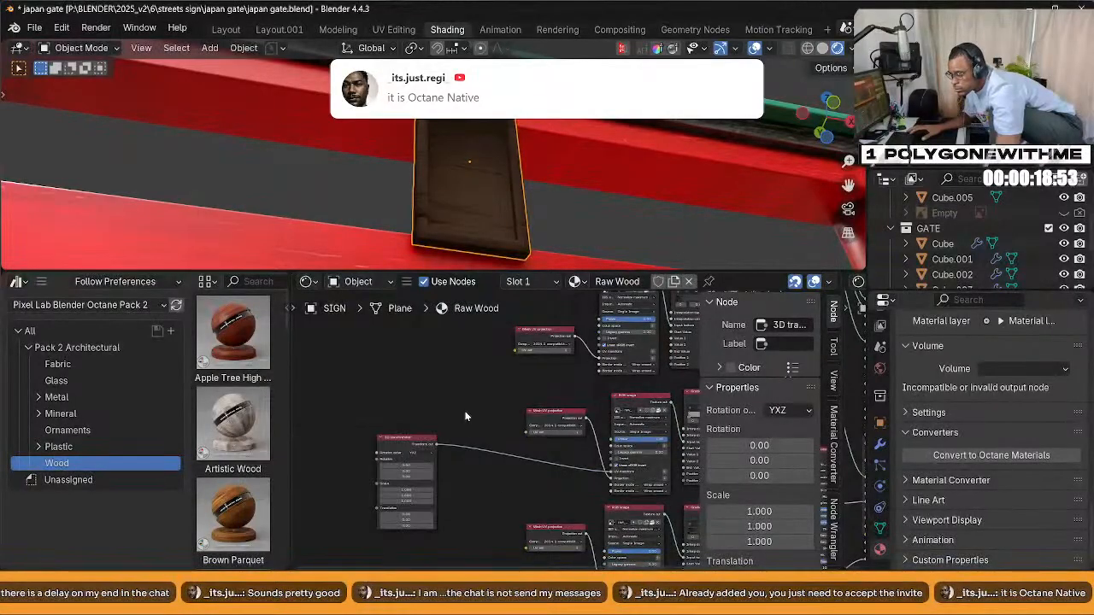
pyautogui.moveTo(542, 434); pyautogui.dragTo(439, 428, button='middle')
pyautogui.click(529, 528)
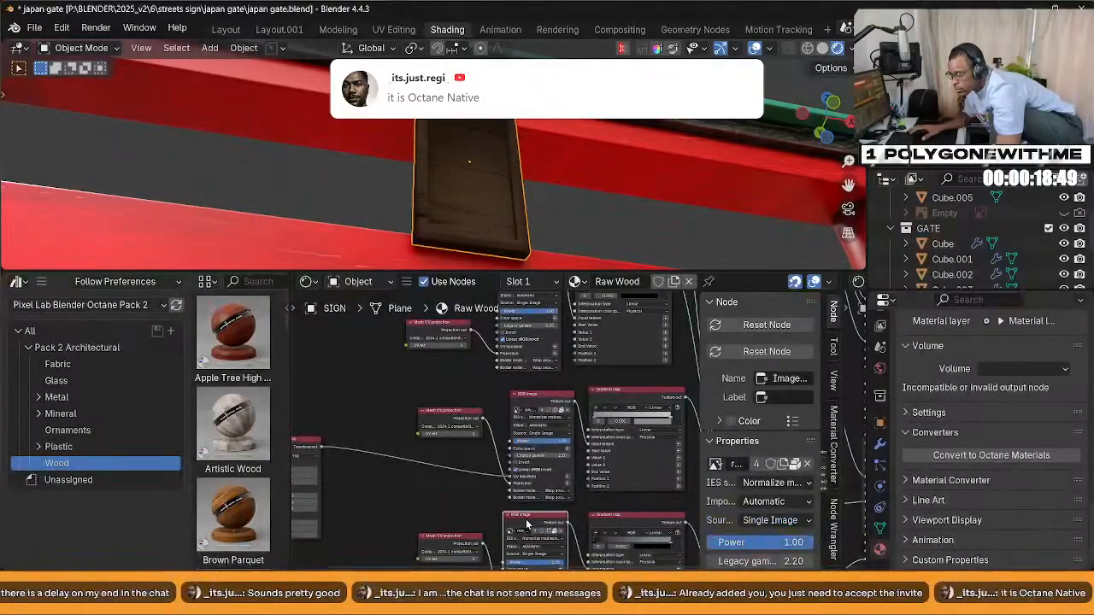
pyautogui.moveTo(526, 444); pyautogui.dragTo(527, 523, button='middle')
pyautogui.click(530, 348)
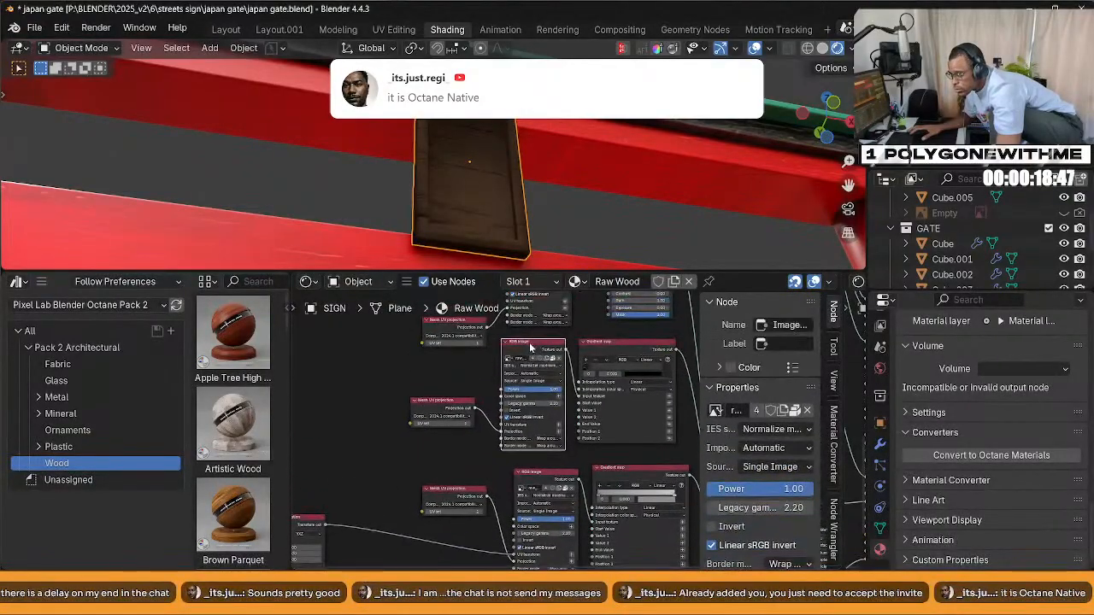
pyautogui.rightClick(530, 348)
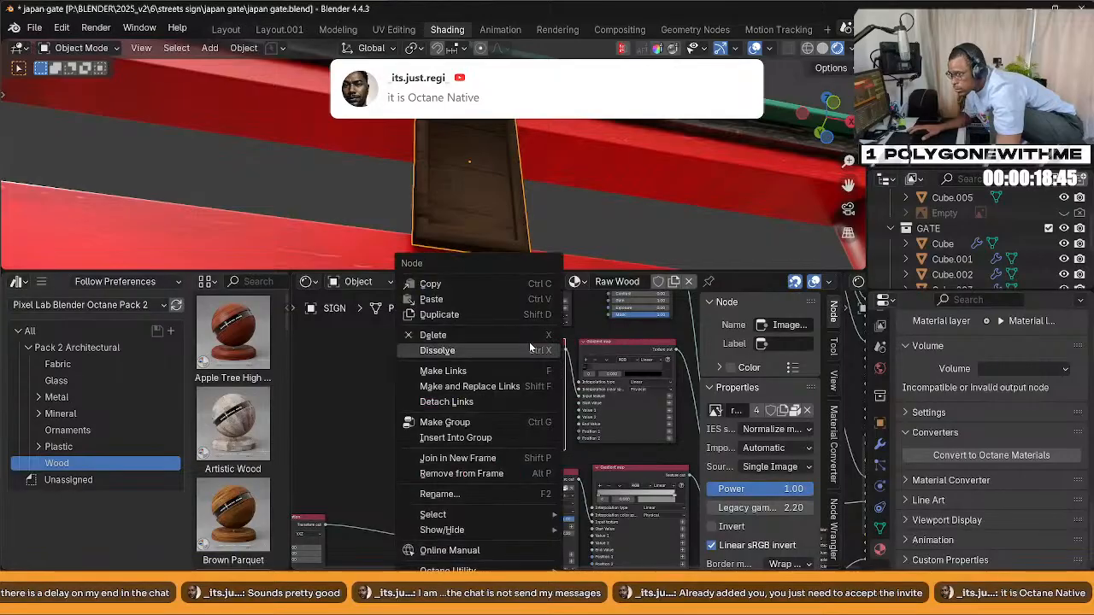
pyautogui.moveTo(479, 569)
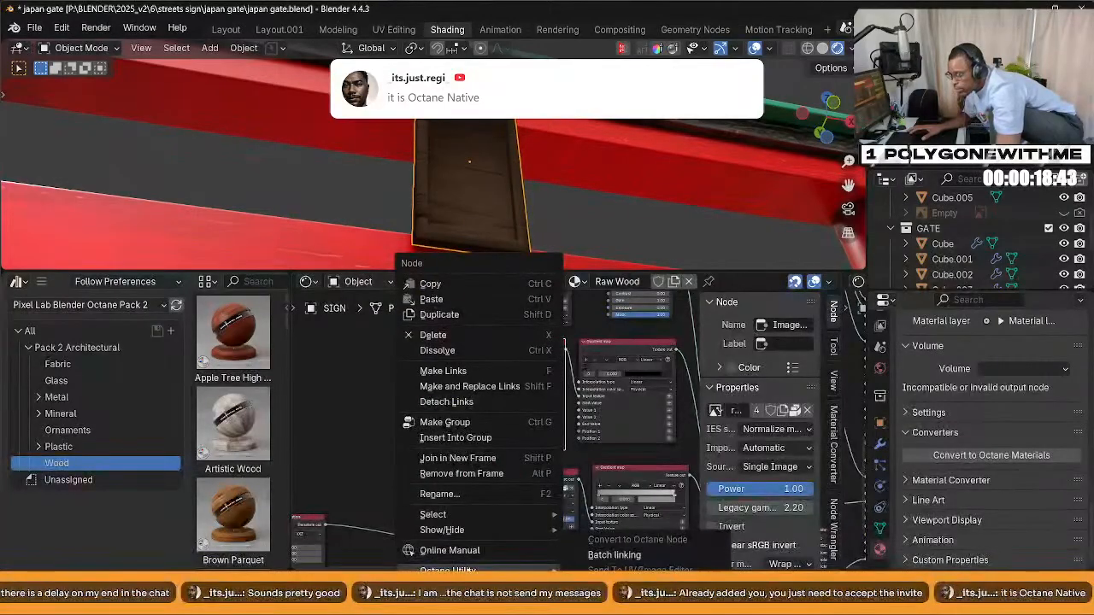
pyautogui.click(613, 555)
pyautogui.scroll(2, 496, 459)
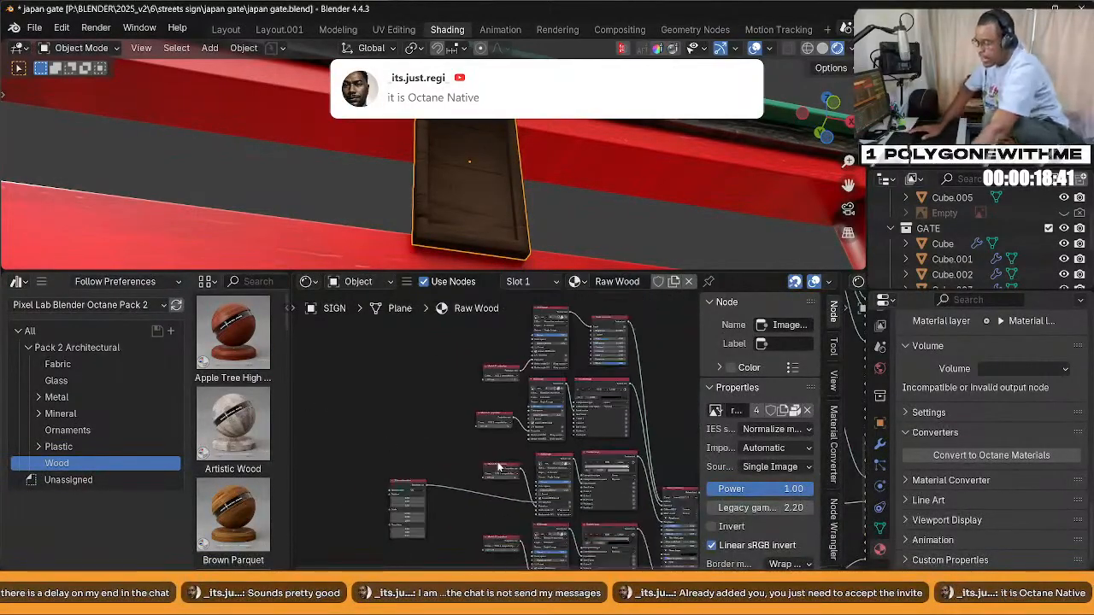
pyautogui.moveTo(491, 453); pyautogui.dragTo(489, 366, button='middle')
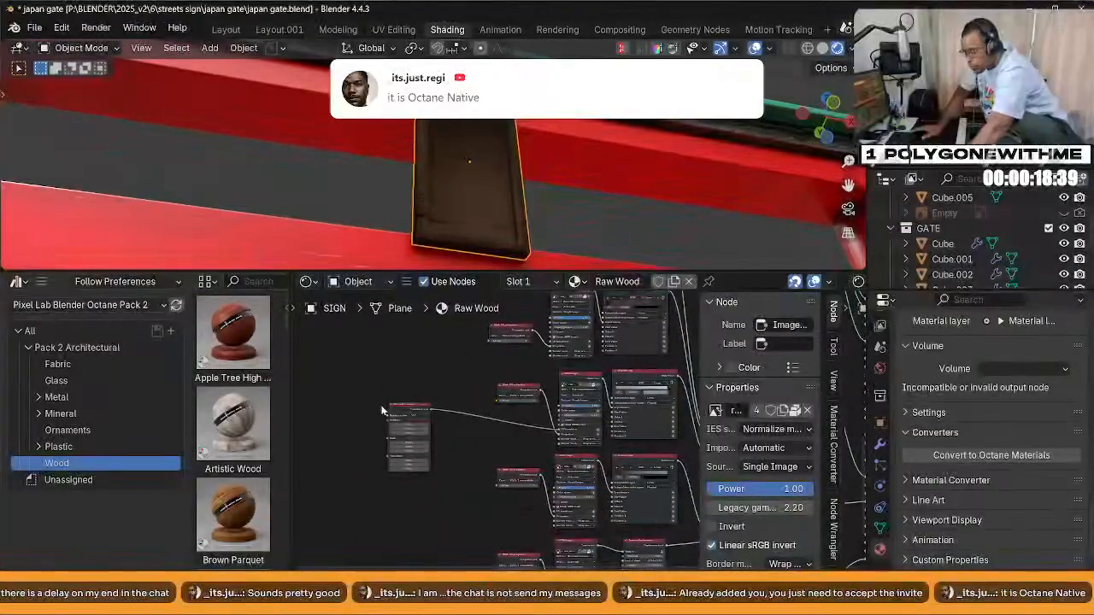
pyautogui.click(408, 428)
pyautogui.click(585, 461)
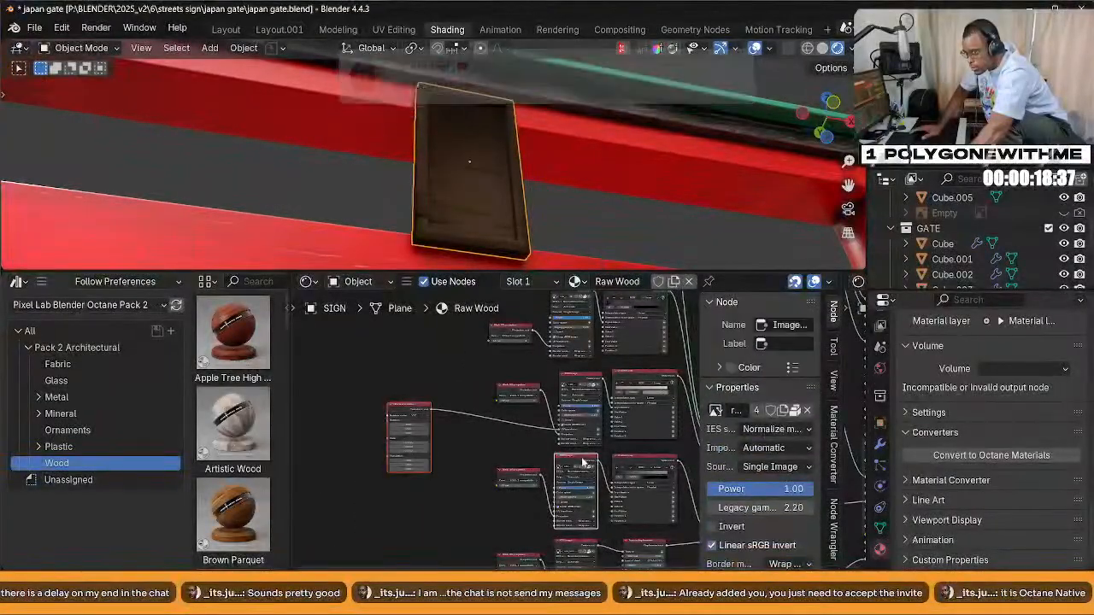
pyautogui.moveTo(586, 461); pyautogui.dragTo(572, 355, button='middle')
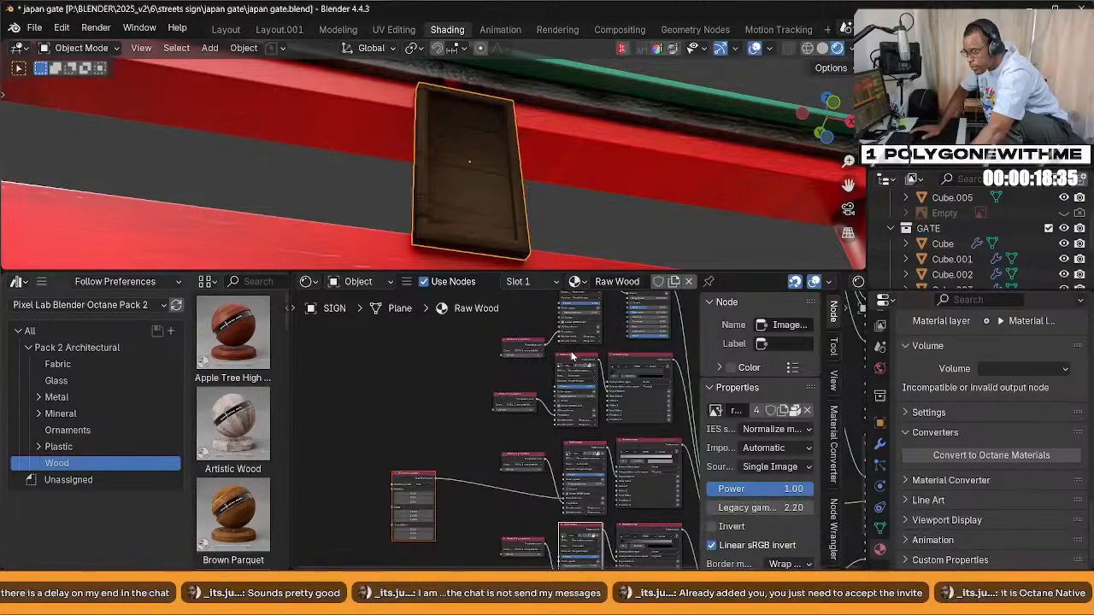
pyautogui.rightClick(570, 354)
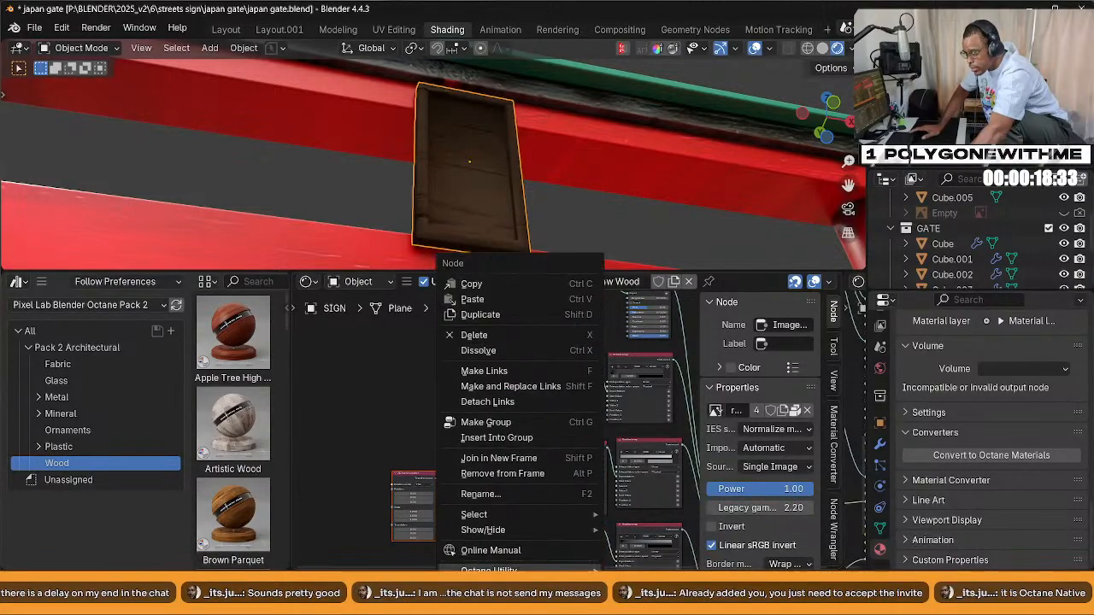
pyautogui.click(366, 458)
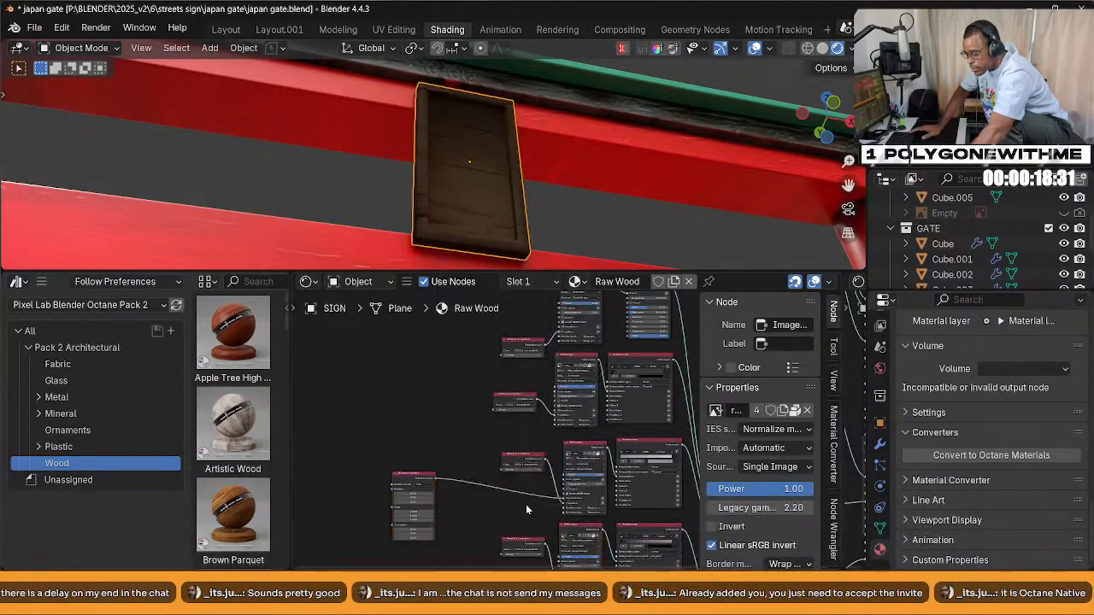
# Move the 3D transformation node farther from the images, cut its link, place a duplicate below it and select both
pyautogui.moveTo(554, 534); pyautogui.dragTo(579, 449, button='middle')
pyautogui.moveTo(438, 420); pyautogui.dragTo(357, 420)
pyautogui.keyDown('ctrl'); pyautogui.moveTo(450, 386); pyautogui.dragTo(419, 496, button='right'); pyautogui.keyUp('ctrl')
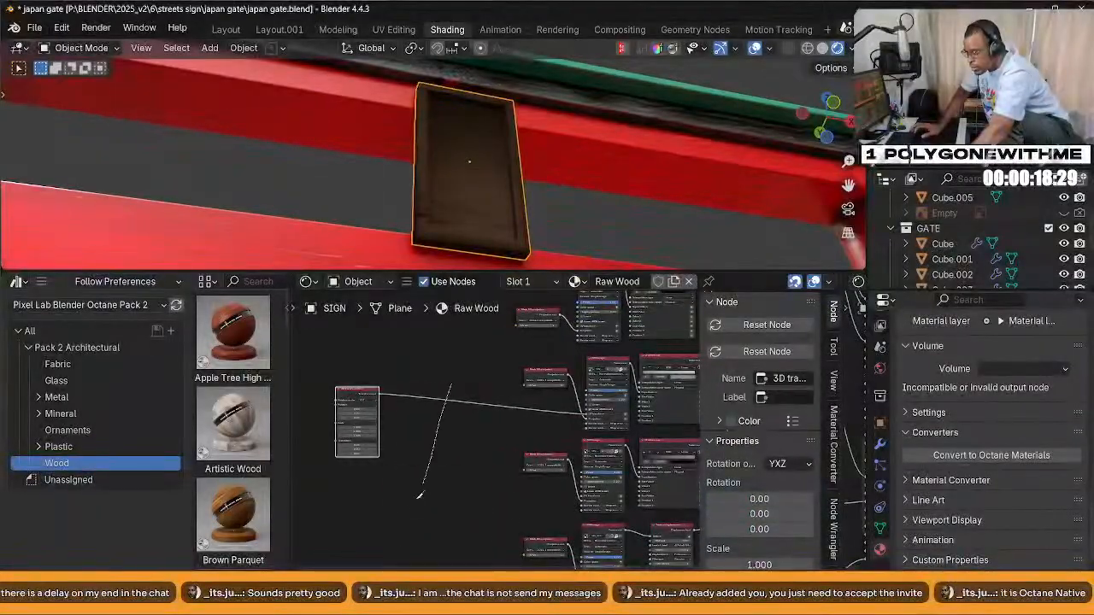
pyautogui.hotkey('shift', 'd')
pyautogui.click(364, 410)
pyautogui.moveTo(332, 383); pyautogui.dragTo(394, 509)
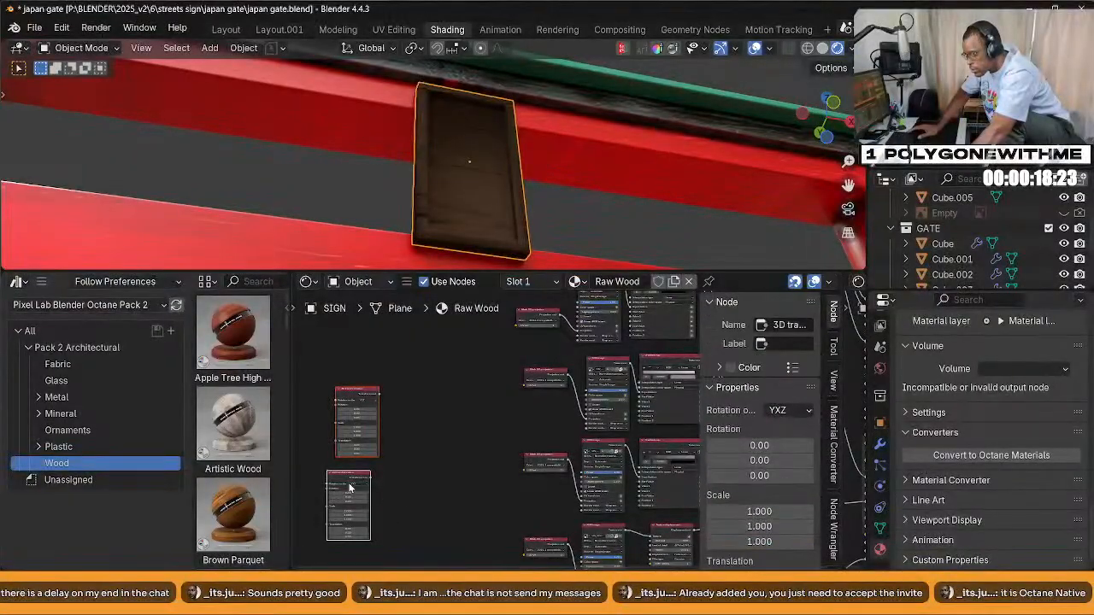
# Try batch linking the original 3D transformation node to its duplicate with Transform out enabled
pyautogui.rightClick(351, 475)
pyautogui.moveTo(273, 569)
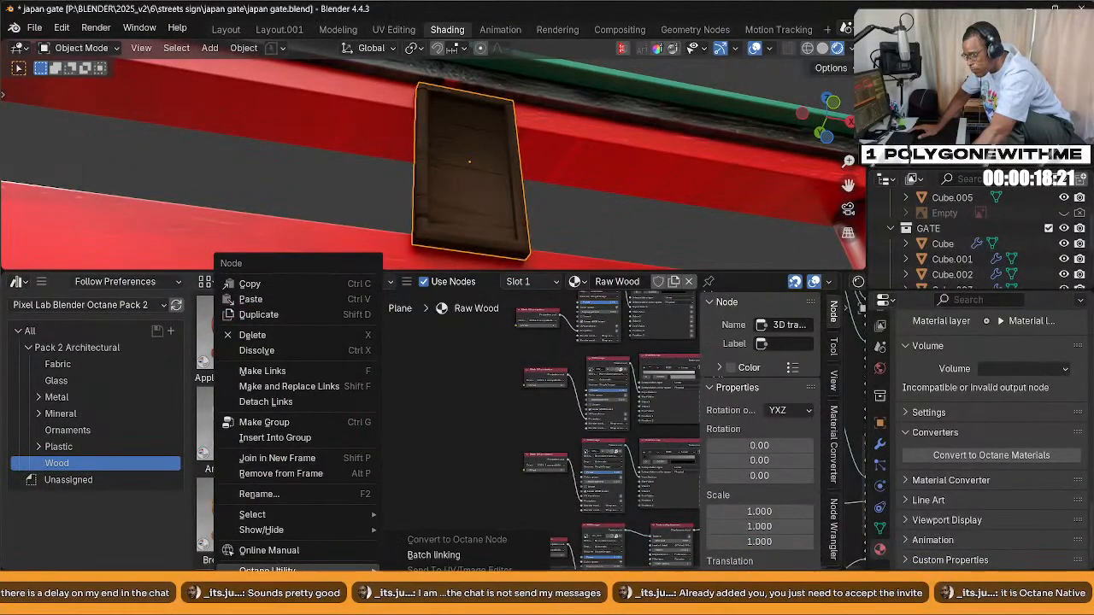
pyautogui.click(442, 557)
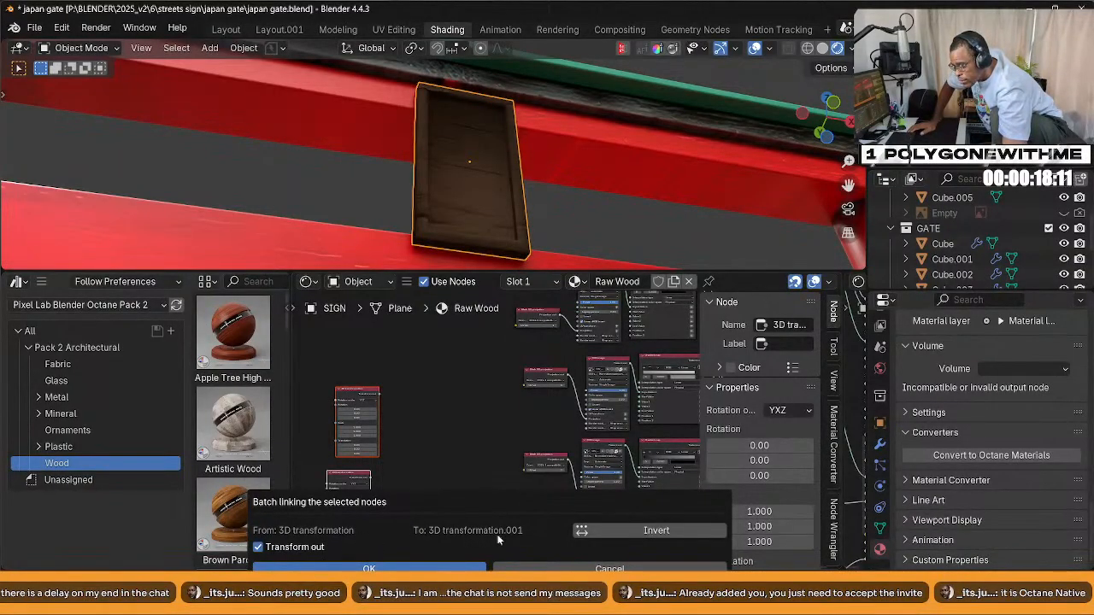
pyautogui.click(369, 568)
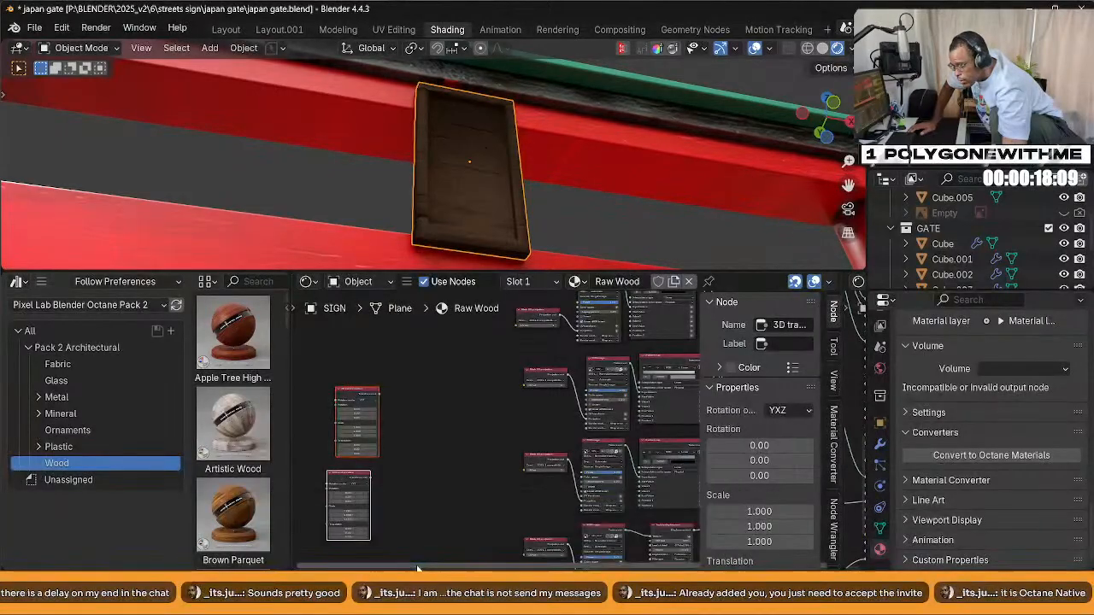
# Delete the duplicate 3D transformation node below the original in the Raw Wood graph
pyautogui.click(414, 521)
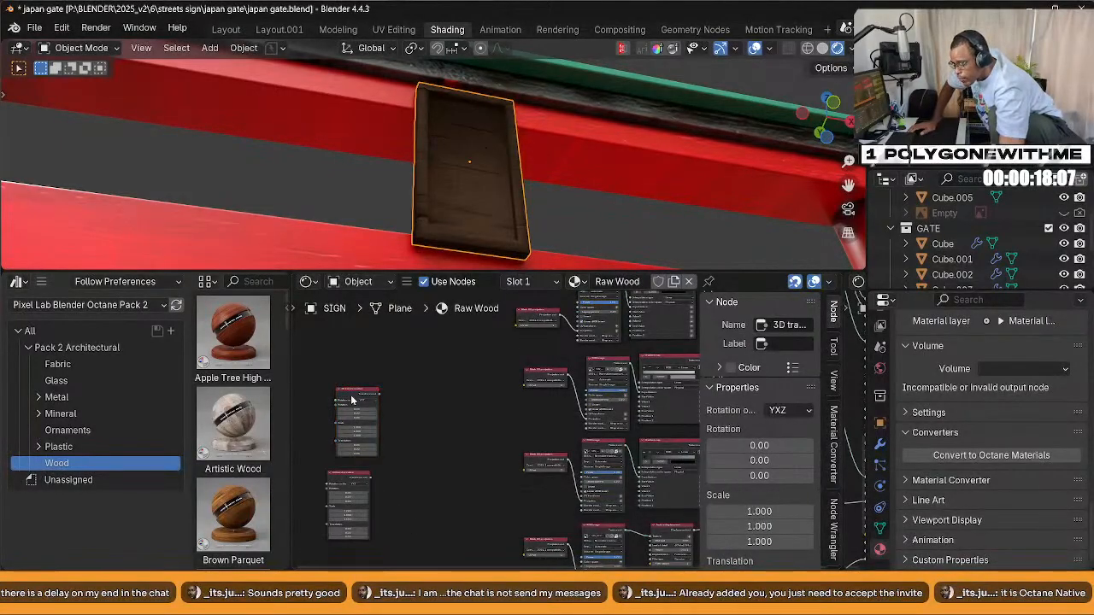
pyautogui.click(341, 486)
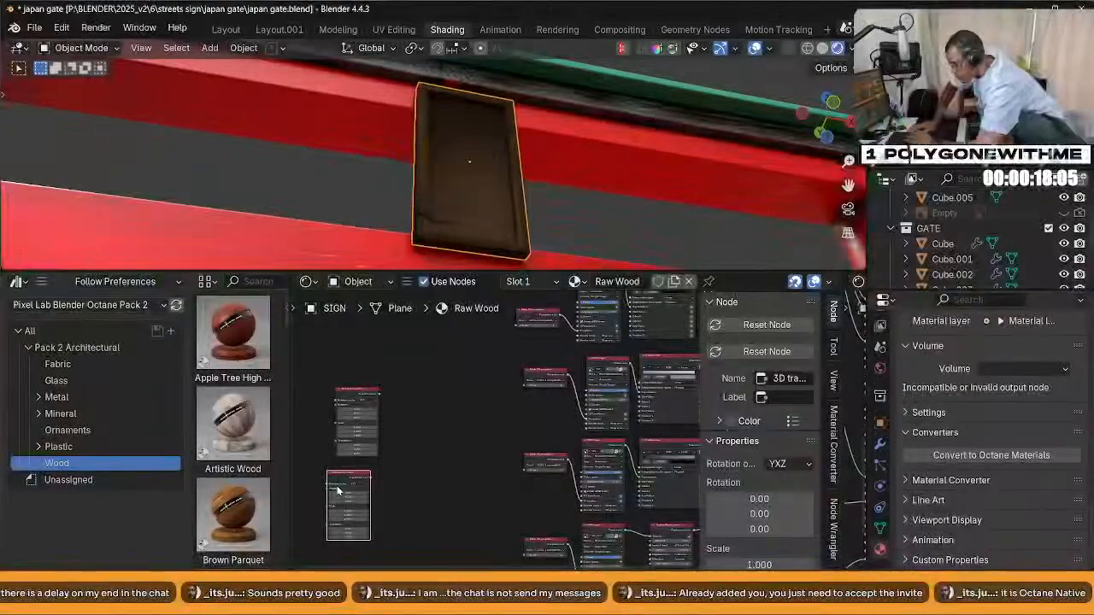
pyautogui.press('x')
pyautogui.scroll(3, 411, 444)
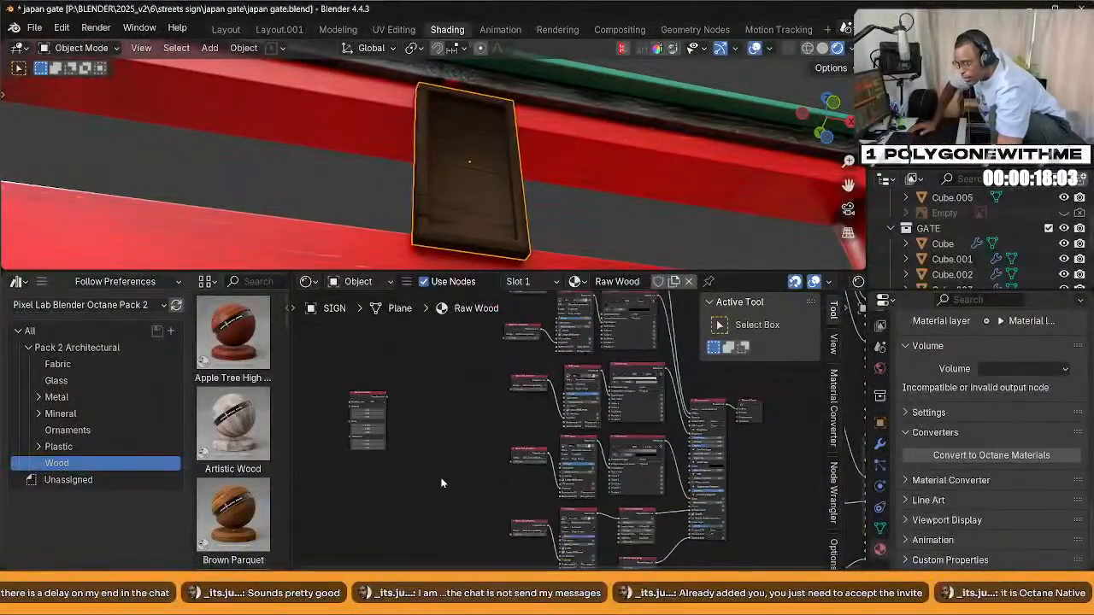
# Select two RGB image nodes together with the 3D transformation node and check the Octane Utility options for that selection
pyautogui.scroll(3, 477, 499)
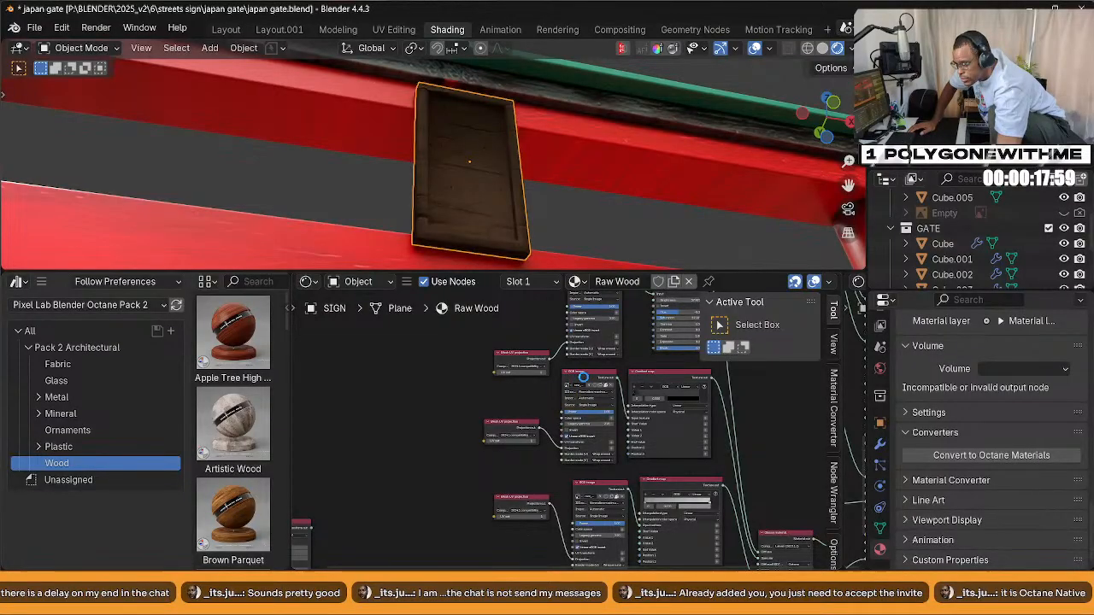
pyautogui.scroll(1, 584, 379)
pyautogui.scroll(-2, 513, 427)
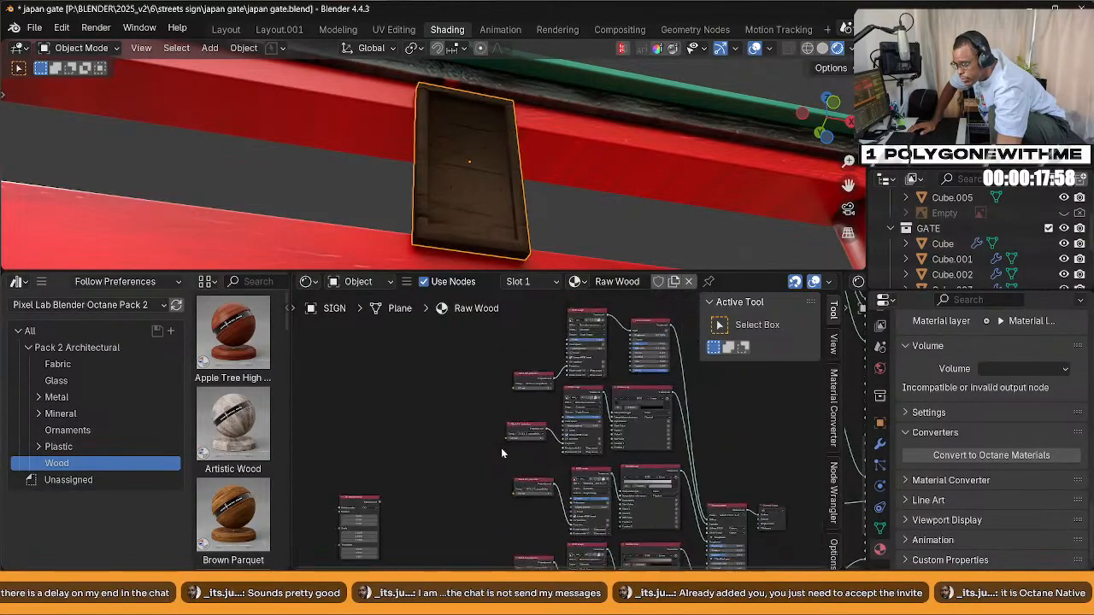
pyautogui.click(587, 395)
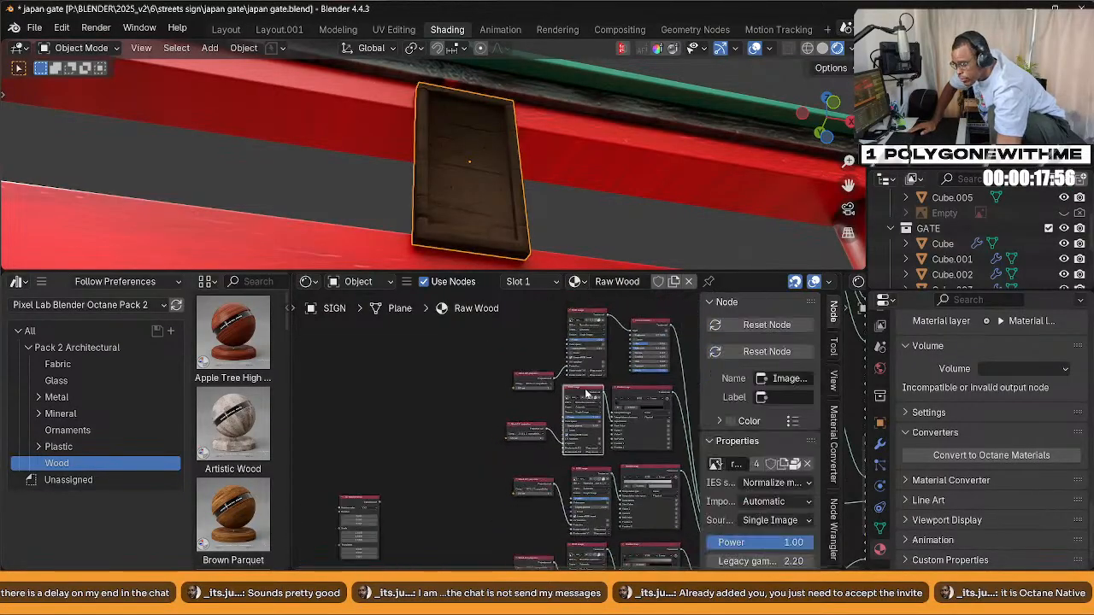
pyautogui.click(573, 318)
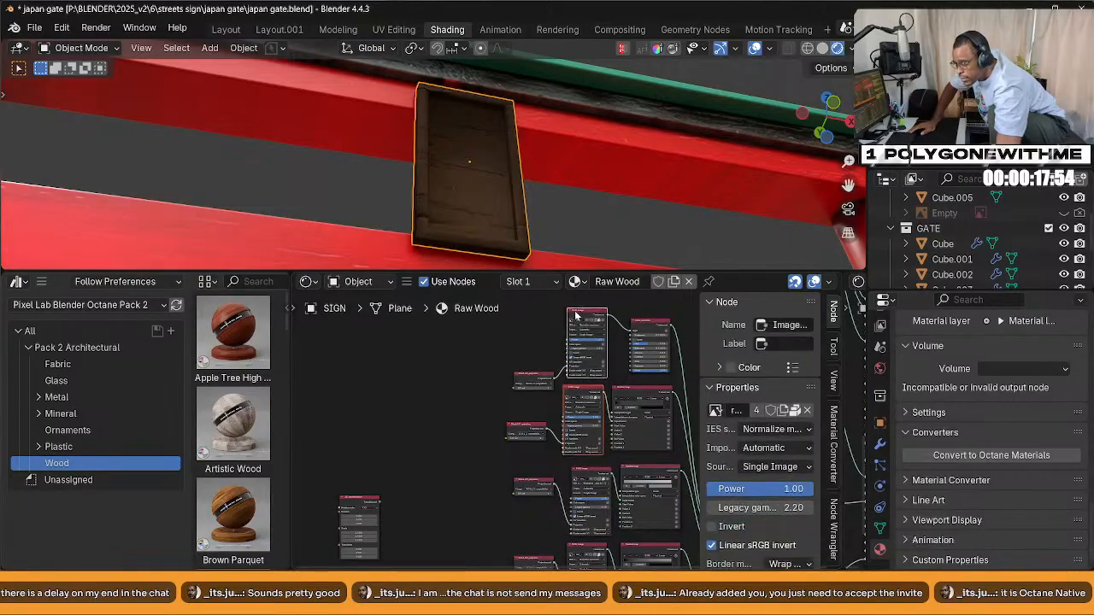
pyautogui.click(365, 502)
pyautogui.rightClick(364, 496)
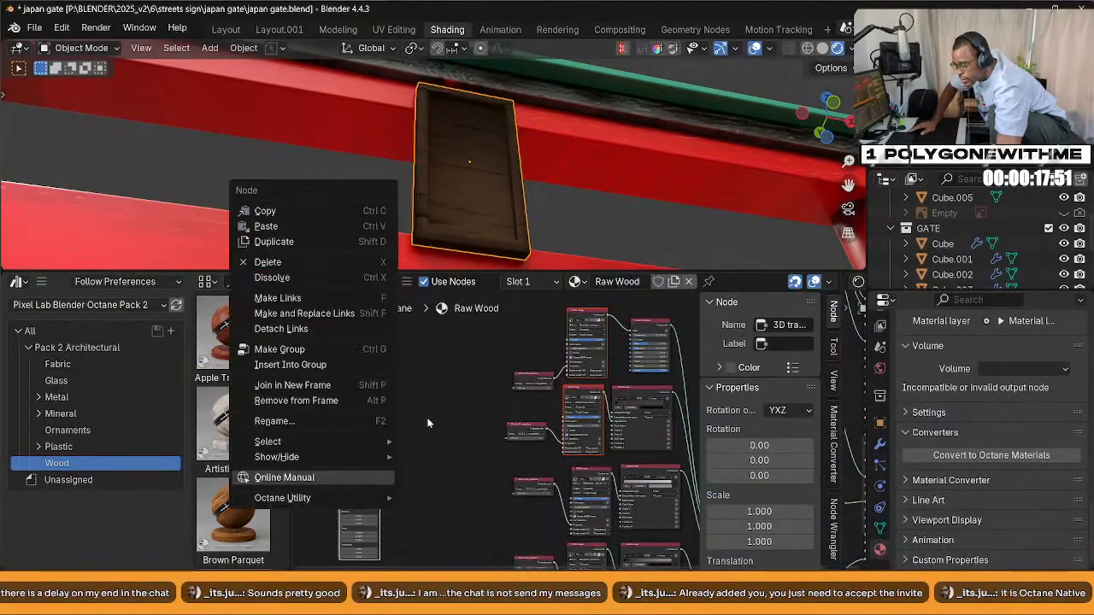
pyautogui.click(403, 472)
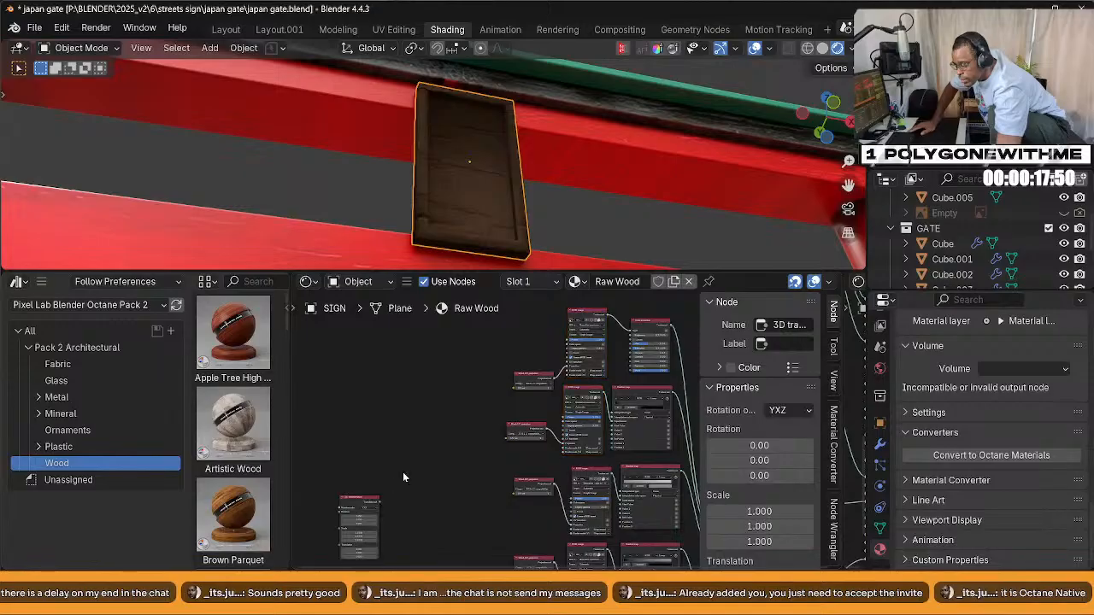
# Check the Octane Utility options for the two RGB image nodes alone, and for the 3D transformation node alone
pyautogui.click(578, 319)
pyautogui.click(574, 393)
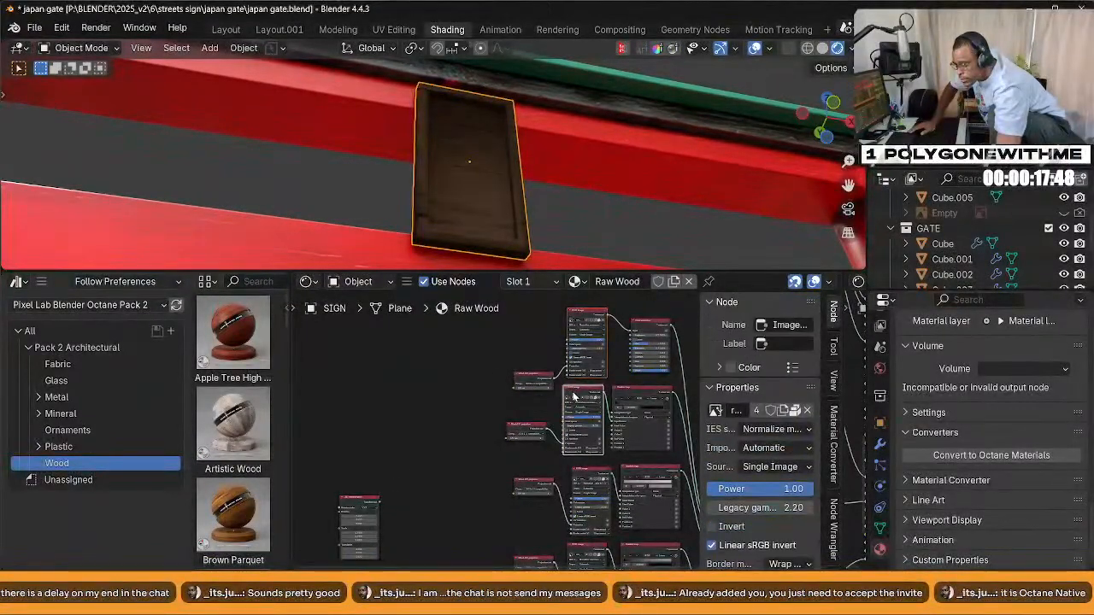
pyautogui.rightClick(396, 418)
pyautogui.moveTo(397, 418)
pyautogui.click(465, 435)
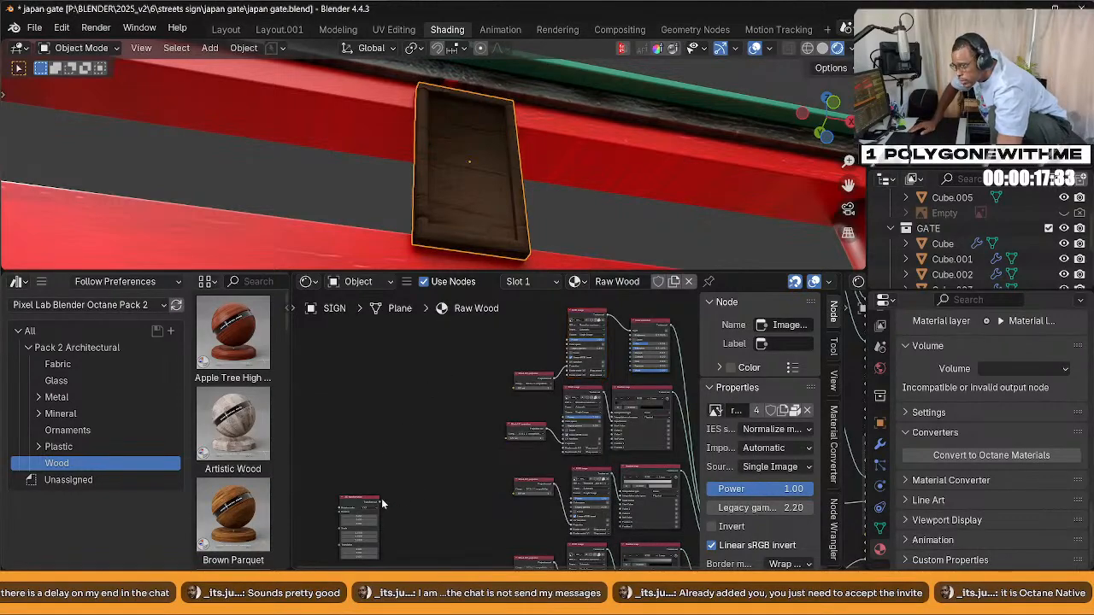
pyautogui.click(353, 501)
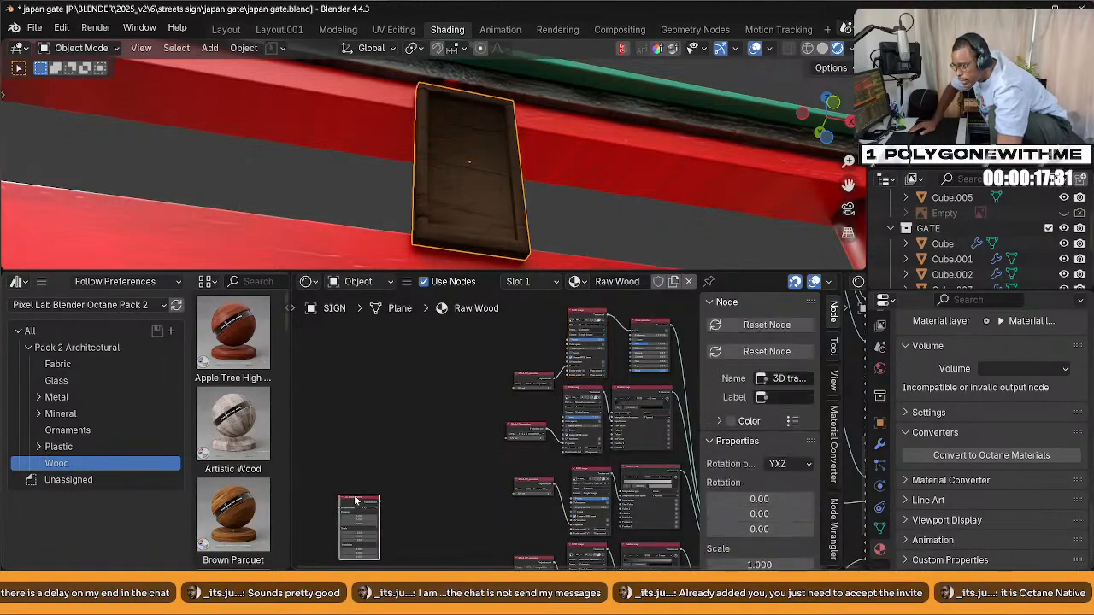
pyautogui.rightClick(355, 500)
pyautogui.click(448, 478)
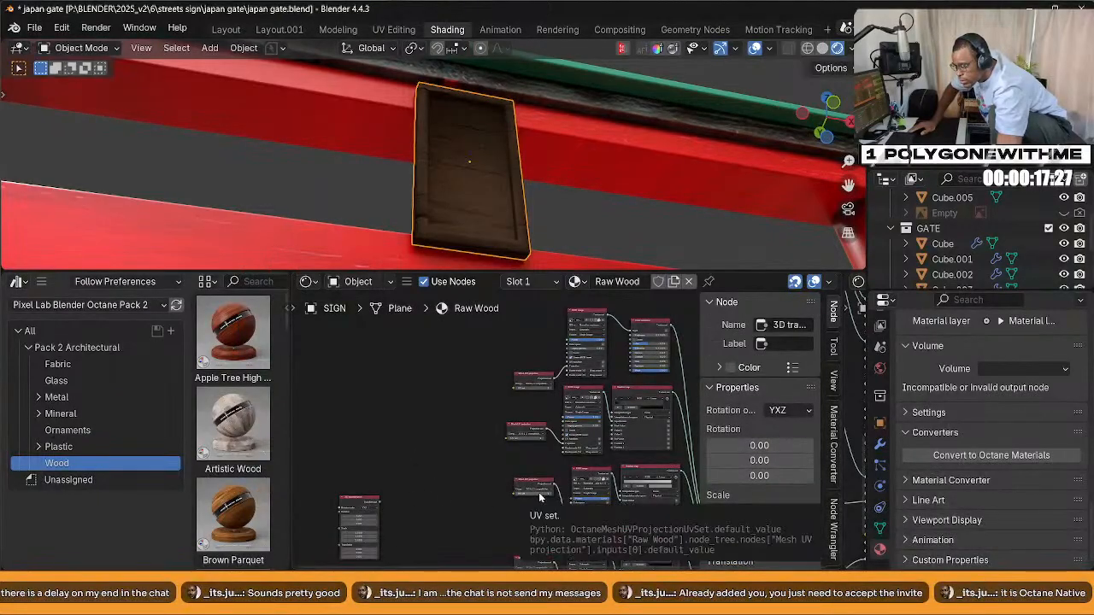
pyautogui.click(359, 507)
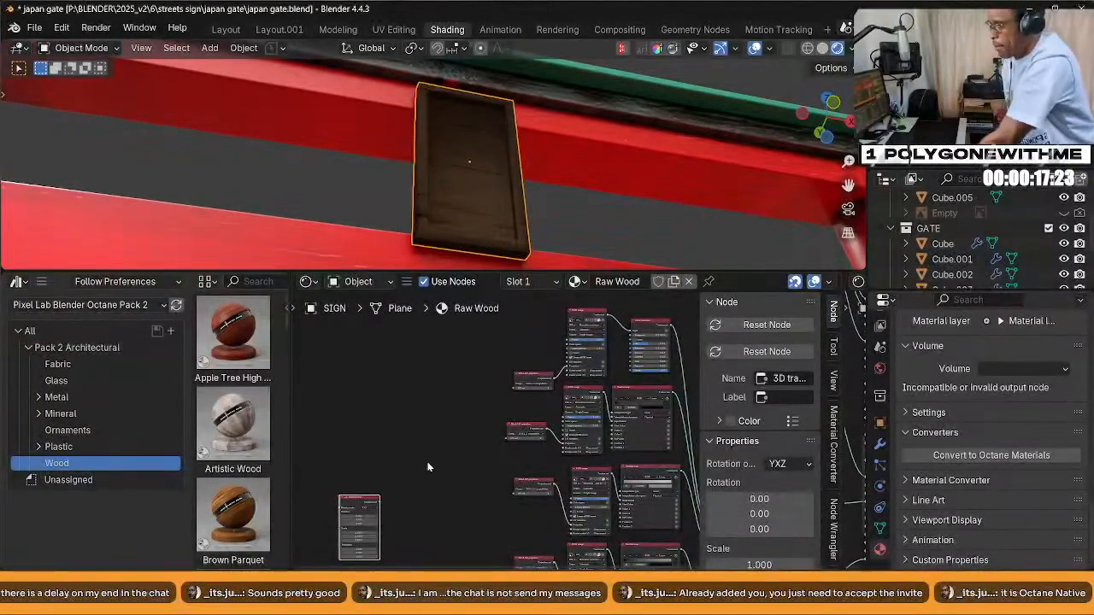
# Unlink Raw Wood from the sign and give it a new default material, framing its nodes
pyautogui.scroll(-1, 437, 376)
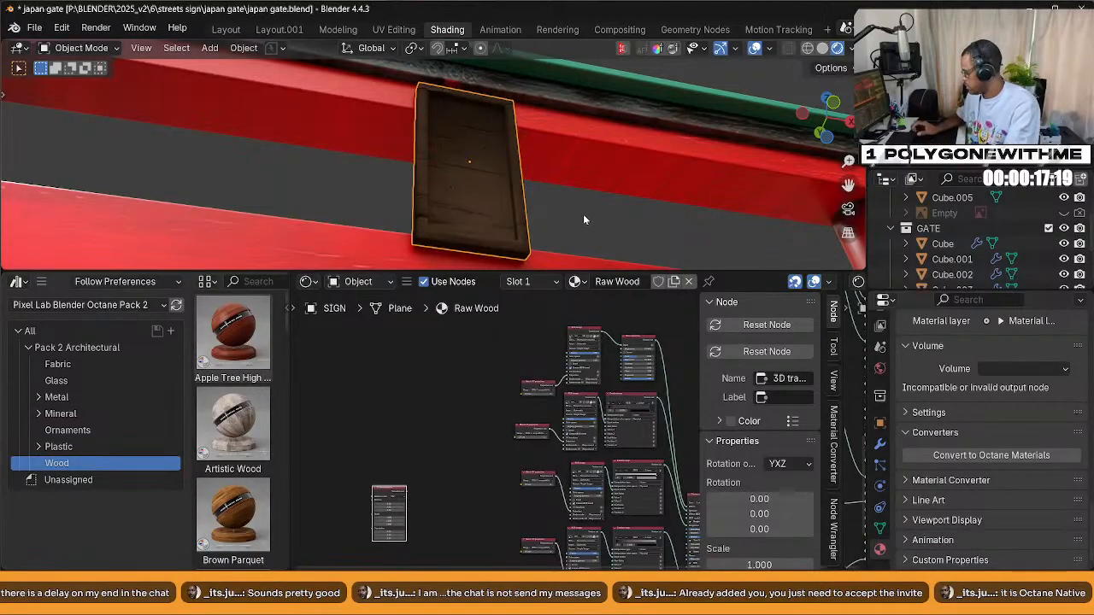
pyautogui.scroll(-3, 542, 211)
pyautogui.scroll(3, 544, 208)
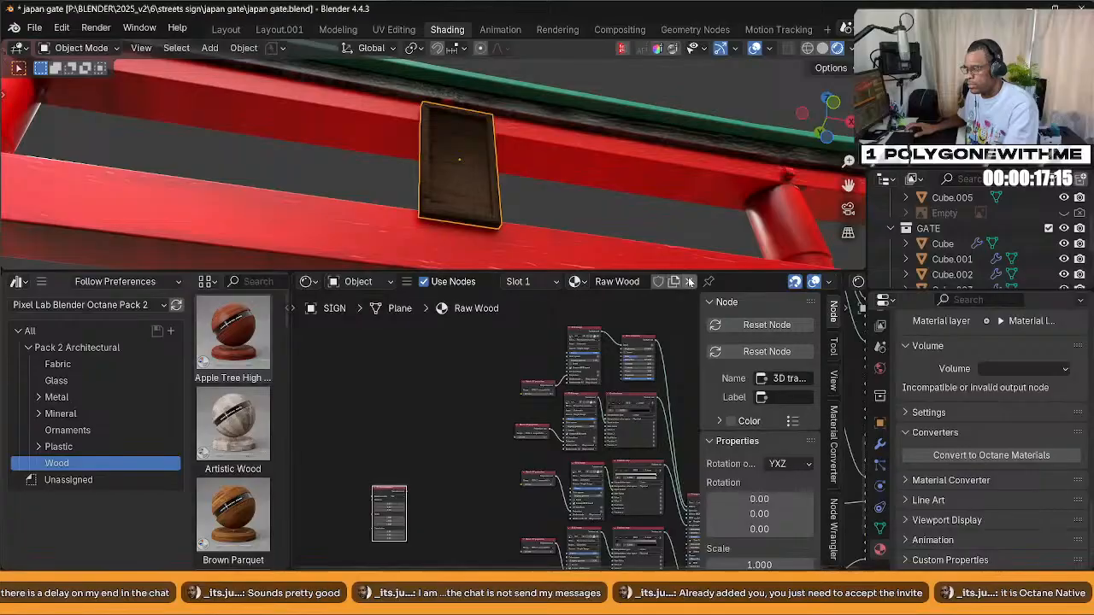
pyautogui.click(690, 281)
pyautogui.click(600, 281)
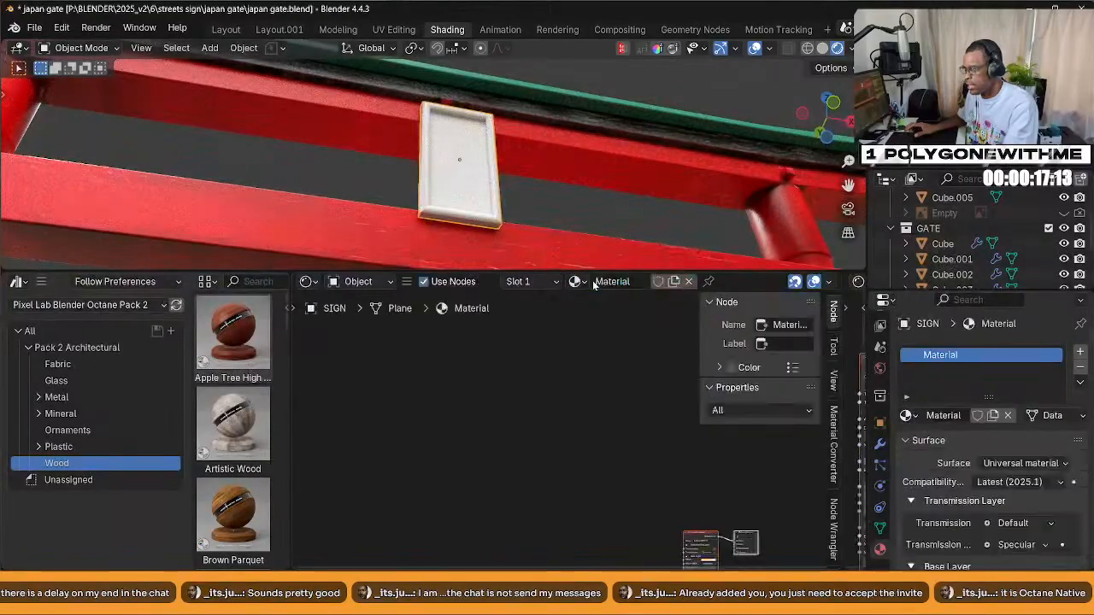
pyautogui.press('Home')
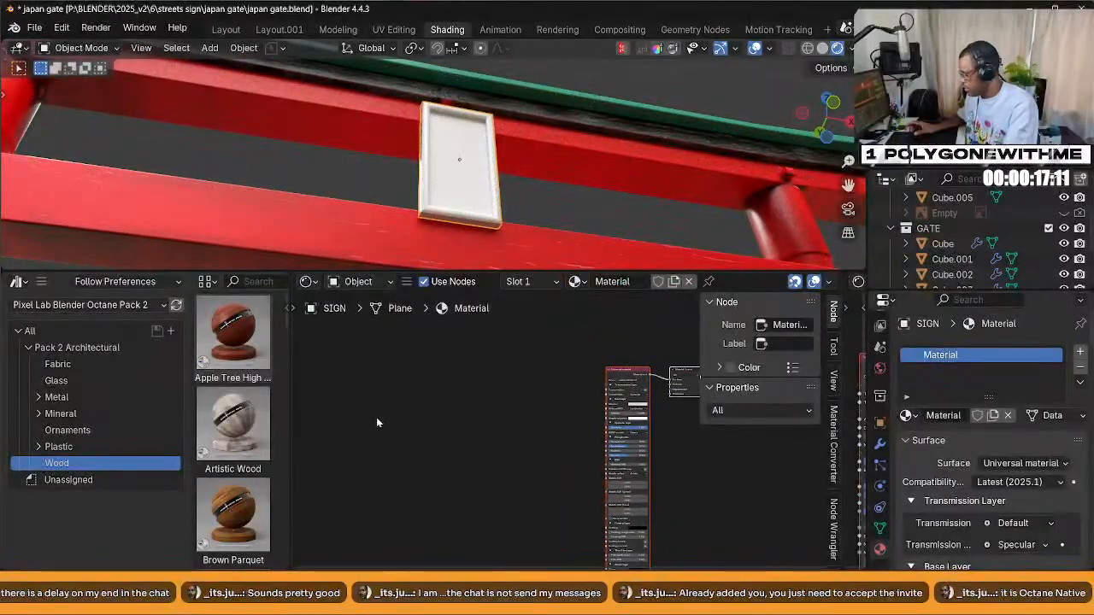
# Add an RGB image node beside the sign's new universal material
pyautogui.hotkey('shift', 'a')
pyautogui.write('egb')
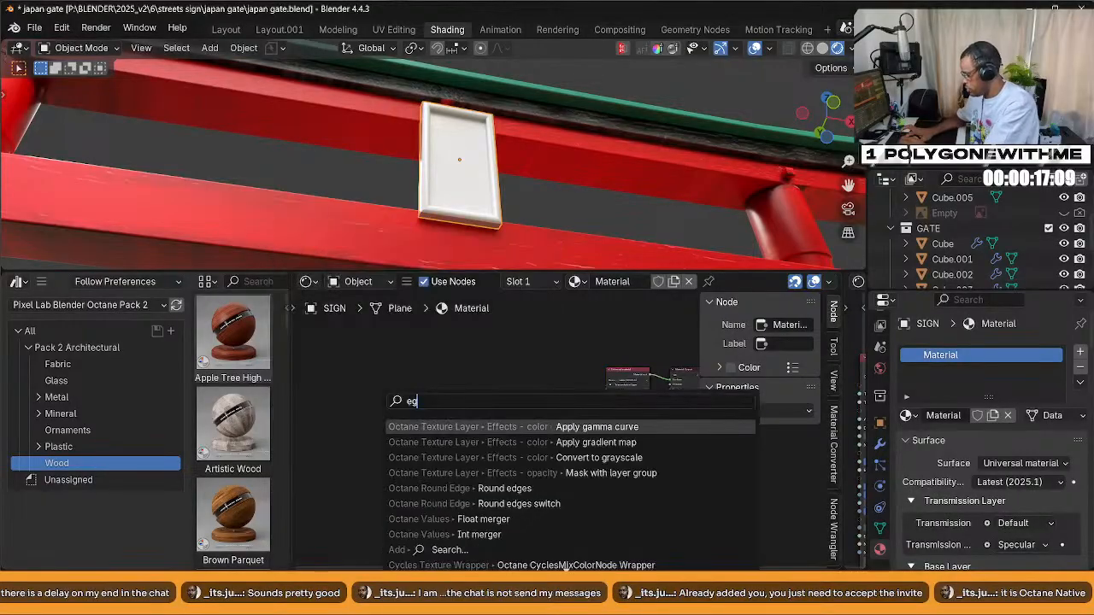
pyautogui.press('BackSpace')
pyautogui.press('BackSpace')
pyautogui.press('BackSpace')
pyautogui.write('r')
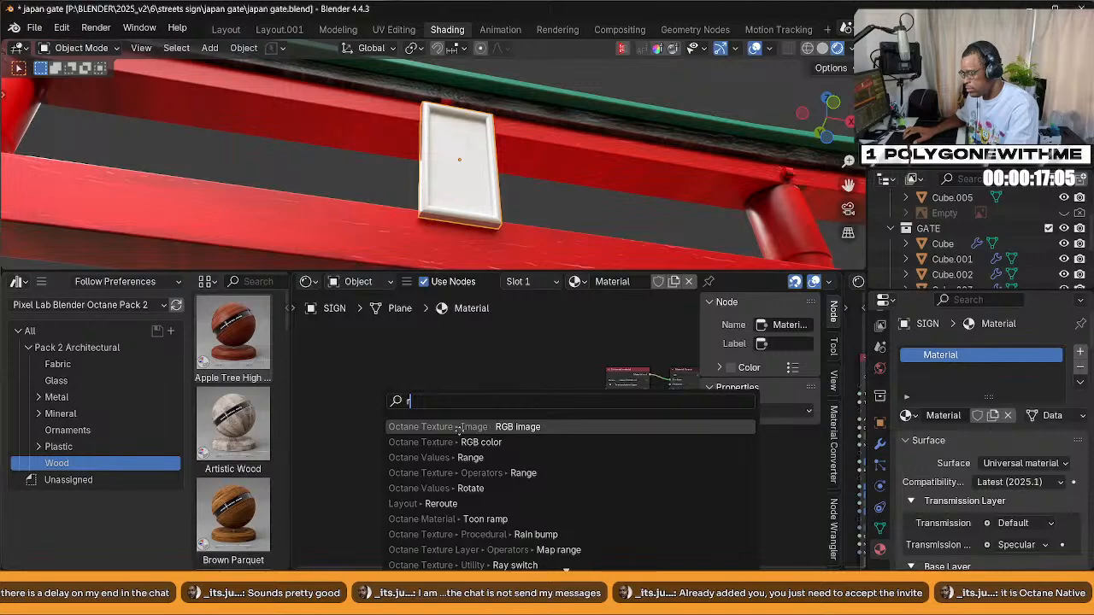
pyautogui.press('Return')
pyautogui.click(419, 410)
# Try Octane Utility's Send To UV/Image Editor on the empty RGB image node
pyautogui.rightClick(401, 388)
pyautogui.moveTo(402, 388)
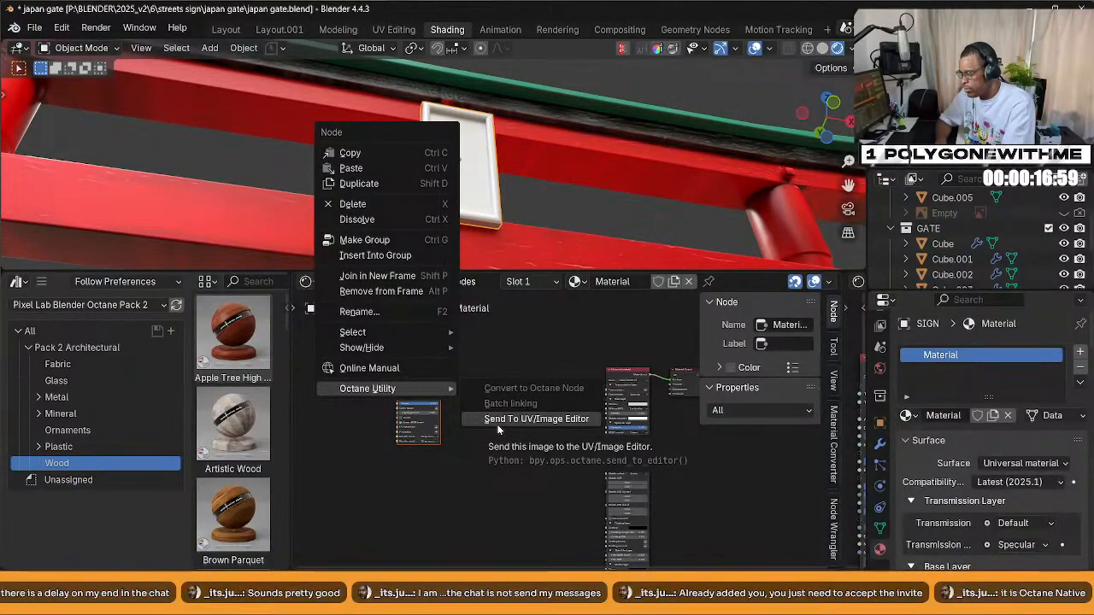
pyautogui.click(498, 427)
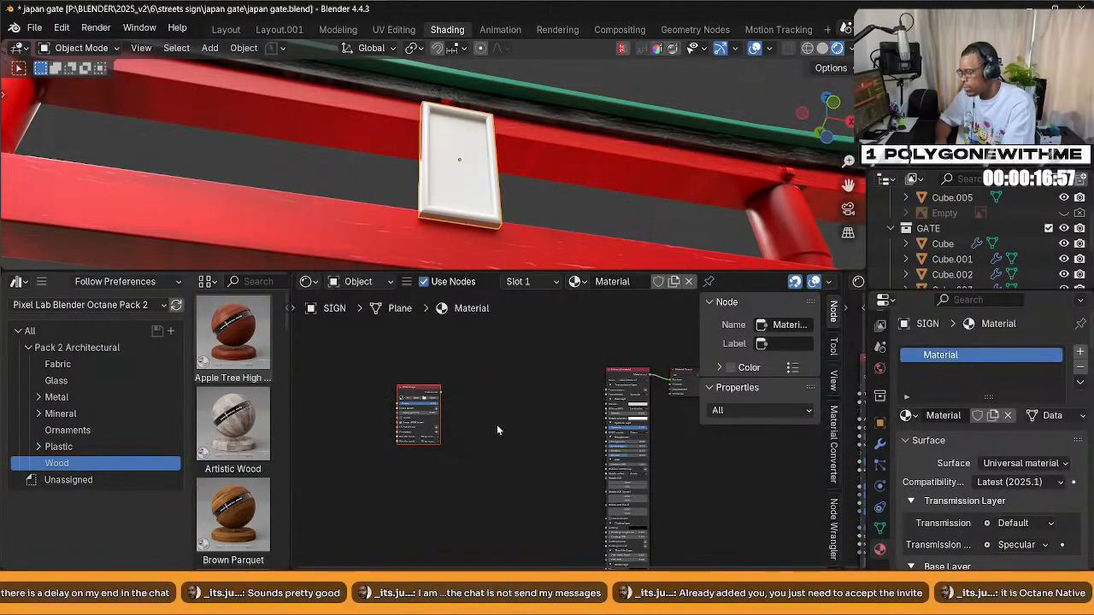
# Change the asset browser area to a wider UV Editor and unlink the japan-gate.png image displayed in it
pyautogui.click(18, 282)
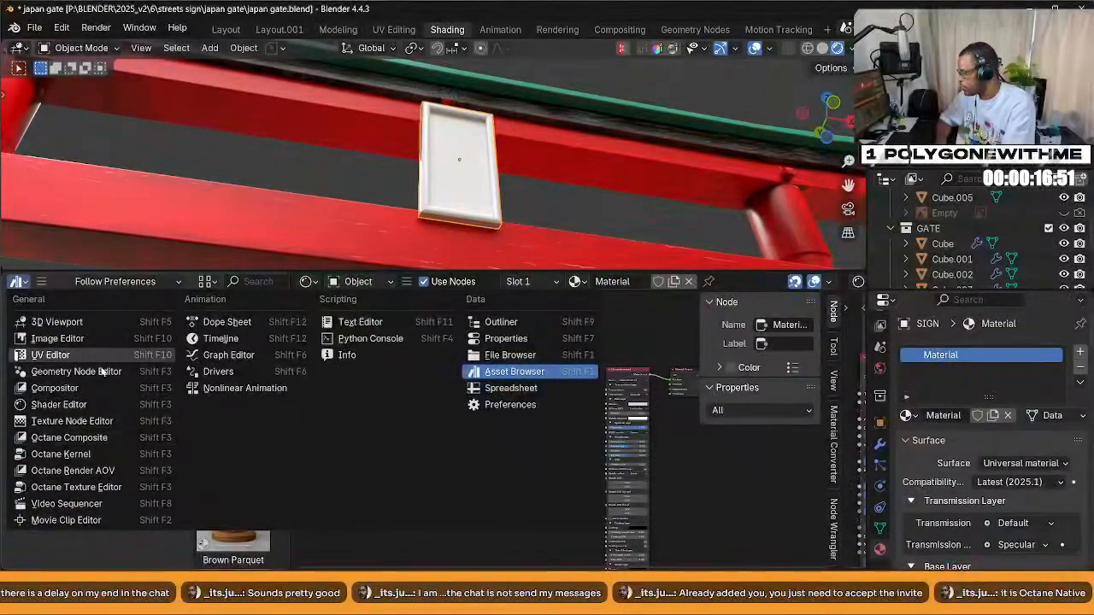
pyautogui.click(50, 355)
pyautogui.moveTo(292, 401); pyautogui.dragTo(469, 401)
pyautogui.scroll(-4, 240, 428)
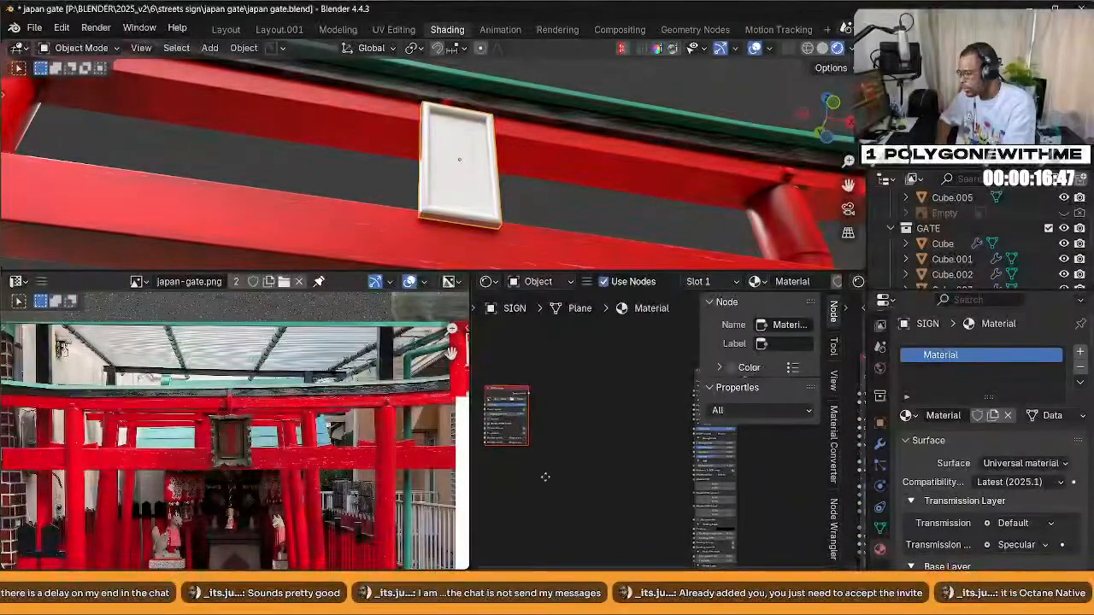
pyautogui.moveTo(549, 472); pyautogui.dragTo(488, 475, button='middle')
pyautogui.moveTo(524, 435); pyautogui.dragTo(652, 436, button='middle')
pyautogui.moveTo(590, 391)
pyautogui.mouseDown()
pyautogui.moveTo(609, 388)
pyautogui.moveTo(602, 395)
pyautogui.mouseUp()
pyautogui.scroll(3, 609, 458)
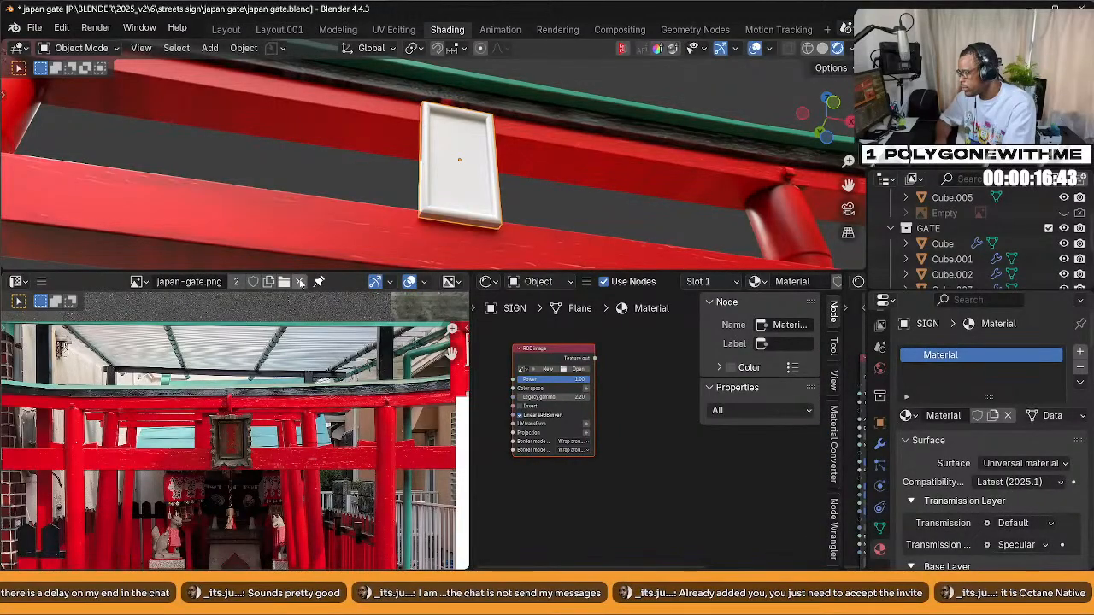
pyautogui.click(300, 282)
pyautogui.scroll(2, 603, 451)
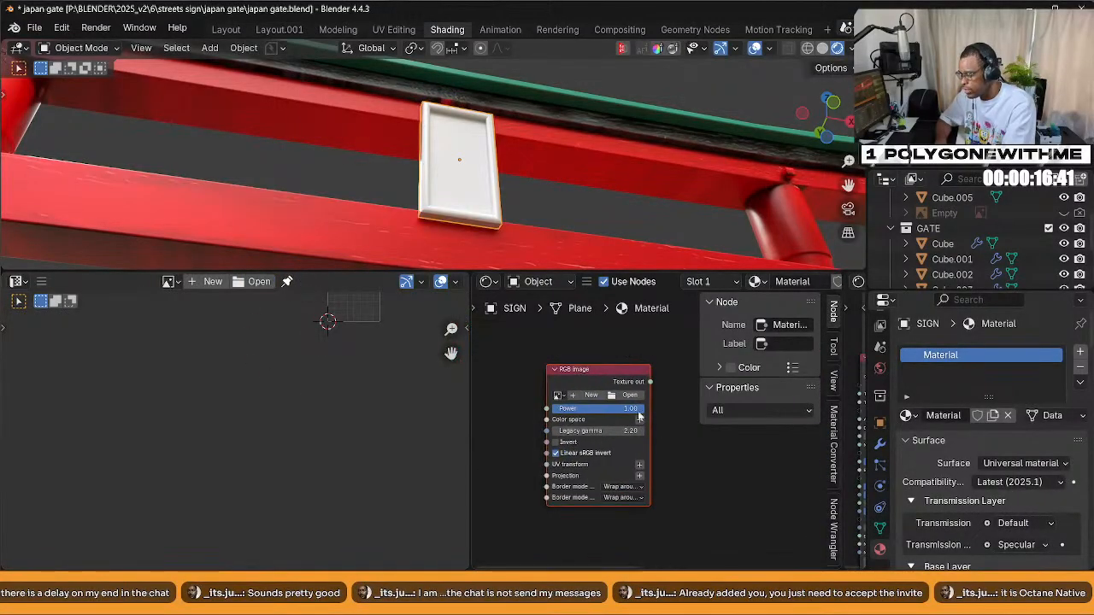
# Load the existing japan-gate.png image into the RGB image node
pyautogui.click(631, 395)
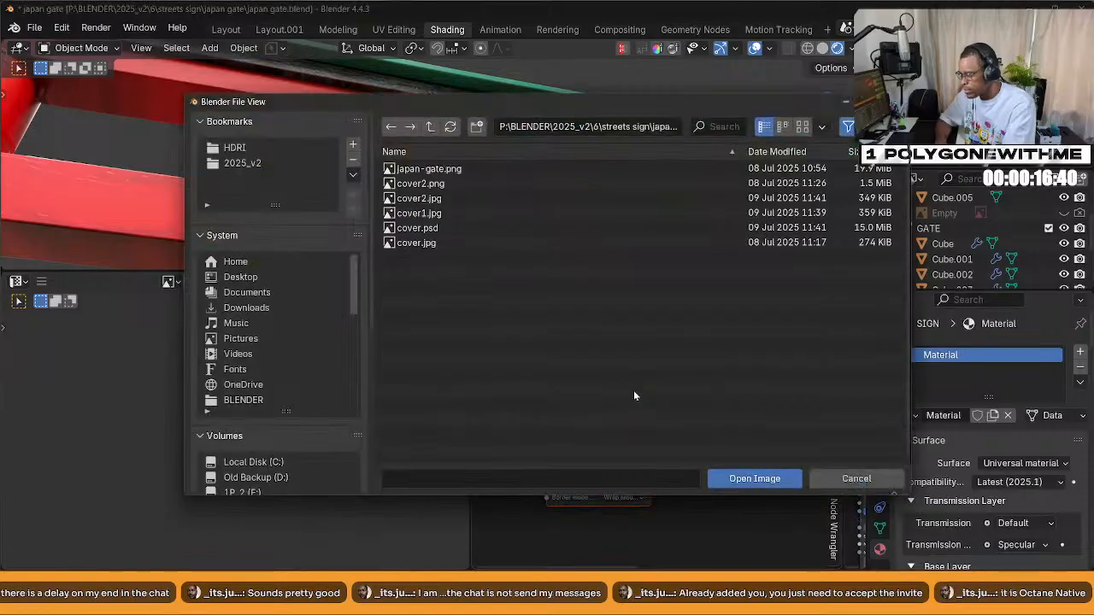
pyautogui.click(856, 479)
pyautogui.click(558, 394)
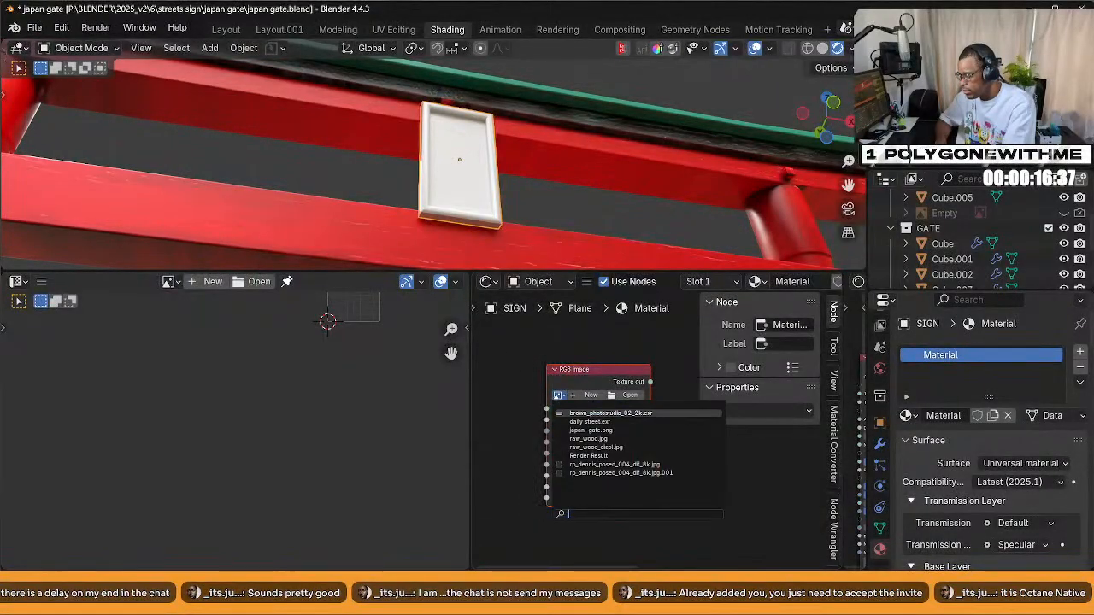
pyautogui.press('Down')
pyautogui.press('Down')
pyautogui.press('Down')
pyautogui.press('Down')
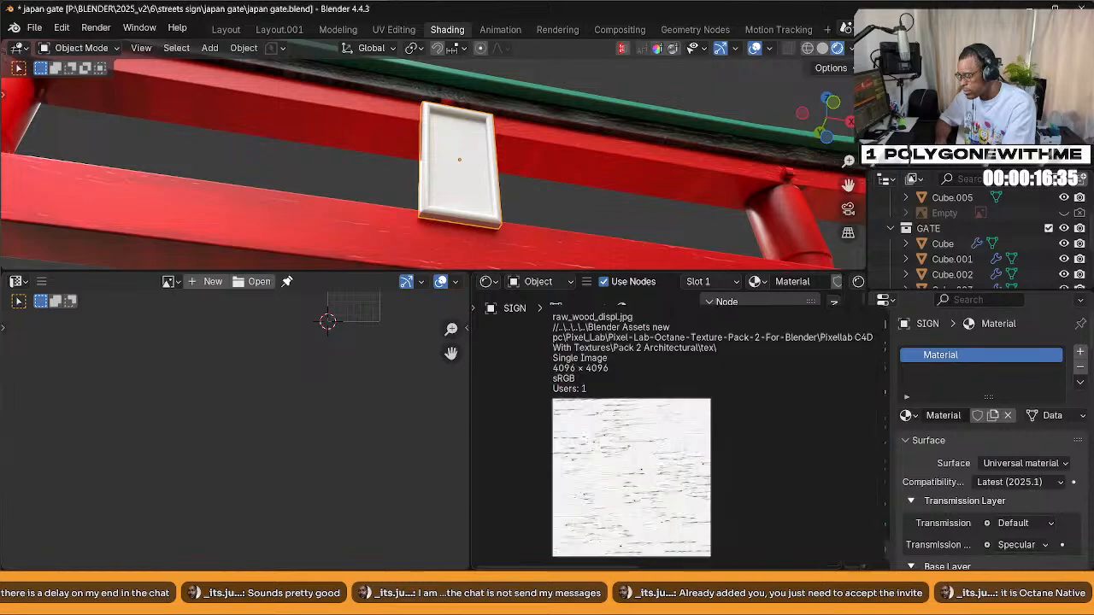
pyautogui.press('Up')
pyautogui.press('Up')
pyautogui.press('Up')
pyautogui.press('Down')
pyautogui.press('Down')
pyautogui.press('Down')
pyautogui.press('Up')
pyautogui.press('Up')
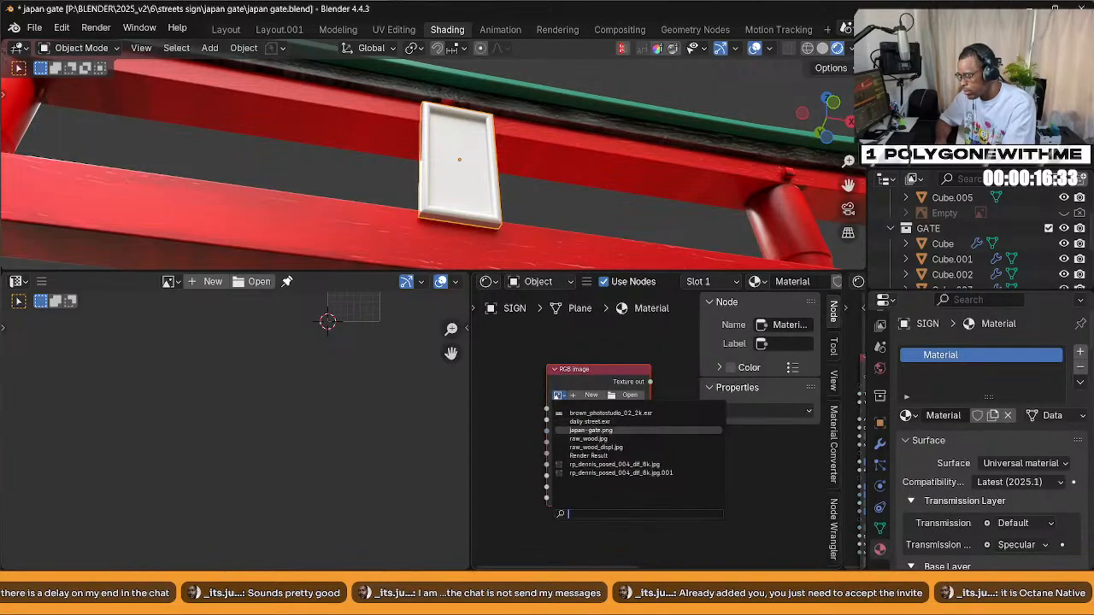
pyautogui.press('Return')
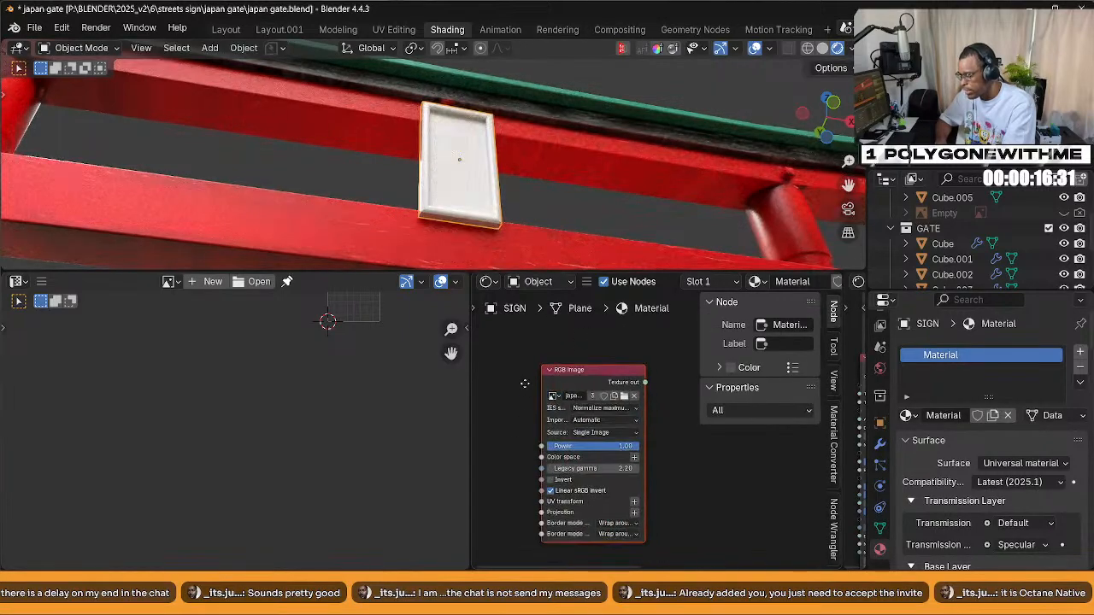
# Try sending the RGB image node's japan-gate.png to the UV/Image Editor with Octane Utility, rechecking the editor type between attempts
pyautogui.rightClick(591, 383)
pyautogui.moveTo(575, 384)
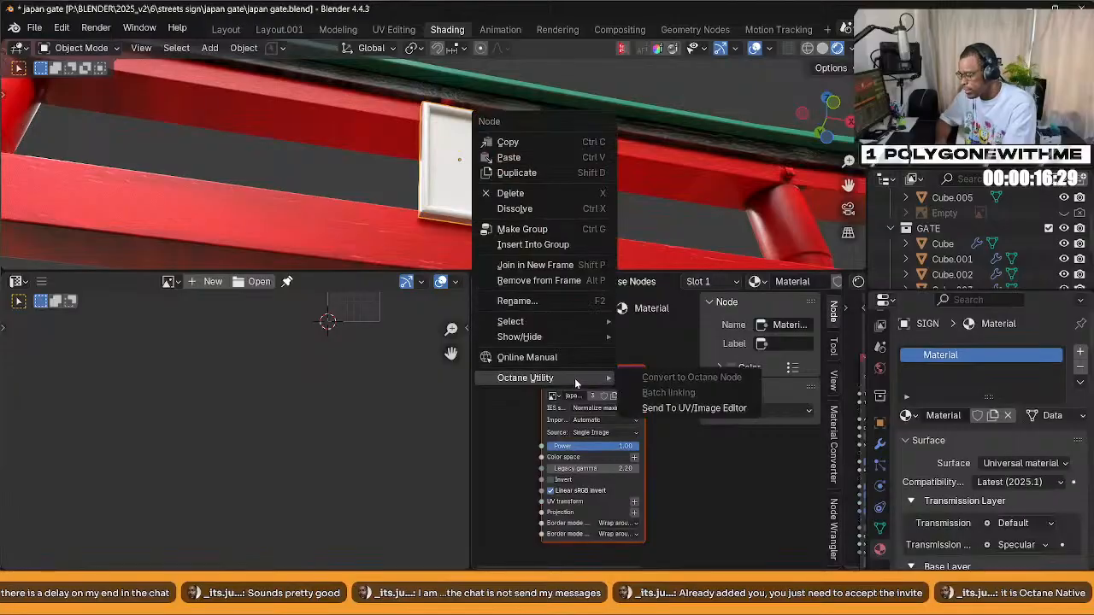
pyautogui.click(677, 407)
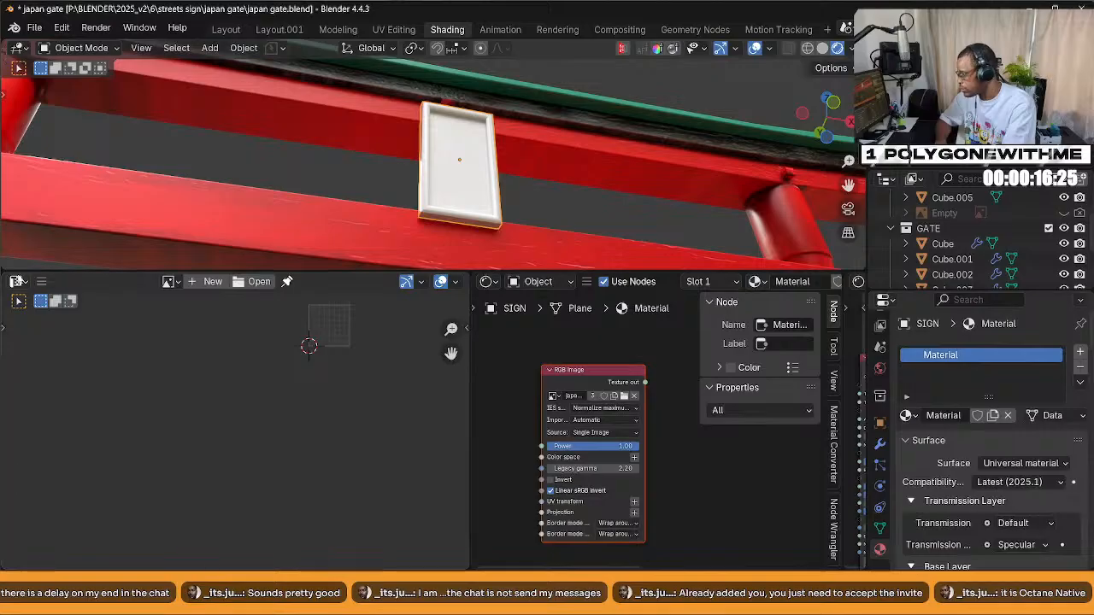
pyautogui.click(18, 282)
pyautogui.click(44, 362)
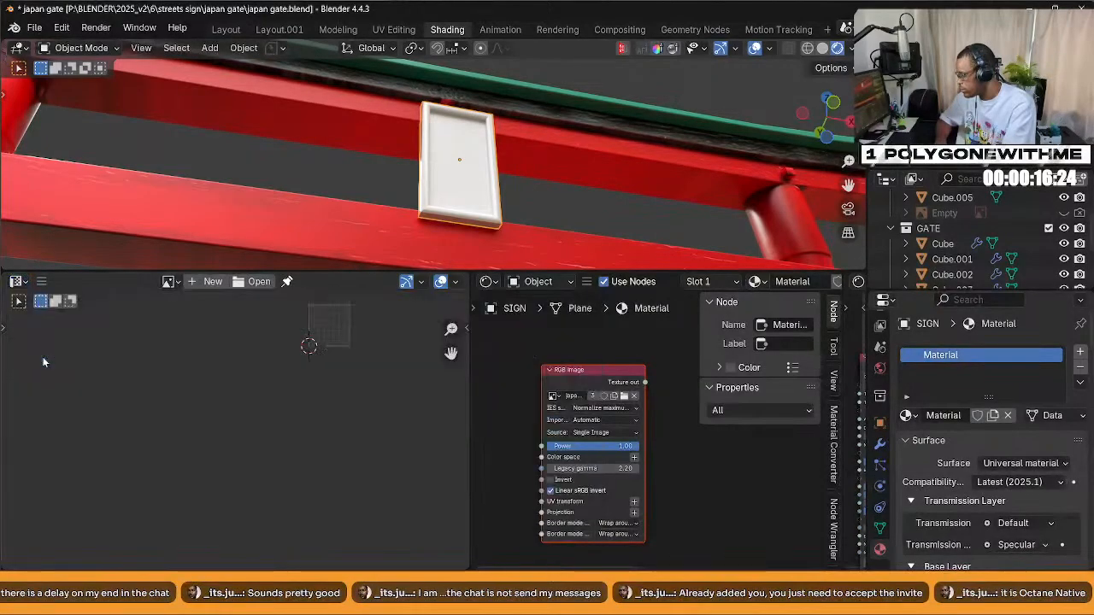
pyautogui.rightClick(600, 380)
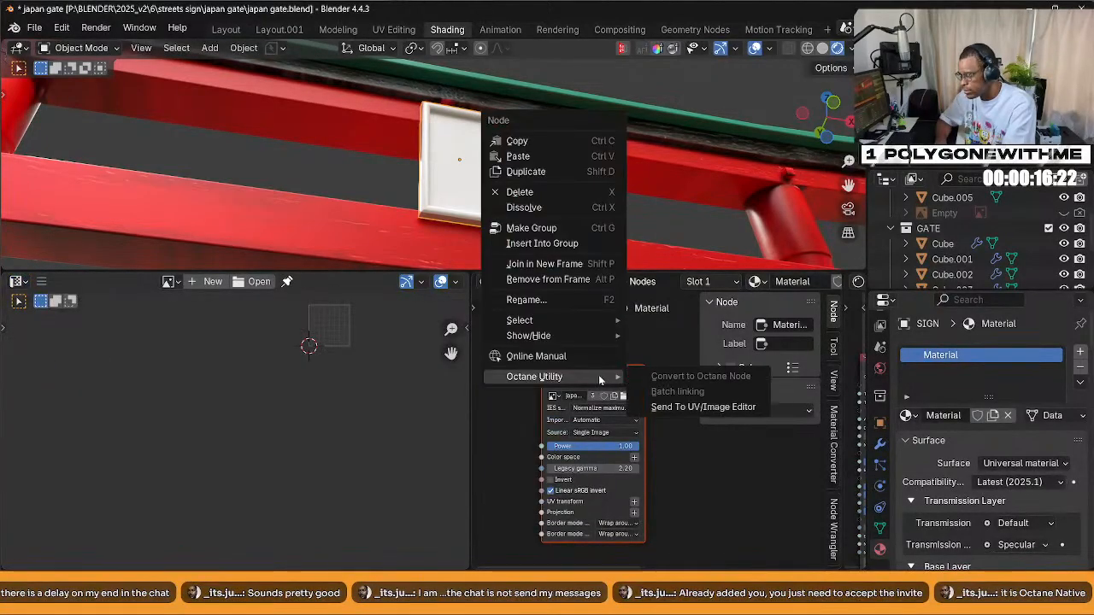
pyautogui.click(671, 407)
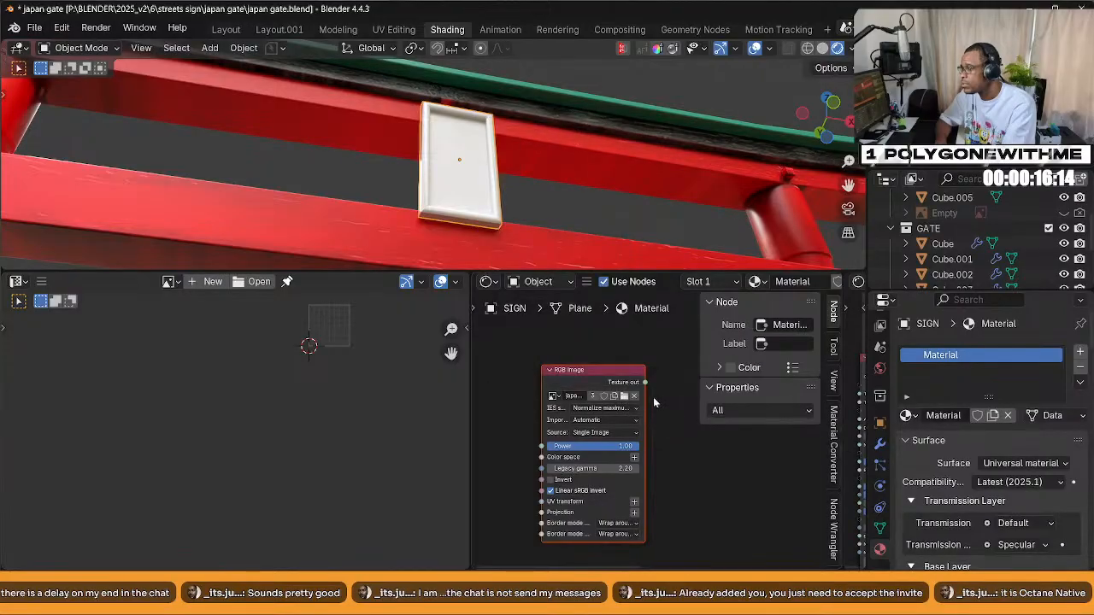
pyautogui.click(396, 33)
pyautogui.click(338, 30)
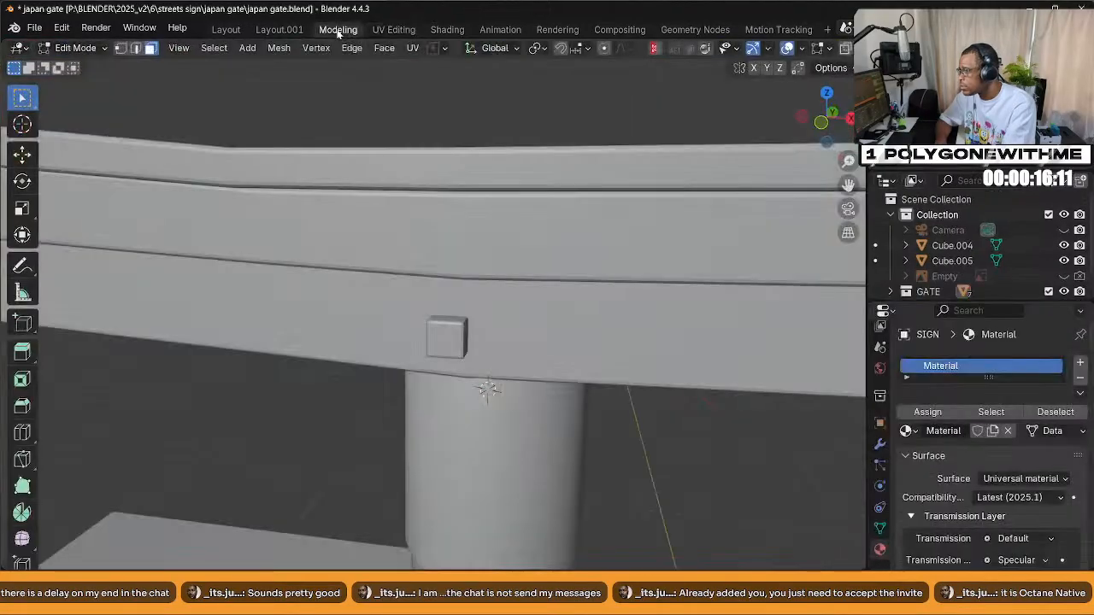
pyautogui.click(225, 29)
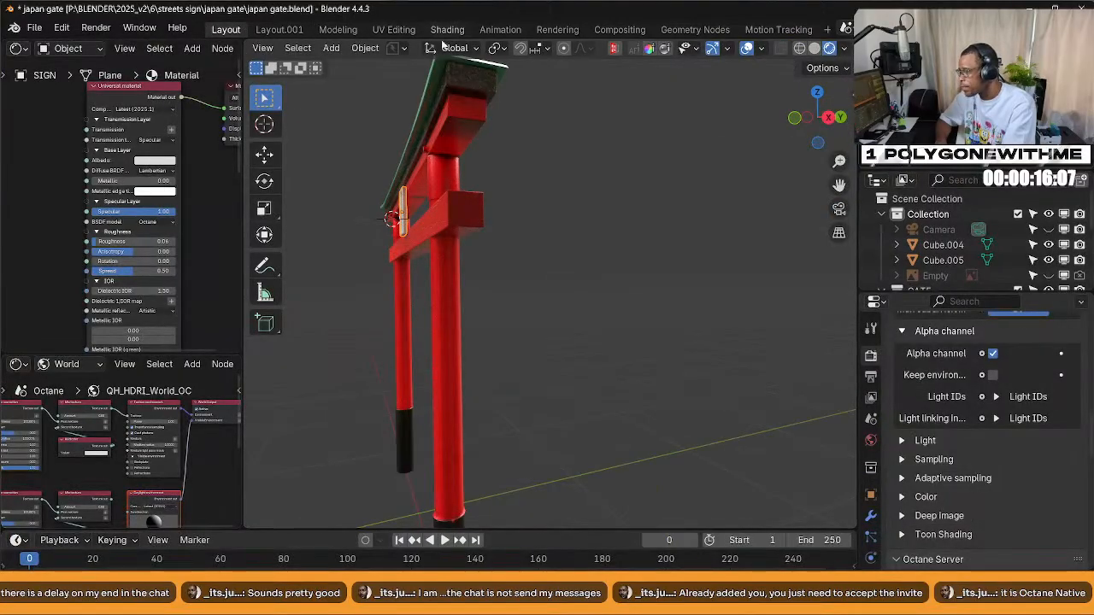
pyautogui.click(445, 34)
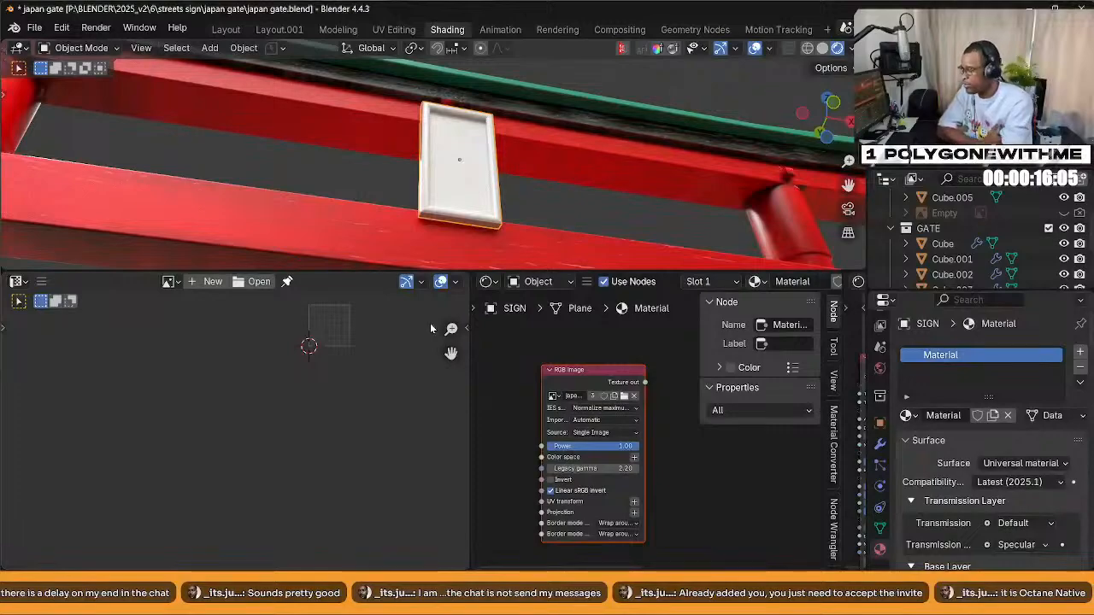
# Display japan-gate.png in the UV Editor, then narrow that area to give the shader node editor more width
pyautogui.scroll(-2, 229, 324)
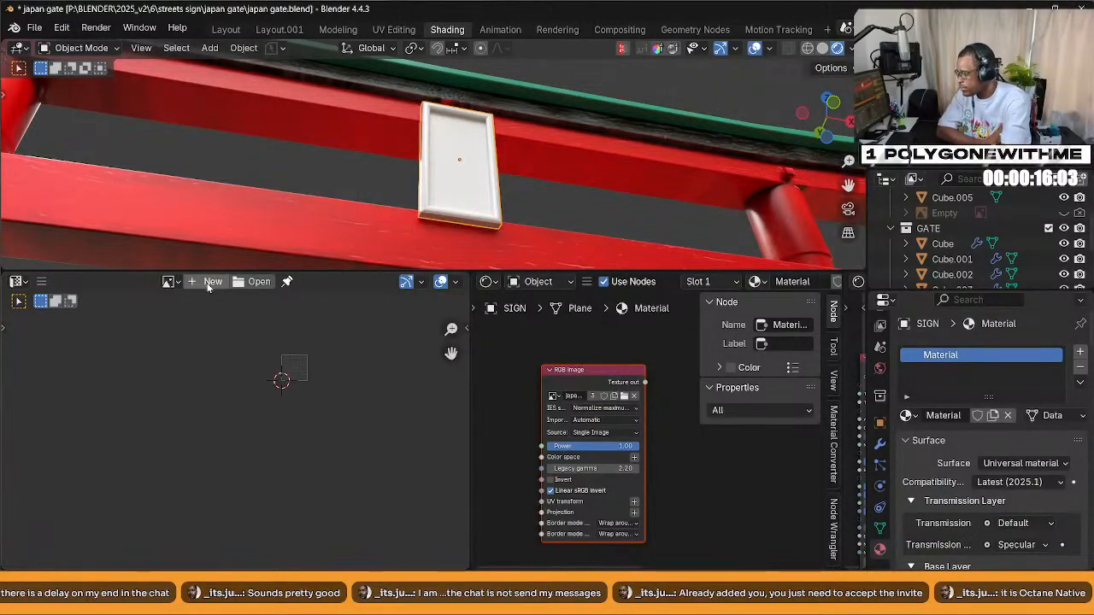
pyautogui.click(168, 281)
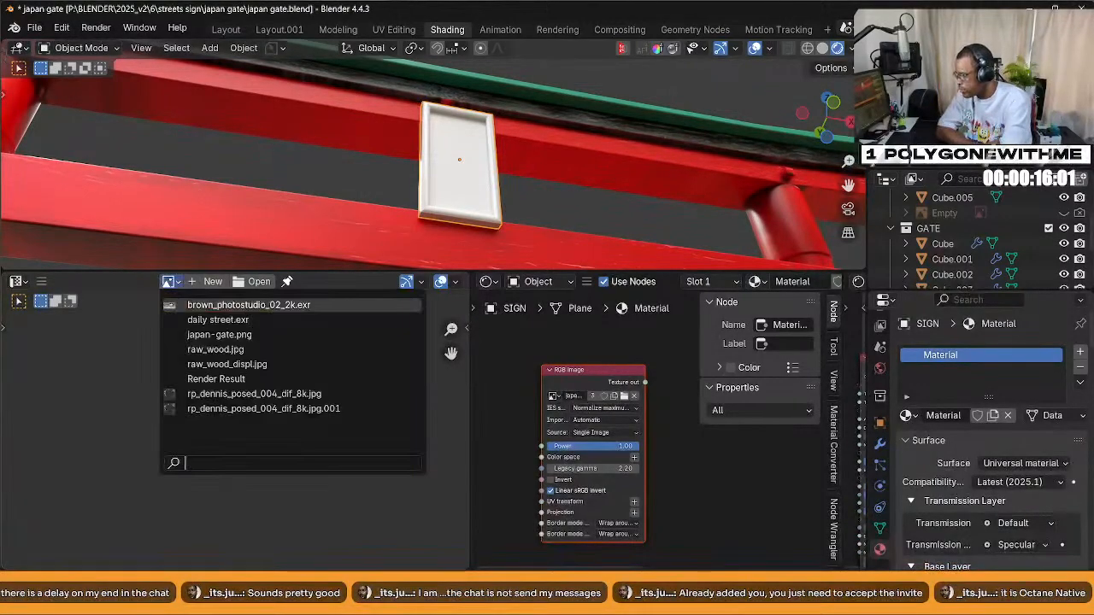
pyautogui.click(218, 334)
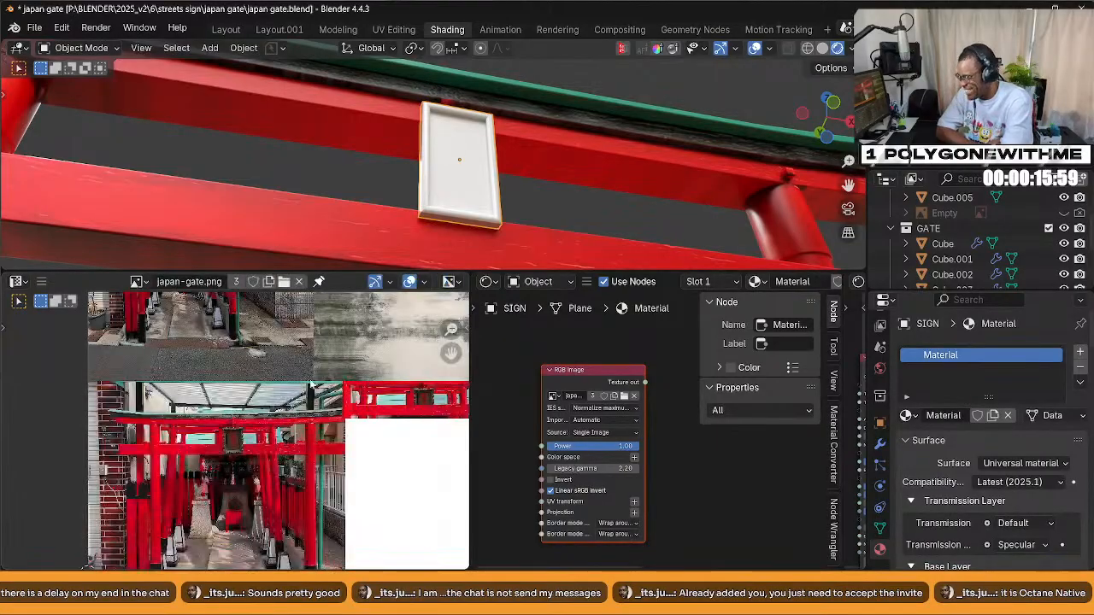
pyautogui.rightClick(578, 370)
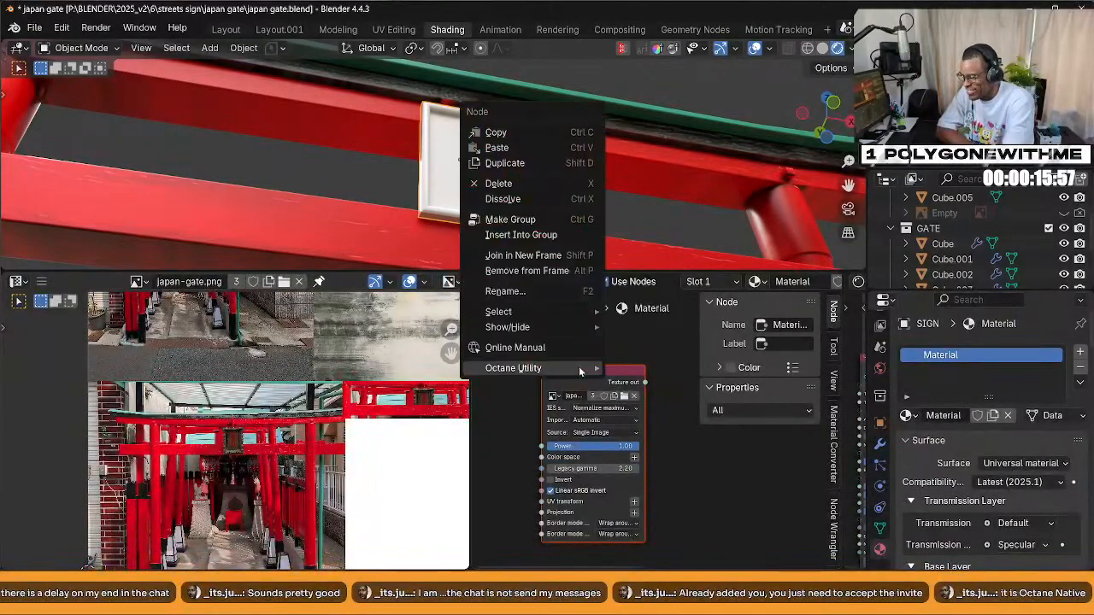
pyautogui.moveTo(579, 372)
pyautogui.scroll(-3, 554, 470)
pyautogui.moveTo(471, 371); pyautogui.dragTo(233, 371)
pyautogui.press('Home')
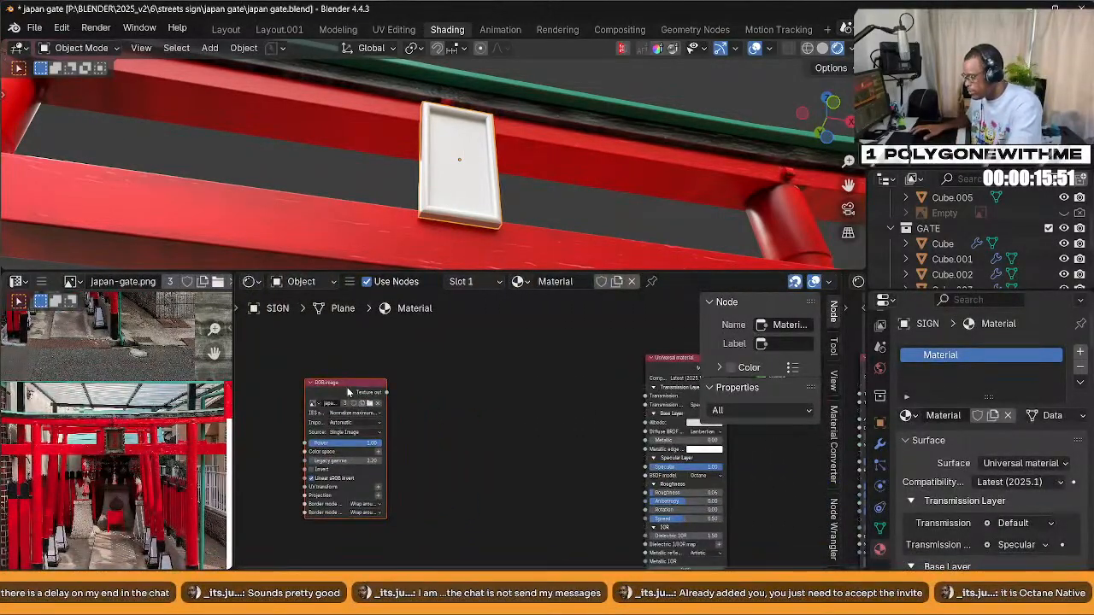
# Duplicate the RGB image node directly below the original and select both RGB image nodes
pyautogui.hotkey('shift', 'd')
pyautogui.click(354, 536)
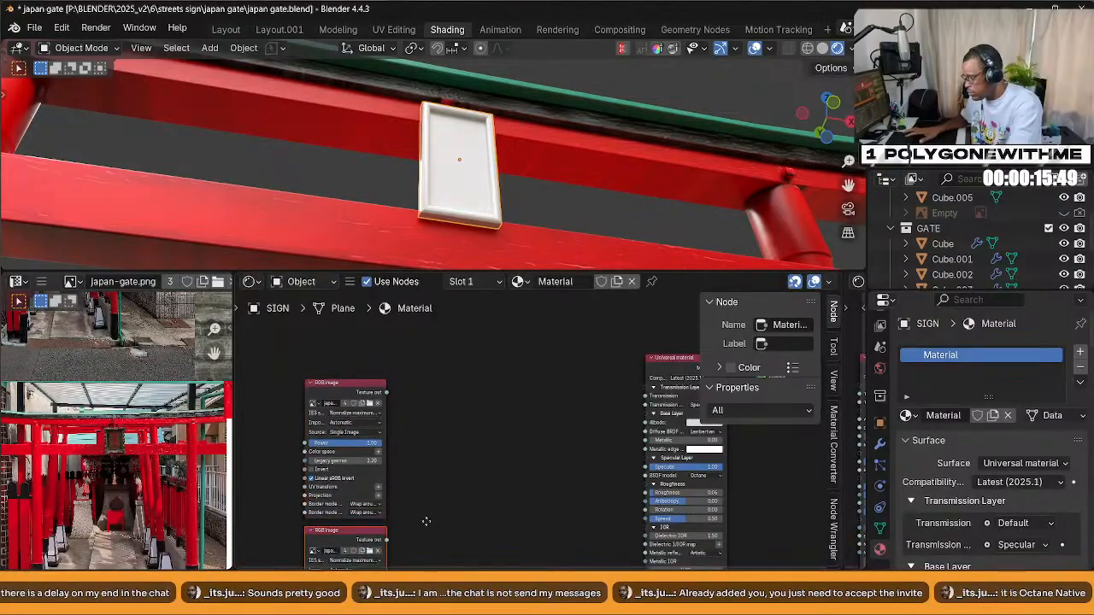
pyautogui.moveTo(428, 523); pyautogui.dragTo(446, 470, button='middle')
pyautogui.moveTo(466, 476); pyautogui.dragTo(312, 311)
# Use Octane Utility's Batch linking to connect the original RGB image node's Texture out to the duplicate's Power input
pyautogui.rightClick(373, 419)
pyautogui.moveTo(376, 416)
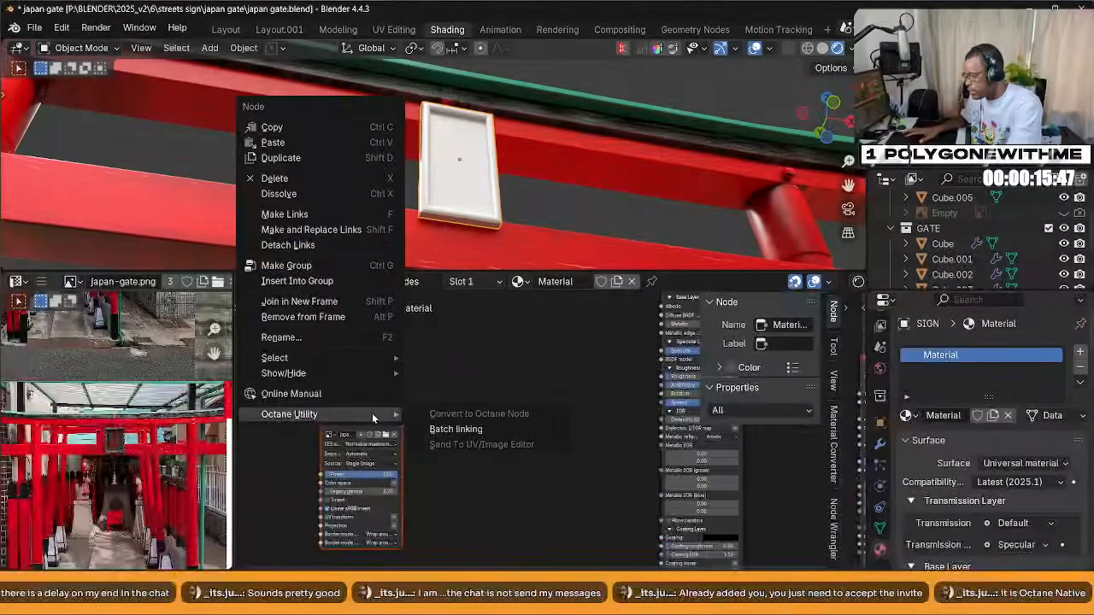
pyautogui.click(490, 430)
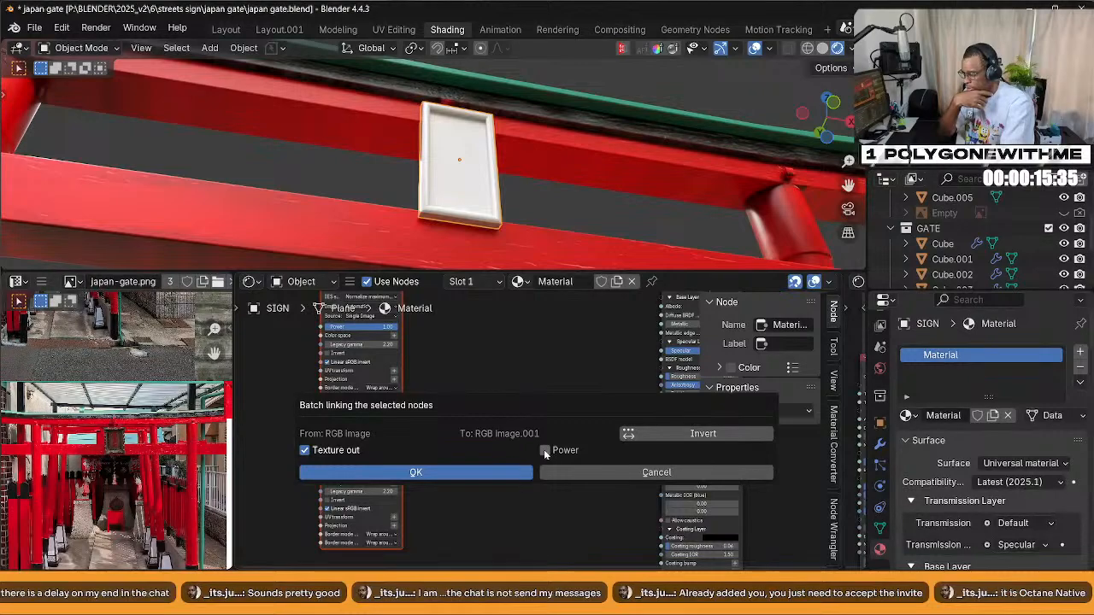
pyautogui.click(676, 439)
pyautogui.click(678, 438)
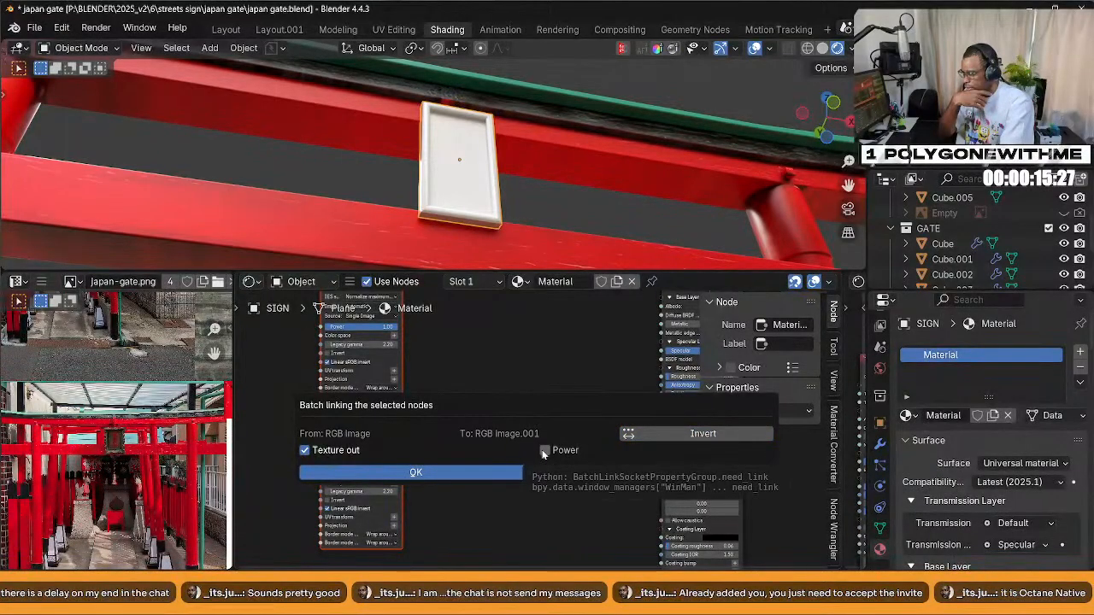
pyautogui.click(545, 452)
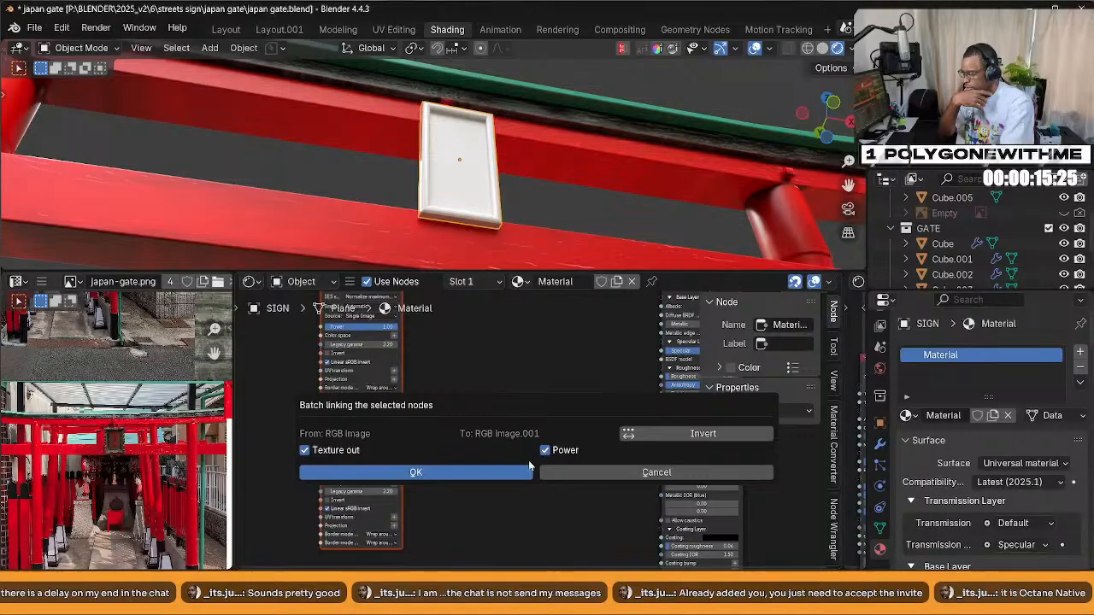
pyautogui.click(483, 470)
# Move the duplicate RGB image node between the original and the universal material, and delete the original node
pyautogui.scroll(-2, 476, 446)
pyautogui.moveTo(404, 477); pyautogui.dragTo(535, 356)
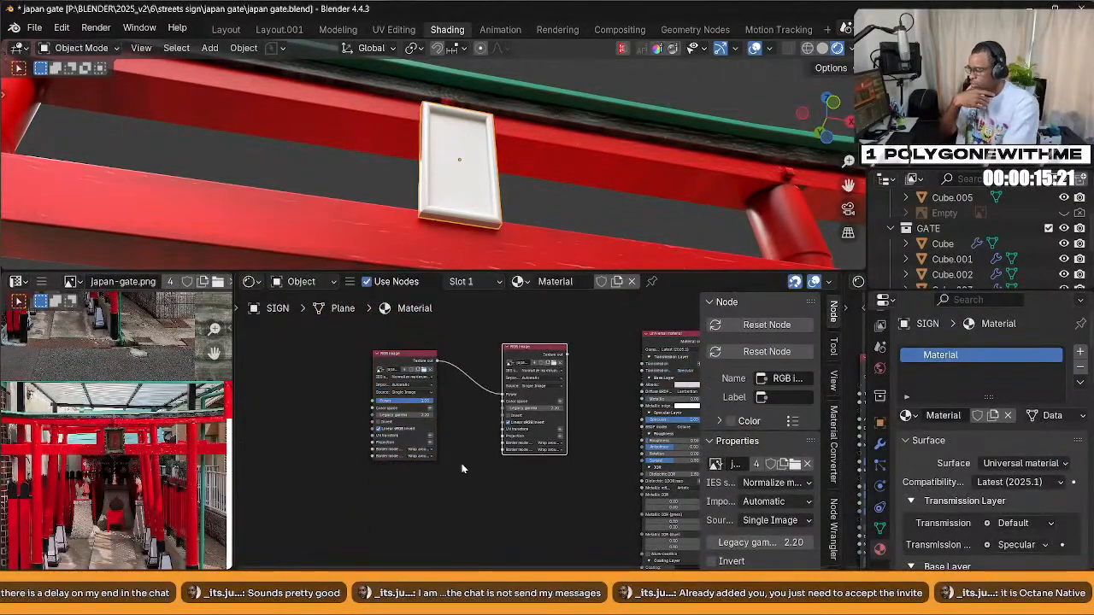
pyautogui.click(413, 359)
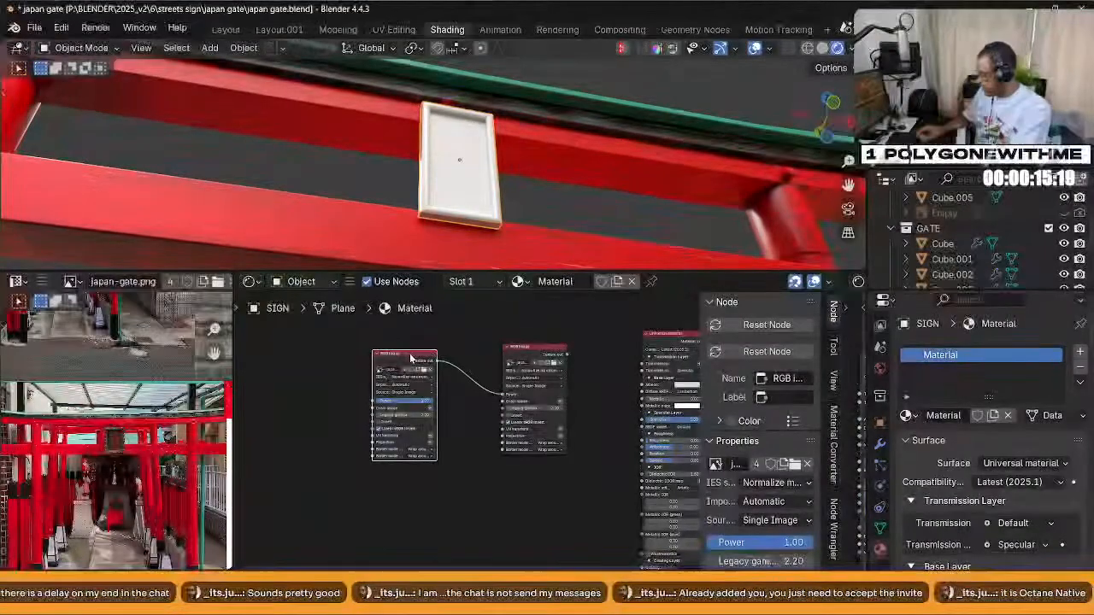
pyautogui.press('x')
pyautogui.hotkey('shift', 'a')
pyautogui.moveTo(299, 400)
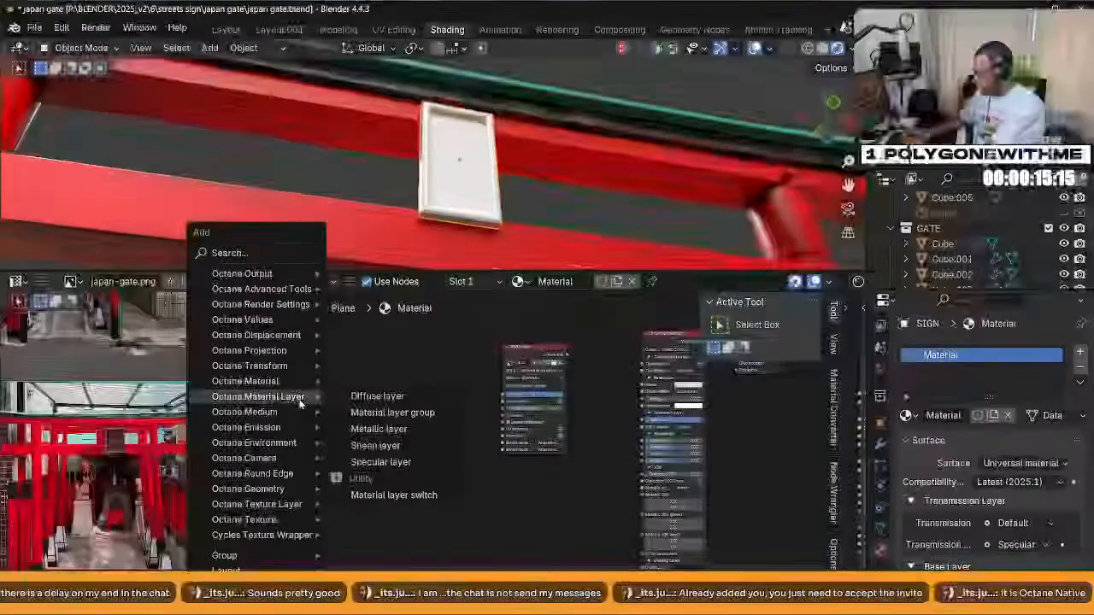
pyautogui.write('tr')
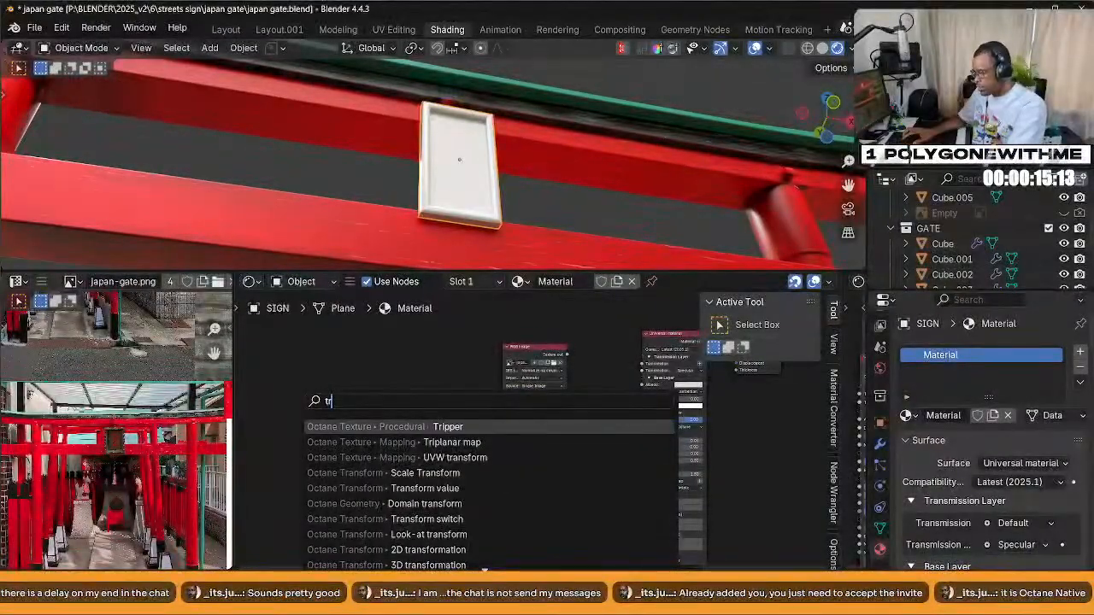
pyautogui.press('Down')
pyautogui.press('Down')
pyautogui.press('Return')
pyautogui.click(336, 411)
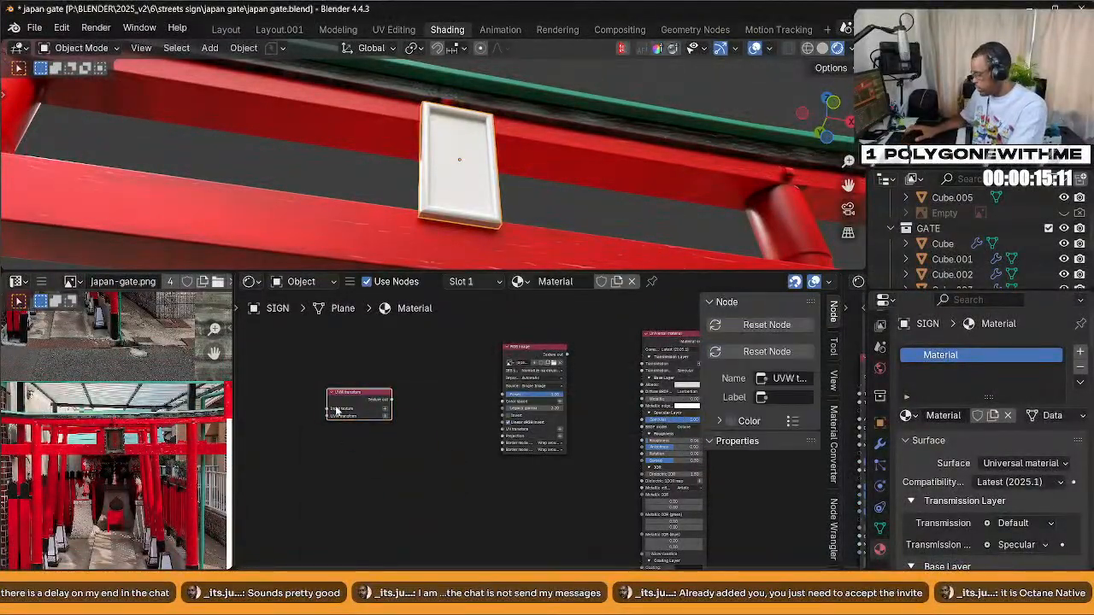
pyautogui.press('x')
# Add an Octane 3D transformation node ahead of the remaining RGB image node
pyautogui.hotkey('shift', 'a')
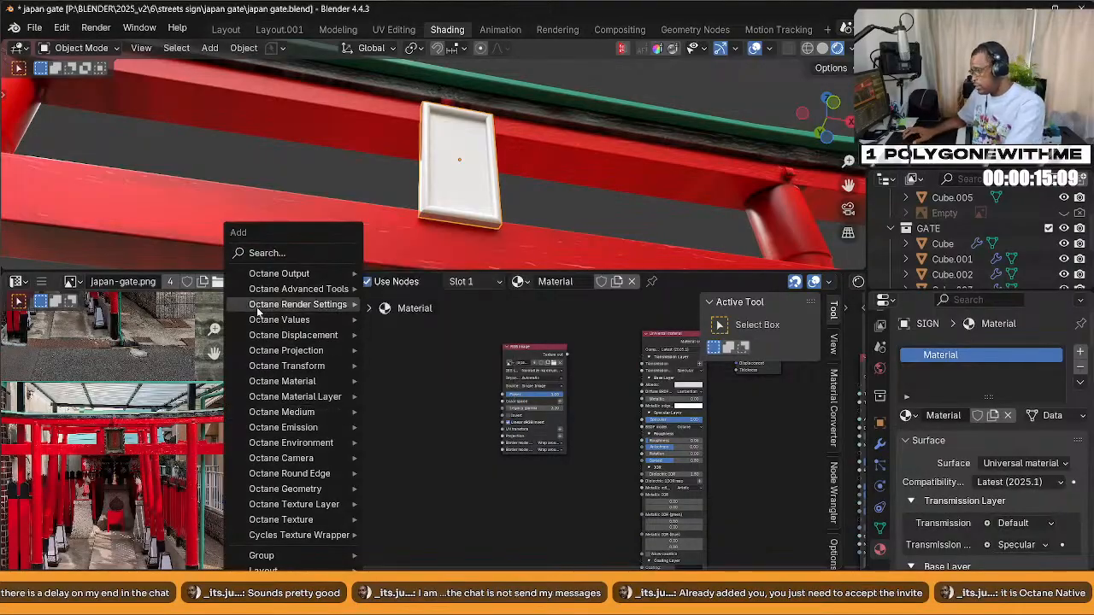
pyautogui.moveTo(317, 369)
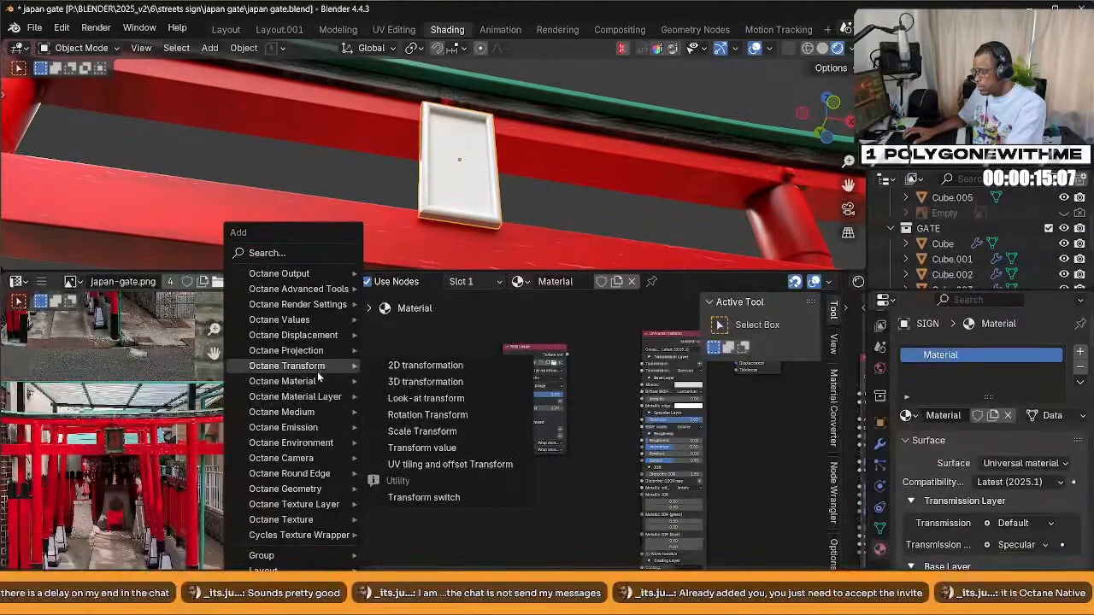
pyautogui.click(426, 381)
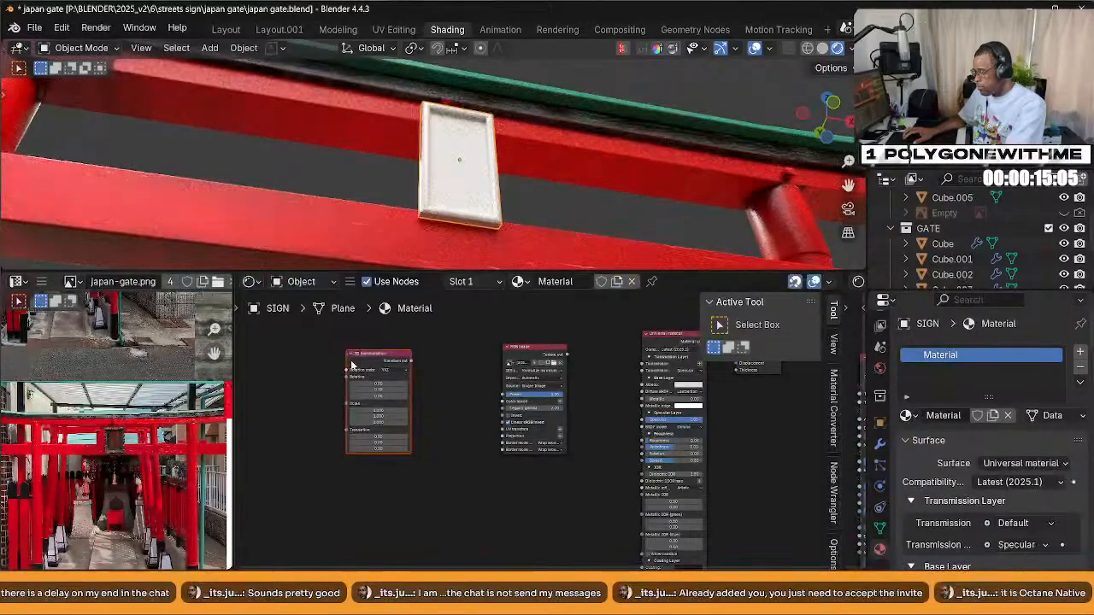
# Duplicate the remaining RGB image node and place the copy directly below it
pyautogui.click(537, 361)
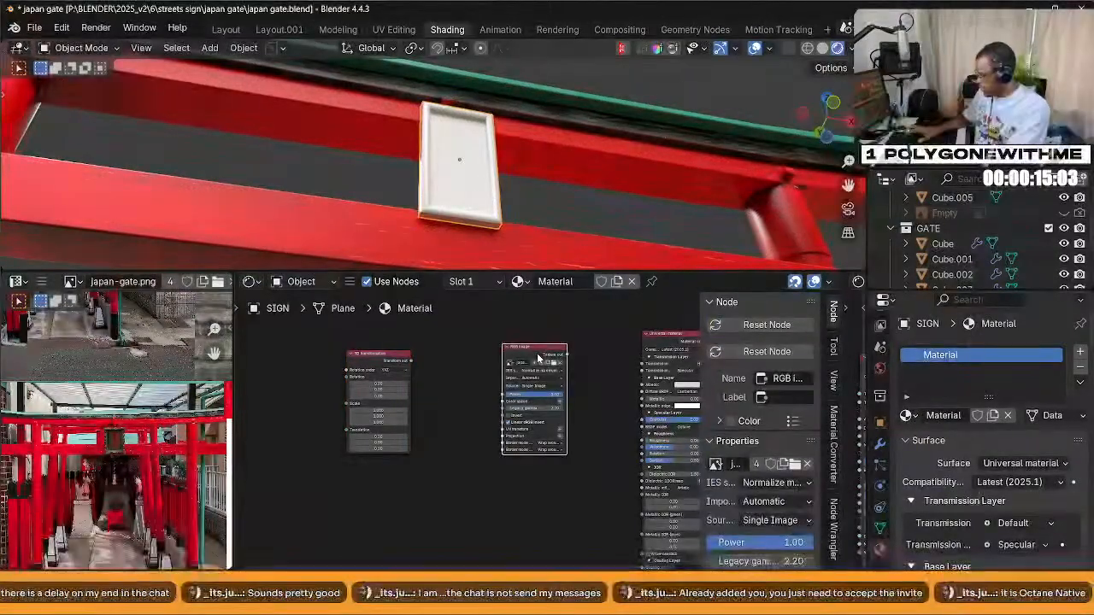
pyautogui.hotkey('shift', 'd')
pyautogui.click(537, 477)
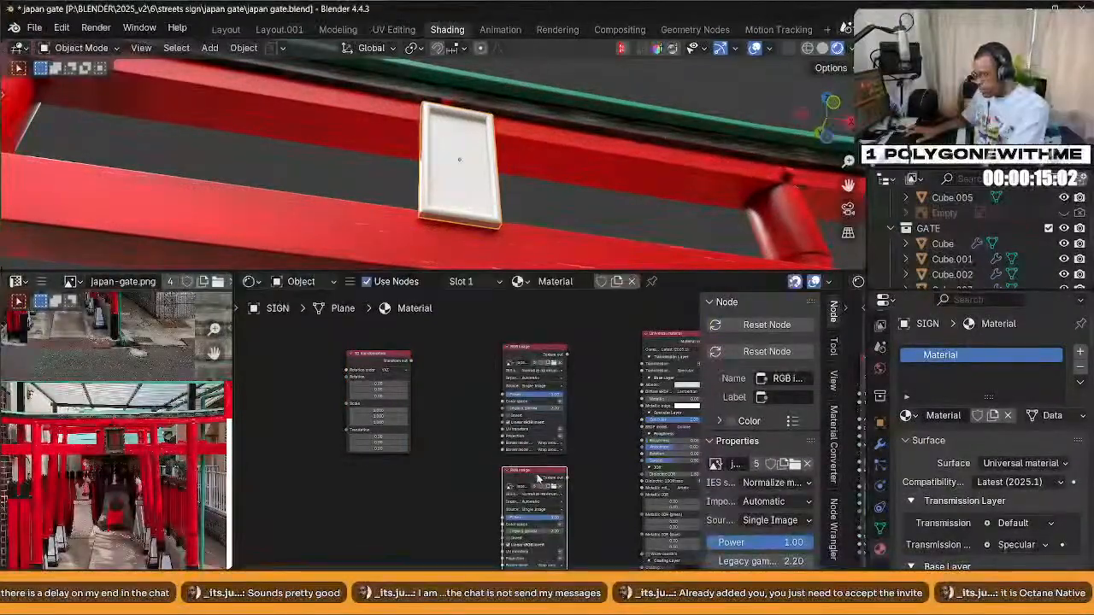
# Try Octane Utility's Batch linking with the 3D transformation node and both RGB image nodes selected together
pyautogui.click(377, 361)
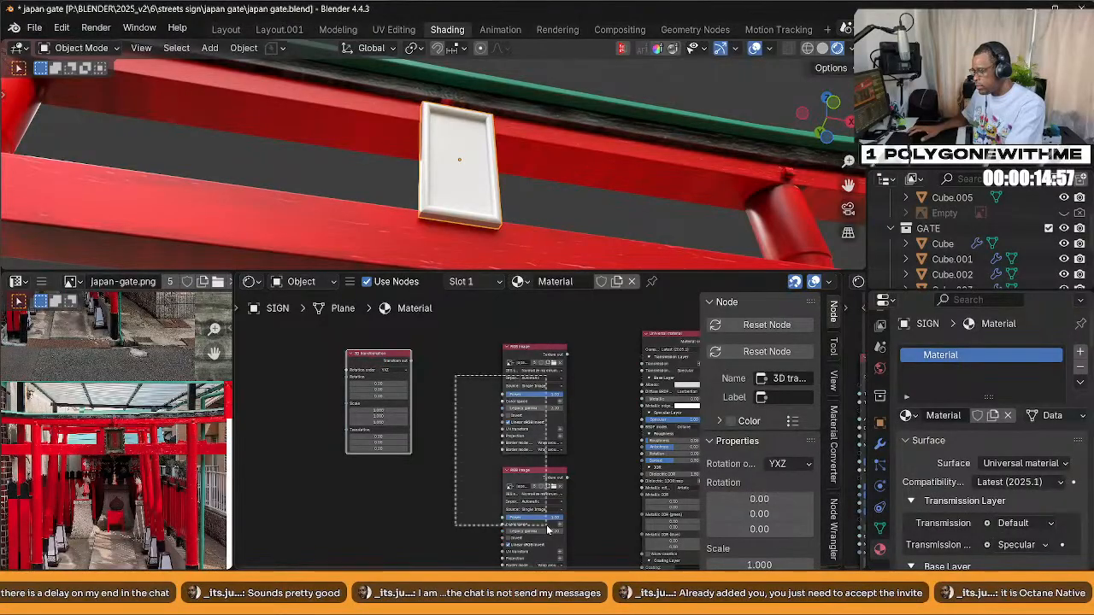
pyautogui.click(385, 355)
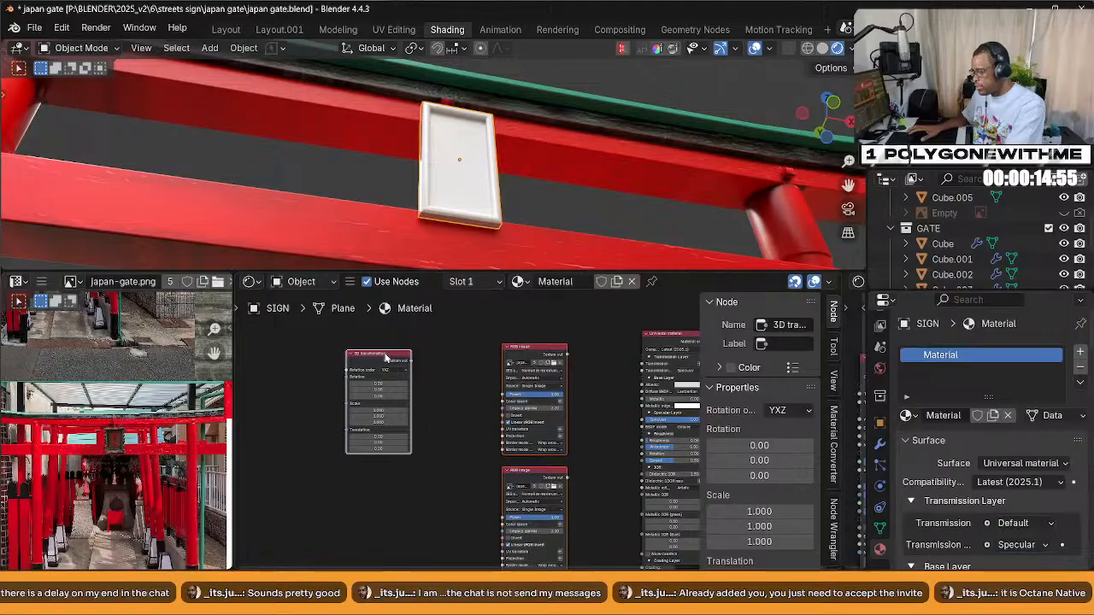
pyautogui.rightClick(385, 357)
pyautogui.moveTo(383, 358)
pyautogui.click(395, 511)
pyautogui.click(378, 363)
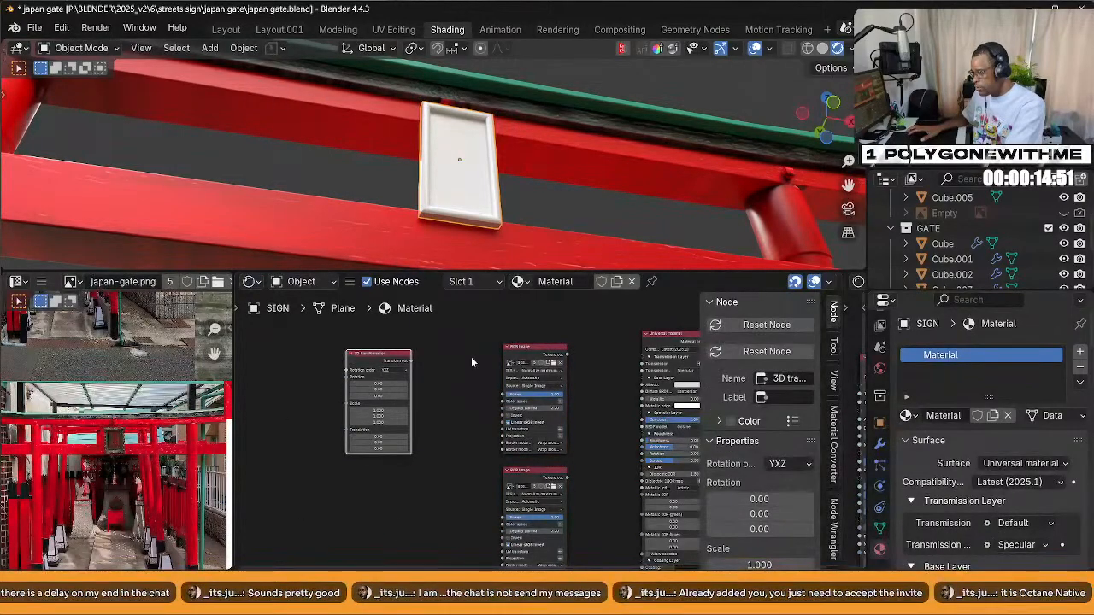
pyautogui.rightClick(377, 356)
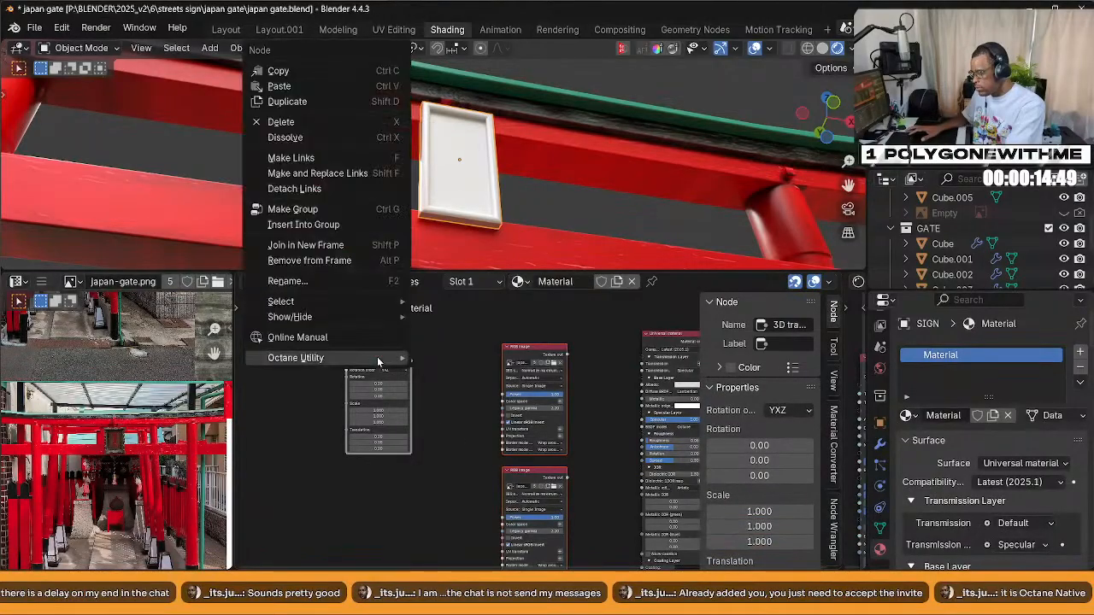
pyautogui.moveTo(470, 401); pyautogui.dragTo(537, 492)
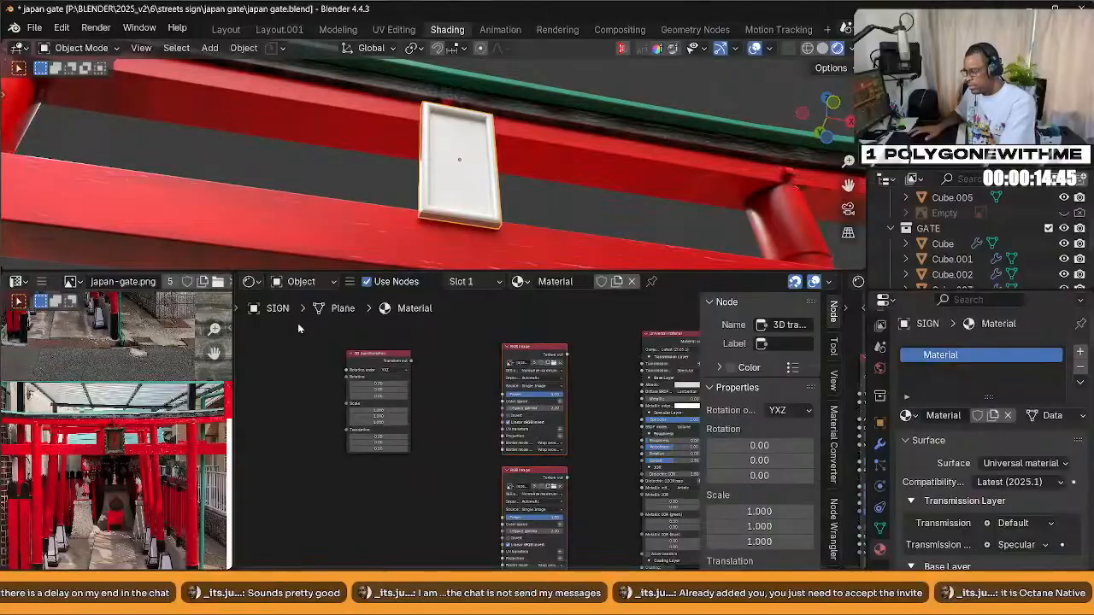
pyautogui.rightClick(404, 409)
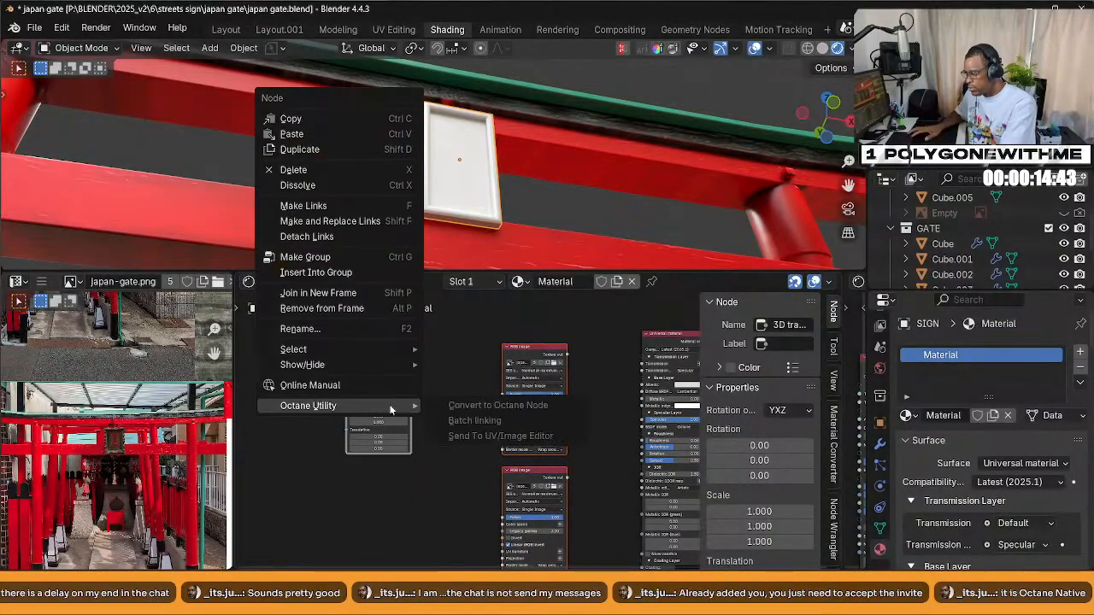
pyautogui.click(517, 475)
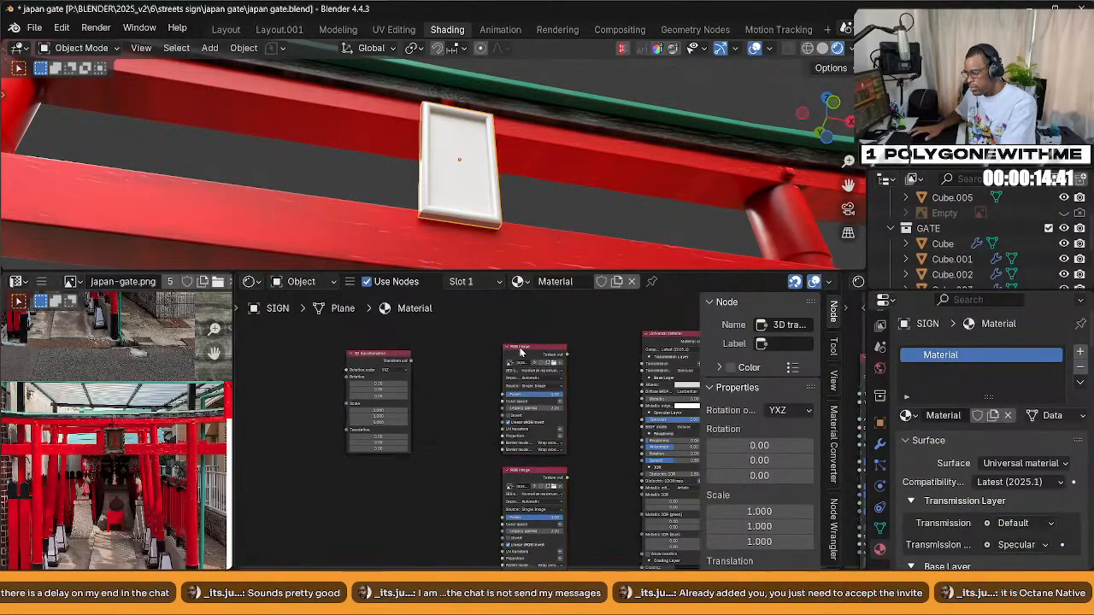
# Batch-link the 3D transformation node's Transform out to the lower RGB image node's UV transform
pyautogui.rightClick(519, 473)
pyautogui.moveTo(519, 474)
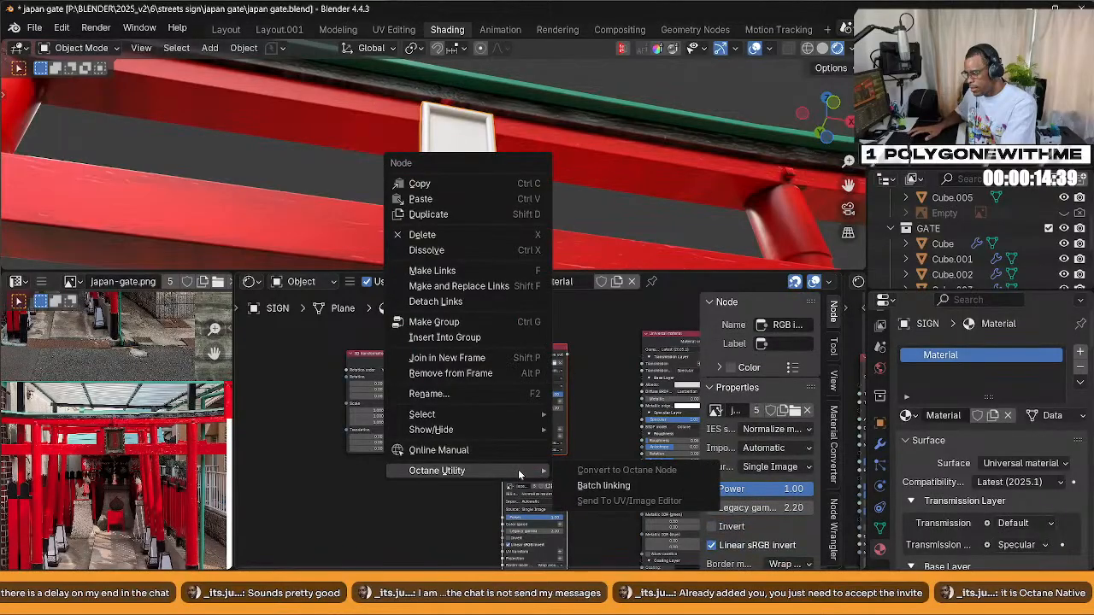
pyautogui.click(379, 361)
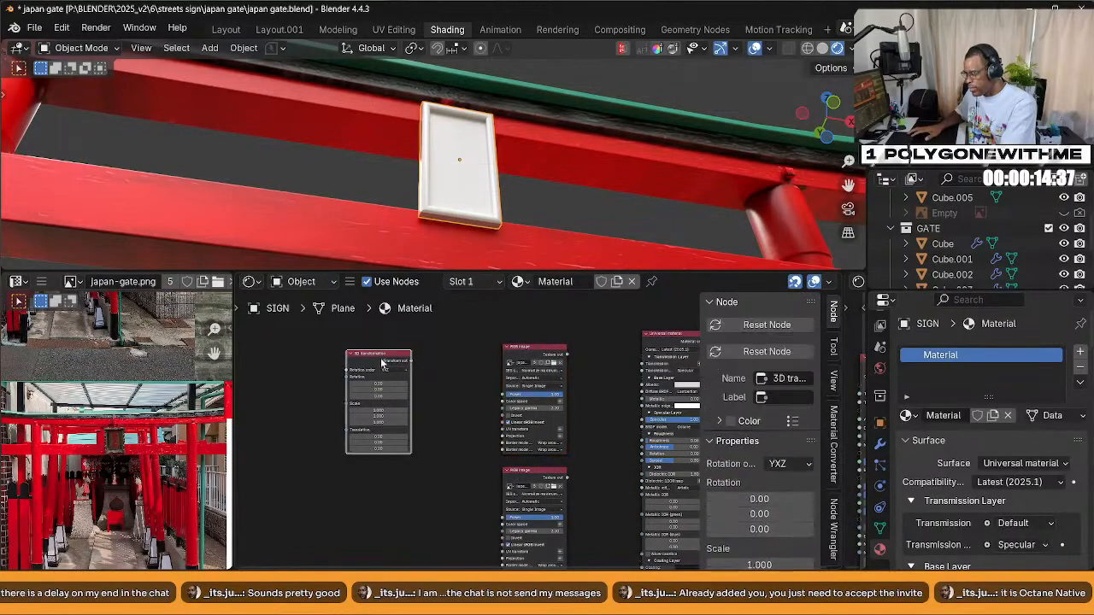
pyautogui.click(562, 484)
pyautogui.rightClick(562, 483)
pyautogui.moveTo(556, 471)
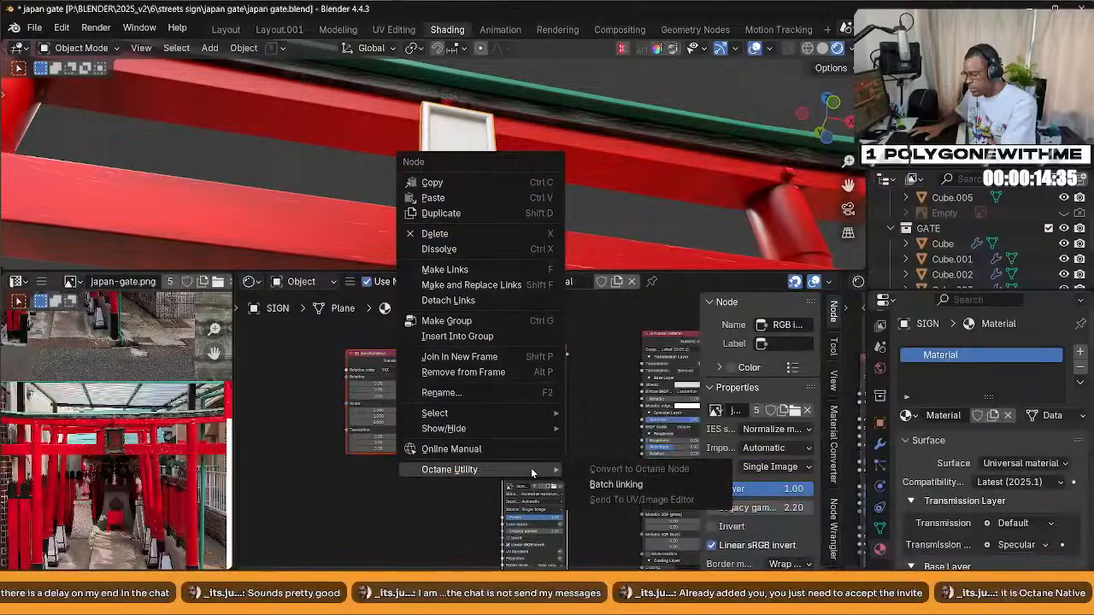
pyautogui.click(629, 484)
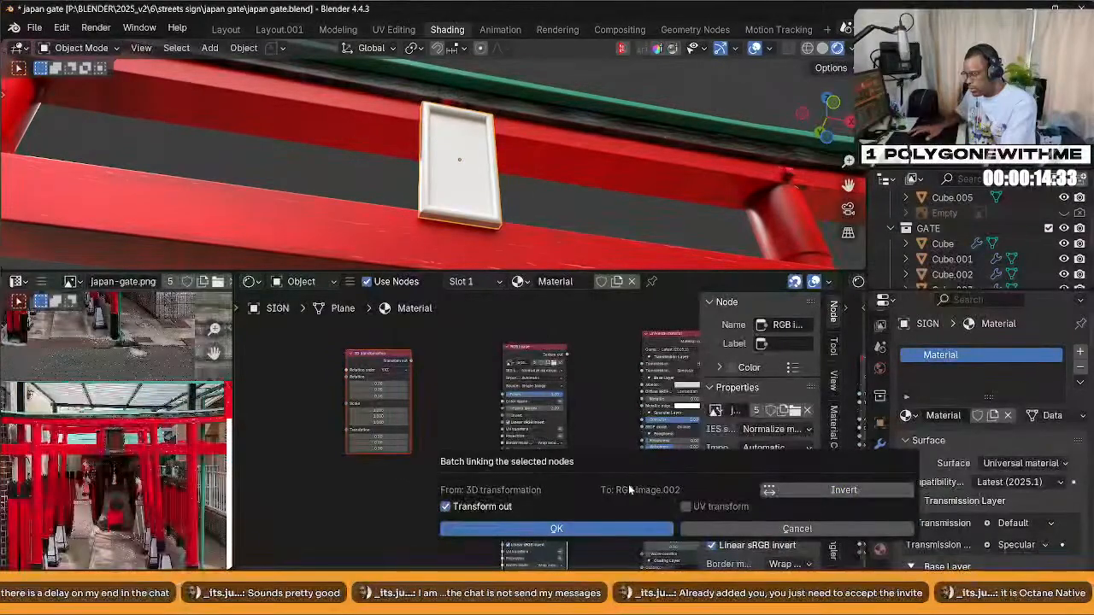
pyautogui.click(686, 508)
pyautogui.click(586, 529)
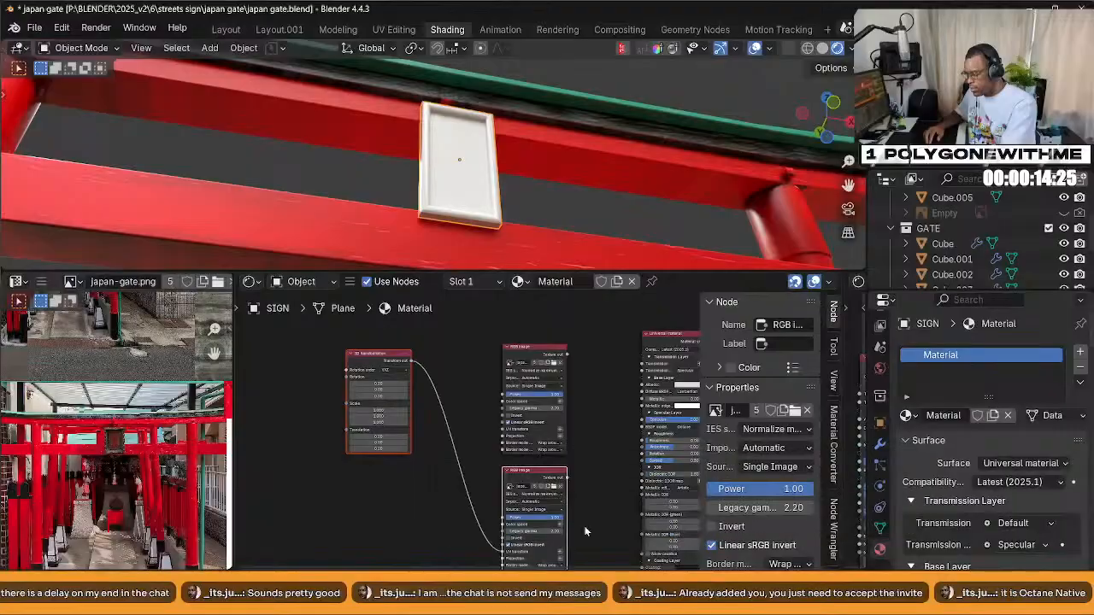
# Undo the batch link and reopen Batch linking with the 3D transformation node and the lower RGB image node selected
pyautogui.moveTo(480, 528); pyautogui.dragTo(478, 489, button='middle')
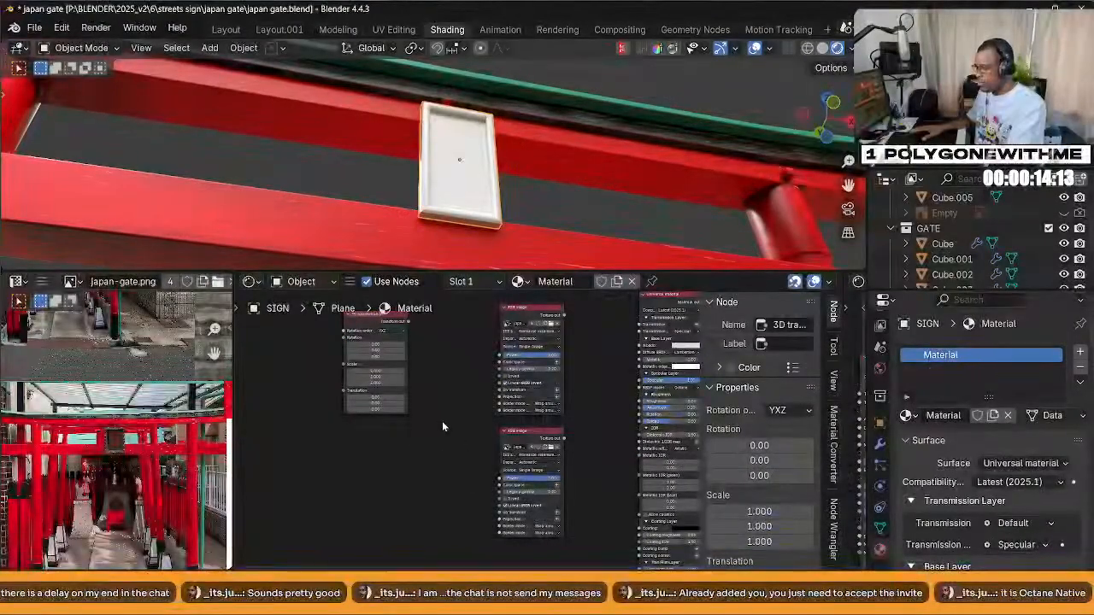
pyautogui.click(528, 348)
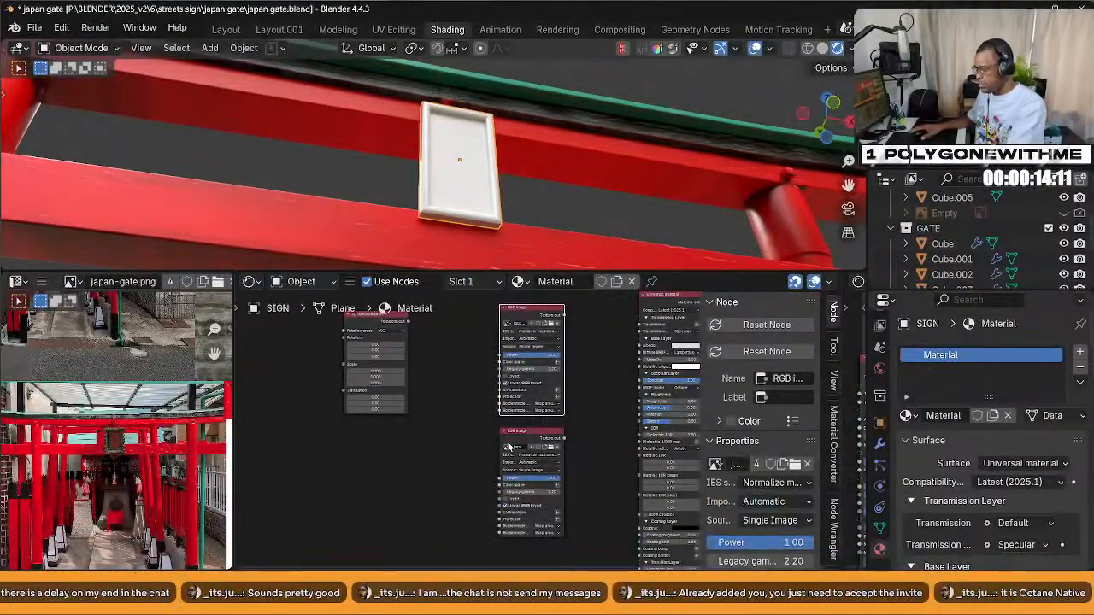
pyautogui.click(375, 322)
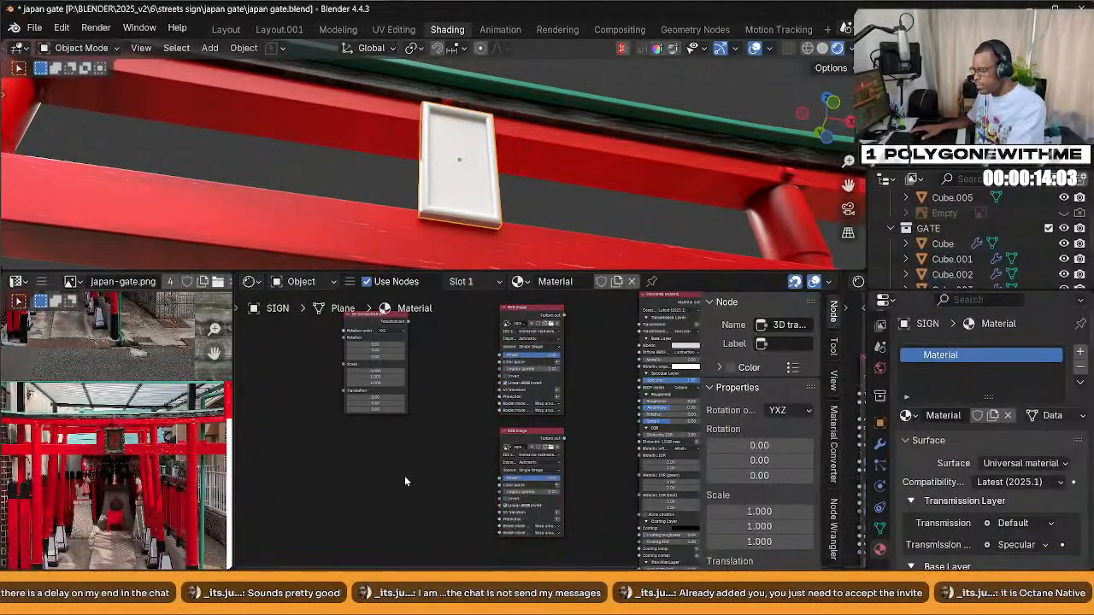
pyautogui.moveTo(404, 481); pyautogui.dragTo(411, 524, button='middle')
pyautogui.click(370, 359)
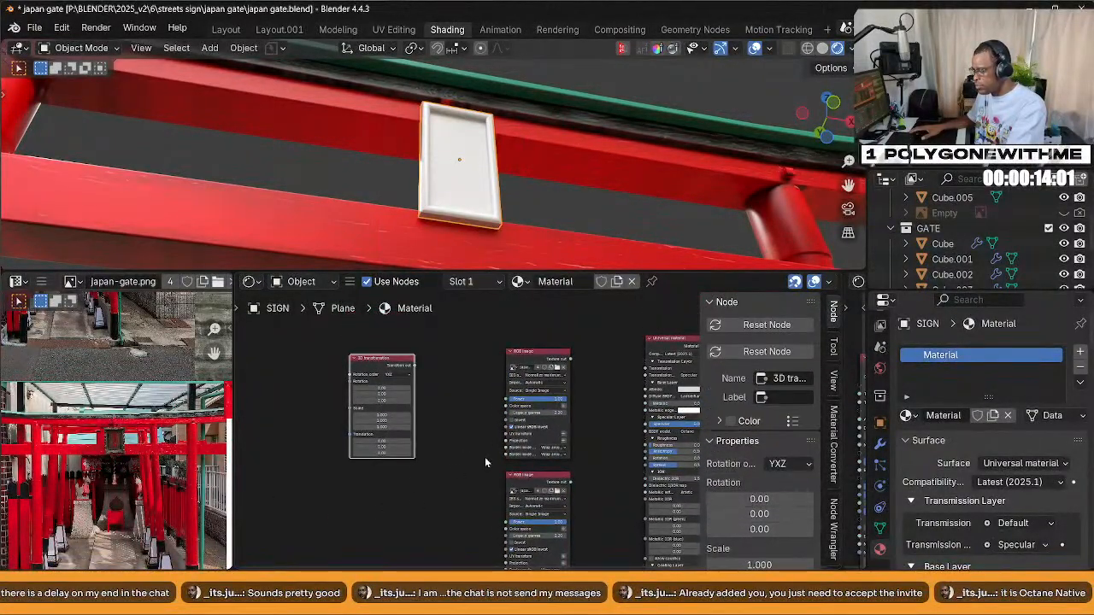
pyautogui.click(510, 484)
pyautogui.rightClick(509, 484)
pyautogui.moveTo(511, 482)
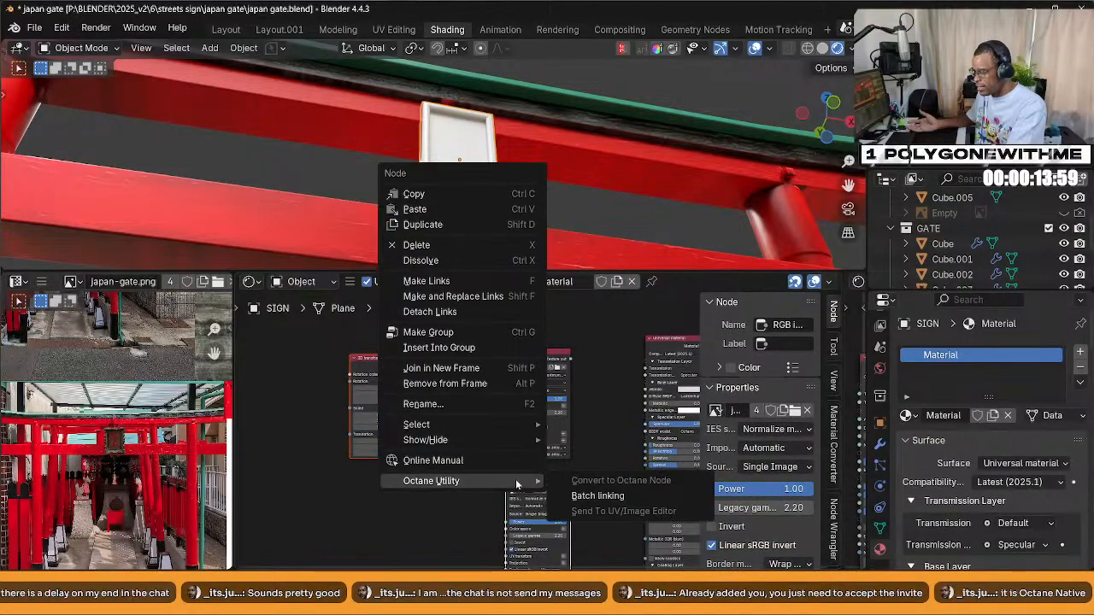
pyautogui.click(598, 495)
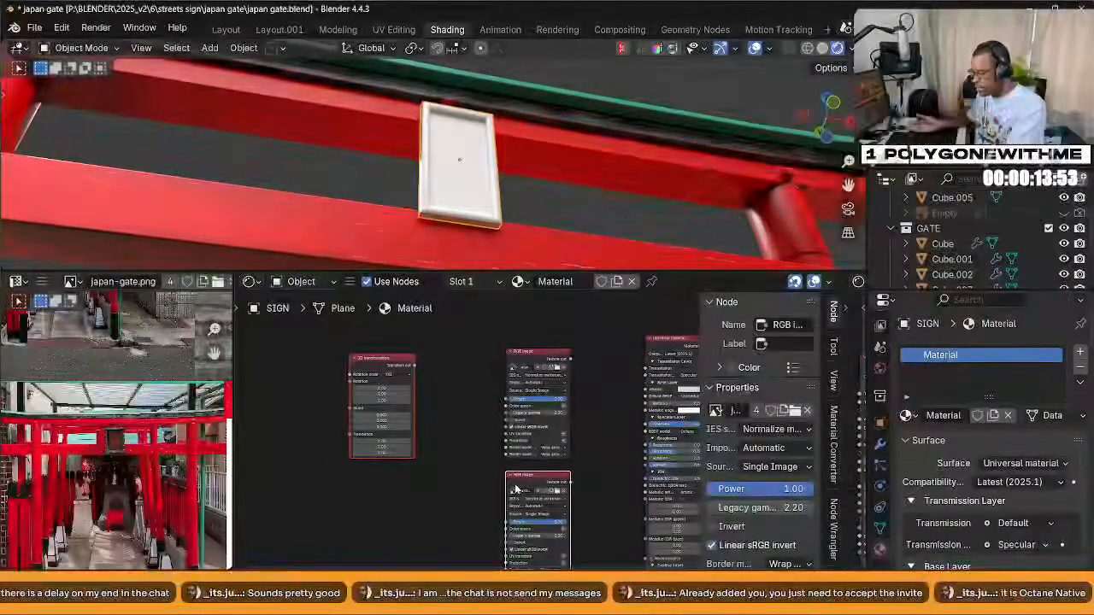
# Add the upper RGB image node to the selection and check whether Octane Utility offers Batch linking for all three nodes
pyautogui.click(530, 352)
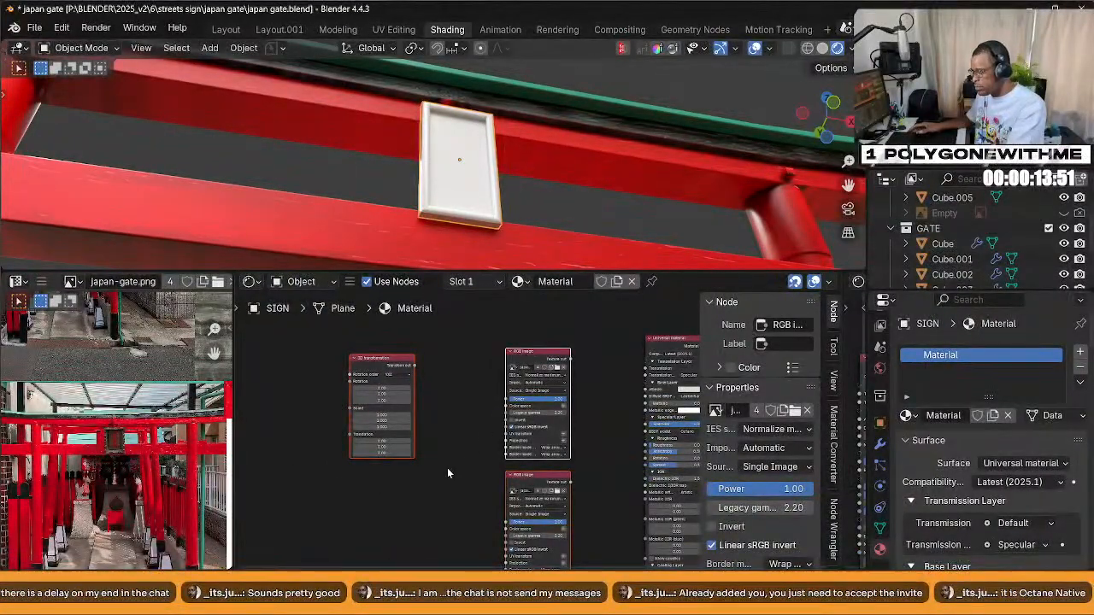
pyautogui.rightClick(383, 362)
pyautogui.moveTo(384, 363)
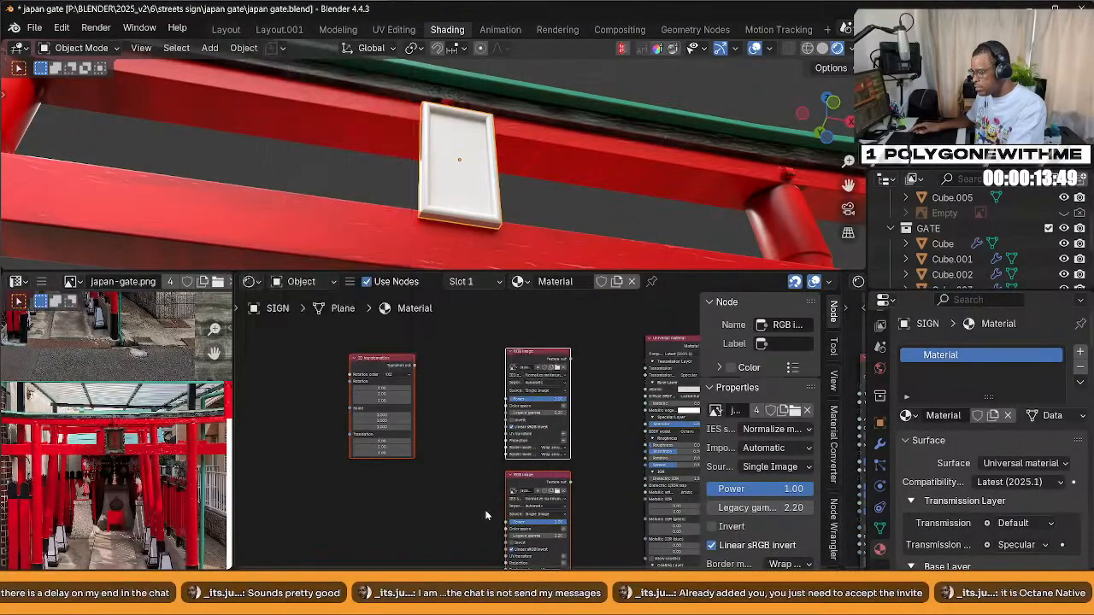
pyautogui.rightClick(467, 470)
pyautogui.moveTo(468, 471)
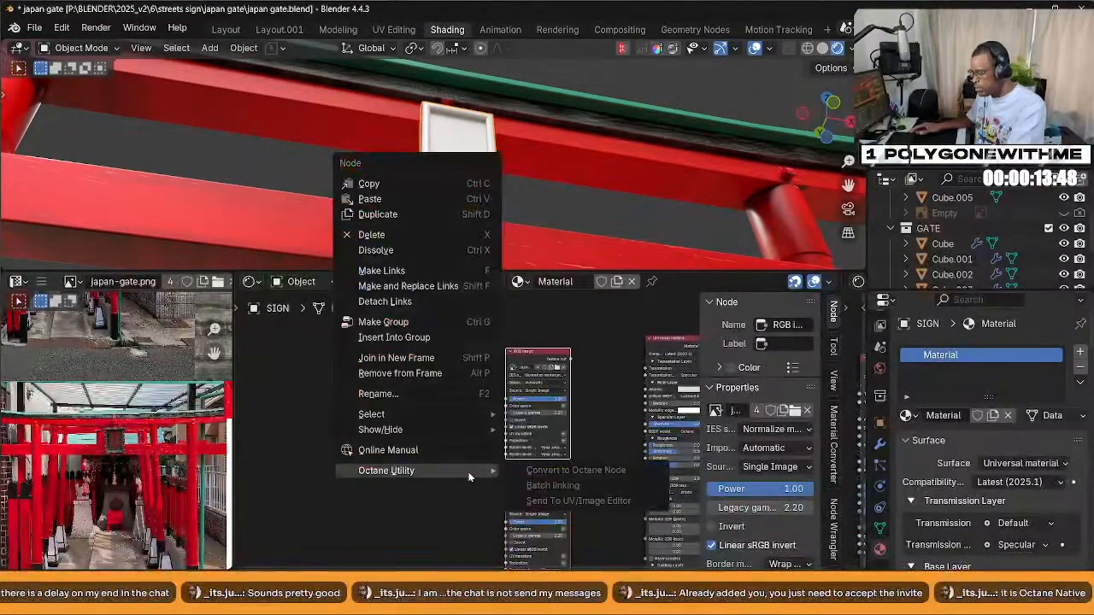
pyautogui.click(557, 471)
pyautogui.rightClick(527, 479)
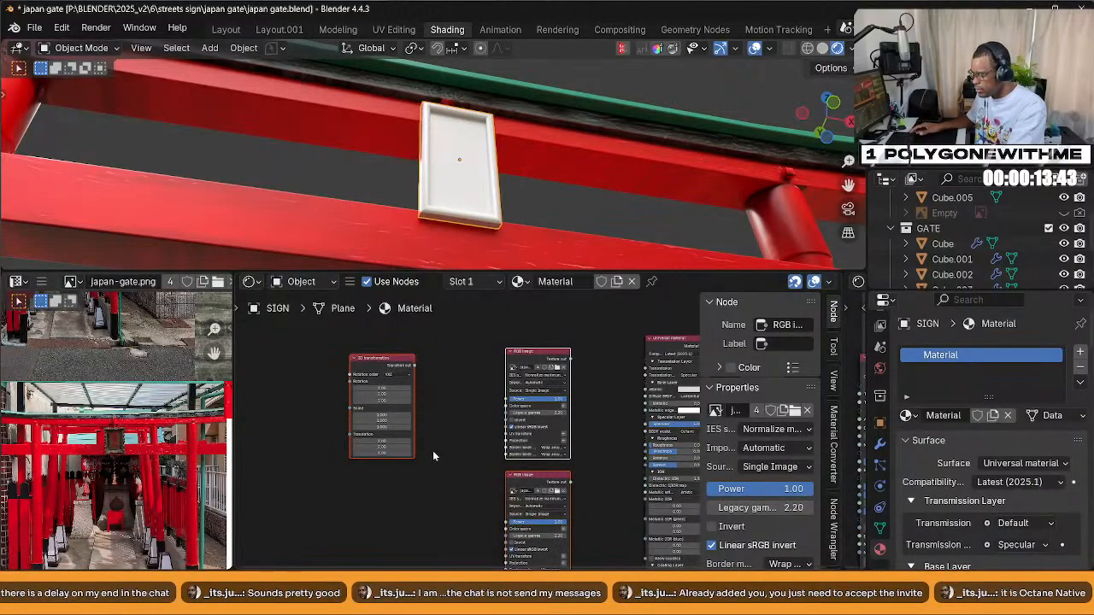
pyautogui.click(386, 368)
pyautogui.rightClick(530, 490)
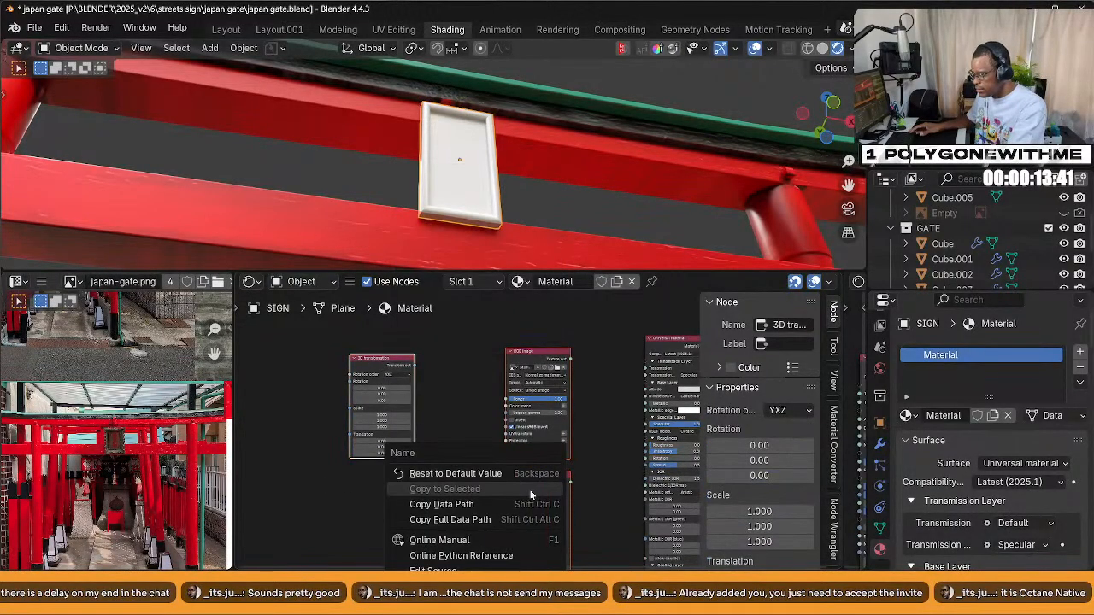
pyautogui.rightClick(386, 357)
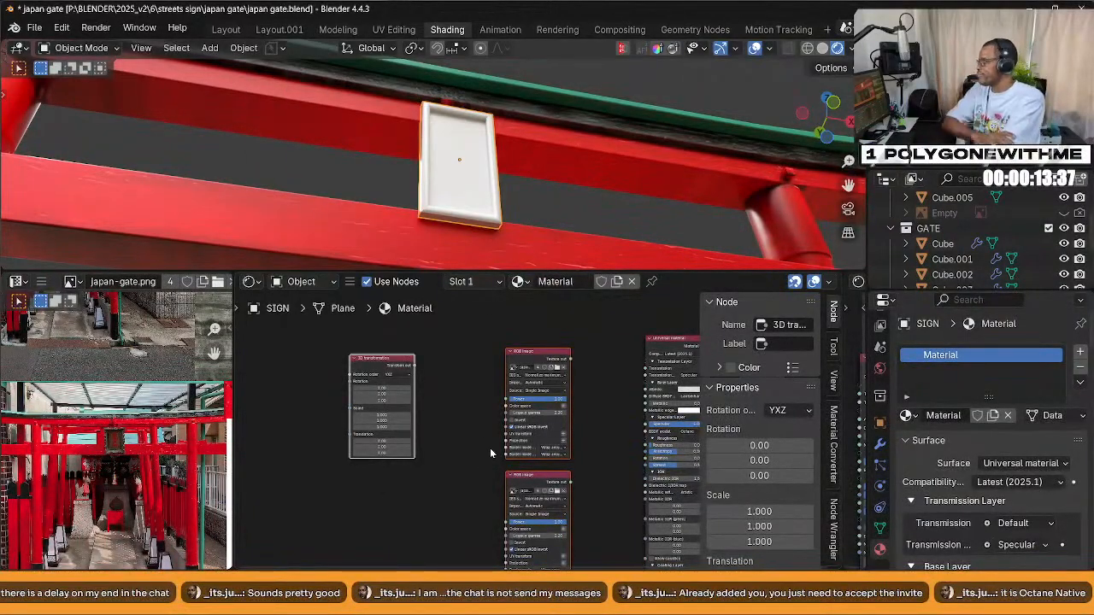
# Try Batch linking from the 3D transformation node to the lower RGB image node with only Transform out enabled
pyautogui.scroll(-3, 491, 446)
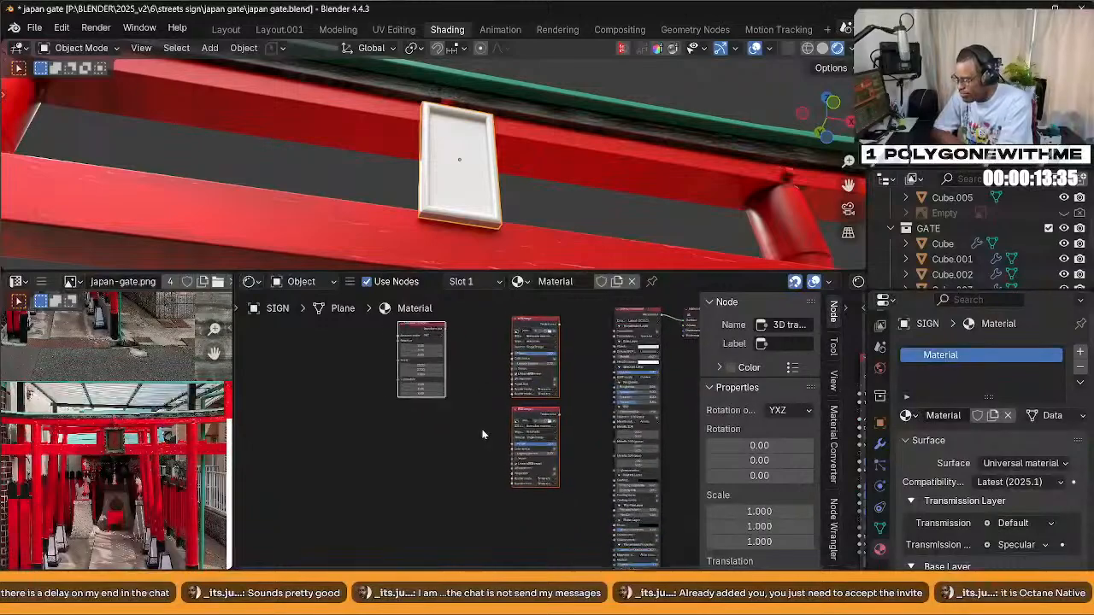
pyautogui.scroll(2, 479, 429)
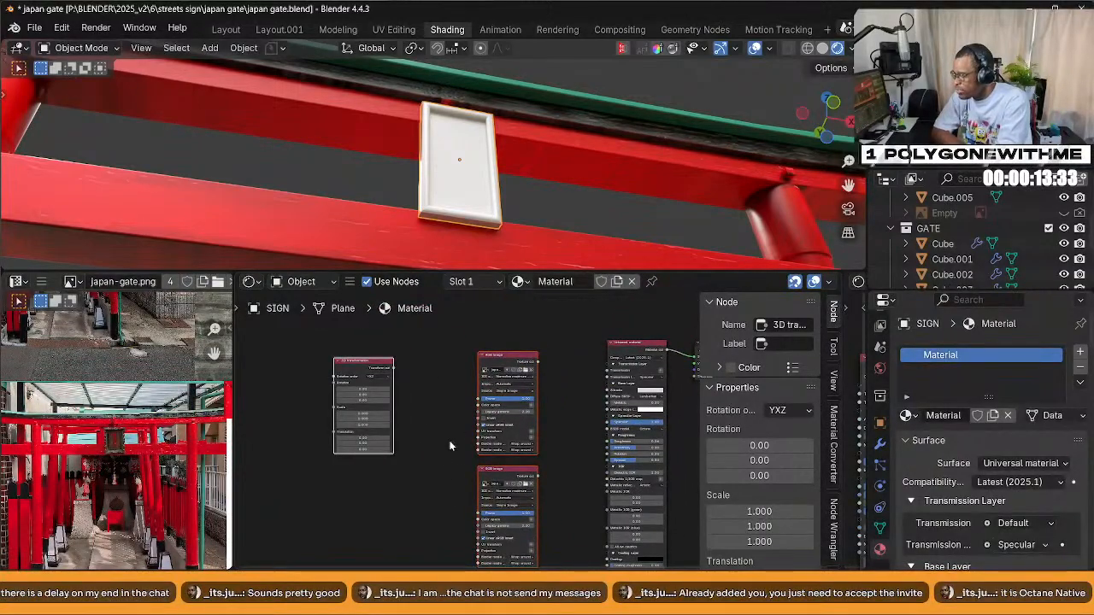
pyautogui.scroll(-2, 444, 454)
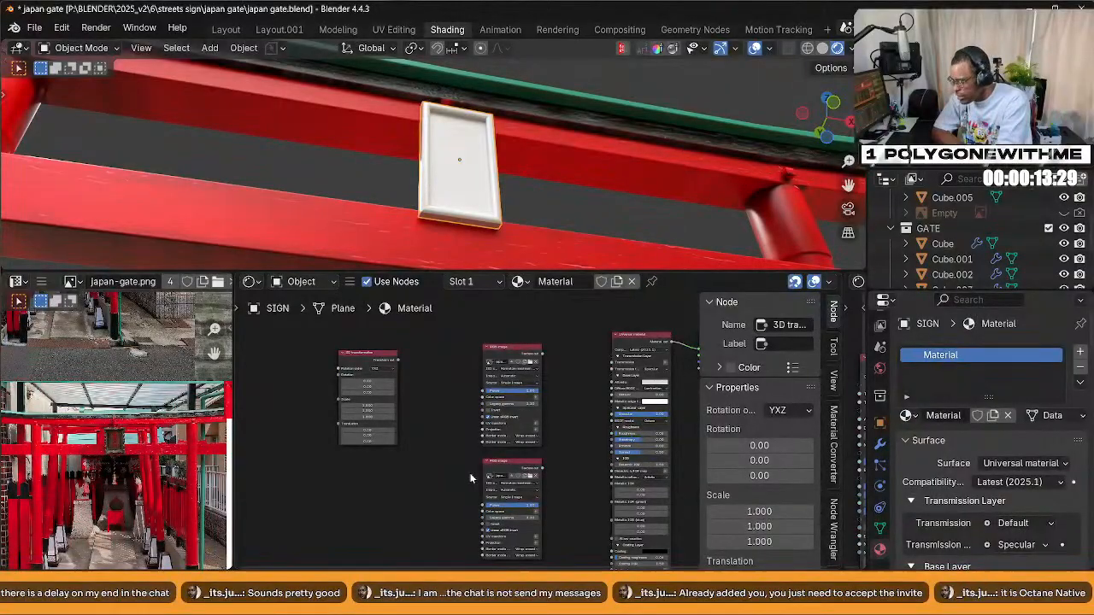
pyautogui.click(362, 364)
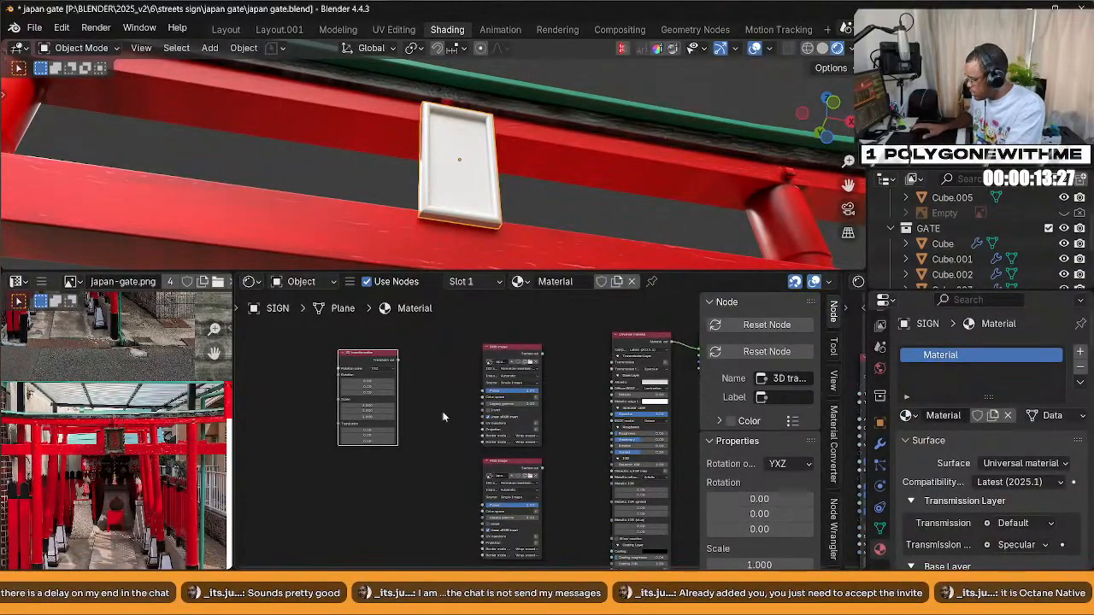
pyautogui.click(527, 469)
pyautogui.rightClick(520, 469)
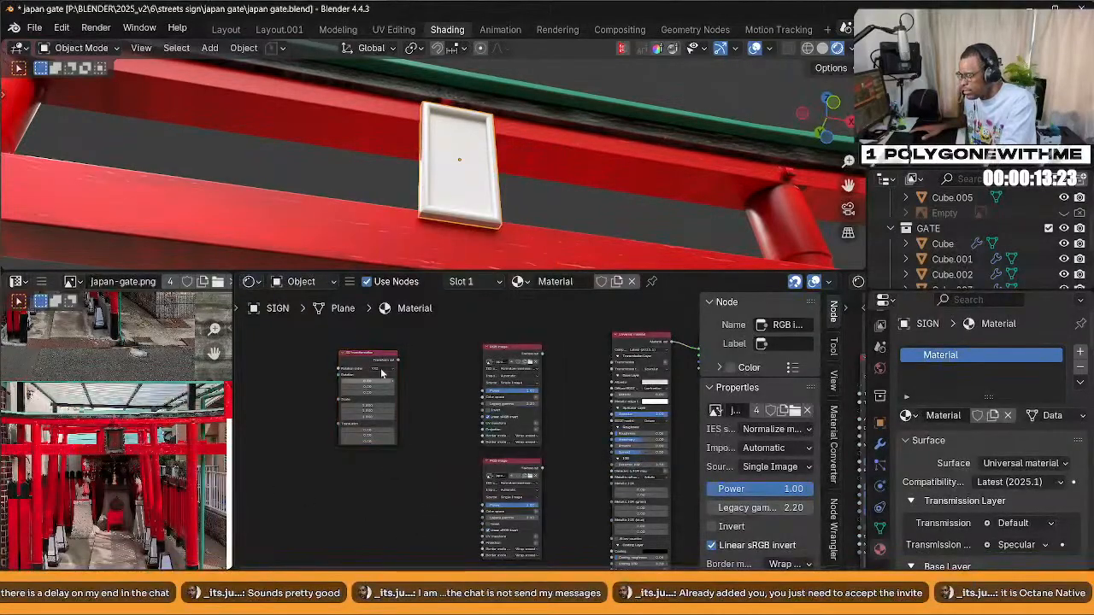
pyautogui.click(363, 353)
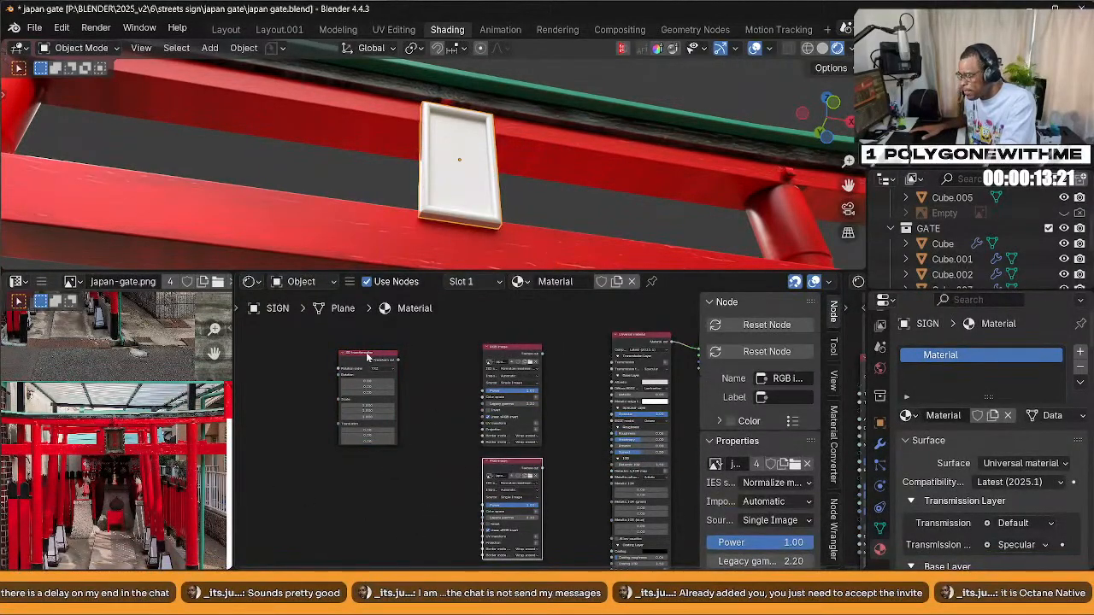
pyautogui.click(363, 352)
pyautogui.rightClick(363, 352)
pyautogui.moveTo(363, 352)
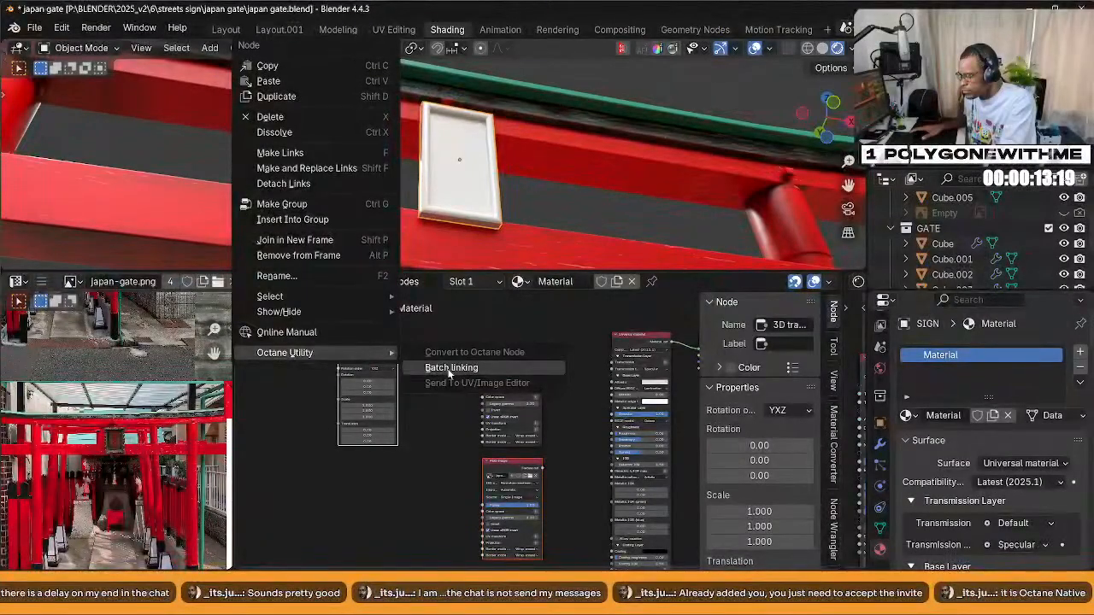
pyautogui.click(450, 368)
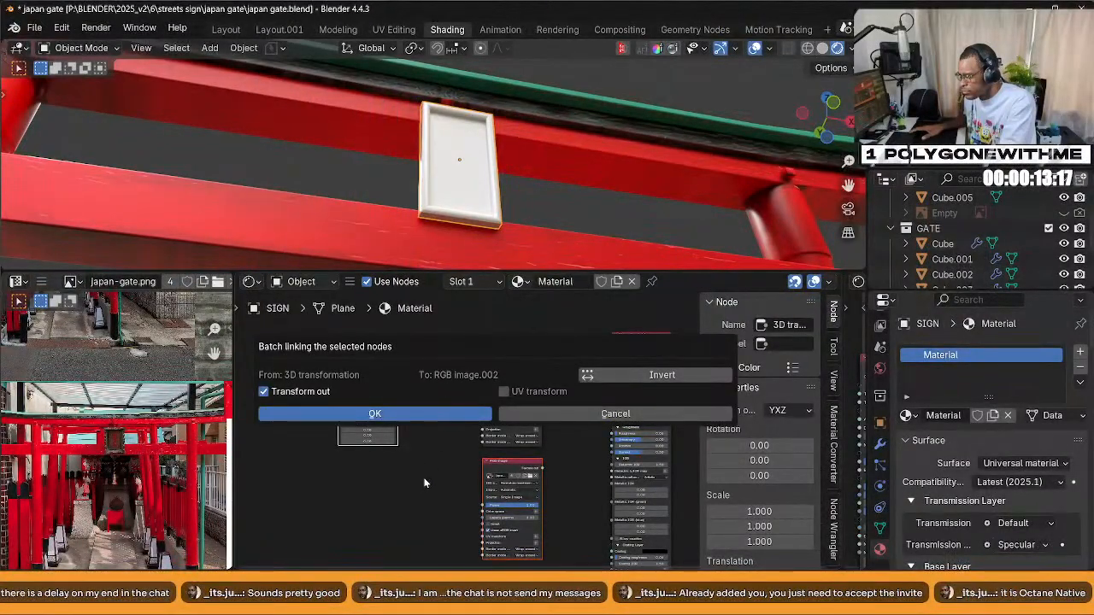
pyautogui.click(433, 415)
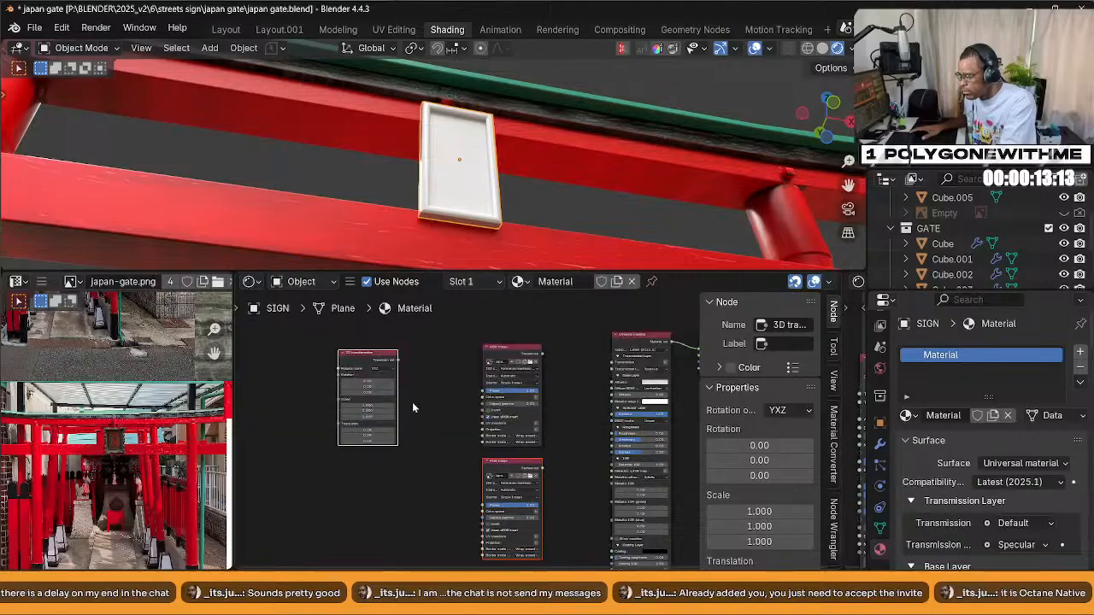
# Run Batch linking on the same two nodes with both Transform out and UV transform enabled
pyautogui.rightClick(497, 464)
pyautogui.moveTo(496, 464)
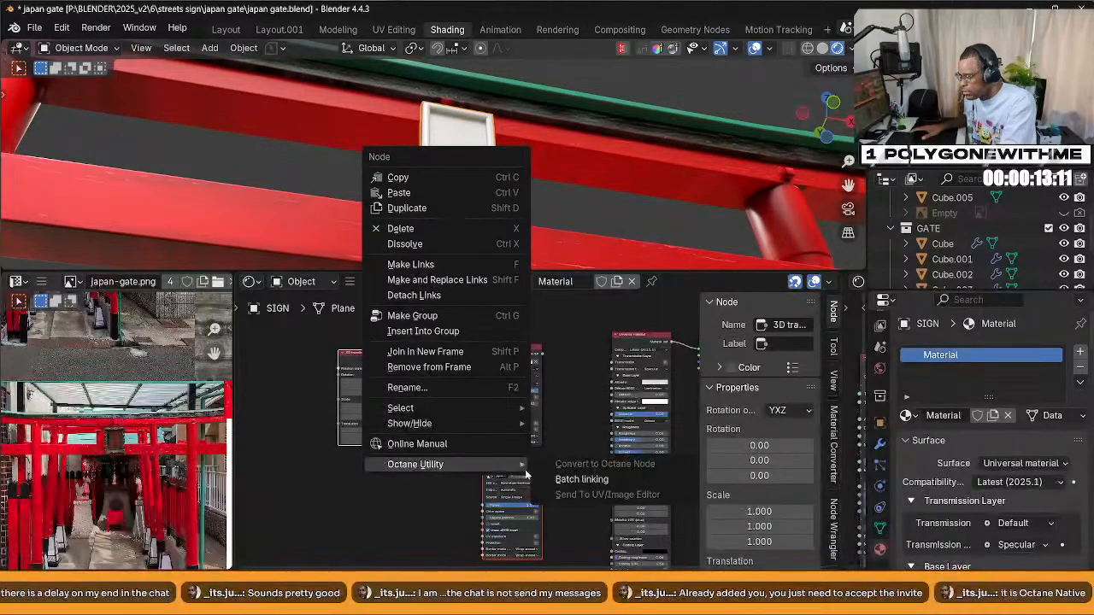
pyautogui.click(571, 481)
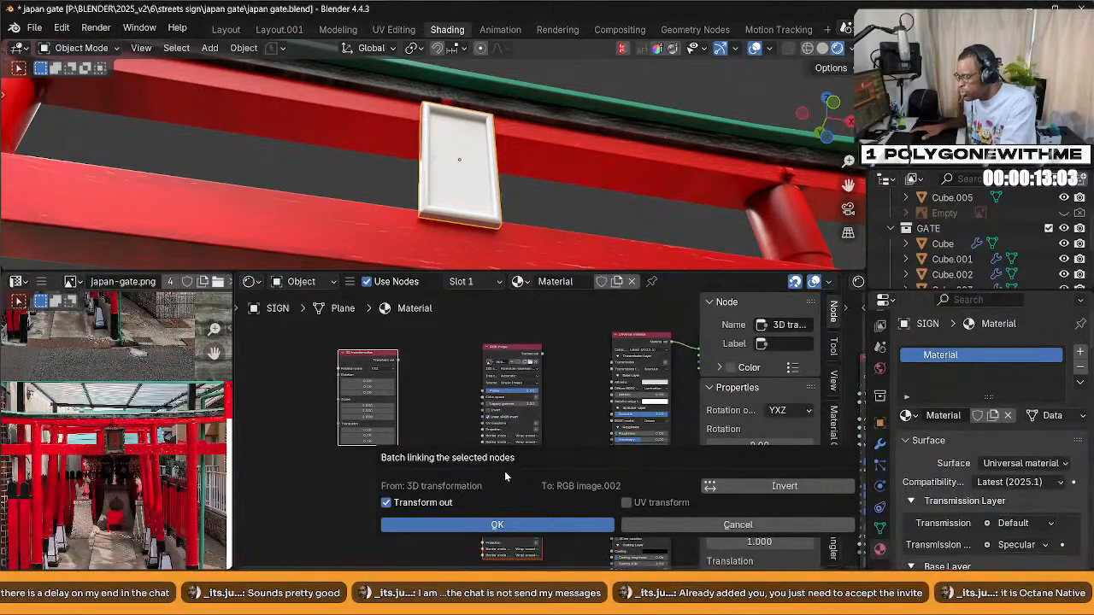
pyautogui.click(626, 503)
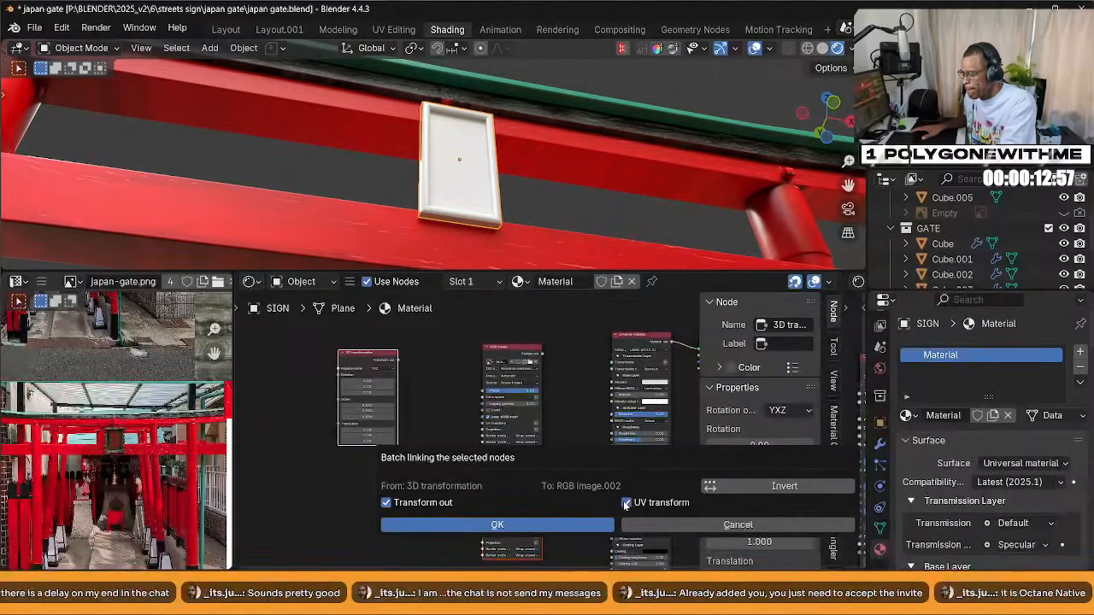
pyautogui.click(551, 529)
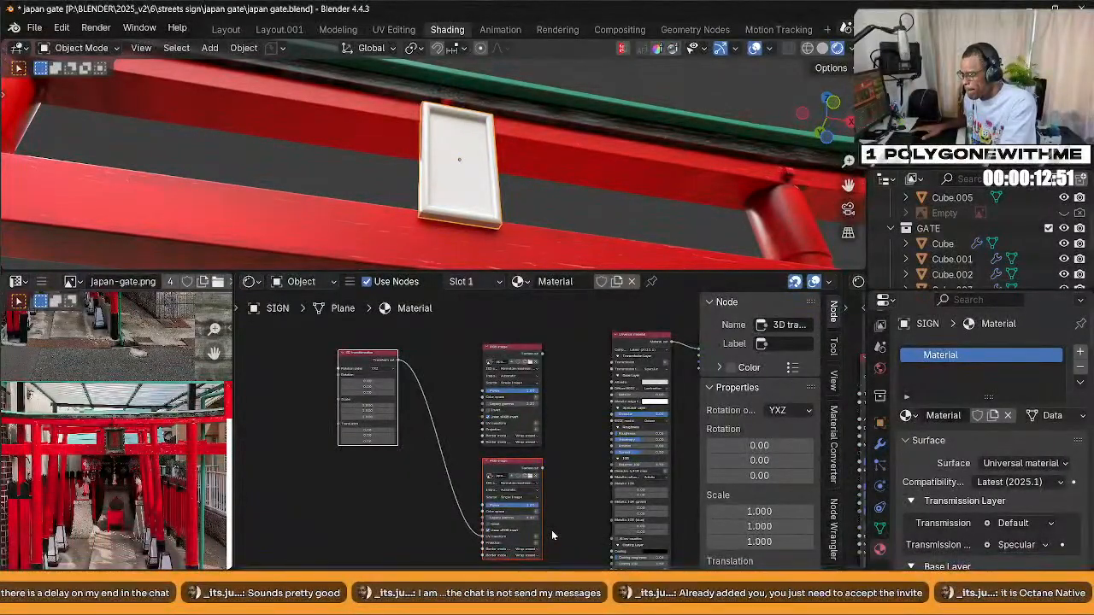
pyautogui.click(456, 476)
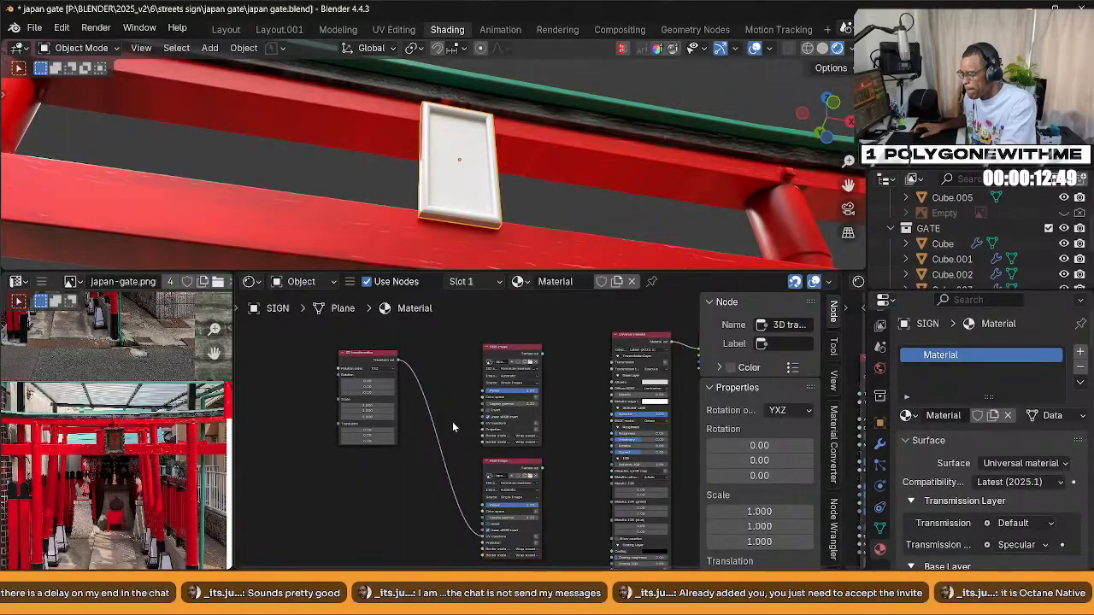
# Undo the UV transform link and duplicate both RGB image nodes, placing the copies below to form a column of four
pyautogui.scroll(-1, 513, 509)
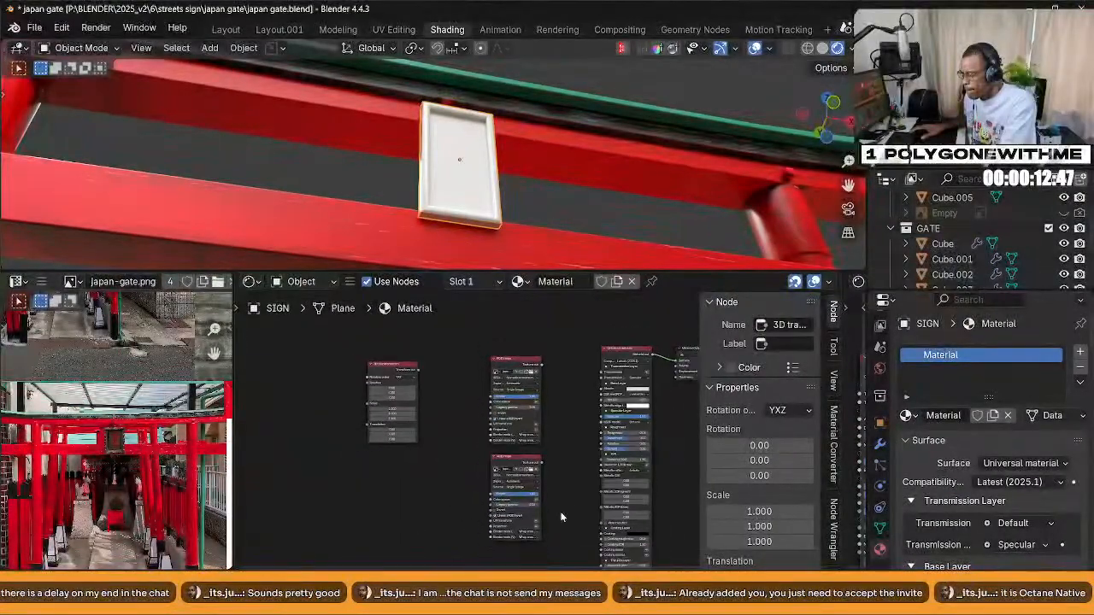
pyautogui.moveTo(487, 453); pyautogui.dragTo(480, 547)
pyautogui.scroll(-2, 412, 482)
# Try Octane Utility's Batch linking with the 3D transformation node and all four RGB image nodes selected
pyautogui.moveTo(555, 523); pyautogui.dragTo(506, 316)
pyautogui.keyDown('shift'); pyautogui.click(457, 337); pyautogui.keyUp('shift')
pyautogui.rightClick(456, 342)
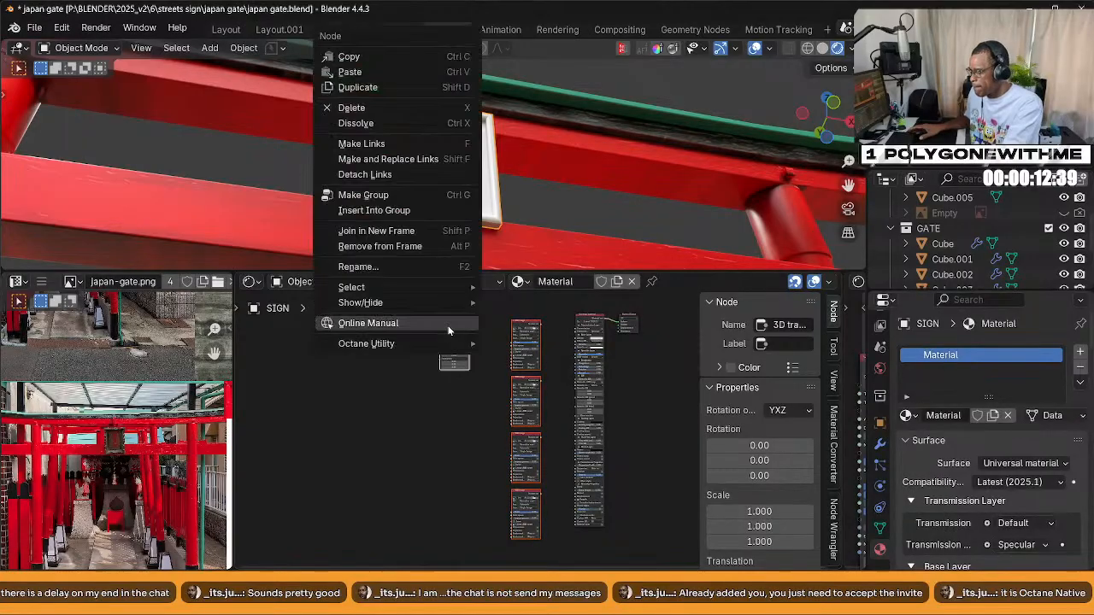
pyautogui.moveTo(455, 351)
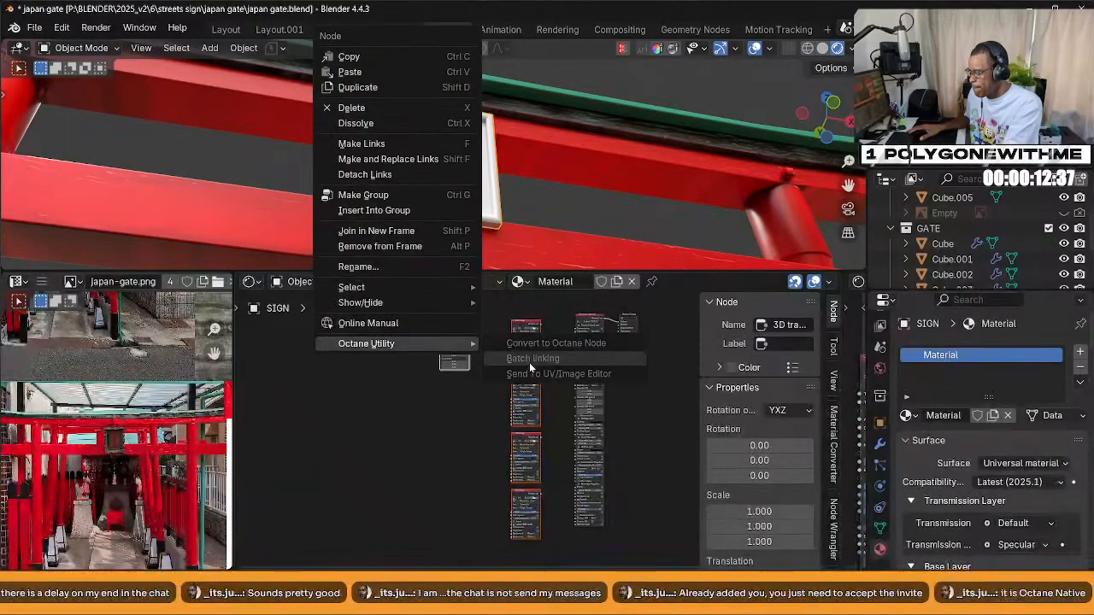
pyautogui.click(410, 442)
pyautogui.moveTo(410, 332); pyautogui.dragTo(544, 540)
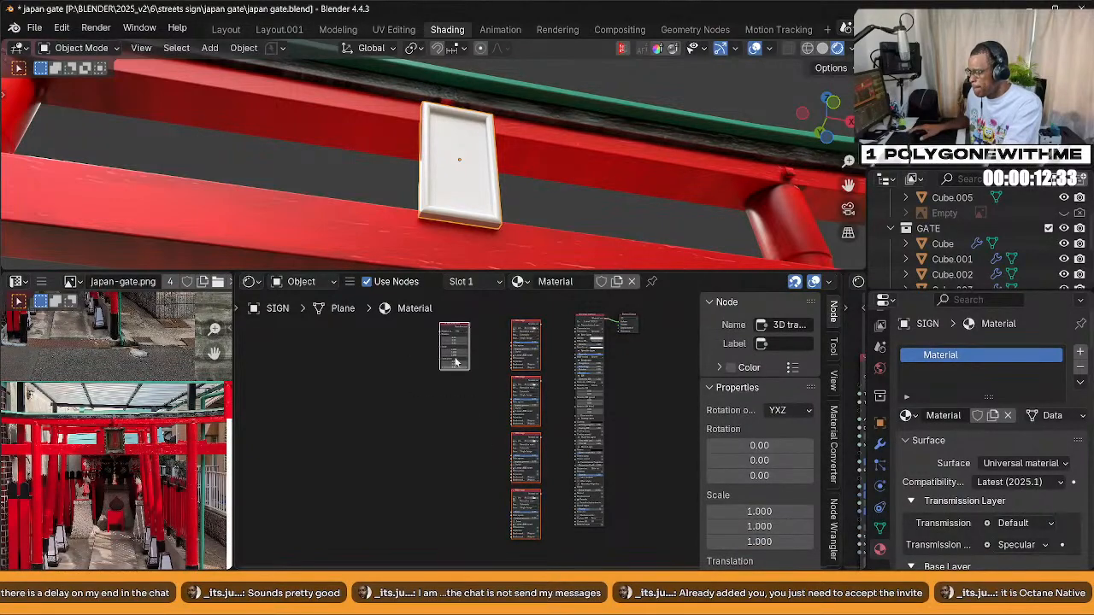
# Retry Octane Utility's Batch linking on the 3D transformation node together with the column of four RGB image nodes
pyautogui.rightClick(457, 334)
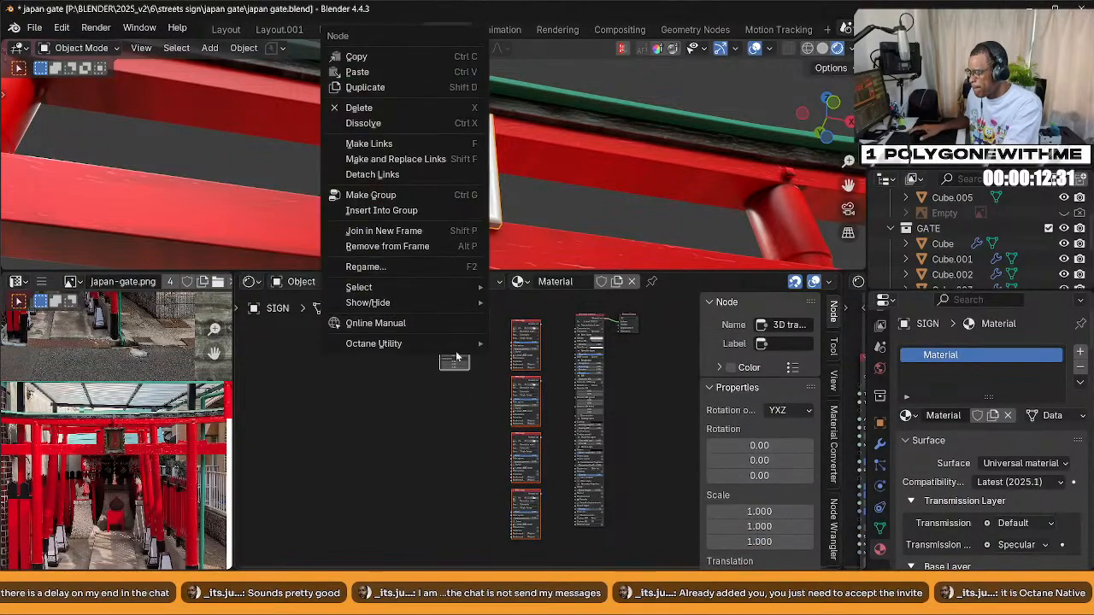
pyautogui.moveTo(459, 343)
pyautogui.click(557, 360)
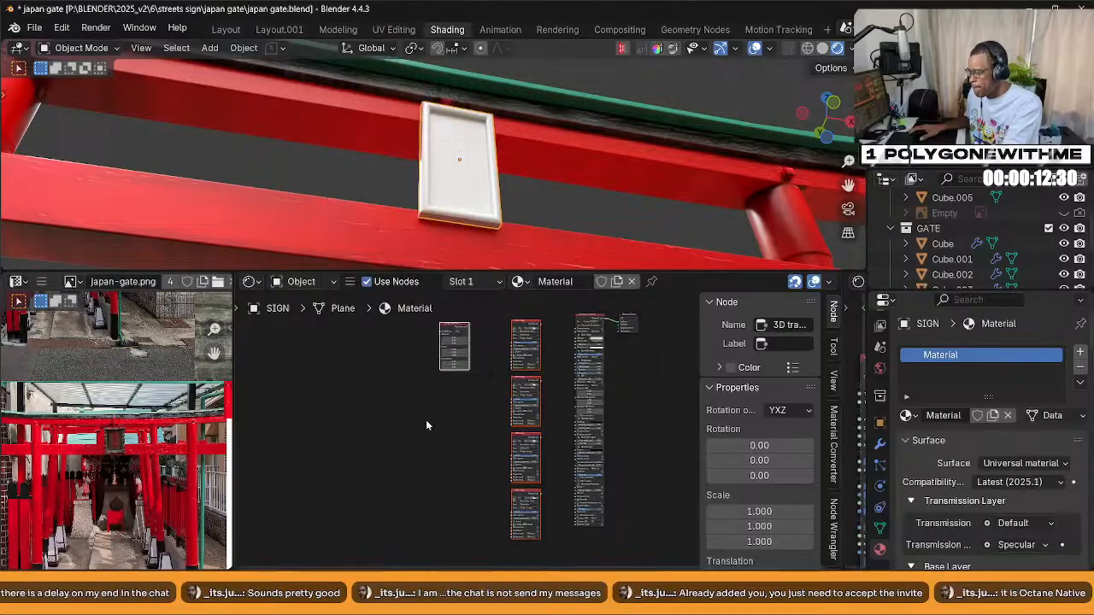
pyautogui.rightClick(526, 323)
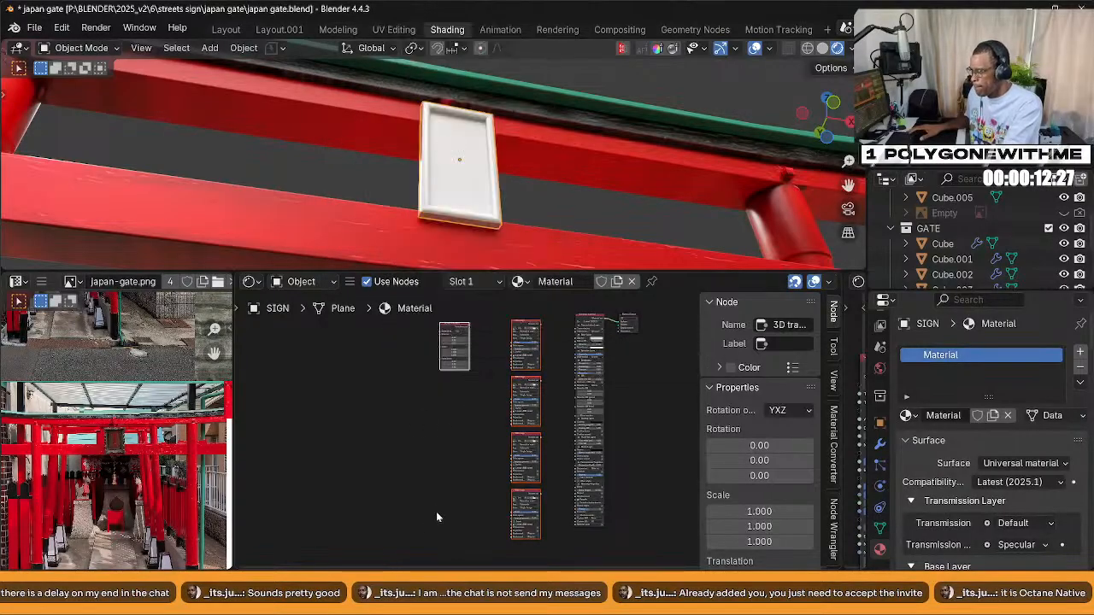
pyautogui.click(471, 468)
pyautogui.moveTo(565, 537); pyautogui.dragTo(509, 320)
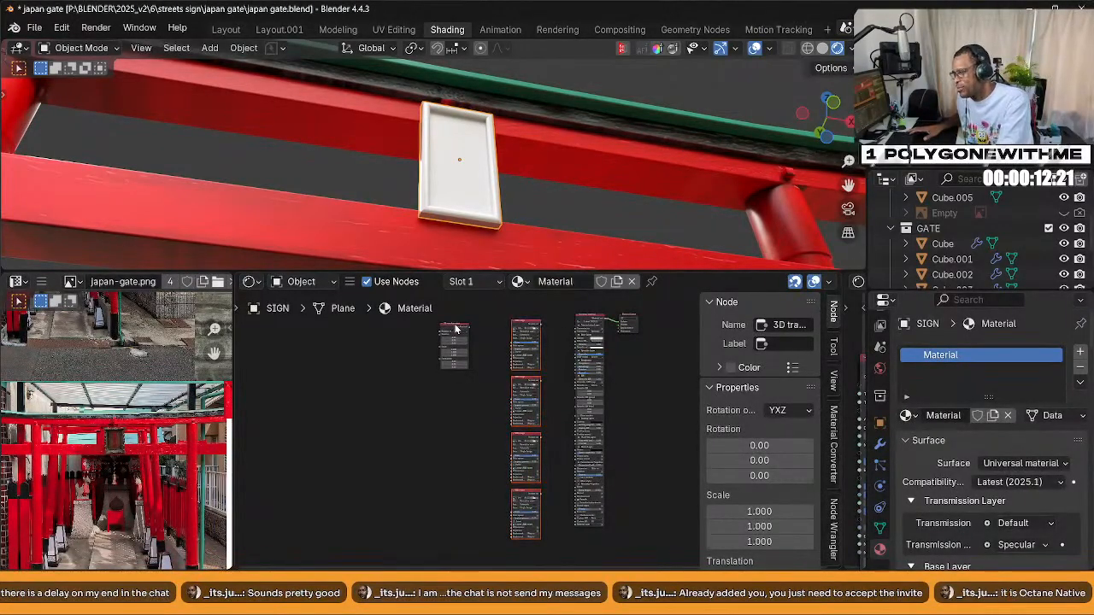
pyautogui.rightClick(455, 344)
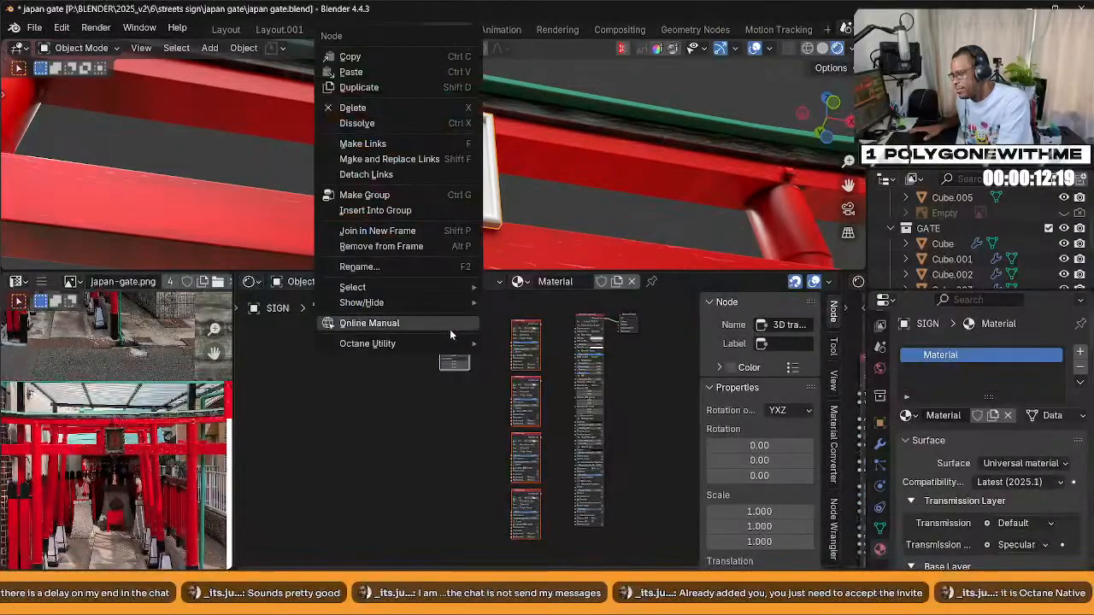
pyautogui.moveTo(455, 350)
pyautogui.click(552, 359)
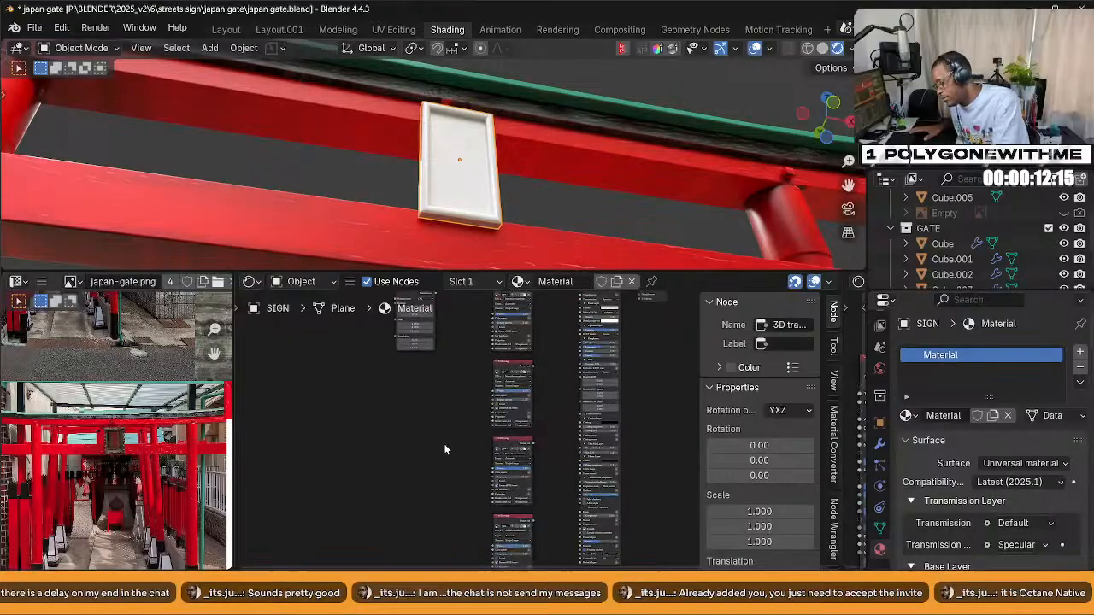
# Check the Octane Utility commands with the 3D transformation node selected alone and with the RGB image nodes included
pyautogui.scroll(3, 464, 468)
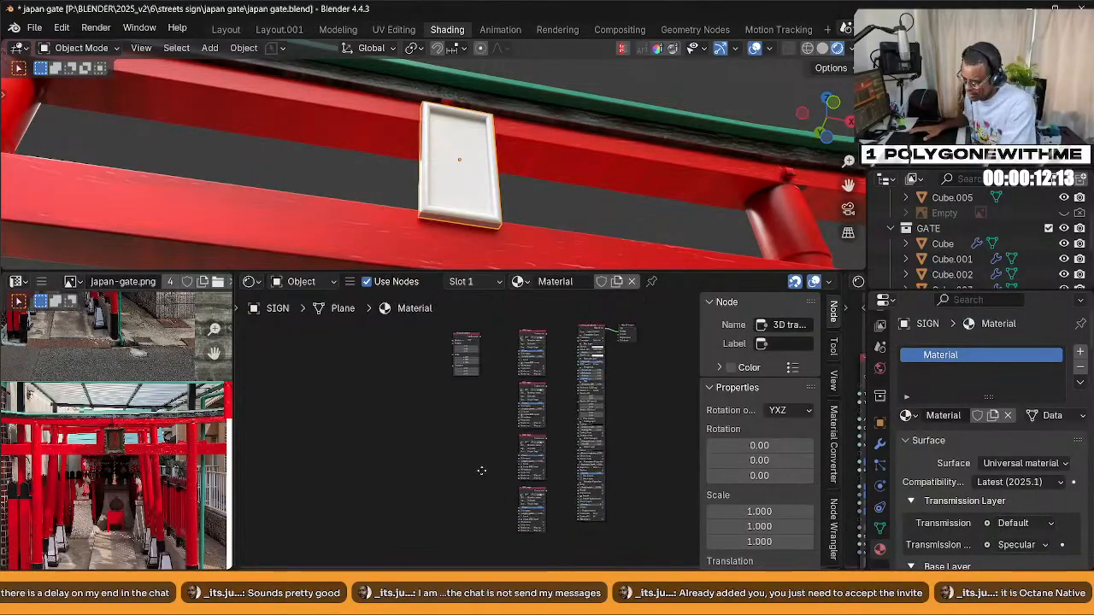
pyautogui.scroll(2, 453, 335)
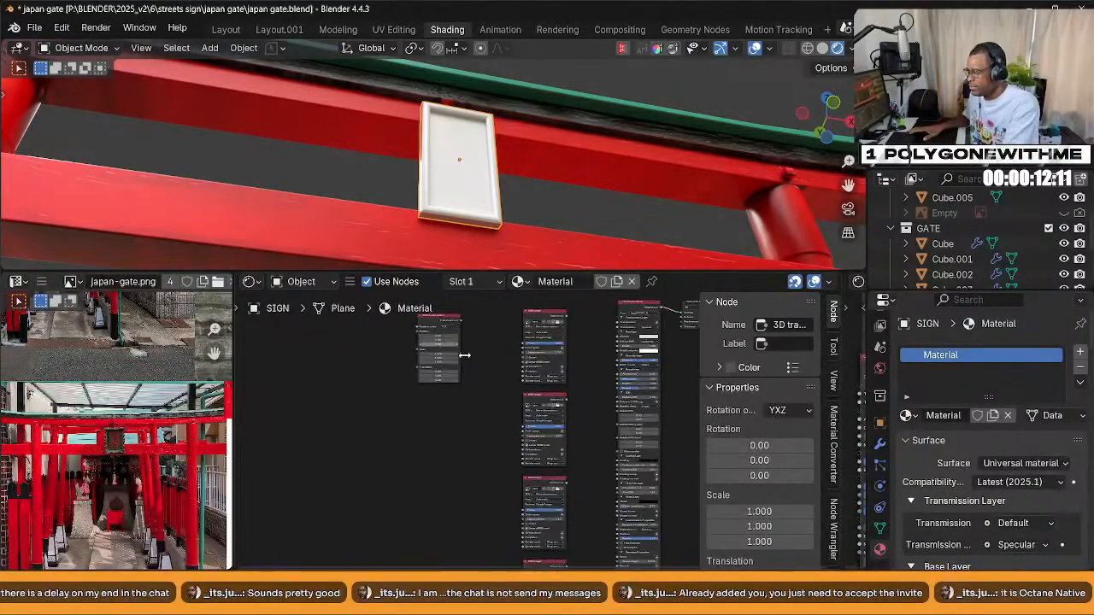
pyautogui.click(440, 328)
pyautogui.rightClick(440, 323)
pyautogui.moveTo(445, 317)
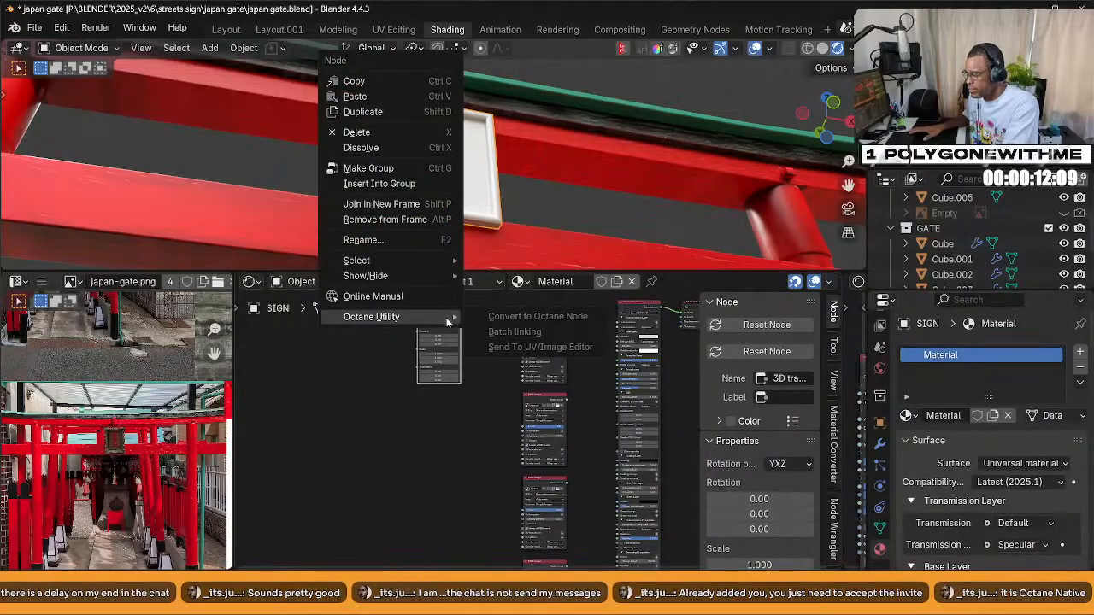
pyautogui.click(494, 372)
pyautogui.moveTo(486, 357); pyautogui.dragTo(566, 571)
pyautogui.rightClick(440, 322)
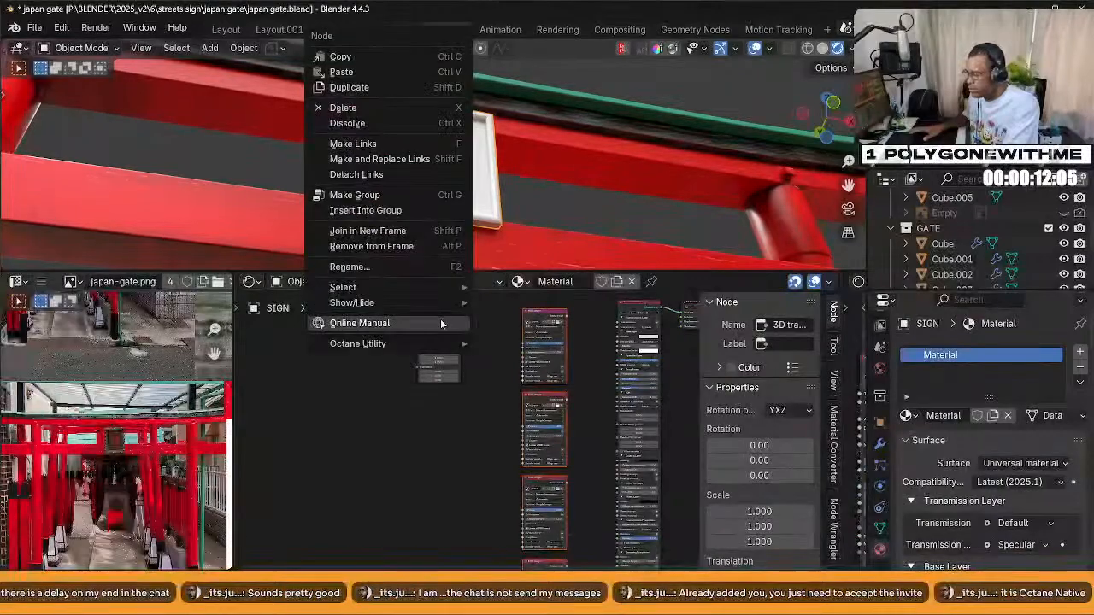
pyautogui.moveTo(447, 347)
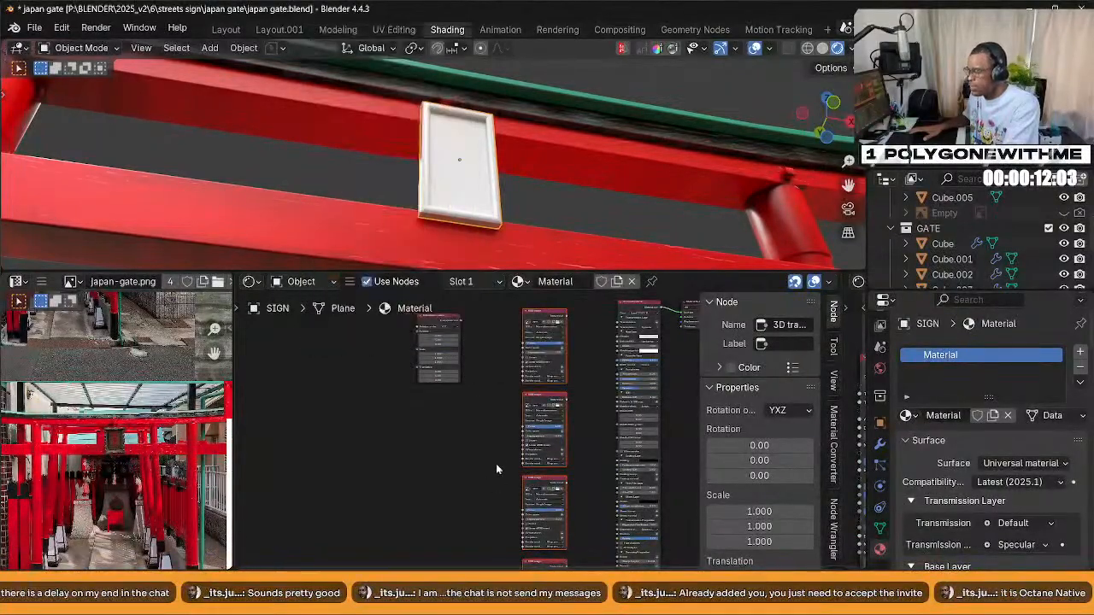
# Delete the column of four RGB image nodes from the sign's material
pyautogui.scroll(-2, 503, 458)
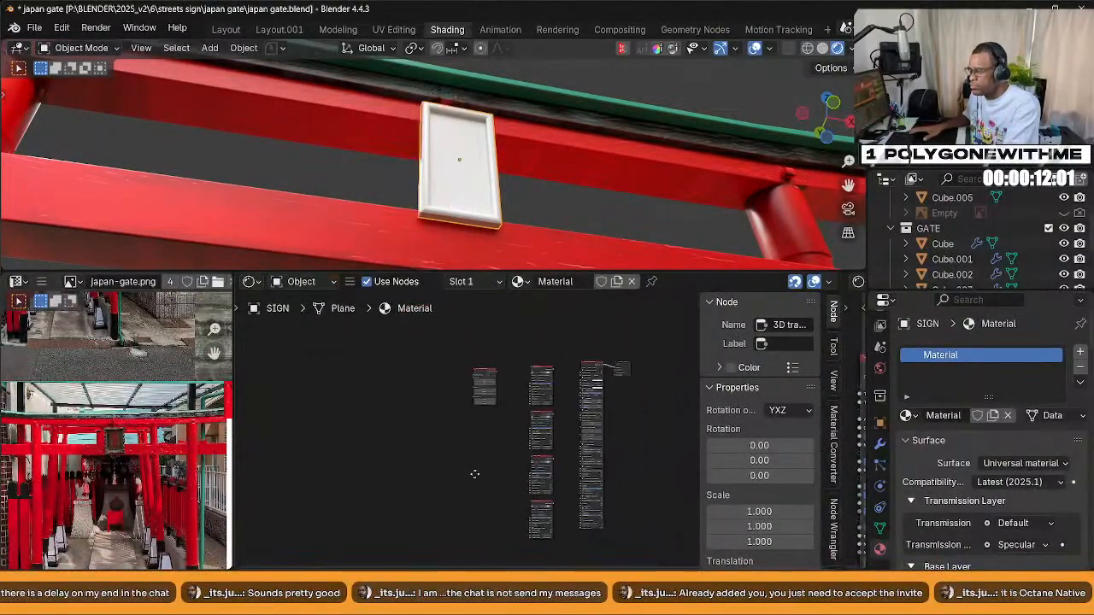
pyautogui.scroll(1, 481, 469)
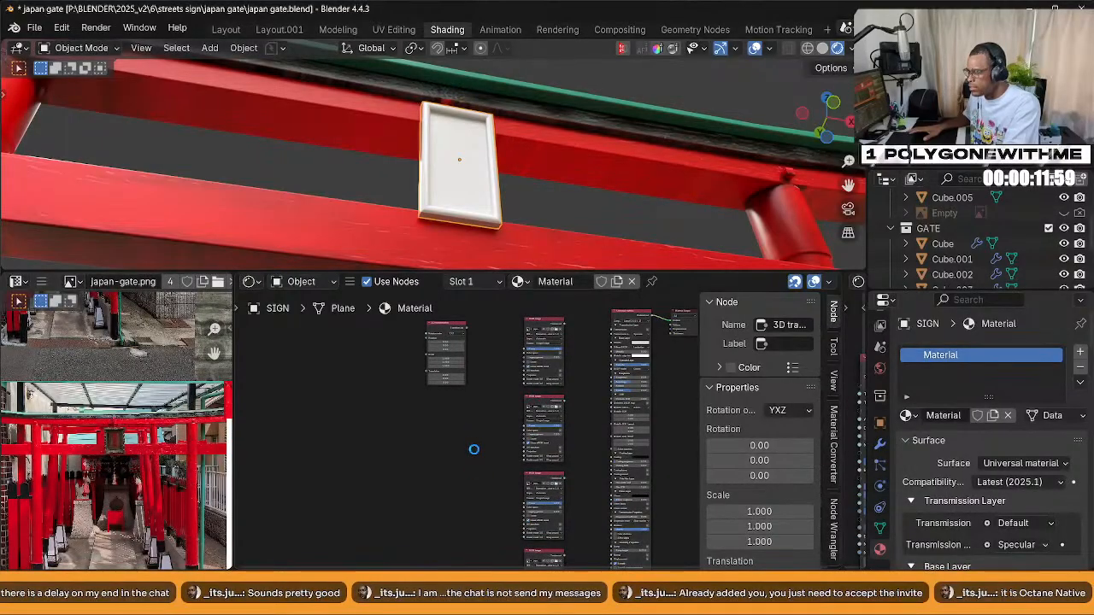
pyautogui.scroll(-2, 474, 455)
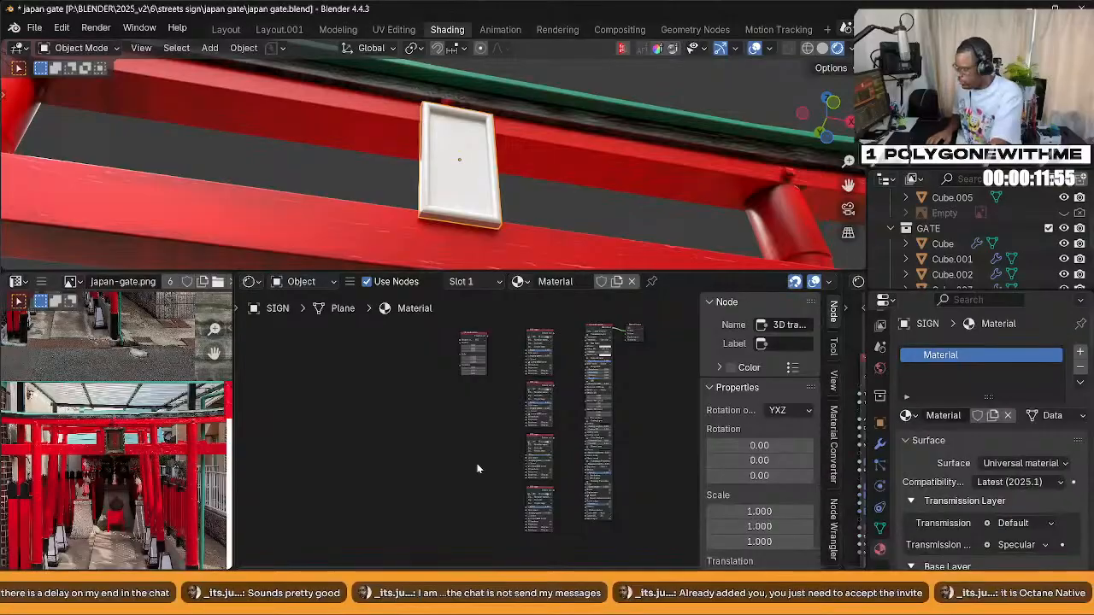
pyautogui.scroll(-1, 528, 446)
pyautogui.scroll(1, 523, 440)
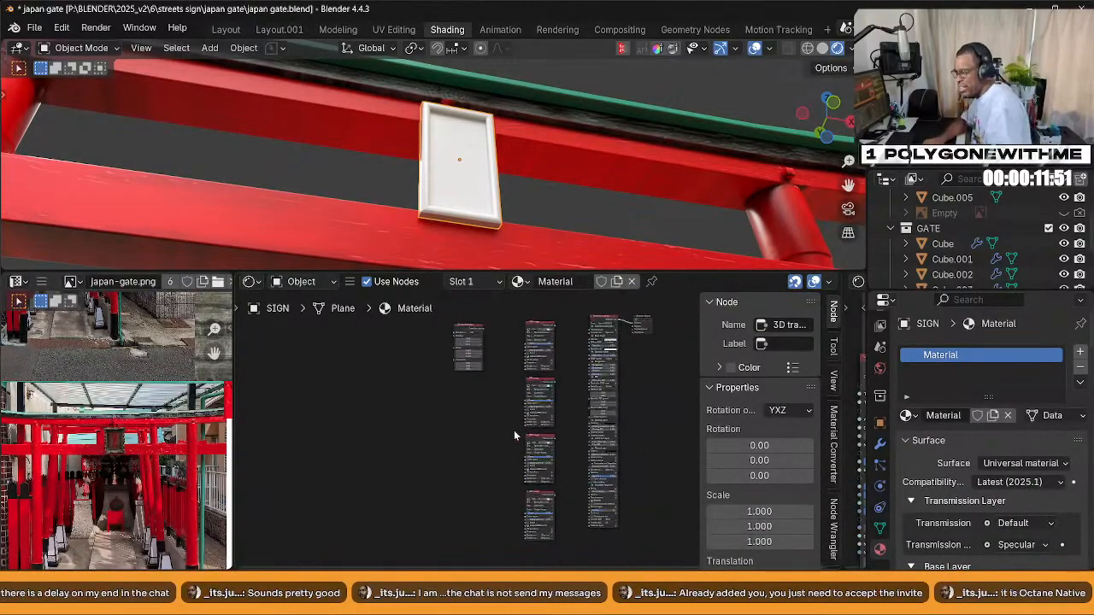
pyautogui.moveTo(553, 493); pyautogui.dragTo(511, 327)
pyautogui.press('x')
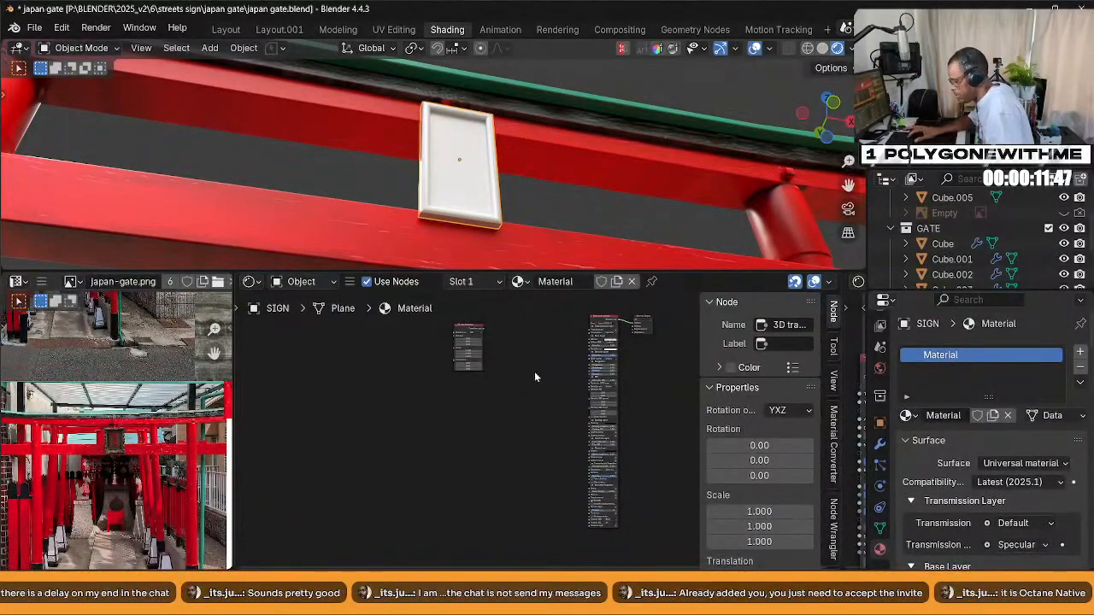
# Install the add-on Octane UV Transform Connector.py from disk, using the copy in the Downloads folder
pyautogui.click(54, 30)
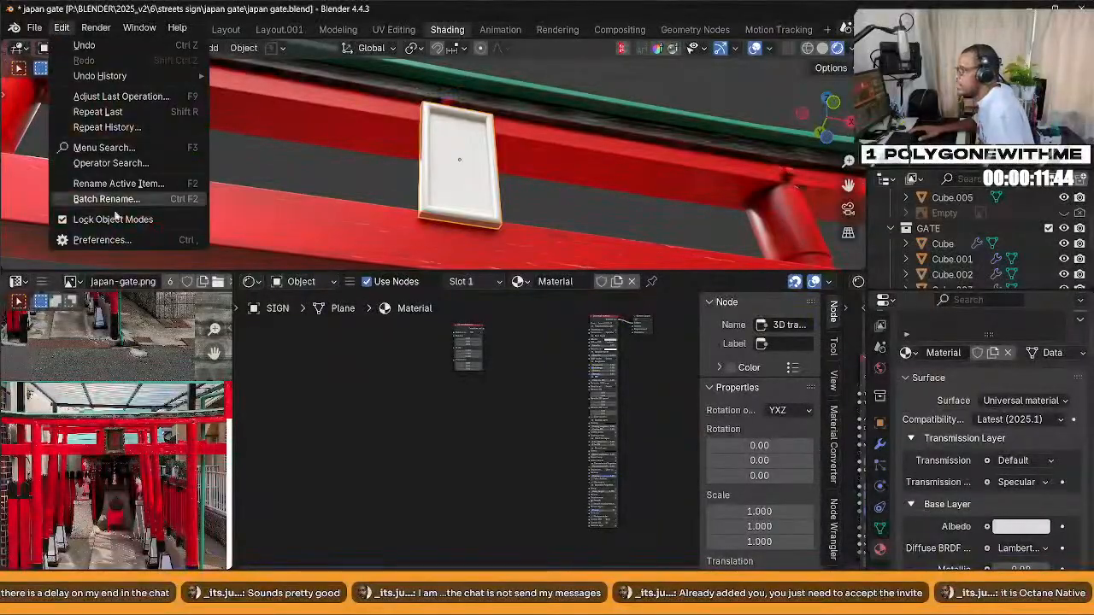
pyautogui.click(141, 243)
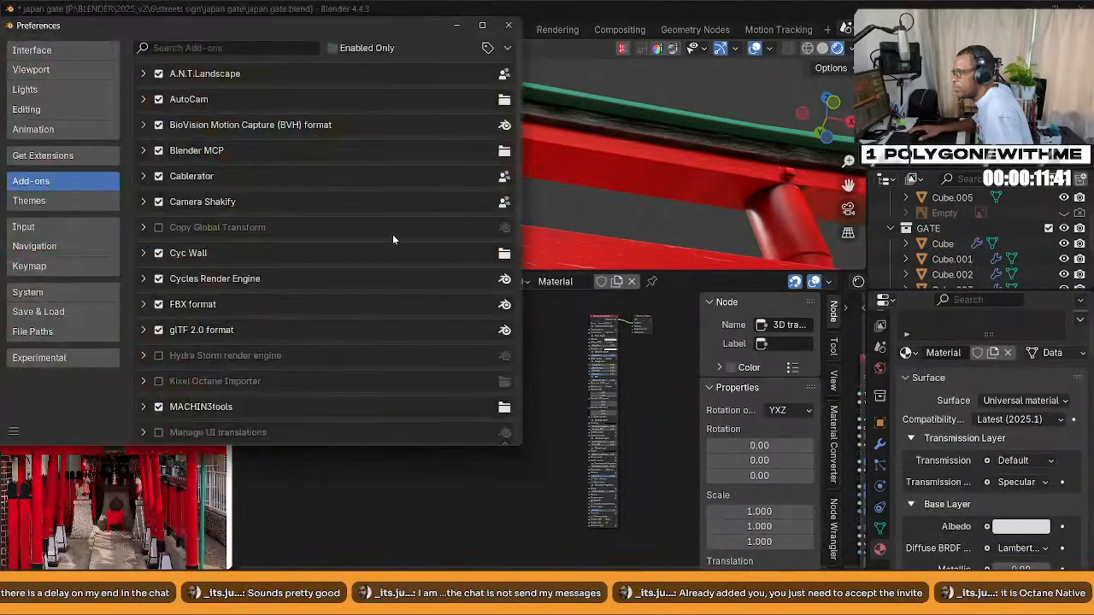
pyautogui.click(508, 47)
pyautogui.click(462, 83)
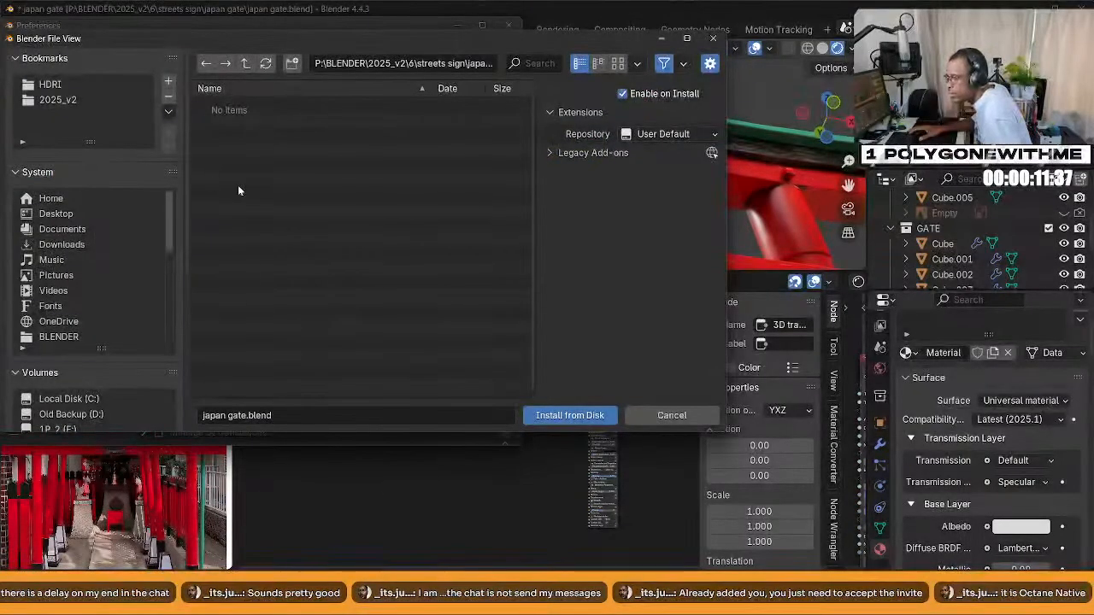
pyautogui.click(70, 244)
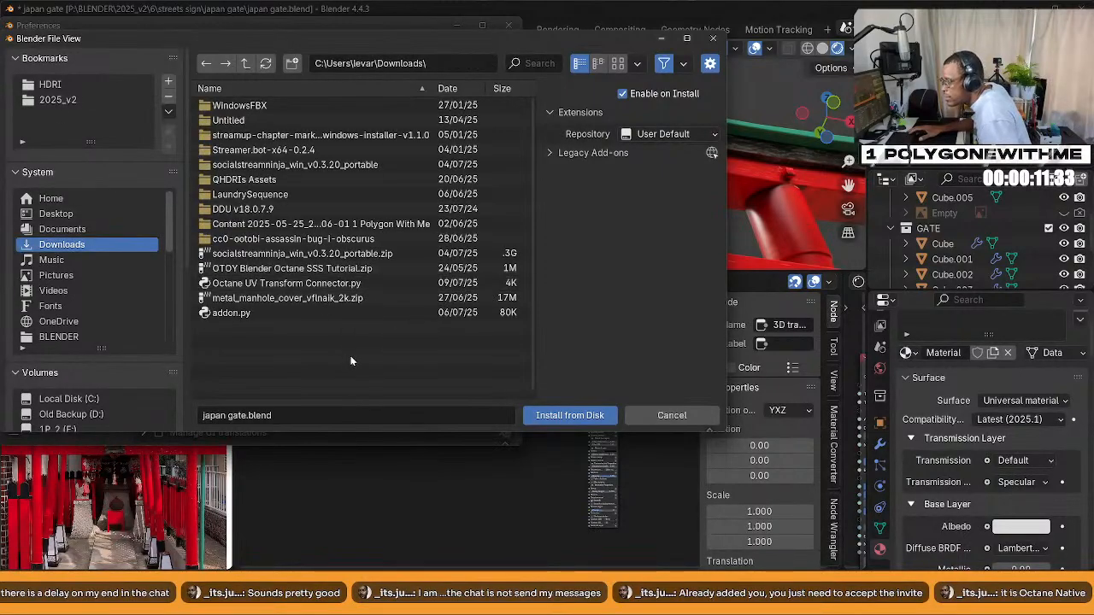
pyautogui.click(257, 313)
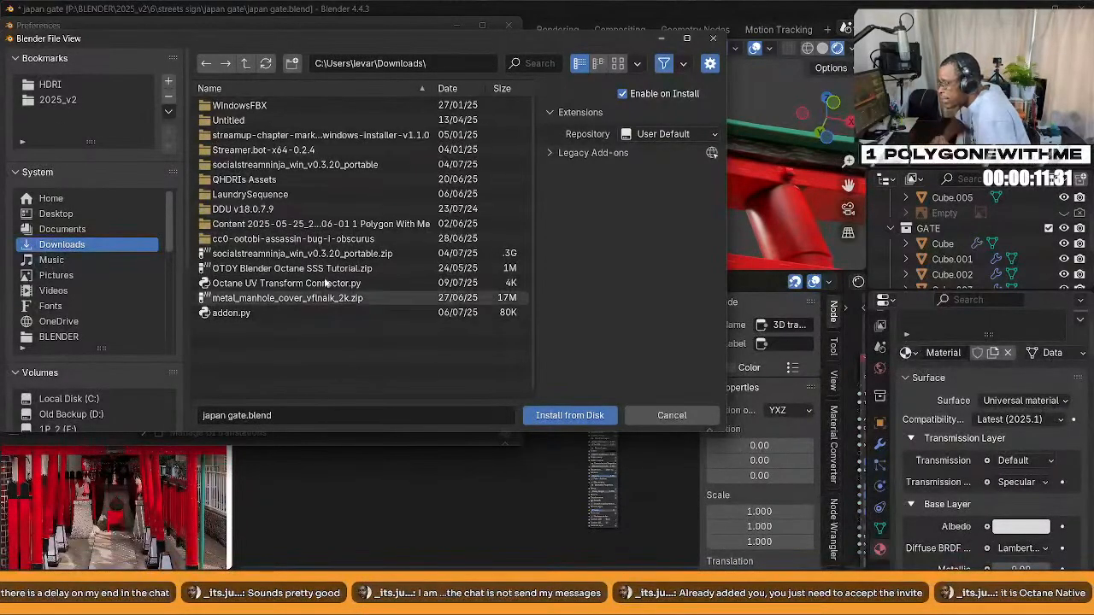
pyautogui.click(287, 283)
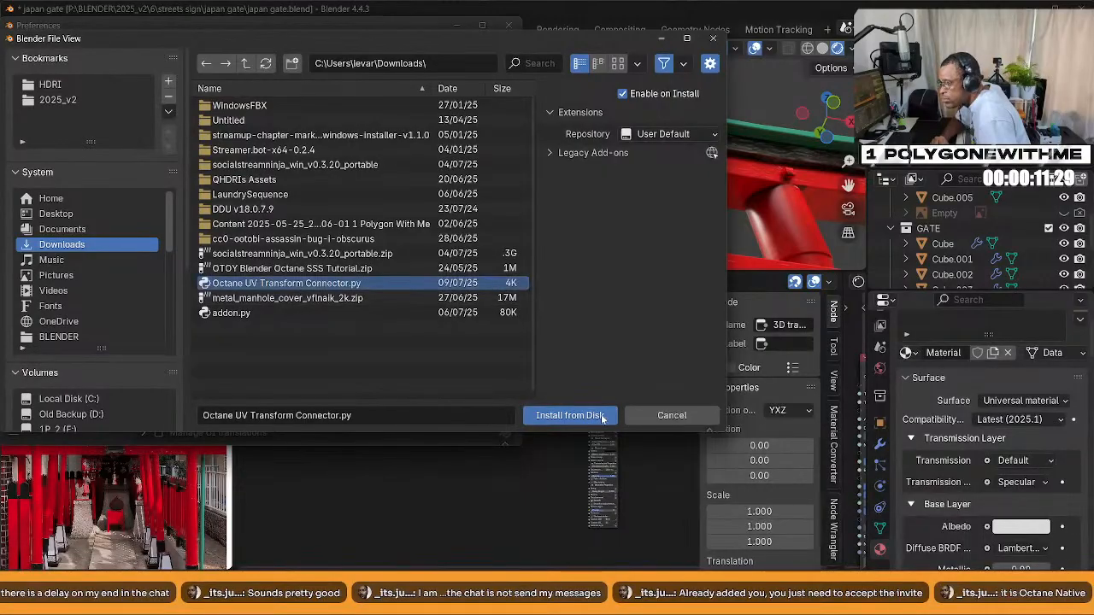
pyautogui.click(570, 415)
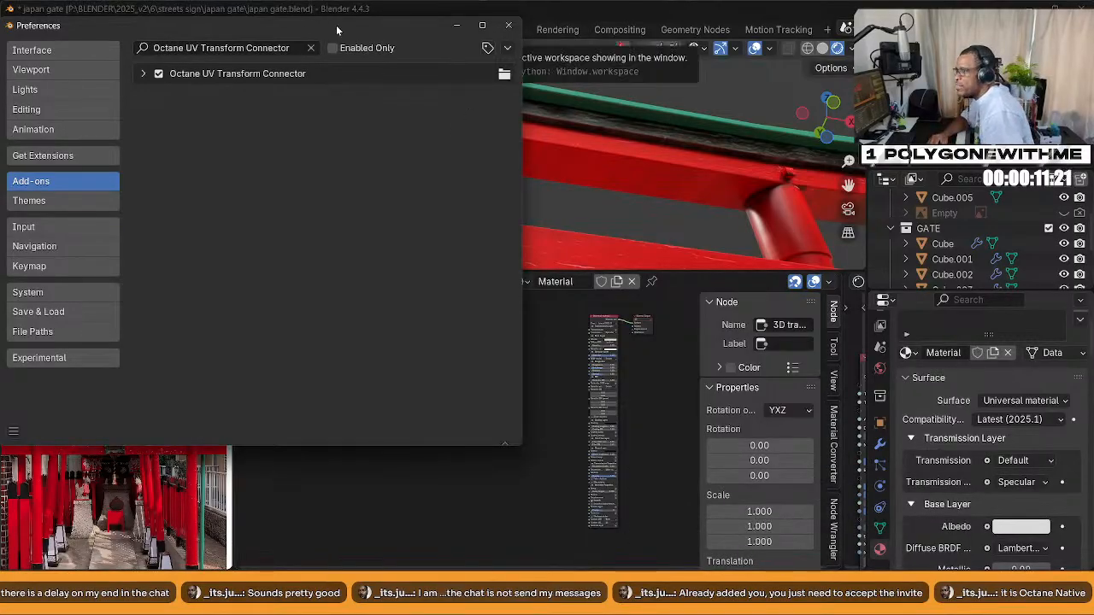
# Expand the Octane UV Transform Connector add-on's details to examine its description, version and file path
pyautogui.moveTo(295, 11)
pyautogui.mouseDown()
pyautogui.moveTo(284, 34)
pyautogui.moveTo(300, 51)
pyautogui.moveTo(287, 9)
pyautogui.mouseUp()
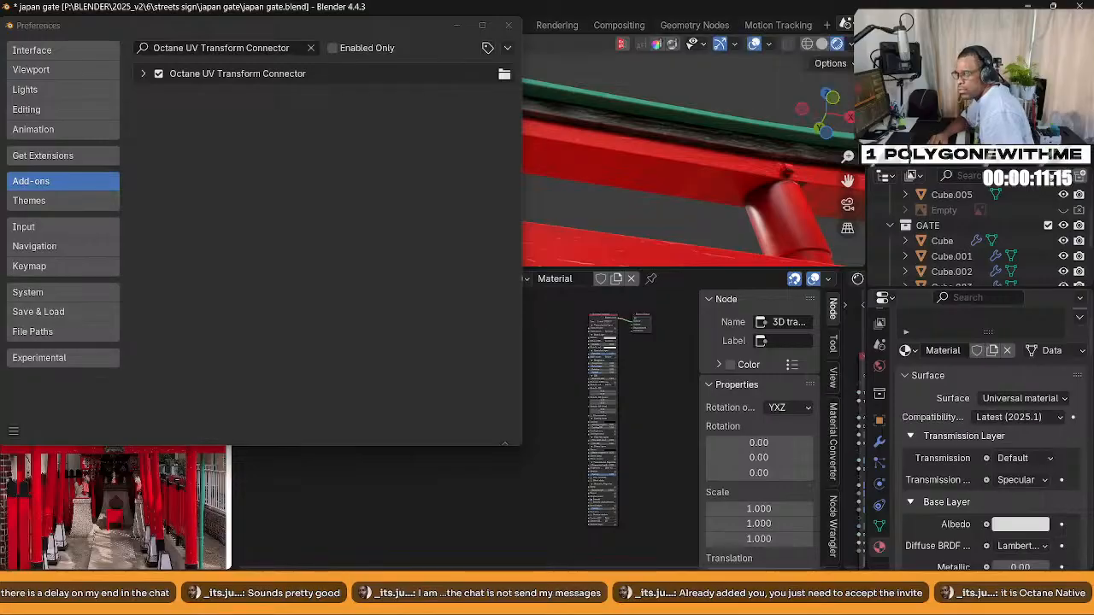
pyautogui.press('super+h')
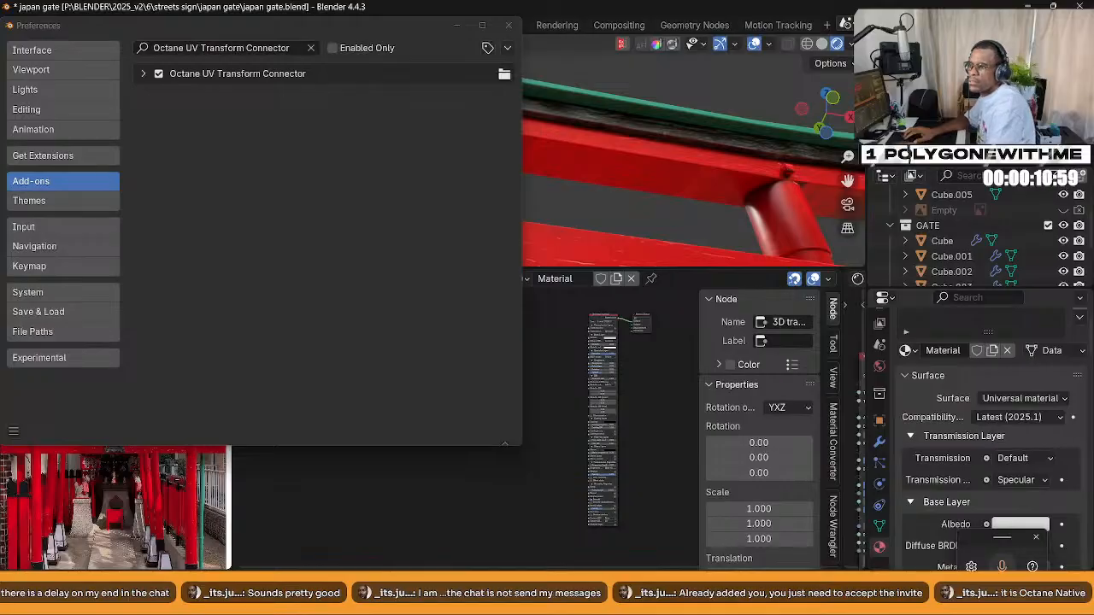
pyautogui.click(224, 108)
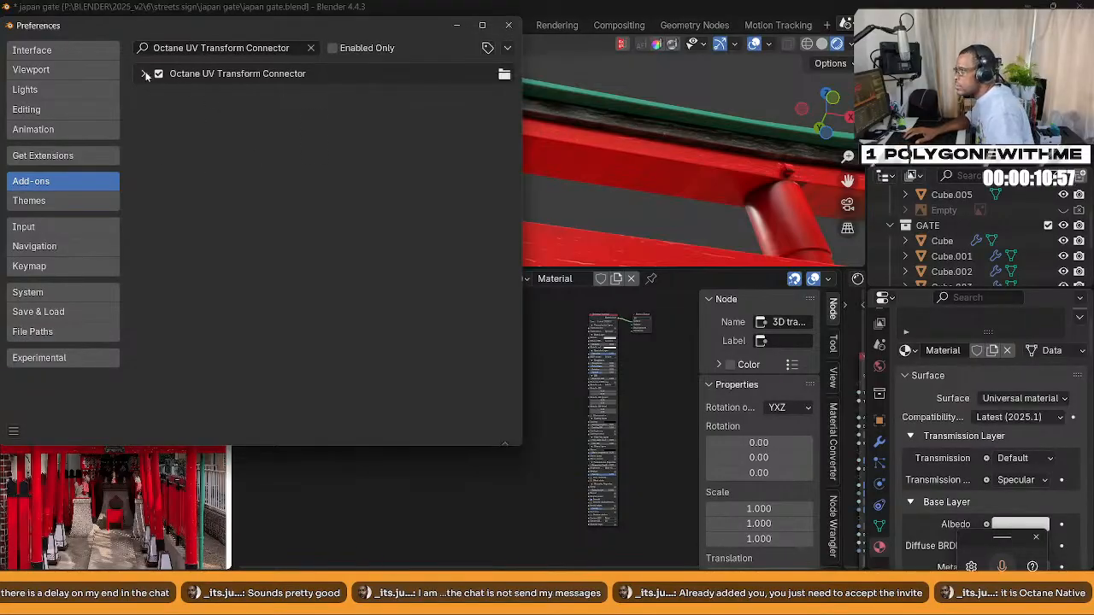
pyautogui.click(145, 74)
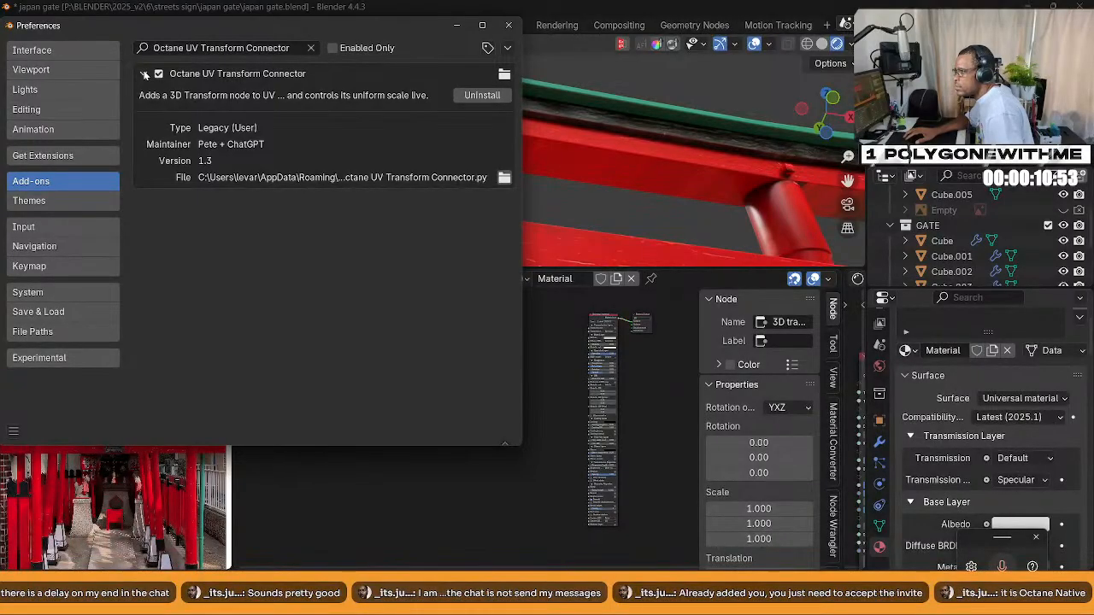
# Disable and uninstall the Octane UV Transform Connector add-on
pyautogui.click(146, 74)
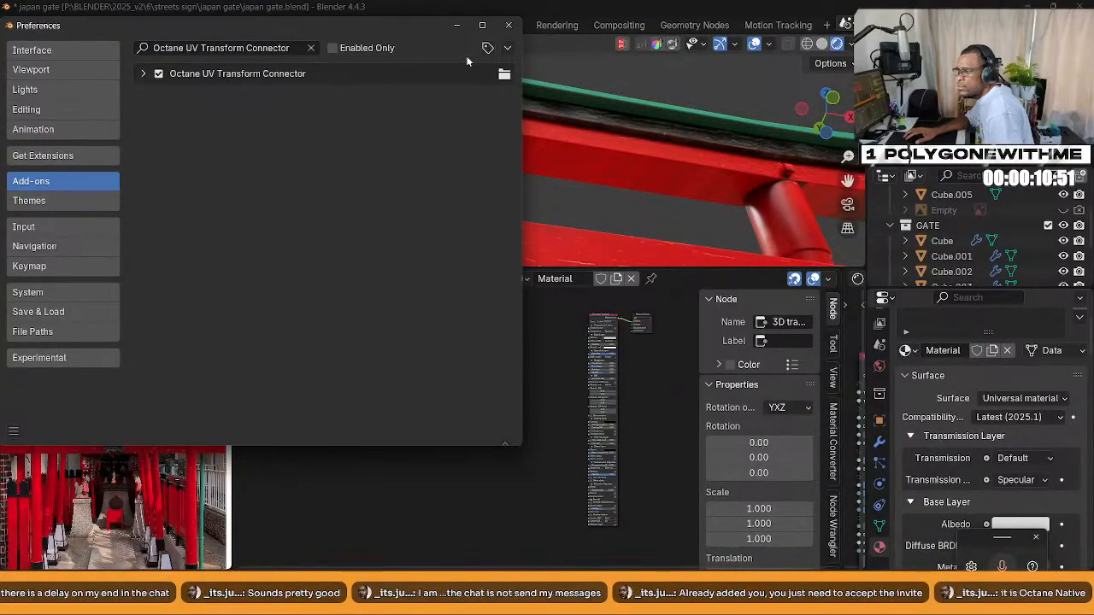
pyautogui.click(160, 74)
pyautogui.click(142, 75)
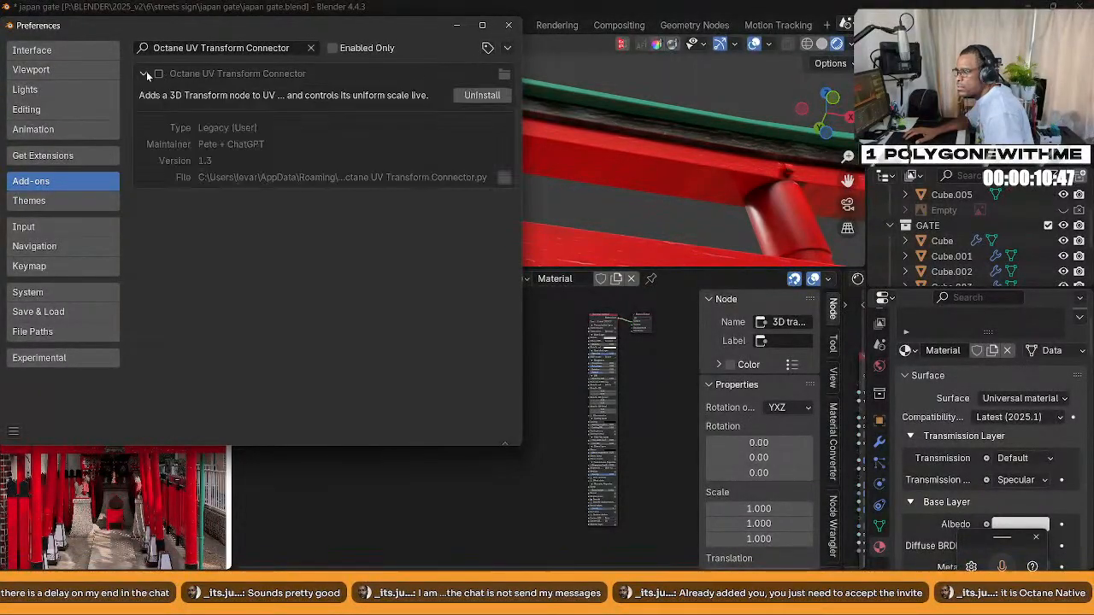
pyautogui.click(481, 95)
pyautogui.click(205, 140)
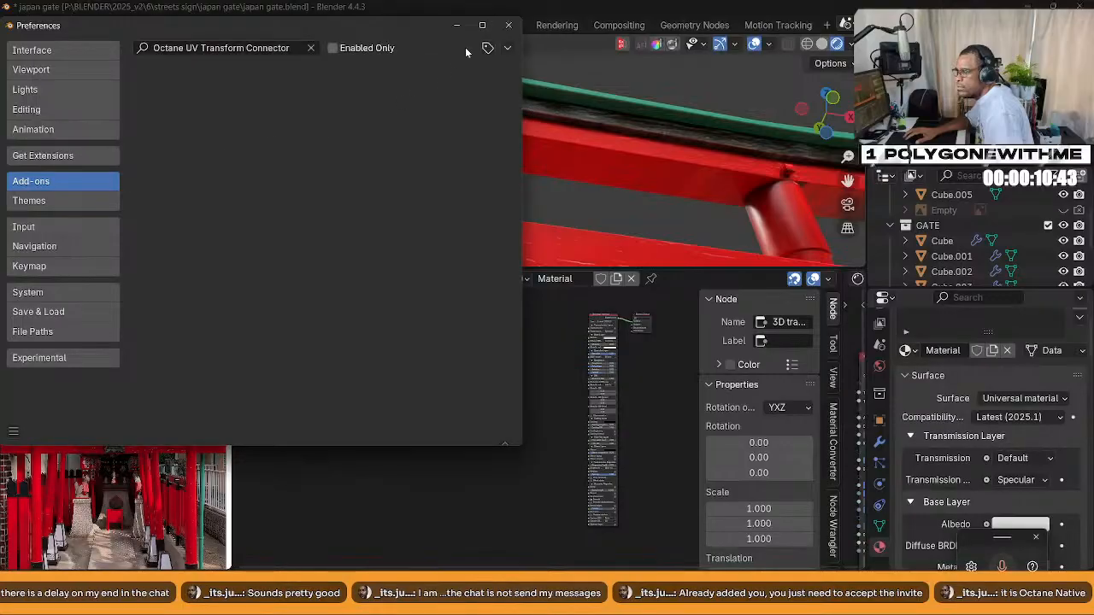
# Install the Octane UV Transform Connector add-on from disk out of the Downloads folder, check its details, and close the preferences
pyautogui.click(507, 48)
pyautogui.click(487, 87)
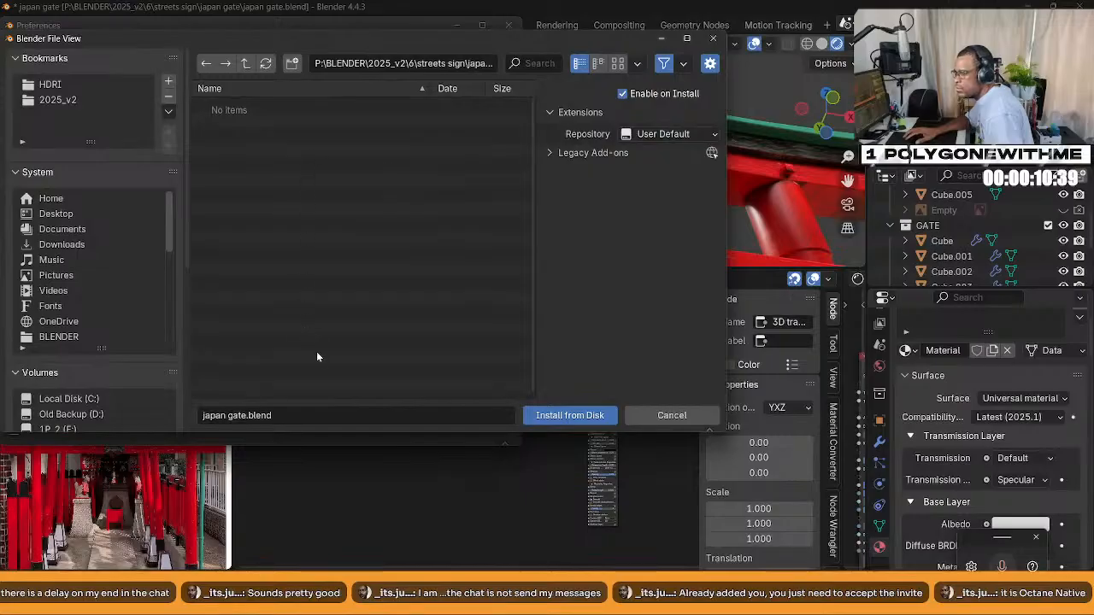
pyautogui.click(49, 245)
pyautogui.click(282, 284)
pyautogui.click(566, 415)
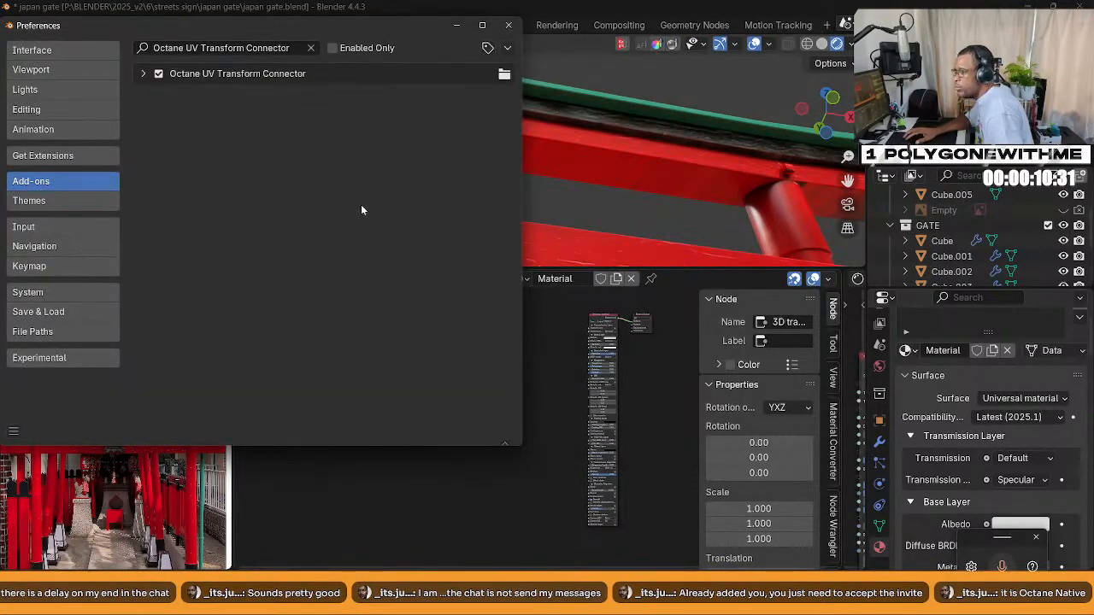
pyautogui.click(142, 75)
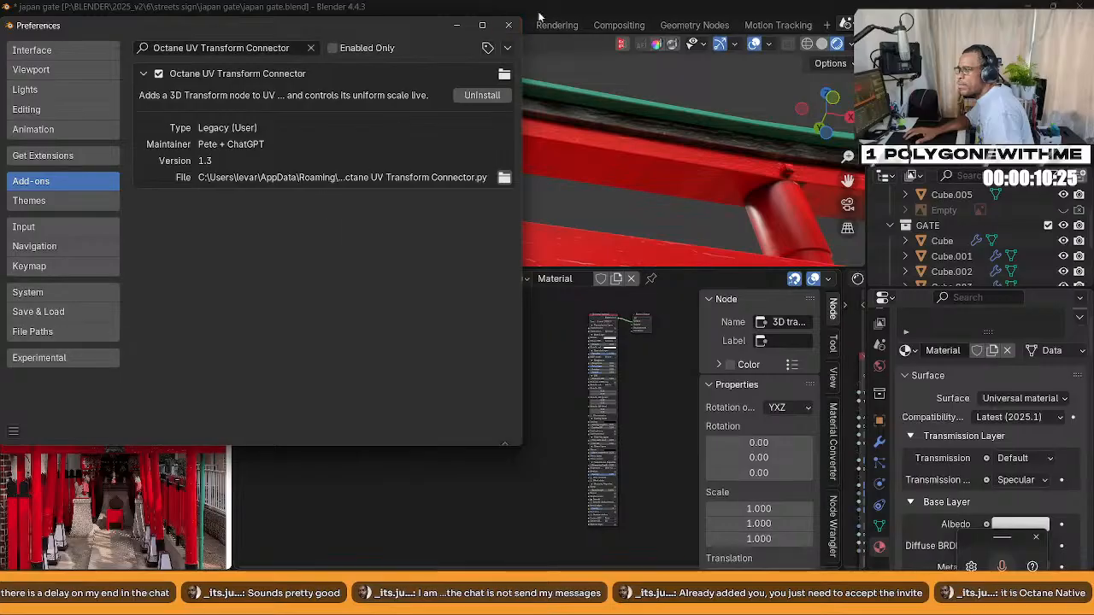
pyautogui.click(509, 25)
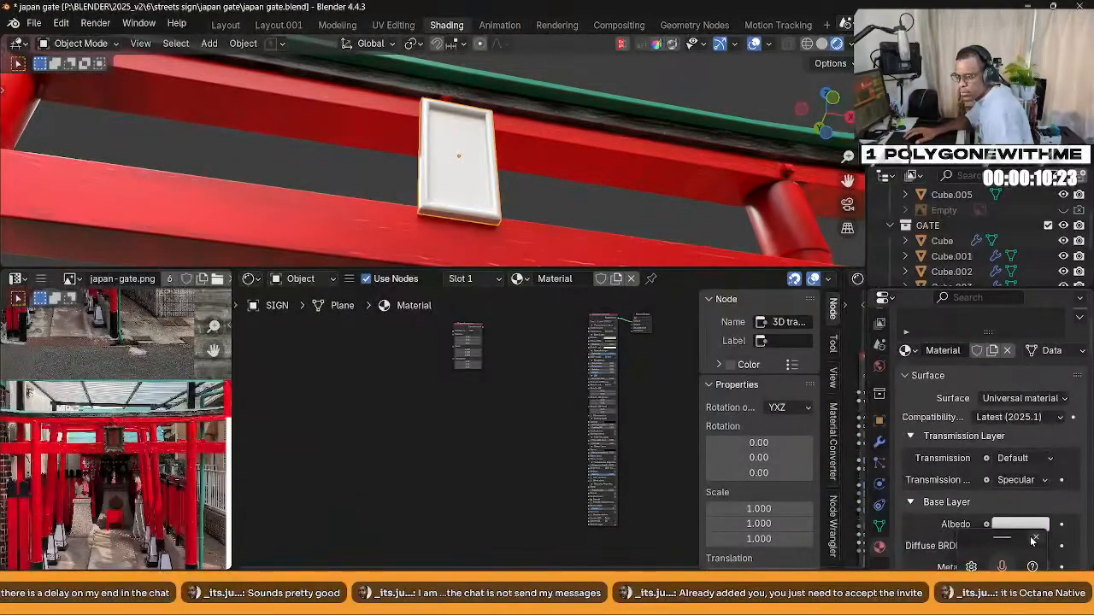
# Add an RGB image texture node to the sign's material and duplicate it twice, stacking the three nodes vertically
pyautogui.scroll(2, 455, 386)
pyautogui.hotkey('shift', 'a')
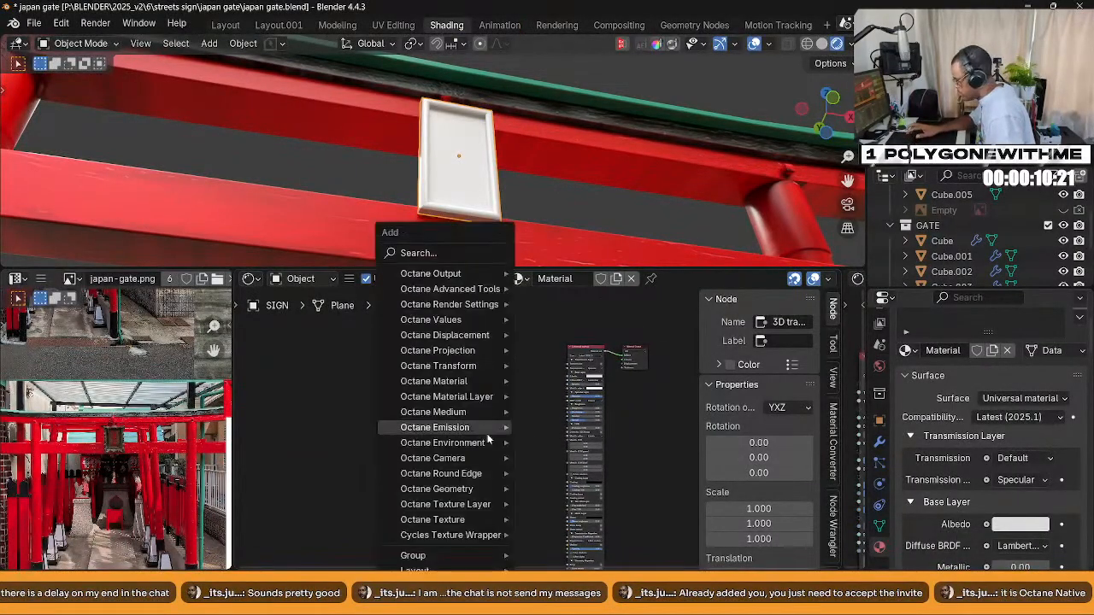
pyautogui.write('rgb')
pyautogui.press('Down')
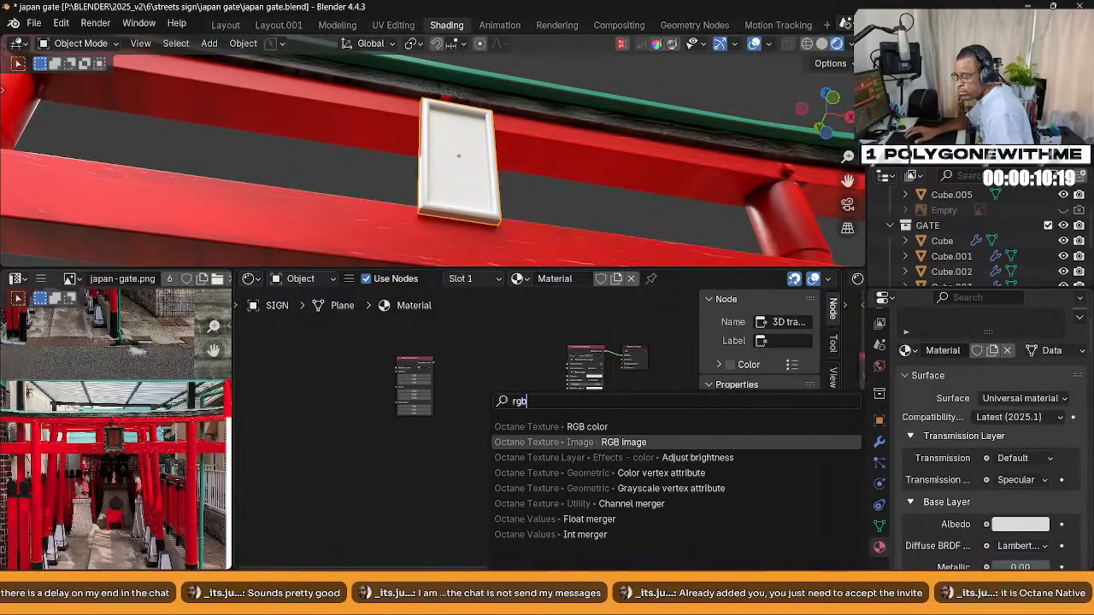
pyautogui.press('Return')
pyautogui.click(504, 351)
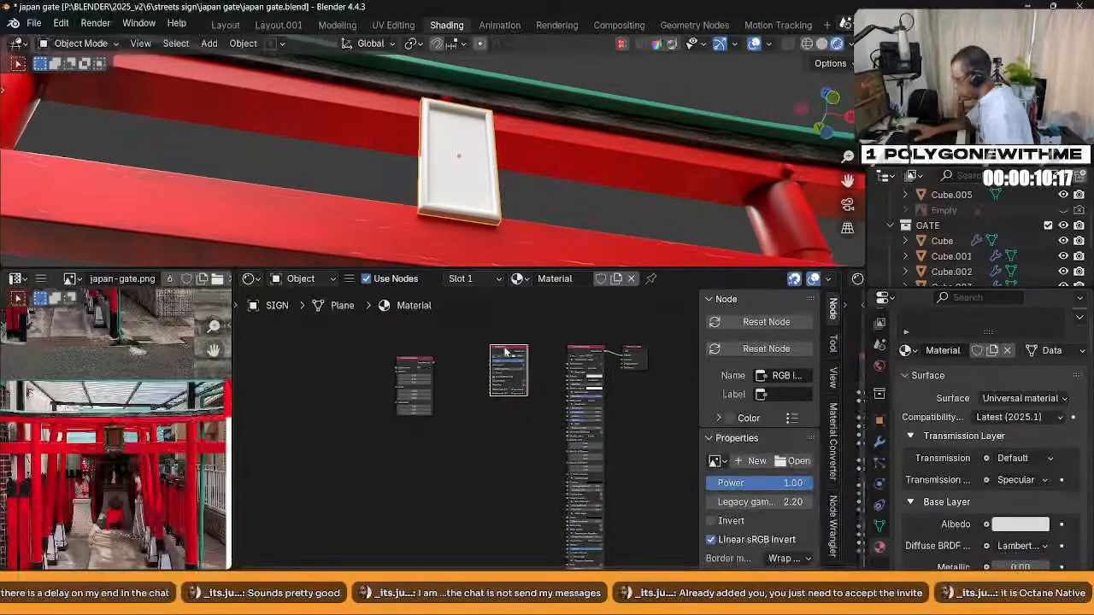
pyautogui.hotkey('shift', 'd')
pyautogui.click(506, 412)
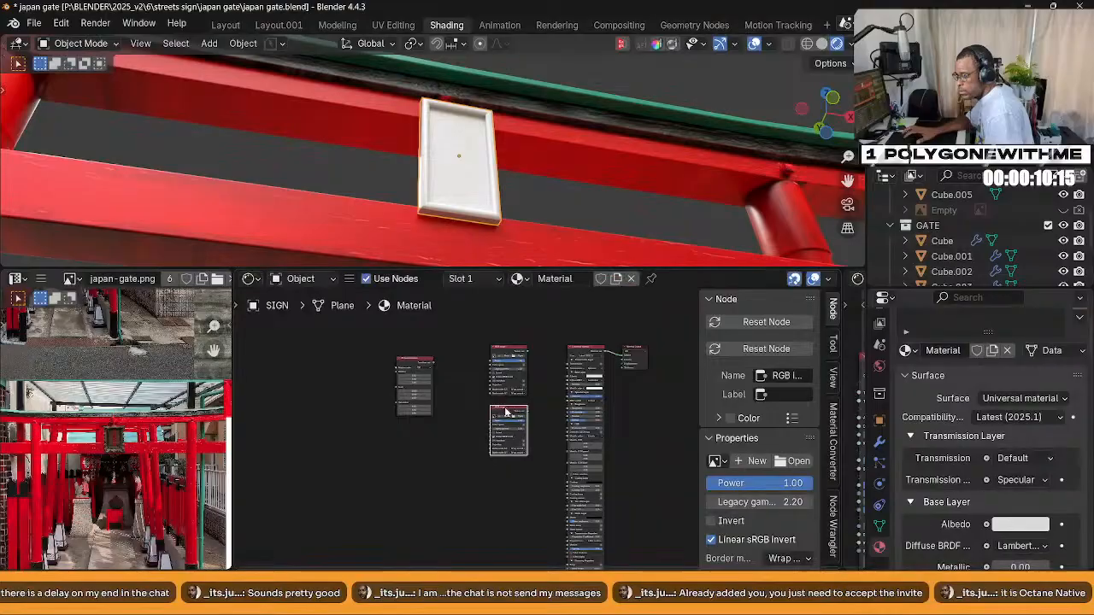
pyautogui.hotkey('shift', 'd')
pyautogui.click(506, 513)
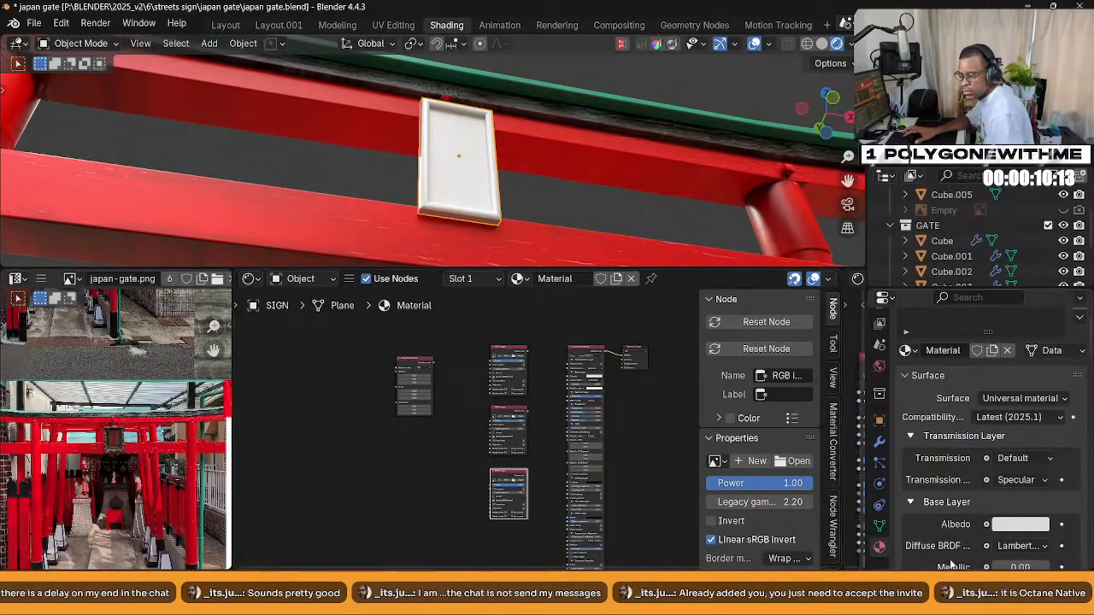
# Connect the 3D transformation node to all three RGB image nodes with Connect 3D Transform to UV
pyautogui.scroll(-3, 979, 531)
pyautogui.scroll(-15, 979, 531)
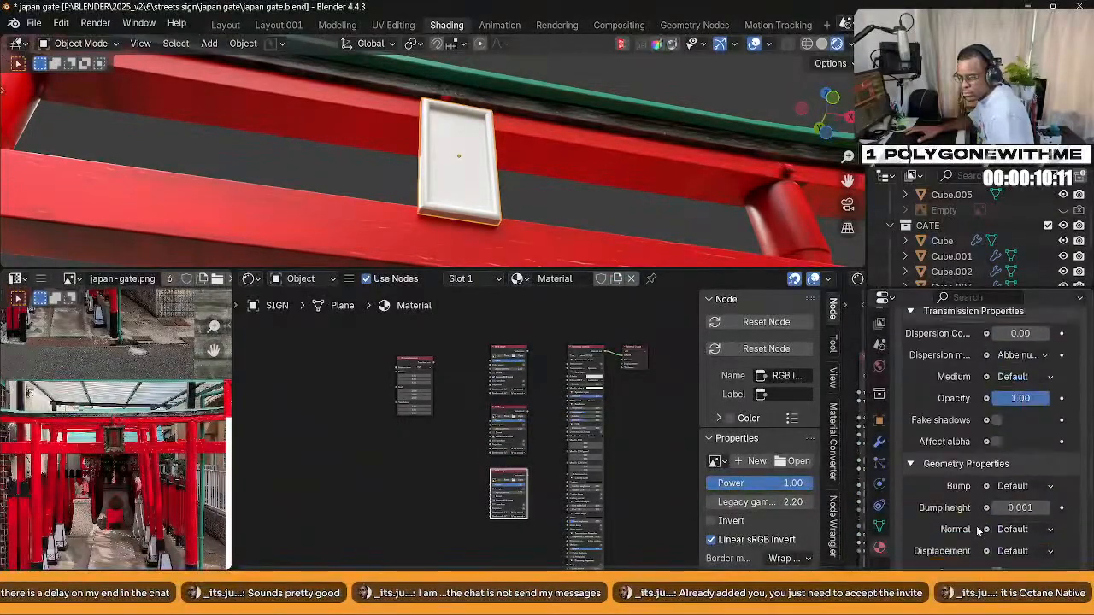
pyautogui.scroll(-5, 977, 530)
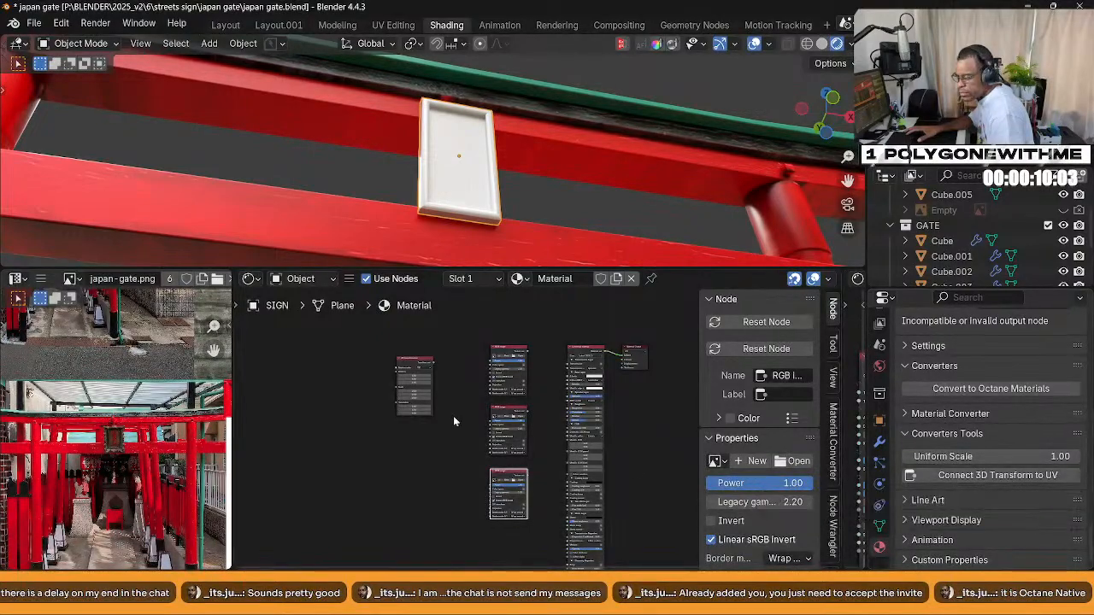
pyautogui.moveTo(436, 422); pyautogui.dragTo(426, 419, button='middle')
pyautogui.scroll(2, 435, 429)
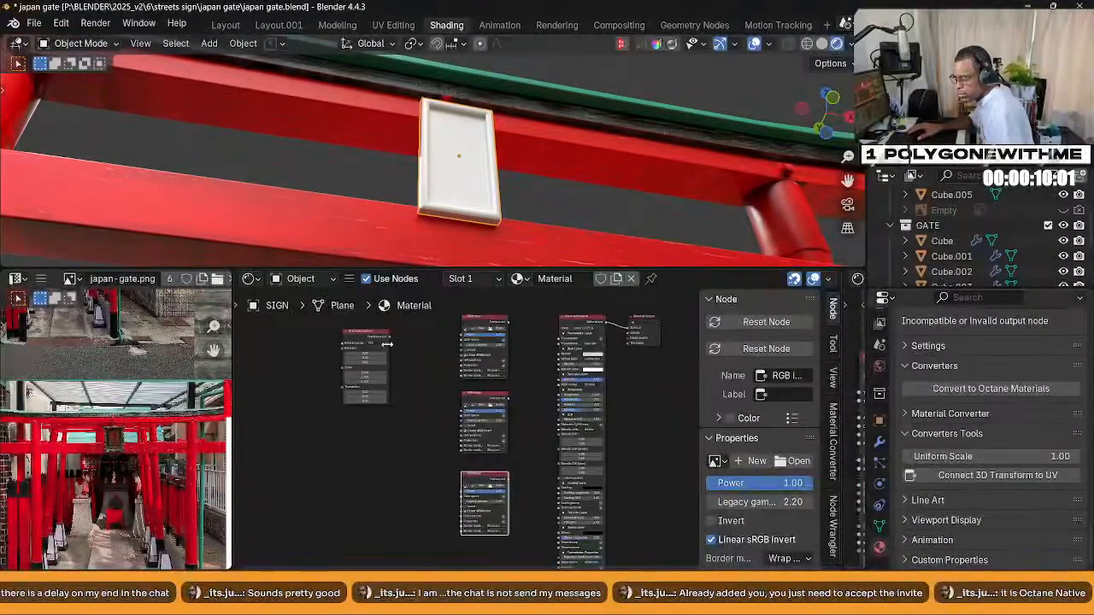
pyautogui.moveTo(365, 326); pyautogui.dragTo(504, 495)
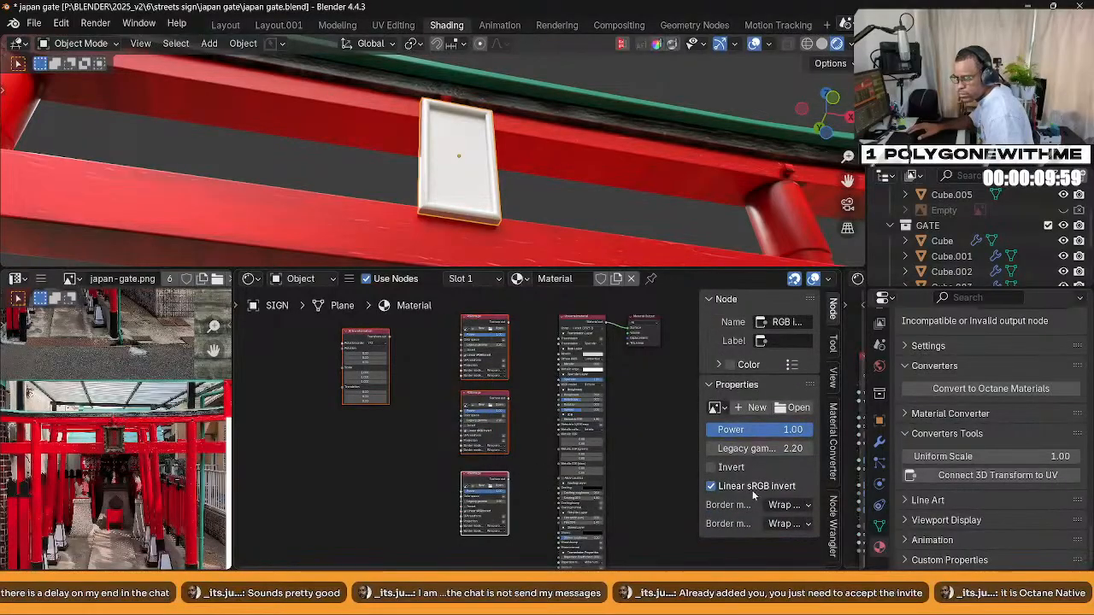
pyautogui.click(359, 342)
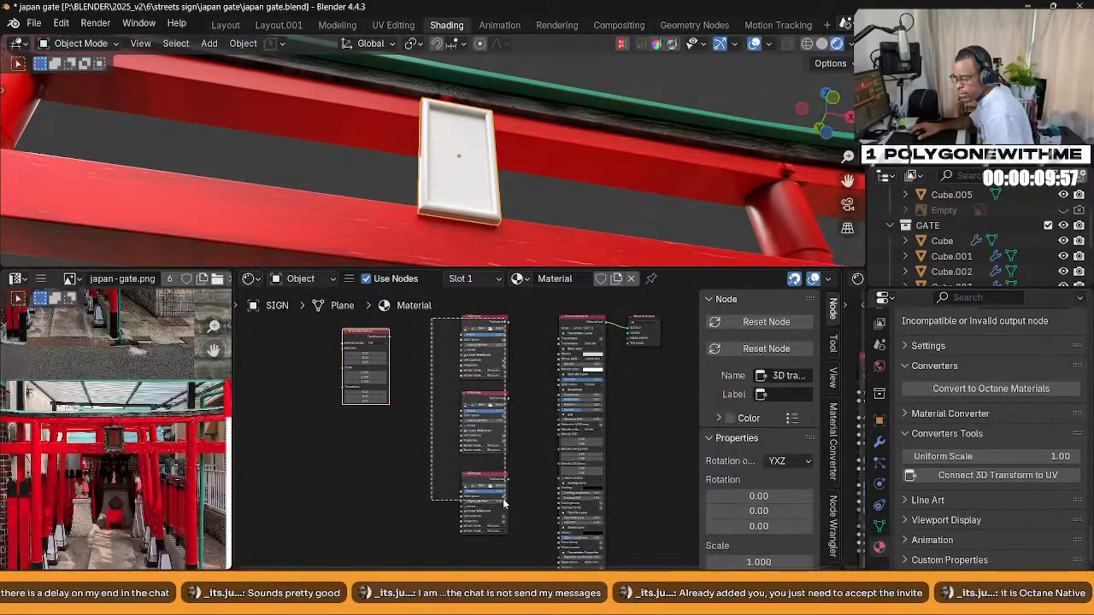
pyautogui.click(968, 476)
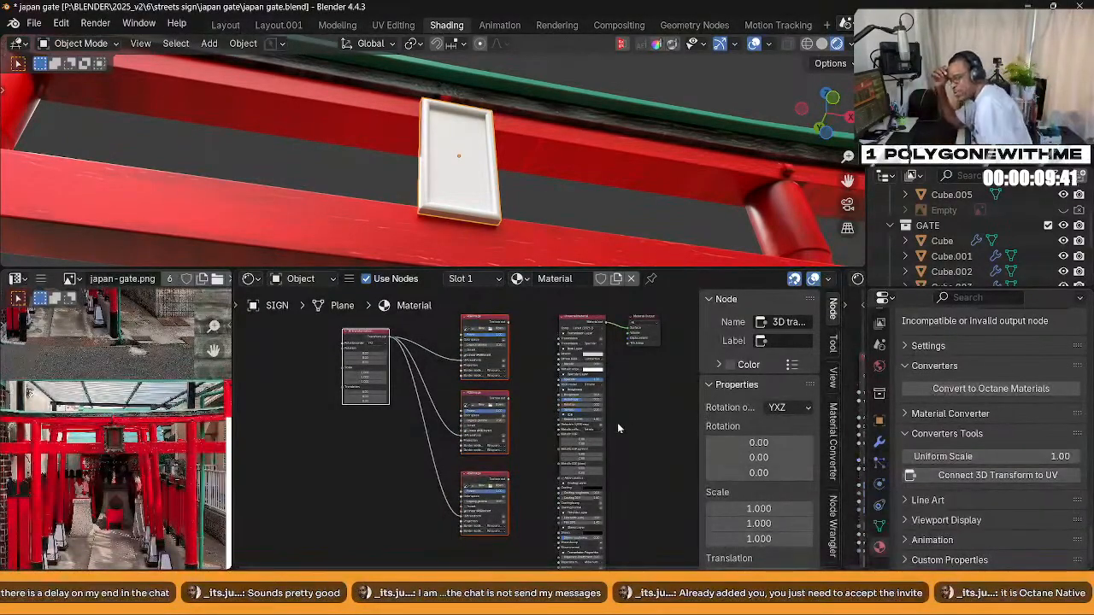
pyautogui.moveTo(398, 431); pyautogui.dragTo(490, 421, button='middle')
pyautogui.rightClick(447, 436)
pyautogui.moveTo(446, 438)
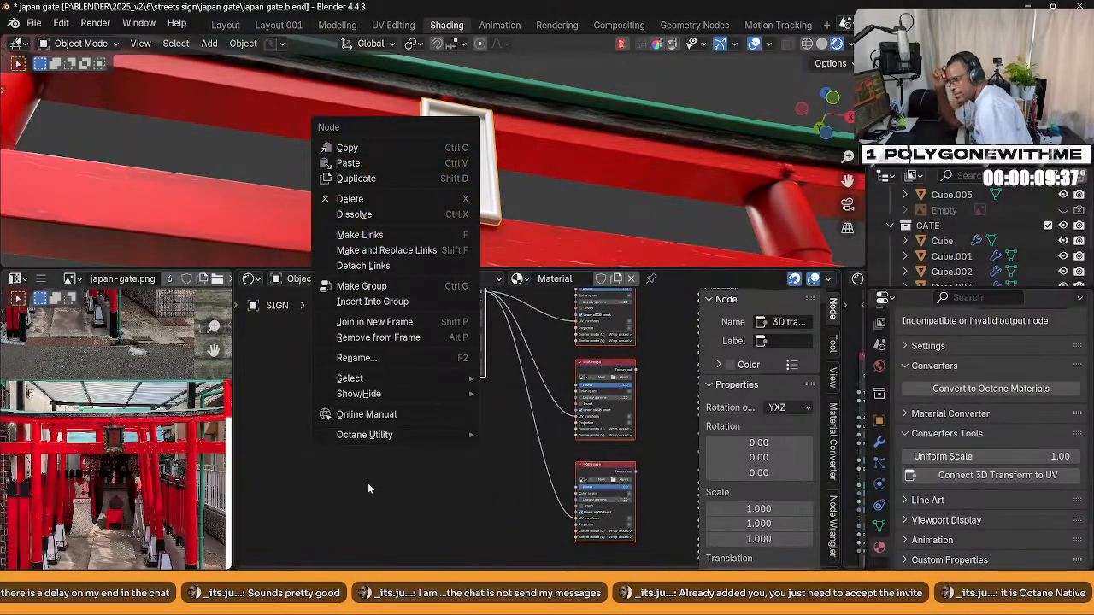
pyautogui.press('Escape')
pyautogui.keyDown('ctrl'); pyautogui.moveTo(369, 486); pyautogui.dragTo(443, 465, button='middle'); pyautogui.keyUp('ctrl')
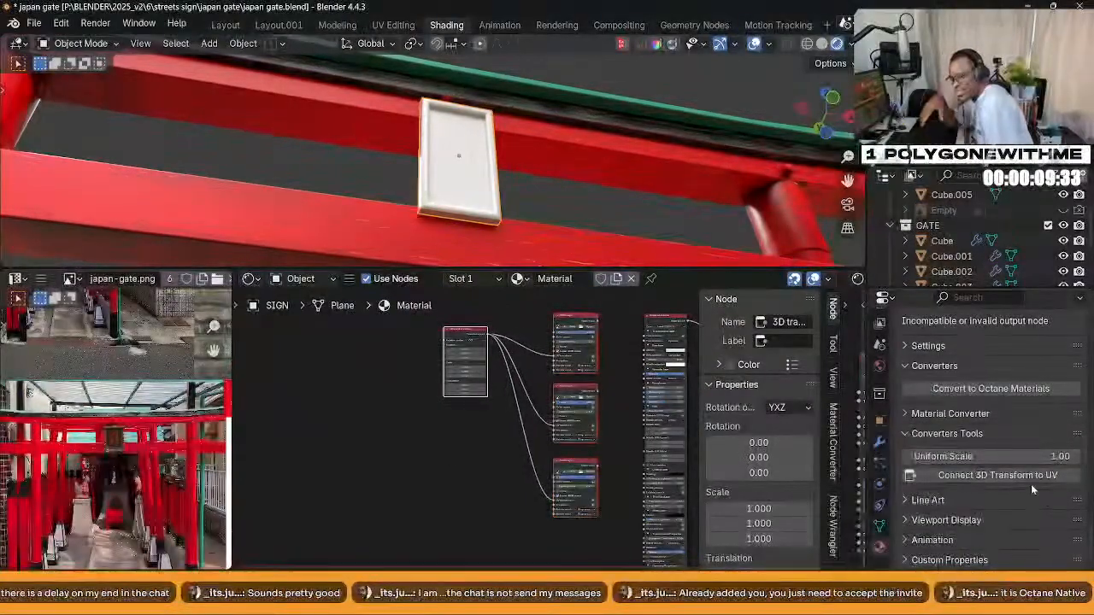
pyautogui.scroll(-2, 470, 418)
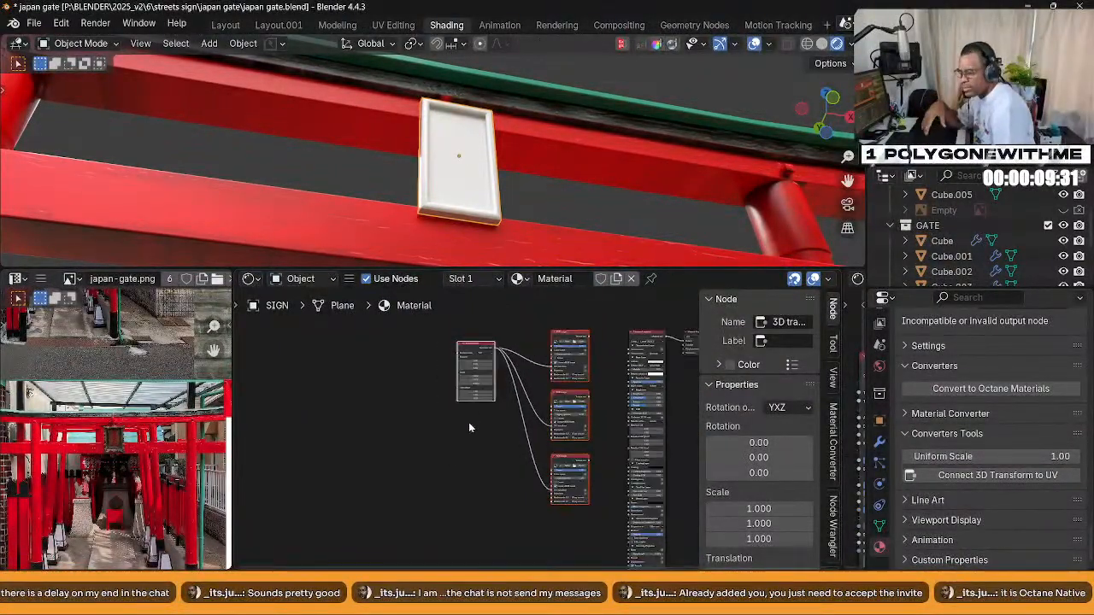
pyautogui.scroll(3, 480, 432)
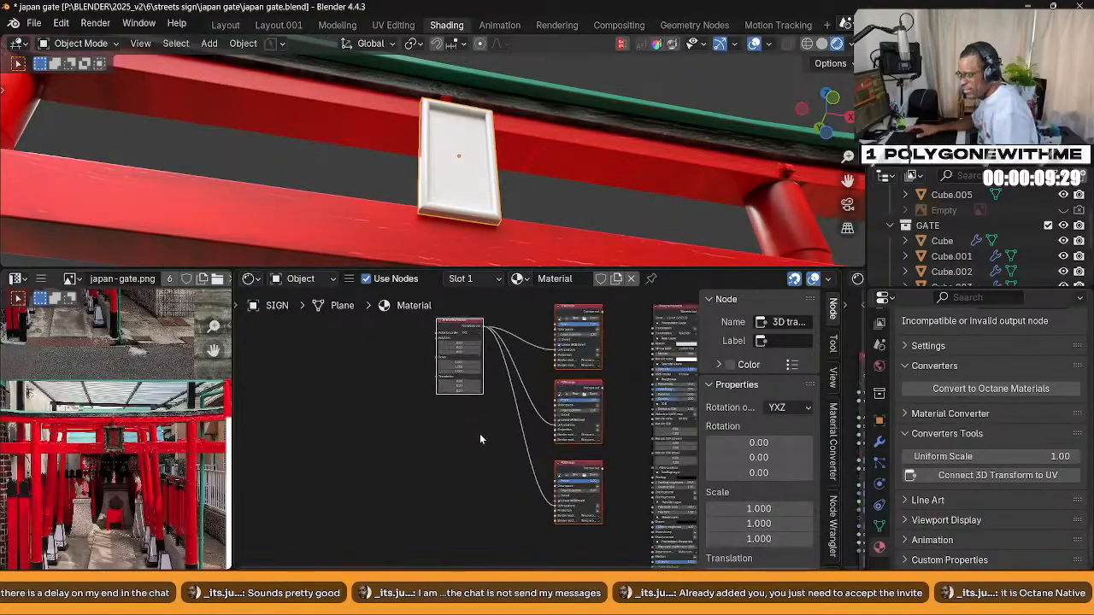
# Delete the 3D transformation node and the three RGB image nodes from the sign's material
pyautogui.moveTo(348, 344); pyautogui.dragTo(561, 528)
pyautogui.press('x')
pyautogui.scroll(1, 410, 402)
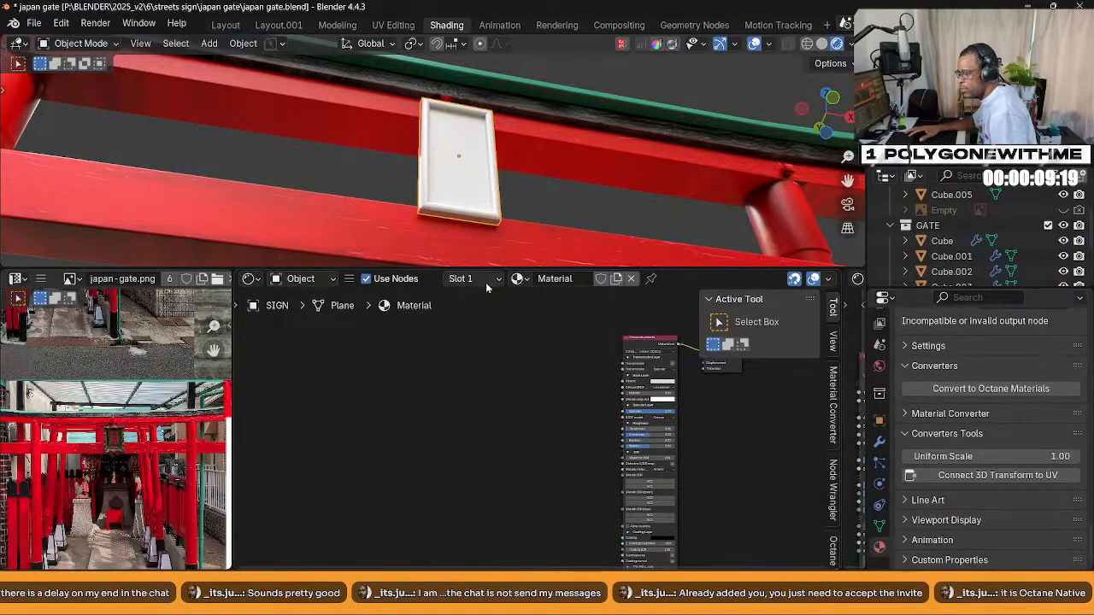
# Assign the Raw Wood material to the sign and move its 3D transformation node closer to the texture nodes
pyautogui.click(517, 278)
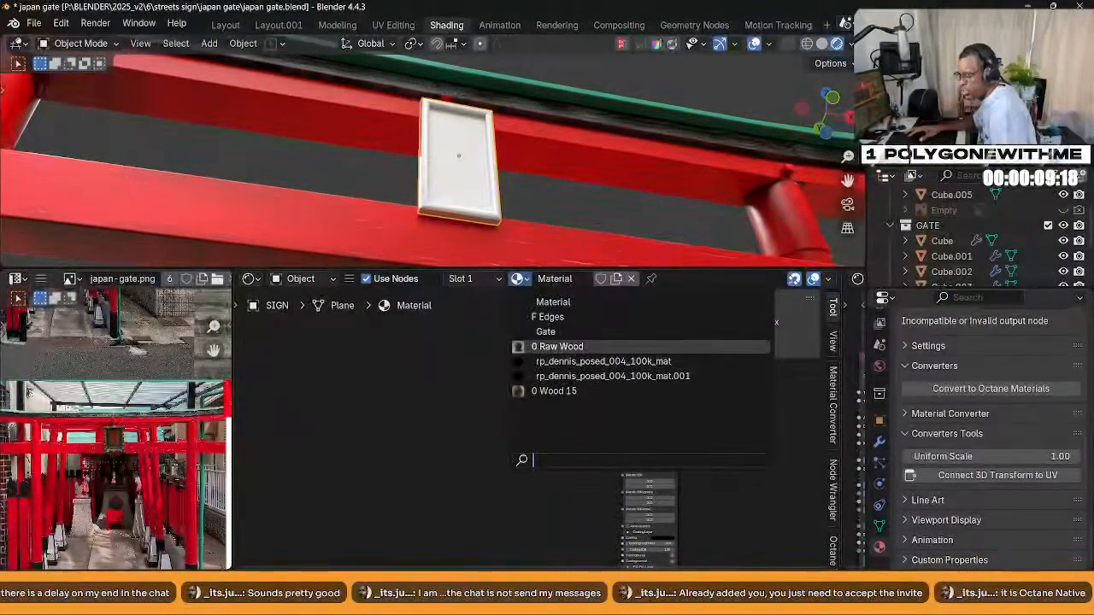
pyautogui.press('Return')
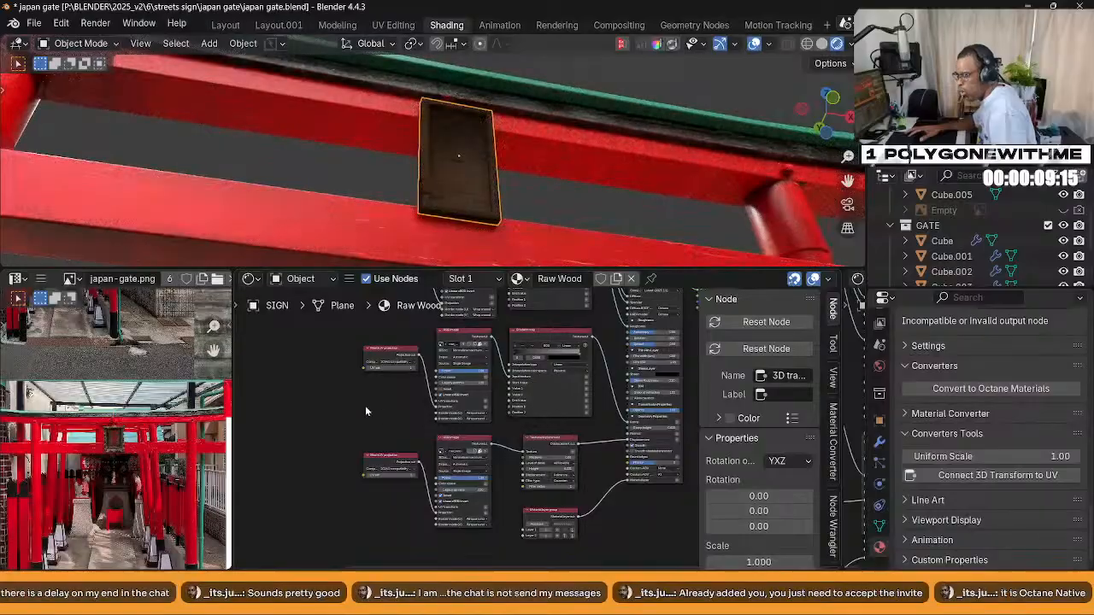
pyautogui.moveTo(365, 404); pyautogui.dragTo(478, 455, button='middle')
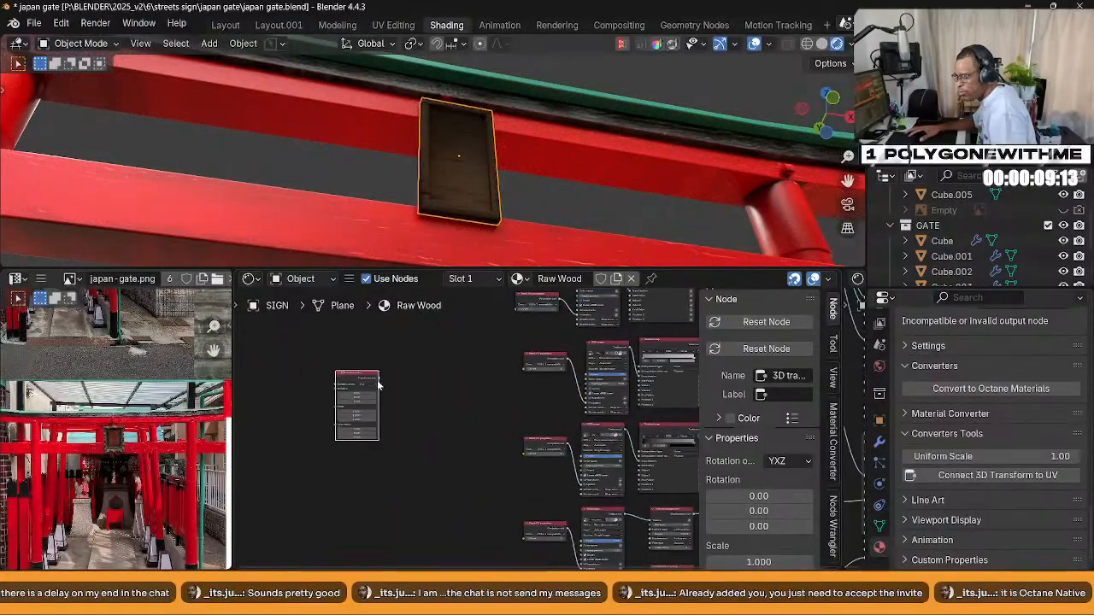
pyautogui.moveTo(359, 373); pyautogui.dragTo(398, 370)
# Connect the 3D transformation node to Raw Wood's image texture nodes with Connect 3D Transform to UV
pyautogui.scroll(-4, 466, 425)
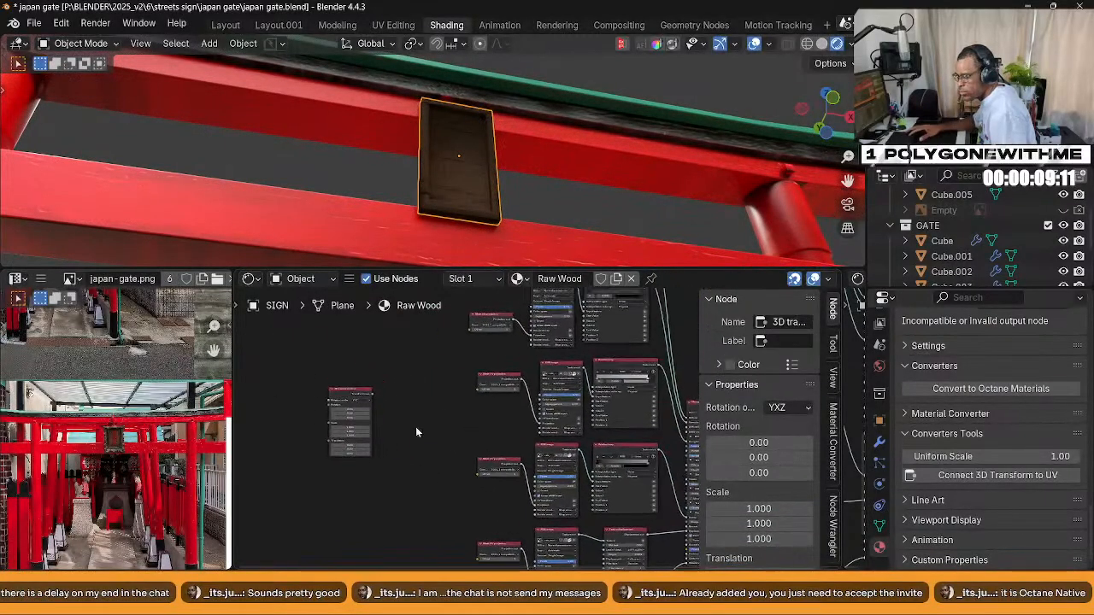
pyautogui.moveTo(548, 552); pyautogui.dragTo(547, 240)
pyautogui.moveTo(502, 293); pyautogui.dragTo(435, 404, button='middle')
pyautogui.scroll(4, 505, 430)
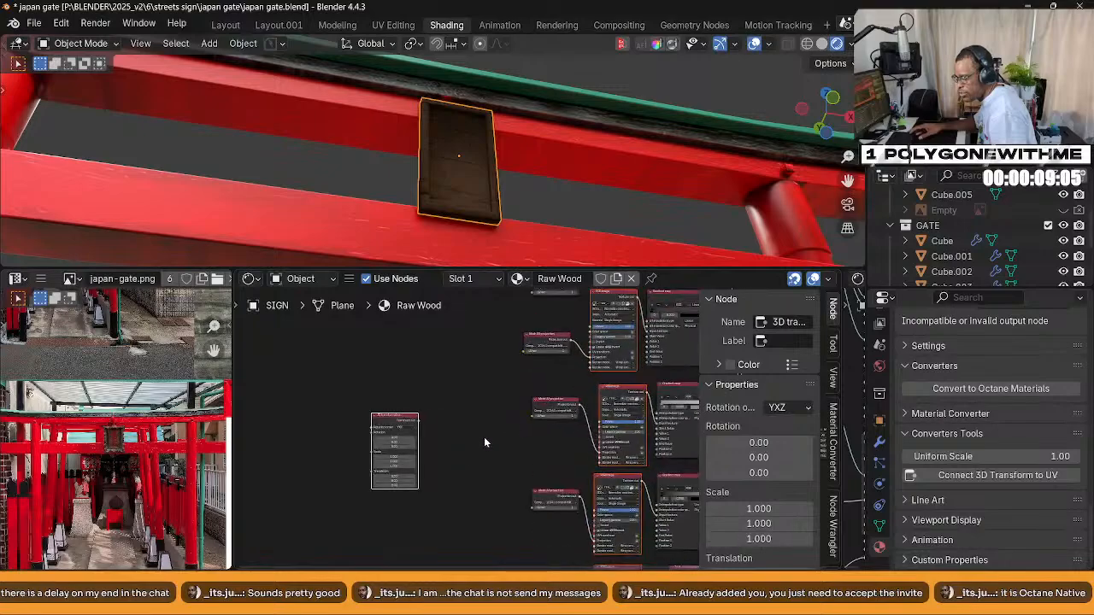
pyautogui.click(980, 478)
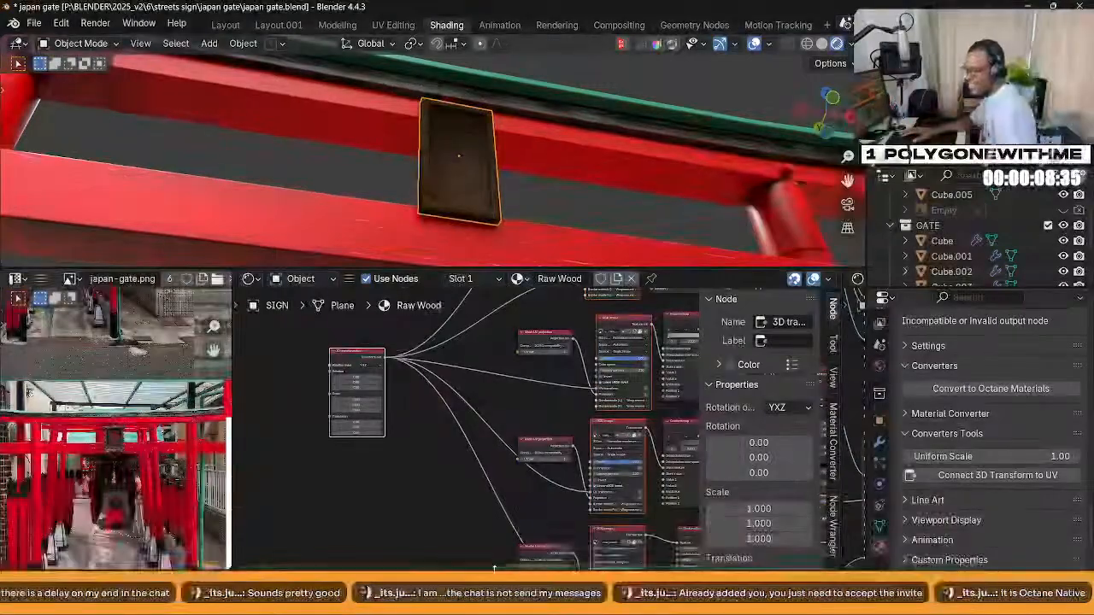
pyautogui.scroll(-2, 498, 453)
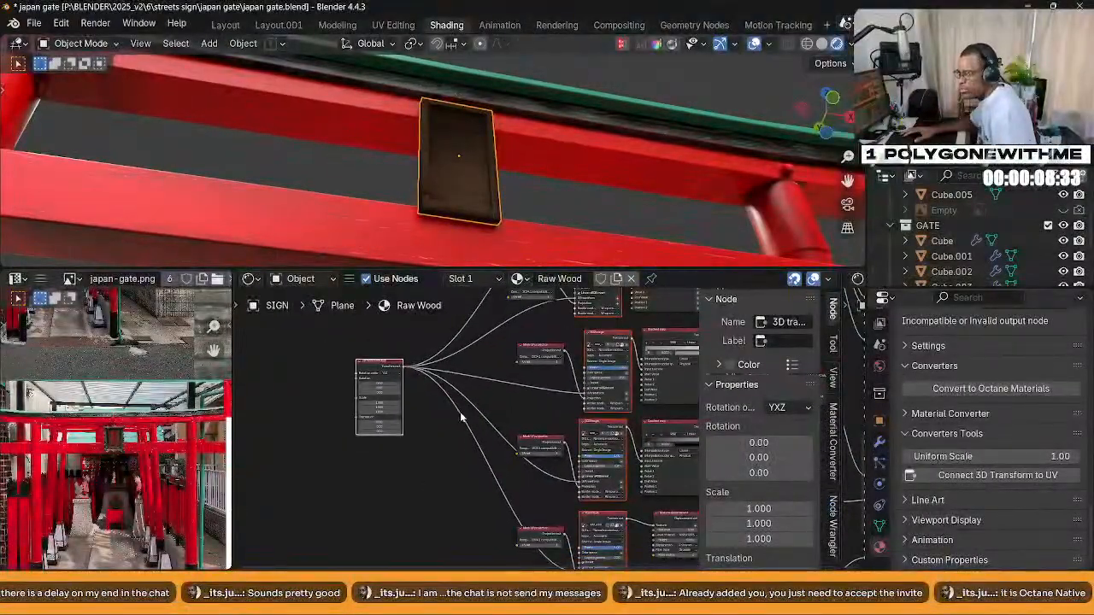
# Try a uniform scale of 0.840 on Raw Wood's 3D transformation node
pyautogui.moveTo(525, 233); pyautogui.dragTo(522, 36, button='middle')
pyautogui.scroll(3, 517, 503)
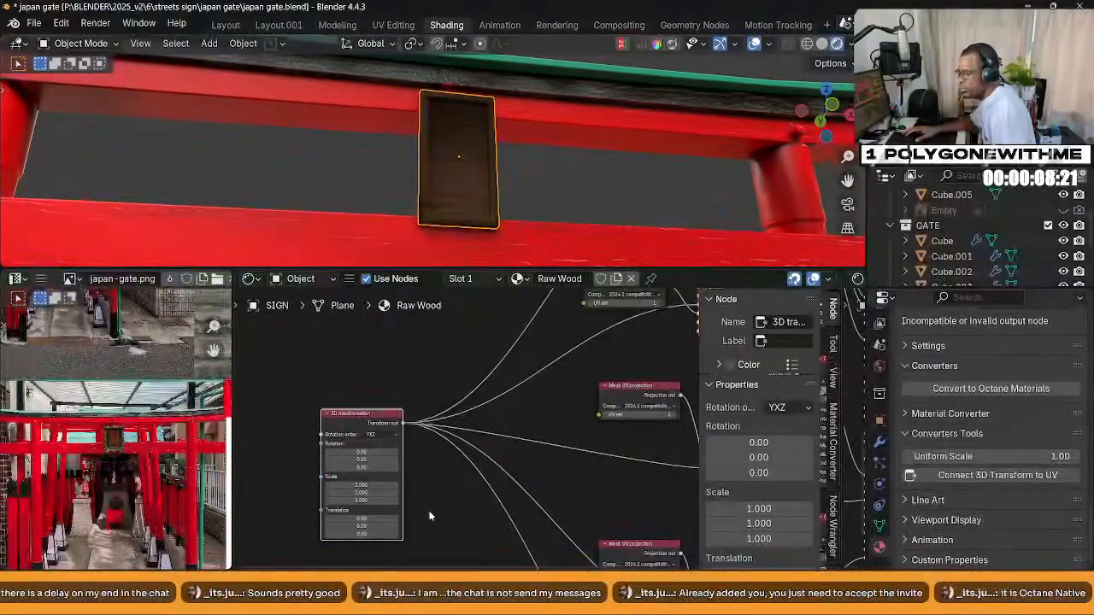
pyautogui.scroll(6, 459, 500)
pyautogui.moveTo(459, 501); pyautogui.dragTo(525, 464, button='middle')
pyautogui.scroll(1, 573, 438)
pyautogui.moveTo(578, 437); pyautogui.dragTo(637, 408, button='middle')
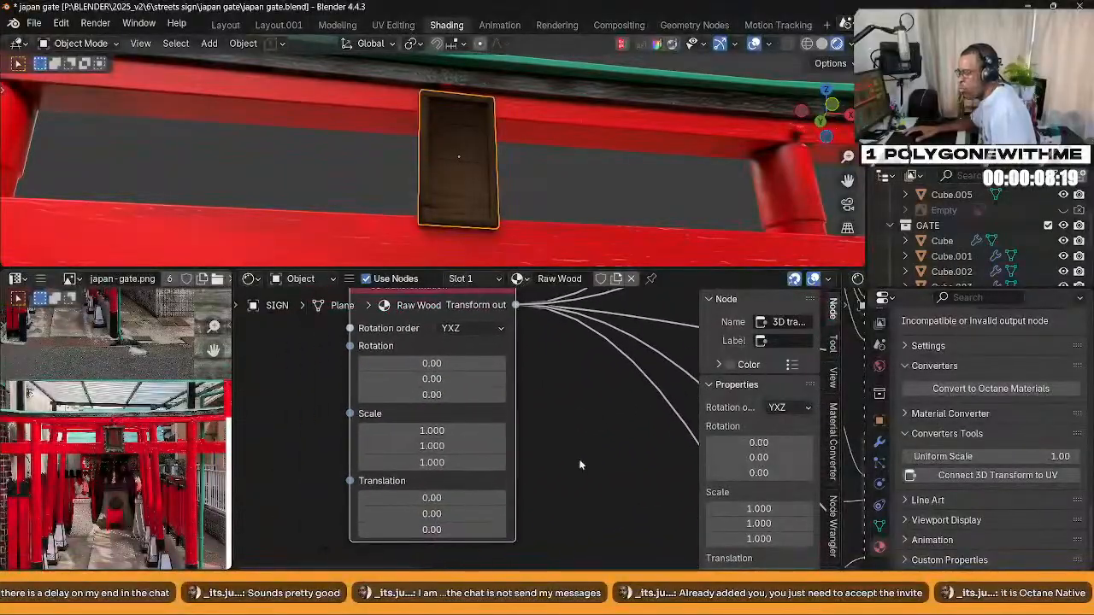
pyautogui.keyDown('alt'); pyautogui.moveTo(431, 463); pyautogui.dragTo(401, 462); pyautogui.keyUp('alt')
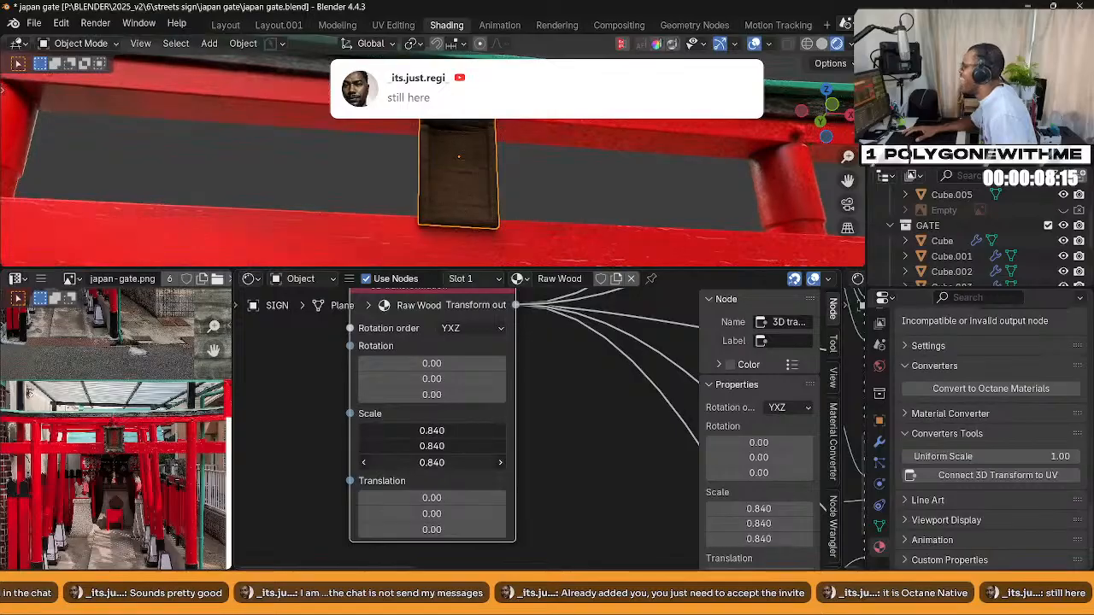
pyautogui.moveTo(431, 462)
pyautogui.keyDown('alt'); pyautogui.mouseDown()
pyautogui.moveTo(414, 462)
pyautogui.moveTo(444, 463)
pyautogui.moveTo(432, 462)
pyautogui.mouseUp(); pyautogui.keyUp('alt')
# Set all three scale values of Raw Wood's 3D transformation node to 0.2
pyautogui.moveTo(536, 188); pyautogui.dragTo(527, 211, button='middle')
pyautogui.scroll(6, 523, 209)
pyautogui.scroll(-5, 520, 210)
pyautogui.moveTo(435, 462); pyautogui.dragTo(435, 431)
pyautogui.write('.2')
pyautogui.press('Return')
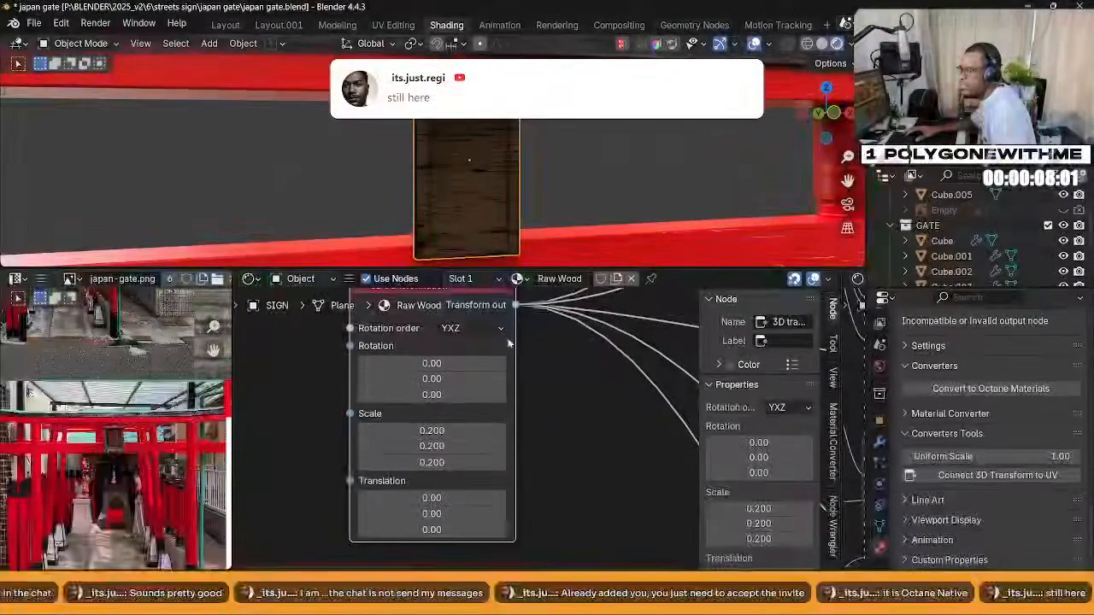
pyautogui.scroll(-7, 530, 447)
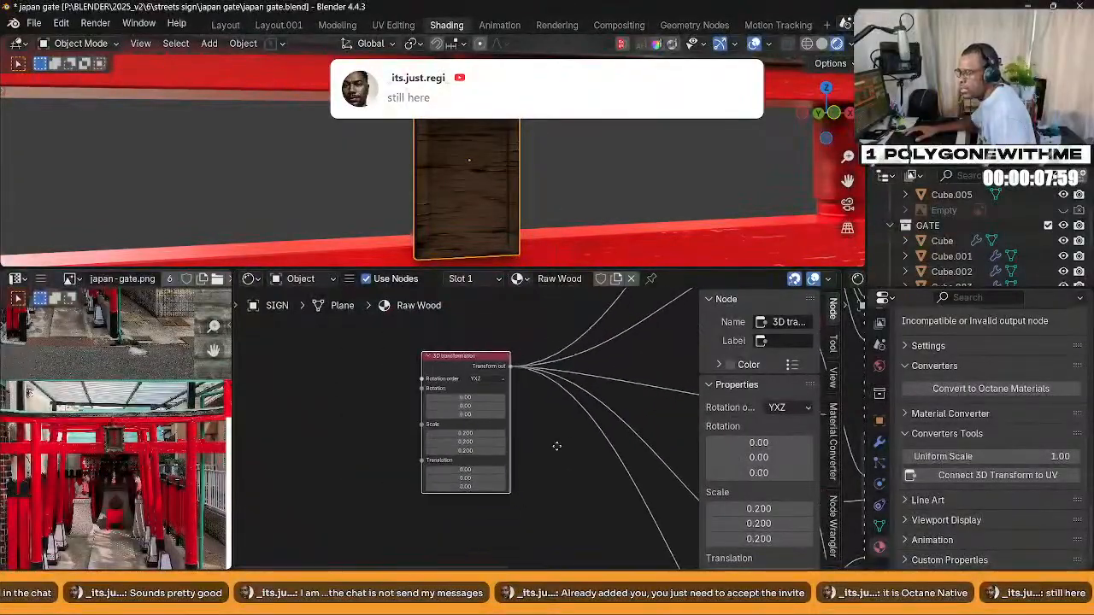
# Try brightness values of 657.98% and 1% on the Color correction node of the Raw Wood material
pyautogui.moveTo(530, 447); pyautogui.dragTo(456, 478, button='middle')
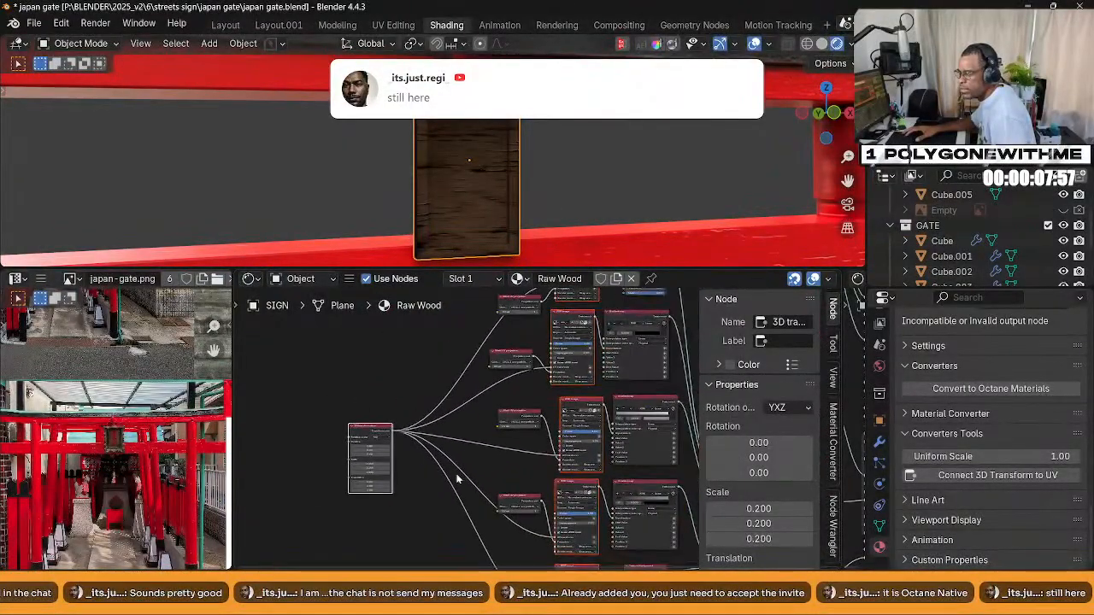
pyautogui.scroll(1, 398, 385)
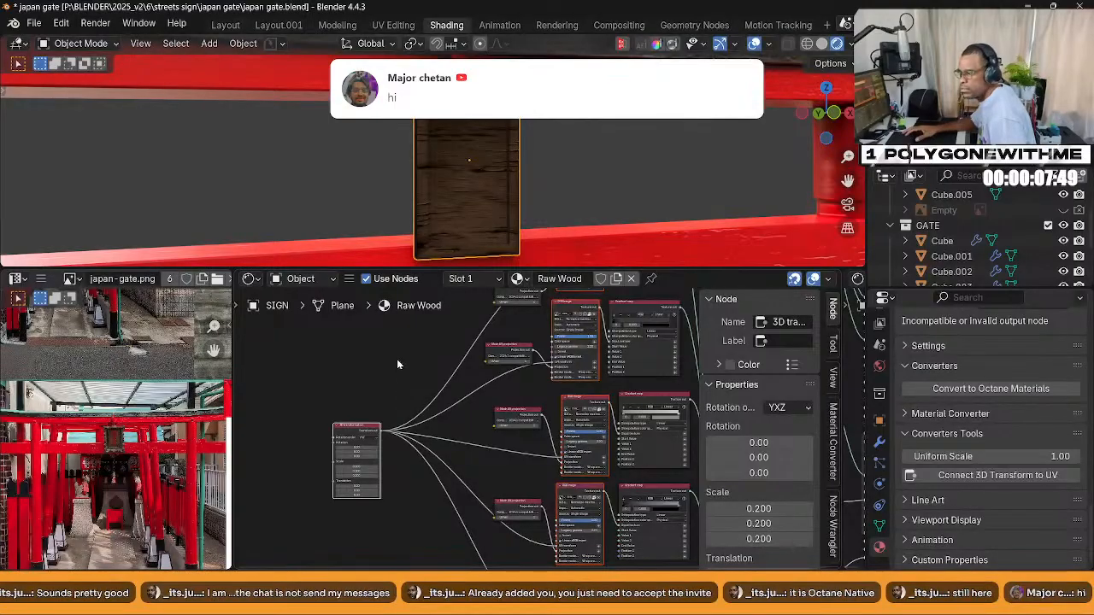
pyautogui.scroll(-1, 421, 373)
pyautogui.moveTo(460, 182); pyautogui.dragTo(427, 195, button='middle')
pyautogui.scroll(1, 450, 359)
pyautogui.scroll(3, 453, 397)
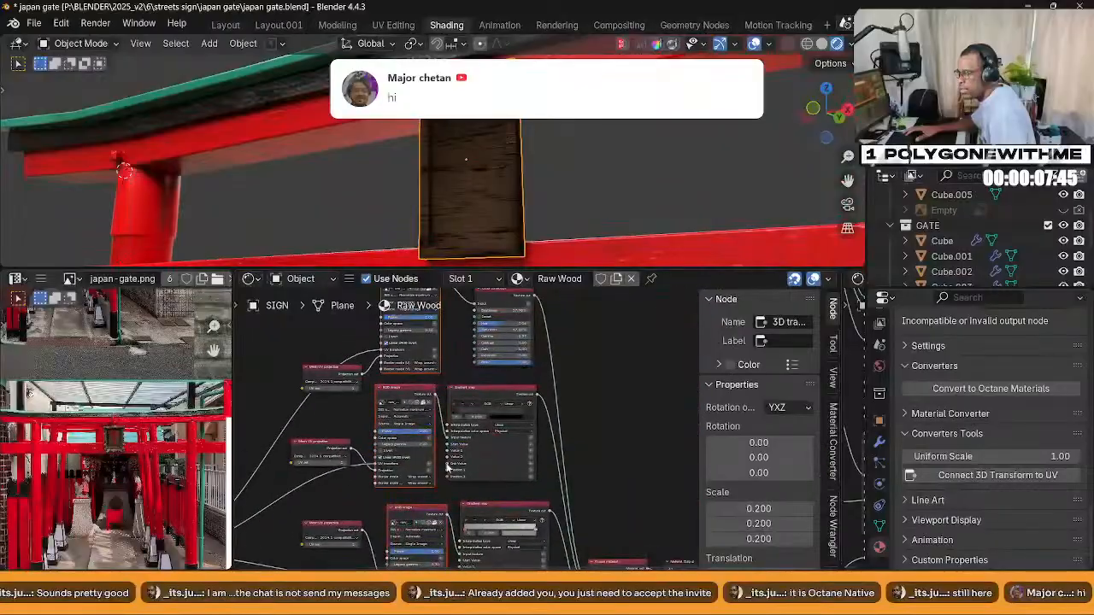
pyautogui.moveTo(609, 380); pyautogui.dragTo(592, 472, button='middle')
pyautogui.scroll(-5, 585, 453)
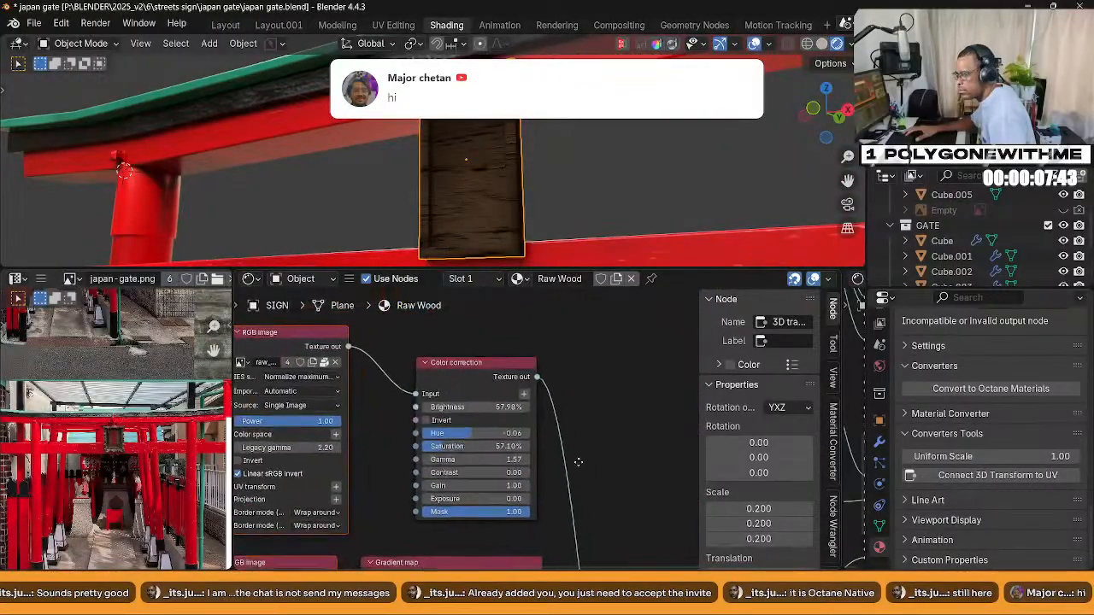
pyautogui.moveTo(551, 402); pyautogui.dragTo(545, 433, button='middle')
pyautogui.scroll(5, 556, 471)
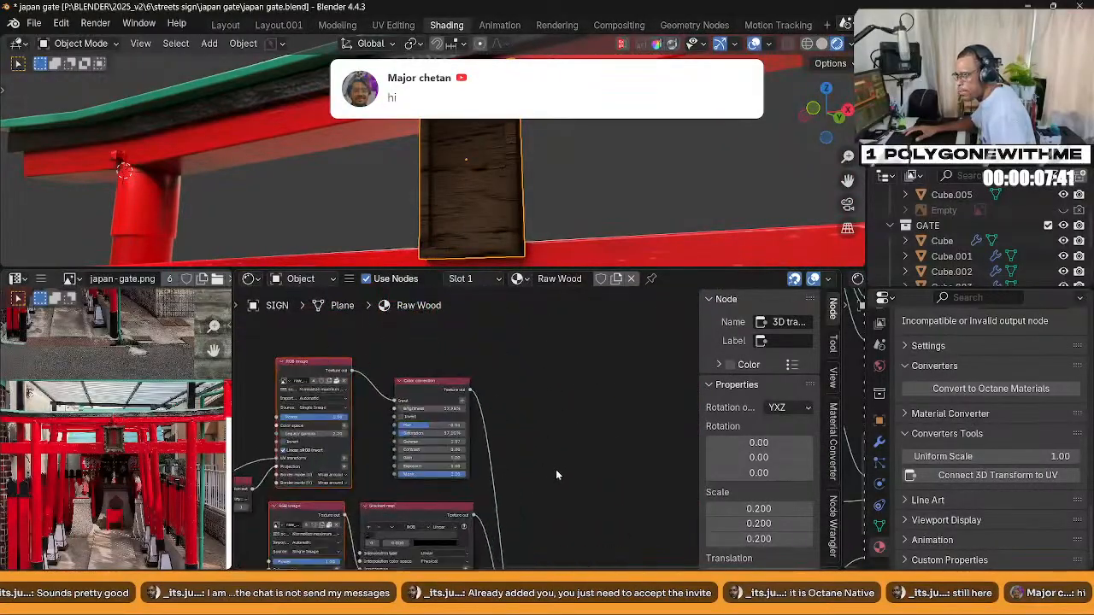
pyautogui.moveTo(477, 449); pyautogui.dragTo(548, 517, button='middle')
pyautogui.scroll(3, 544, 511)
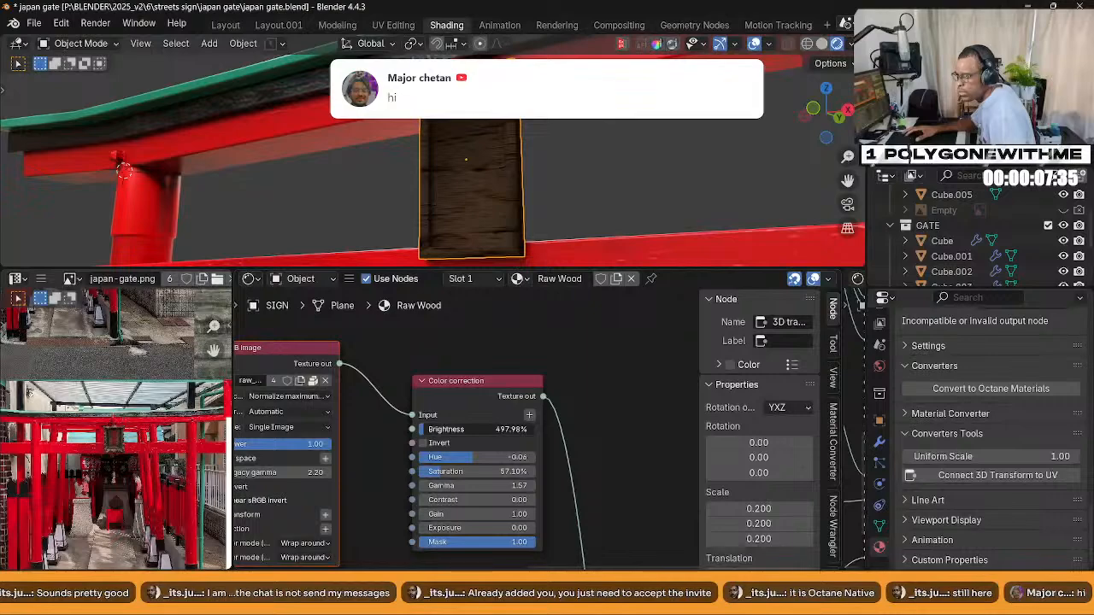
pyautogui.moveTo(466, 429); pyautogui.dragTo(513, 429)
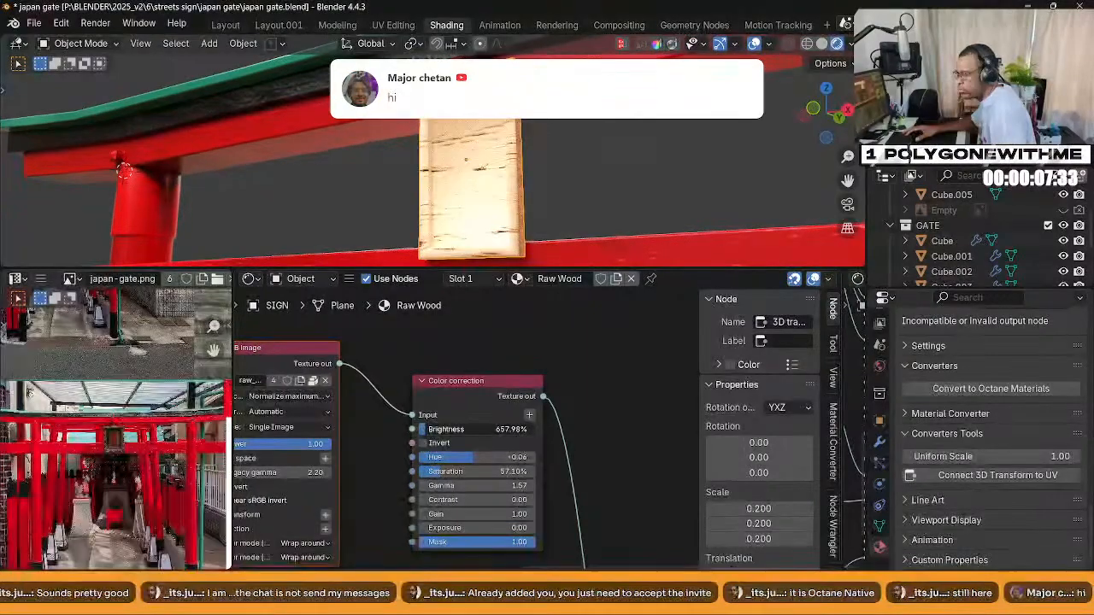
pyautogui.click(466, 430)
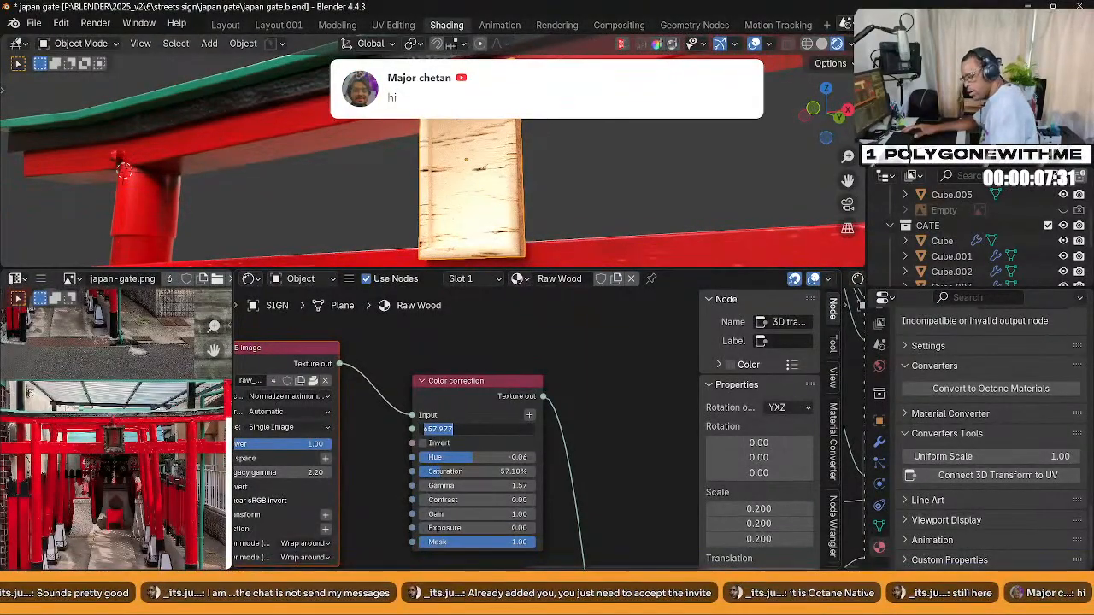
pyautogui.write('1')
pyautogui.press('Return')
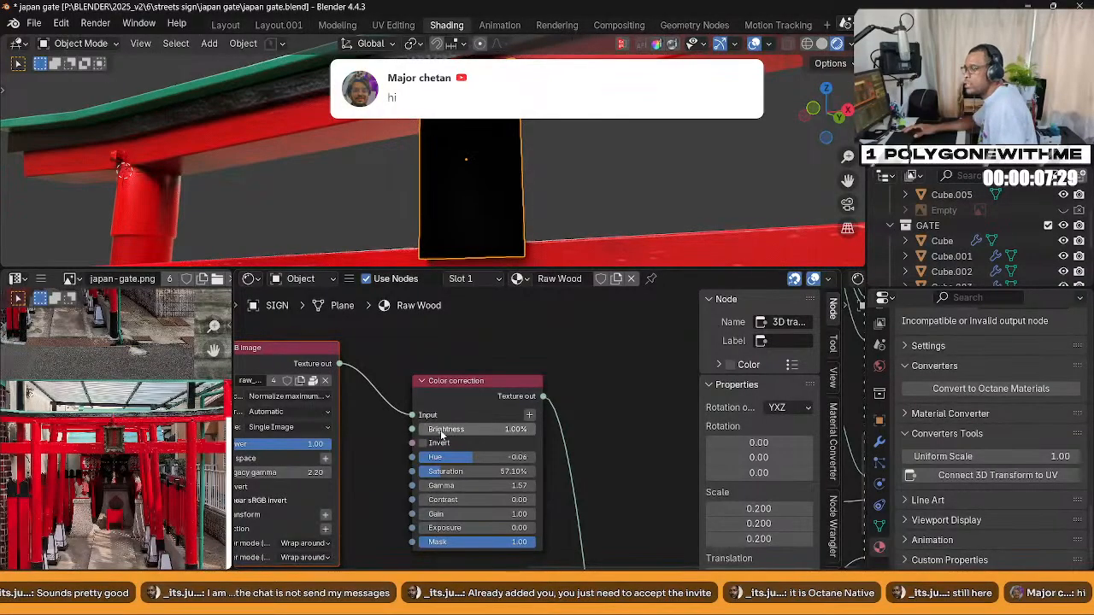
# Set the brightness of Raw Wood's Color correction node to 100%
pyautogui.click(466, 429)
pyautogui.write('100')
pyautogui.press('Return')
# Try 90 as the second rotation value of Raw Wood's 3D transformation node, then reset it to 0
pyautogui.moveTo(517, 162); pyautogui.dragTo(466, 152, button='middle')
pyautogui.scroll(-6, 376, 489)
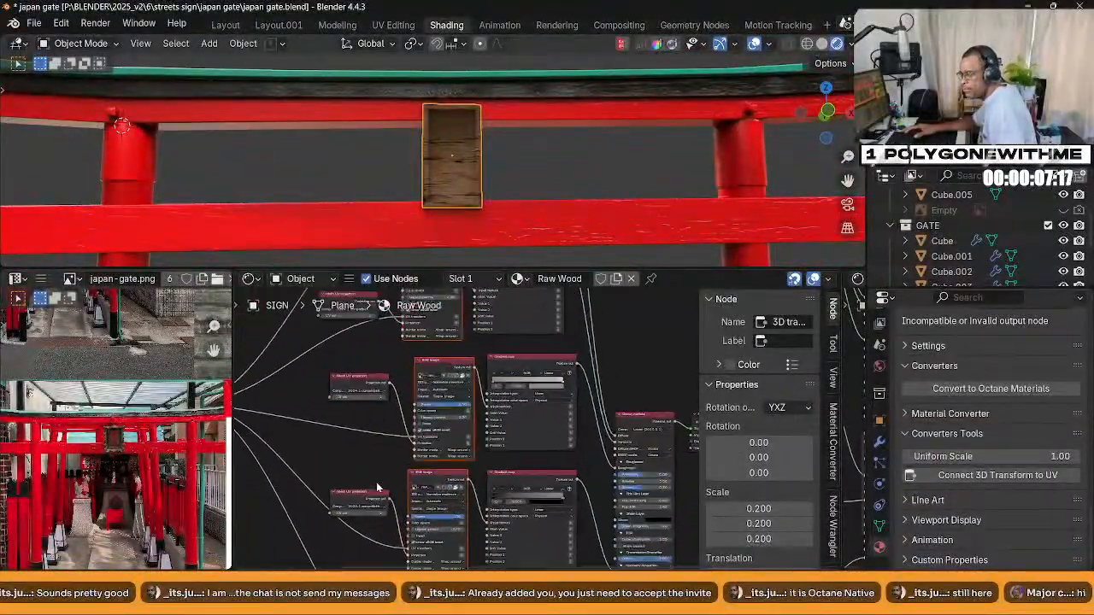
pyautogui.press('KP_Decimal')
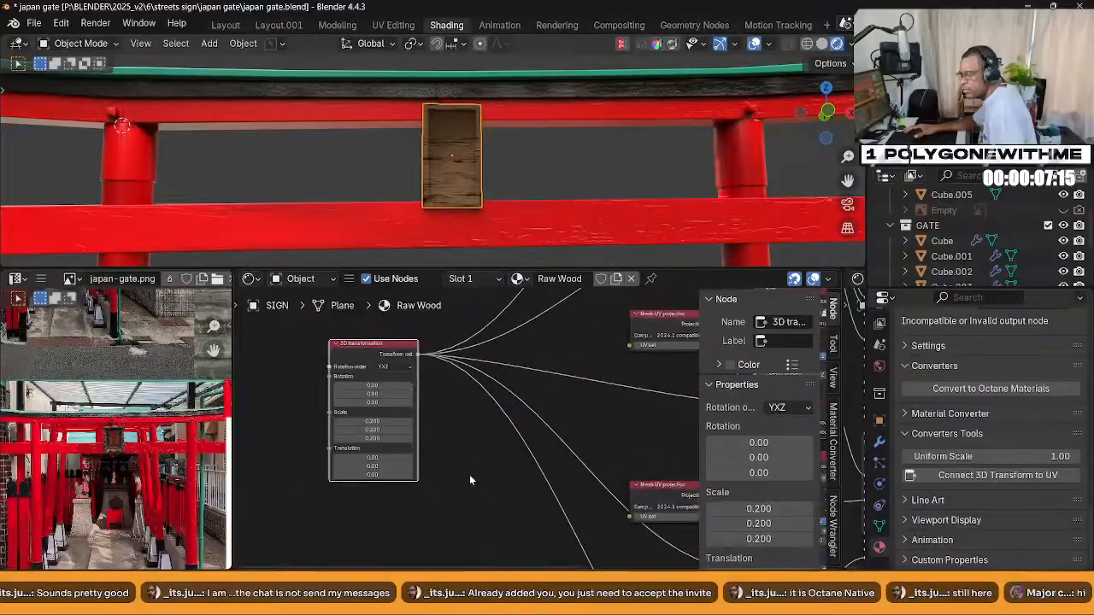
pyautogui.click(453, 386)
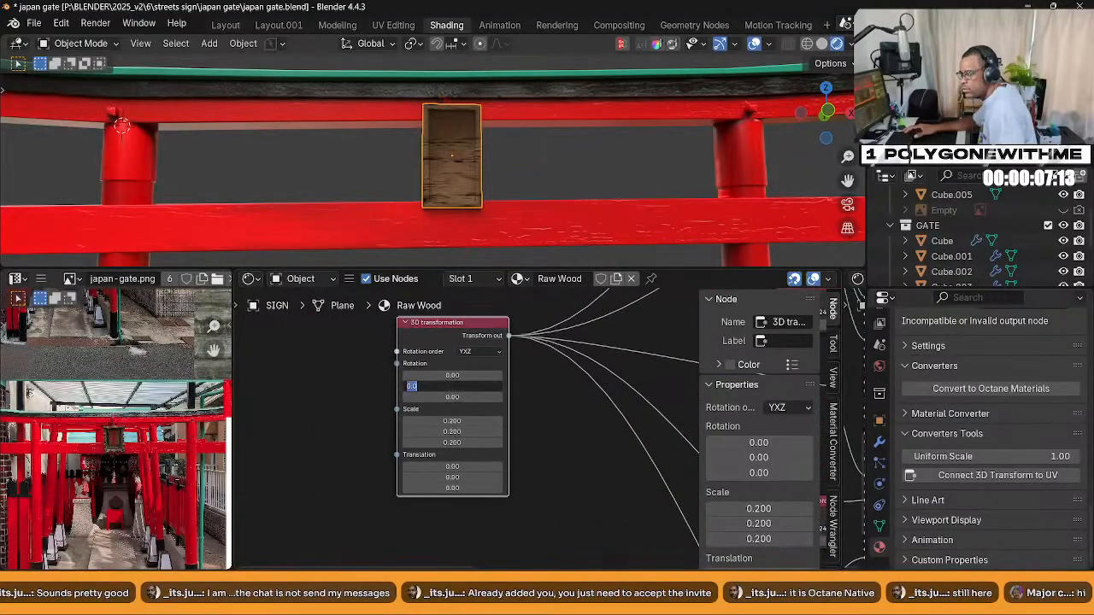
pyautogui.write('90')
pyautogui.press('Return')
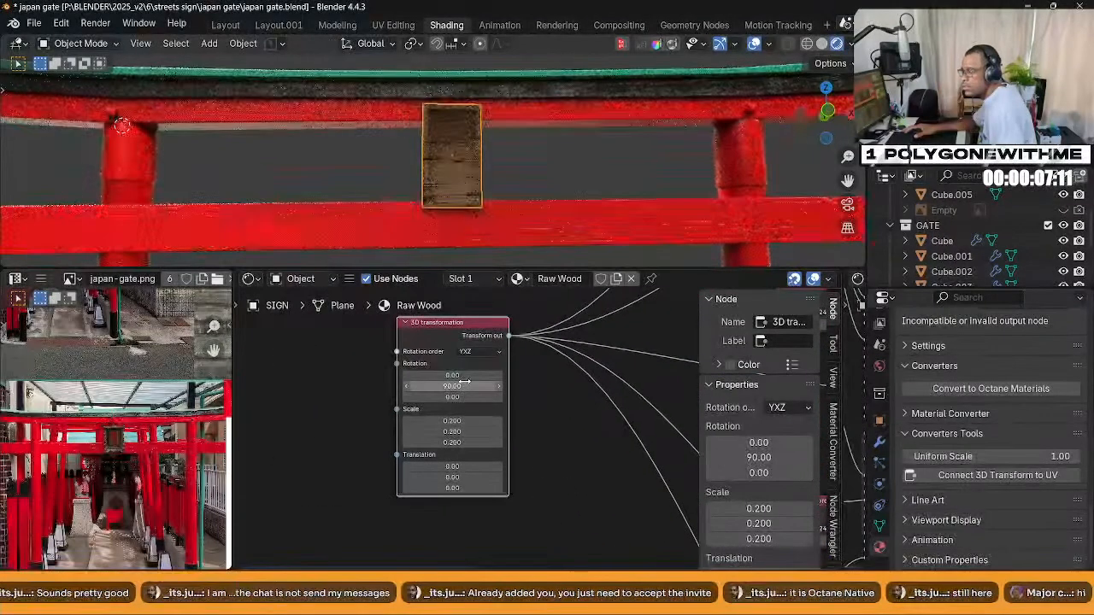
pyautogui.click(462, 385)
pyautogui.write('0')
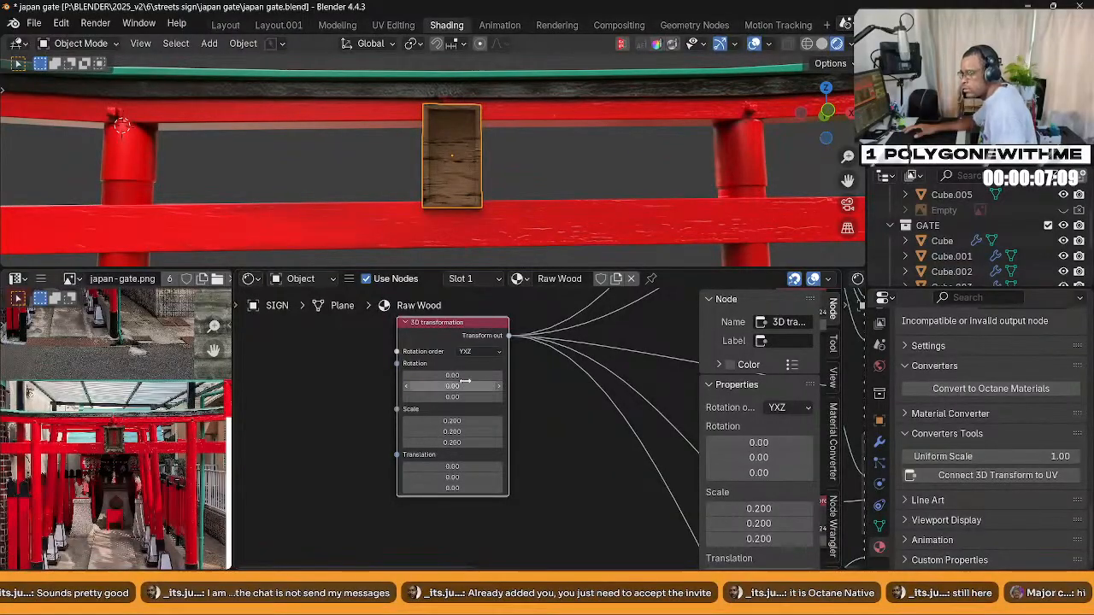
# Try 90 as the first rotation value of the 3D transformation node, then reset it to 0
pyautogui.hotkey('shift', 'Tab')
pyautogui.write('90')
pyautogui.press('Return')
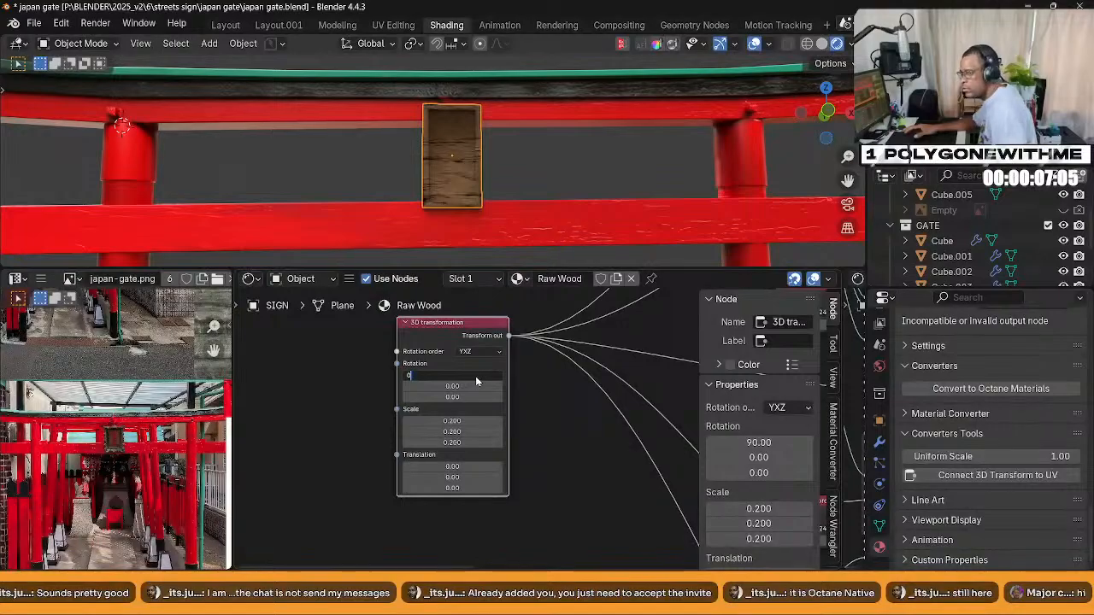
pyautogui.write('0')
# Set the third rotation value of the 3D transformation node to 90 to turn the wood grain
pyautogui.press('Tab')
pyautogui.press('Tab')
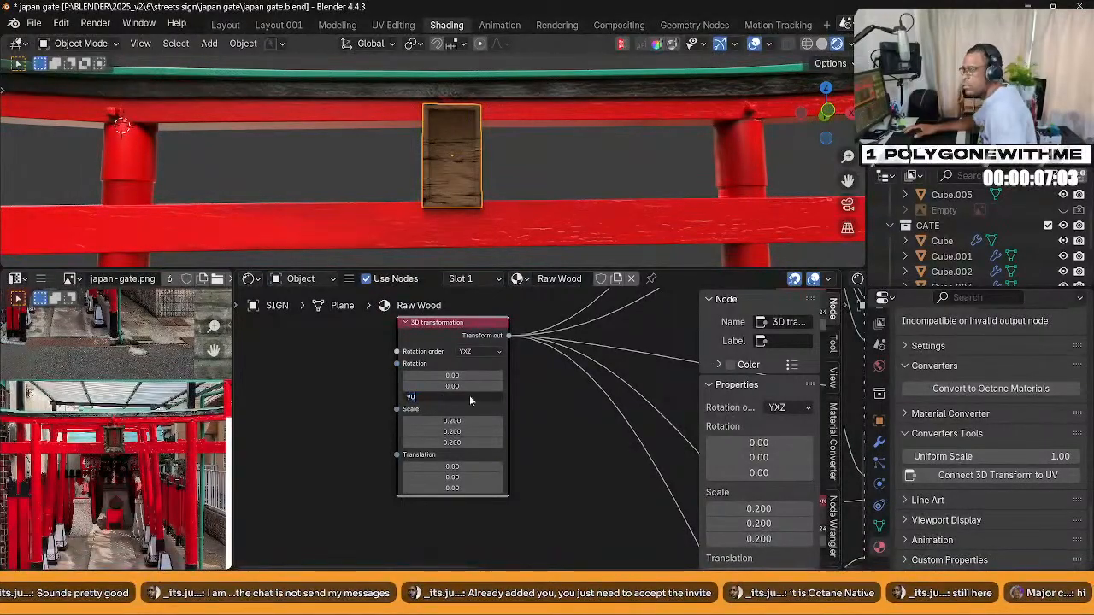
pyautogui.press('Return')
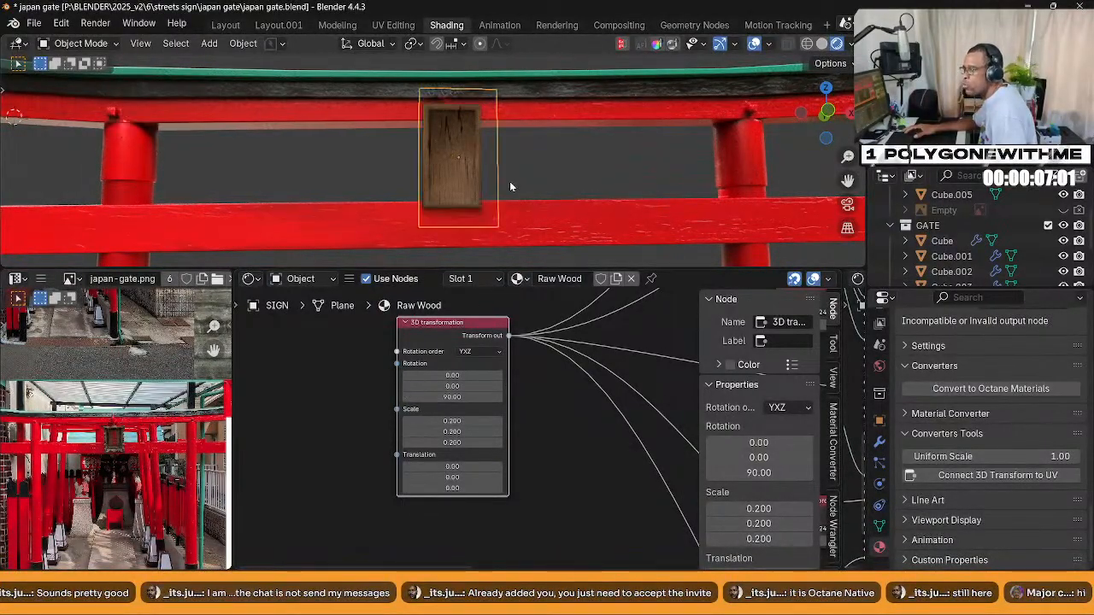
# Add a Box Projection node near the lowest RGB image node of the Raw Wood material
pyautogui.scroll(3, 510, 181)
pyautogui.moveTo(500, 183); pyautogui.dragTo(600, 223, button='middle')
pyautogui.scroll(3, 519, 184)
pyautogui.scroll(-3, 600, 222)
pyautogui.scroll(-2, 566, 439)
pyautogui.moveTo(566, 439); pyautogui.dragTo(478, 321, button='middle')
pyautogui.scroll(3, 412, 440)
pyautogui.moveTo(452, 430); pyautogui.dragTo(501, 280, button='middle')
pyautogui.click(429, 483)
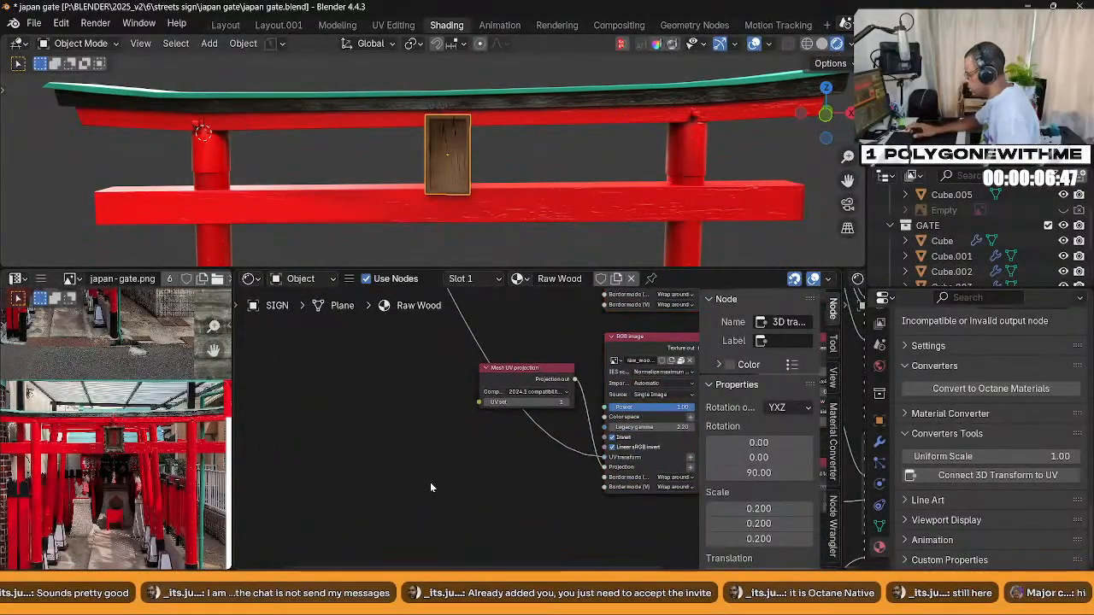
pyautogui.hotkey('shift', 'a')
pyautogui.write('bo')
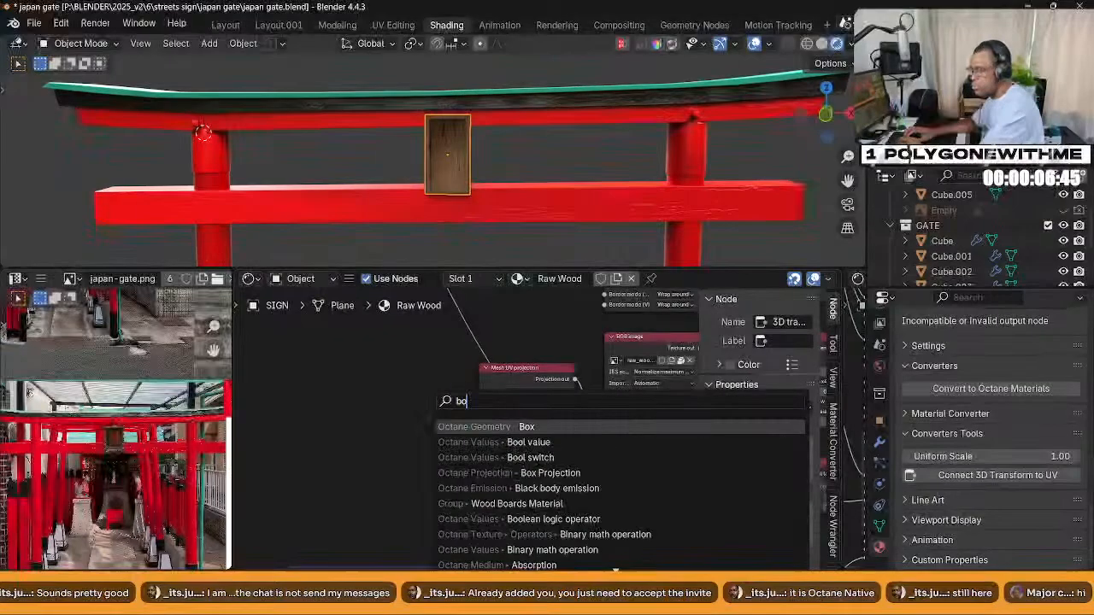
pyautogui.press('Return')
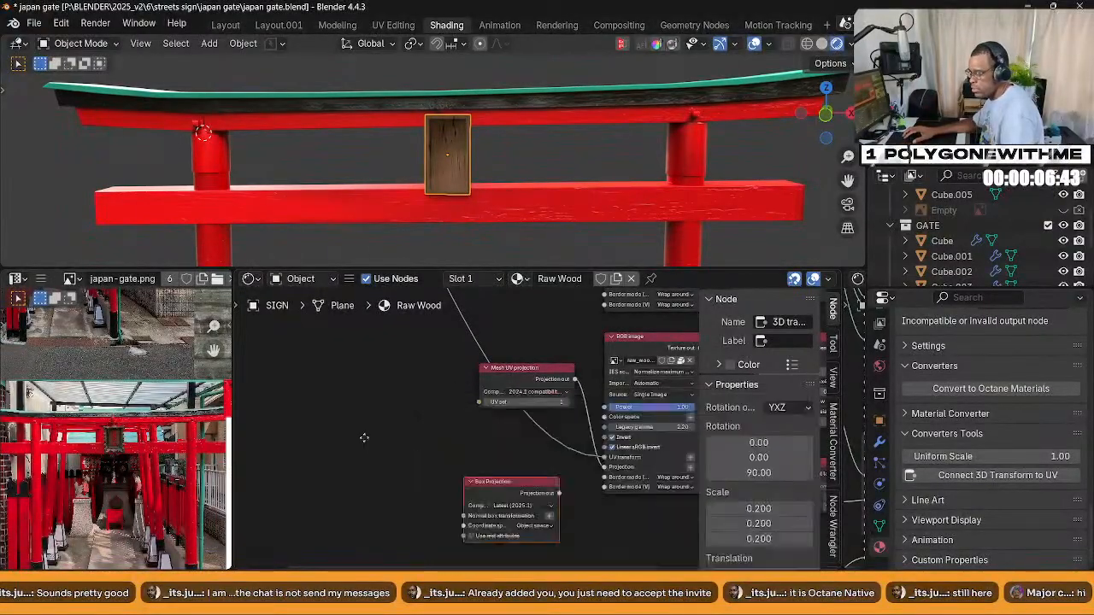
# Delete the lowest Mesh UV projection node and connect Box Projection to the Projection input of the lowest RGB image node
pyautogui.click(504, 380)
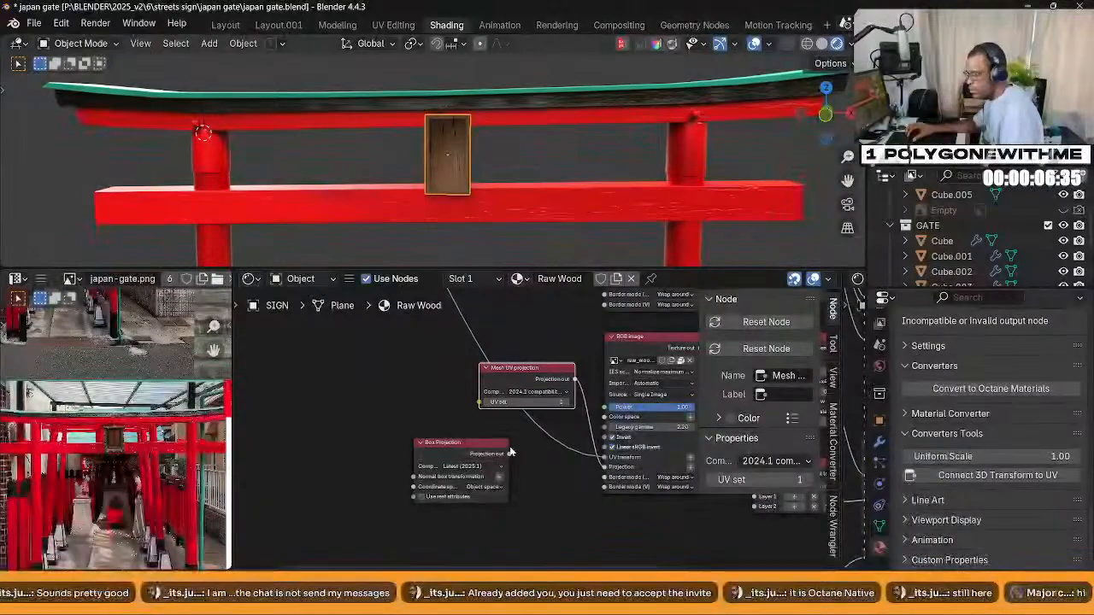
pyautogui.press('Delete')
pyautogui.moveTo(508, 454); pyautogui.dragTo(609, 469)
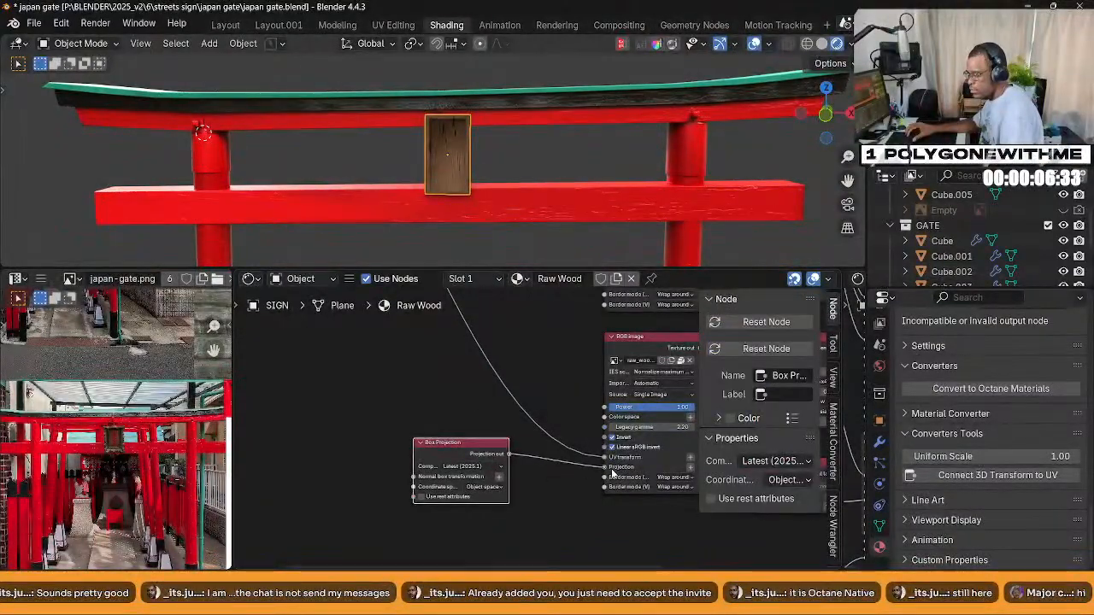
# Run Connect 3D Transform to UV again and move the Box Projection node up and further from its RGB image node
pyautogui.moveTo(551, 410); pyautogui.dragTo(536, 425, button='middle')
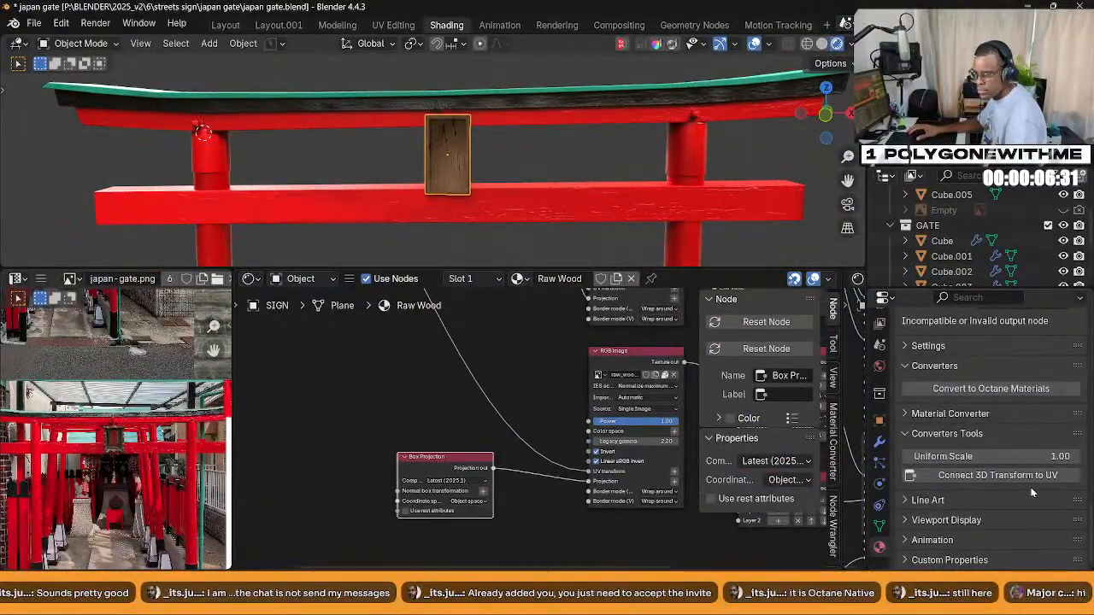
pyautogui.click(950, 476)
pyautogui.scroll(-3, 547, 481)
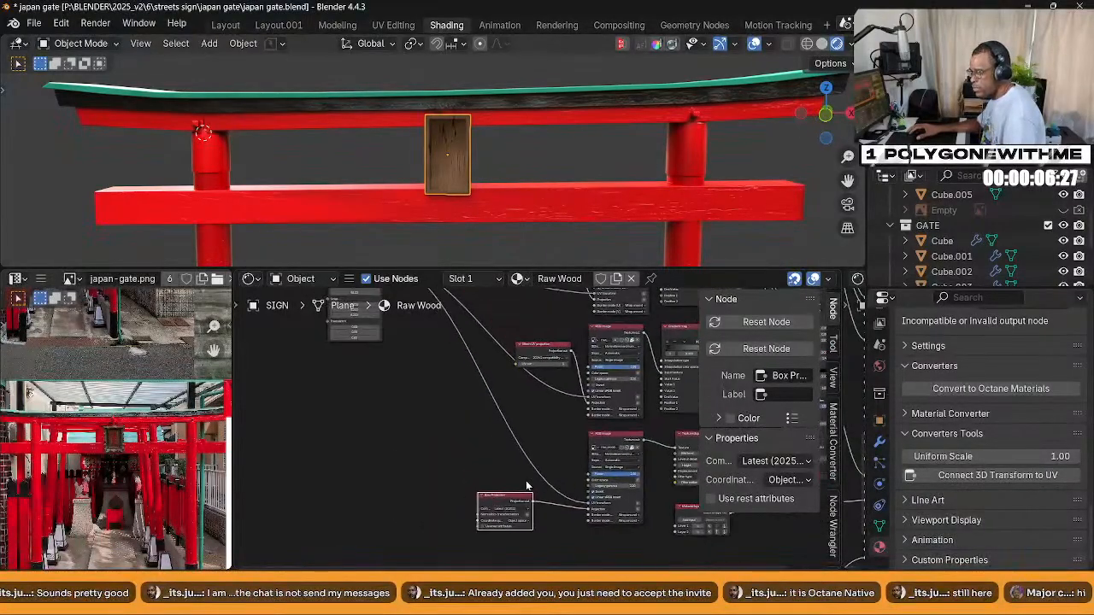
pyautogui.moveTo(481, 480); pyautogui.dragTo(459, 441)
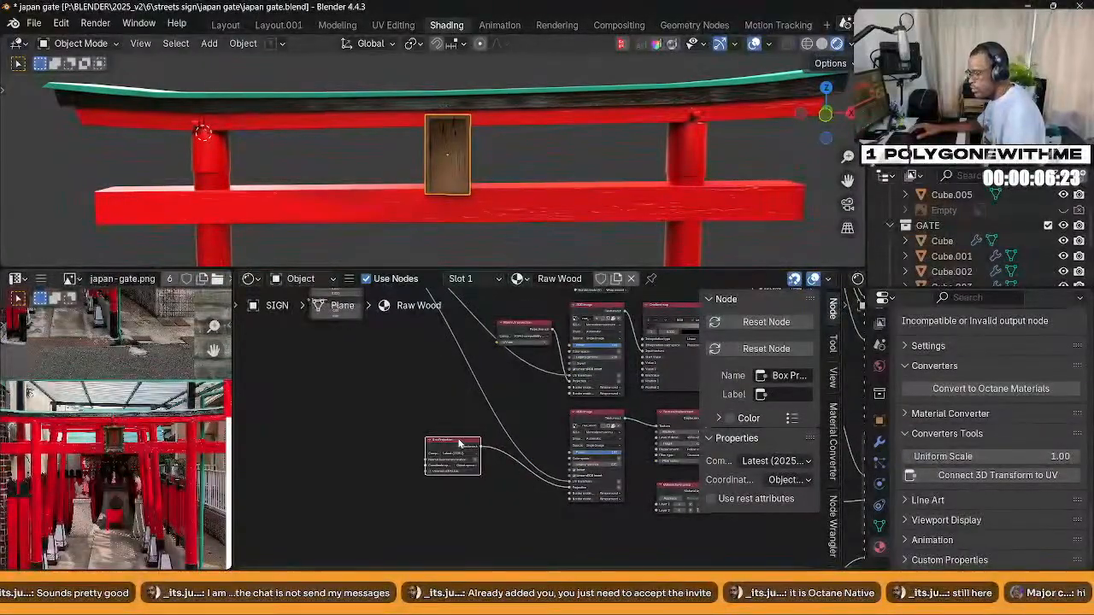
pyautogui.rightClick(459, 441)
pyautogui.moveTo(459, 439)
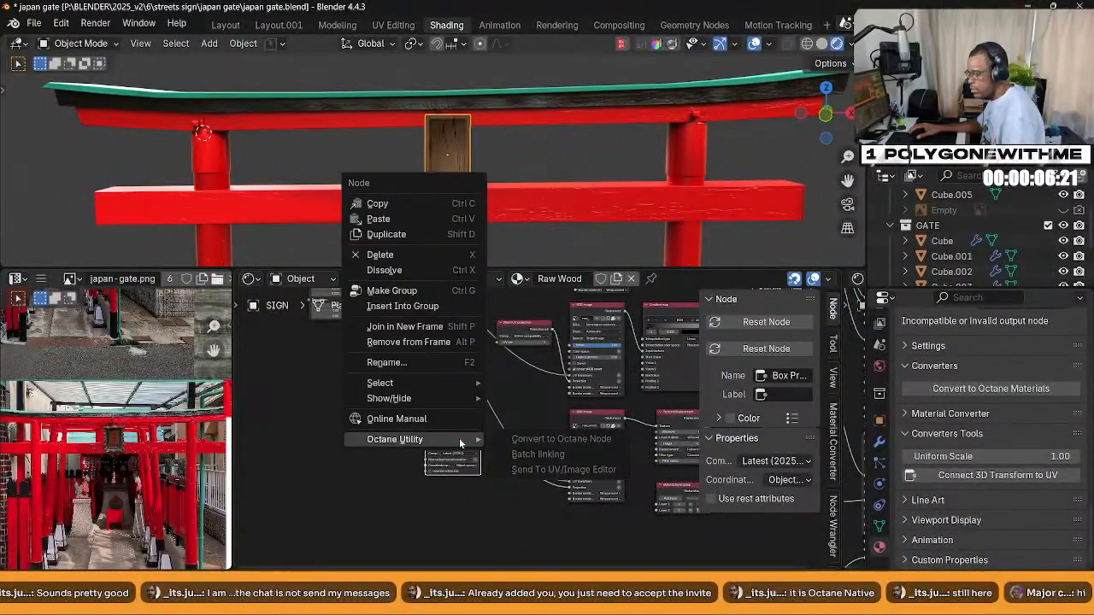
pyautogui.press('Escape')
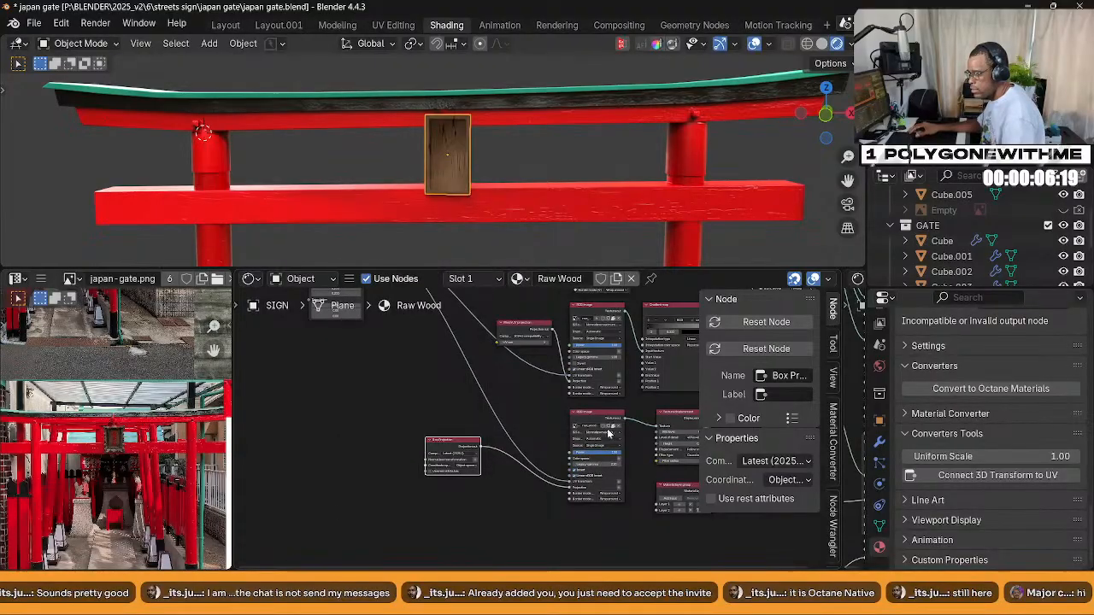
# Try Octane's Batch linking between the second-lowest RGB image node and Box Projection, keeping Texture out enabled
pyautogui.click(577, 312)
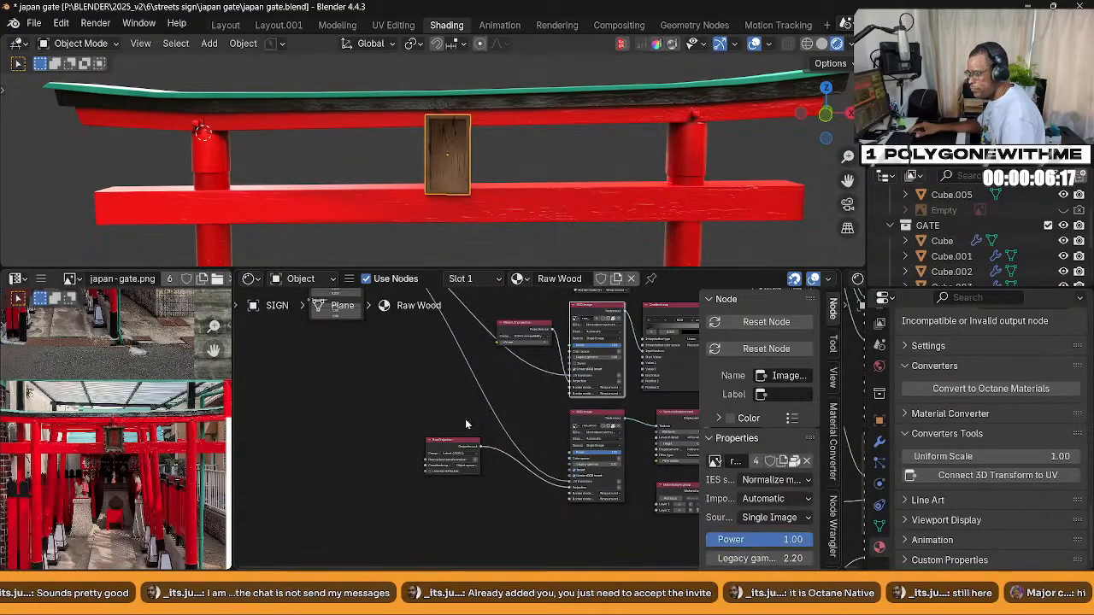
pyautogui.keyDown('shift'); pyautogui.click(450, 446); pyautogui.keyUp('shift')
pyautogui.rightClick(453, 438)
pyautogui.moveTo(452, 438)
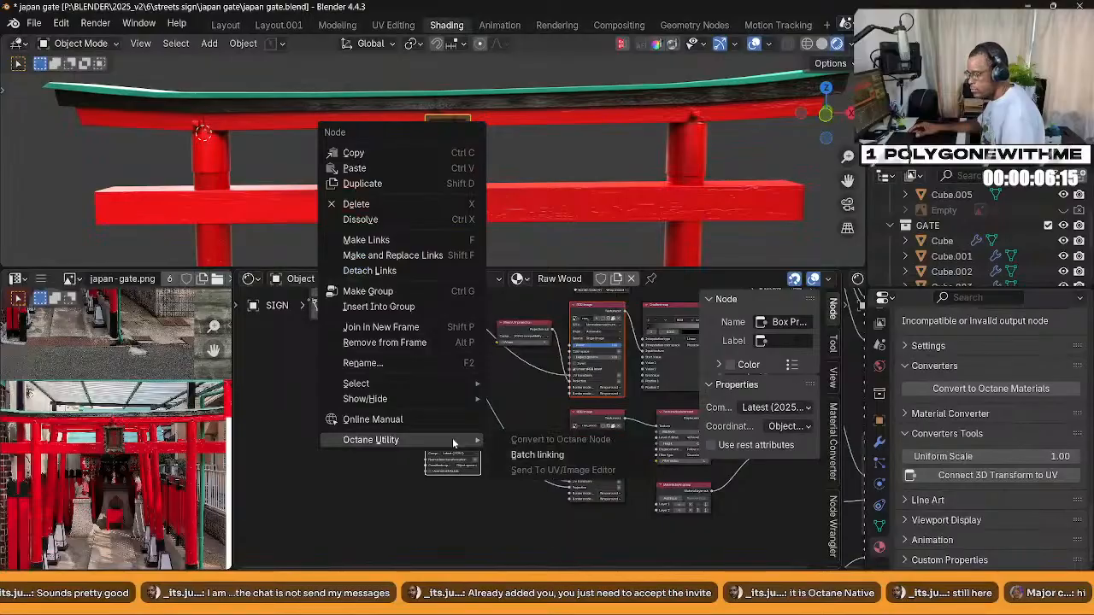
pyautogui.click(552, 454)
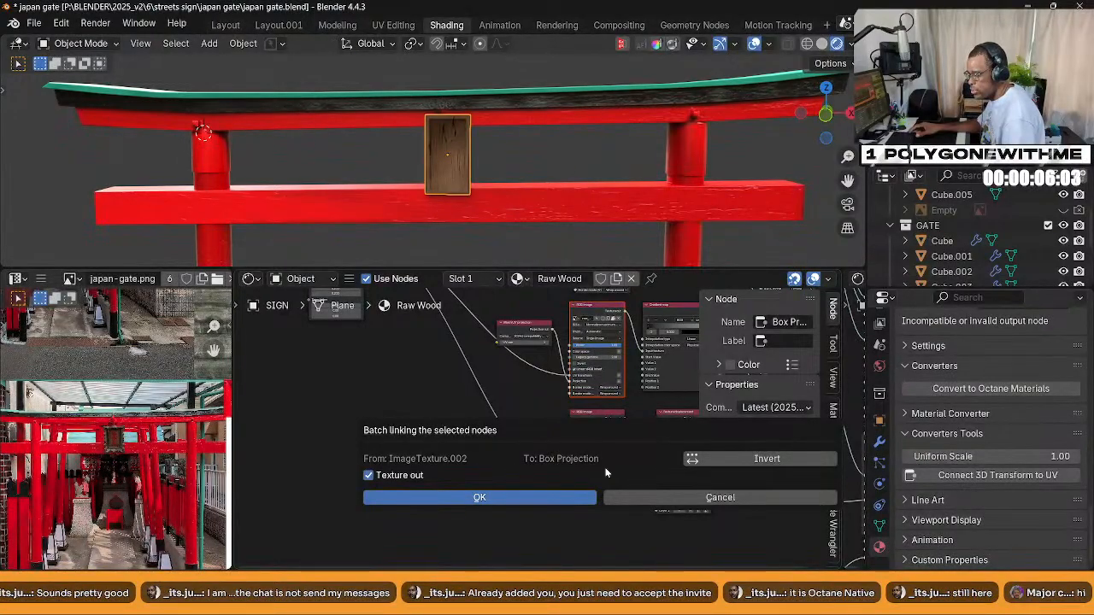
pyautogui.click(519, 495)
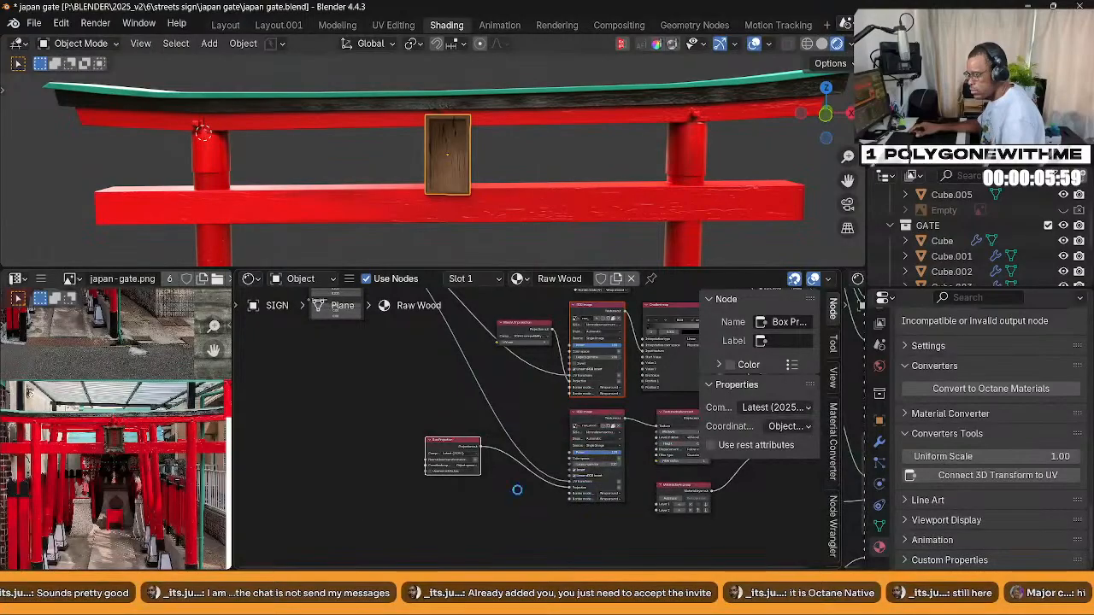
# Disconnect and delete the Mesh UV projection nodes beside the two RGB image nodes above the lowest one
pyautogui.moveTo(517, 494); pyautogui.dragTo(529, 514, button='middle')
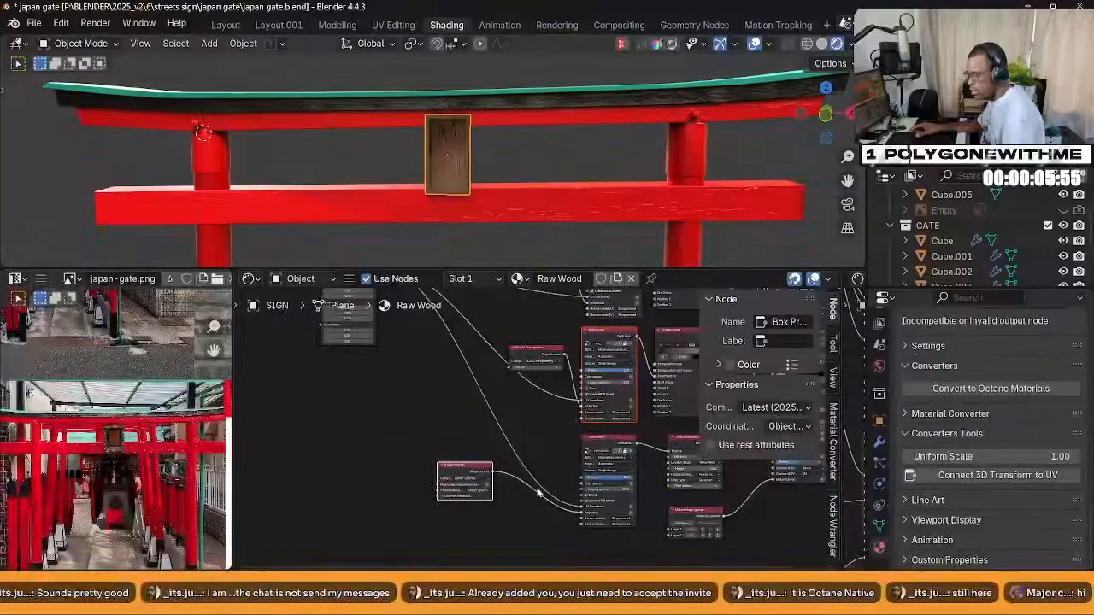
pyautogui.scroll(2, 551, 432)
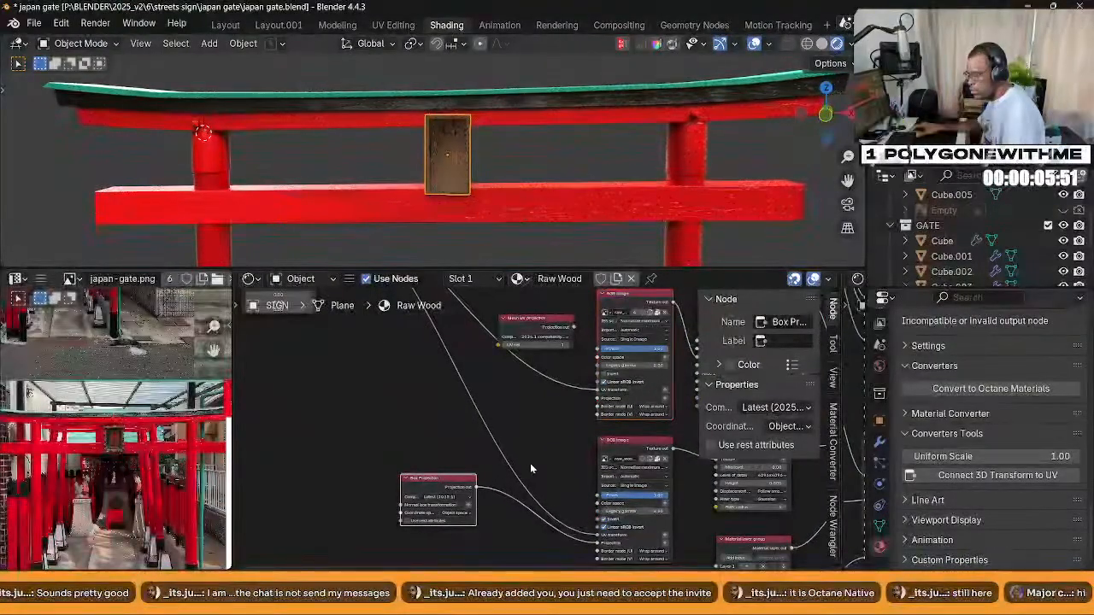
pyautogui.scroll(-1, 532, 468)
pyautogui.scroll(2, 532, 468)
pyautogui.moveTo(581, 419); pyautogui.dragTo(549, 426)
pyautogui.click(529, 362)
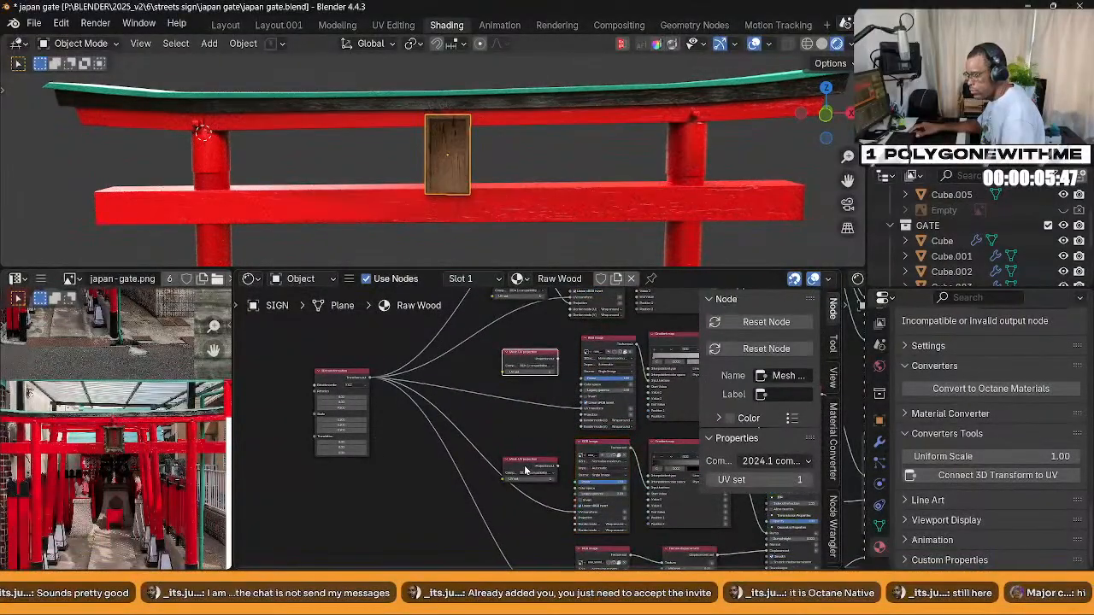
pyautogui.keyDown('shift'); pyautogui.click(529, 468); pyautogui.keyUp('shift')
pyautogui.press('x')
# Retry Octane's Batch linking on Box Projection and the second-lowest RGB image node with Texture out as the only enabled socket
pyautogui.moveTo(530, 471); pyautogui.dragTo(535, 383, button='middle')
pyautogui.click(600, 358)
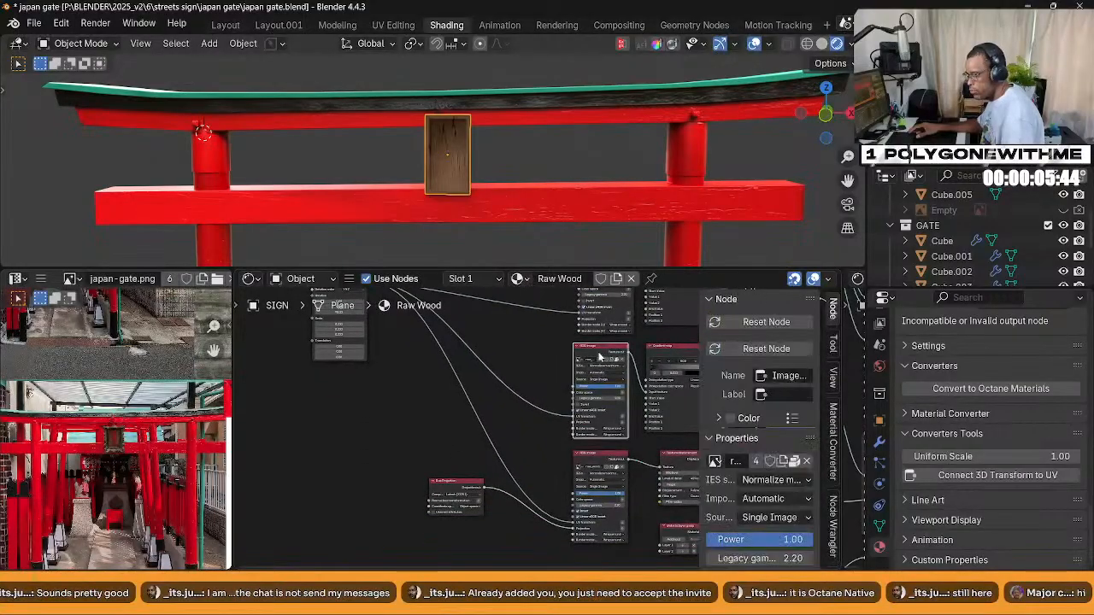
pyautogui.click(464, 485)
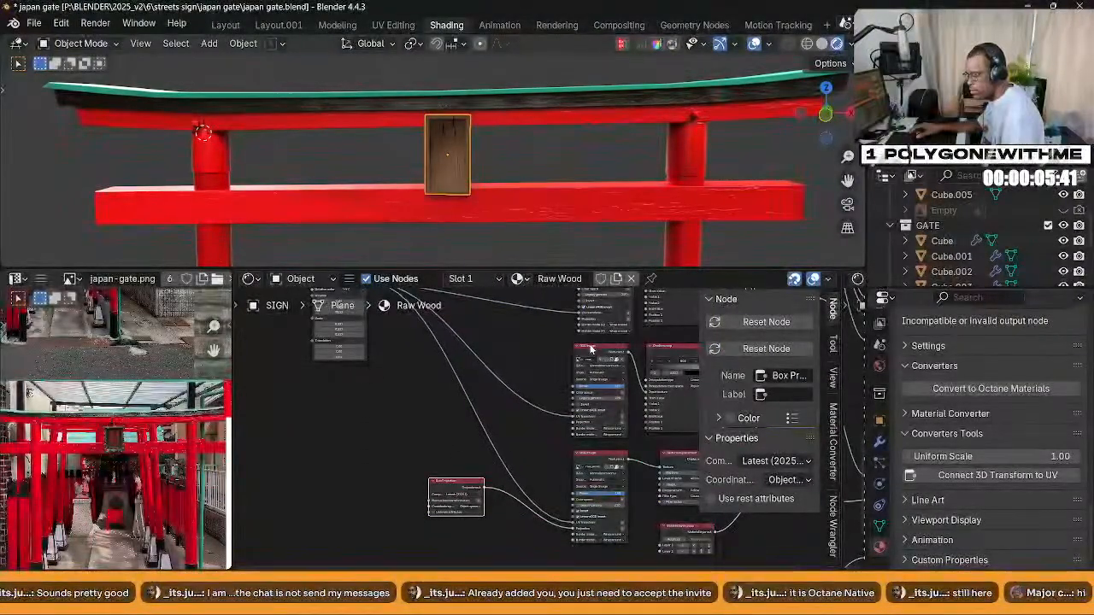
pyautogui.click(589, 349)
pyautogui.rightClick(468, 478)
pyautogui.moveTo(468, 479)
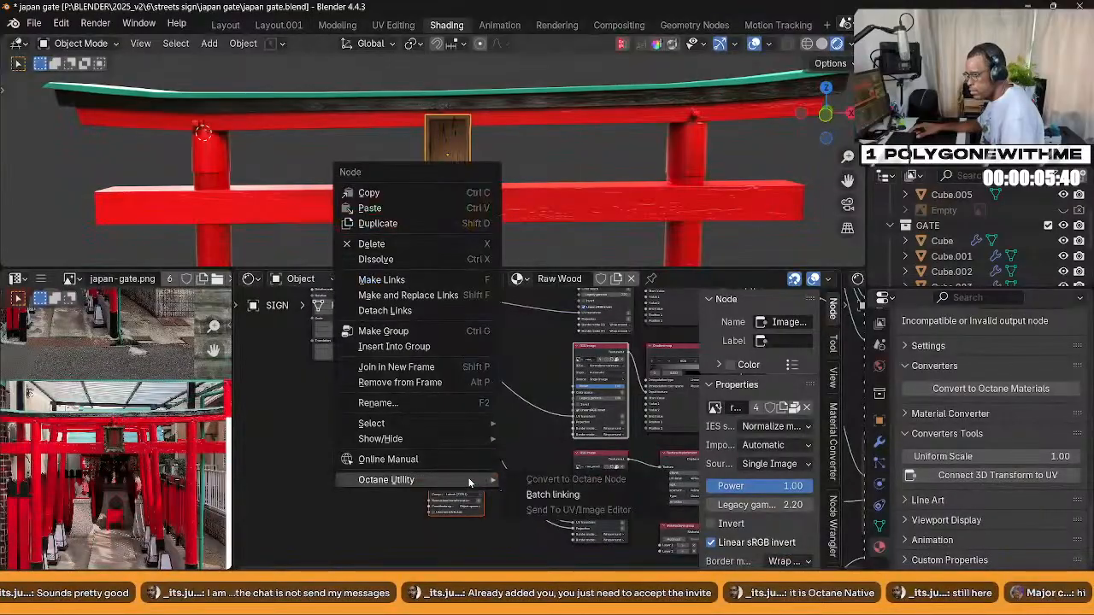
pyautogui.click(554, 495)
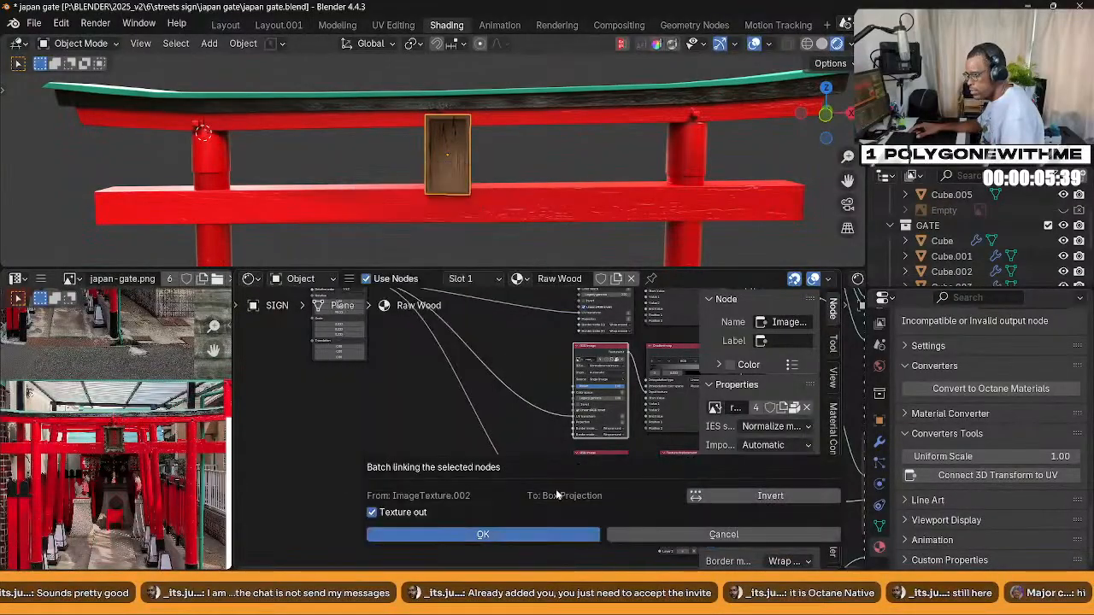
pyautogui.click(506, 536)
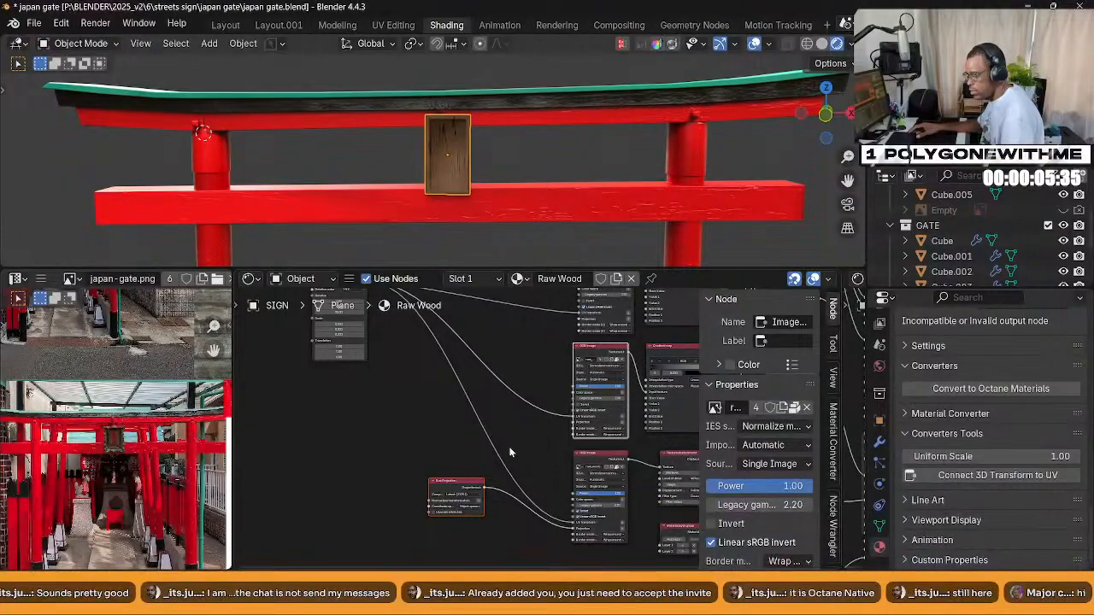
# Batch link Box Projection to the second-lowest RGB image node, inverting the direction and enabling Projection out and Projection
pyautogui.click(459, 493)
pyautogui.keyDown('shift'); pyautogui.click(584, 354); pyautogui.keyUp('shift')
pyautogui.rightClick(475, 483)
pyautogui.moveTo(487, 485)
pyautogui.click(614, 500)
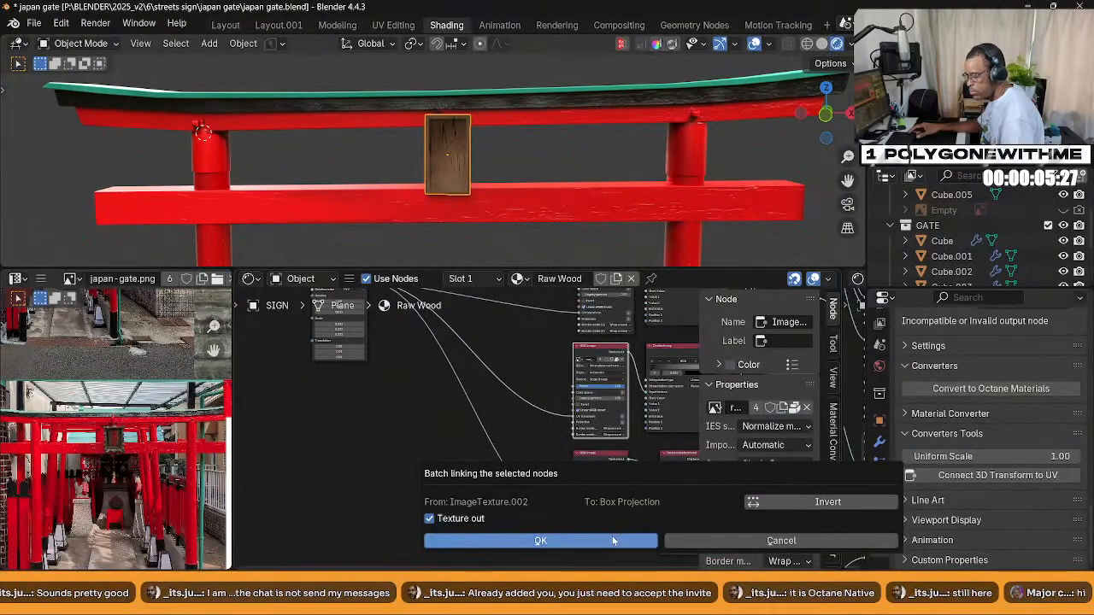
pyautogui.click(815, 504)
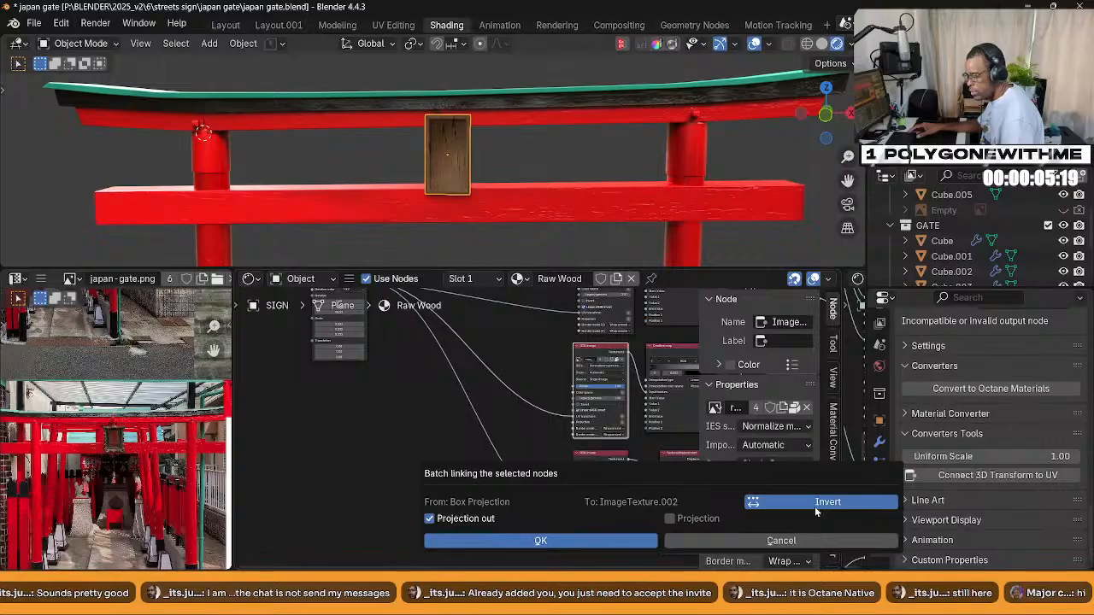
pyautogui.click(669, 518)
pyautogui.click(584, 544)
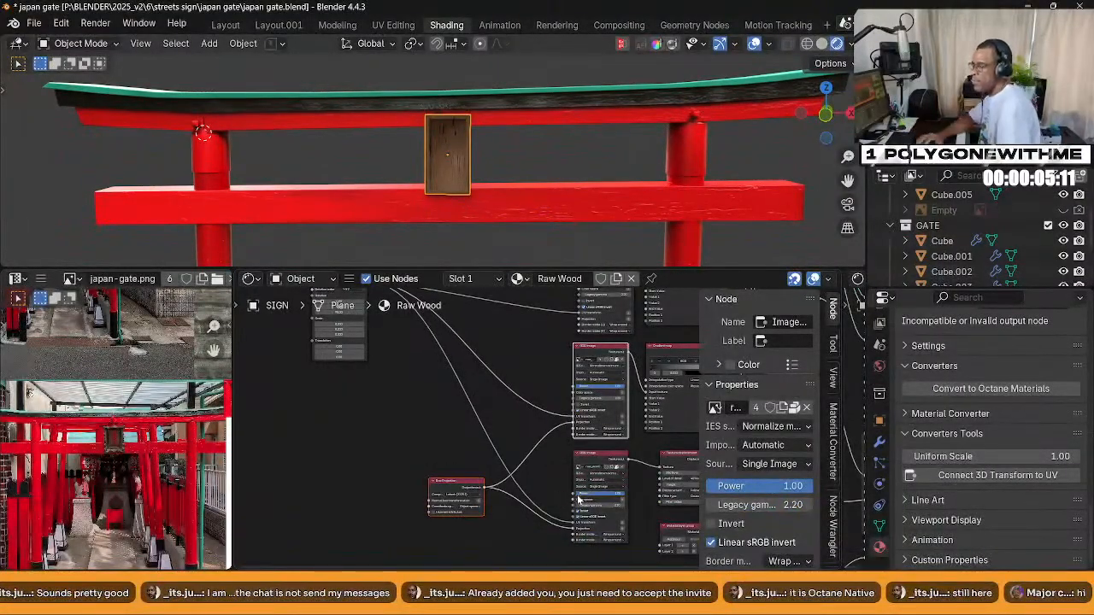
pyautogui.scroll(-1, 522, 448)
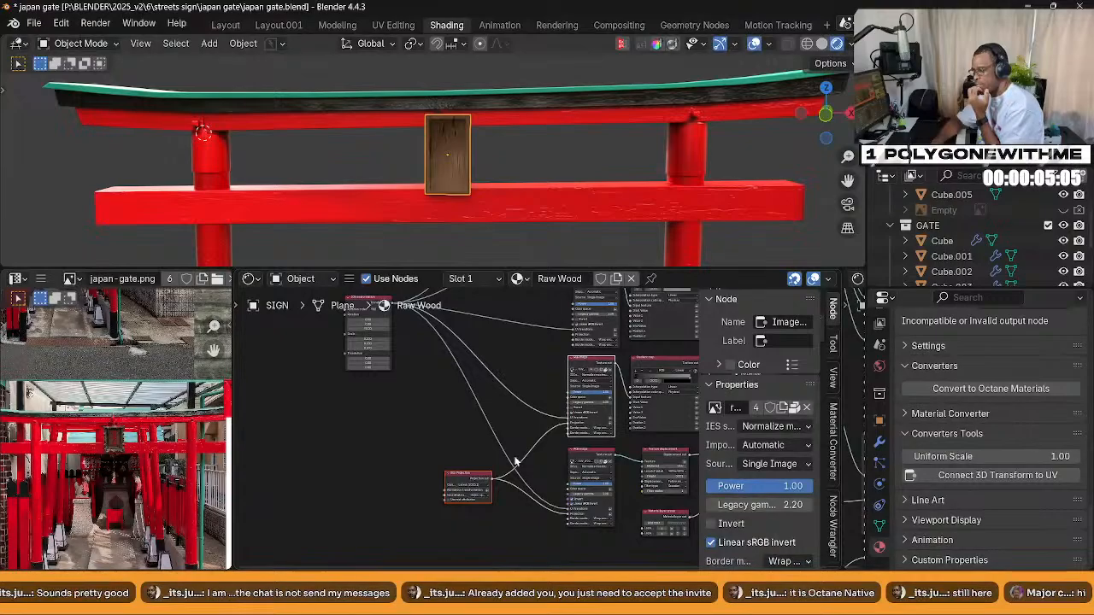
pyautogui.scroll(1, 515, 461)
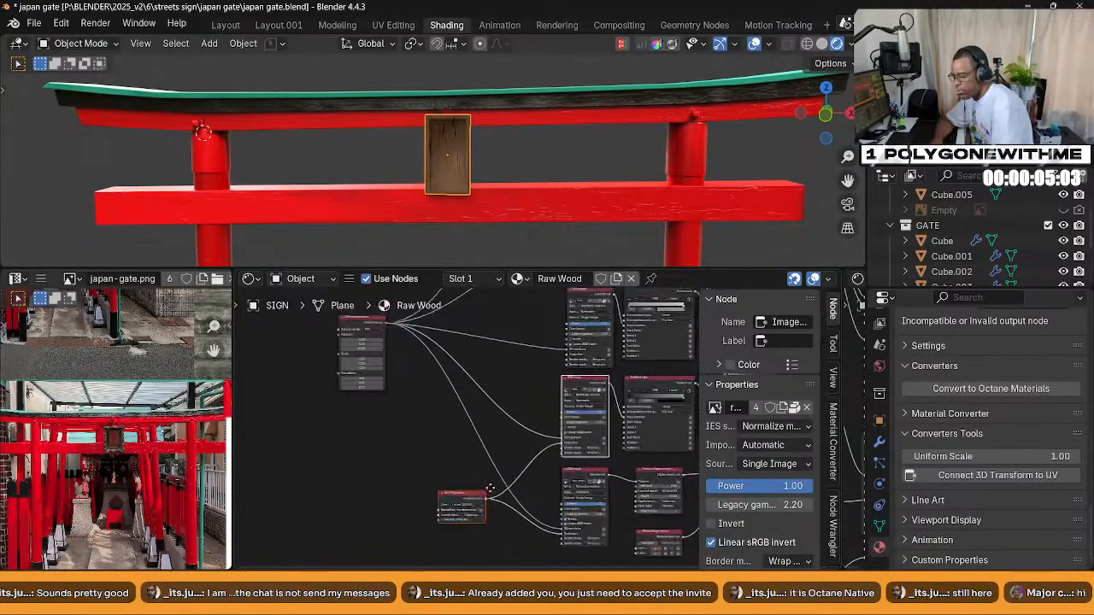
pyautogui.moveTo(516, 461); pyautogui.dragTo(473, 455, button='middle')
pyautogui.scroll(2, 471, 432)
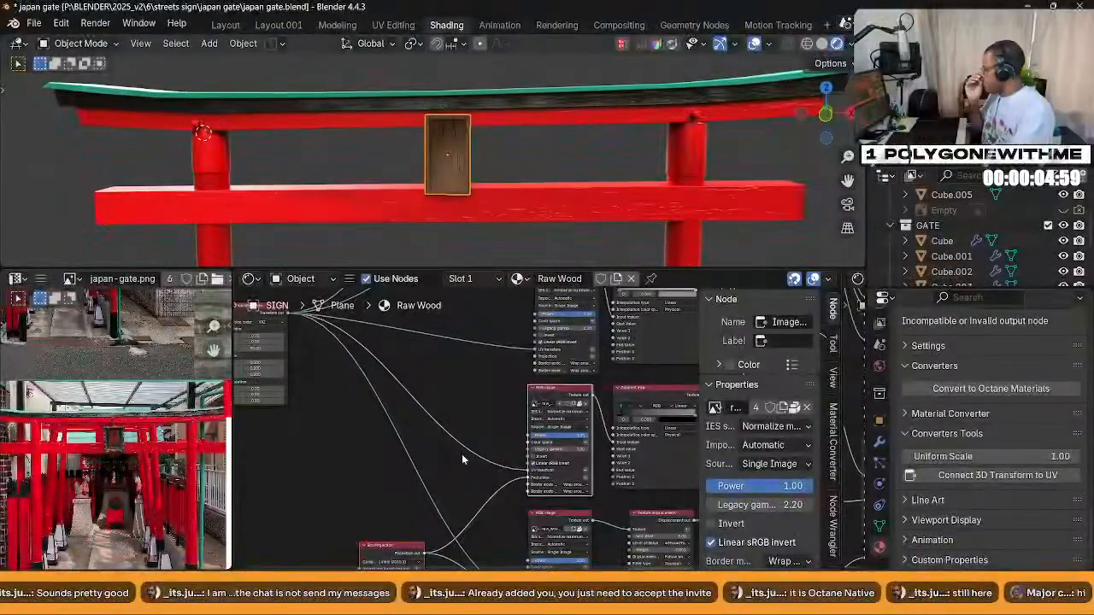
pyautogui.scroll(-1, 463, 454)
pyautogui.scroll(-1, 469, 457)
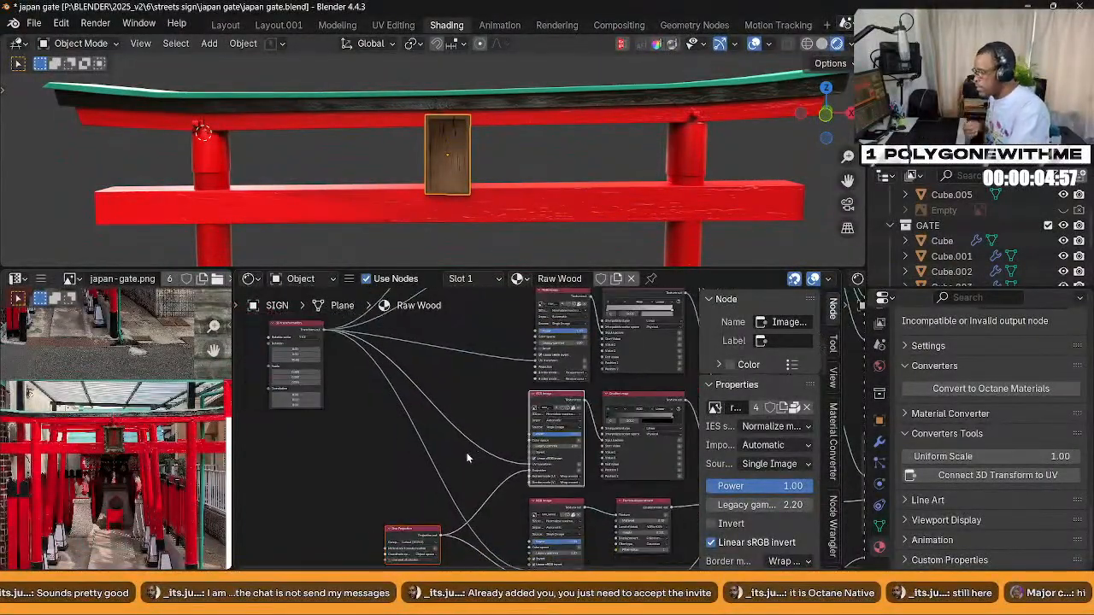
# Switch to the Octane for Blender page in Chrome, close the add-on post and return to the start of the community feed
pyautogui.moveTo(697, 607)
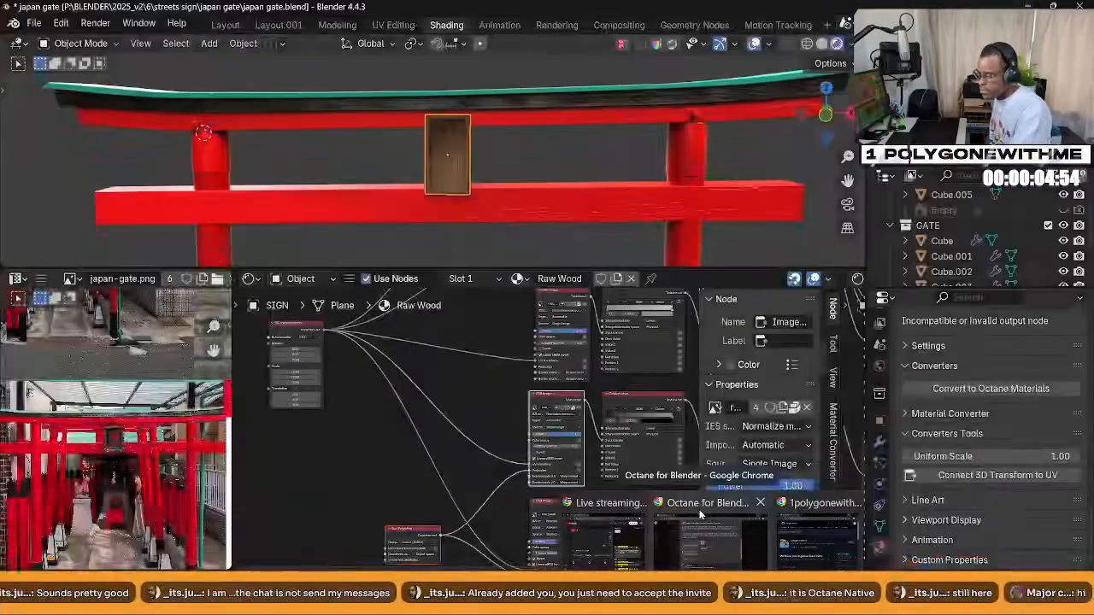
pyautogui.click(709, 537)
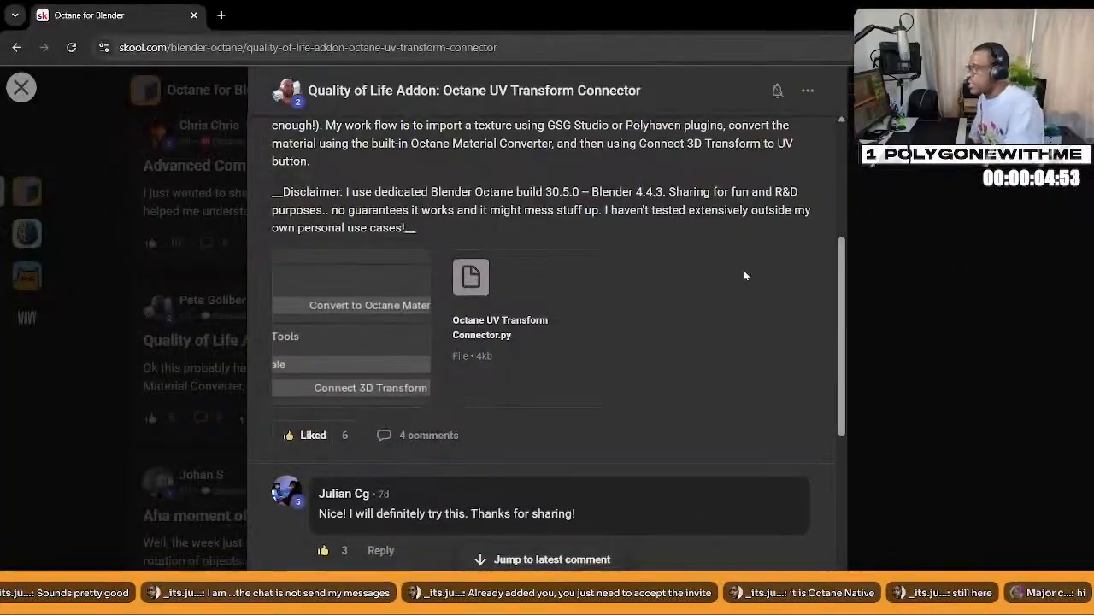
pyautogui.click(926, 334)
pyautogui.scroll(6, 564, 299)
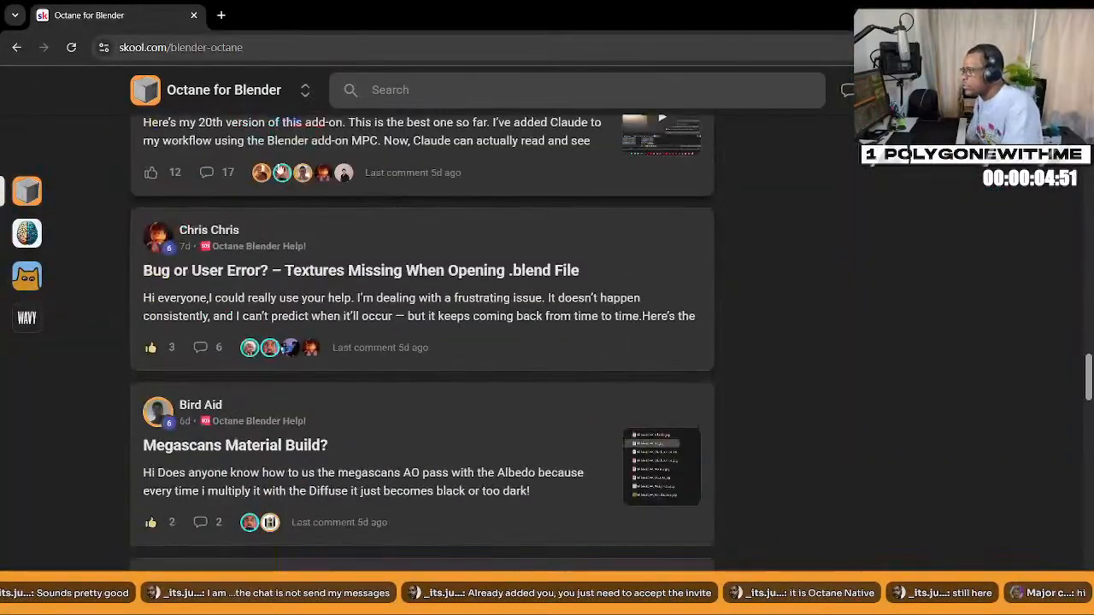
pyautogui.scroll(5, 410, 269)
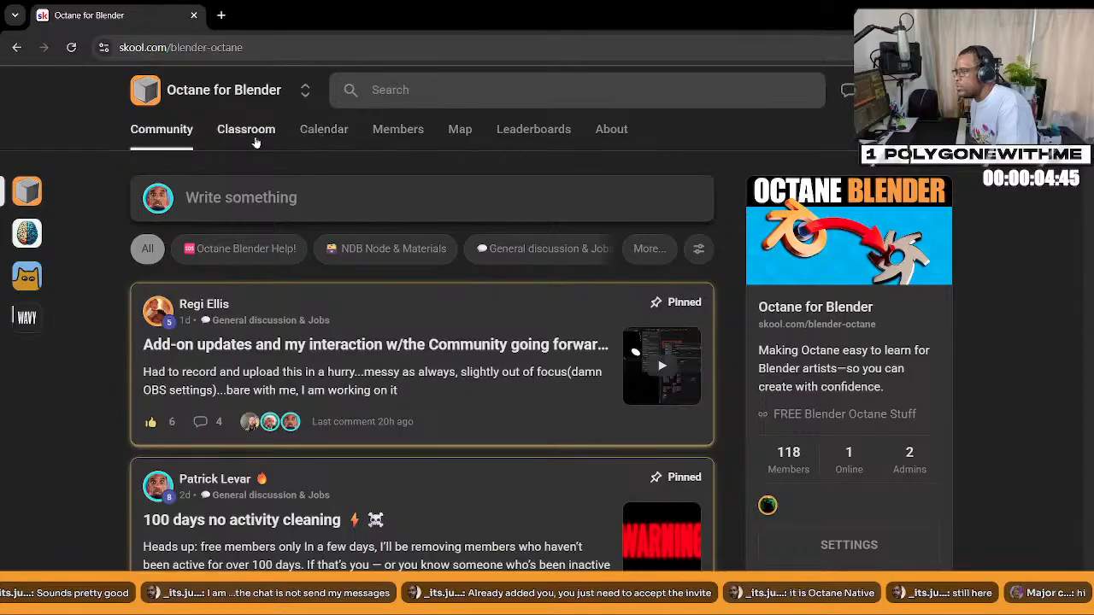
# Open the Custom Octane Blender Chat GPT course in the Classroom and follow its blender-octane-guide link
pyautogui.click(245, 131)
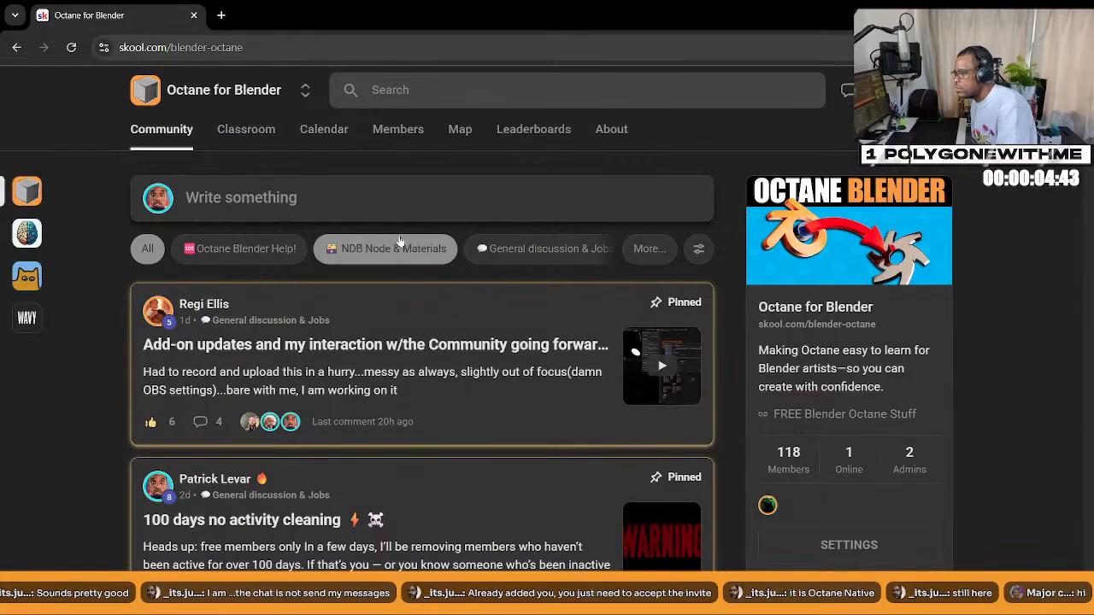
pyautogui.scroll(-4, 491, 328)
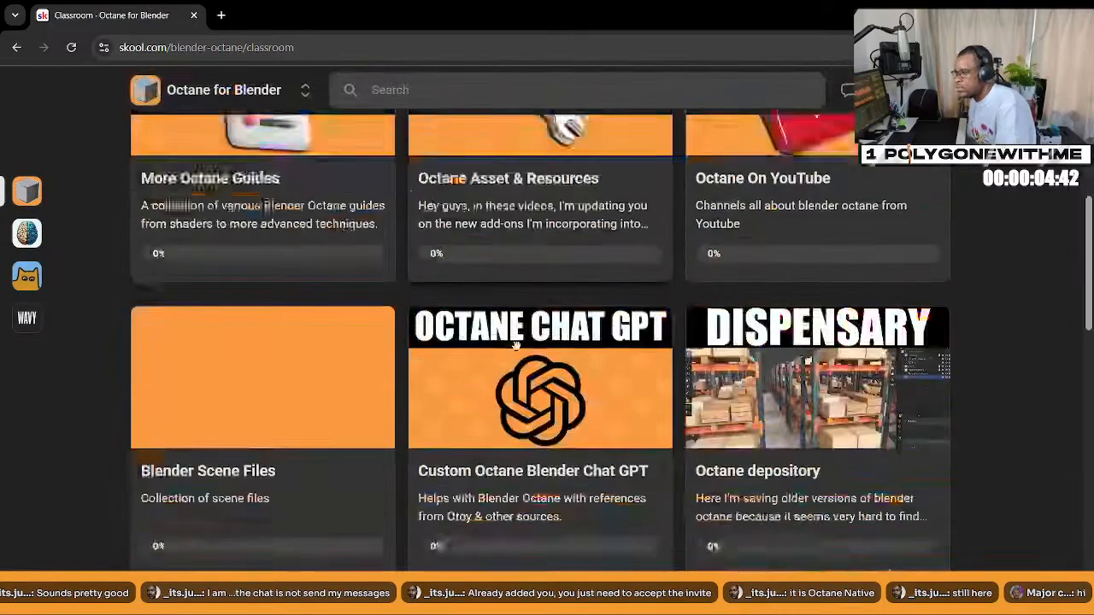
pyautogui.click(570, 415)
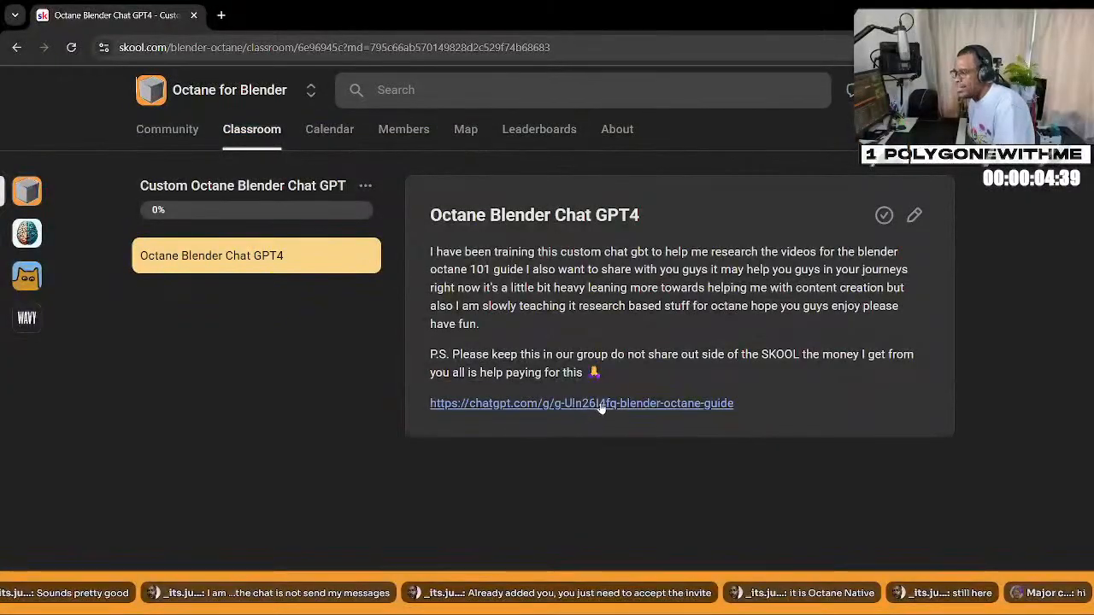
pyautogui.click(602, 405)
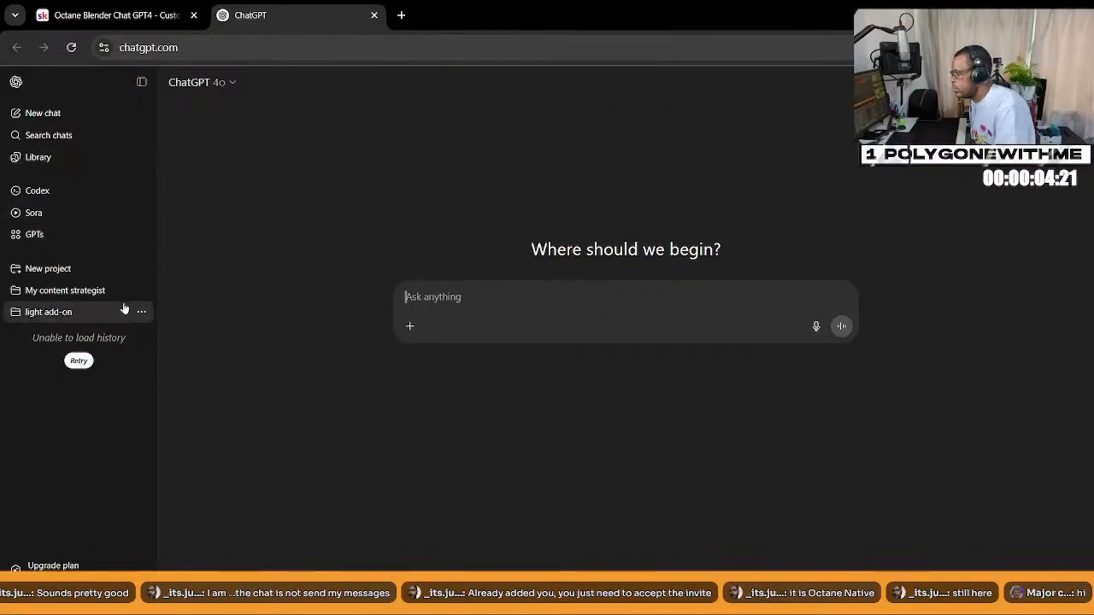
# Retry loading ChatGPT's chat history and reload the page, close its tab, and pull a new tab out of the window
pyautogui.click(79, 361)
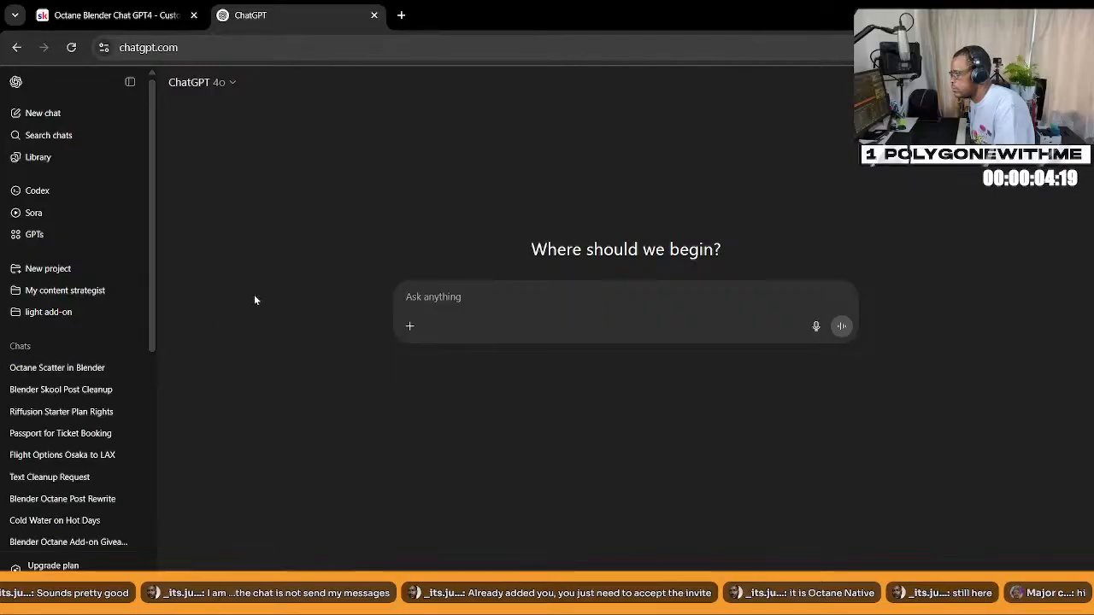
pyautogui.click(71, 47)
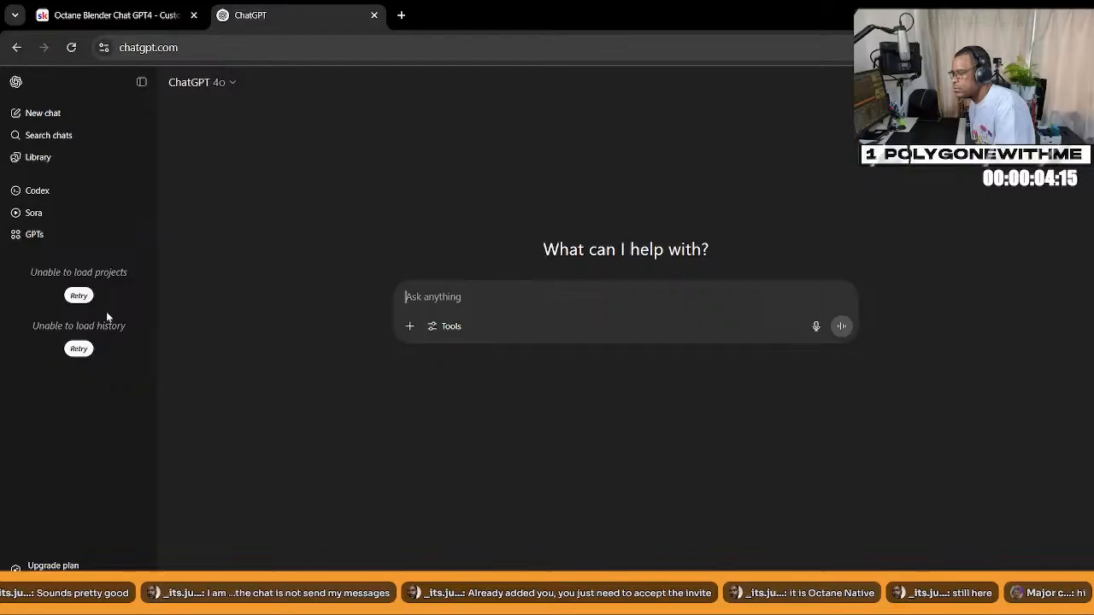
pyautogui.click(373, 14)
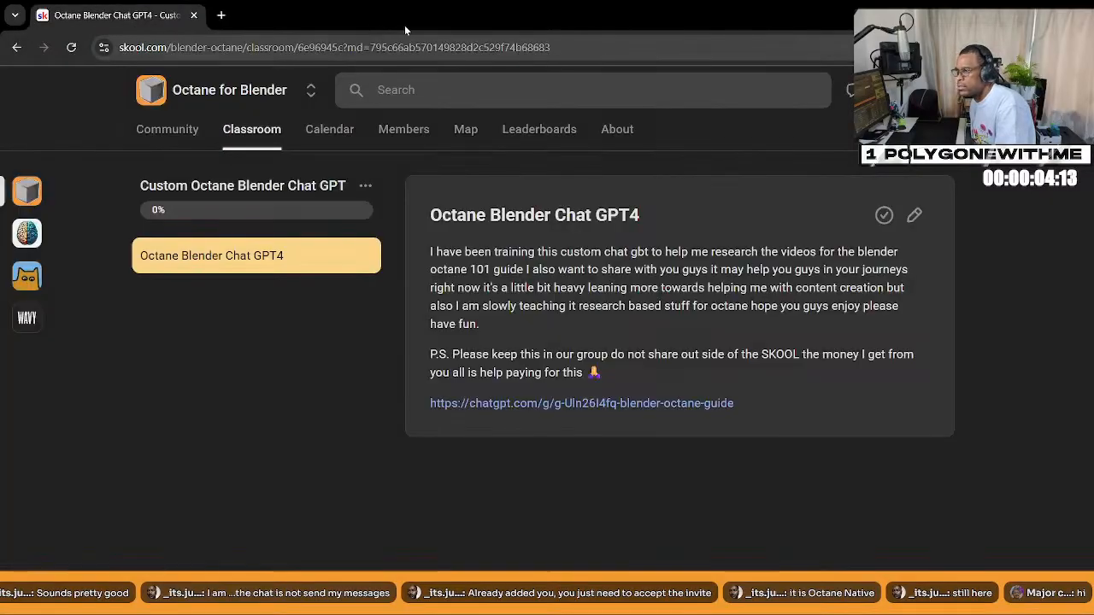
pyautogui.click(221, 15)
pyautogui.moveTo(313, 15); pyautogui.dragTo(0, 34)
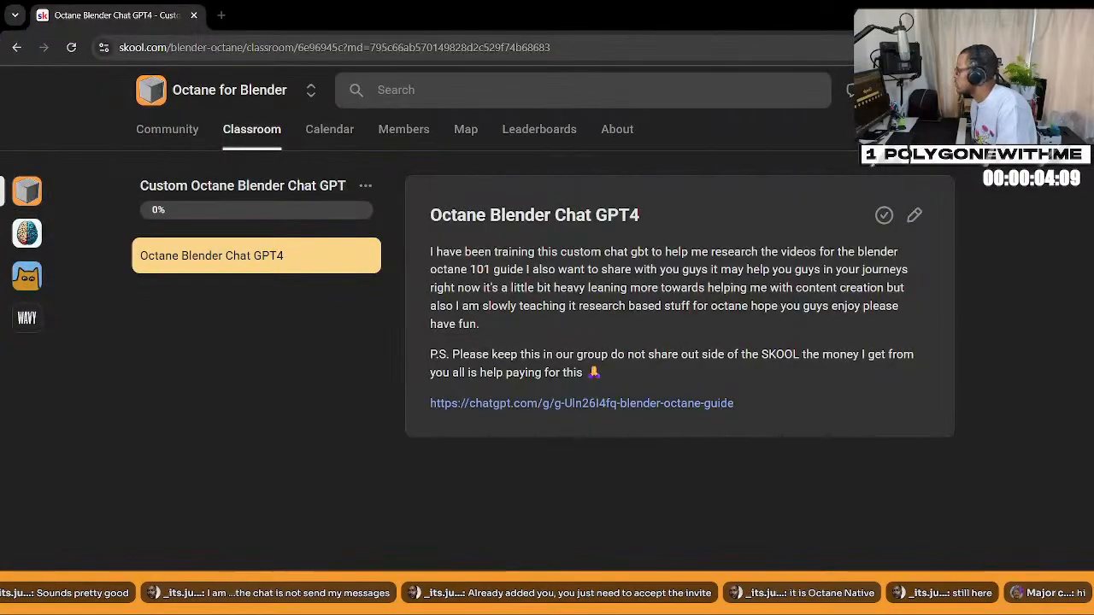
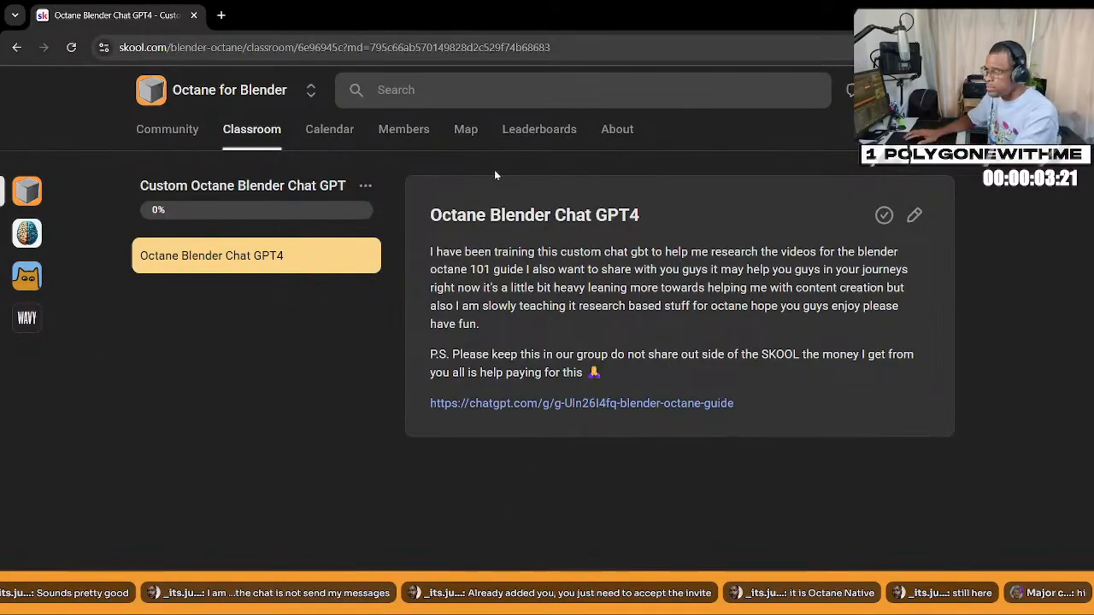
# Search Google in a new tab for "is Chad GPT having sign in issues at the moment", skim the results and close the tab
pyautogui.click(220, 14)
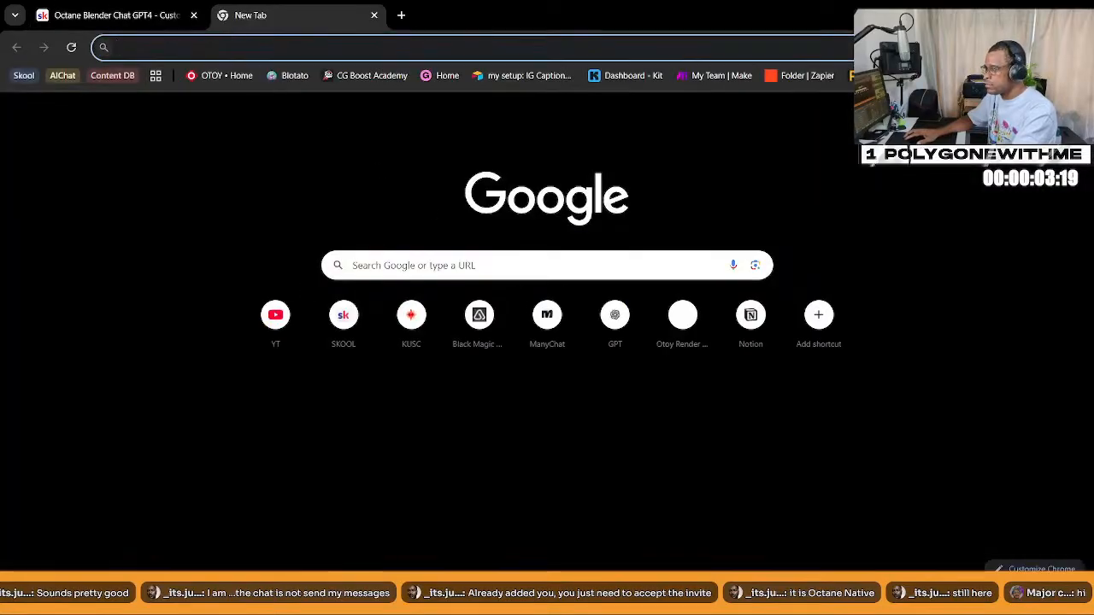
pyautogui.click(733, 265)
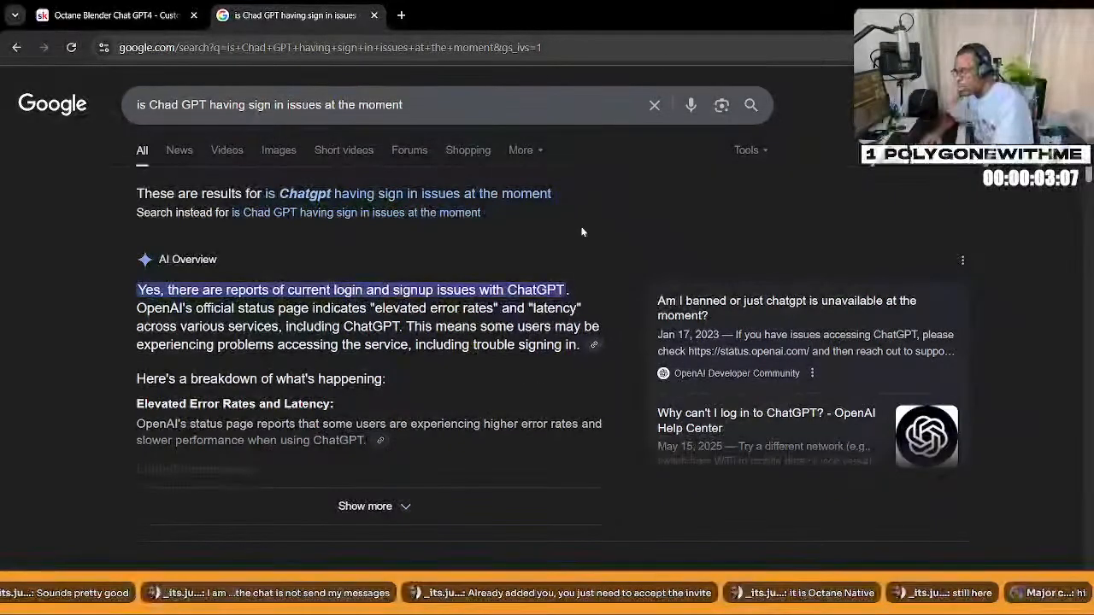
pyautogui.scroll(-2, 433, 302)
pyautogui.scroll(-2, 433, 302)
pyautogui.scroll(4, 433, 303)
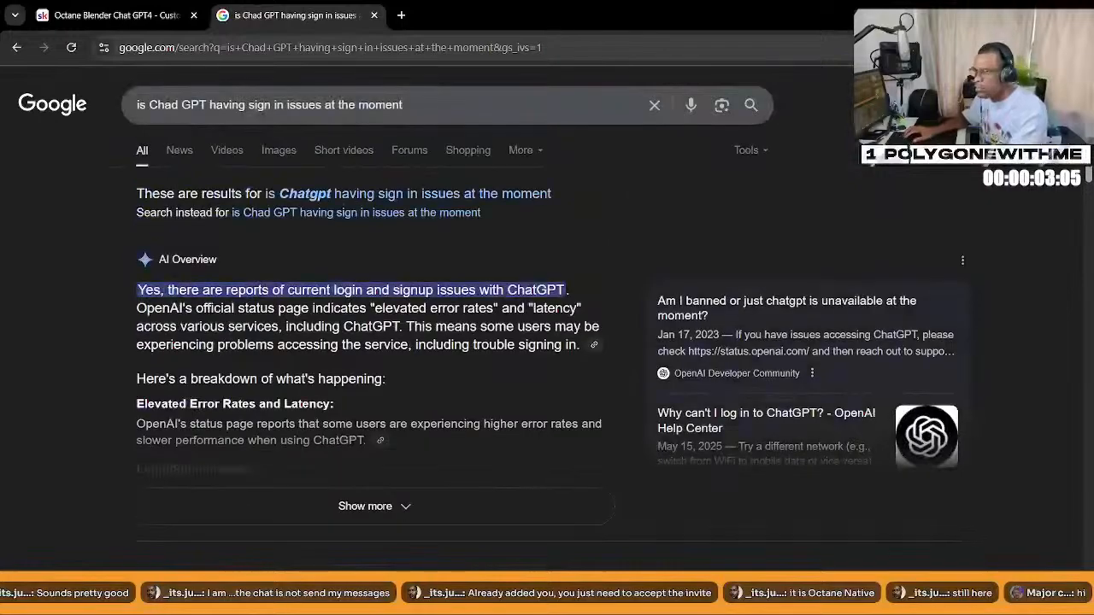
pyautogui.click(374, 16)
pyautogui.click(215, 14)
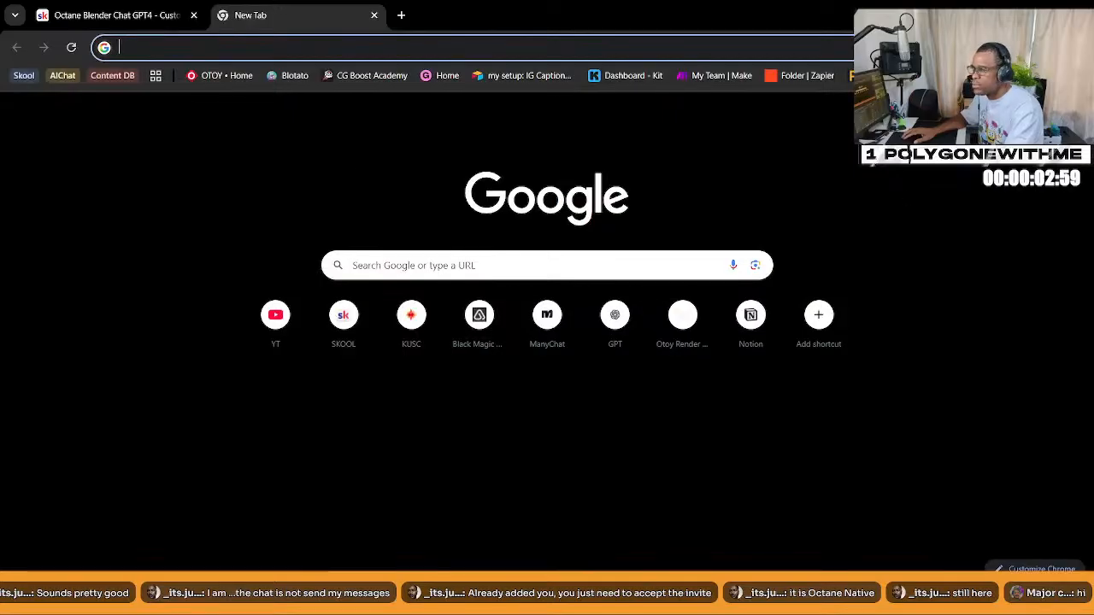
pyautogui.click(683, 320)
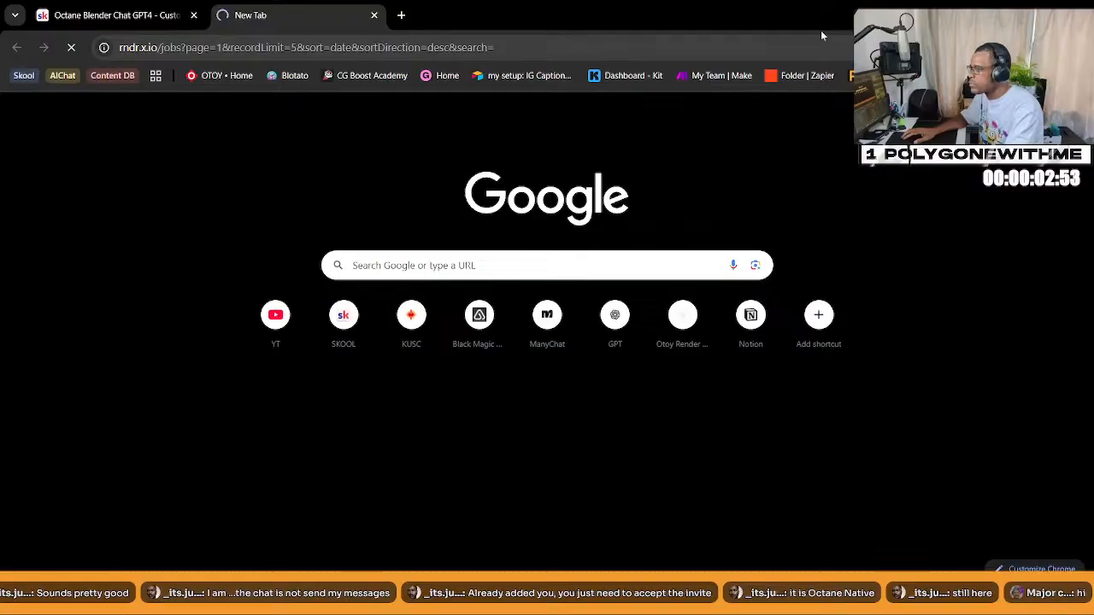
pyautogui.click(374, 15)
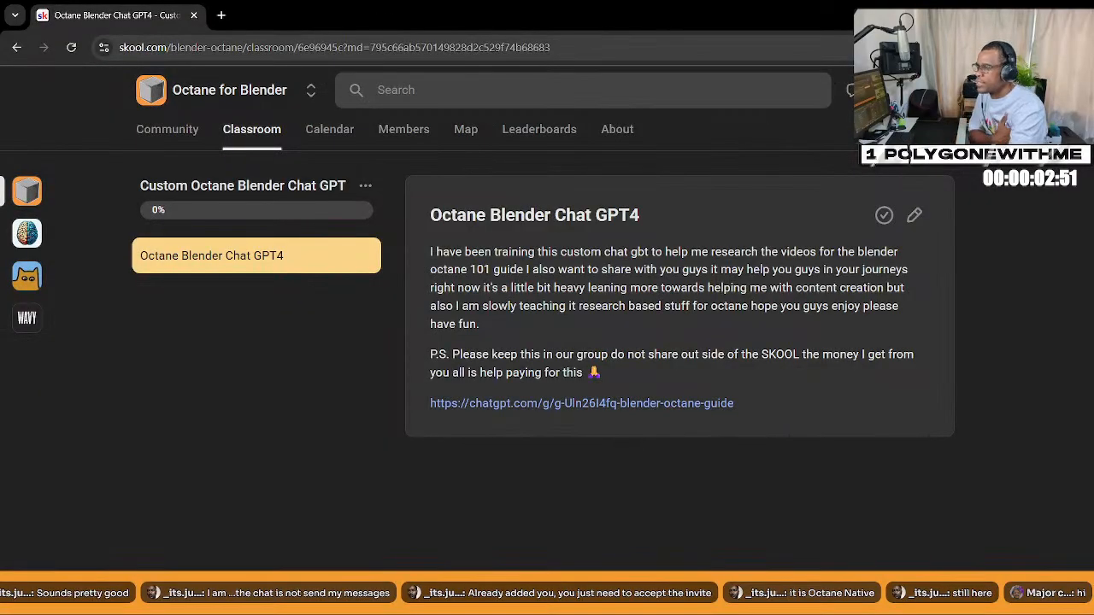
# Switch back to Blender and move the Box Projection node further away from the RGB image nodes it feeds
pyautogui.hotkey('alt', 'Tab')
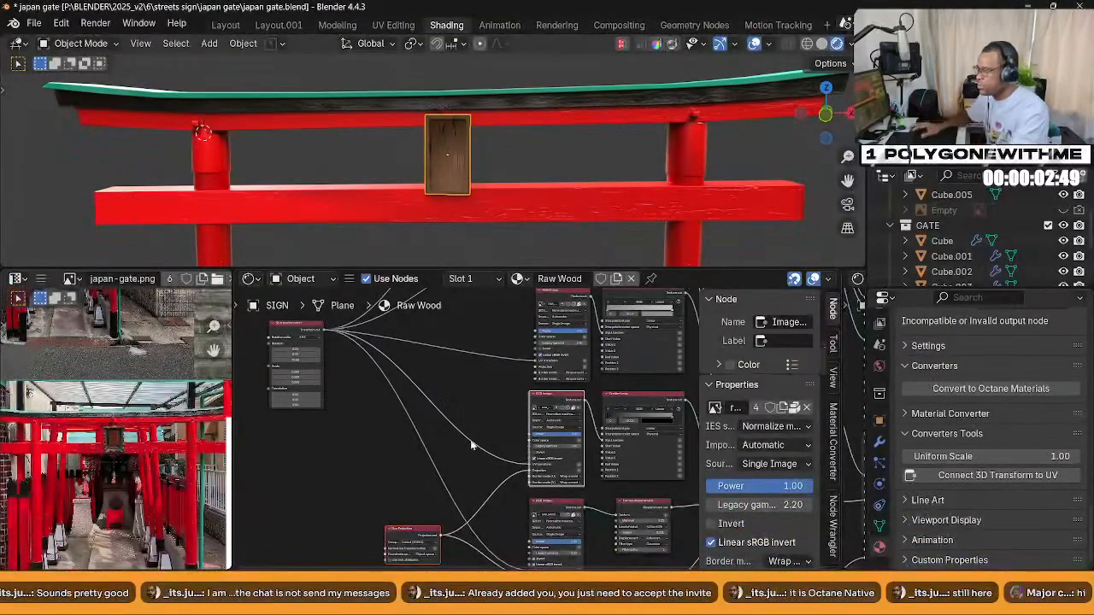
pyautogui.scroll(-2, 459, 460)
pyautogui.scroll(5, 380, 471)
pyautogui.moveTo(453, 410); pyautogui.dragTo(487, 453, button='middle')
pyautogui.scroll(-2, 479, 453)
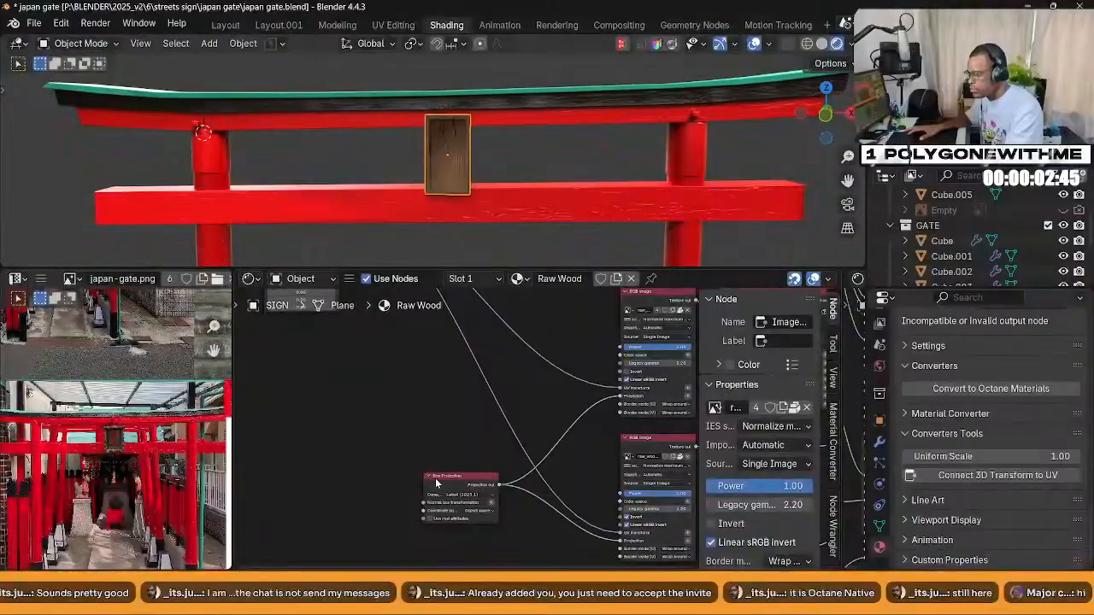
pyautogui.moveTo(435, 478); pyautogui.dragTo(369, 474)
pyautogui.scroll(-4, 446, 419)
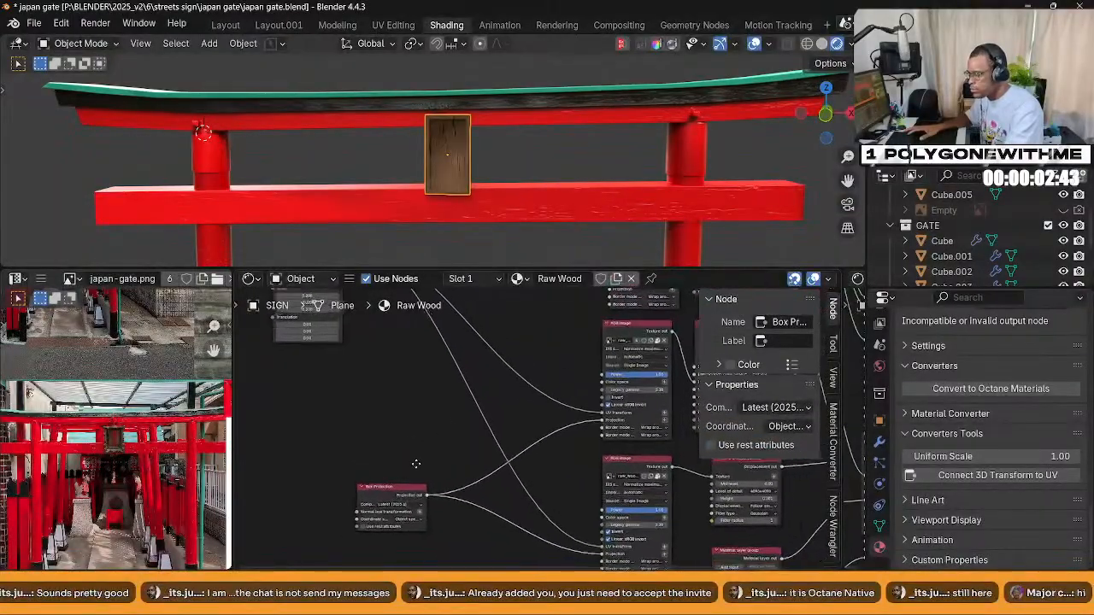
pyautogui.moveTo(437, 462); pyautogui.dragTo(430, 483, button='middle')
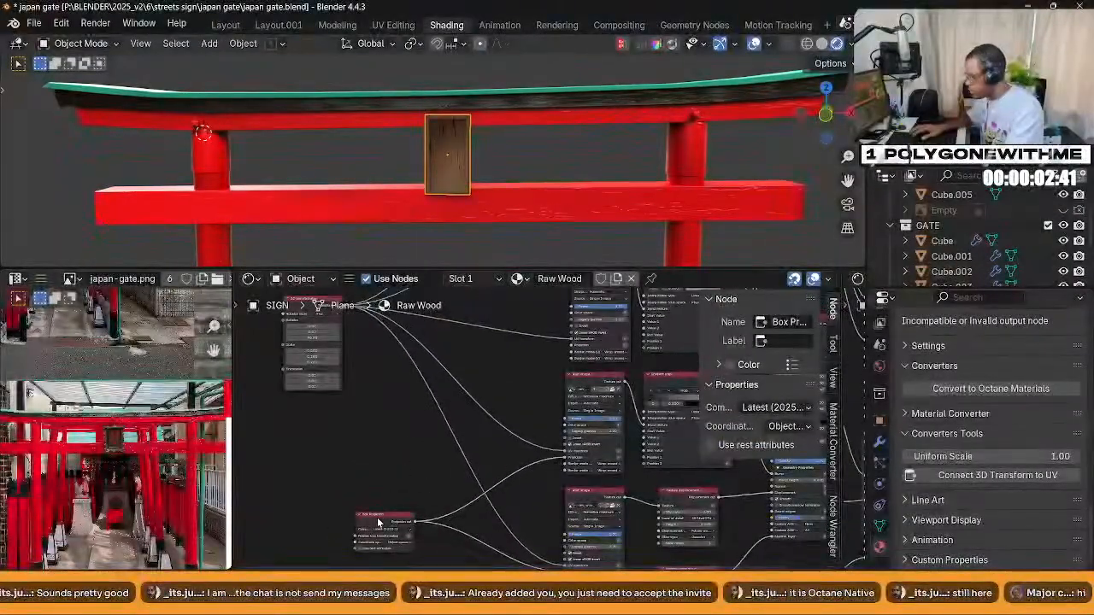
# Link the Box Projection node to the Projection inputs of the next two RGB image nodes up in the Raw Wood material
pyautogui.keyDown('alt'); pyautogui.keyDown('shift'); pyautogui.moveTo(383, 523); pyautogui.dragTo(564, 312, button='right'); pyautogui.keyUp('shift'); pyautogui.keyUp('alt')
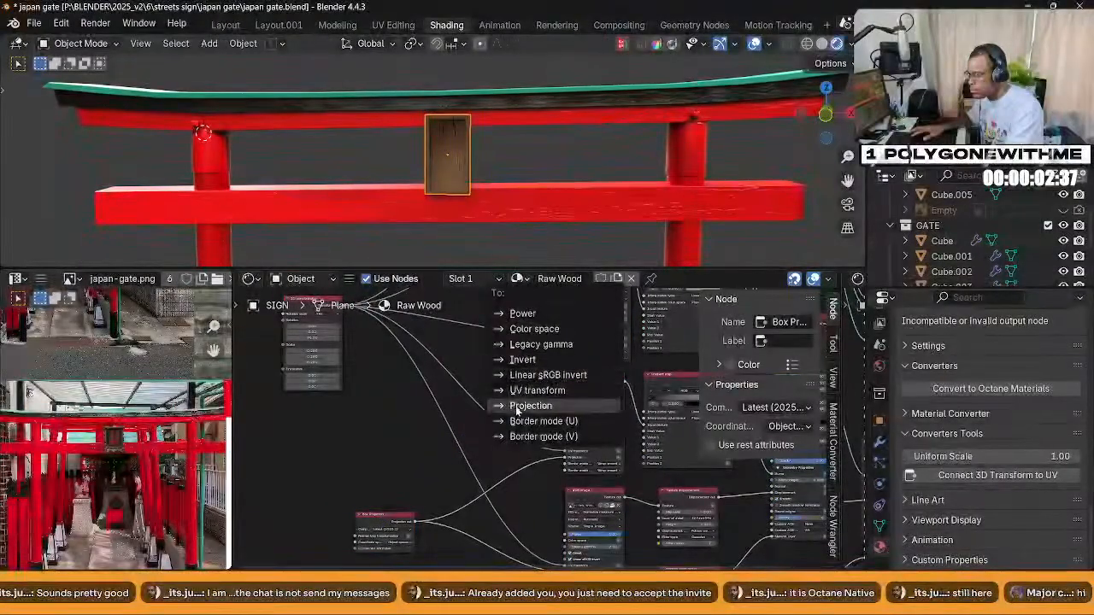
pyautogui.press('Return')
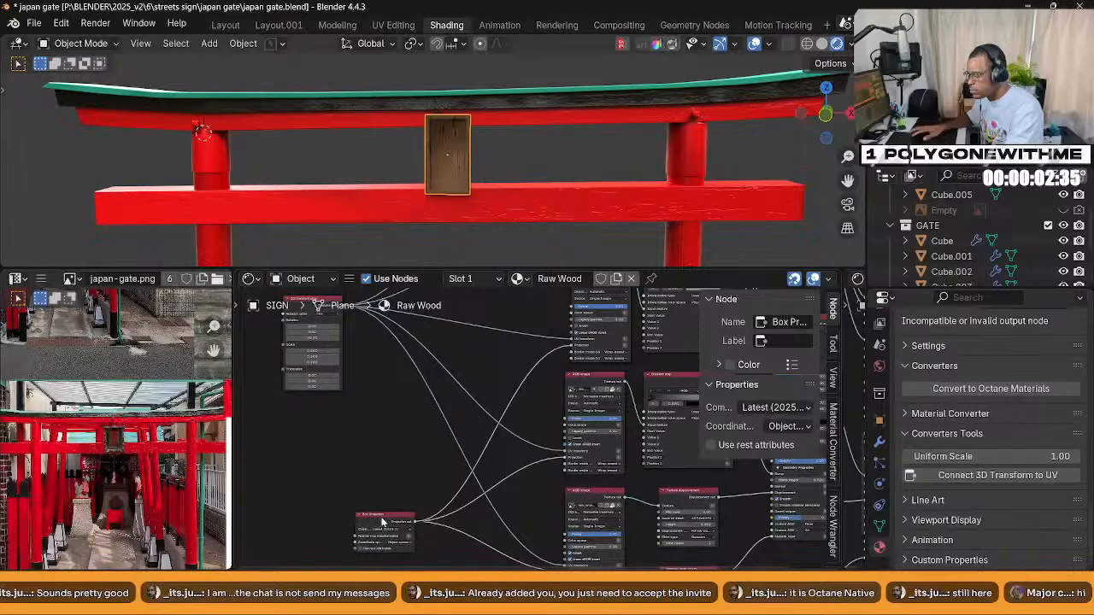
pyautogui.scroll(-2, 458, 424)
pyautogui.moveTo(454, 432); pyautogui.dragTo(426, 476, button='middle')
pyautogui.keyDown('shift'); pyautogui.click(528, 339); pyautogui.keyUp('shift')
pyautogui.keyDown('alt'); pyautogui.keyDown('shift'); pyautogui.moveTo(527, 335); pyautogui.dragTo(529, 345, button='right'); pyautogui.keyUp('shift'); pyautogui.keyUp('alt')
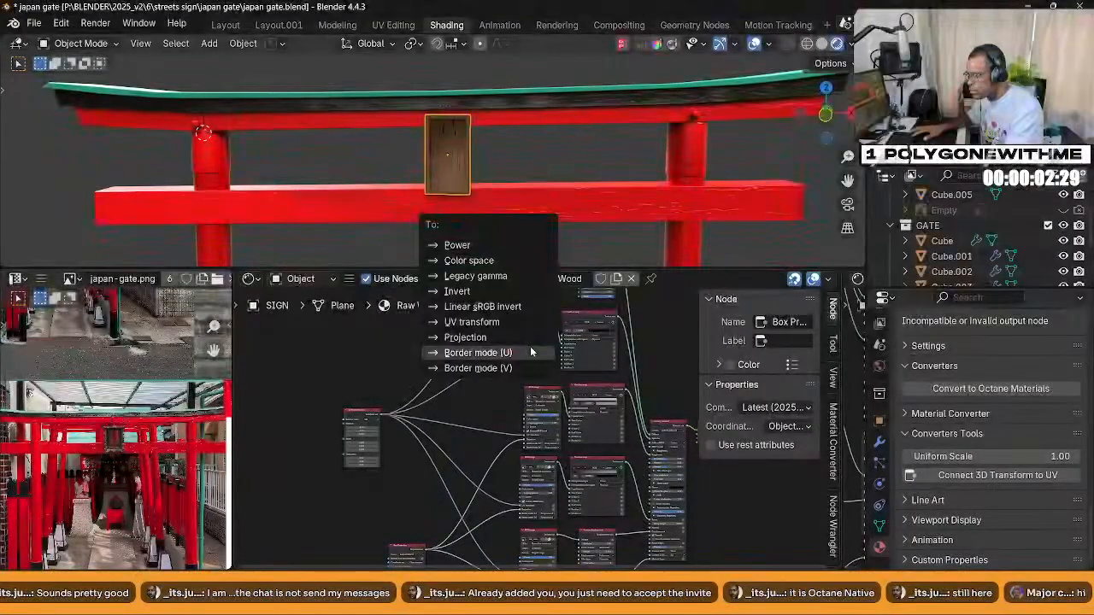
pyautogui.click(526, 339)
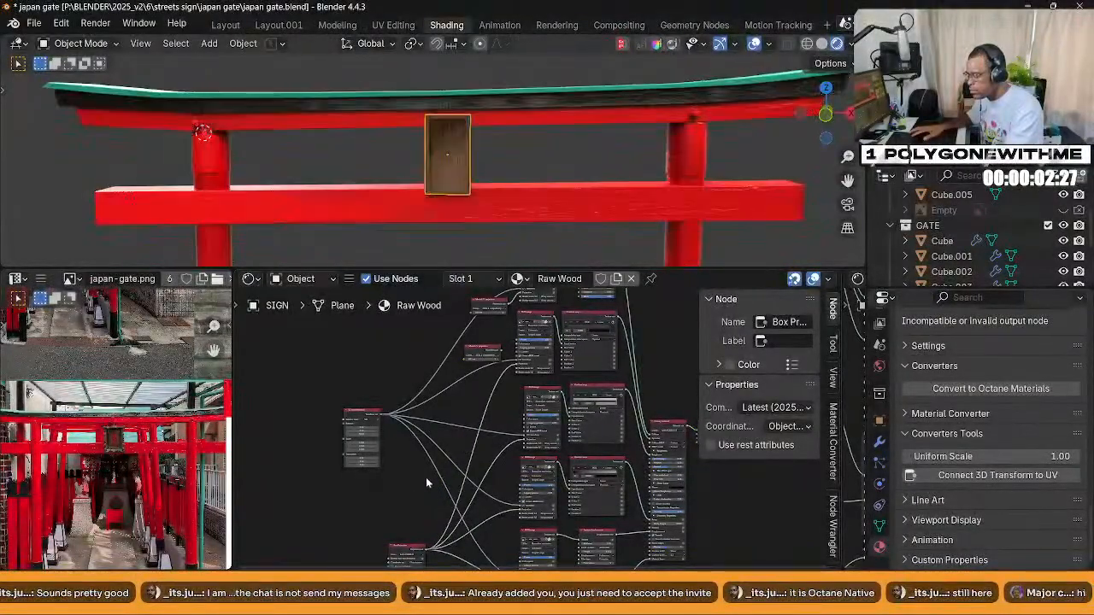
# Delete the unused Mesh UV projection node beside the second RGB image and enlarge the node editor to show the whole graph
pyautogui.click(481, 351)
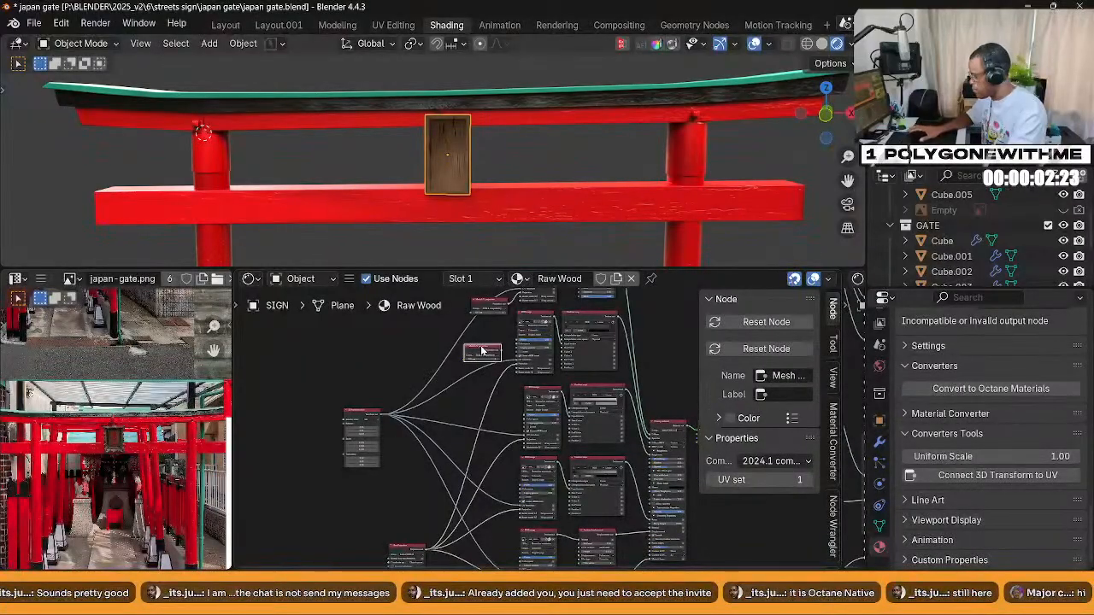
pyautogui.press('x')
pyautogui.hotkey('ctrl', 'space')
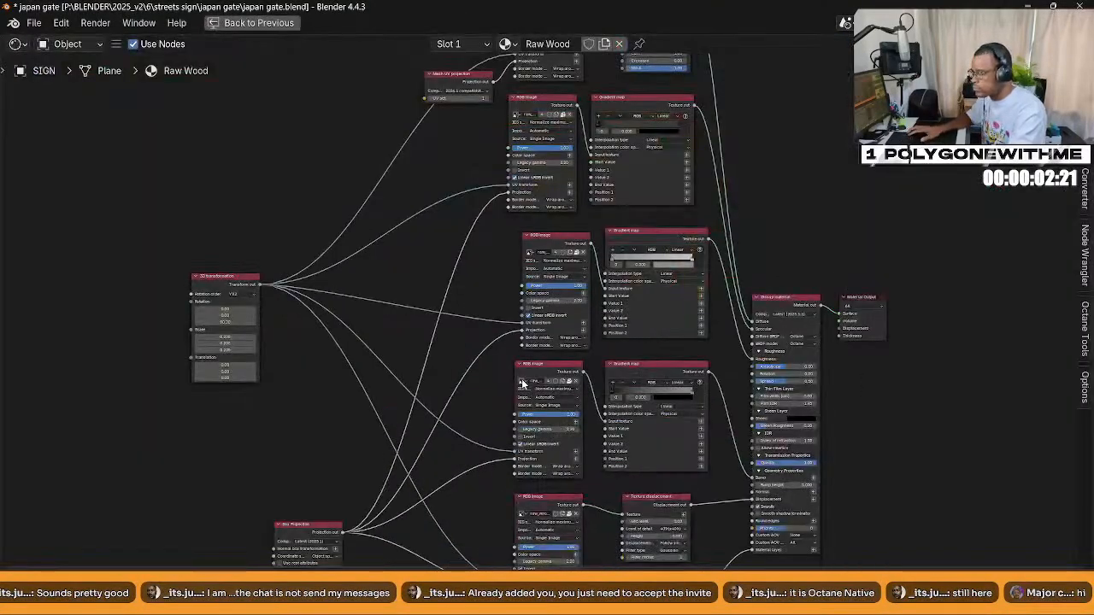
pyautogui.press('Home')
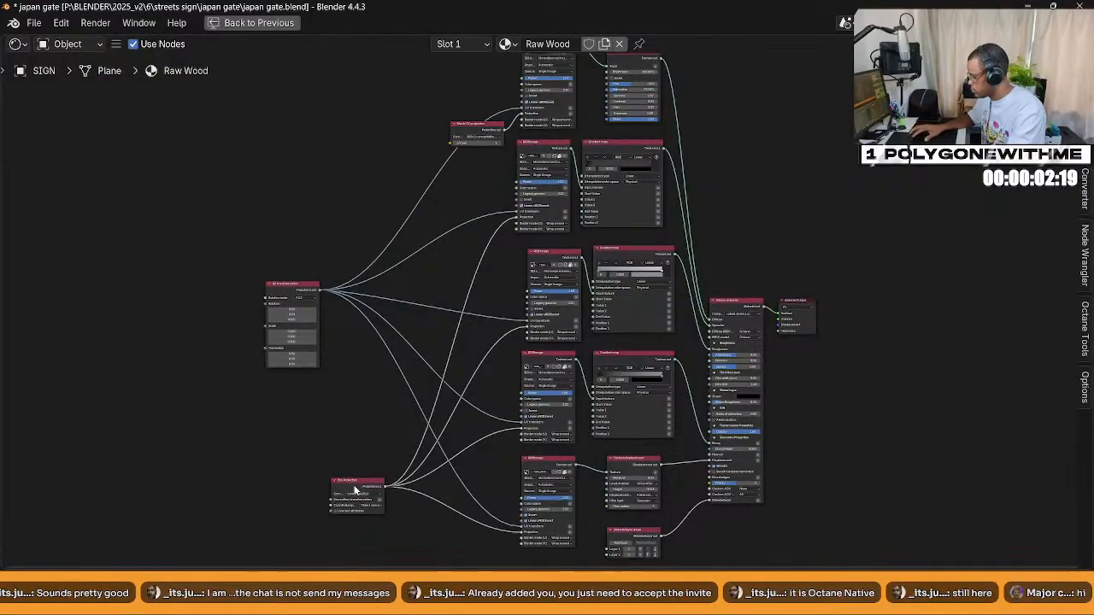
# Move the Box Projection node above the 3D transformation node and link it to the uppermost RGB image's Projection input
pyautogui.moveTo(350, 483); pyautogui.dragTo(282, 231)
pyautogui.scroll(2, 343, 280)
pyautogui.moveTo(343, 280); pyautogui.dragTo(343, 313, button='middle')
pyautogui.keyDown('alt'); pyautogui.keyDown('shift'); pyautogui.moveTo(329, 336); pyautogui.dragTo(581, 186, button='right'); pyautogui.keyUp('shift'); pyautogui.keyUp('alt')
pyautogui.click(521, 184)
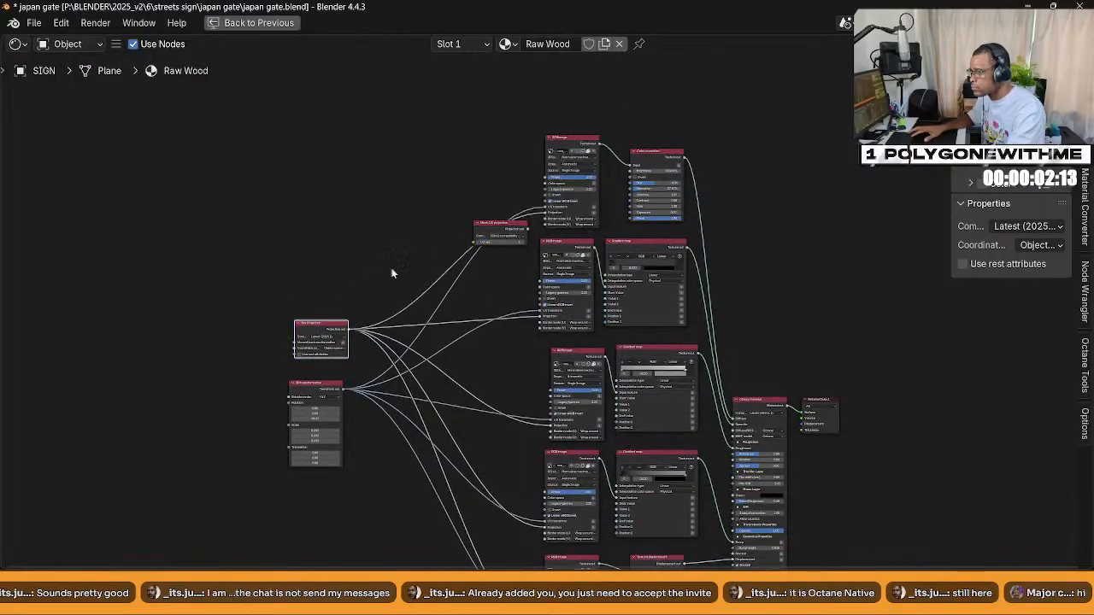
# Pull the remaining Mesh UV projection node clear of the links, delete it, and restore the full Shading layout
pyautogui.scroll(-2, 395, 350)
pyautogui.moveTo(508, 247); pyautogui.dragTo(412, 227)
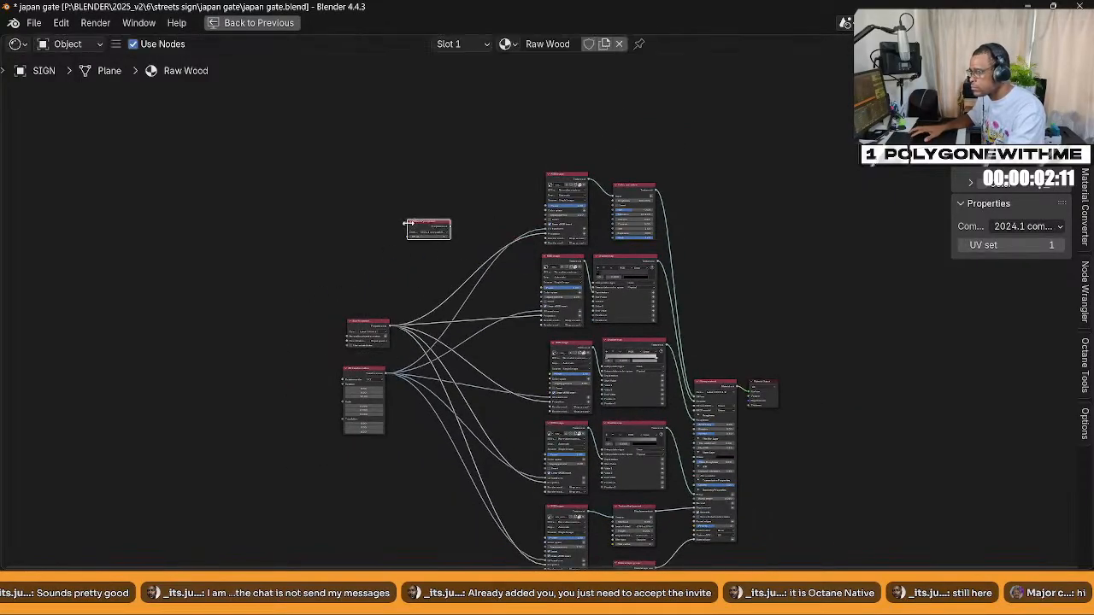
pyautogui.press('x')
pyautogui.scroll(-1, 468, 348)
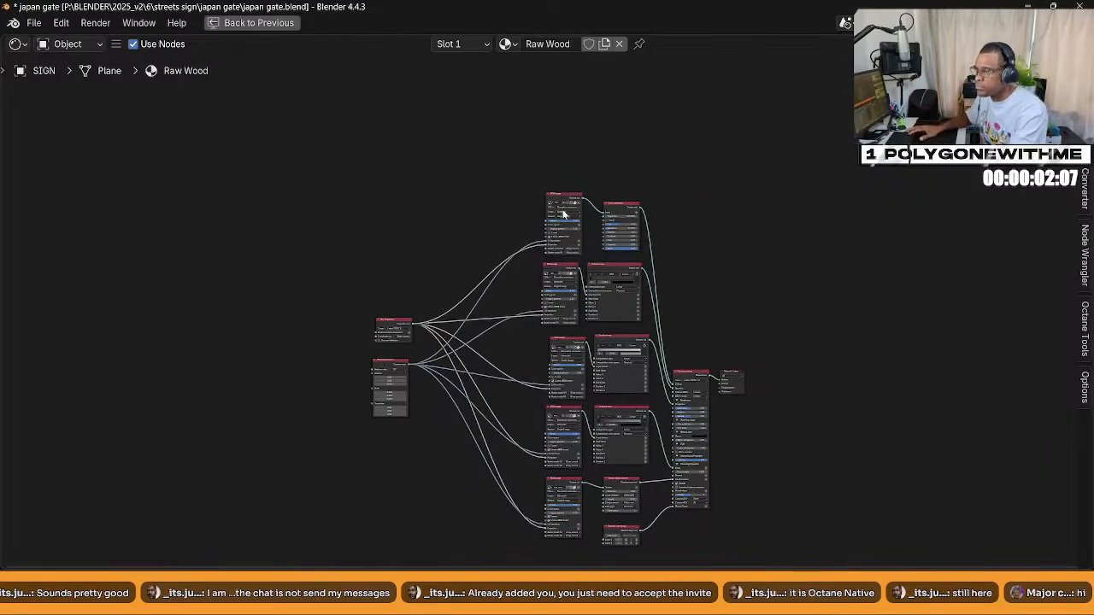
pyautogui.hotkey('ctrl', 'space')
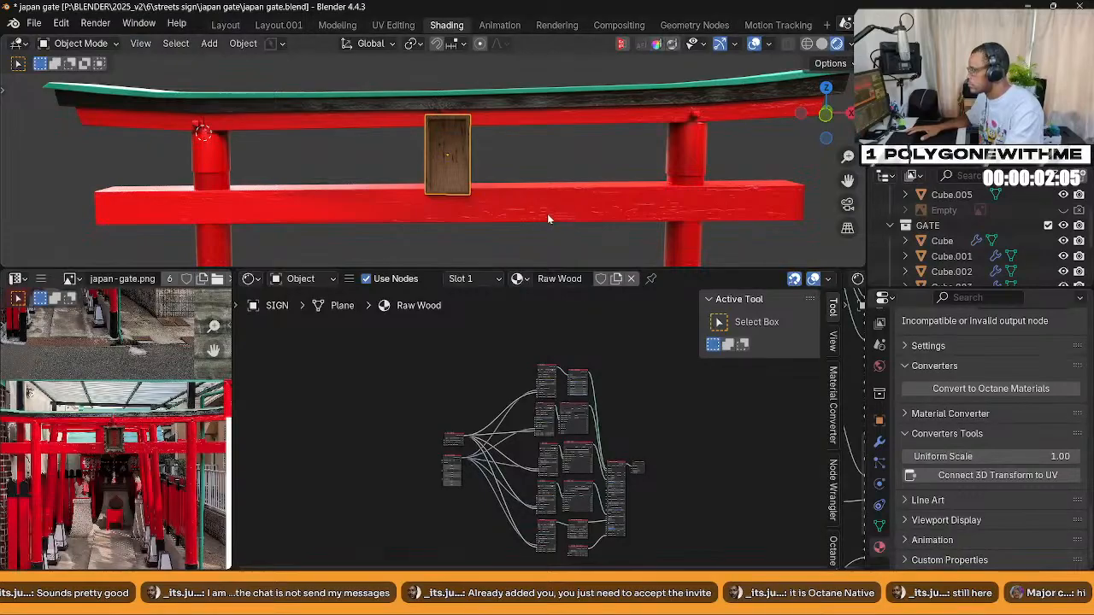
# Set the 3D transformation node's scale to 0.4 on all three axes and check the wood grain on the sign
pyautogui.scroll(5, 500, 196)
pyautogui.scroll(3, 408, 493)
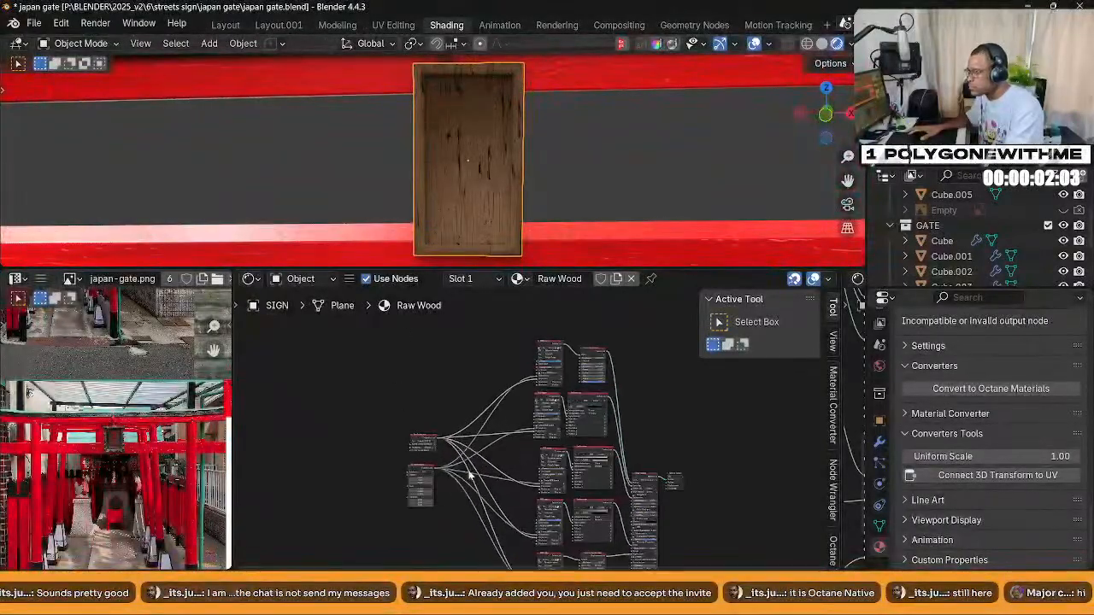
pyautogui.scroll(6, 408, 493)
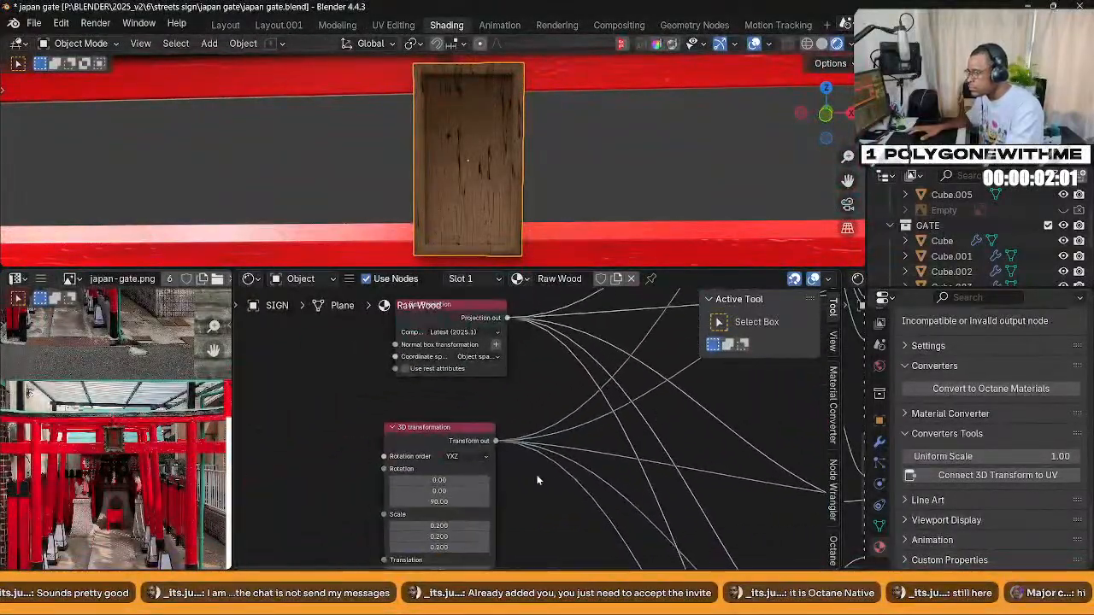
pyautogui.moveTo(489, 522); pyautogui.dragTo(517, 463, button='middle')
pyautogui.moveTo(453, 520); pyautogui.dragTo(454, 493)
pyautogui.write('.4')
pyautogui.press('Return')
pyautogui.moveTo(498, 186); pyautogui.dragTo(485, 203, button='middle')
pyautogui.scroll(5, 549, 215)
pyautogui.moveTo(549, 215)
pyautogui.mouseDown(button='middle')
pyautogui.moveTo(502, 206)
pyautogui.moveTo(541, 200)
pyautogui.moveTo(473, 228)
pyautogui.moveTo(519, 238)
pyautogui.moveTo(451, 206)
pyautogui.moveTo(541, 218)
pyautogui.mouseUp(button='middle')
pyautogui.scroll(-4, 541, 202)
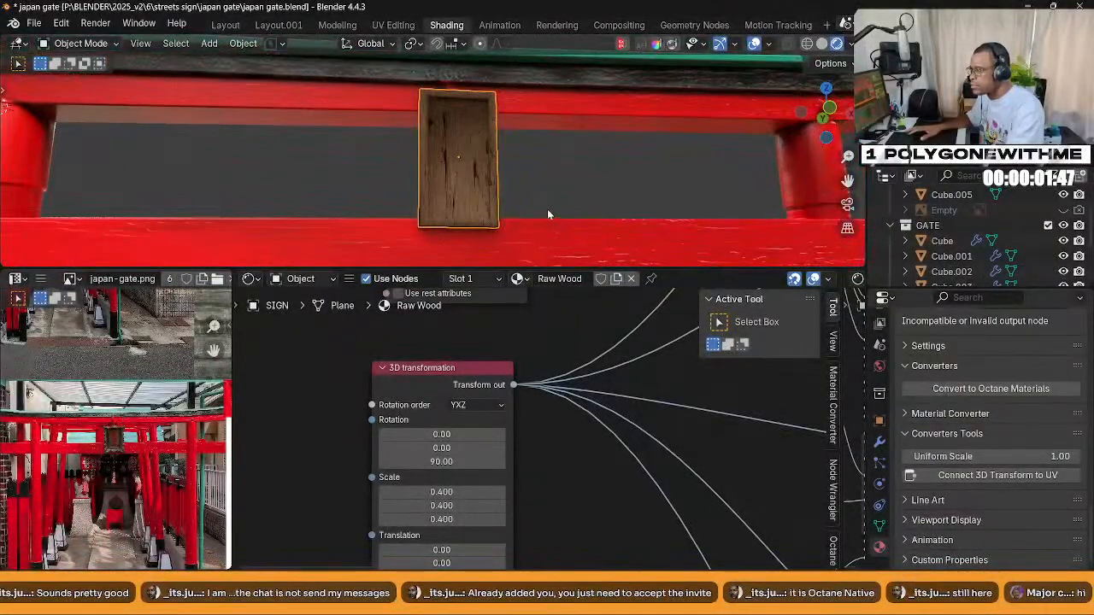
pyautogui.click(456, 179)
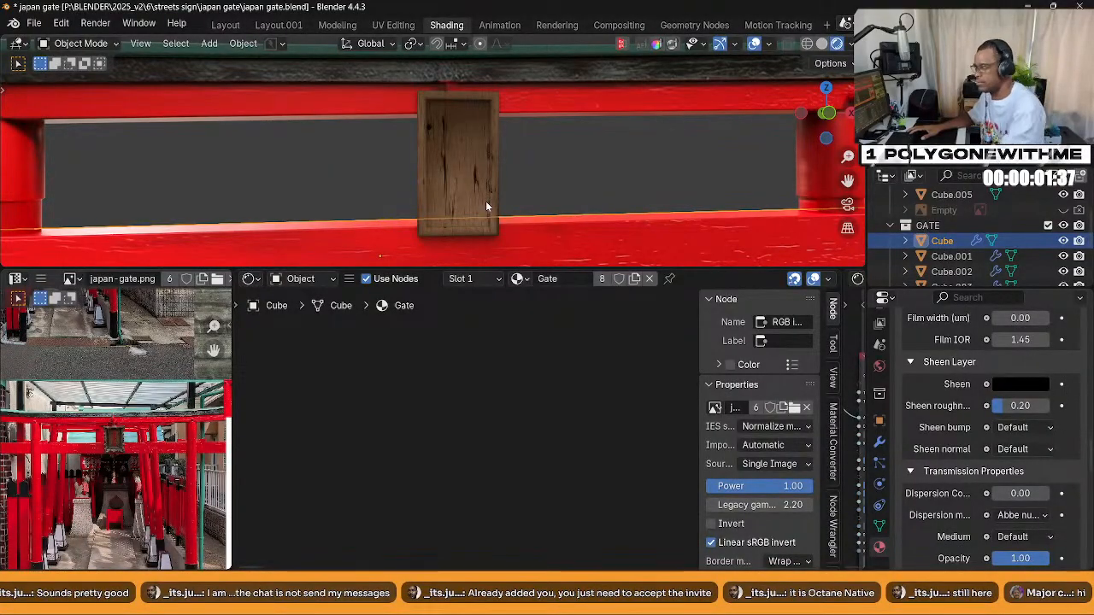
pyautogui.scroll(-5, 487, 202)
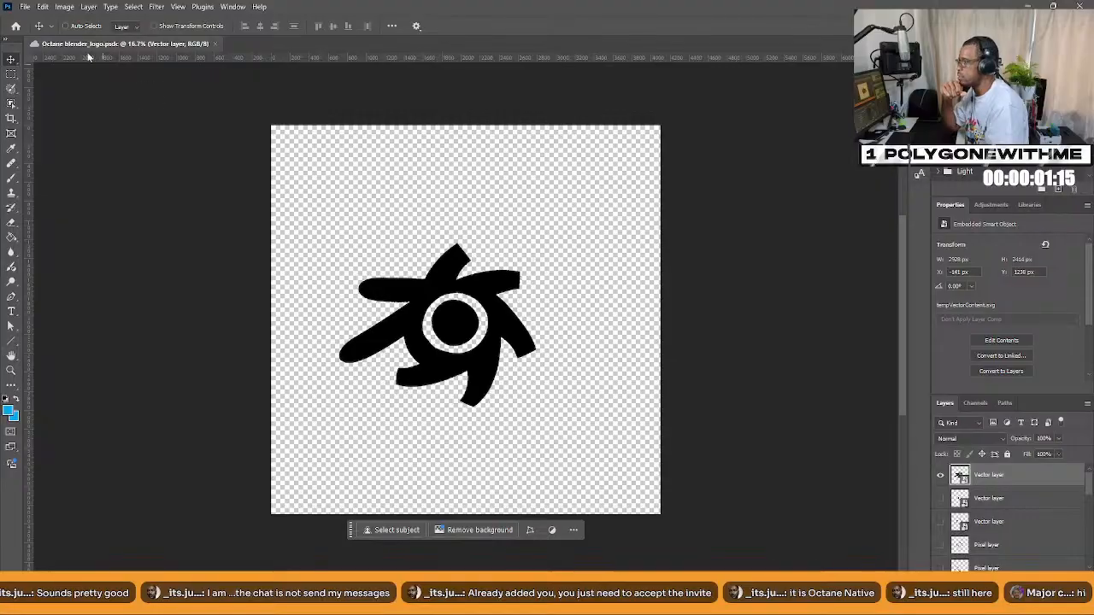
pyautogui.click(25, 7)
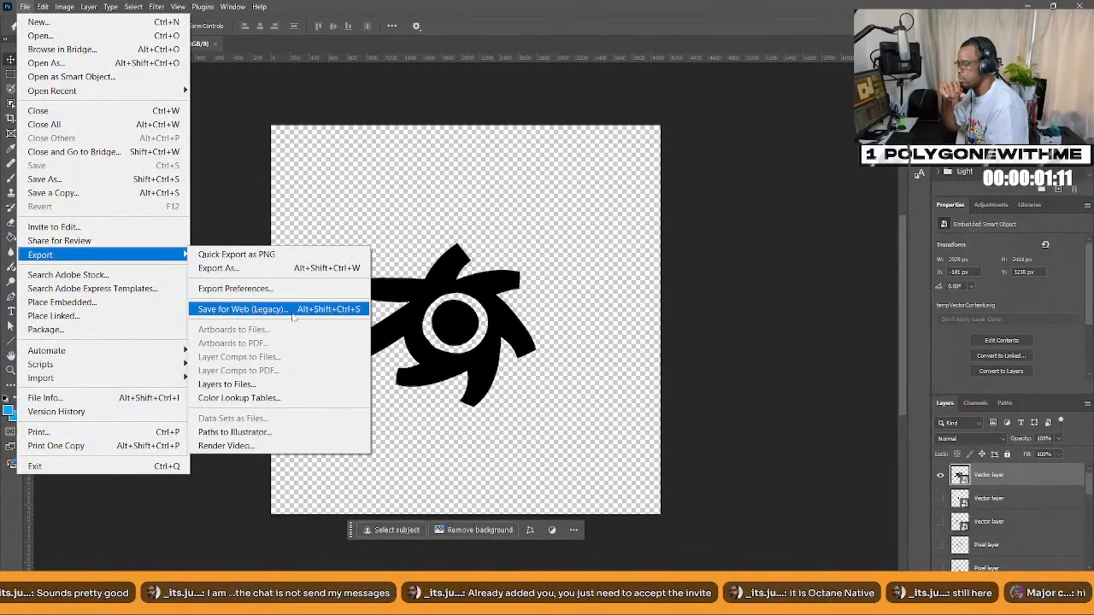
pyautogui.click(318, 258)
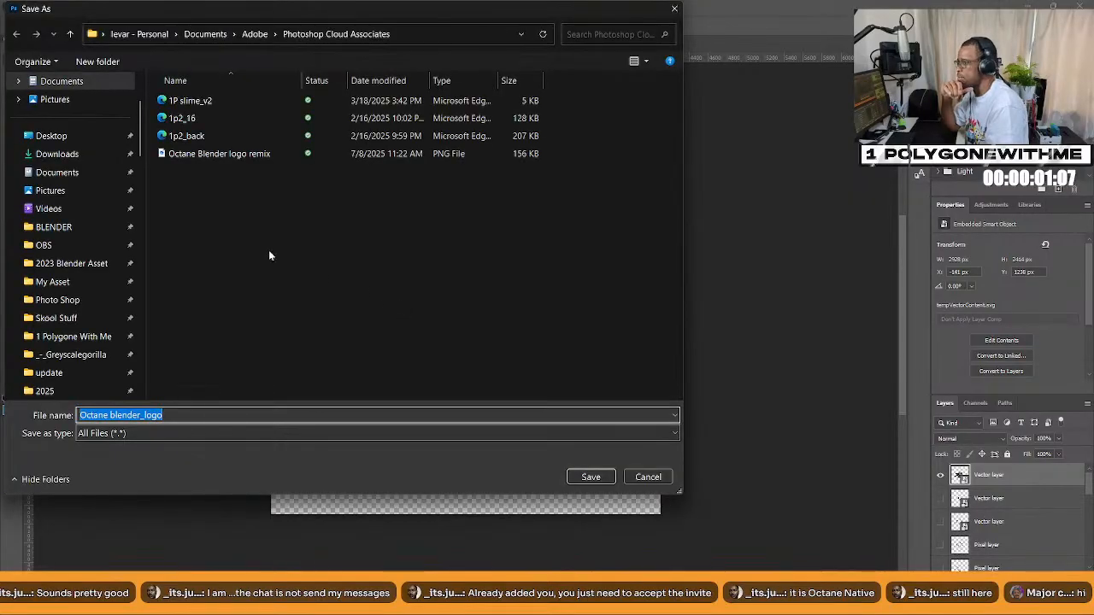
pyautogui.scroll(2, 142, 152)
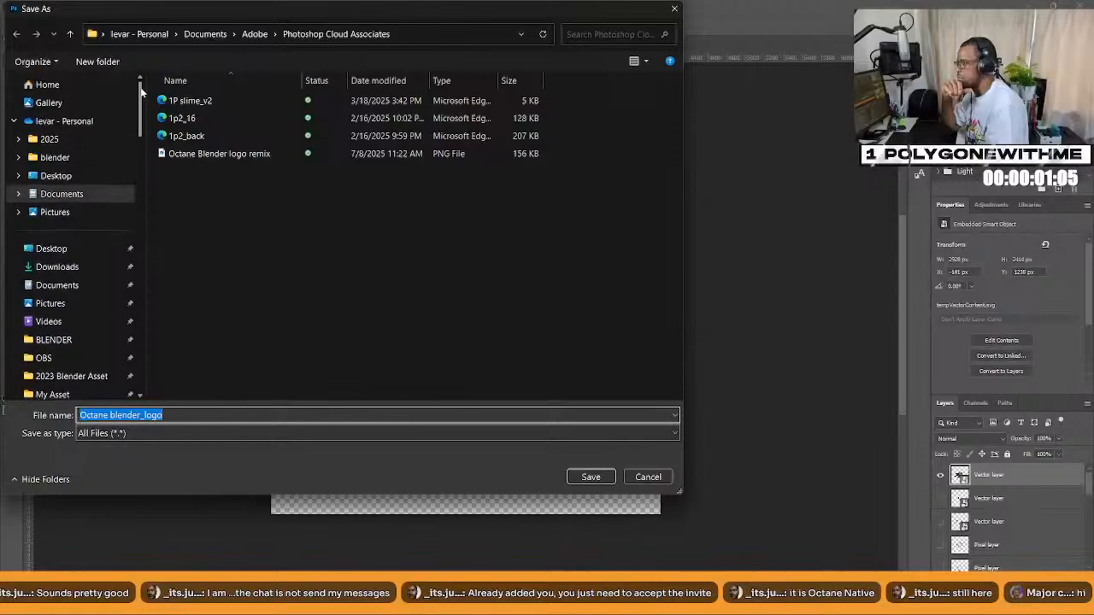
pyautogui.click(648, 477)
# Save a copy of the Octane blender_logo document on the computer instead of in the cloud
pyautogui.click(24, 6)
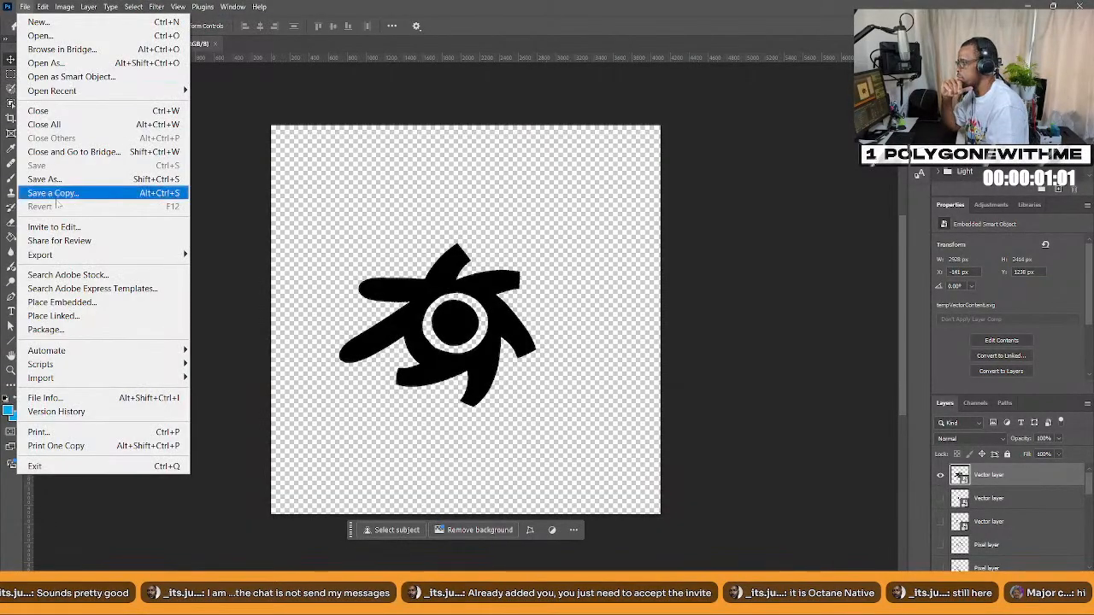
pyautogui.click(90, 194)
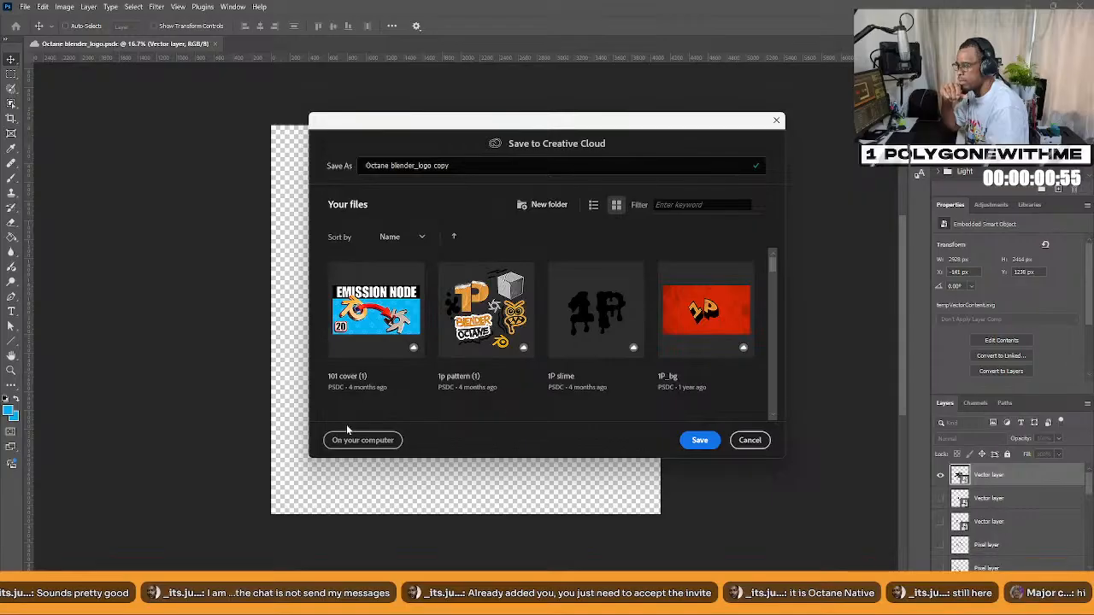
pyautogui.click(362, 441)
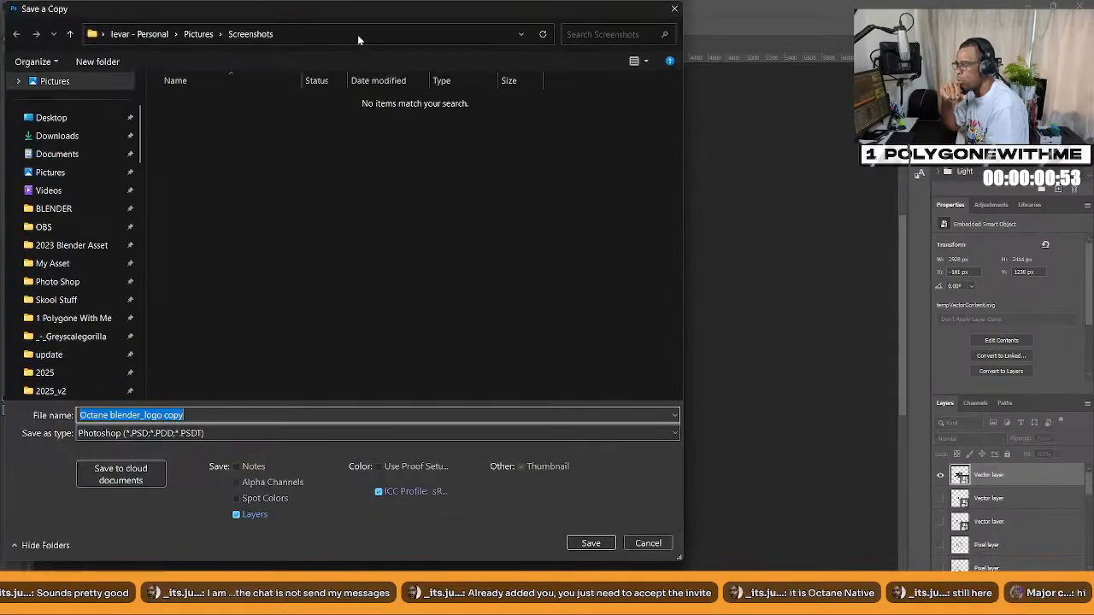
pyautogui.press('Return')
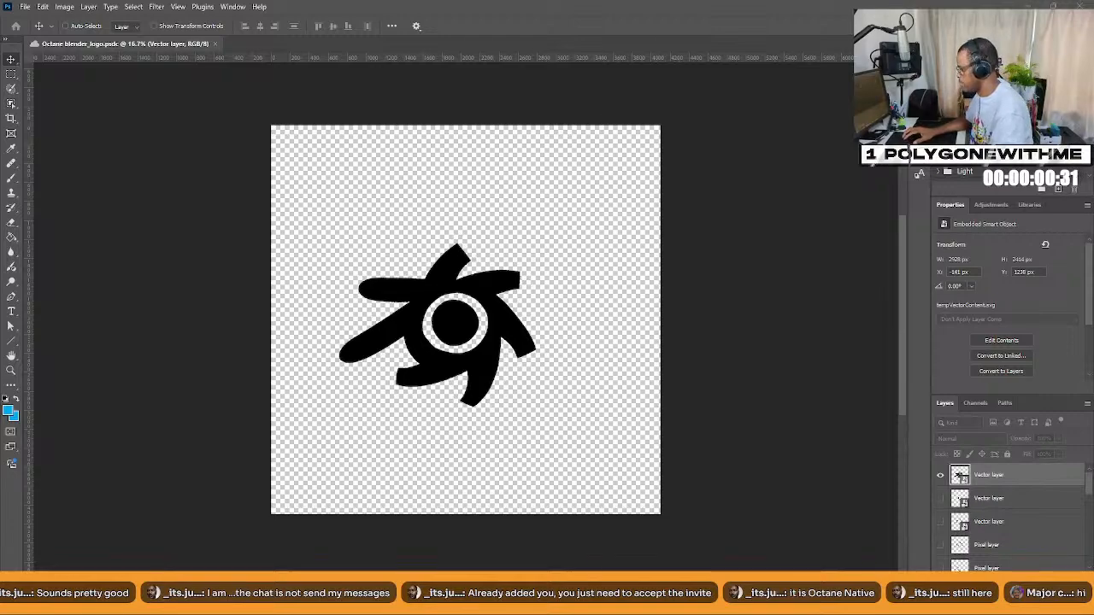
# Return to Blender, group all of the sign's Raw Wood nodes except the Material Output, and reposition the group node
pyautogui.click(1026, 6)
pyautogui.click(455, 177)
pyautogui.scroll(6, 668, 460)
pyautogui.scroll(-4, 626, 447)
pyautogui.moveTo(361, 327); pyautogui.dragTo(564, 567)
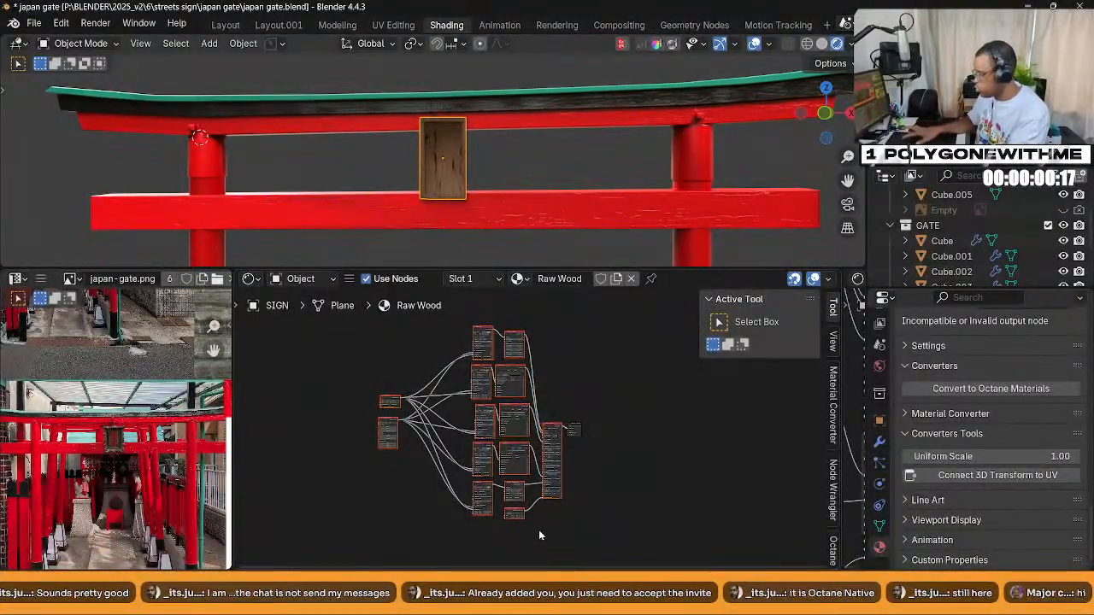
pyautogui.hotkey('ctrl', 'g')
pyautogui.press('Tab')
pyautogui.scroll(5, 513, 462)
pyautogui.moveTo(326, 397); pyautogui.dragTo(476, 420)
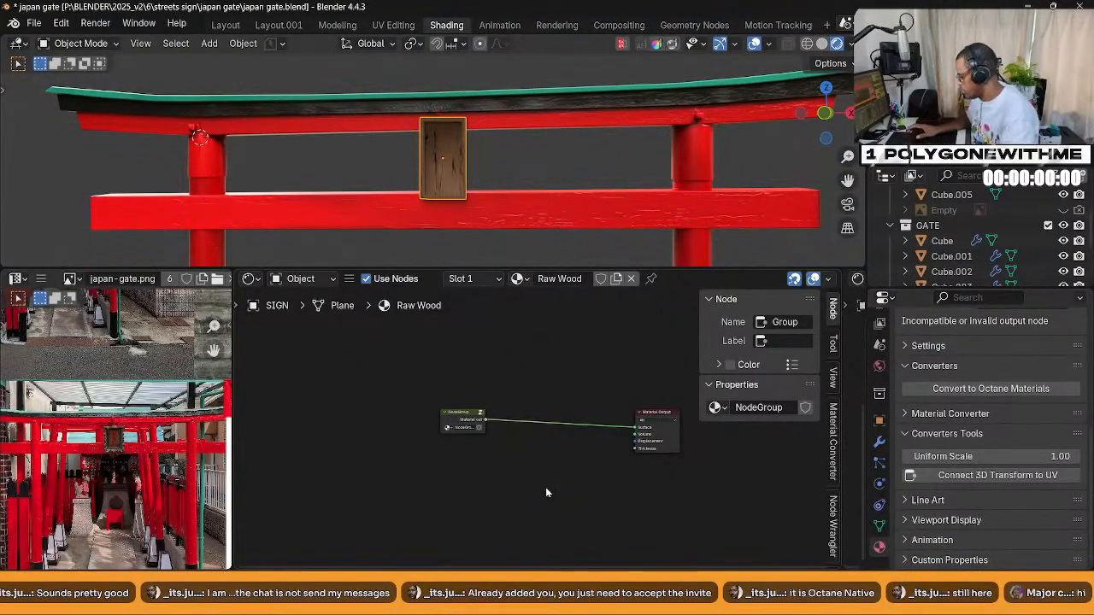
# Insert a Mix material node before the Material Output and feed the node group into its First material input
pyautogui.hotkey('shift', 'a')
pyautogui.write('mi')
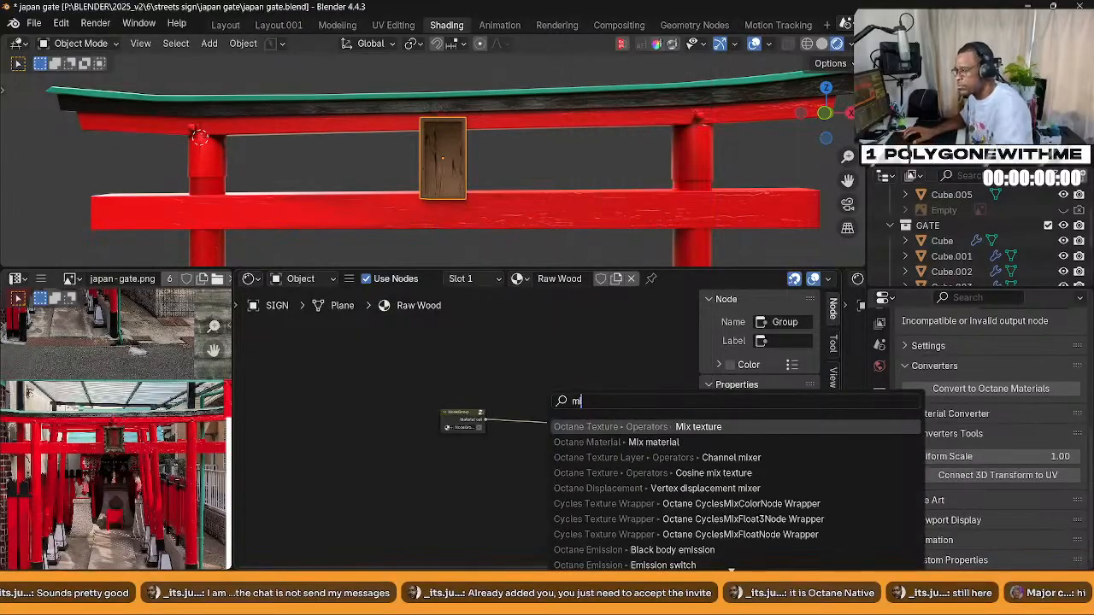
pyautogui.press('Down')
pyautogui.press('Return')
pyautogui.click(536, 412)
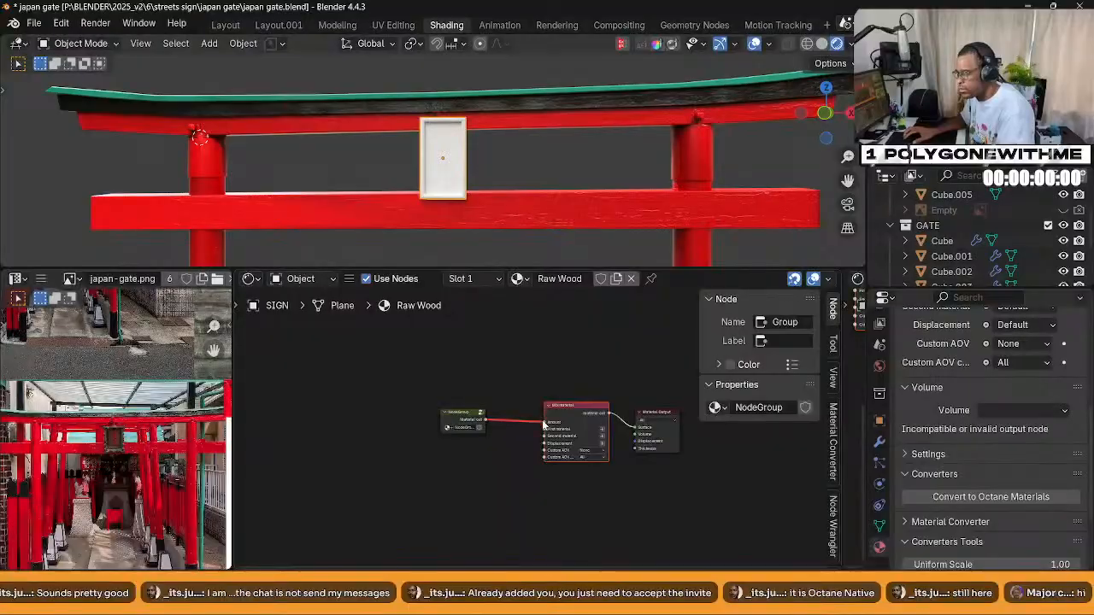
pyautogui.scroll(3, 518, 476)
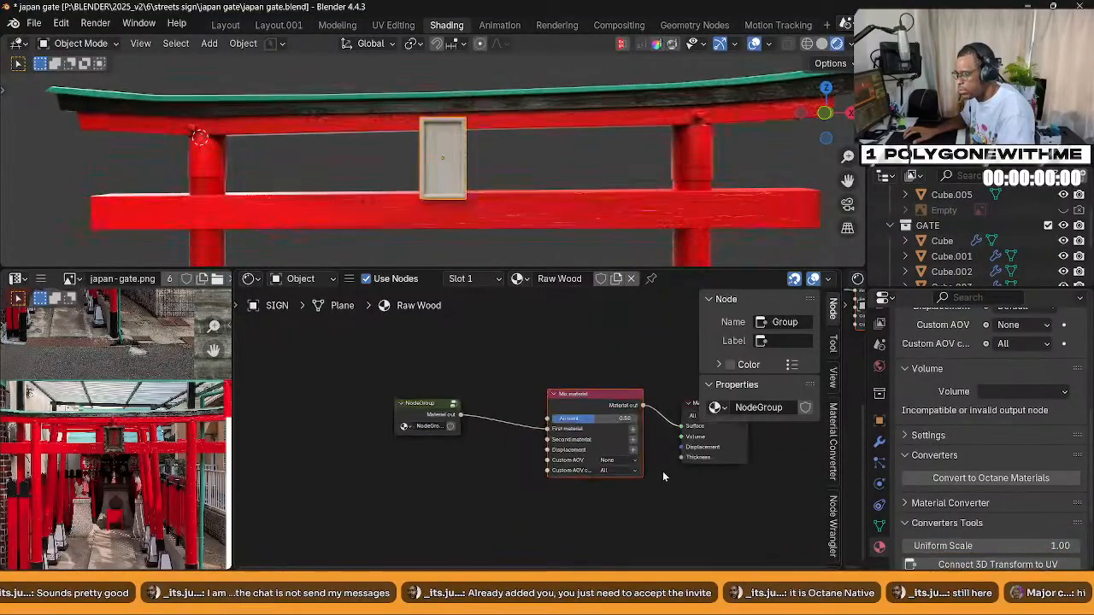
# Add a Diffuse material to the Mix material's Second material input and give it a very dark, slightly saturated colour
pyautogui.click(633, 443)
pyautogui.click(444, 470)
pyautogui.click(413, 470)
pyautogui.click(462, 489)
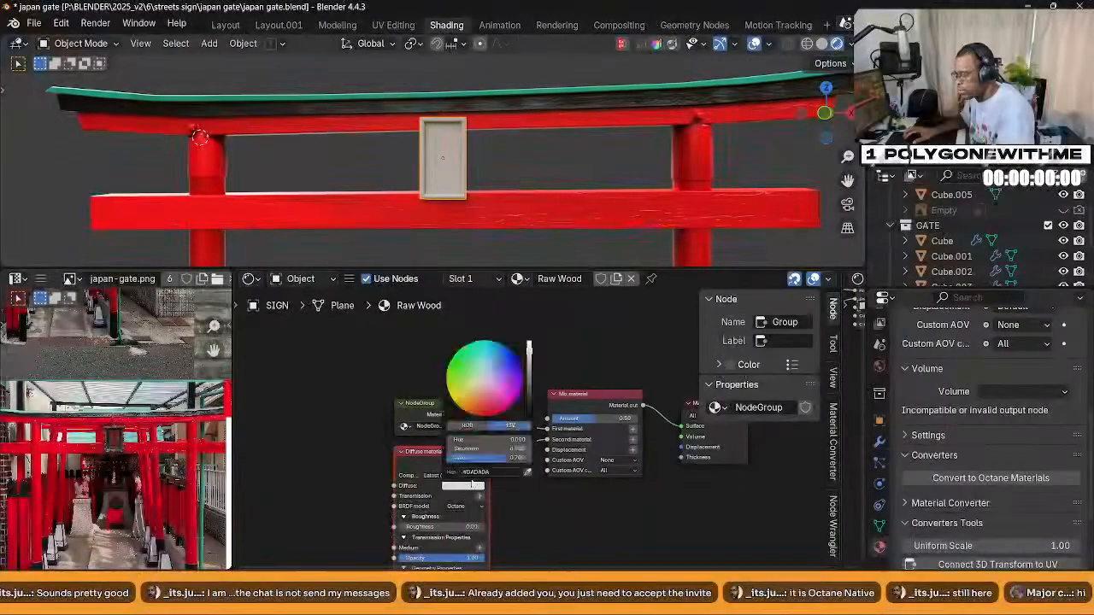
pyautogui.moveTo(528, 347); pyautogui.dragTo(530, 407)
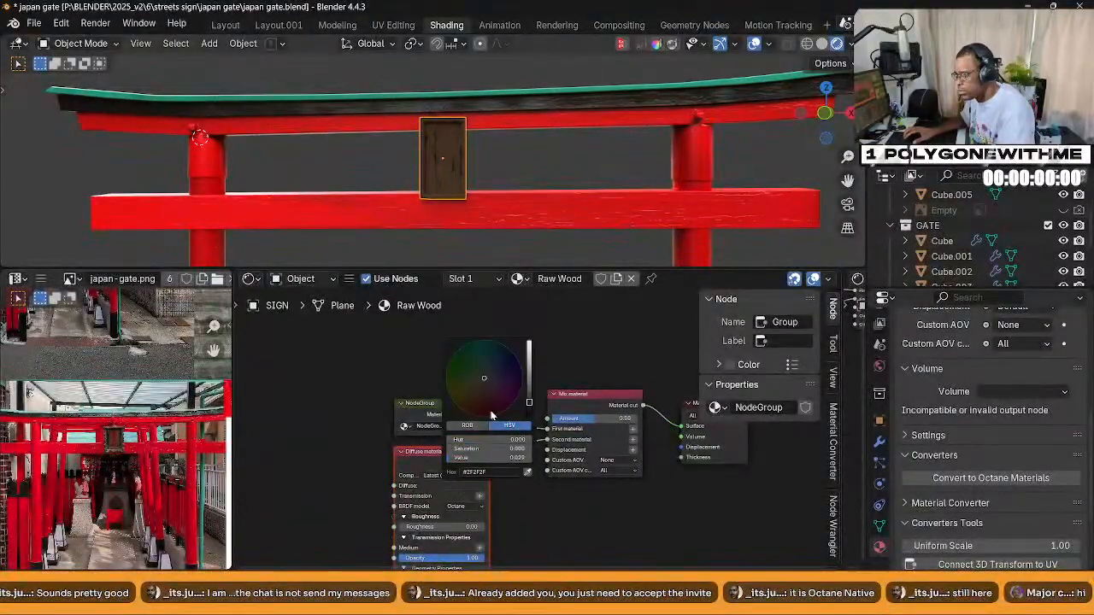
pyautogui.moveTo(479, 448); pyautogui.dragTo(515, 449)
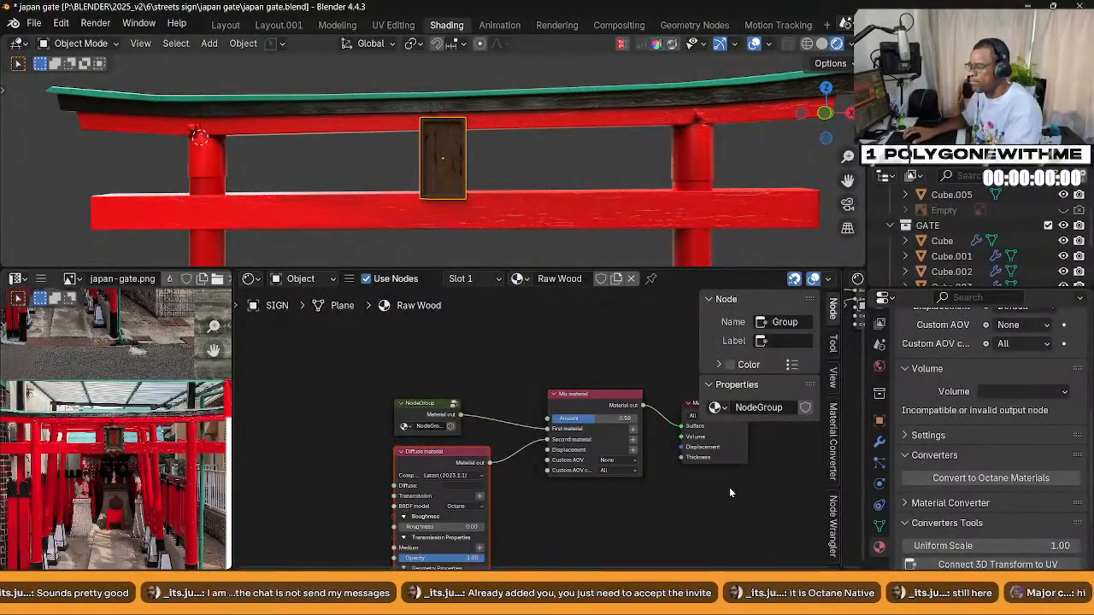
pyautogui.moveTo(453, 478); pyautogui.dragTo(512, 396, button='middle')
pyautogui.click(504, 380)
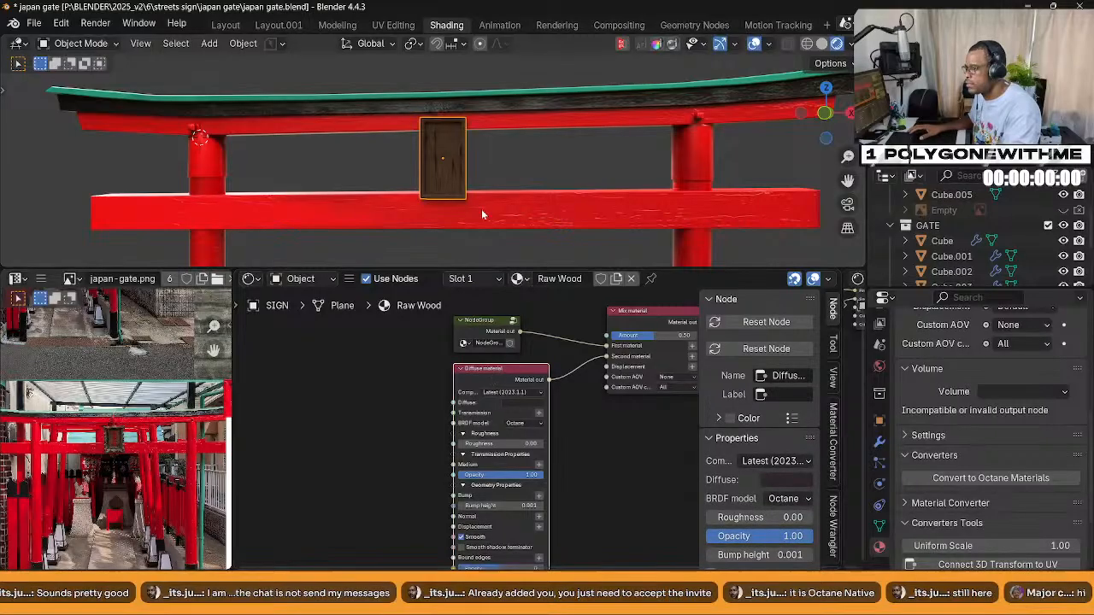
# Add an Octane Grayscale image node and place it above the node group in the Raw Wood material
pyautogui.moveTo(539, 342); pyautogui.dragTo(464, 457, button='middle')
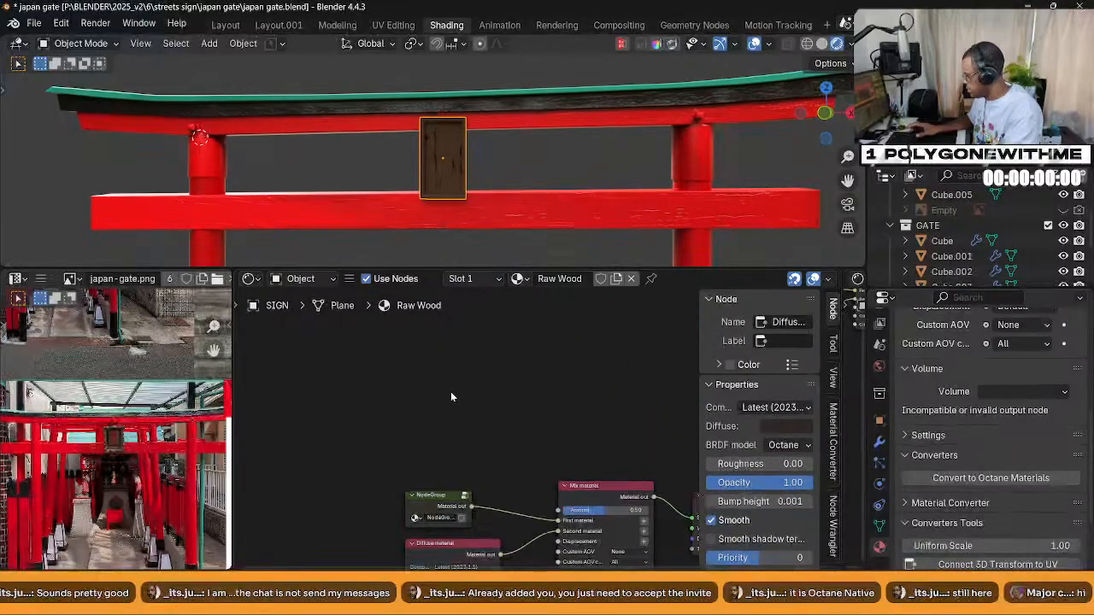
pyautogui.hotkey('shift', 'a')
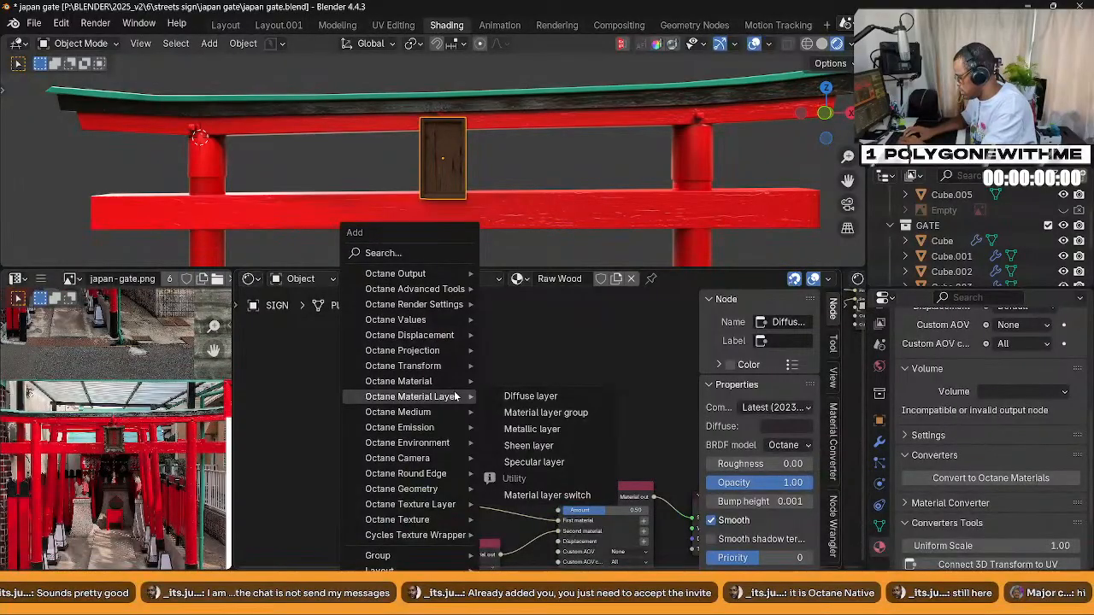
pyautogui.write('rgb')
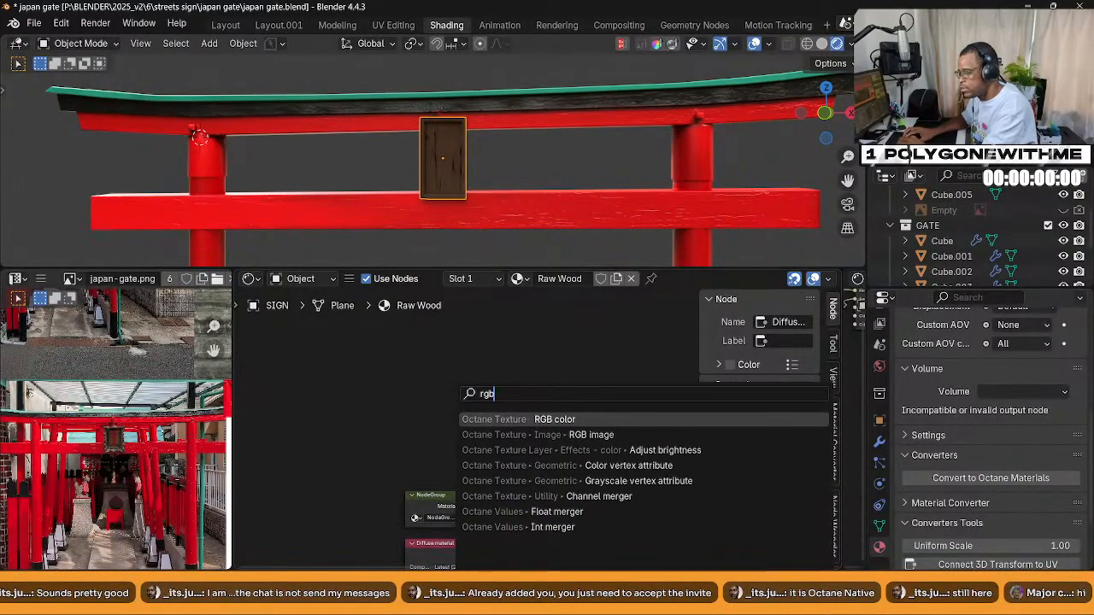
pyautogui.press('BackSpace')
pyautogui.press('BackSpace')
pyautogui.press('BackSpace')
pyautogui.write('gr')
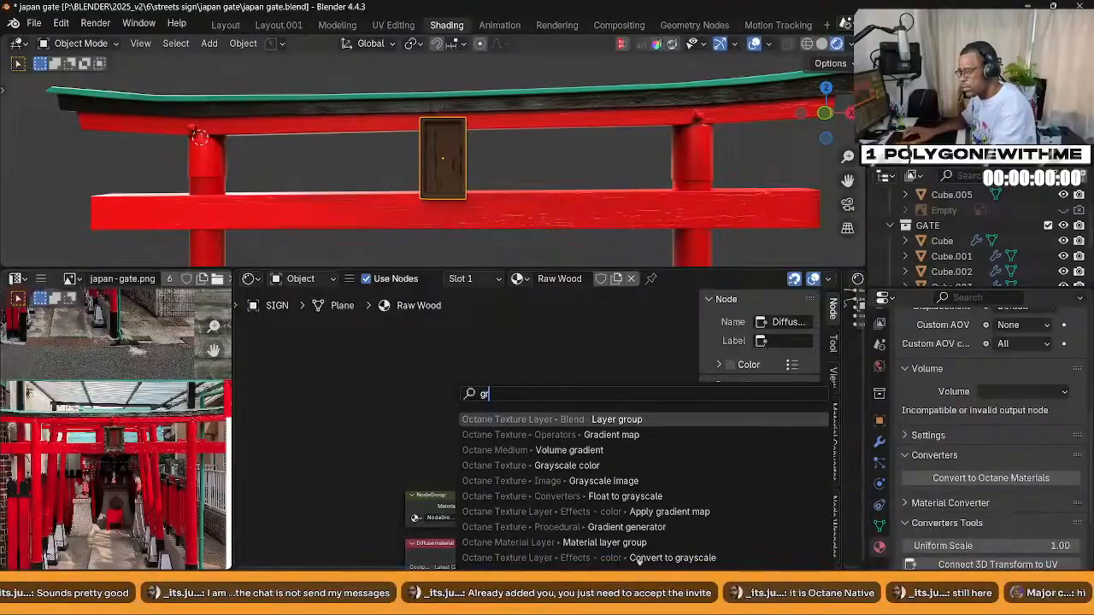
pyautogui.press('Down')
pyautogui.press('Down')
pyautogui.press('Down')
pyautogui.press('Down')
pyautogui.press('Return')
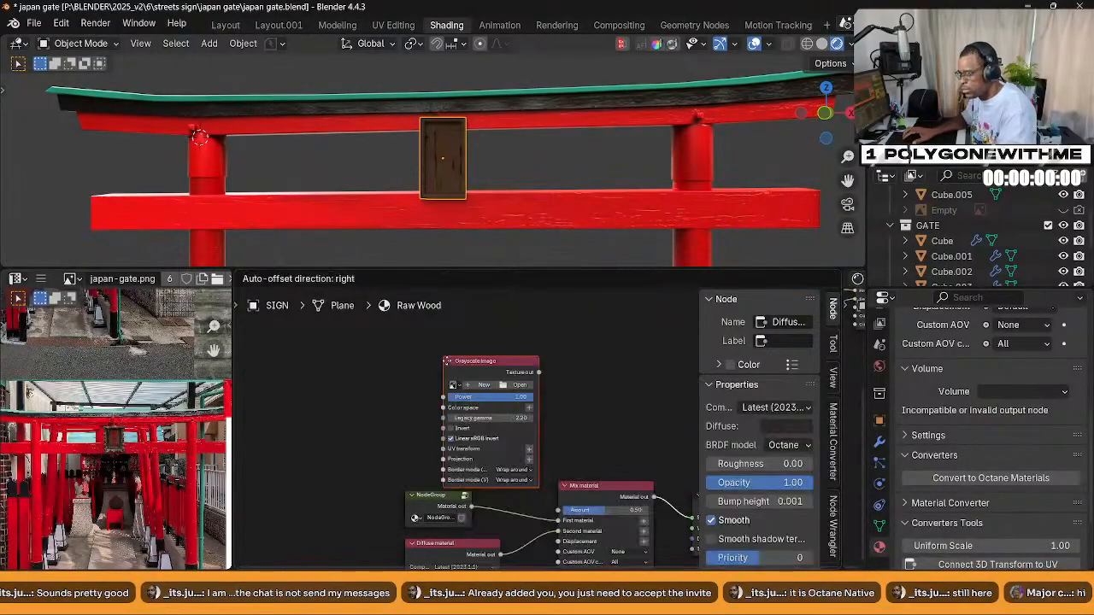
pyautogui.click(402, 370)
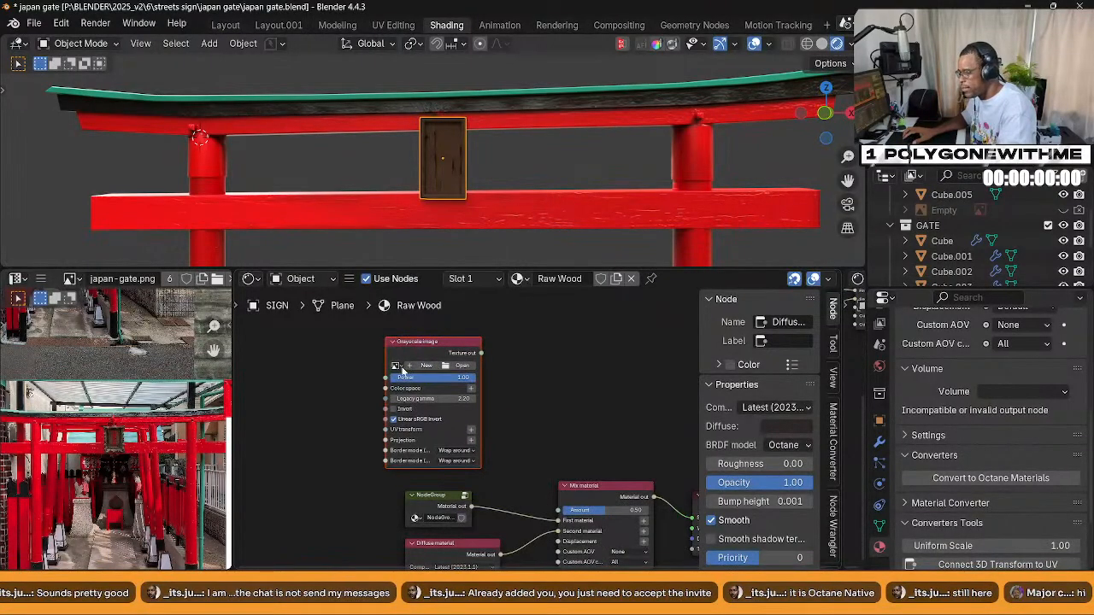
# Load Octane blender_logo copy.psd from the 2025_v2 folder into the Grayscale image node and move the node clear of the node group
pyautogui.click(462, 365)
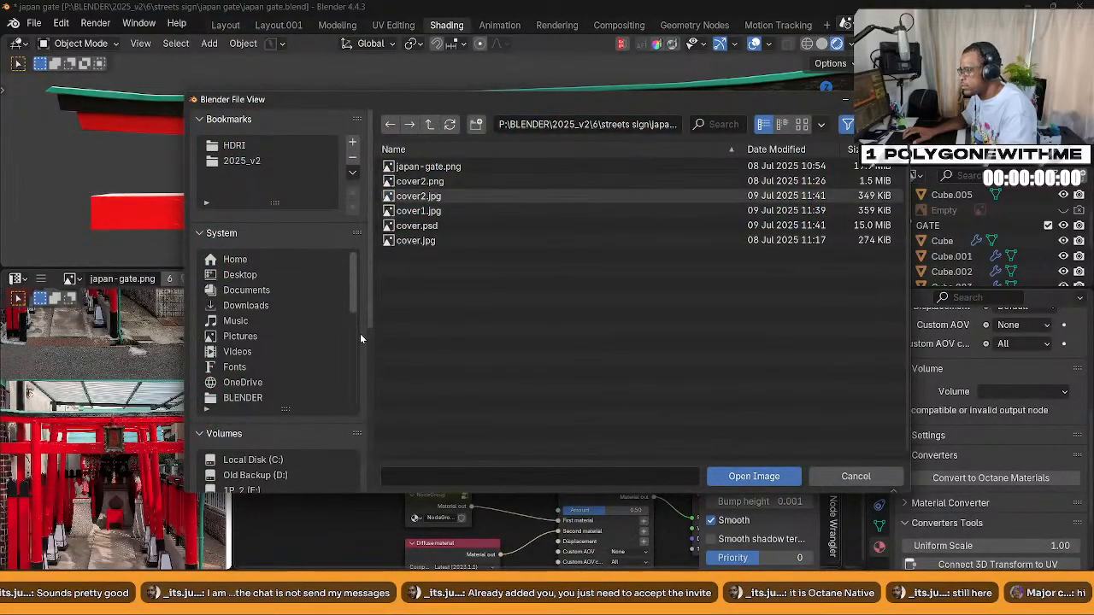
pyautogui.moveTo(352, 301); pyautogui.dragTo(352, 326)
pyautogui.scroll(-2, 352, 359)
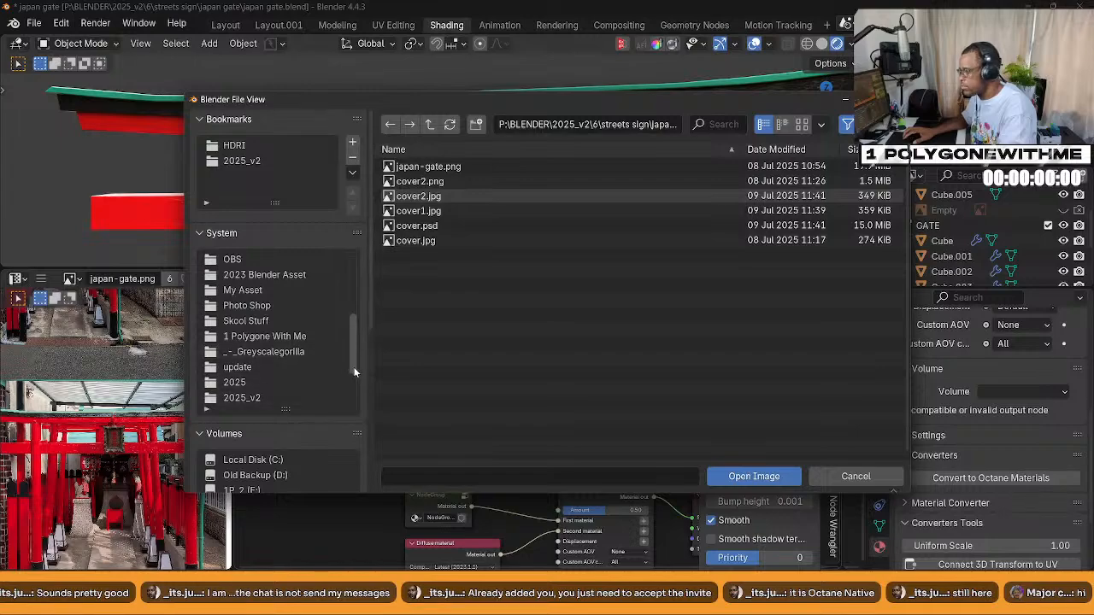
pyautogui.scroll(-1, 351, 370)
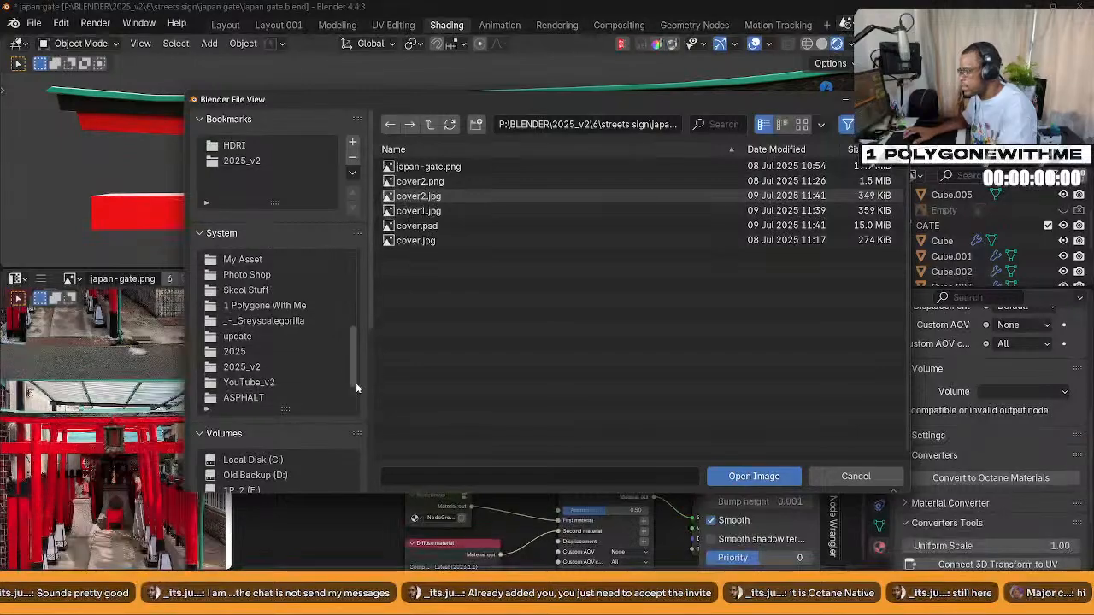
pyautogui.click(253, 368)
pyautogui.click(252, 379)
pyautogui.click(252, 368)
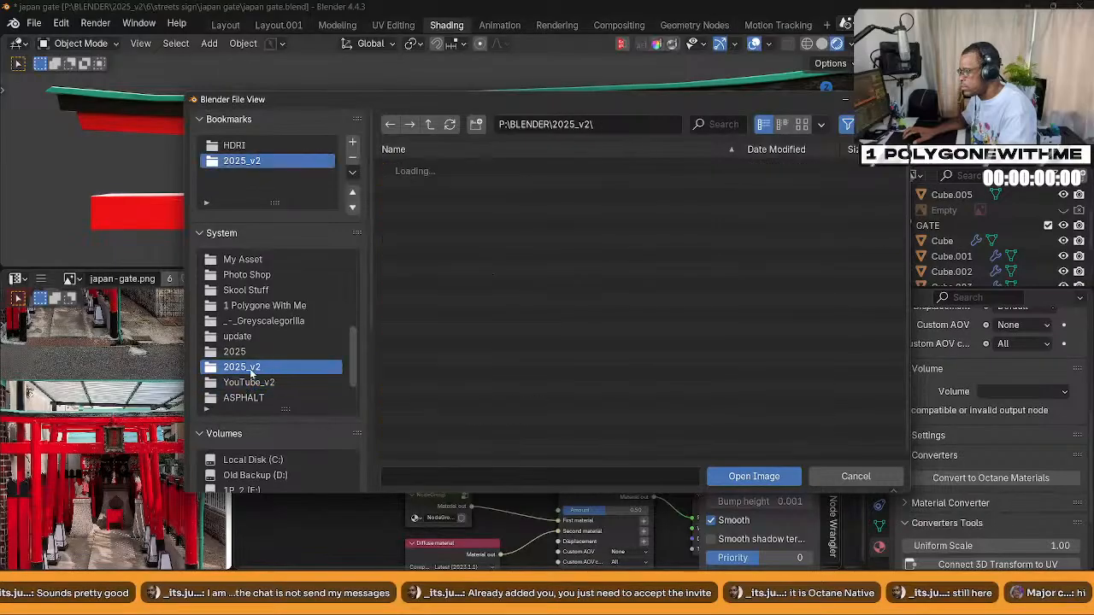
pyautogui.doubleClick(406, 167)
pyautogui.doubleClick(407, 166)
pyautogui.doubleClick(412, 167)
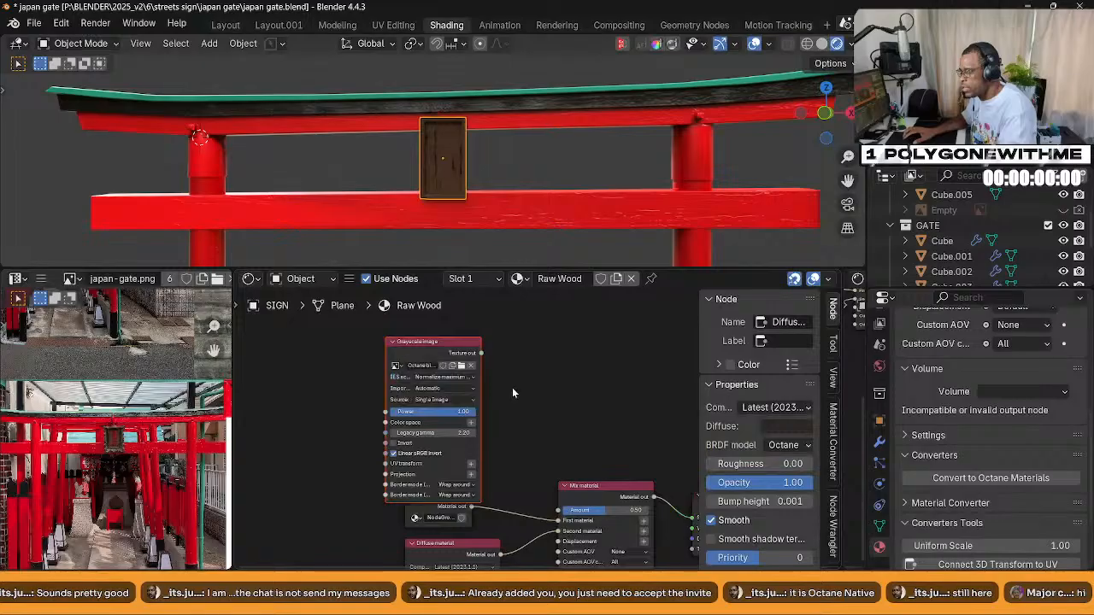
pyautogui.moveTo(448, 353); pyautogui.dragTo(429, 333)
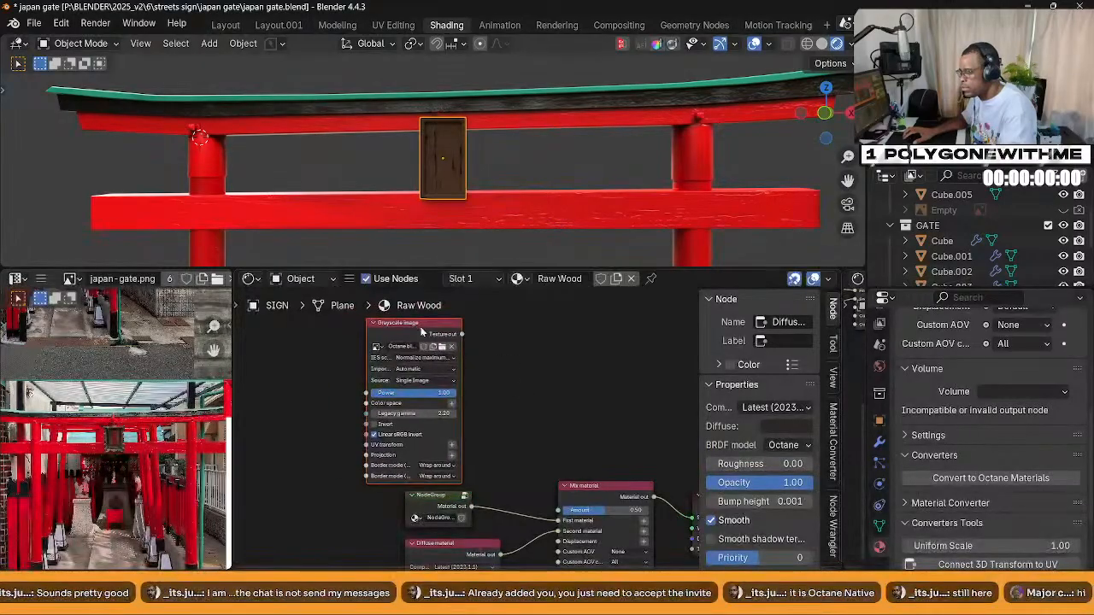
# Show the Octane blender_logo copy.psd image in the image editor in place of the gate reference
pyautogui.rightClick(422, 334)
pyautogui.moveTo(418, 330)
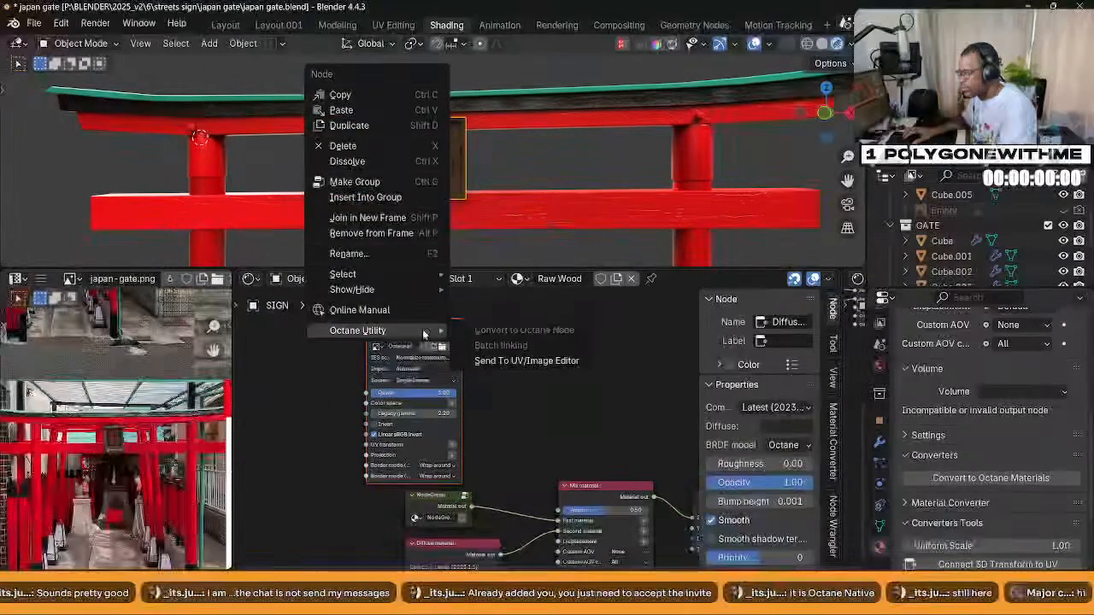
pyautogui.click(508, 361)
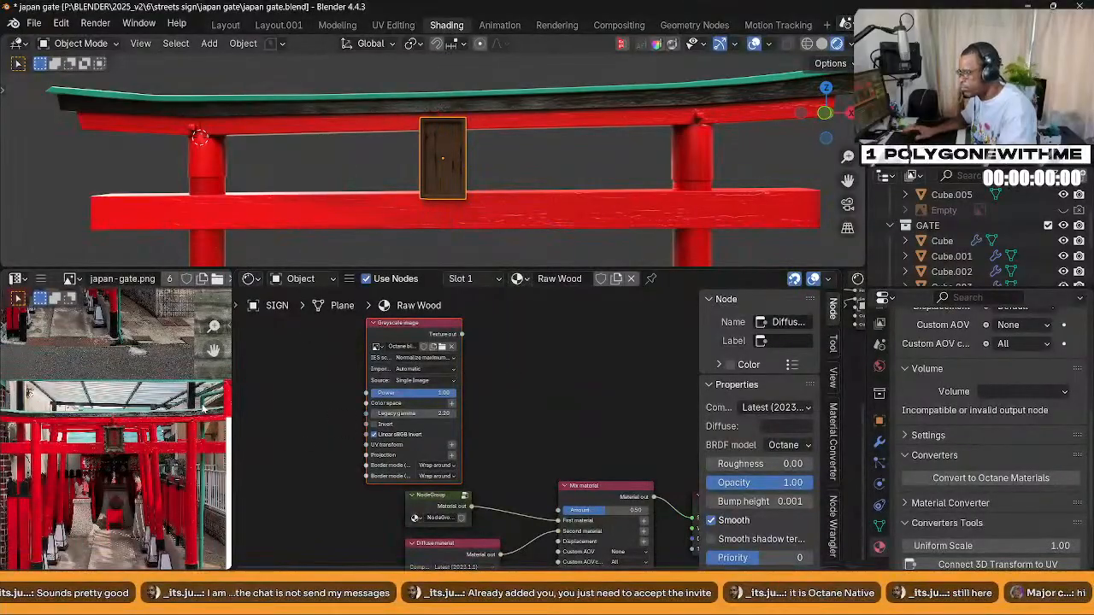
pyautogui.scroll(-4, 204, 410)
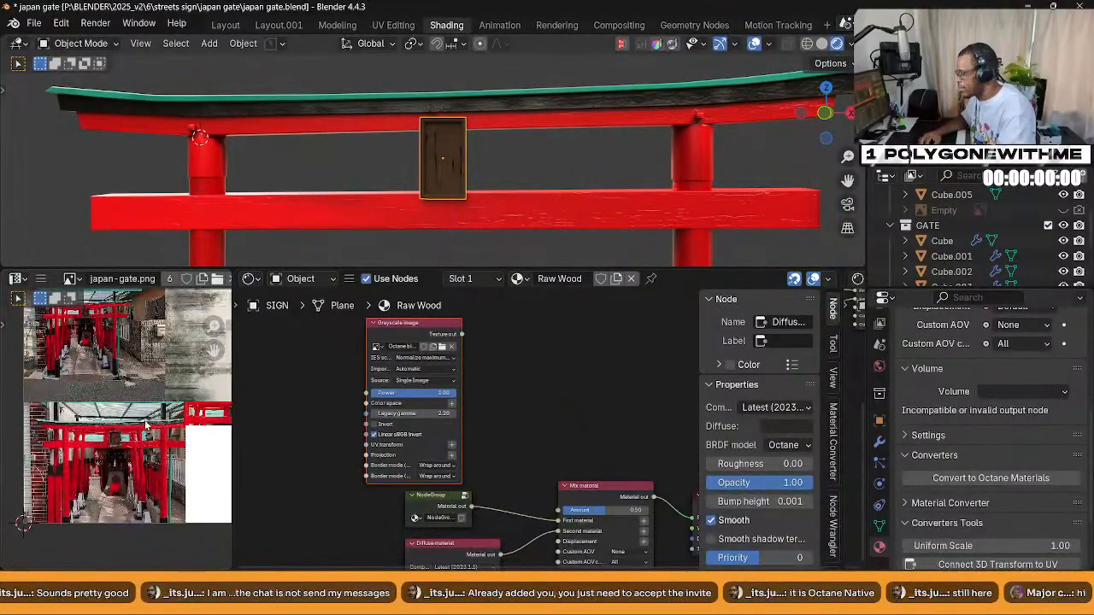
pyautogui.click(71, 279)
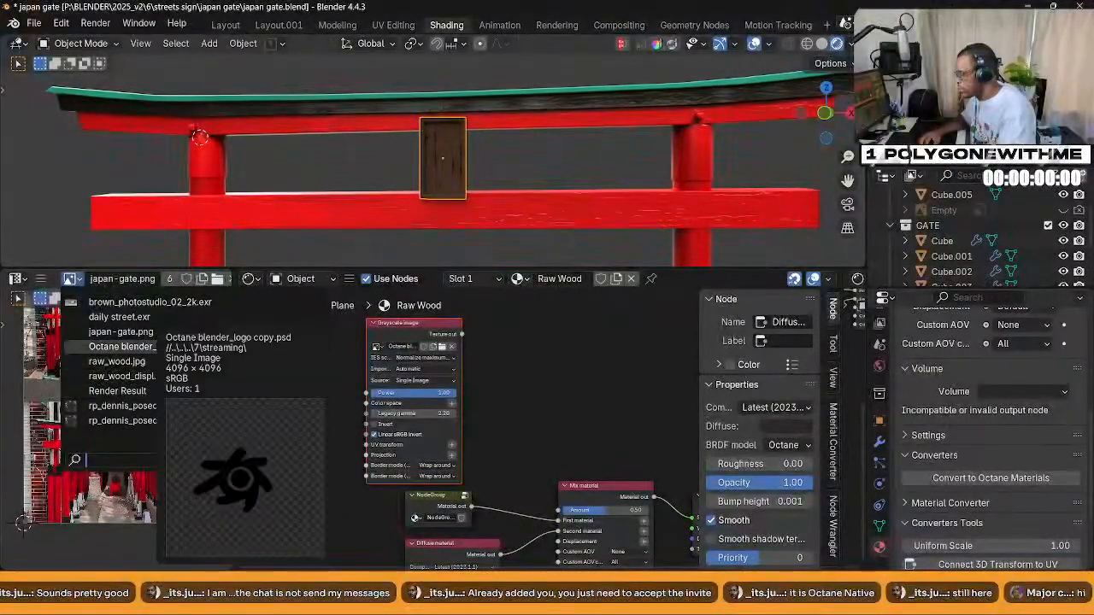
pyautogui.click(203, 346)
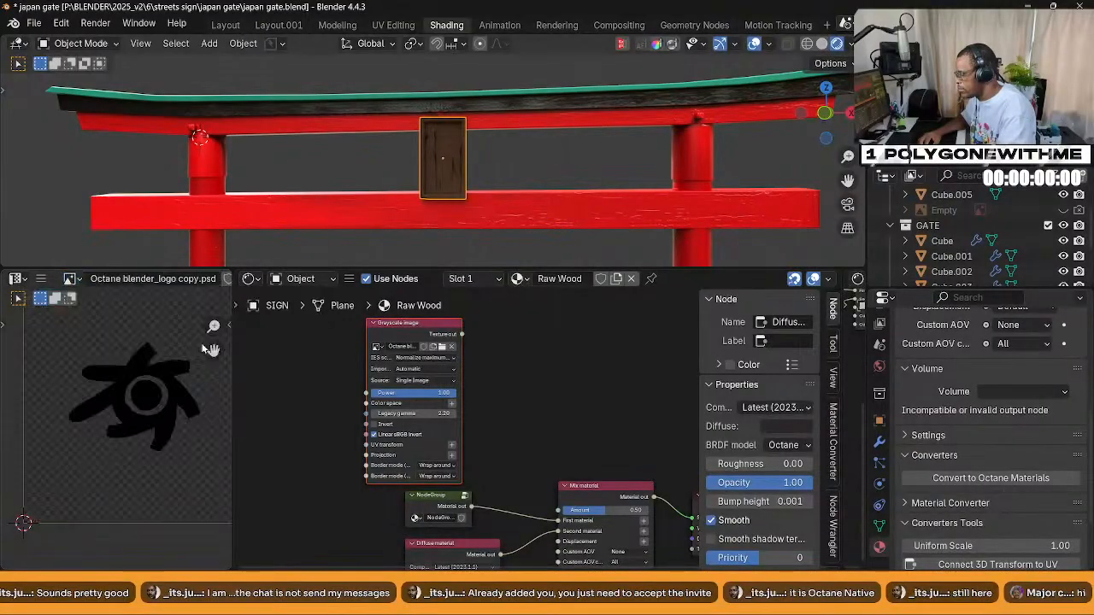
pyautogui.scroll(-2, 131, 344)
pyautogui.scroll(3, 109, 376)
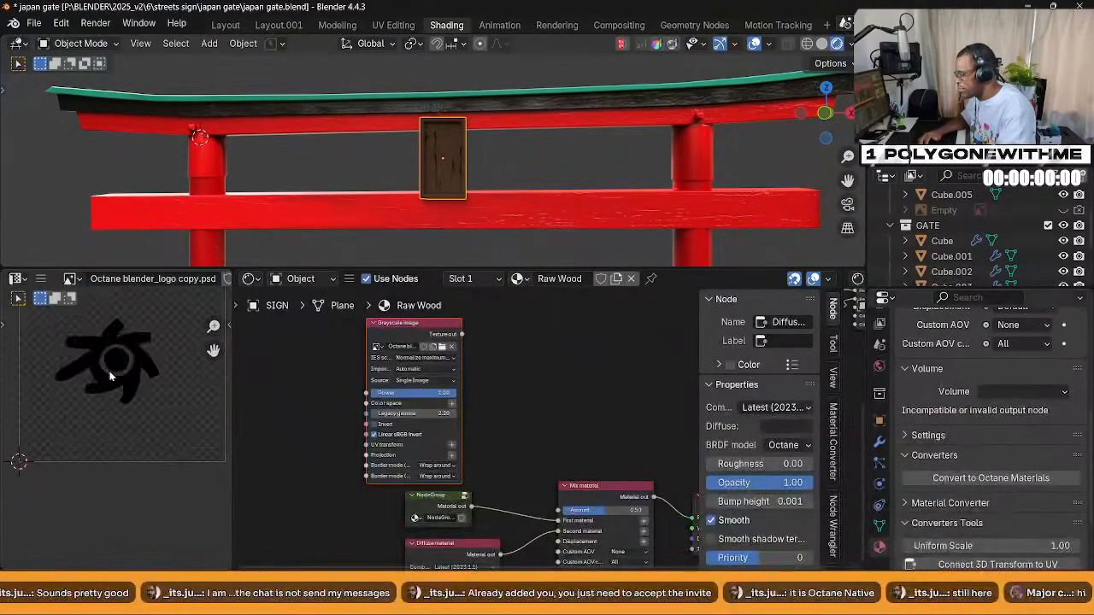
pyautogui.rightClick(440, 328)
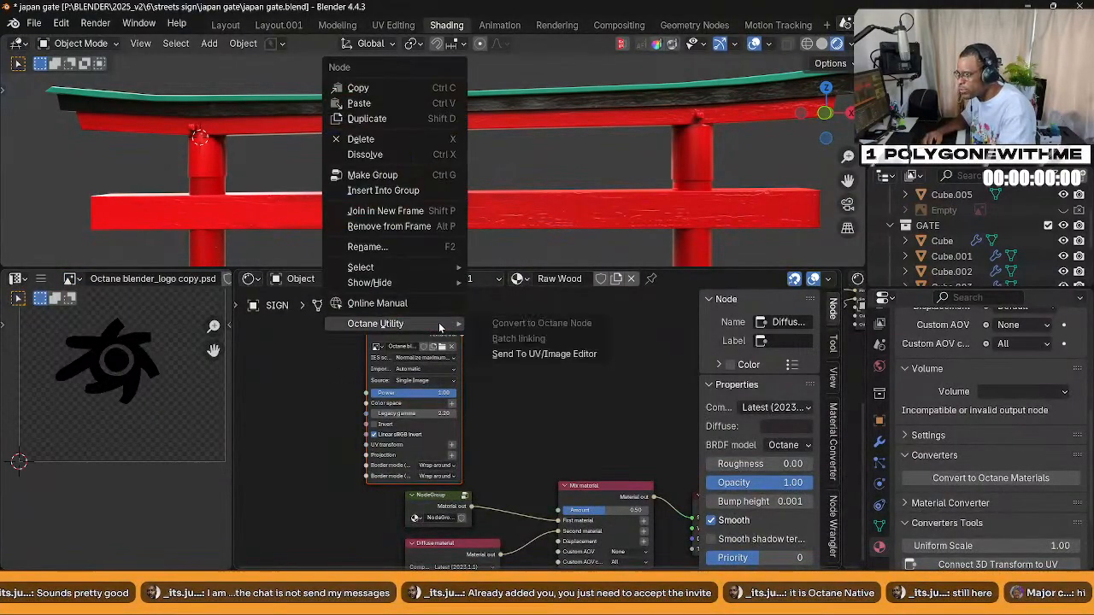
pyautogui.click(524, 355)
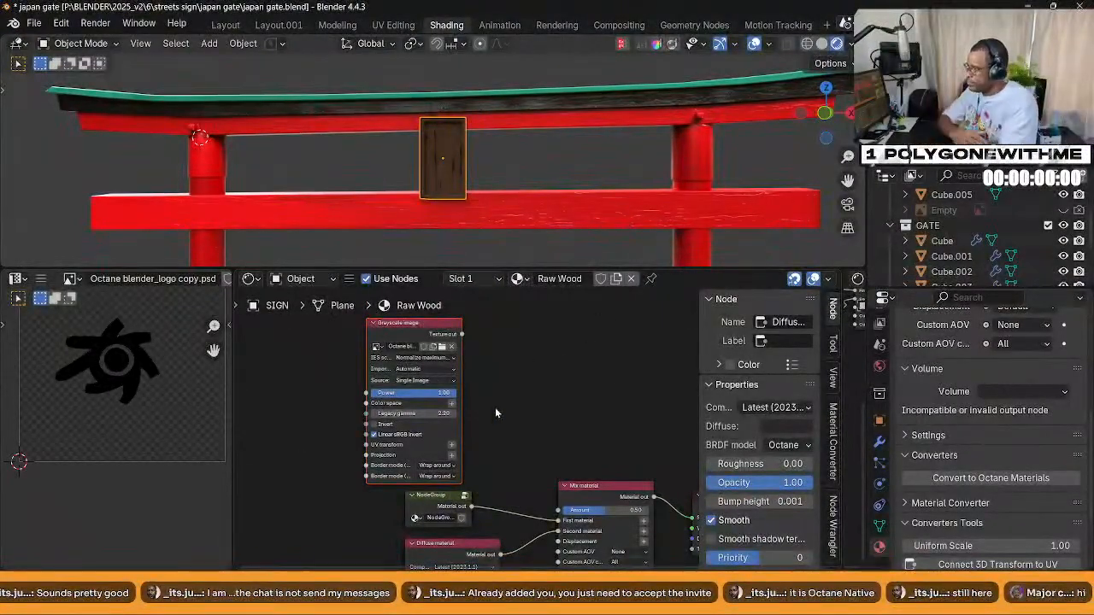
# Connect the Grayscale image's texture output to the Mix material's Amount input
pyautogui.scroll(-3, 478, 376)
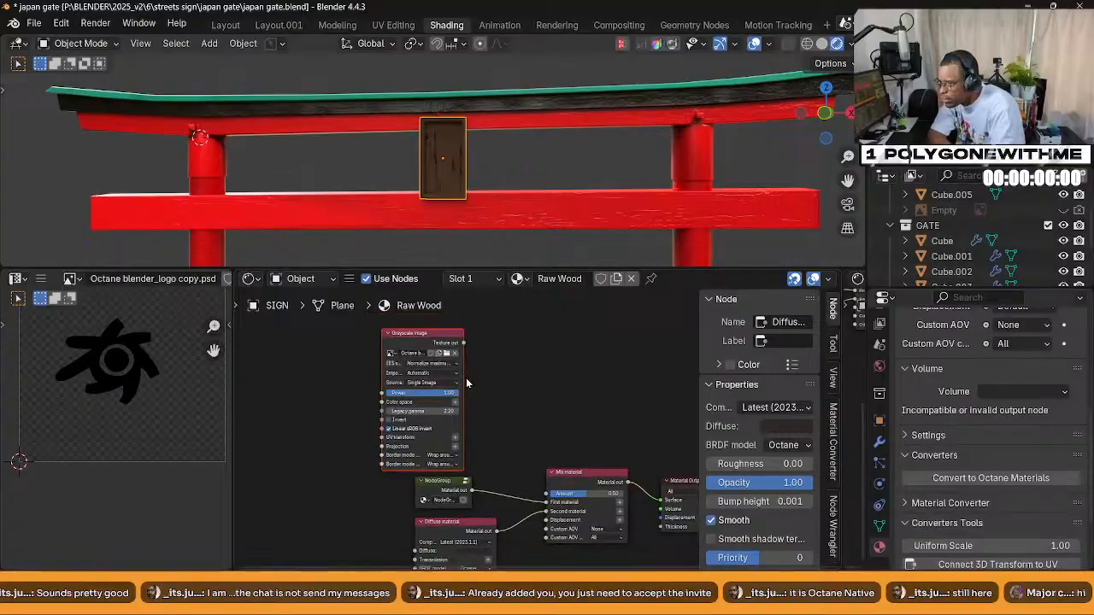
pyautogui.moveTo(464, 344); pyautogui.dragTo(552, 493)
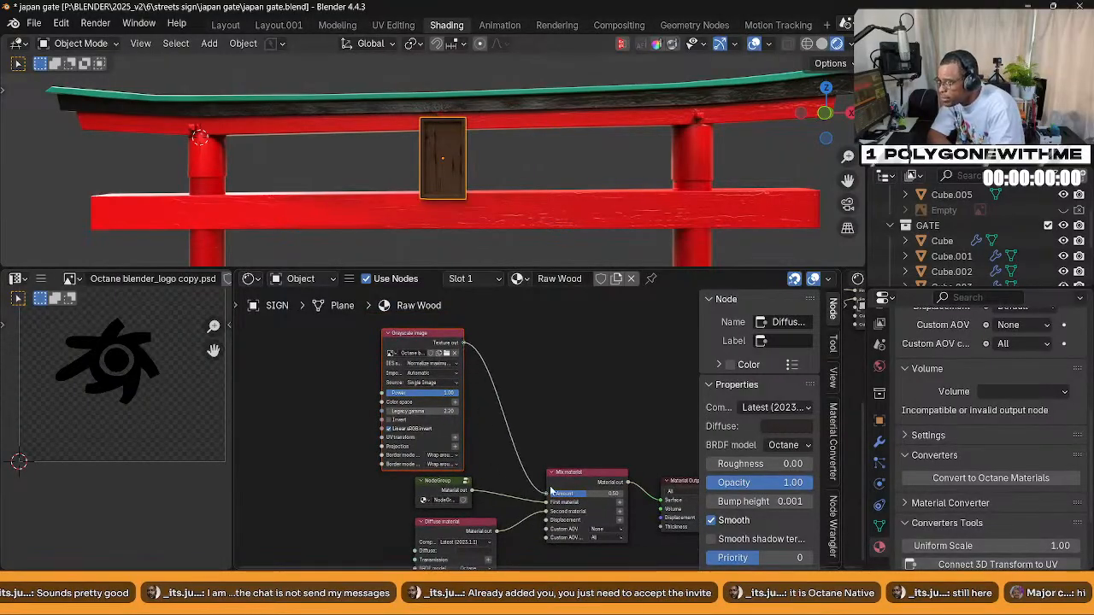
pyautogui.scroll(-4, 495, 399)
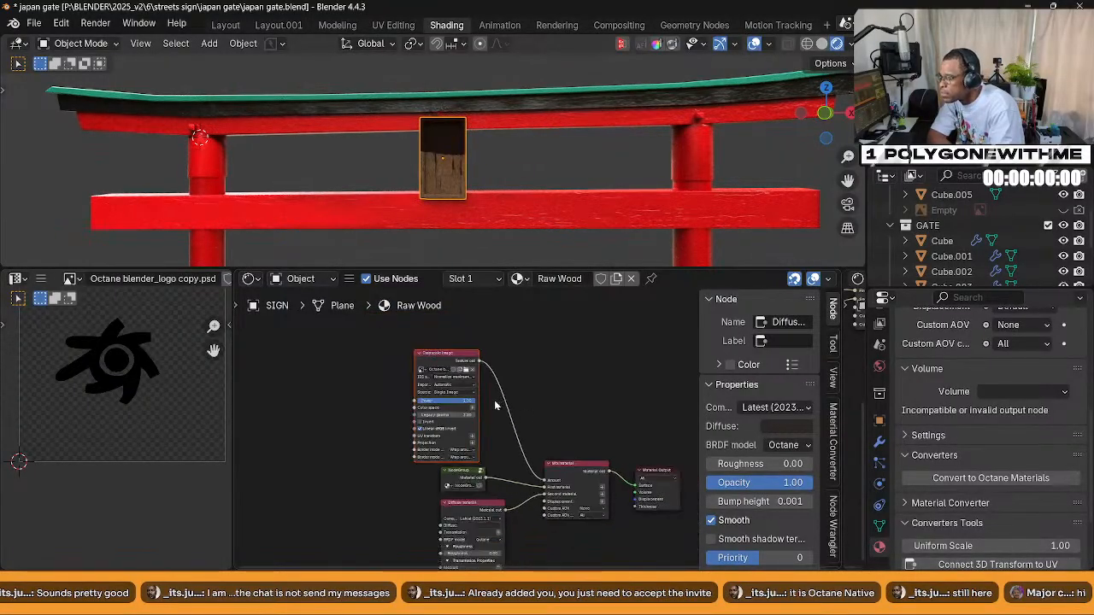
# Attach a 3D transformation node and a Mesh UV projection node to the Grayscale image's UV transform and Projection inputs
pyautogui.scroll(4, 491, 420)
pyautogui.click(448, 442)
pyautogui.moveTo(412, 506); pyautogui.dragTo(489, 404, button='middle')
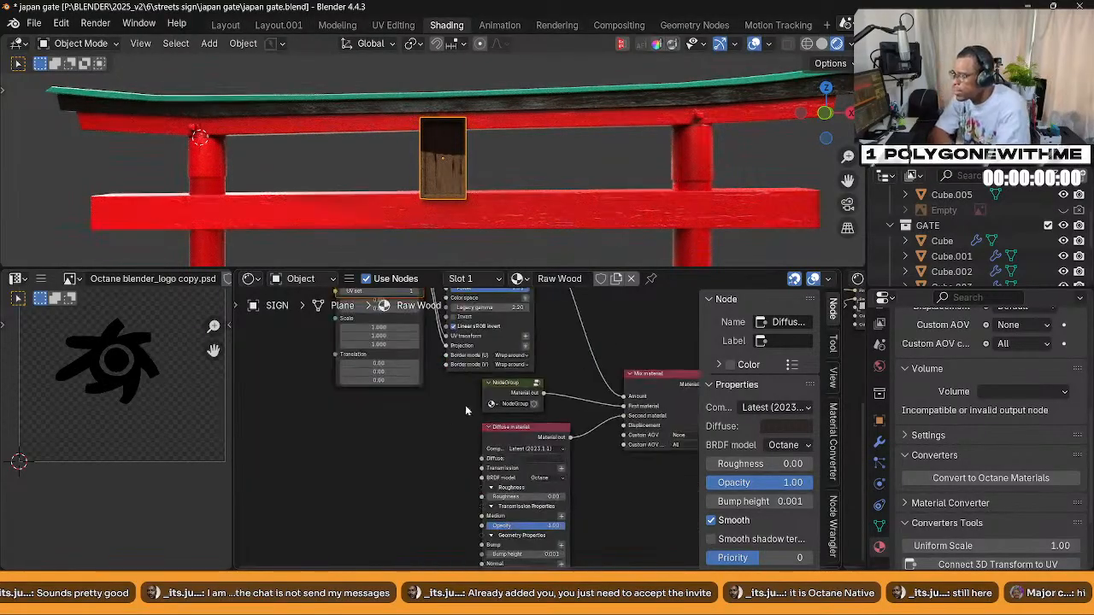
pyautogui.scroll(-3, 413, 458)
pyautogui.moveTo(399, 440); pyautogui.dragTo(396, 484, button='middle')
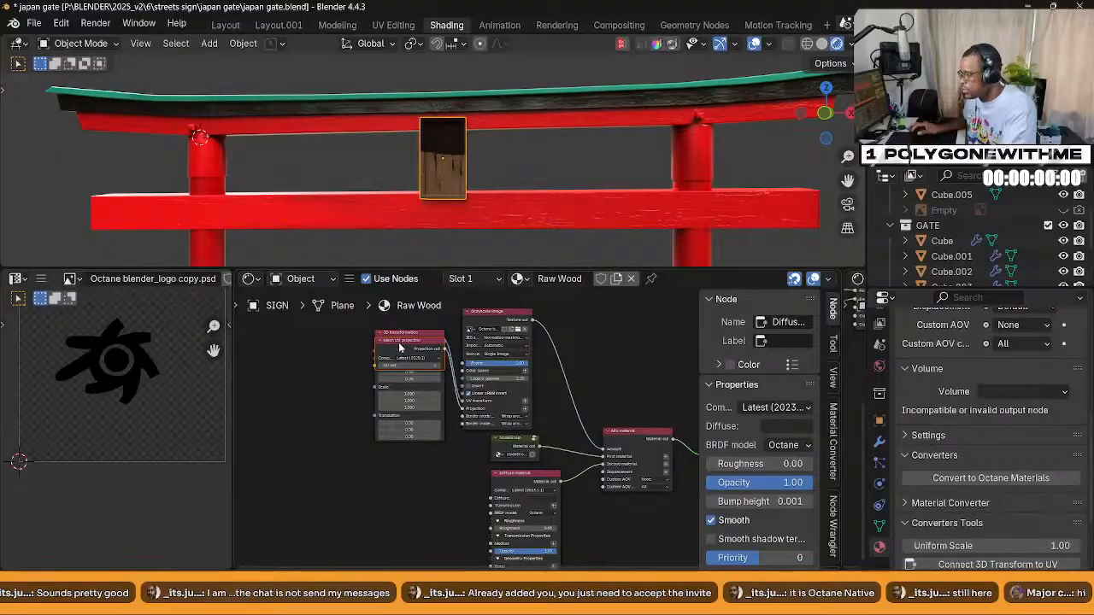
# Frame the sign in the front view and check its mesh in Edit Mode before returning to Object Mode
pyautogui.press('KP_7')
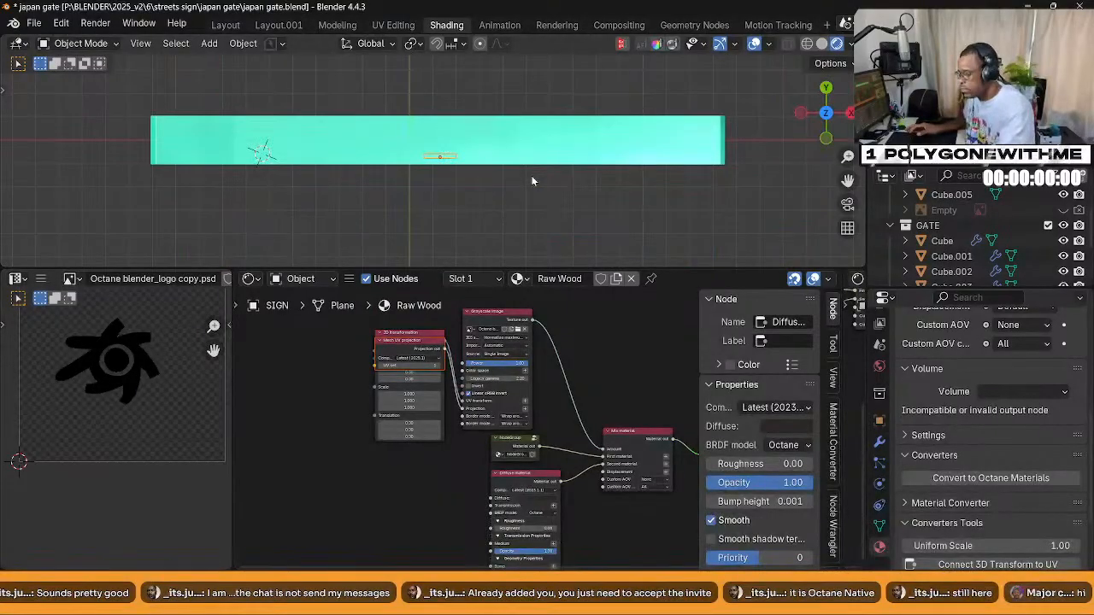
pyautogui.press('KP_1')
pyautogui.press('KP_Decimal')
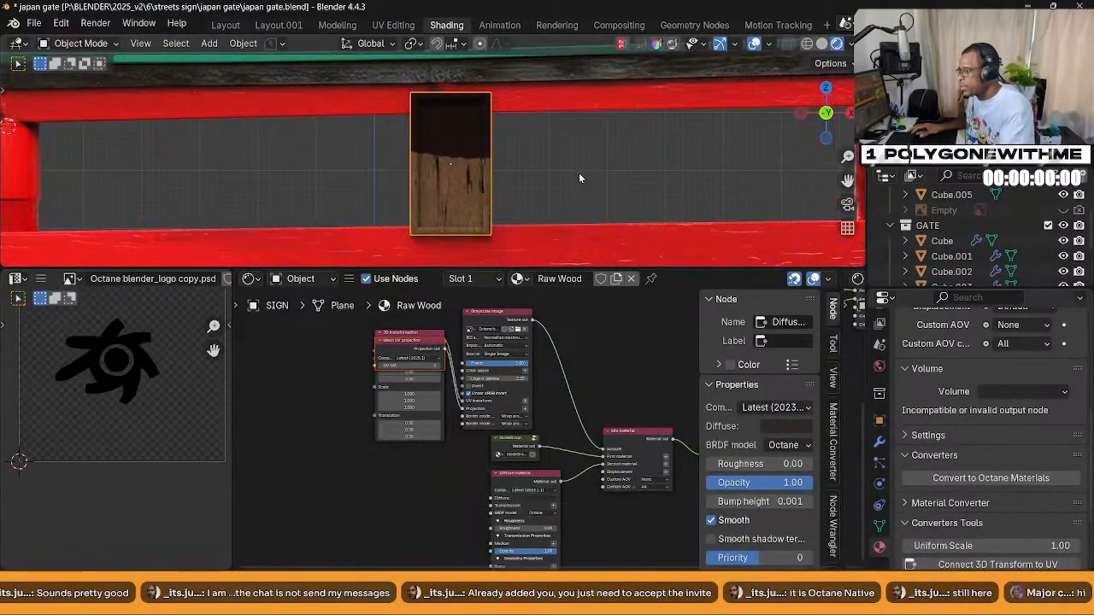
pyautogui.hotkey('ctrl', 'Tab')
pyautogui.click(688, 171)
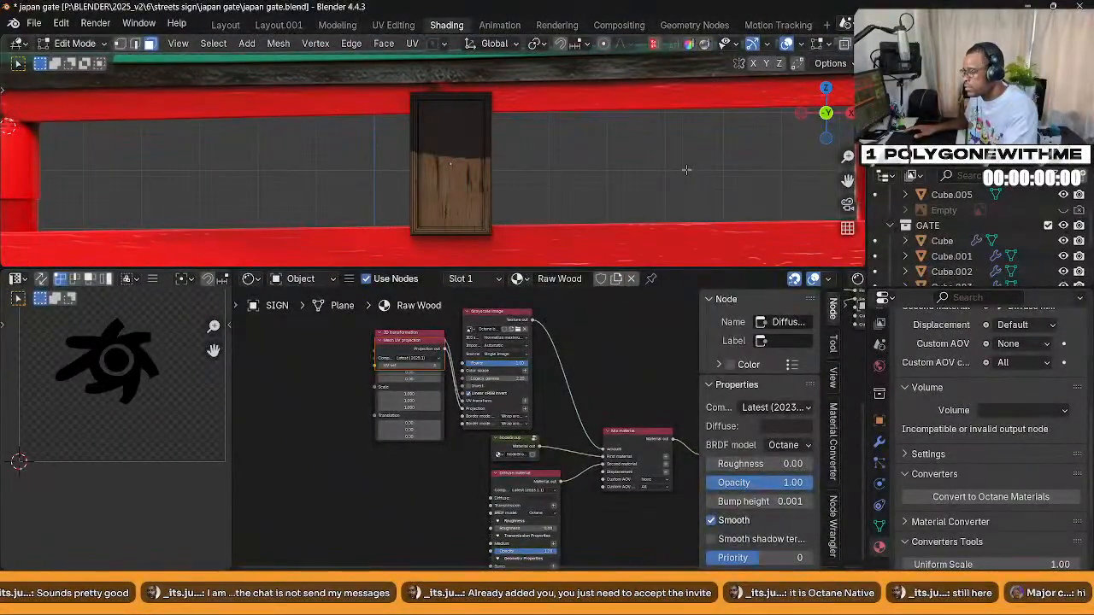
pyautogui.hotkey('ctrl', 'Tab')
pyautogui.click(687, 88)
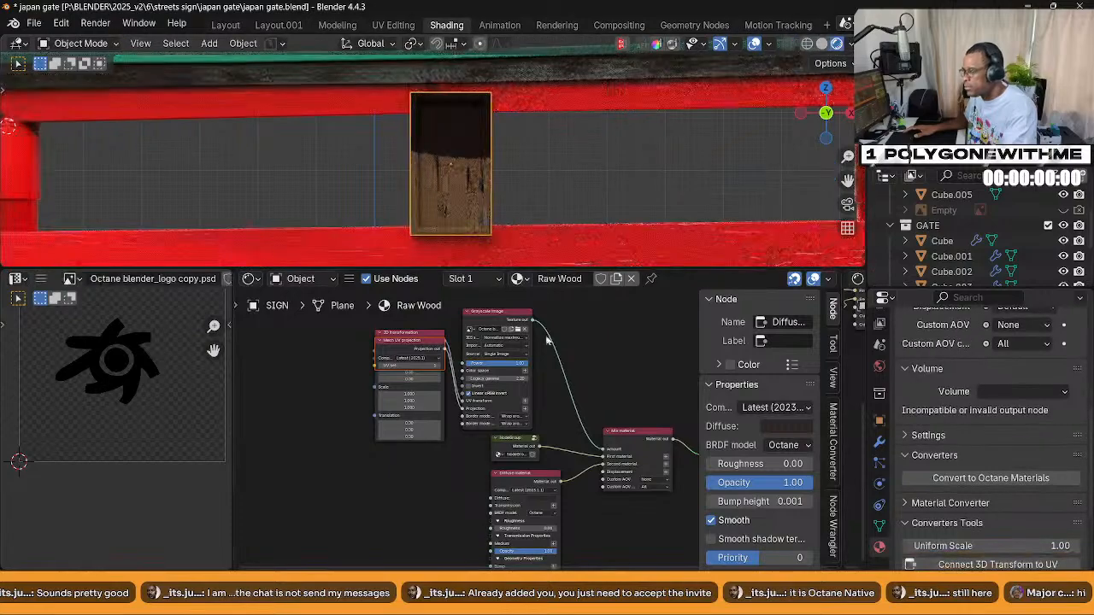
# Replace the Mesh UV projection node with a Box Projection node feeding the Grayscale image's Projection input
pyautogui.click(402, 344)
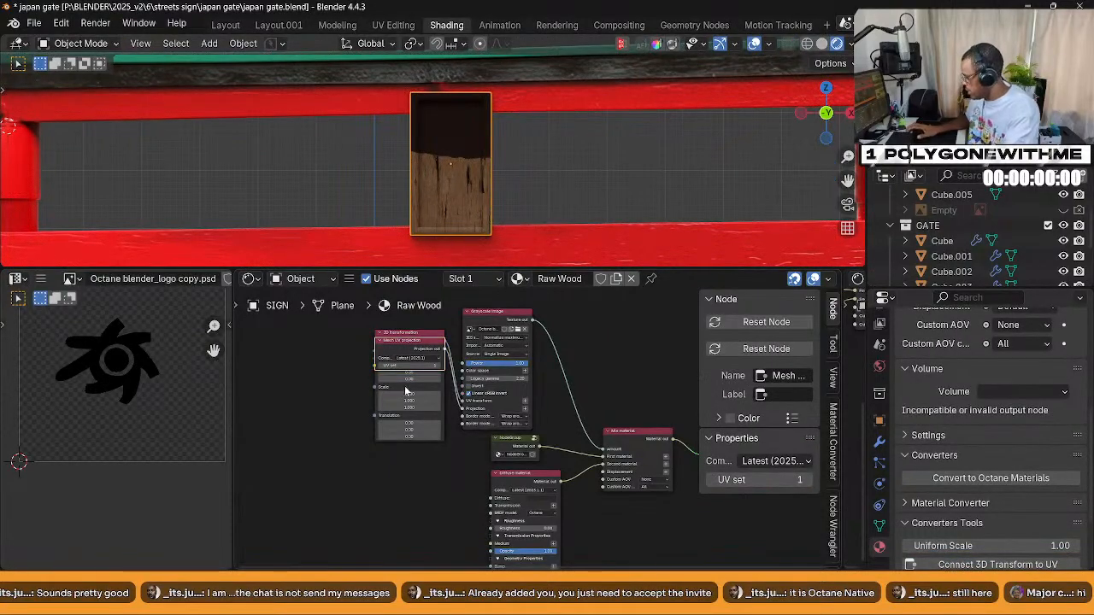
pyautogui.press('x')
pyautogui.hotkey('shift', 'a')
pyautogui.write('bo')
pyautogui.press('Down')
pyautogui.press('Down')
pyautogui.press('Down')
pyautogui.press('Return')
pyautogui.click(289, 382)
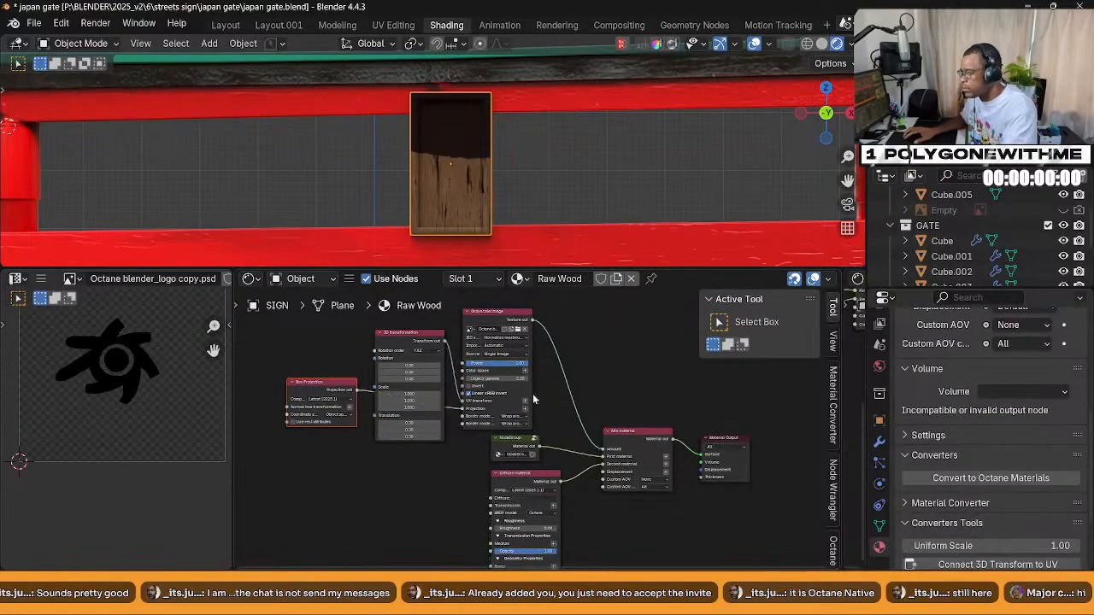
# Set the logo's 3D transformation scale to 0.1 on all three axes
pyautogui.click(409, 407)
pyautogui.press('Return')
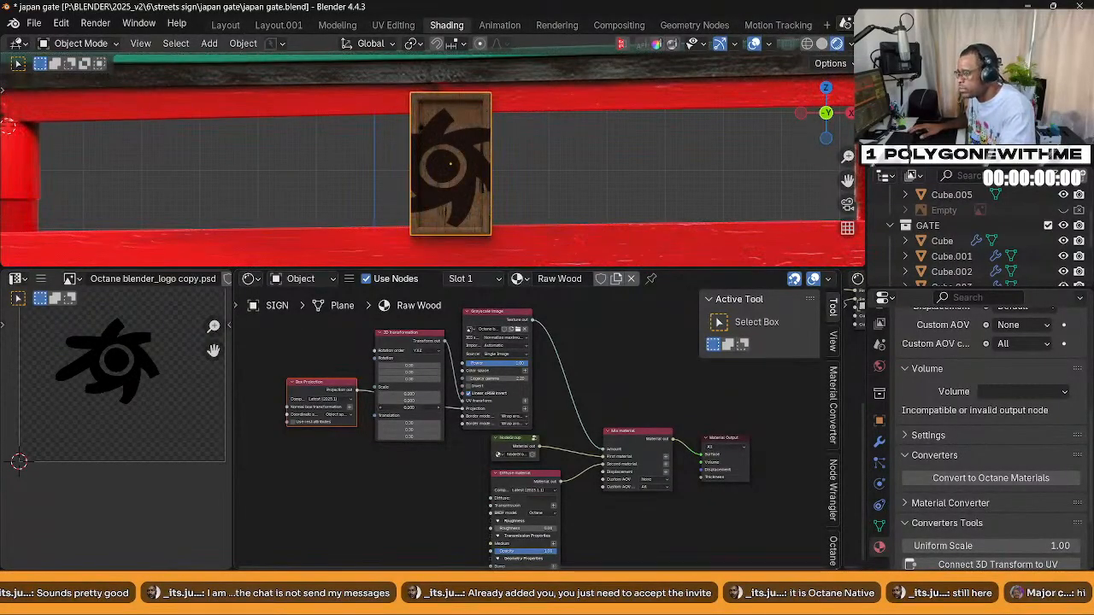
pyautogui.scroll(3, 477, 419)
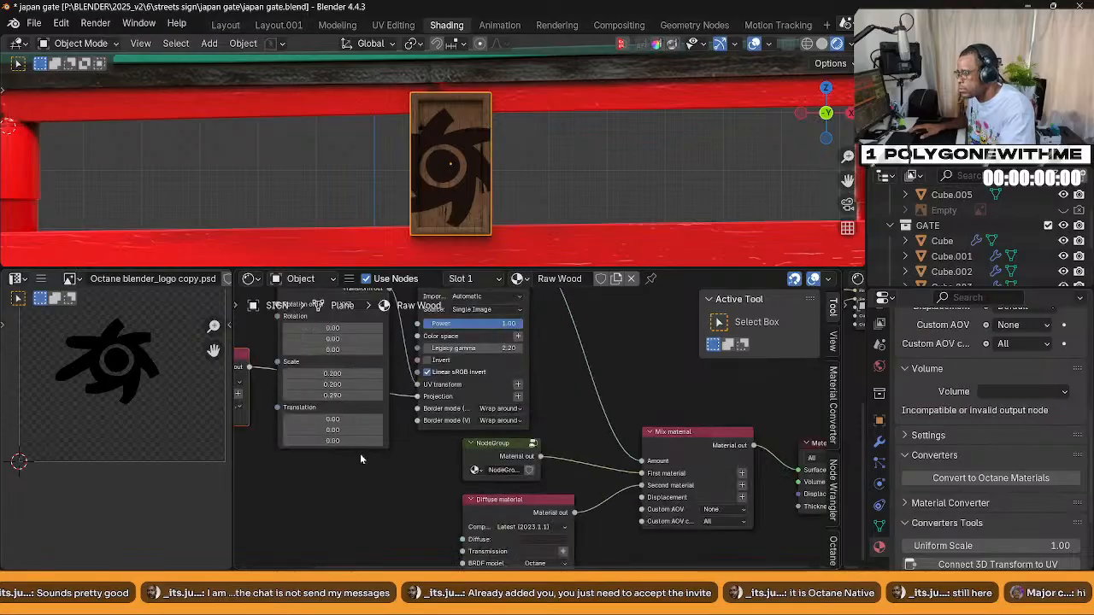
pyautogui.moveTo(442, 479); pyautogui.dragTo(501, 490, button='middle')
pyautogui.moveTo(398, 410); pyautogui.dragTo(397, 384)
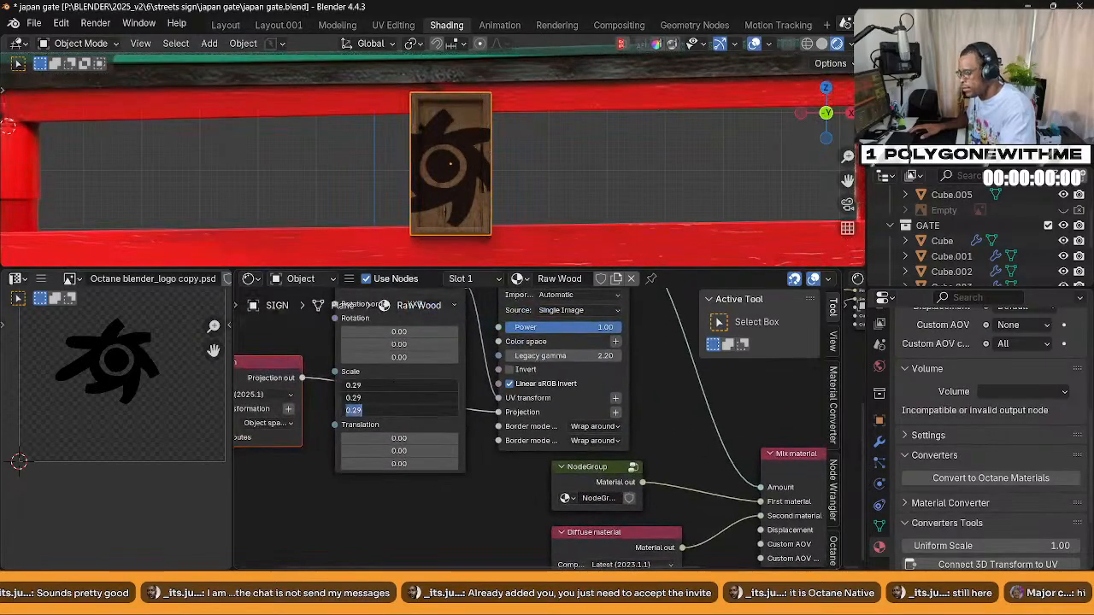
pyautogui.write('0.1')
pyautogui.press('Return')
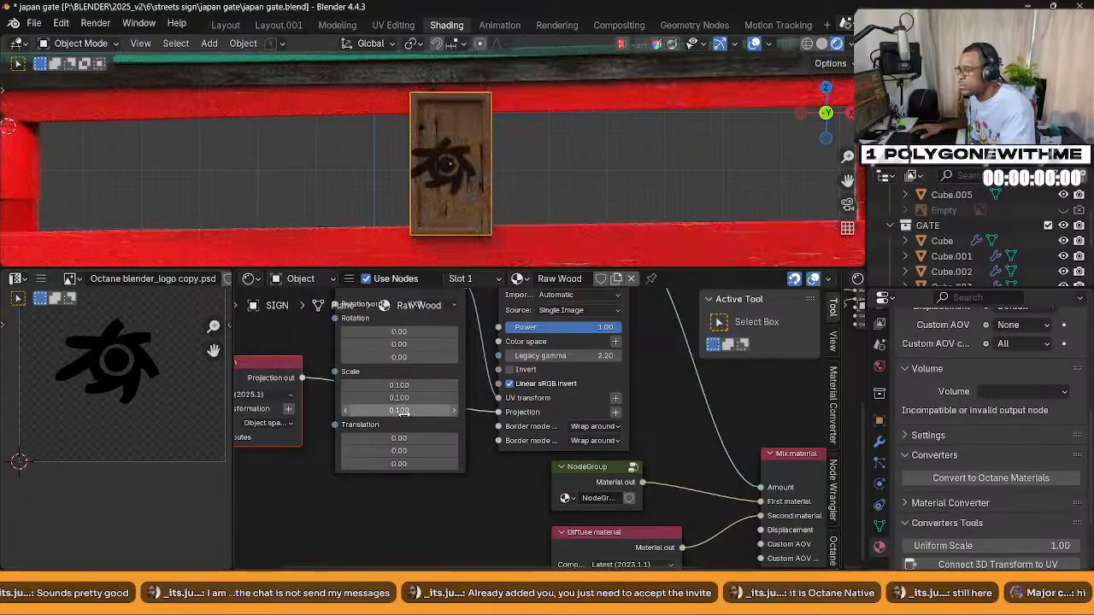
# Set the logo's 3D transformation scale to 0.05 on all three axes
pyautogui.moveTo(401, 411); pyautogui.dragTo(401, 385)
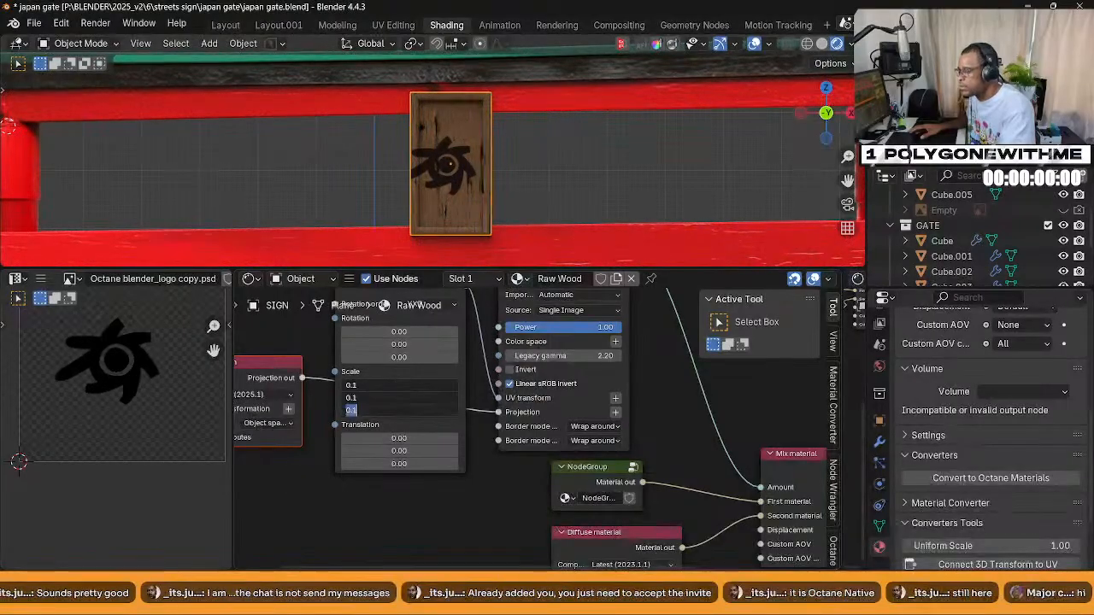
pyautogui.write('.05')
pyautogui.press('Return')
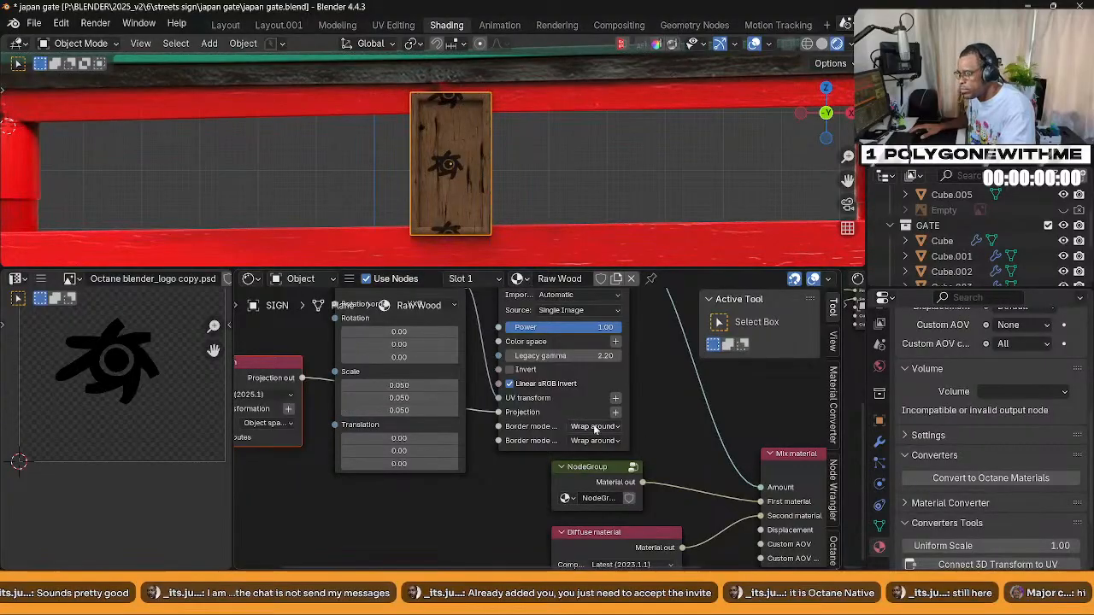
# Set both border modes of the logo's Grayscale image to Black color
pyautogui.click(594, 425)
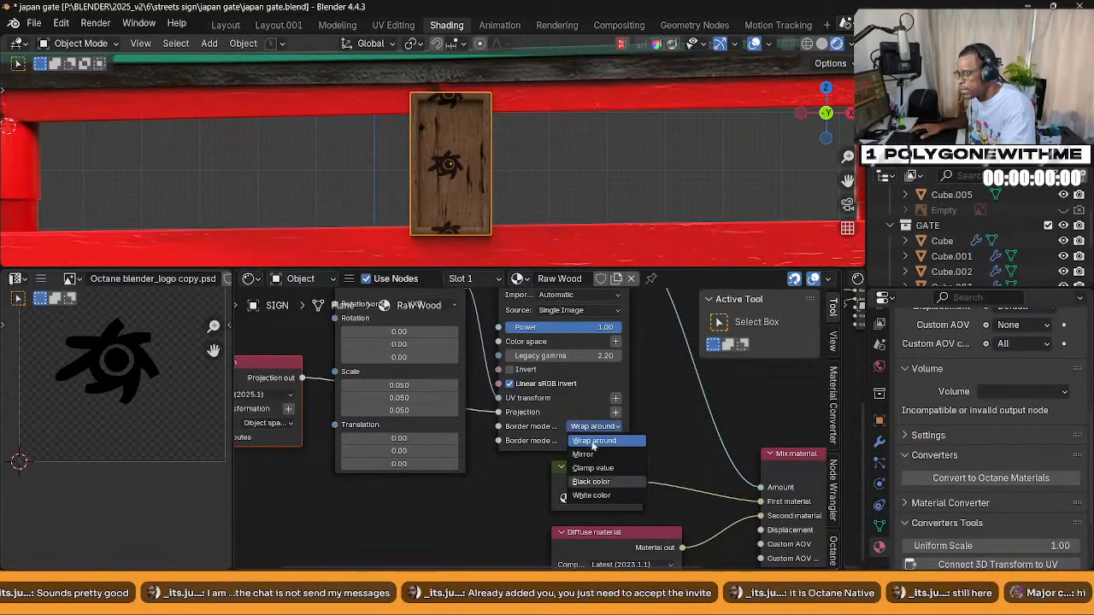
pyautogui.click(591, 481)
pyautogui.click(595, 441)
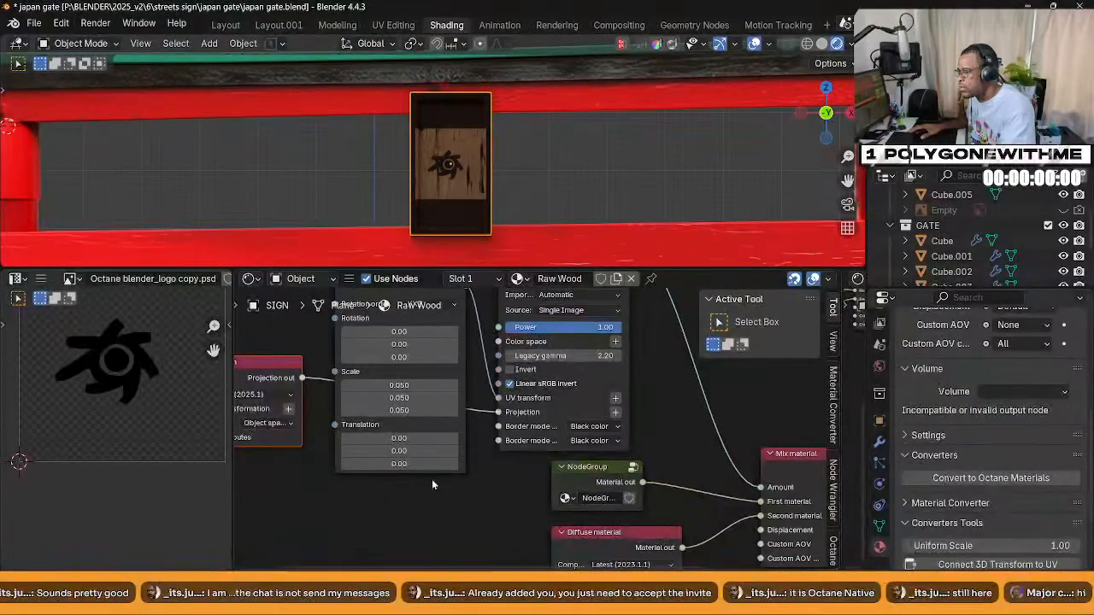
# Set both border modes of the logo's Grayscale image to White color
pyautogui.click(612, 430)
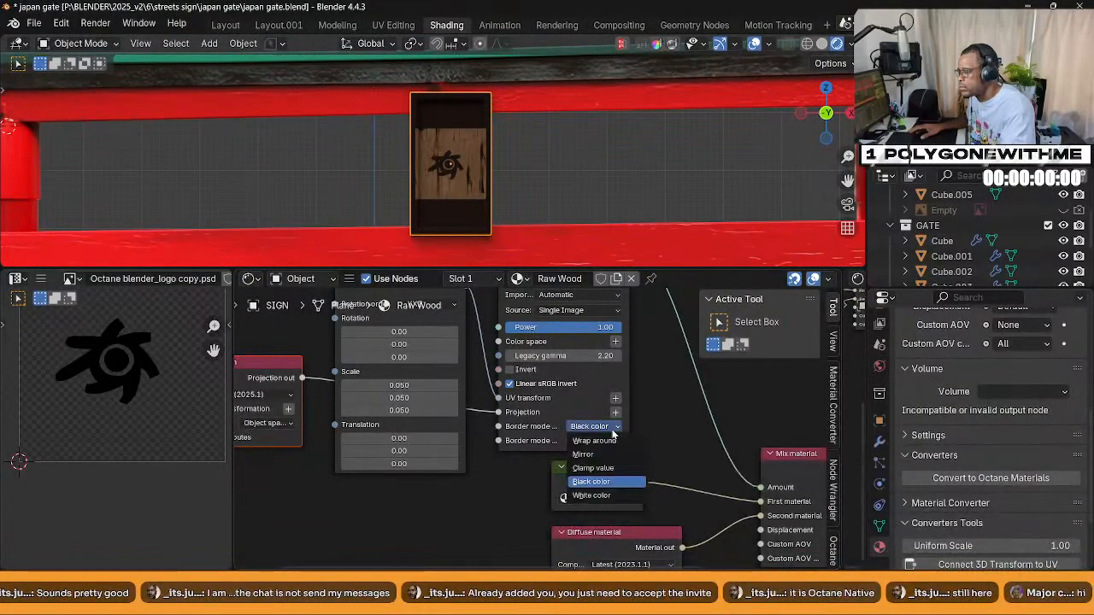
pyautogui.click(591, 495)
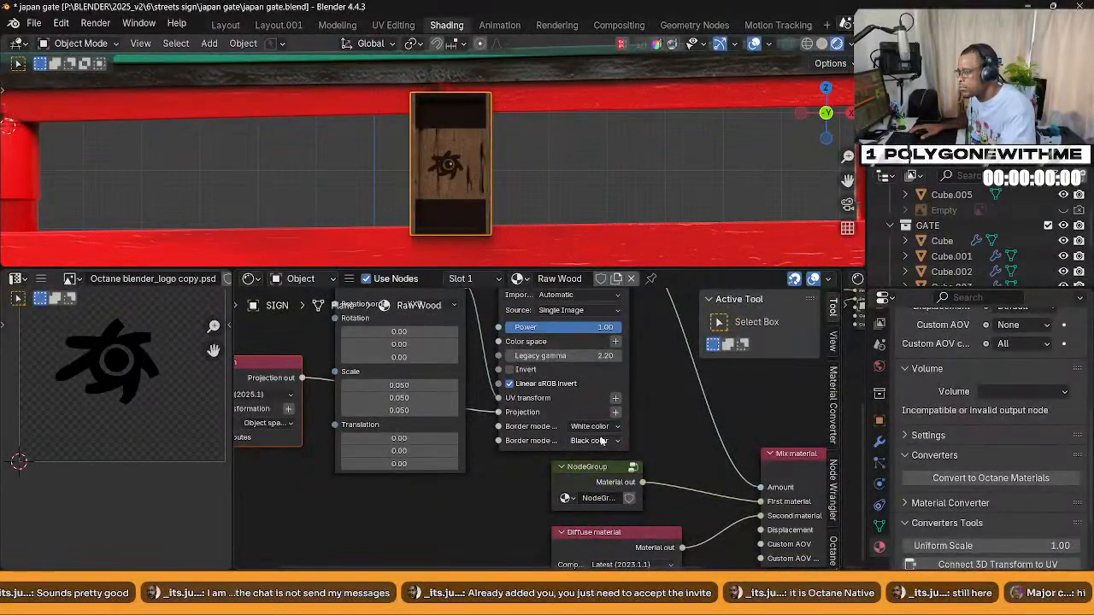
pyautogui.click(602, 440)
pyautogui.click(584, 509)
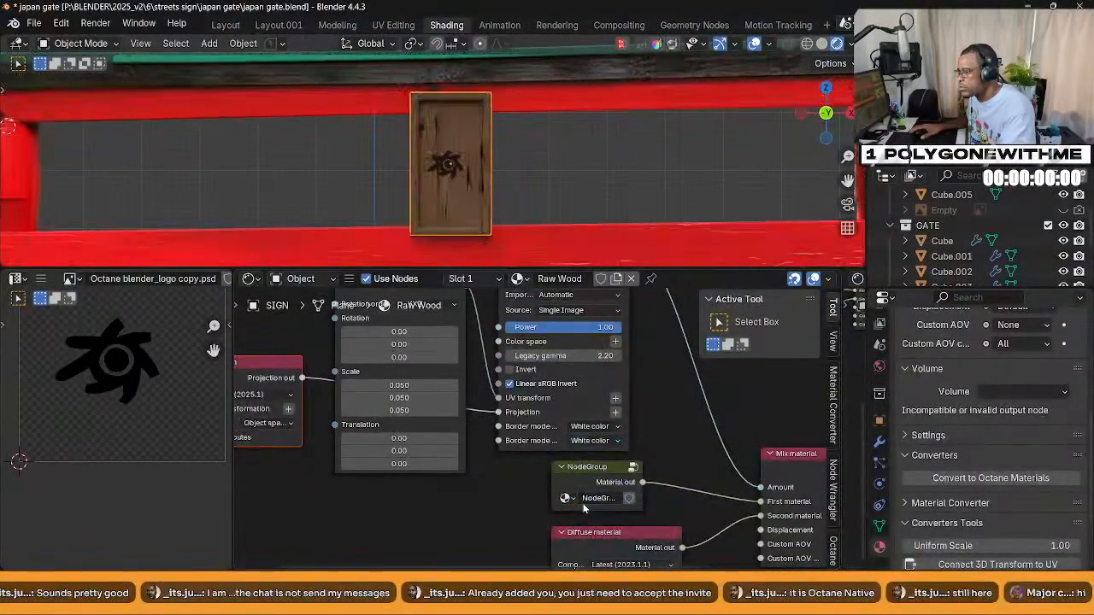
# Set the logo's 3D transformation scale to 0.08 on all three axes
pyautogui.moveTo(438, 500); pyautogui.dragTo(468, 502, button='middle')
pyautogui.scroll(2, 468, 501)
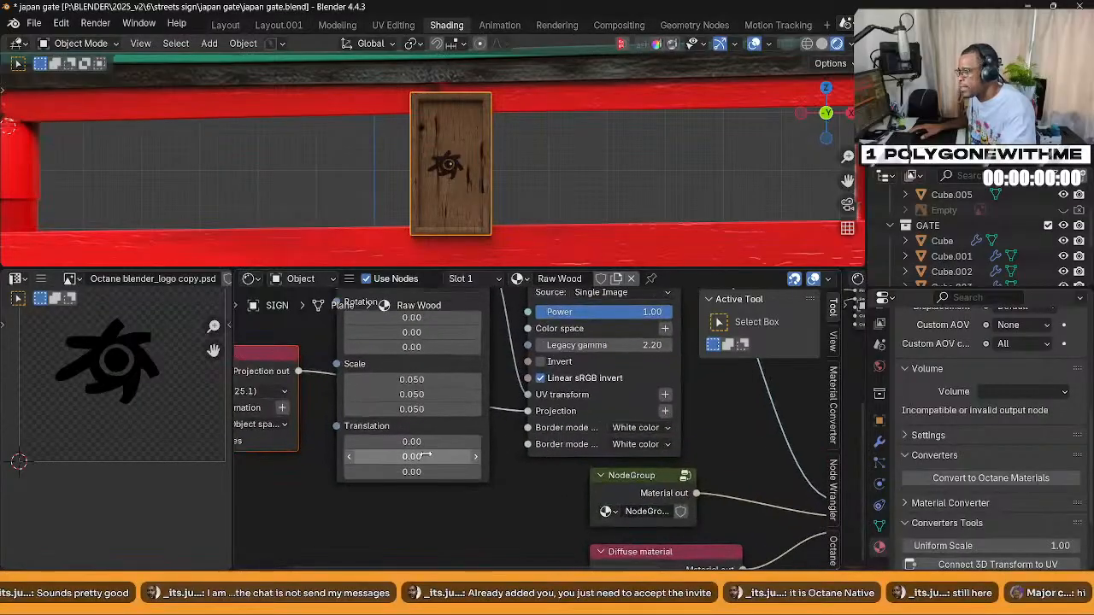
pyautogui.moveTo(429, 409); pyautogui.dragTo(428, 379)
pyautogui.write('.08')
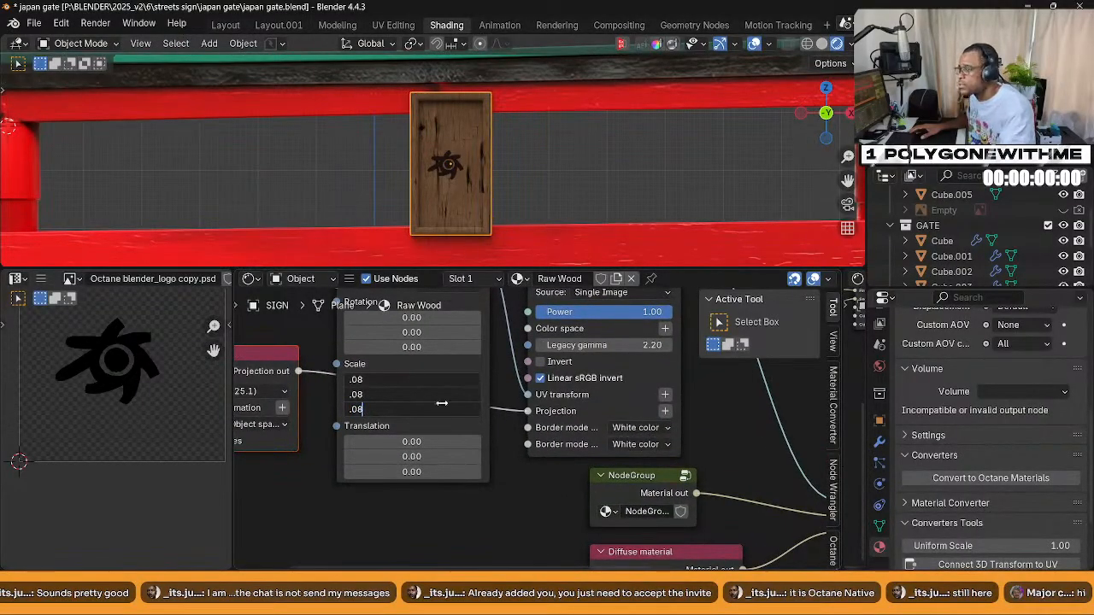
pyautogui.press('Return')
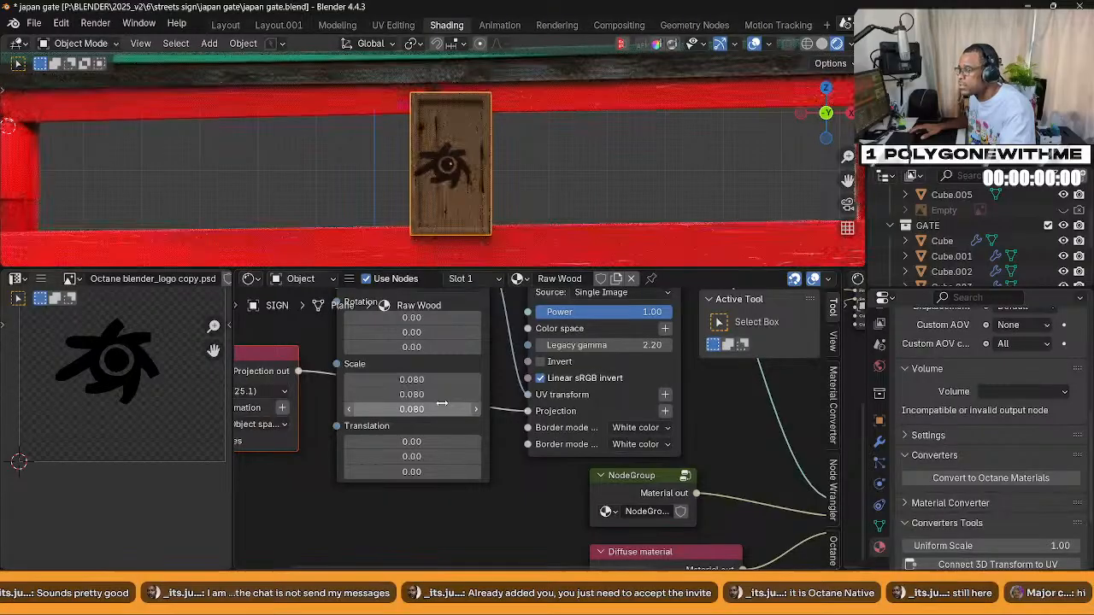
# Try to shift the logo sideways by raising the 3D transformation's X translation to about 15.5
pyautogui.moveTo(450, 391); pyautogui.dragTo(452, 430, button='middle')
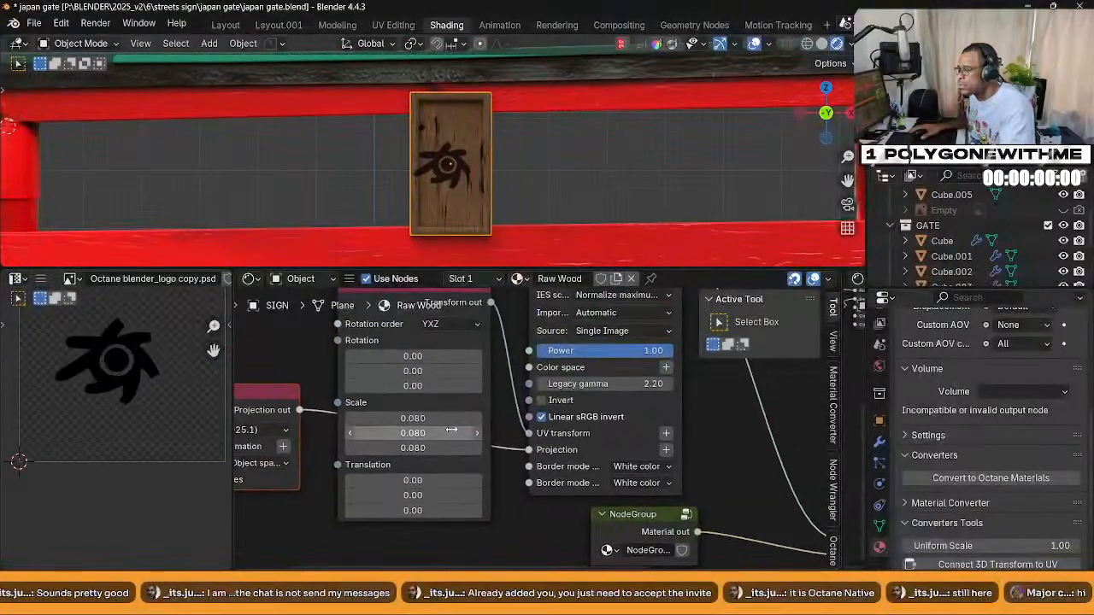
pyautogui.moveTo(413, 480); pyautogui.dragTo(440, 481)
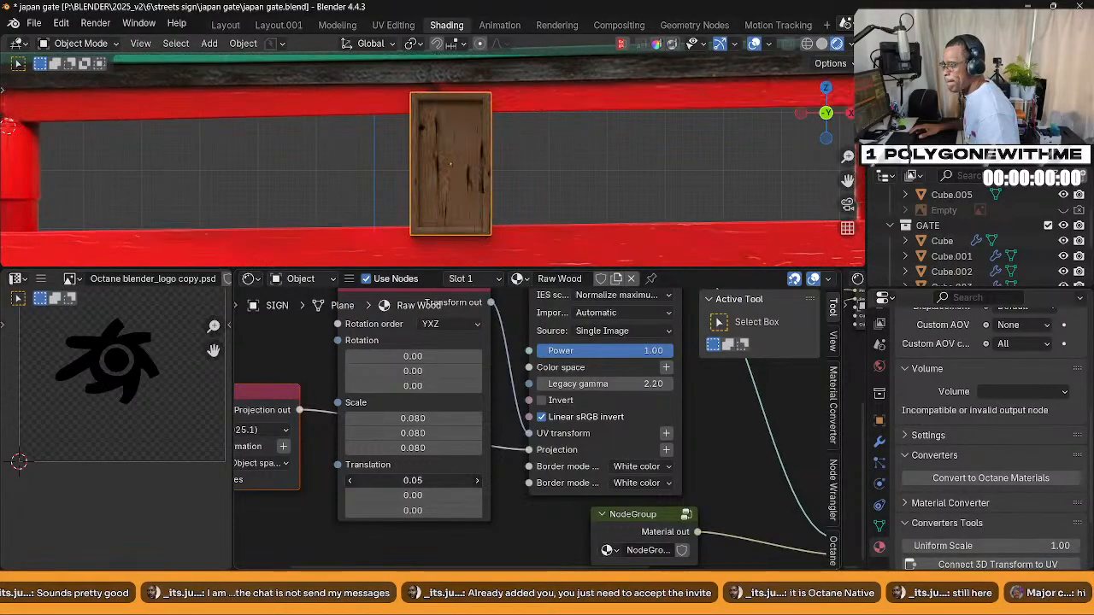
pyautogui.moveTo(439, 480); pyautogui.dragTo(443, 480)
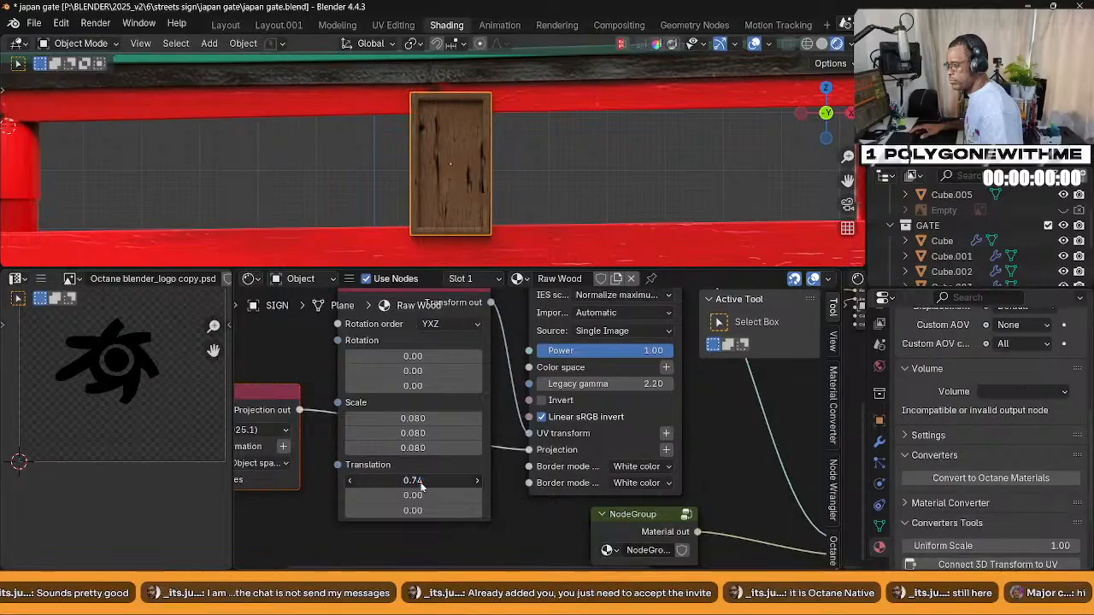
pyautogui.moveTo(424, 481); pyautogui.dragTo(479, 481)
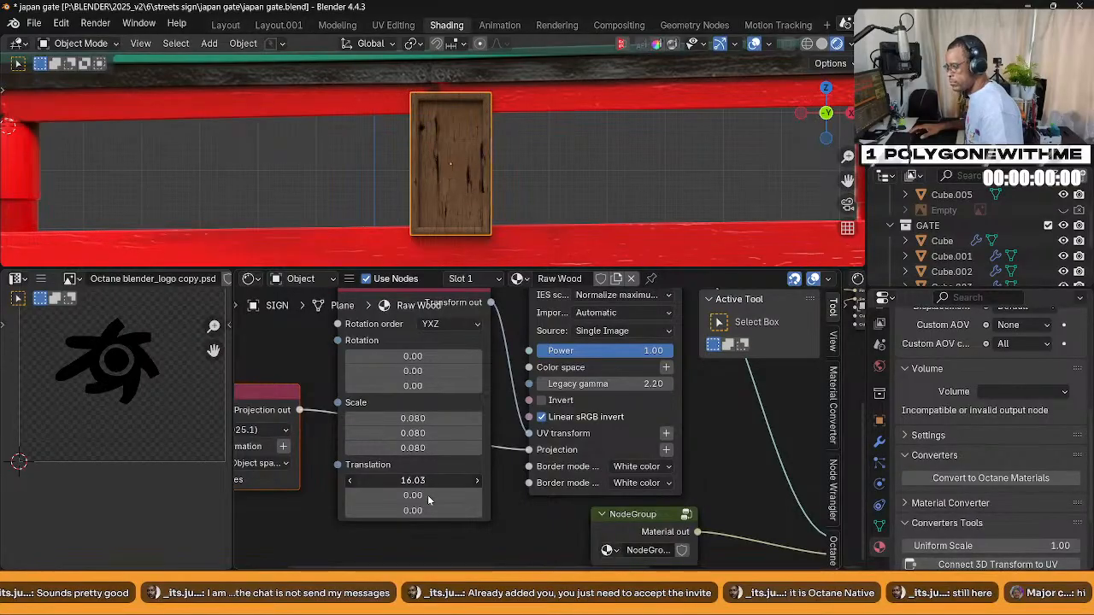
pyautogui.moveTo(426, 481); pyautogui.dragTo(408, 481)
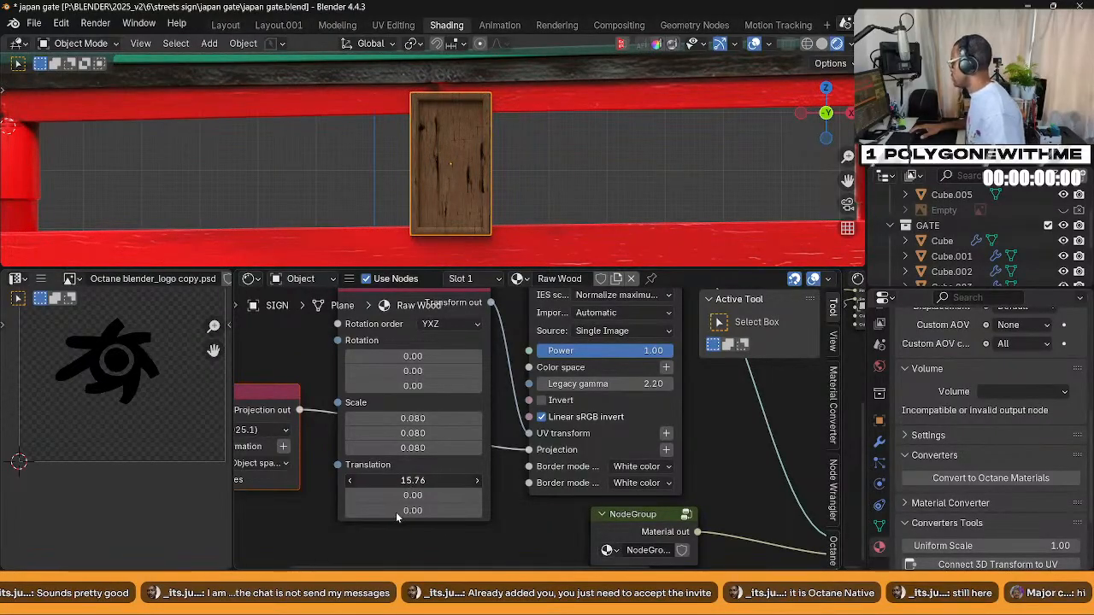
pyautogui.moveTo(410, 480); pyautogui.dragTo(387, 466)
# Reset the logo's X translation to 0 in solid shading and return the viewport to rendered shading
pyautogui.click(821, 44)
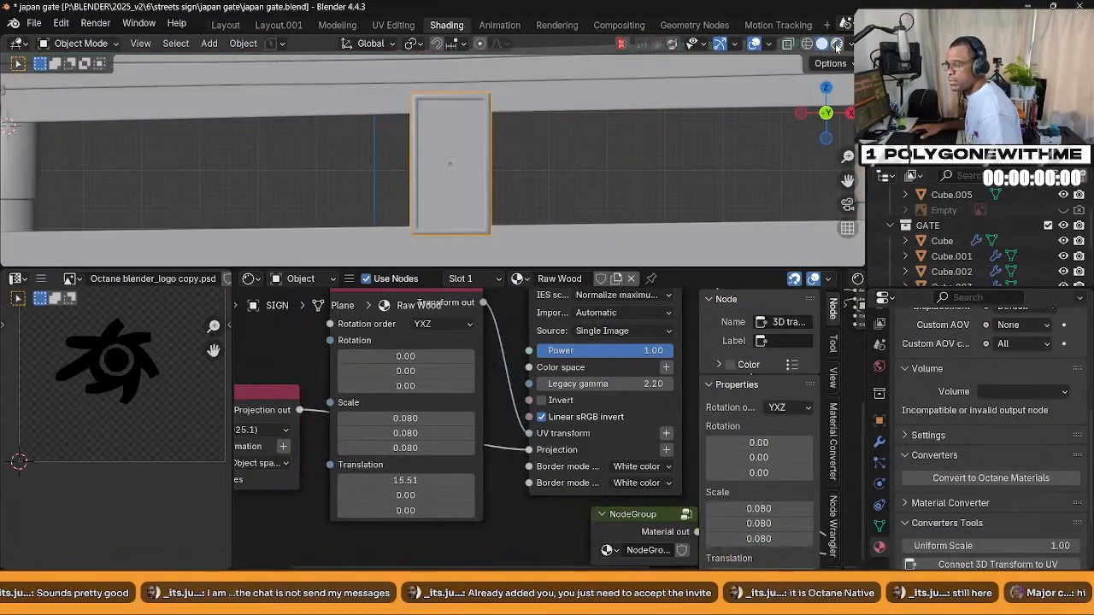
pyautogui.doubleClick(410, 481)
pyautogui.write('0')
pyautogui.press('Return')
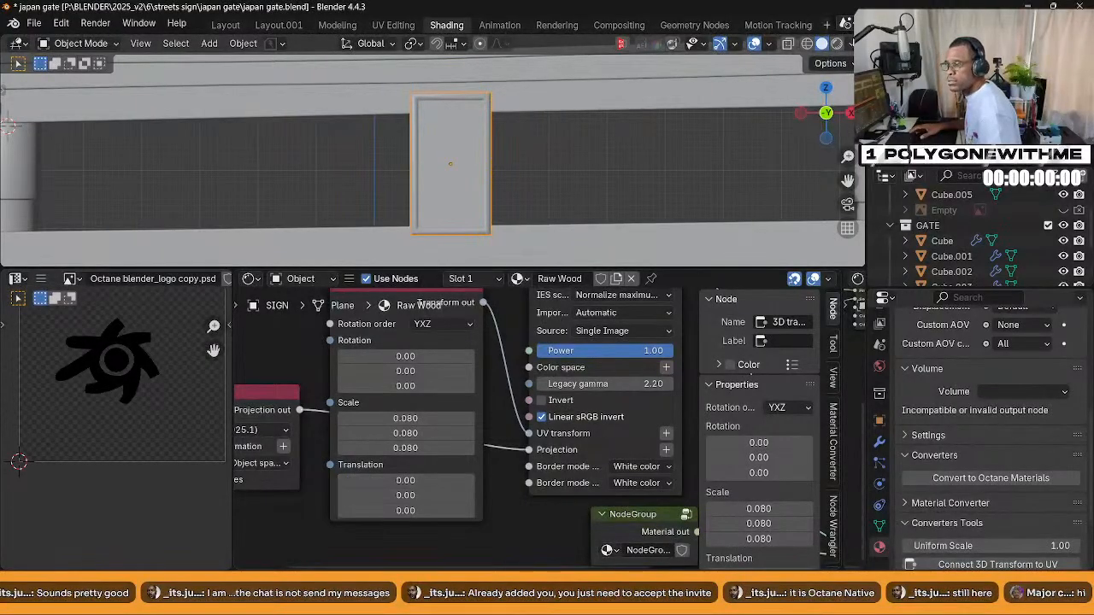
pyautogui.hotkey('shift', 'z')
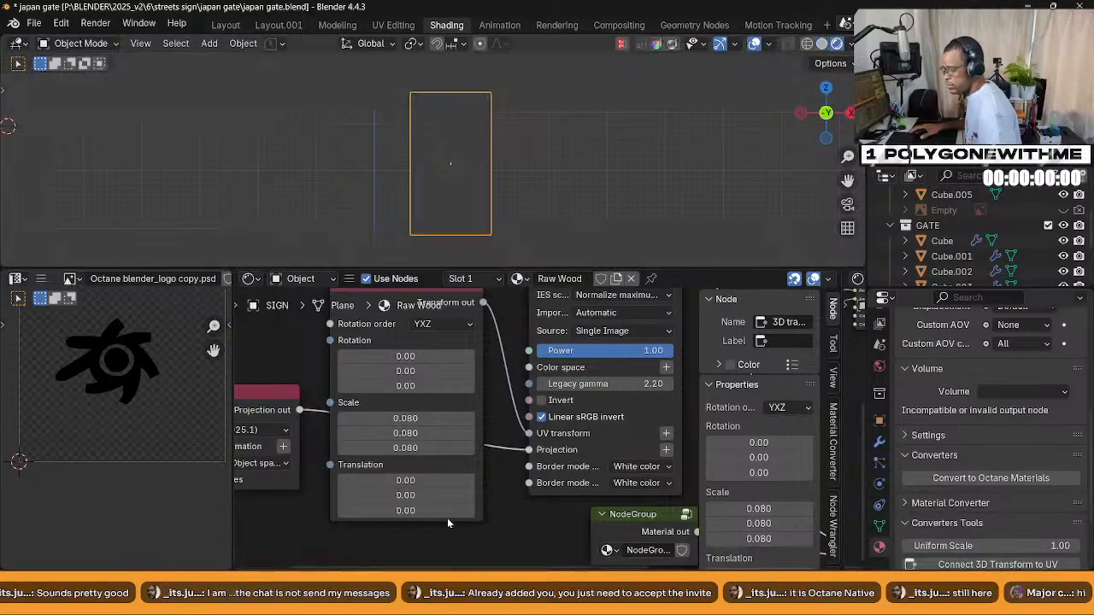
# Centre the logo on the sign by setting its X translation to 0.01 and halving that value
pyautogui.scroll(2, 387, 488)
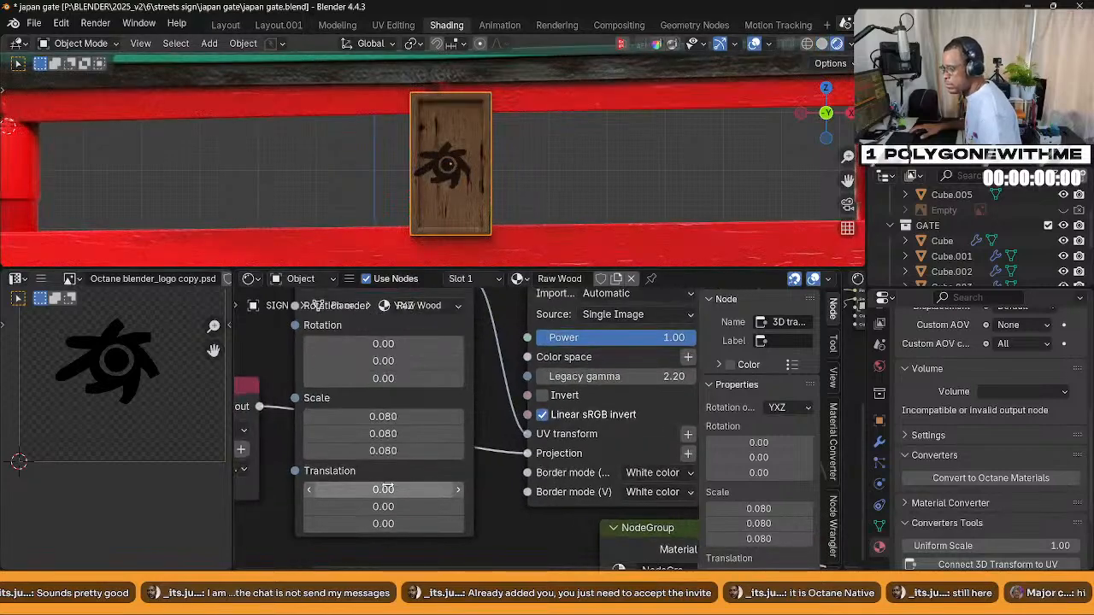
pyautogui.click(387, 488)
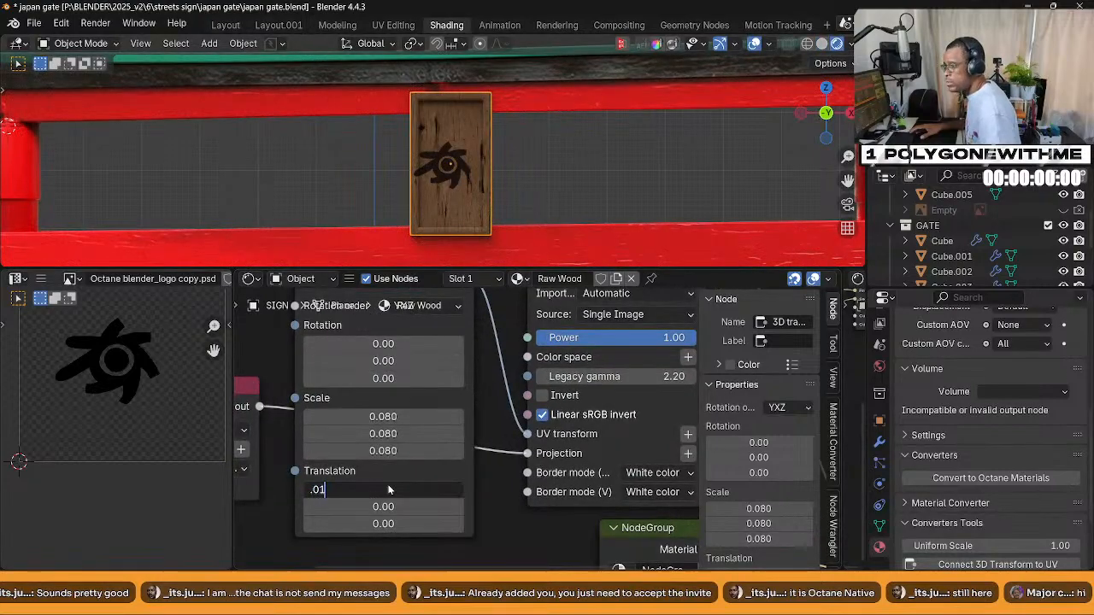
pyautogui.press('Return')
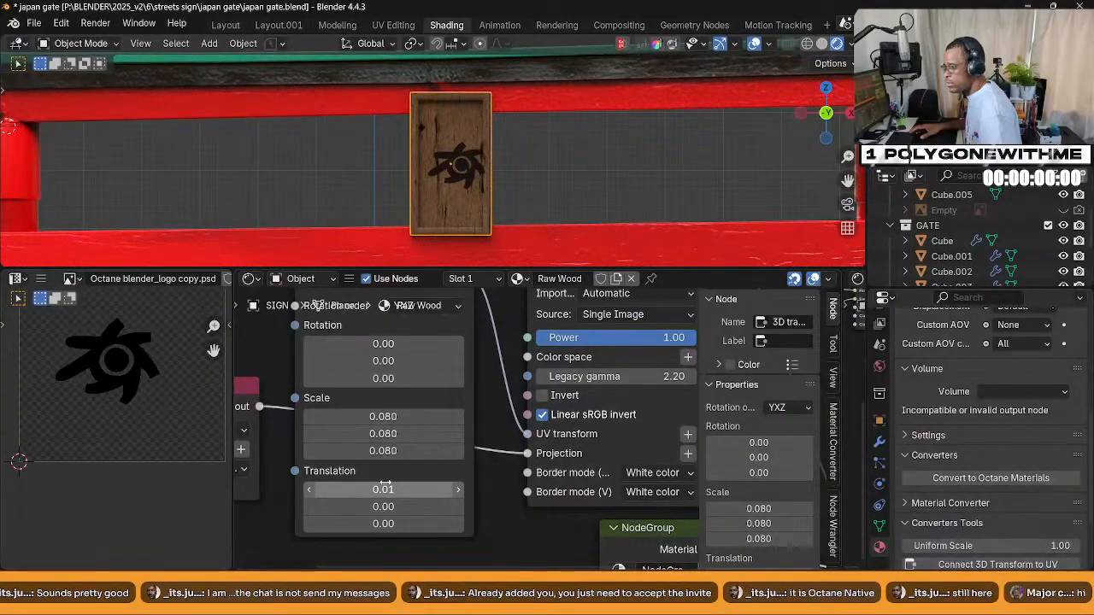
pyautogui.click(383, 488)
pyautogui.press('End')
pyautogui.write('/2')
pyautogui.press('Return')
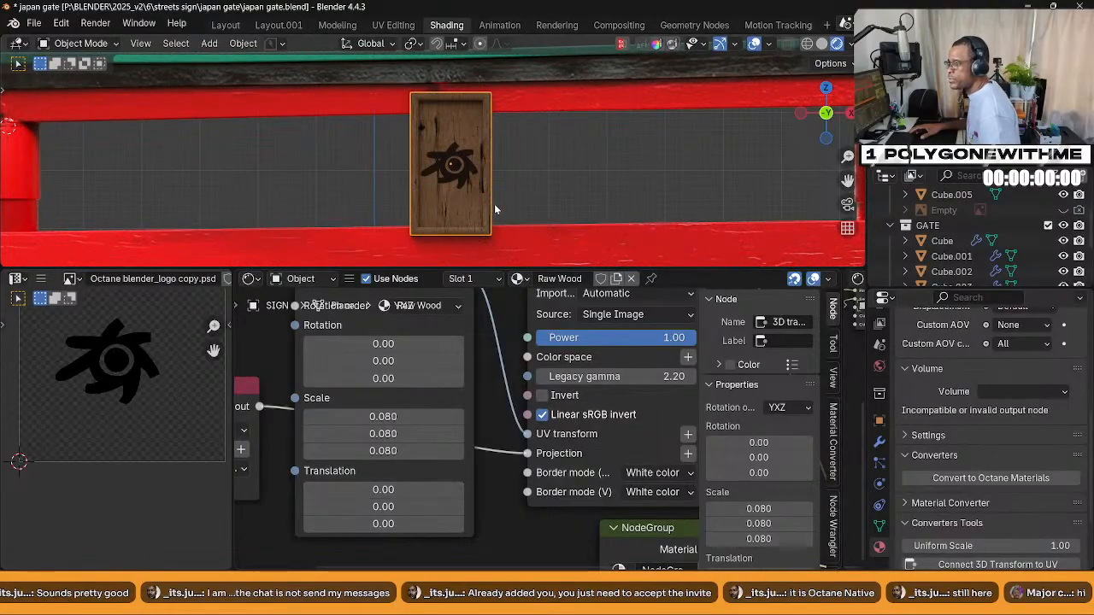
# Change the logo's Diffuse material color to bright green, #4BFF14
pyautogui.scroll(3, 494, 207)
pyautogui.scroll(-3, 499, 216)
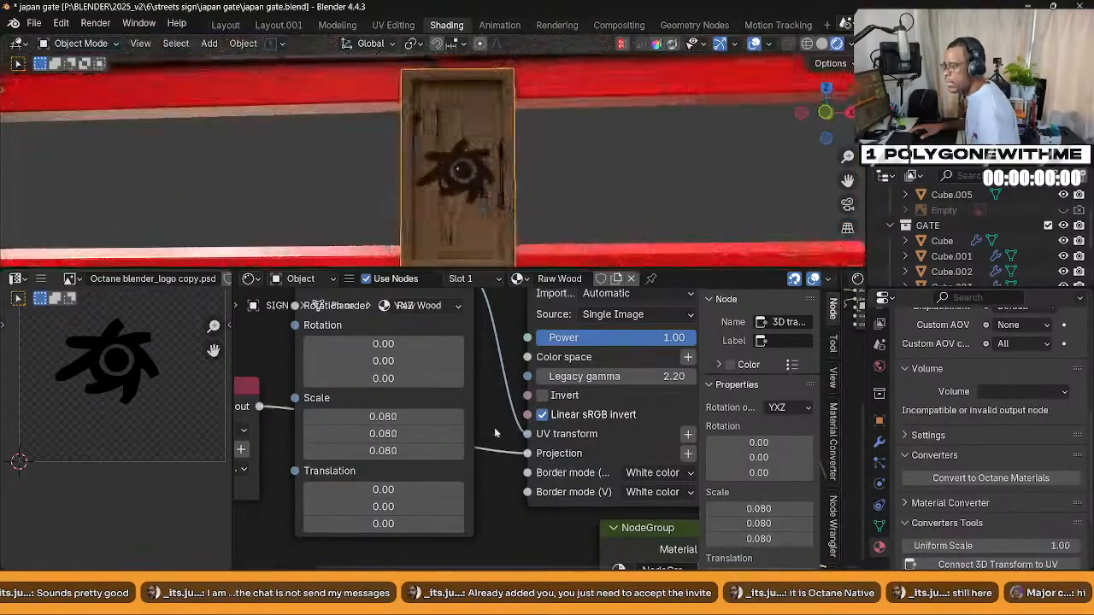
pyautogui.scroll(-5, 491, 440)
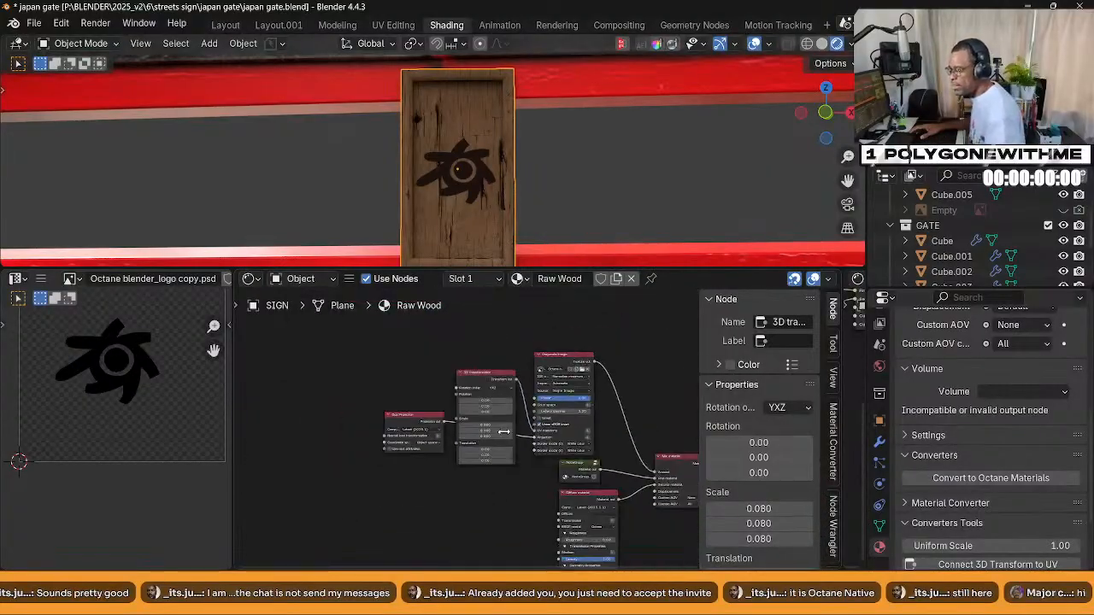
pyautogui.scroll(4, 491, 443)
pyautogui.moveTo(565, 388); pyautogui.dragTo(522, 381, button='middle')
pyautogui.scroll(-1, 521, 381)
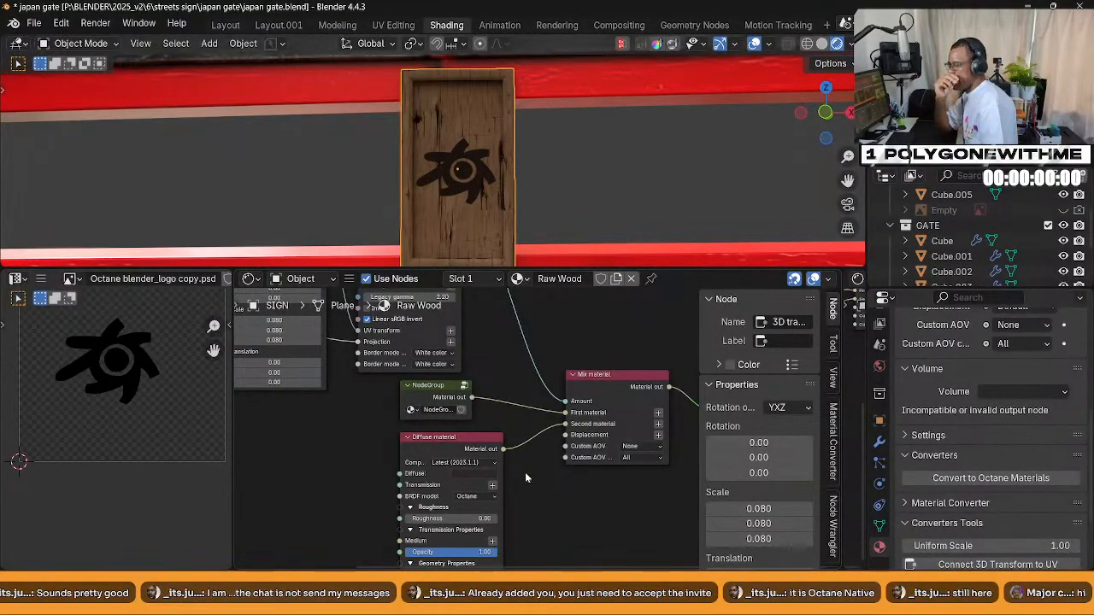
pyautogui.scroll(-2, 525, 478)
pyautogui.moveTo(479, 427)
pyautogui.mouseDown()
pyautogui.moveTo(456, 425)
pyautogui.moveTo(466, 431)
pyautogui.mouseUp()
pyautogui.scroll(2, 515, 450)
pyautogui.scroll(1, 526, 468)
pyautogui.click(377, 423)
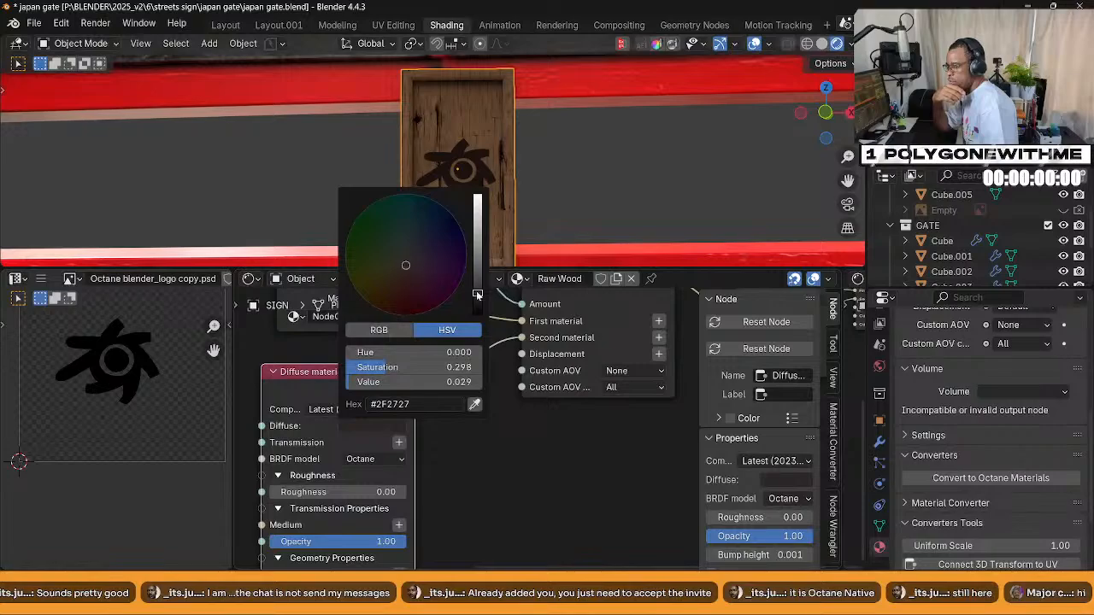
pyautogui.moveTo(477, 294); pyautogui.dragTo(477, 198)
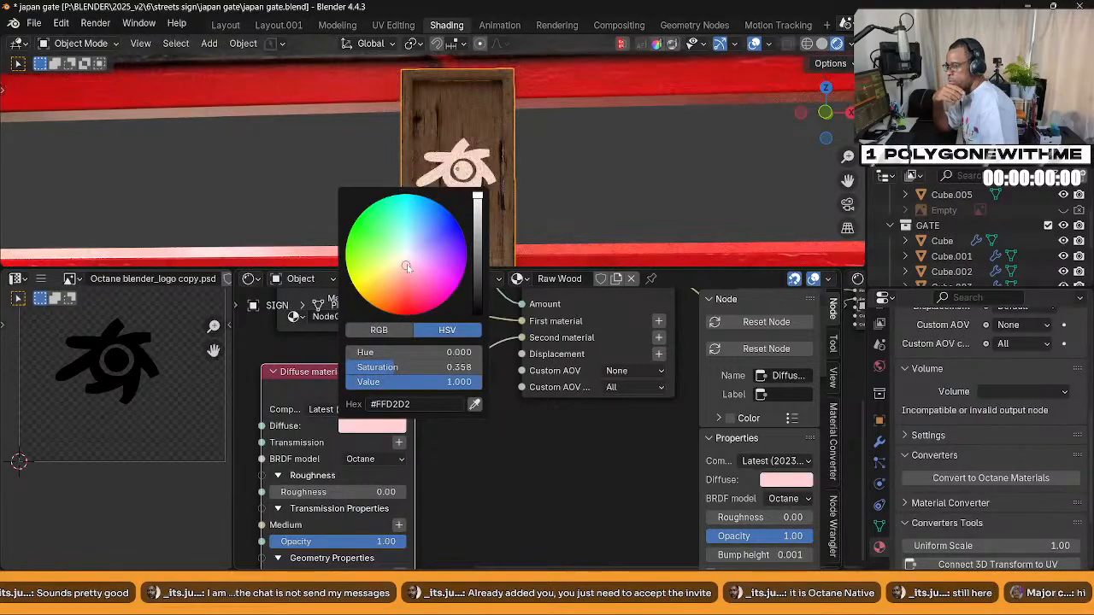
pyautogui.click(354, 245)
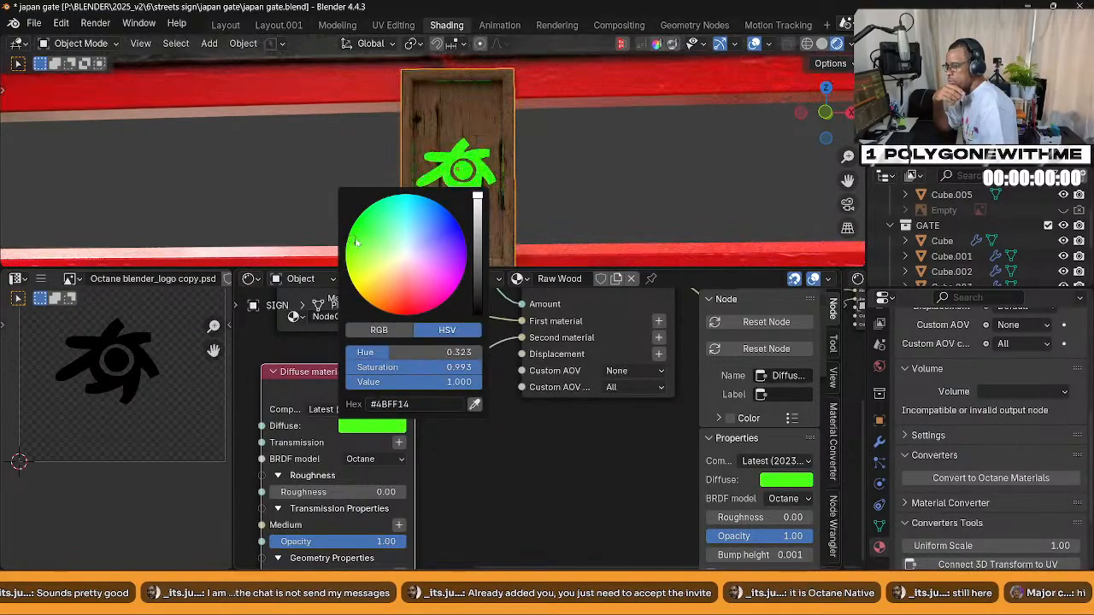
# Put the sign in Edit Mode with face selection and apply a Cube Projection unwrap to its selected faces
pyautogui.moveTo(454, 213)
pyautogui.mouseDown(button='middle')
pyautogui.moveTo(549, 205)
pyautogui.moveTo(432, 214)
pyautogui.moveTo(366, 203)
pyautogui.moveTo(360, 184)
pyautogui.moveTo(475, 187)
pyautogui.moveTo(396, 188)
pyautogui.moveTo(466, 196)
pyautogui.mouseUp(button='middle')
pyautogui.click(466, 196)
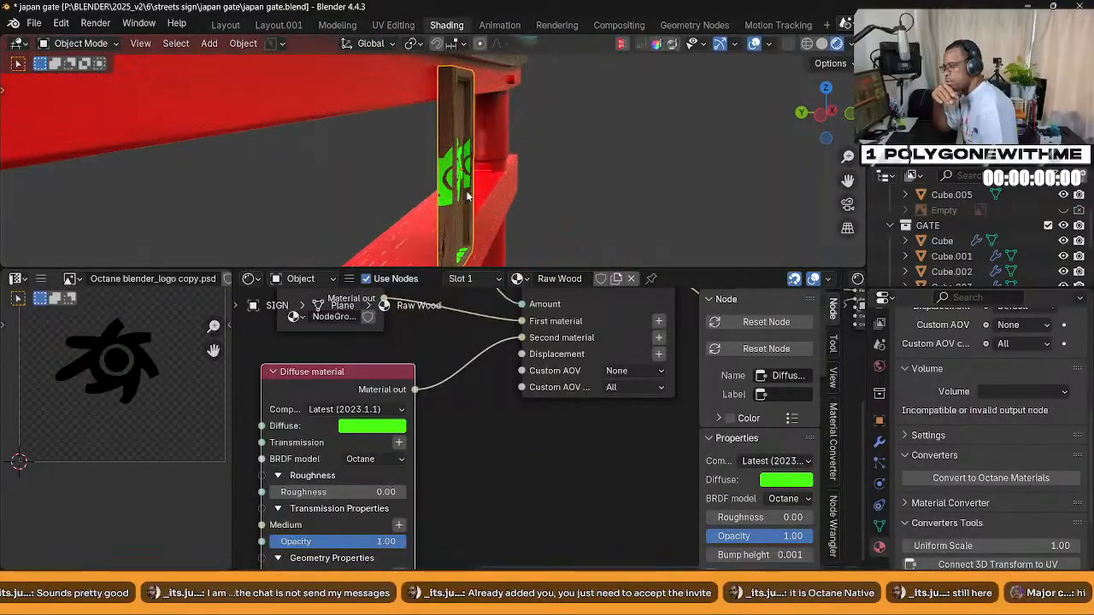
pyautogui.press('Tab')
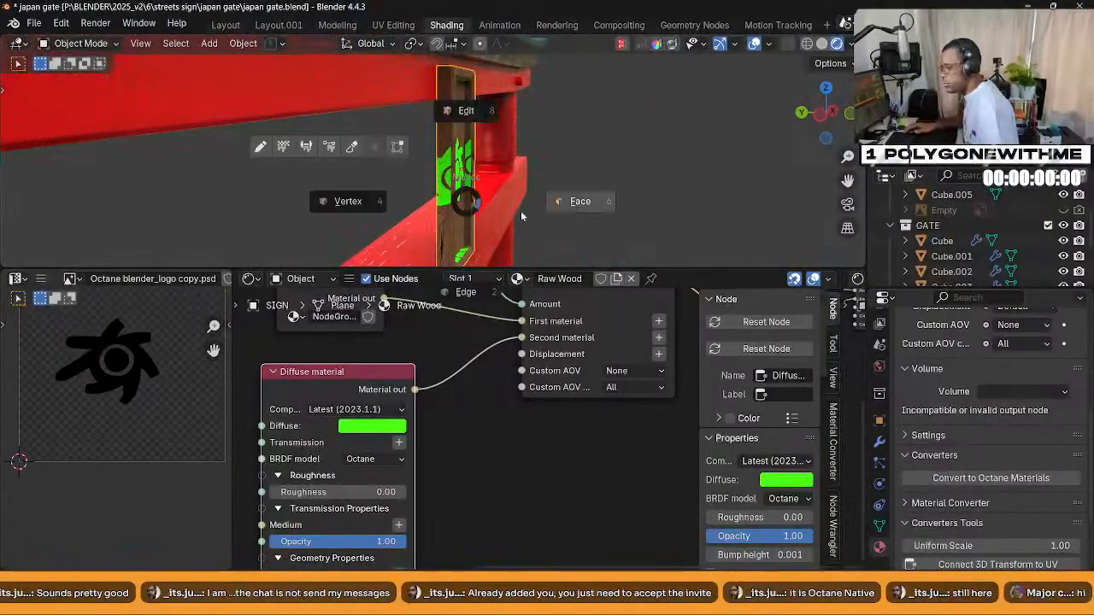
pyautogui.click(564, 209)
pyautogui.moveTo(498, 202); pyautogui.dragTo(496, 171, button='middle')
pyautogui.scroll(-3, 448, 189)
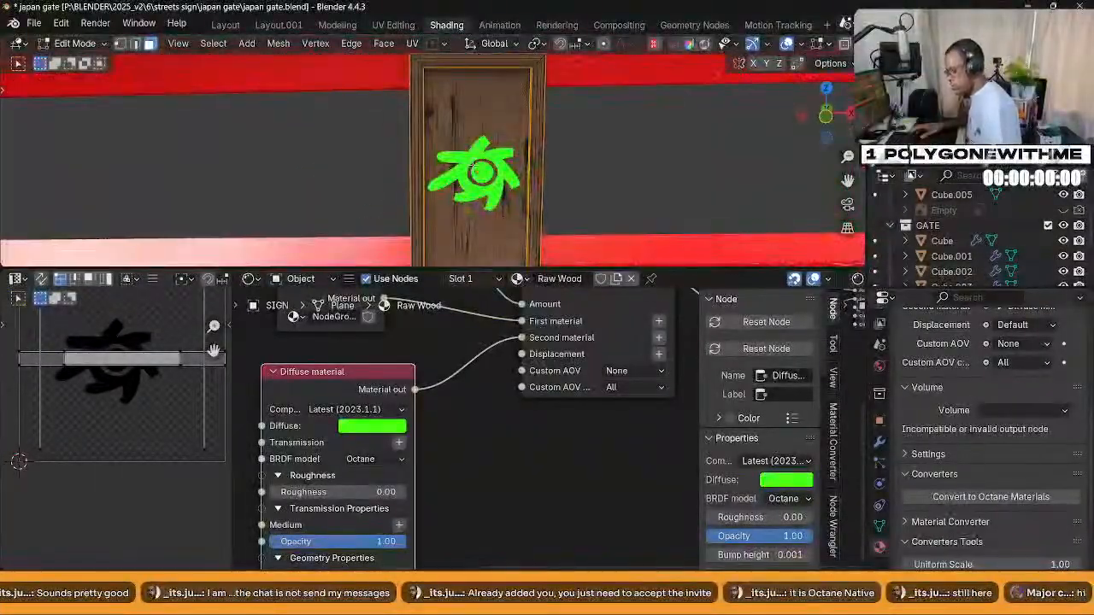
pyautogui.press('u')
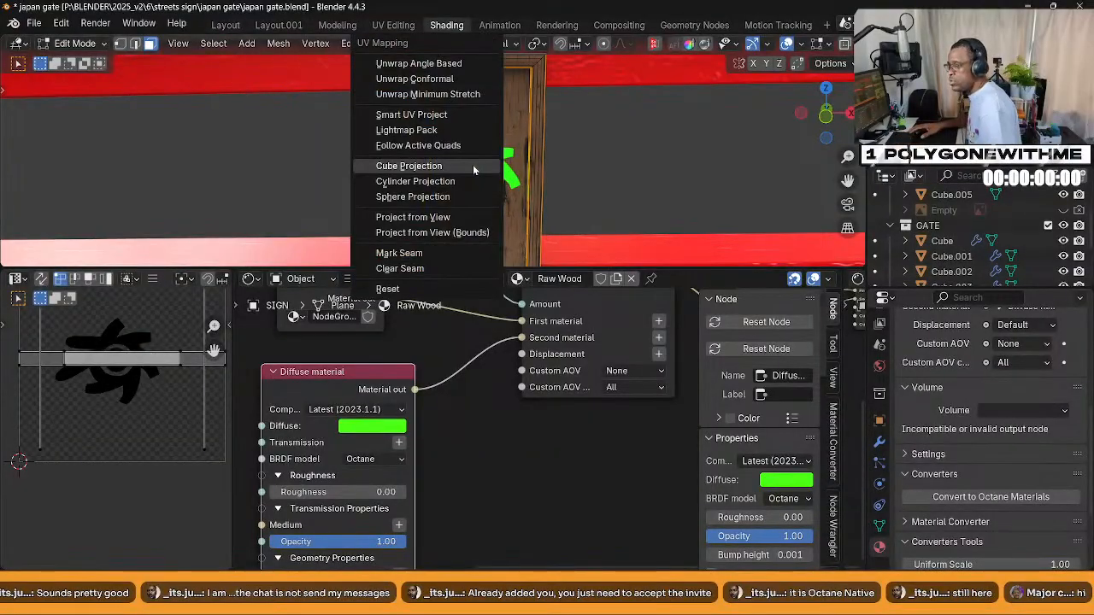
pyautogui.click(467, 167)
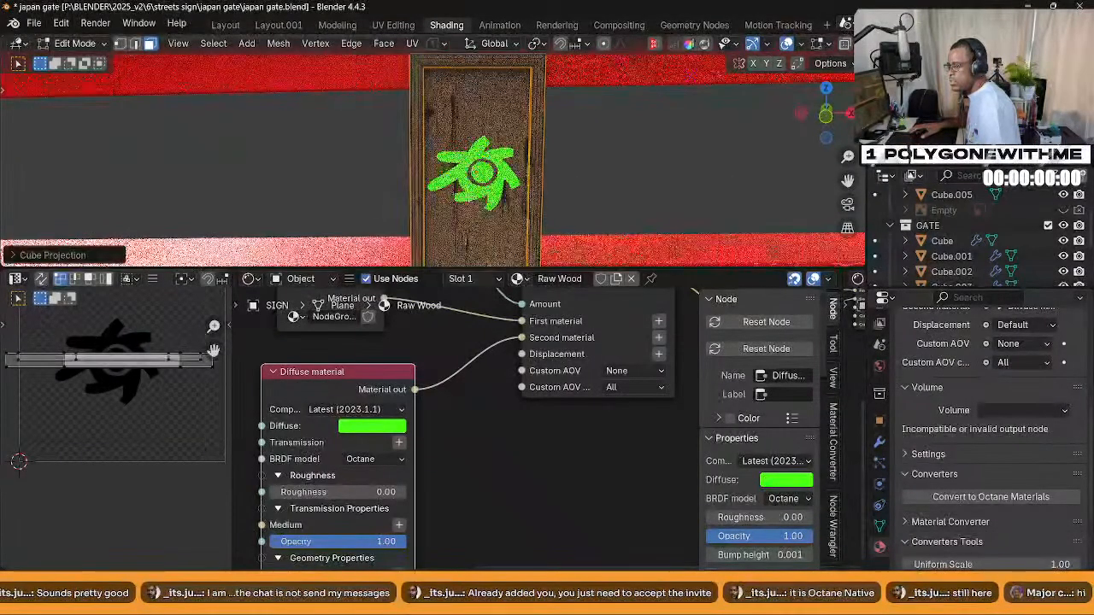
# Reapply a Cube Projection unwrap to the sign's selected faces
pyautogui.scroll(-2, 467, 197)
pyautogui.scroll(-3, 467, 197)
pyautogui.moveTo(467, 197); pyautogui.dragTo(494, 200, button='middle')
pyautogui.scroll(3, 385, 162)
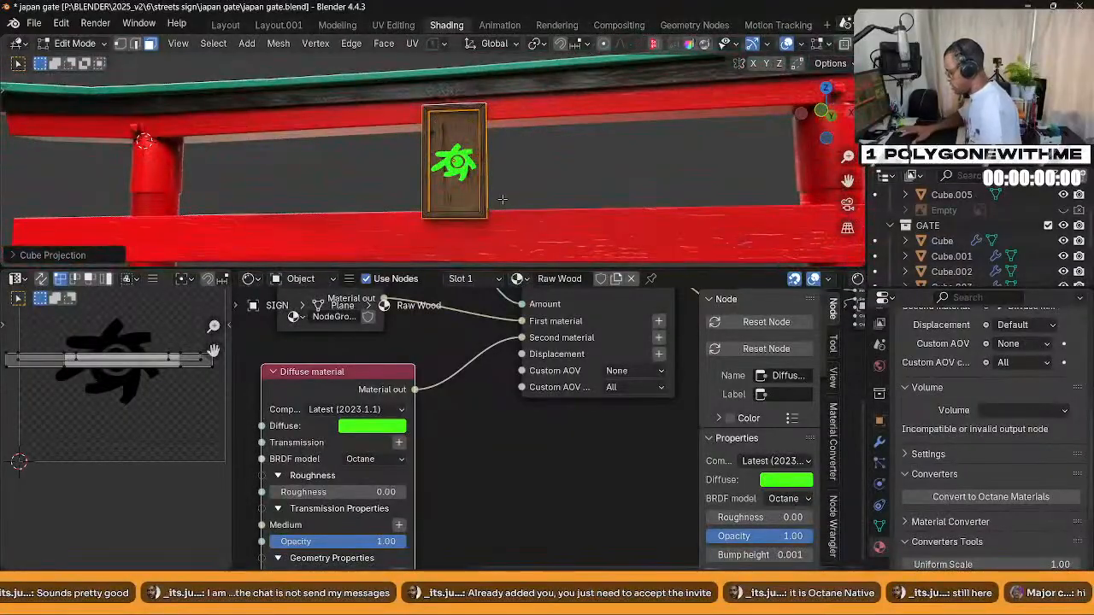
pyautogui.press('u')
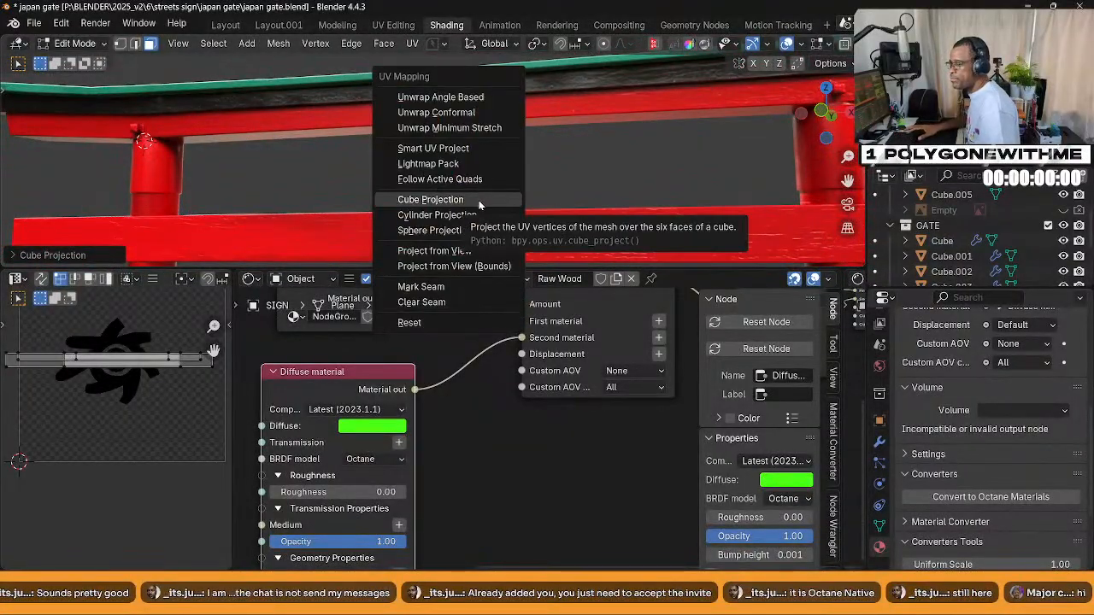
pyautogui.click(480, 202)
pyautogui.scroll(-1, 112, 370)
# Scale down all of the sign's UVs and move them below the Blender logo in the UV Editor
pyautogui.press('a')
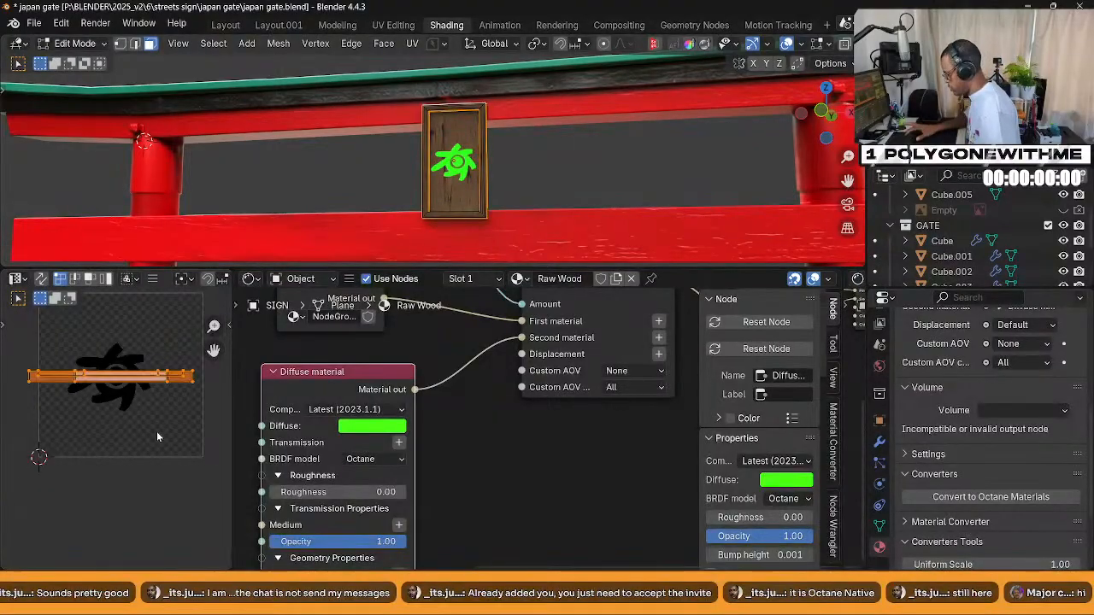
pyautogui.press('s')
pyautogui.click(129, 408)
pyautogui.press('g')
pyautogui.click(137, 458)
pyautogui.scroll(4, 453, 162)
pyautogui.moveTo(453, 171); pyautogui.dragTo(410, 218, button='middle')
pyautogui.scroll(-3, 505, 233)
pyautogui.scroll(1, 177, 438)
pyautogui.scroll(1, 178, 434)
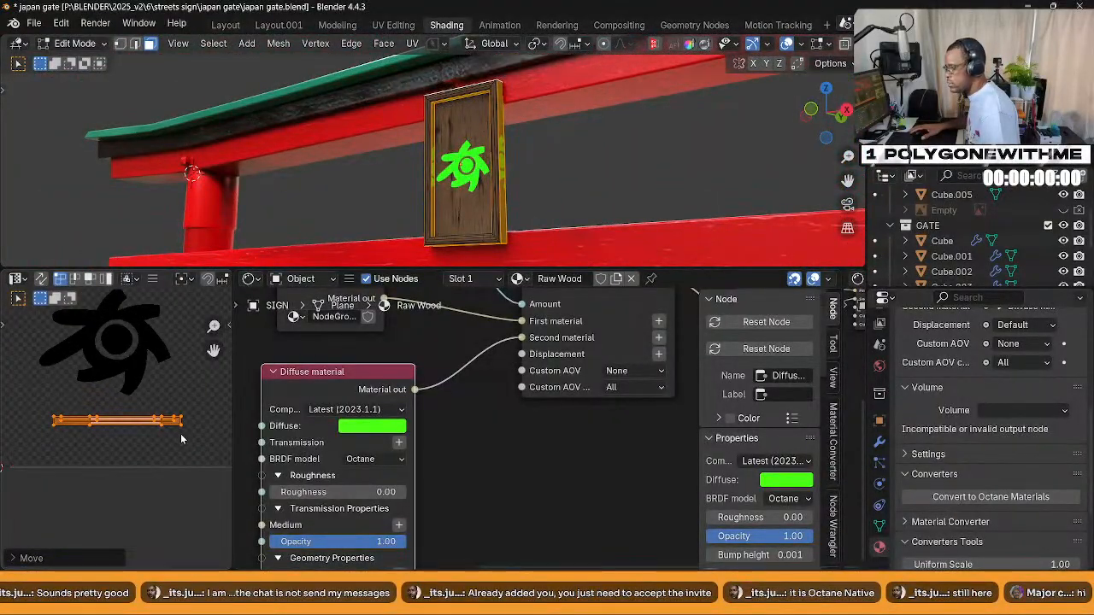
# Switch the sign to Object Mode and toggle to solid shading and back to rendered to check the logo
pyautogui.hotkey('ctrl', 'Tab')
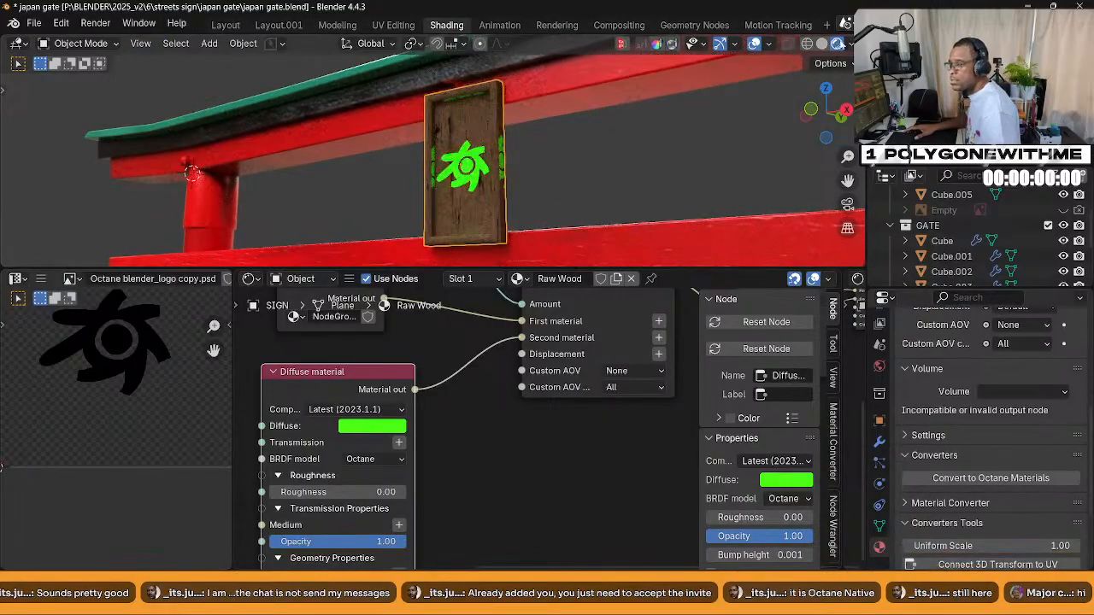
pyautogui.click(822, 44)
pyautogui.hotkey('shift', 'z')
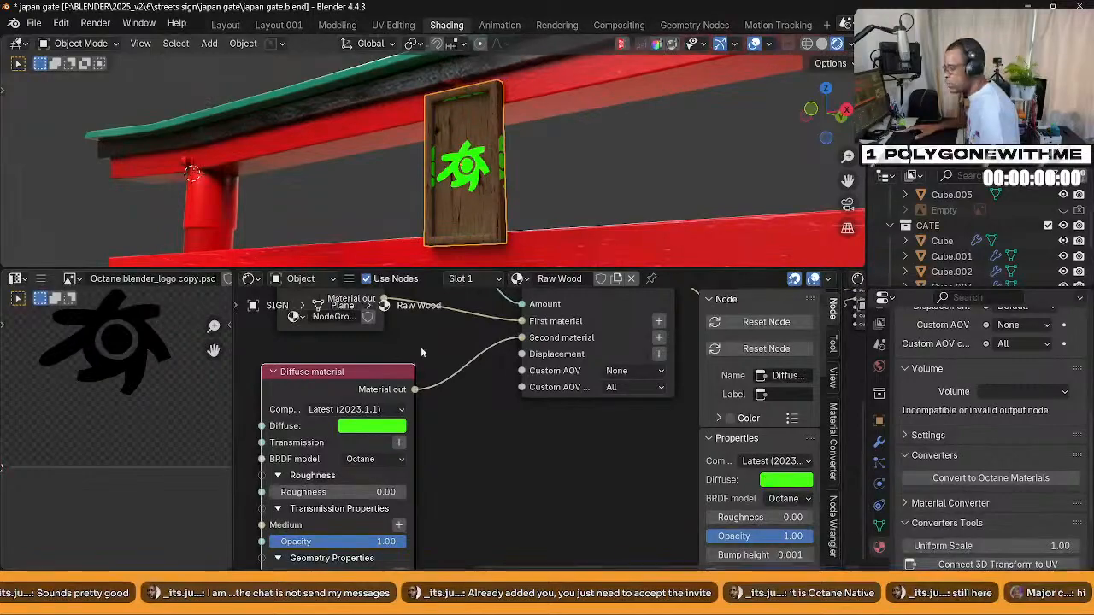
# Return the sign to Edit Mode and collapse all its UVs to a point by scaling them to 0
pyautogui.hotkey('ctrl', 'Tab')
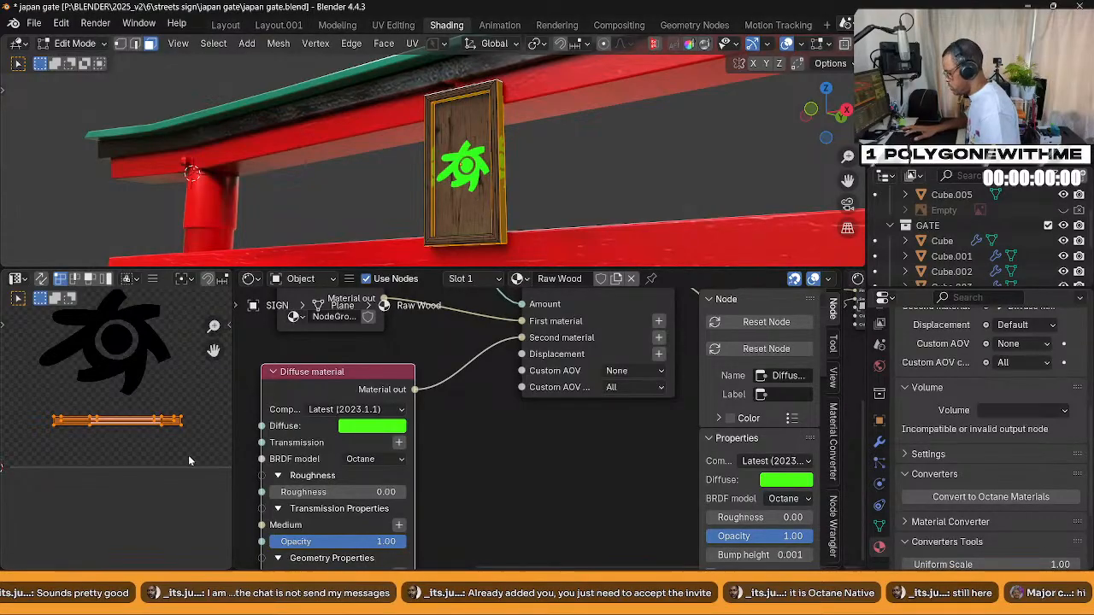
pyautogui.press('s')
pyautogui.press('0')
pyautogui.press('Return')
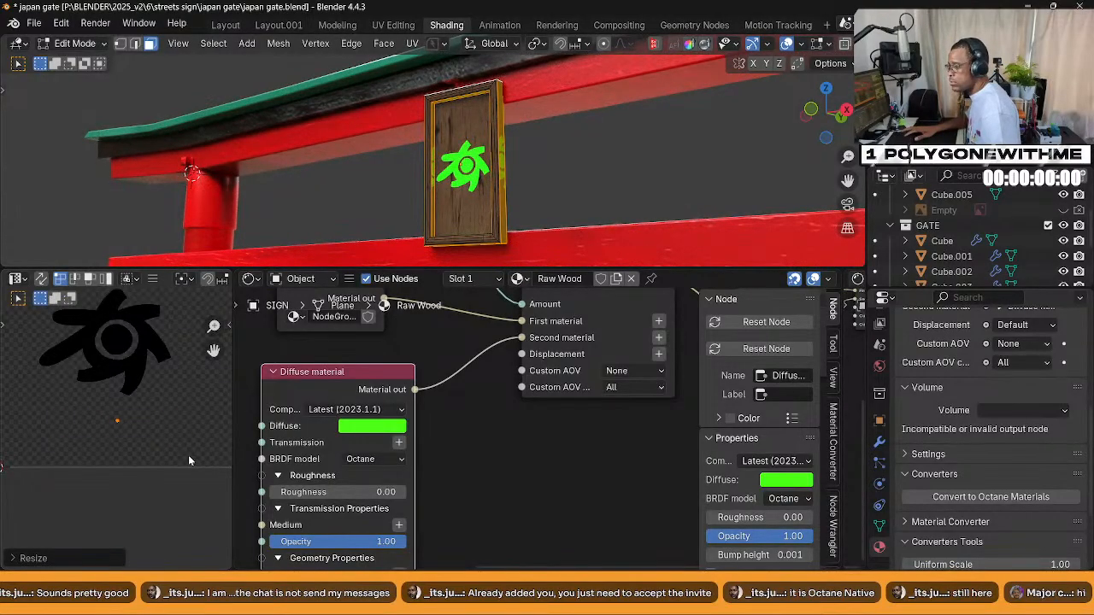
# Replace the Box Projection link on the Greyscale image's Projection input with a new Mesh UV projection node, placed below the 3D transformation node
pyautogui.scroll(-4, 474, 449)
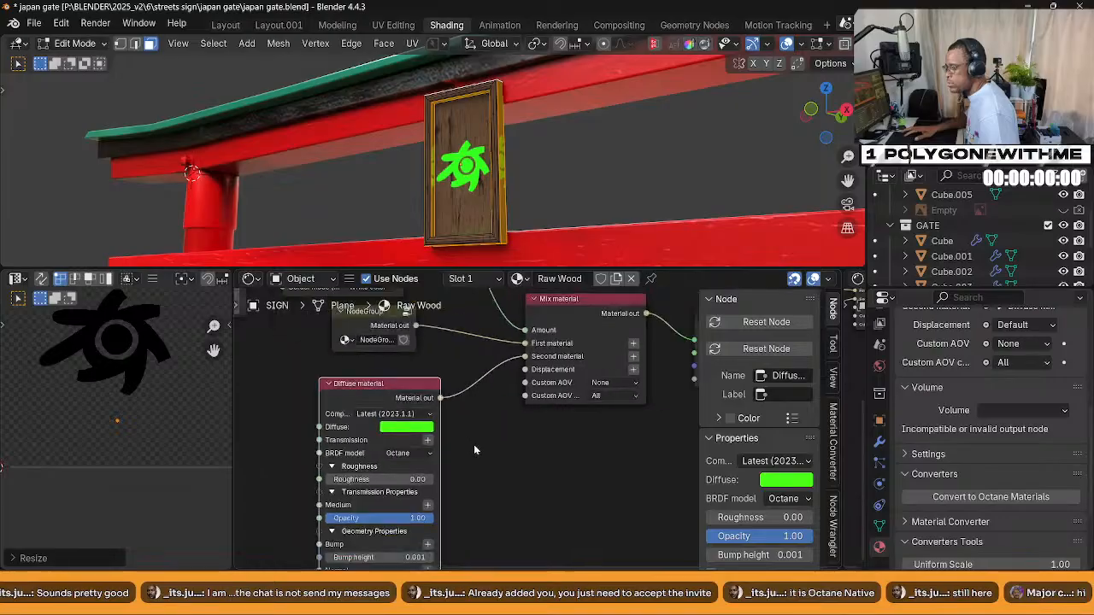
pyautogui.moveTo(261, 375); pyautogui.dragTo(421, 489, button='middle')
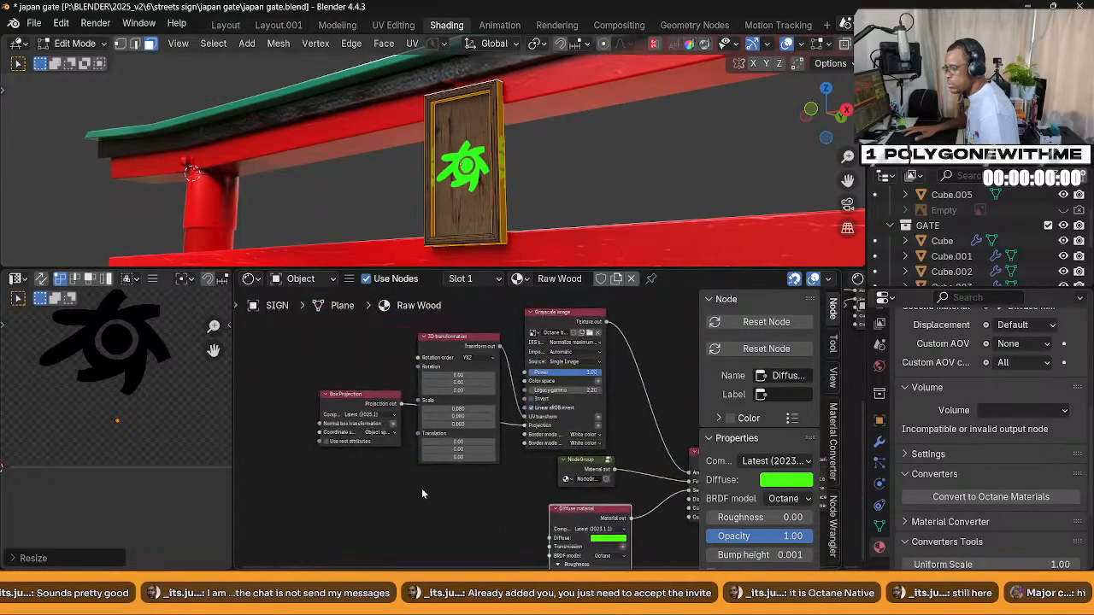
pyautogui.moveTo(369, 416); pyautogui.dragTo(322, 418)
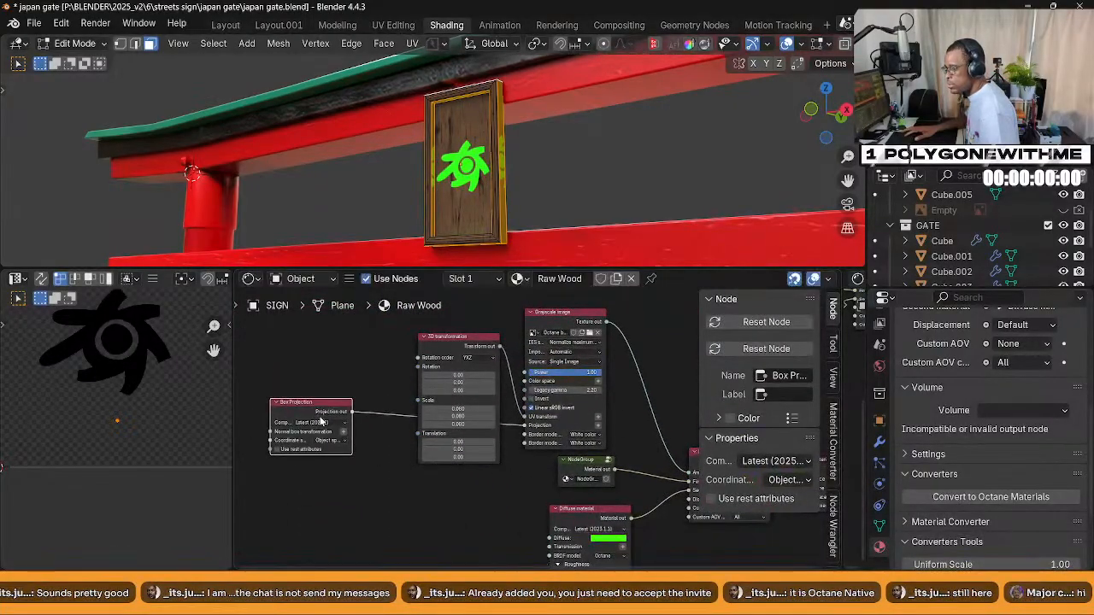
pyautogui.moveTo(524, 425); pyautogui.dragTo(468, 494)
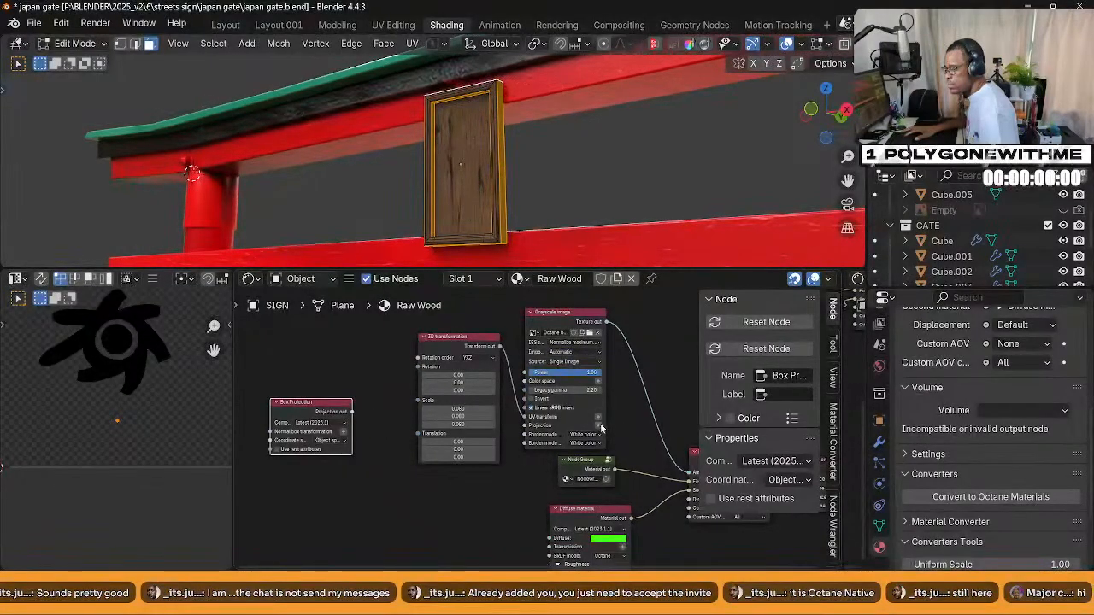
pyautogui.hotkey('ctrl', 'z')
pyautogui.moveTo(463, 348); pyautogui.dragTo(456, 483)
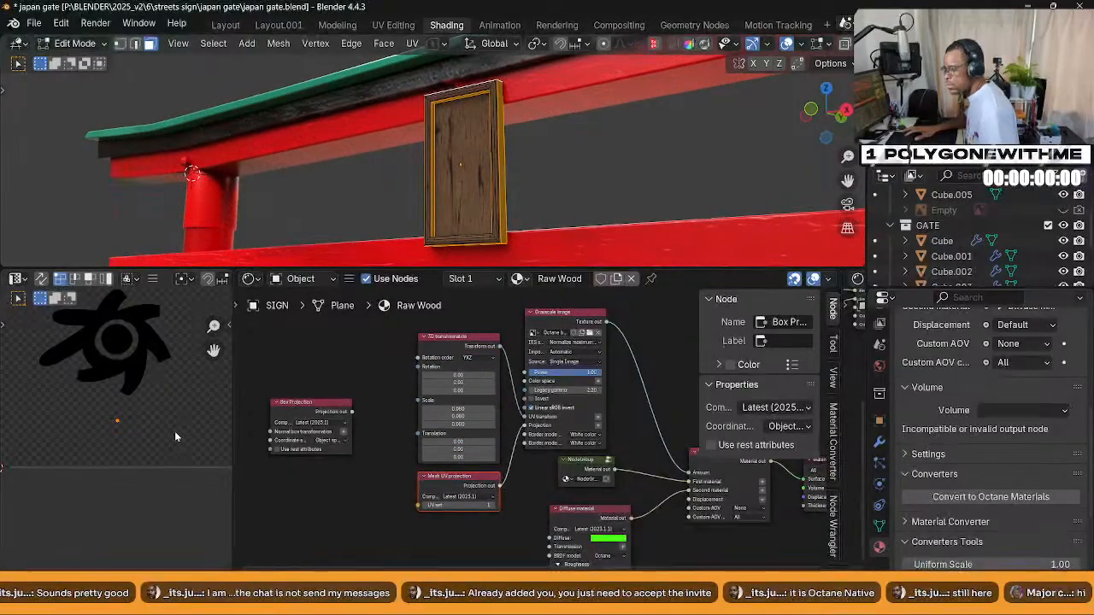
# Try scaling up the collapsed UVs, and relink the Box Projection node to the Greyscale image's Projection input
pyautogui.press('s')
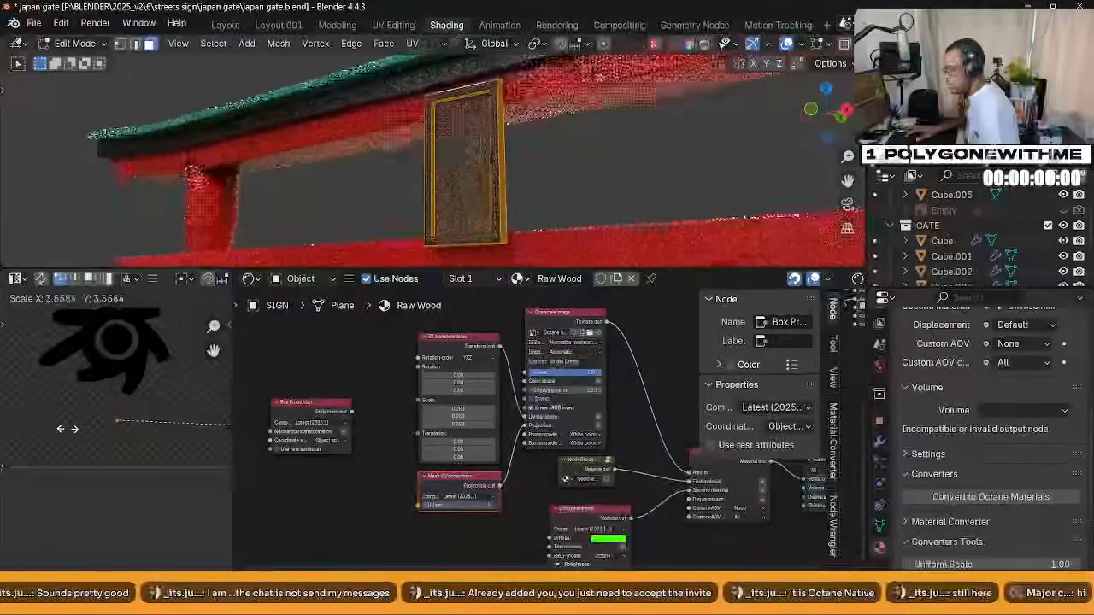
pyautogui.click(171, 407)
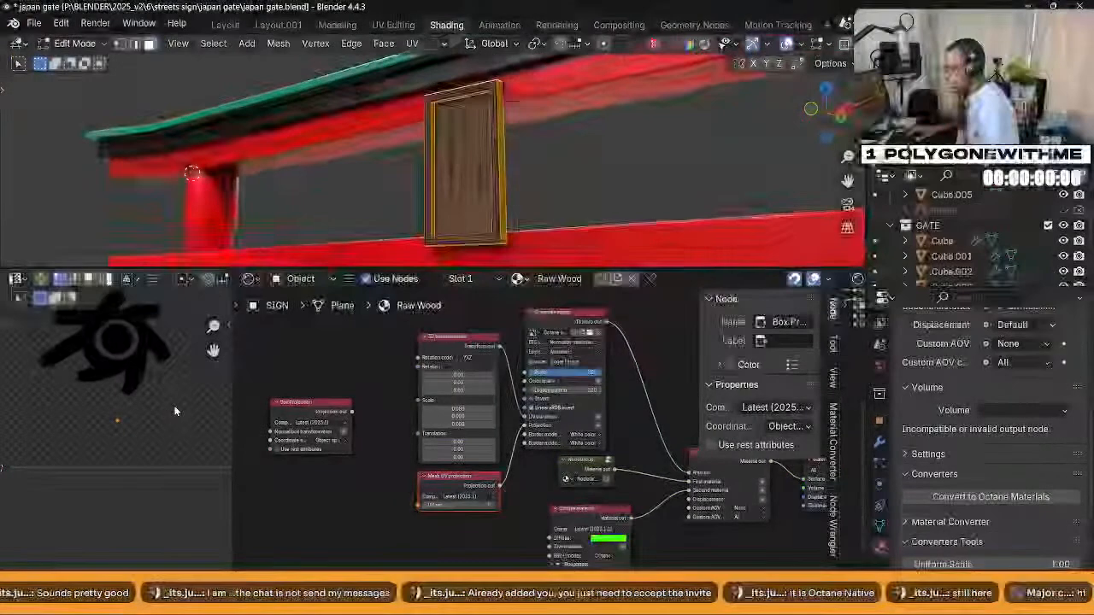
pyautogui.scroll(3, 459, 427)
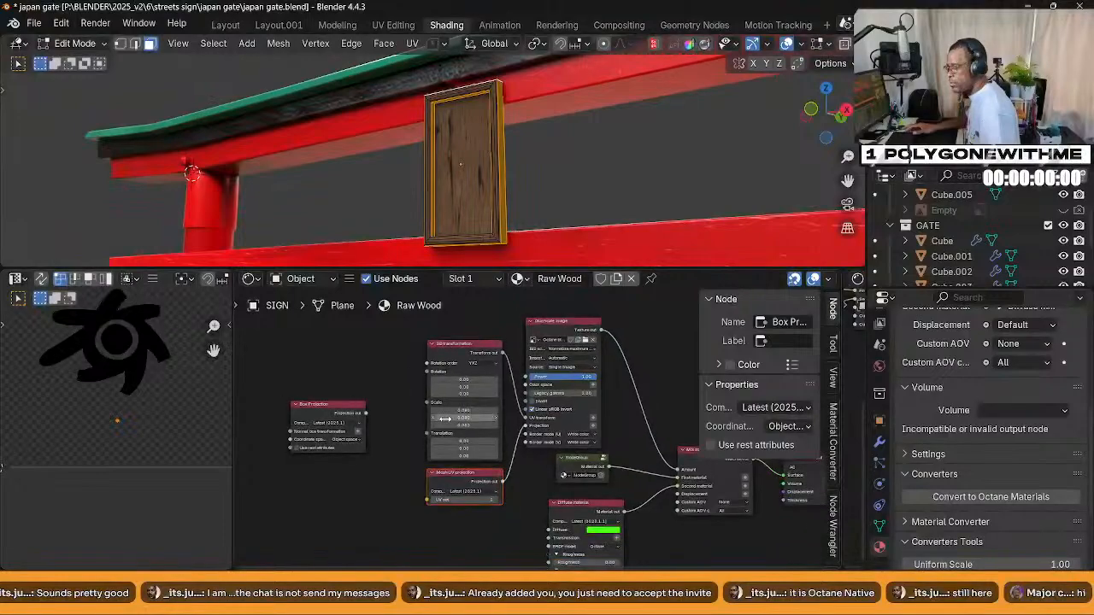
pyautogui.moveTo(283, 405); pyautogui.dragTo(519, 424)
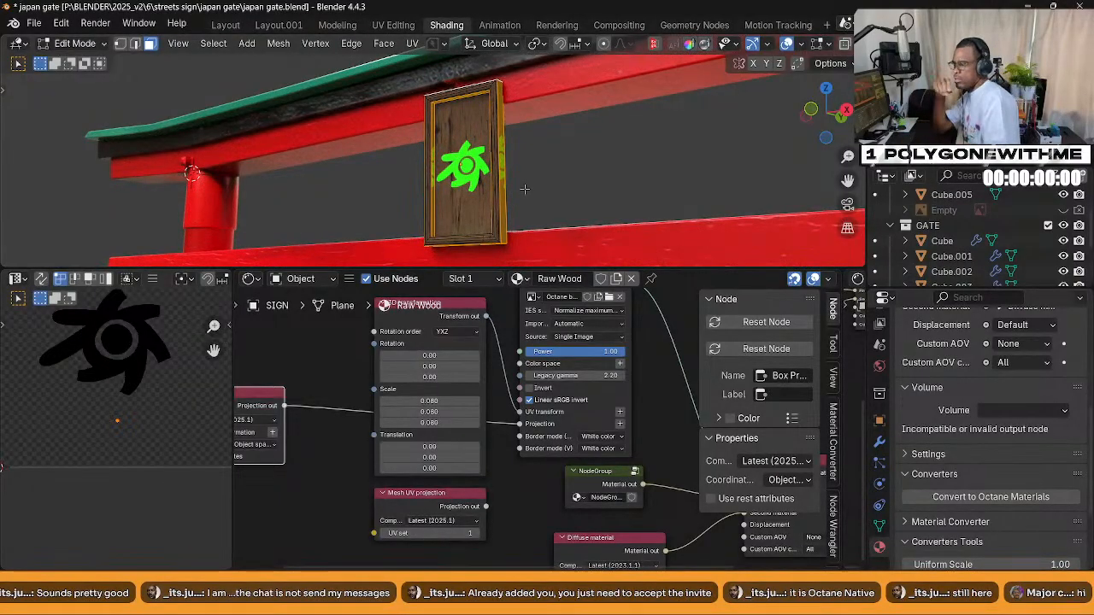
# Add a second UV map, UVMap.001, to the sign's mesh data
pyautogui.scroll(-4, 910, 510)
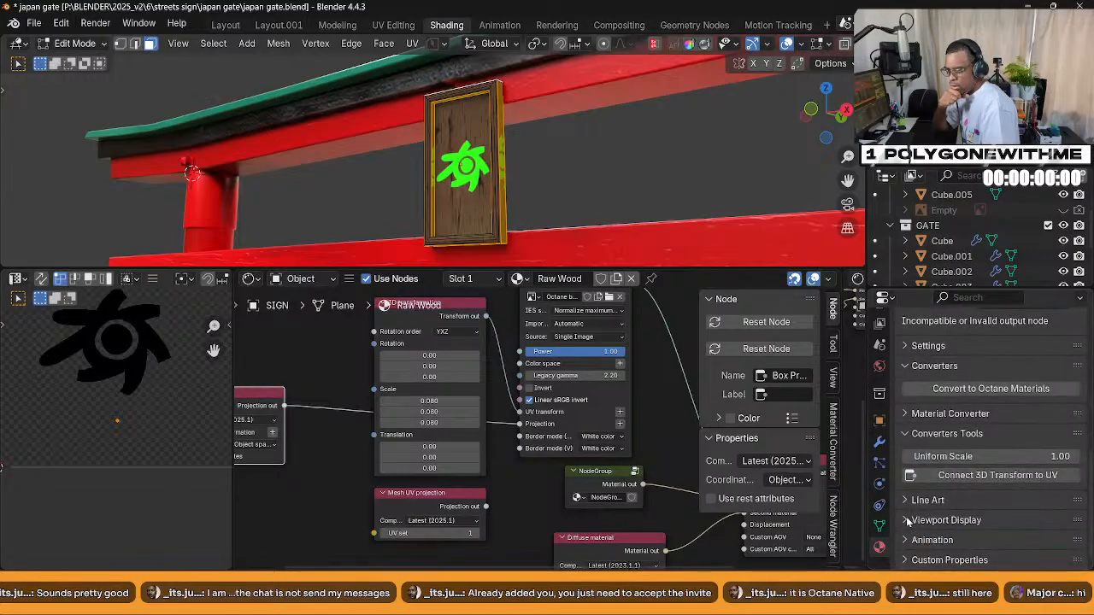
pyautogui.click(879, 525)
pyautogui.scroll(5, 936, 506)
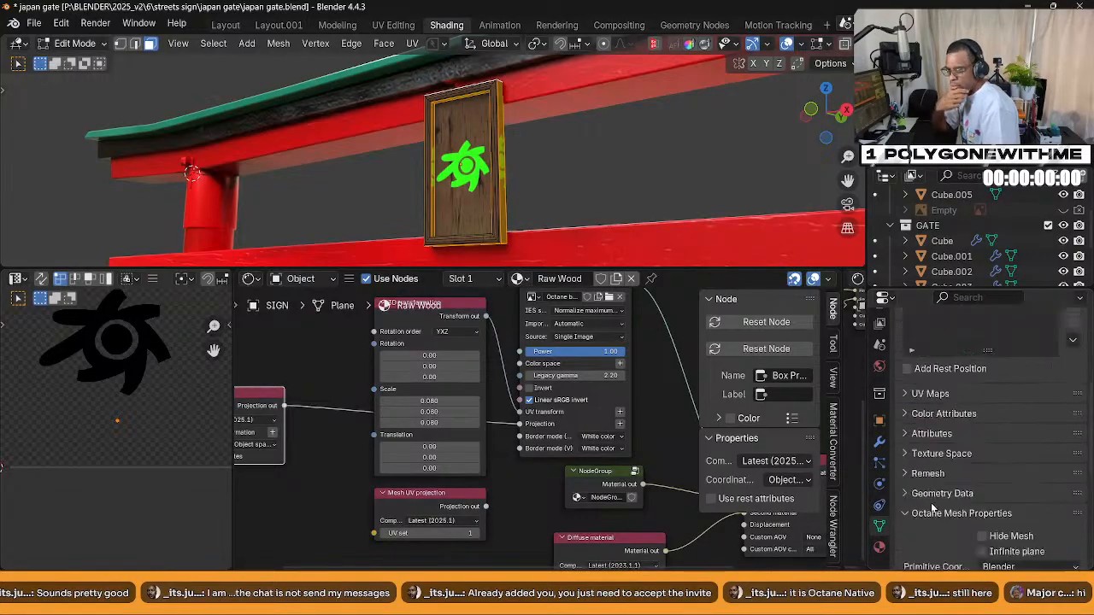
pyautogui.scroll(3, 936, 506)
pyautogui.scroll(-6, 936, 479)
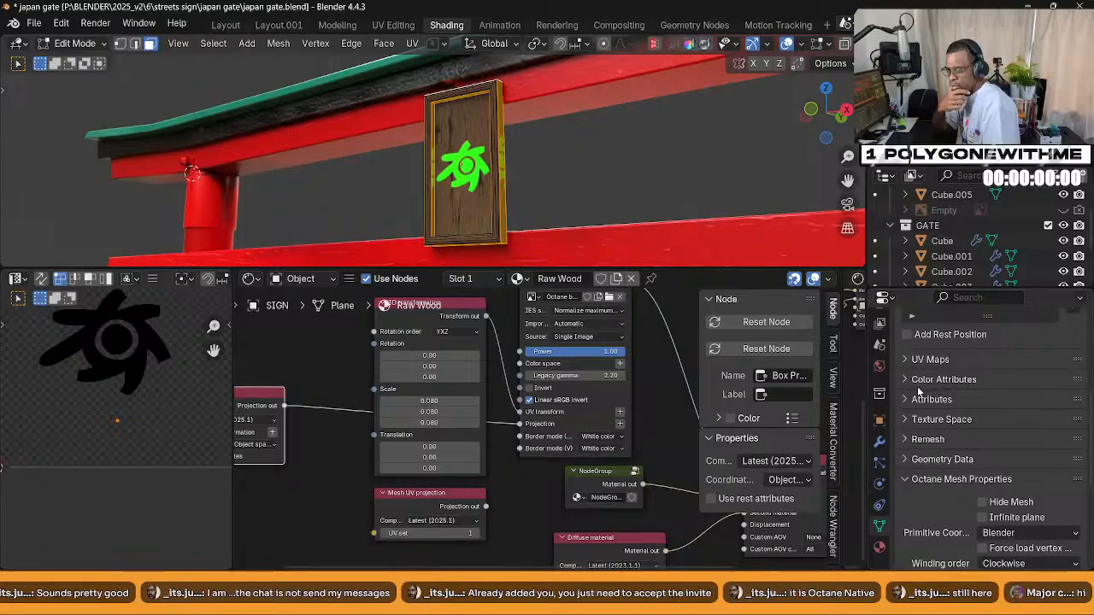
pyautogui.scroll(-5, 906, 472)
pyautogui.scroll(6, 909, 445)
pyautogui.click(913, 396)
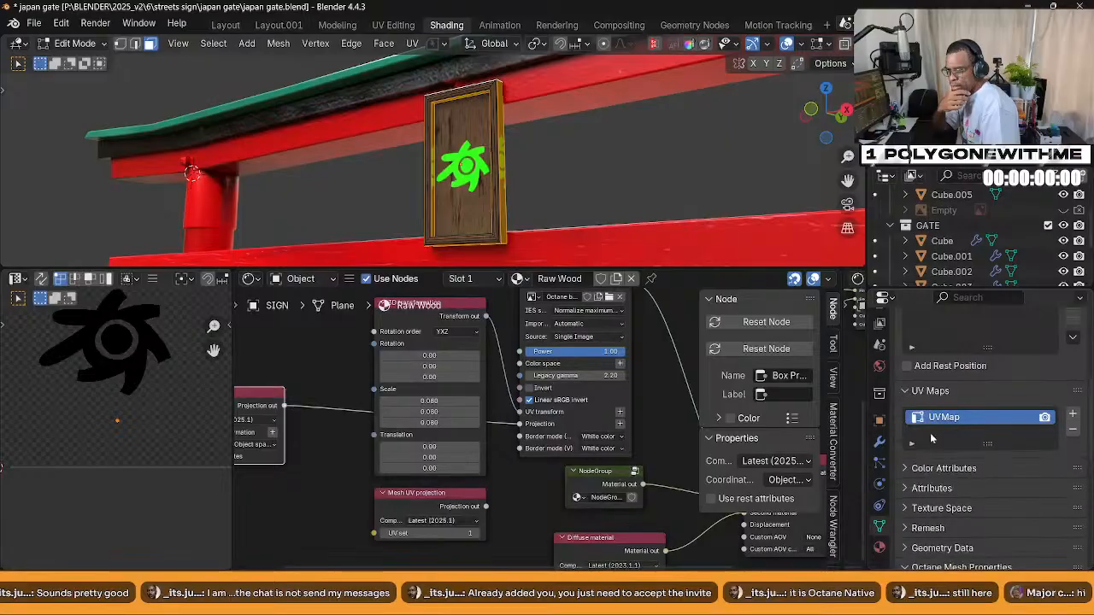
pyautogui.click(1073, 416)
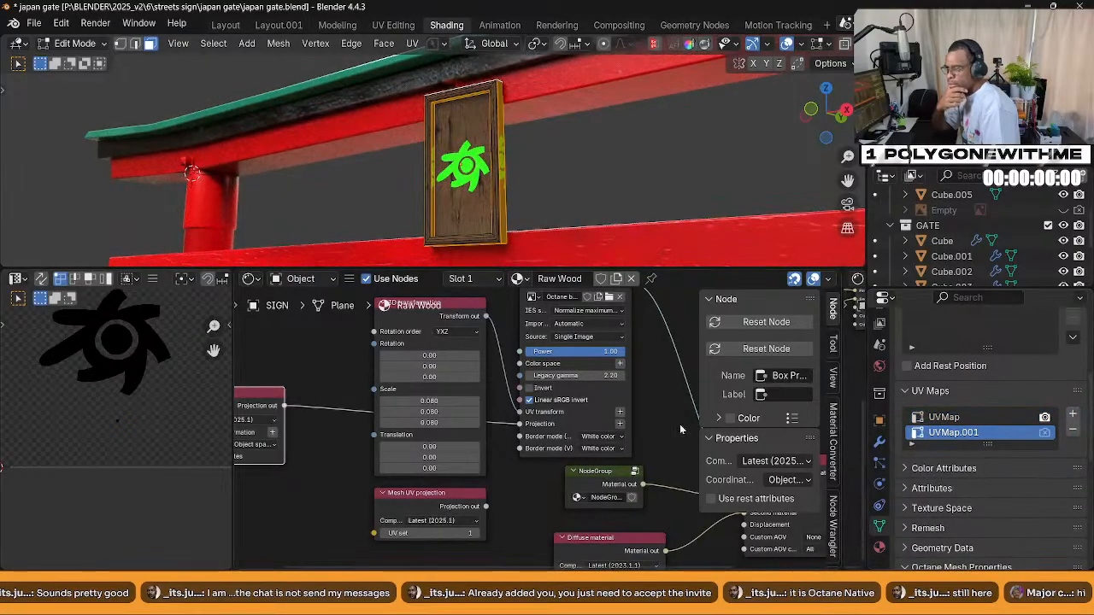
# Widen the Box Projection node and apply a Cube Projection unwrap to the sign's faces on UVMap.001
pyautogui.moveTo(365, 425); pyautogui.dragTo(487, 364, button='middle')
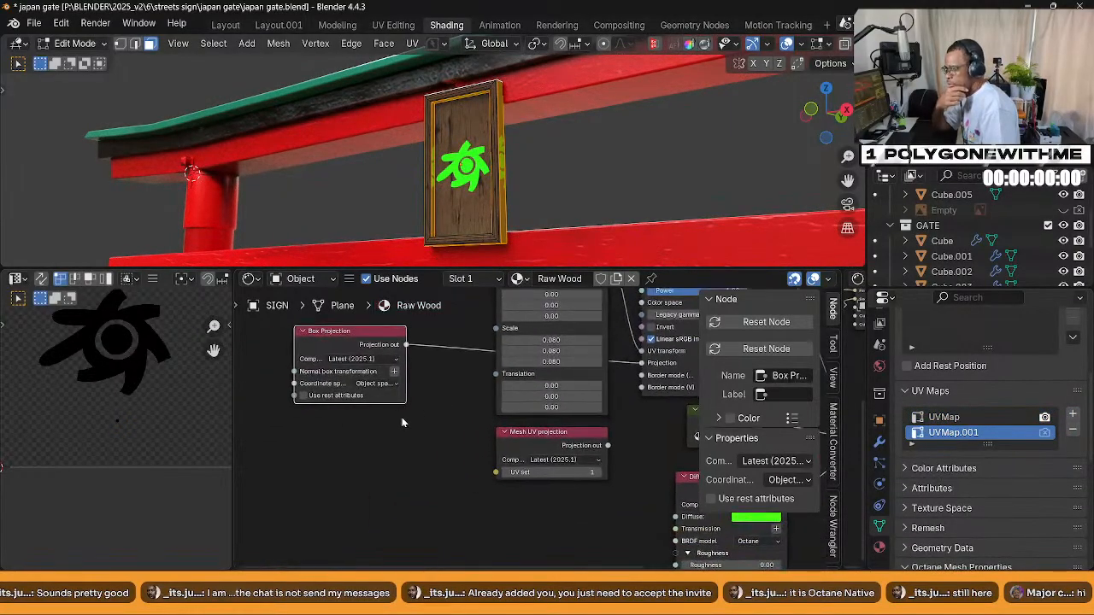
pyautogui.moveTo(294, 344); pyautogui.dragTo(239, 344)
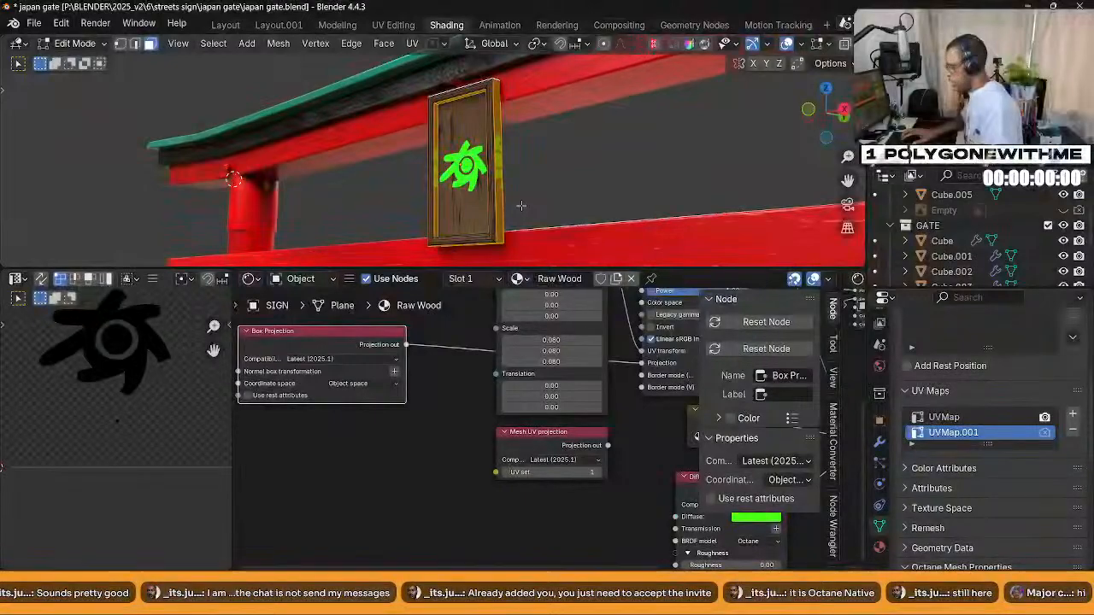
pyautogui.press('u')
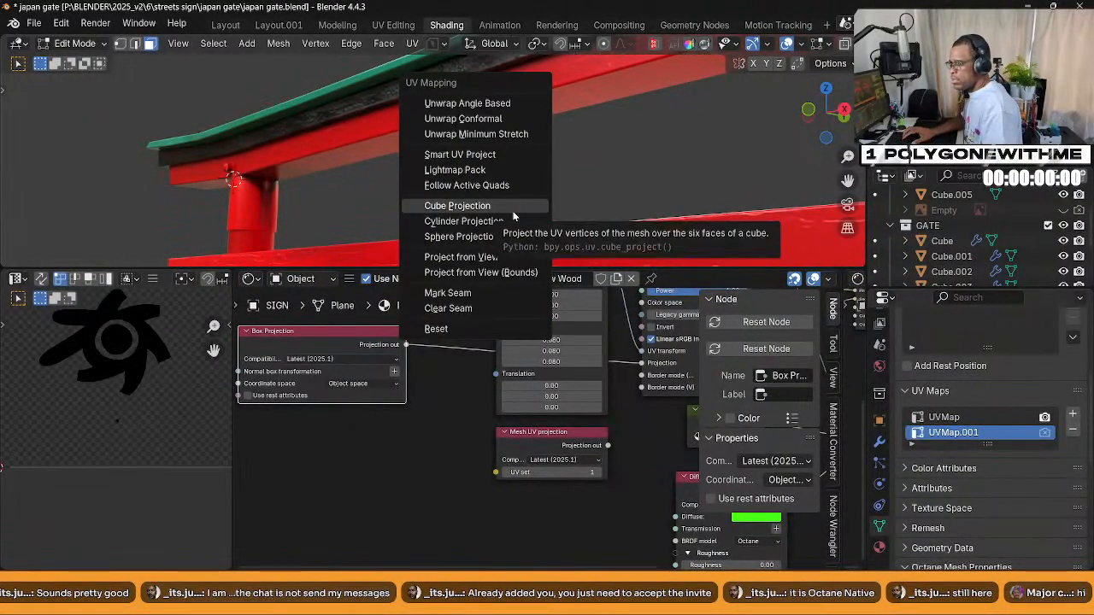
pyautogui.click(511, 207)
pyautogui.scroll(-2, 400, 424)
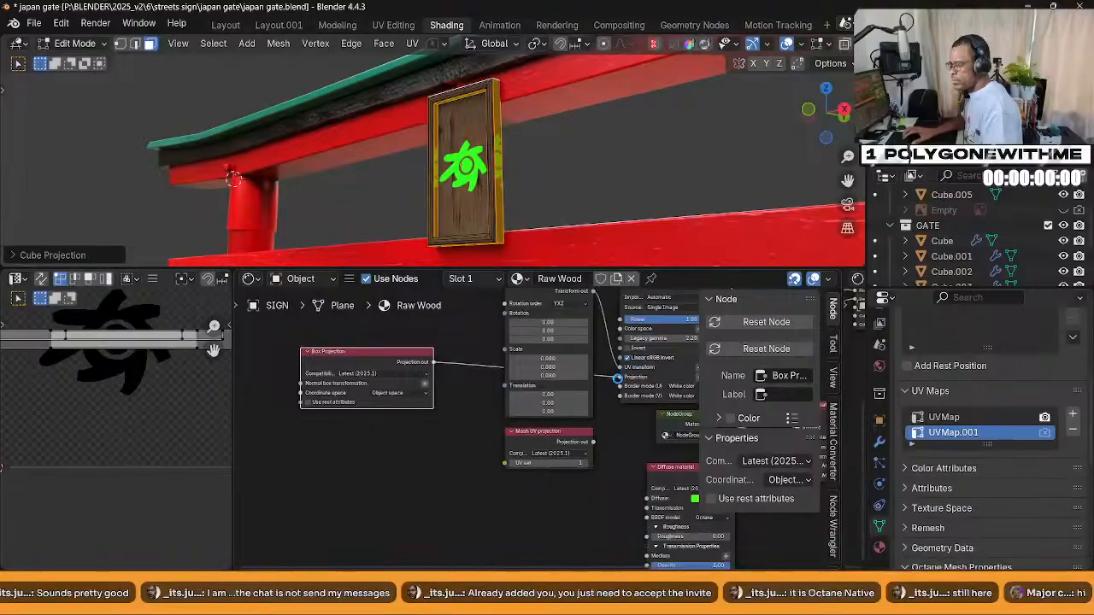
# Feed the Greyscale image's Projection input from the Mesh UV projection node instead of Box Projection, and set its UV set to 2
pyautogui.click(618, 384)
pyautogui.moveTo(618, 379); pyautogui.dragTo(524, 415)
pyautogui.moveTo(455, 410); pyautogui.dragTo(459, 403)
pyautogui.moveTo(560, 439); pyautogui.dragTo(619, 377)
pyautogui.click(376, 445)
pyautogui.write('2')
pyautogui.press('Return')
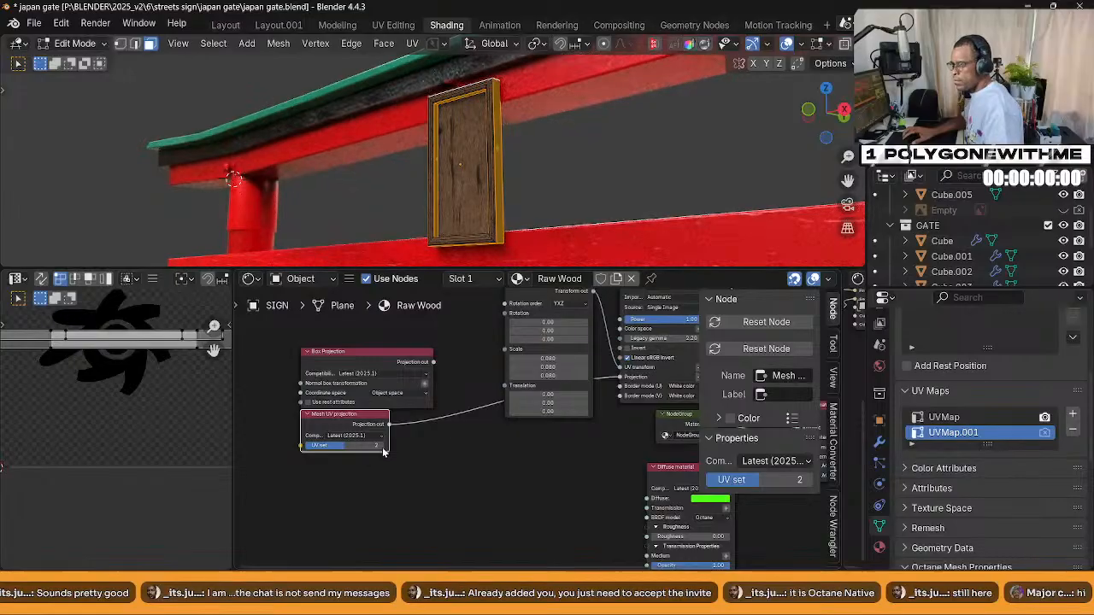
# Make UVMap.001 the active render UV map and rescale all its UVs
pyautogui.click(1045, 433)
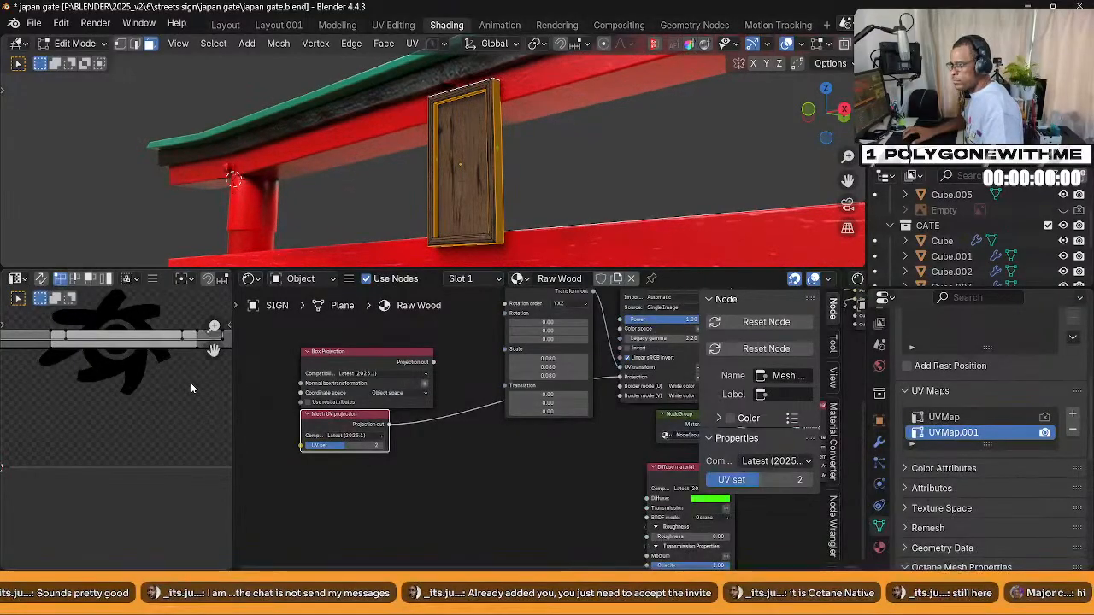
pyautogui.press('a')
pyautogui.press('s')
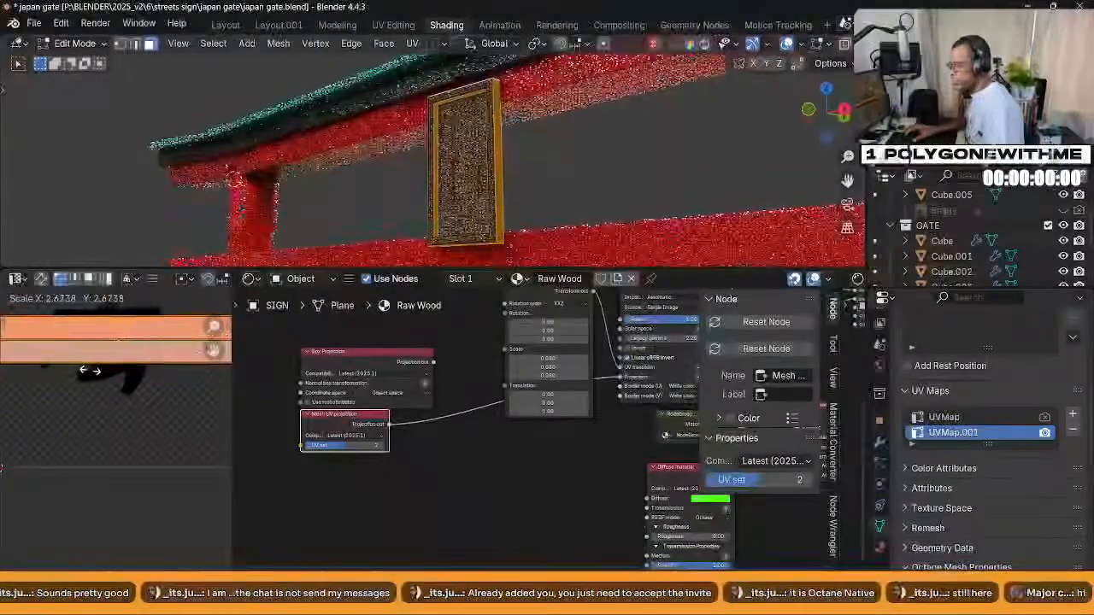
pyautogui.click(187, 398)
# Try to link the Box Projection node back to the Greyscale image's Projection input
pyautogui.scroll(-1, 502, 486)
pyautogui.scroll(-1, 446, 378)
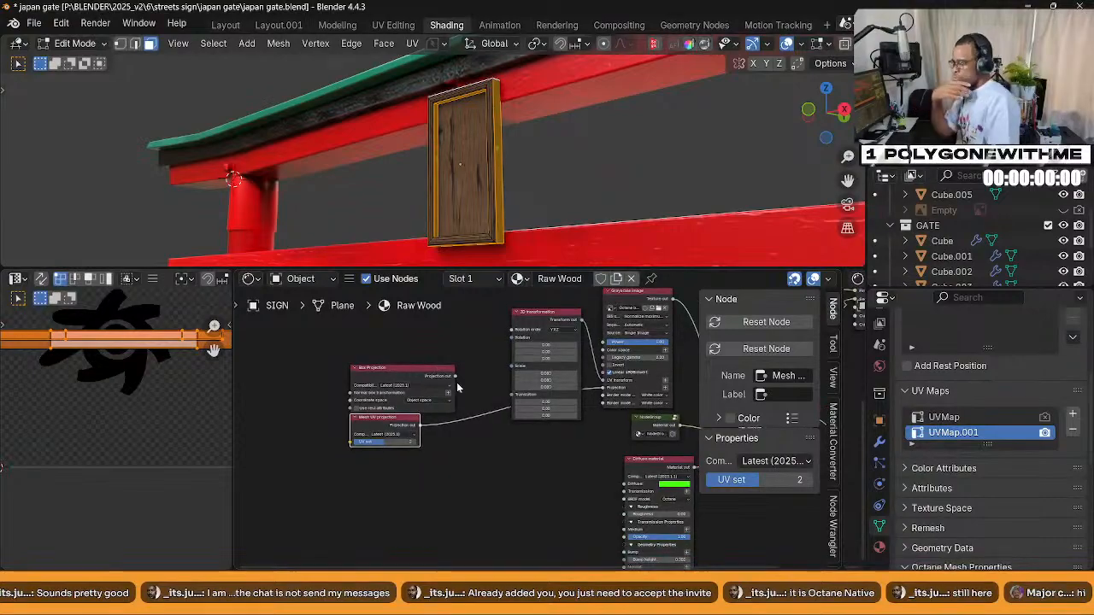
pyautogui.moveTo(454, 376); pyautogui.dragTo(573, 399)
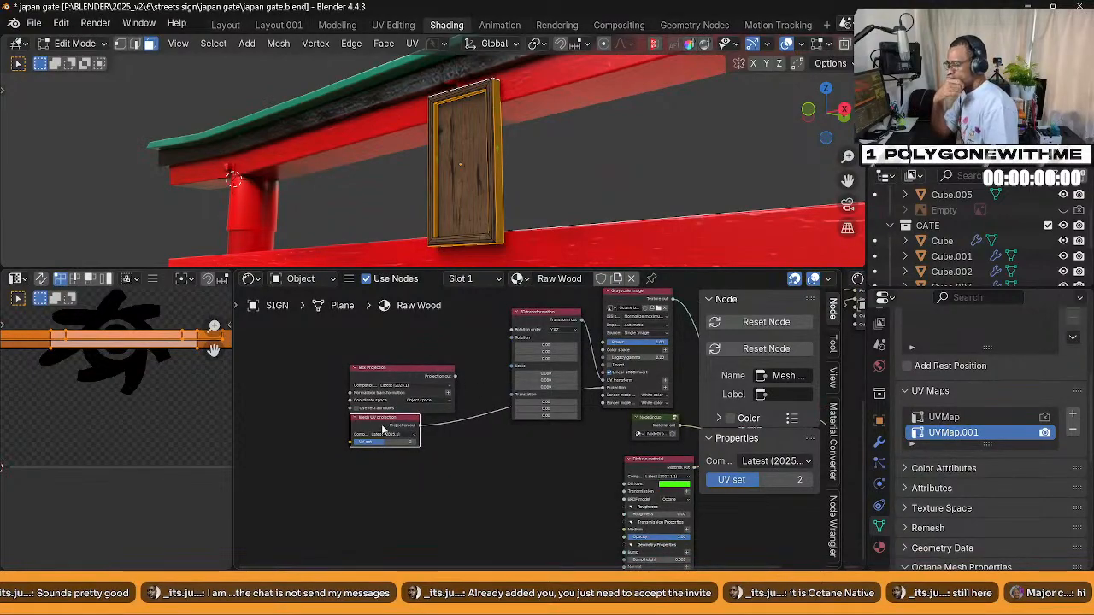
pyautogui.moveTo(388, 420); pyautogui.dragTo(394, 421)
# Select only the sign's front face and enlarge its UVs, then move them over the logo image's centre on UVMap.001
pyautogui.moveTo(480, 202); pyautogui.dragTo(523, 208, button='middle')
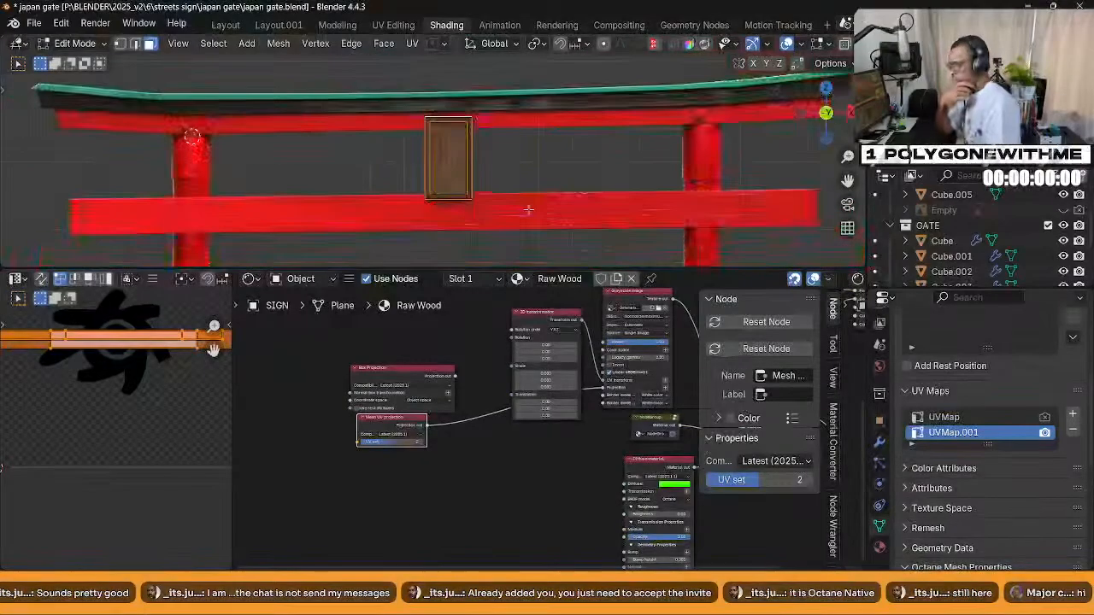
pyautogui.click(454, 175)
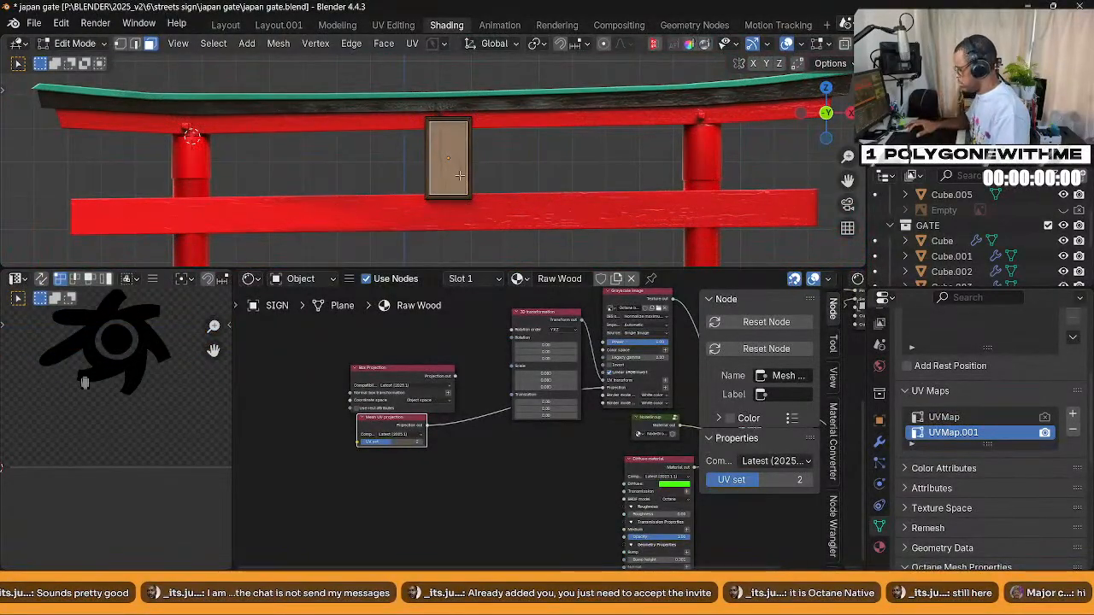
pyautogui.press('a')
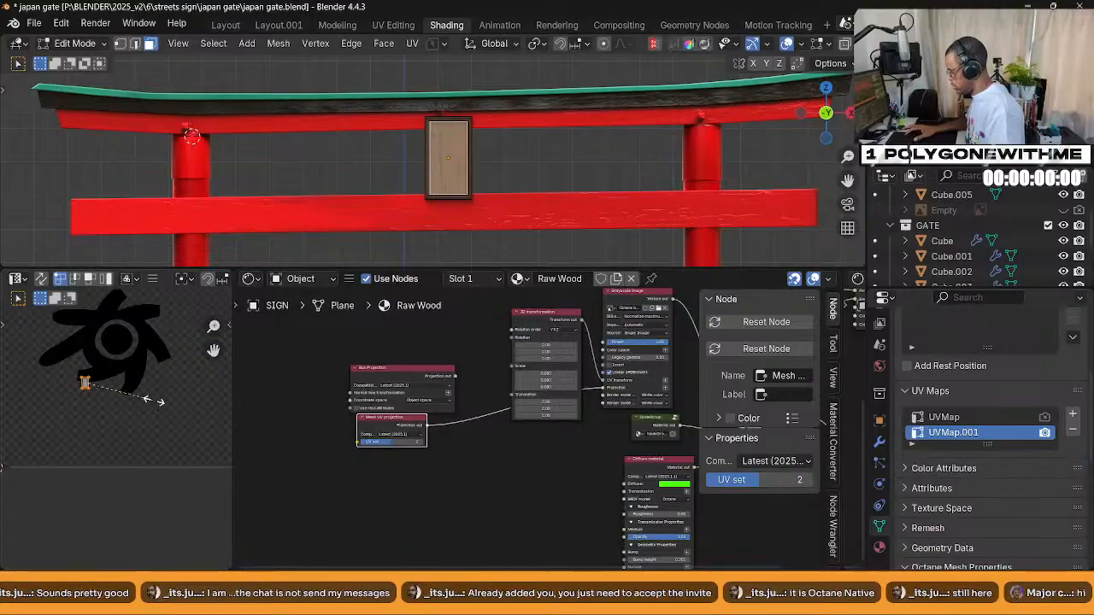
pyautogui.press('s')
pyautogui.click(82, 373)
pyautogui.press('g')
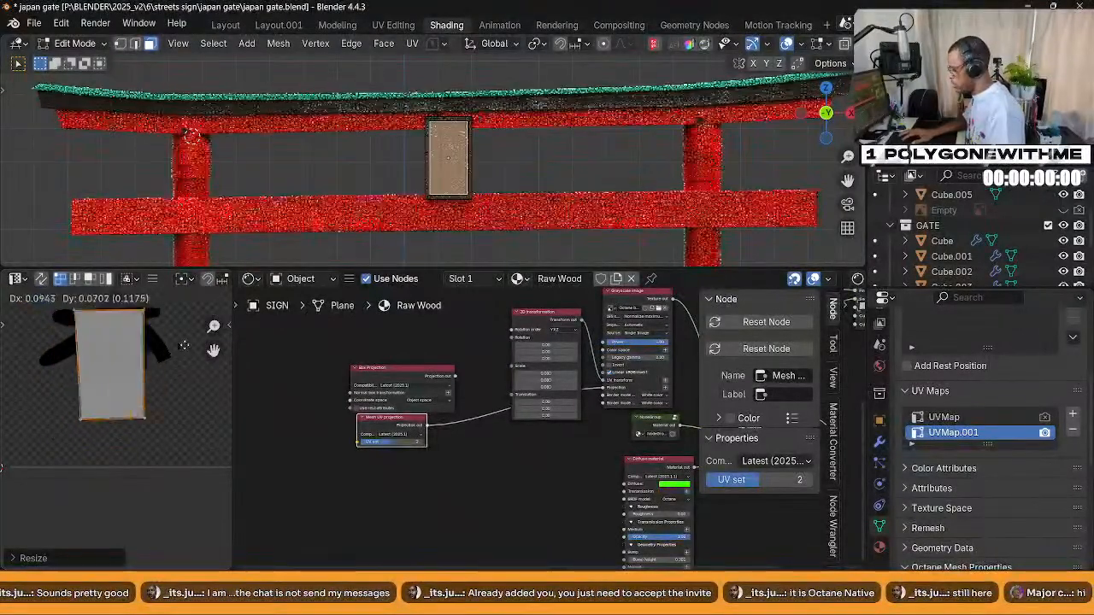
pyautogui.click(181, 326)
pyautogui.scroll(-3, 169, 405)
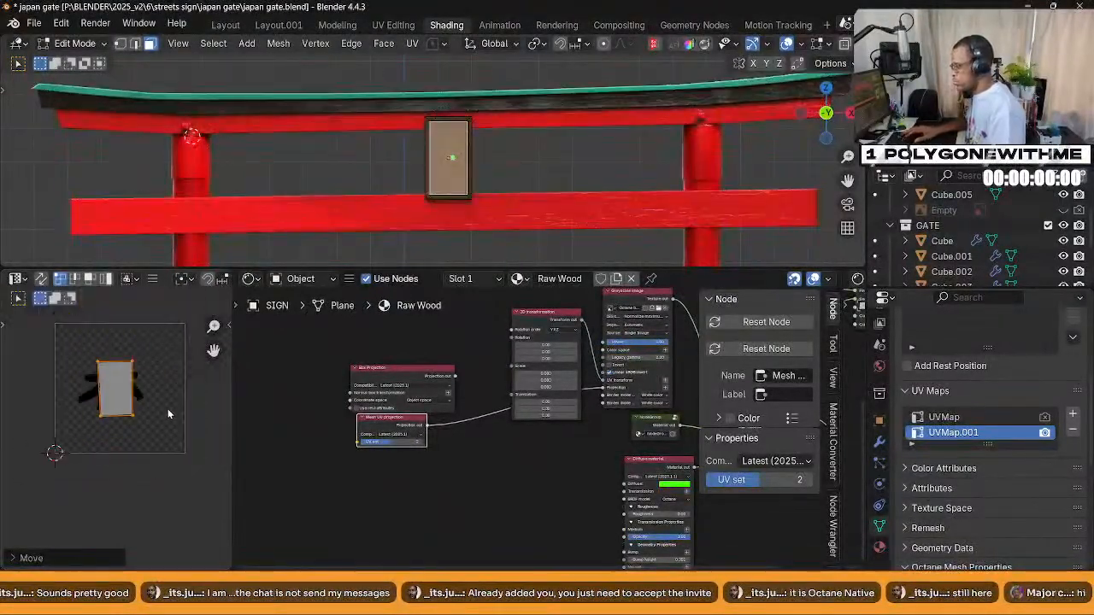
pyautogui.scroll(3, 163, 411)
# Shrink the front face's UVs and move them into the logo's central ring so the whole logo fits on the panel
pyautogui.press('s')
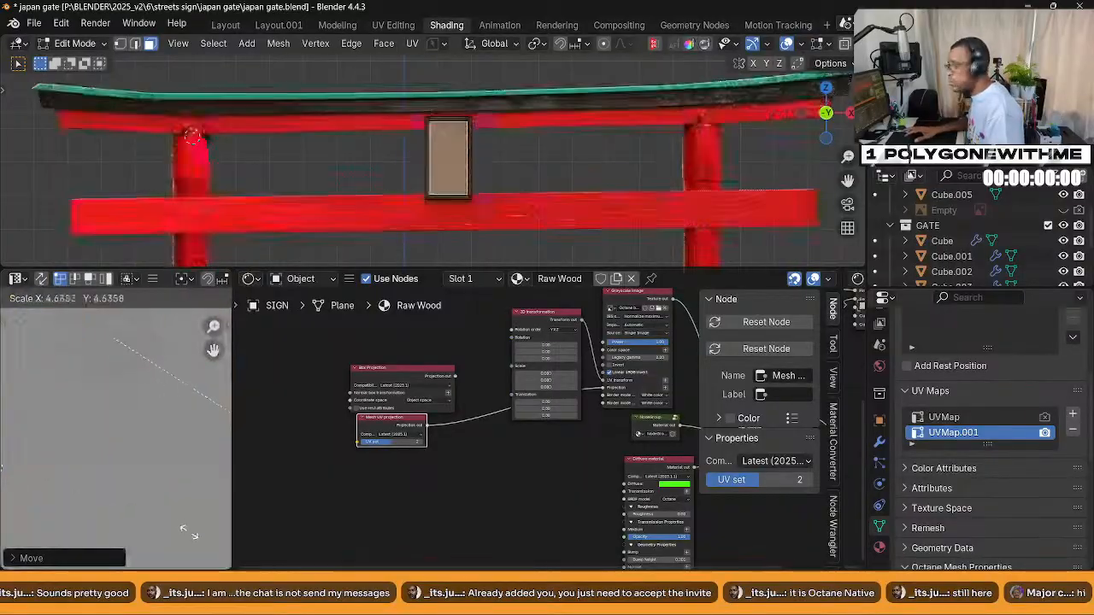
pyautogui.click(173, 440)
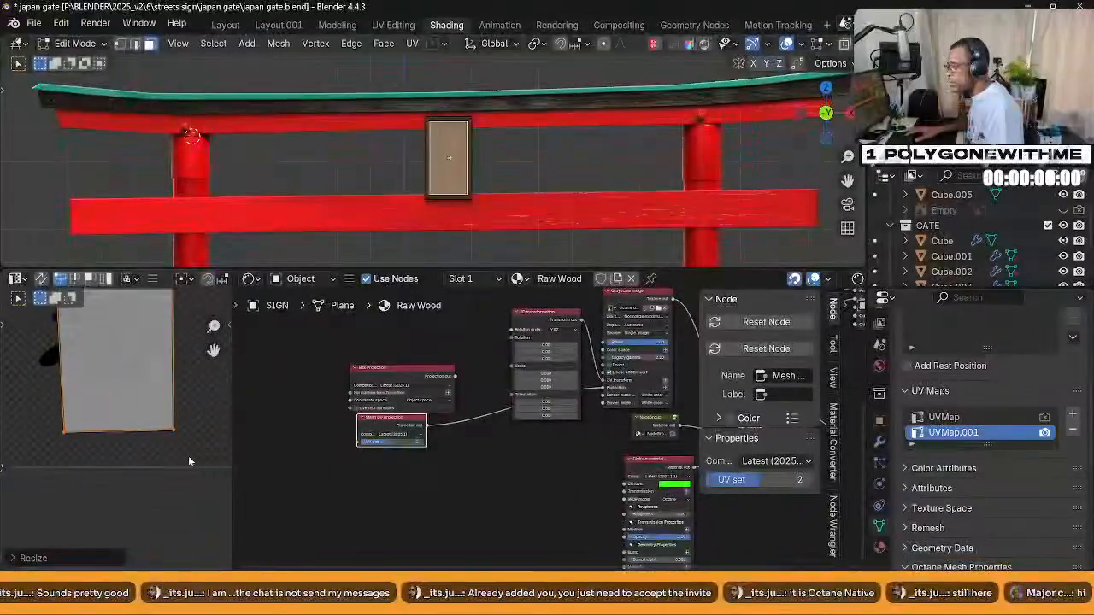
pyautogui.press('s')
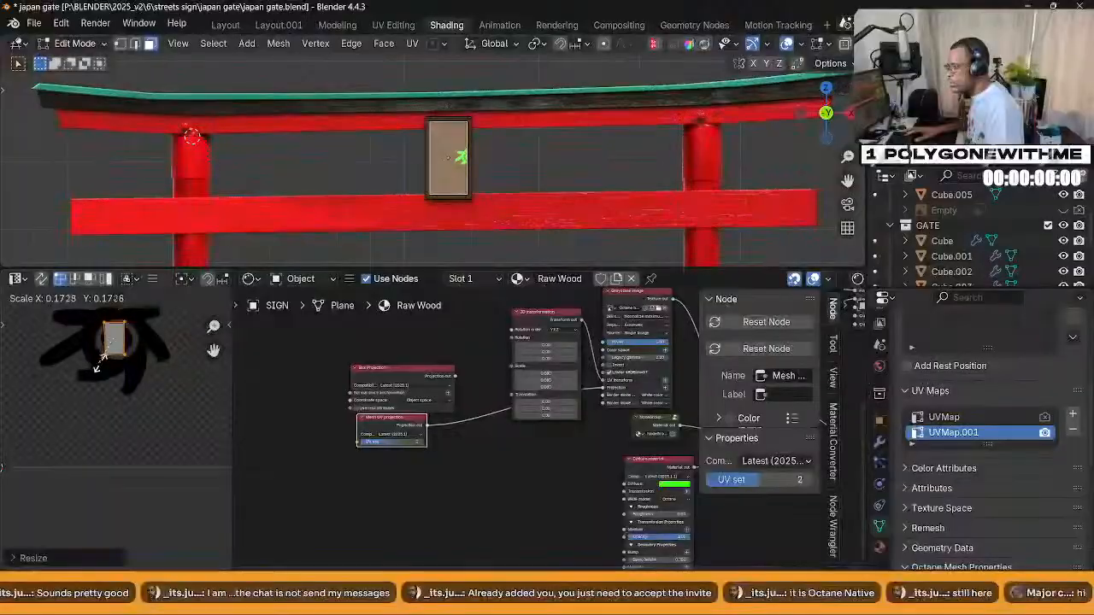
pyautogui.click(155, 368)
pyautogui.press('g')
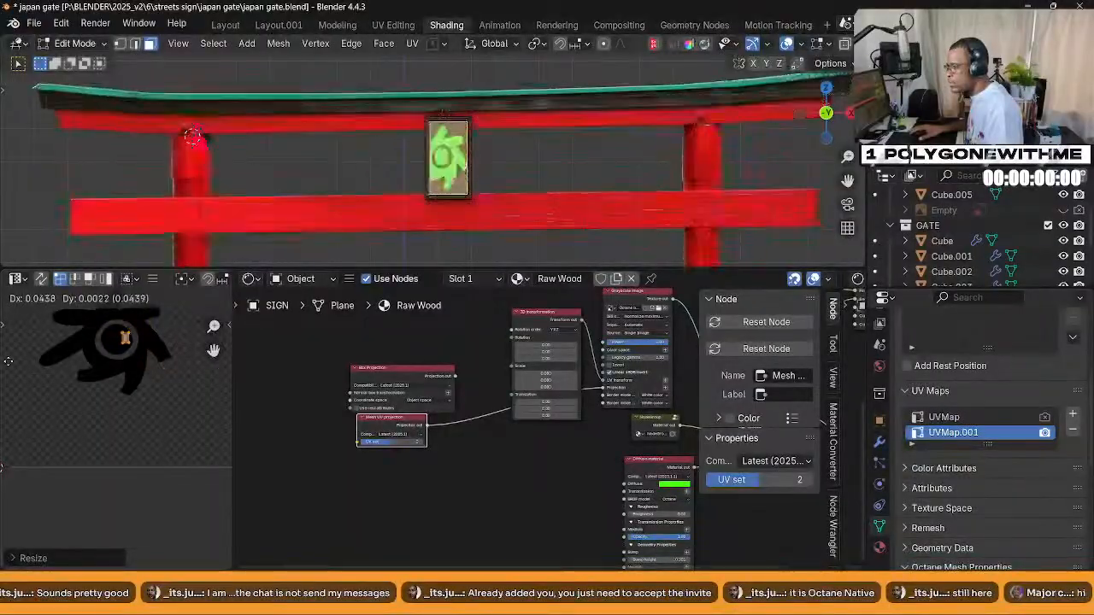
pyautogui.click(225, 363)
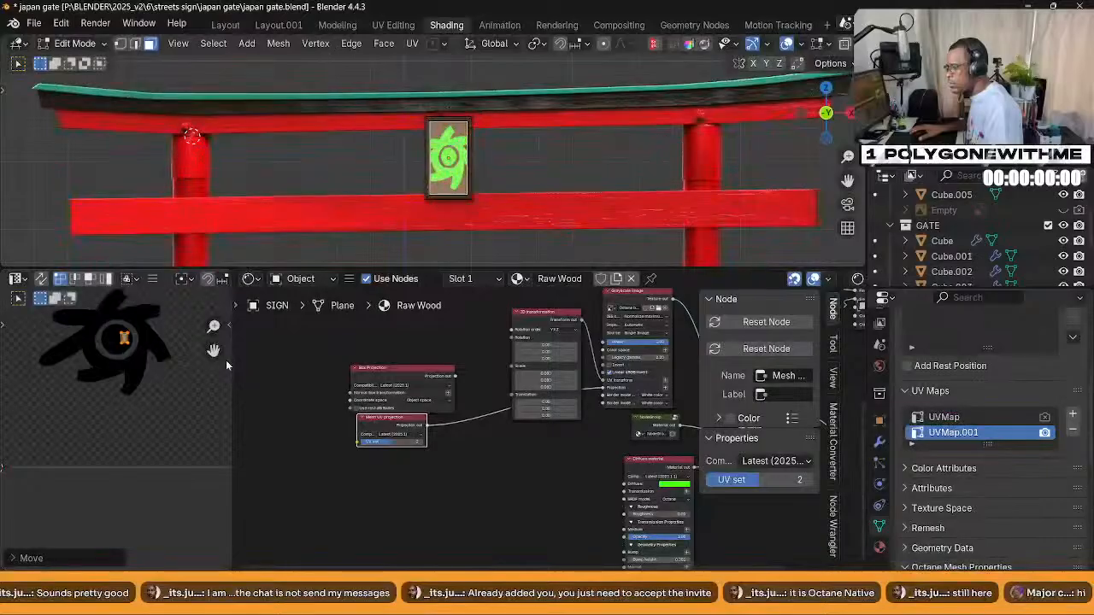
# Scale up the front face's UVs to make the logo smaller on the panel, and nudge them horizontally
pyautogui.press('s')
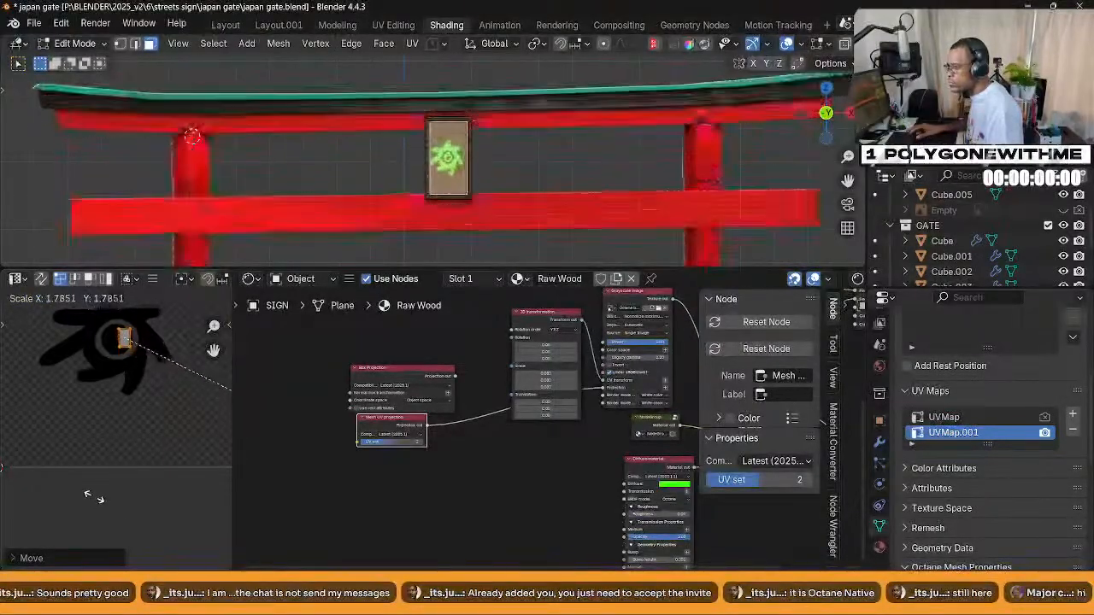
pyautogui.click(184, 535)
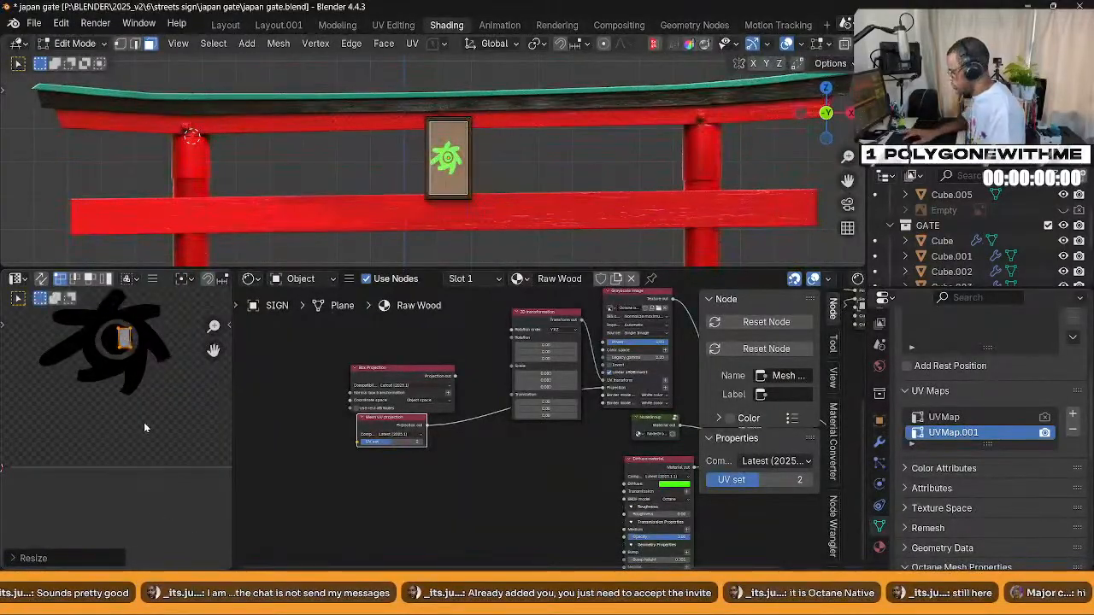
pyautogui.press('g')
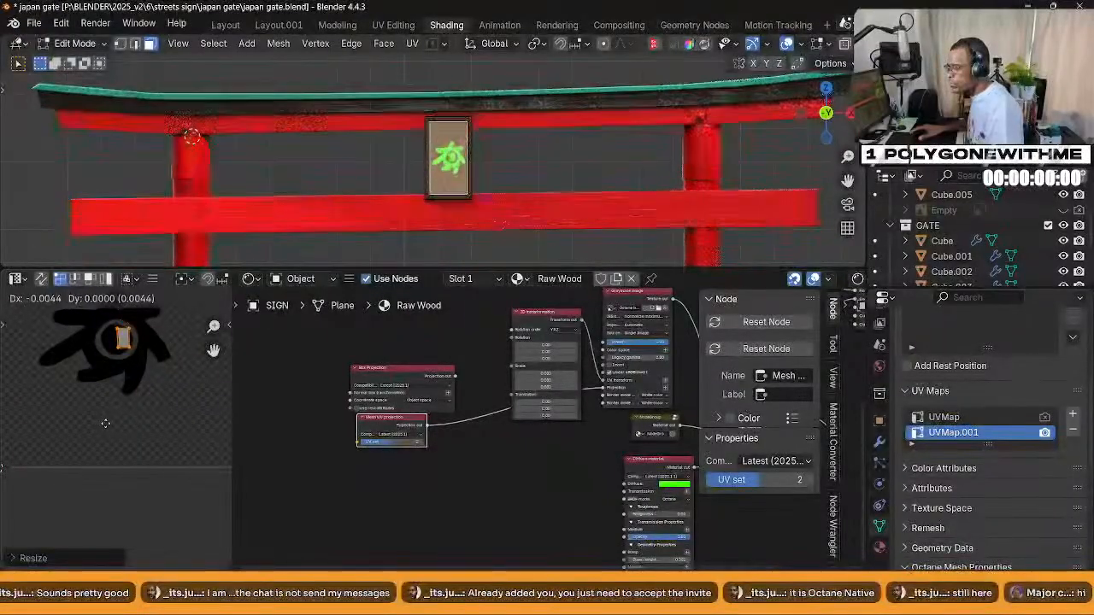
pyautogui.click(105, 423)
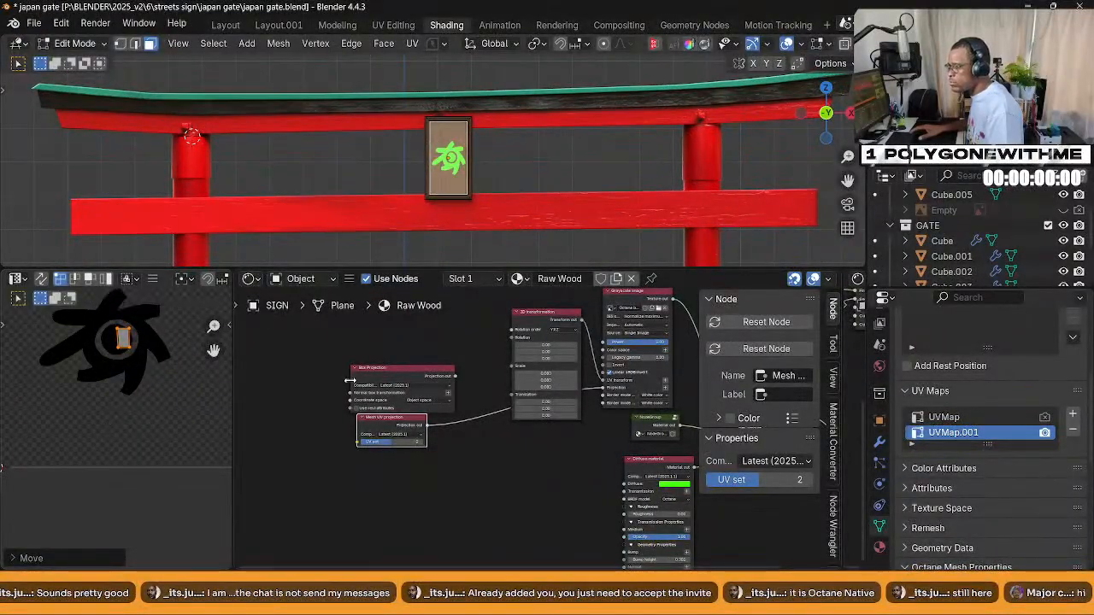
# Select the sign's outer side face and move its UVs off the logo to the top edge of the image
pyautogui.press('Tab')
pyautogui.scroll(8, 420, 195)
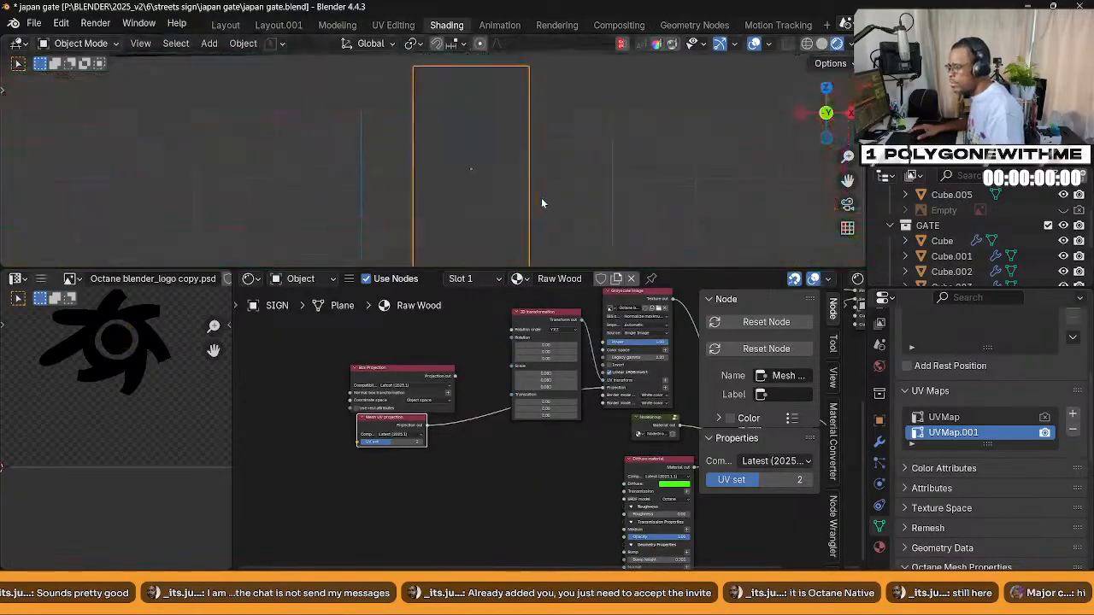
pyautogui.scroll(-5, 421, 194)
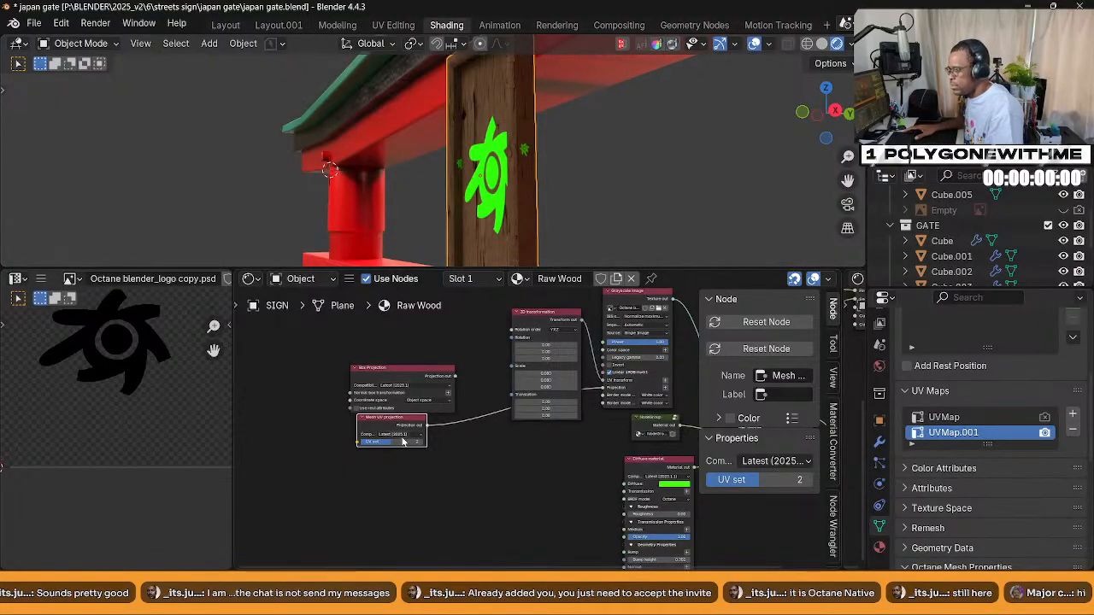
pyautogui.hotkey('ctrl', 'Tab')
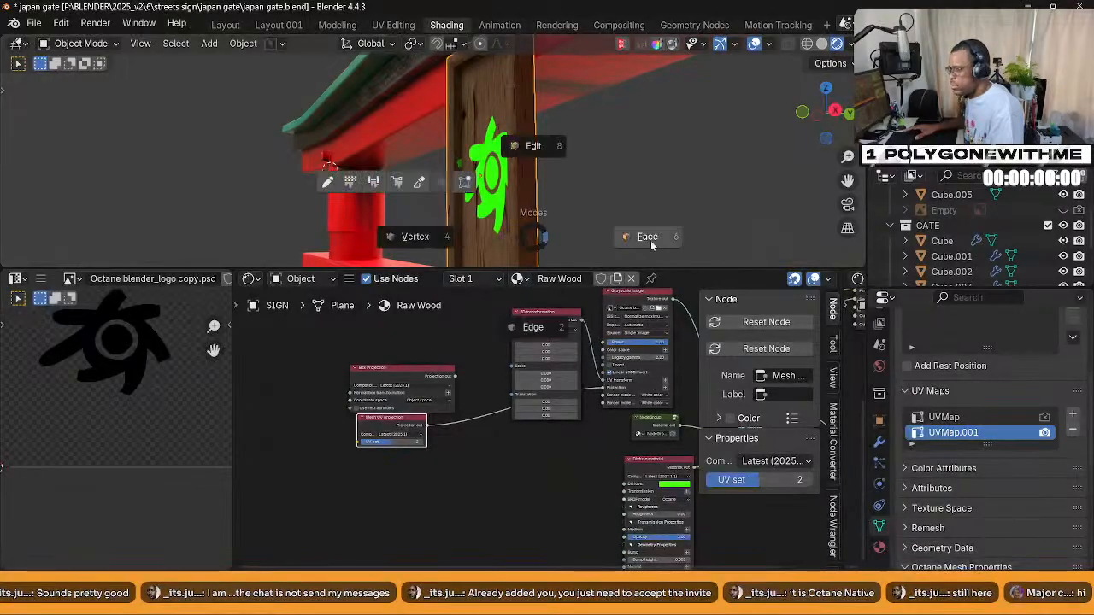
pyautogui.click(642, 236)
pyautogui.click(524, 181)
pyautogui.moveTo(523, 181); pyautogui.dragTo(504, 186, button='middle')
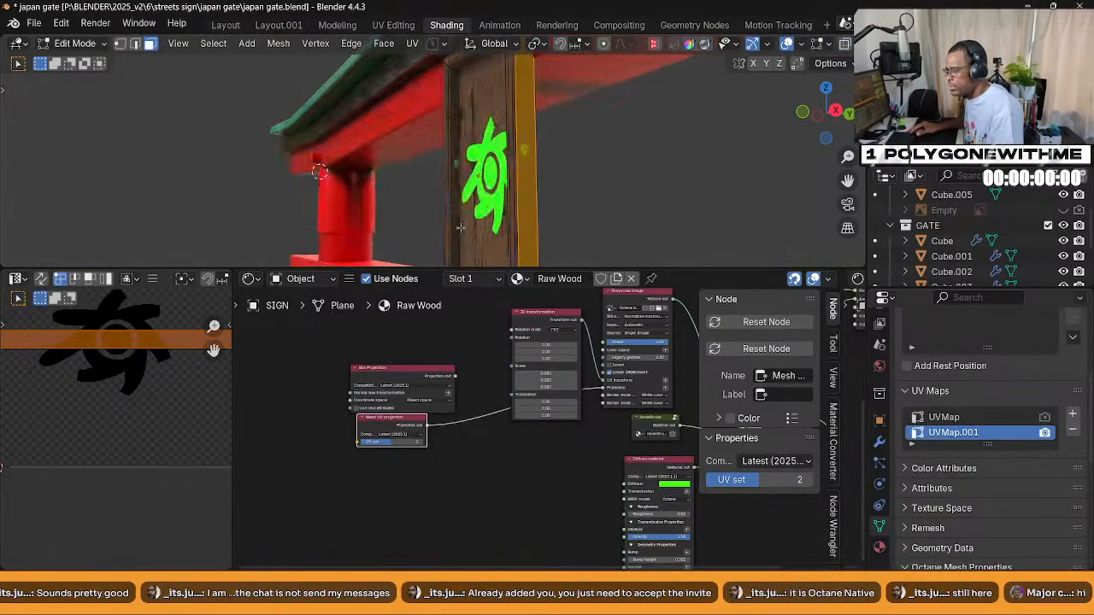
pyautogui.scroll(-2, 163, 386)
pyautogui.press('g')
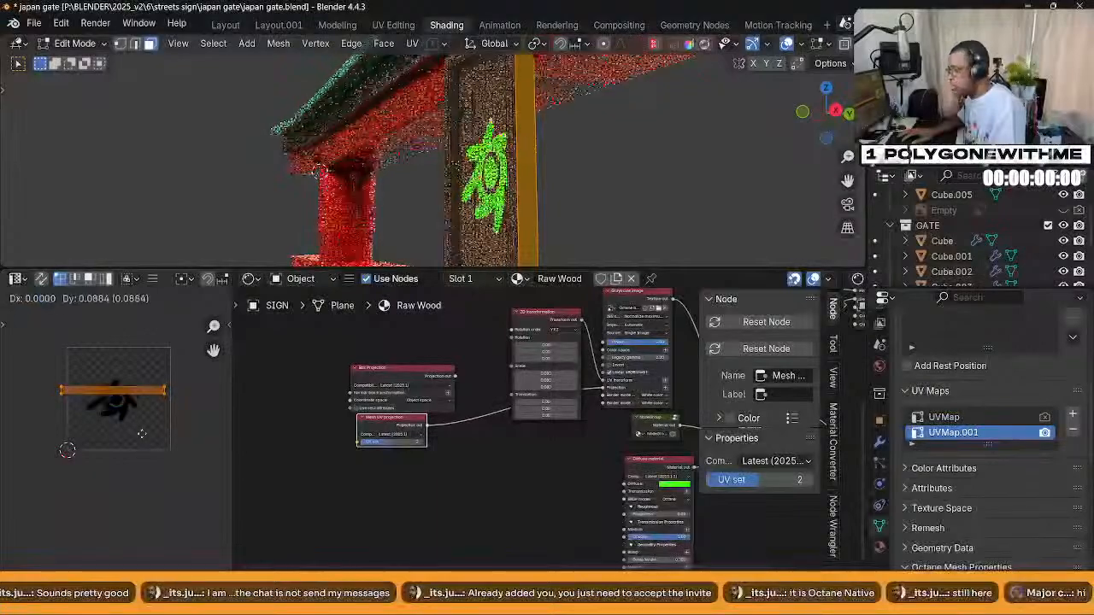
pyautogui.click(145, 405)
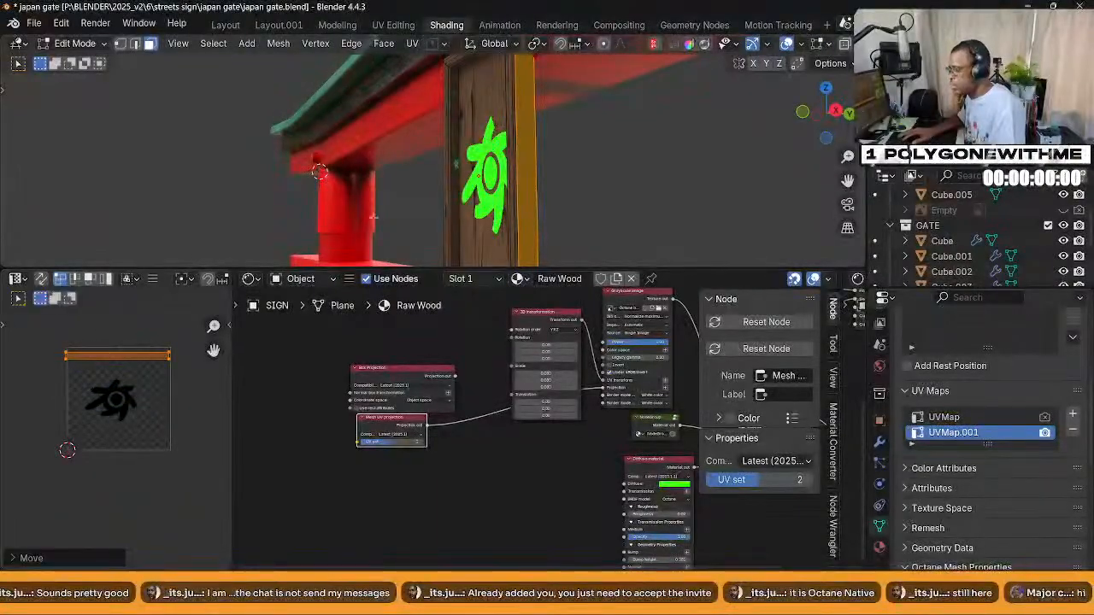
# Move the UVs of the frame's narrow inner side face up, clear of the logo
pyautogui.click(446, 194)
pyautogui.press('g')
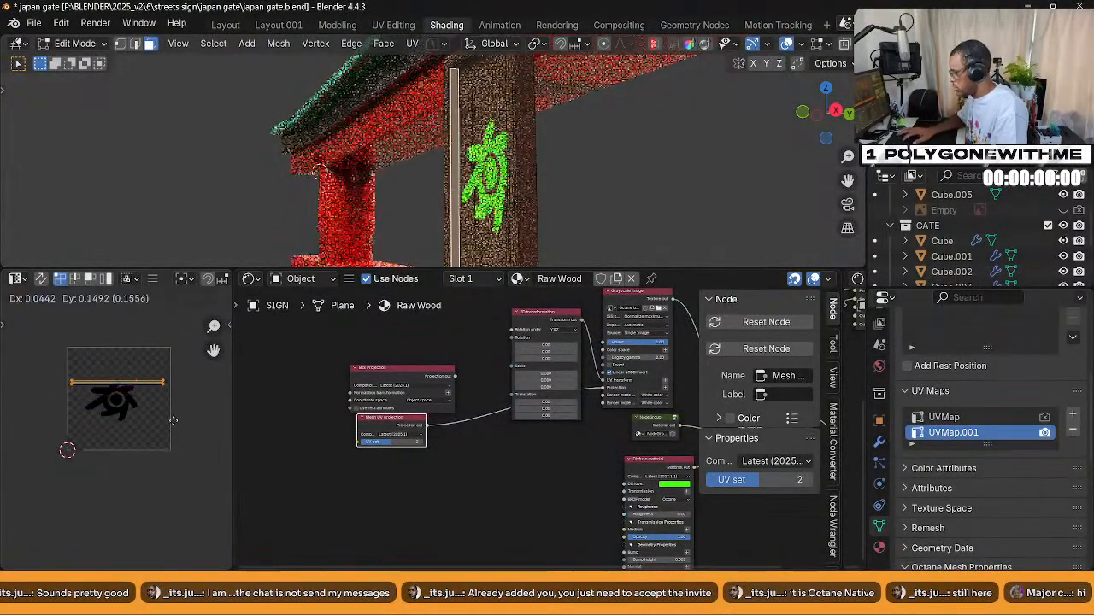
pyautogui.click(169, 403)
# Select the remaining frame faces around the panel, move their UVs above the logo, and check the sign from the front
pyautogui.moveTo(453, 214); pyautogui.dragTo(504, 150, button='middle')
pyautogui.click(465, 193)
pyautogui.moveTo(527, 144); pyautogui.dragTo(462, 108, button='middle')
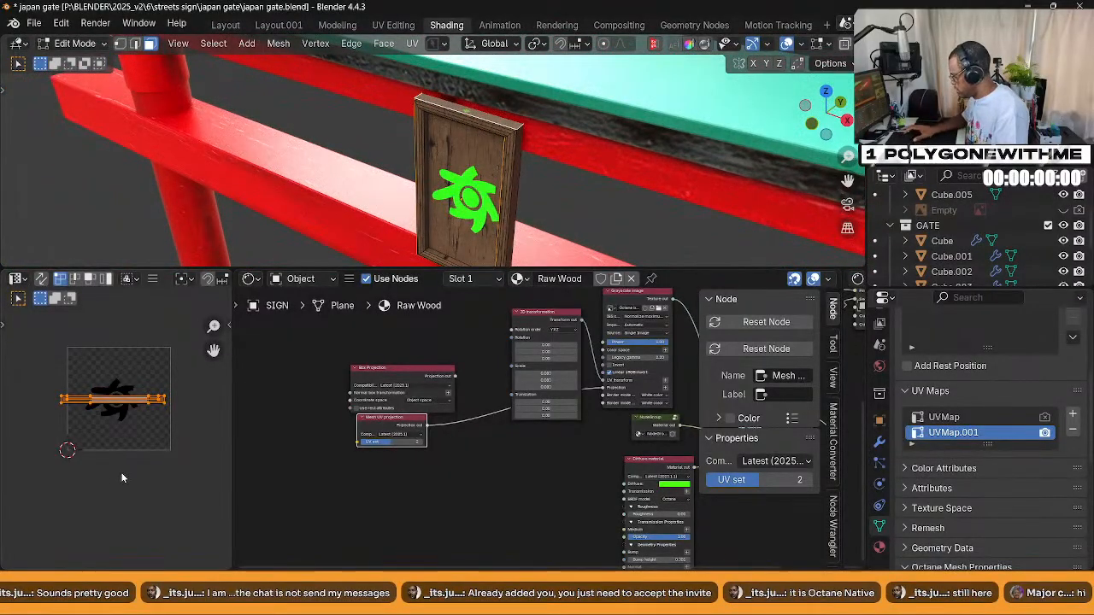
pyautogui.press('g')
pyautogui.click(121, 441)
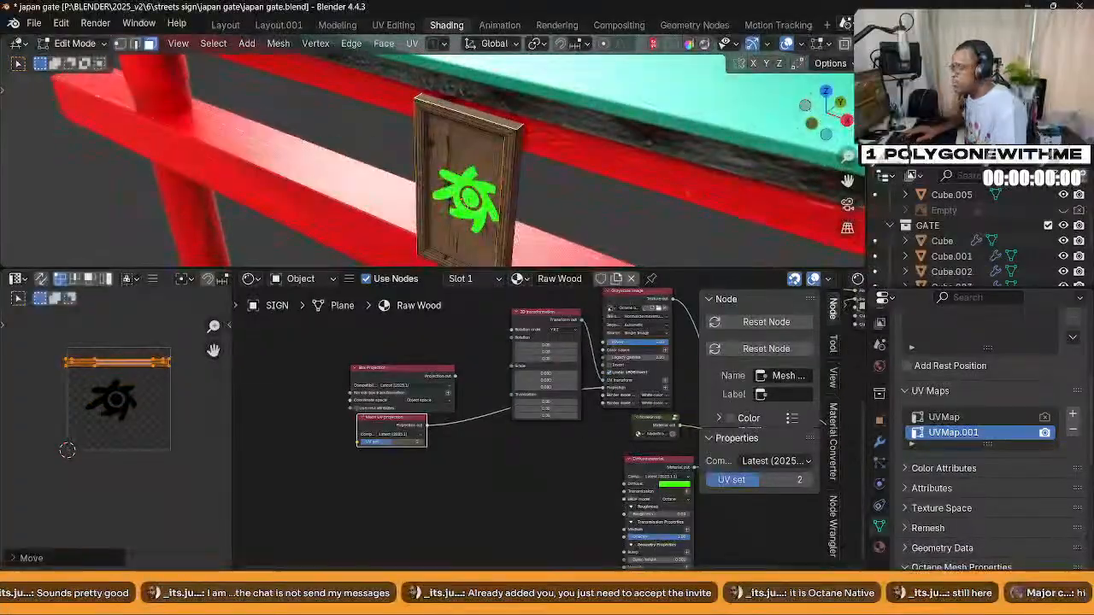
pyautogui.scroll(-5, 469, 199)
pyautogui.moveTo(438, 181); pyautogui.dragTo(484, 231, button='middle')
pyautogui.press('Tab')
pyautogui.scroll(3, 491, 156)
pyautogui.scroll(-3, 496, 216)
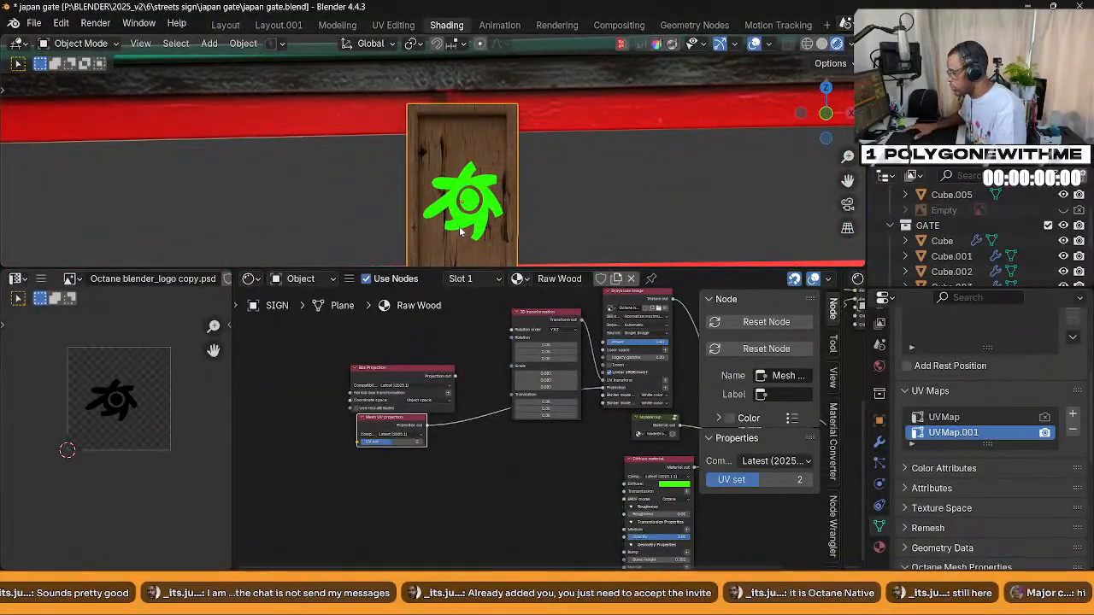
# Unwrap the sign's front face again with Project from View in the straight front view
pyautogui.press('Tab')
pyautogui.scroll(3, 133, 416)
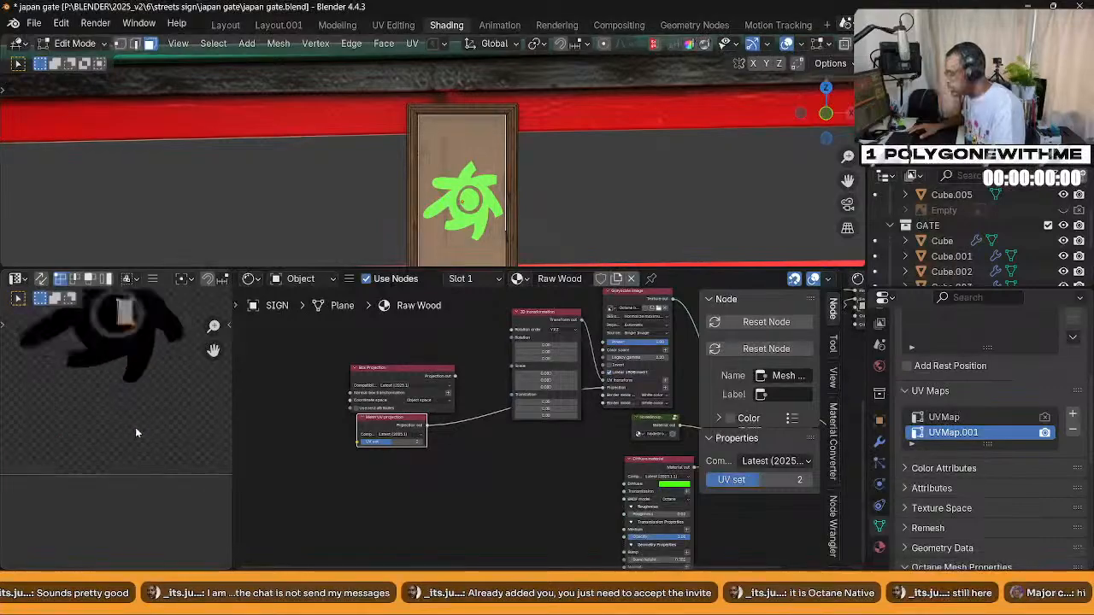
pyautogui.press('KP_Decimal')
pyautogui.scroll(-5, 488, 242)
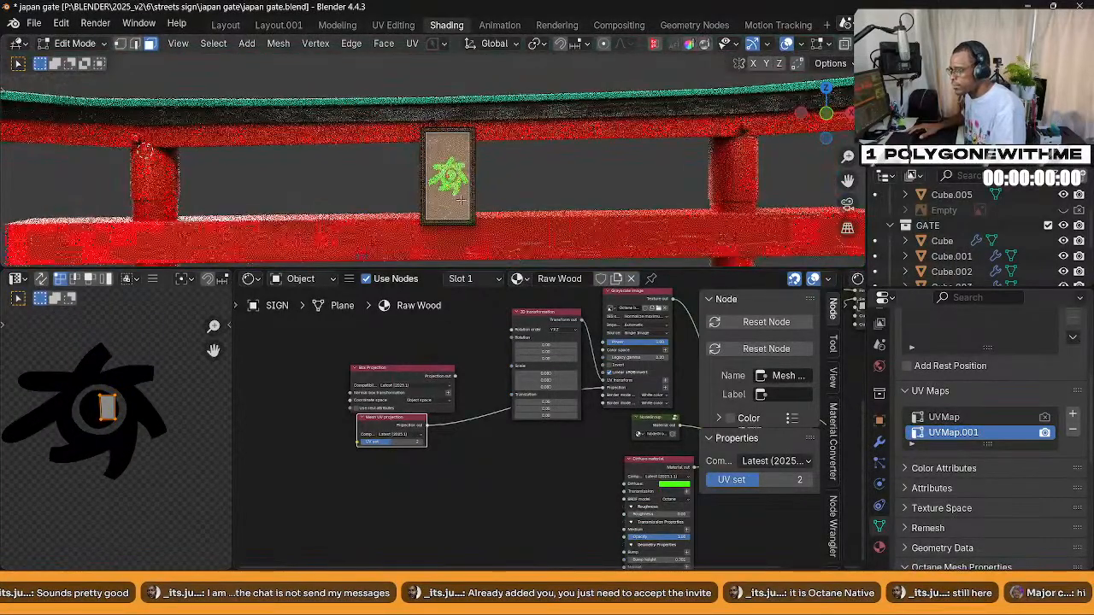
pyautogui.scroll(-2, 466, 201)
pyautogui.scroll(4, 488, 191)
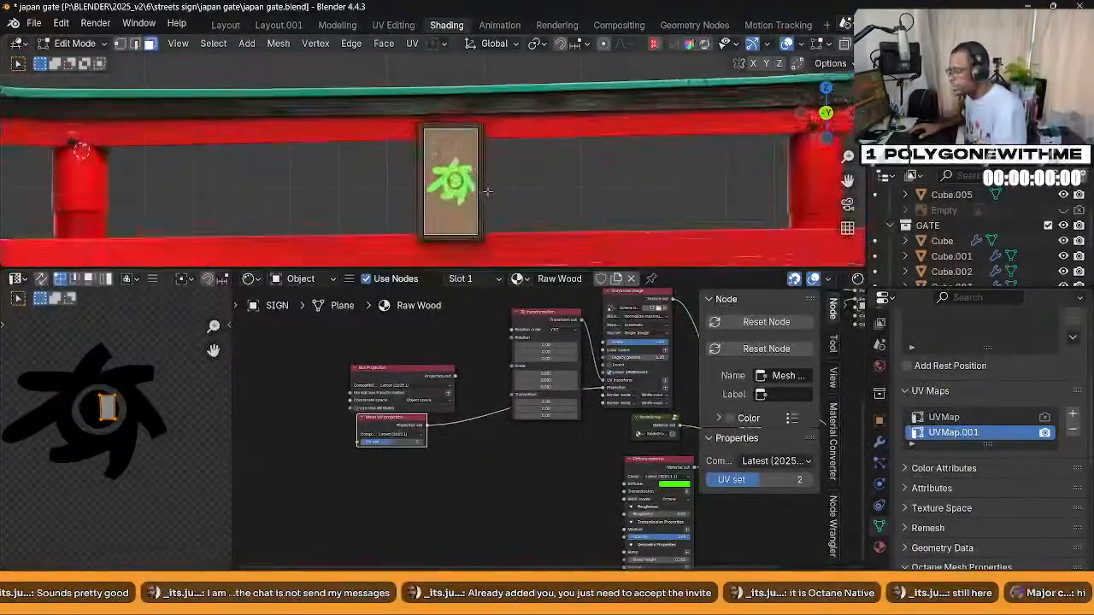
pyautogui.press('u')
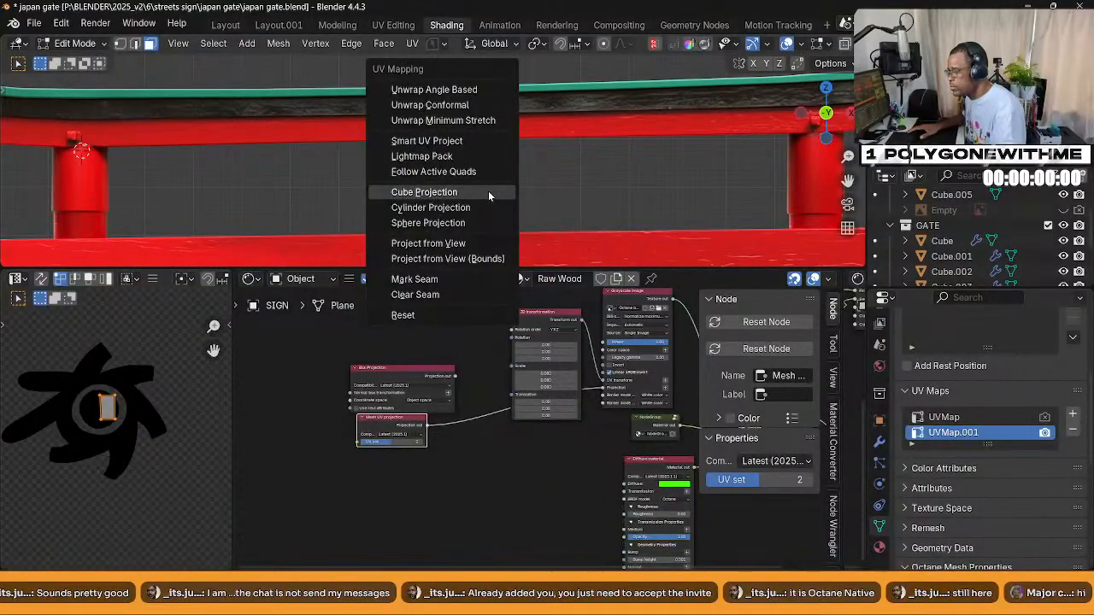
pyautogui.click(457, 244)
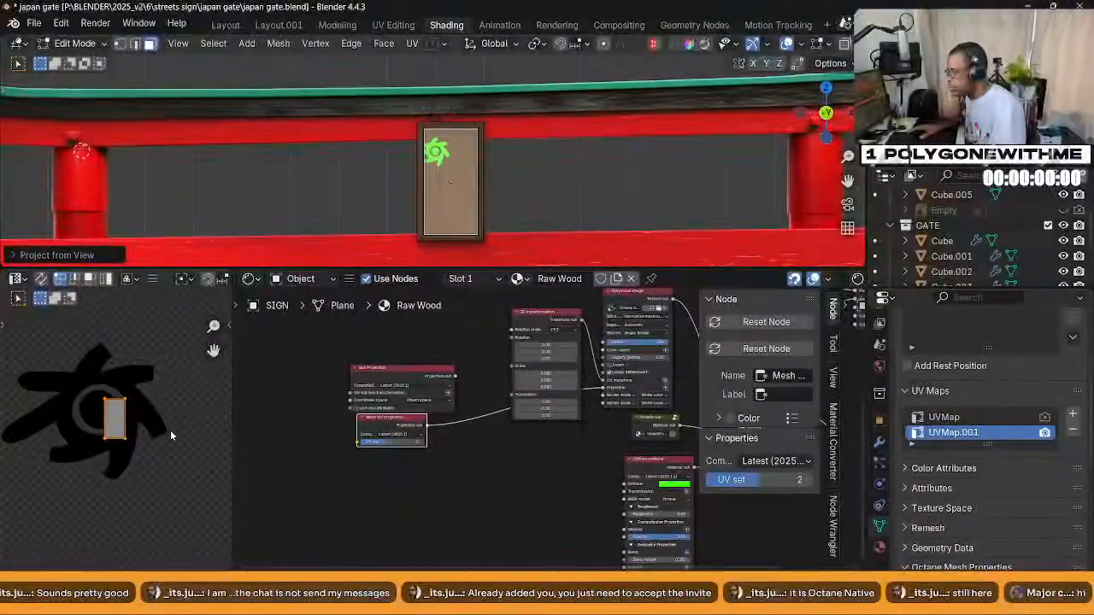
# Rescale and move the front face's projected UVs to place the undistorted logo in the middle of the sign panel
pyautogui.press('s')
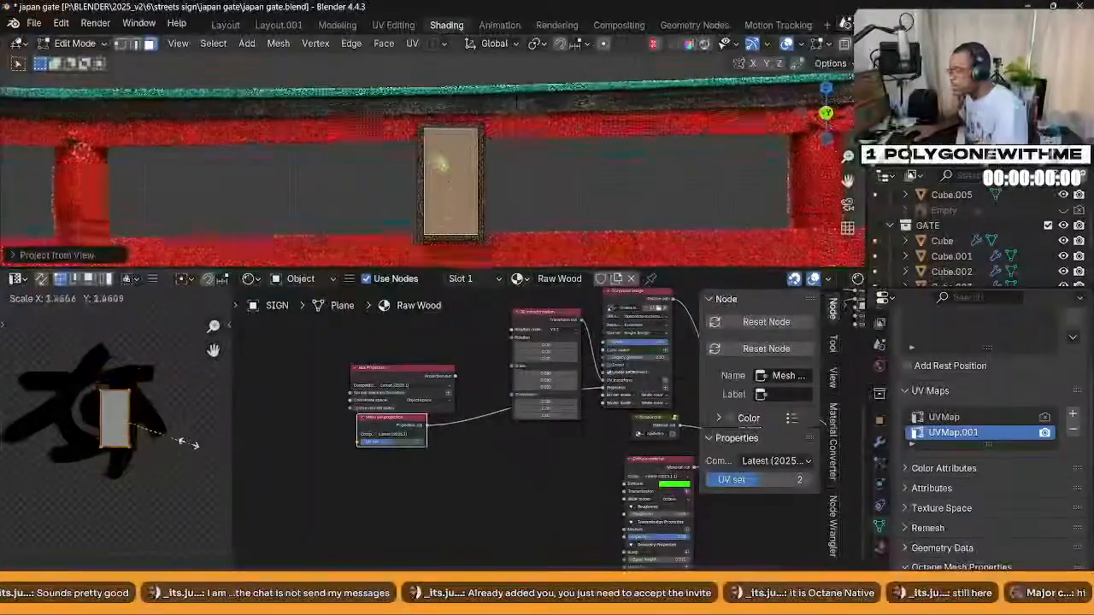
pyautogui.click(130, 422)
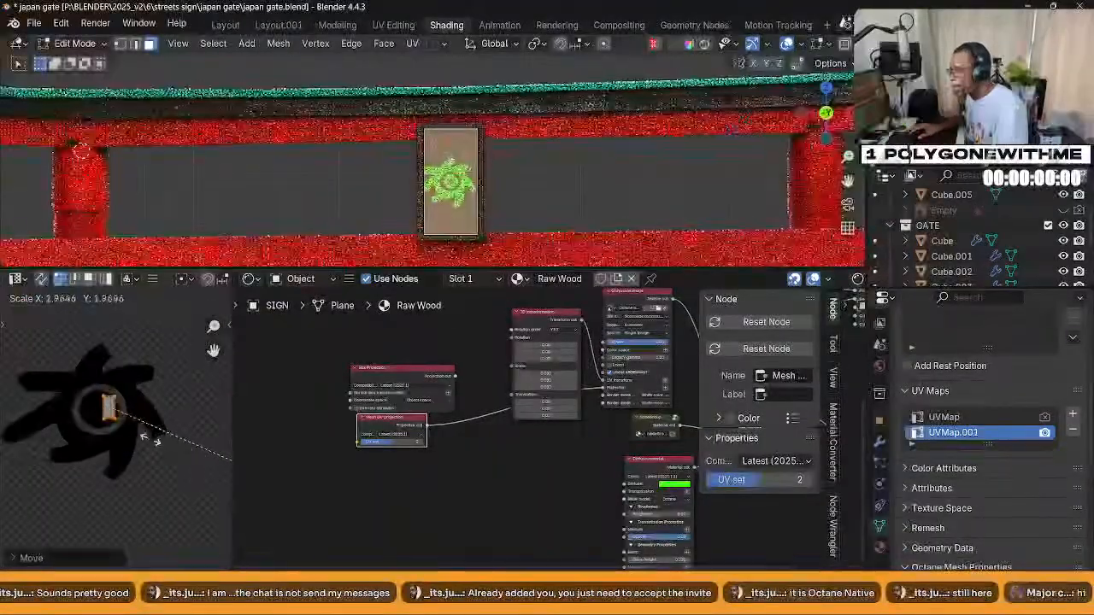
pyautogui.click(214, 492)
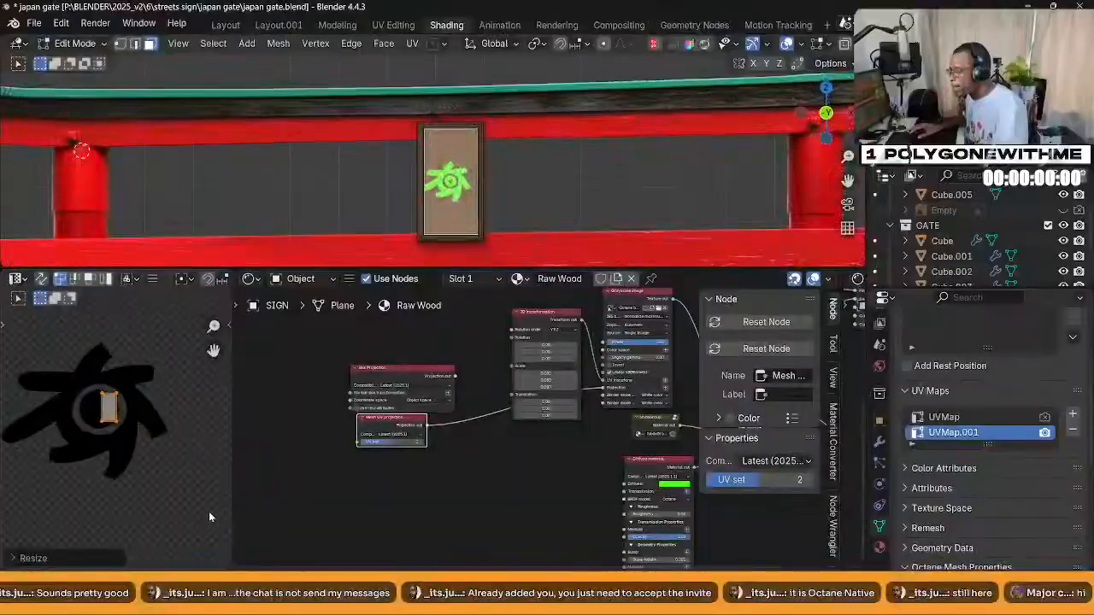
pyautogui.click(127, 496)
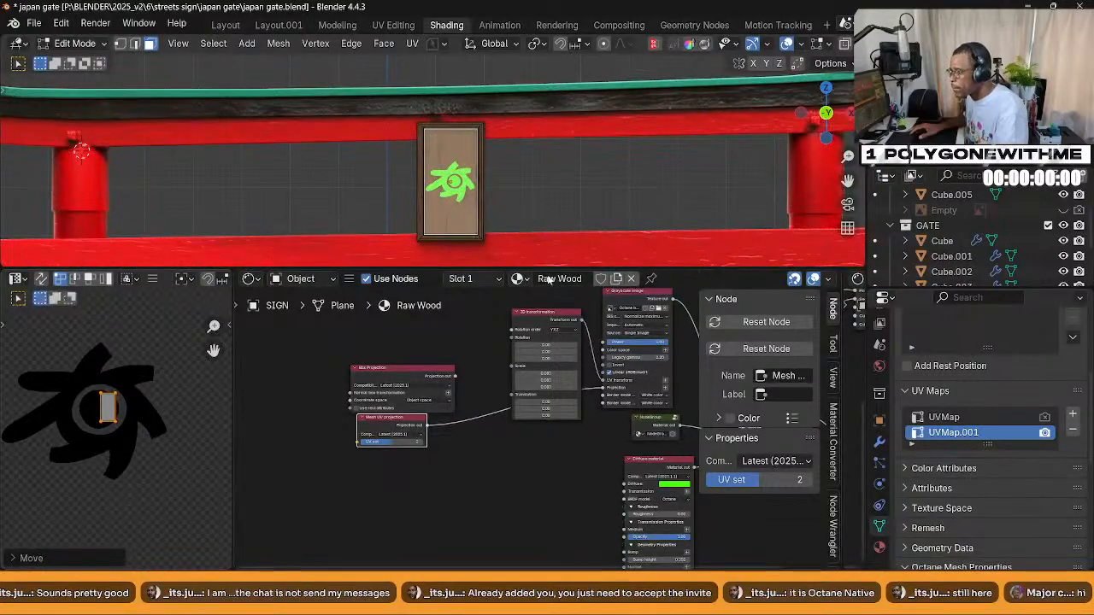
pyautogui.press('Tab')
pyautogui.scroll(2, 532, 204)
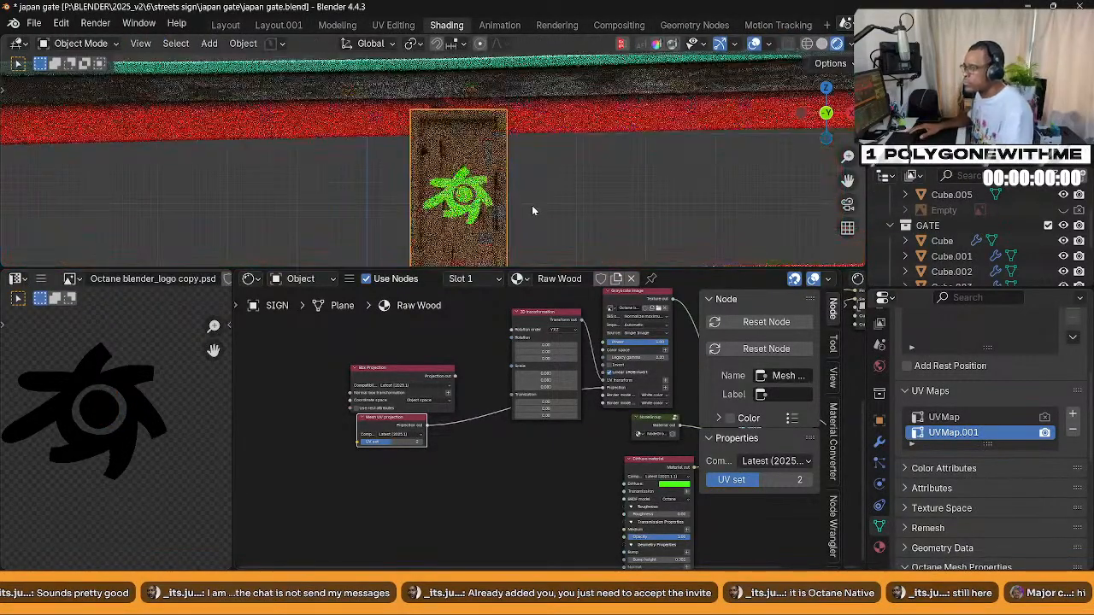
pyautogui.scroll(-2, 427, 407)
pyautogui.scroll(3, 571, 459)
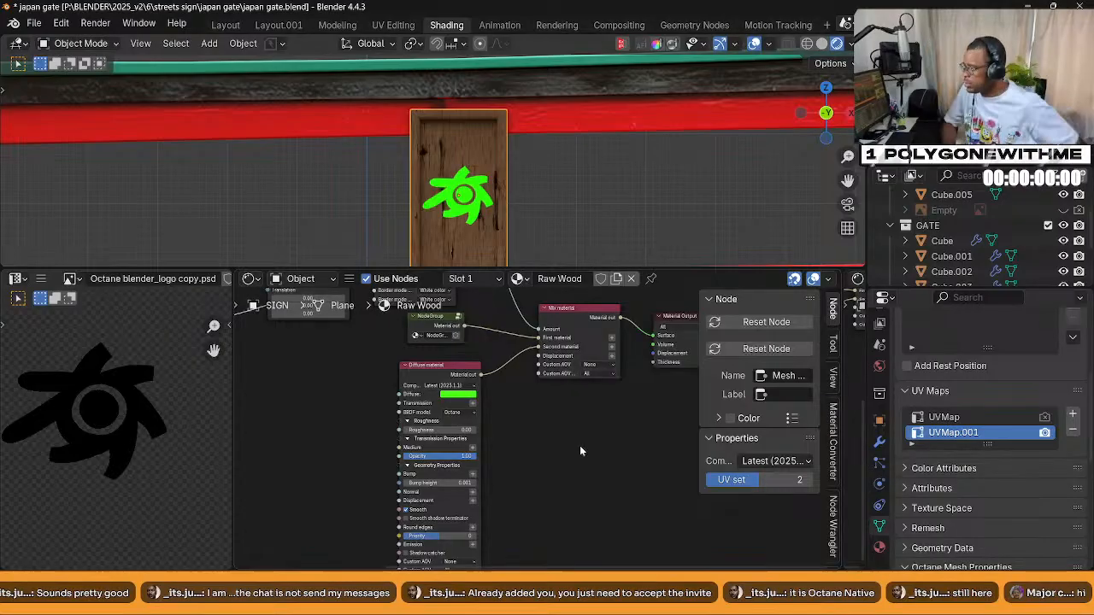
# Replace the green Diffuse material with a duplicate of the wood NodeGroup connected to the Mix material's Second material input
pyautogui.click(439, 377)
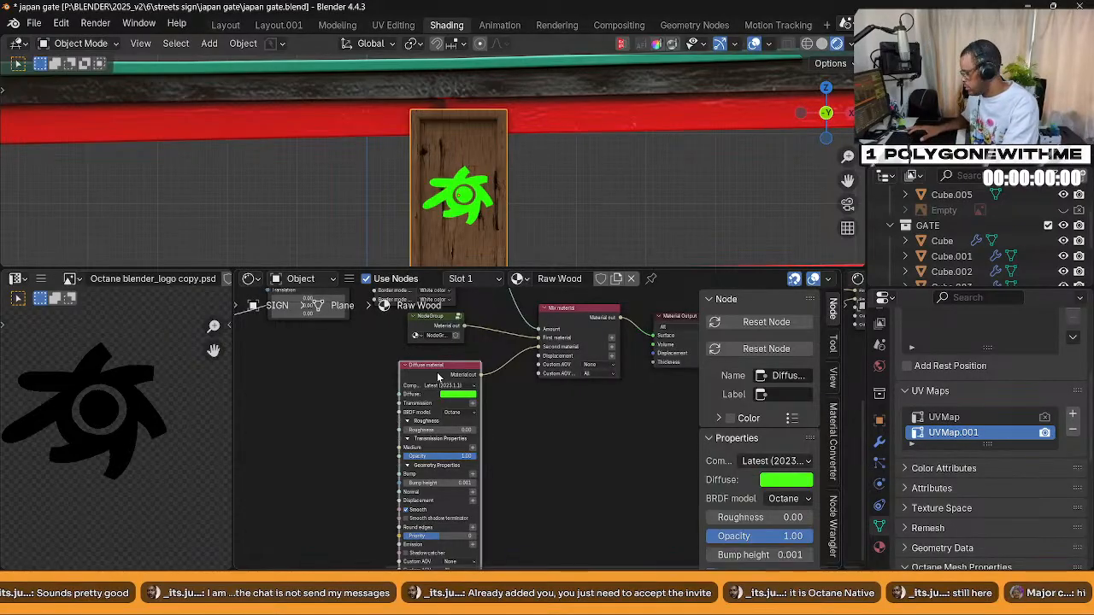
pyautogui.press('Delete')
pyautogui.click(437, 326)
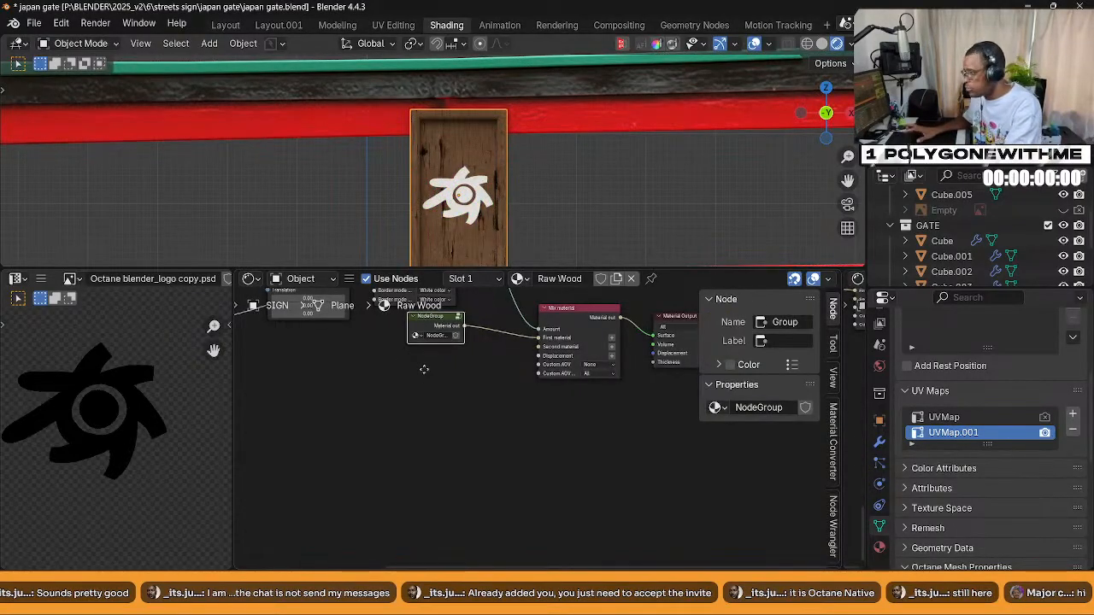
pyautogui.hotkey('shift', 'd')
pyautogui.click(470, 394)
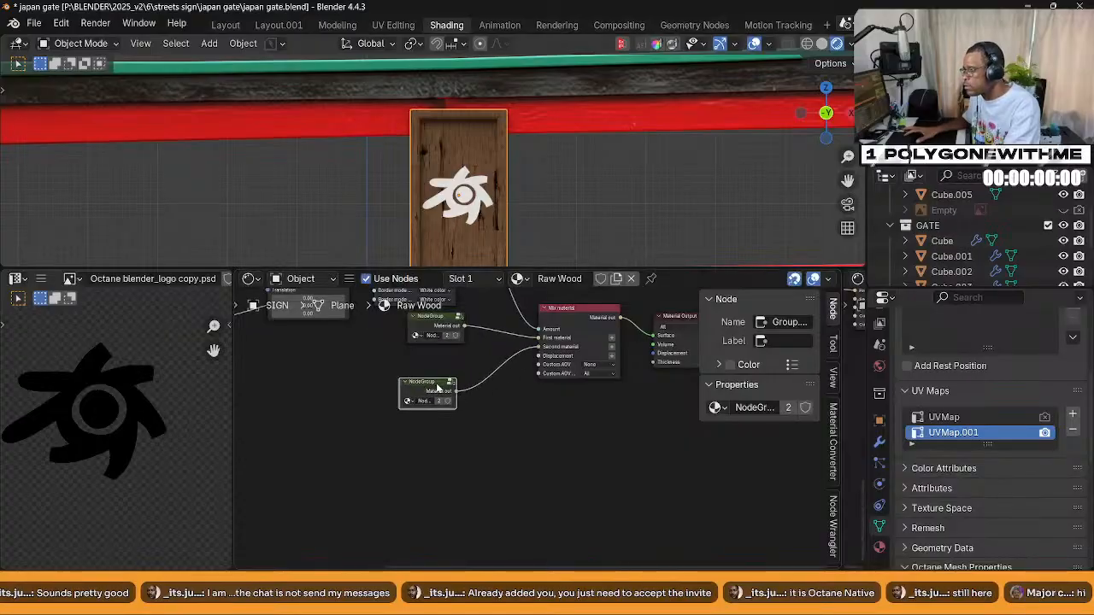
# Make the sign's Raw Wood material a single-user copy, and make the duplicated node group independent of the original
pyautogui.press('Tab')
pyautogui.scroll(2, 479, 367)
pyautogui.moveTo(544, 345); pyautogui.dragTo(470, 417, button='middle')
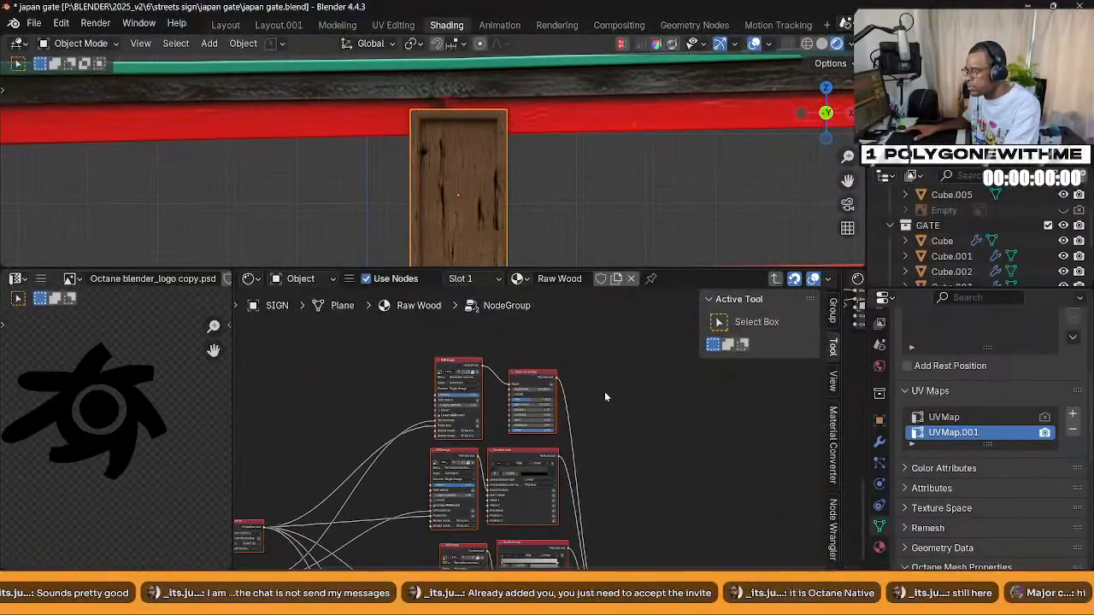
pyautogui.click(619, 282)
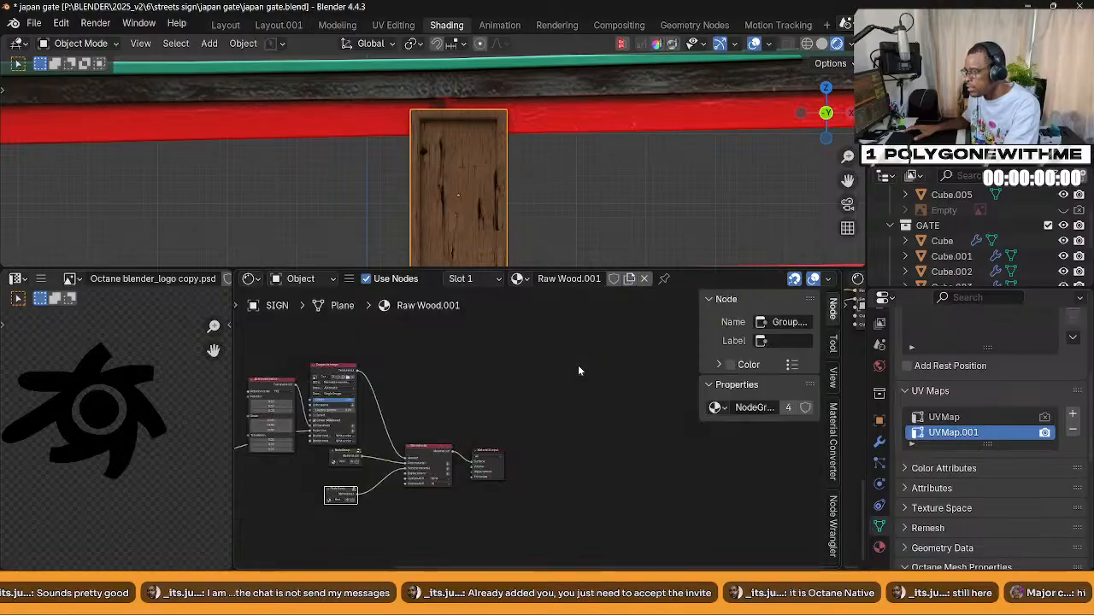
pyautogui.press('Home')
pyautogui.scroll(16, 432, 469)
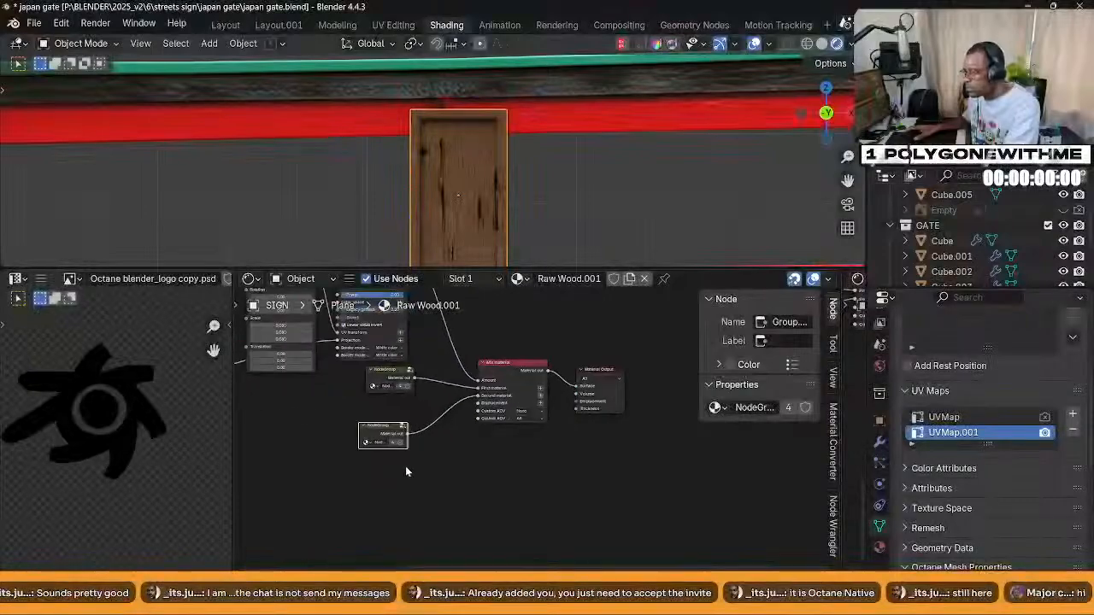
pyautogui.moveTo(286, 455); pyautogui.dragTo(548, 494, button='middle')
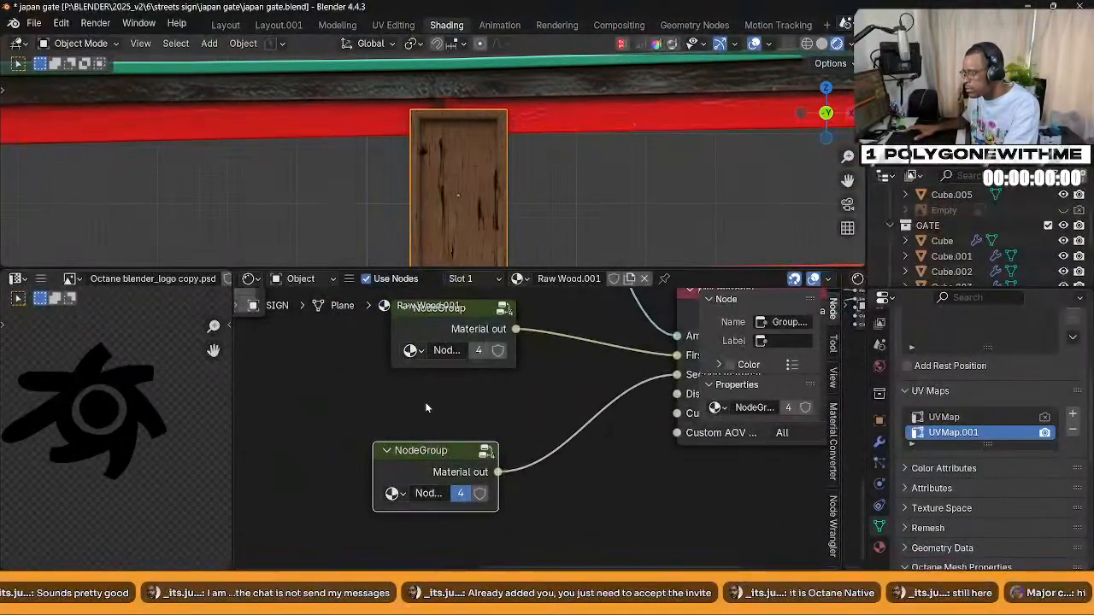
pyautogui.click(459, 495)
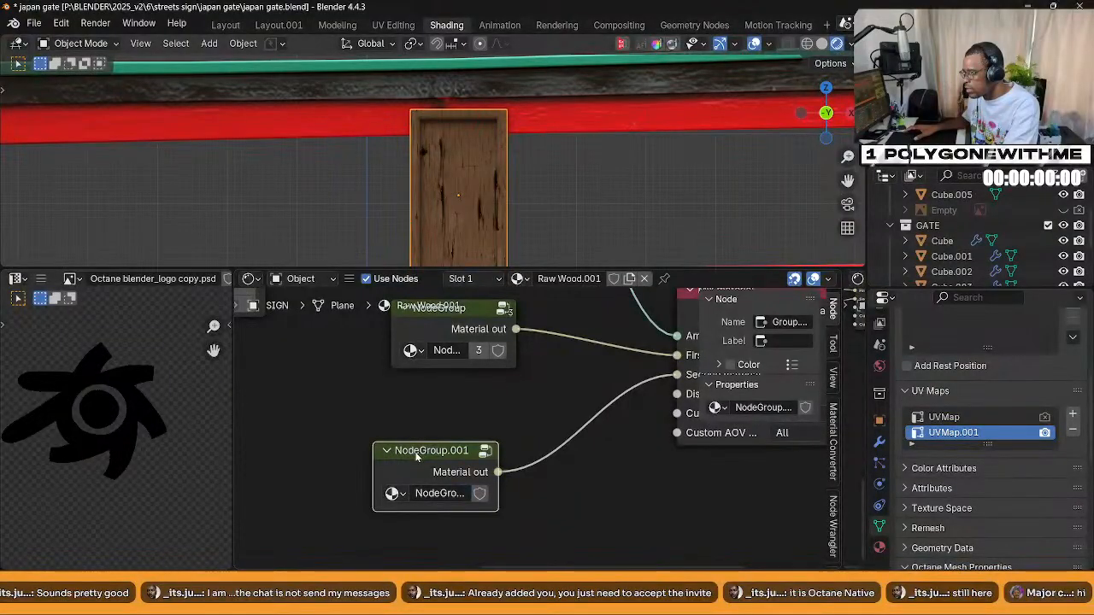
# Inside the duplicated node group, set the Color Correction node's brightness to 50%
pyautogui.press('Tab')
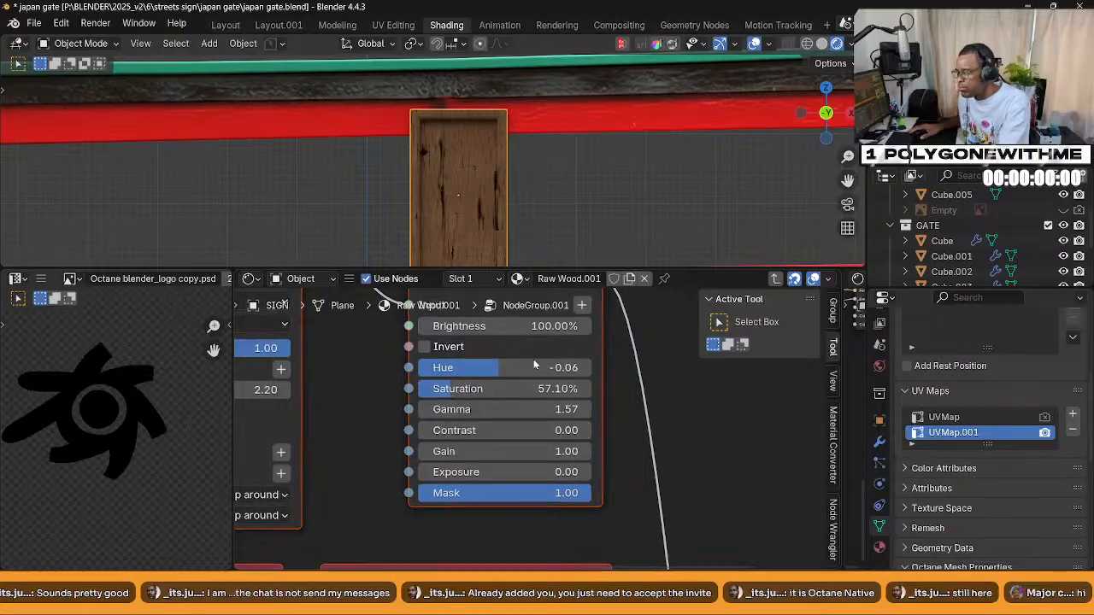
pyautogui.doubleClick(496, 325)
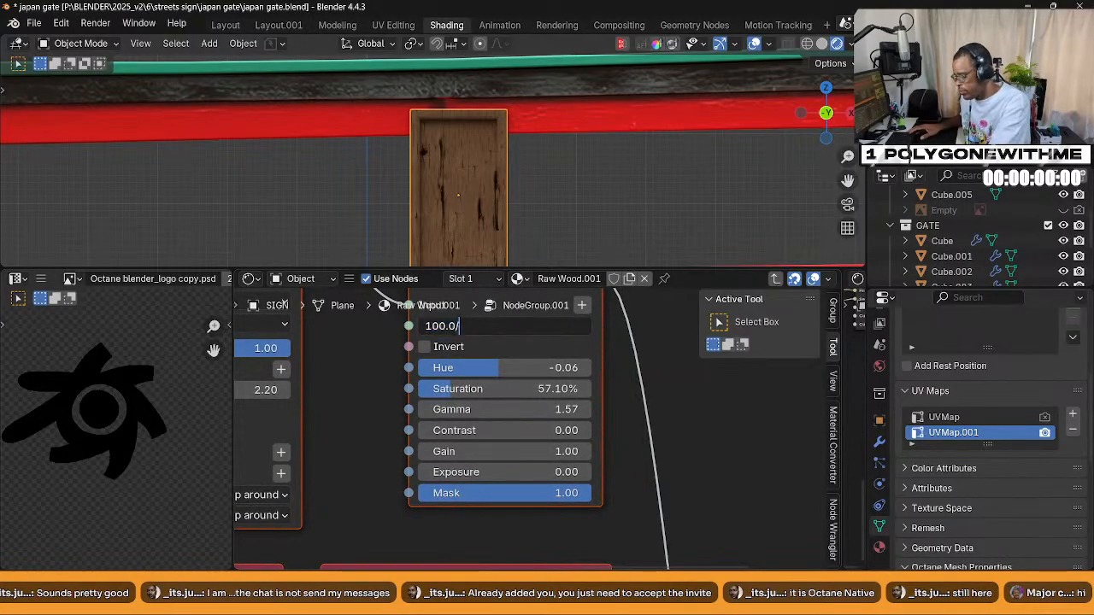
pyautogui.press('Return')
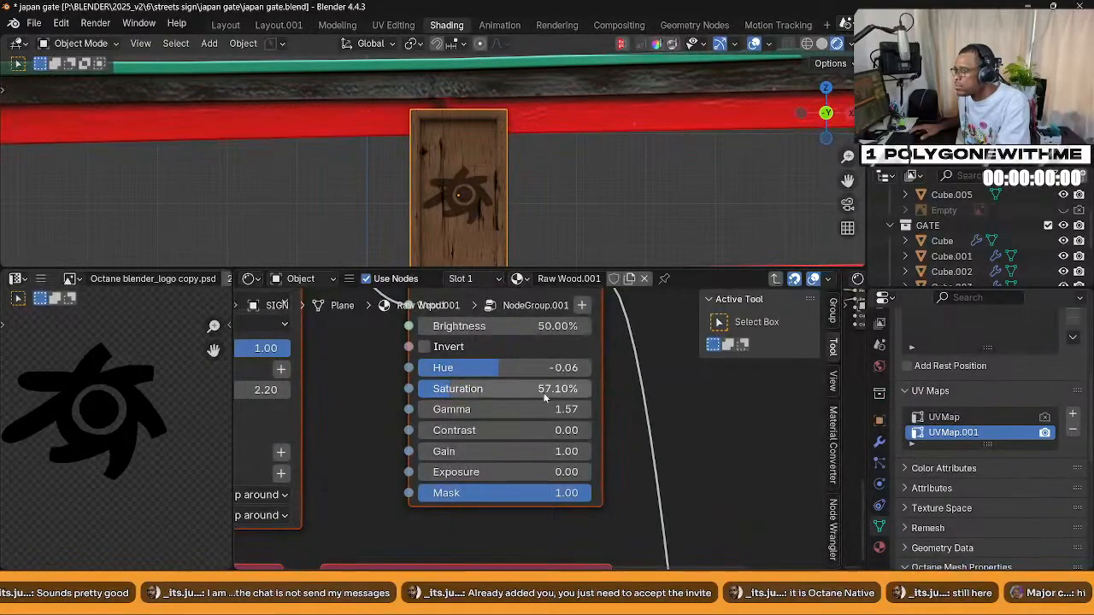
# Examine the color correction settings, the mix material setup and the darkened logo on the sign from afar and up close
pyautogui.scroll(3, 522, 406)
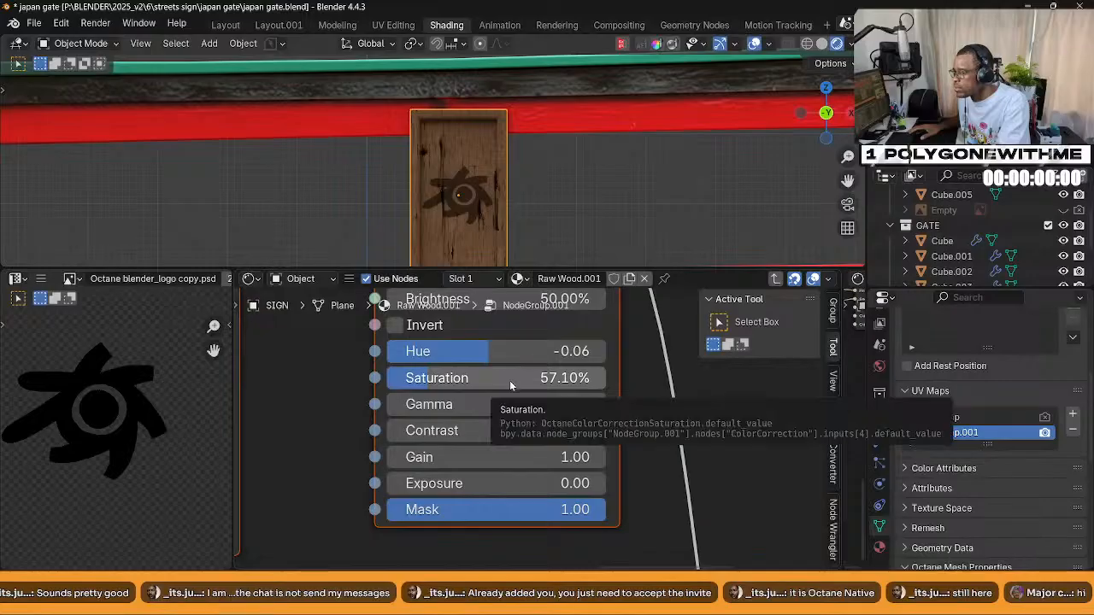
pyautogui.scroll(-1, 504, 423)
pyautogui.scroll(-1, 502, 423)
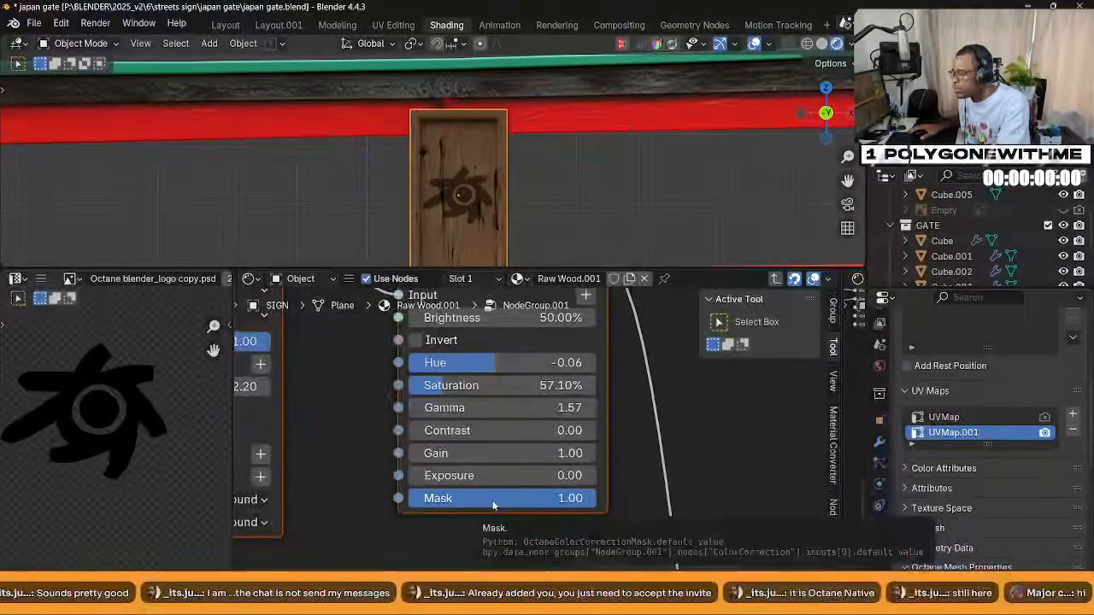
pyautogui.press('Tab')
pyautogui.scroll(-4, 499, 454)
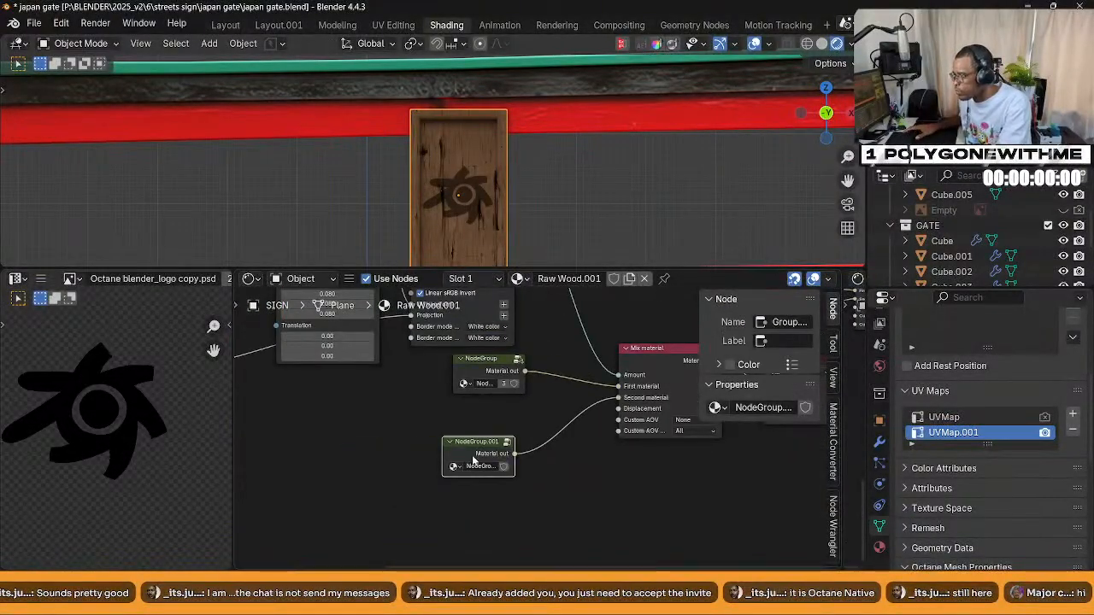
pyautogui.press('Tab')
pyautogui.scroll(-3, 571, 390)
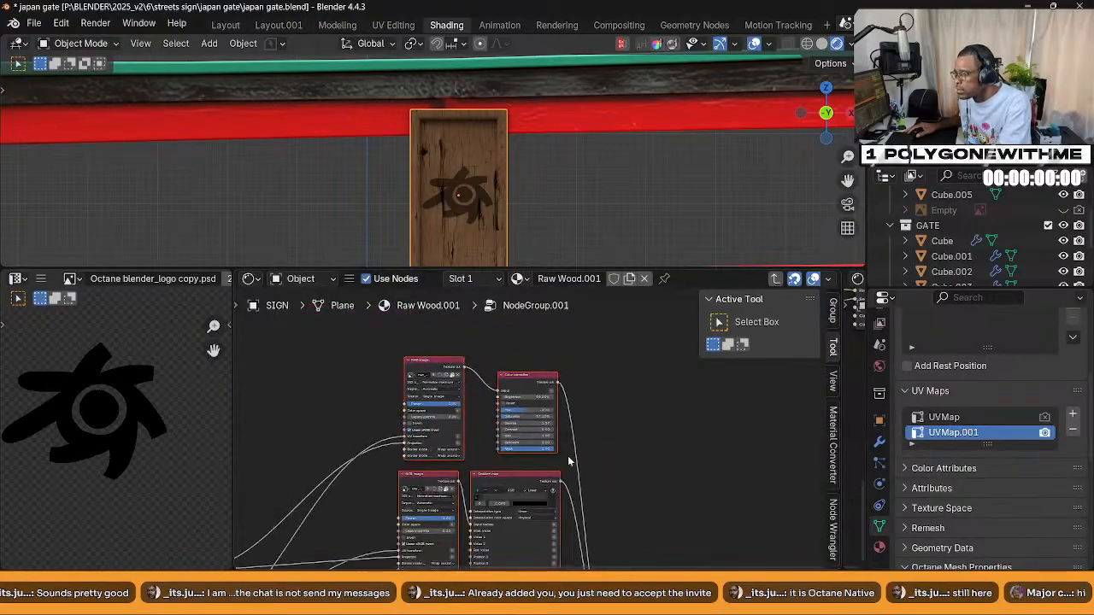
pyautogui.press('Tab')
pyautogui.scroll(3, 563, 450)
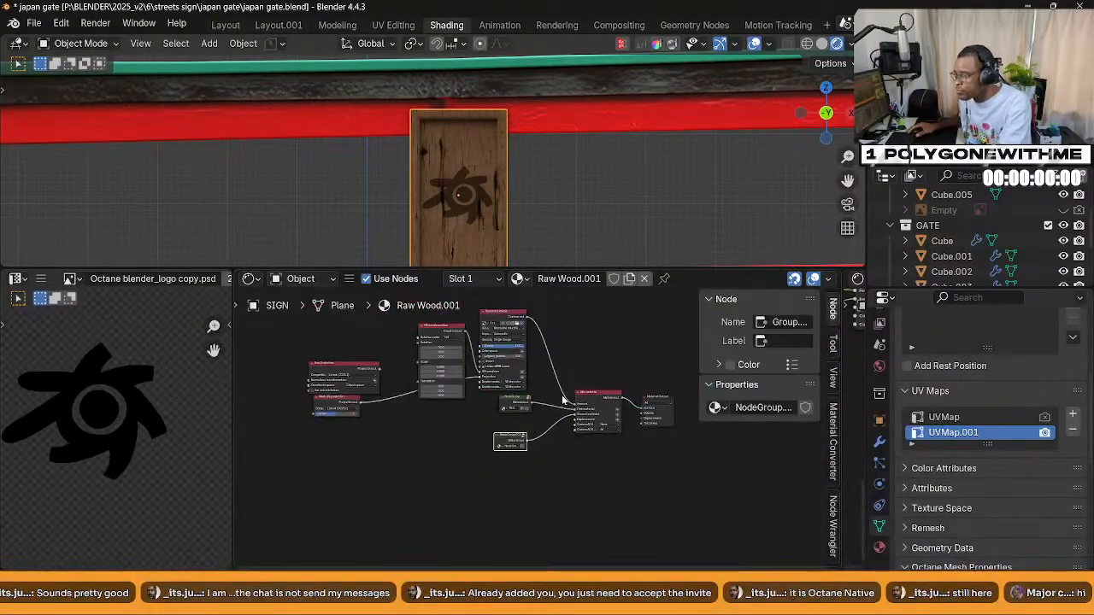
pyautogui.scroll(2, 564, 450)
pyautogui.scroll(2, 404, 456)
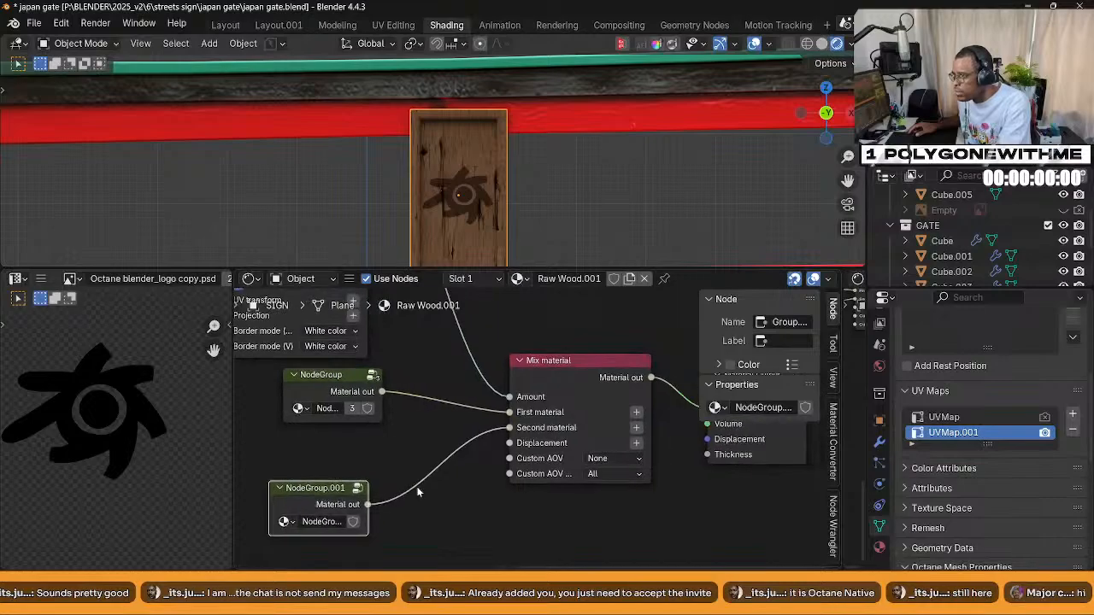
pyautogui.scroll(-4, 458, 476)
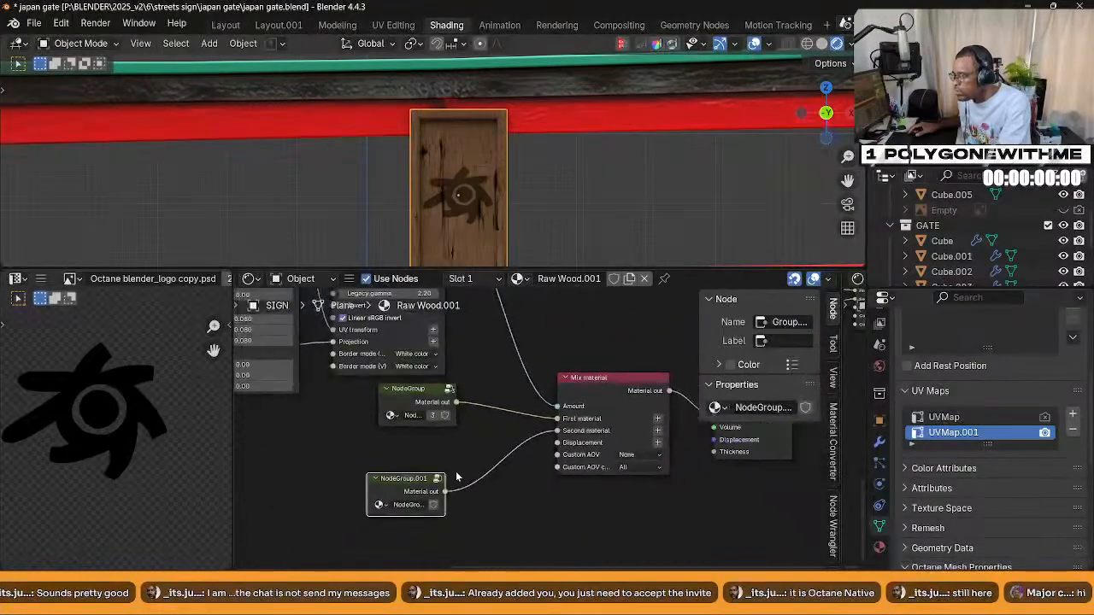
pyautogui.moveTo(458, 476); pyautogui.dragTo(441, 460)
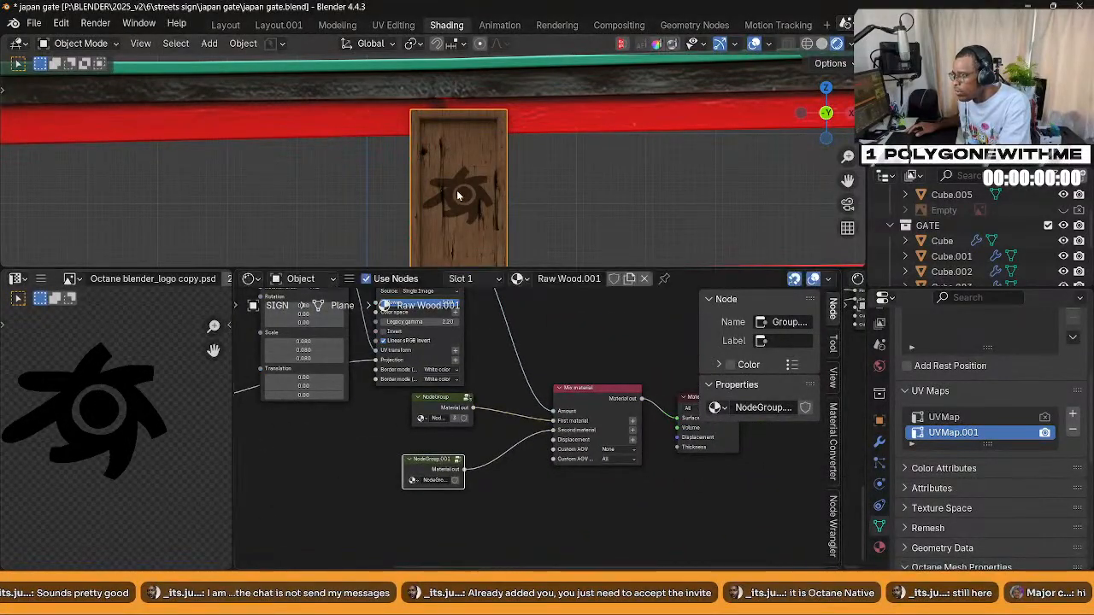
pyautogui.scroll(-6, 469, 210)
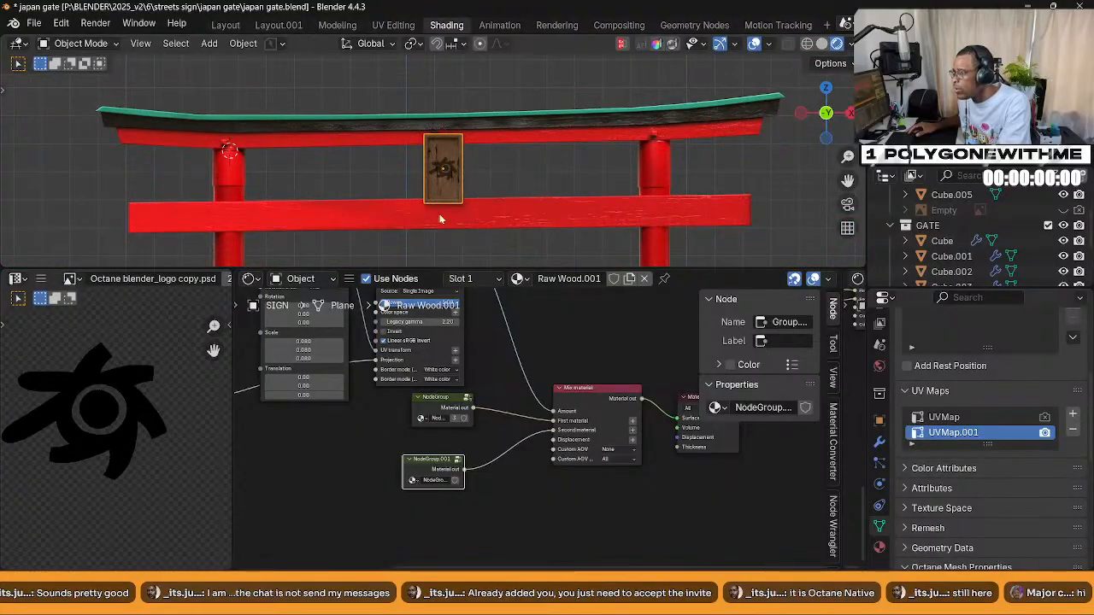
pyautogui.moveTo(468, 206); pyautogui.dragTo(520, 217, button='middle')
pyautogui.scroll(10, 521, 217)
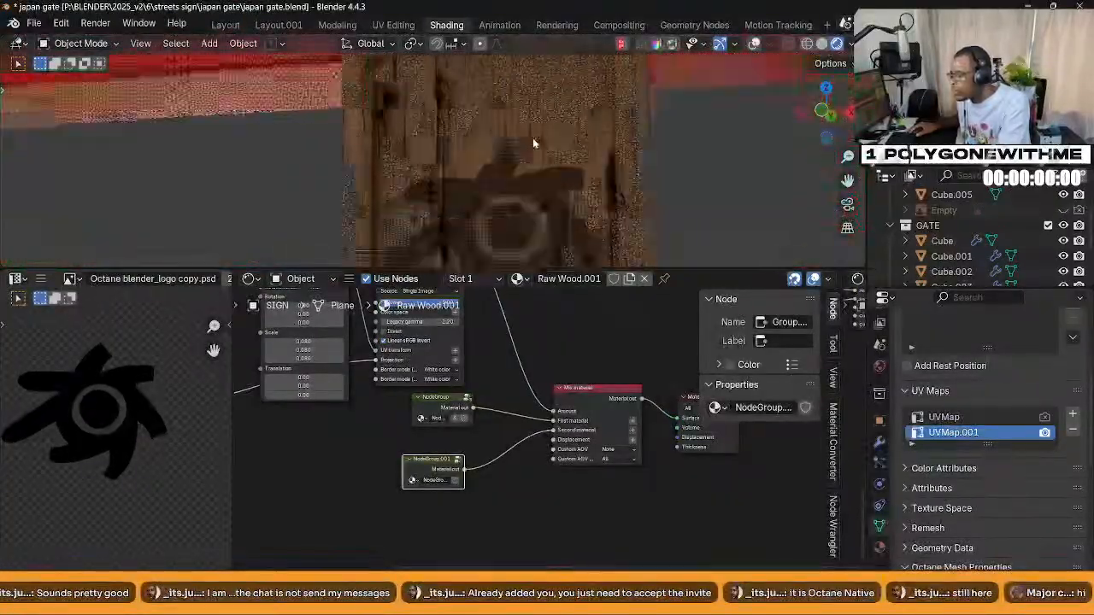
pyautogui.scroll(-1, 542, 515)
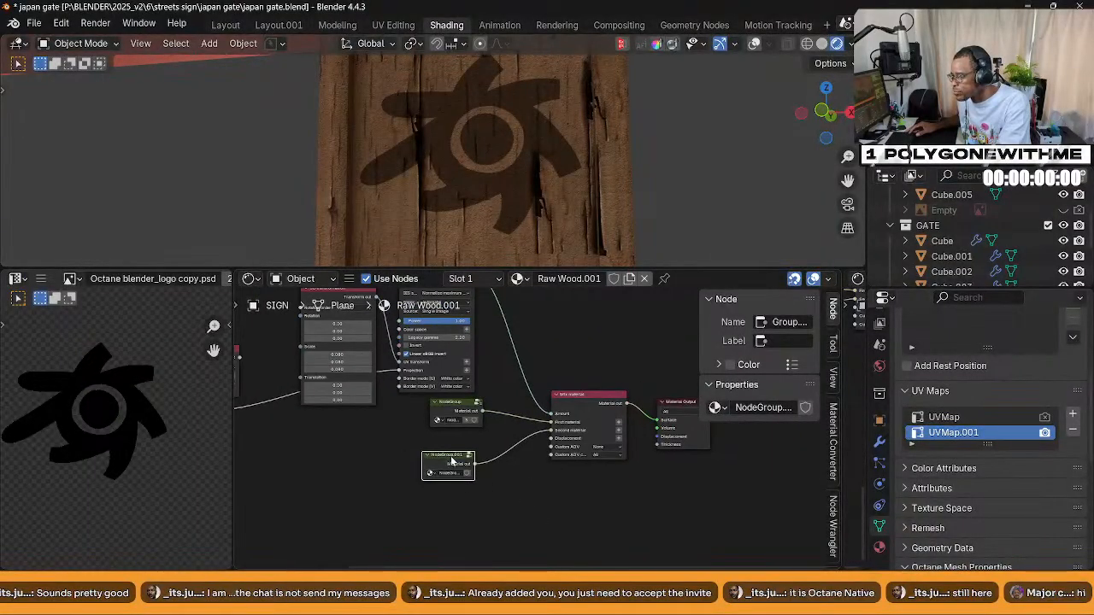
# Inside NodeGroup.001, move the group output and wood material nodes away from the textures, and widen the node editor
pyautogui.press('Tab')
pyautogui.scroll(-4, 547, 419)
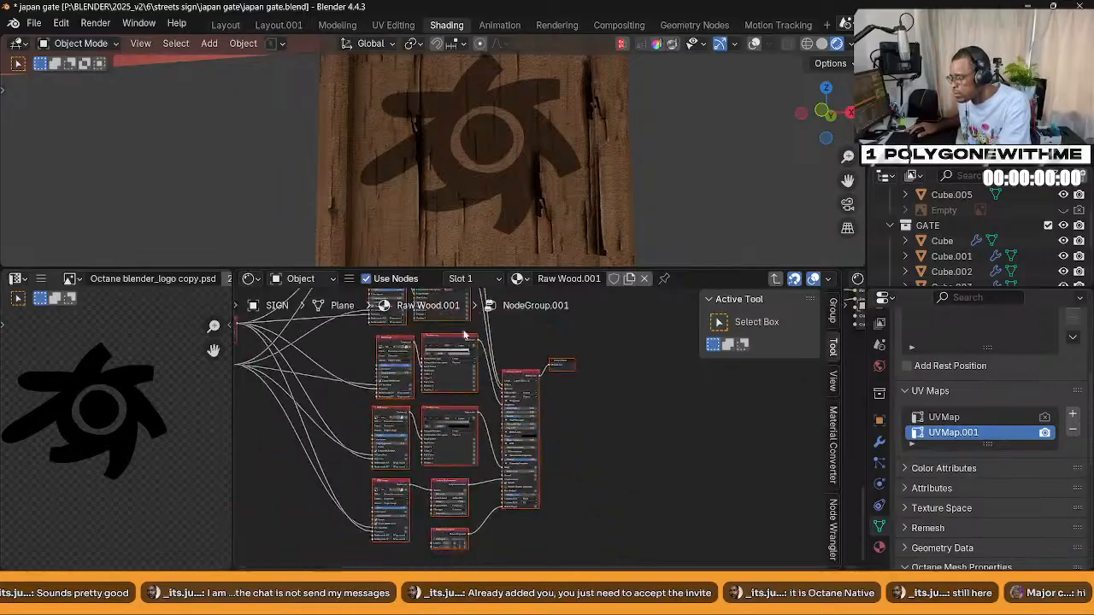
pyautogui.moveTo(535, 384); pyautogui.dragTo(598, 462)
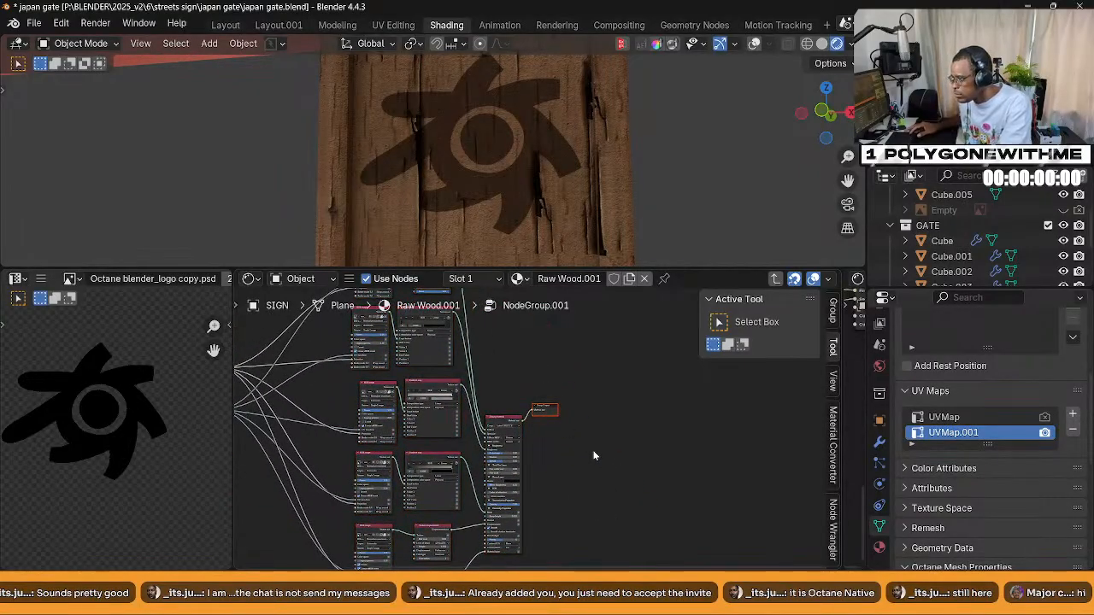
pyautogui.press('g')
pyautogui.click(753, 463)
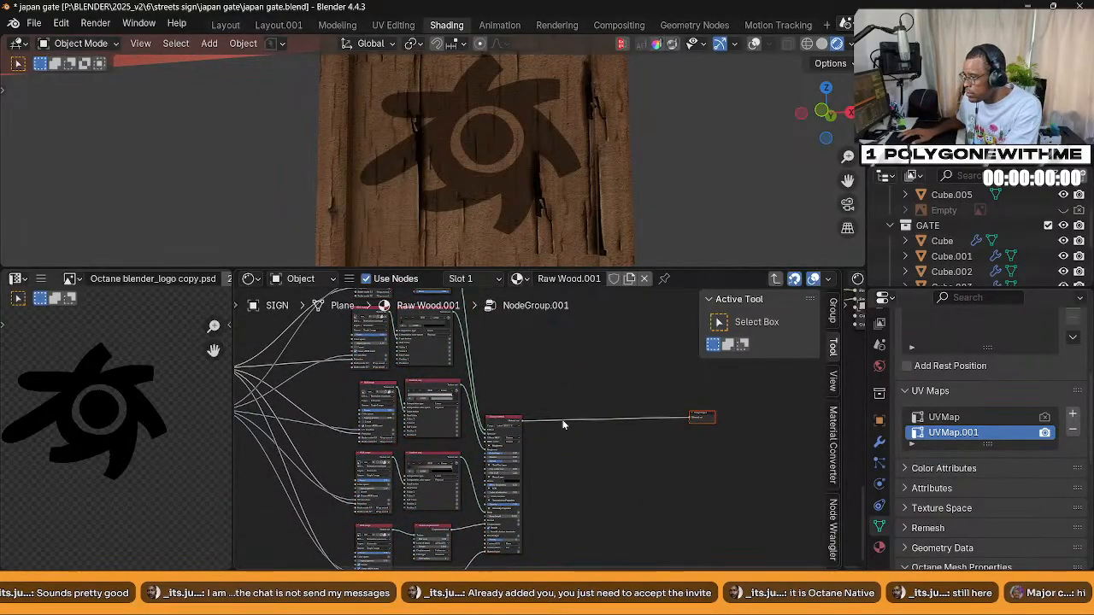
pyautogui.moveTo(508, 422); pyautogui.dragTo(647, 422)
pyautogui.moveTo(534, 420); pyautogui.dragTo(533, 398, button='middle')
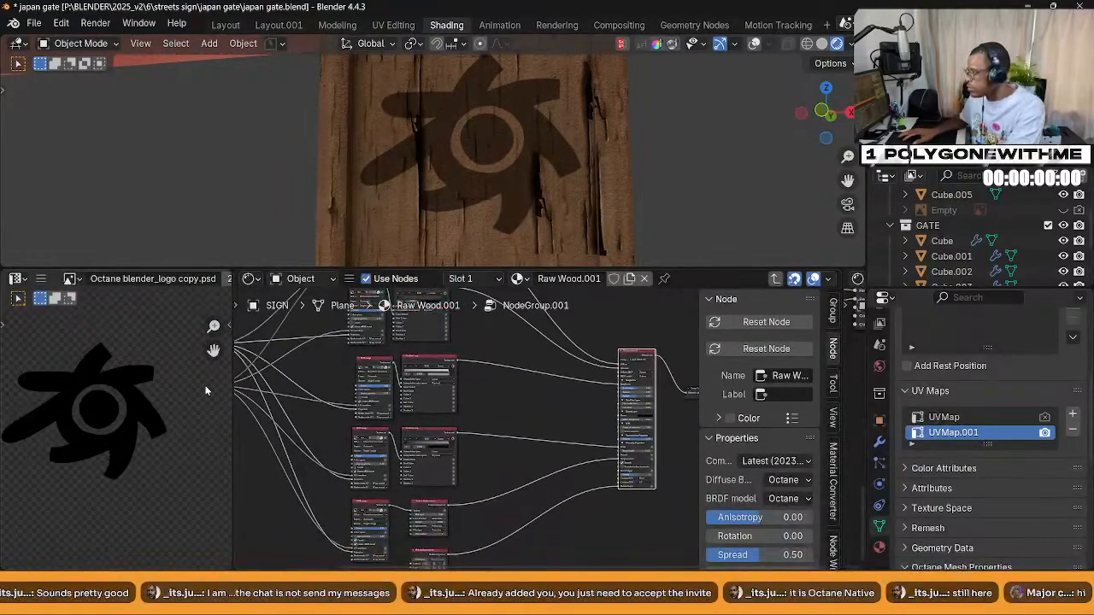
pyautogui.moveTo(232, 406); pyautogui.dragTo(26, 406)
pyautogui.scroll(-3, 442, 417)
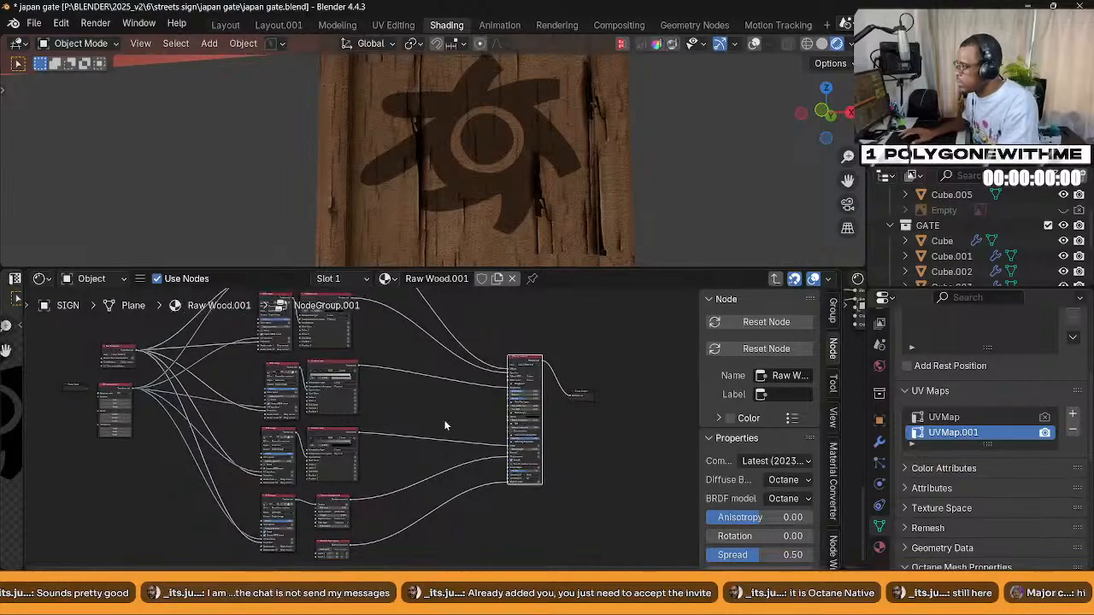
# Back in the main material, delete the unused Box Projection node and move the Mesh UV projection node beside the 3D transformation
pyautogui.press('Tab')
pyautogui.scroll(5, 426, 386)
pyautogui.moveTo(368, 425); pyautogui.dragTo(514, 452, button='middle')
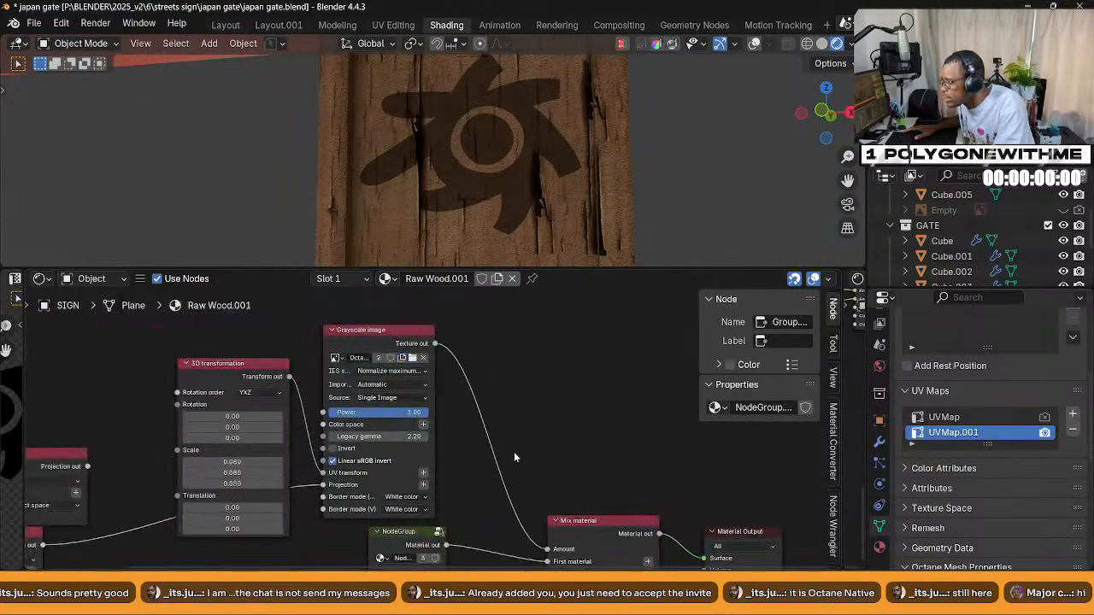
pyautogui.scroll(-3, 513, 421)
pyautogui.click(183, 443)
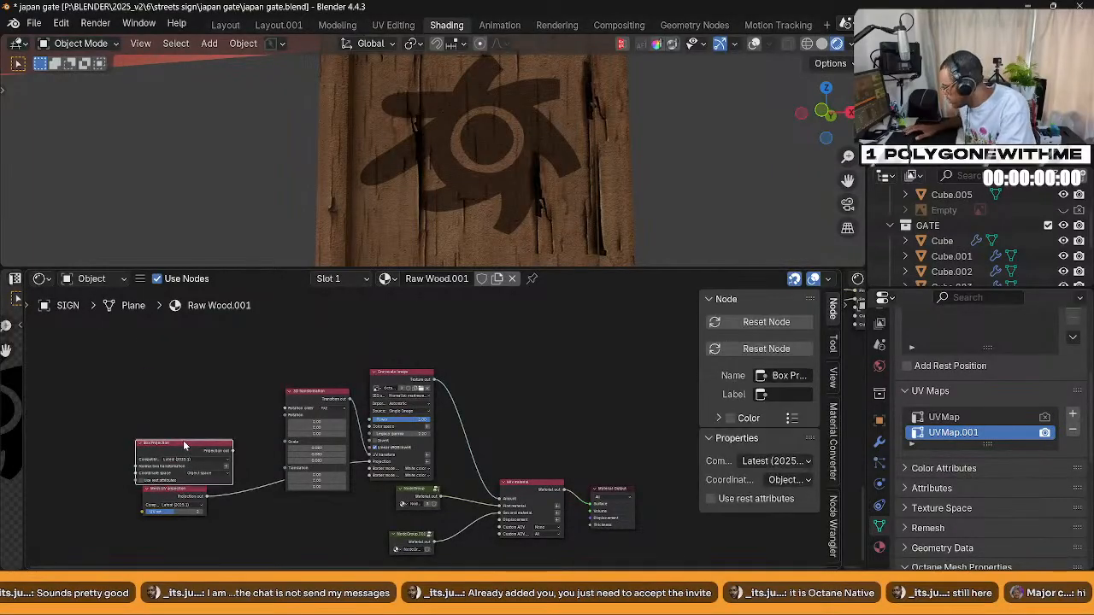
pyautogui.press('Delete')
pyautogui.moveTo(90, 360); pyautogui.dragTo(439, 479)
pyautogui.click(171, 496)
pyautogui.moveTo(178, 498); pyautogui.dragTo(237, 451)
# Copy the Mesh UV projection, 3D transformation and logo Grayscale image nodes together
pyautogui.moveTo(195, 355); pyautogui.dragTo(473, 471)
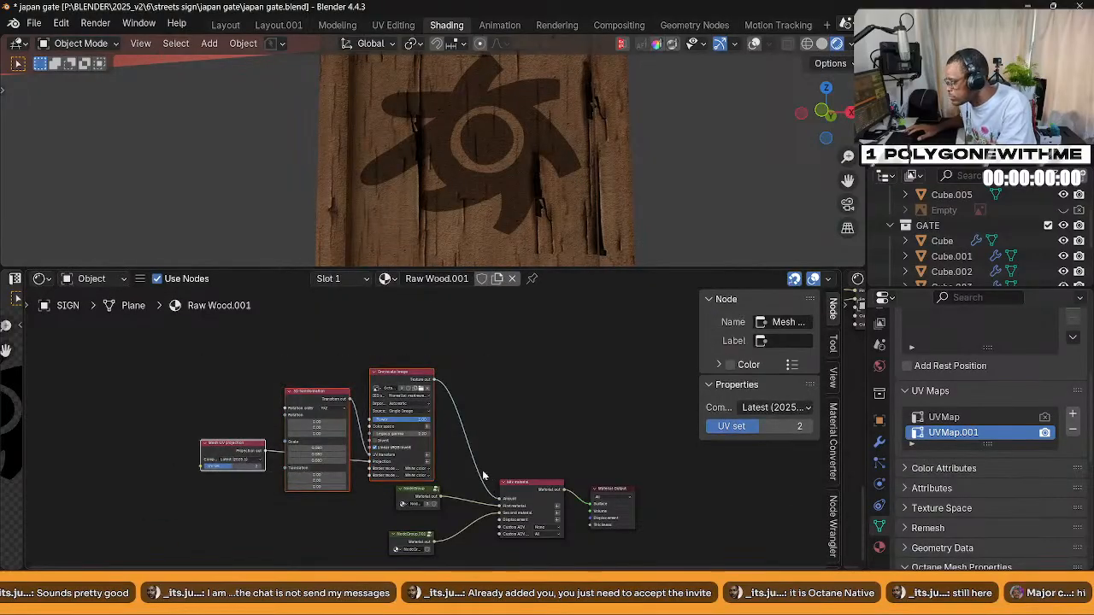
pyautogui.rightClick(396, 371)
pyautogui.moveTo(400, 373)
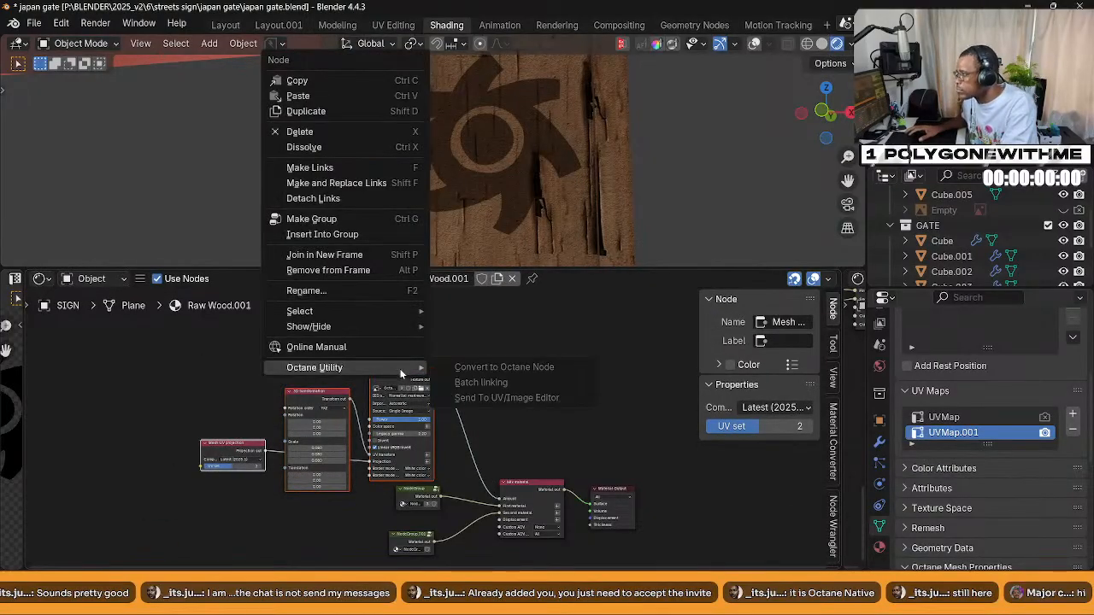
pyautogui.click(340, 82)
pyautogui.scroll(-1, 462, 462)
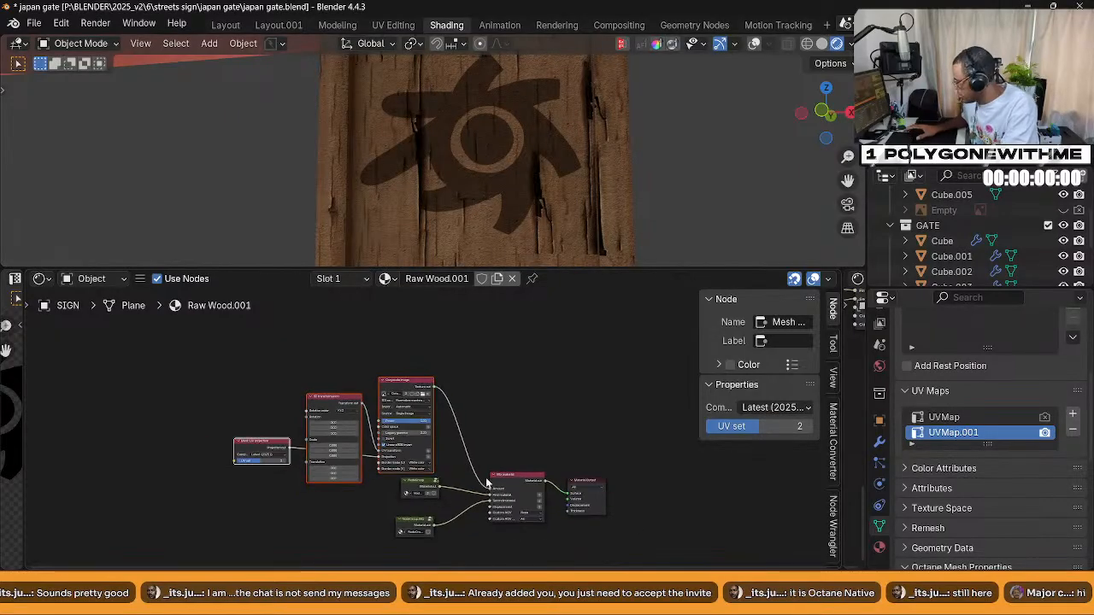
pyautogui.click(466, 463)
# Paste the copied logo projection, transformation and Grayscale image nodes inside NodeGroup.001, and maximize the node editor
pyautogui.moveTo(438, 521); pyautogui.dragTo(445, 416, button='middle')
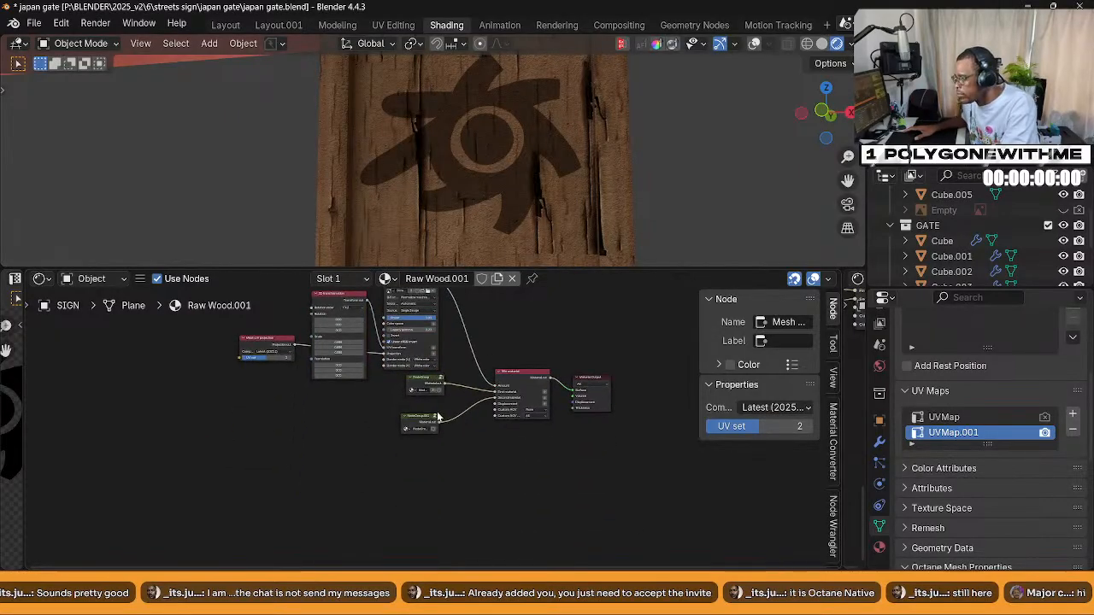
pyautogui.click(413, 424)
pyautogui.press('Tab')
pyautogui.scroll(-3, 403, 420)
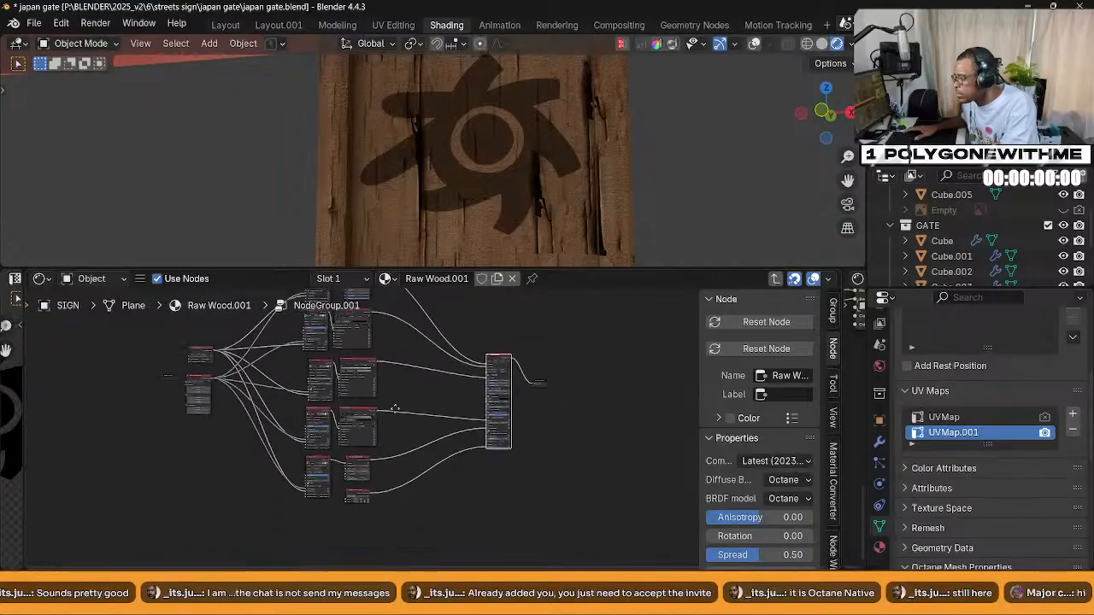
pyautogui.rightClick(255, 472)
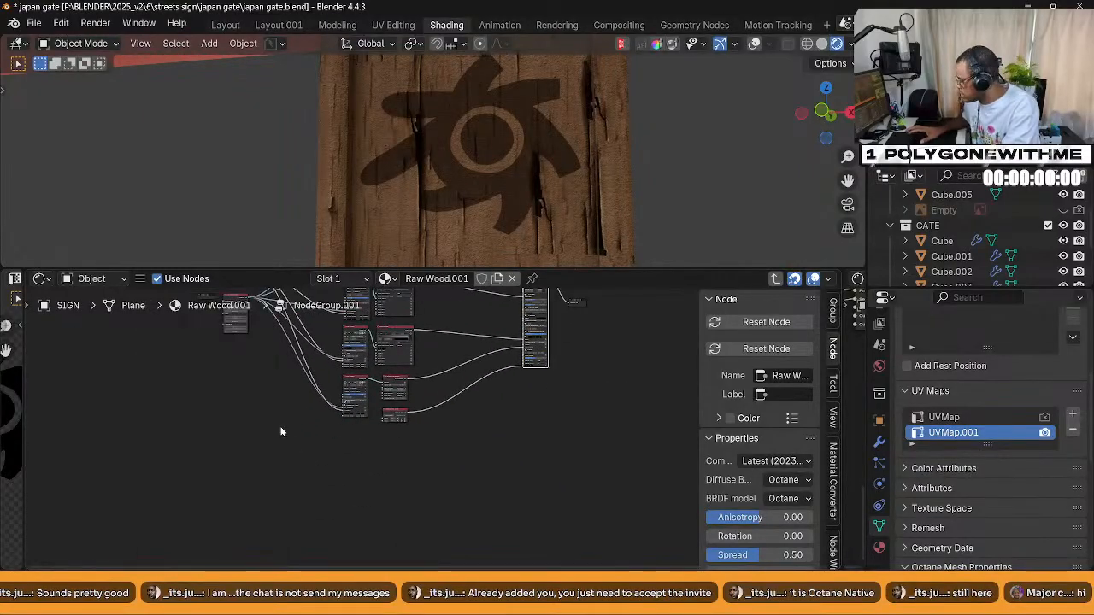
pyautogui.hotkey('ctrl', 'v')
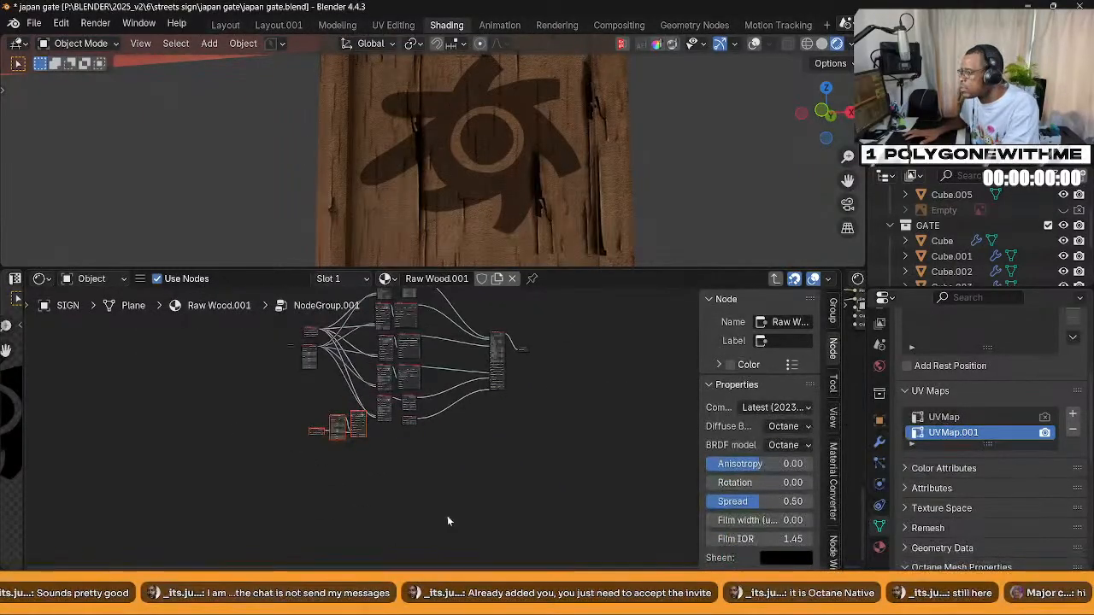
pyautogui.hotkey('ctrl', 'space')
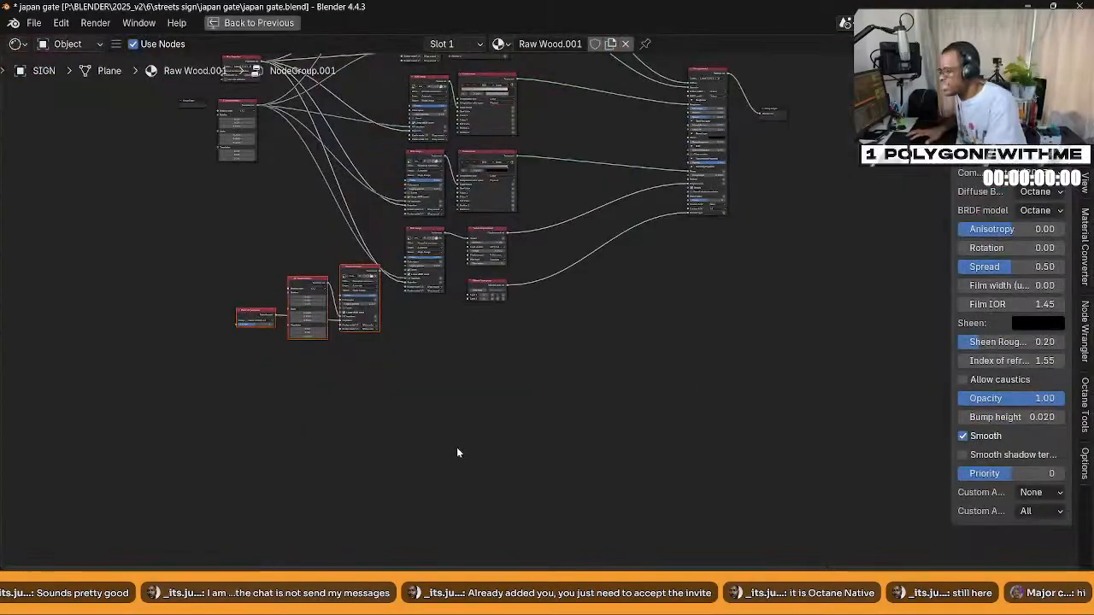
pyautogui.scroll(5, 402, 445)
pyautogui.keyDown('shift'); pyautogui.scroll(5, 419, 445); pyautogui.keyUp('shift')
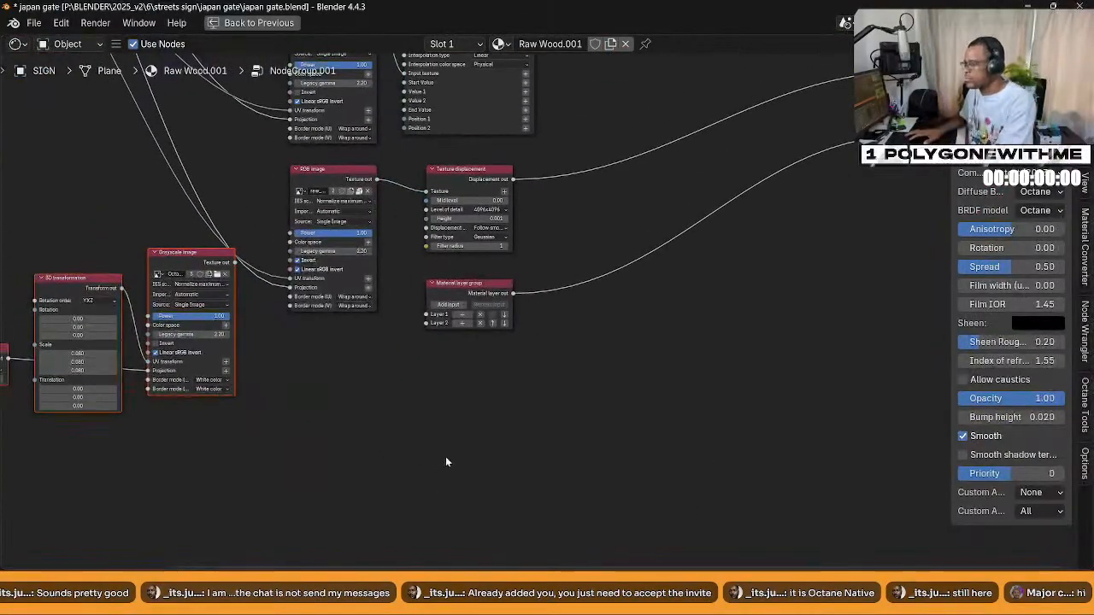
# Delete the Material layer group node, move the displacement nodes down, and place the logo nodes under the bump textures
pyautogui.moveTo(481, 447); pyautogui.dragTo(371, 306)
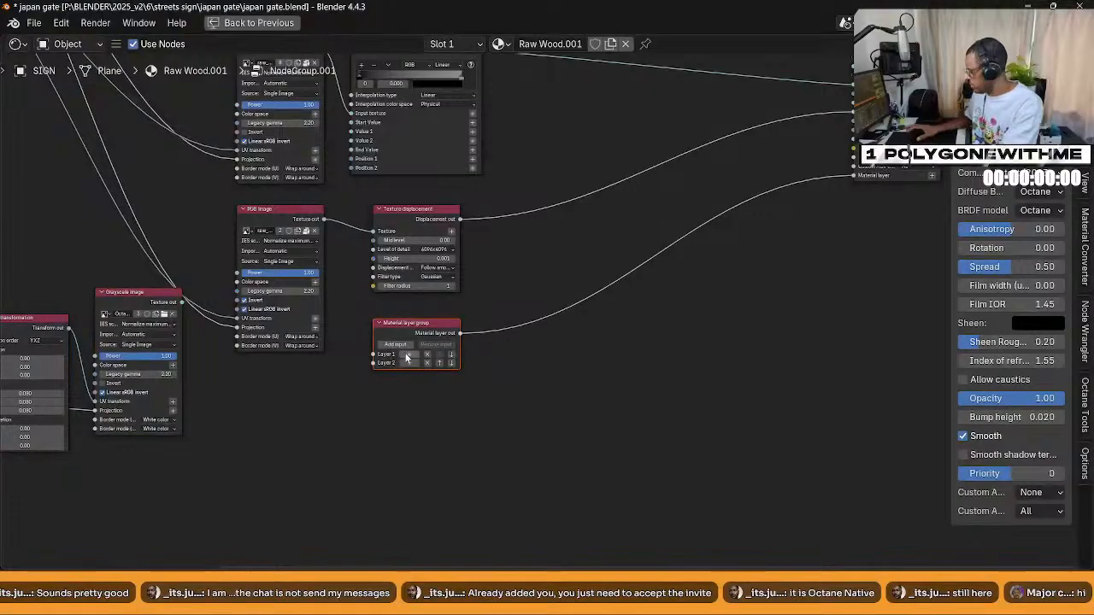
pyautogui.press('x')
pyautogui.moveTo(308, 441); pyautogui.dragTo(660, 411, button='middle')
pyautogui.moveTo(556, 448); pyautogui.dragTo(339, 322)
pyautogui.moveTo(477, 281); pyautogui.dragTo(740, 347)
pyautogui.moveTo(863, 267); pyautogui.dragTo(461, 410, button='middle')
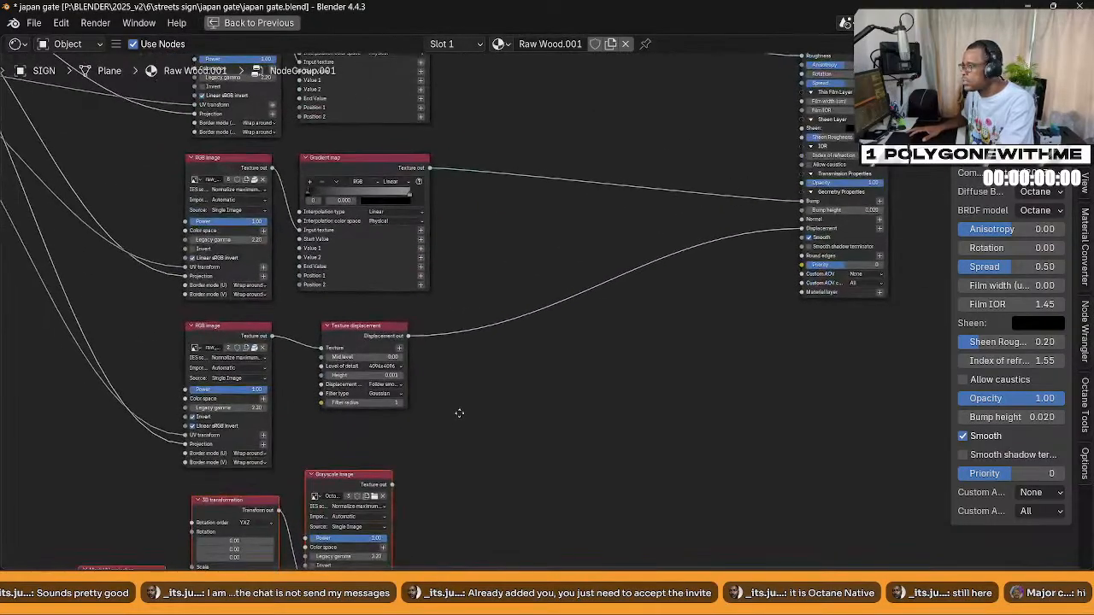
pyautogui.moveTo(380, 408); pyautogui.dragTo(482, 208, button='middle')
pyautogui.moveTo(620, 239); pyautogui.dragTo(229, 141)
pyautogui.moveTo(444, 128); pyautogui.dragTo(431, 486)
pyautogui.moveTo(251, 258); pyautogui.dragTo(358, 254)
pyautogui.moveTo(569, 119); pyautogui.dragTo(458, 406, button='middle')
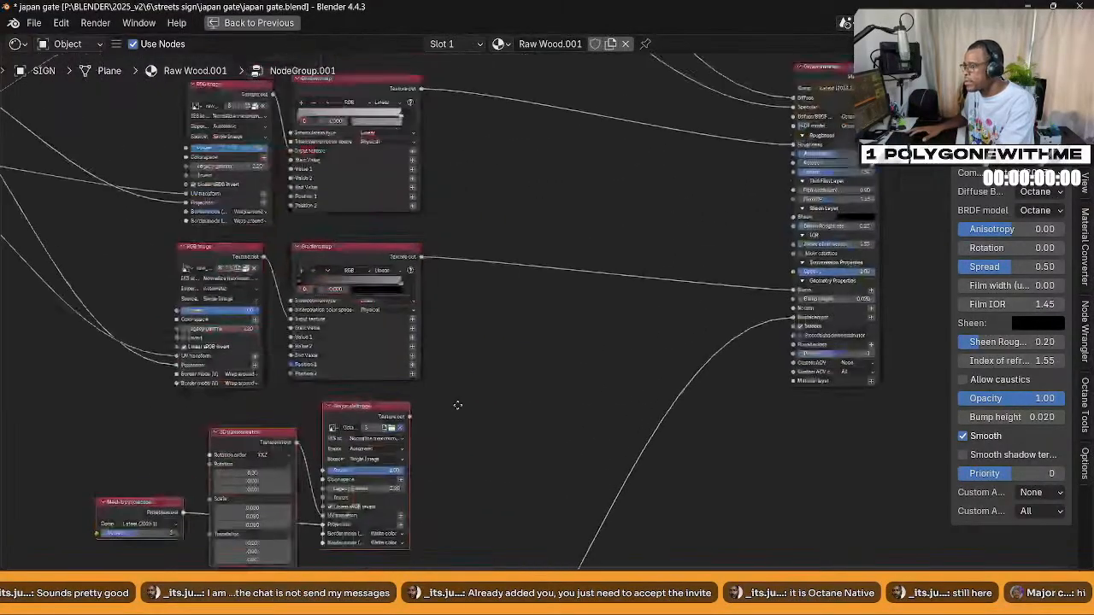
# Insert a Mix texture between the bump Gradient map and the material's Bump input, with the logo Grayscale image as second texture
pyautogui.hotkey('shift', 'a')
pyautogui.moveTo(524, 373)
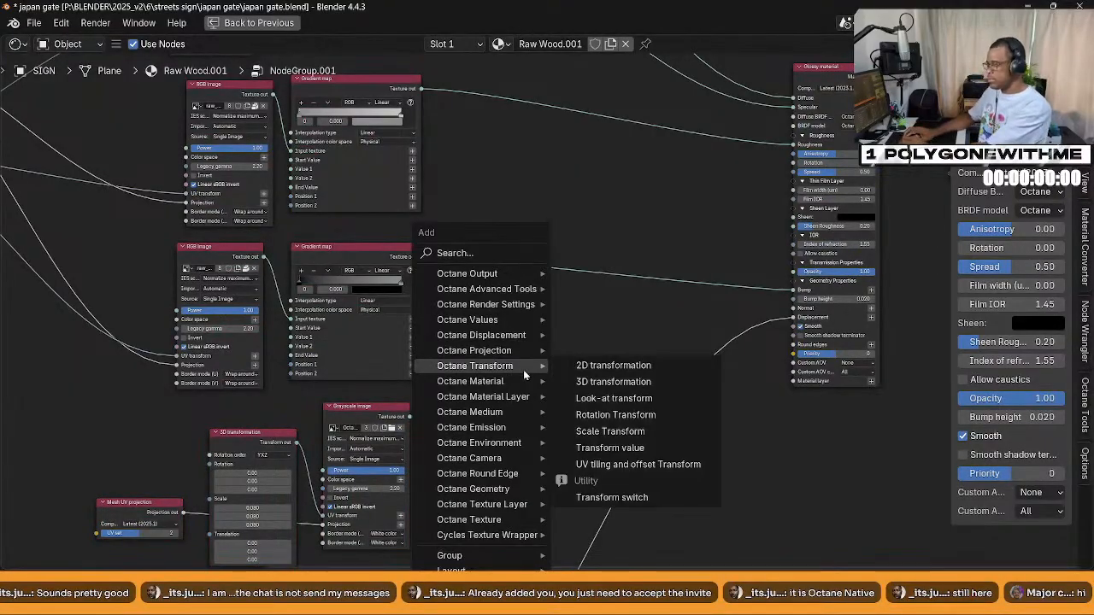
pyautogui.write('mix')
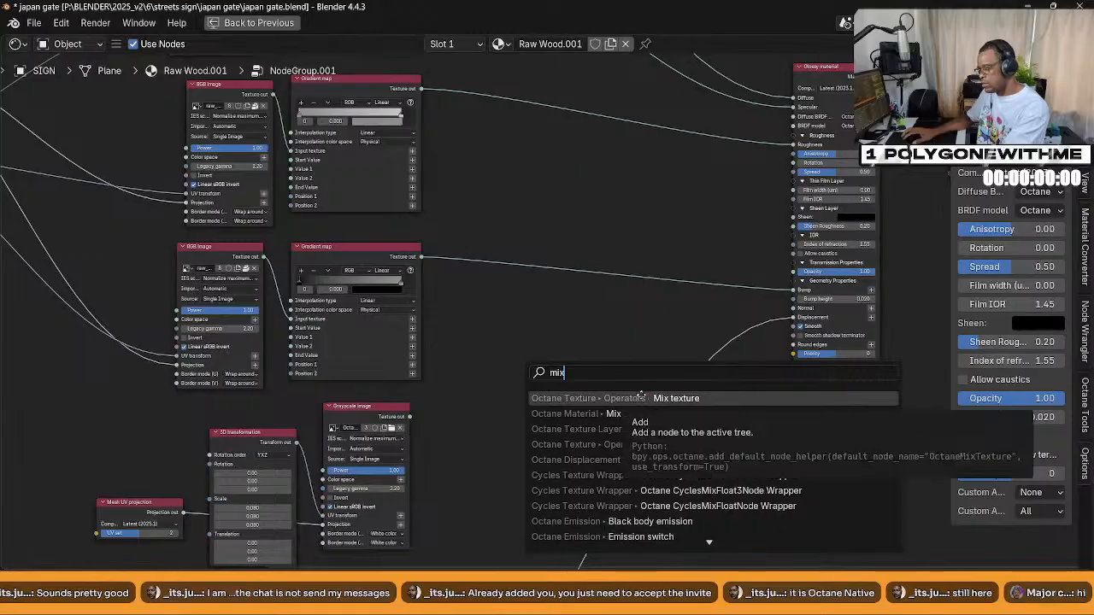
pyautogui.press('Return')
pyautogui.click(519, 328)
pyautogui.moveTo(566, 280); pyautogui.dragTo(566, 289)
pyautogui.moveTo(408, 417); pyautogui.dragTo(565, 299)
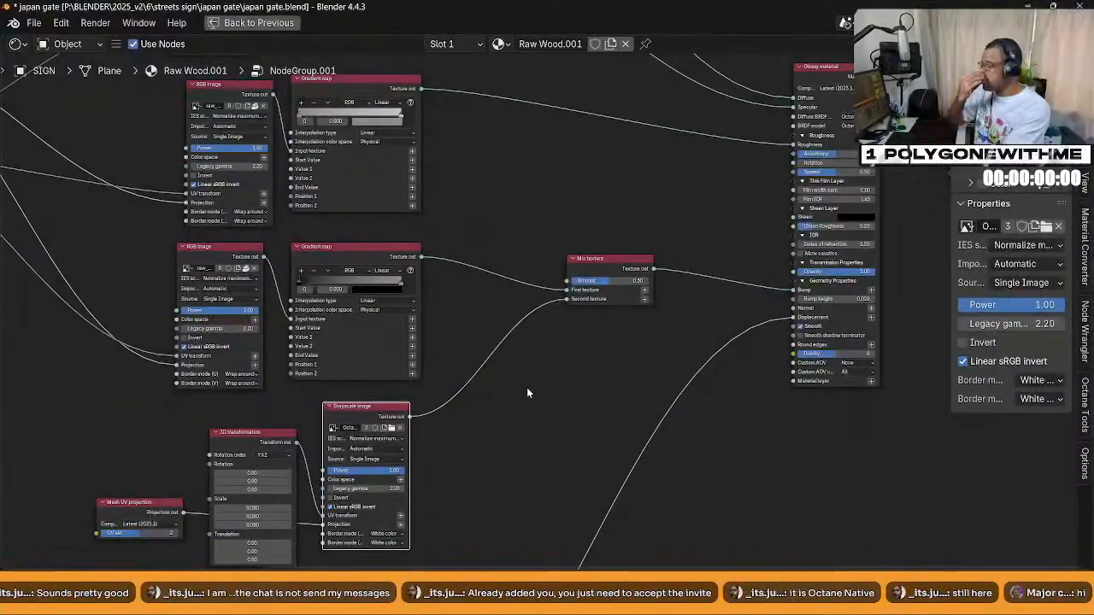
# Restore the split layout, set the Mix texture amount to 0 and check the sign's logo from a low angle
pyautogui.hotkey('ctrl', 'space')
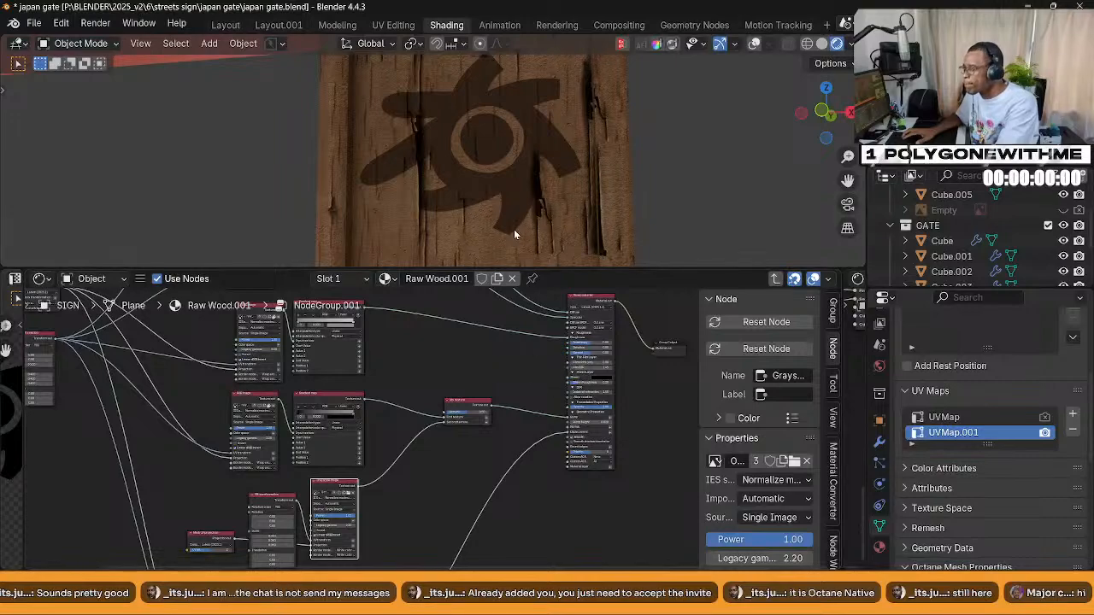
pyautogui.scroll(4, 366, 425)
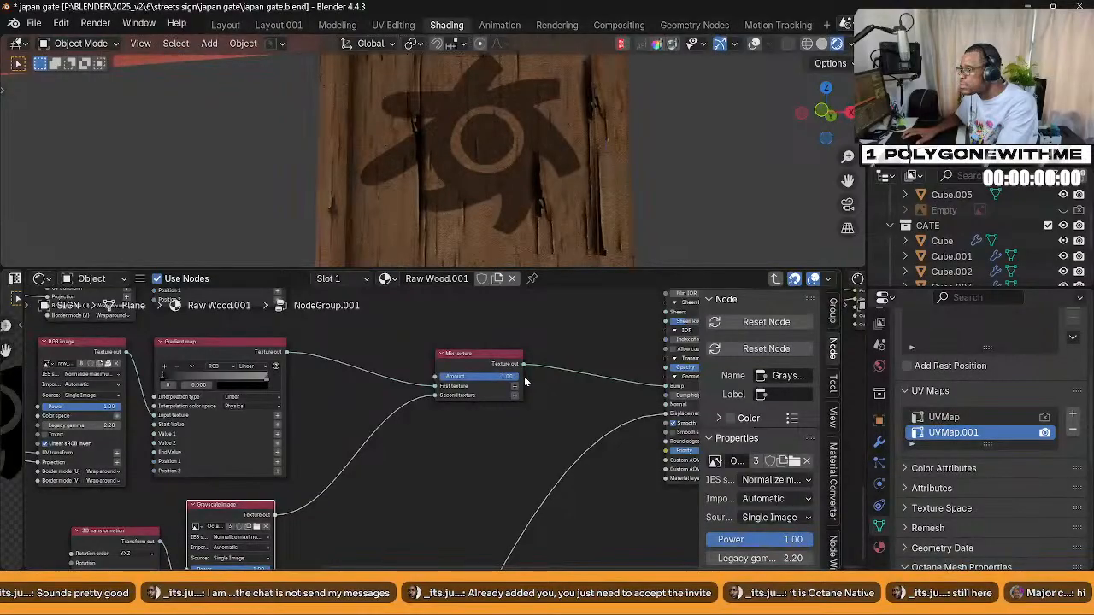
pyautogui.click(505, 376)
pyautogui.click(502, 377)
pyautogui.write('0')
pyautogui.press('Return')
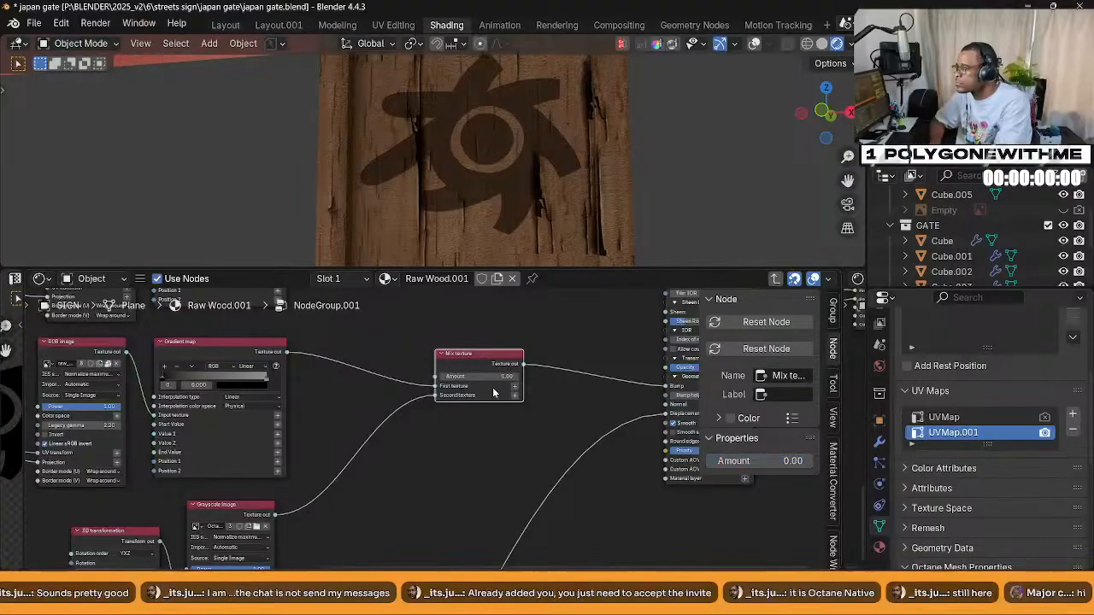
pyautogui.moveTo(303, 549); pyautogui.dragTo(315, 519, button='middle')
pyautogui.moveTo(370, 454); pyautogui.dragTo(498, 164, button='middle')
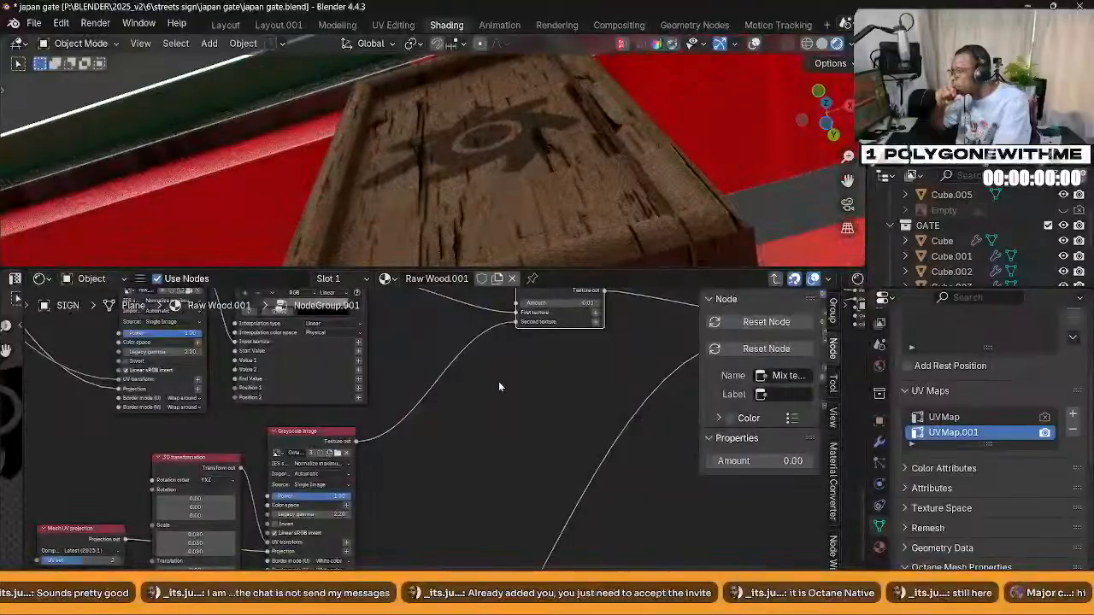
# Set the Mix texture amount to 1 and examine the logo's surface relief up close
pyautogui.moveTo(491, 373); pyautogui.dragTo(414, 447, button='middle')
pyautogui.click(459, 377)
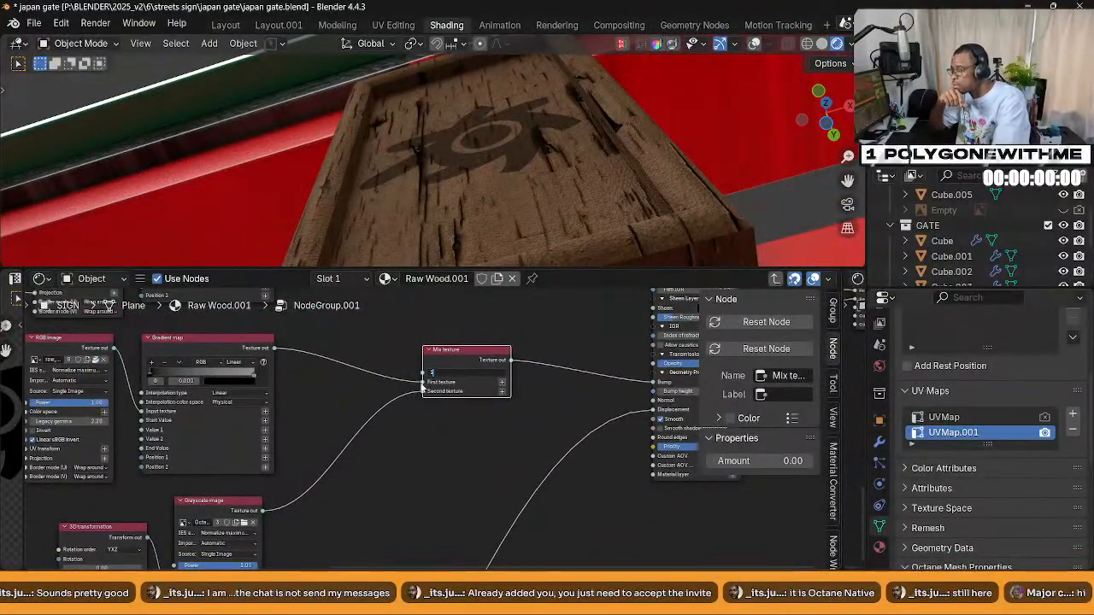
pyautogui.write('1')
pyautogui.press('Return')
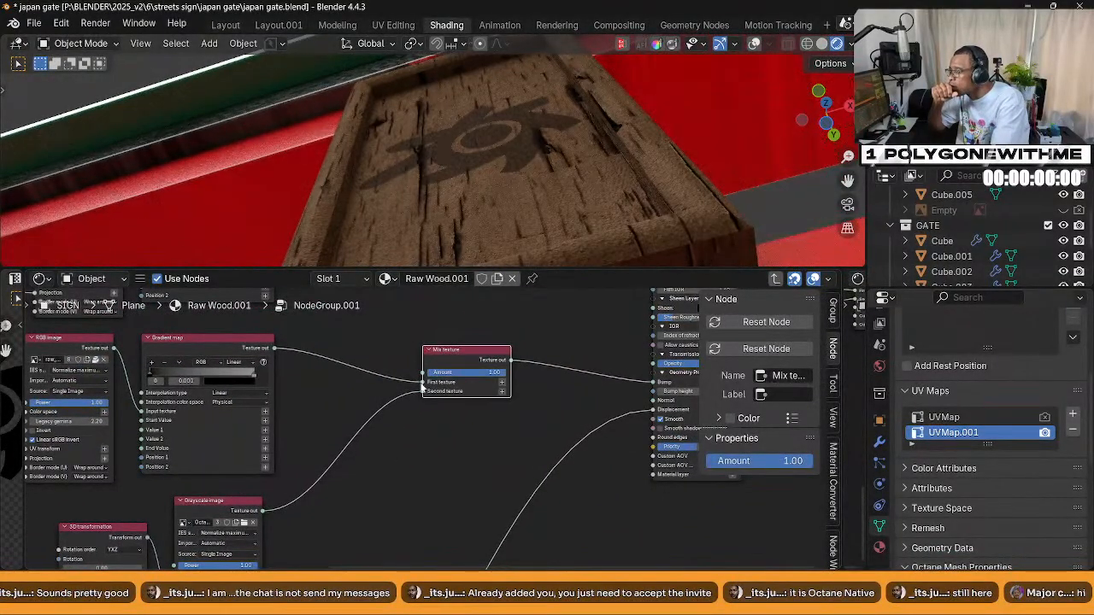
pyautogui.moveTo(347, 179); pyautogui.dragTo(482, 182, button='middle')
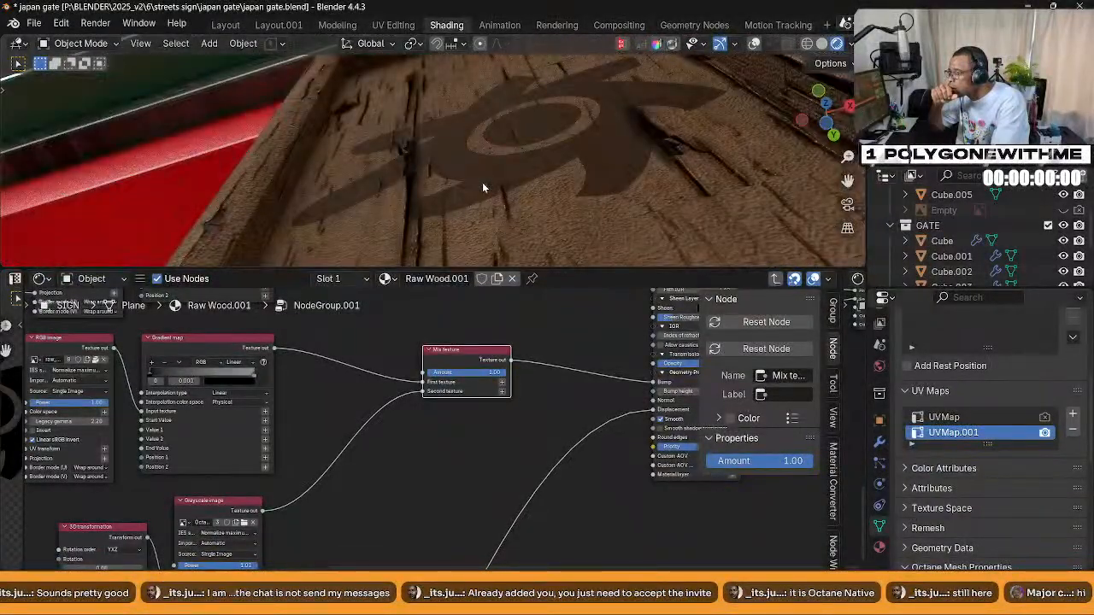
pyautogui.scroll(-2, 539, 429)
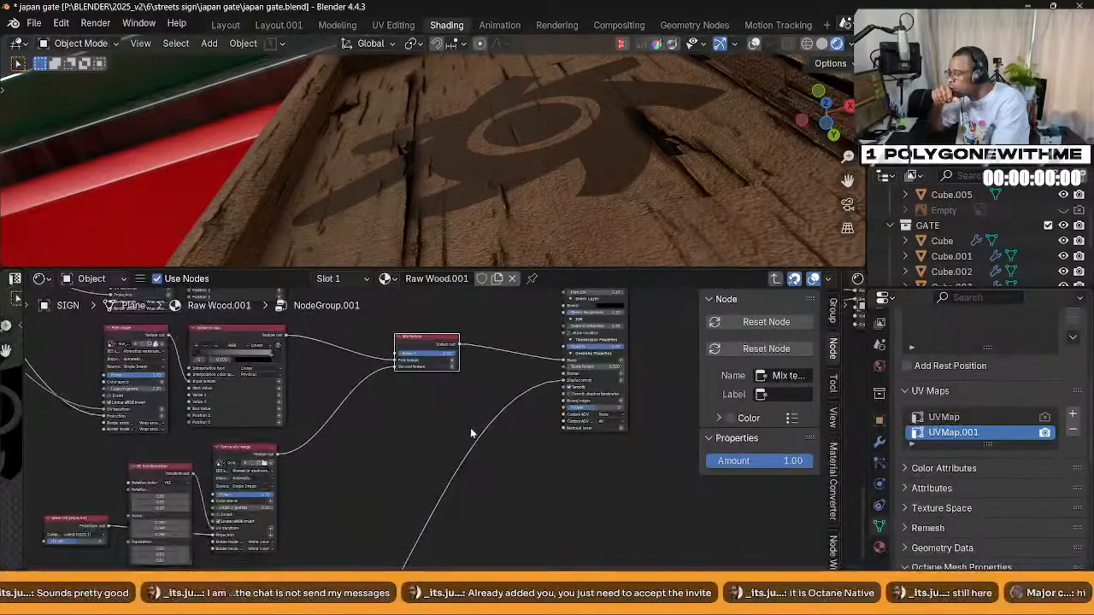
# Delete the Mix texture node that feeds the Bump input
pyautogui.moveTo(469, 426); pyautogui.dragTo(338, 422, button='middle')
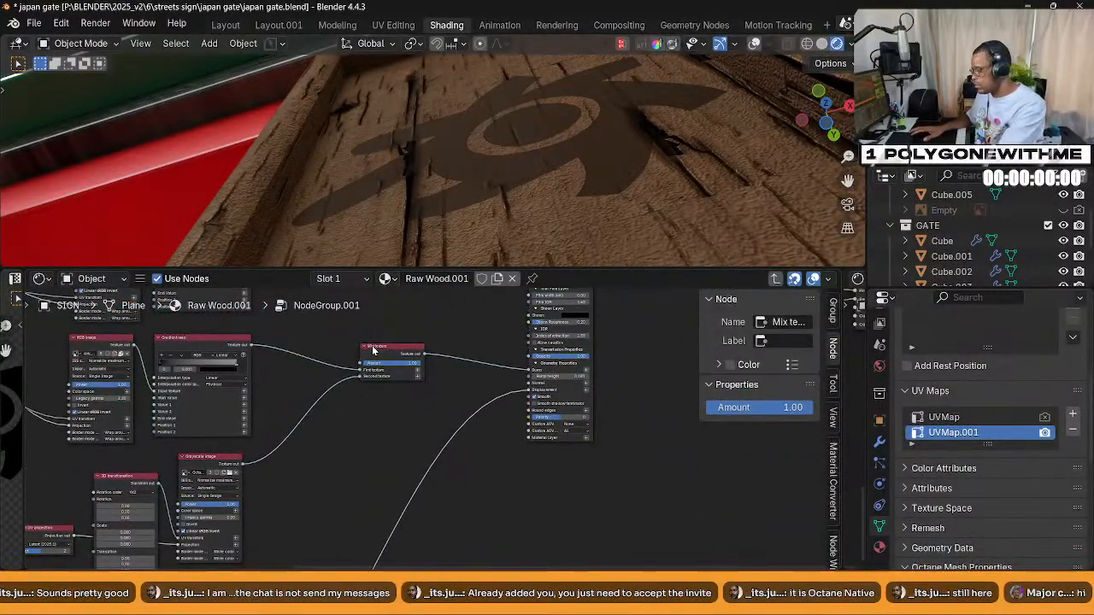
pyautogui.press('x')
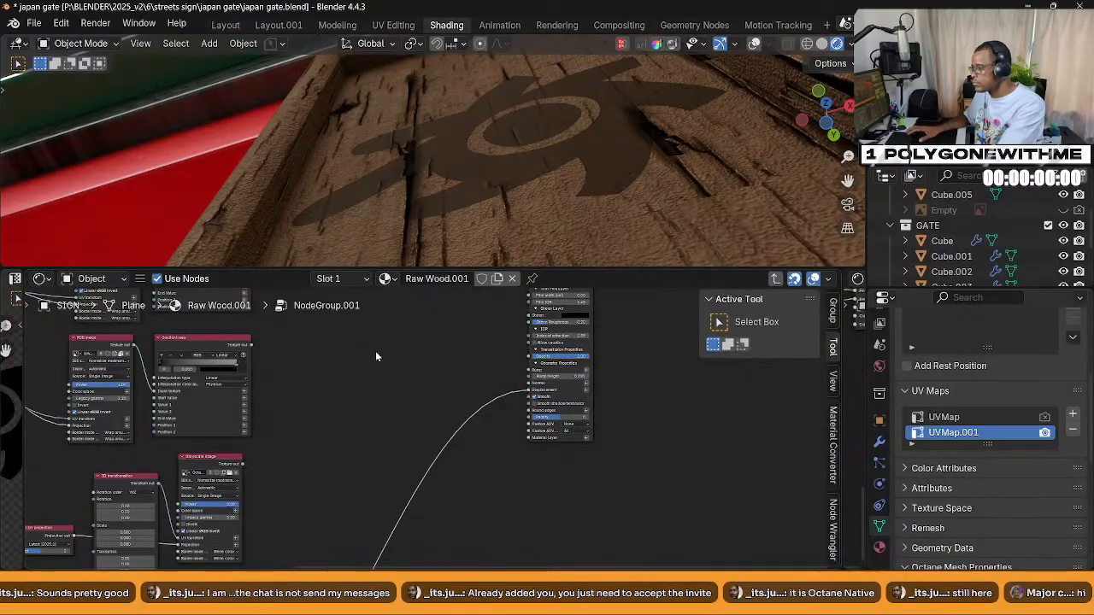
pyautogui.scroll(-1, 370, 375)
pyautogui.scroll(1, 370, 375)
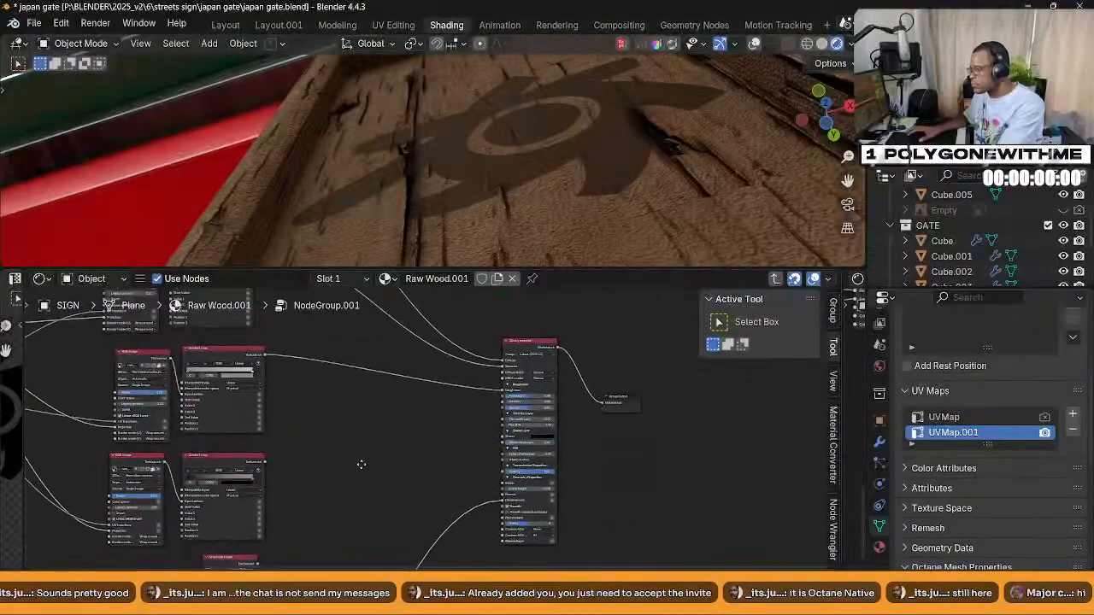
# Add a Composite texture node beside the bump Gradient map and connect its output to the material's Bump input
pyautogui.scroll(-1, 370, 375)
pyautogui.moveTo(370, 375); pyautogui.dragTo(369, 418, button='middle')
pyautogui.hotkey('shift', 'a')
pyautogui.moveTo(379, 426)
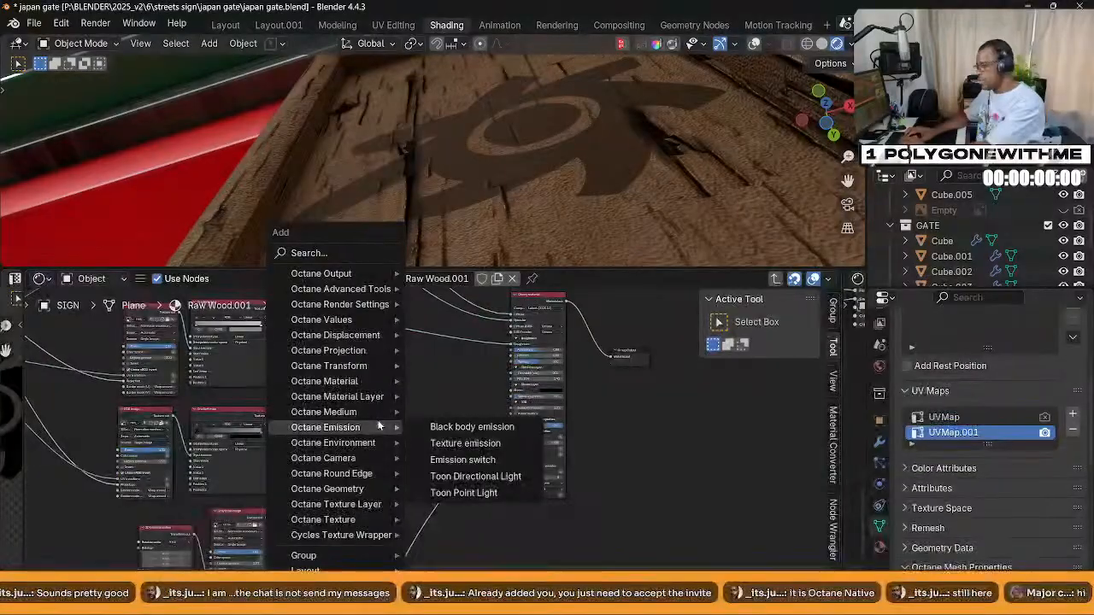
pyautogui.write('t')
pyautogui.press('BackSpace')
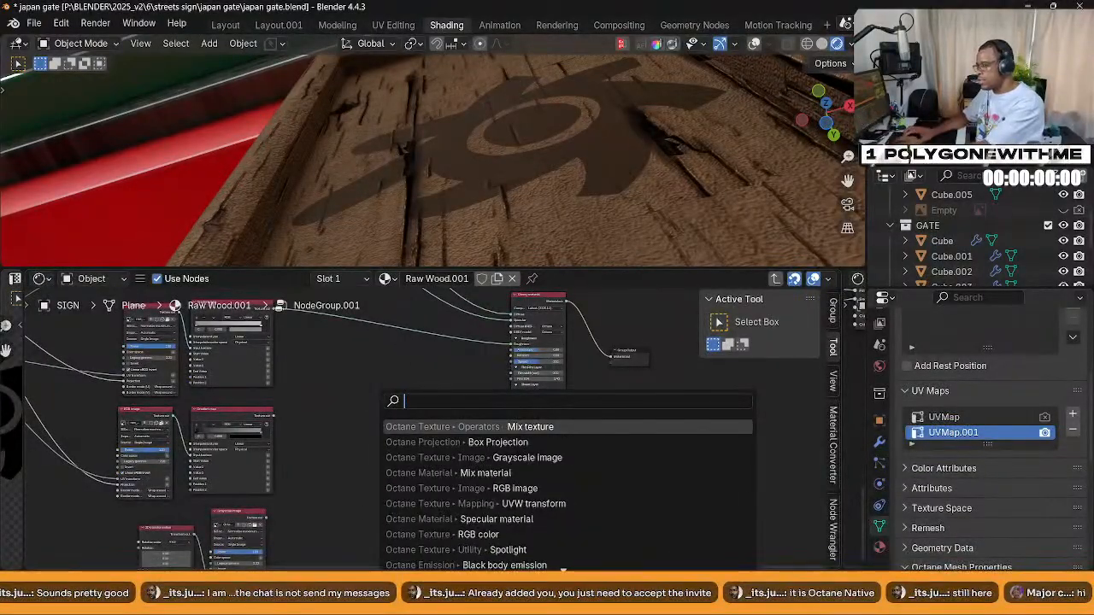
pyautogui.write('com')
pyautogui.press('Down')
pyautogui.press('Down')
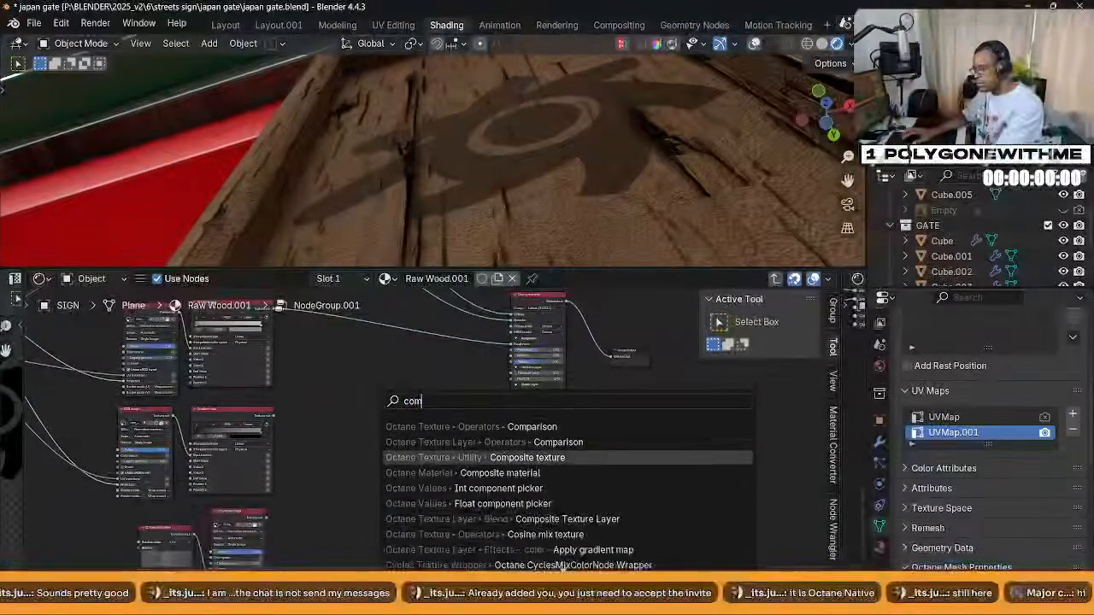
pyautogui.press('Return')
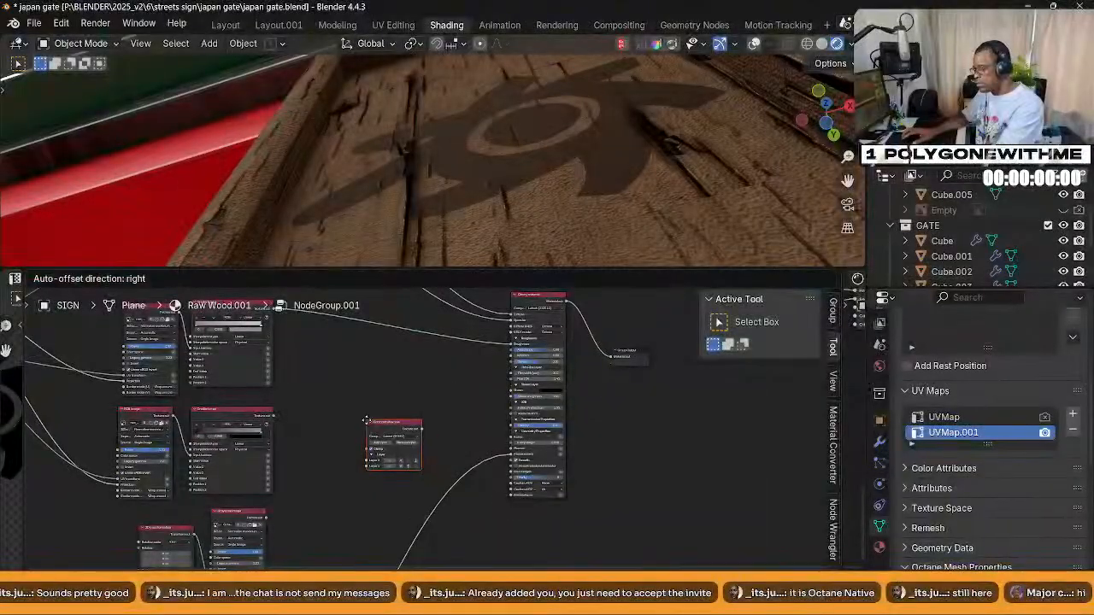
pyautogui.click(367, 418)
pyautogui.moveTo(480, 436); pyautogui.dragTo(510, 440)
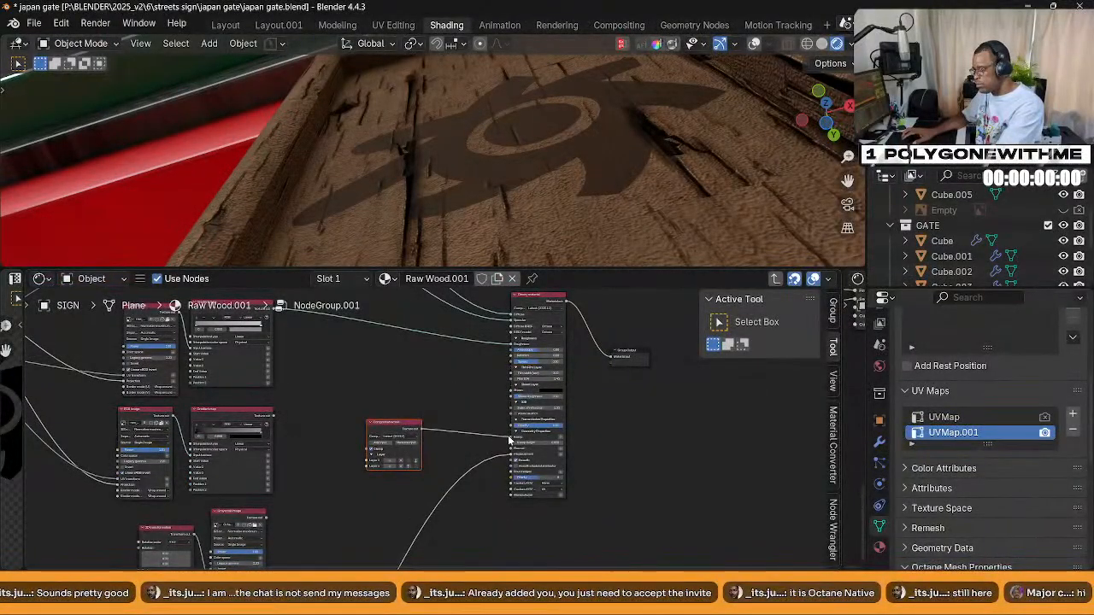
# Add and space out a Composite Texture Layer for both Composite texture inputs, and link the bump Gradient map into the Layer 2 node
pyautogui.scroll(4, 346, 513)
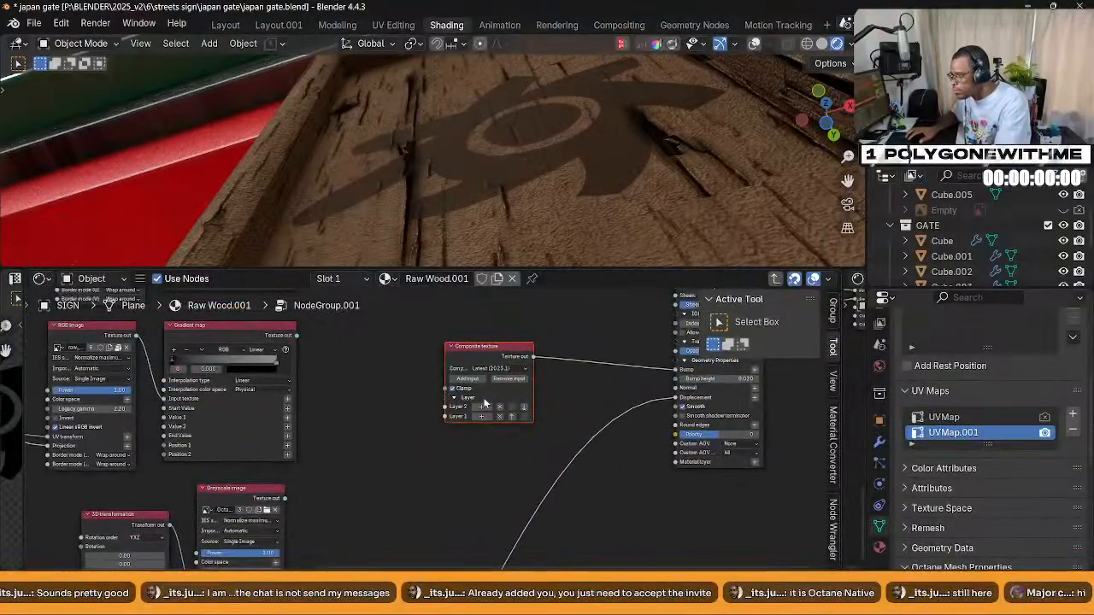
pyautogui.click(480, 408)
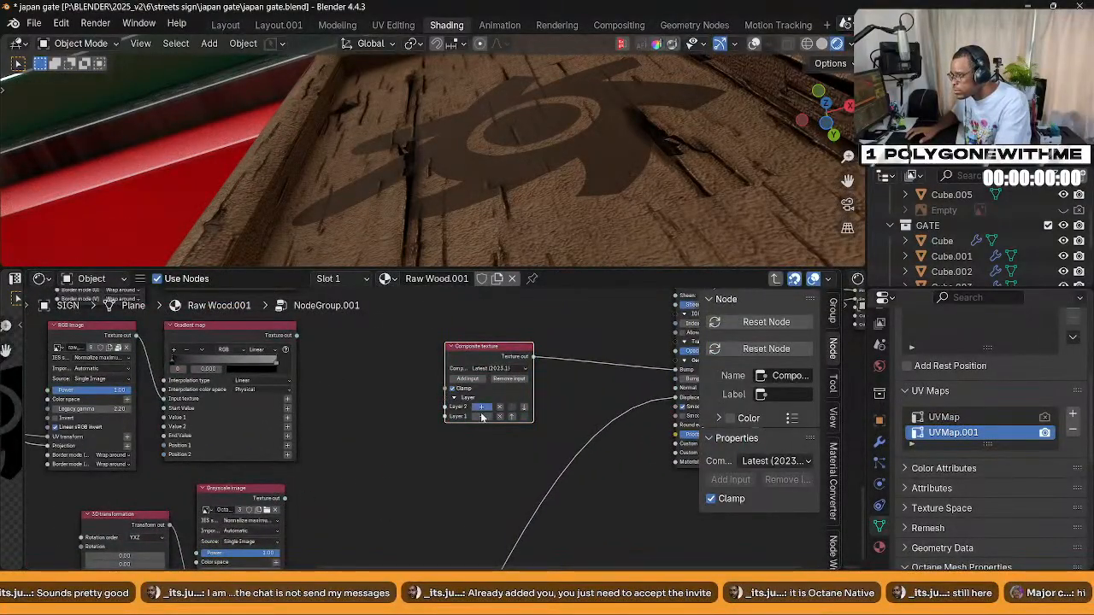
pyautogui.click(483, 417)
pyautogui.moveTo(389, 446); pyautogui.dragTo(384, 518)
pyautogui.moveTo(446, 412); pyautogui.dragTo(454, 515, button='middle')
pyautogui.moveTo(384, 398); pyautogui.dragTo(391, 351)
pyautogui.moveTo(305, 364); pyautogui.dragTo(330, 375)
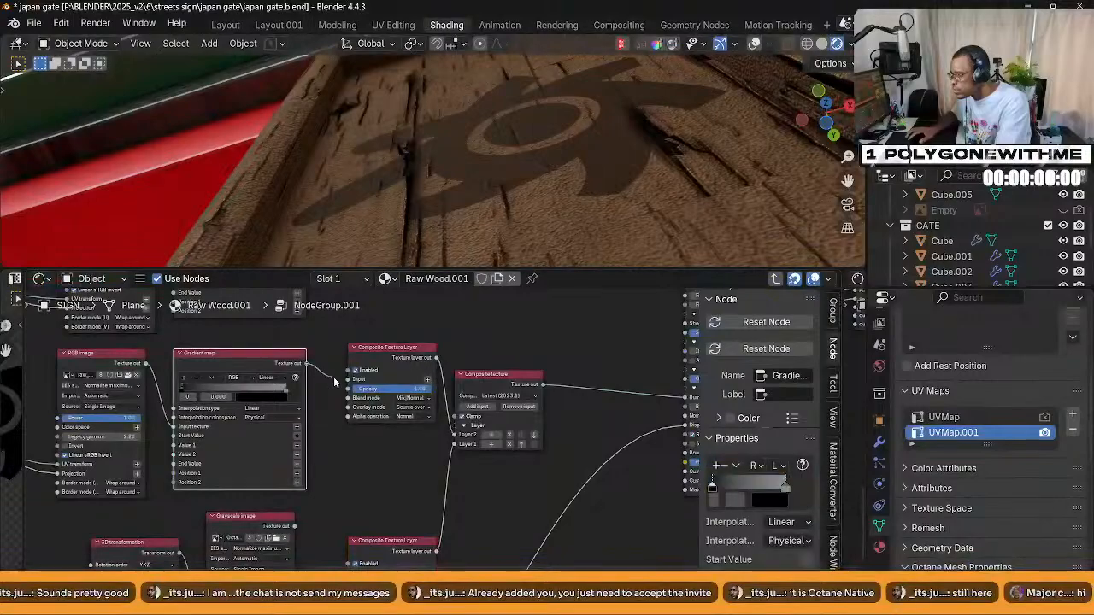
# Connect the Grayscale image's texture output to the input of the Composite Texture Layer that feeds Layer 1
pyautogui.moveTo(365, 457); pyautogui.dragTo(344, 319, button='middle')
pyautogui.moveTo(270, 388); pyautogui.dragTo(323, 427)
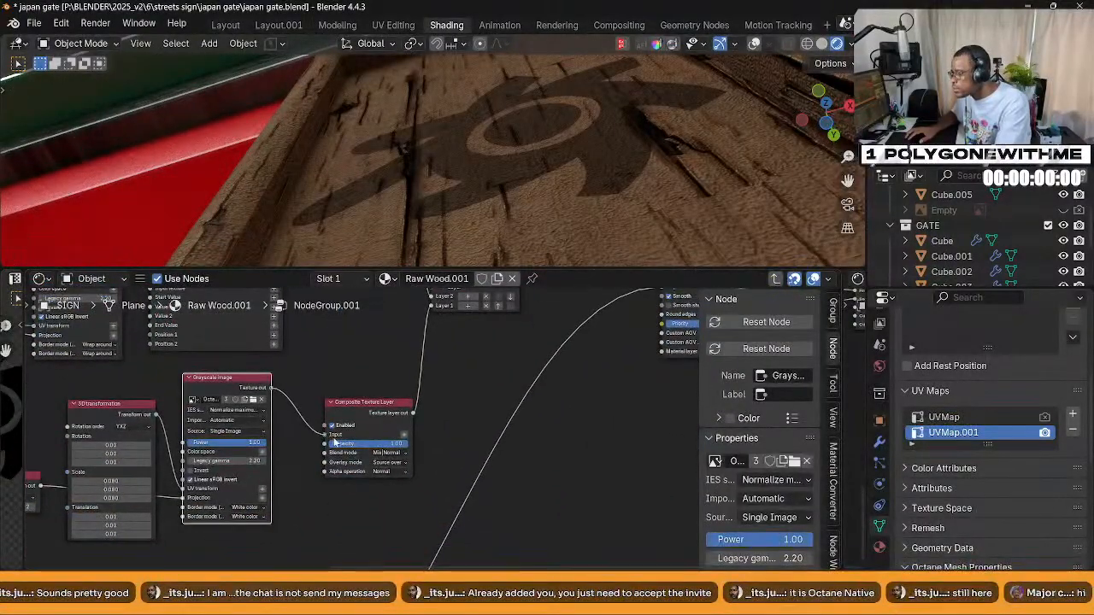
pyautogui.moveTo(428, 393); pyautogui.dragTo(411, 453, button='middle')
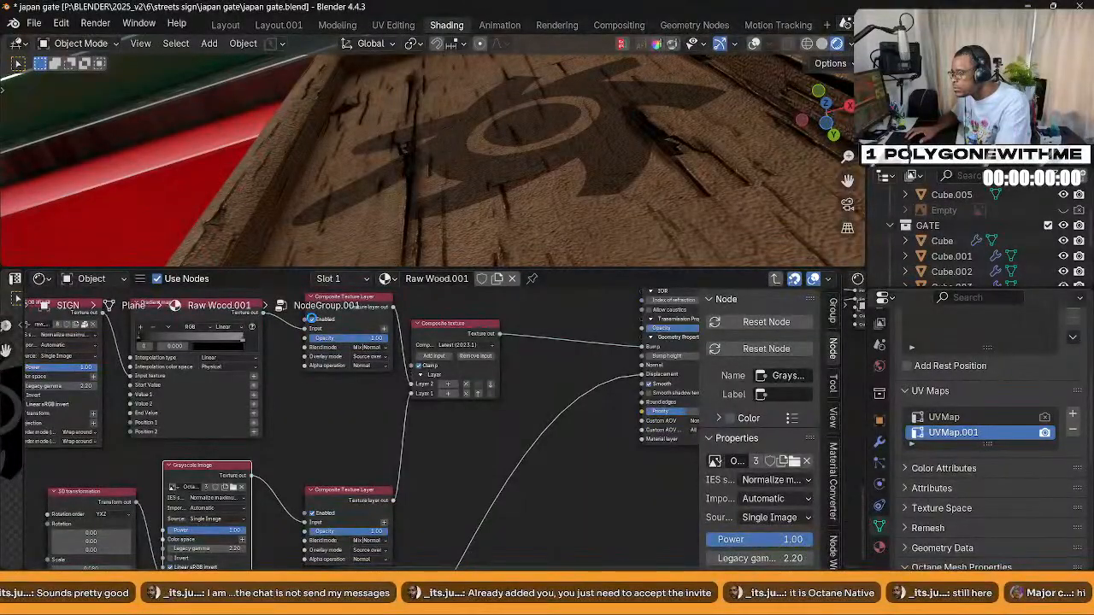
pyautogui.click(312, 320)
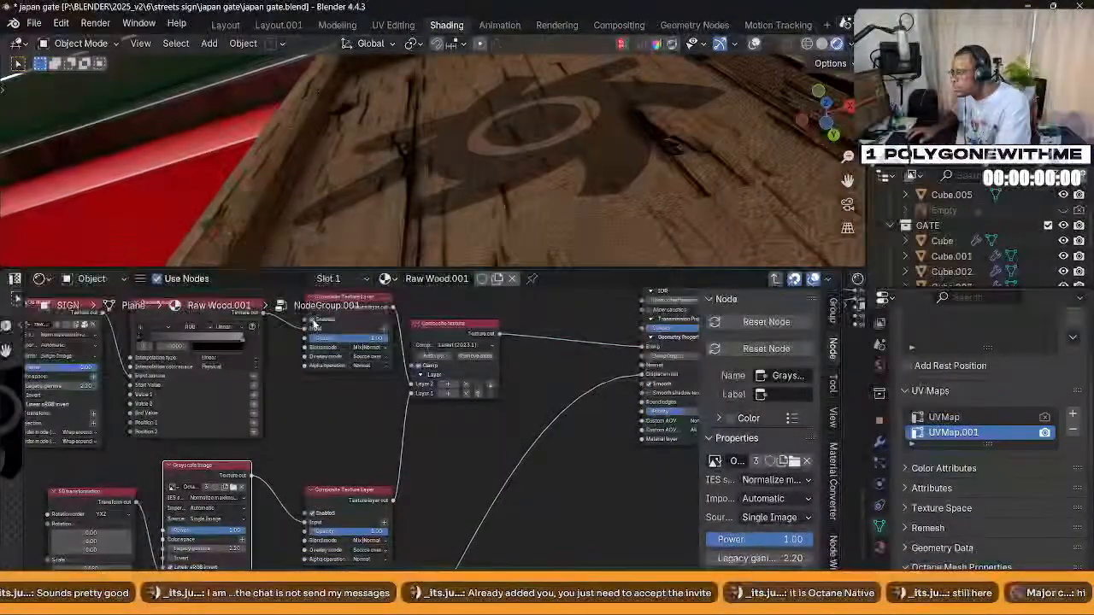
# Double the bump height in the wood material's geometry properties to 0.040
pyautogui.scroll(2, 414, 435)
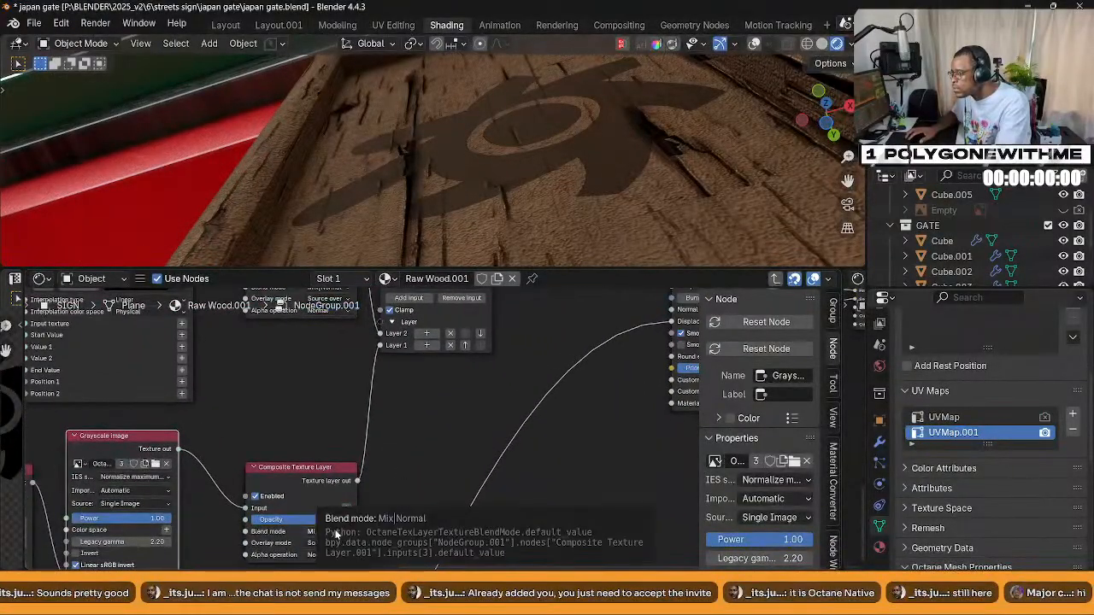
pyautogui.scroll(3, 369, 479)
pyautogui.scroll(1, 407, 472)
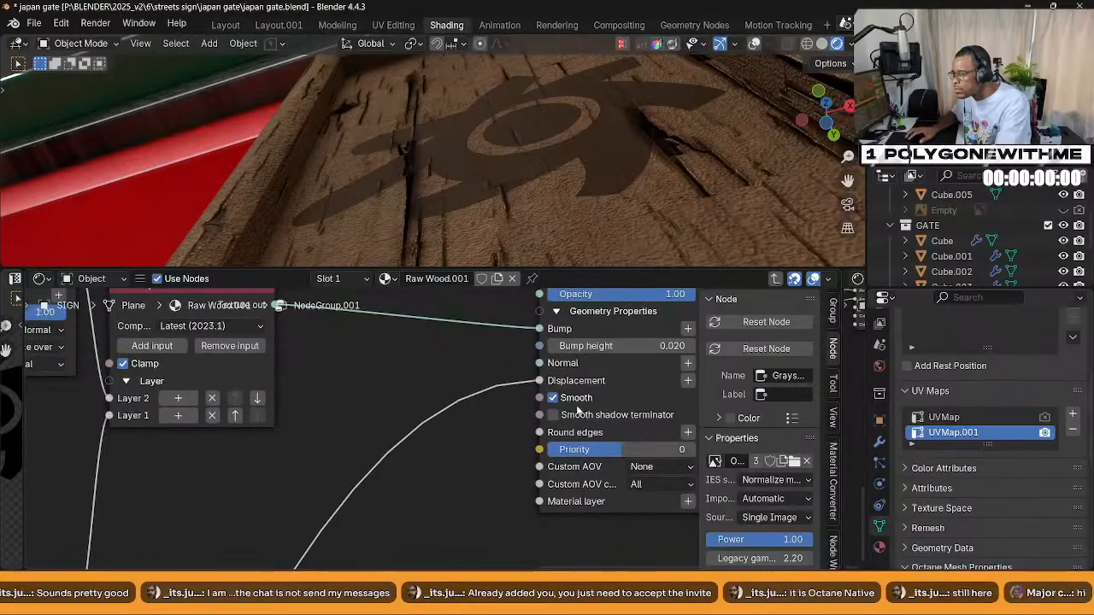
pyautogui.click(598, 345)
pyautogui.write('*2')
pyautogui.press('Return')
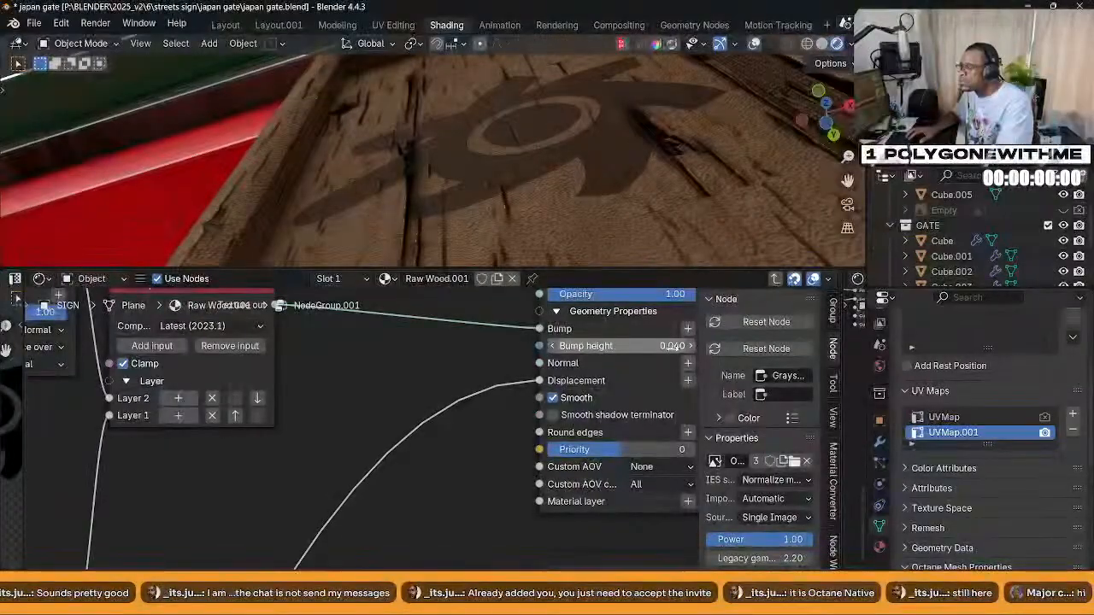
# Examine the bump relief around the logo on the wooden sign from several angles and distances
pyautogui.moveTo(450, 157); pyautogui.dragTo(464, 180, button='middle')
pyautogui.scroll(3, 448, 138)
pyautogui.scroll(-2, 387, 437)
pyautogui.scroll(-2, 393, 418)
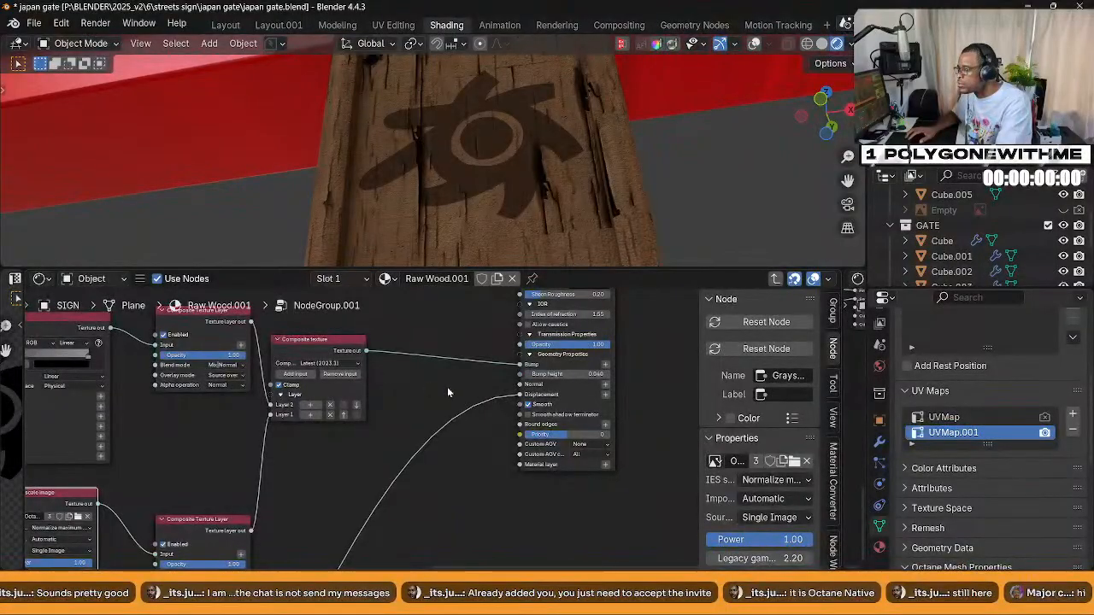
pyautogui.moveTo(479, 205); pyautogui.dragTo(493, 225, button='middle')
pyautogui.scroll(3, 491, 219)
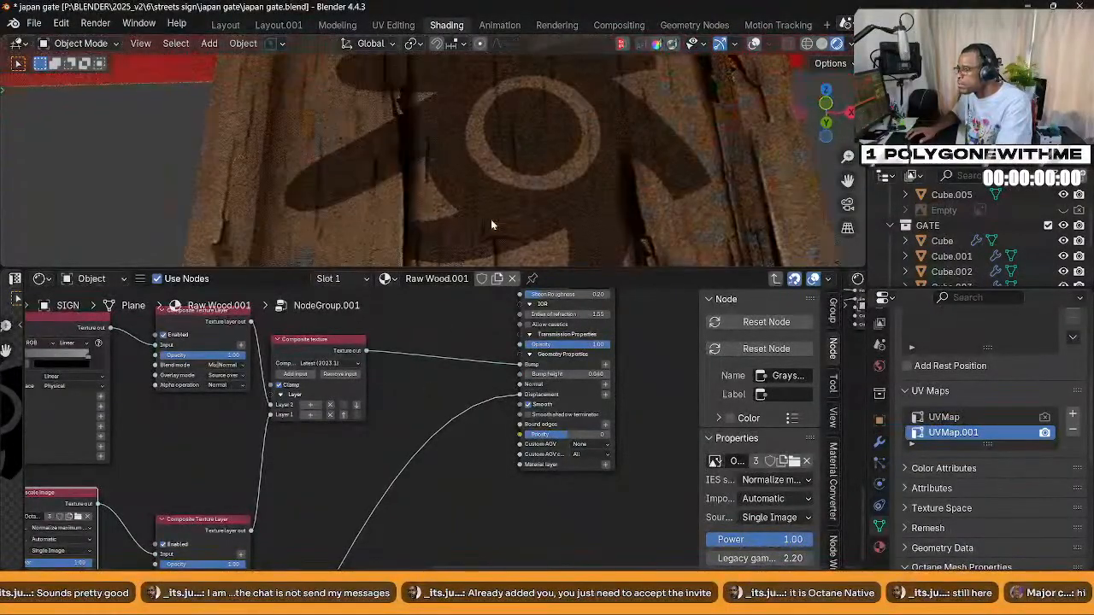
pyautogui.scroll(-2, 390, 393)
# Try the Grayscale image's Composite Texture Layer at zero opacity to compare the bump, and restore its opacity to 1.00
pyautogui.moveTo(389, 393); pyautogui.dragTo(420, 398, button='middle')
pyautogui.scroll(3, 368, 469)
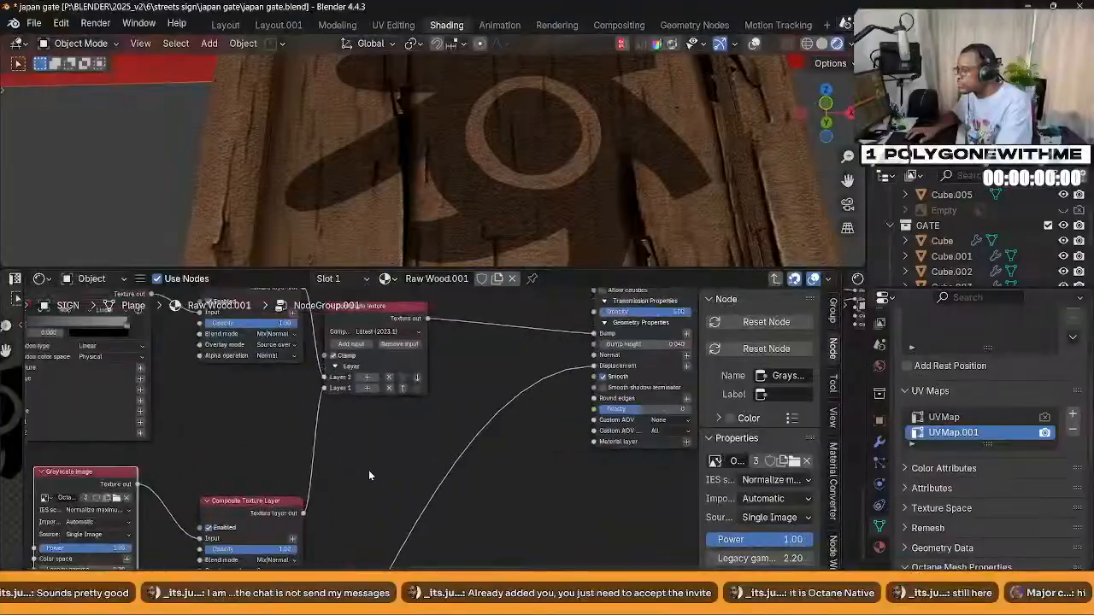
pyautogui.doubleClick(355, 448)
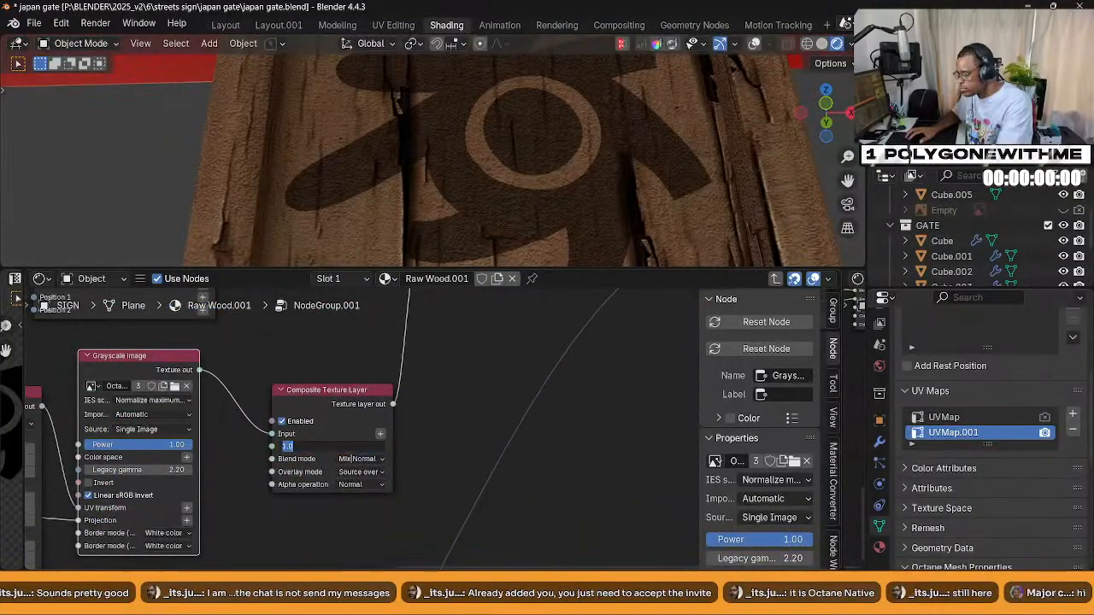
pyautogui.press('Return')
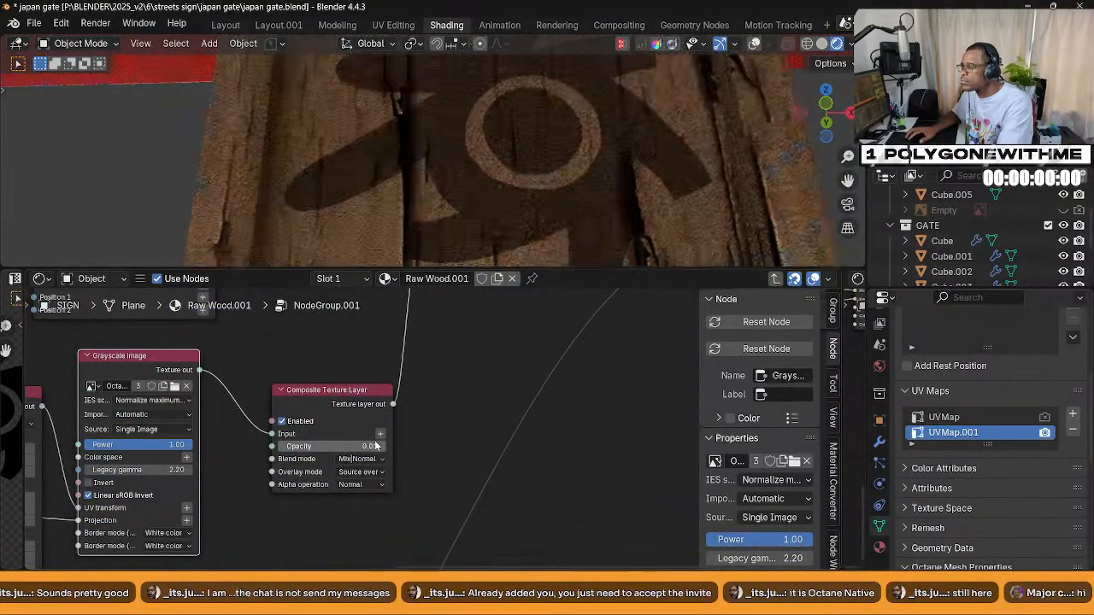
pyautogui.scroll(-2, 585, 199)
pyautogui.moveTo(479, 158); pyautogui.dragTo(410, 255, button='middle')
pyautogui.doubleClick(342, 446)
pyautogui.press('Return')
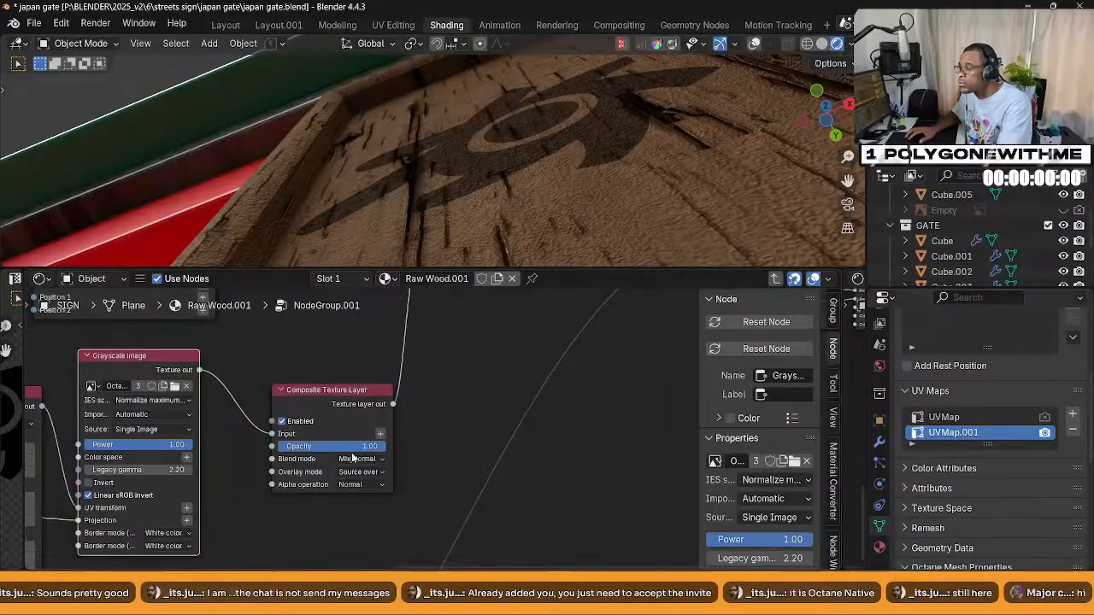
# Unmute the Texture displacement node after checking the sign's edge, and set its height to 0.010
pyautogui.moveTo(568, 198); pyautogui.dragTo(513, 201, button='middle')
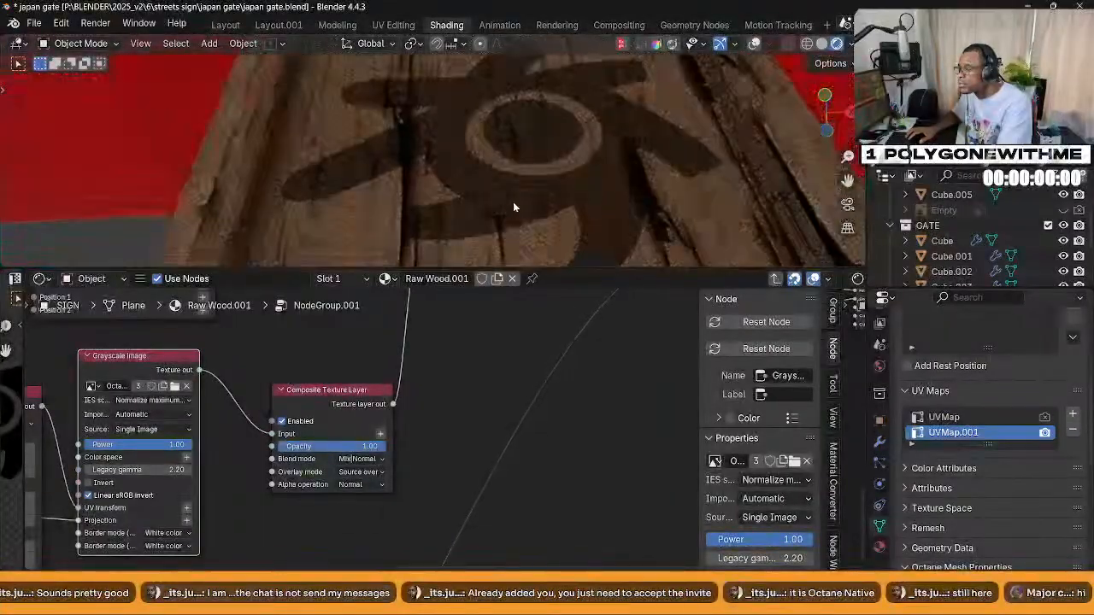
pyautogui.scroll(-3, 513, 206)
pyautogui.scroll(-2, 444, 428)
pyautogui.moveTo(427, 461); pyautogui.dragTo(578, 491, button='middle')
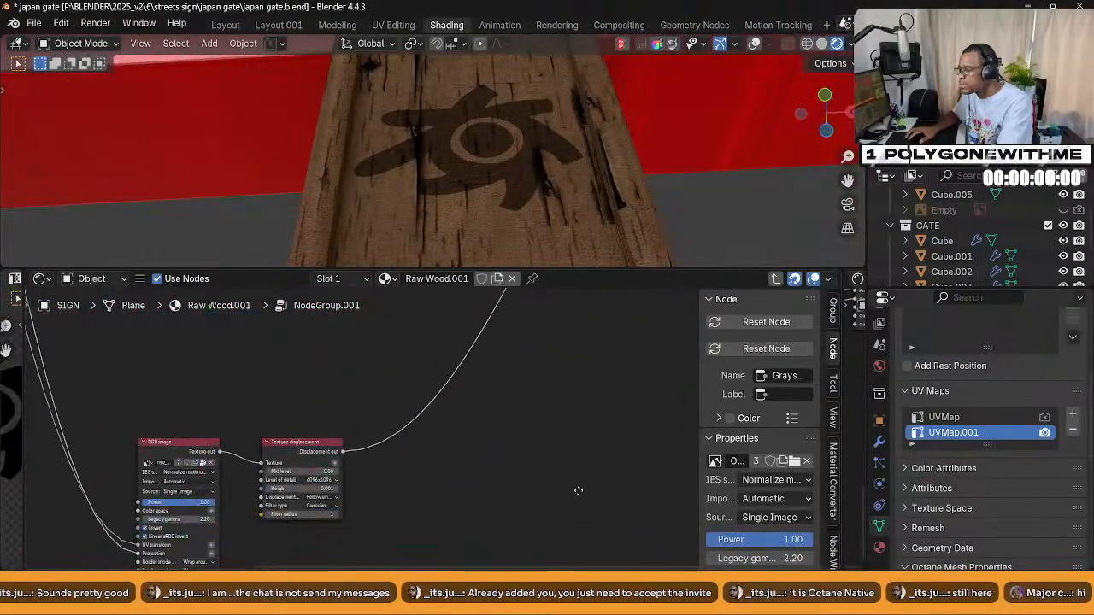
pyautogui.click(314, 454)
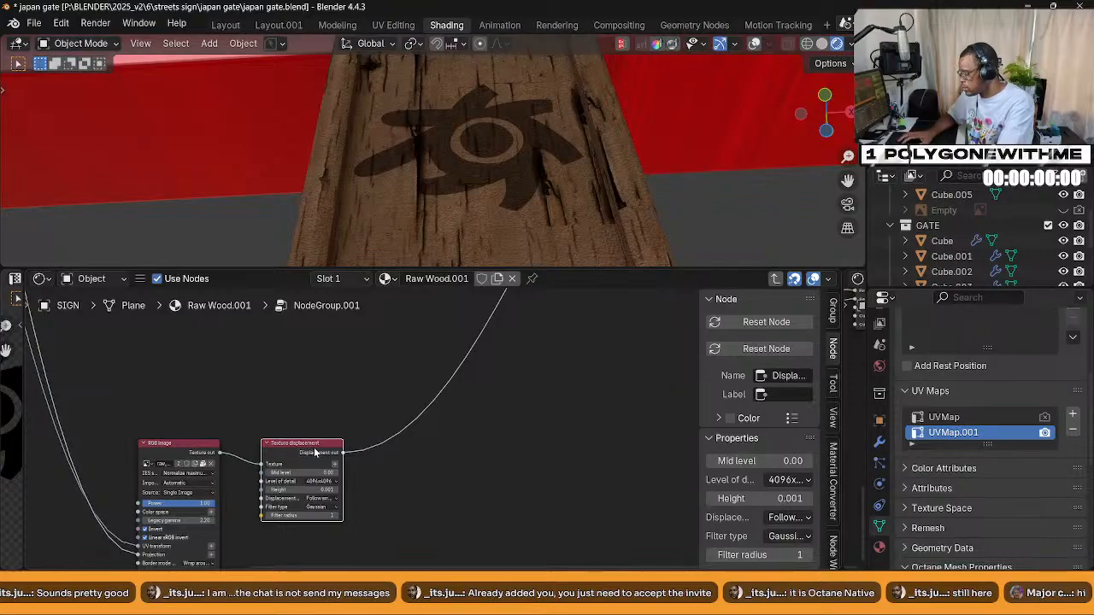
pyautogui.moveTo(496, 191); pyautogui.dragTo(488, 152, button='middle')
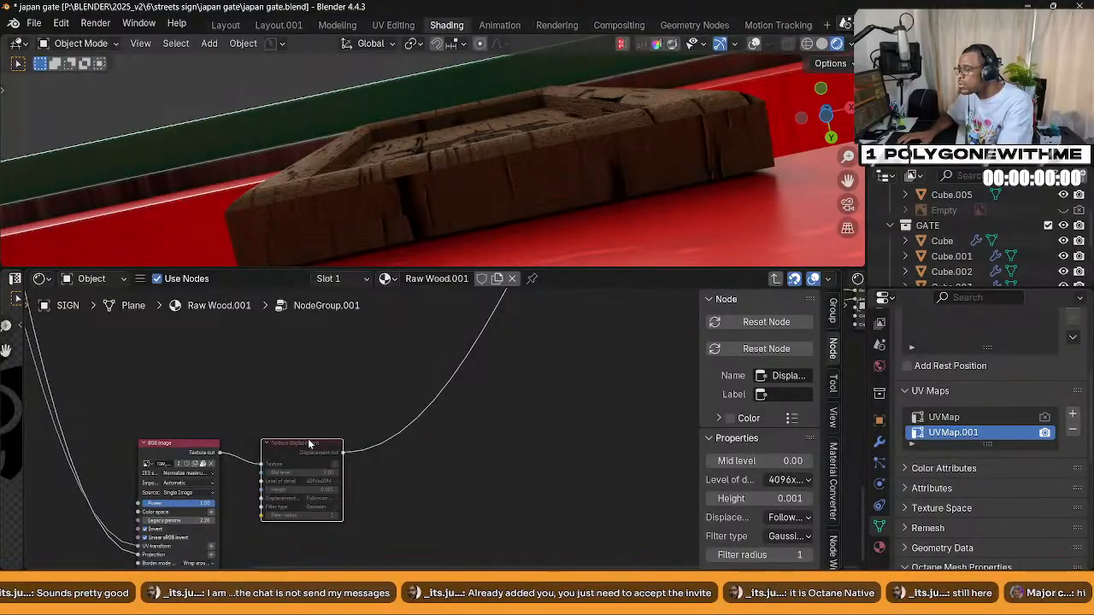
pyautogui.press('m')
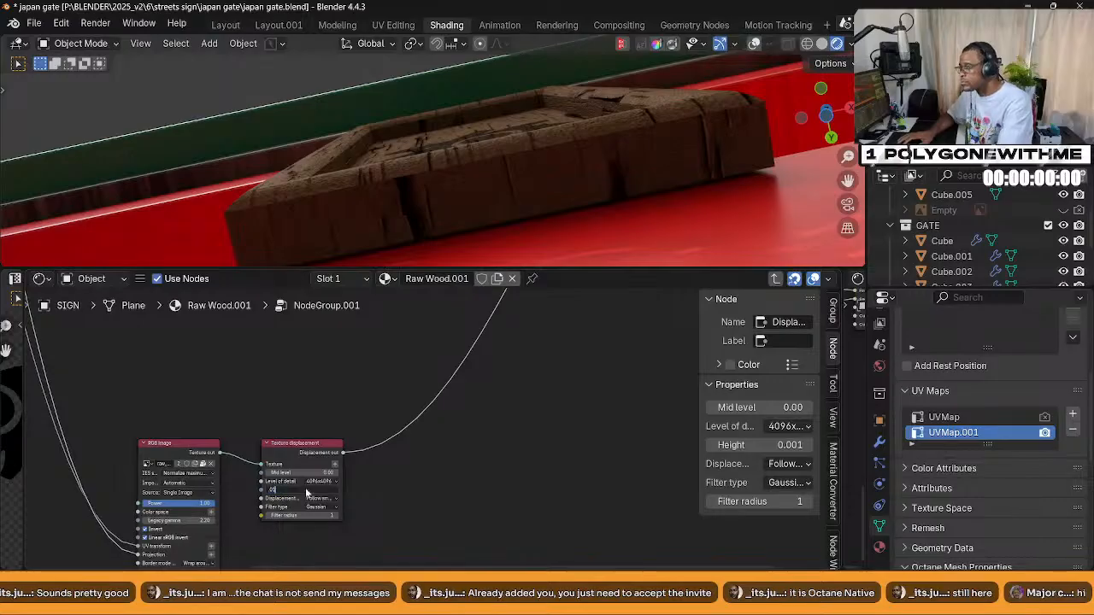
pyautogui.press('Return')
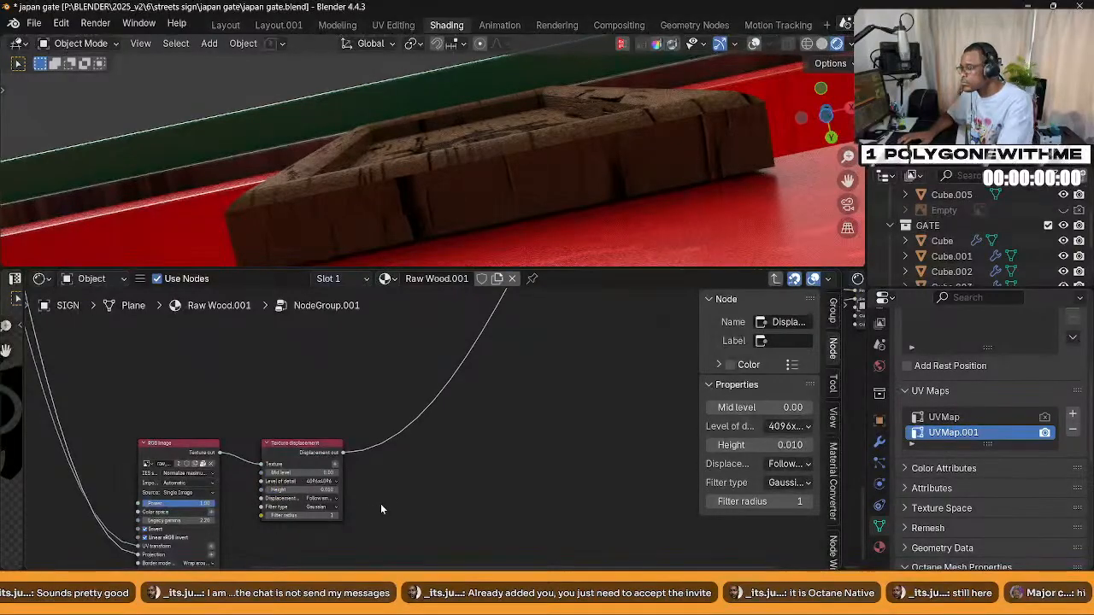
# Set the Texture displacement node's mid level to 0.50 and its height to 0.100
pyautogui.click(340, 462)
pyautogui.scroll(1, 340, 463)
pyautogui.scroll(2, 393, 428)
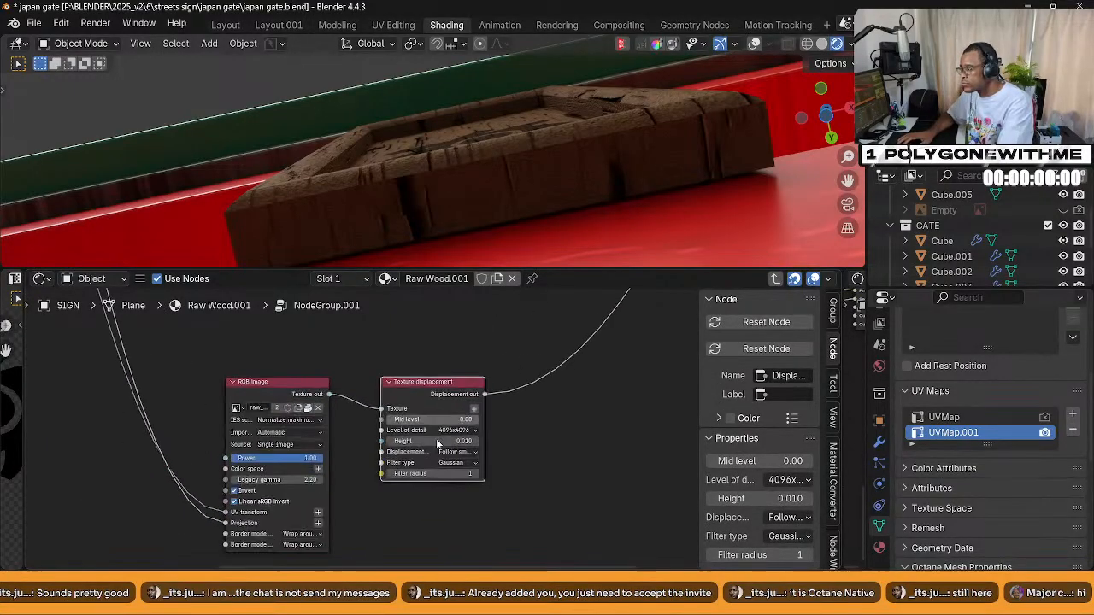
pyautogui.click(474, 417)
pyautogui.write('0.5')
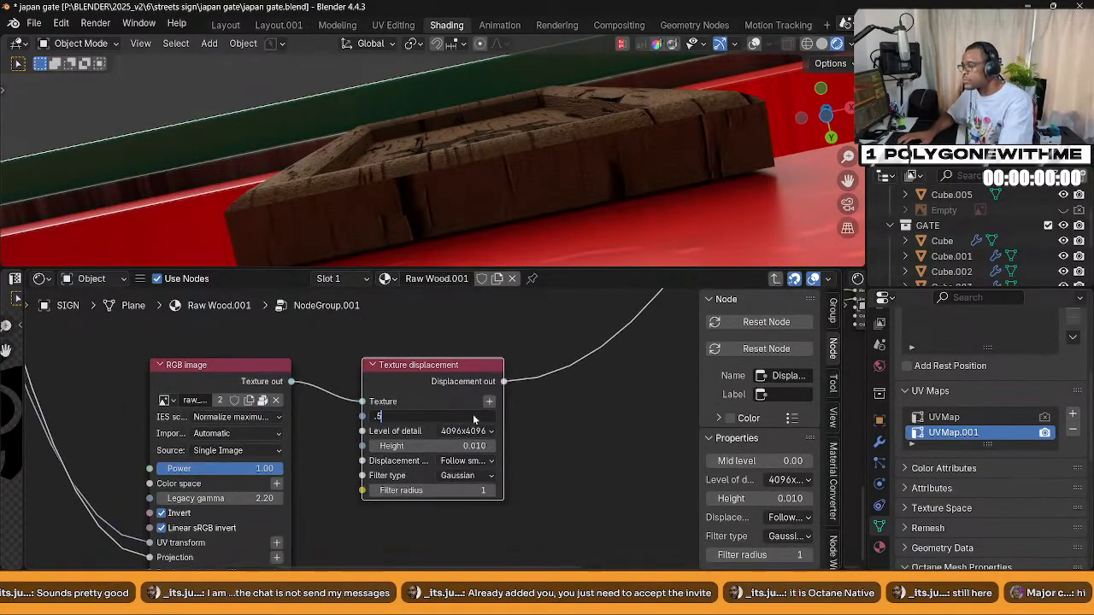
pyautogui.press('Return')
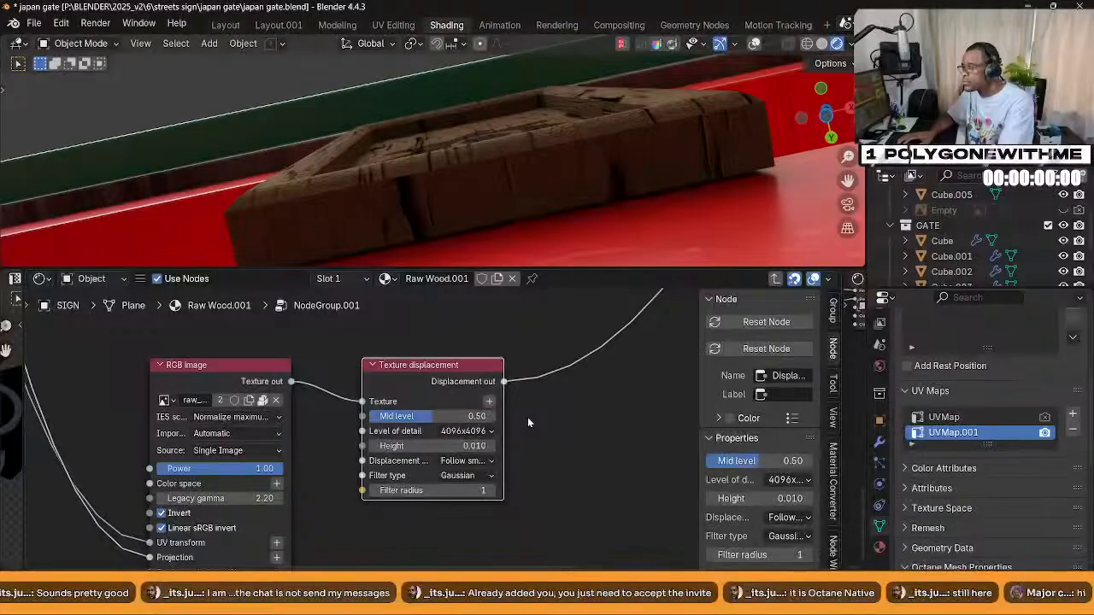
pyautogui.click(462, 445)
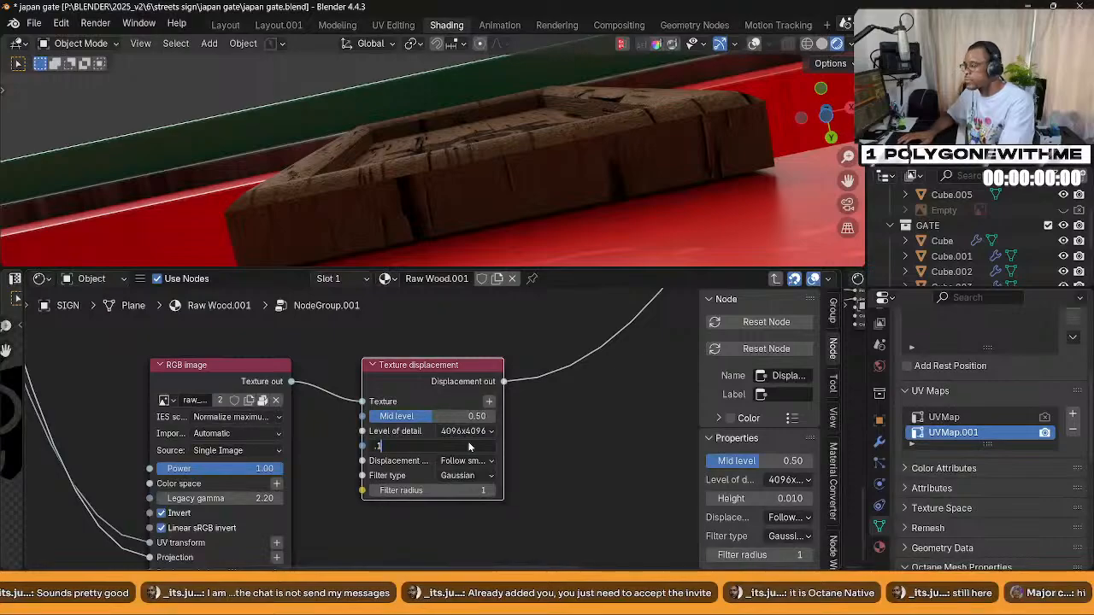
pyautogui.write('.1')
pyautogui.press('Return')
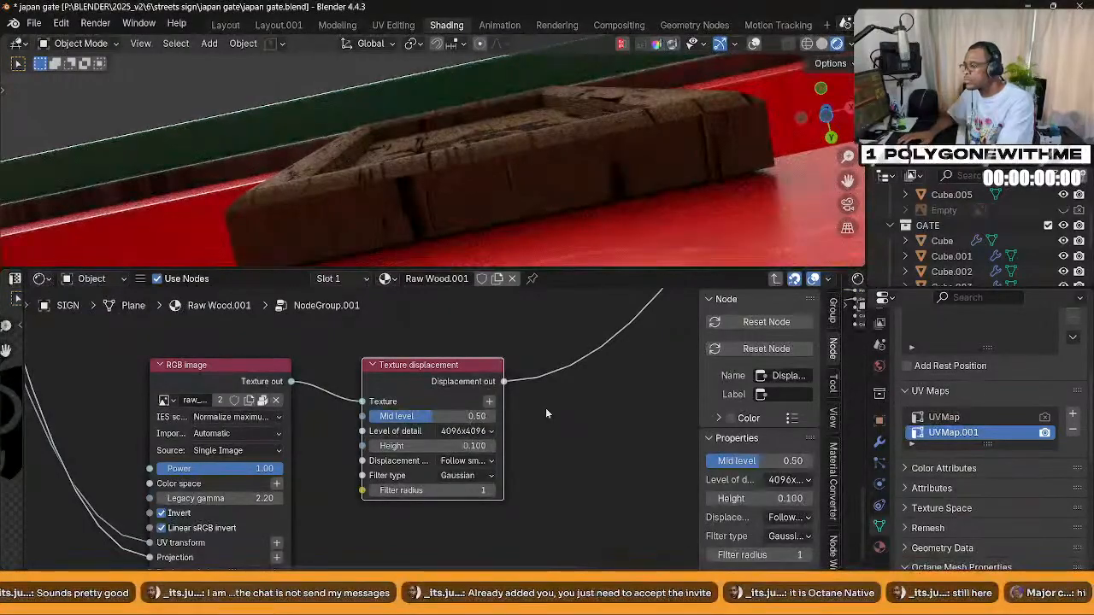
# Reroute the displacement link from the wood material's Displacement input to a new socket on the Group Output
pyautogui.scroll(-5, 547, 408)
pyautogui.scroll(6, 547, 410)
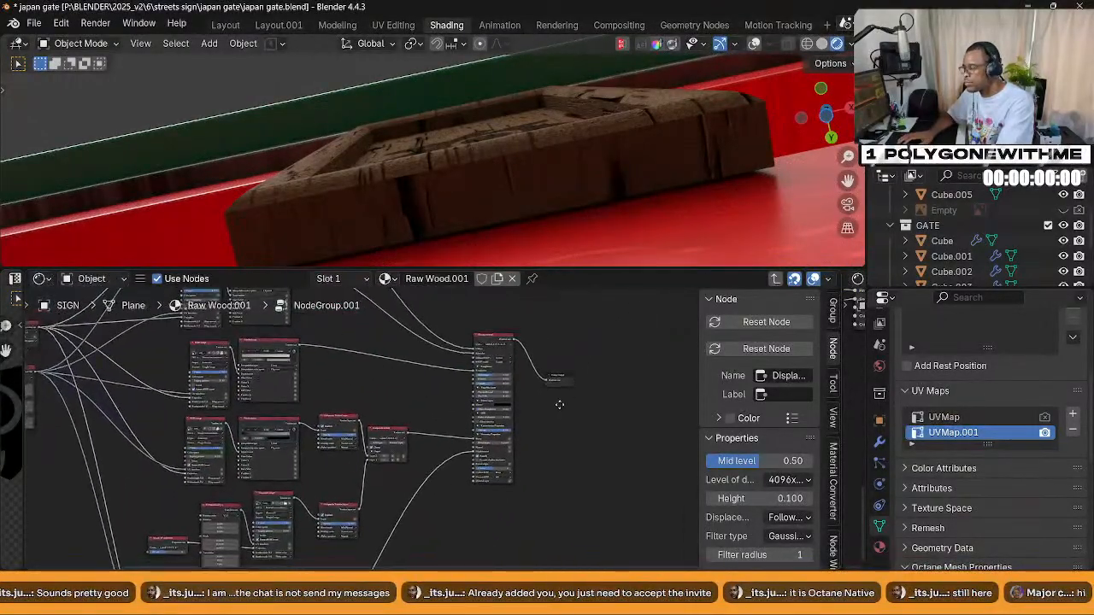
pyautogui.scroll(3, 525, 464)
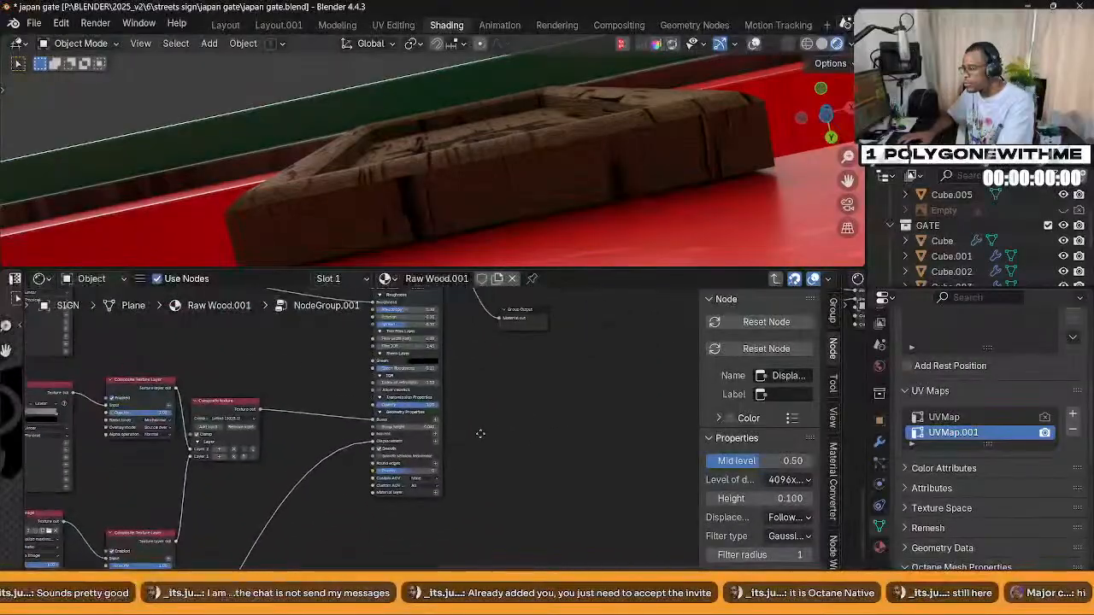
pyautogui.moveTo(372, 442); pyautogui.dragTo(504, 328)
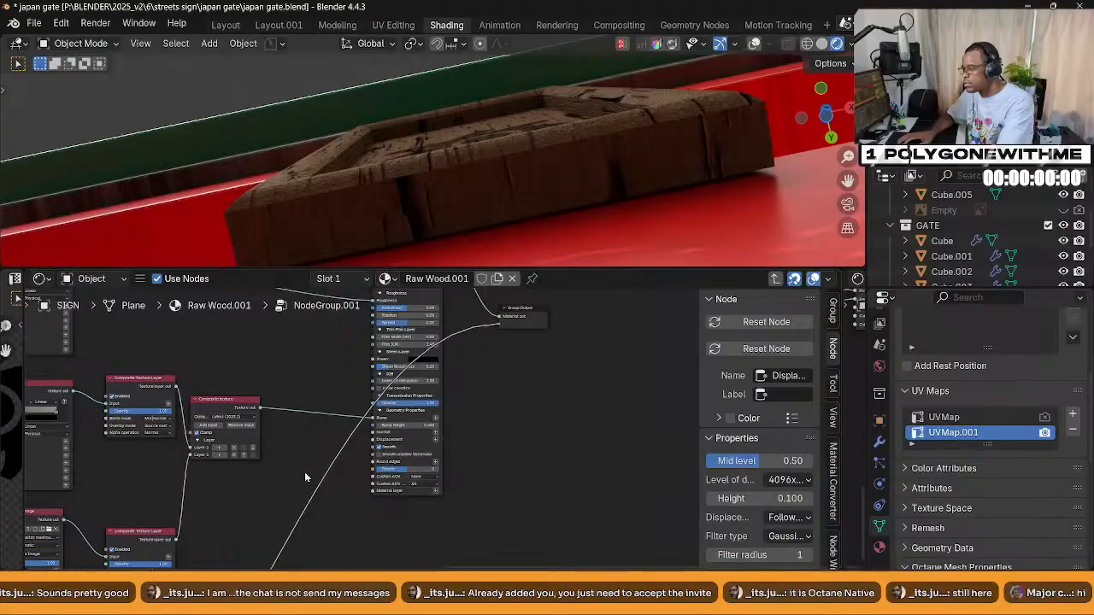
# Exit the node group, move the Material Output farther out, and connect NodeGroup.001's Displacement output to the Mix material's Displacement input
pyautogui.moveTo(302, 471); pyautogui.dragTo(428, 420, button='middle')
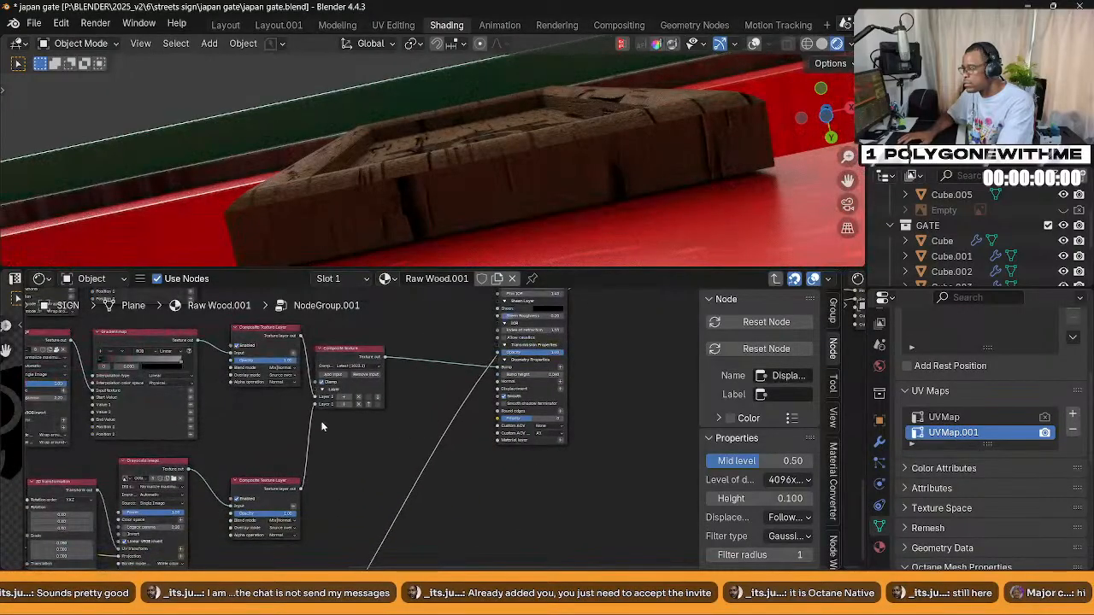
pyautogui.hotkey('ctrl', 'space')
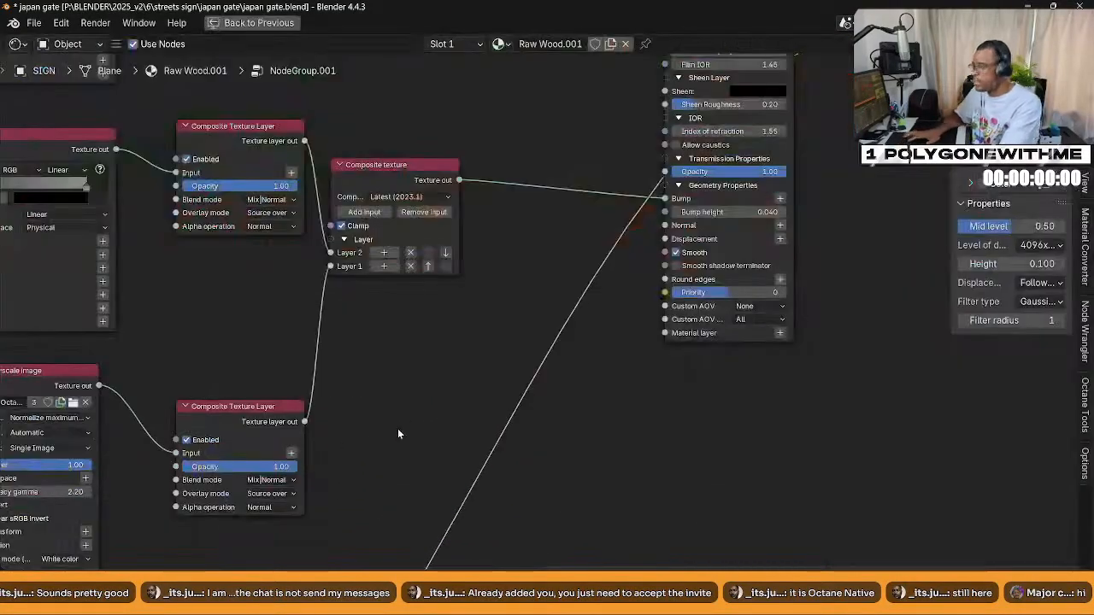
pyautogui.scroll(-6, 382, 440)
pyautogui.moveTo(630, 400); pyautogui.dragTo(647, 300, button='middle')
pyautogui.press('Tab')
pyautogui.scroll(4, 628, 315)
pyautogui.scroll(1, 697, 346)
pyautogui.moveTo(696, 346); pyautogui.dragTo(588, 379, button='middle')
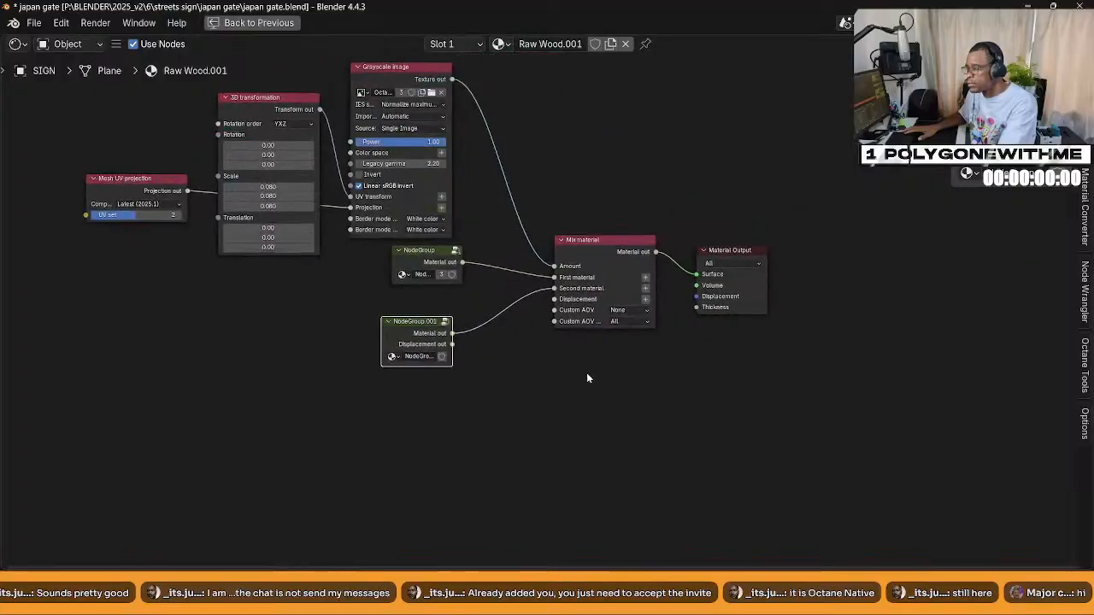
pyautogui.moveTo(739, 248); pyautogui.dragTo(871, 227)
pyautogui.moveTo(452, 344); pyautogui.dragTo(547, 336)
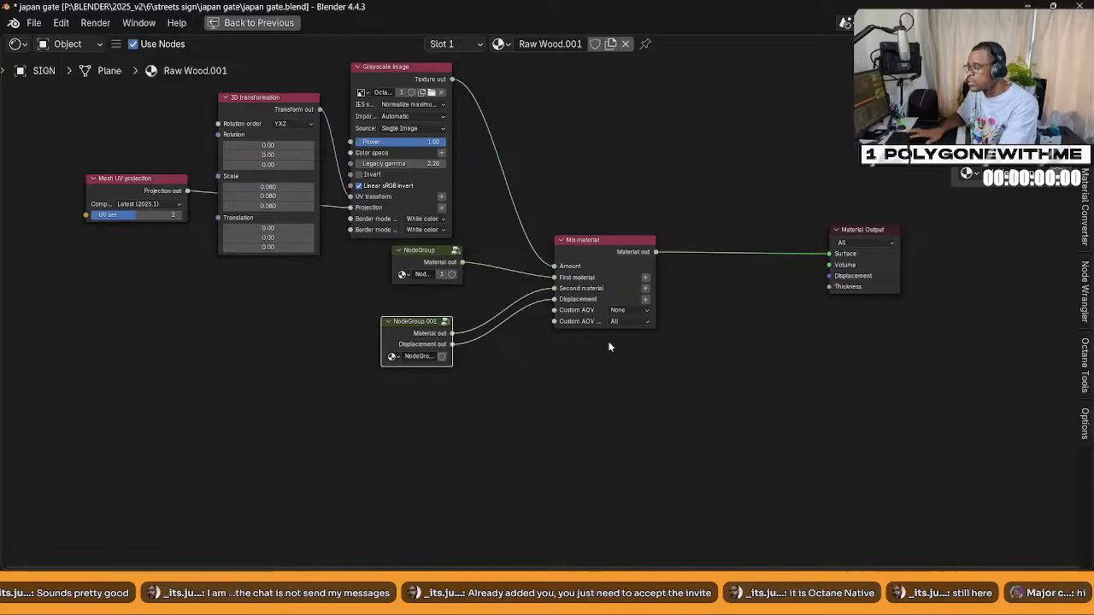
pyautogui.hotkey('ctrl', 'space')
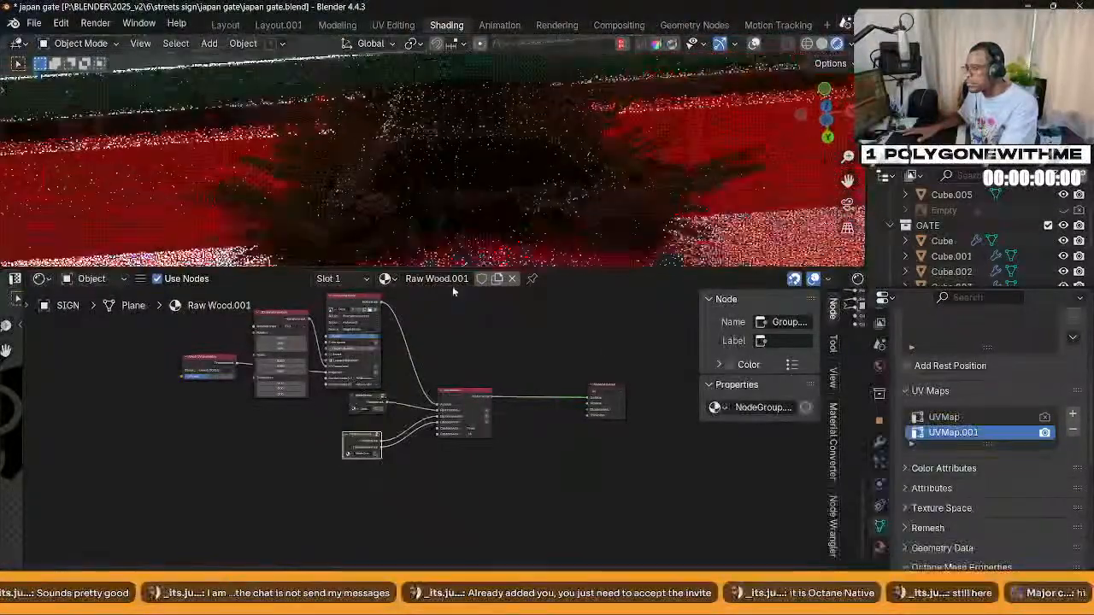
# Inside NodeGroup.001, lower the Texture displacement node's height to 0.010, and reduce it further to 0.001
pyautogui.scroll(2, 397, 480)
pyautogui.scroll(4, 349, 483)
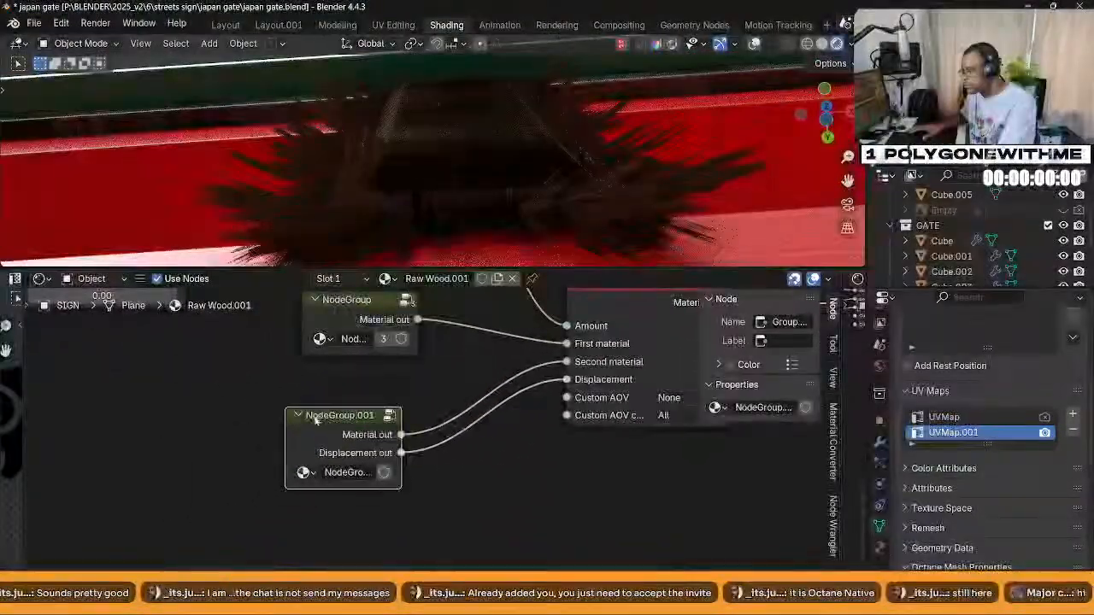
pyautogui.press('Tab')
pyautogui.scroll(-5, 343, 440)
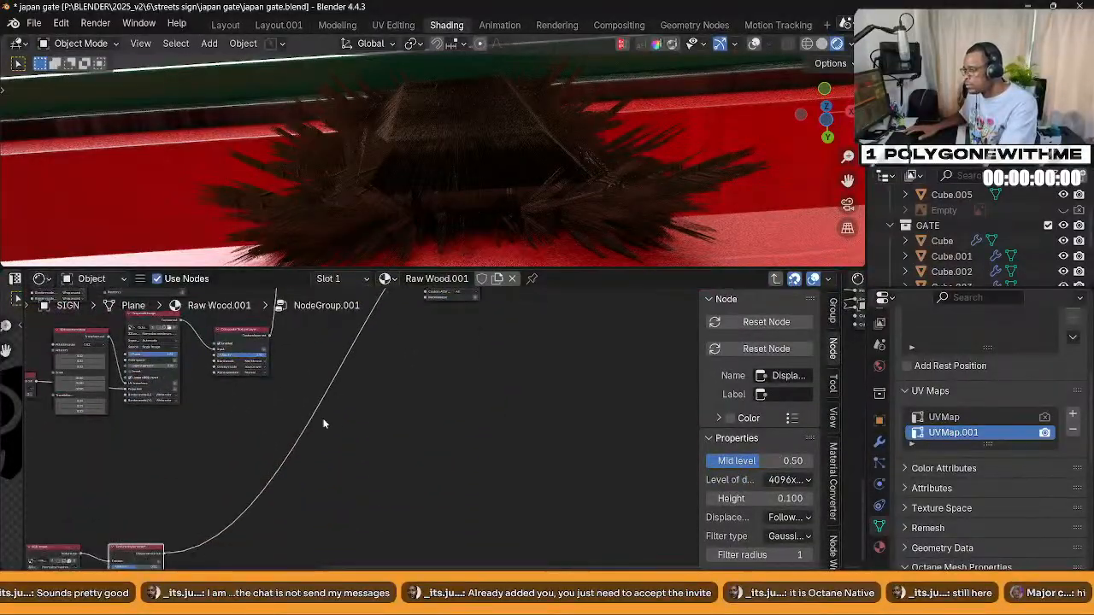
pyautogui.scroll(5, 398, 473)
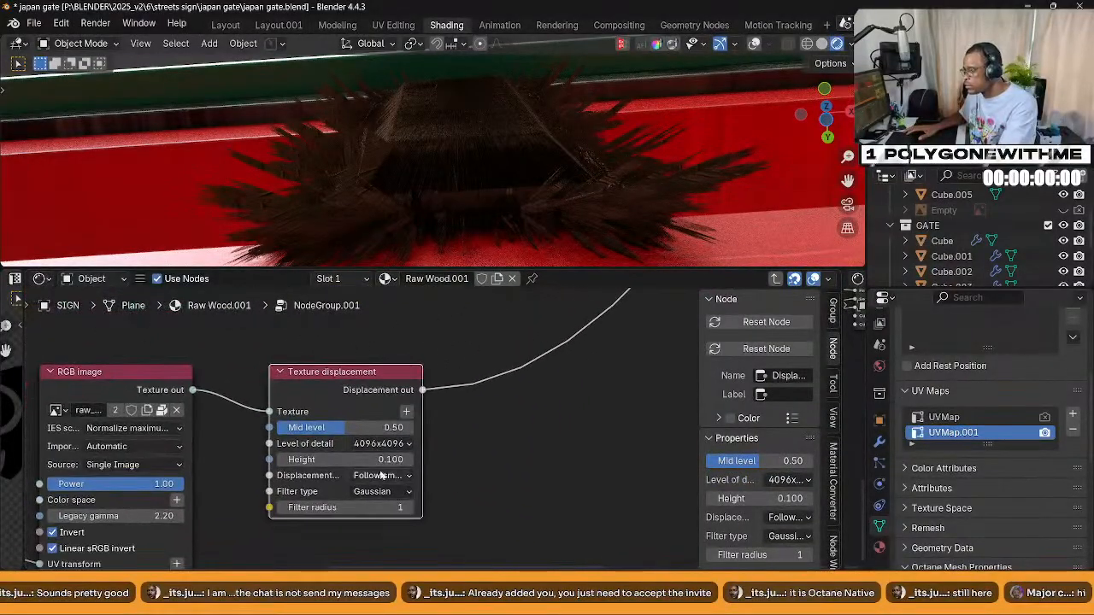
pyautogui.click(342, 460)
pyautogui.press('BackSpace')
pyautogui.write('.01')
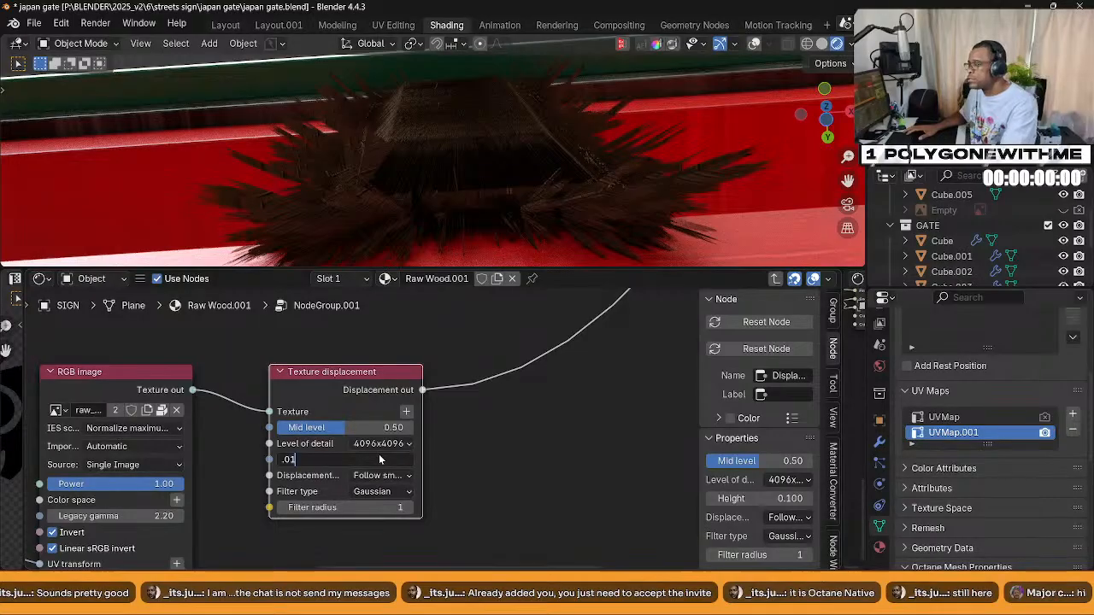
pyautogui.press('Return')
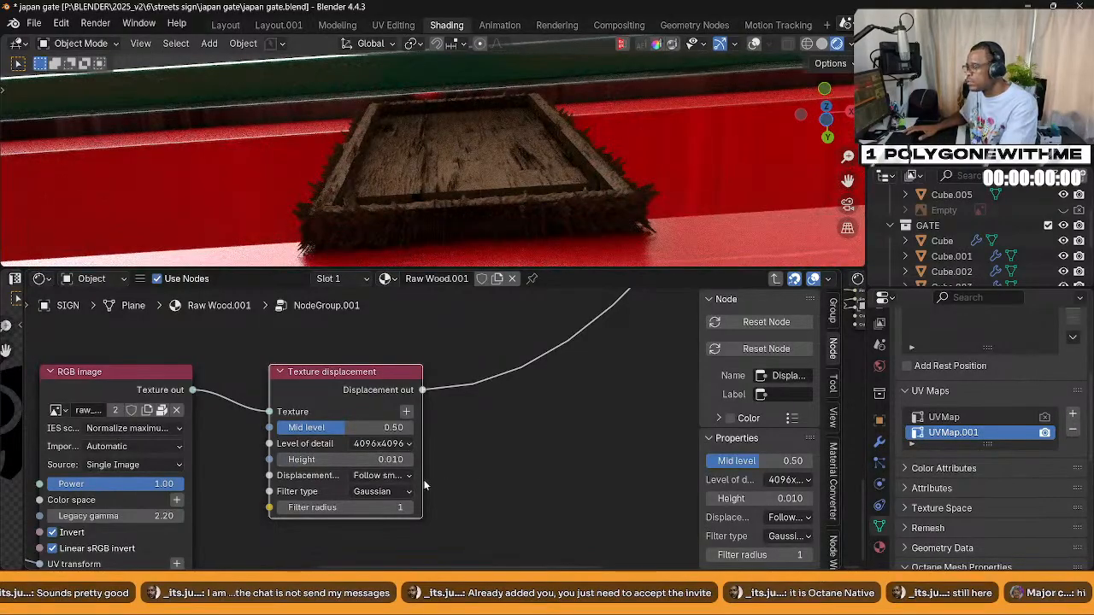
pyautogui.click(362, 460)
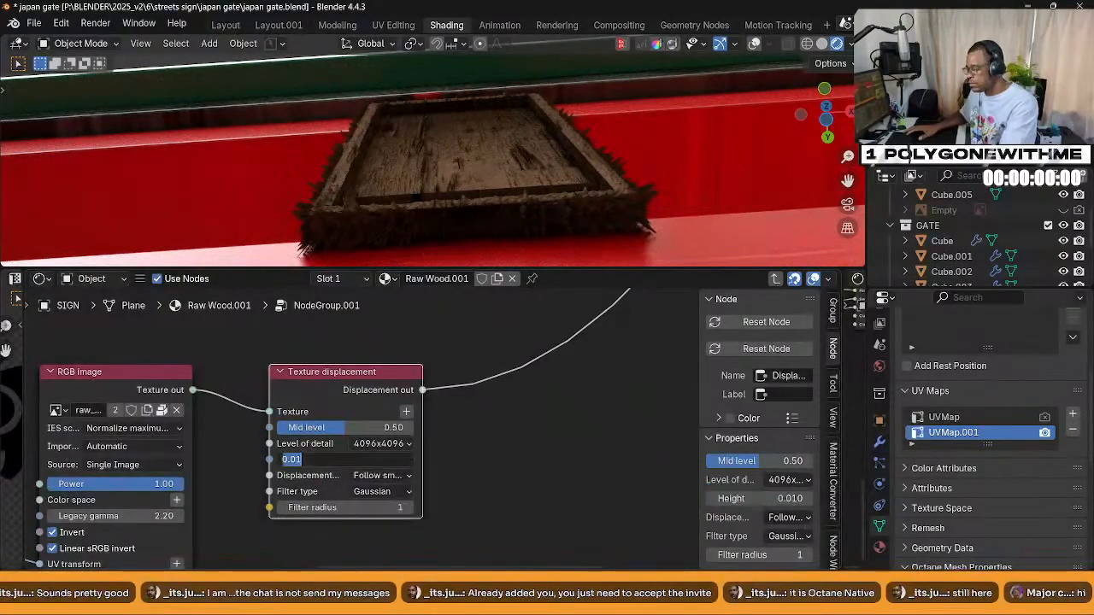
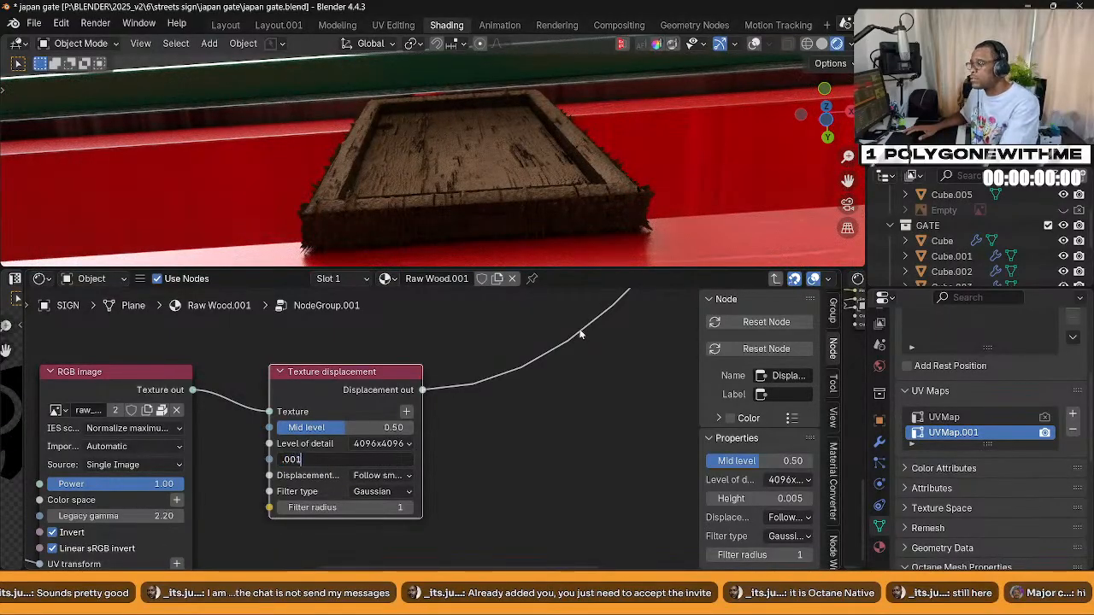
# Cut the link leaving the Texture displacement node's Displacement output inside NodeGroup.001
pyautogui.moveTo(554, 231); pyautogui.dragTo(480, 370, button='middle')
pyautogui.keyDown('ctrl'); pyautogui.moveTo(493, 437); pyautogui.dragTo(494, 438, button='right'); pyautogui.keyUp('ctrl')
pyautogui.scroll(-4, 496, 410)
pyautogui.scroll(-4, 556, 171)
# Examine the sign and the whole gate from the front and from below
pyautogui.moveTo(546, 152); pyautogui.dragTo(483, 332, button='middle')
pyautogui.scroll(-2, 497, 226)
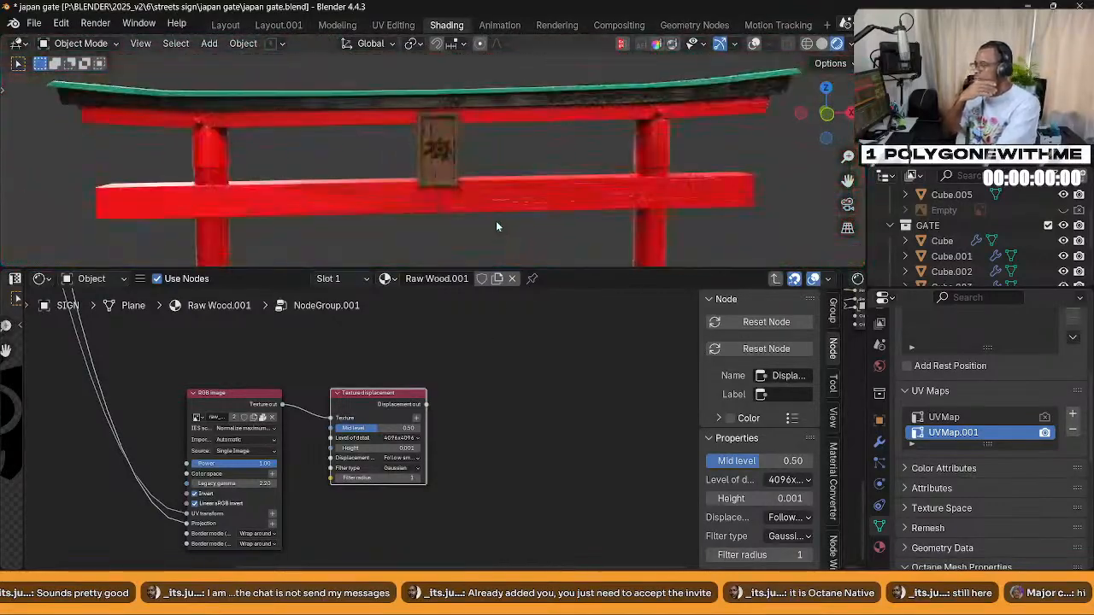
pyautogui.scroll(-4, 496, 224)
pyautogui.moveTo(429, 174); pyautogui.dragTo(395, 150, button='middle')
pyautogui.scroll(3, 447, 210)
pyautogui.moveTo(447, 211); pyautogui.dragTo(469, 172, button='middle')
pyautogui.scroll(-3, 403, 148)
pyautogui.scroll(4, 470, 172)
pyautogui.moveTo(413, 140); pyautogui.dragTo(422, 172, button='middle')
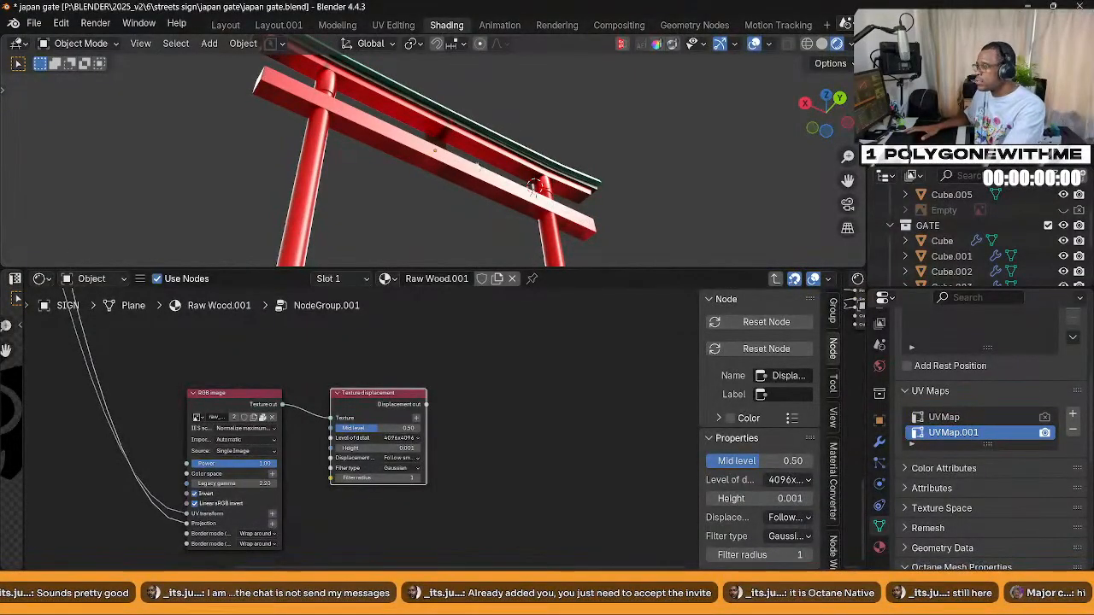
# Select the gate's lower crossbeam and, in face edit mode, select both halves of its underside
pyautogui.click(477, 152)
pyautogui.moveTo(477, 151); pyautogui.dragTo(395, 163, button='middle')
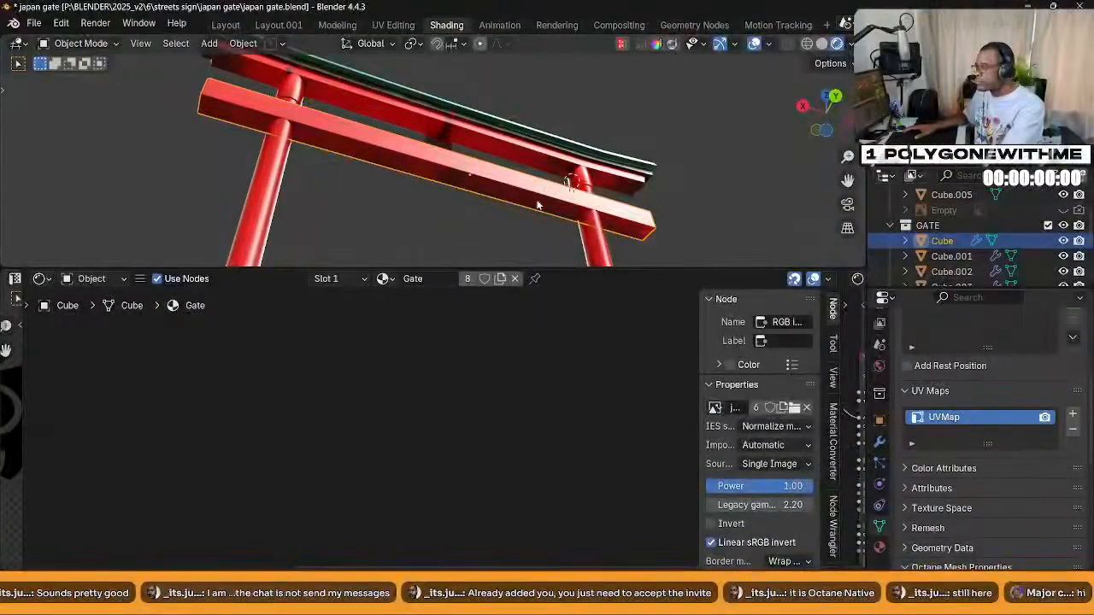
pyautogui.press('Tab')
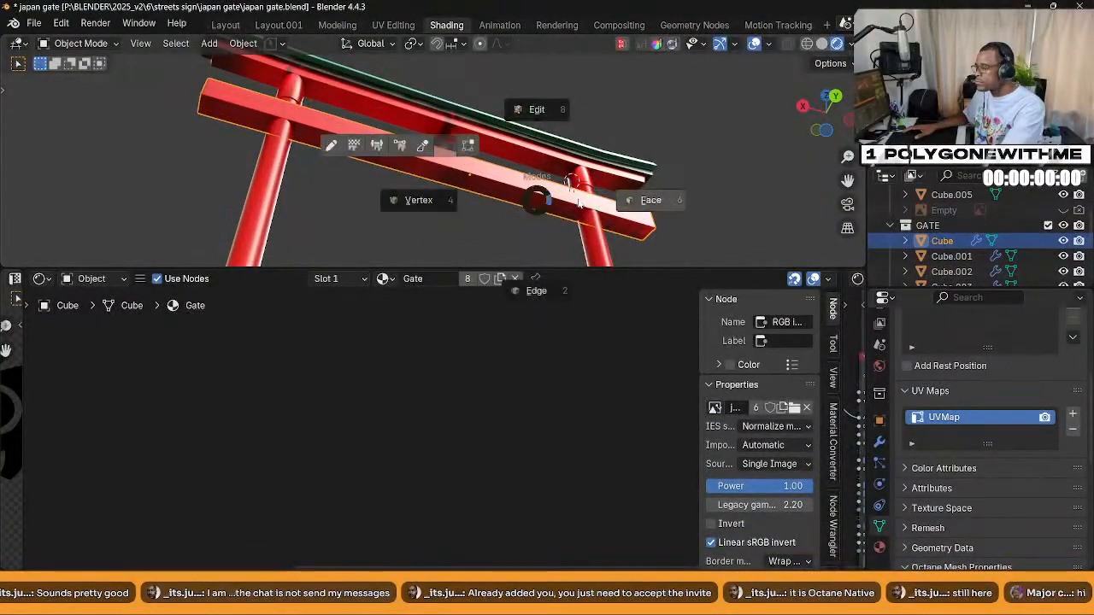
pyautogui.click(652, 204)
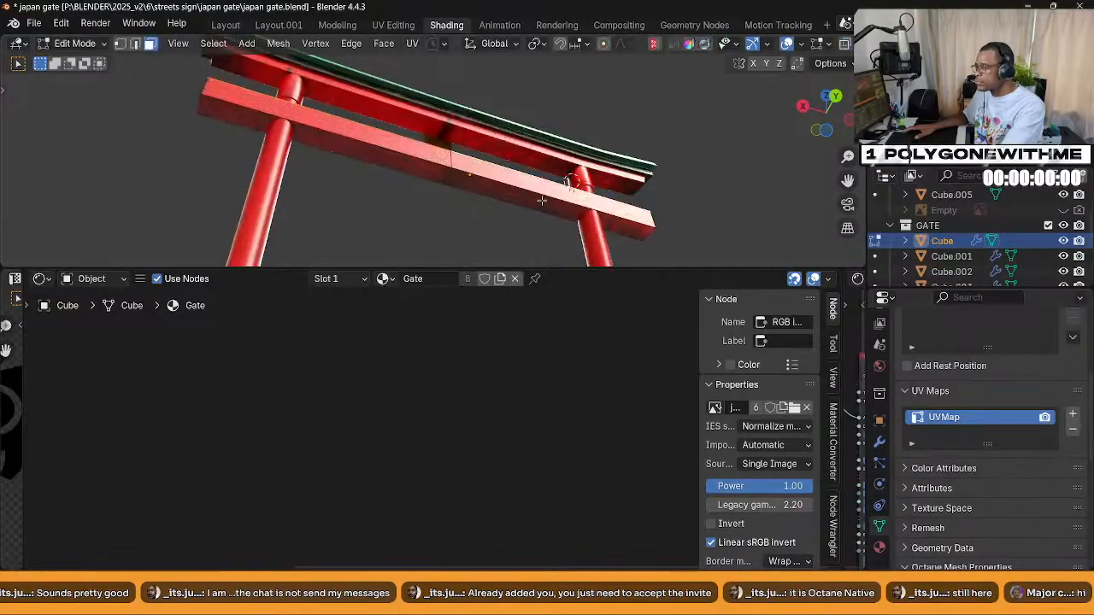
pyautogui.keyDown('shift'); pyautogui.click(406, 164); pyautogui.keyUp('shift')
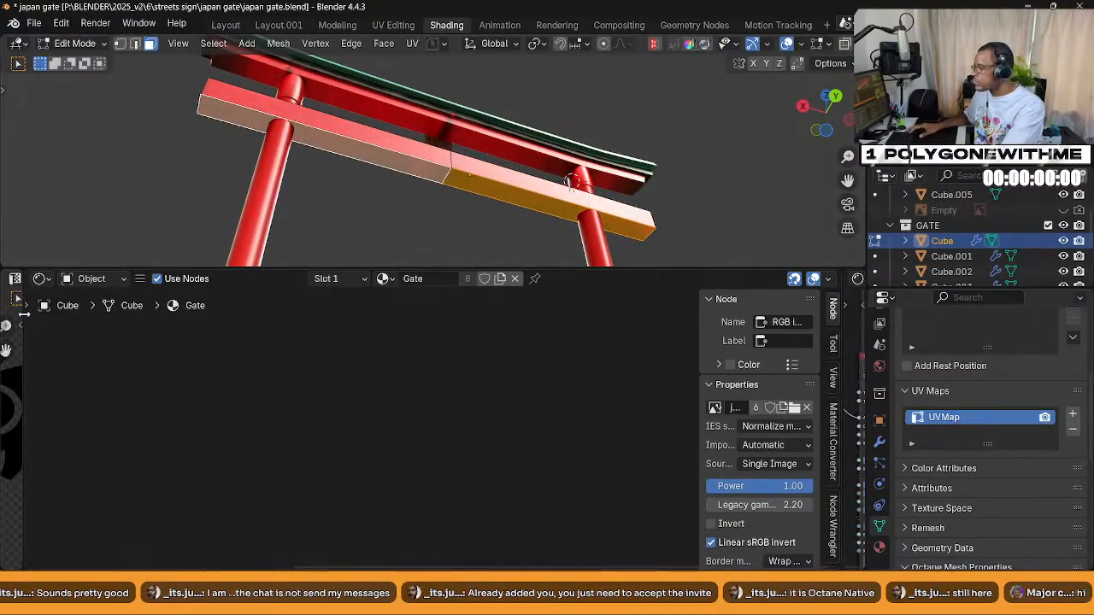
# Enlarge the UV Editor beside the shader nodes and display the japan-gate.png image in it
pyautogui.moveTo(24, 314); pyautogui.dragTo(359, 396)
pyautogui.click(19, 280)
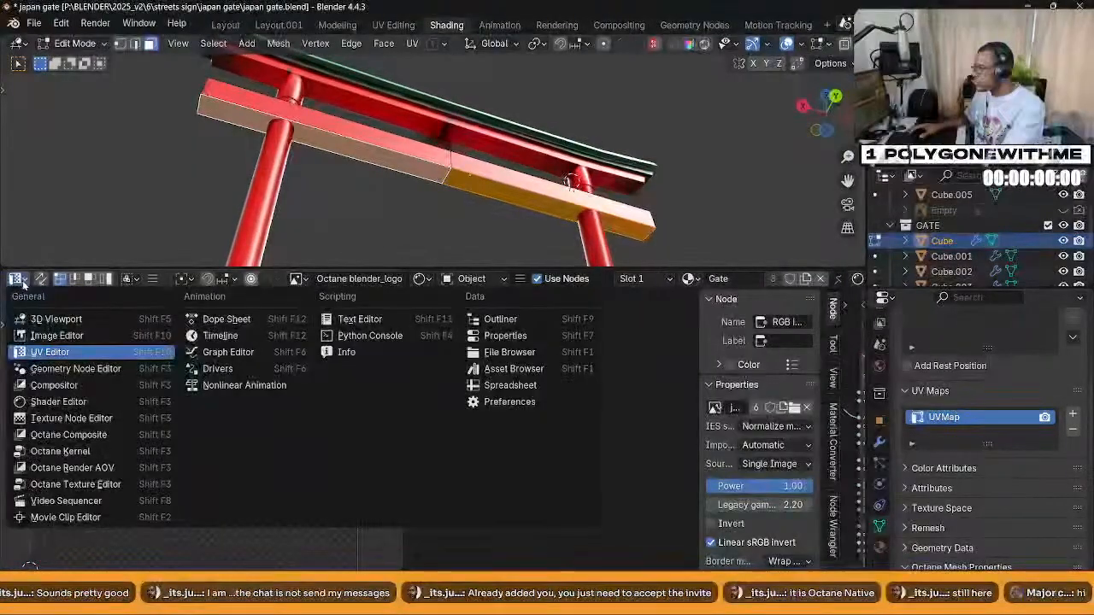
pyautogui.click(42, 349)
pyautogui.click(297, 278)
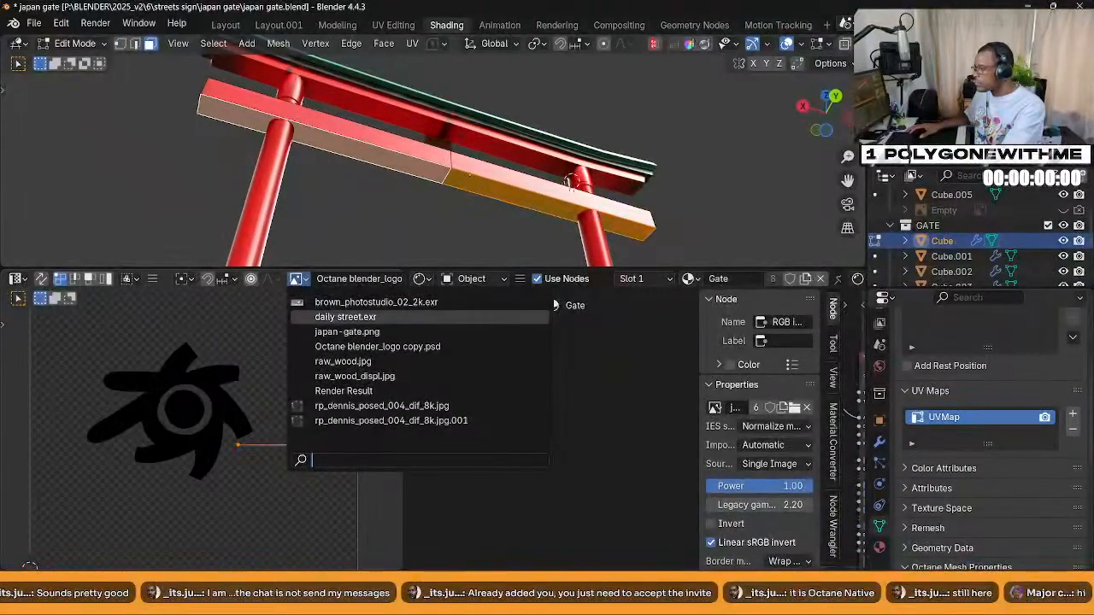
pyautogui.click(346, 317)
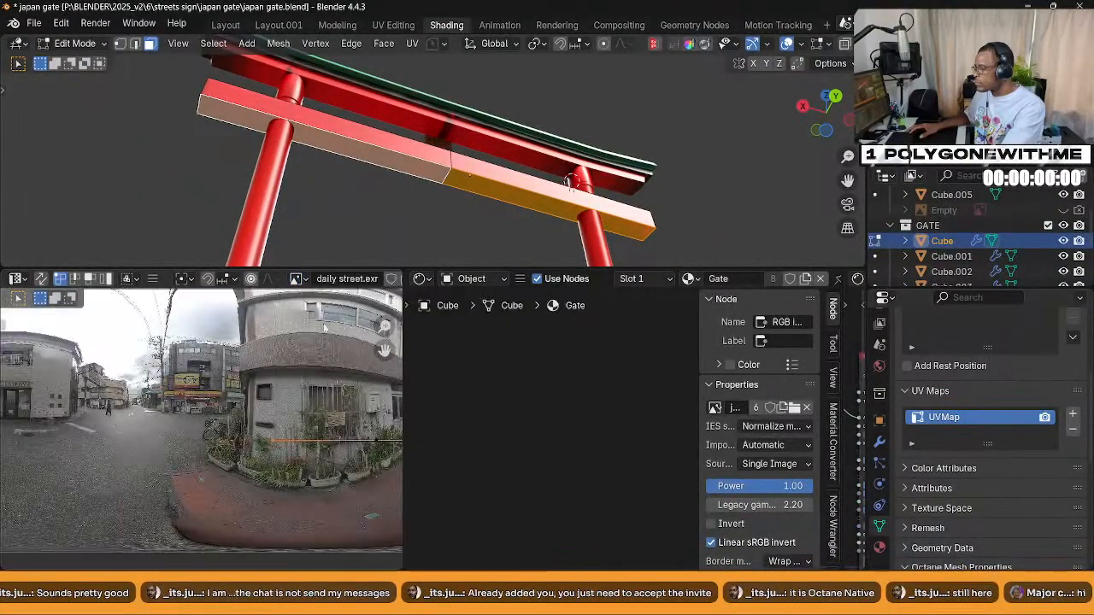
pyautogui.click(298, 278)
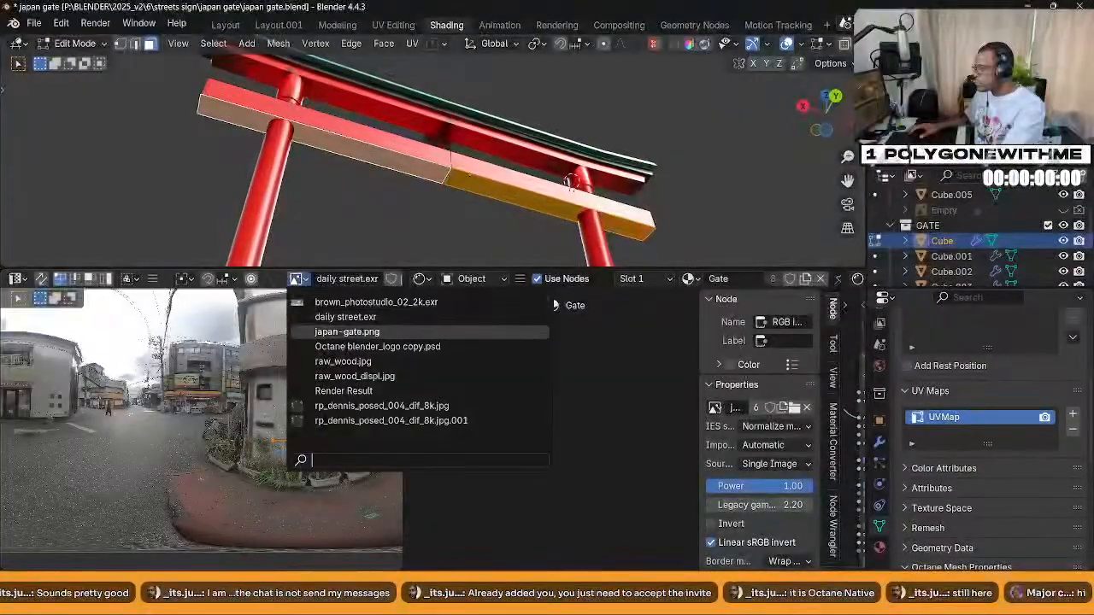
pyautogui.click(347, 331)
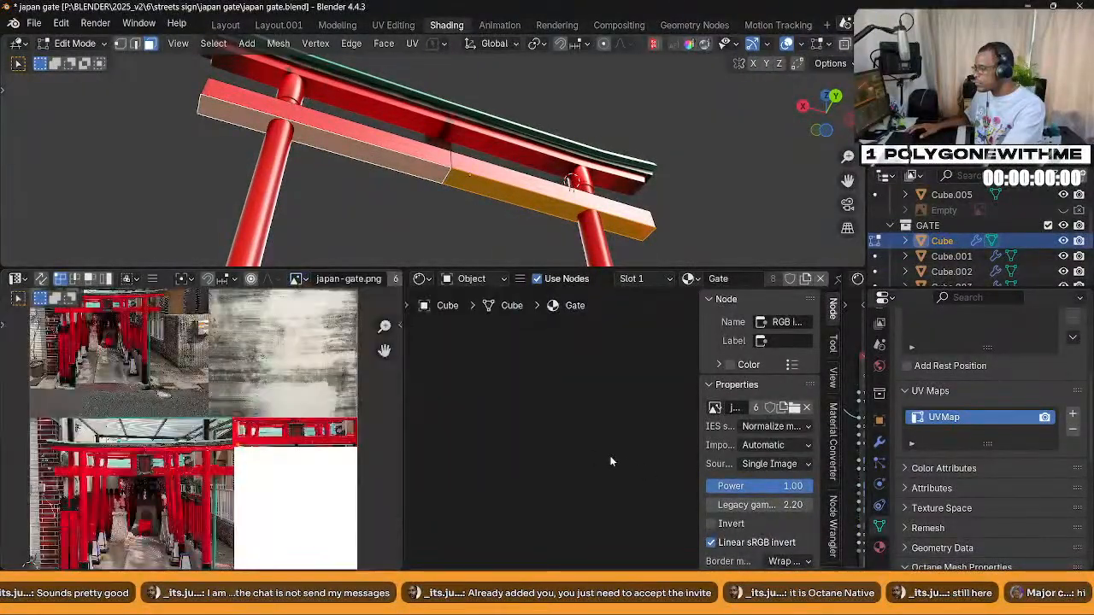
# Unwrap the crossbeam's underside with Project from View in the bottom orthographic view, and hide the viewport overlays
pyautogui.moveTo(458, 172); pyautogui.dragTo(588, 175, button='middle')
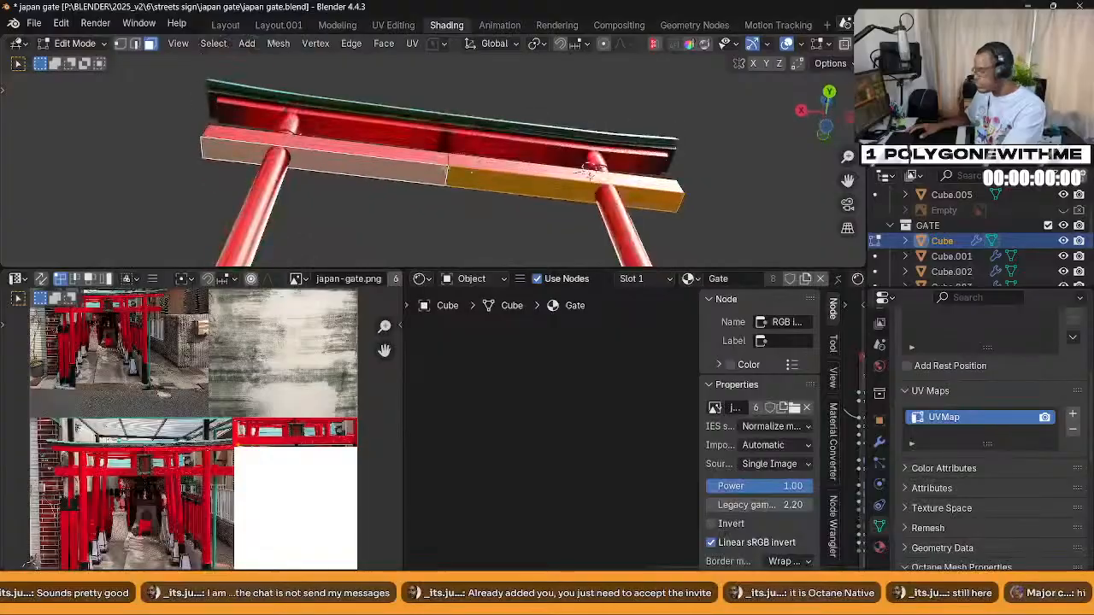
pyautogui.press('ctrl+KP_7')
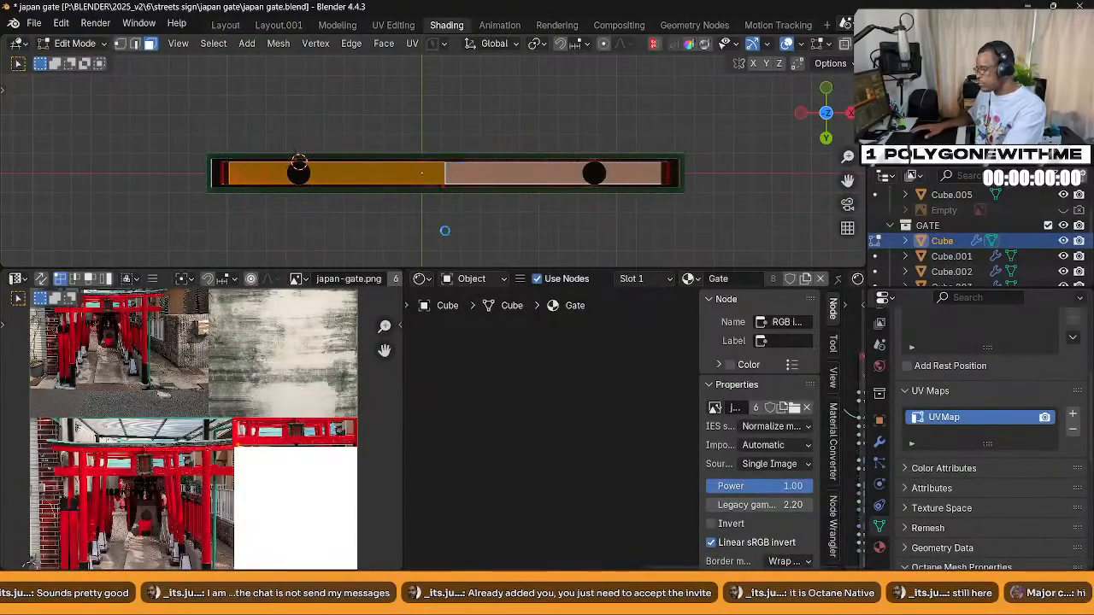
pyautogui.press('u')
pyautogui.click(455, 220)
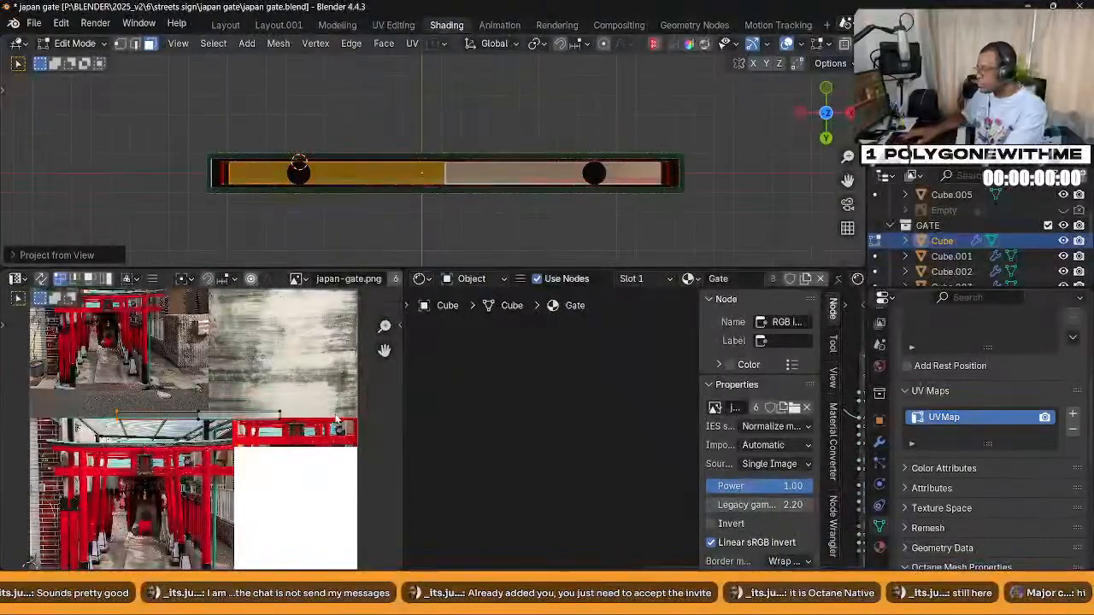
pyautogui.scroll(-2, 371, 401)
pyautogui.hotkey('shift', 'alt', 'z')
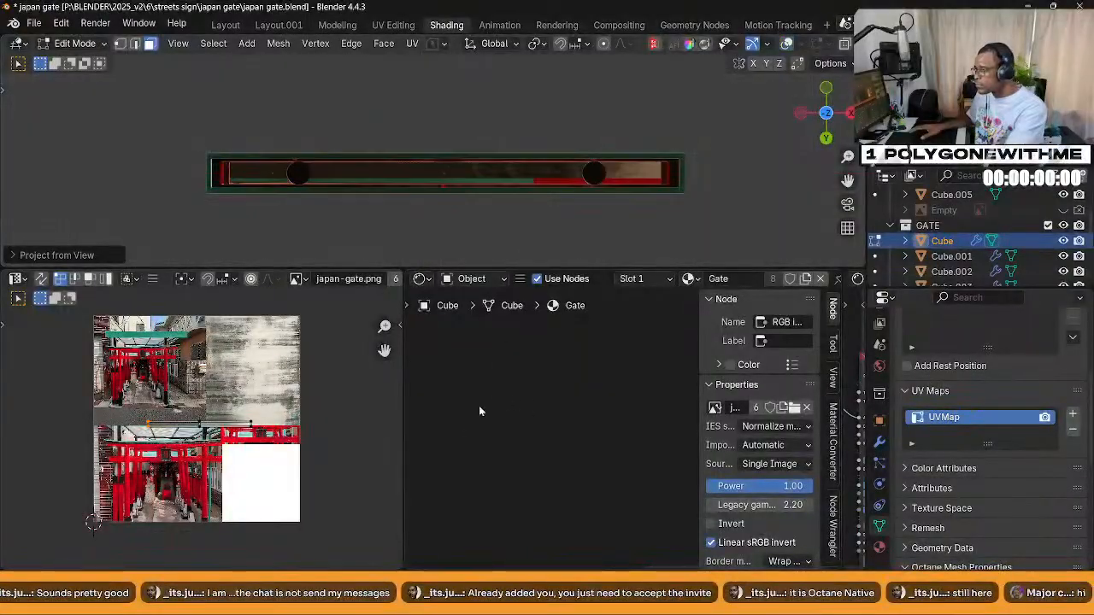
# Widen the UV Editor further and move the underside's UVs onto the red crossbeam below the plaque in the smaller gate image
pyautogui.scroll(6, 326, 468)
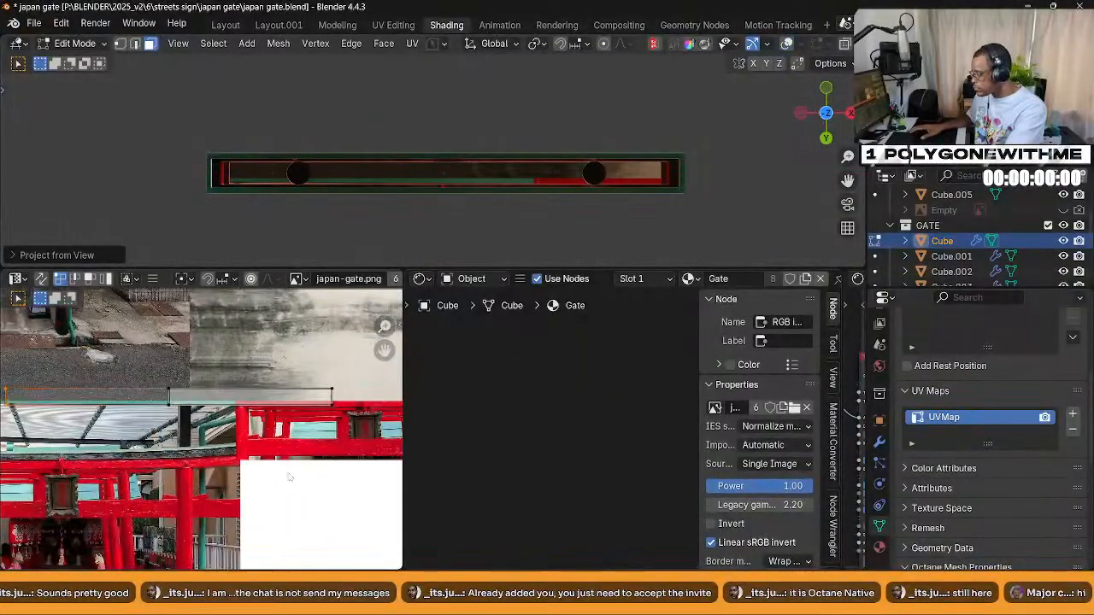
pyautogui.moveTo(403, 439); pyautogui.dragTo(566, 464)
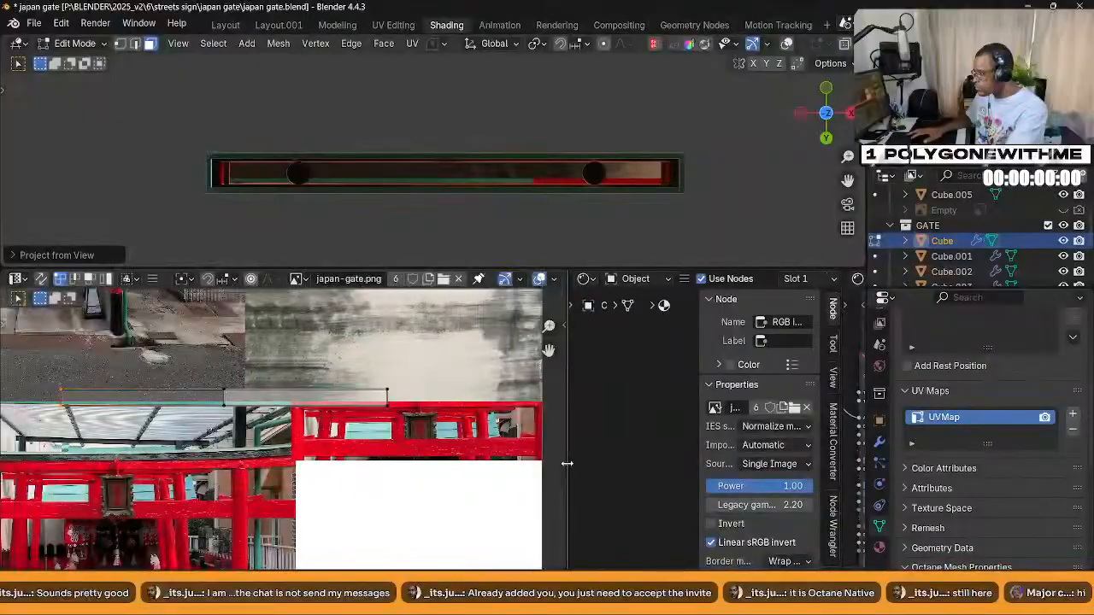
pyautogui.press('g')
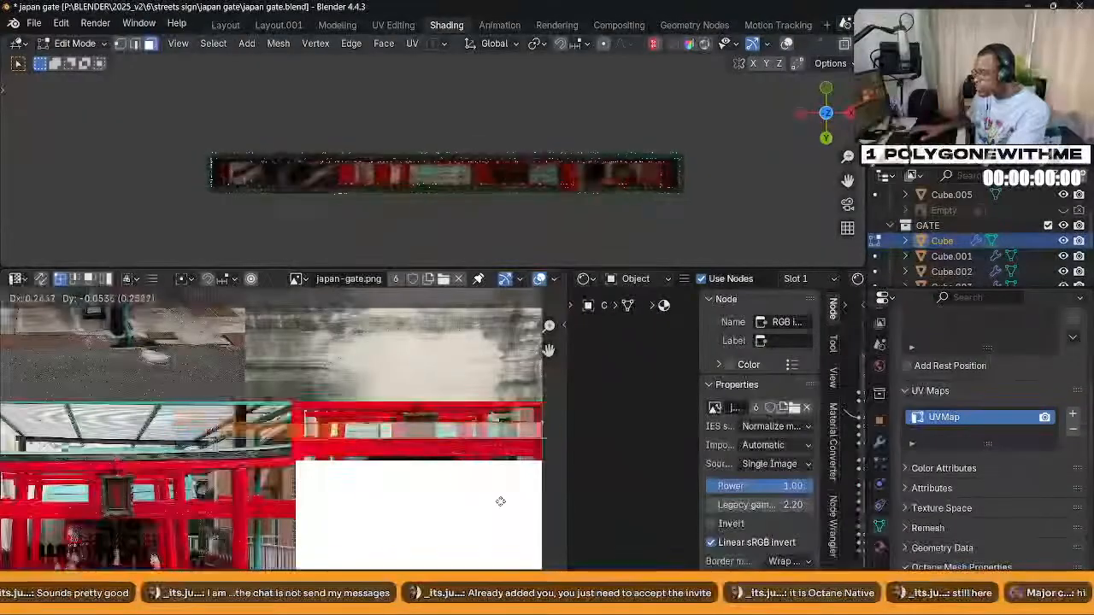
pyautogui.click(535, 520)
pyautogui.scroll(2, 295, 439)
pyautogui.scroll(1, 419, 467)
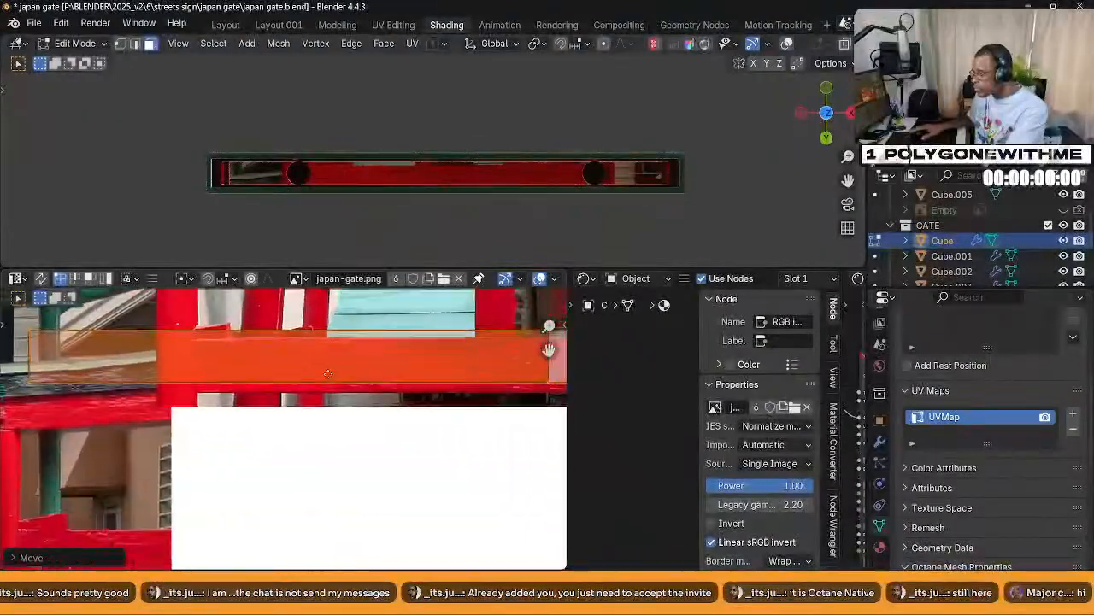
# Scale the underside's UVs down to fit within the photographed red crossbeam and reposition them on it
pyautogui.scroll(-3, 419, 468)
pyautogui.press('s')
pyautogui.click(379, 456)
pyautogui.scroll(4, 279, 436)
pyautogui.moveTo(278, 436); pyautogui.dragTo(255, 454, button='middle')
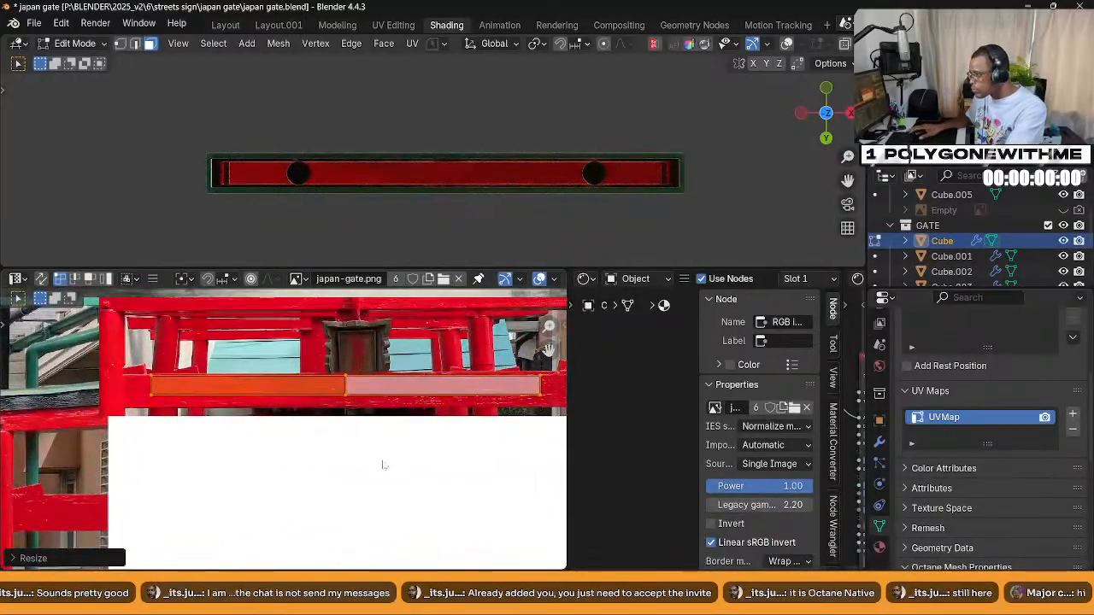
pyautogui.press('g')
pyautogui.click(374, 515)
# Stretch the underside's UVs along X and shift them along the photographed crossbeam on the X axis
pyautogui.press('s')
pyautogui.press('x')
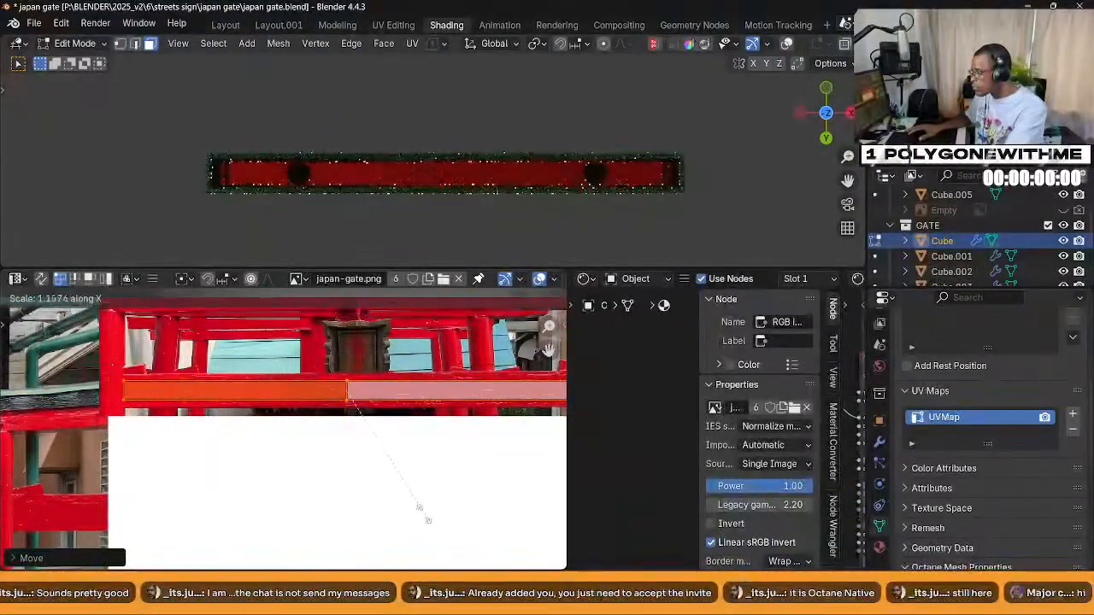
pyautogui.click(418, 515)
pyautogui.moveTo(418, 515); pyautogui.dragTo(347, 467, button='middle')
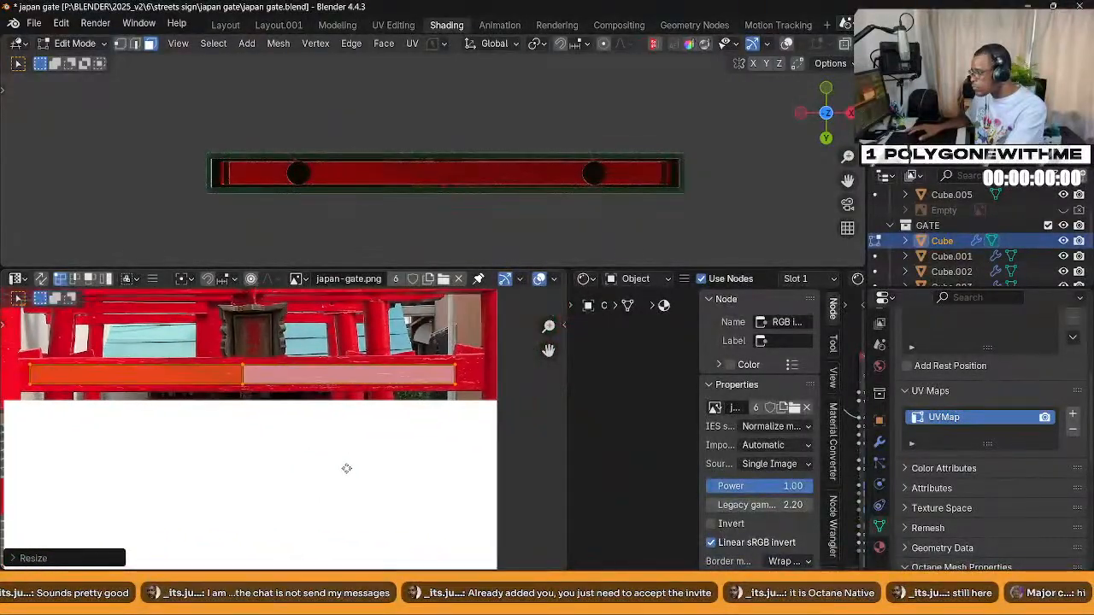
pyautogui.press('g')
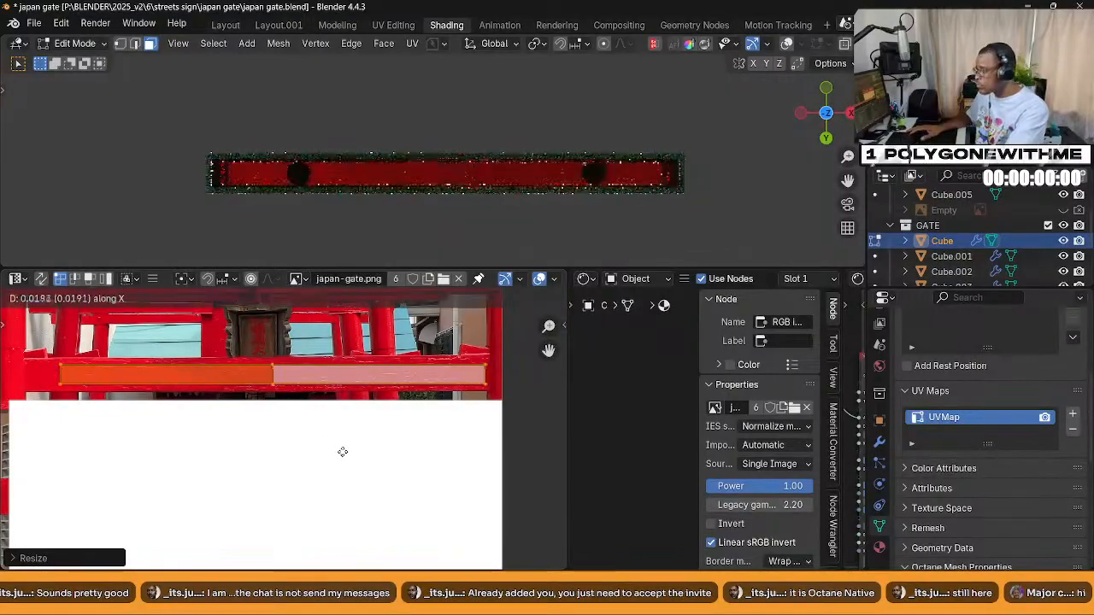
pyautogui.click(345, 453)
# Move the underside's UVs back along X until their outer end meets the photographed crossbeam's post
pyautogui.moveTo(137, 433); pyautogui.dragTo(261, 442, button='middle')
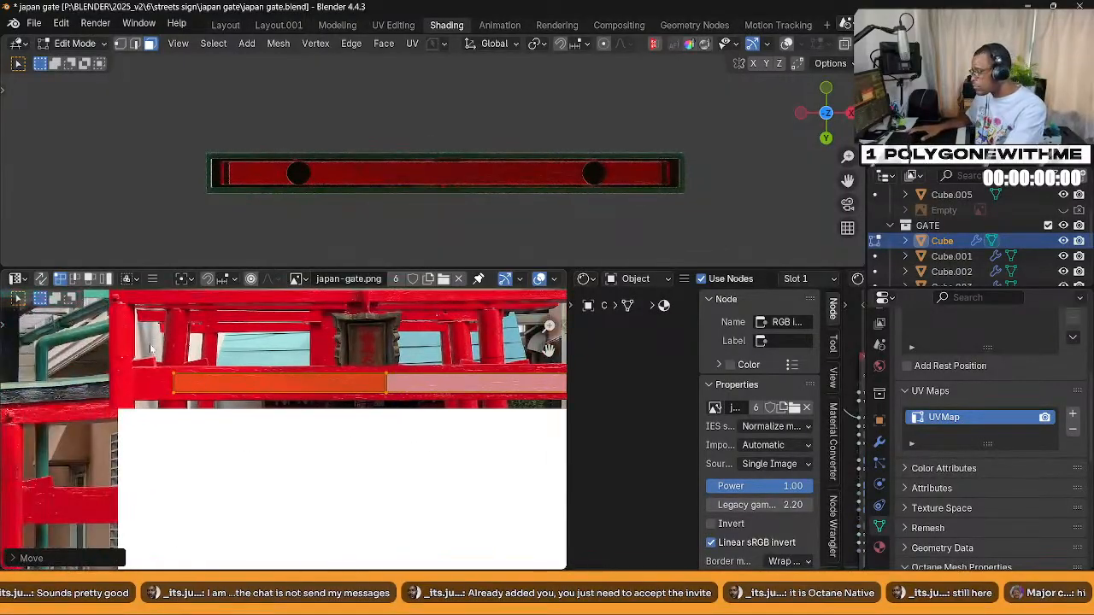
pyautogui.click(260, 442)
pyautogui.moveTo(133, 340); pyautogui.dragTo(135, 340)
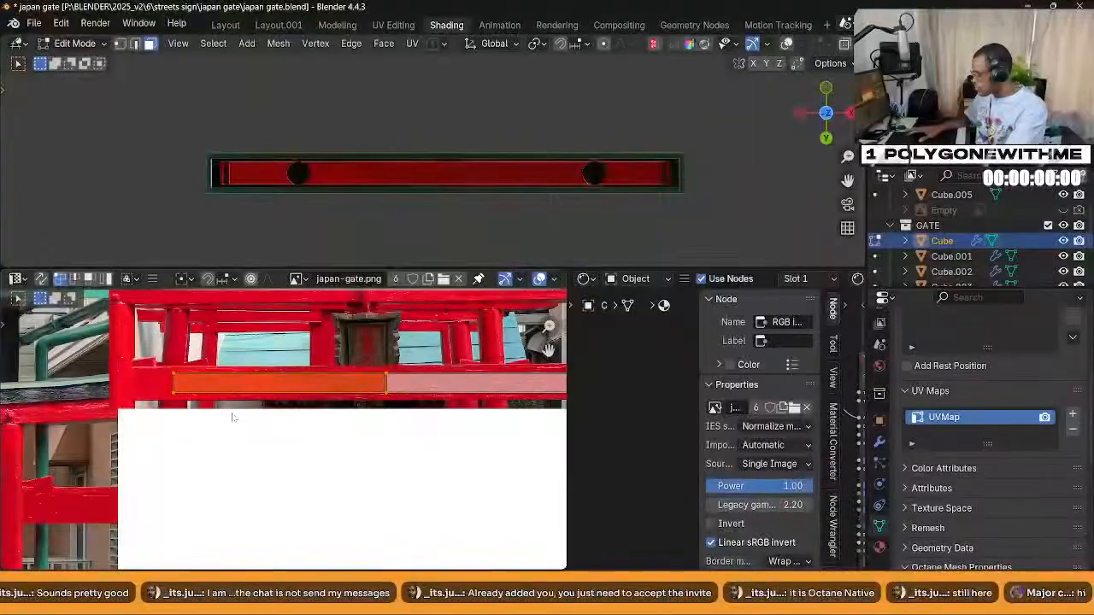
pyautogui.press('g')
pyautogui.press('x')
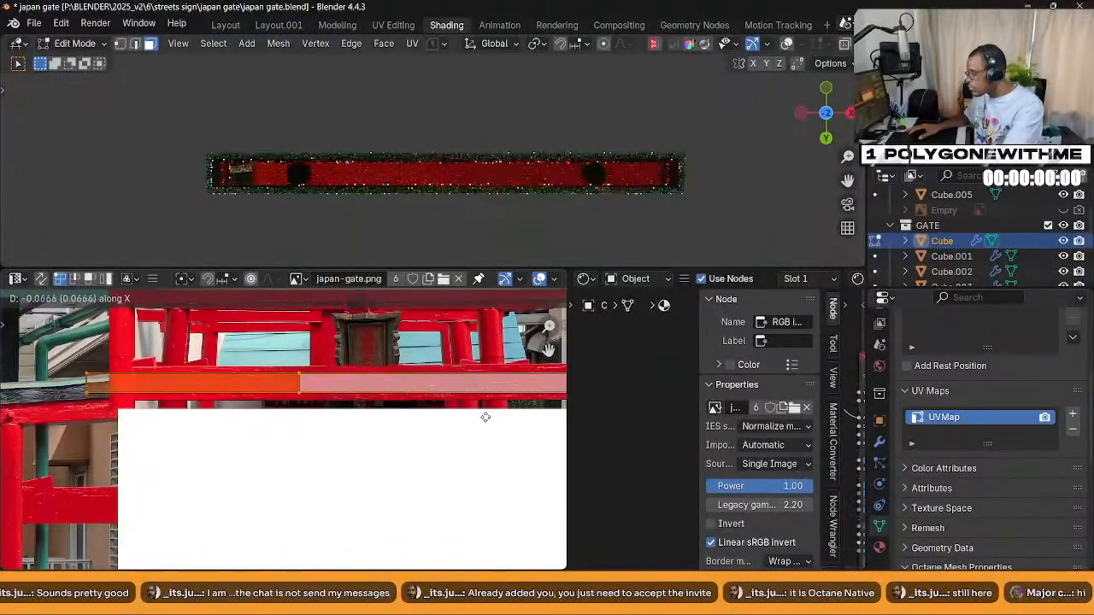
pyautogui.click(408, 445)
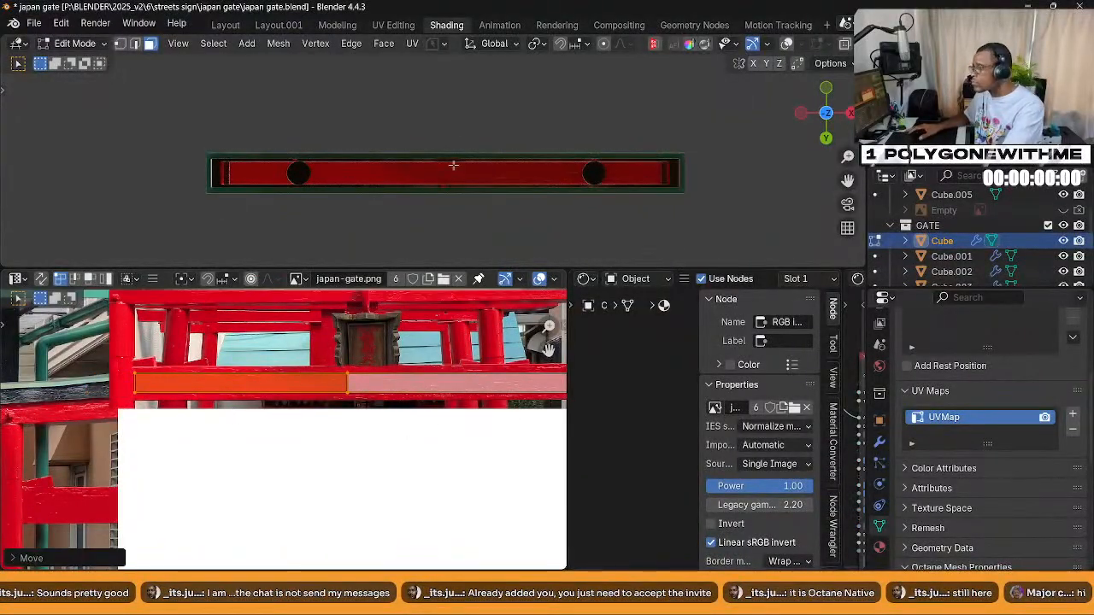
# Return the crossbeam to Object Mode and view its retextured underside at an angle
pyautogui.moveTo(443, 177); pyautogui.dragTo(446, 210, button='middle')
pyautogui.hotkey('ctrl', 'Tab')
pyautogui.click(471, 212)
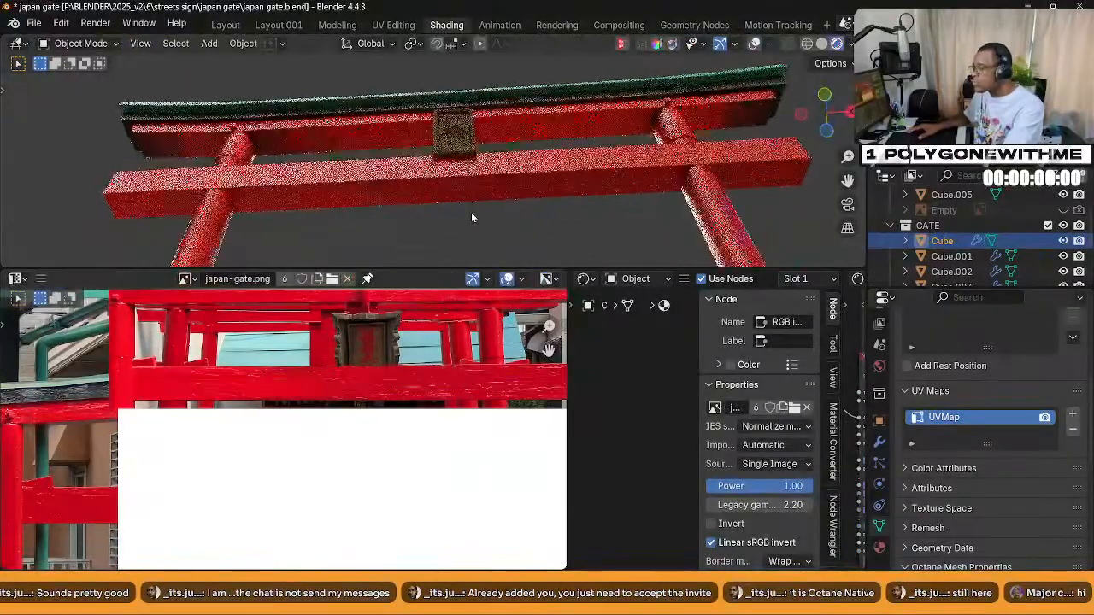
# Select the upper beam's underside faces in face edit mode and unwrap them with Project from View from directly below
pyautogui.click(591, 128)
pyautogui.hotkey('ctrl', 'Tab')
pyautogui.click(593, 120)
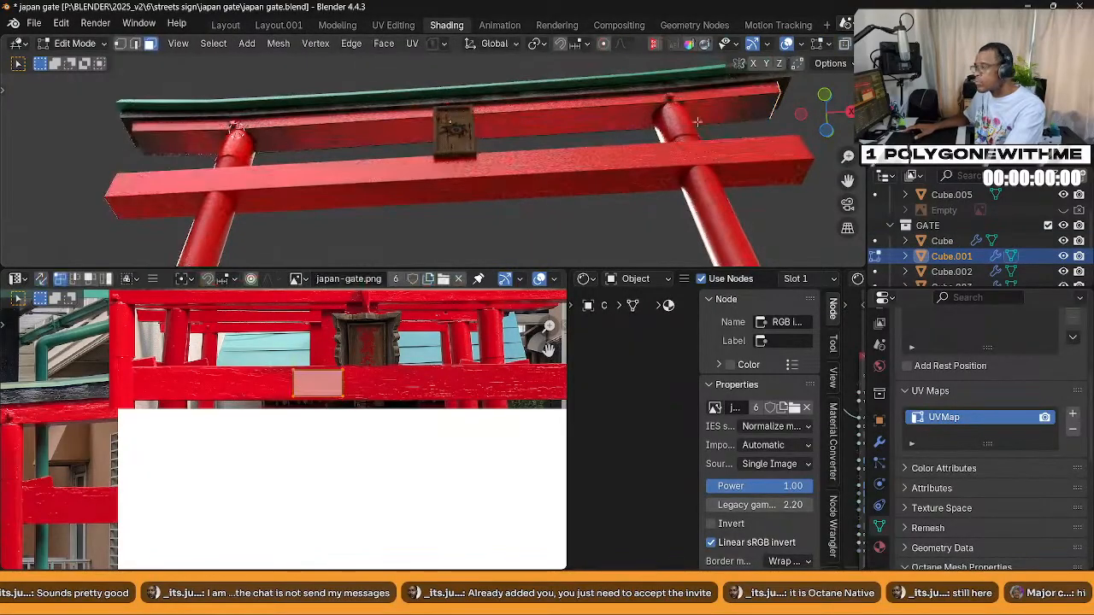
pyautogui.keyDown('shift'); pyautogui.click(299, 136); pyautogui.keyUp('shift')
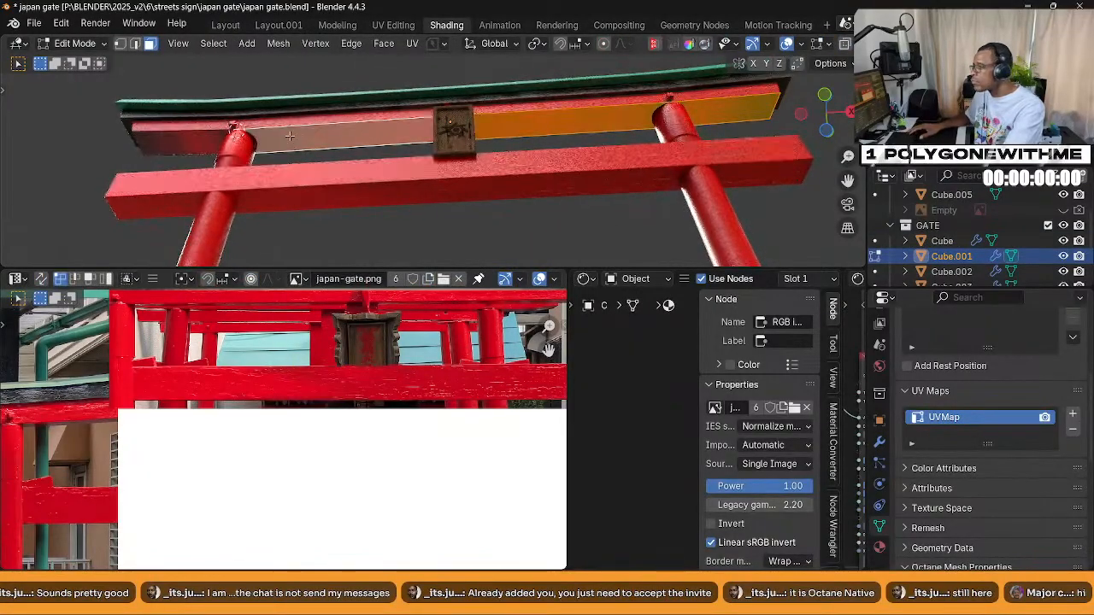
pyautogui.keyDown('shift'); pyautogui.click(179, 136); pyautogui.keyUp('shift')
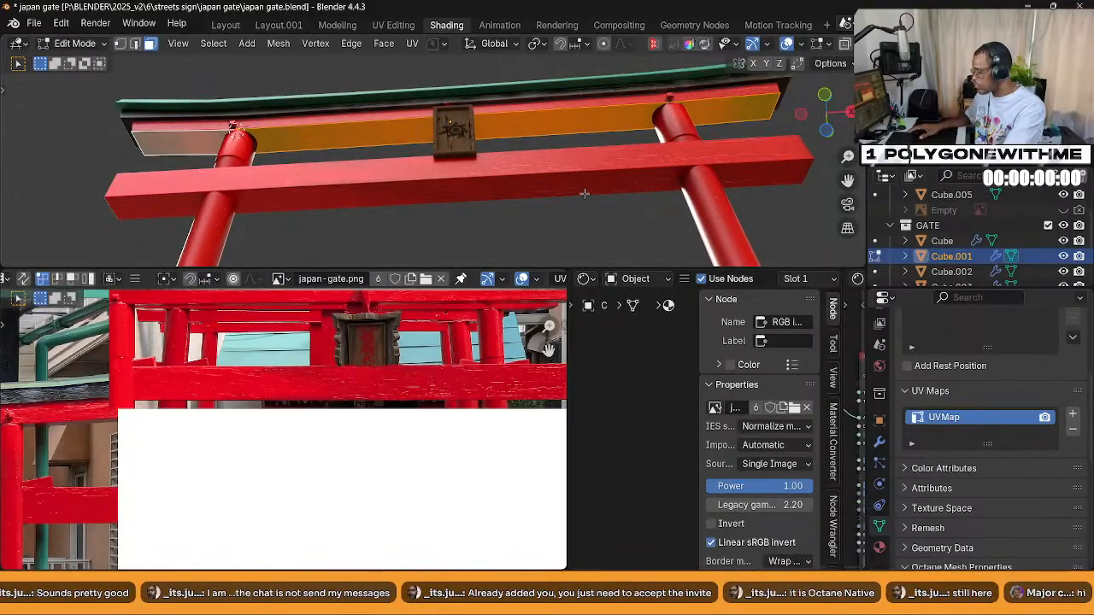
pyautogui.press('KP_7')
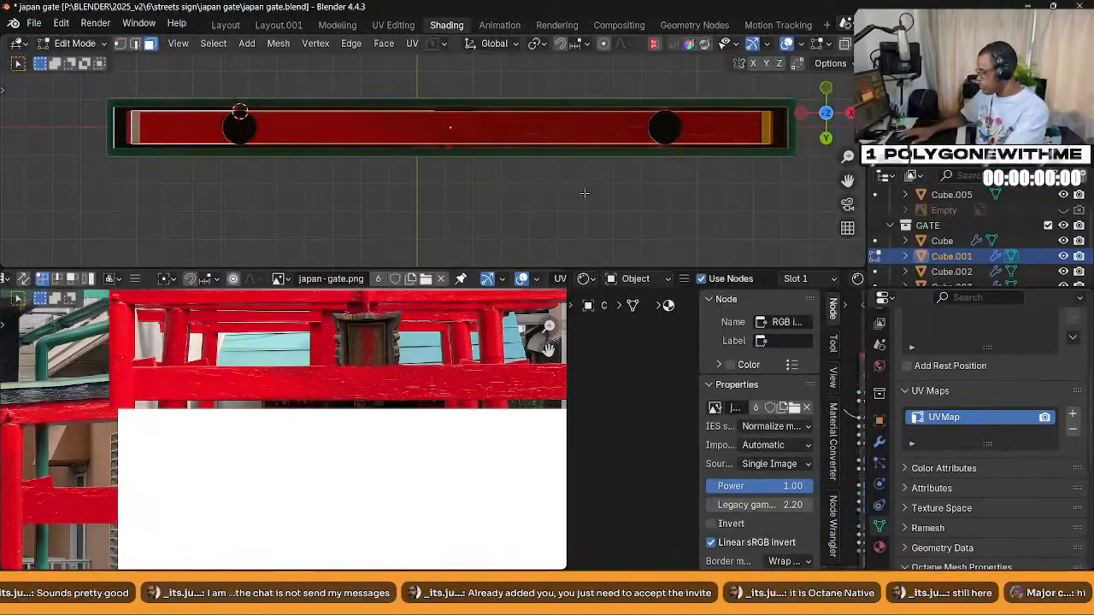
pyautogui.press('u')
pyautogui.click(525, 206)
pyautogui.moveTo(547, 218); pyautogui.dragTo(485, 248, button='middle')
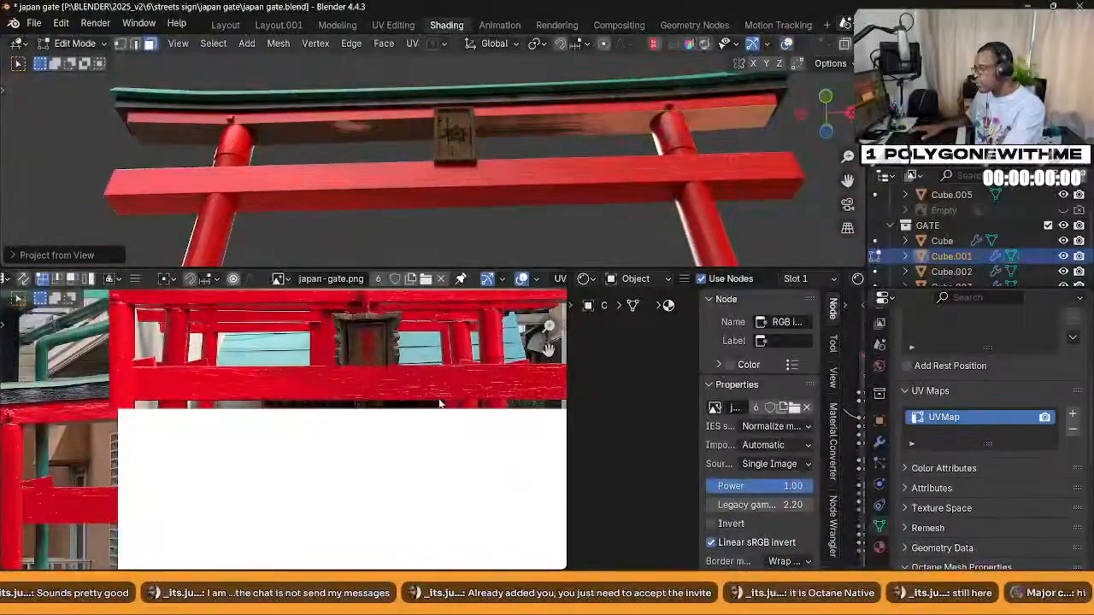
# Move the upper underside's UVs onto the photographed red crossbeam in japan-gate.png and scale them down to fit within it
pyautogui.scroll(-3, 398, 426)
pyautogui.press('a')
pyautogui.press('g')
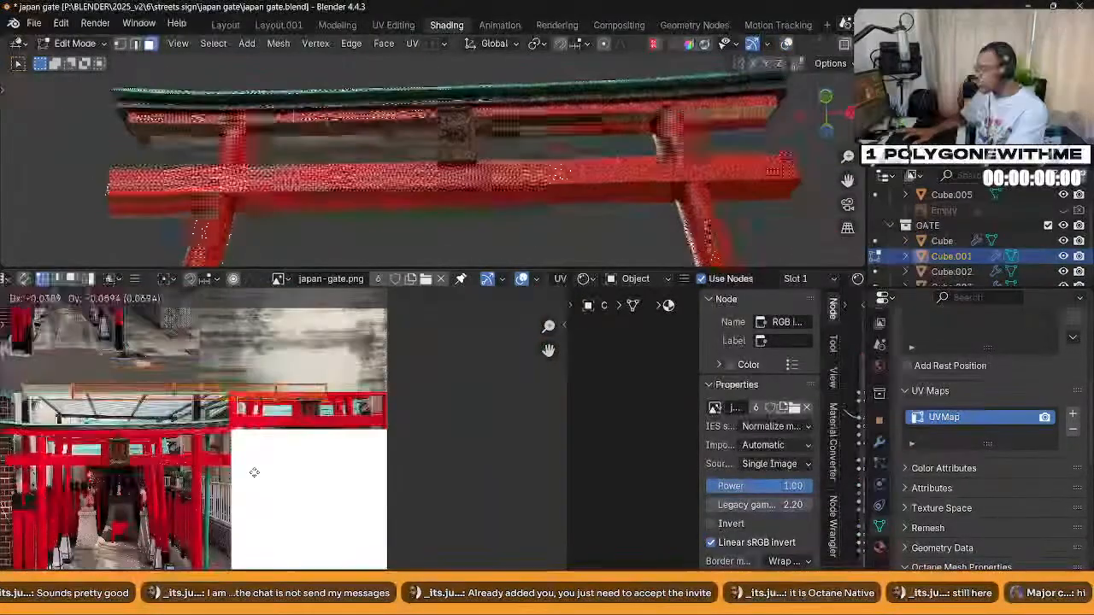
pyautogui.click(383, 497)
pyautogui.scroll(3, 406, 494)
pyautogui.scroll(-5, 406, 494)
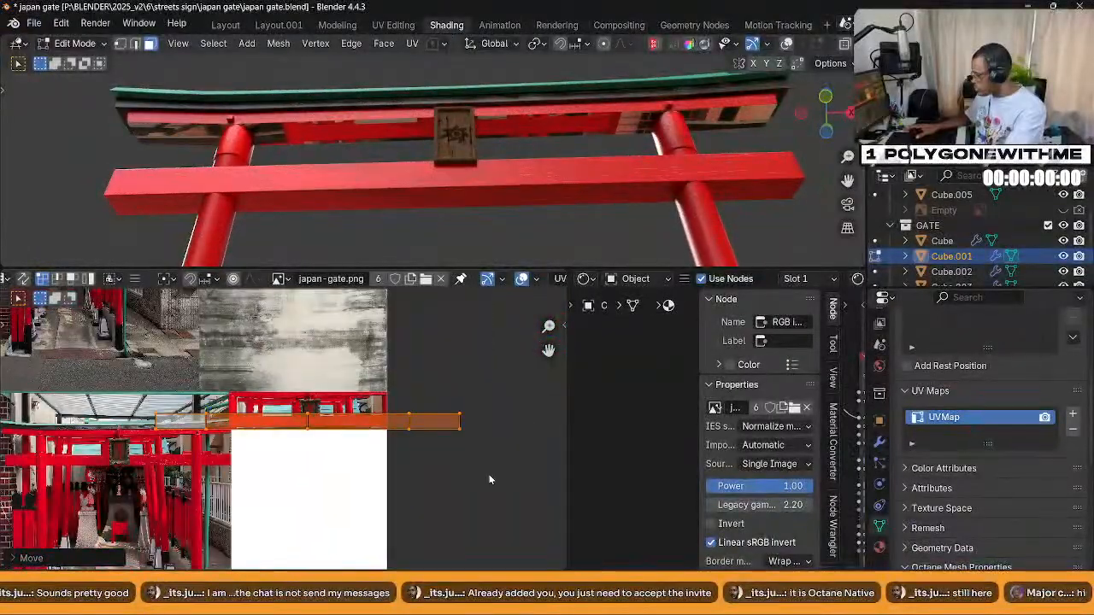
pyautogui.press('s')
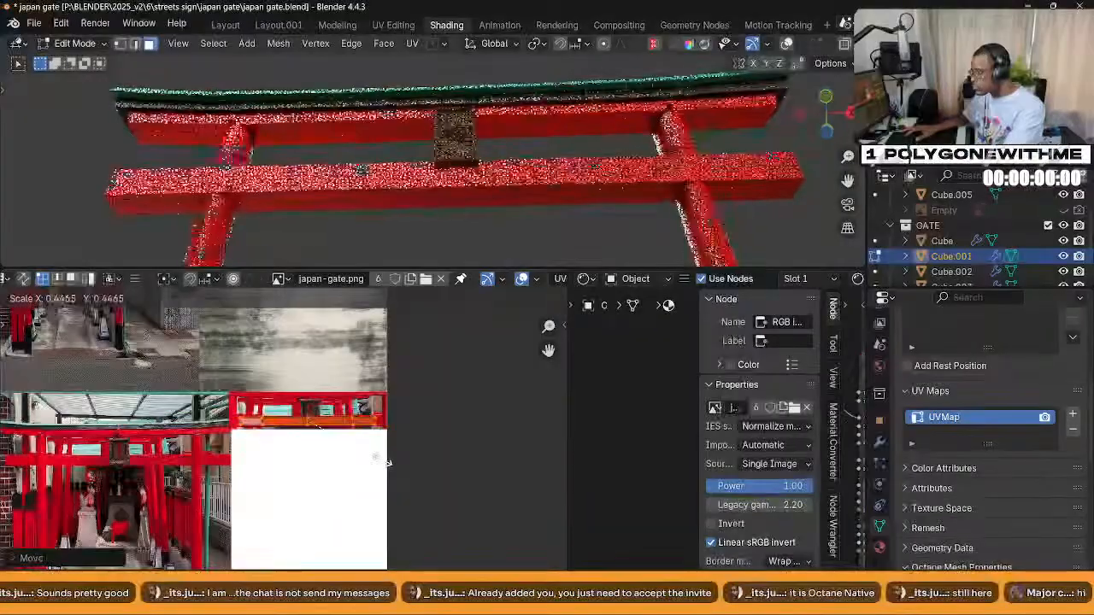
pyautogui.click(380, 464)
pyautogui.scroll(4, 321, 448)
pyautogui.moveTo(321, 449); pyautogui.dragTo(347, 453, button='middle')
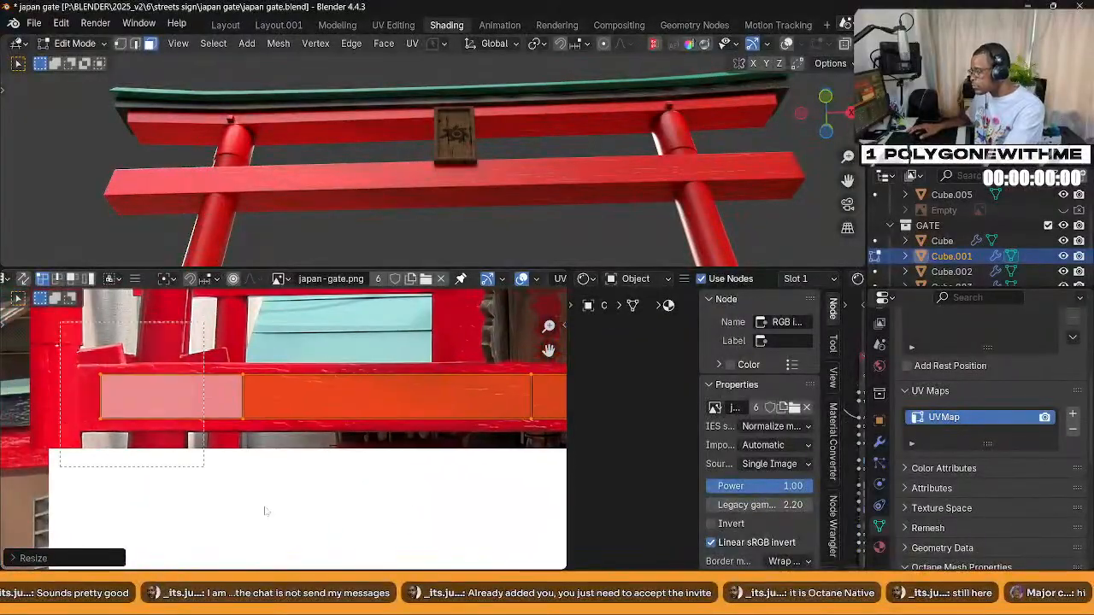
# Shift the two end faces' UVs outward along X until they reach the photographed crossbeam's posts
pyautogui.press('g')
pyautogui.press('x')
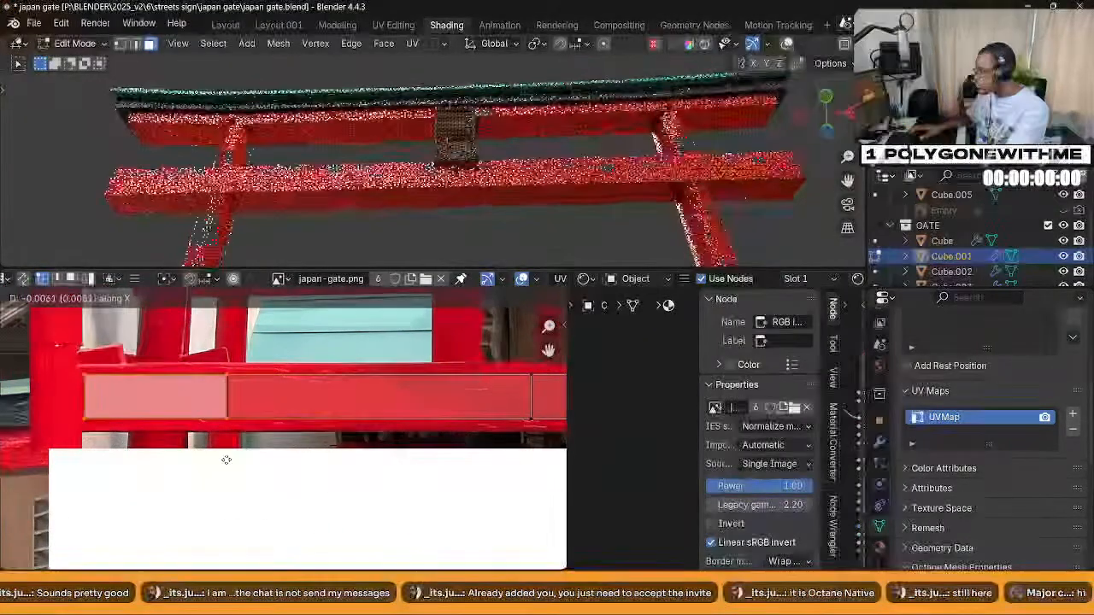
pyautogui.click(201, 462)
pyautogui.moveTo(512, 446); pyautogui.dragTo(40, 434, button='middle')
pyautogui.moveTo(440, 411); pyautogui.dragTo(319, 410, button='middle')
pyautogui.click(365, 434)
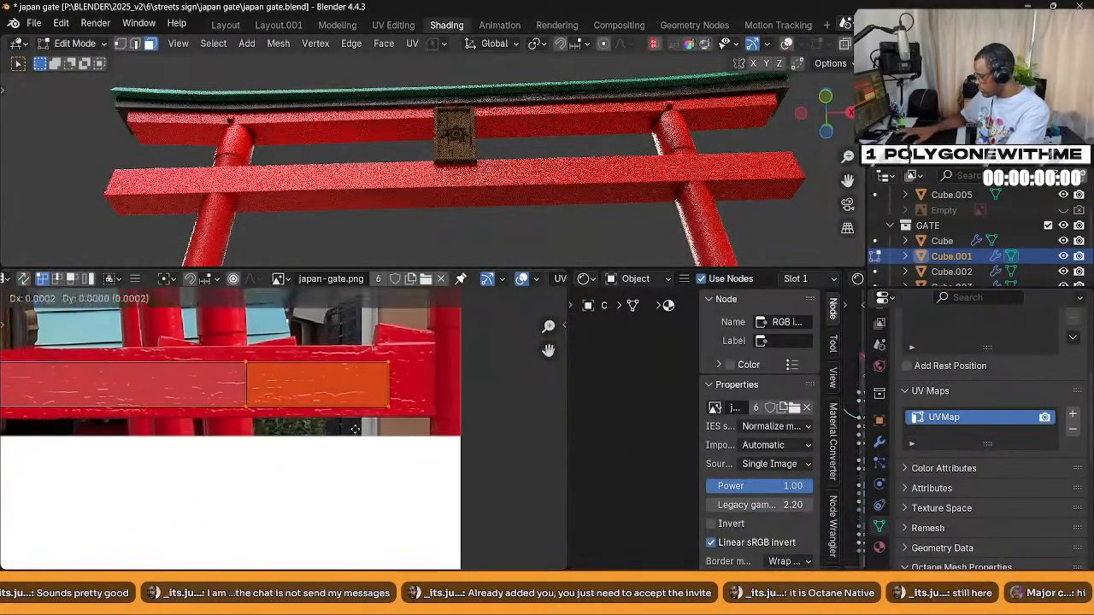
pyautogui.click(262, 475)
pyautogui.scroll(-1, 283, 477)
pyautogui.scroll(-3, 282, 477)
pyautogui.moveTo(276, 467); pyautogui.dragTo(342, 467, button='middle')
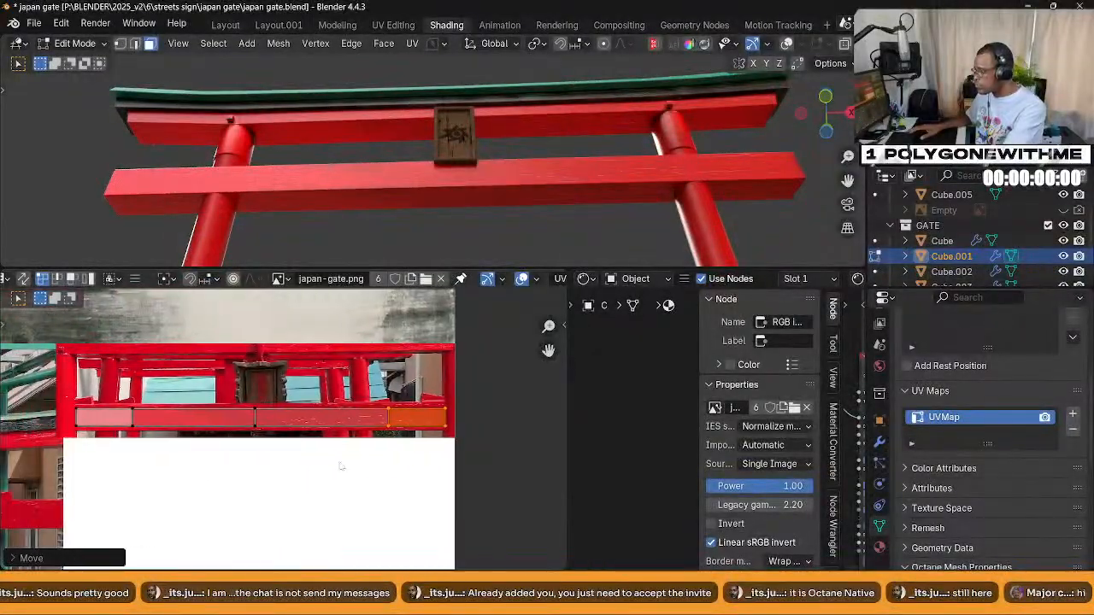
# Stretch the whole linked UV island along Y to fill the photographed crossbeam's height, and return to Object Mode
pyautogui.press('l')
pyautogui.press('s')
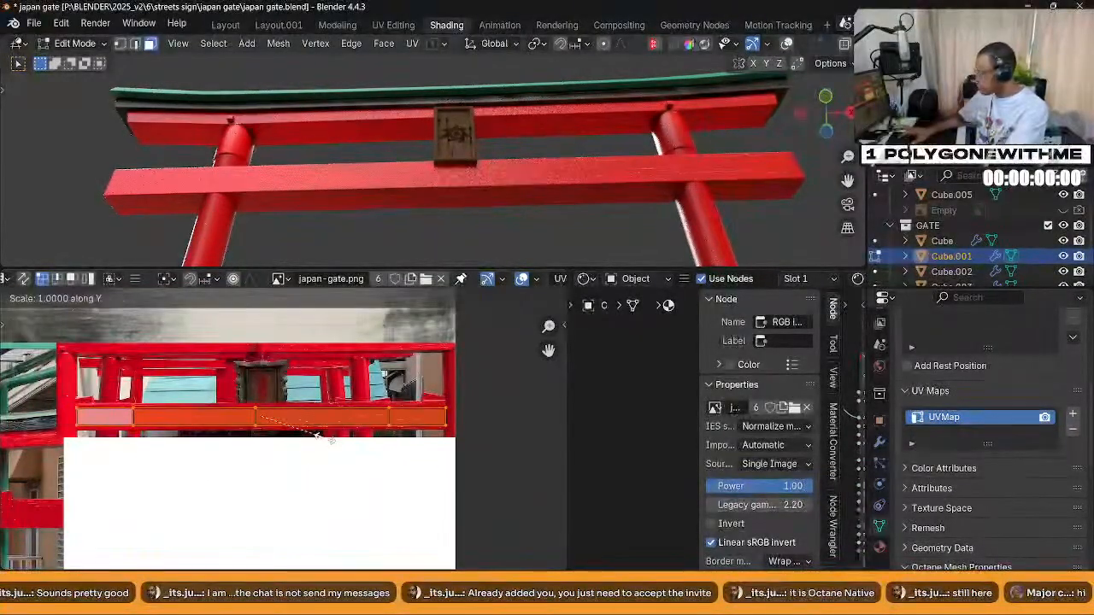
pyautogui.press('y')
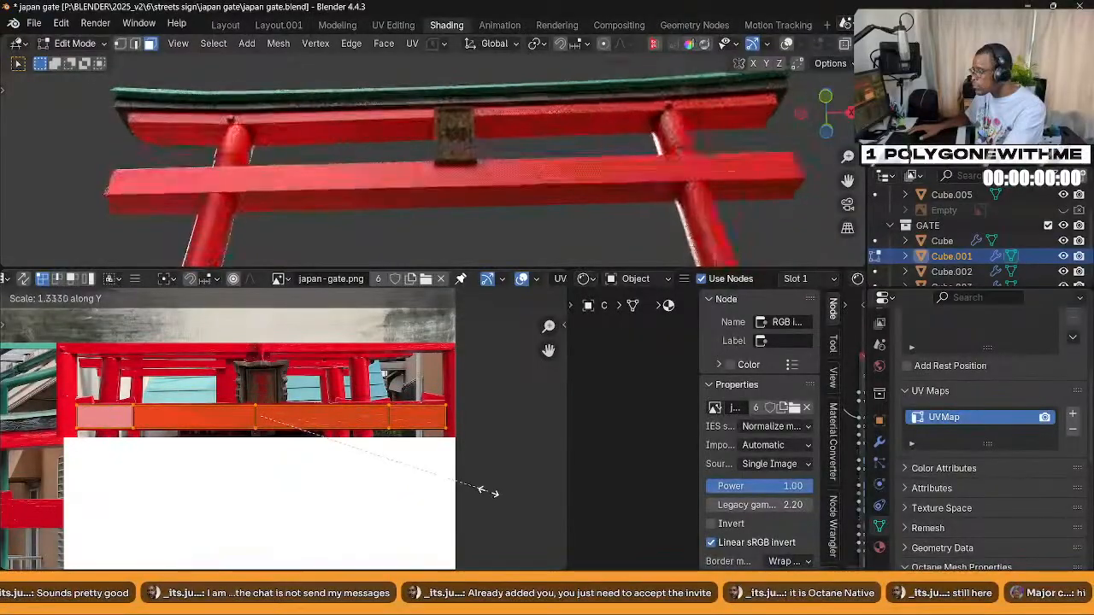
pyautogui.click(545, 294)
pyautogui.moveTo(498, 171)
pyautogui.mouseDown(button='middle')
pyautogui.moveTo(512, 162)
pyautogui.moveTo(500, 174)
pyautogui.moveTo(480, 164)
pyautogui.moveTo(496, 173)
pyautogui.mouseUp(button='middle')
pyautogui.press('Tab')
pyautogui.click(504, 101)
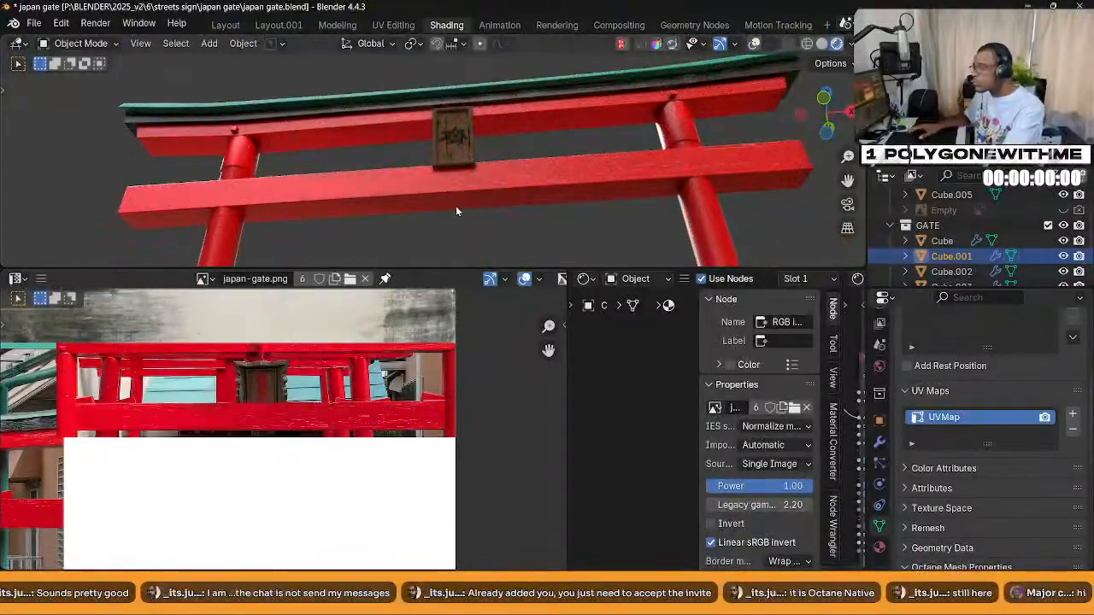
# Inspect the retextured gate from several angles and examine the photographed wooden sign in japan-gate.png
pyautogui.moveTo(452, 206); pyautogui.dragTo(474, 222, button='middle')
pyautogui.scroll(2, 453, 231)
pyautogui.moveTo(334, 200); pyautogui.dragTo(356, 229, button='middle')
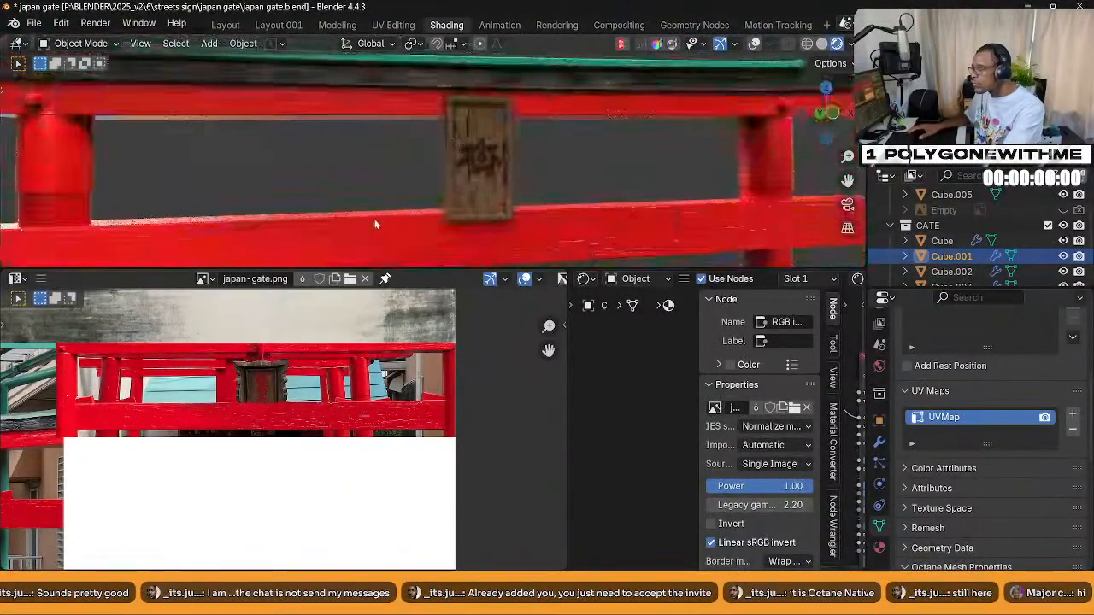
pyautogui.moveTo(398, 191); pyautogui.dragTo(584, 208, button='middle')
pyautogui.scroll(-8, 498, 188)
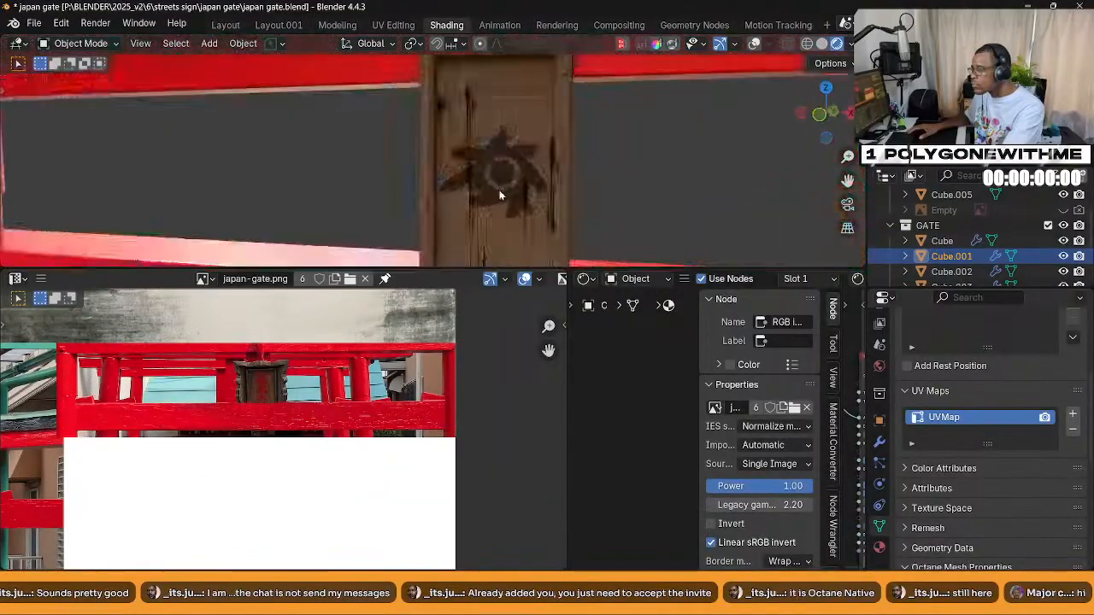
pyautogui.scroll(-4, 501, 193)
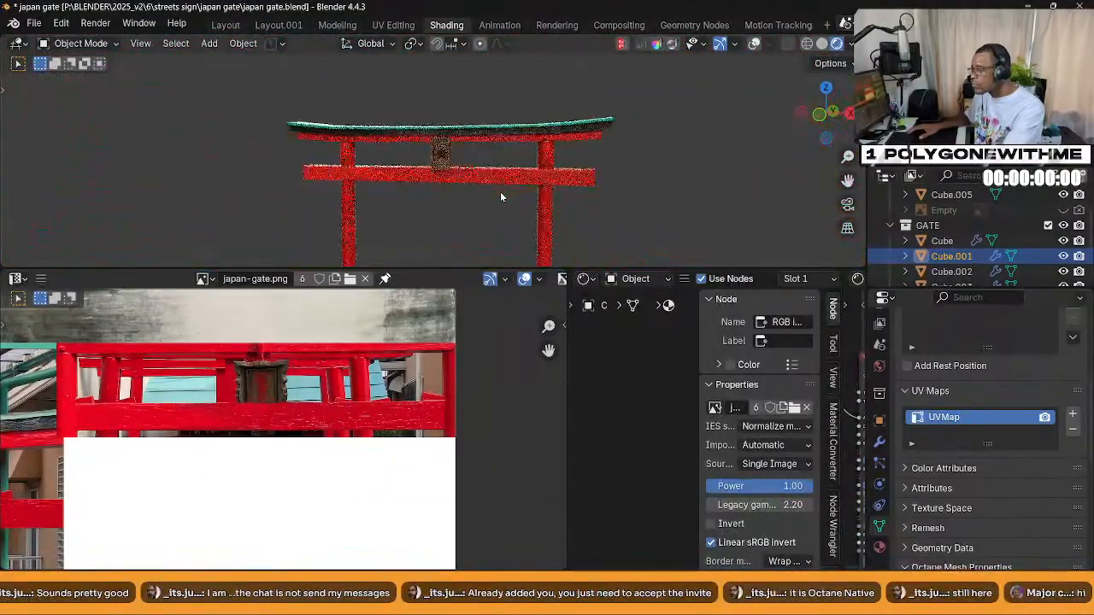
pyautogui.moveTo(501, 194); pyautogui.dragTo(376, 173, button='middle')
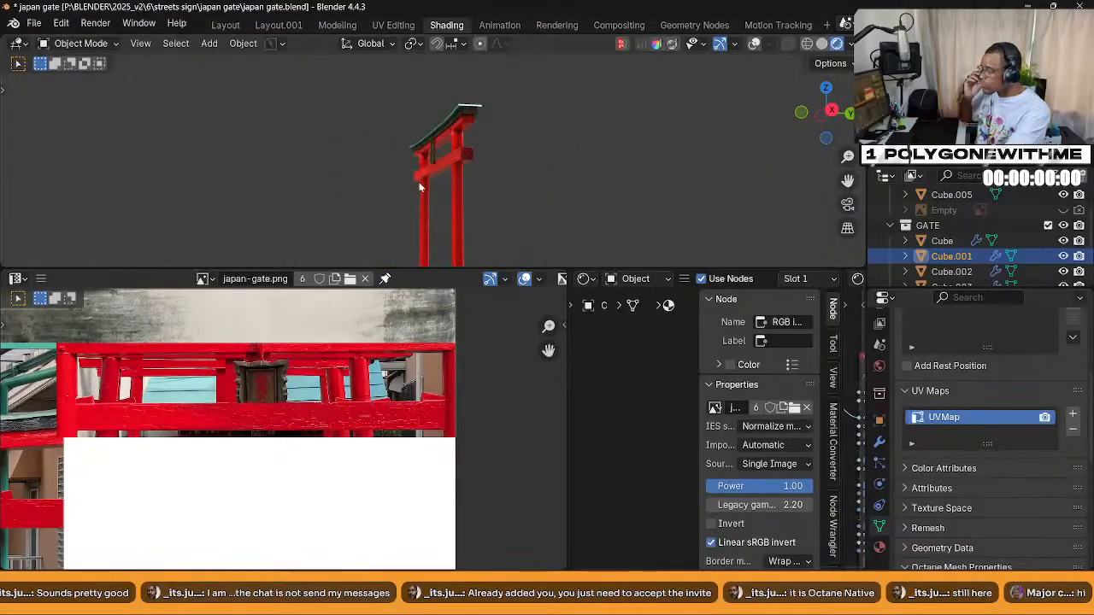
pyautogui.scroll(4, 293, 344)
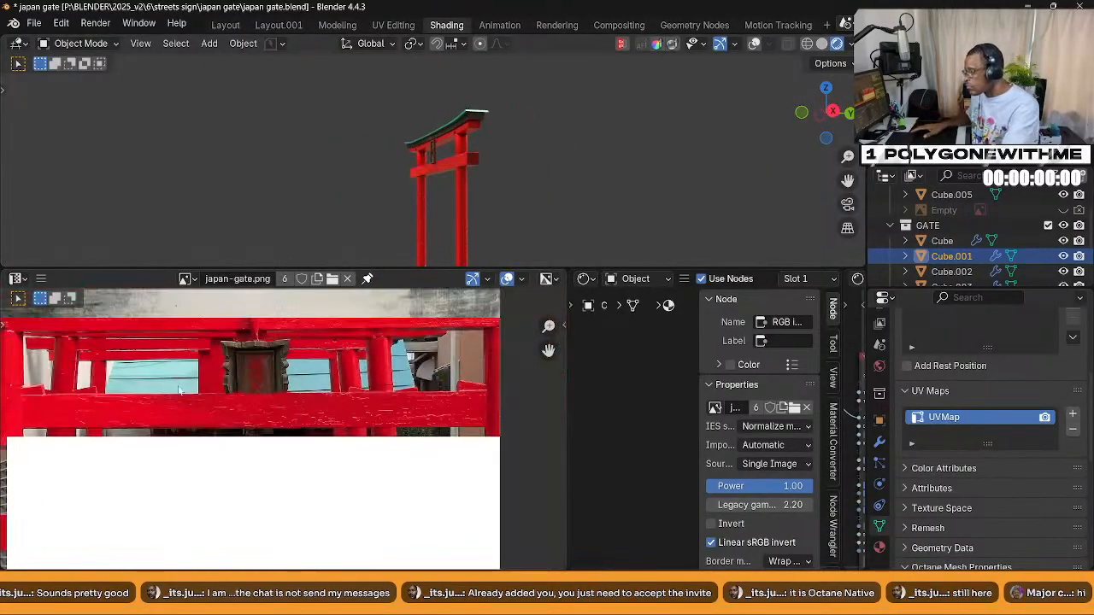
pyautogui.scroll(4, 232, 402)
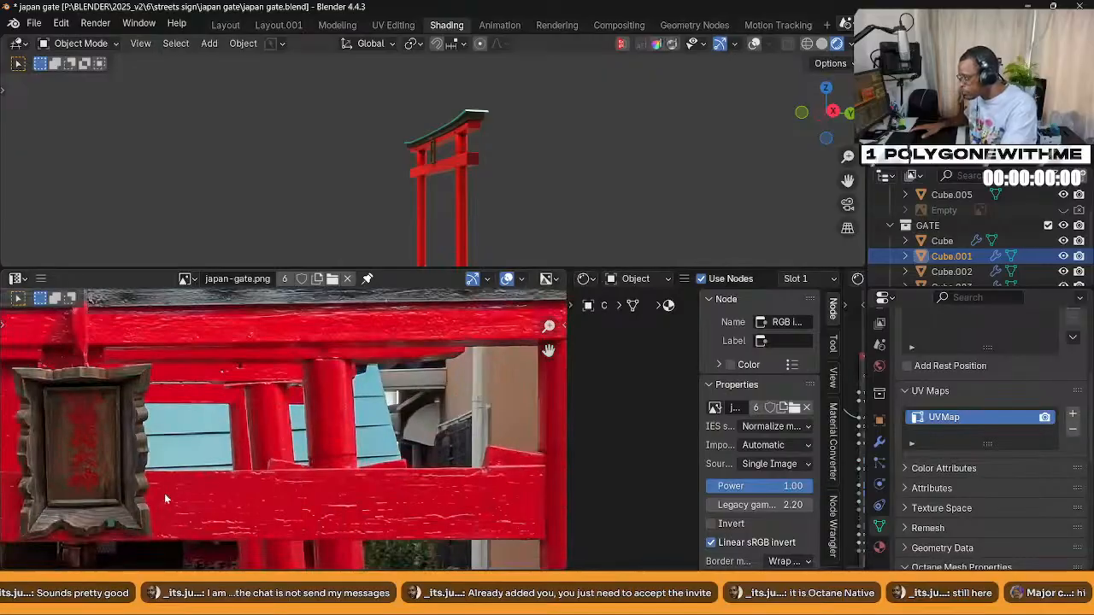
pyautogui.moveTo(168, 492); pyautogui.dragTo(237, 477, button='middle')
pyautogui.scroll(-2, 160, 414)
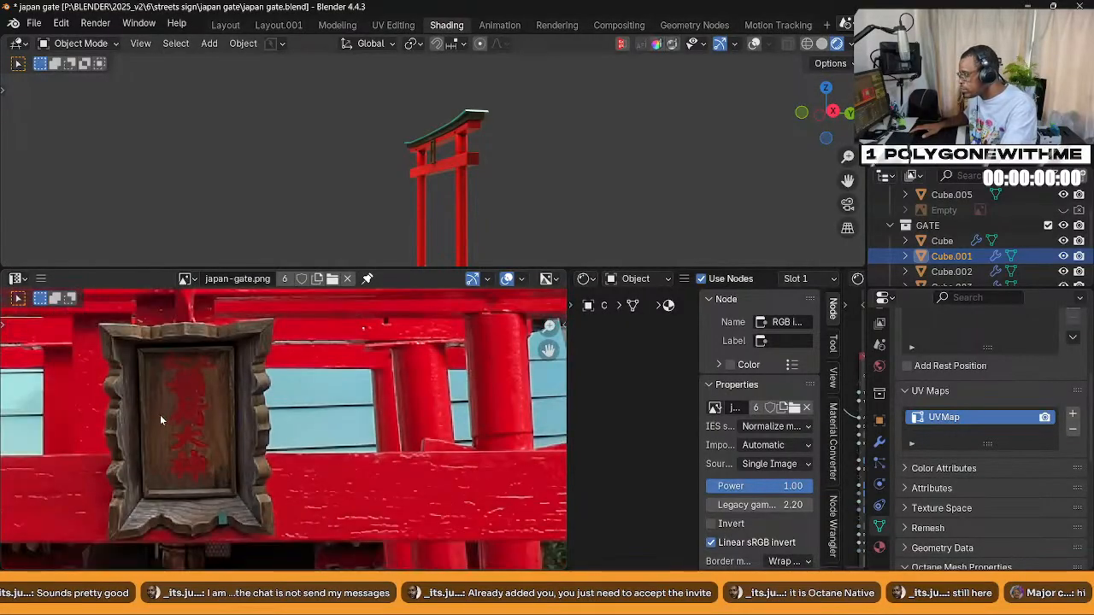
pyautogui.moveTo(159, 414); pyautogui.dragTo(180, 444, button='middle')
# Select the front panel face of the gate's wooden sign in face edit mode
pyautogui.moveTo(515, 193); pyautogui.dragTo(471, 213, button='middle')
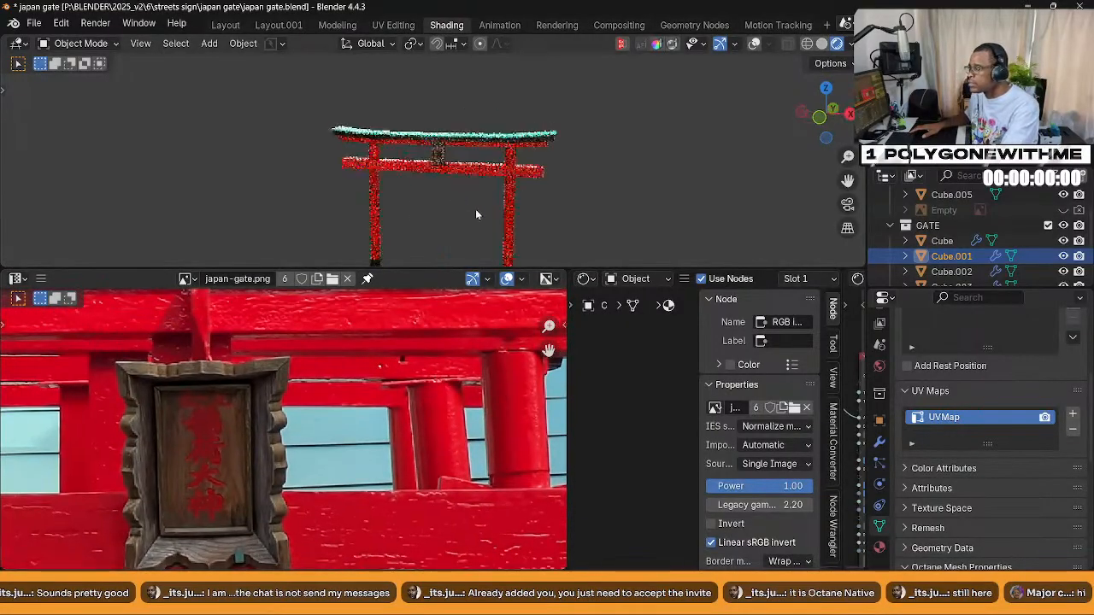
pyautogui.scroll(5, 446, 211)
pyautogui.scroll(2, 483, 178)
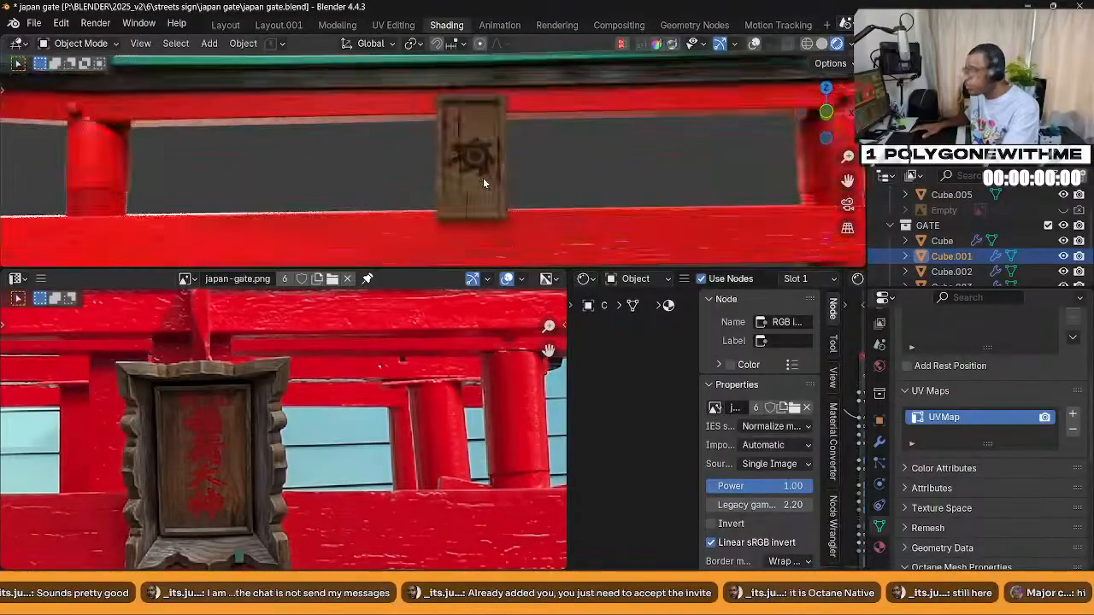
pyautogui.click(475, 188)
pyautogui.press('Tab')
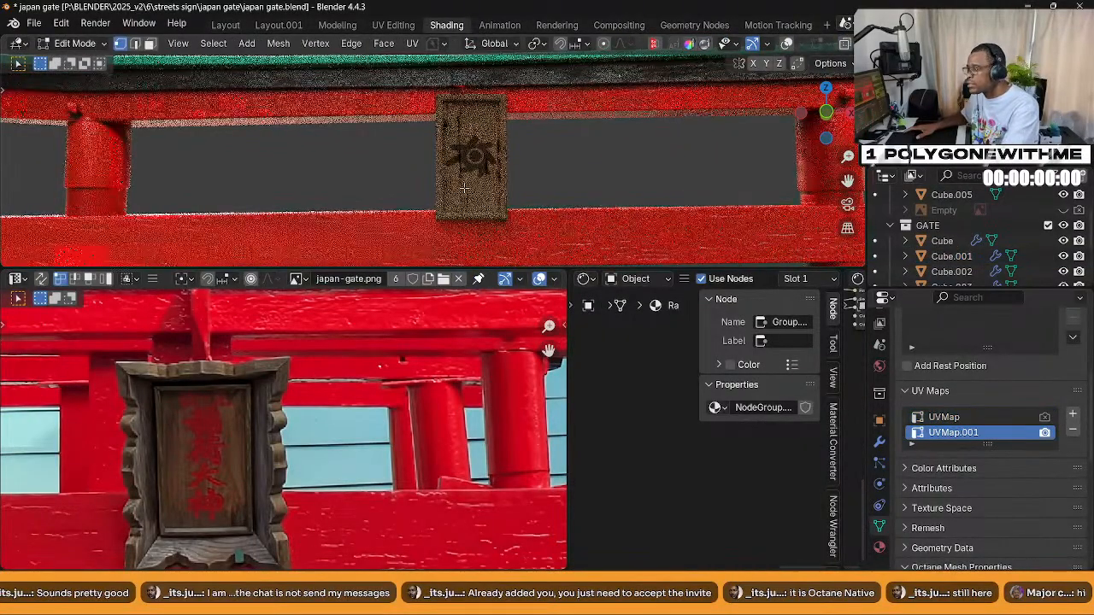
pyautogui.press('Tab')
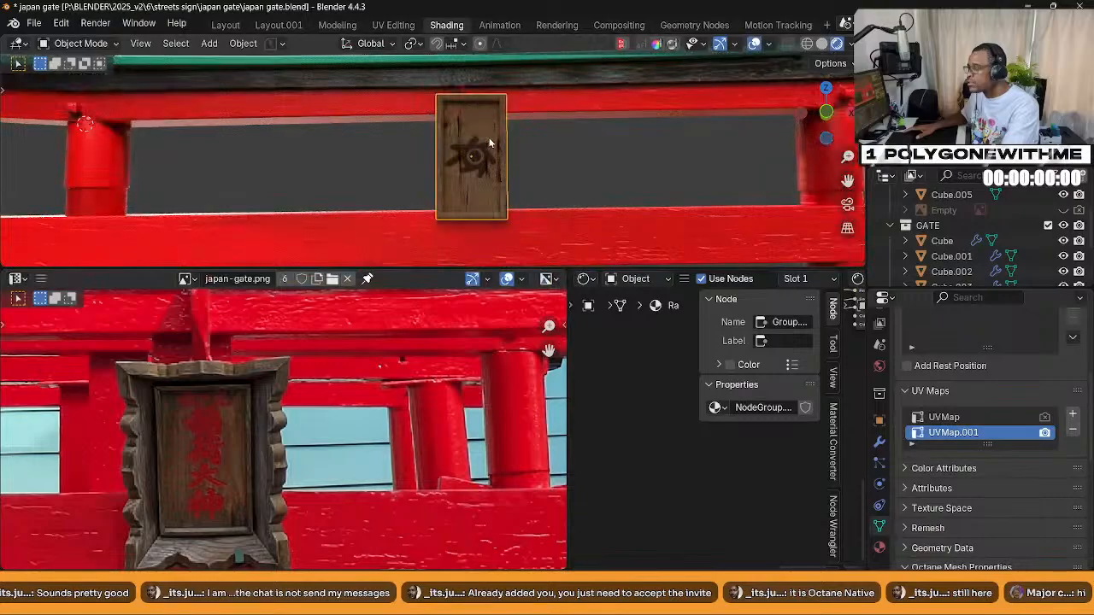
pyautogui.press('Tab')
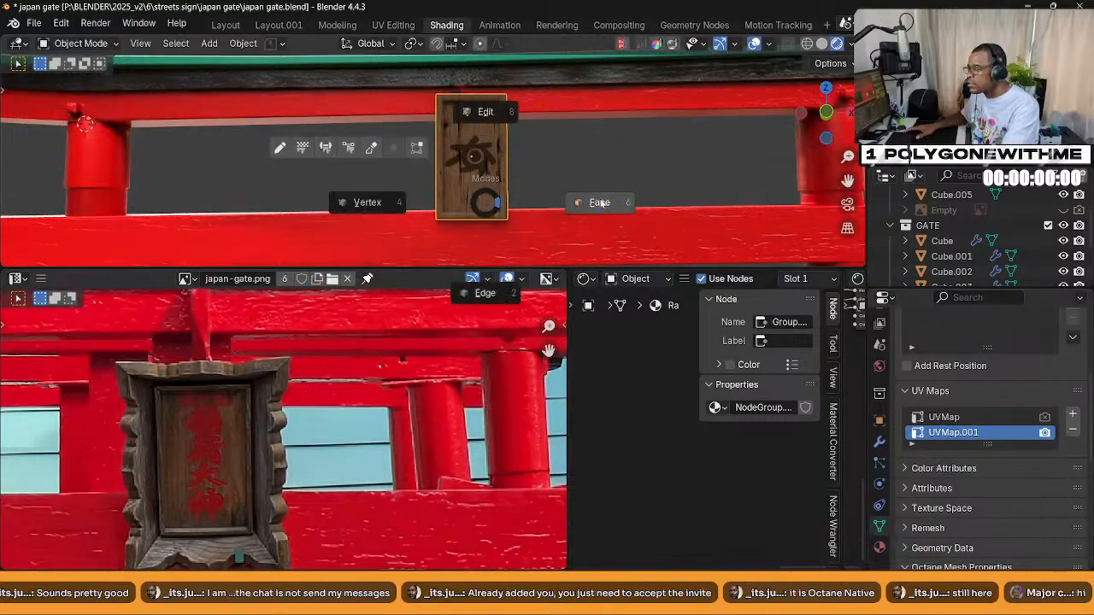
pyautogui.click(465, 182)
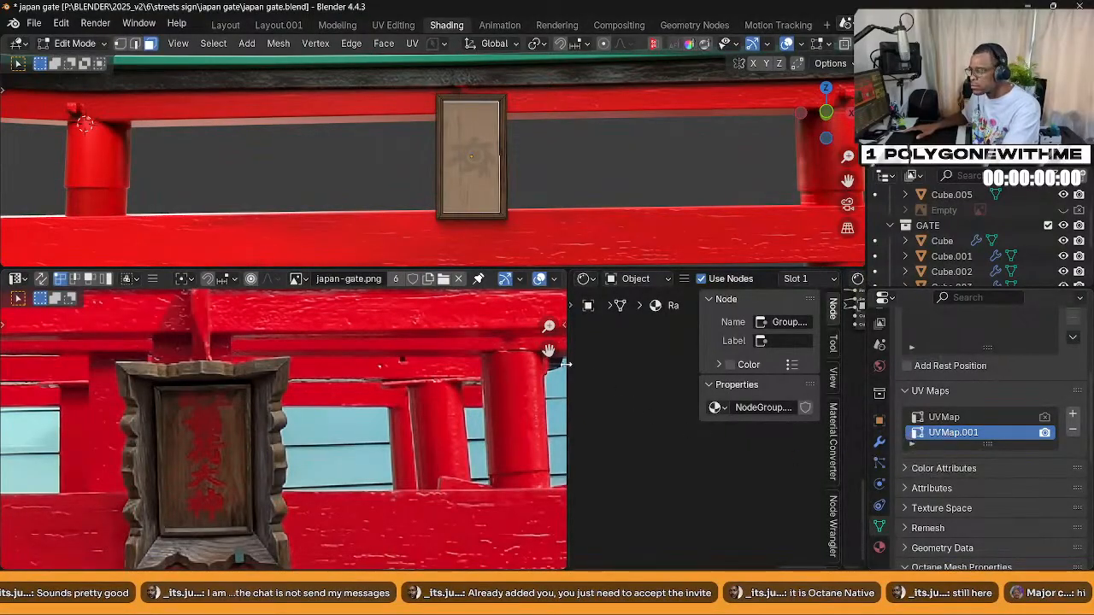
# Widen the shader editor and replace the sign's material with the Gate material
pyautogui.moveTo(564, 363); pyautogui.dragTo(335, 363)
pyautogui.click(621, 279)
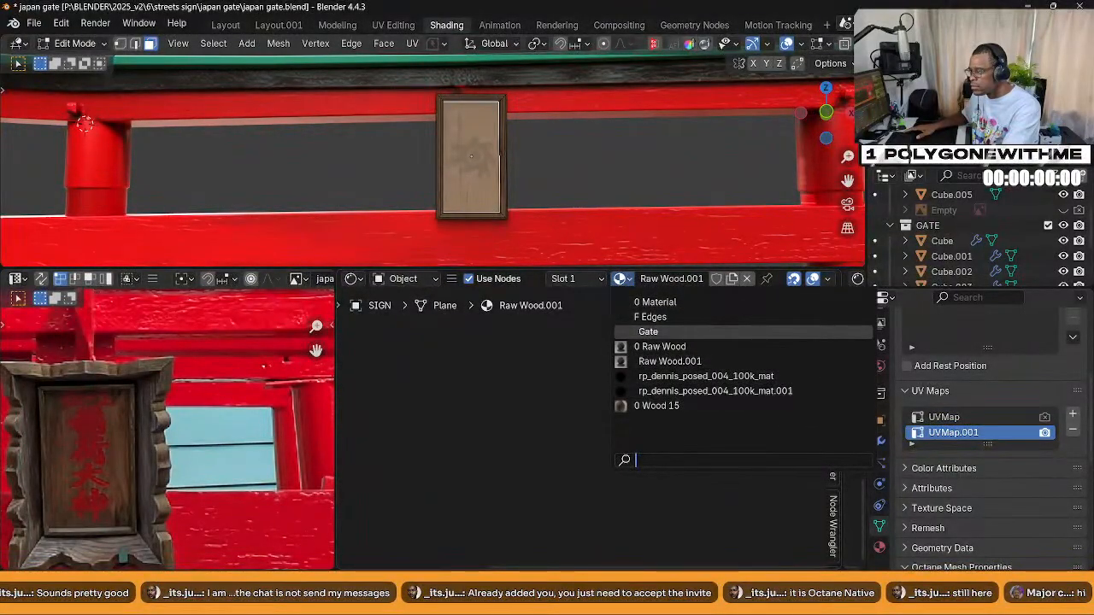
pyautogui.click(648, 332)
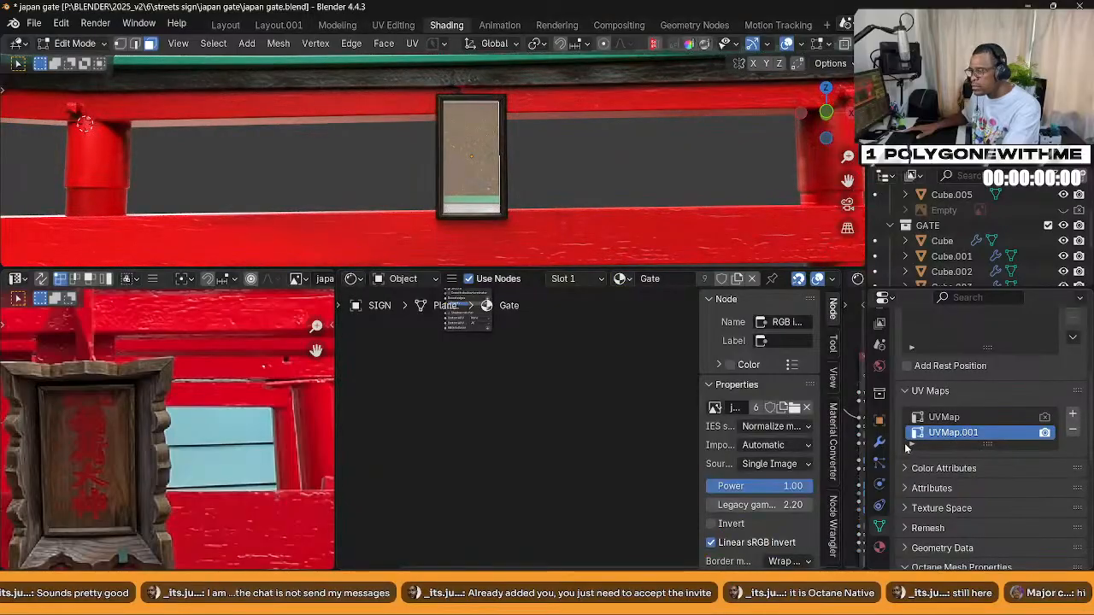
pyautogui.scroll(6, 456, 478)
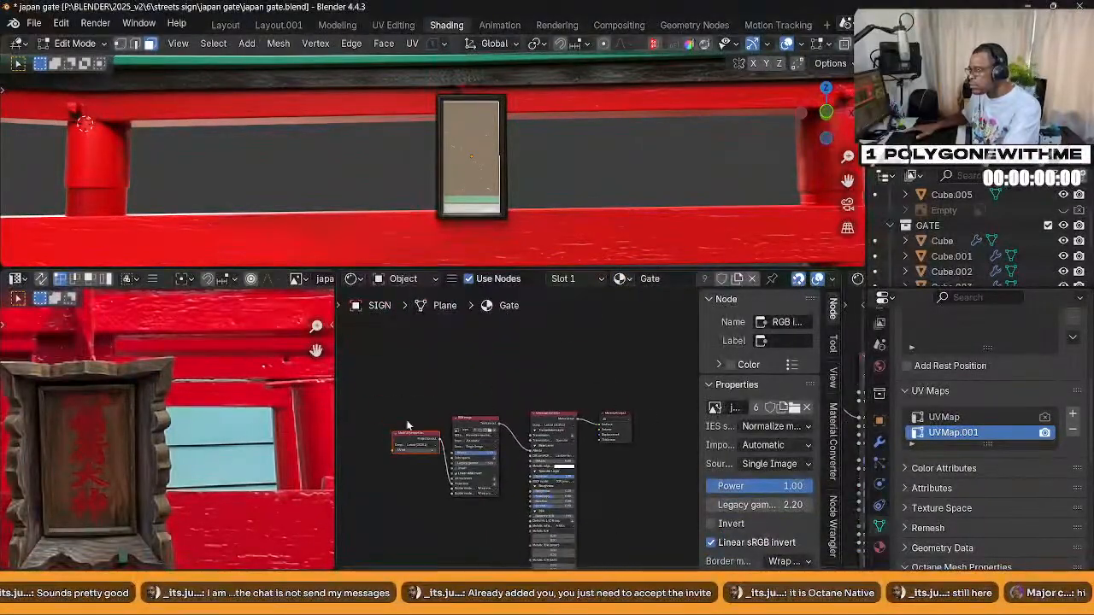
pyautogui.moveTo(404, 422); pyautogui.dragTo(468, 421, button='middle')
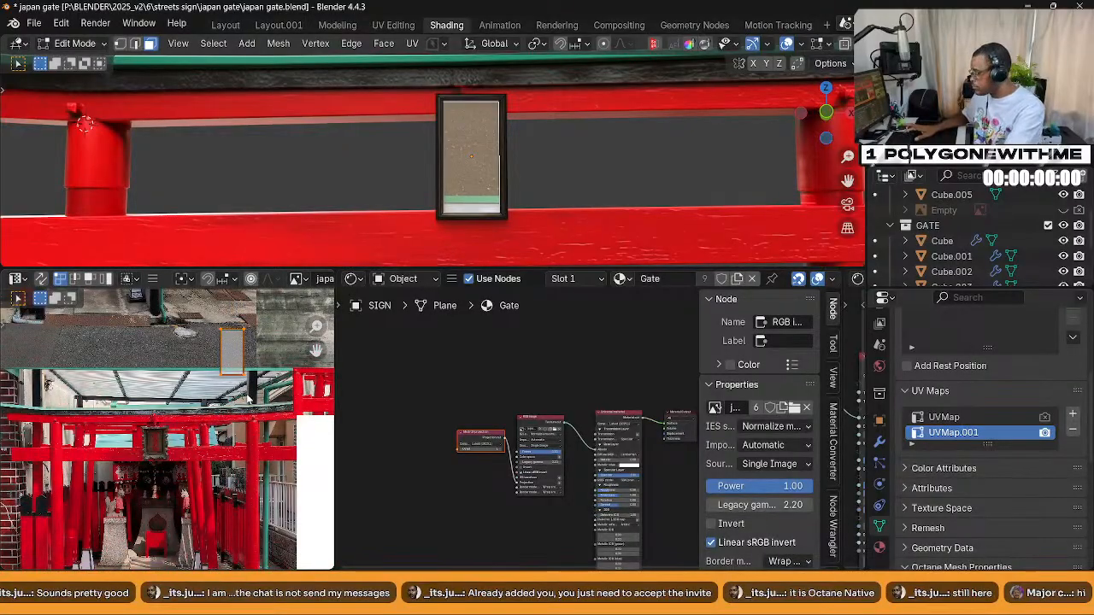
# Move the sign panel's UVs onto the photographed wooden sign and scale them down within its inner panel
pyautogui.press('g')
pyautogui.click(169, 488)
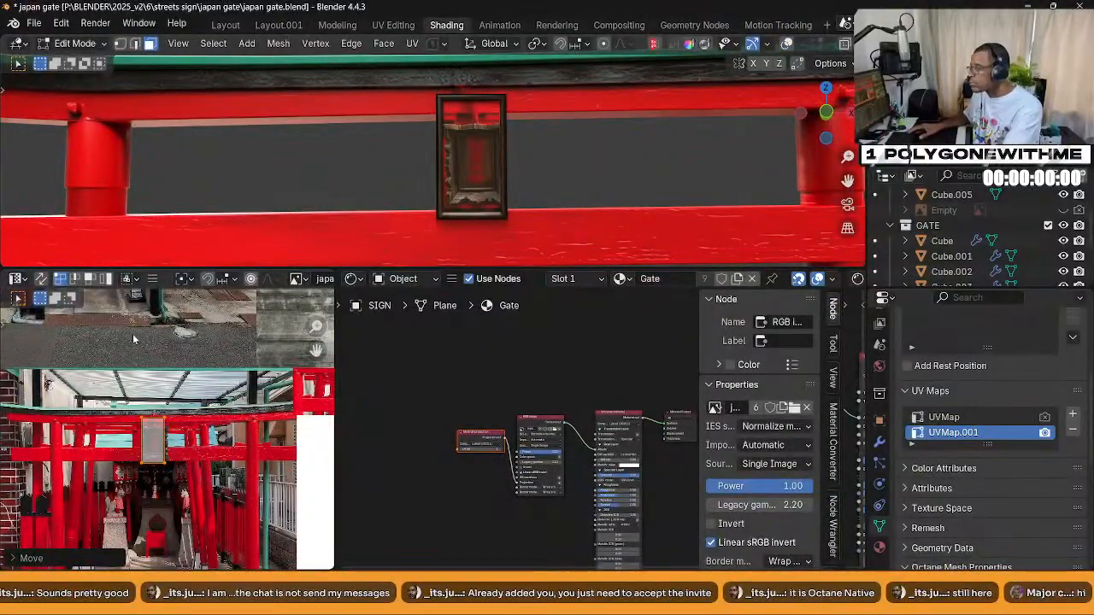
pyautogui.scroll(8, 215, 498)
pyautogui.press('s')
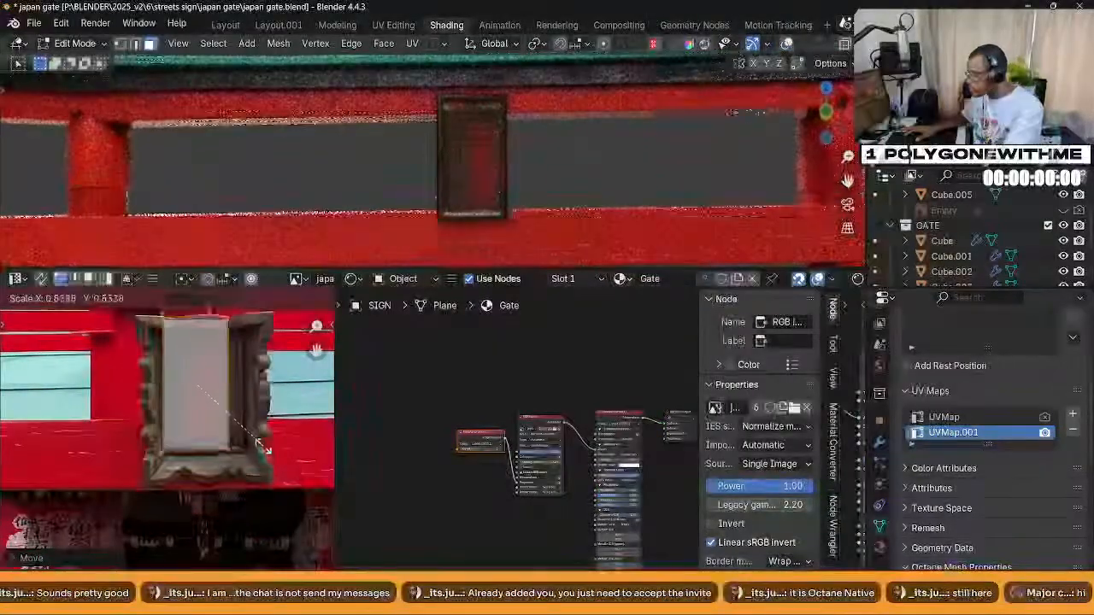
pyautogui.scroll(4, 225, 447)
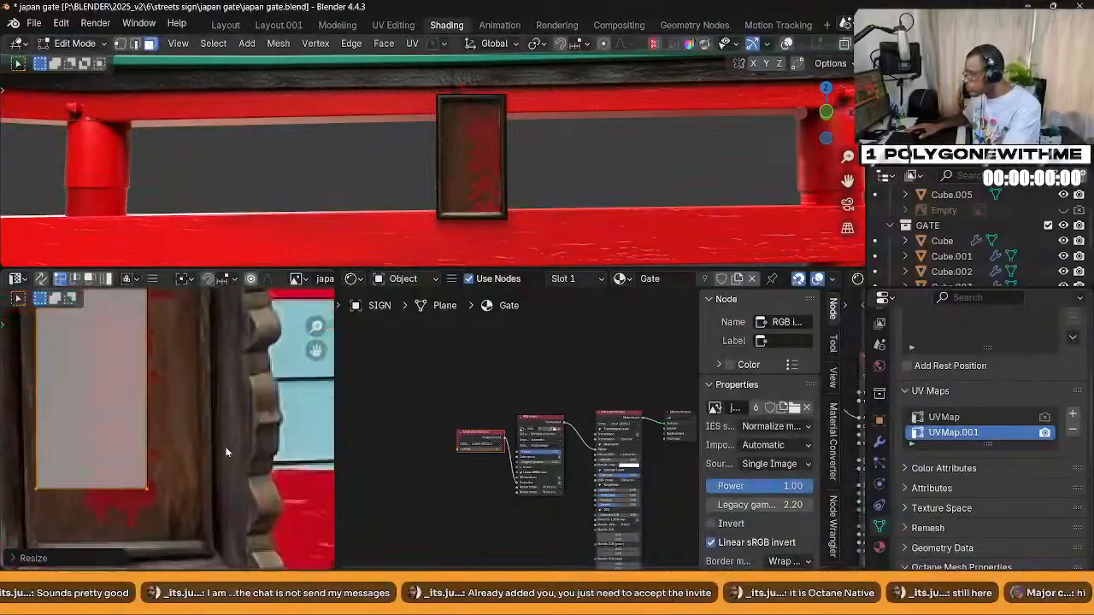
# Move the sign panel's lower-right, upper-right and upper-left UV corners onto the matching corners of the photographed sign's inner panel
pyautogui.press('g')
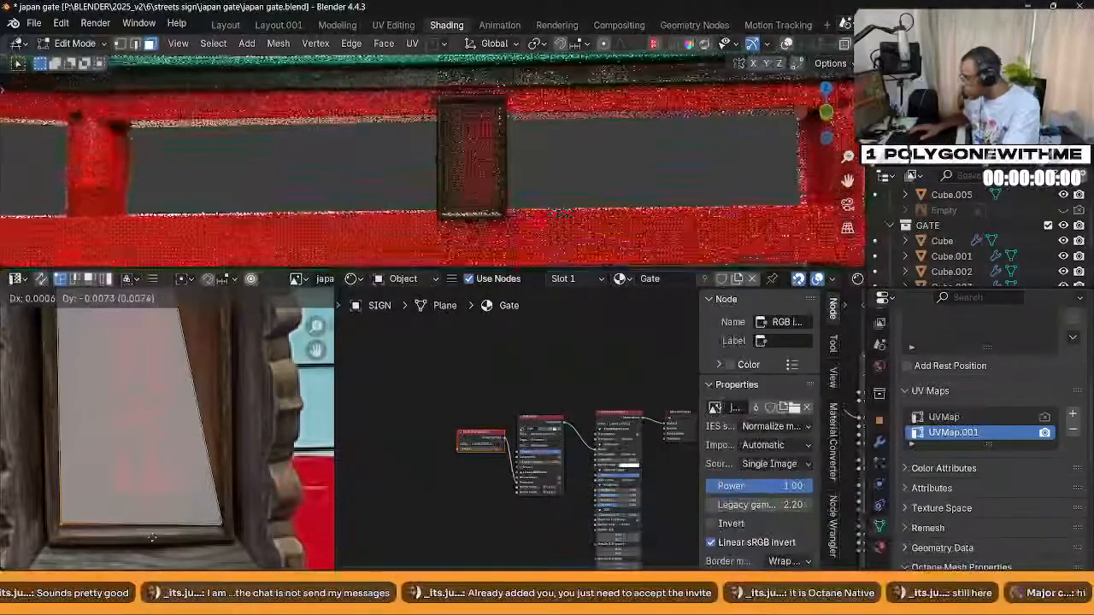
pyautogui.click(119, 536)
pyautogui.moveTo(190, 300); pyautogui.dragTo(208, 485, button='middle')
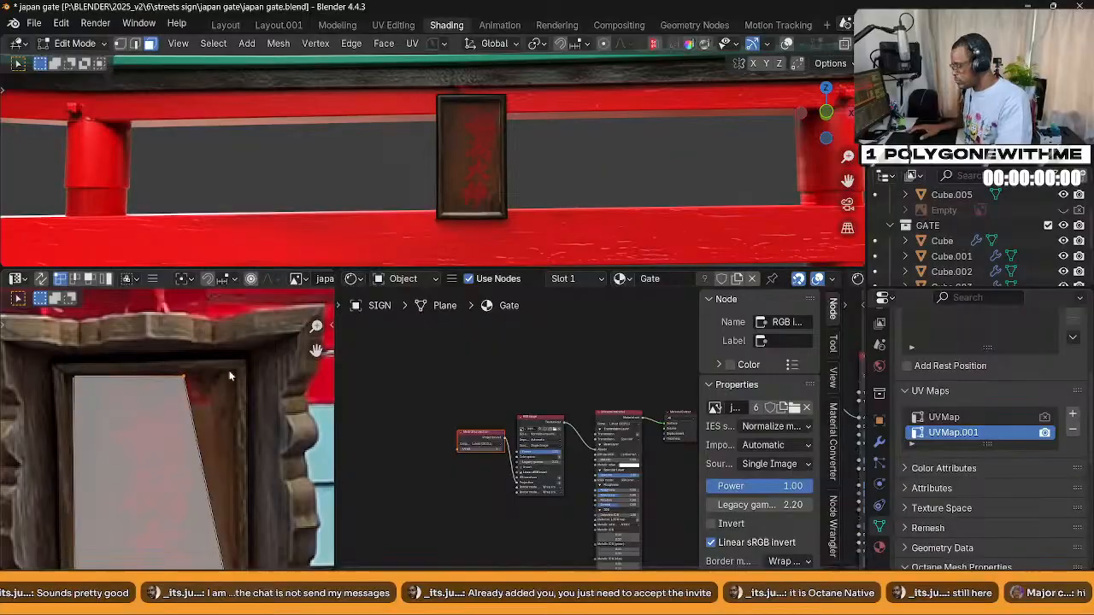
pyautogui.press('g')
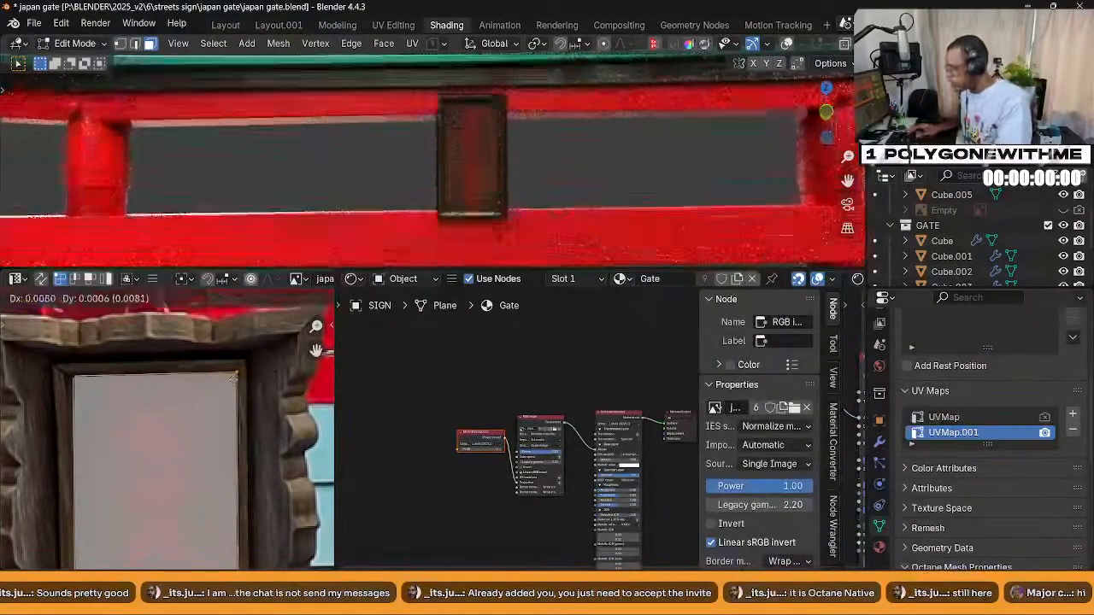
pyautogui.click(233, 368)
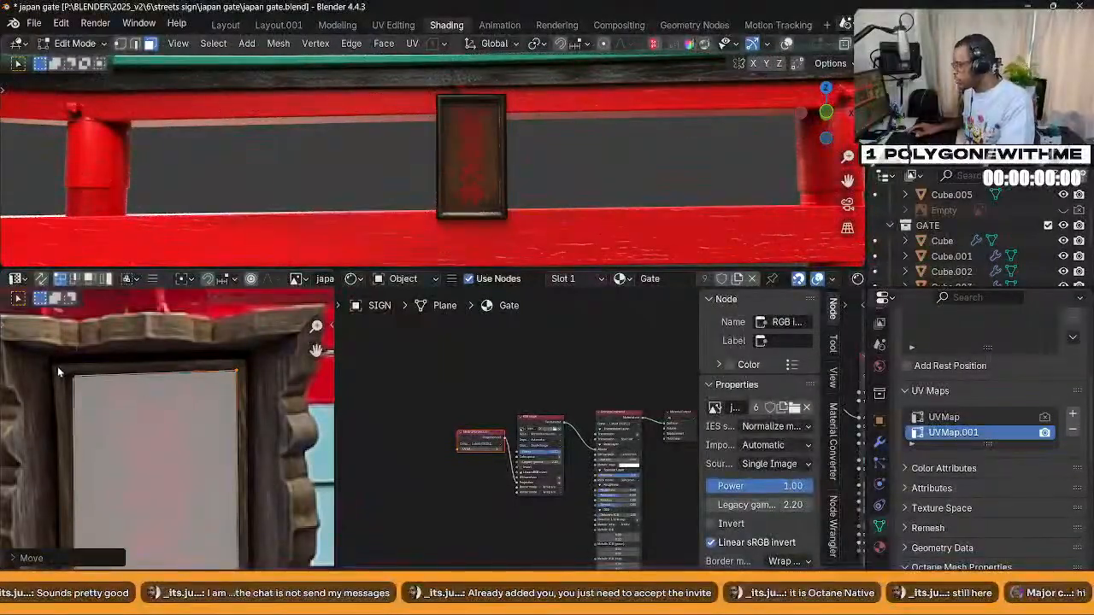
pyautogui.press('g')
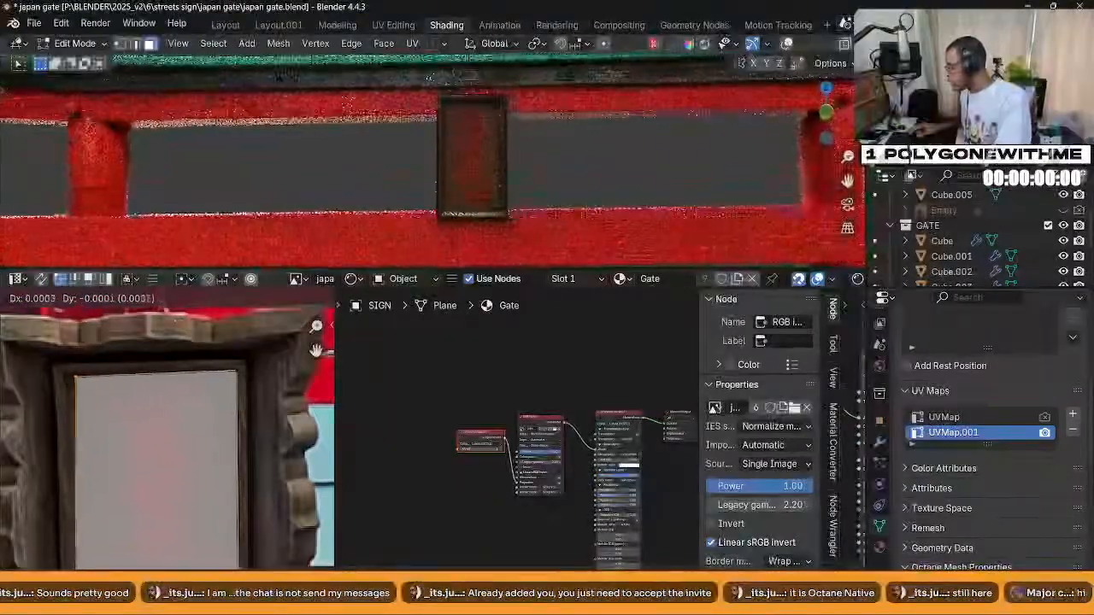
pyautogui.click(249, 554)
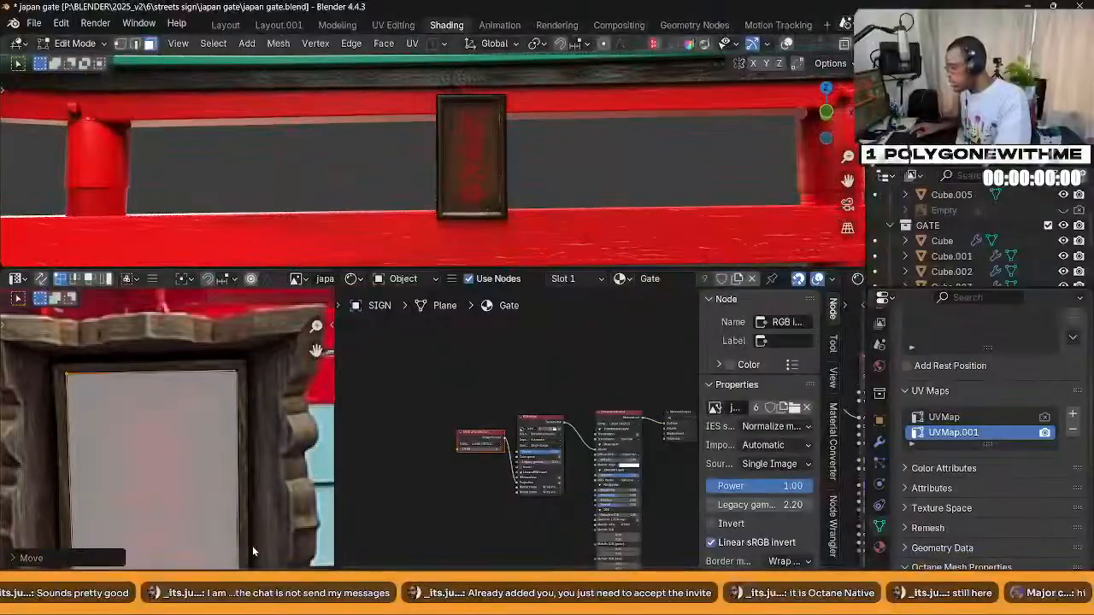
# Fine-tune the sign panel's lower UV corners to follow the inner edges of the photographed wooden frame
pyautogui.scroll(-5, 248, 554)
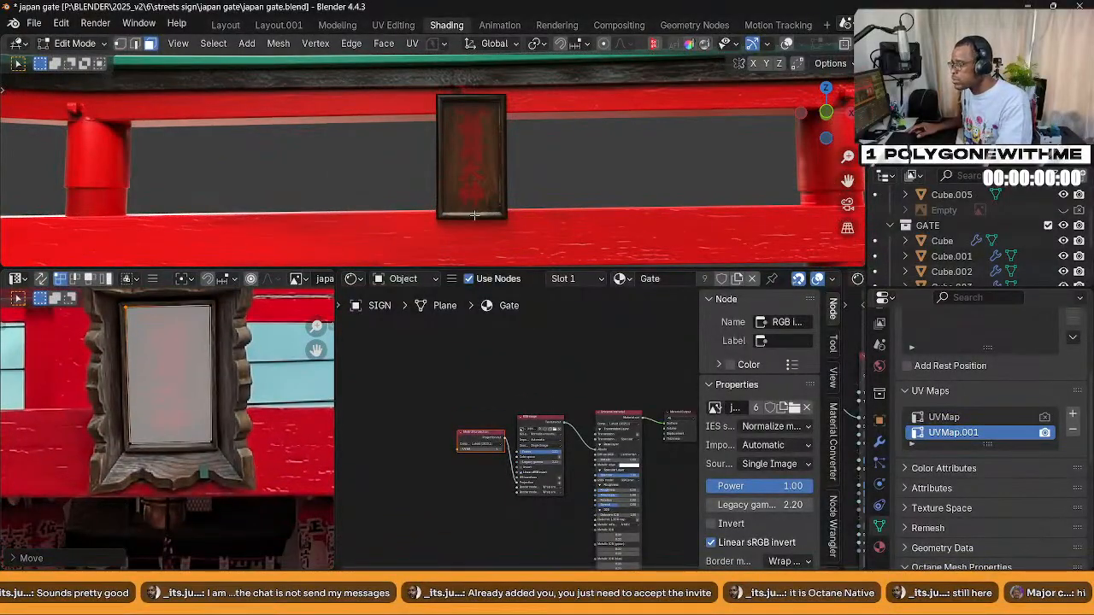
pyautogui.scroll(3, 251, 413)
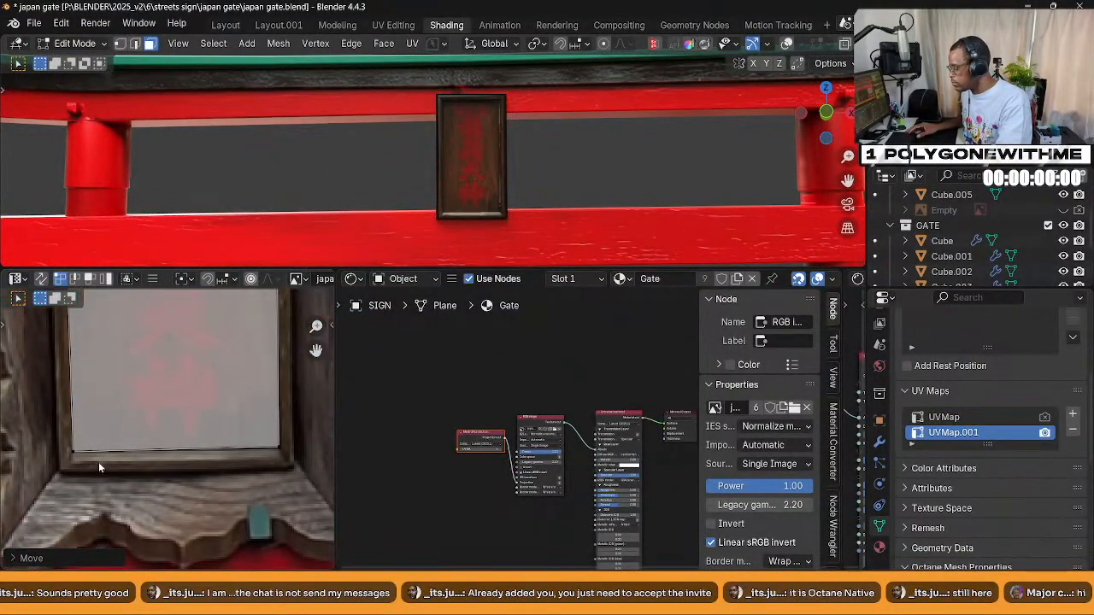
pyautogui.press('g')
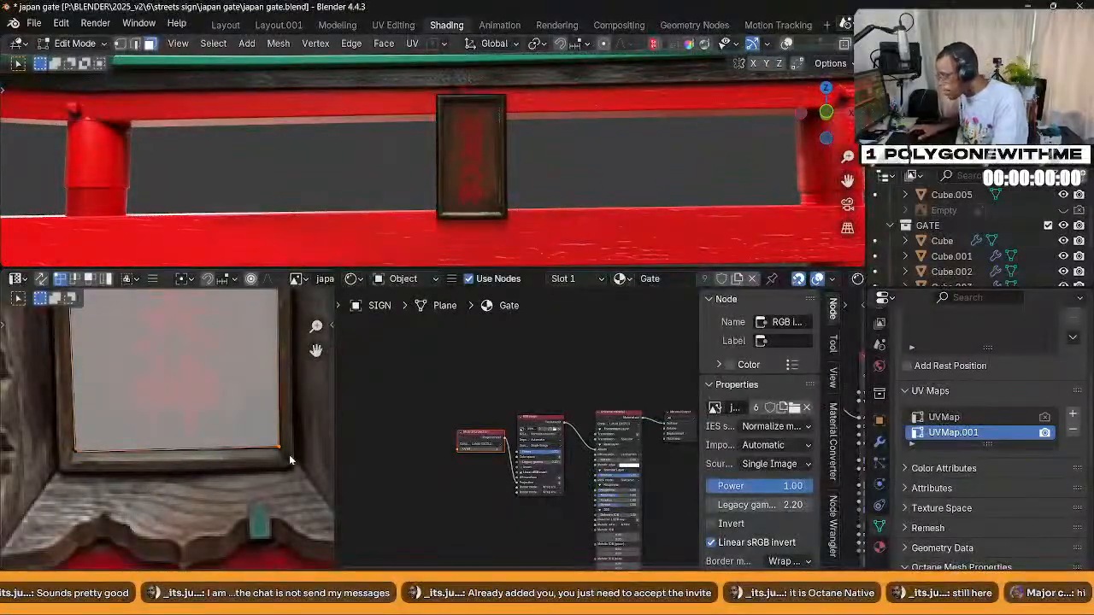
pyautogui.press('x')
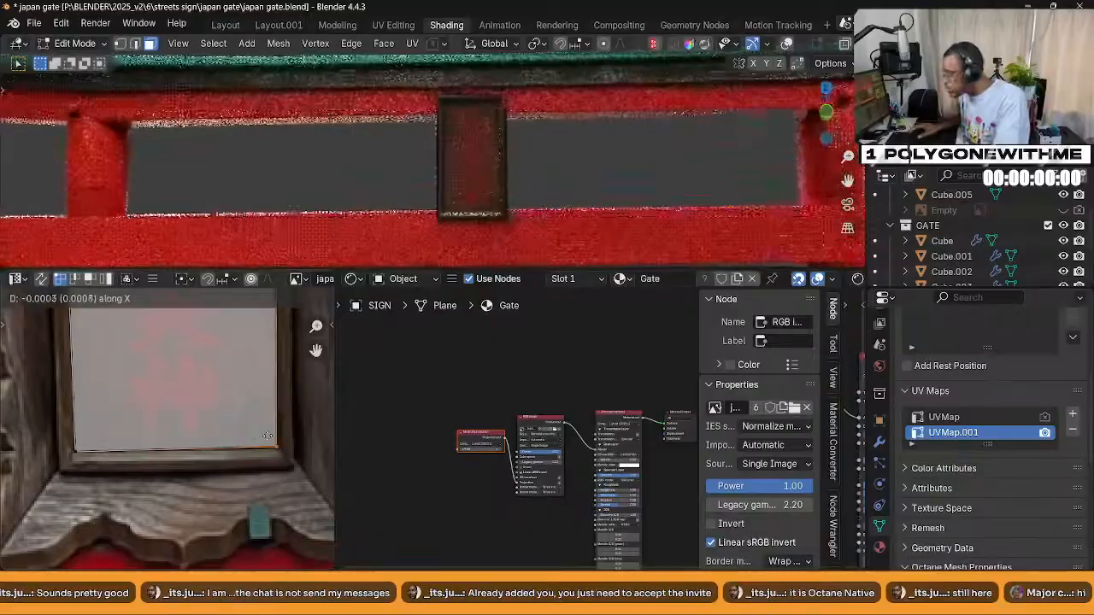
pyautogui.click(296, 471)
pyautogui.press('g')
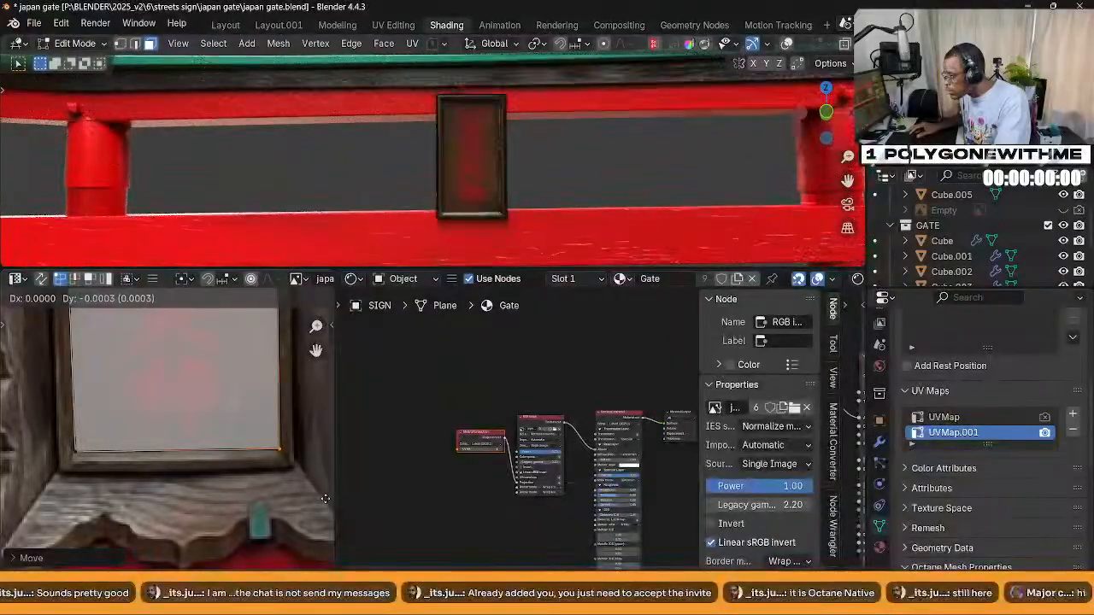
pyautogui.rightClick(324, 499)
pyautogui.moveTo(518, 183); pyautogui.dragTo(498, 214, button='middle')
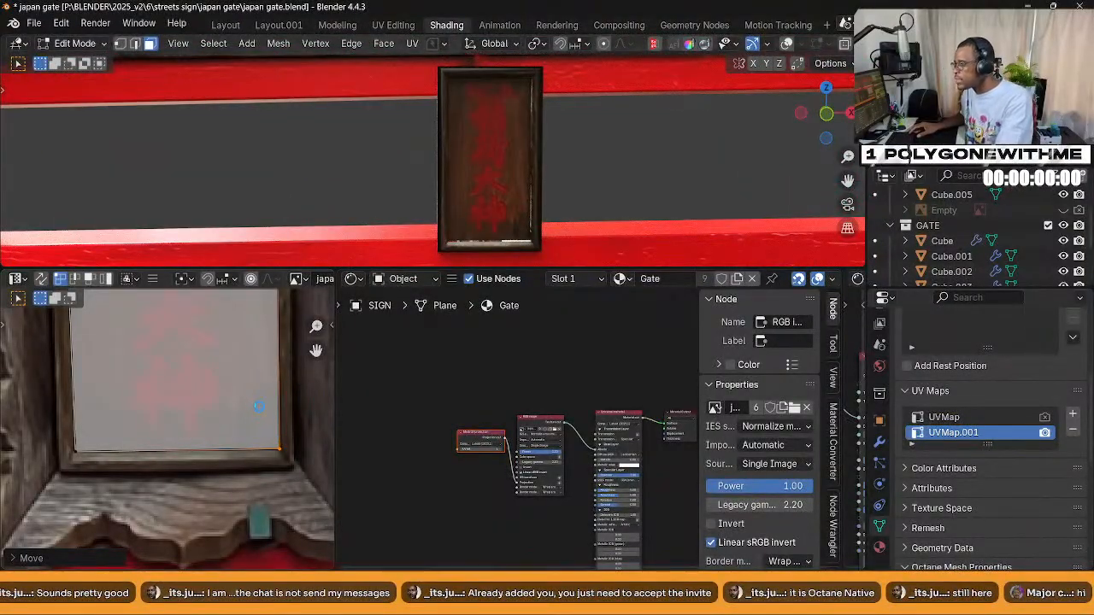
pyautogui.scroll(3, 258, 407)
pyautogui.moveTo(247, 329); pyautogui.dragTo(284, 389)
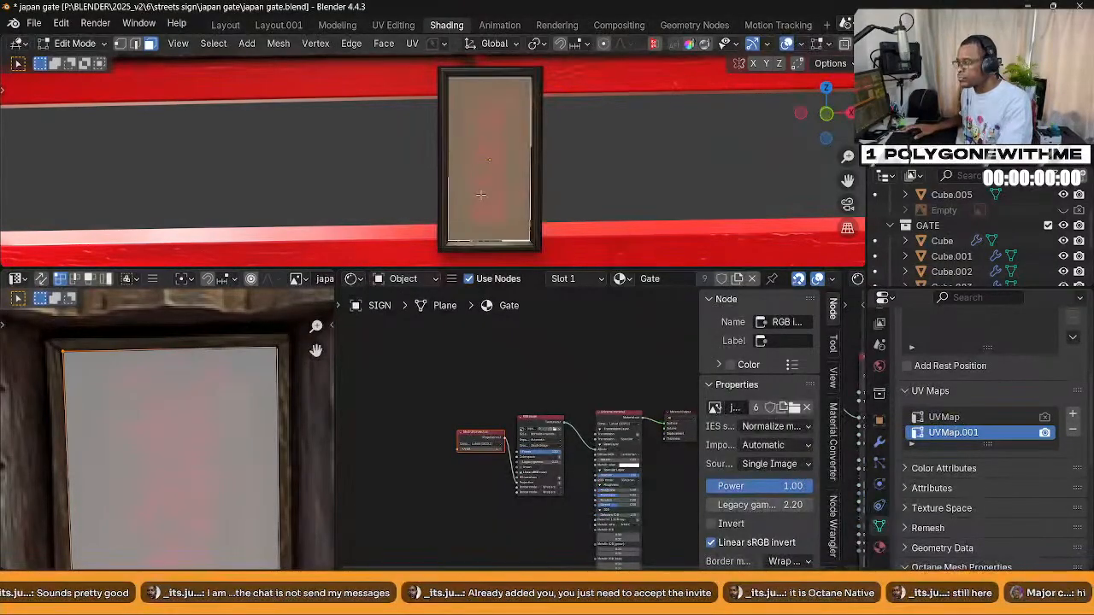
# Select the sign's frame faces, add a second material slot with Raw Wood and assign it to them
pyautogui.press('a')
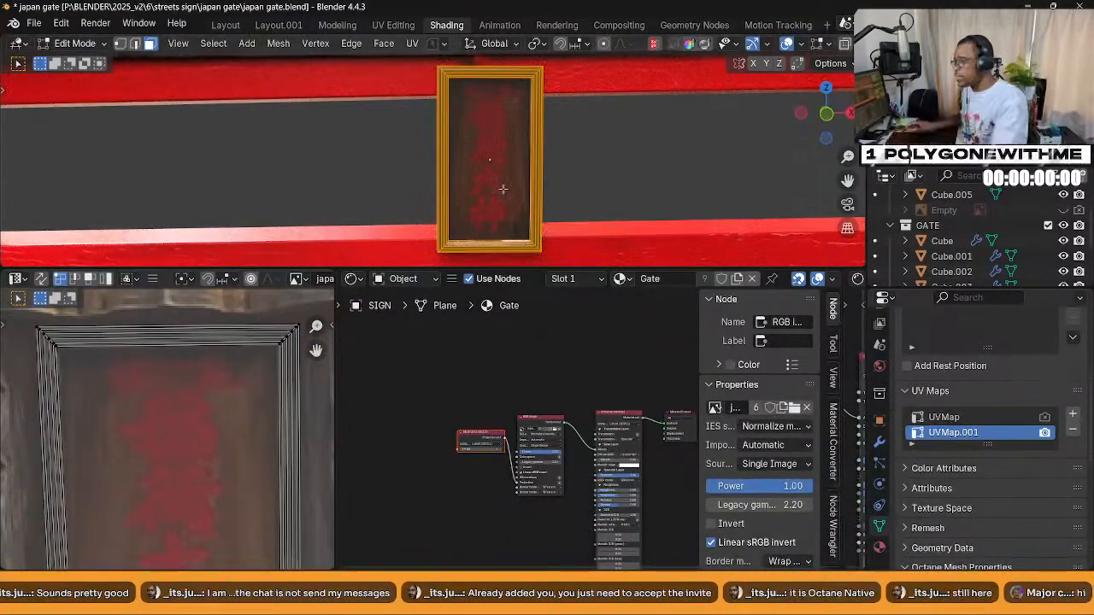
pyautogui.scroll(5, 997, 378)
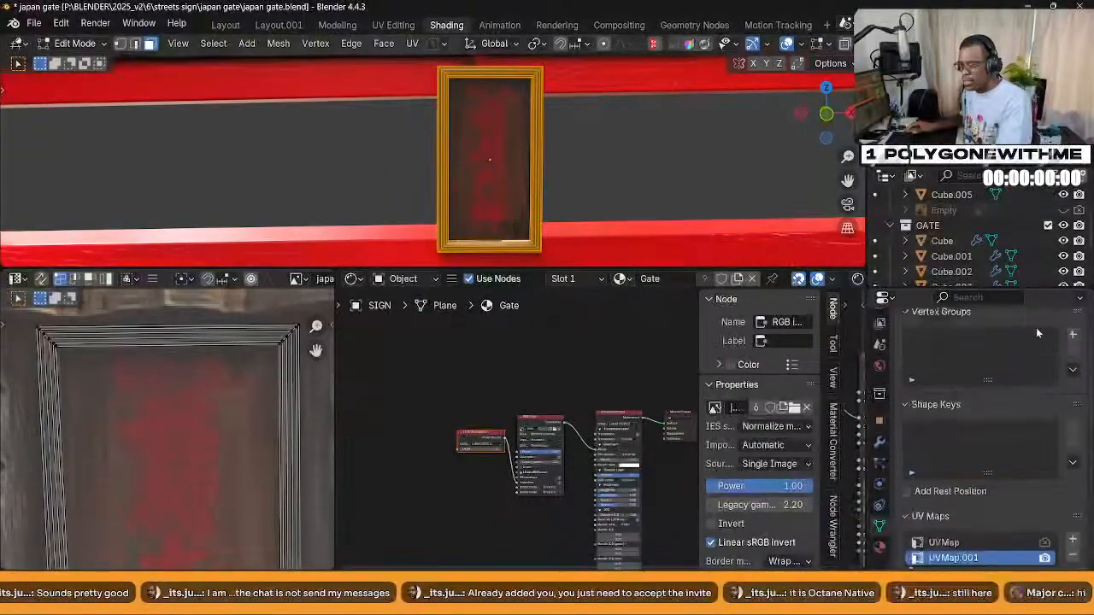
pyautogui.scroll(-8, 1026, 404)
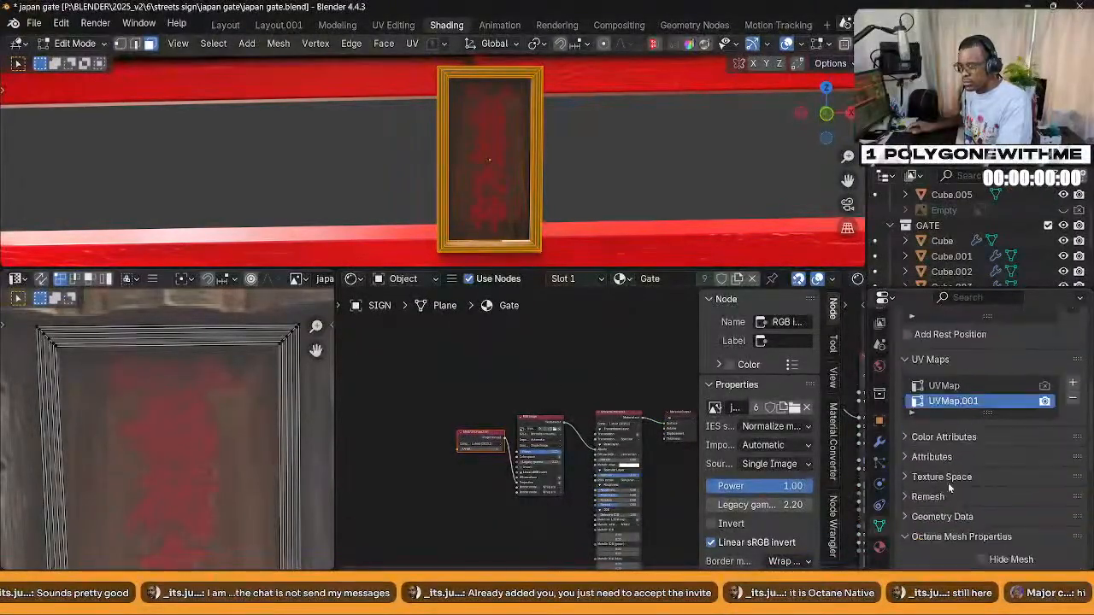
pyautogui.click(880, 547)
pyautogui.scroll(2, 987, 402)
pyautogui.scroll(5, 991, 410)
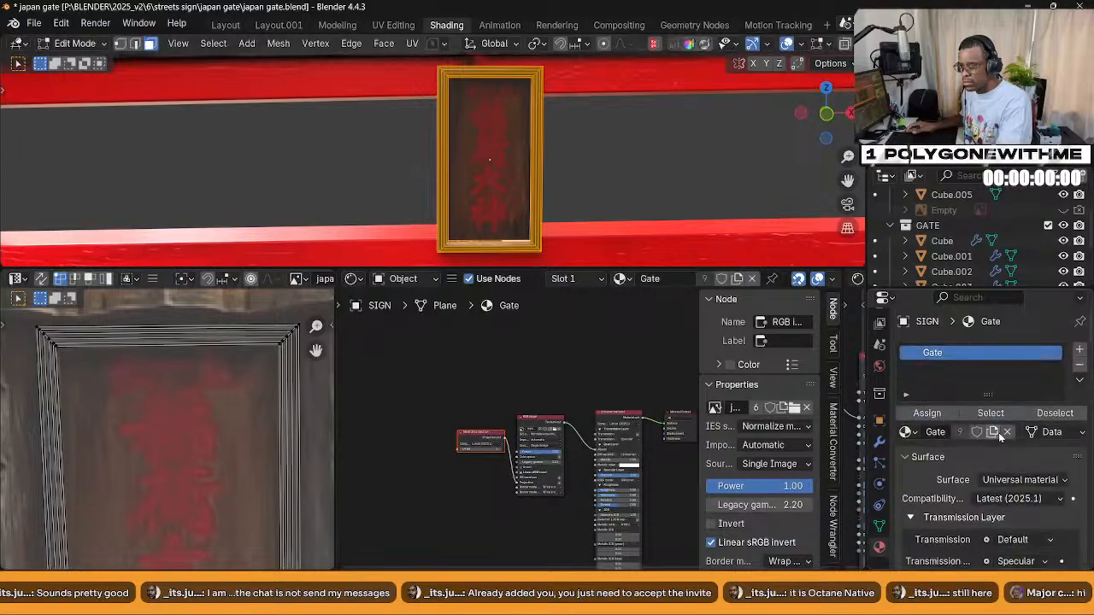
pyautogui.click(1079, 350)
pyautogui.click(905, 453)
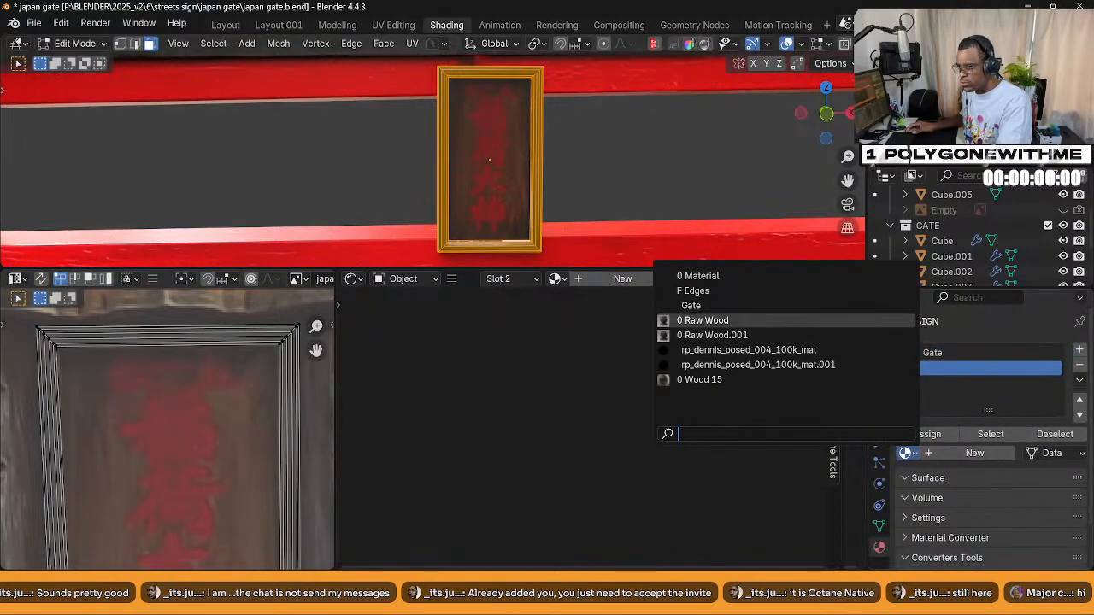
pyautogui.click(714, 321)
pyautogui.click(926, 434)
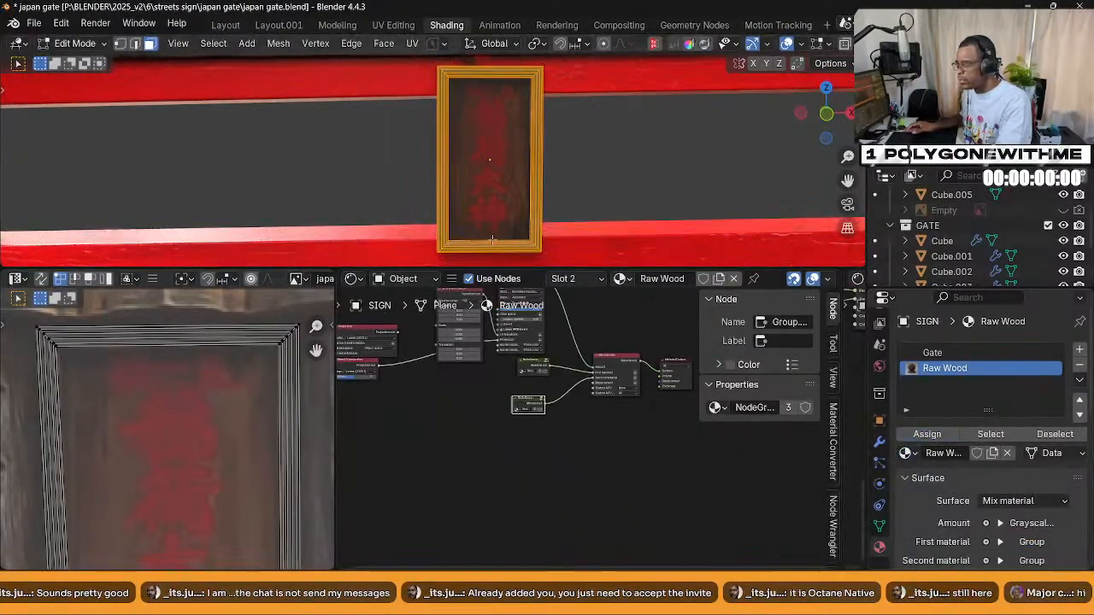
pyautogui.click(654, 205)
pyautogui.moveTo(678, 199); pyautogui.dragTo(642, 179, button='middle')
# Switch the shader editor to the Gate material in slot 1 of the sign
pyautogui.scroll(-1, 423, 376)
pyautogui.scroll(4, 421, 377)
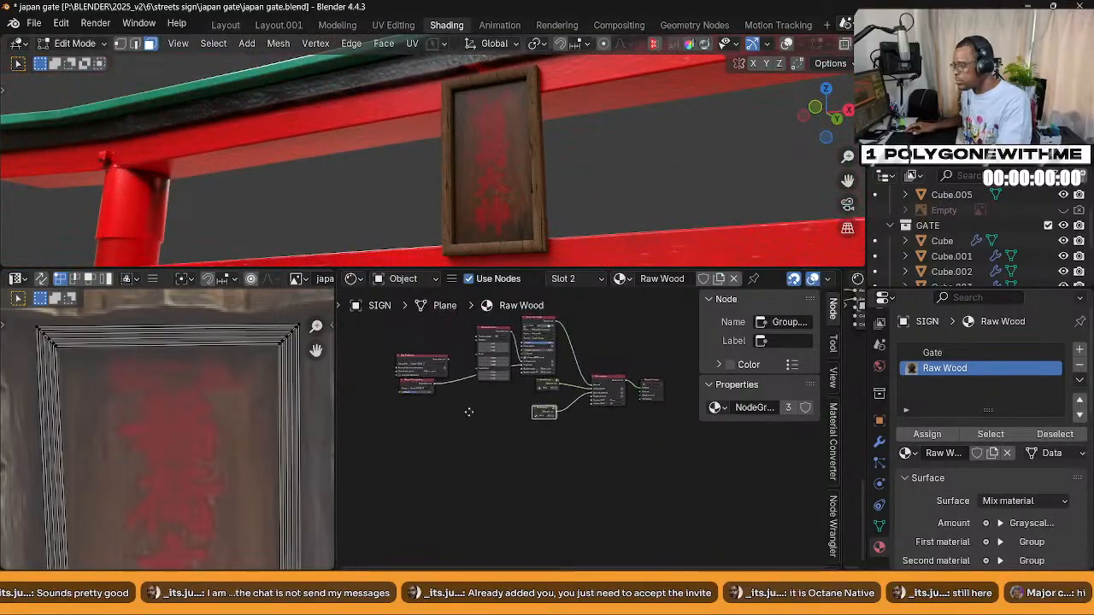
pyautogui.moveTo(474, 100); pyautogui.dragTo(509, 184, button='middle')
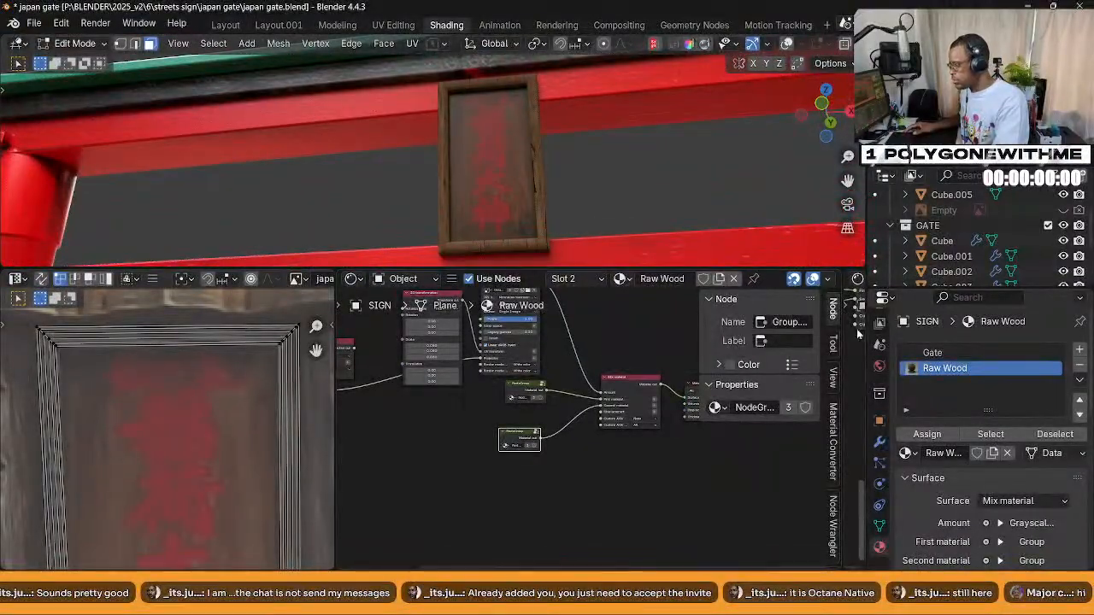
pyautogui.click(600, 282)
pyautogui.click(521, 310)
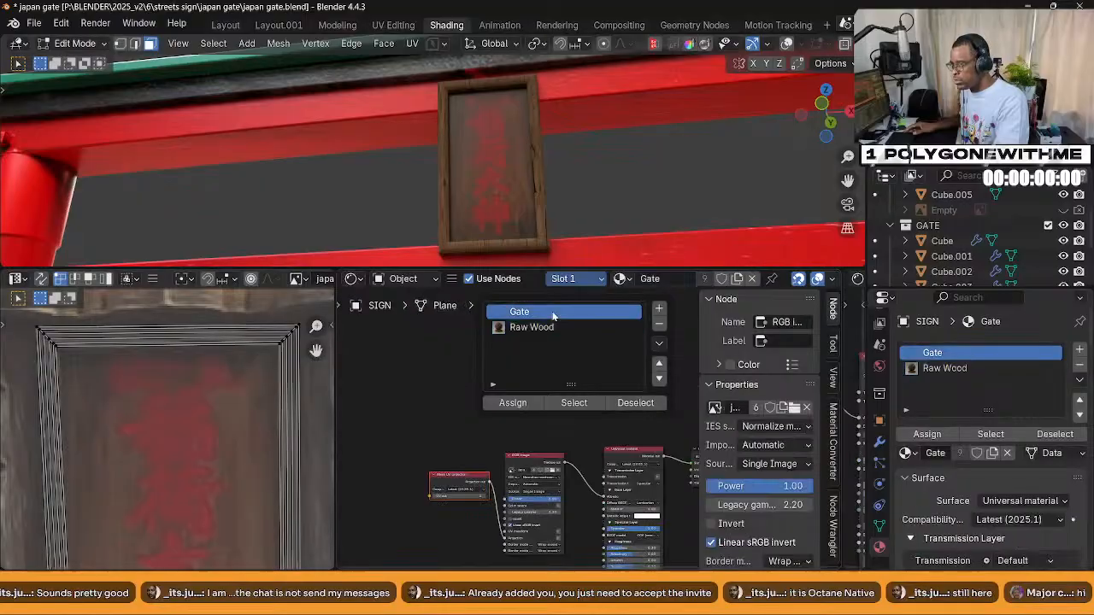
pyautogui.scroll(5, 547, 479)
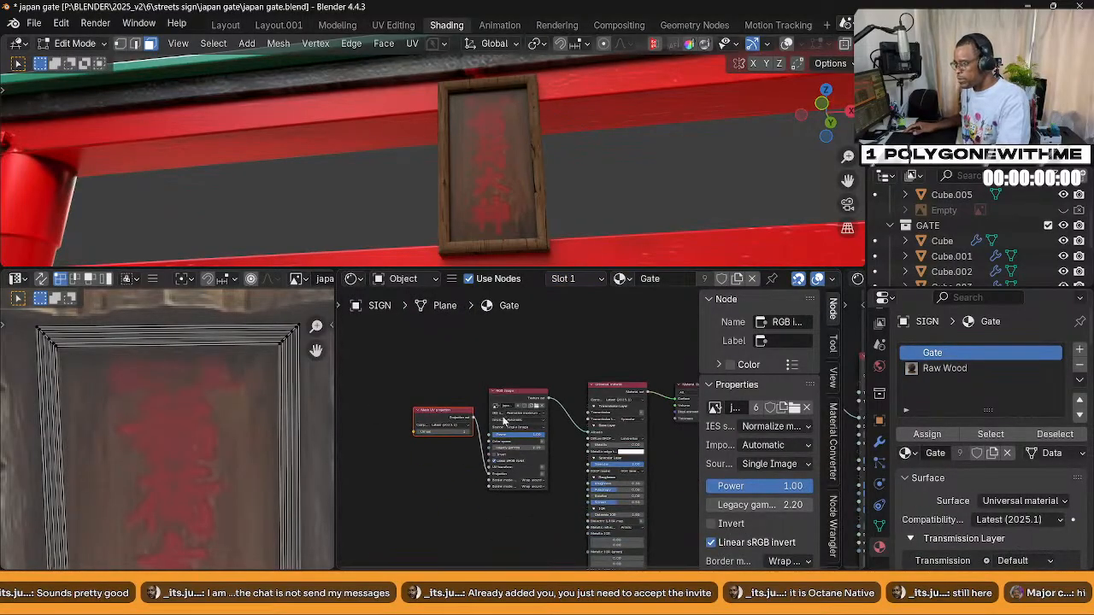
pyautogui.moveTo(546, 479); pyautogui.dragTo(540, 481, button='middle')
pyautogui.scroll(2, 540, 481)
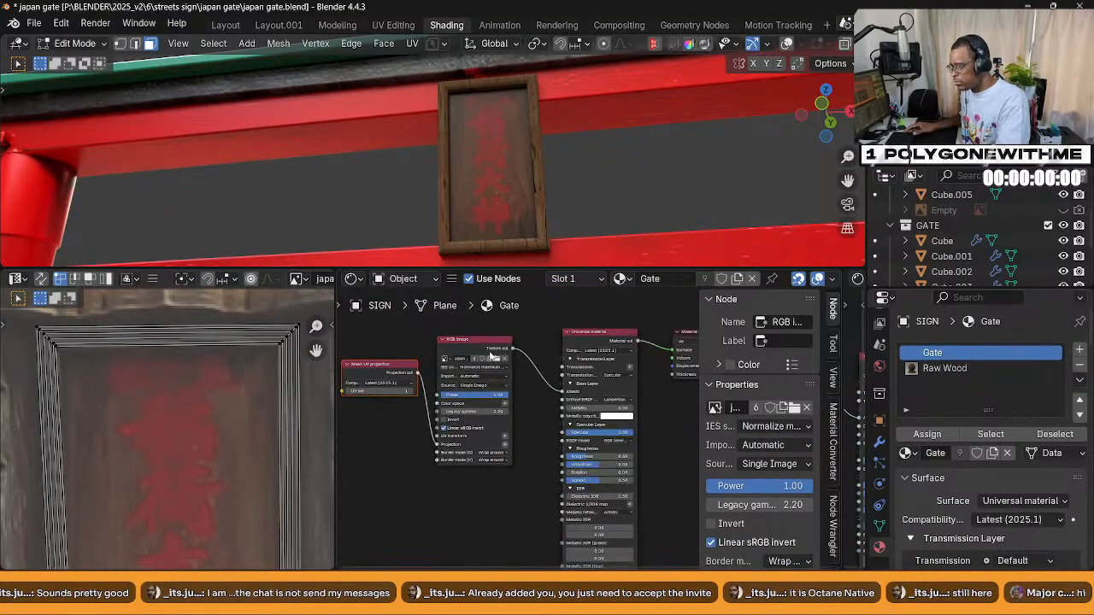
# Widen the shader editor and move the RGB image and Mesh UV projection nodes well away from the Universal material node
pyautogui.click(480, 340)
pyautogui.moveTo(403, 459); pyautogui.dragTo(471, 405, button='middle')
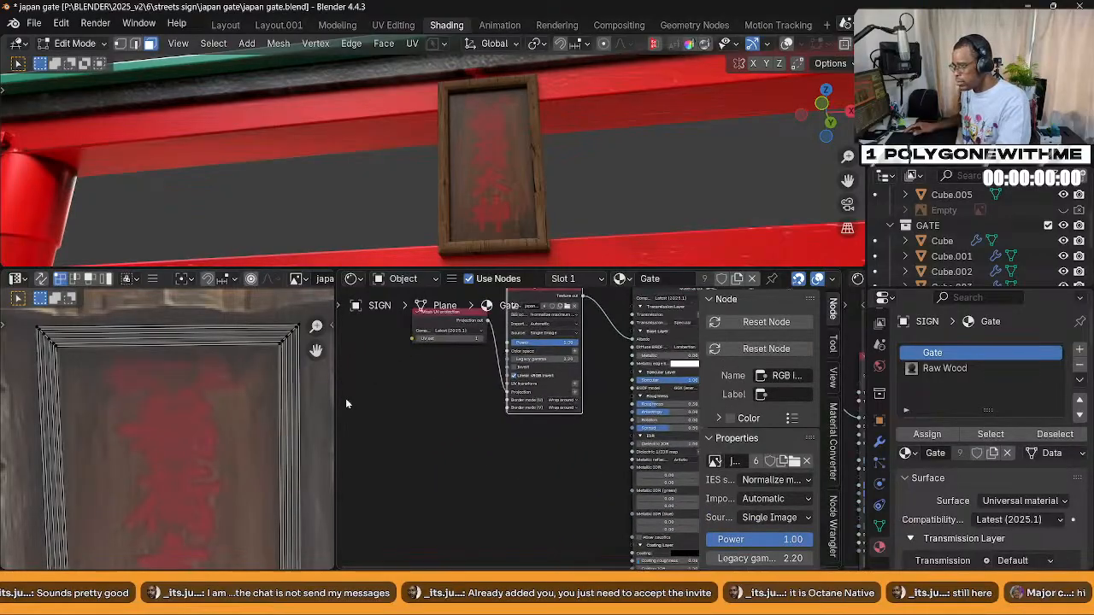
pyautogui.moveTo(326, 387); pyautogui.dragTo(12, 388)
pyautogui.moveTo(274, 403); pyautogui.dragTo(333, 431, button='middle')
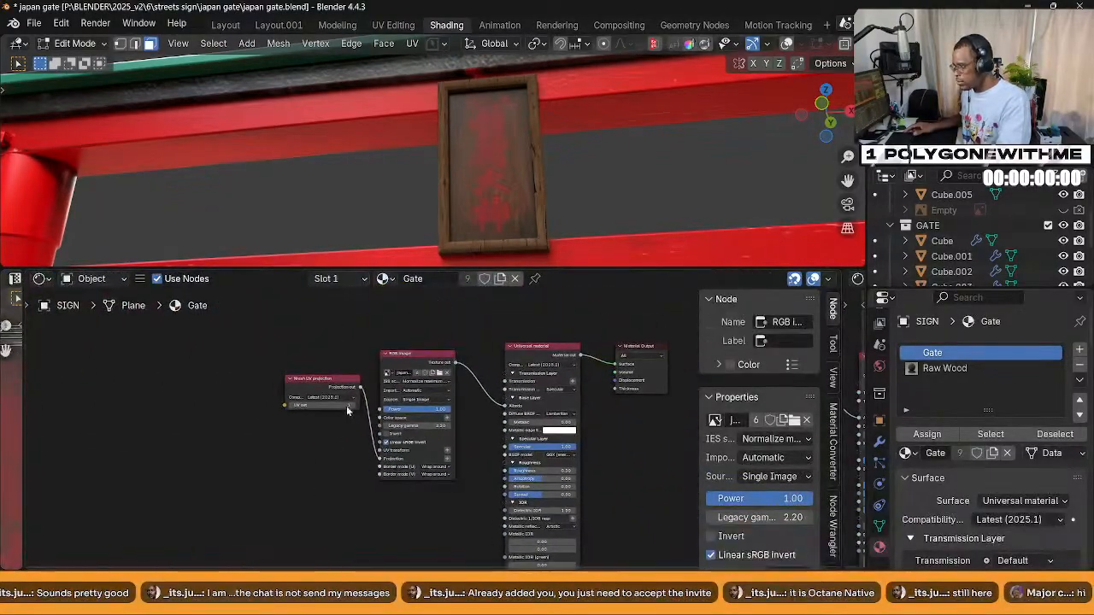
pyautogui.moveTo(404, 359); pyautogui.dragTo(117, 336)
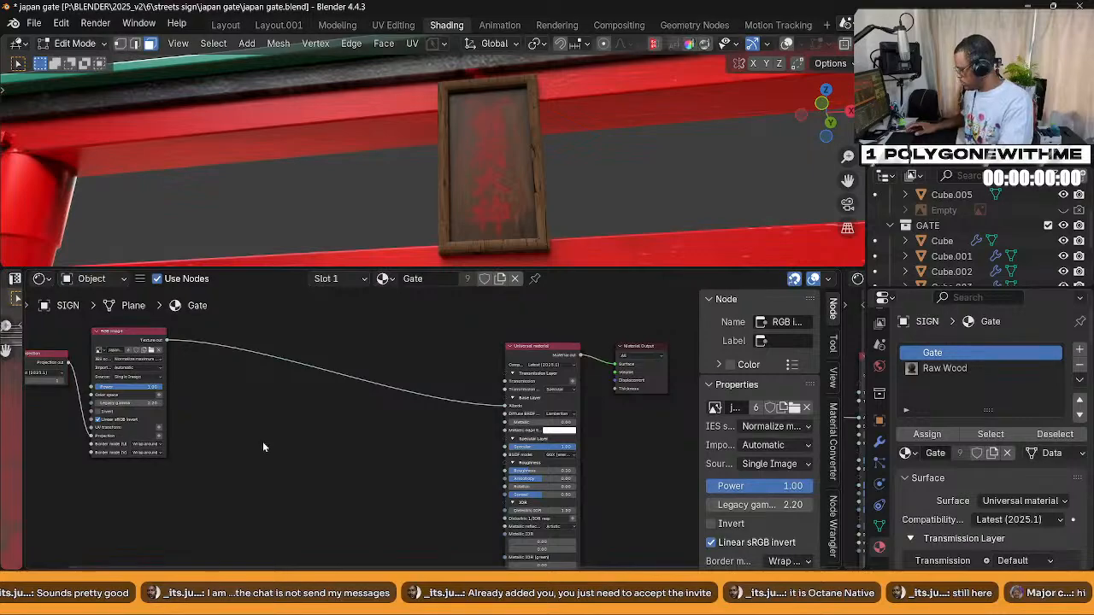
pyautogui.hotkey('shift', 'a')
pyautogui.moveTo(275, 444)
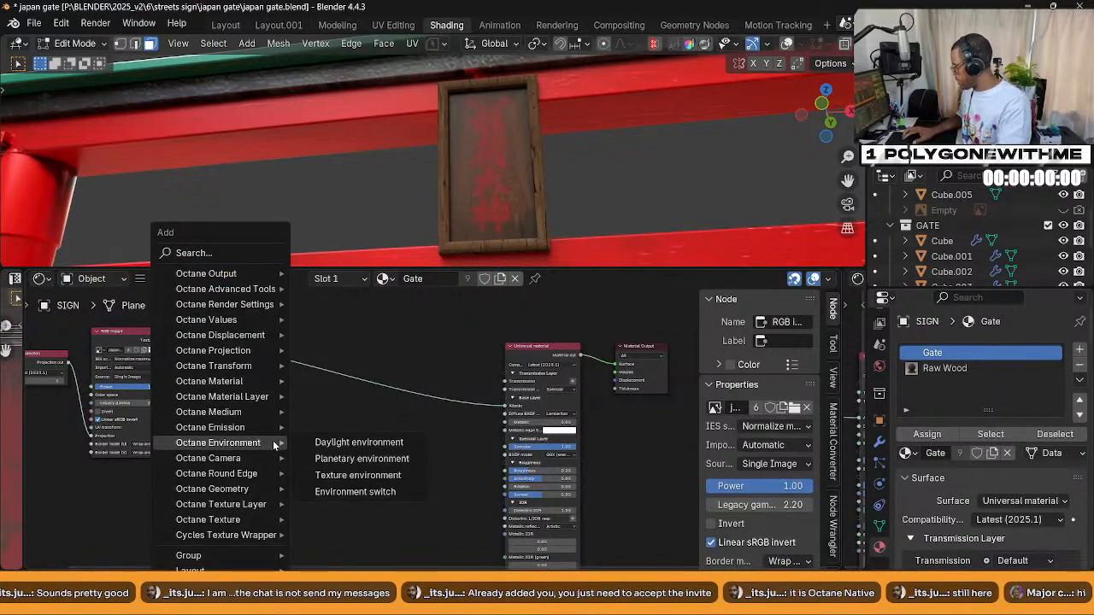
pyautogui.press('Escape')
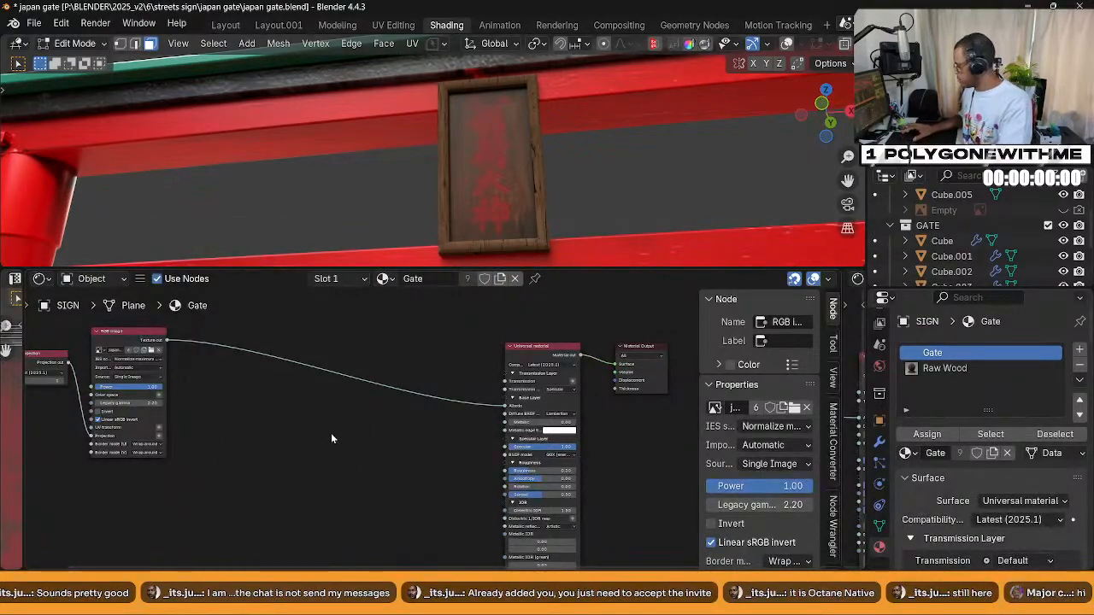
# Add a Gradient map node fed by the RGB image's texture output and connect it to the Universal material's Roughness
pyautogui.press('q')
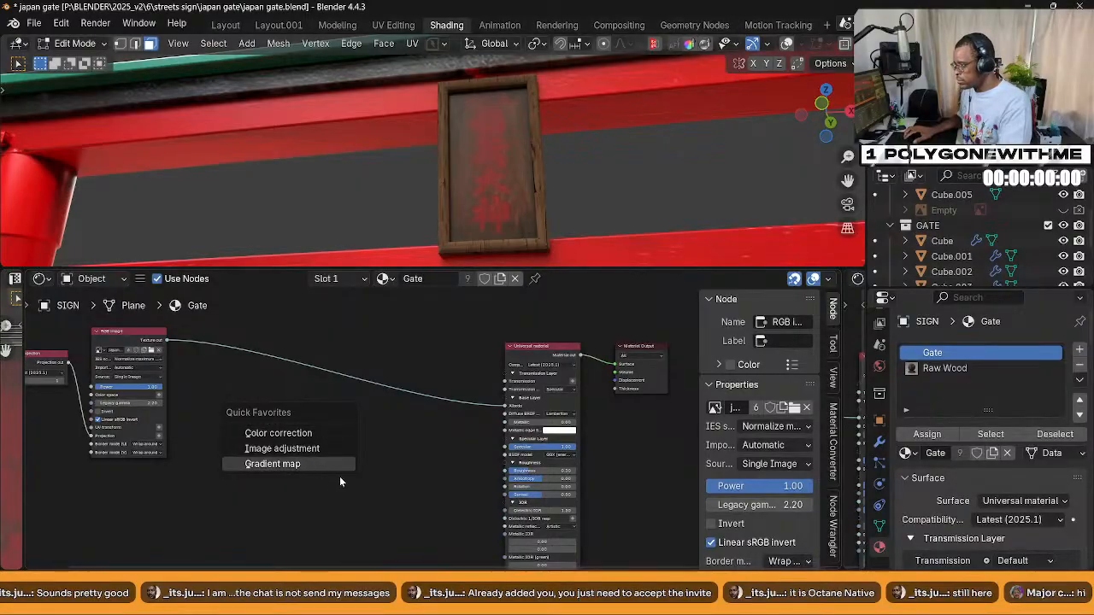
pyautogui.click(333, 464)
pyautogui.click(337, 444)
pyautogui.moveTo(425, 446); pyautogui.dragTo(503, 477)
pyautogui.moveTo(165, 340); pyautogui.dragTo(318, 503)
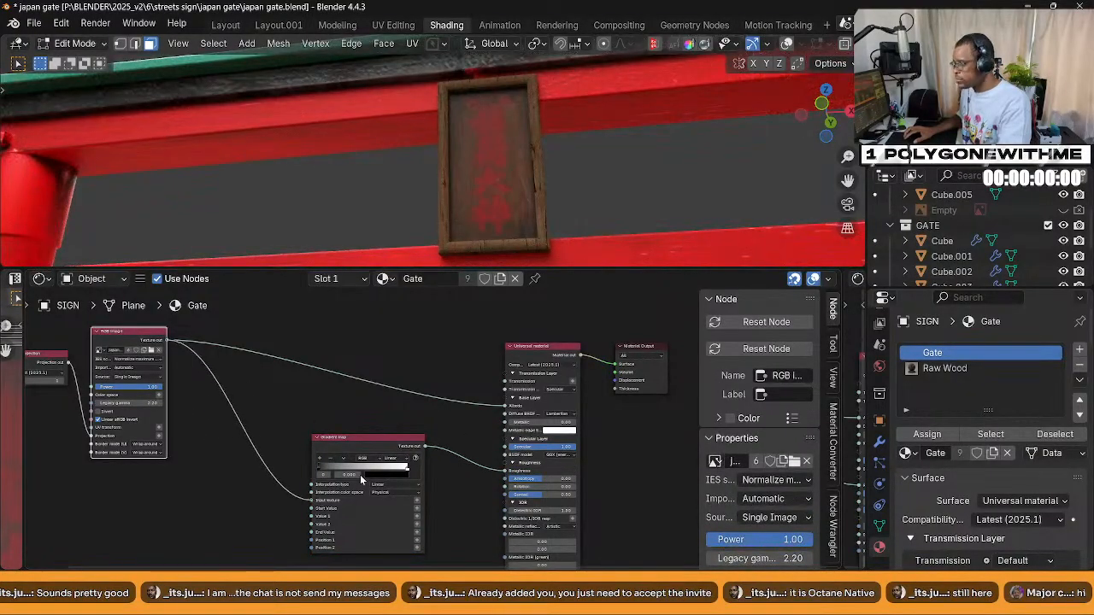
# Flip the roughness gradient map and adjust its stops, with white at about 0.009 and black near the far end
pyautogui.moveTo(441, 508); pyautogui.dragTo(454, 475, button='middle')
pyautogui.moveTo(411, 205); pyautogui.dragTo(426, 176, button='middle')
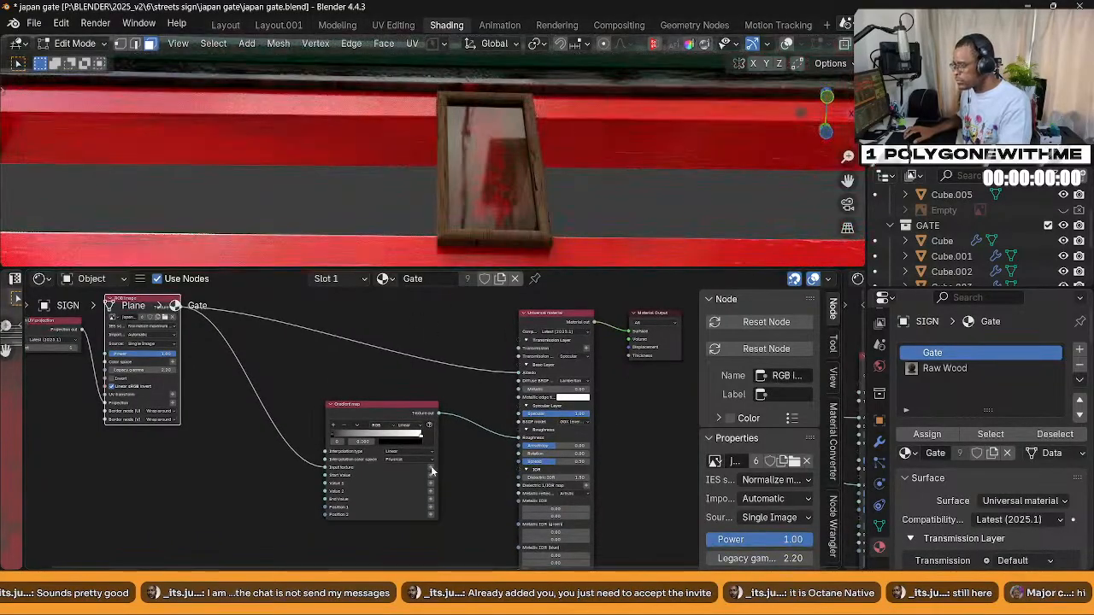
pyautogui.scroll(2, 438, 464)
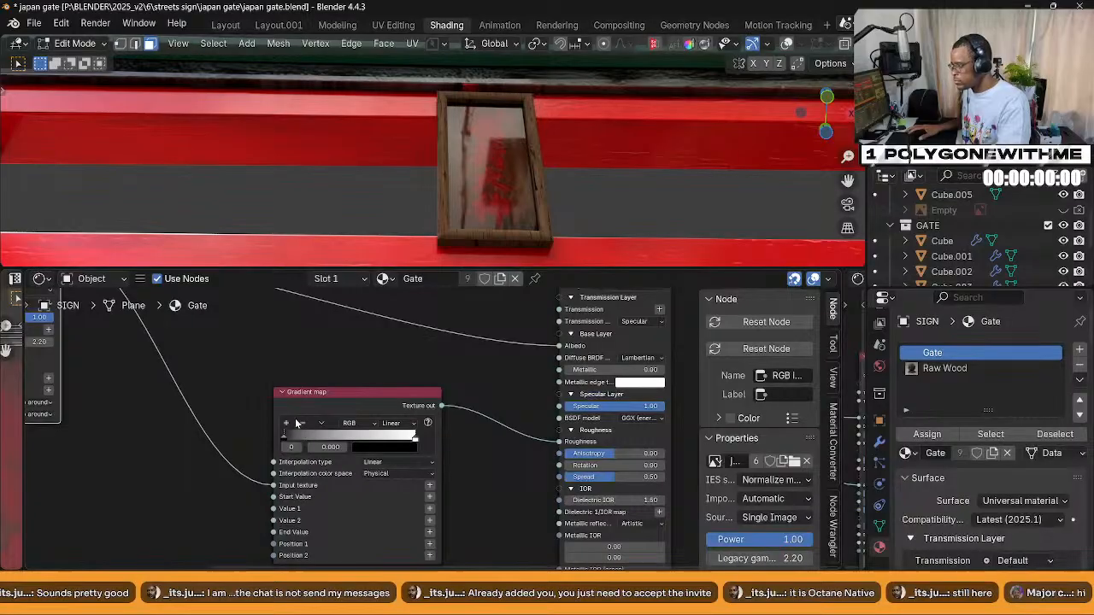
pyautogui.click(414, 438)
pyautogui.moveTo(353, 440); pyautogui.dragTo(391, 439)
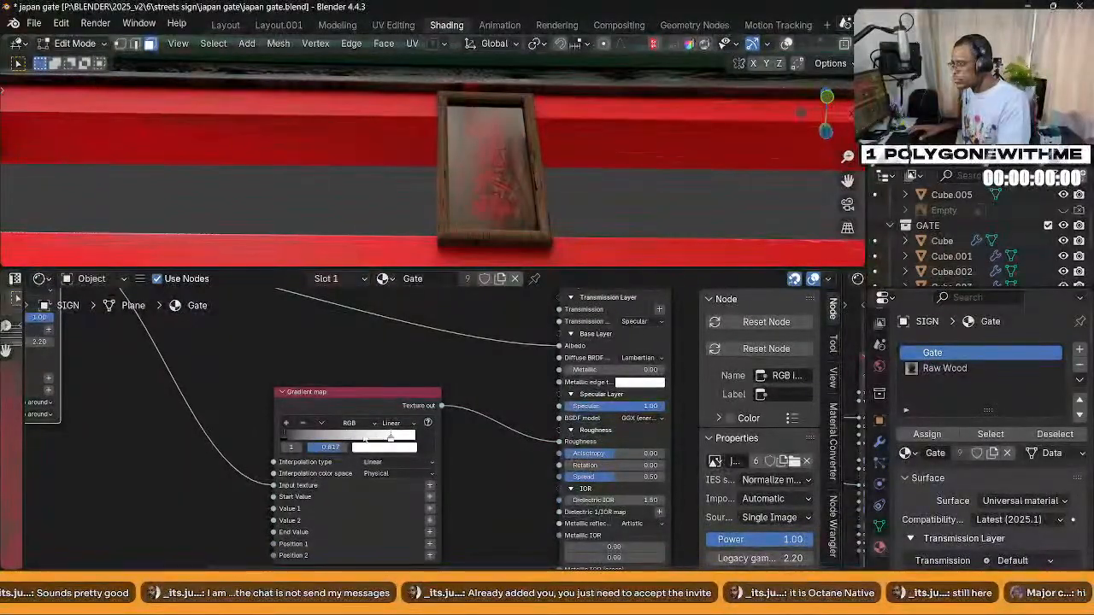
pyautogui.click(286, 436)
pyautogui.moveTo(290, 439)
pyautogui.mouseDown()
pyautogui.moveTo(413, 438)
pyautogui.moveTo(292, 439)
pyautogui.mouseUp()
pyautogui.moveTo(470, 229); pyautogui.dragTo(471, 163, button='middle')
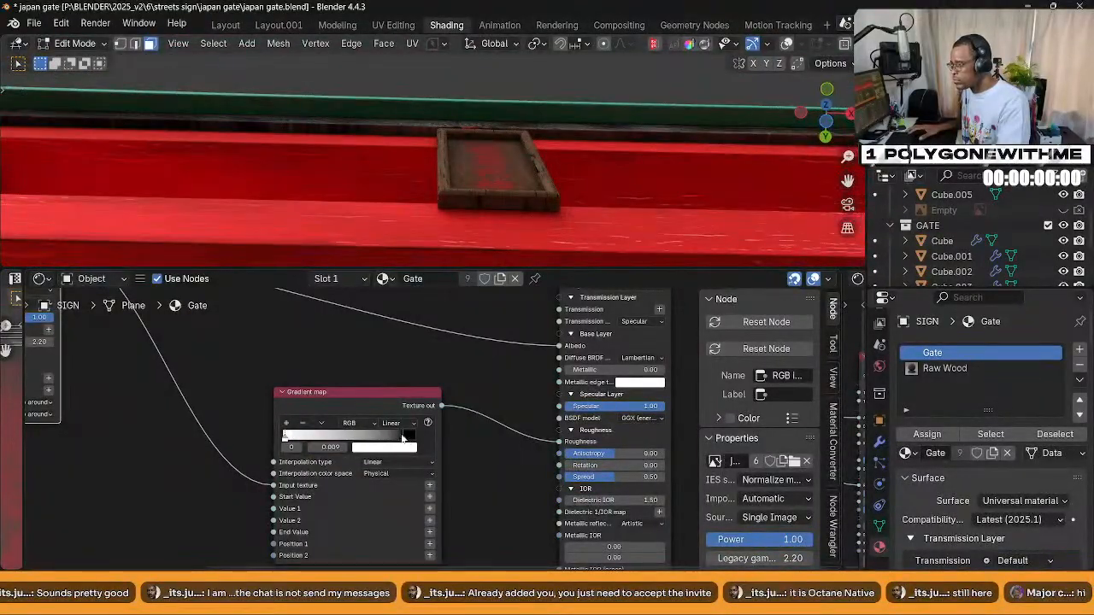
# Set the black stop of the roughness Gradient map to position 0.991 and check the sign's face
pyautogui.click(405, 438)
pyautogui.moveTo(428, 433); pyautogui.dragTo(429, 432)
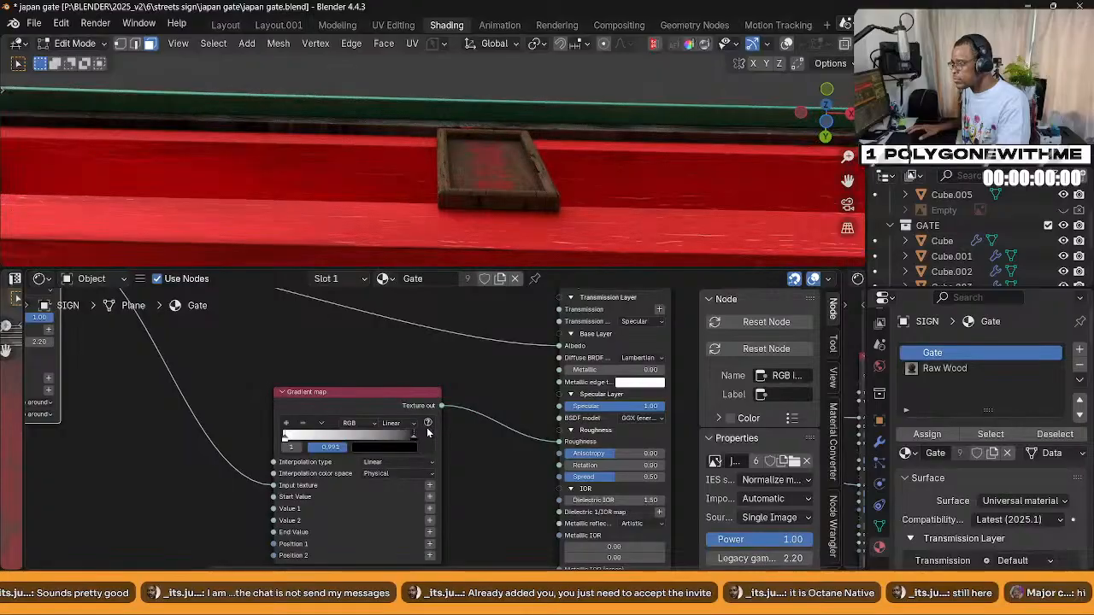
pyautogui.moveTo(468, 162); pyautogui.dragTo(480, 224, button='middle')
pyautogui.moveTo(461, 128); pyautogui.dragTo(441, 163, button='middle')
# Insert a Color correction node on the link between the RGB image and the Universal material's Albedo
pyautogui.scroll(-2, 361, 398)
pyautogui.moveTo(362, 398); pyautogui.dragTo(362, 415, button='middle')
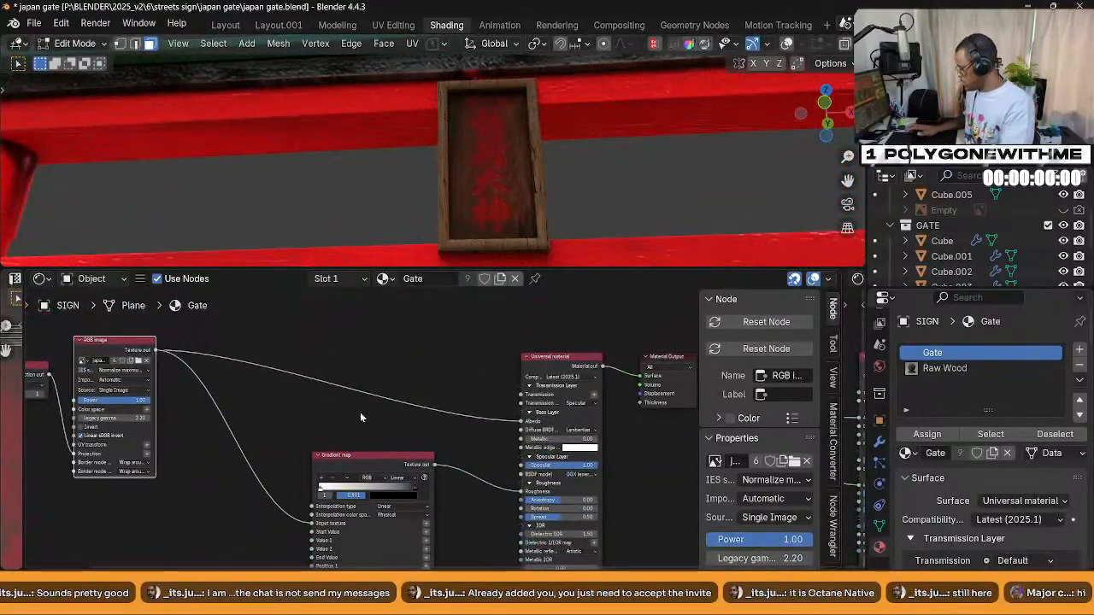
pyautogui.press('q')
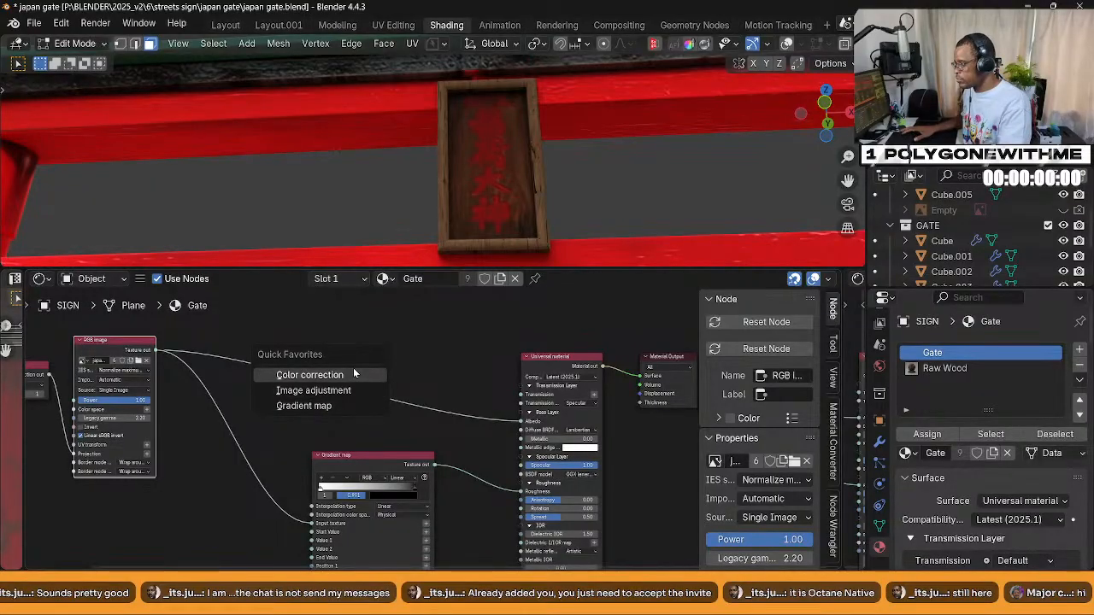
pyautogui.click(354, 374)
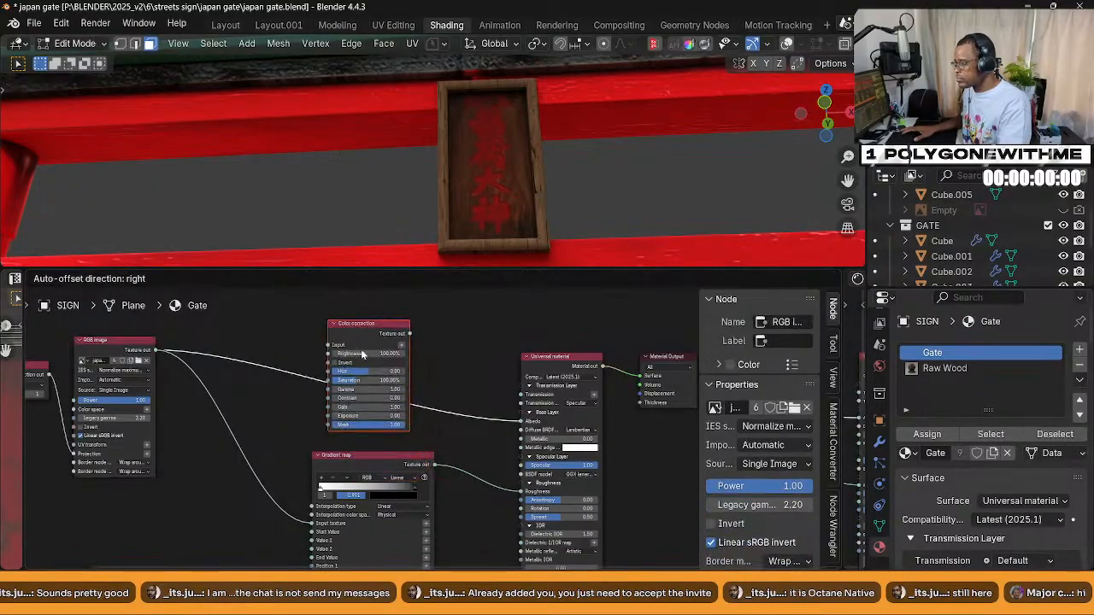
pyautogui.click(411, 410)
# Try much higher brightness values on the Color correction node, up to 6780%
pyautogui.scroll(2, 423, 423)
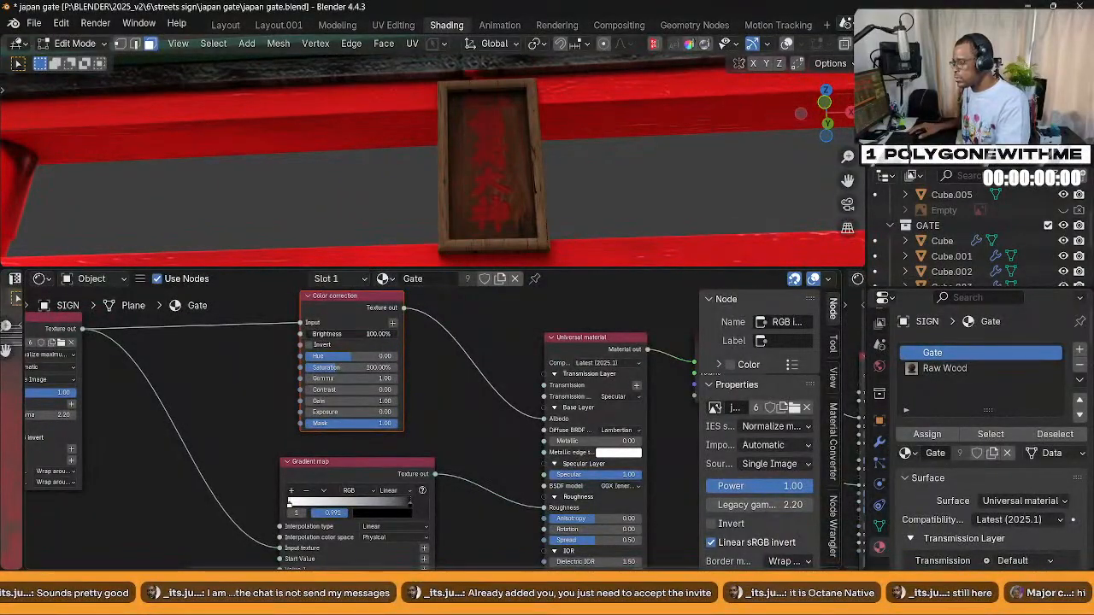
pyautogui.moveTo(350, 333); pyautogui.dragTo(395, 333)
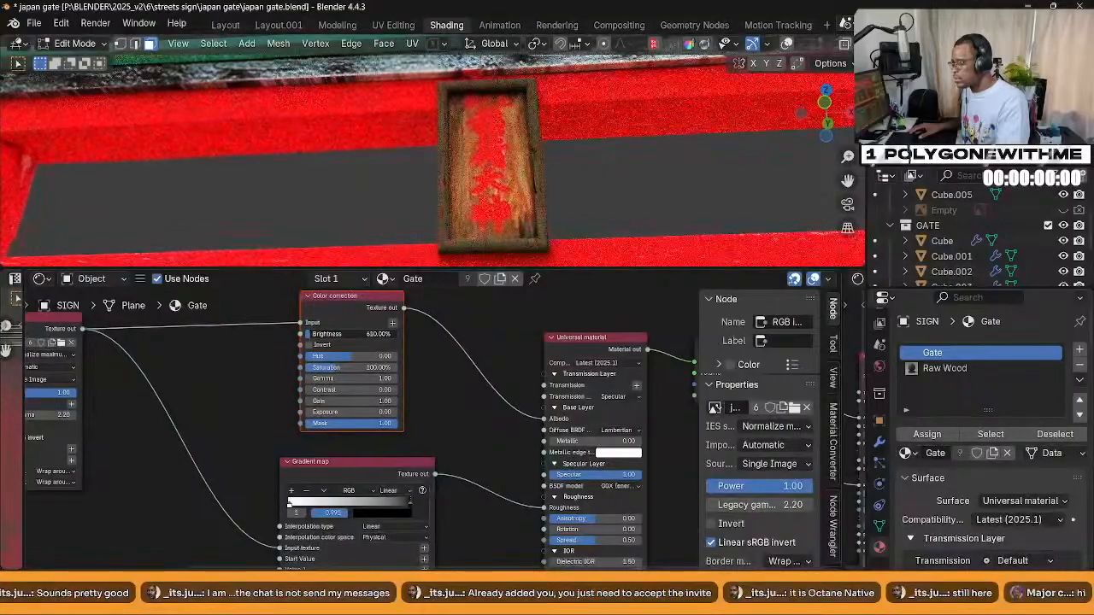
pyautogui.moveTo(396, 333); pyautogui.dragTo(364, 339)
pyautogui.click(365, 335)
pyautogui.press('Return')
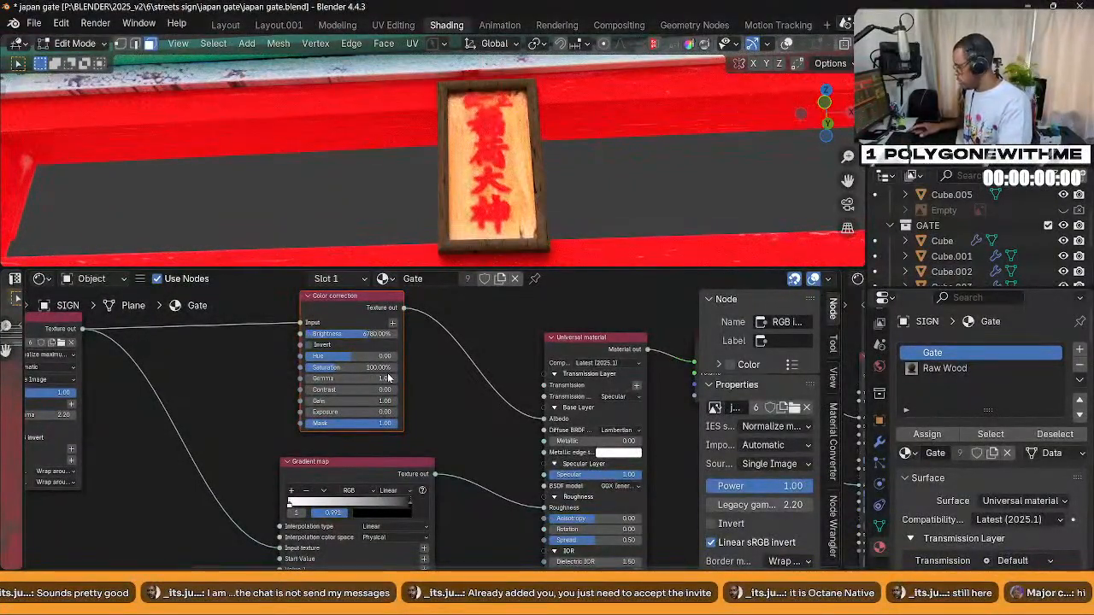
# Set the Color correction node's brightness to 112%, and multiply it by 4 to 448%
pyautogui.click(366, 335)
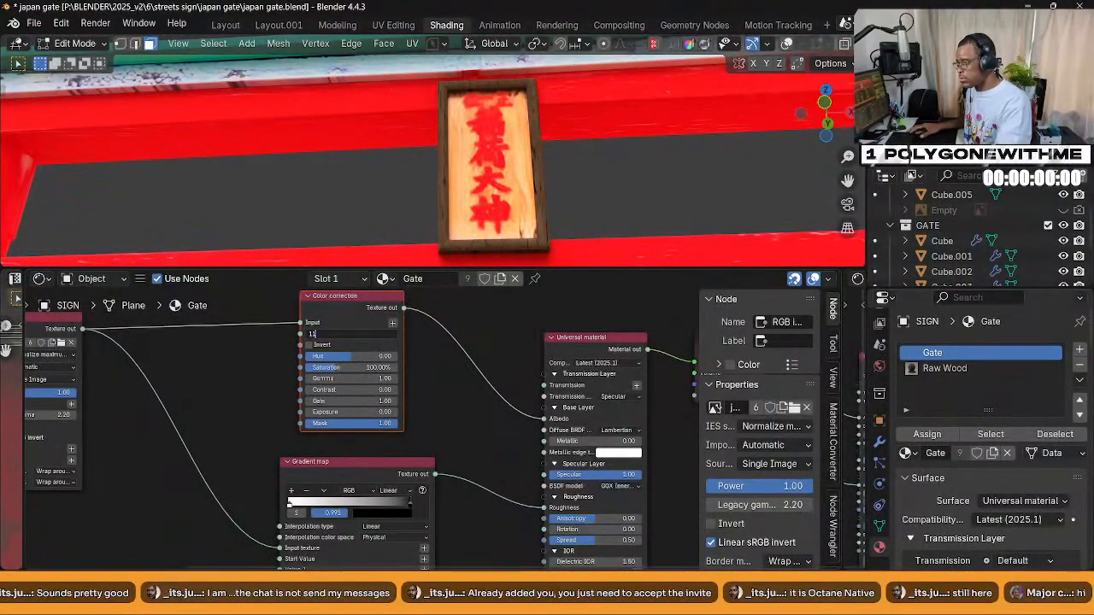
pyautogui.press('Return')
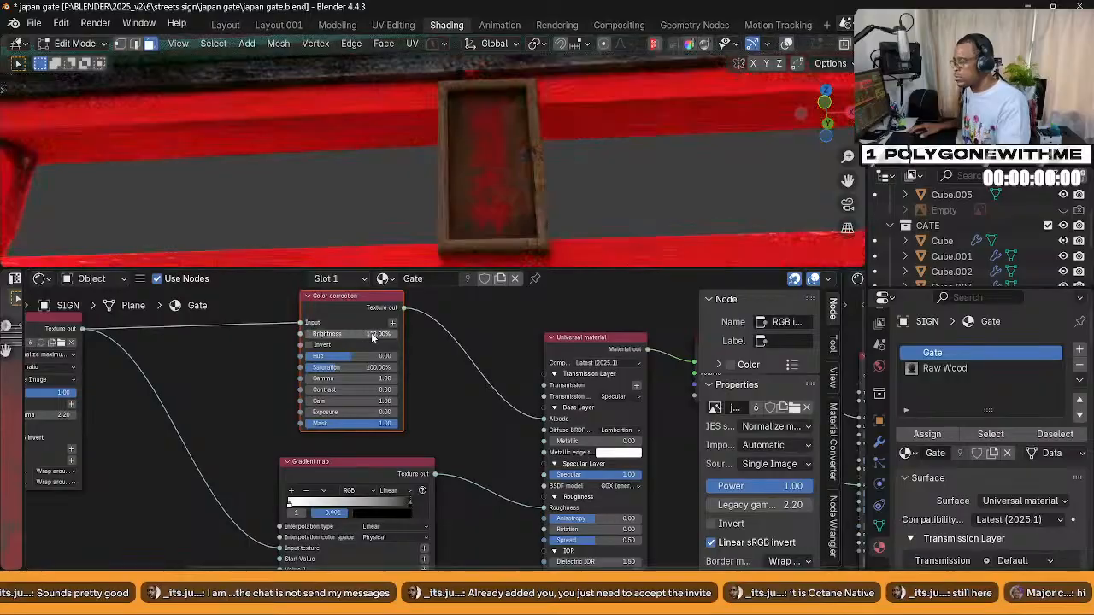
pyautogui.click(369, 335)
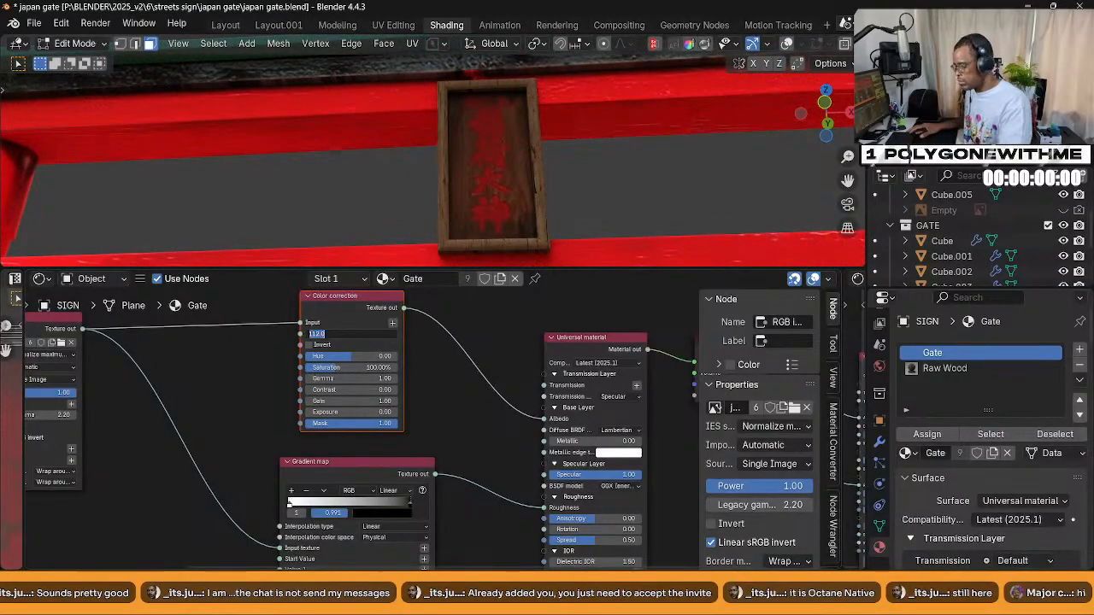
pyautogui.write('448')
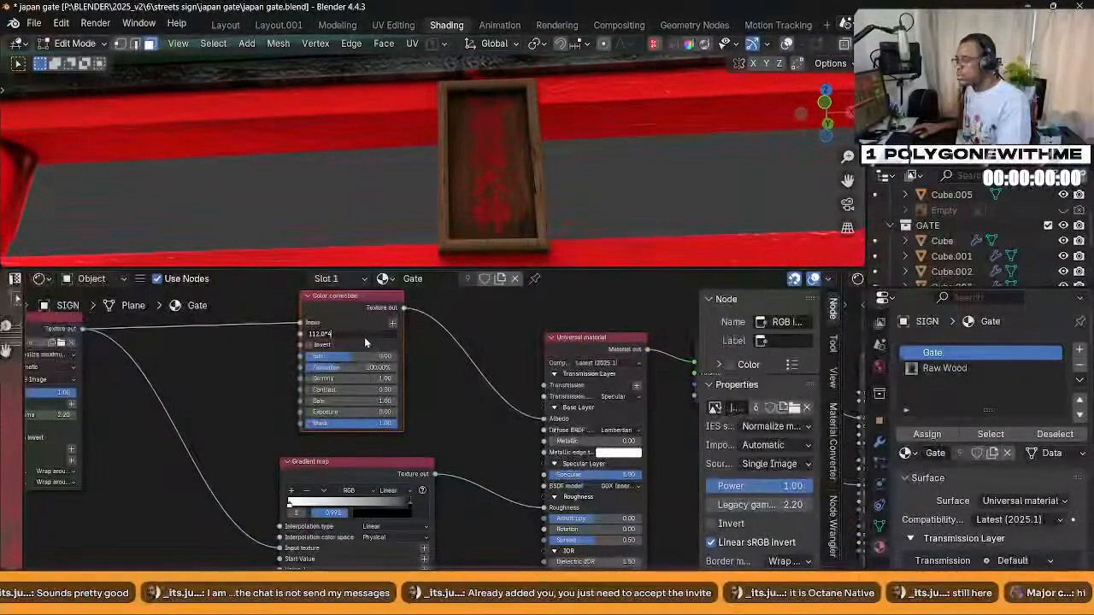
pyautogui.press('Return')
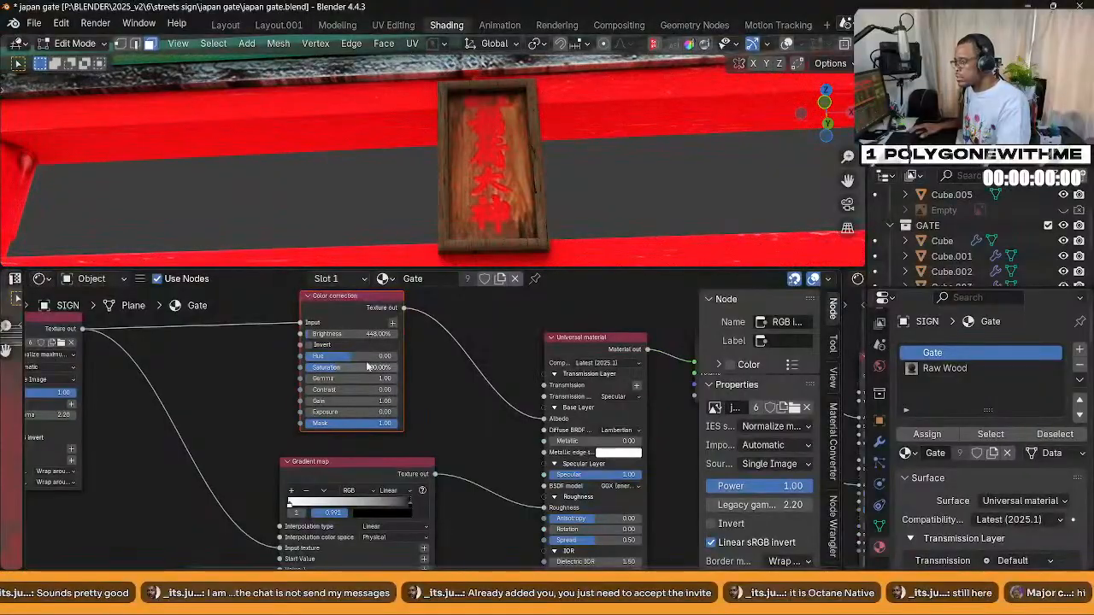
# Halve the Color correction node's brightness to 224% and inspect the sign from several angles
pyautogui.click(368, 334)
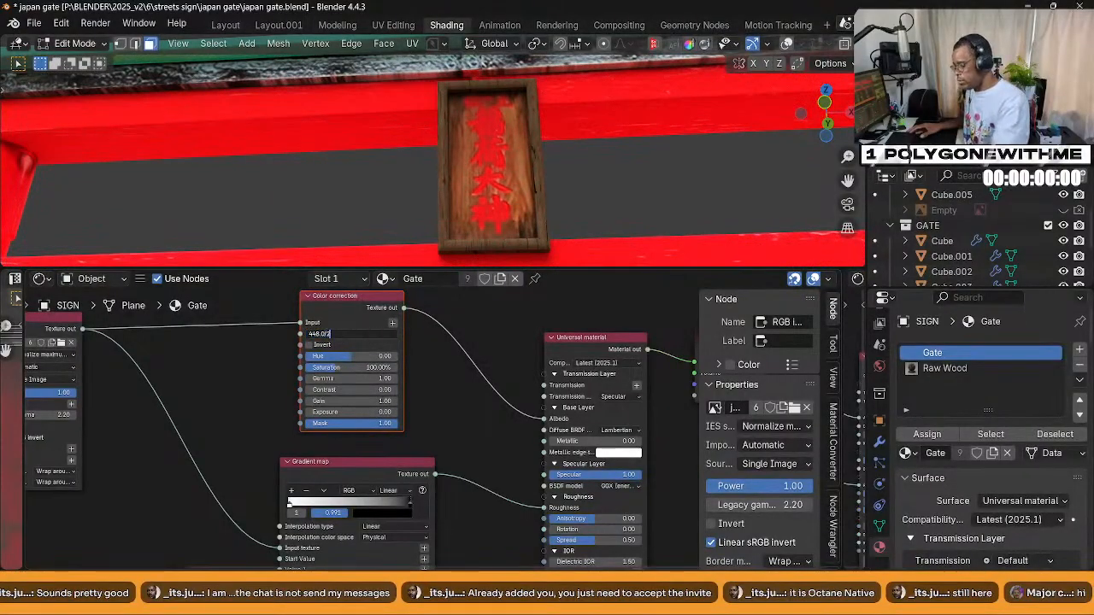
pyautogui.write('/2')
pyautogui.press('Return')
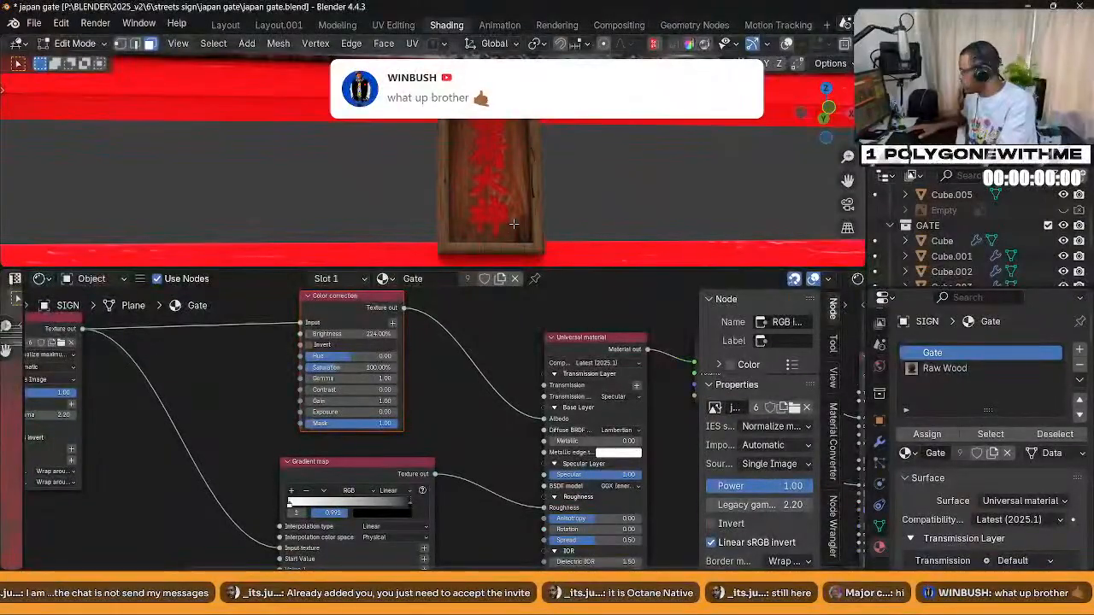
pyautogui.moveTo(514, 223); pyautogui.dragTo(537, 193, button='middle')
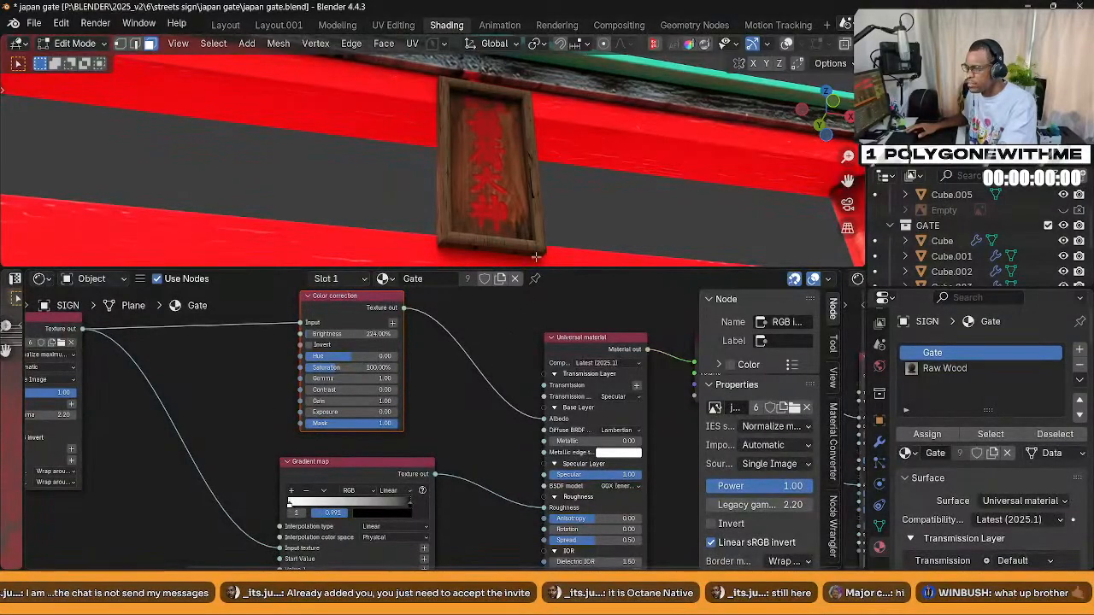
pyautogui.moveTo(536, 255); pyautogui.dragTo(524, 220, button='middle')
pyautogui.moveTo(523, 222); pyautogui.dragTo(473, 233, button='middle')
pyautogui.scroll(1, 470, 400)
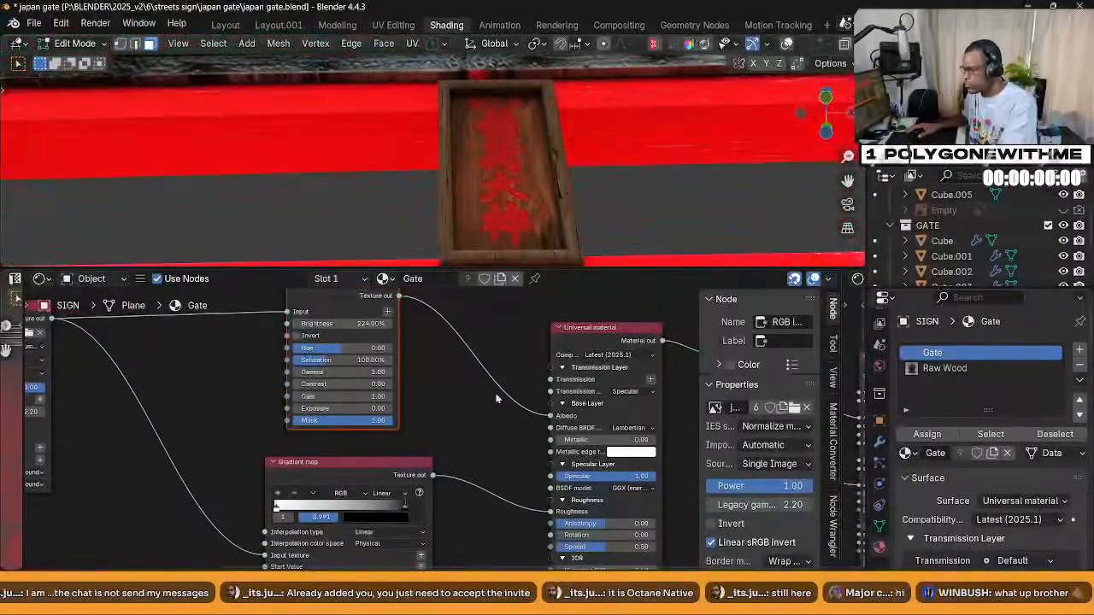
# Rearrange the Mesh UV projection, RGB image and Gradient map nodes with more space between them, keeping the Gradient map below the Color correction node
pyautogui.scroll(-2, 490, 310)
pyautogui.moveTo(410, 392); pyautogui.dragTo(346, 350)
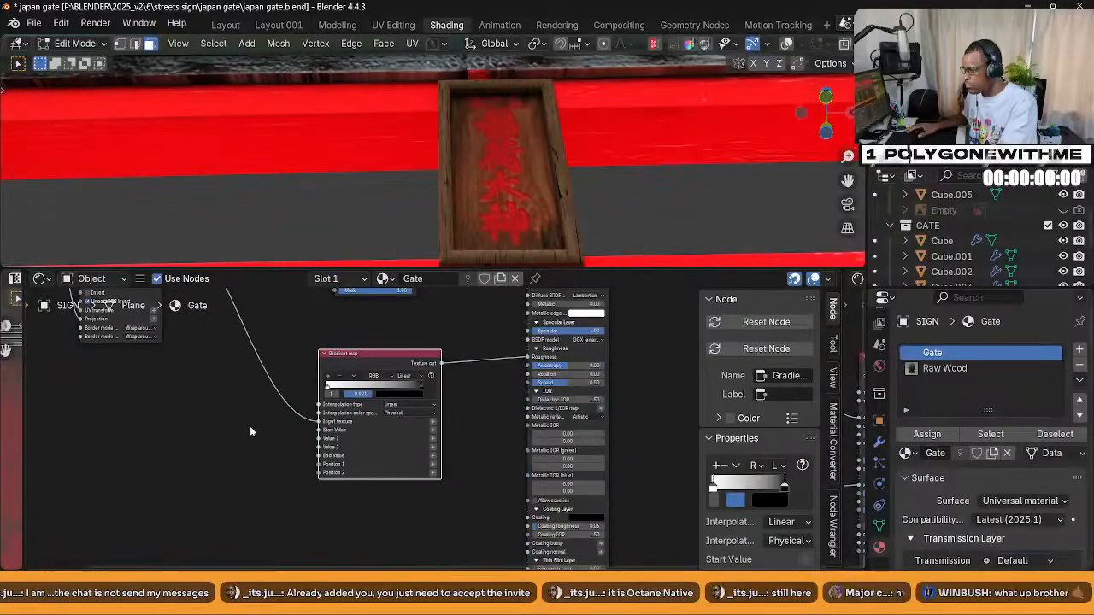
pyautogui.press('Home')
pyautogui.moveTo(79, 350); pyautogui.dragTo(42, 406)
pyautogui.moveTo(190, 369); pyautogui.dragTo(183, 390)
pyautogui.moveTo(389, 445); pyautogui.dragTo(318, 431)
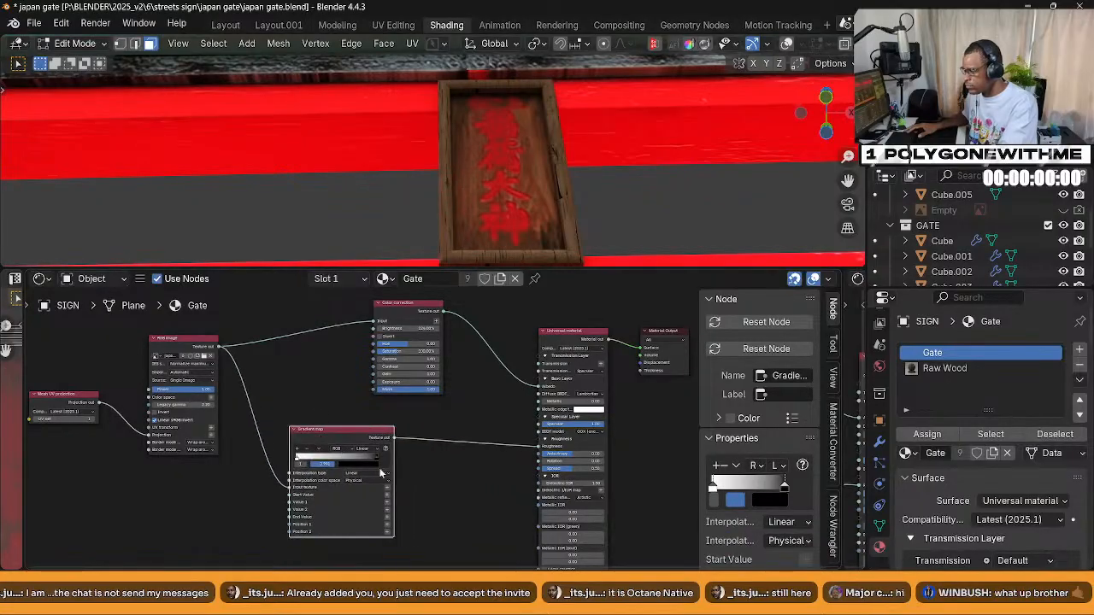
# Duplicate the roughness Gradient map node and place the copy well below it, beside the Universal material's geometry properties
pyautogui.moveTo(264, 434); pyautogui.dragTo(281, 412, button='middle')
pyautogui.moveTo(380, 443); pyautogui.dragTo(382, 392, button='middle')
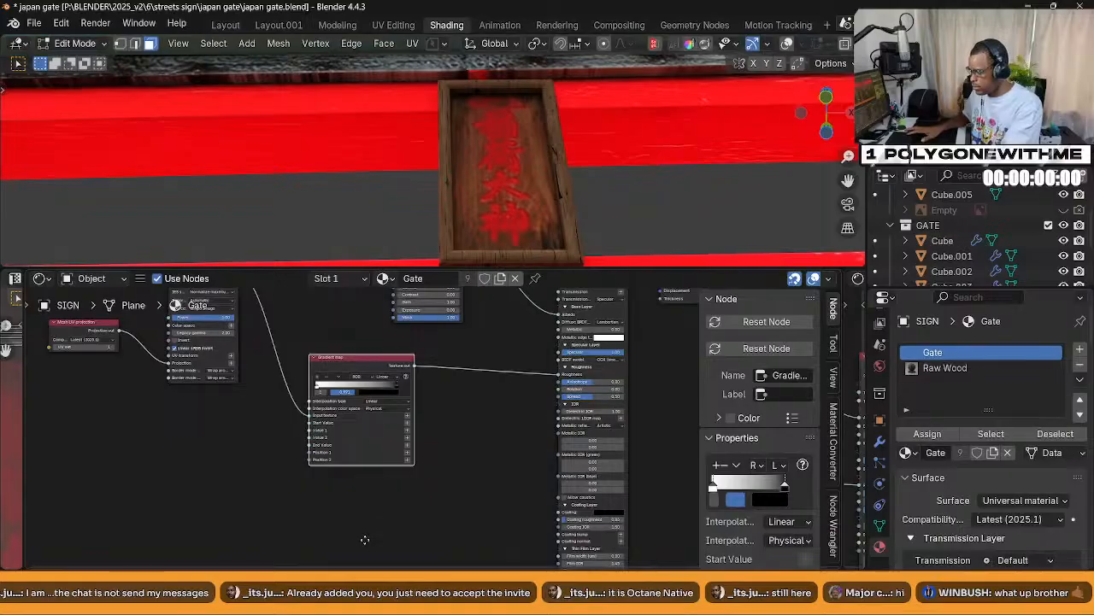
pyautogui.hotkey('shift', 'd')
pyautogui.click(430, 518)
pyautogui.moveTo(430, 518); pyautogui.dragTo(451, 447, button='middle')
pyautogui.moveTo(399, 420); pyautogui.dragTo(406, 501)
pyautogui.moveTo(405, 500); pyautogui.dragTo(418, 451, button='middle')
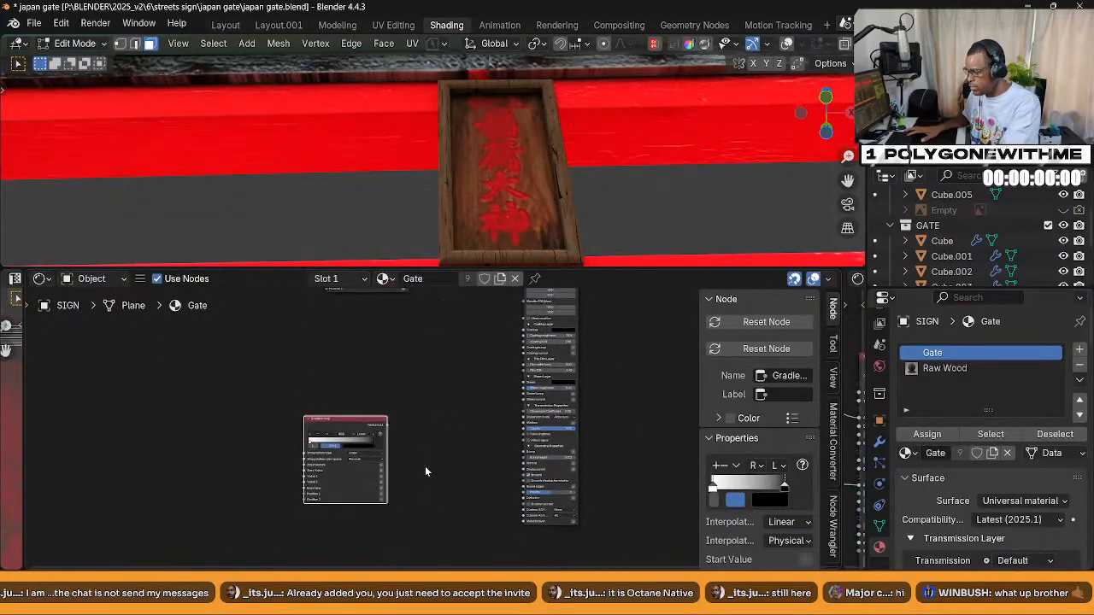
# Connect the duplicated Gradient map's texture output to the Universal material's Bump input and reposition the node
pyautogui.moveTo(387, 427); pyautogui.dragTo(524, 453)
pyautogui.moveTo(289, 405); pyautogui.dragTo(460, 447, button='middle')
pyautogui.press('g')
pyautogui.click(424, 428)
# Move the RGB image and Mesh UV projection nodes down to a level between the two Gradient maps
pyautogui.scroll(-4, 458, 443)
pyautogui.moveTo(402, 350); pyautogui.dragTo(408, 415, button='middle')
pyautogui.click(421, 340)
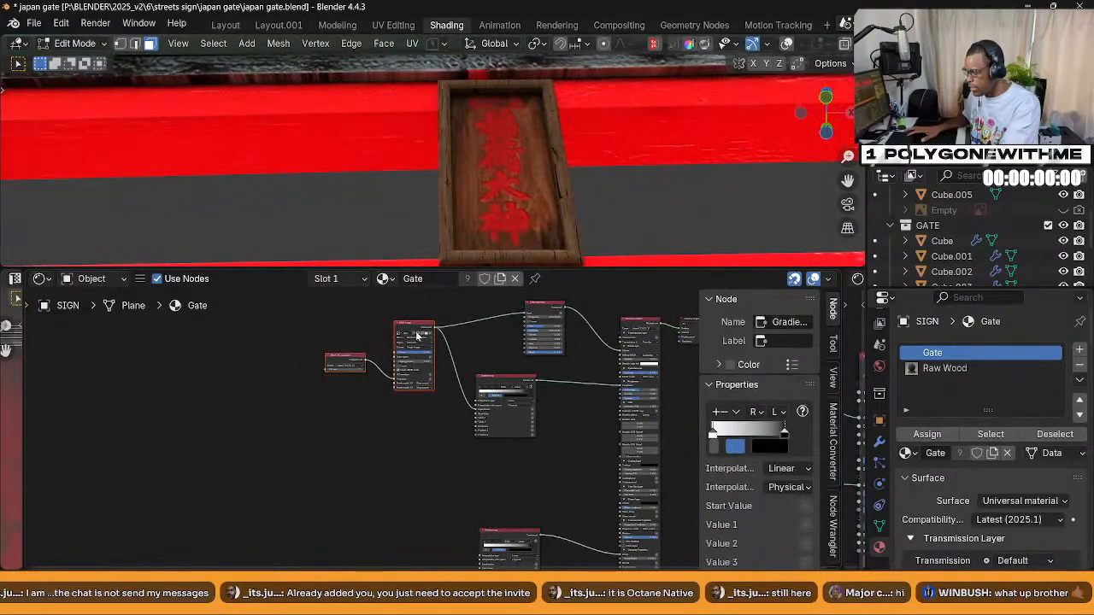
pyautogui.moveTo(413, 327); pyautogui.dragTo(340, 461)
# Connect the RGB image's texture output to the Input texture of the duplicated bump Gradient map
pyautogui.moveTo(387, 498); pyautogui.dragTo(394, 434, button='middle')
pyautogui.scroll(6, 394, 436)
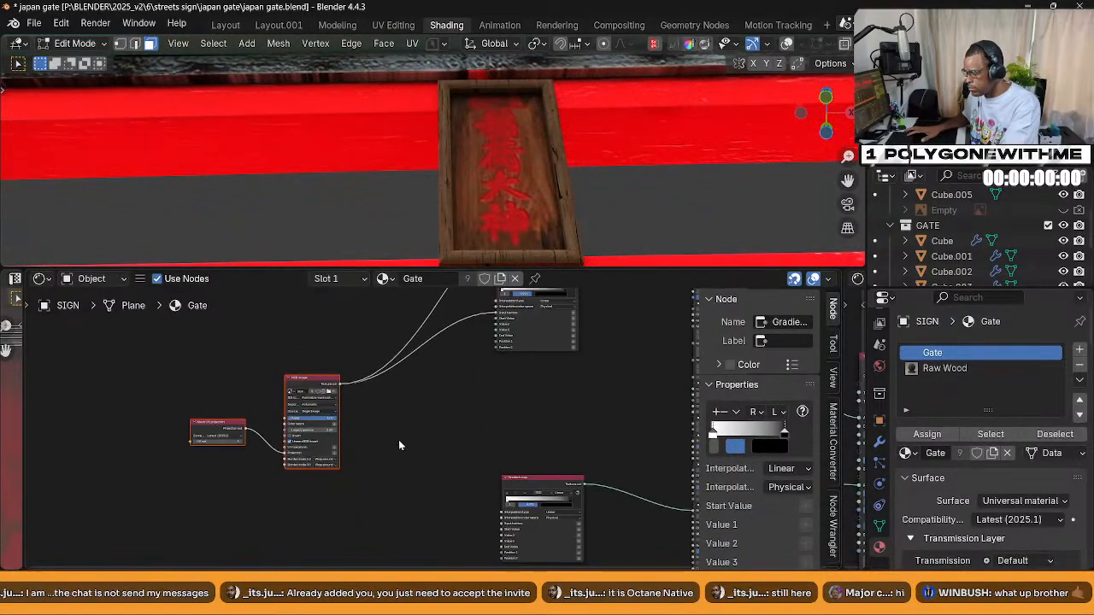
pyautogui.moveTo(388, 494); pyautogui.dragTo(525, 516)
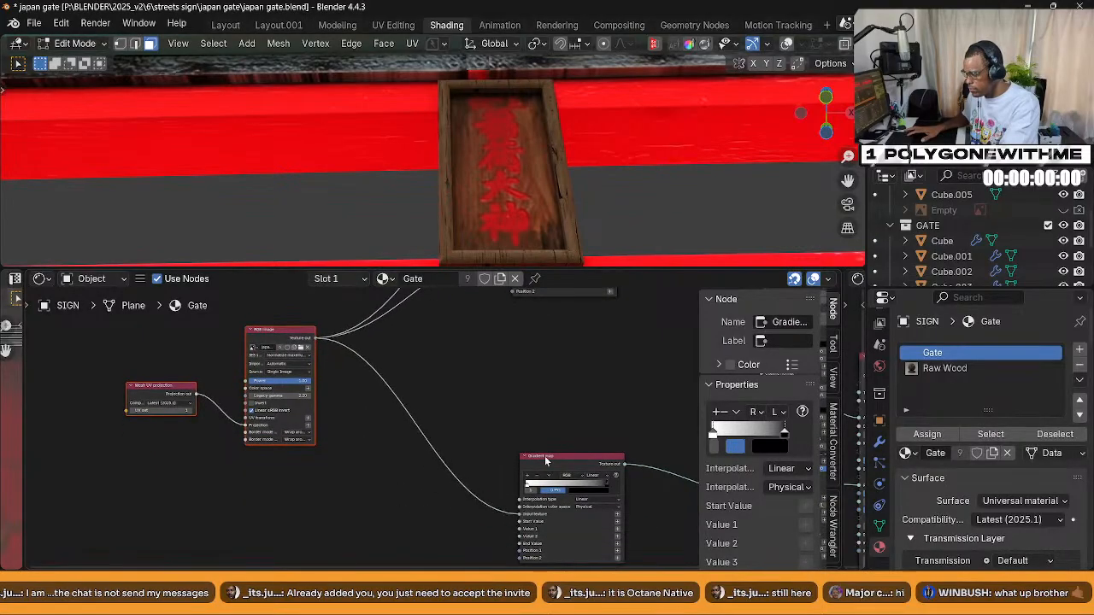
# Preview the bump Gradient map alone on the model, and return the material output to the Universal material
pyautogui.scroll(3, 569, 440)
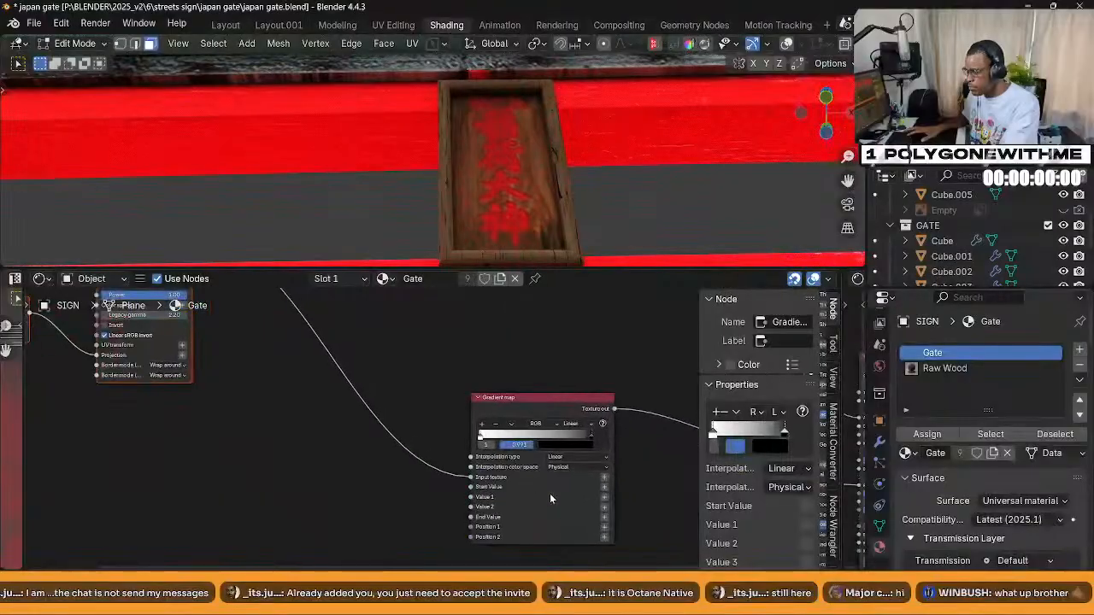
pyautogui.moveTo(546, 493); pyautogui.dragTo(435, 419, button='middle')
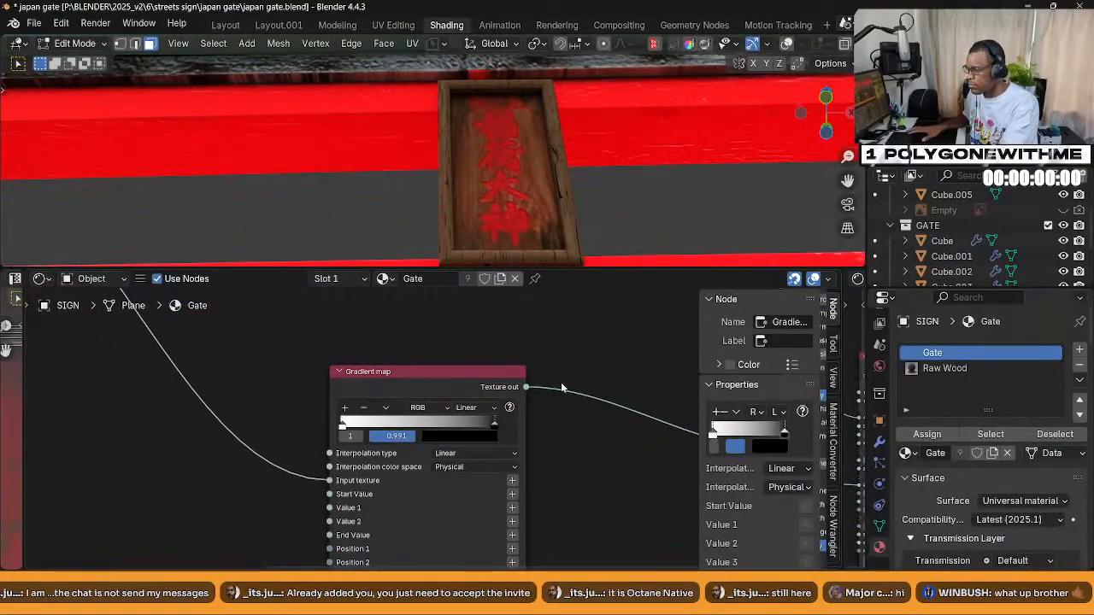
pyautogui.keyDown('ctrl'); pyautogui.keyDown('shift'); pyautogui.click(560, 383); pyautogui.keyUp('shift'); pyautogui.keyUp('ctrl')
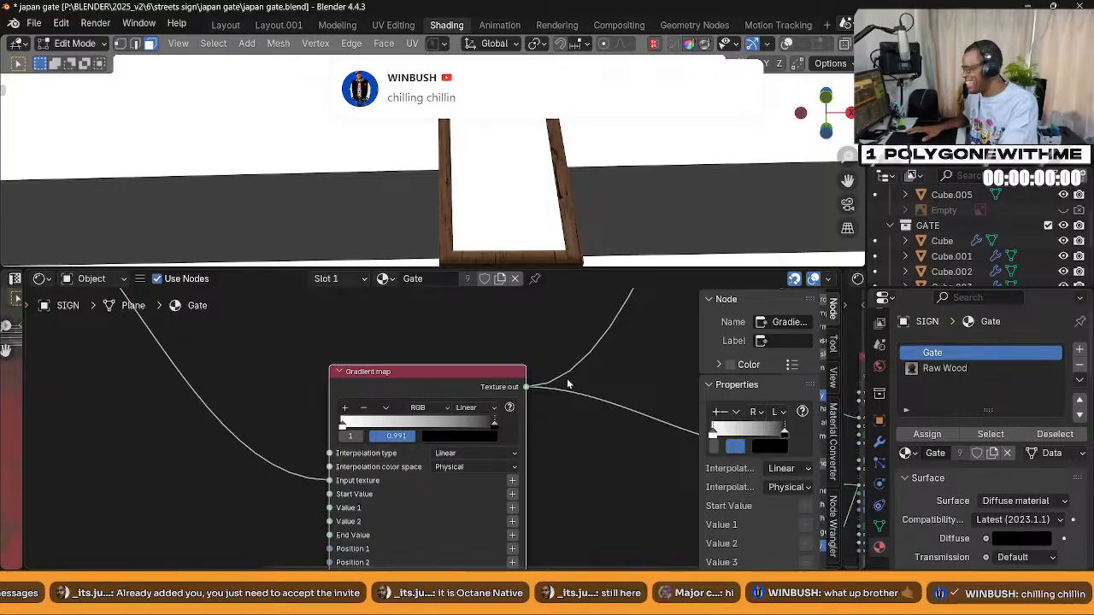
pyautogui.scroll(-6, 558, 396)
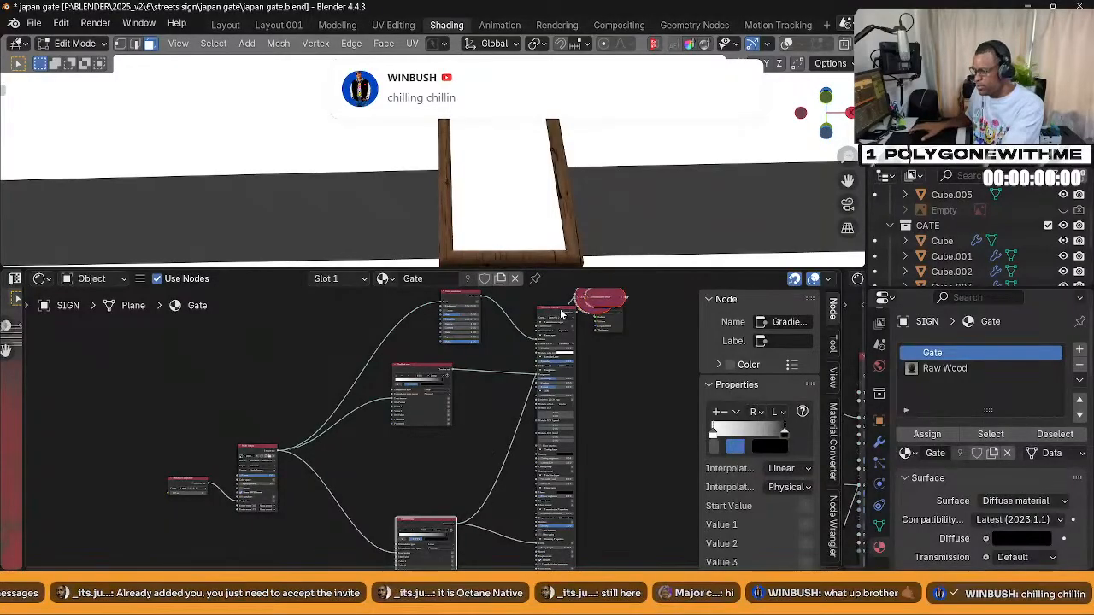
pyautogui.click(561, 314)
# Tighten the bump Gradient map by moving the white stop past mid-ramp and the black stop to 0.711, and check the whole gate
pyautogui.scroll(3, 473, 439)
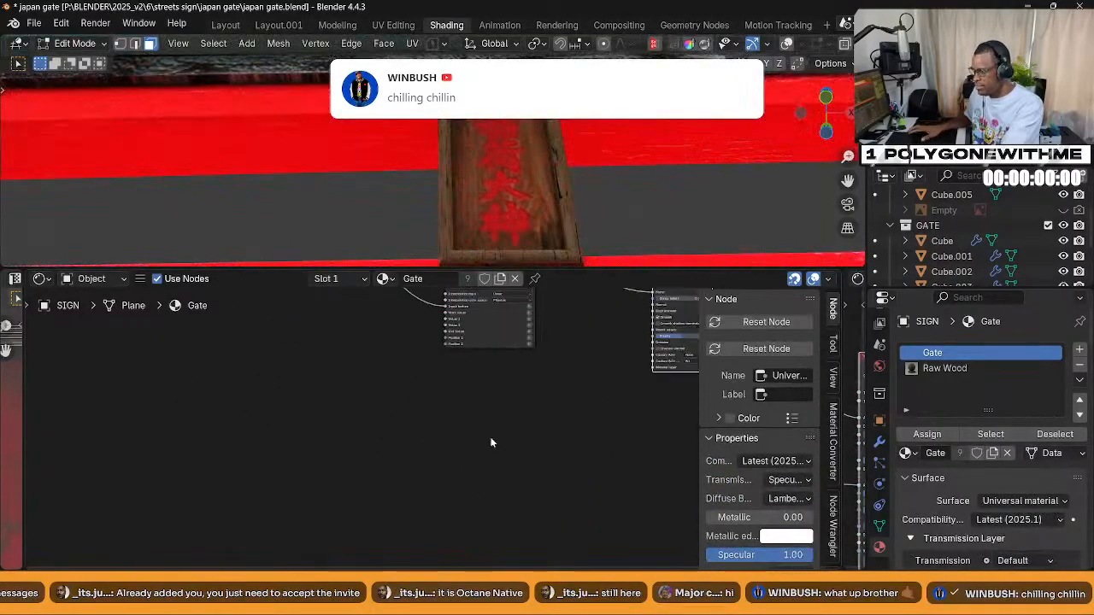
pyautogui.scroll(3, 490, 444)
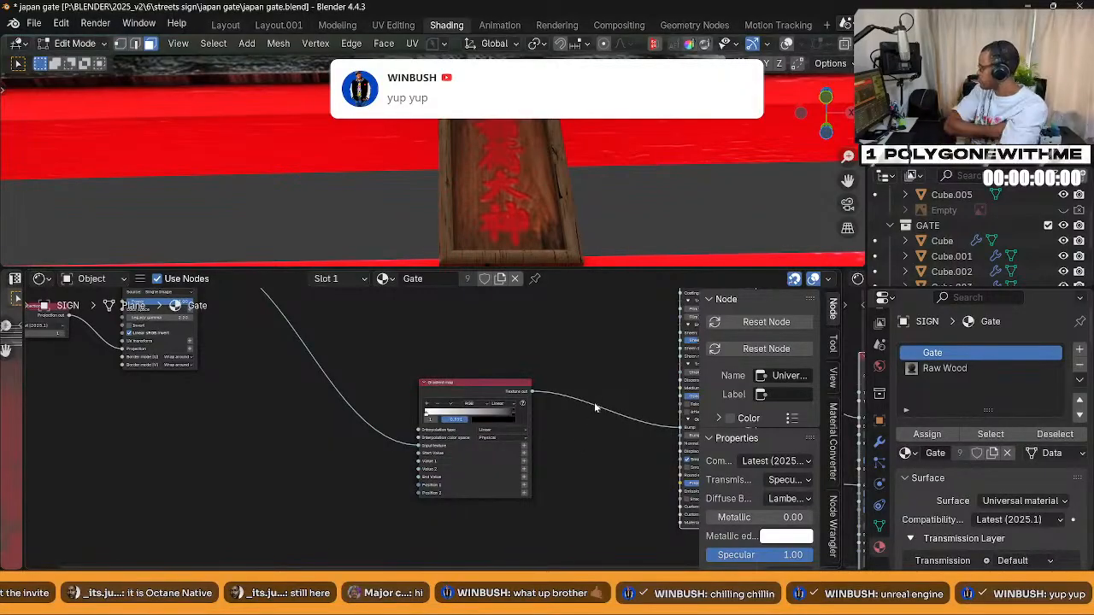
pyautogui.moveTo(579, 420); pyautogui.dragTo(404, 394, button='middle')
pyautogui.click(472, 390)
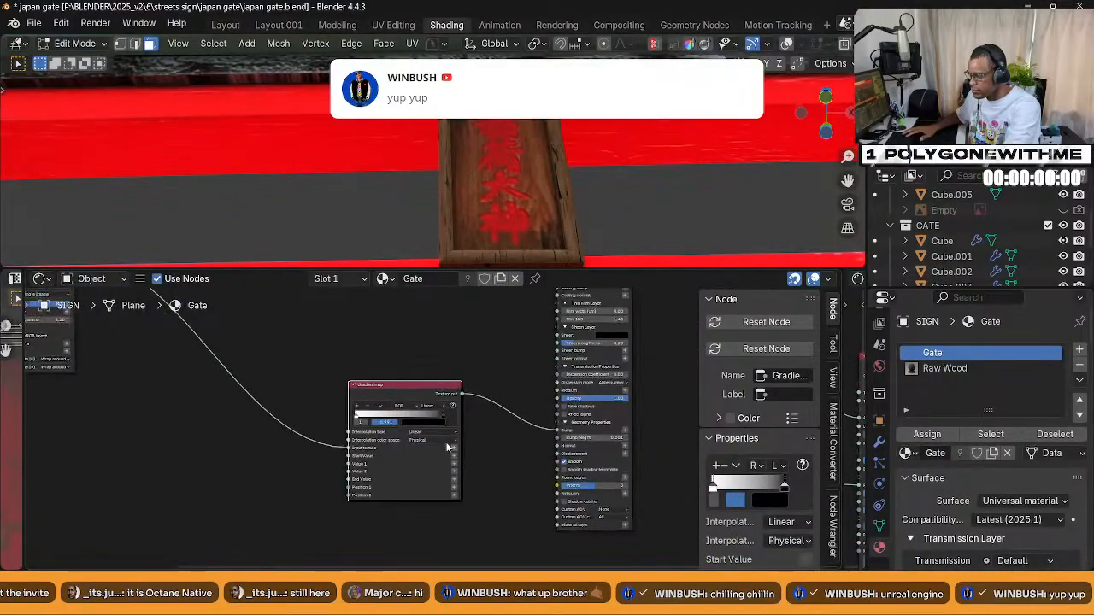
pyautogui.click(378, 416)
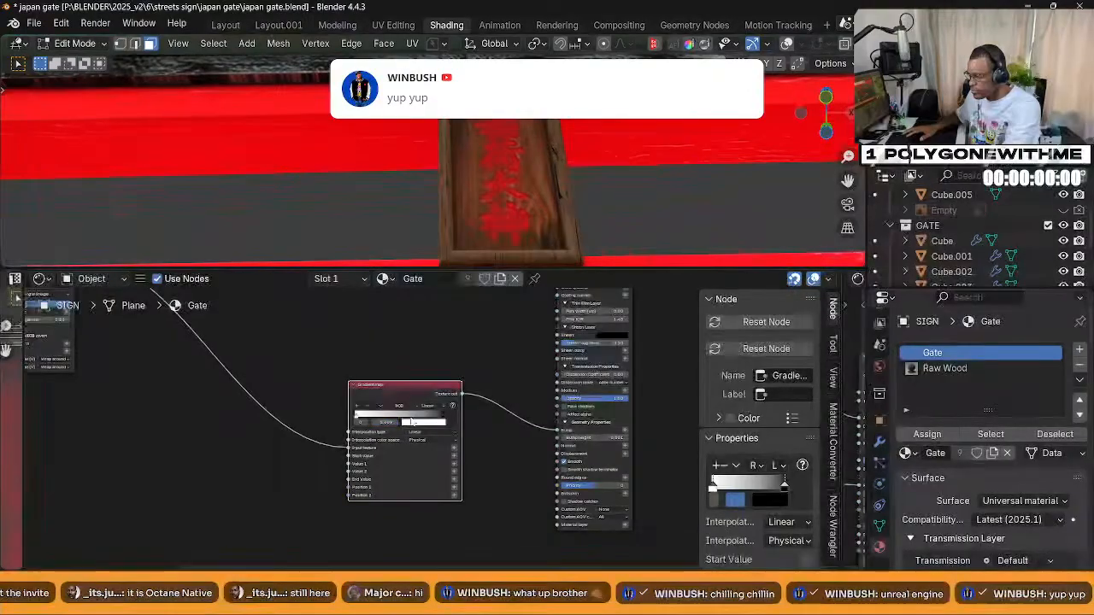
pyautogui.moveTo(399, 418); pyautogui.dragTo(422, 417)
pyautogui.moveTo(462, 171); pyautogui.dragTo(475, 195, button='middle')
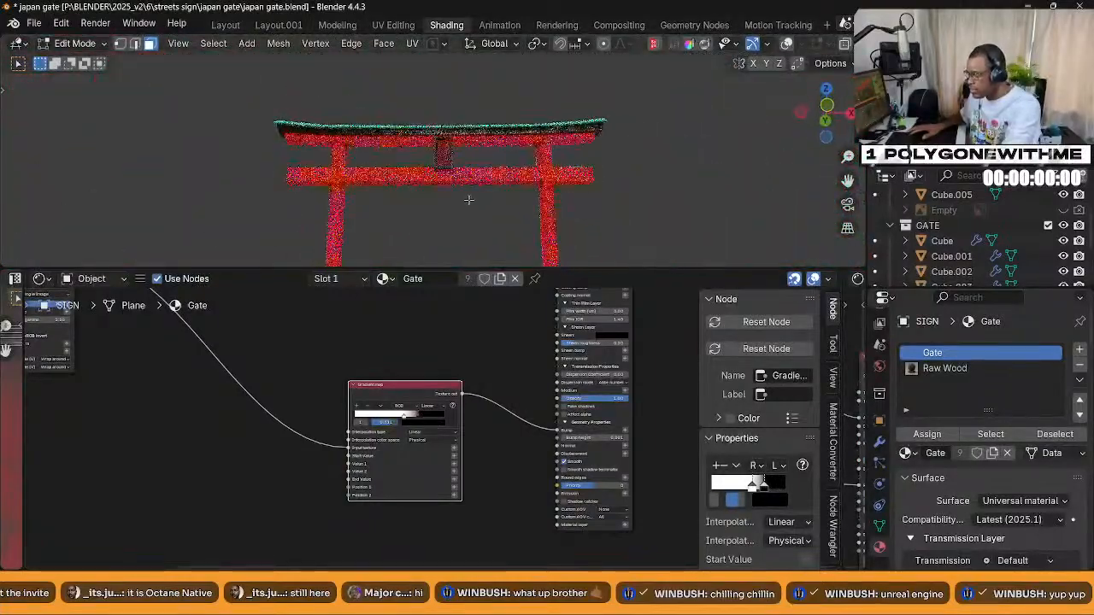
pyautogui.scroll(2, 468, 195)
pyautogui.scroll(3, 468, 195)
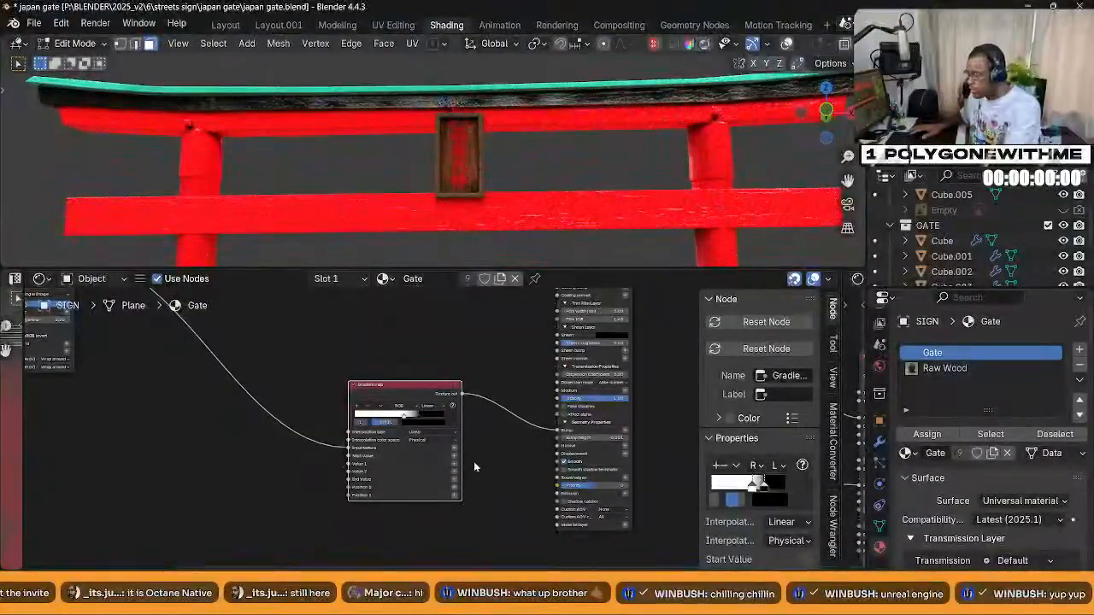
pyautogui.scroll(1, 474, 450)
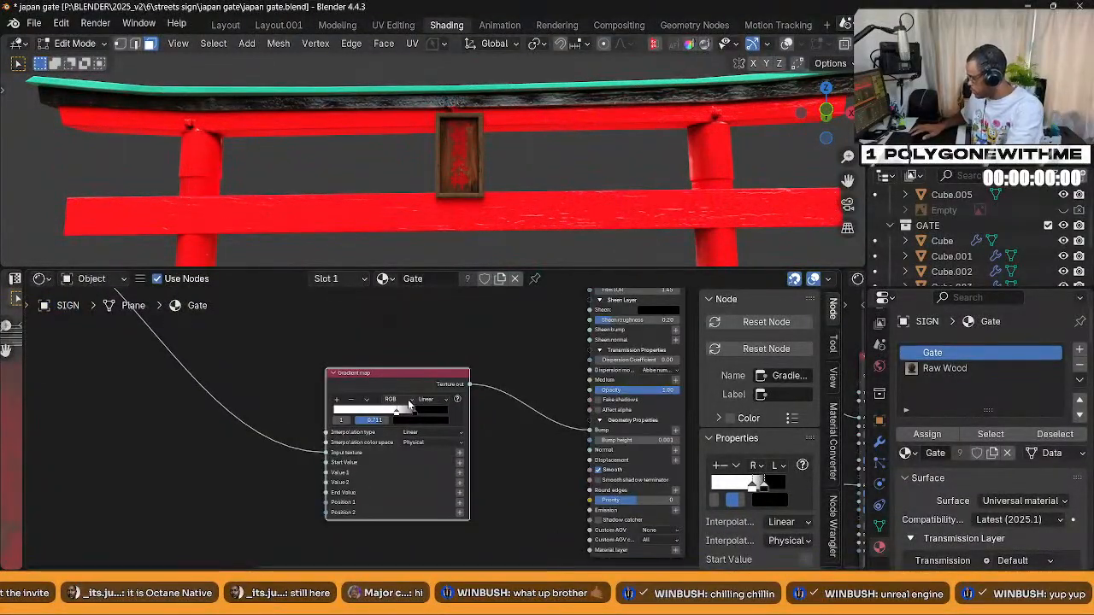
pyautogui.moveTo(465, 326); pyautogui.dragTo(472, 462, button='middle')
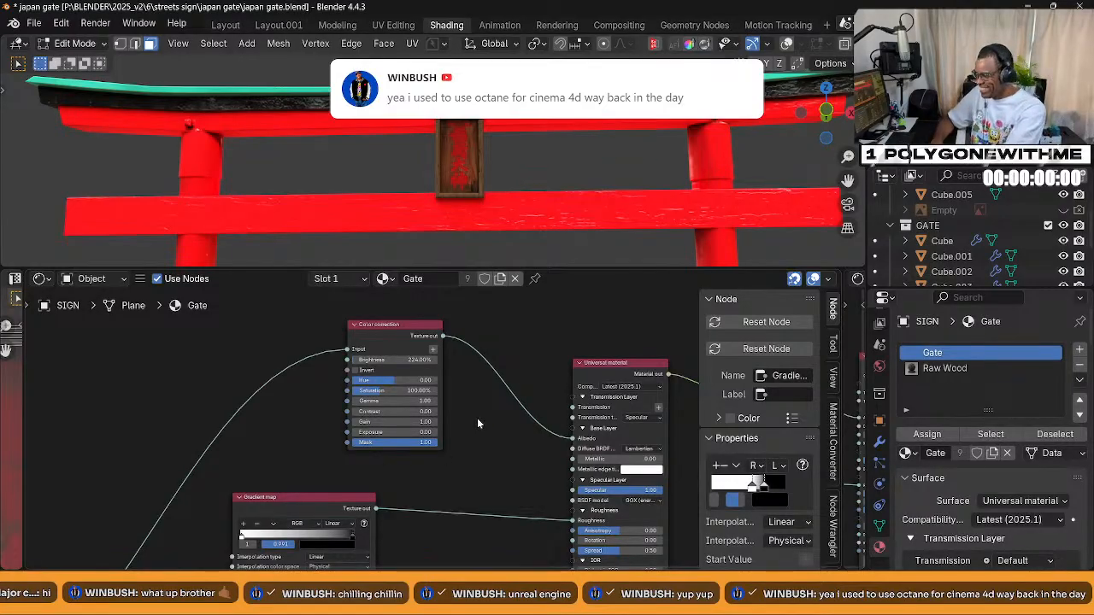
# Set the Color correction node's saturation to 80% in the Gate material
pyautogui.scroll(3, 477, 456)
pyautogui.scroll(1, 477, 443)
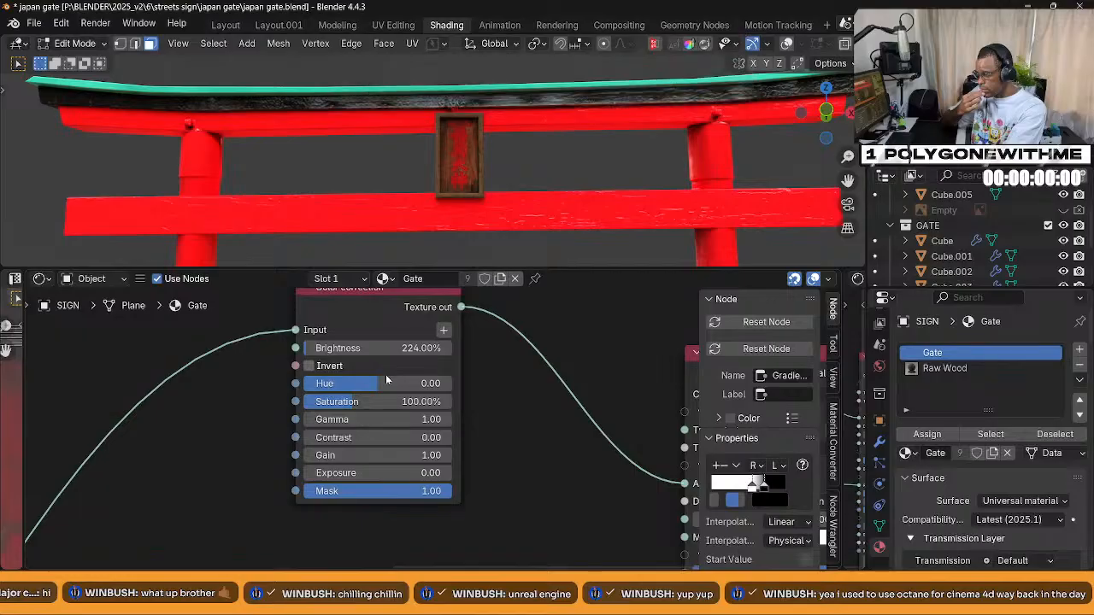
pyautogui.click(386, 402)
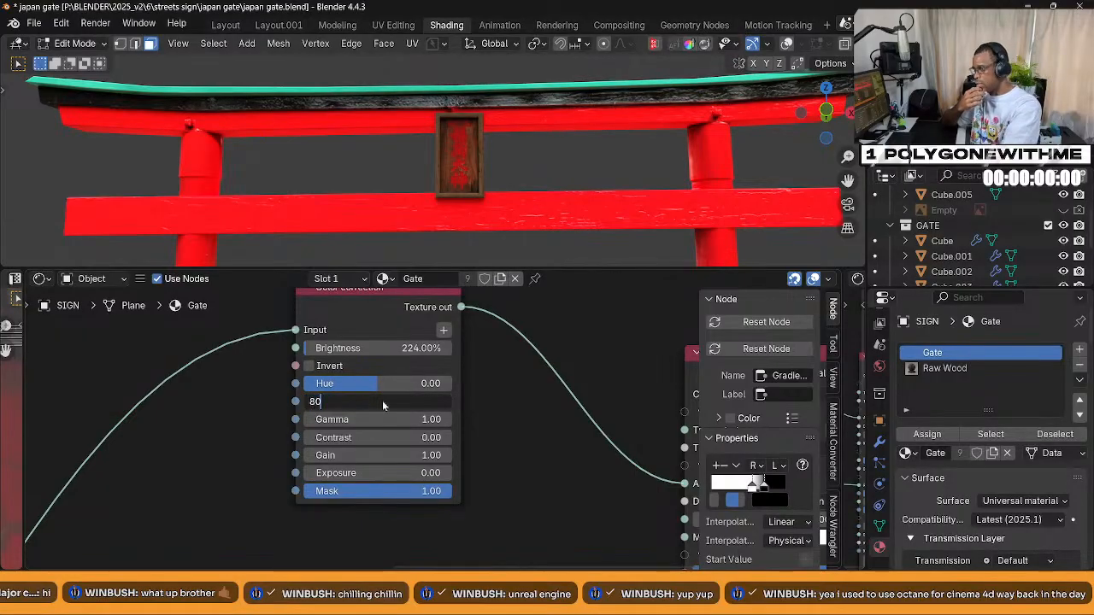
pyautogui.write('80')
pyautogui.press('Return')
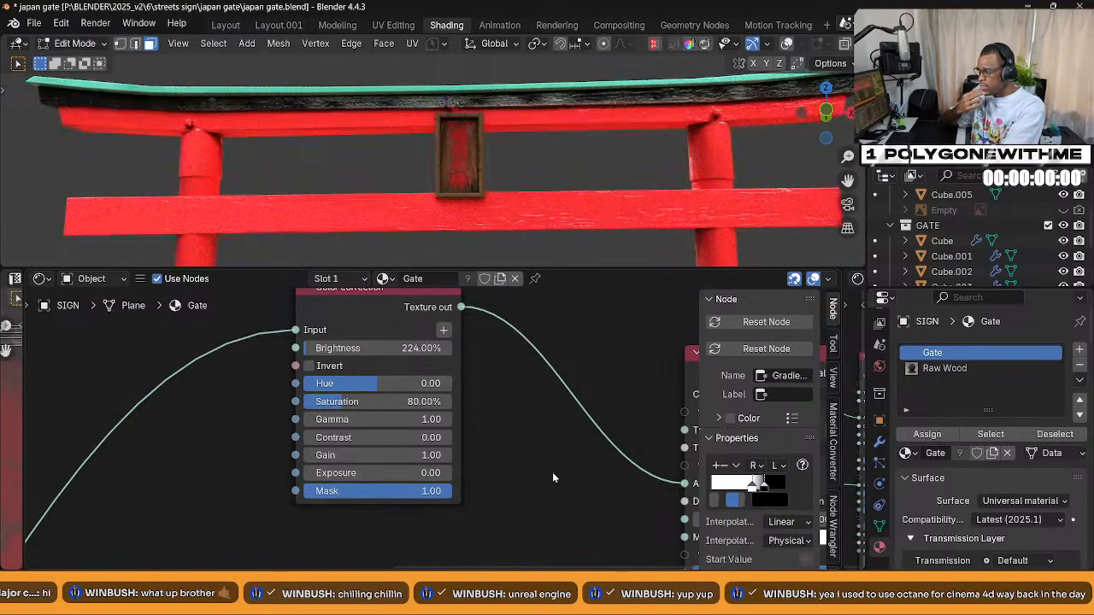
pyautogui.moveTo(566, 474); pyautogui.dragTo(549, 406, button='middle')
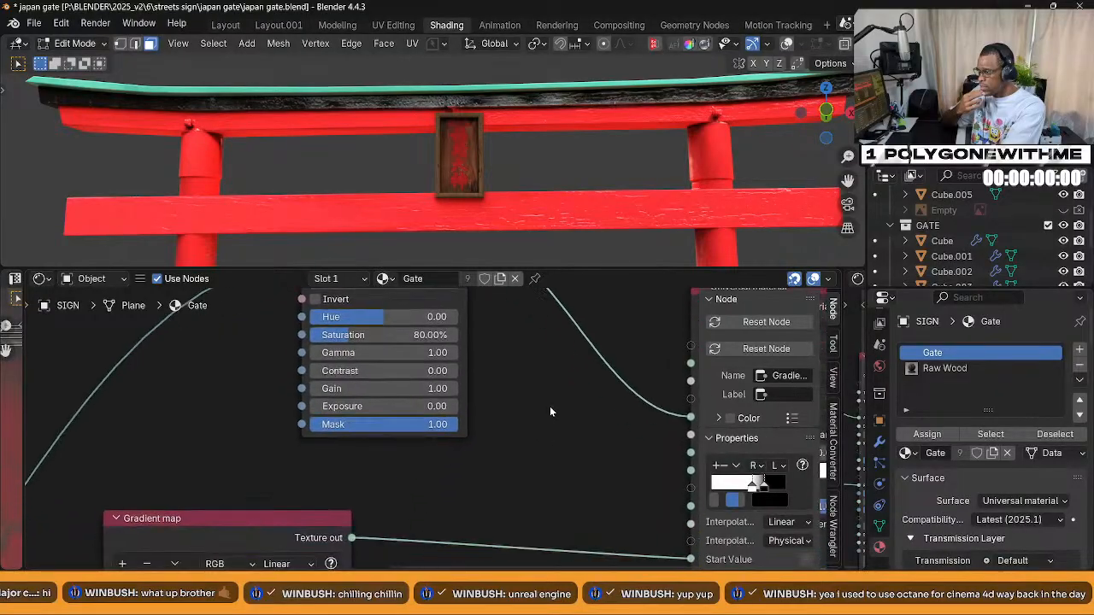
pyautogui.scroll(-1, 542, 425)
pyautogui.scroll(-5, 257, 214)
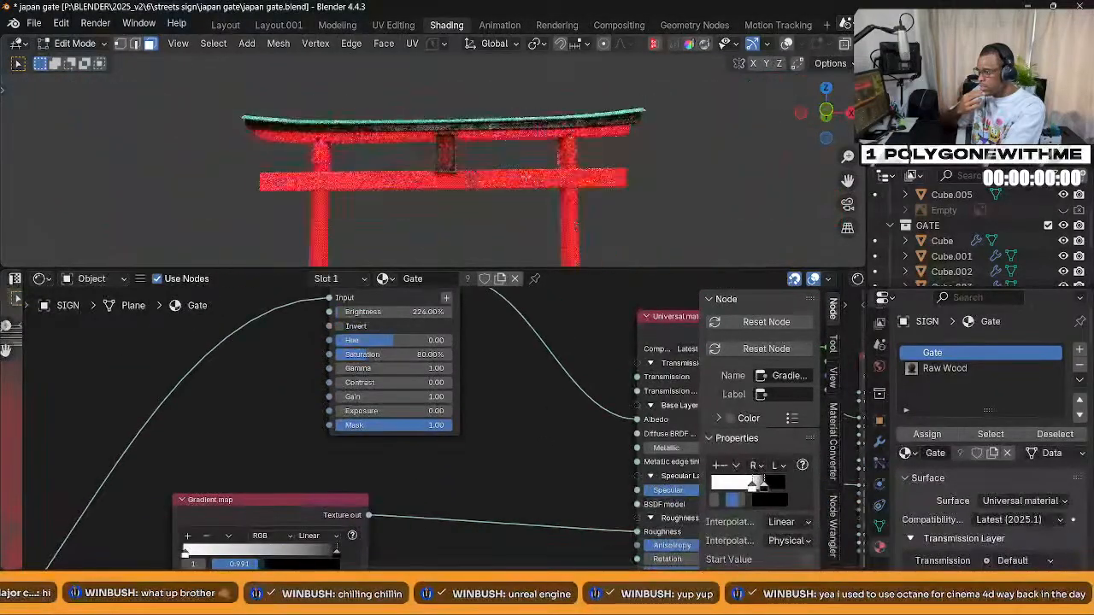
# Widen the UV editor and examine the japan-gate.png photo's reference gate and wood areas for comparison with the model
pyautogui.moveTo(13, 428); pyautogui.dragTo(442, 444)
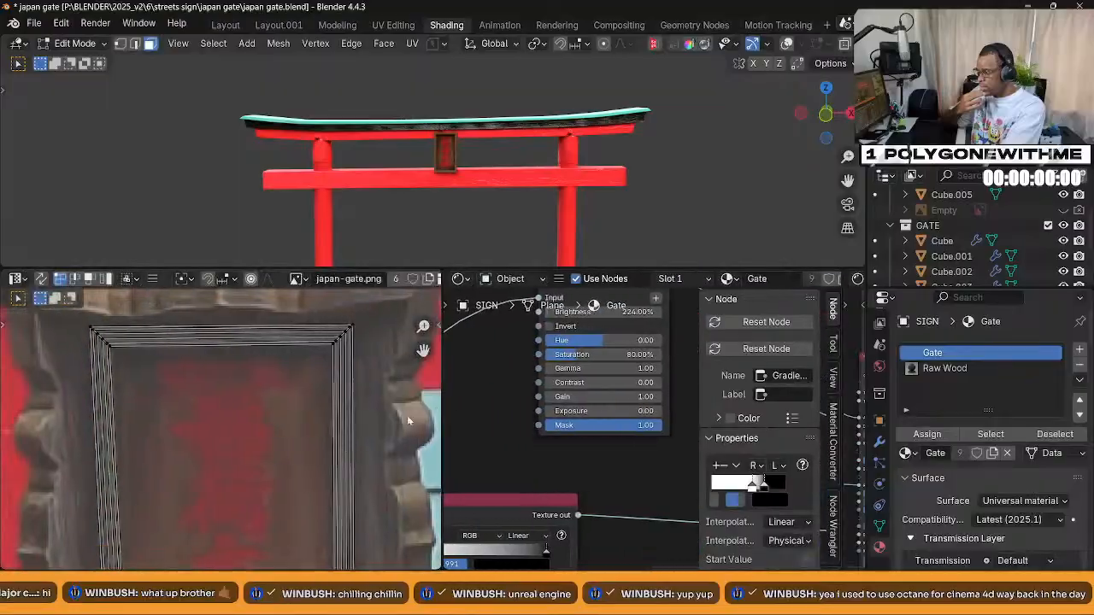
pyautogui.scroll(-2, 275, 457)
pyautogui.scroll(-4, 246, 451)
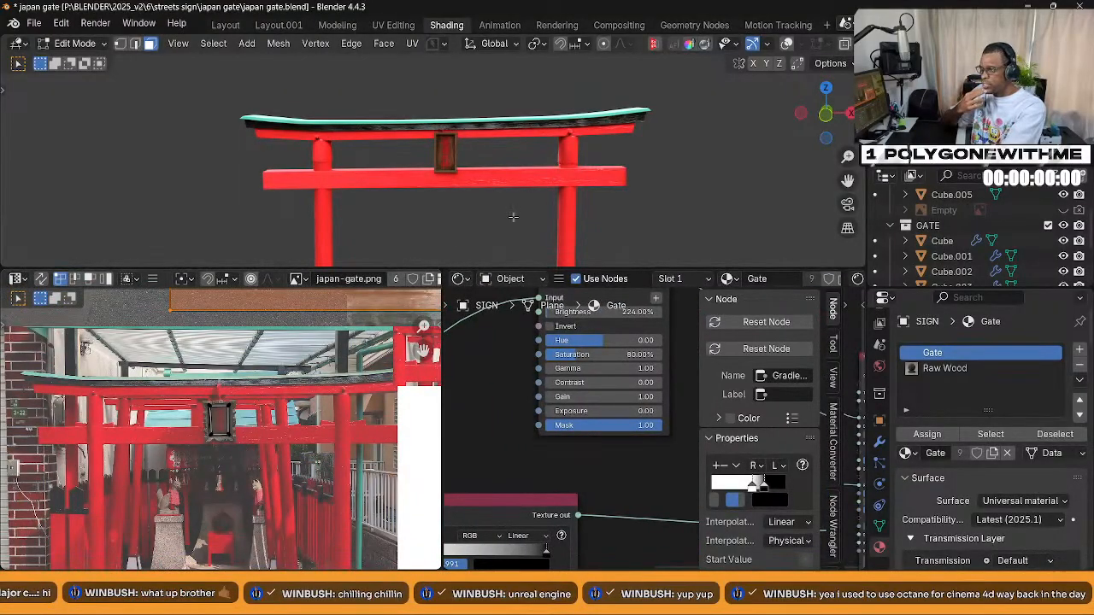
pyautogui.scroll(-2, 513, 217)
pyautogui.scroll(-2, 260, 397)
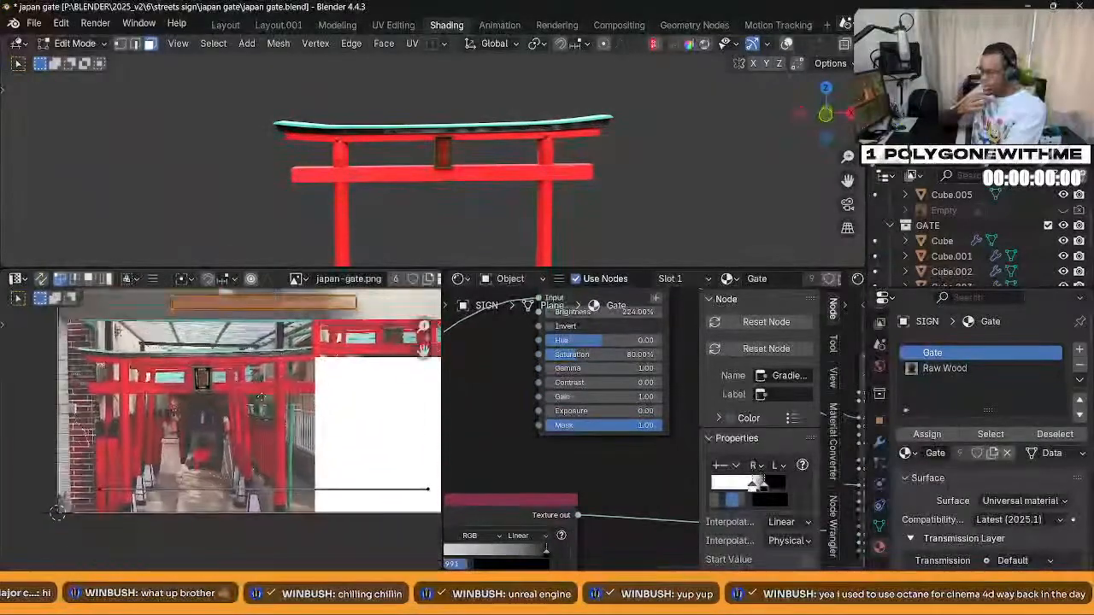
pyautogui.scroll(1, 224, 430)
pyautogui.scroll(-3, 220, 428)
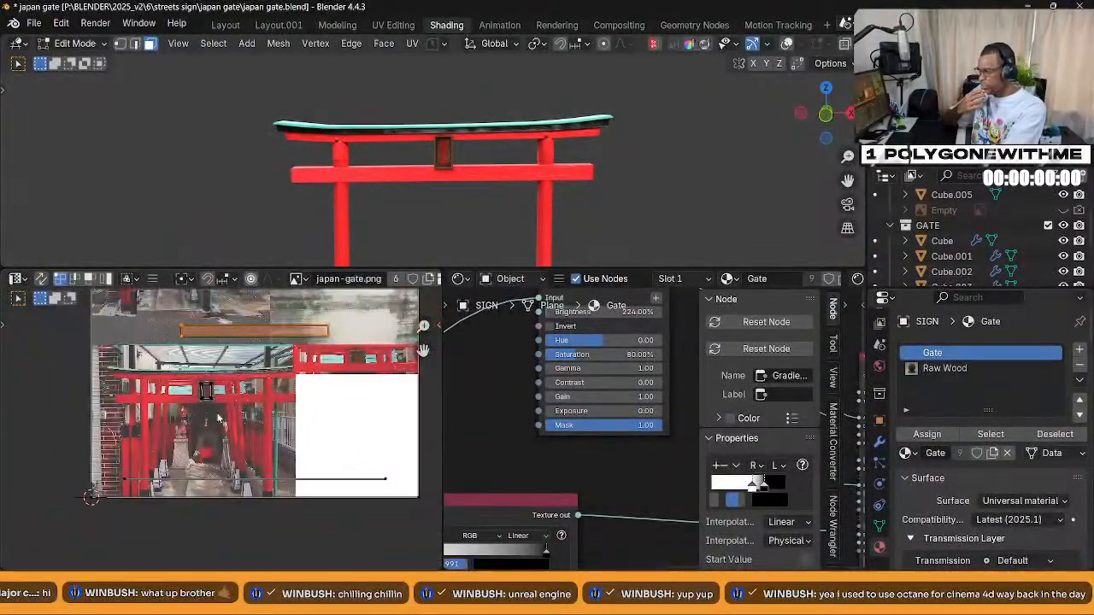
pyautogui.scroll(4, 220, 427)
pyautogui.scroll(-4, 256, 436)
pyautogui.moveTo(308, 447); pyautogui.dragTo(299, 440, button='middle')
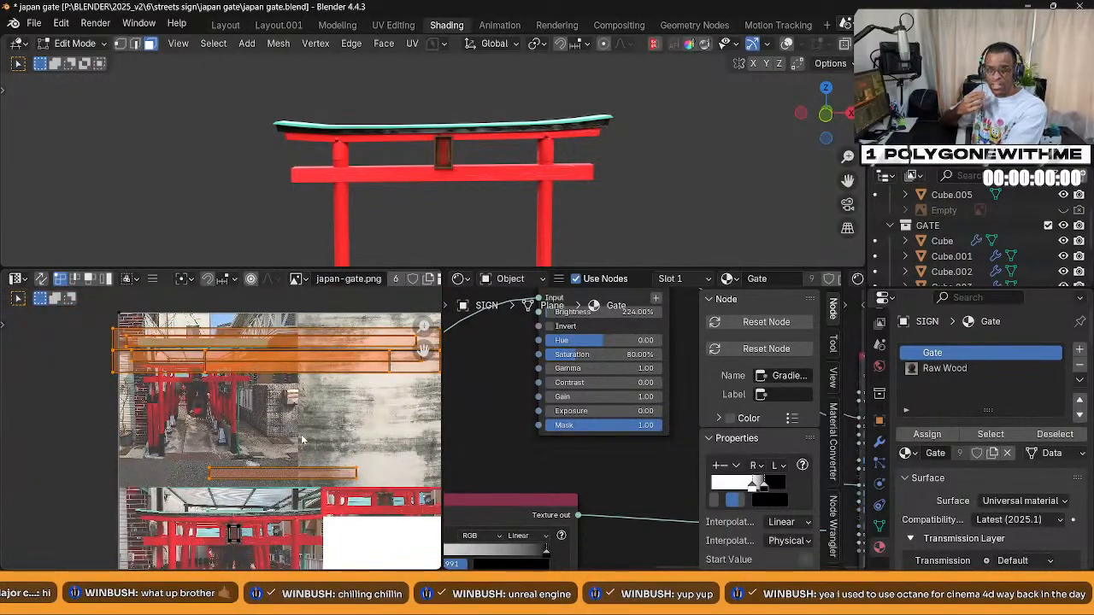
pyautogui.moveTo(304, 434); pyautogui.dragTo(218, 464, button='middle')
pyautogui.scroll(3, 223, 467)
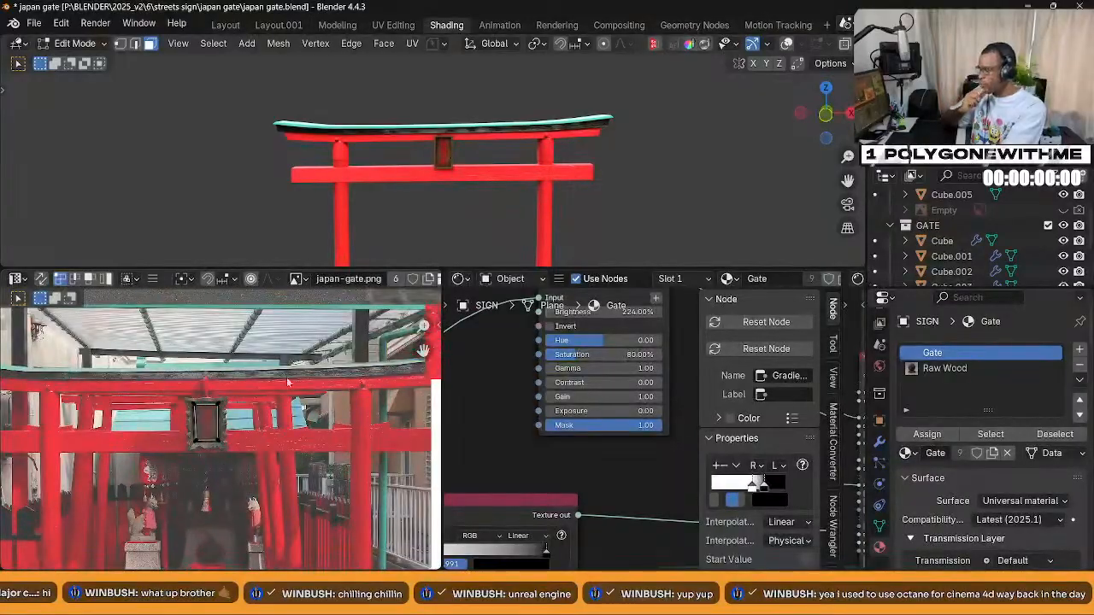
pyautogui.scroll(2, 470, 214)
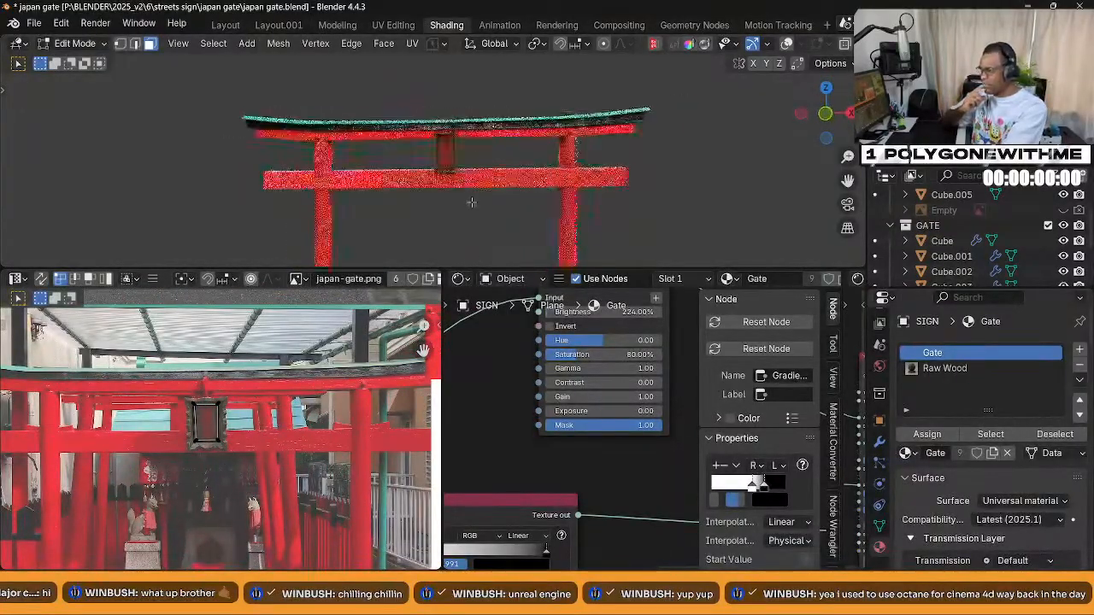
# Inspect the rendered gate's crossbeams, sign and pillars close up and as a whole against the reference photo
pyautogui.keyDown('shift'); pyautogui.scroll(-2, 482, 197); pyautogui.keyUp('shift')
pyautogui.scroll(6, 482, 198)
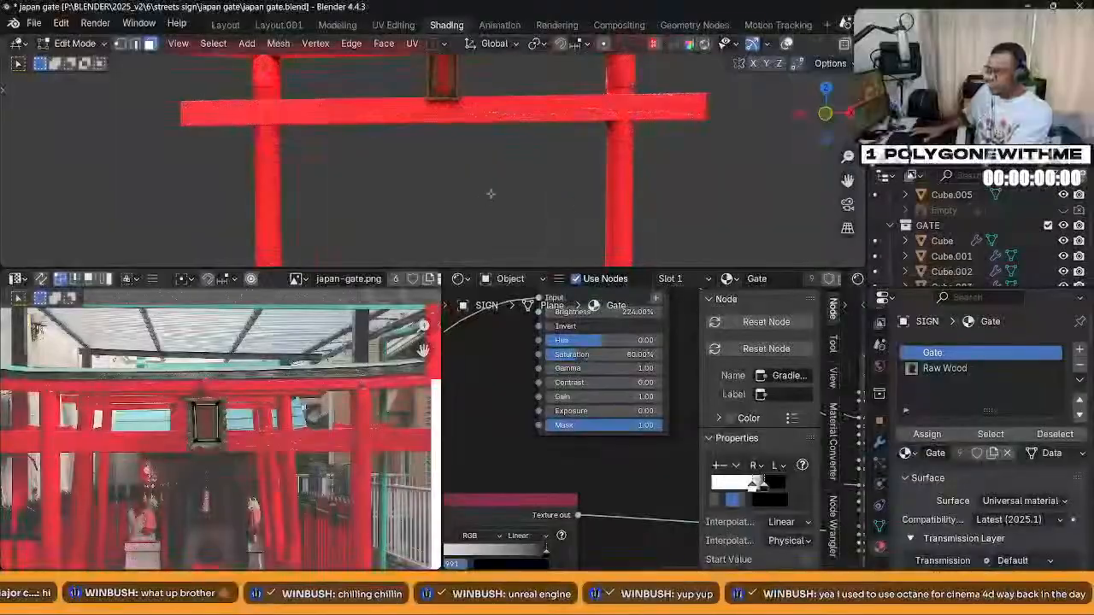
pyautogui.scroll(-3, 482, 181)
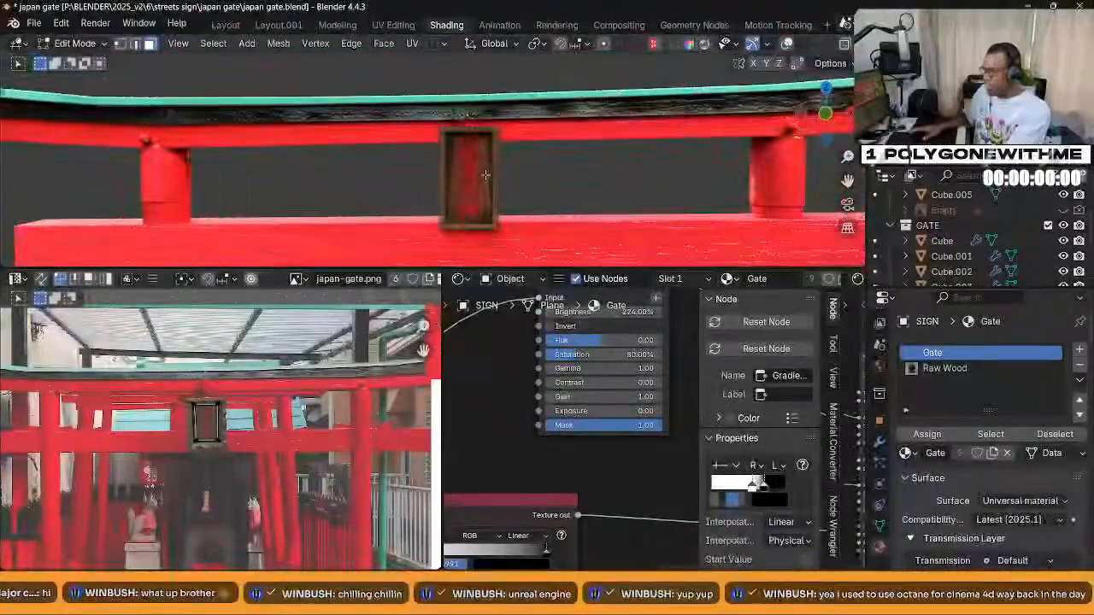
pyautogui.scroll(4, 468, 152)
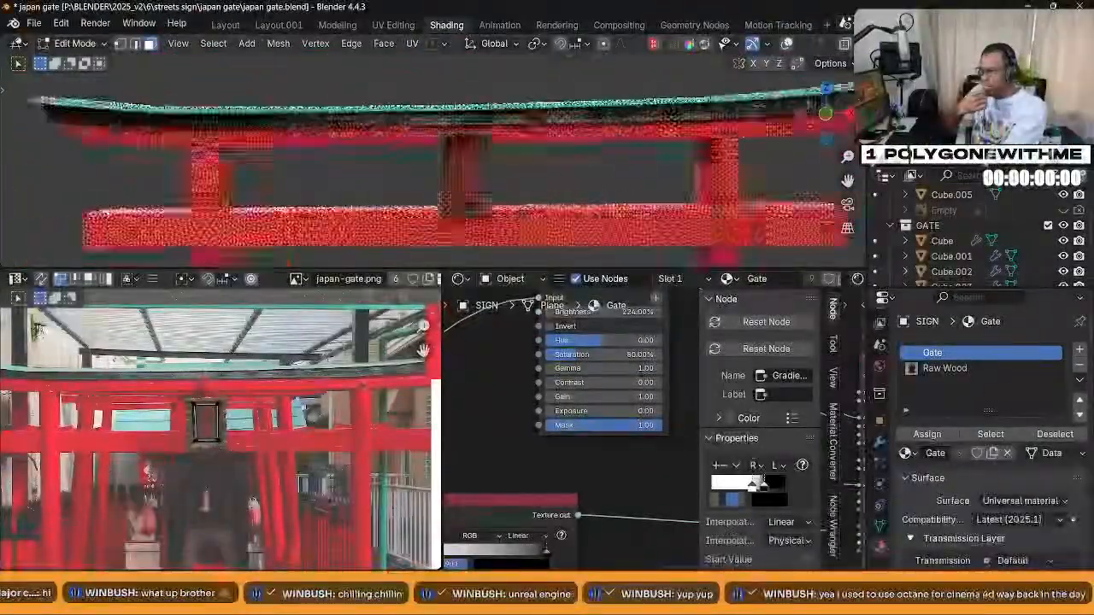
pyautogui.moveTo(475, 233); pyautogui.dragTo(495, 180, button='middle')
pyautogui.scroll(-3, 494, 178)
pyautogui.scroll(-5, 494, 178)
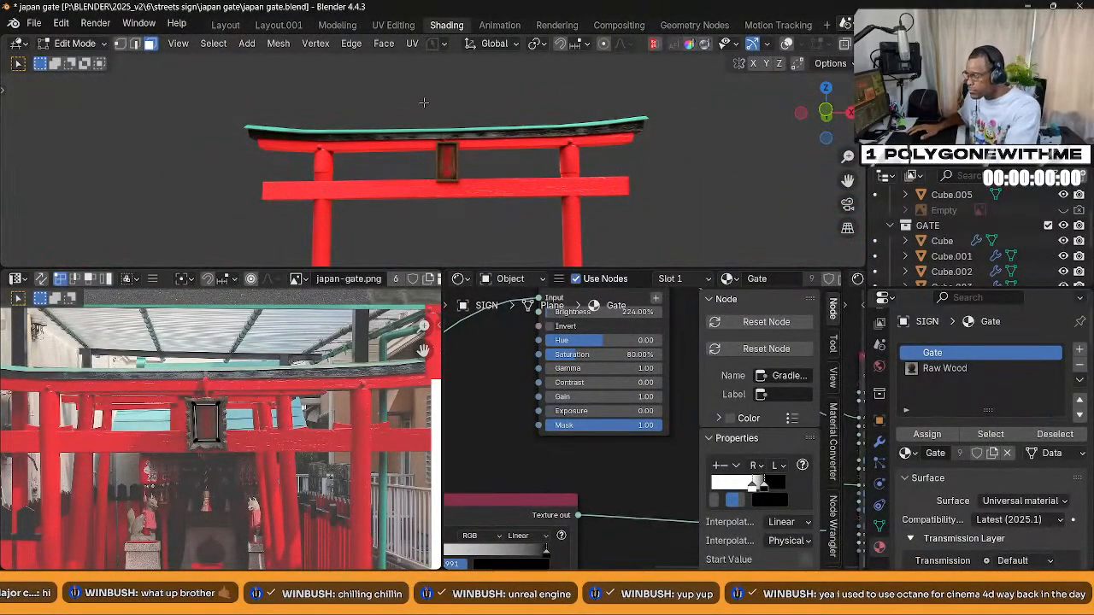
pyautogui.moveTo(469, 200)
pyautogui.mouseDown(button='middle')
pyautogui.moveTo(486, 134)
pyautogui.moveTo(488, 204)
pyautogui.mouseUp(button='middle')
pyautogui.scroll(-2, 488, 205)
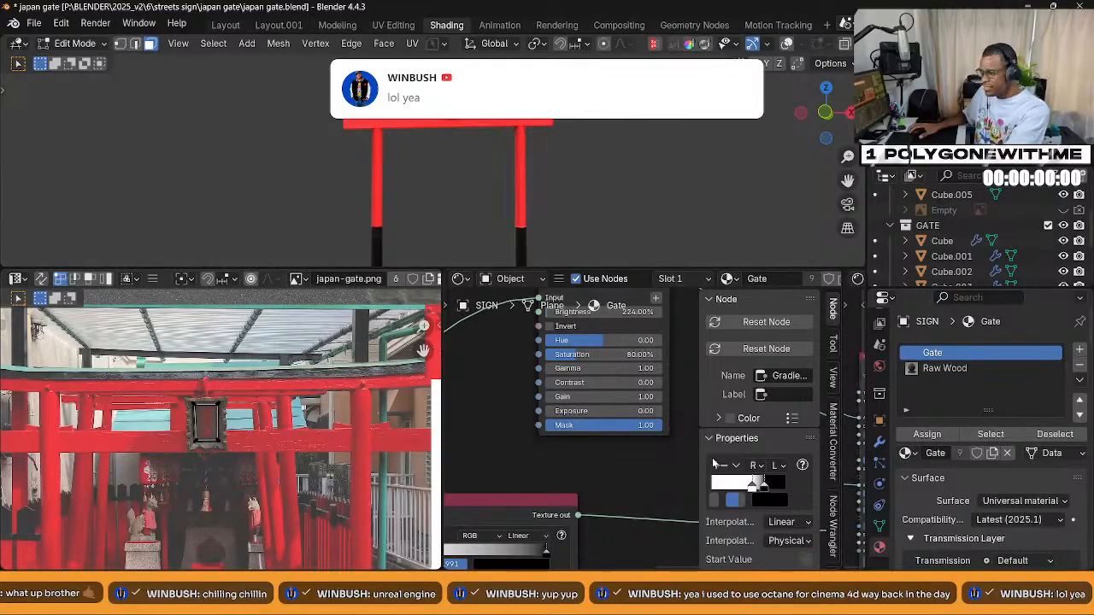
# Narrow the UV editor to give the shader node editor more room, showing the bump Gradient map
pyautogui.scroll(-2, 588, 453)
pyautogui.moveTo(443, 401); pyautogui.dragTo(212, 402)
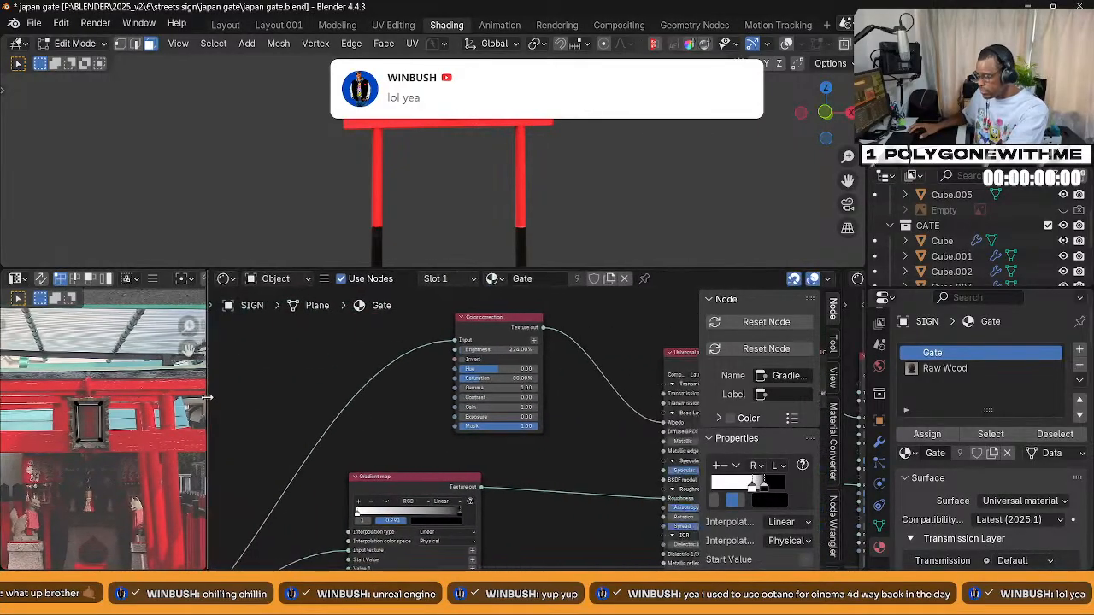
pyautogui.scroll(-2, 601, 464)
pyautogui.scroll(-3, 589, 469)
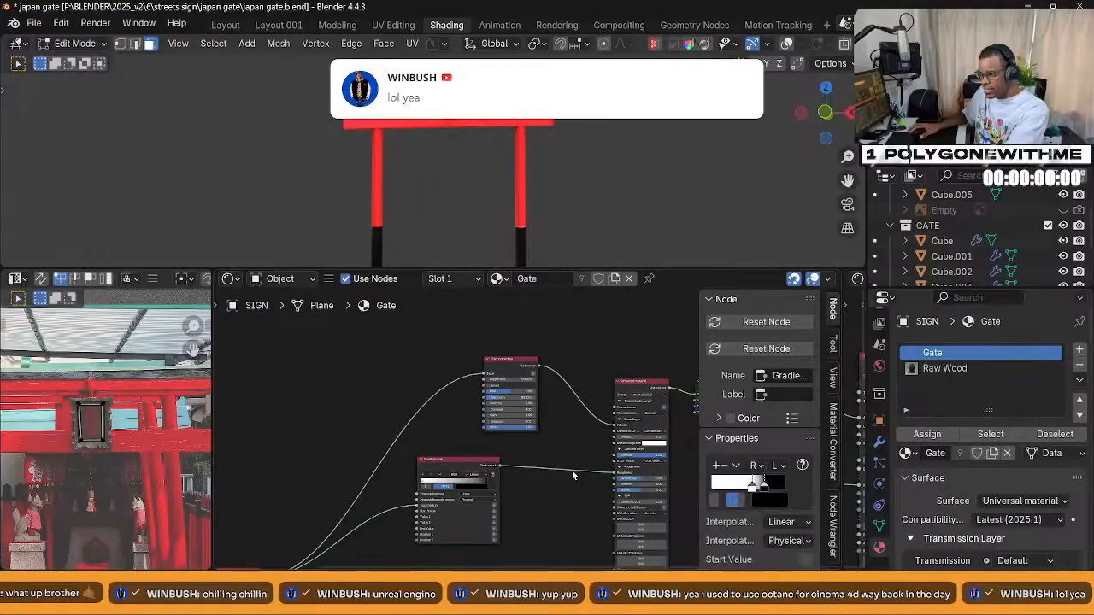
pyautogui.moveTo(572, 511); pyautogui.dragTo(516, 380, button='middle')
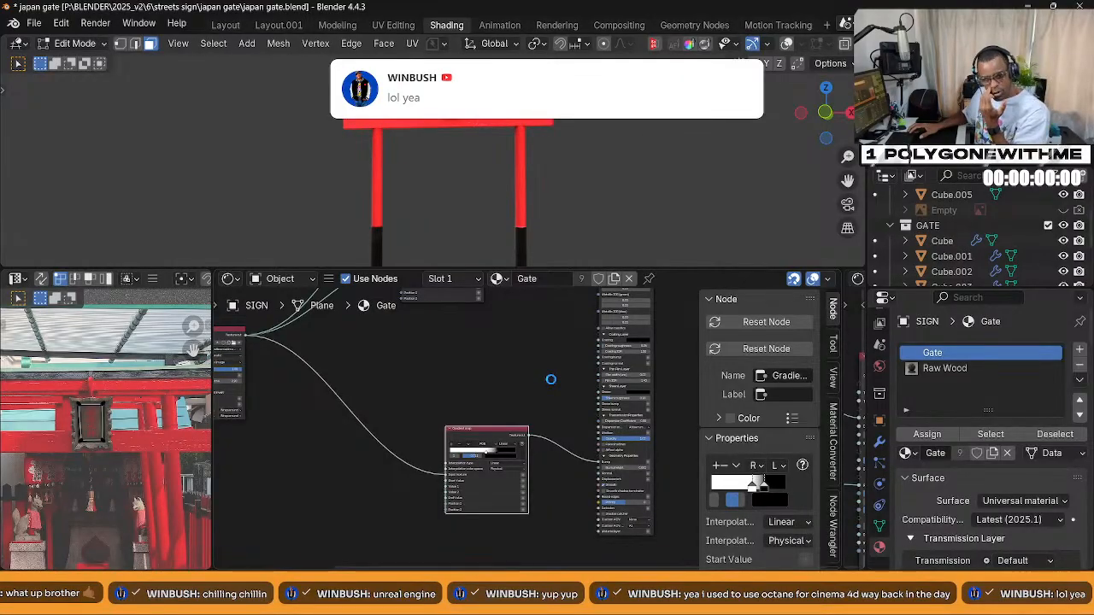
pyautogui.scroll(-1, 529, 427)
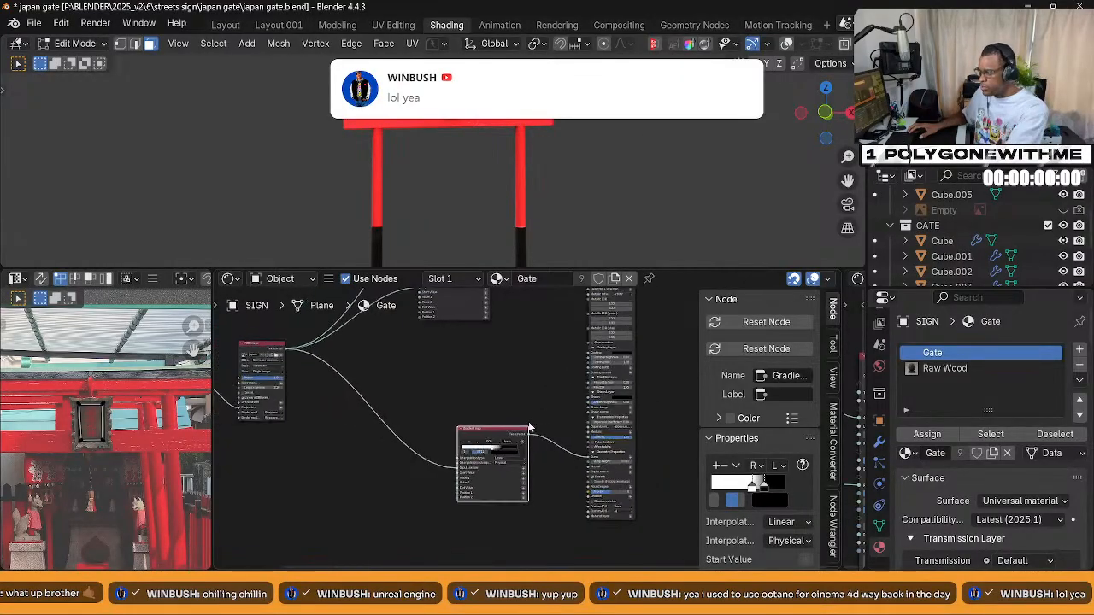
# Move both Gradient map nodes and the Color correction node into a compact stack between the RGB image and Universal material
pyautogui.keyDown('shift'); pyautogui.scroll(2, 512, 422); pyautogui.keyUp('shift')
pyautogui.moveTo(490, 494); pyautogui.dragTo(448, 457)
pyautogui.scroll(2, 490, 425)
pyautogui.moveTo(470, 344); pyautogui.dragTo(465, 395)
pyautogui.moveTo(513, 353); pyautogui.dragTo(480, 448, button='middle')
pyautogui.moveTo(477, 366); pyautogui.dragTo(419, 444)
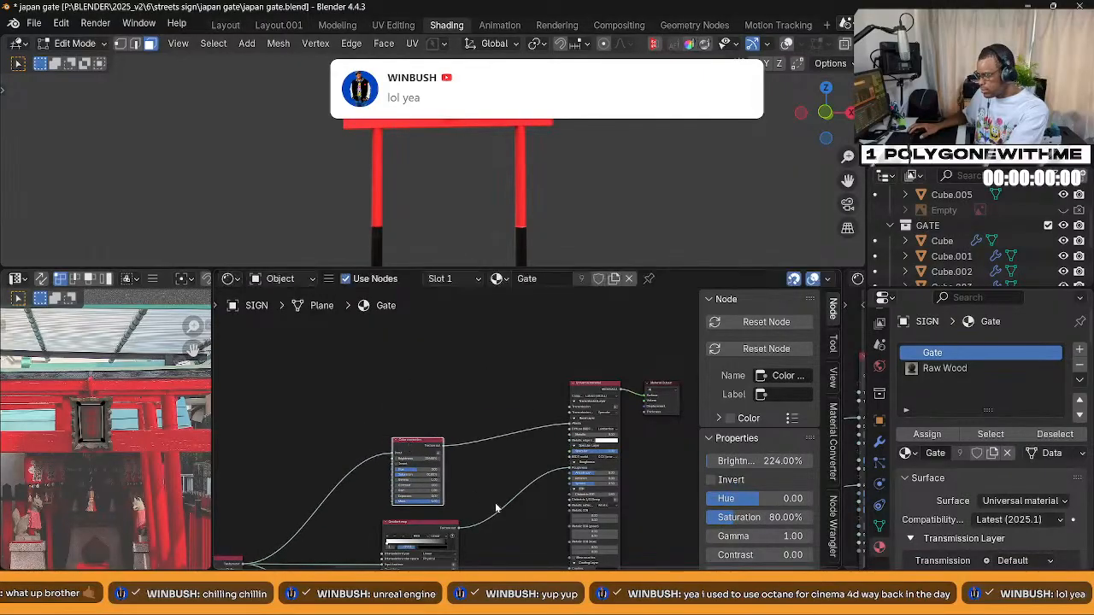
# Align the Color correction and both Gradient map nodes in one vertical column by scaling them to 0 along X
pyautogui.press('Home')
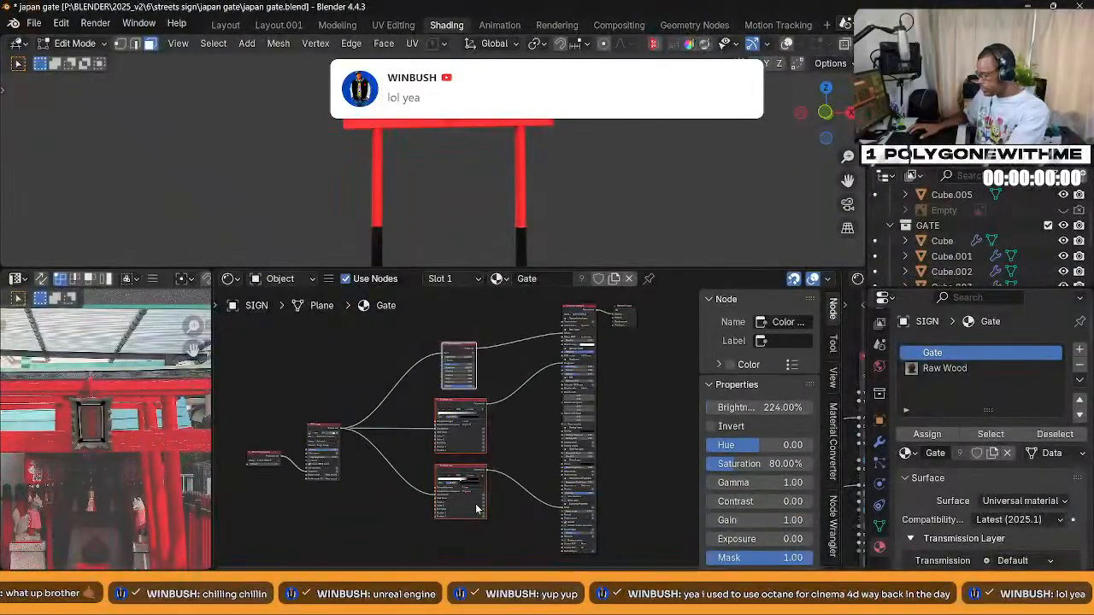
pyautogui.press('s')
pyautogui.press('x')
pyautogui.press('0')
pyautogui.press('Return')
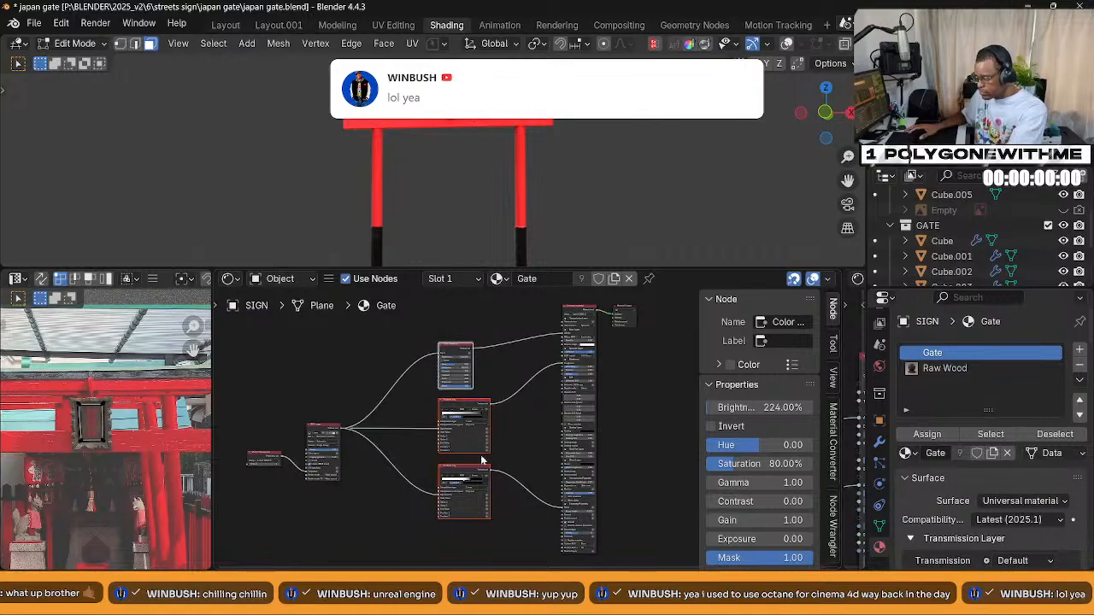
pyautogui.scroll(4, 513, 424)
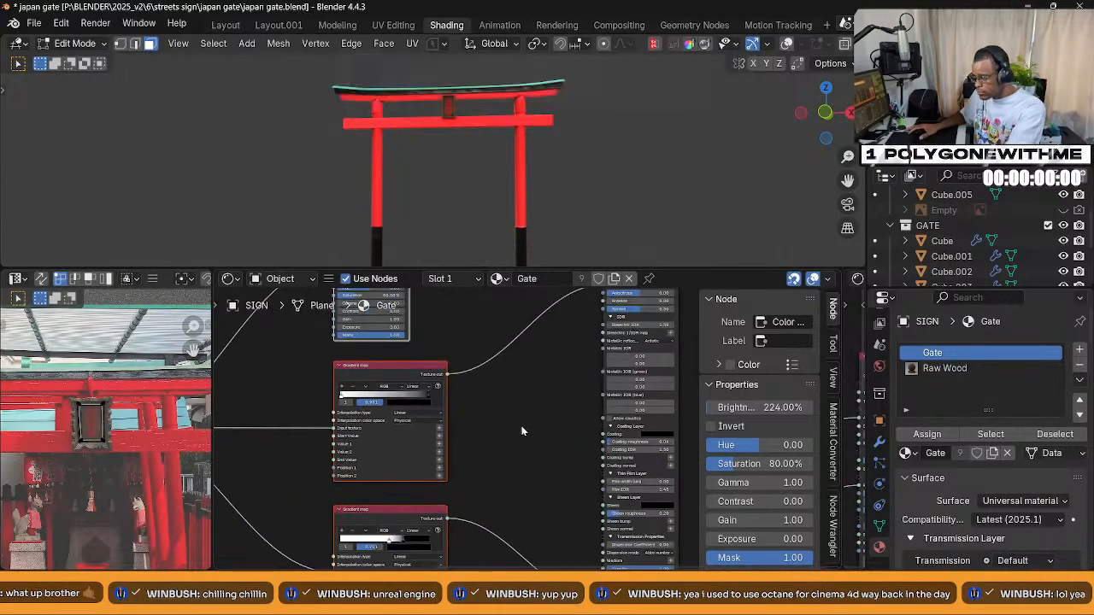
# Disable the Alpha channel option in the render settings so the environment image shows behind the gate
pyautogui.moveTo(548, 176); pyautogui.dragTo(536, 185, button='middle')
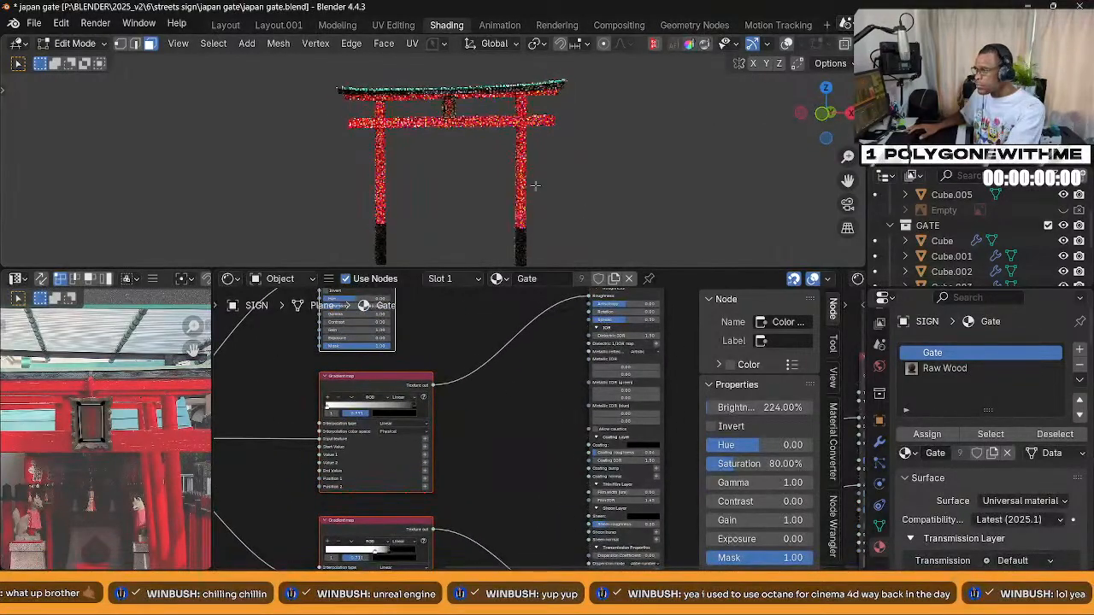
pyautogui.scroll(3, 882, 390)
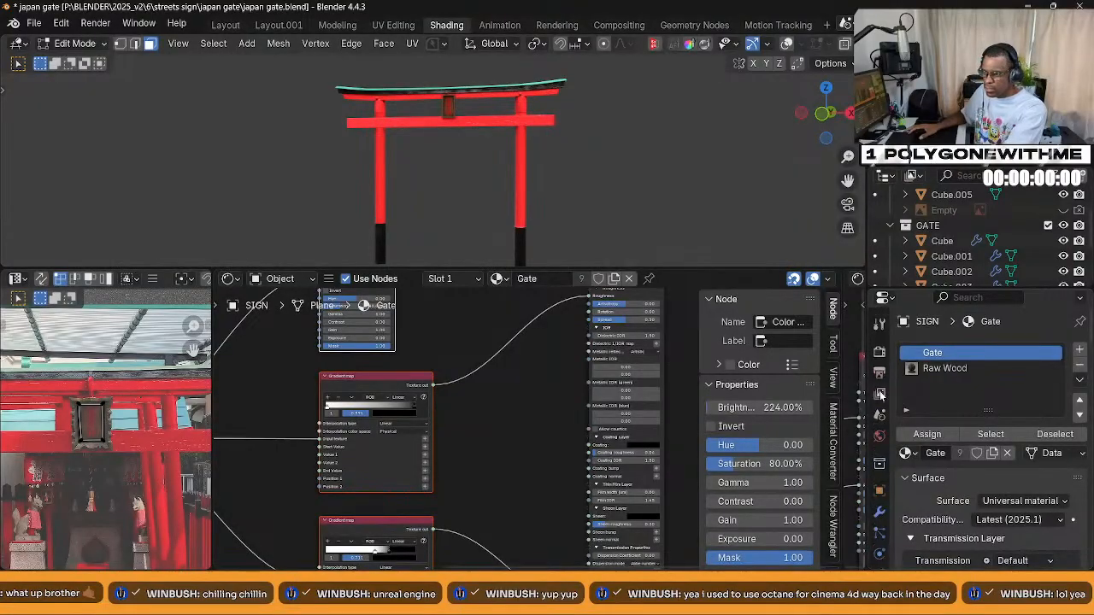
pyautogui.click(881, 354)
pyautogui.scroll(-15, 981, 479)
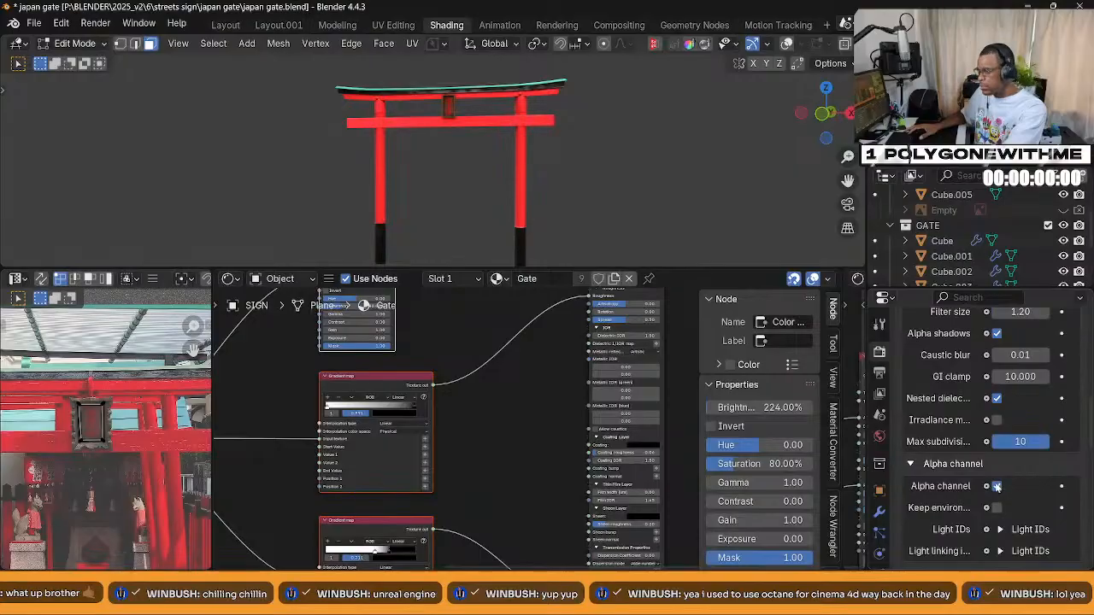
pyautogui.click(997, 485)
pyautogui.scroll(-3, 492, 180)
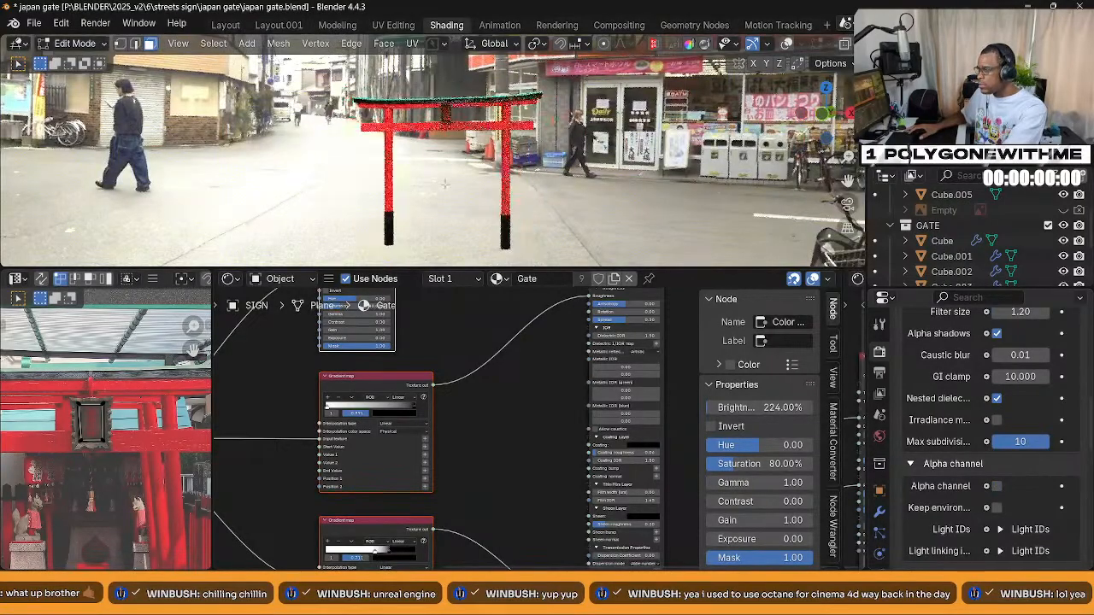
# Examine the gate from several angles against the street environment background
pyautogui.moveTo(491, 179); pyautogui.dragTo(563, 185, button='middle')
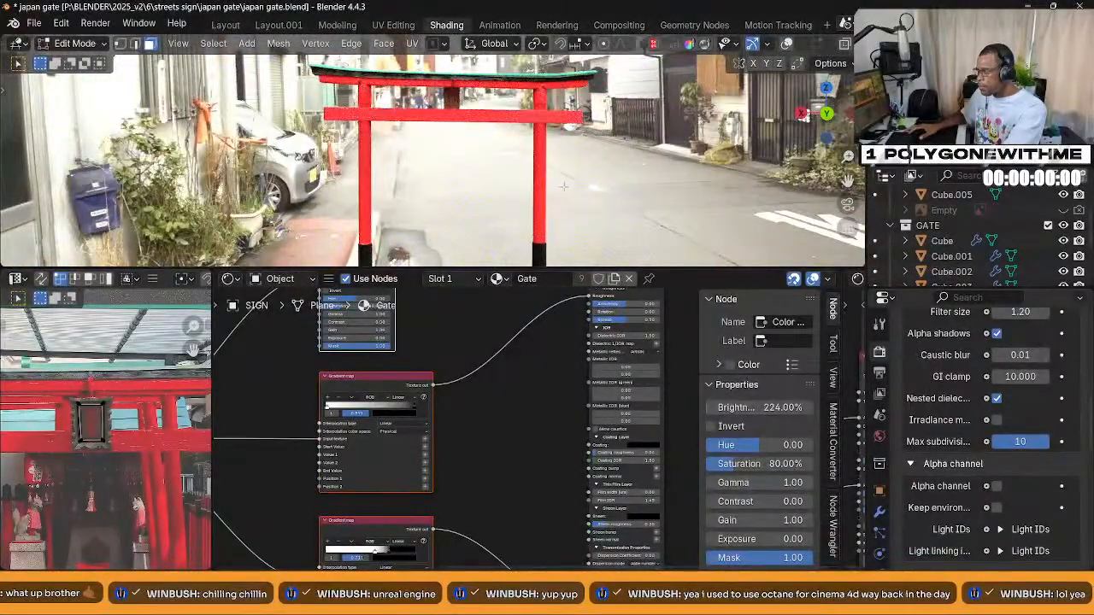
pyautogui.moveTo(510, 155); pyautogui.dragTo(465, 116, button='middle')
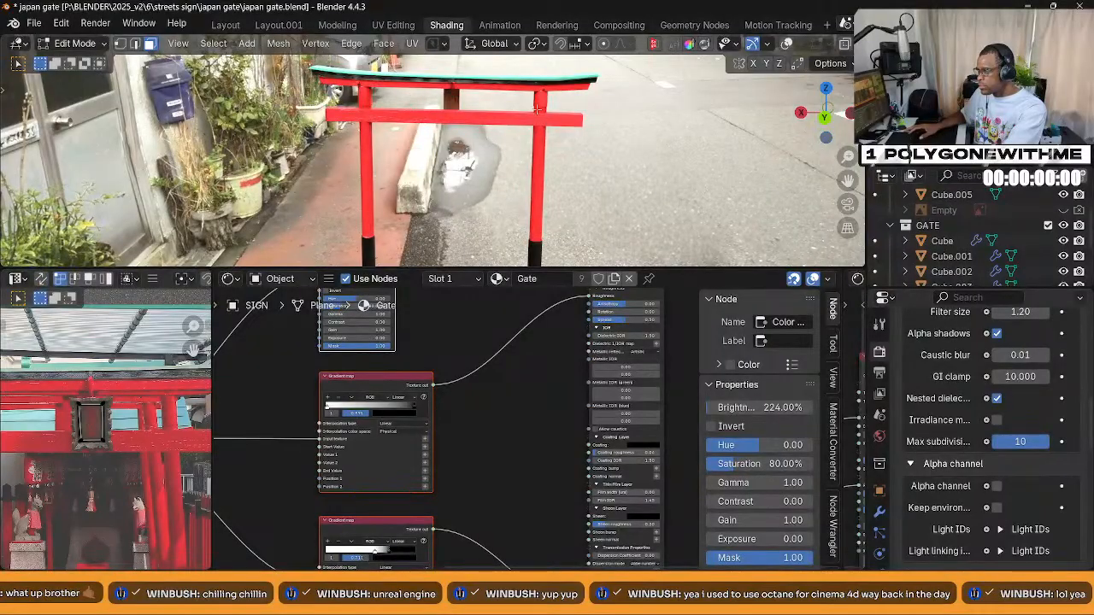
pyautogui.moveTo(537, 110); pyautogui.dragTo(519, 135, button='middle')
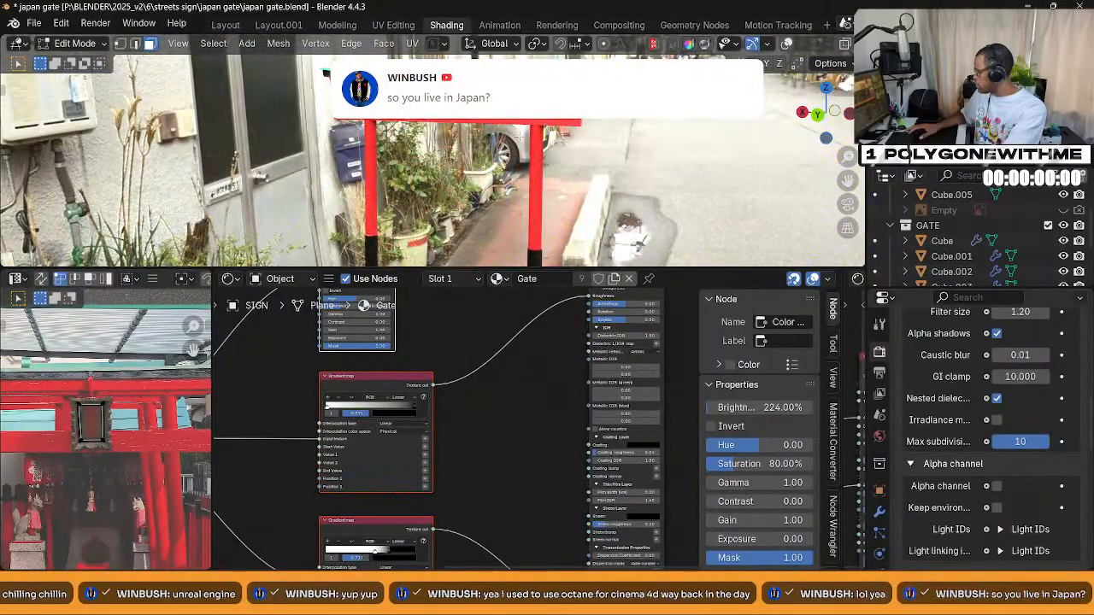
pyautogui.moveTo(417, 169); pyautogui.dragTo(502, 195, button='middle')
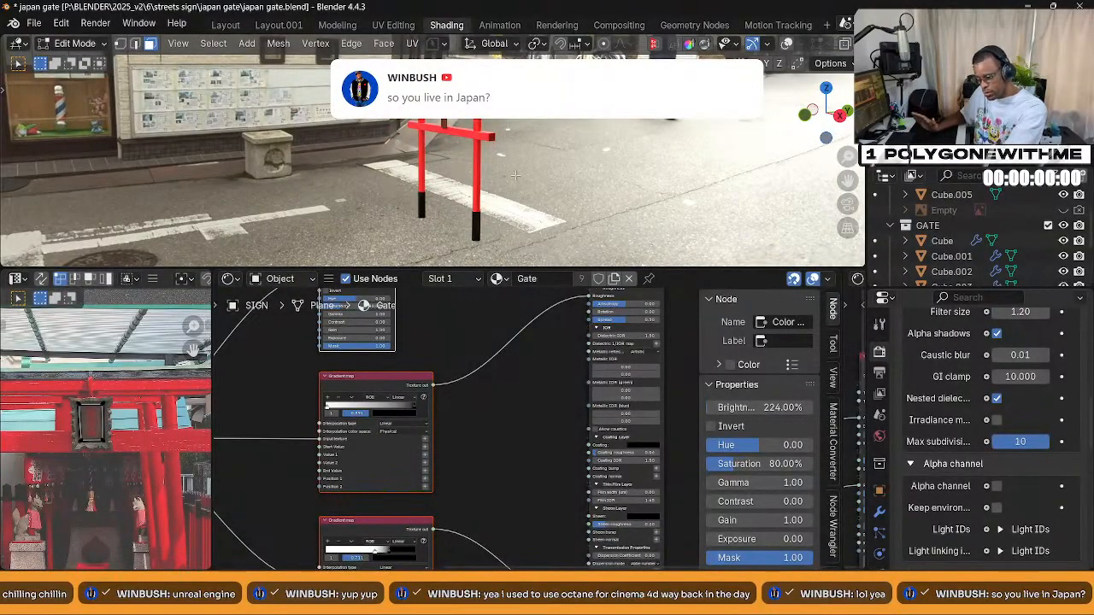
pyautogui.press('KP_1')
pyautogui.press('KP_0')
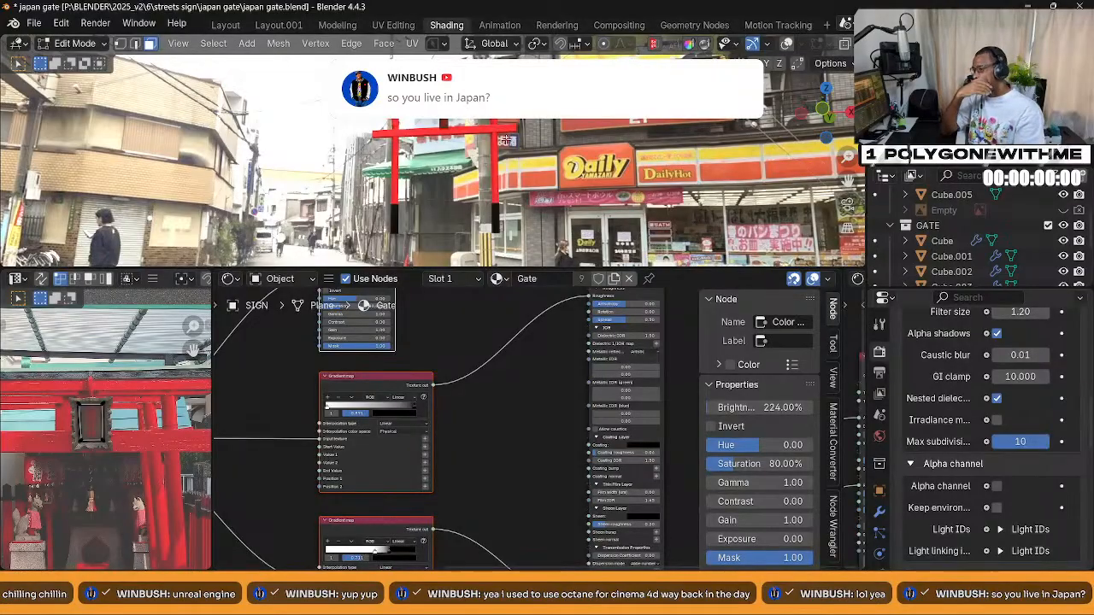
pyautogui.press('space')
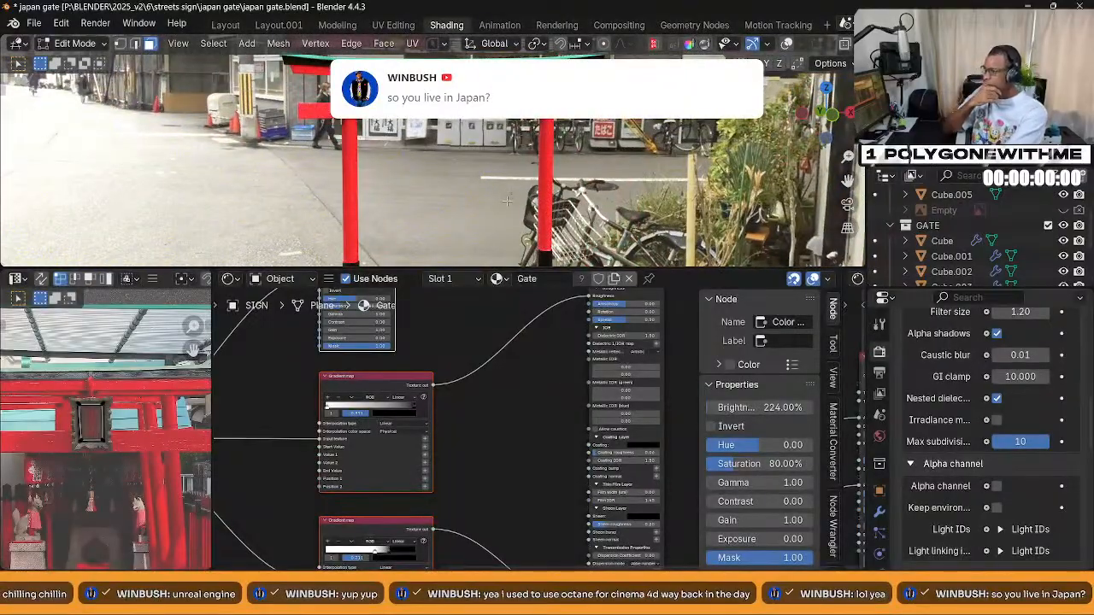
# Enlarge the 3D viewport to give the camera view more room and switch from Edit Mode to Object Mode
pyautogui.scroll(-3, 433, 194)
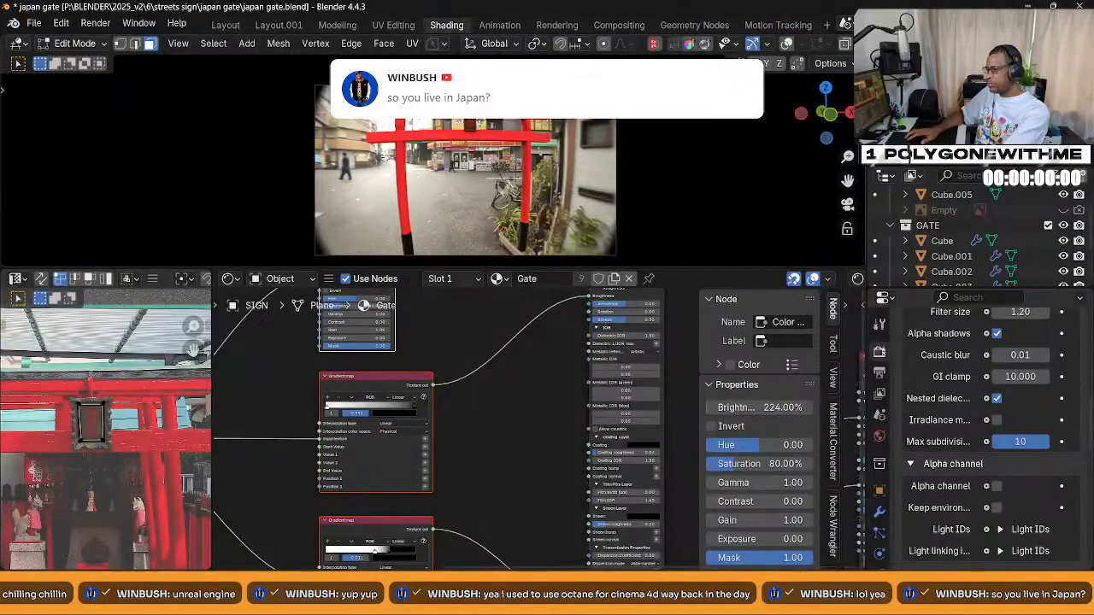
pyautogui.moveTo(443, 270); pyautogui.dragTo(448, 488)
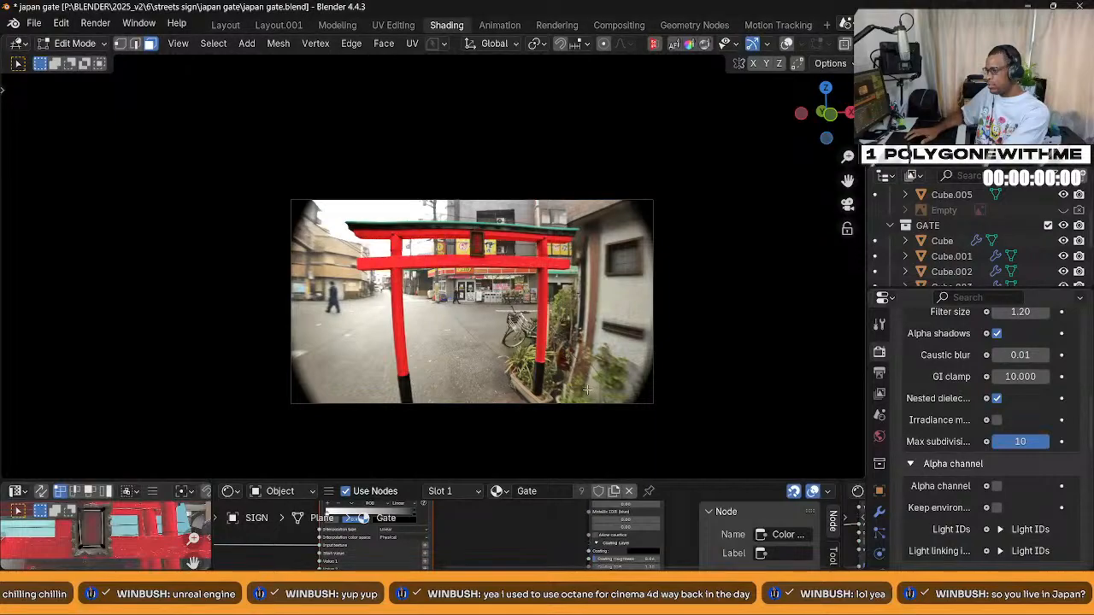
pyautogui.press('q')
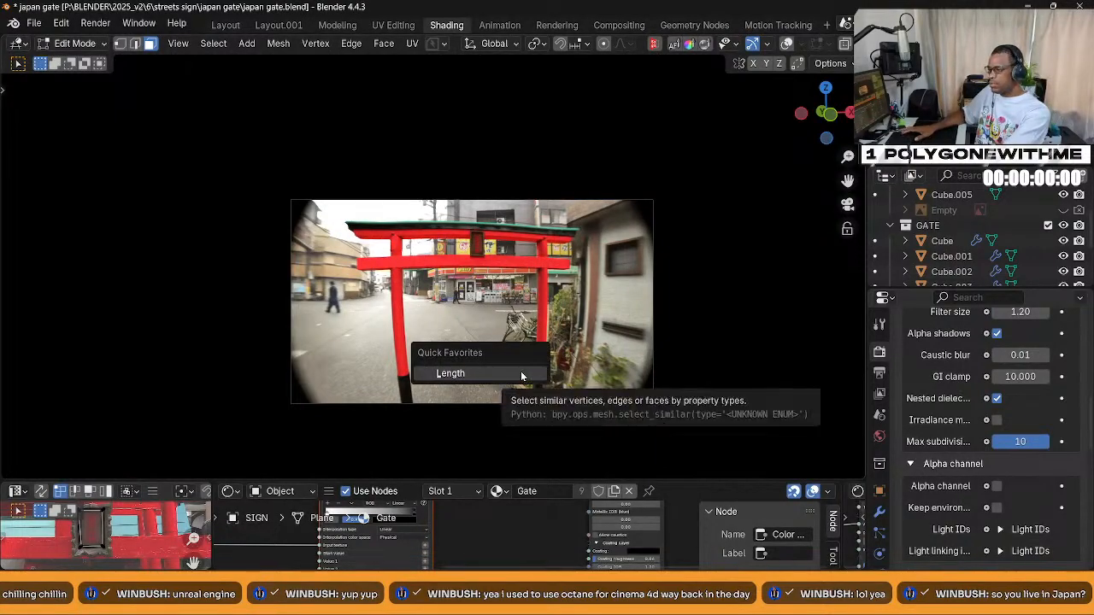
pyautogui.click(520, 371)
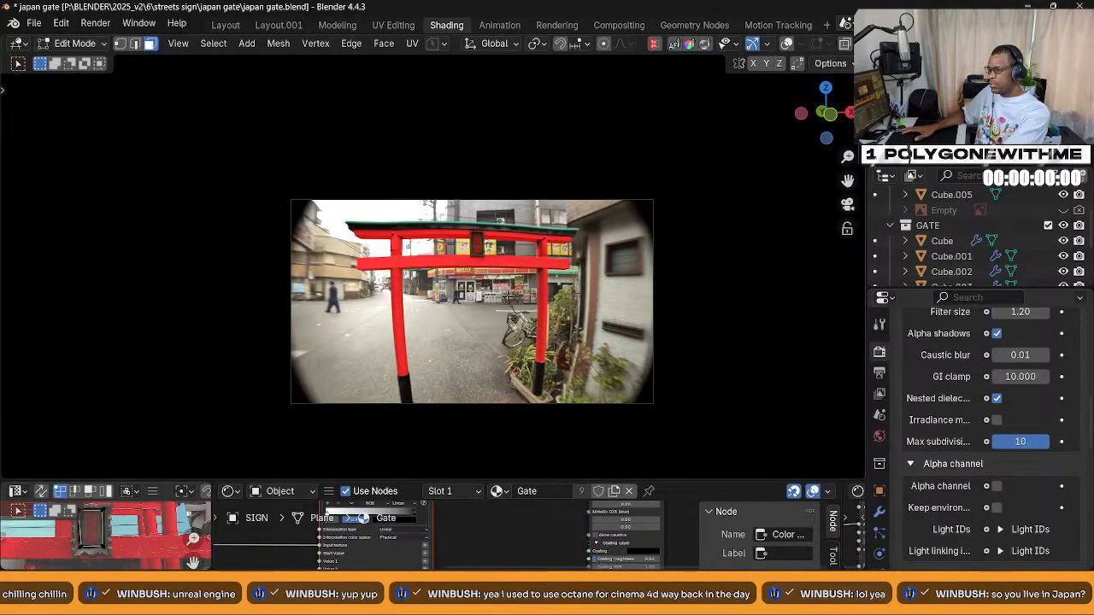
pyautogui.hotkey('ctrl', 'Tab')
pyautogui.click(507, 213)
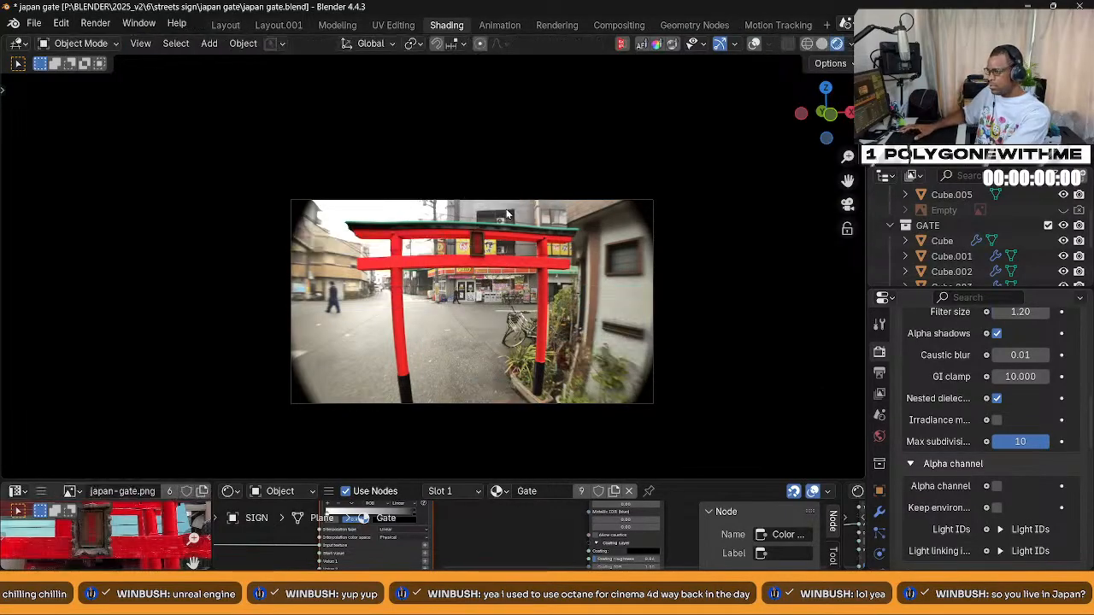
# Enable Lock Camera to View so that navigating the viewport moves the camera
pyautogui.press('q')
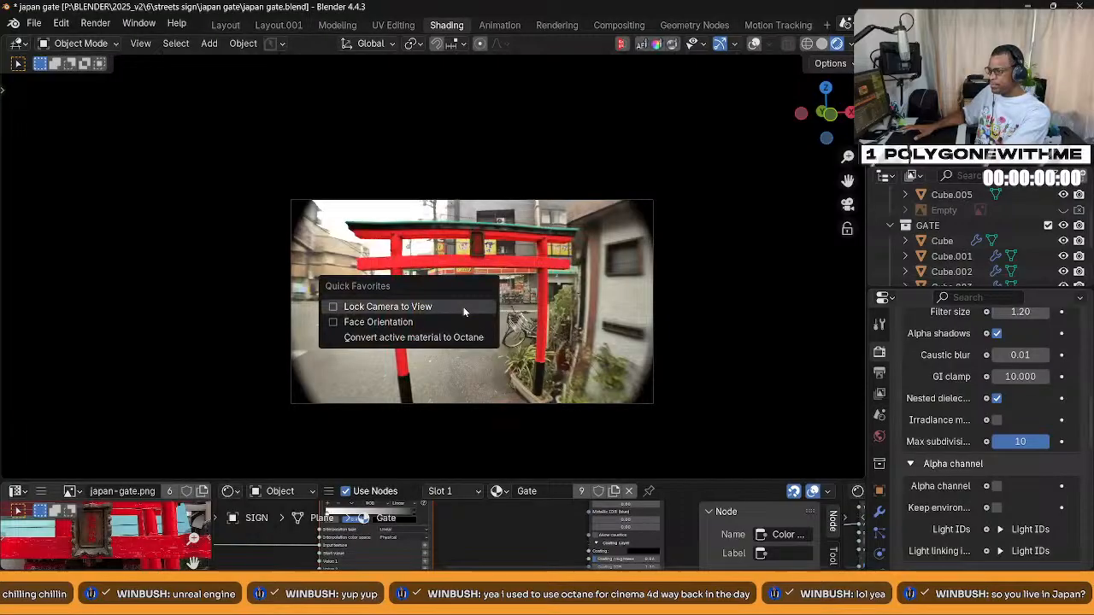
pyautogui.press('q')
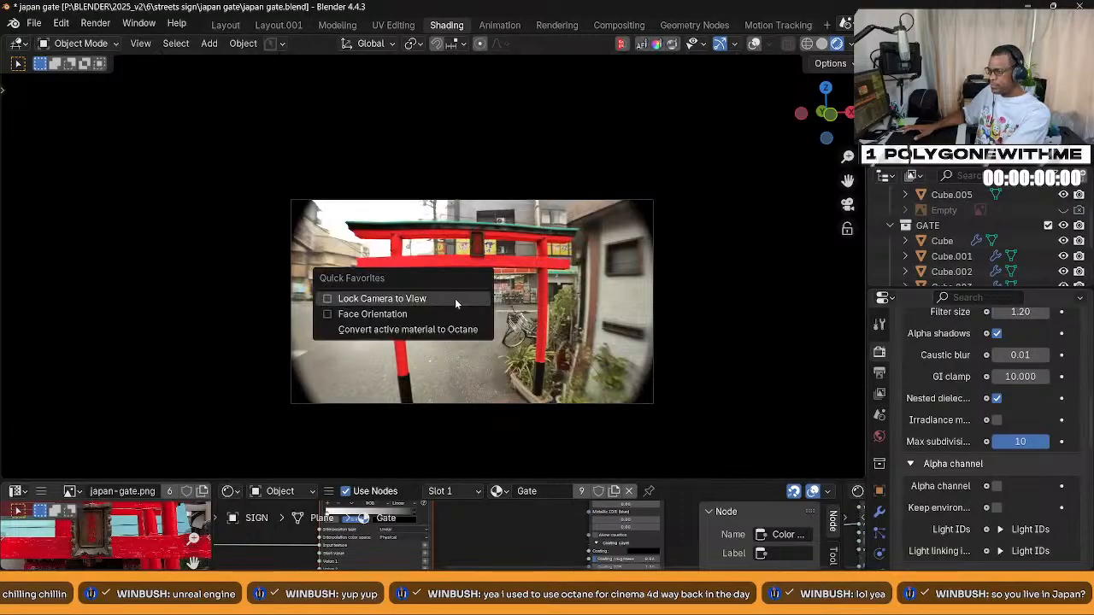
pyautogui.click(431, 299)
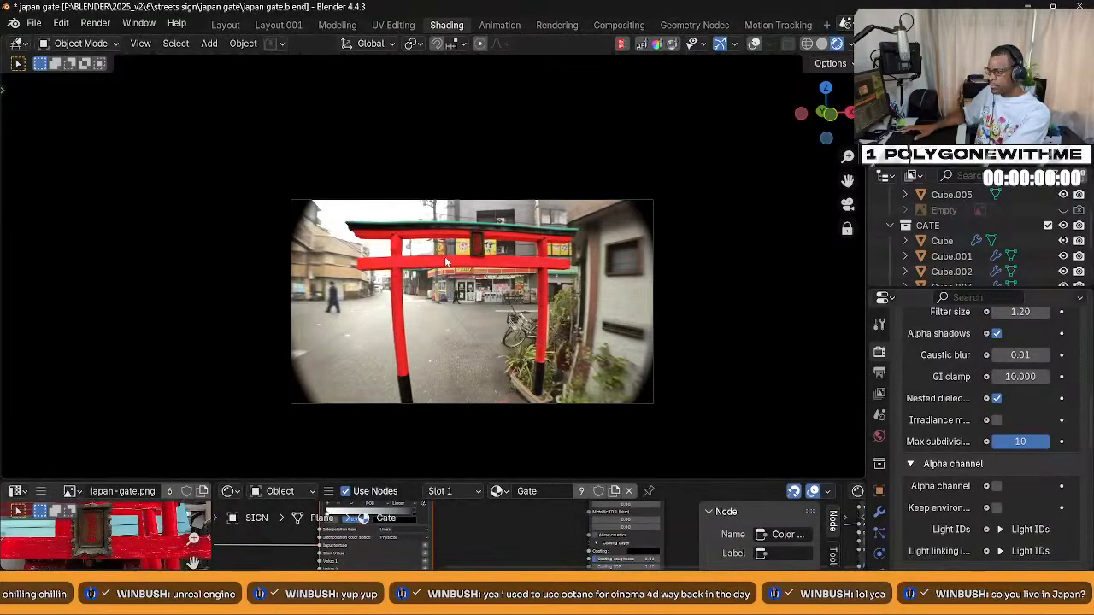
# Select the gate's lower crossbeam, show the viewport overlays, and return to rendered shading with wireframe X-ray turned off
pyautogui.click(450, 270)
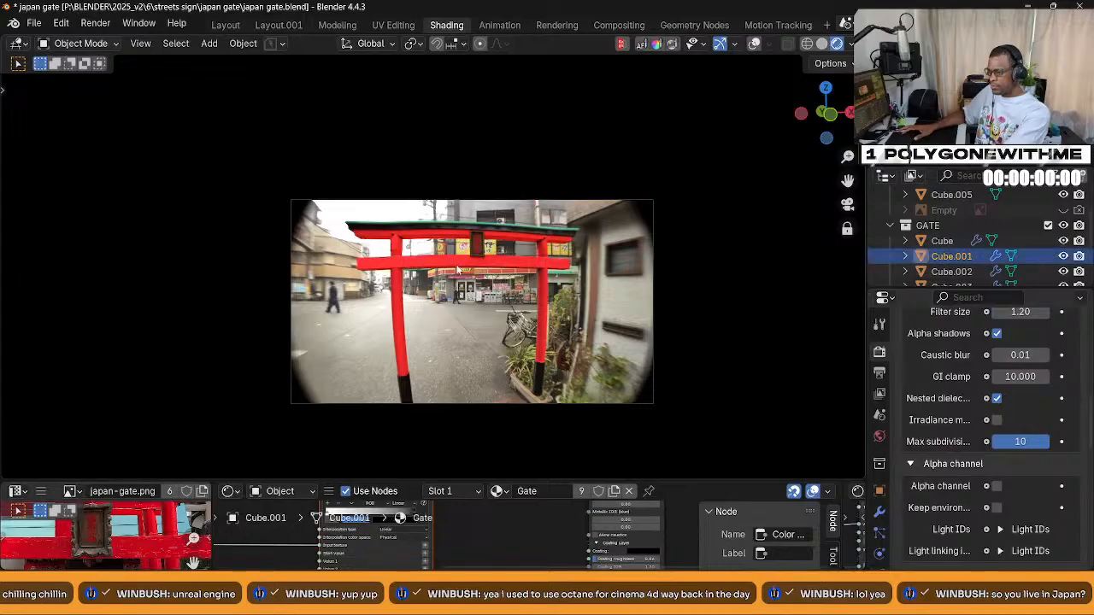
pyautogui.click(458, 270)
pyautogui.hotkey('shift', 'z')
pyautogui.hotkey('shift', 'alt', 'z')
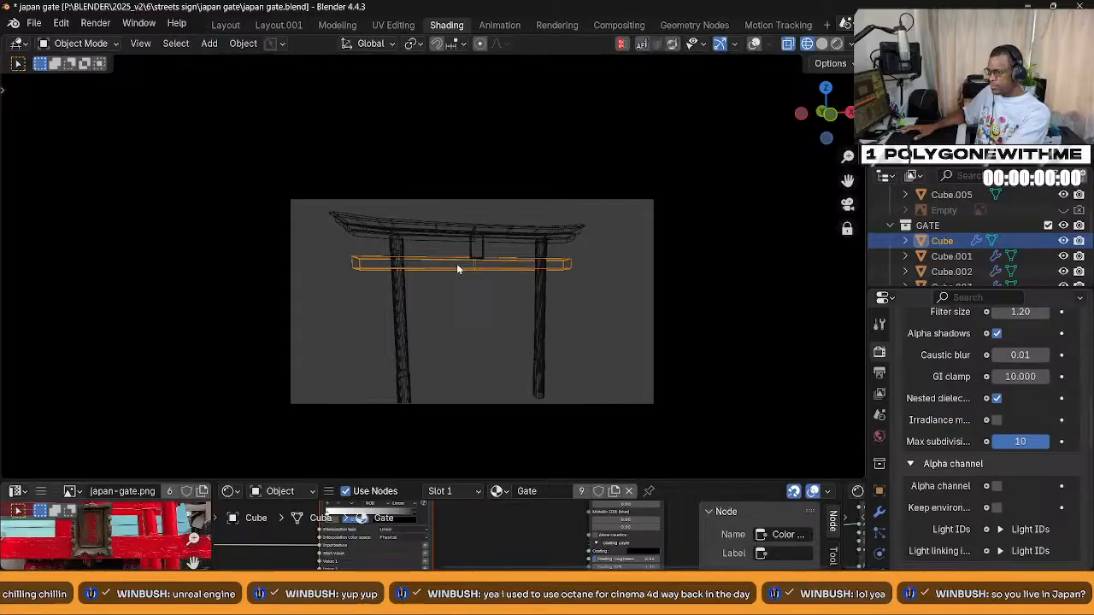
pyautogui.hotkey('shift', 'alt', 'z')
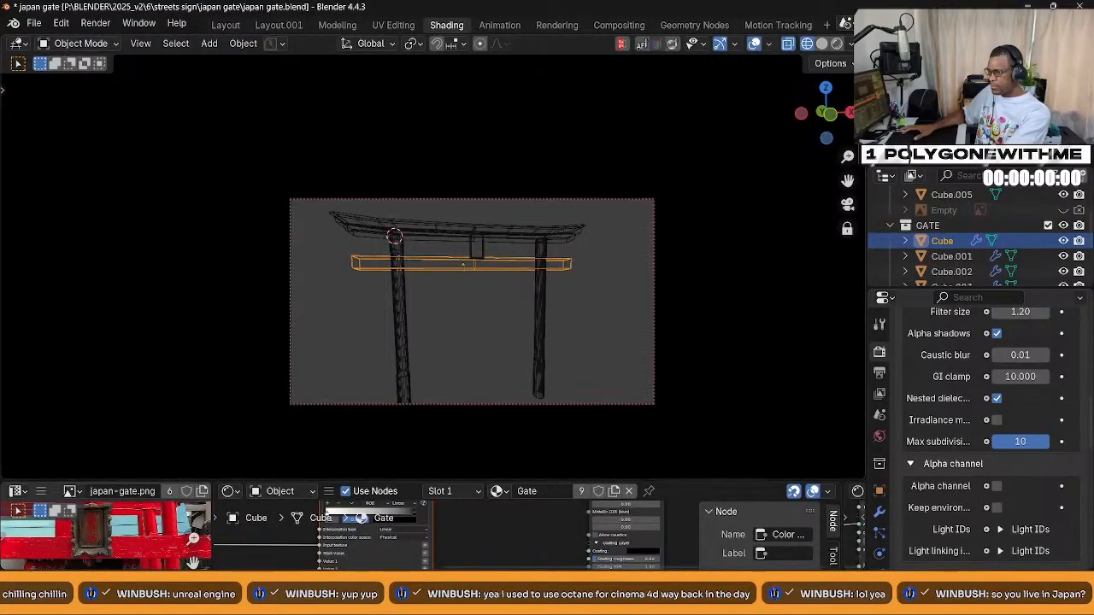
pyautogui.click(788, 48)
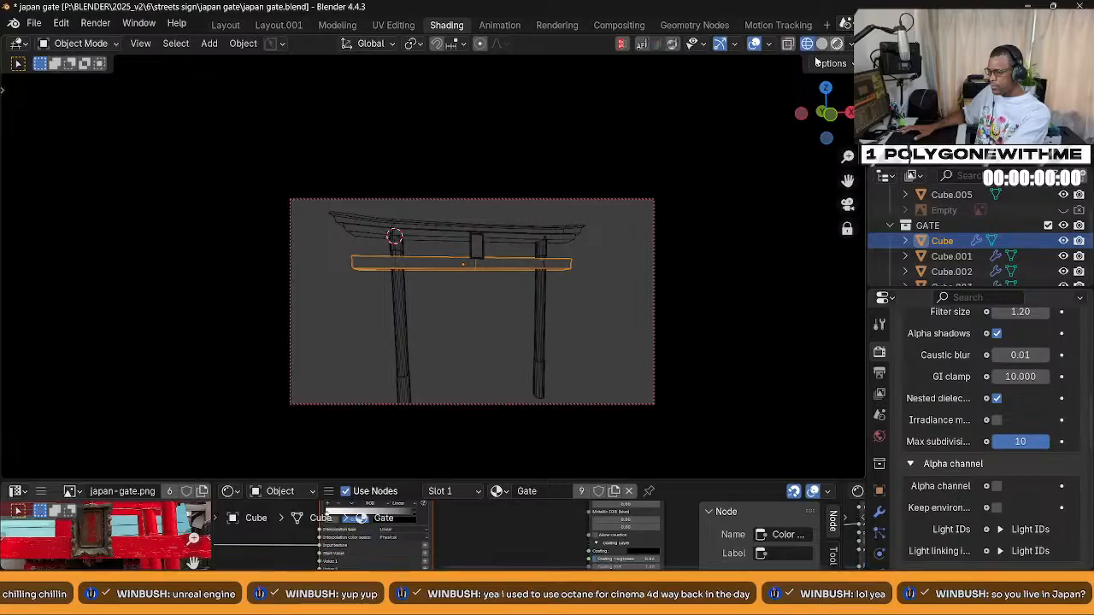
pyautogui.click(836, 44)
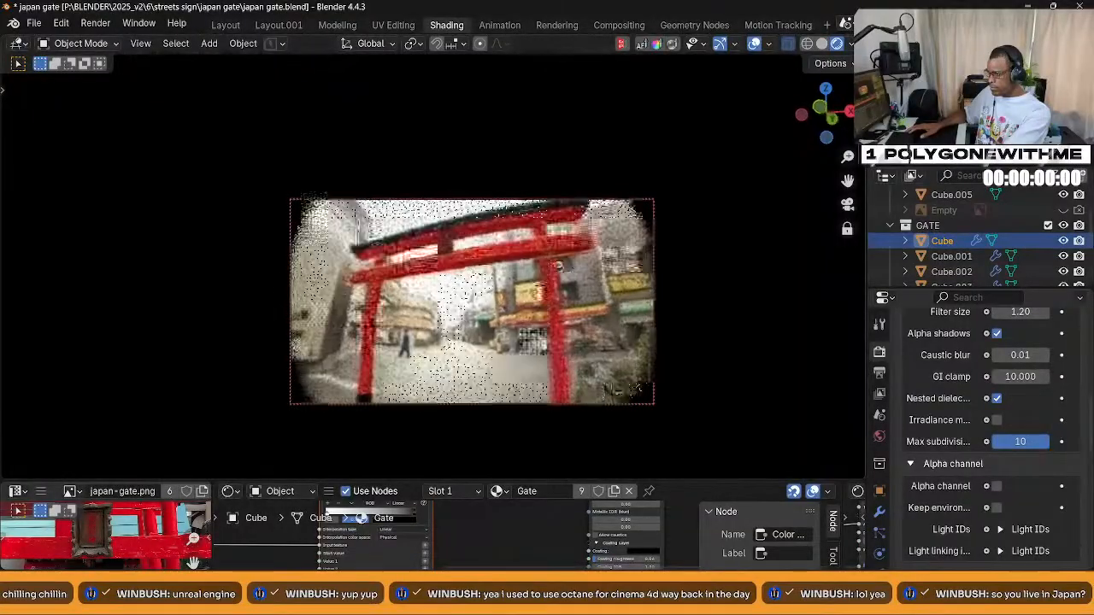
# Set the street environment HDRI's rotation to 1.70
pyautogui.press('n')
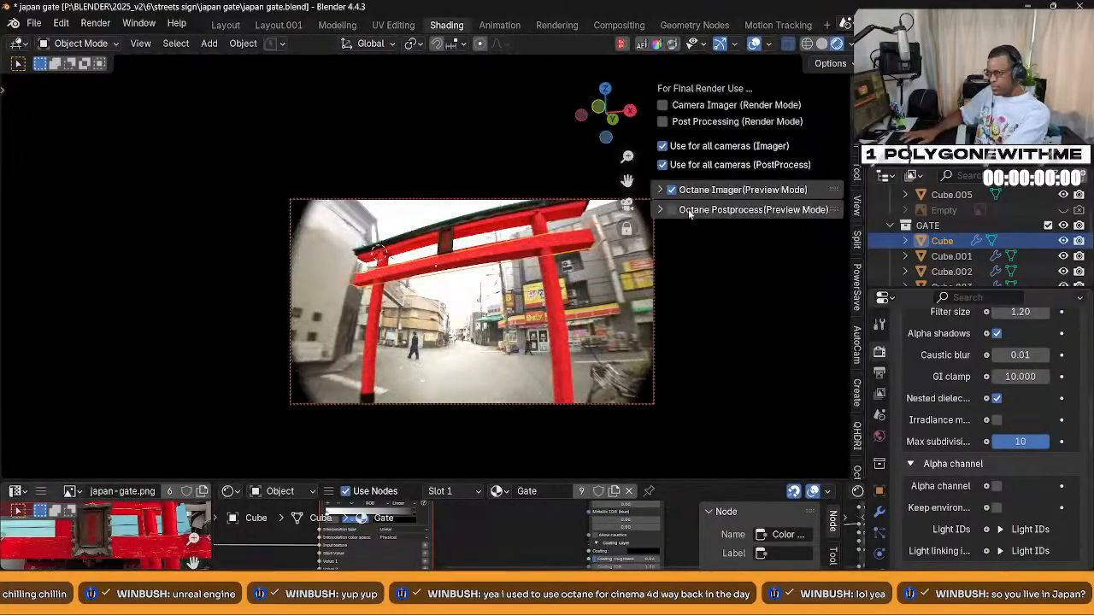
pyautogui.scroll(-3, 861, 404)
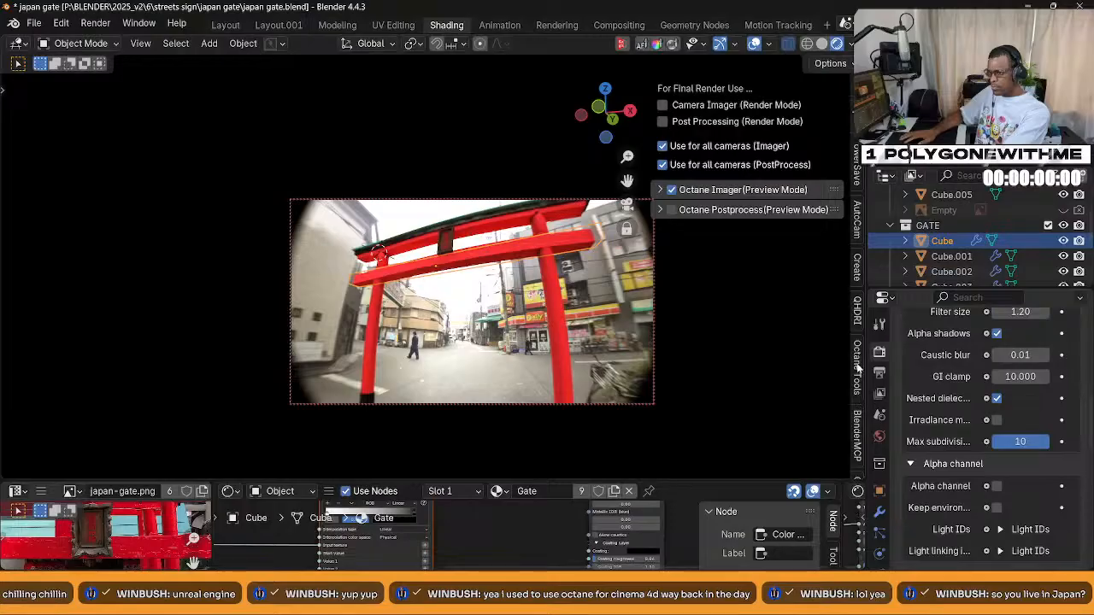
pyautogui.click(857, 369)
pyautogui.click(857, 309)
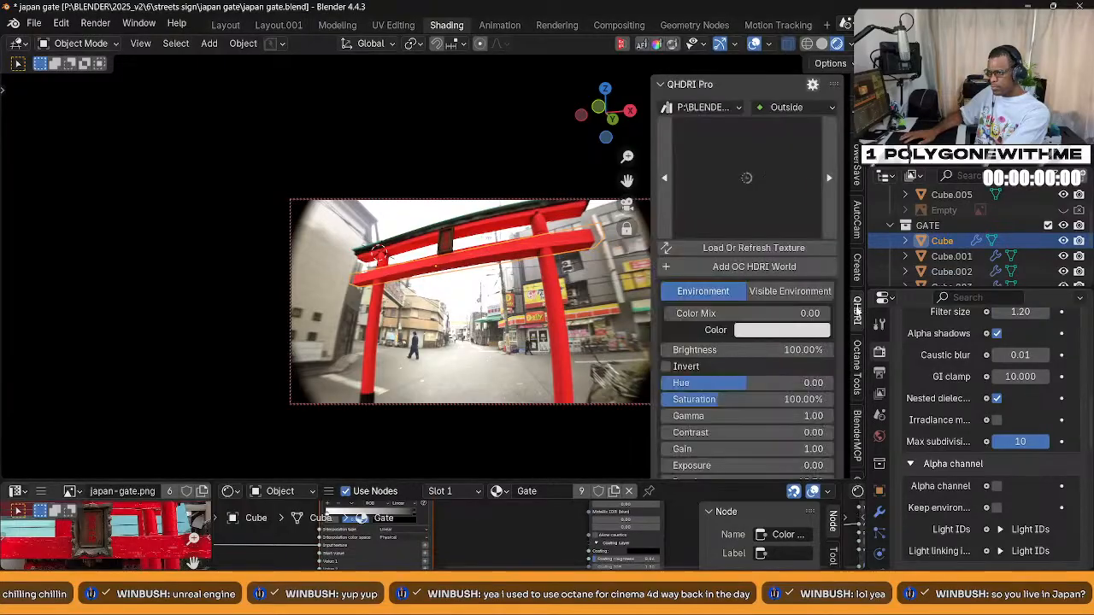
pyautogui.scroll(-3, 757, 359)
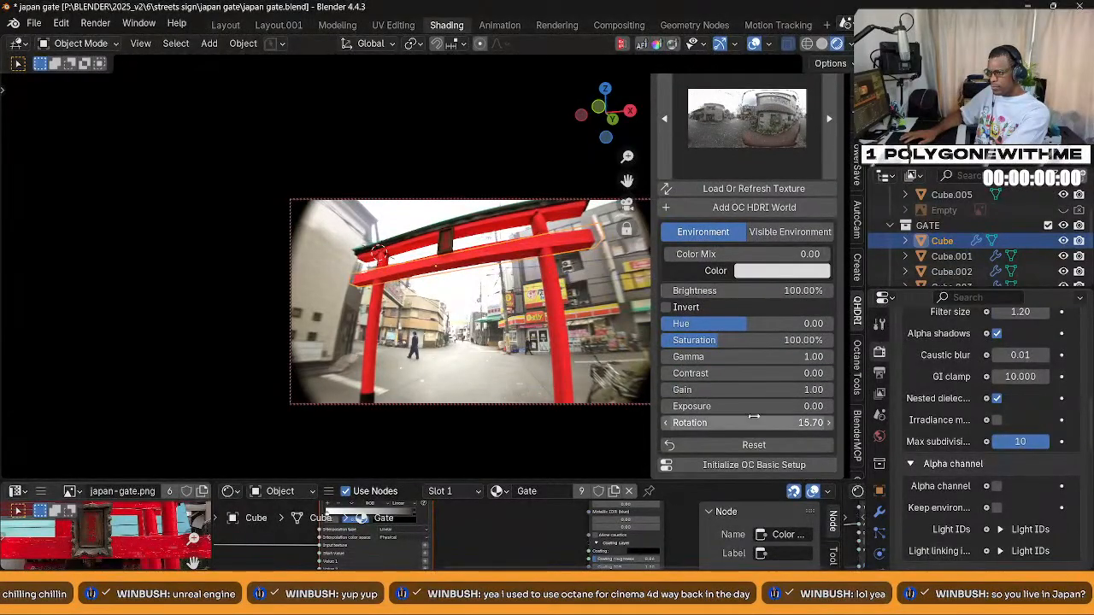
pyautogui.moveTo(749, 422)
pyautogui.mouseDown()
pyautogui.moveTo(762, 423)
pyautogui.moveTo(744, 422)
pyautogui.moveTo(745, 406)
pyautogui.mouseUp()
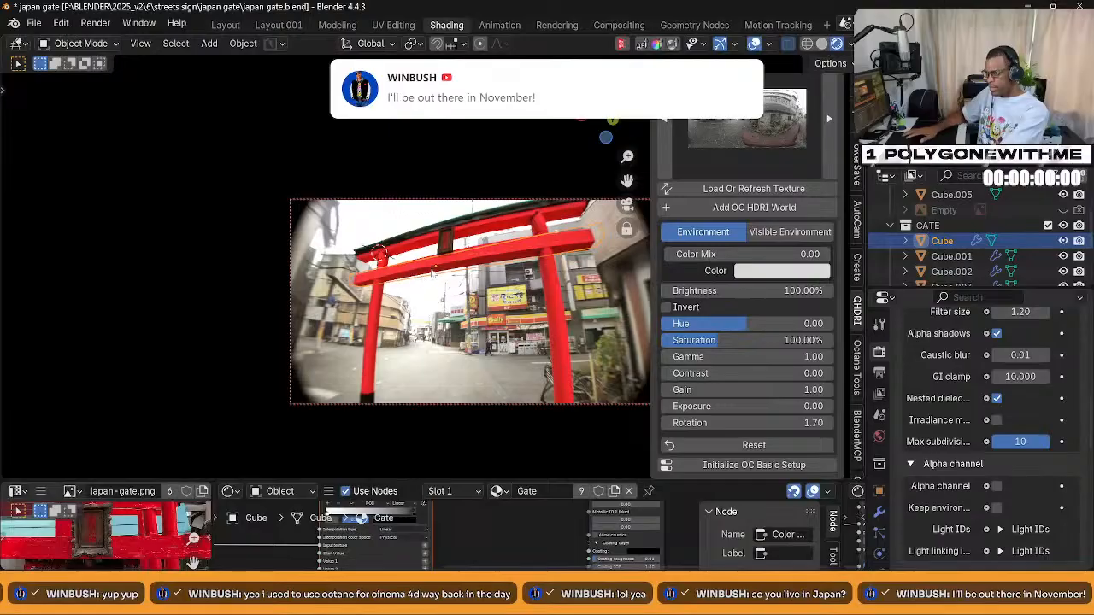
# Orbit the locked camera to frame the gate at a slight angle in front of the shop and street
pyautogui.moveTo(439, 268); pyautogui.dragTo(464, 267, button='middle')
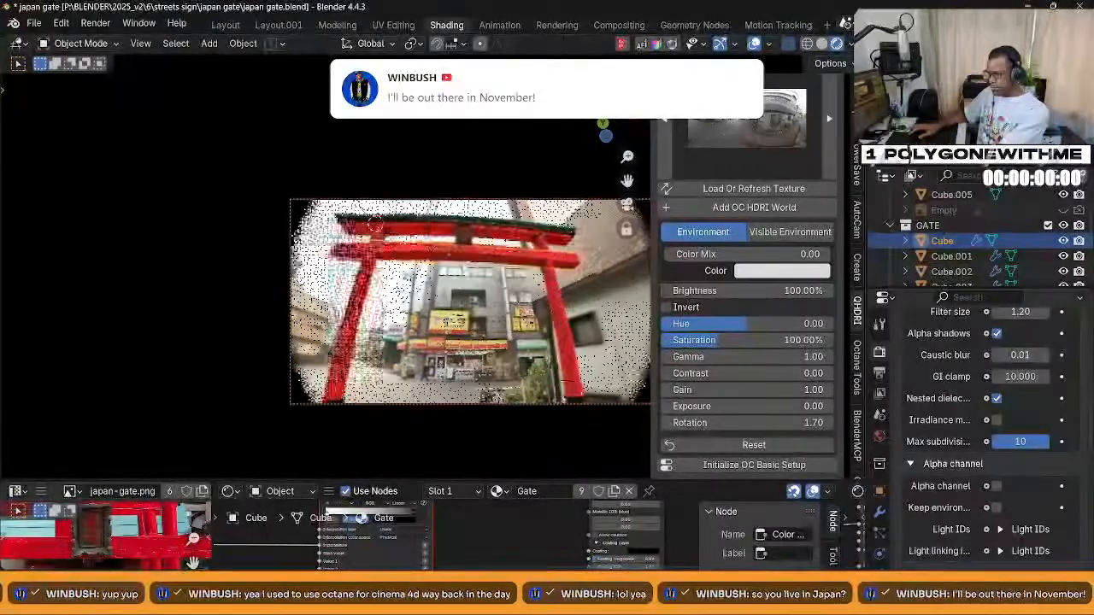
pyautogui.moveTo(466, 272); pyautogui.dragTo(375, 219, button='middle')
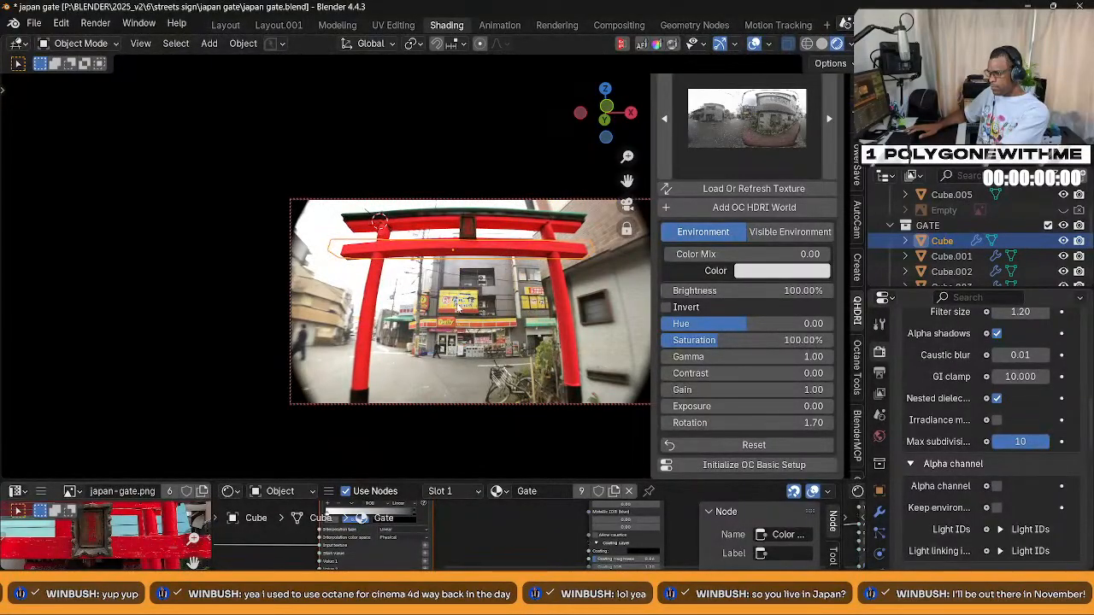
pyautogui.moveTo(458, 333); pyautogui.dragTo(458, 337, button='middle')
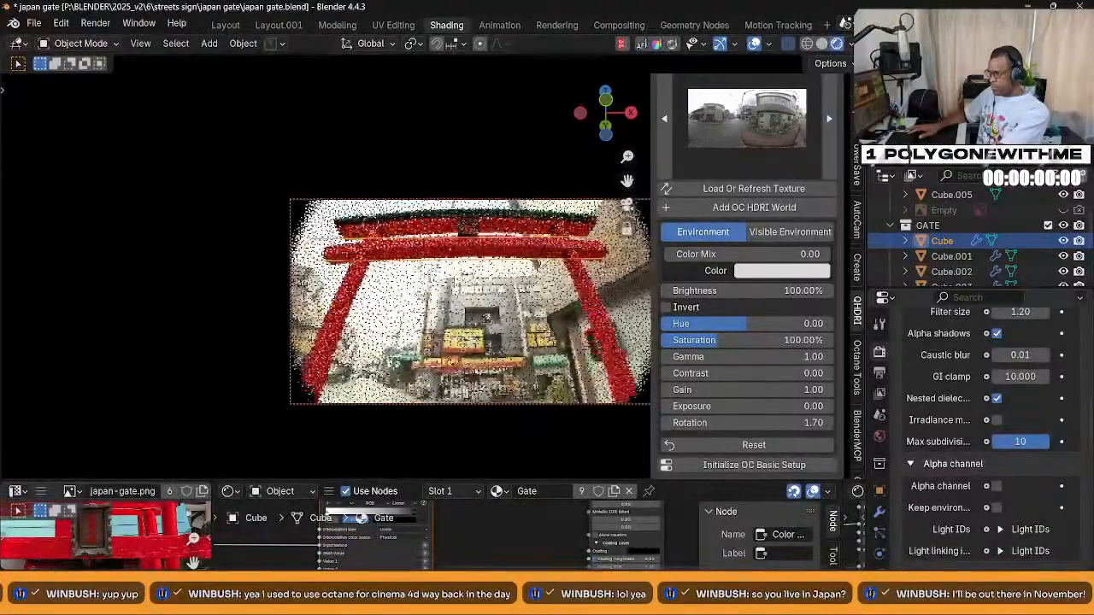
pyautogui.moveTo(454, 283); pyautogui.dragTo(448, 330, button='middle')
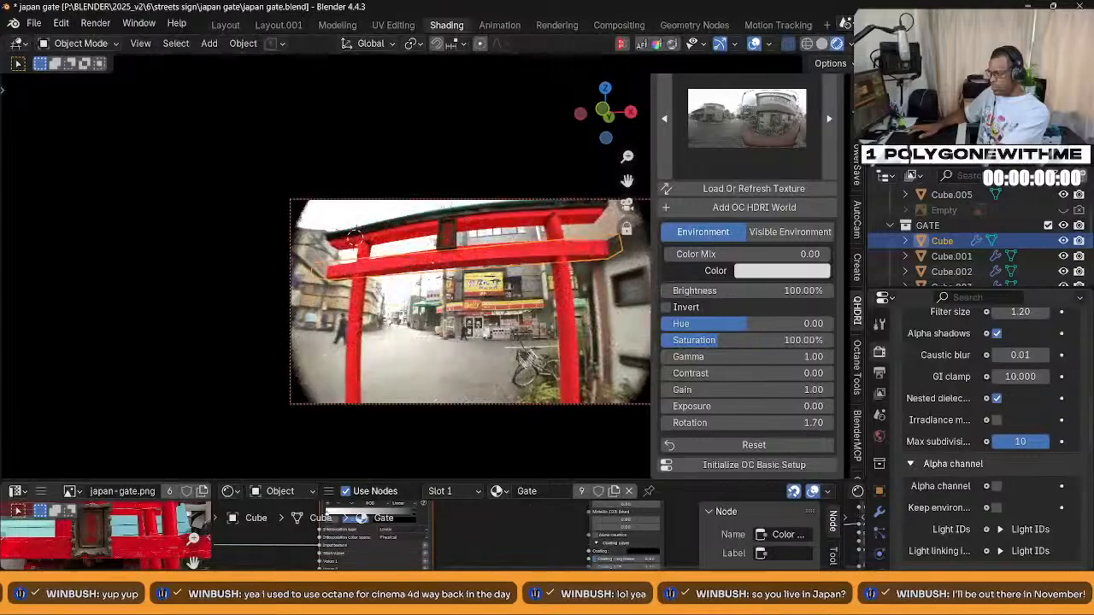
pyautogui.moveTo(489, 338); pyautogui.dragTo(483, 340, button='middle')
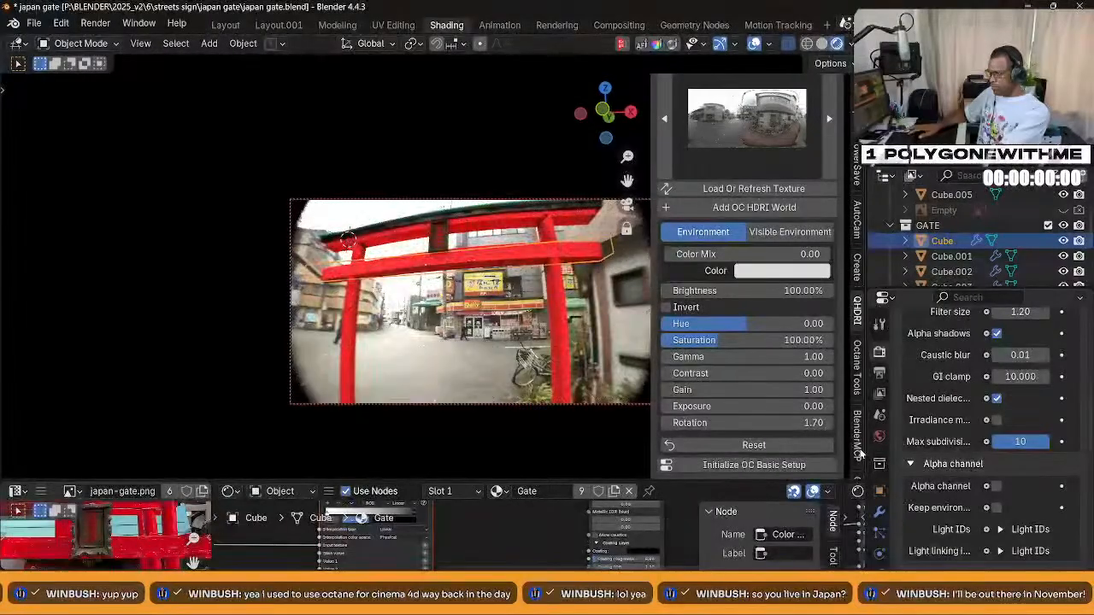
# Change the camera's realistic lens type to 28mm f/2.8 wide angle and reframe the gate from a lower angle
pyautogui.scroll(-2, 879, 445)
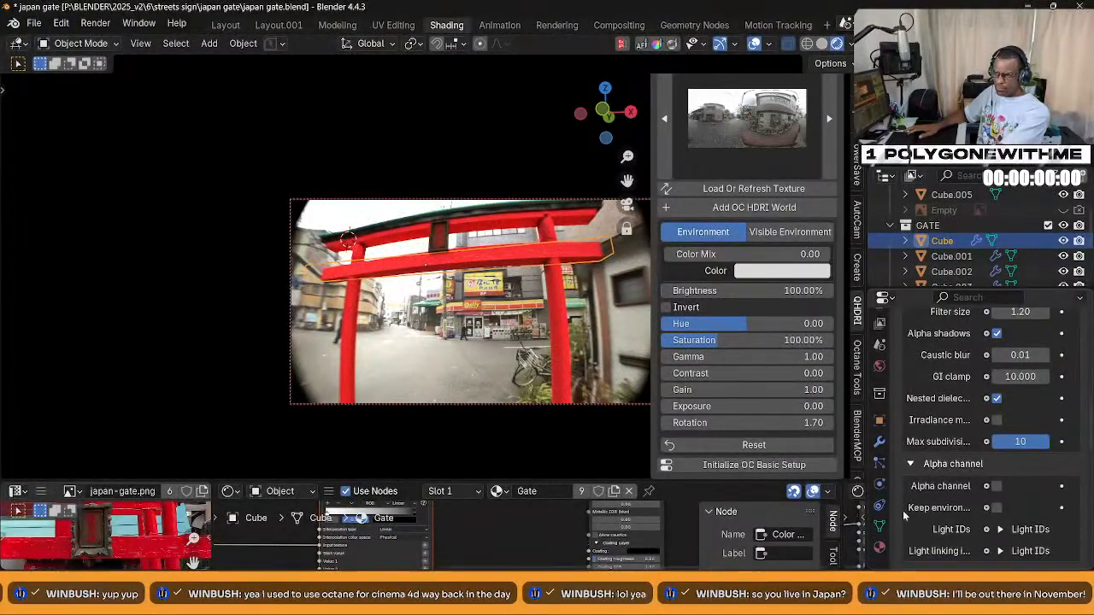
pyautogui.scroll(10, 899, 530)
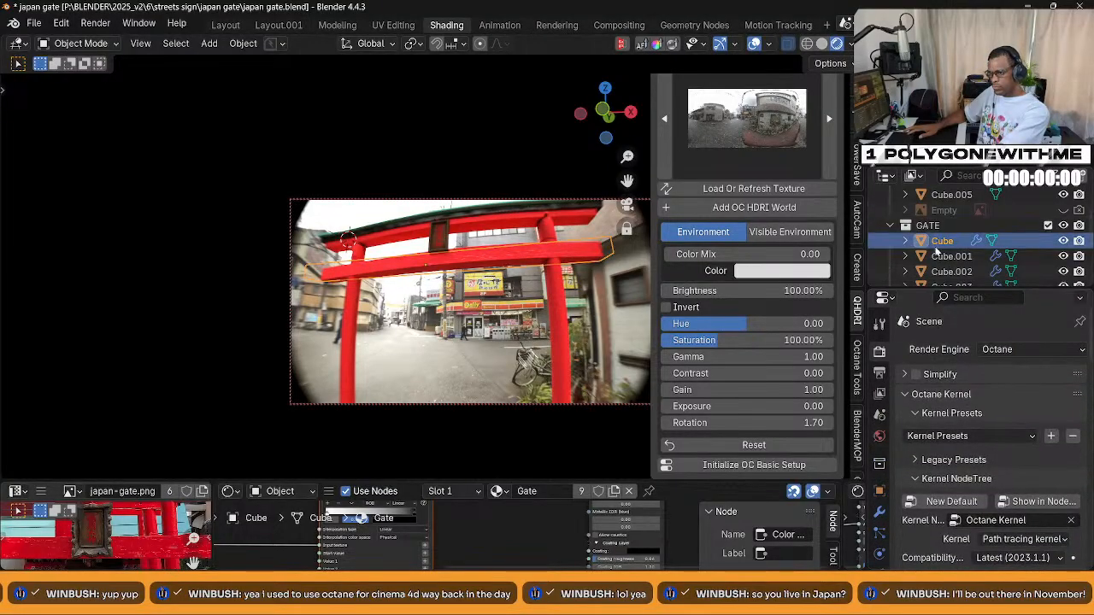
pyautogui.scroll(-3, 939, 243)
pyautogui.scroll(5, 943, 248)
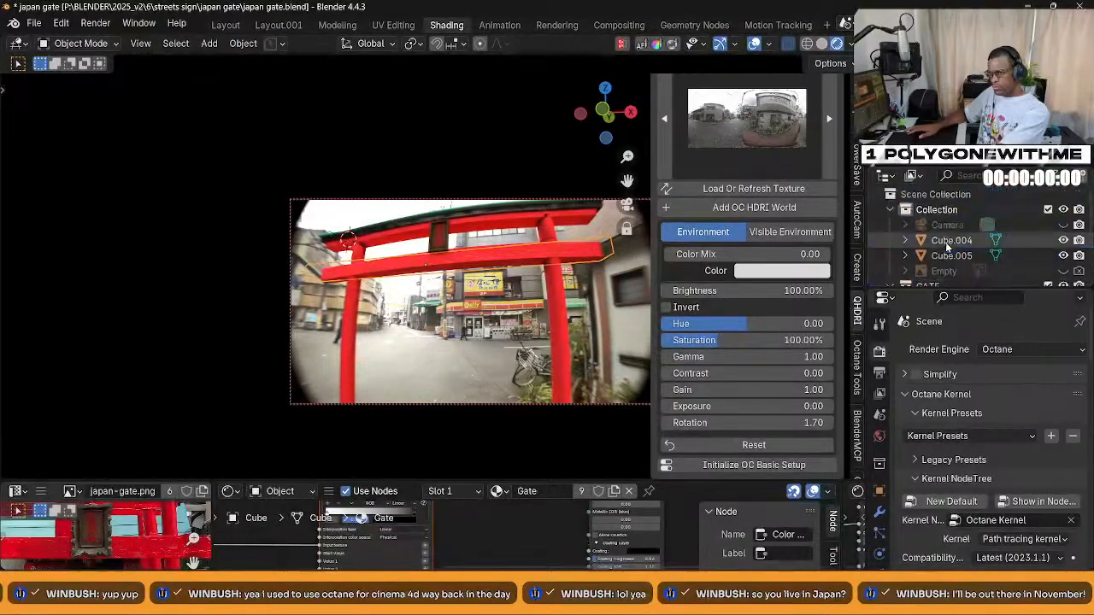
pyautogui.click(947, 225)
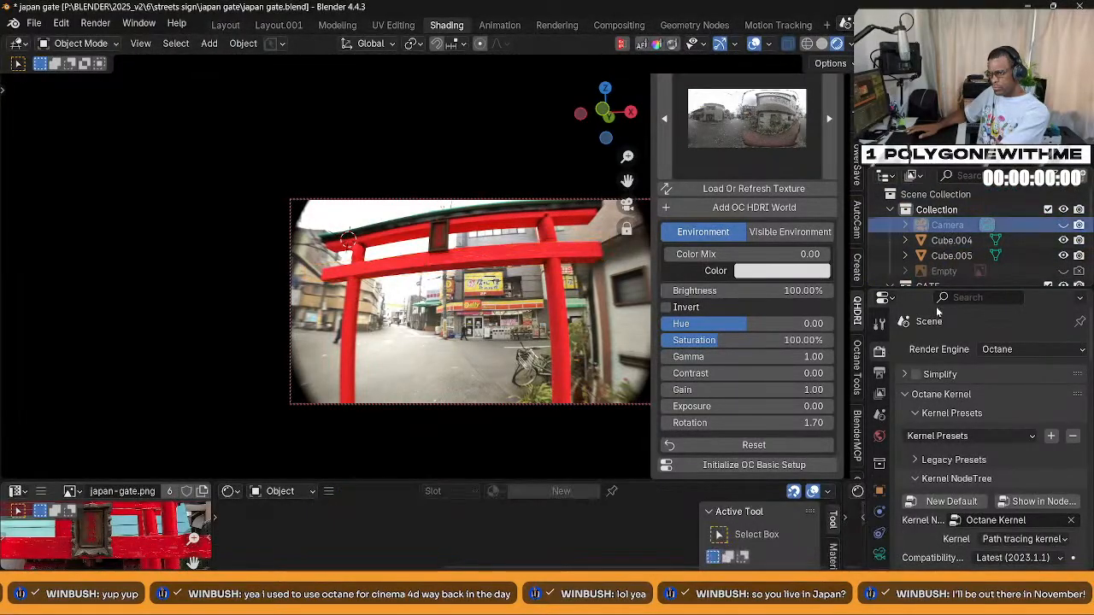
pyautogui.click(880, 553)
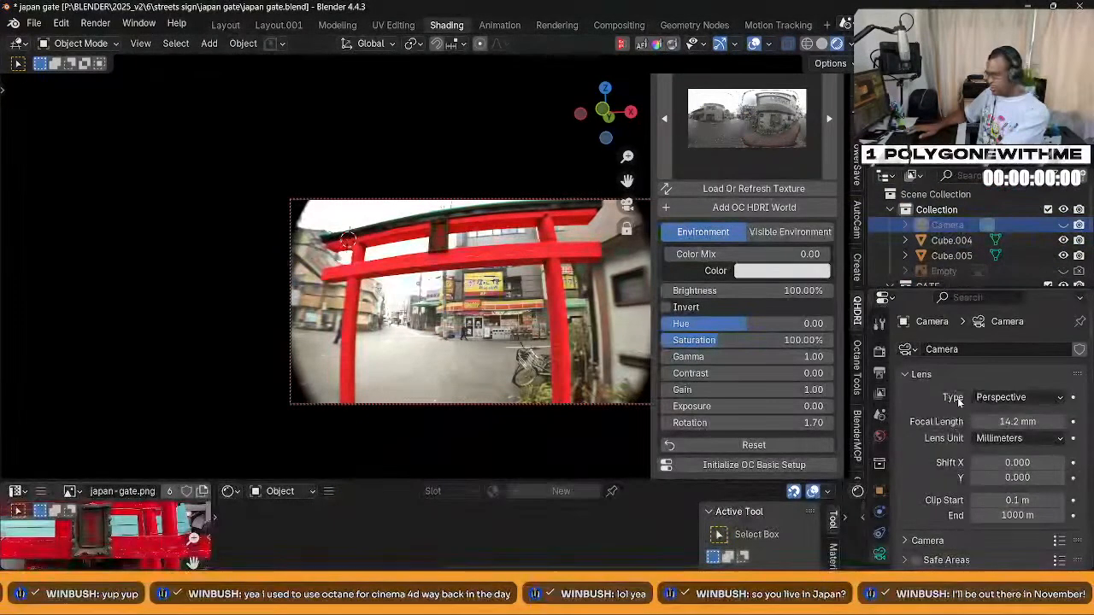
pyautogui.scroll(-8, 957, 410)
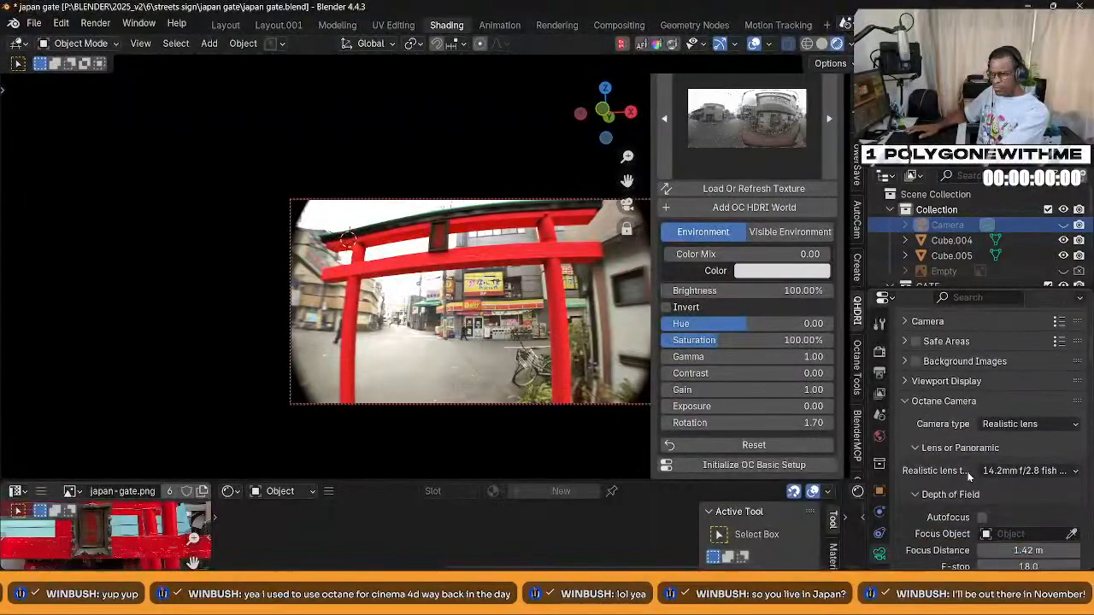
pyautogui.scroll(-1, 969, 476)
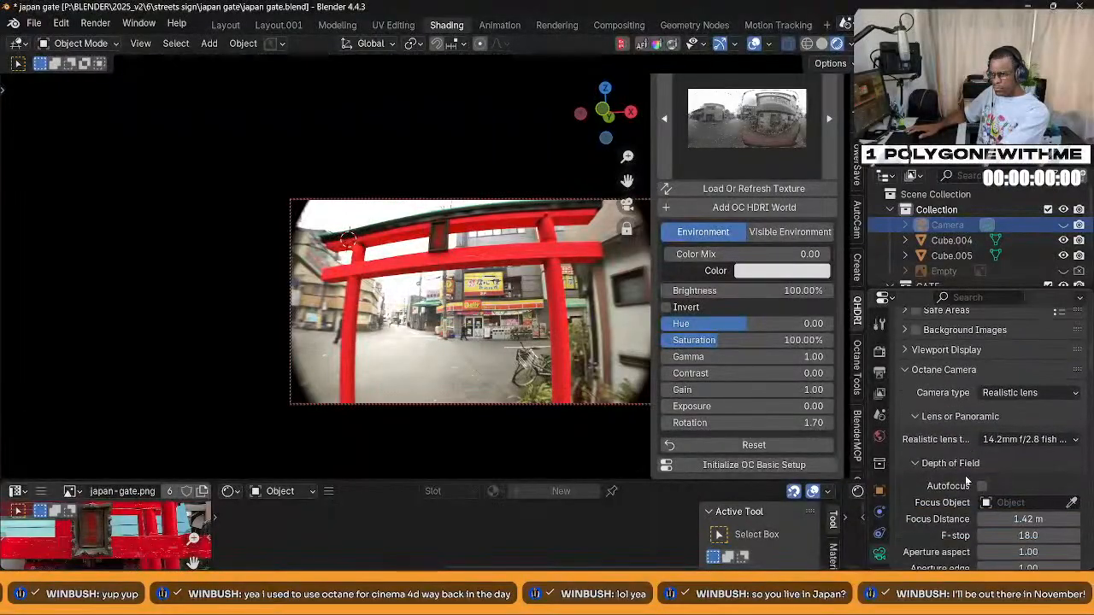
pyautogui.click(1021, 441)
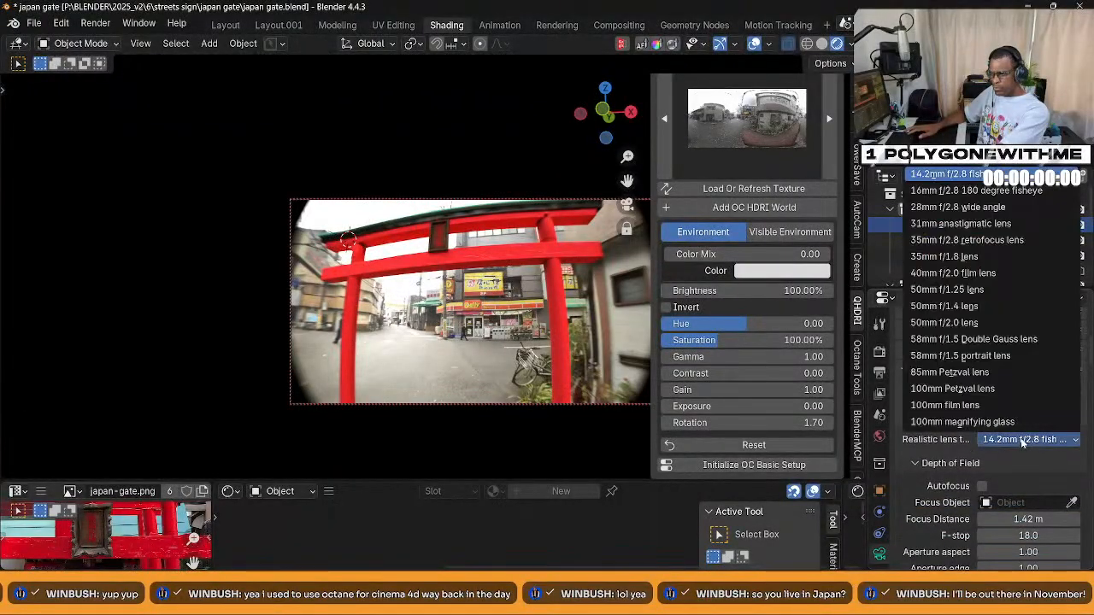
pyautogui.click(957, 207)
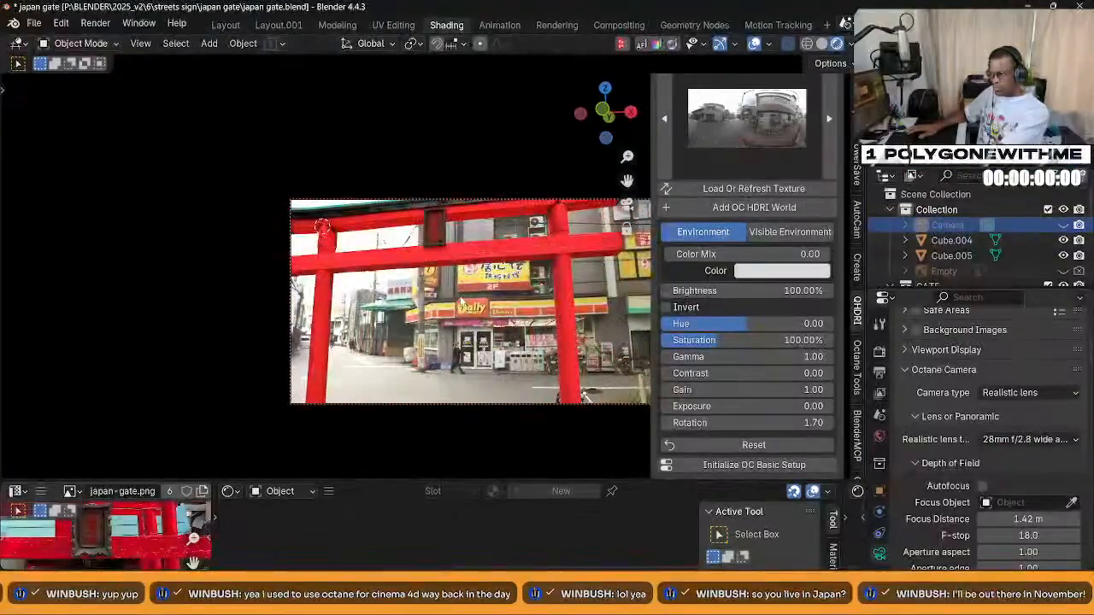
pyautogui.moveTo(470, 282); pyautogui.dragTo(494, 316, button='middle')
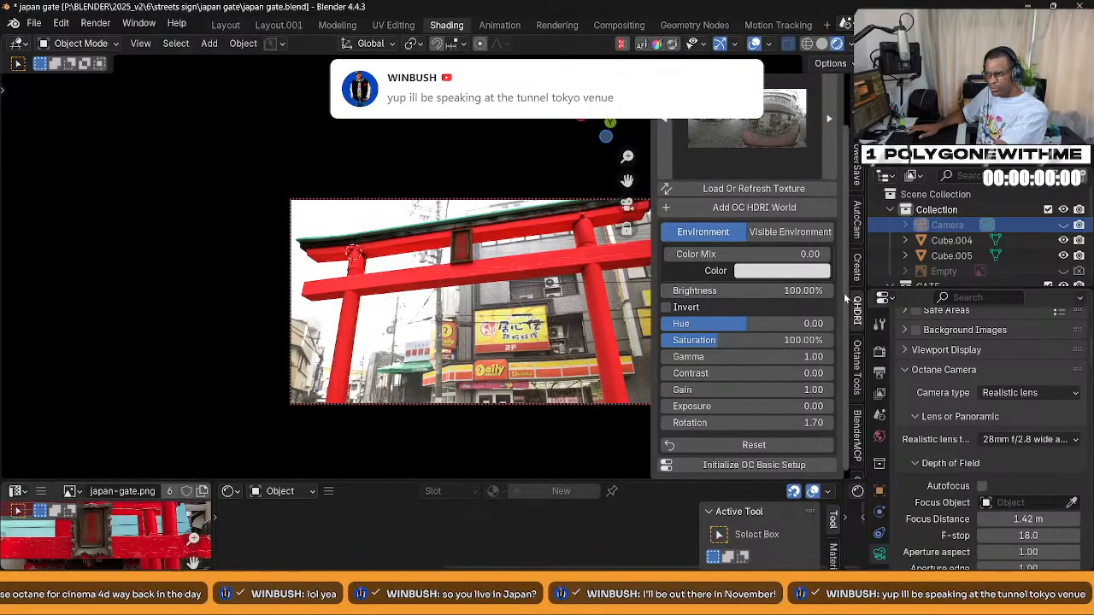
# Enable Octane Postprocess in preview mode for the camera
pyautogui.scroll(3, 837, 240)
pyautogui.scroll(1, 847, 291)
pyautogui.scroll(4, 857, 342)
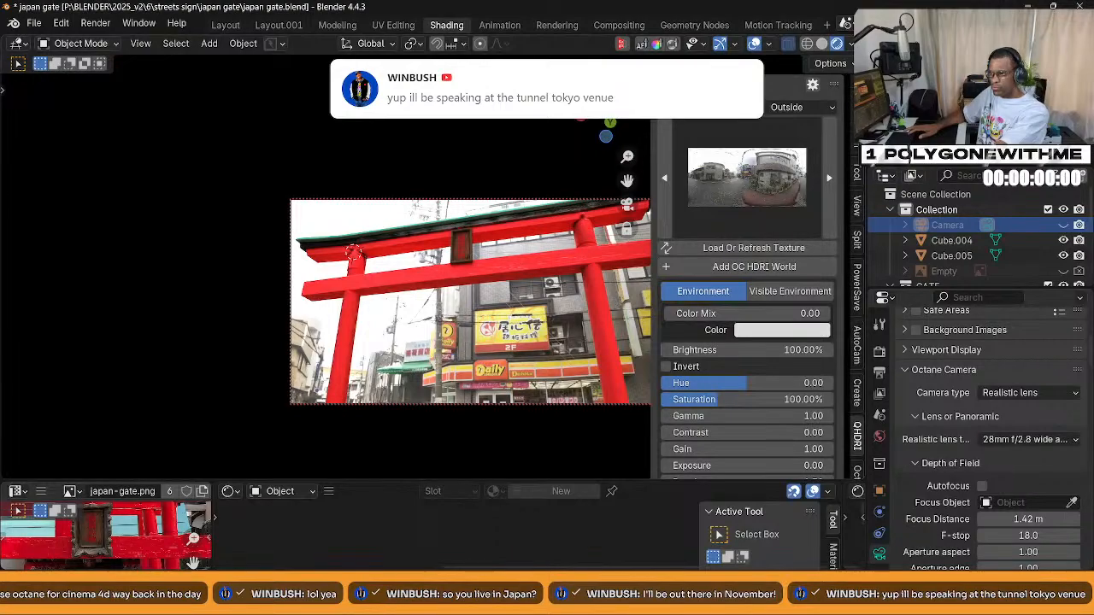
pyautogui.click(858, 473)
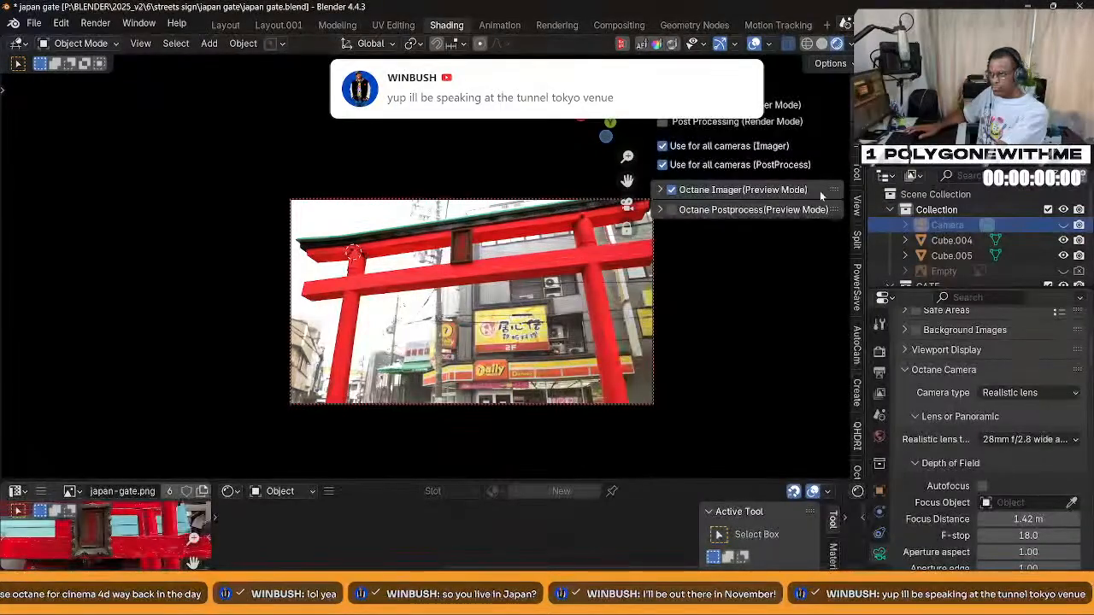
pyautogui.click(672, 211)
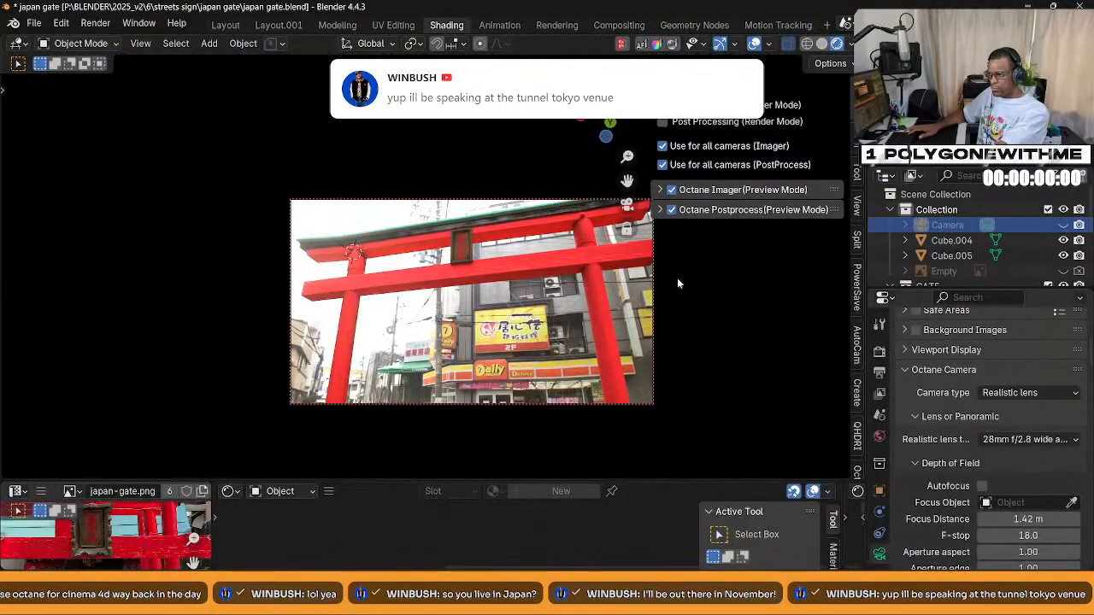
# Set the preview Octane Imager's exposure to 1.70 after trying 1 and 1.50
pyautogui.click(660, 191)
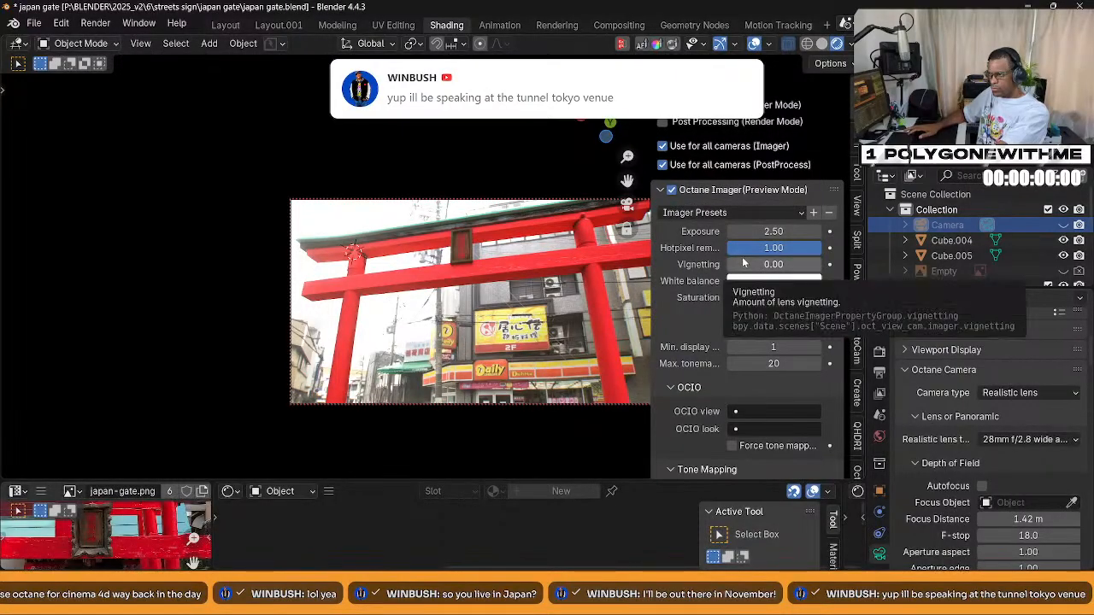
pyautogui.click(773, 230)
pyautogui.write('1')
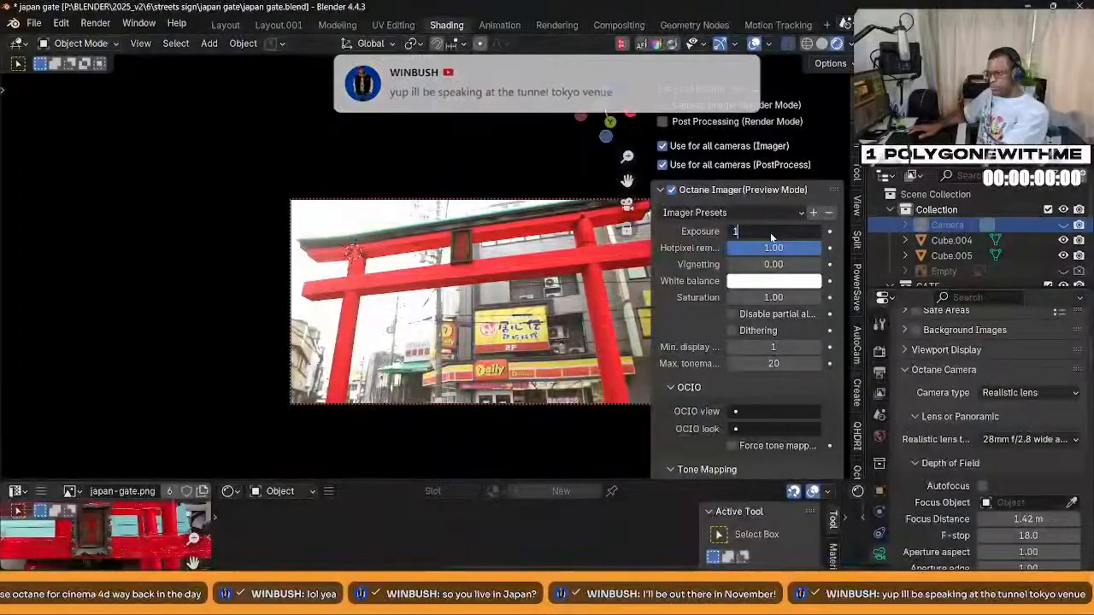
pyautogui.press('Return')
pyautogui.click(774, 231)
pyautogui.write('1.5')
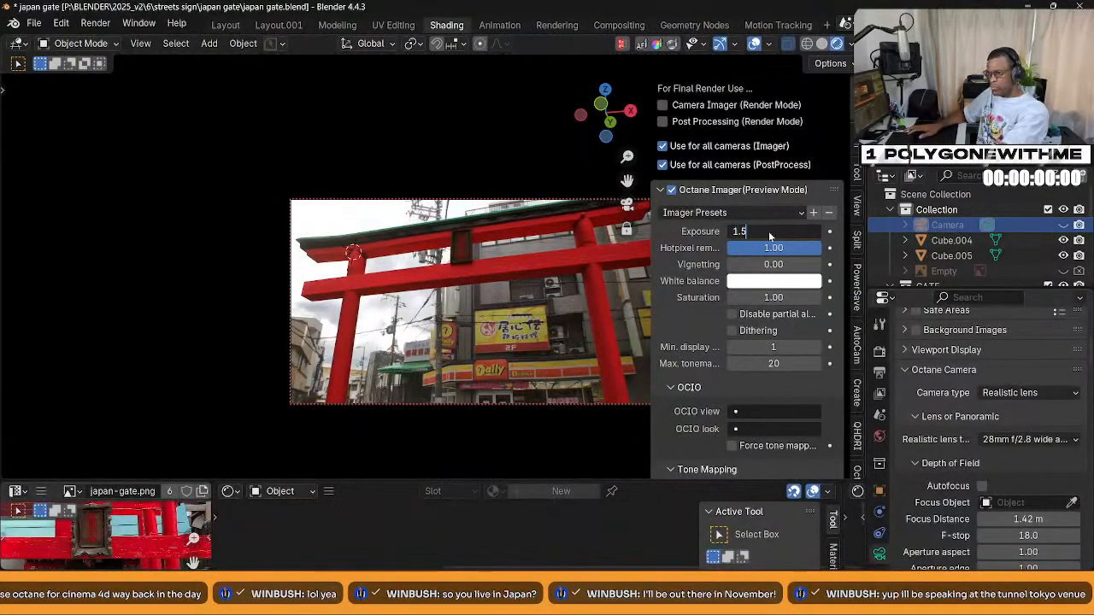
pyautogui.press('Return')
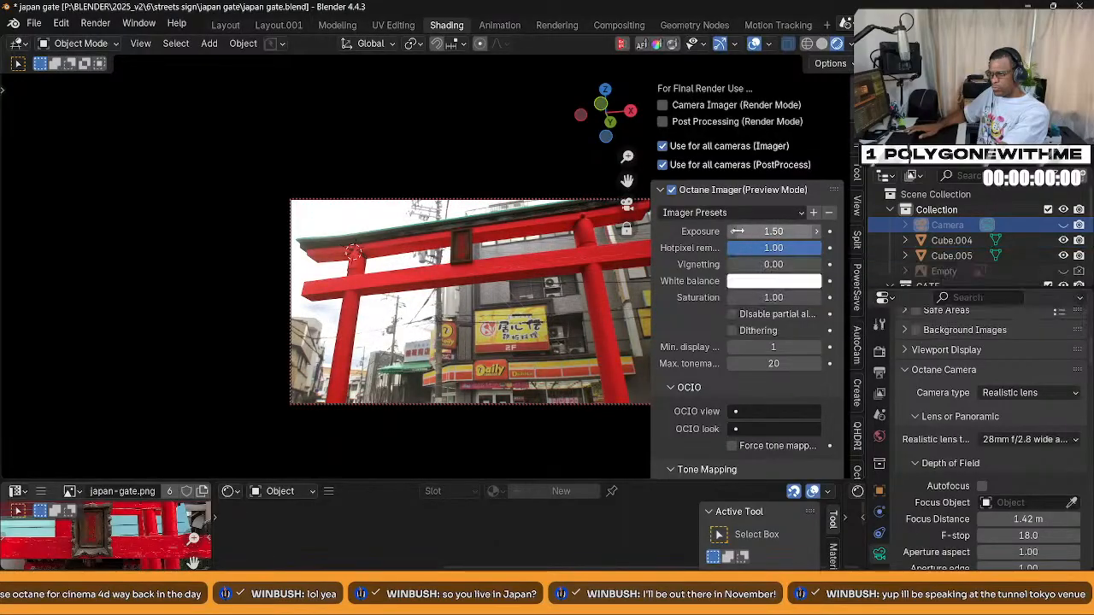
pyautogui.click(772, 231)
pyautogui.write('1.7')
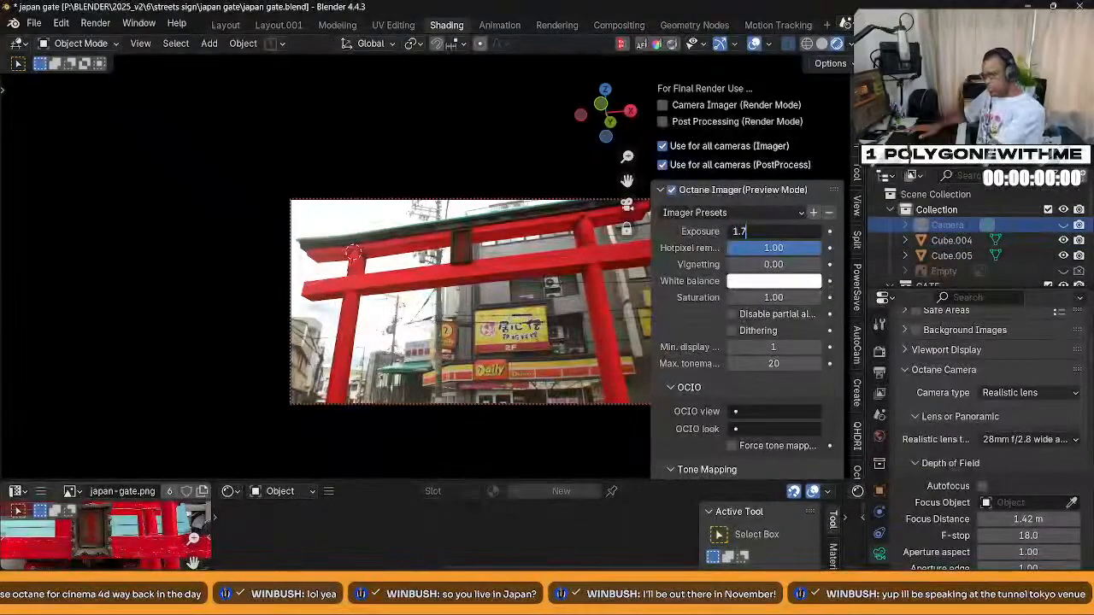
pyautogui.press('Return')
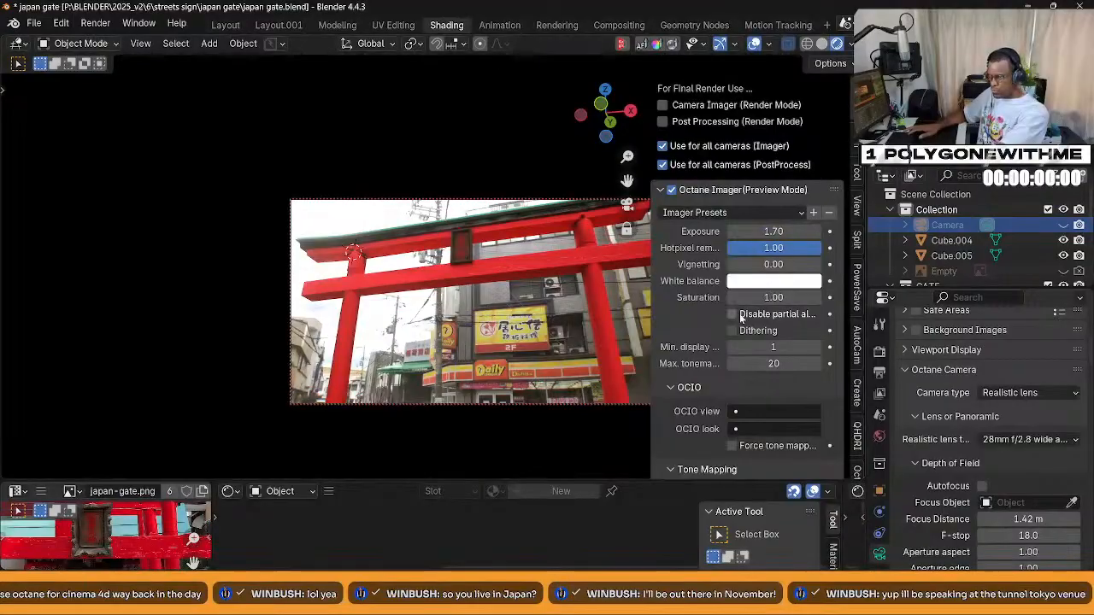
# Set the imager's highlight compression to 1.00 after comparing it with 0.00, and narrow the sidebar so the full camera frame shows
pyautogui.scroll(-6, 719, 308)
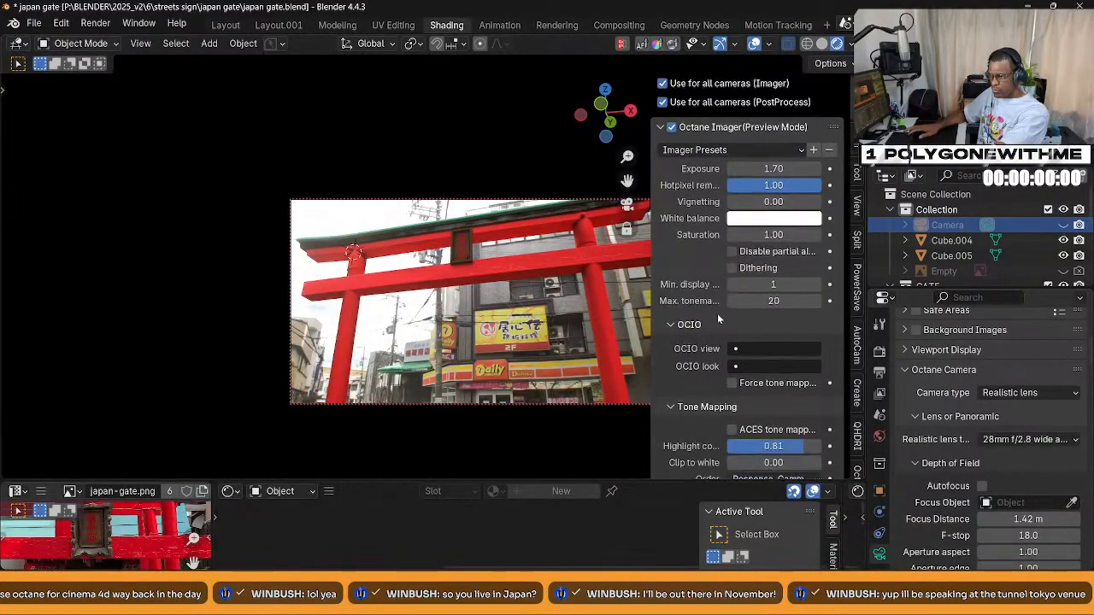
pyautogui.scroll(-2, 718, 322)
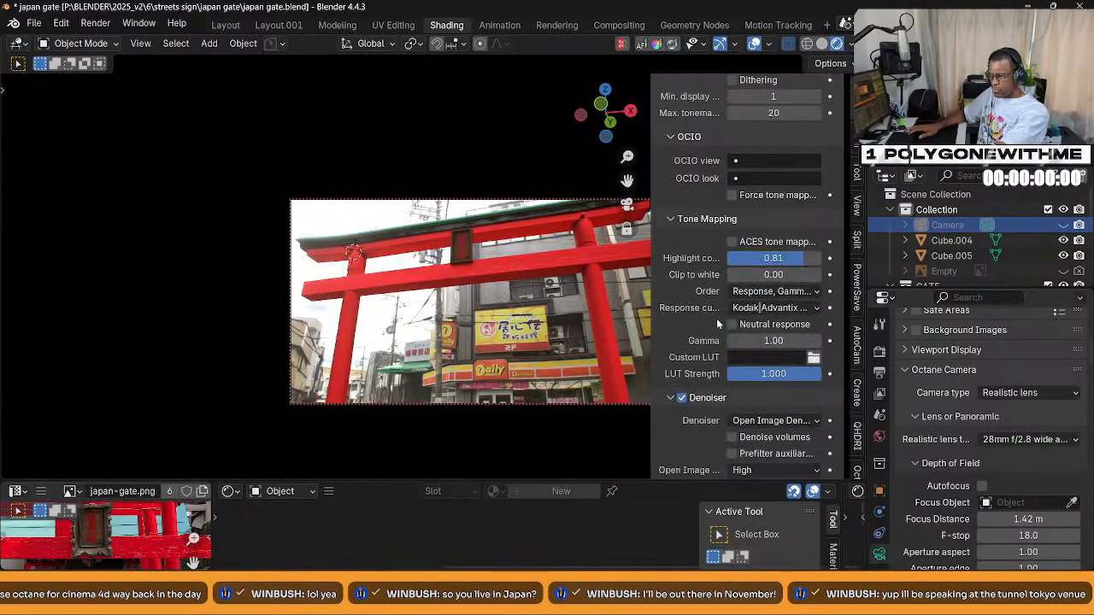
pyautogui.scroll(-2, 718, 325)
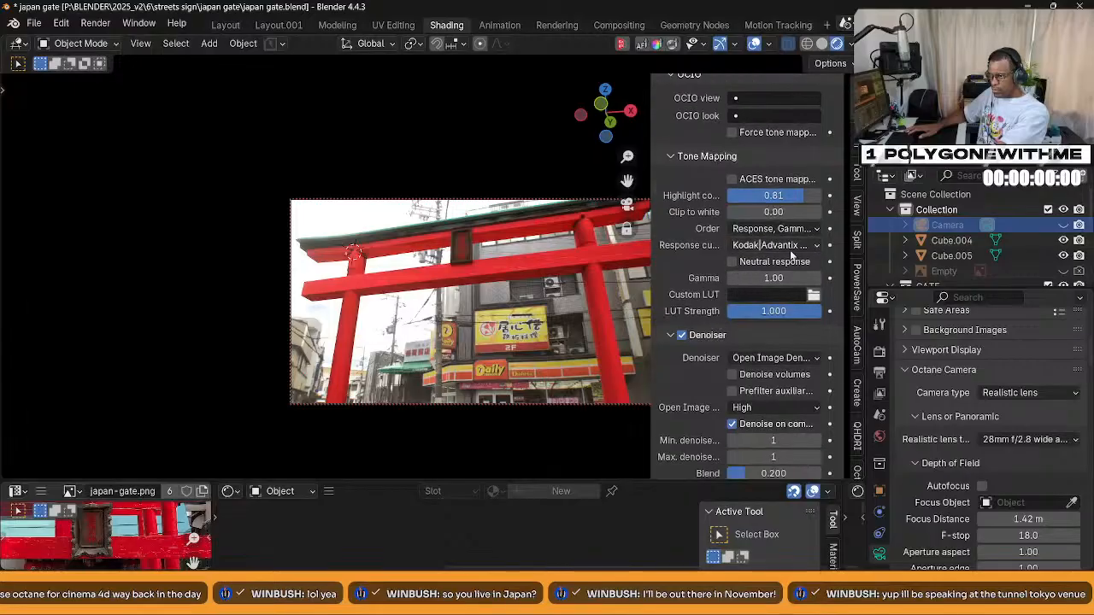
pyautogui.scroll(-4, 767, 272)
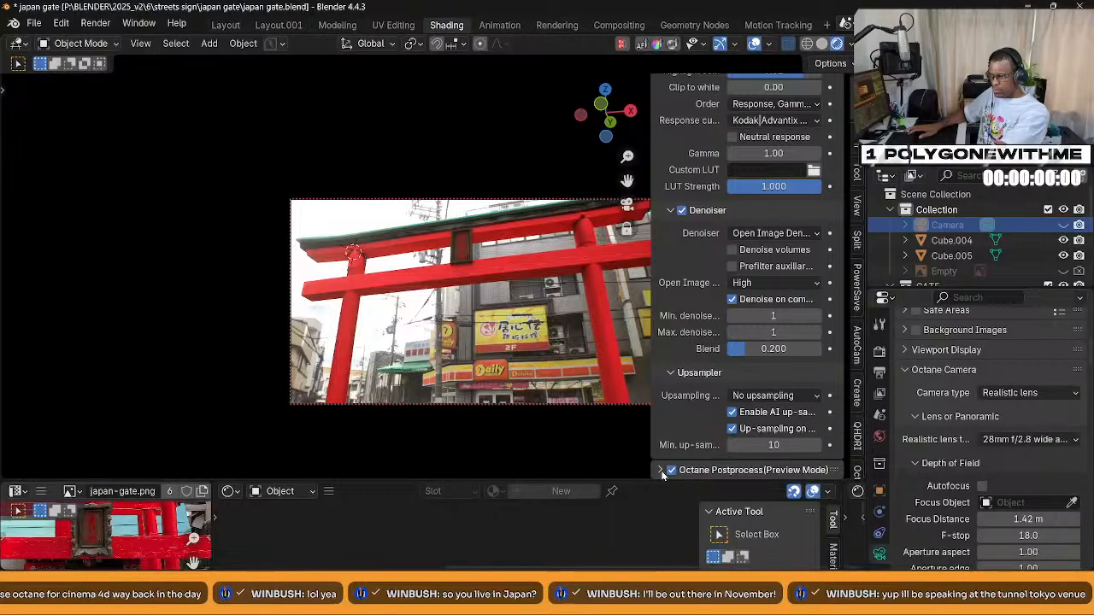
pyautogui.scroll(1, 754, 250)
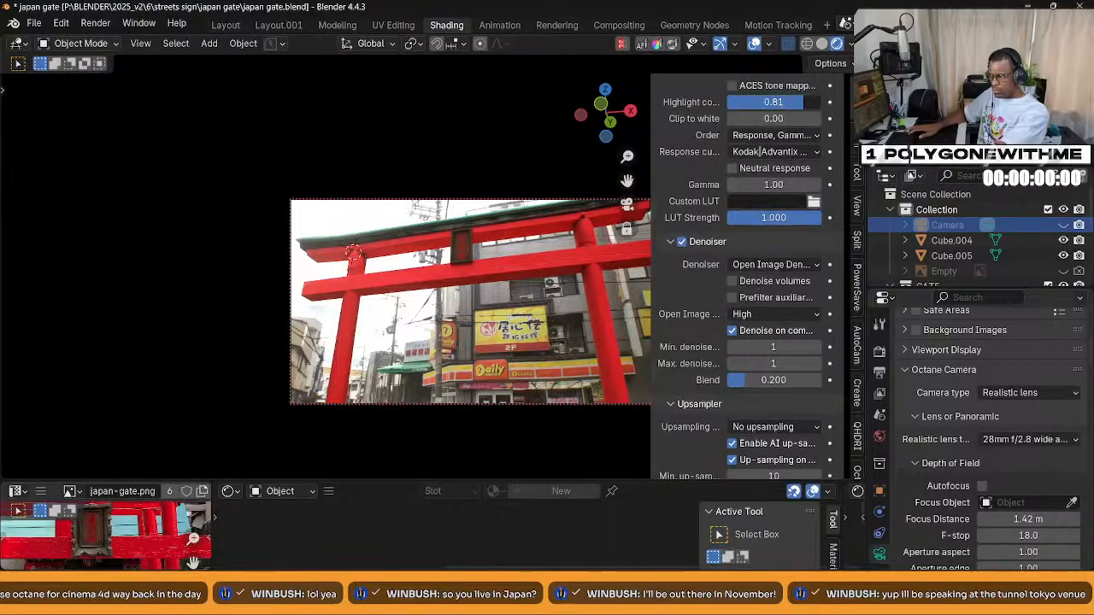
pyautogui.moveTo(773, 101); pyautogui.dragTo(730, 102)
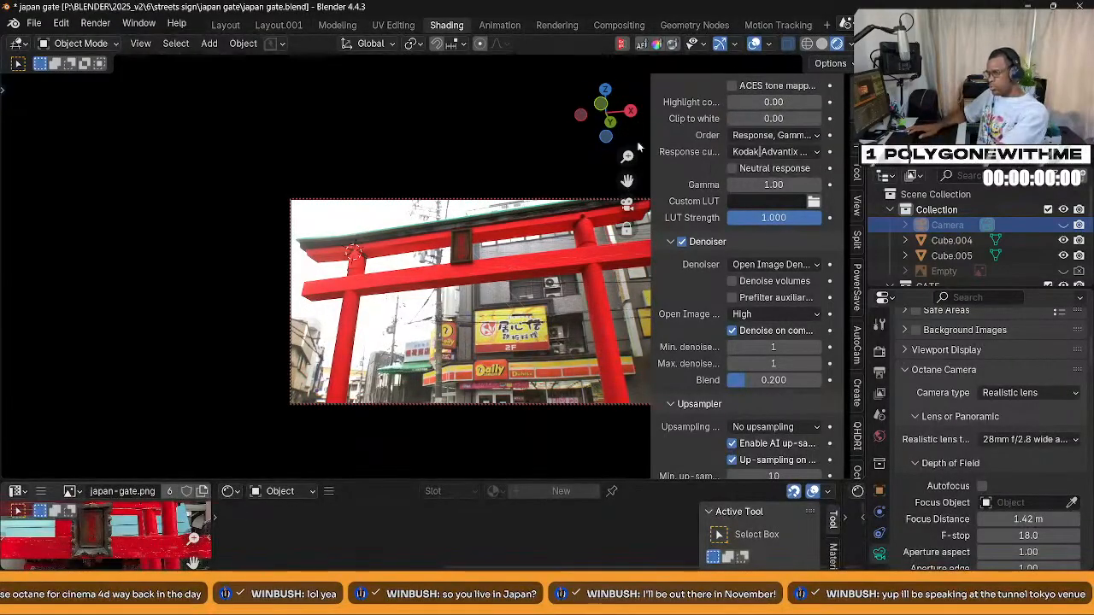
pyautogui.scroll(1, 689, 125)
pyautogui.moveTo(650, 153); pyautogui.dragTo(680, 180)
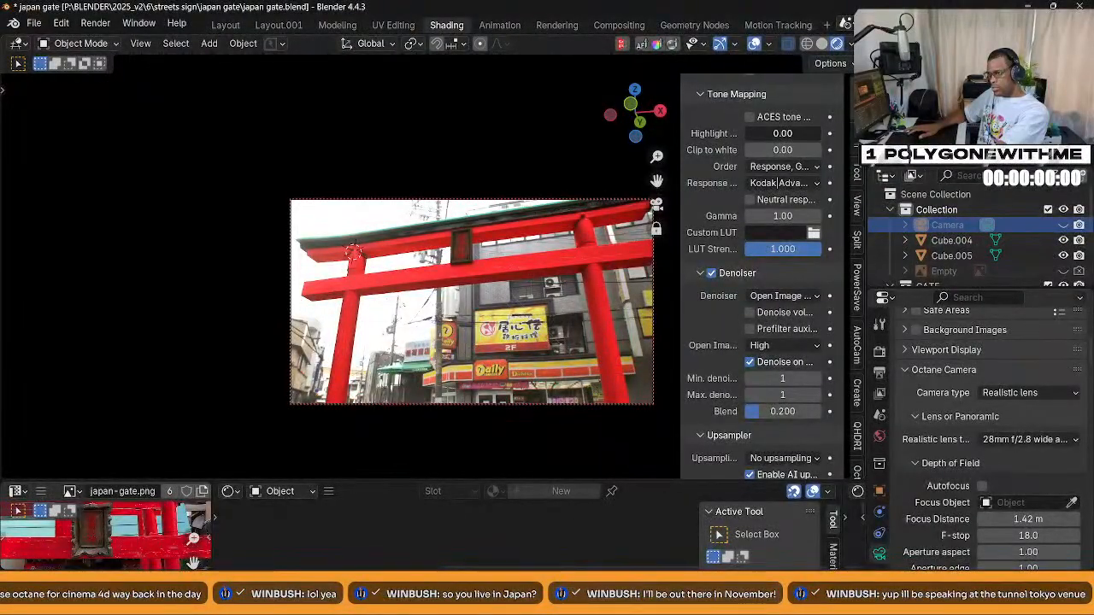
pyautogui.moveTo(769, 134); pyautogui.dragTo(822, 133)
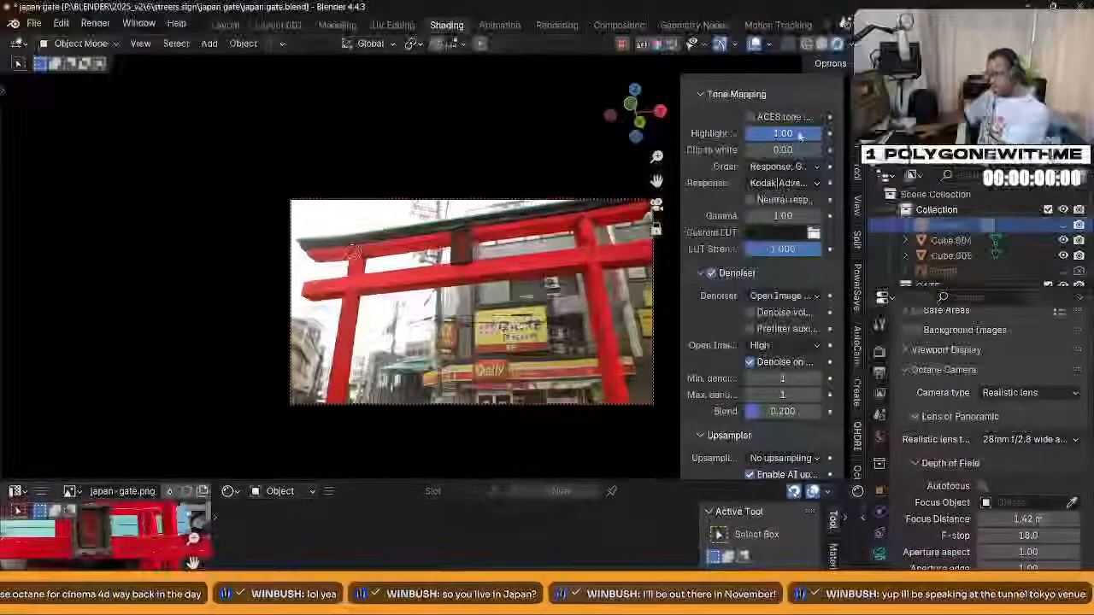
pyautogui.press('BackSpace')
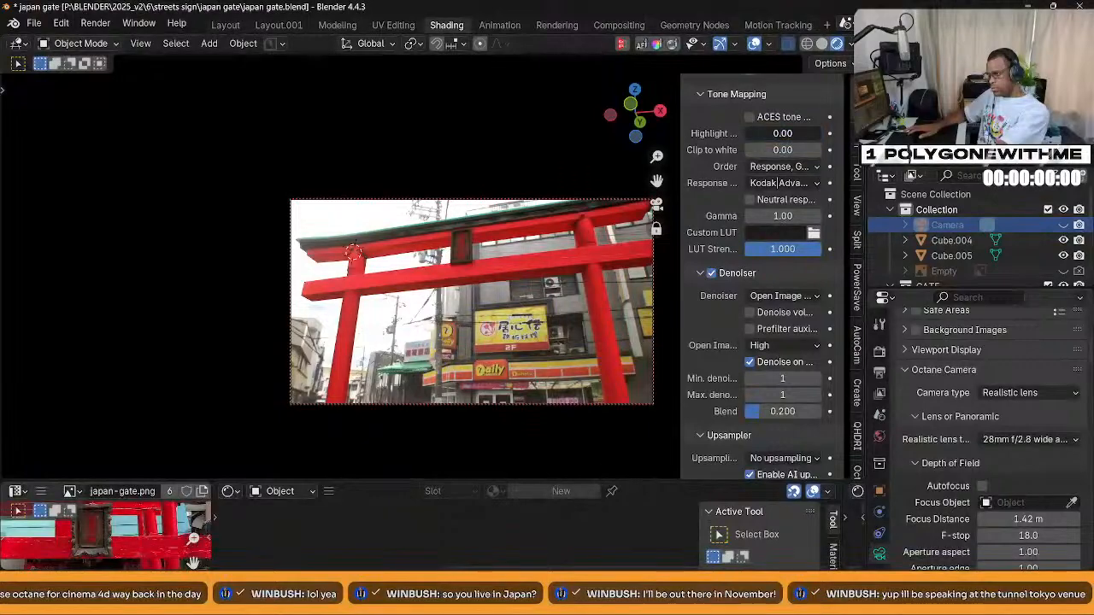
pyautogui.hotkey('ctrl', 'z')
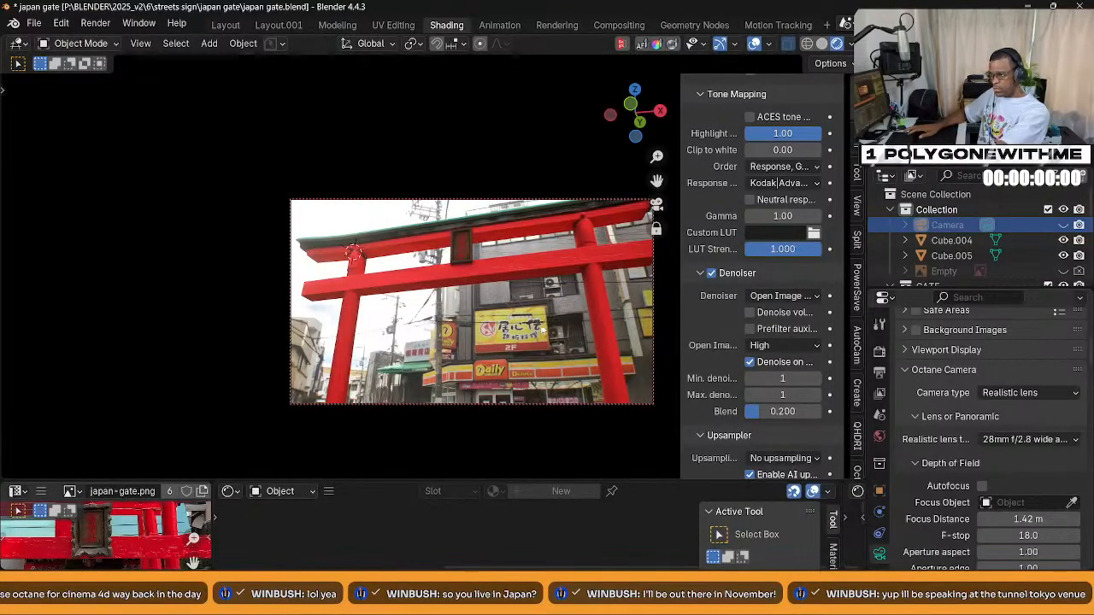
# Examine the Octane postprocess preview settings for bloom, glare, lens effects and volume effects
pyautogui.scroll(-2, 723, 323)
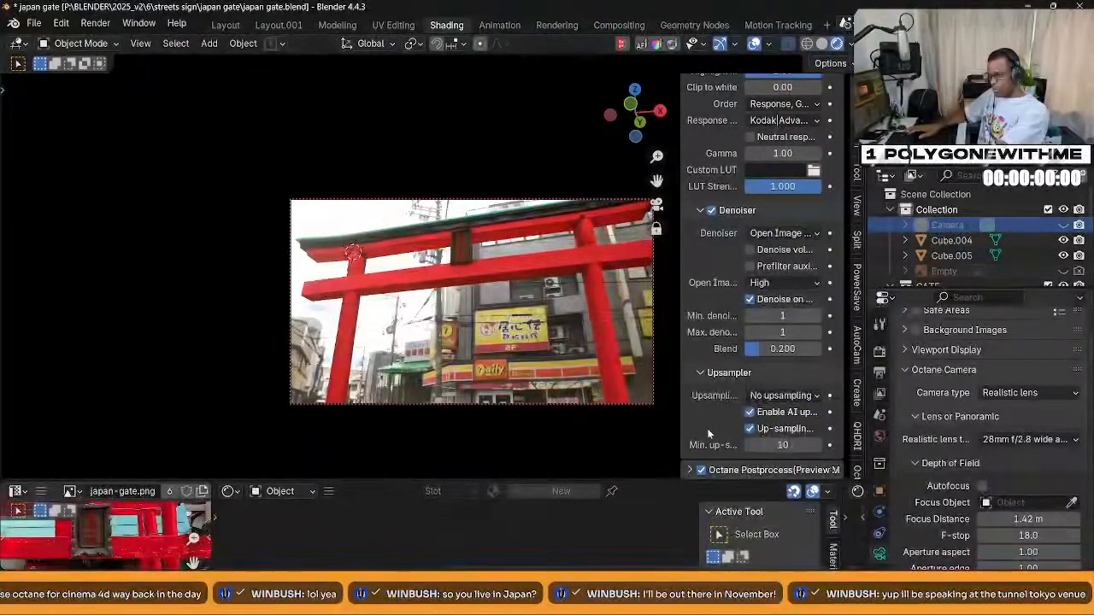
pyautogui.scroll(4, 709, 423)
pyautogui.scroll(-4, 720, 412)
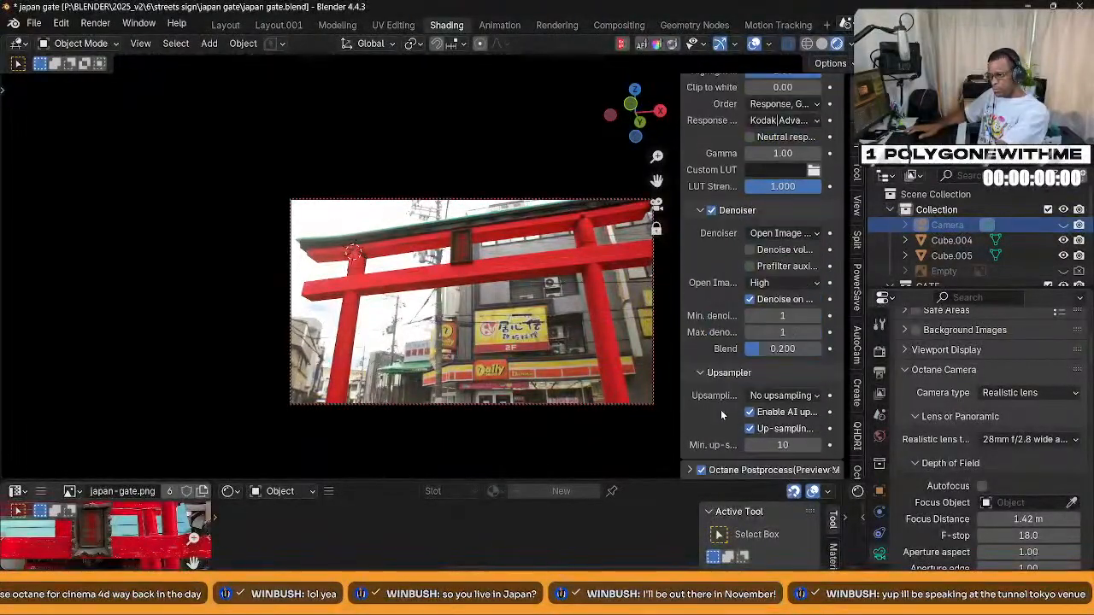
pyautogui.click(691, 471)
pyautogui.scroll(-8, 725, 411)
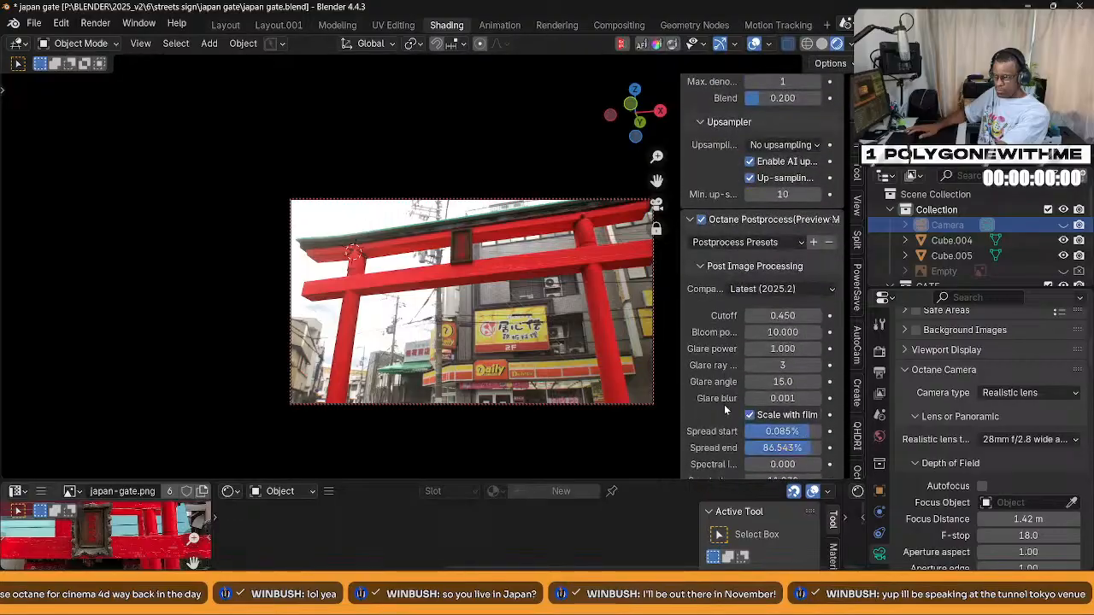
pyautogui.scroll(-2, 725, 410)
pyautogui.scroll(-2, 723, 415)
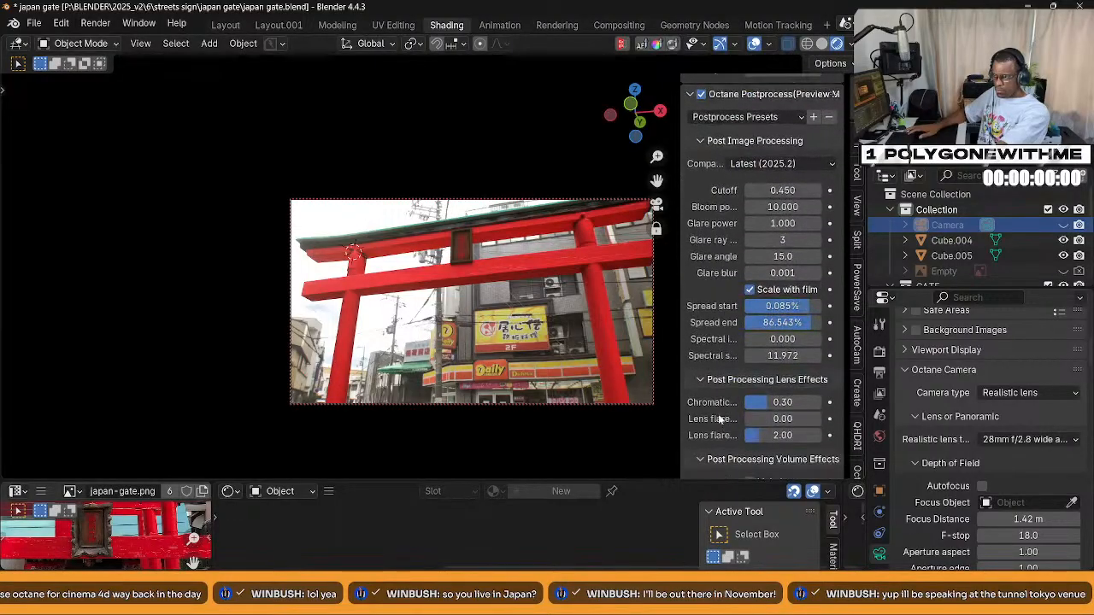
pyautogui.scroll(-1, 719, 423)
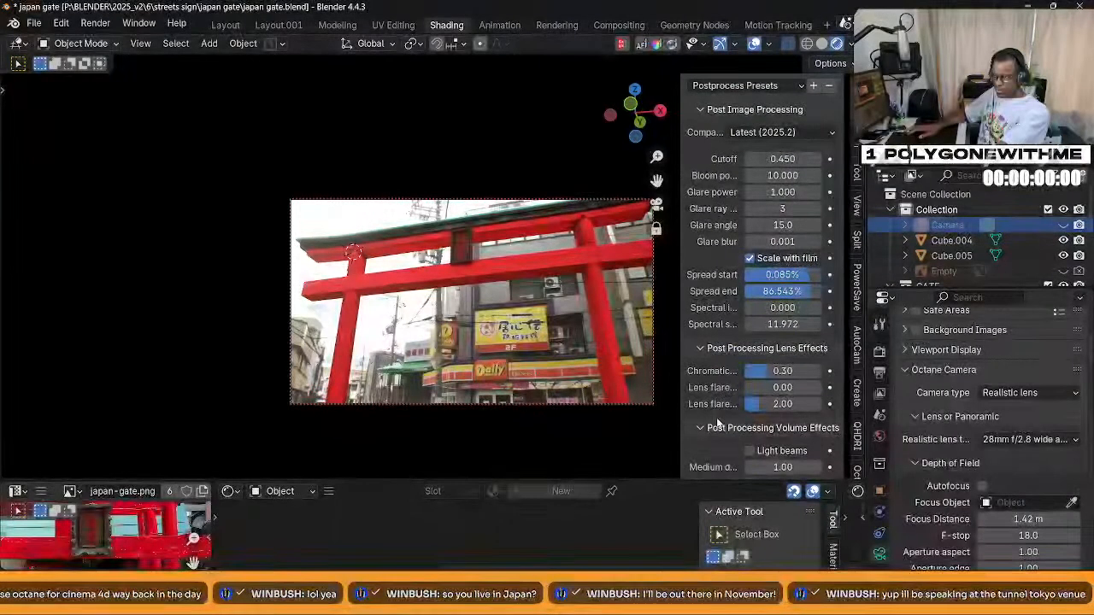
pyautogui.scroll(8, 729, 383)
pyautogui.scroll(5, 730, 384)
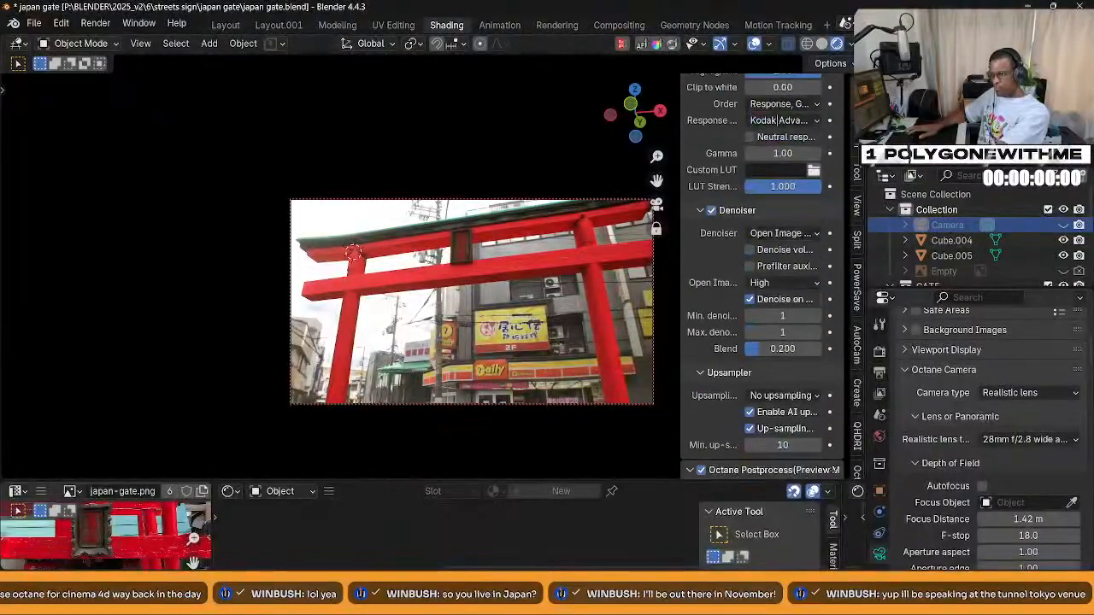
# Try other rotations of the street environment HDRI and settle on a rotation of 5.50
pyautogui.click(857, 435)
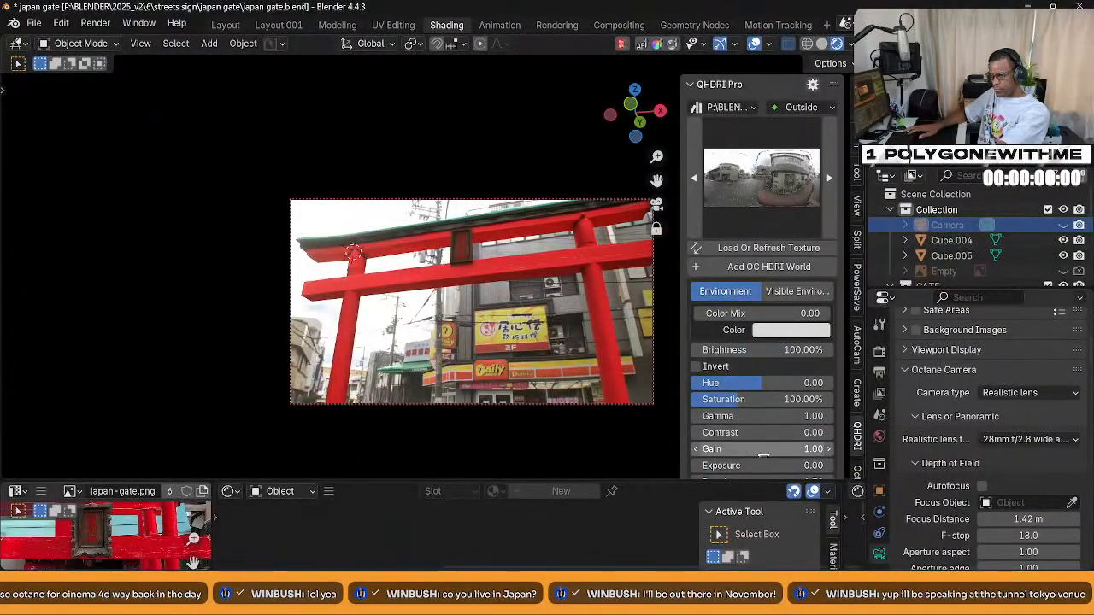
pyautogui.scroll(-3, 723, 410)
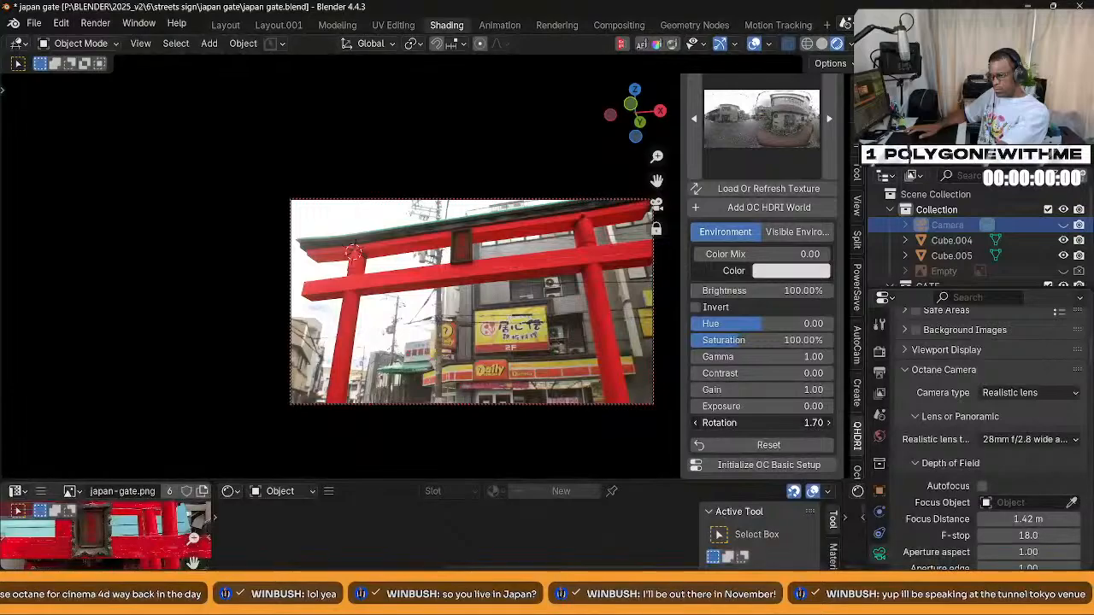
pyautogui.moveTo(760, 423); pyautogui.dragTo(908, 423)
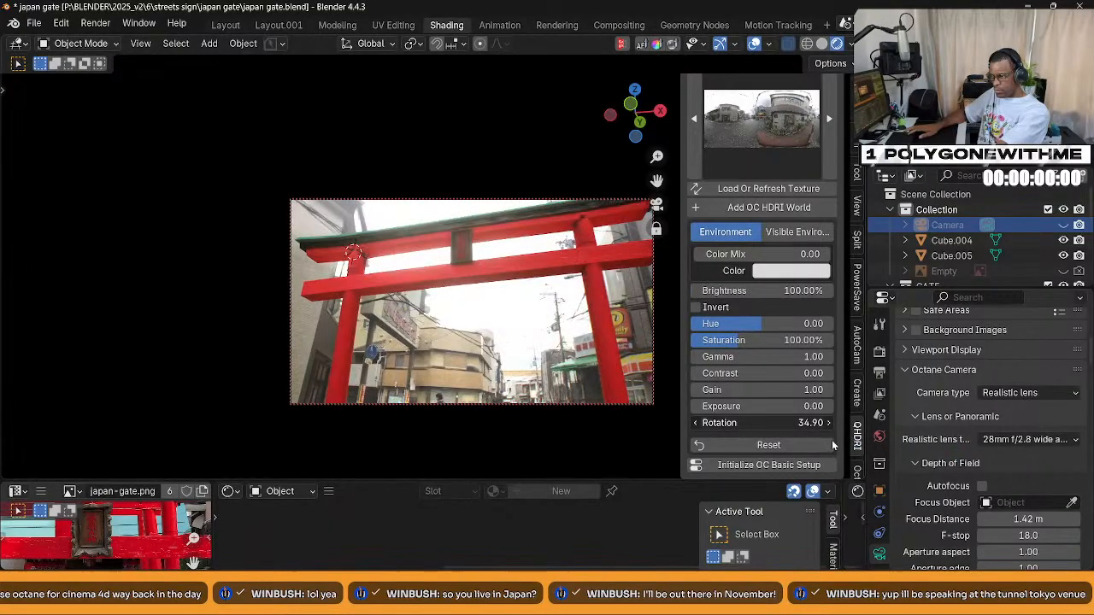
pyautogui.click(783, 440)
pyautogui.moveTo(731, 424); pyautogui.dragTo(769, 421)
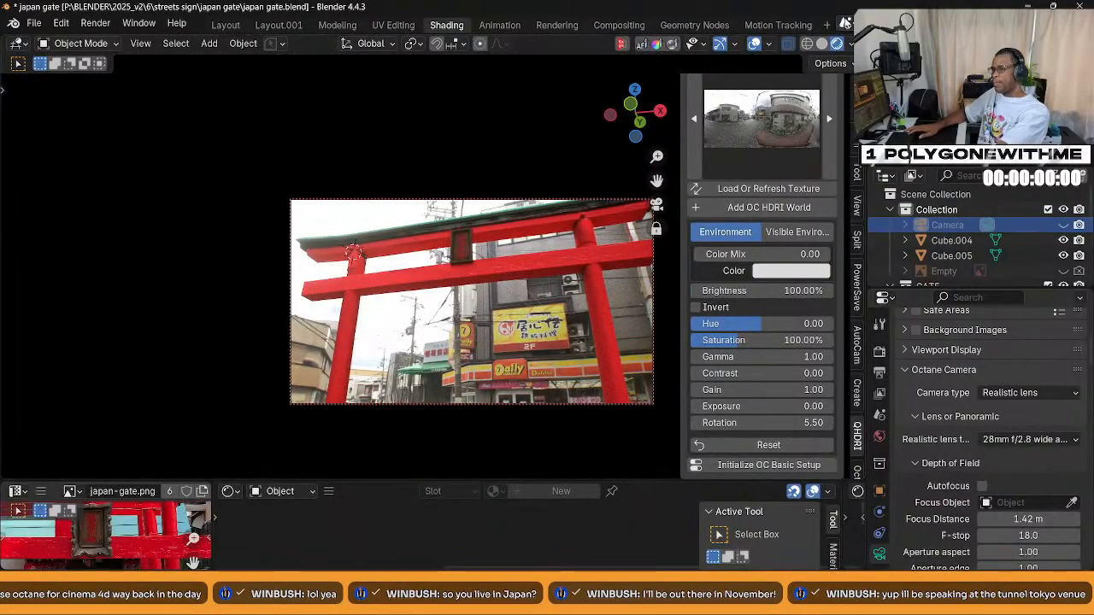
# Save the gate file with the viewport in solid shading and try to render the camera image
pyautogui.click(822, 43)
pyautogui.hotkey('ctrl', 's')
pyautogui.click(550, 288)
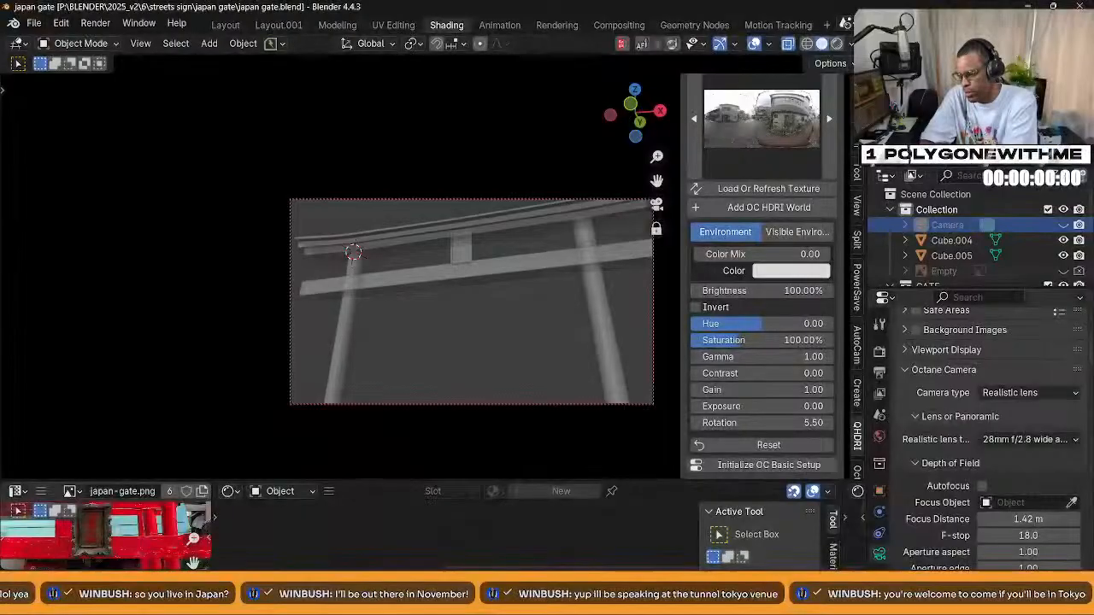
pyautogui.press('super+space')
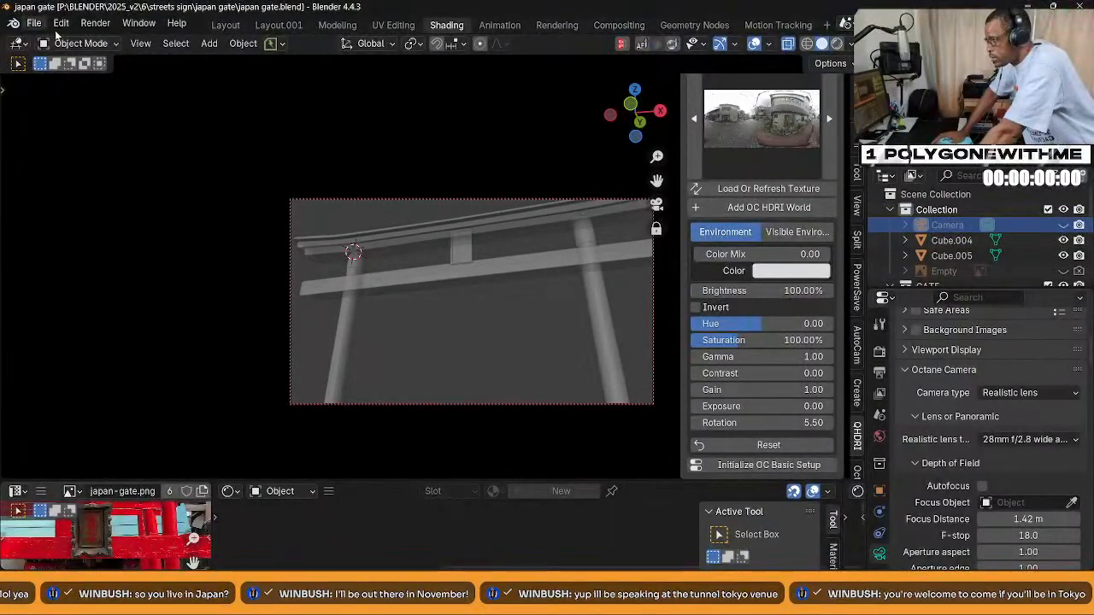
pyautogui.hotkey('ctrl', 's')
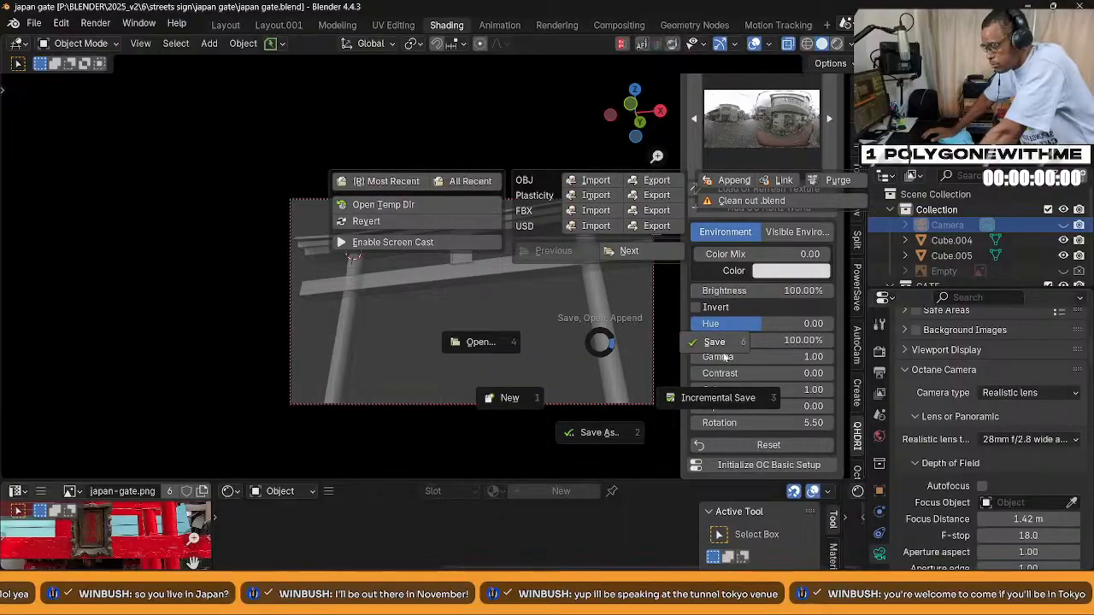
pyautogui.click(101, 27)
pyautogui.click(107, 40)
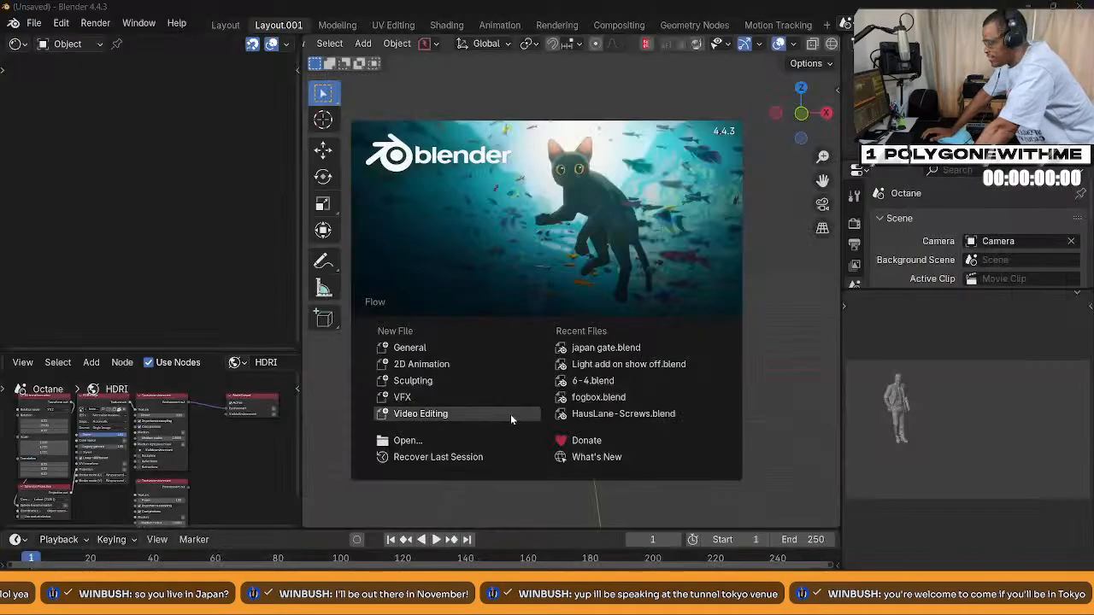
# Reopen the recent file japan gate.blend and try to render the camera image again
pyautogui.click(605, 348)
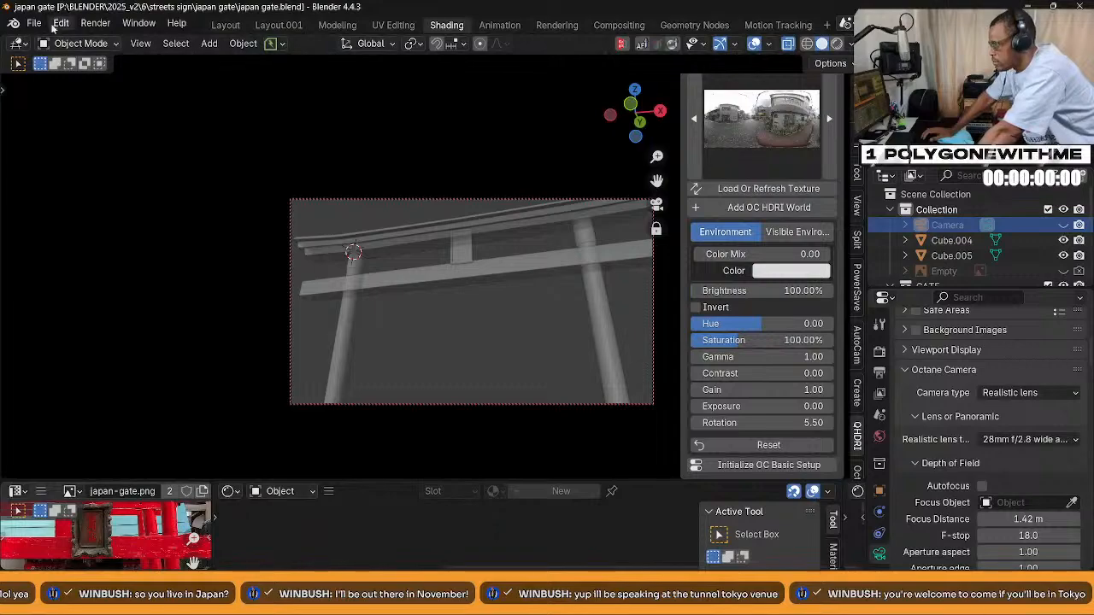
pyautogui.click(92, 24)
pyautogui.click(90, 40)
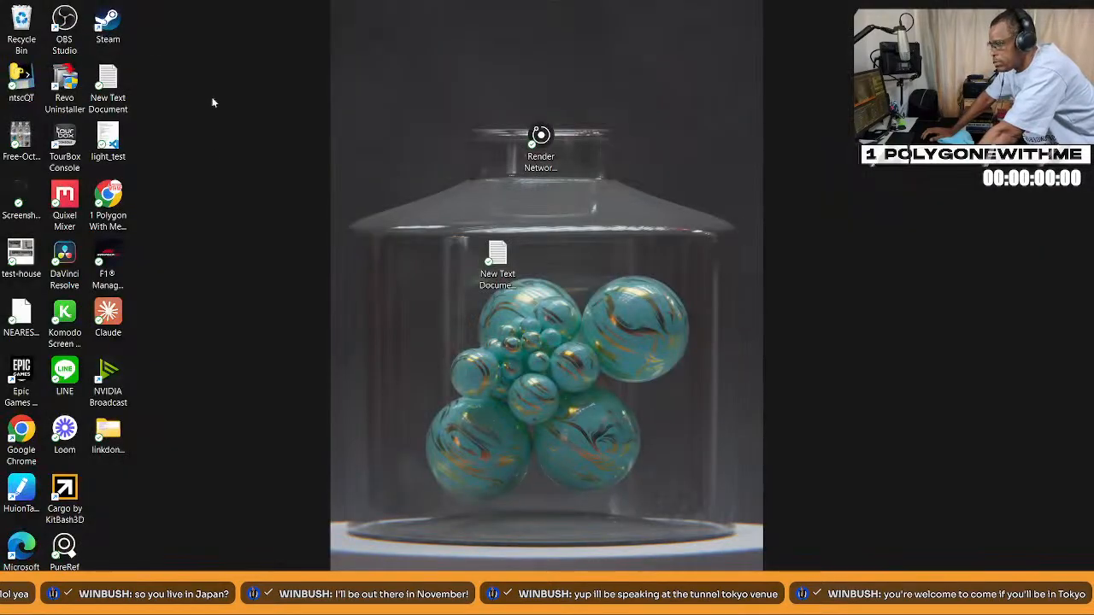
pyautogui.moveTo(731, 612)
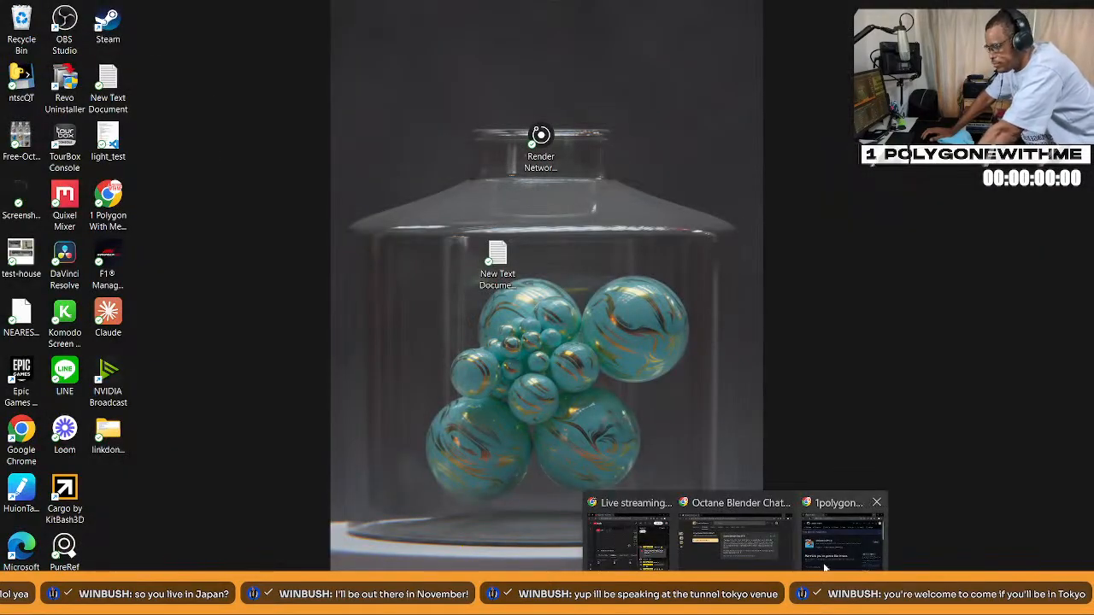
pyautogui.click(751, 547)
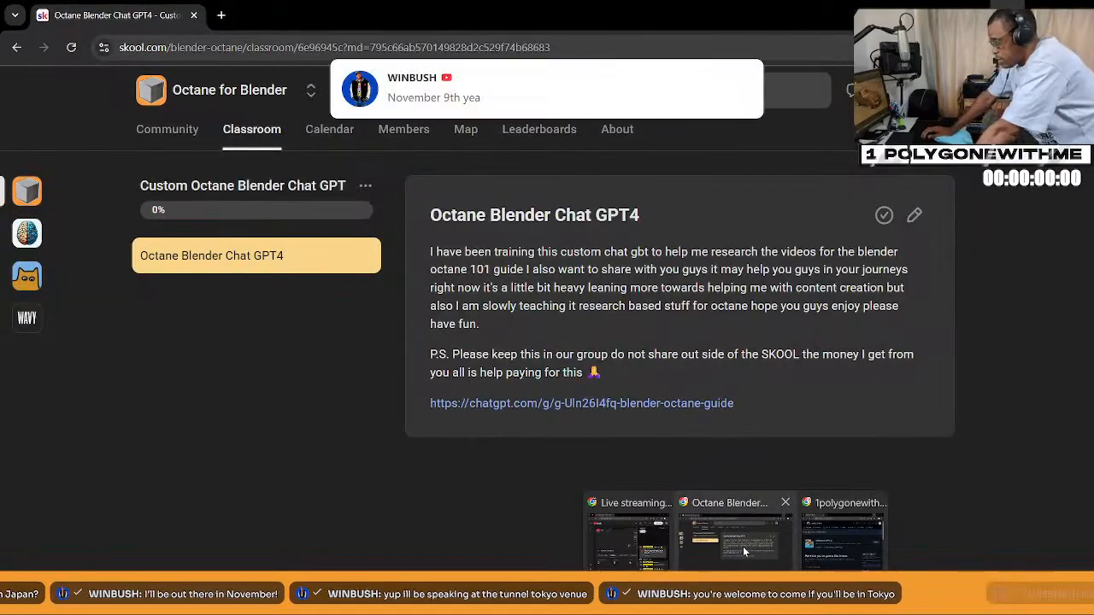
pyautogui.click(742, 546)
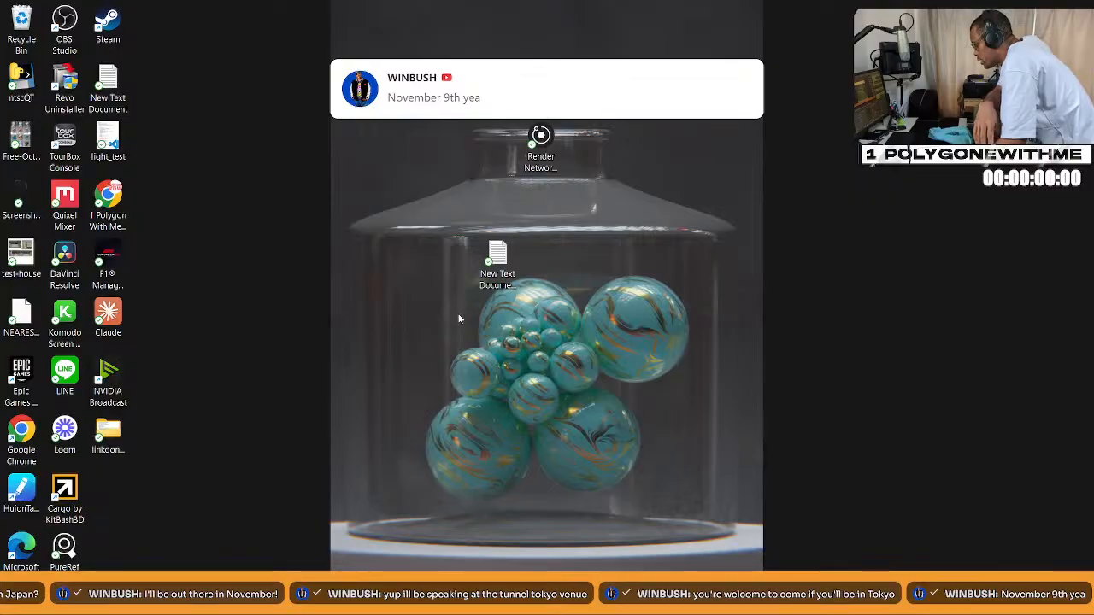
# Look up November 2025 in the system calendar
pyautogui.press('super+n')
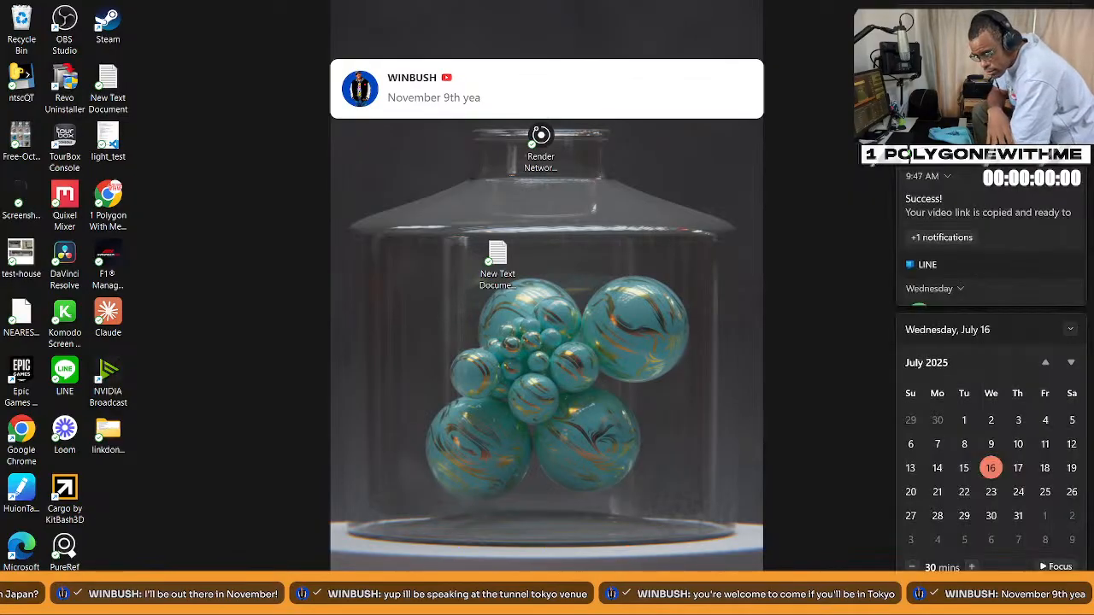
pyautogui.click(1073, 365)
pyautogui.click(1073, 365)
pyautogui.click(1074, 365)
pyautogui.click(1074, 365)
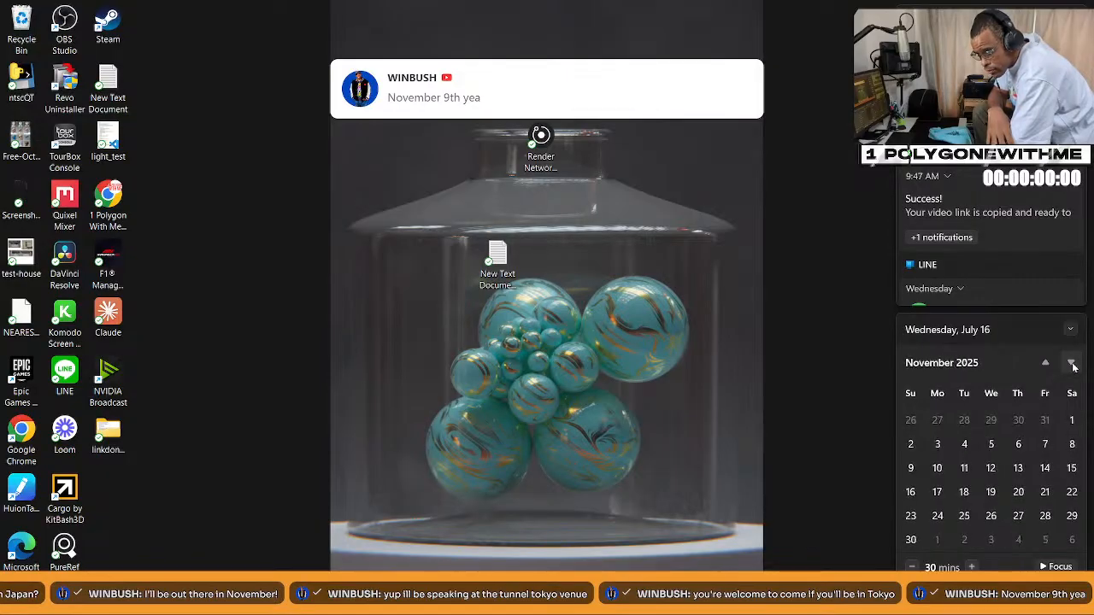
pyautogui.click(1074, 365)
pyautogui.click(1045, 363)
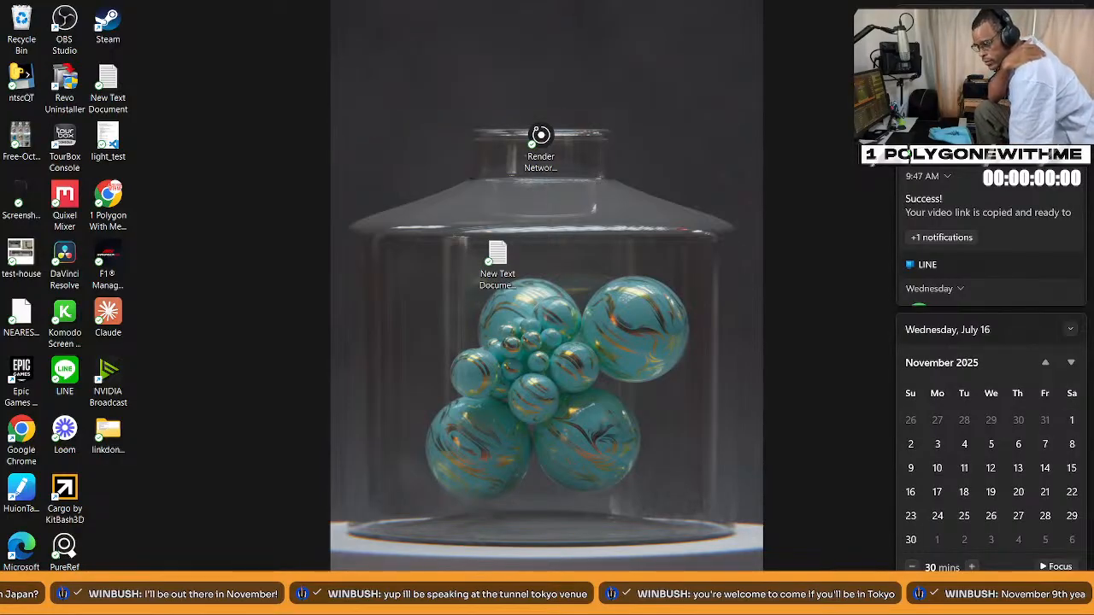
# Collapse the system calendar and clear all pending notifications
pyautogui.click(1070, 330)
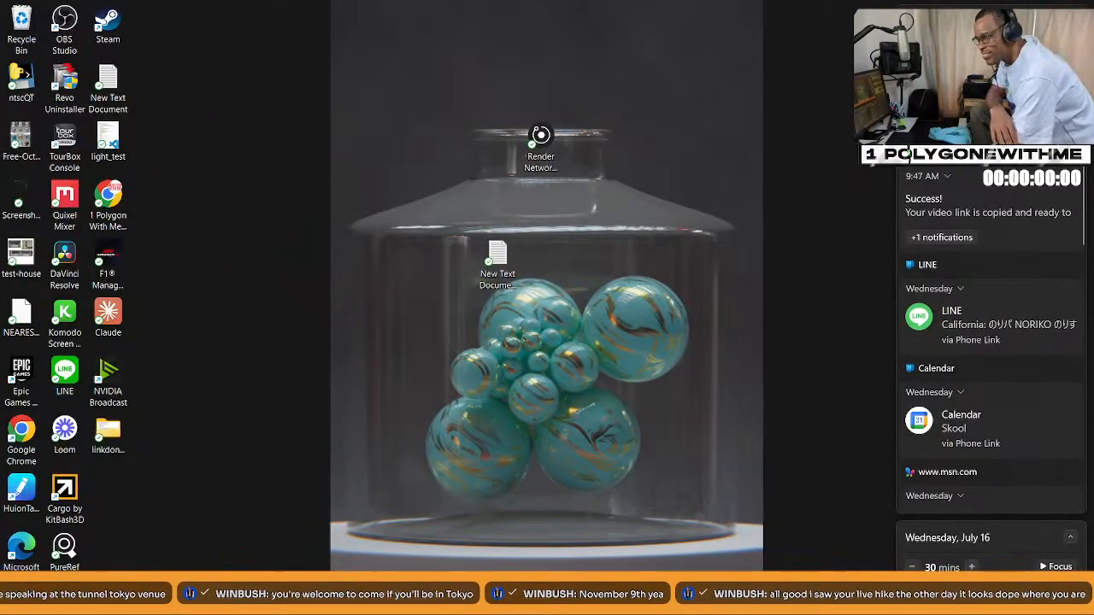
pyautogui.click(1059, 23)
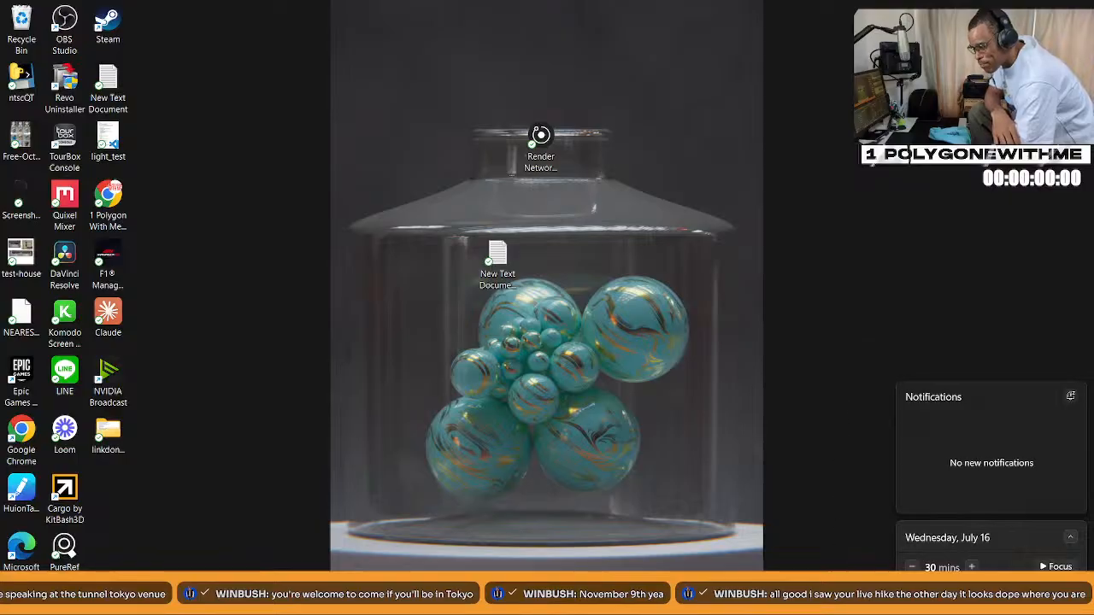
pyautogui.click(831, 321)
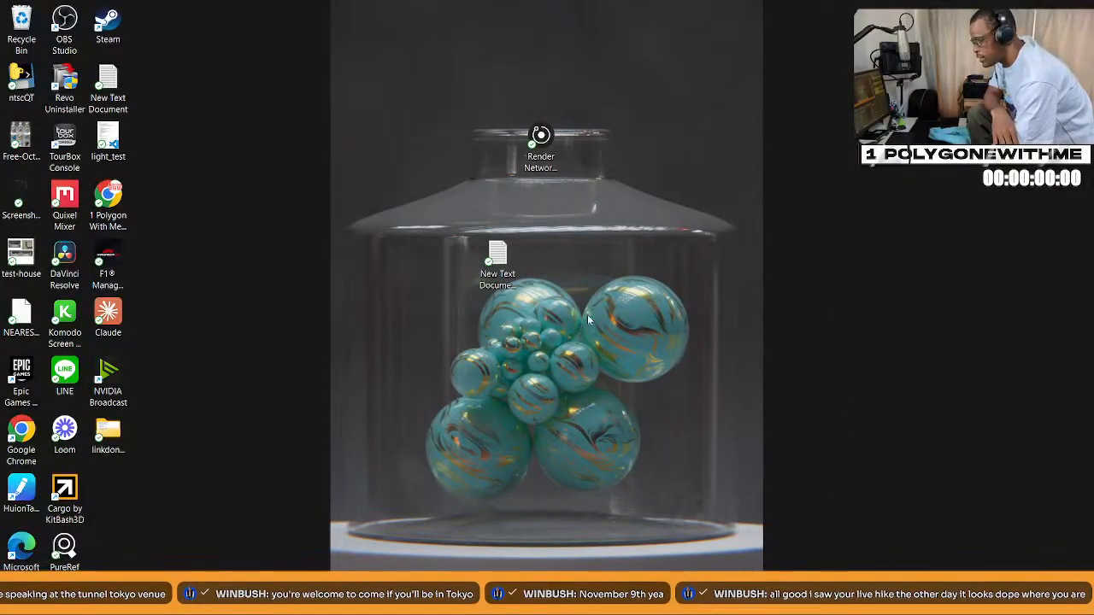
# Switch to the Octane for Blender group in Chrome and look through the pinned posts on its community feed
pyautogui.moveTo(739, 602)
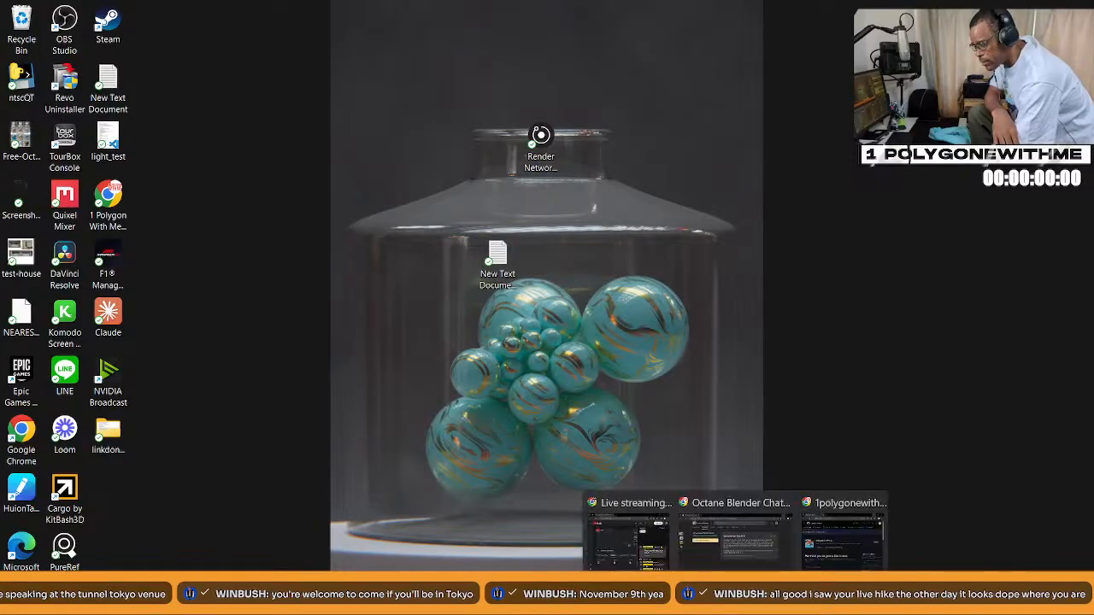
pyautogui.click(734, 517)
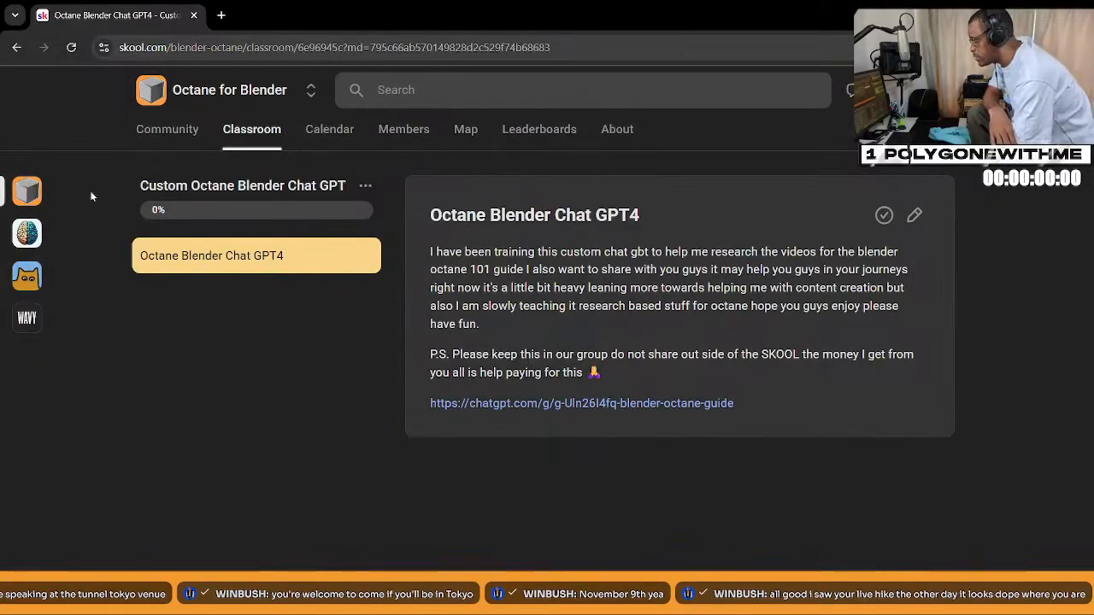
pyautogui.click(167, 130)
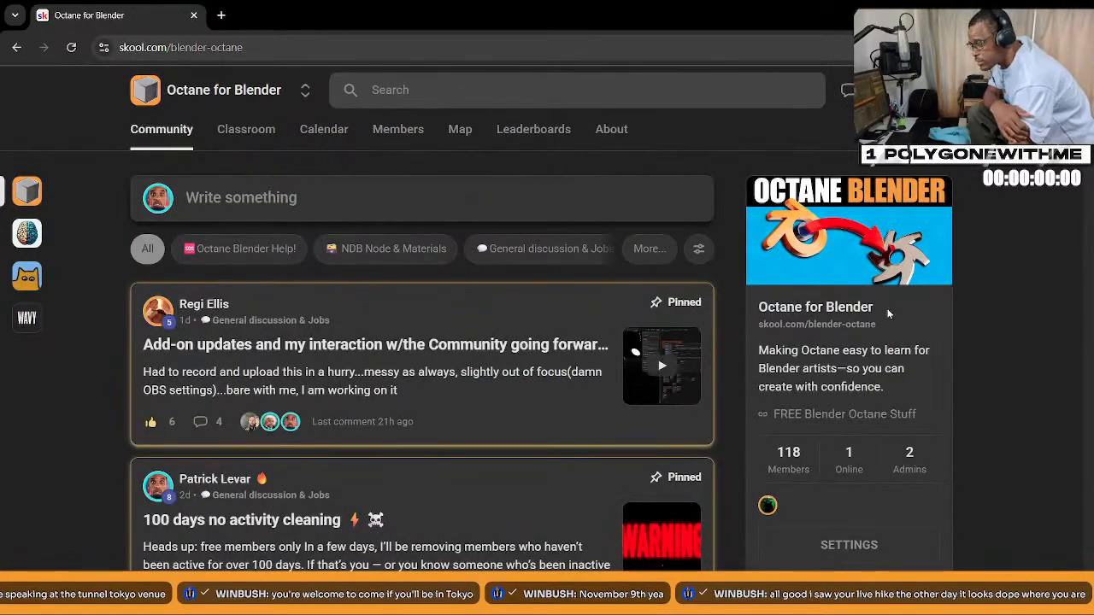
pyautogui.scroll(-1, 675, 376)
pyautogui.scroll(-1, 676, 376)
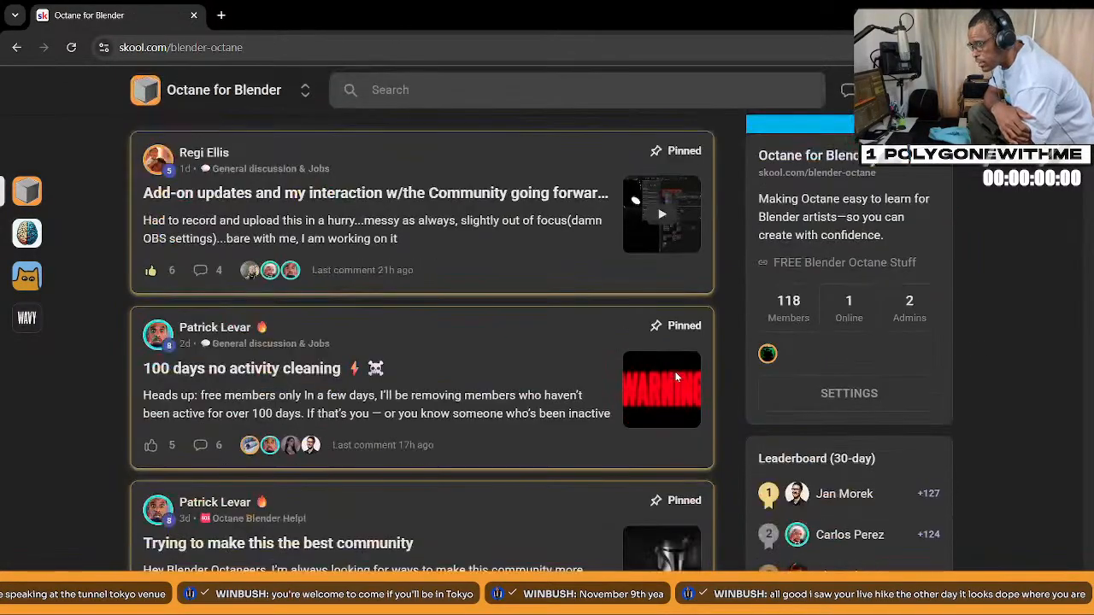
pyautogui.scroll(-1, 674, 370)
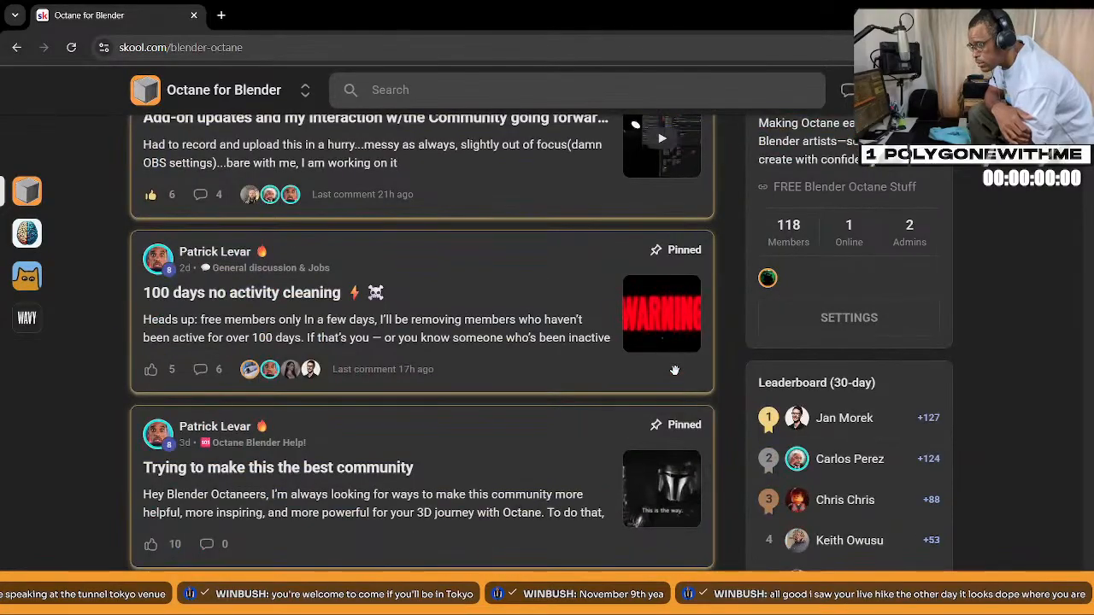
pyautogui.scroll(2, 674, 370)
pyautogui.scroll(1, 723, 411)
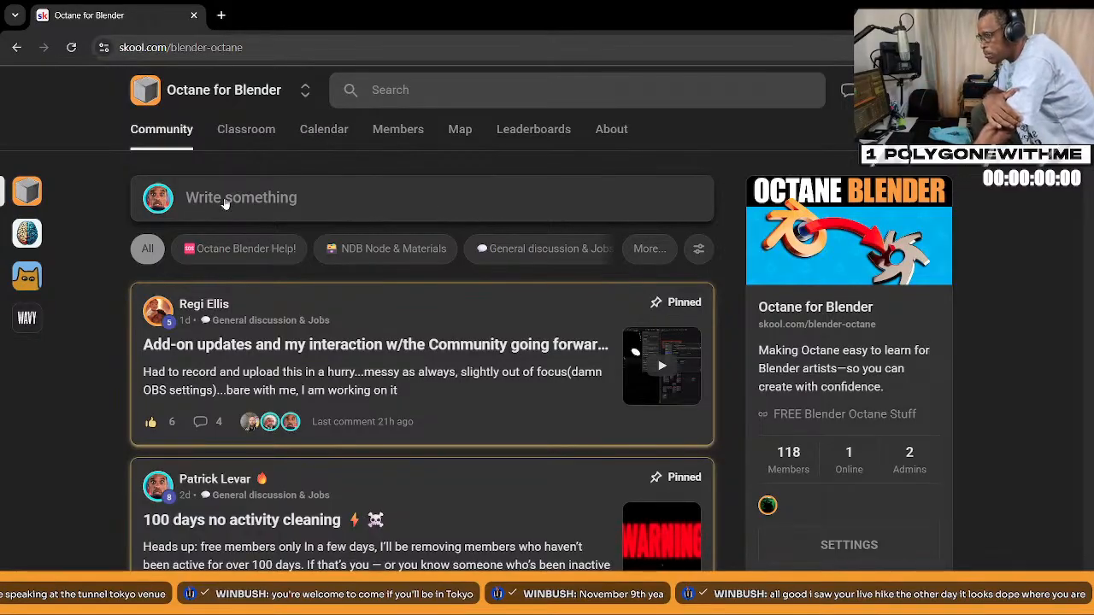
# Look further down the community feed at the latest member posts and the 30-day leaderboard
pyautogui.scroll(-1, 641, 248)
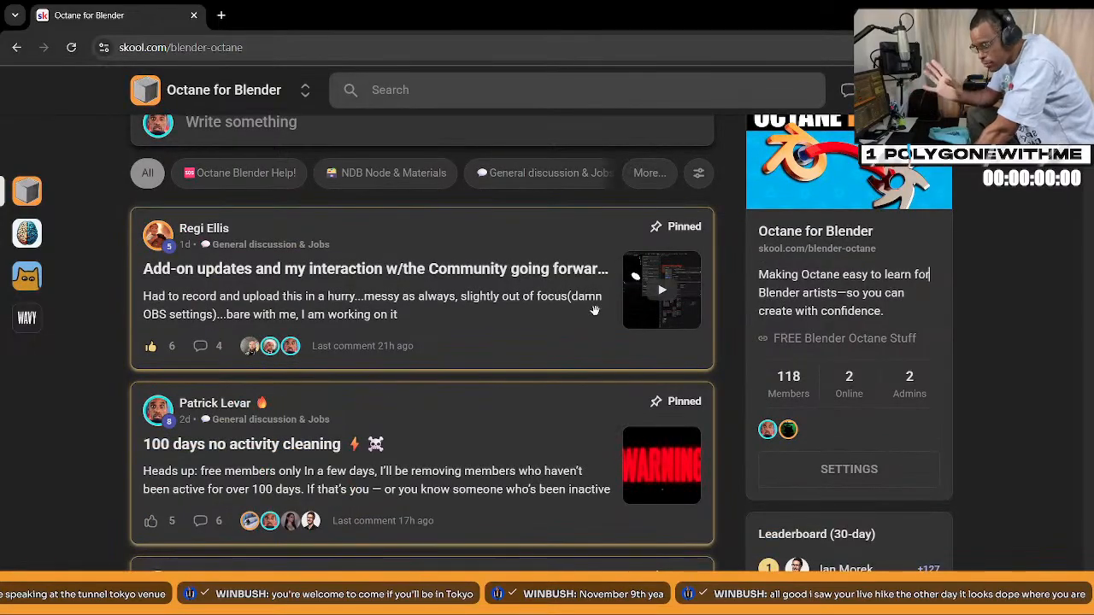
pyautogui.scroll(-1, 592, 309)
pyautogui.scroll(-6, 597, 323)
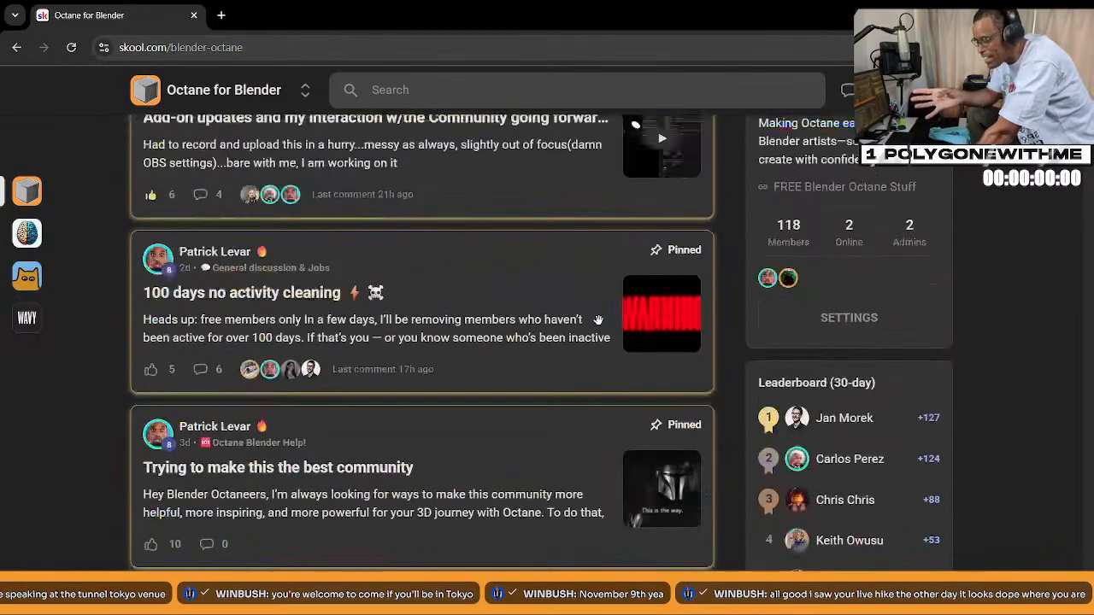
pyautogui.scroll(9, 601, 337)
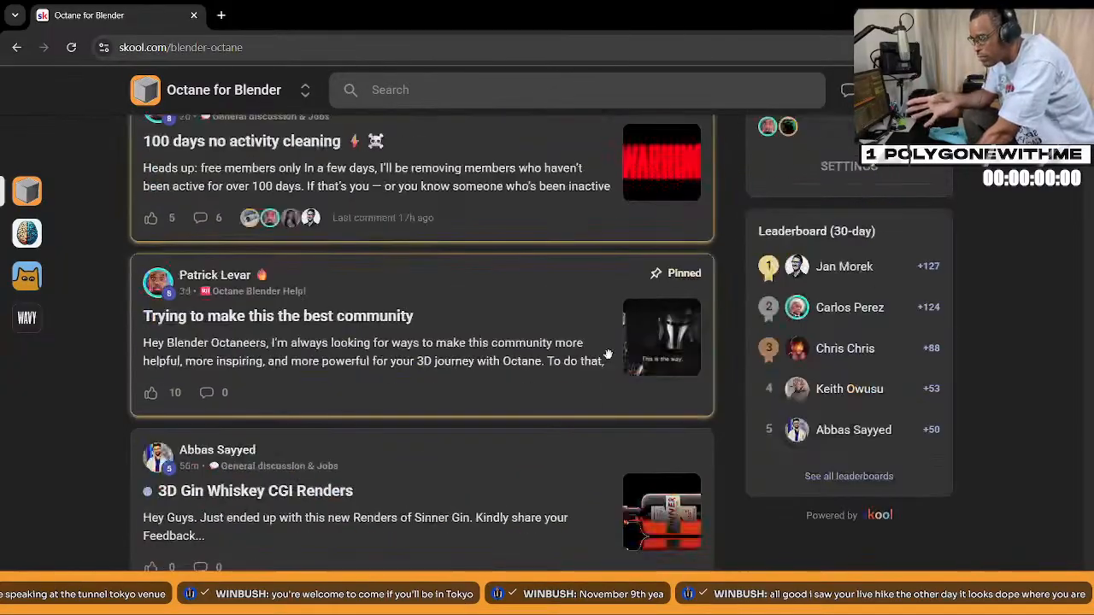
pyautogui.scroll(-1, 605, 352)
pyautogui.scroll(-3, 786, 450)
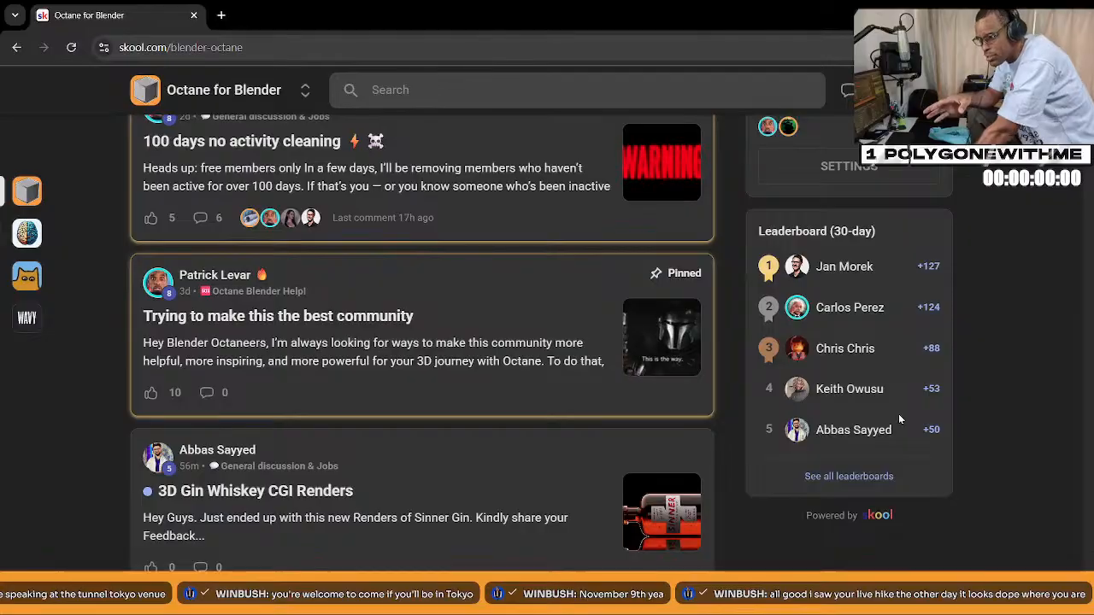
pyautogui.scroll(5, 881, 347)
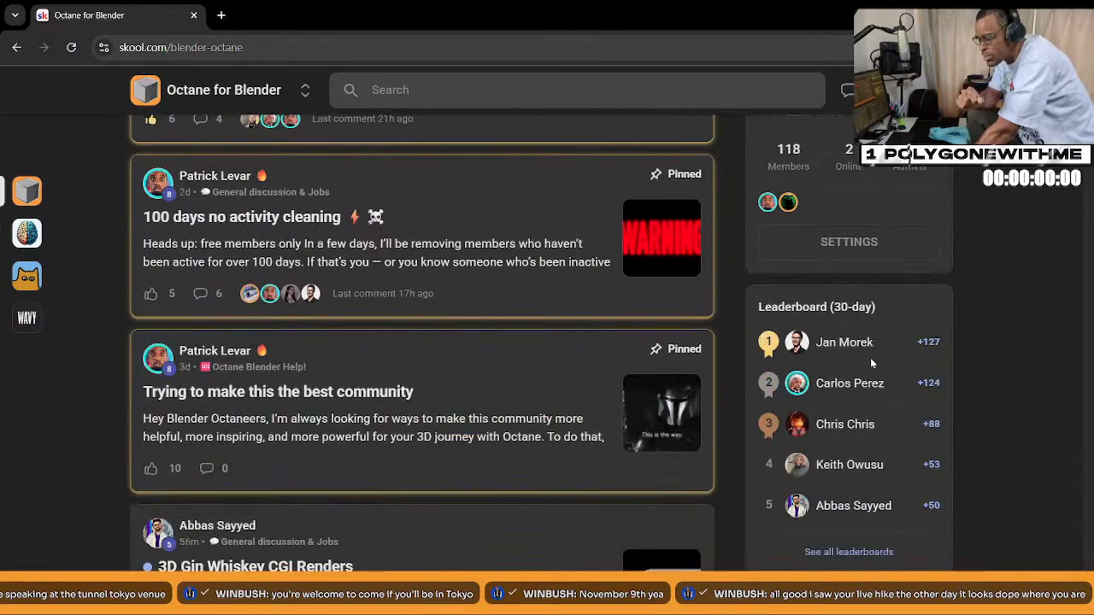
# Browse the group's classroom courses and view the lesson list of More Octane Guides
pyautogui.click(252, 135)
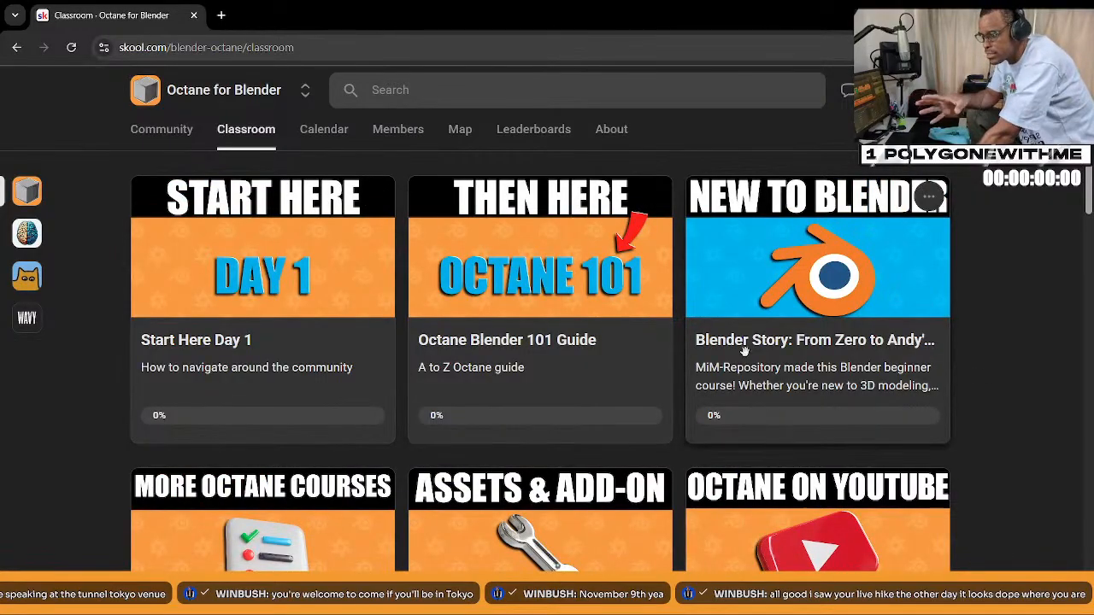
pyautogui.scroll(-1, 575, 331)
pyautogui.scroll(-1, 572, 331)
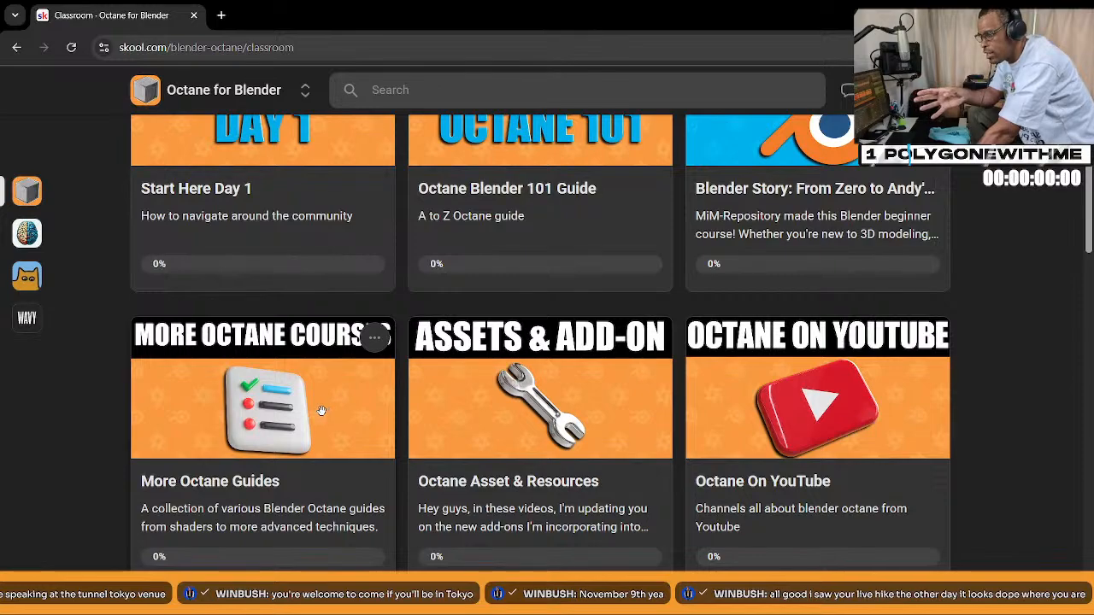
pyautogui.click(387, 414)
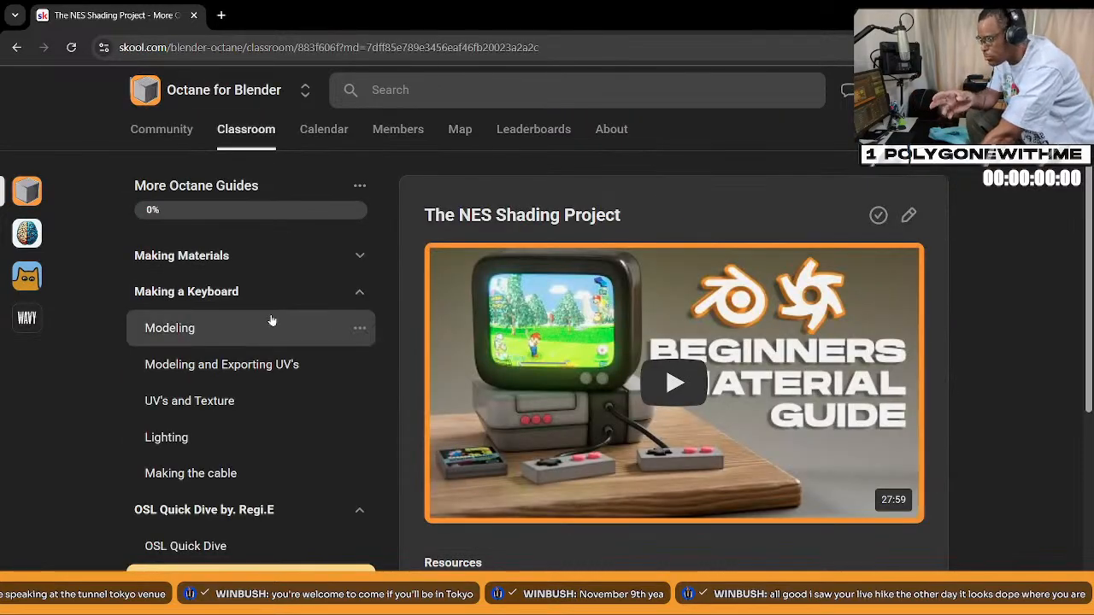
pyautogui.scroll(-1, 255, 245)
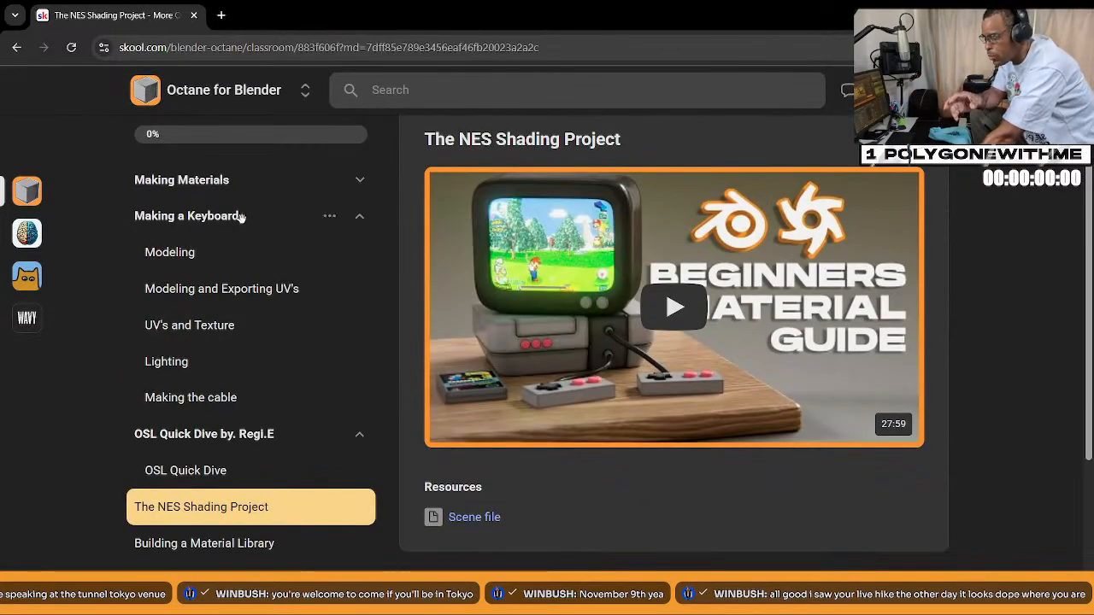
pyautogui.scroll(1, 208, 109)
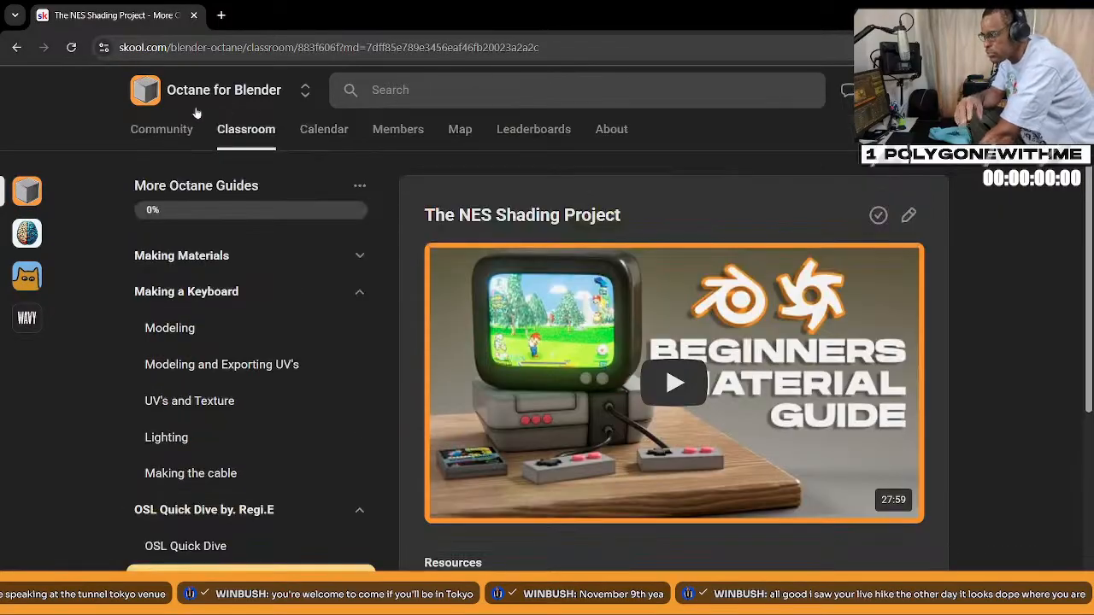
# View the group's event calendar and its world map of members
pyautogui.click(214, 99)
pyautogui.click(342, 137)
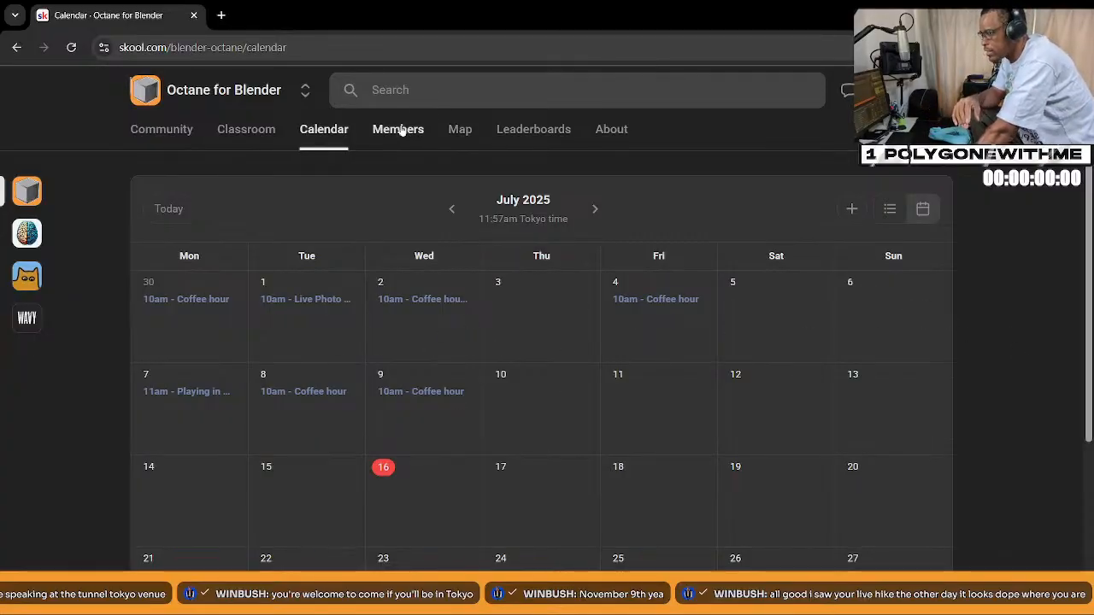
pyautogui.click(456, 133)
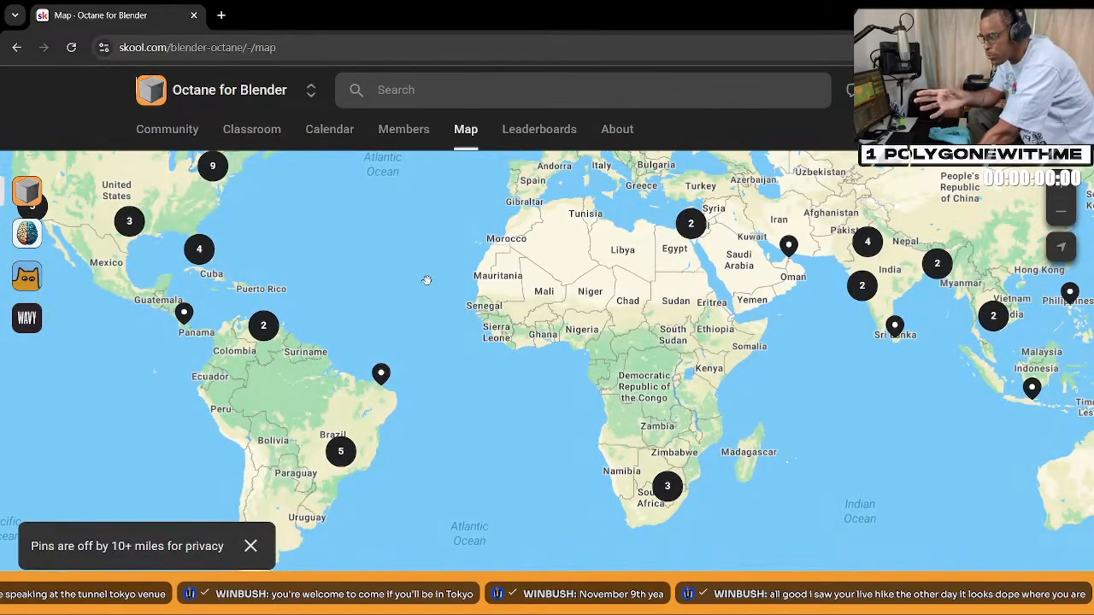
pyautogui.scroll(1, 430, 290)
pyautogui.scroll(-1, 434, 310)
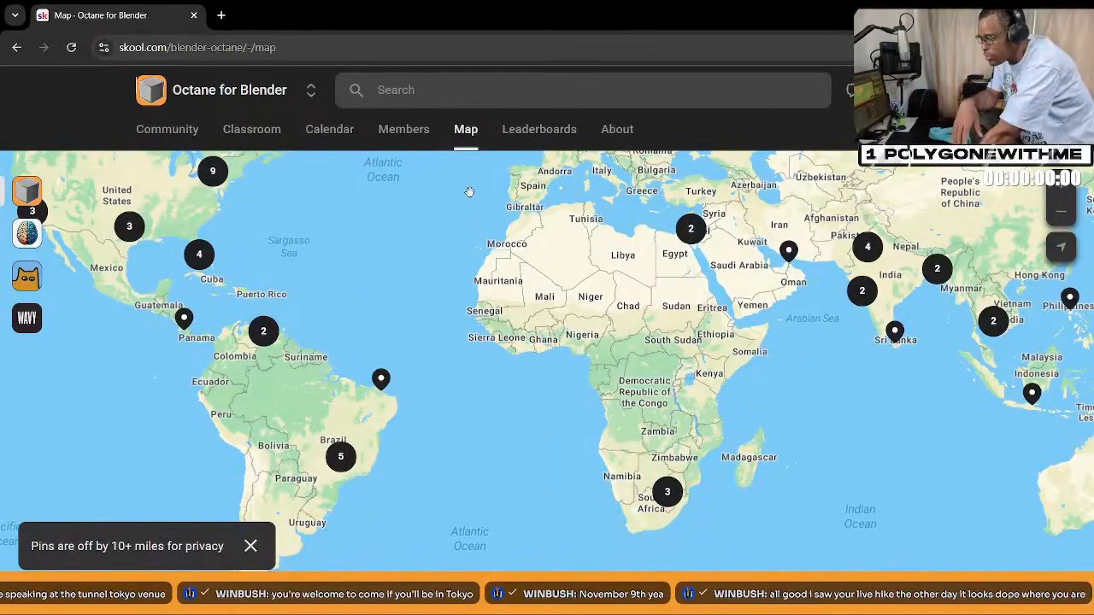
# Examine the member pins in California around Los Angeles on the group's map
pyautogui.moveTo(323, 250); pyautogui.dragTo(519, 357)
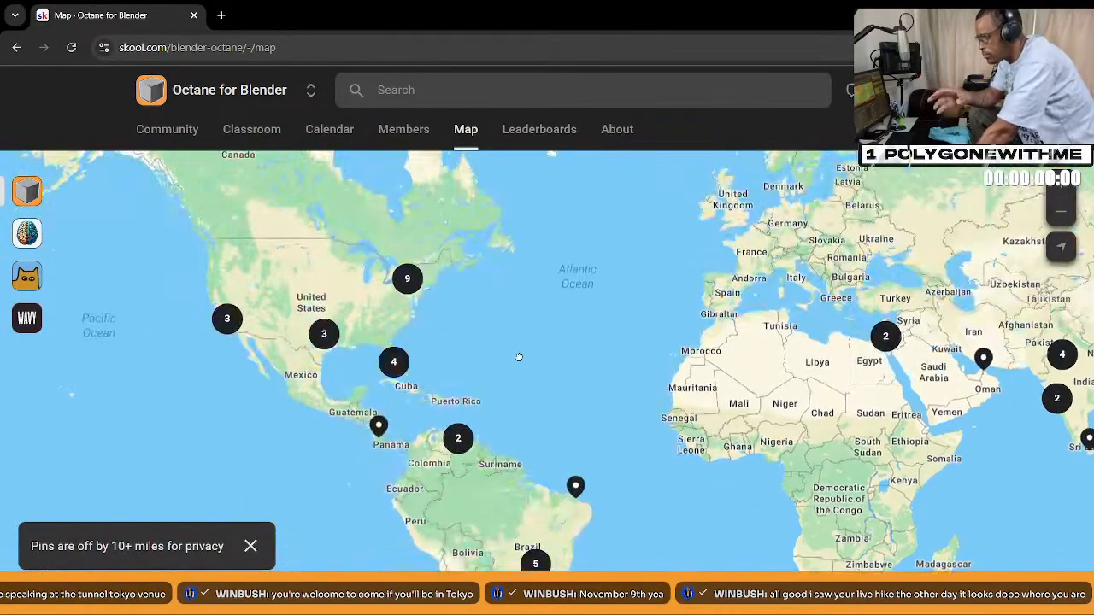
pyautogui.moveTo(430, 327); pyautogui.dragTo(464, 339)
pyautogui.scroll(1, 274, 336)
pyautogui.scroll(4, 274, 336)
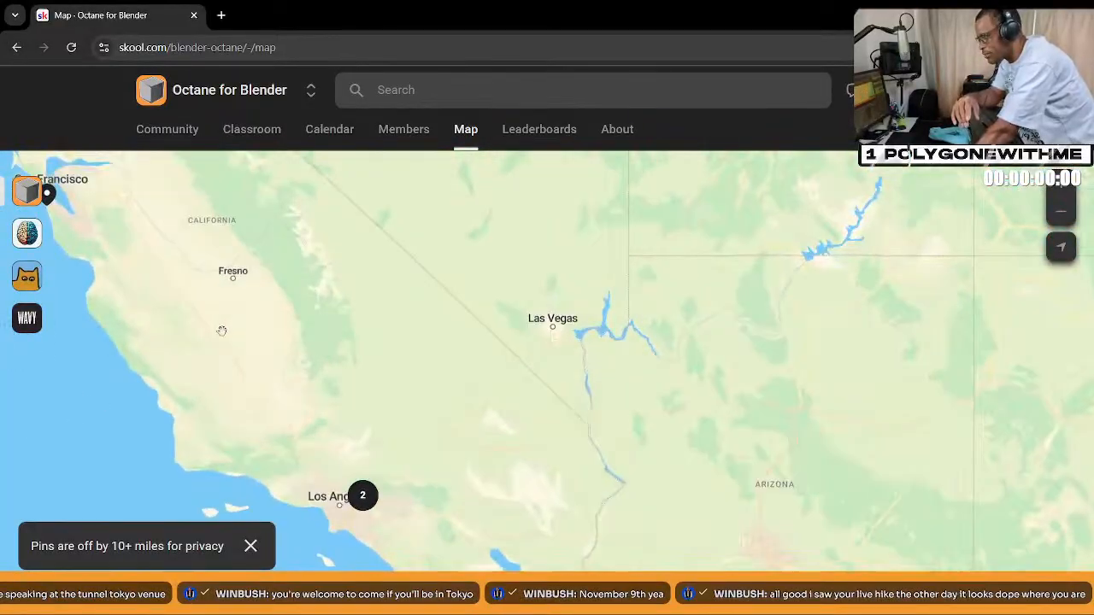
pyautogui.scroll(-2, 221, 331)
pyautogui.scroll(4, 141, 432)
pyautogui.moveTo(141, 432); pyautogui.dragTo(317, 407)
pyautogui.scroll(3, 317, 408)
pyautogui.scroll(-3, 309, 412)
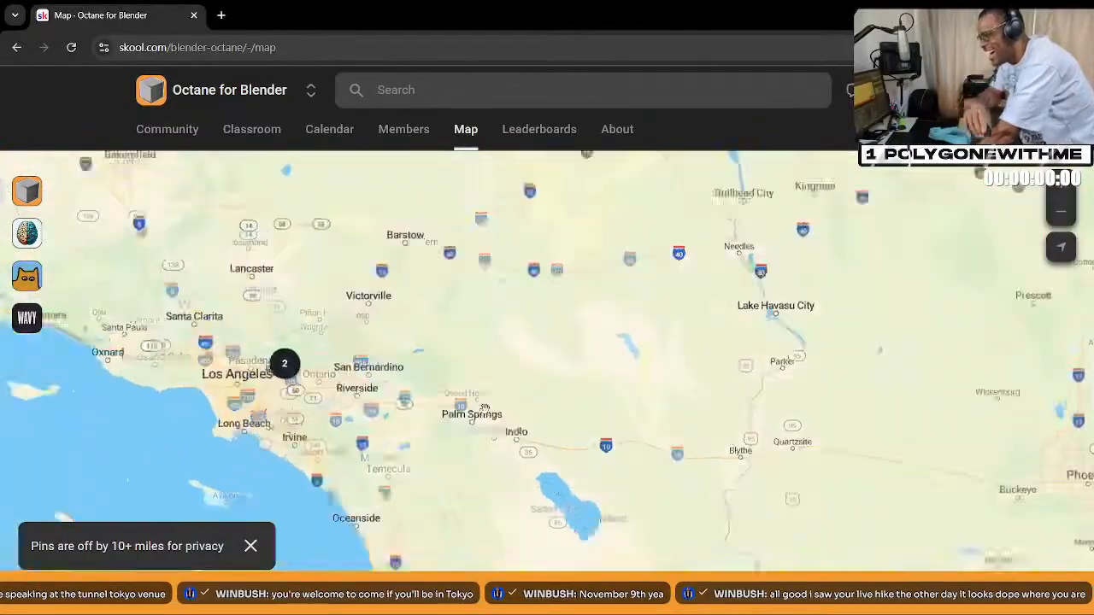
# Examine the member pins in France and its neighbouring countries on the map
pyautogui.scroll(-5, 513, 406)
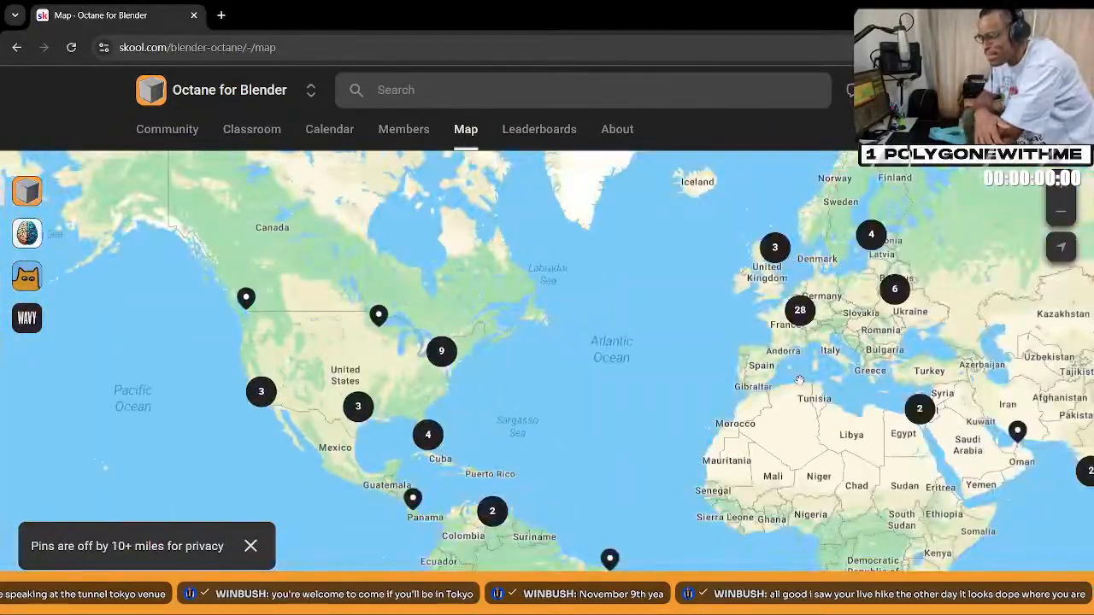
pyautogui.scroll(5, 790, 334)
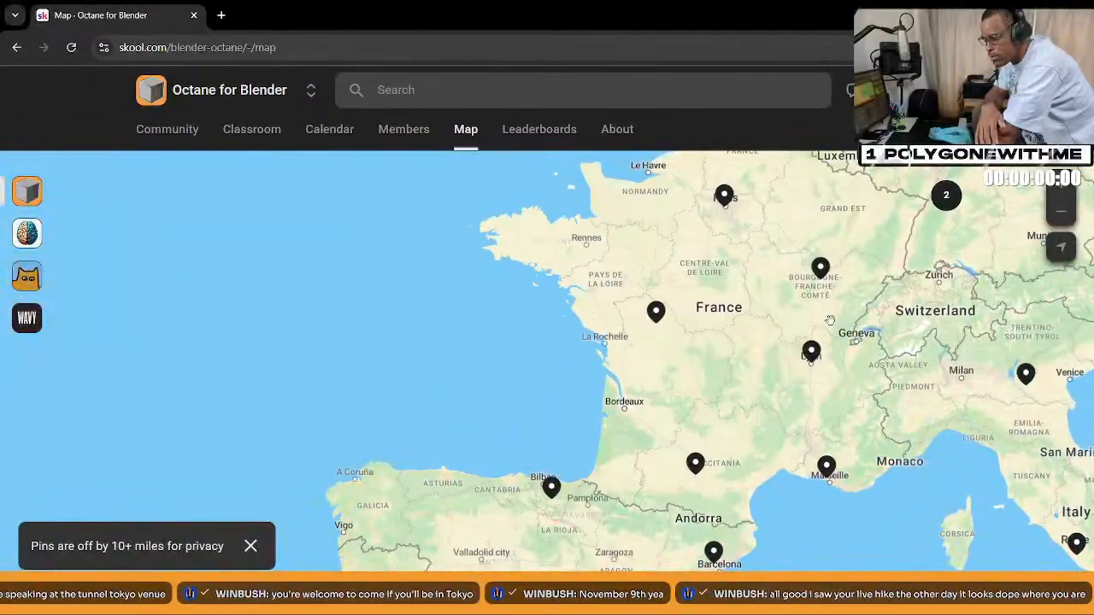
pyautogui.scroll(-4, 826, 342)
pyautogui.scroll(-2, 826, 359)
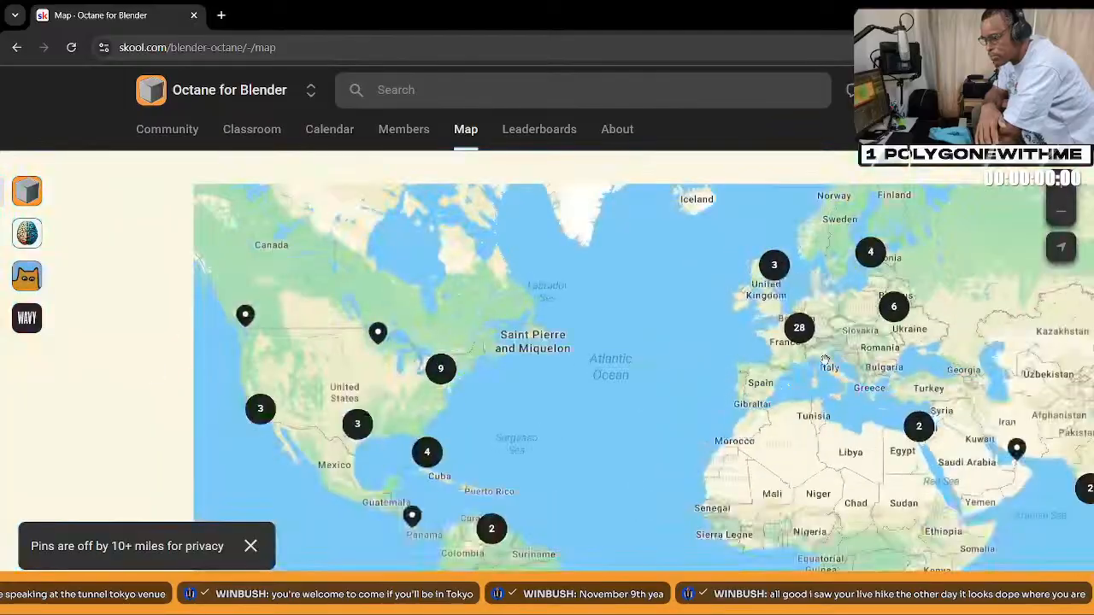
# Examine the member pins in East Asia around Japan and South Korea
pyautogui.moveTo(819, 378); pyautogui.dragTo(524, 338)
pyautogui.moveTo(1008, 403); pyautogui.dragTo(844, 369)
pyautogui.scroll(5, 844, 369)
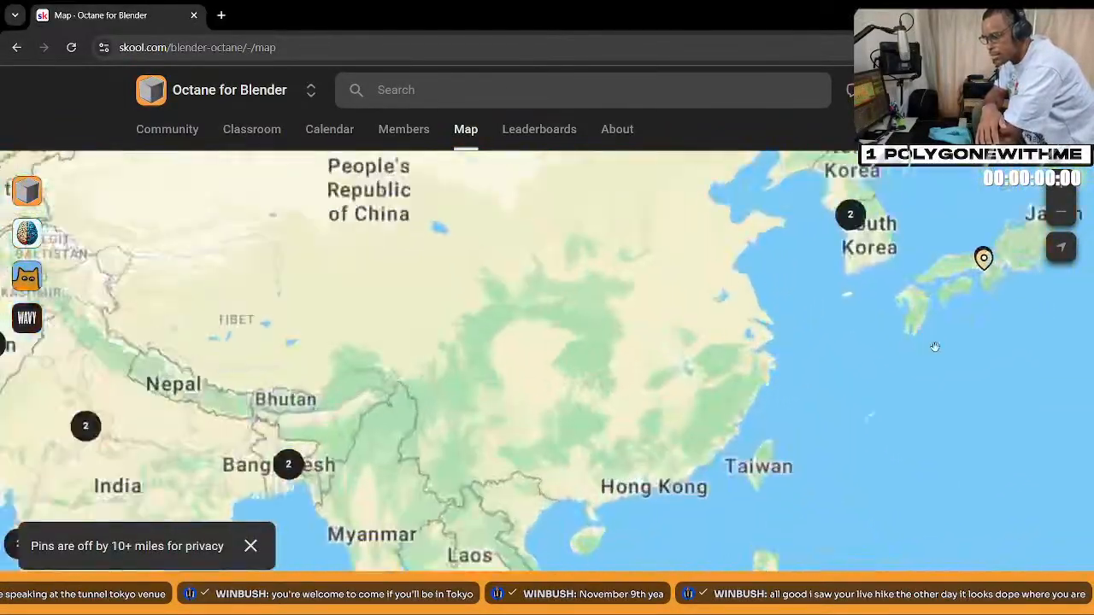
# Look over the map pins around Japan and South Korea, and view the group's member levels and leaderboards
pyautogui.scroll(-3, 909, 315)
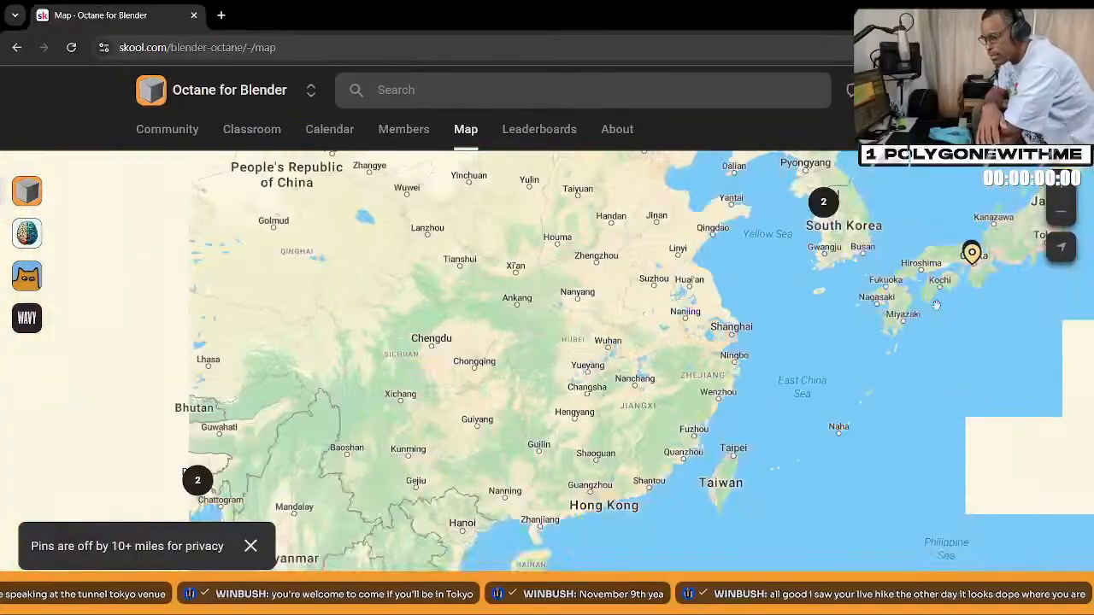
pyautogui.scroll(2, 884, 310)
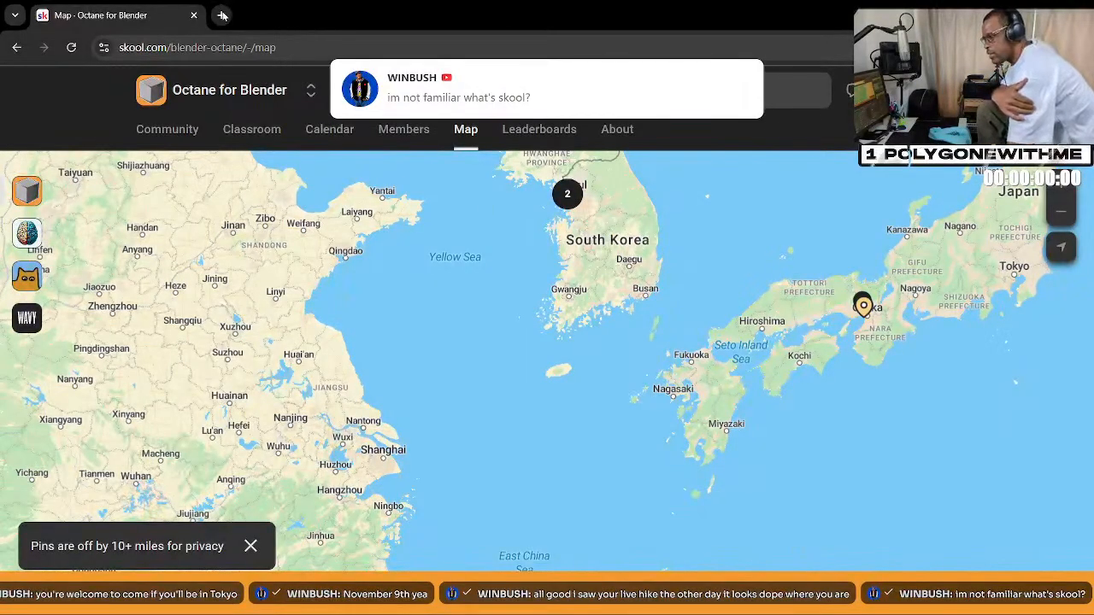
pyautogui.click(539, 136)
pyautogui.scroll(-4, 894, 329)
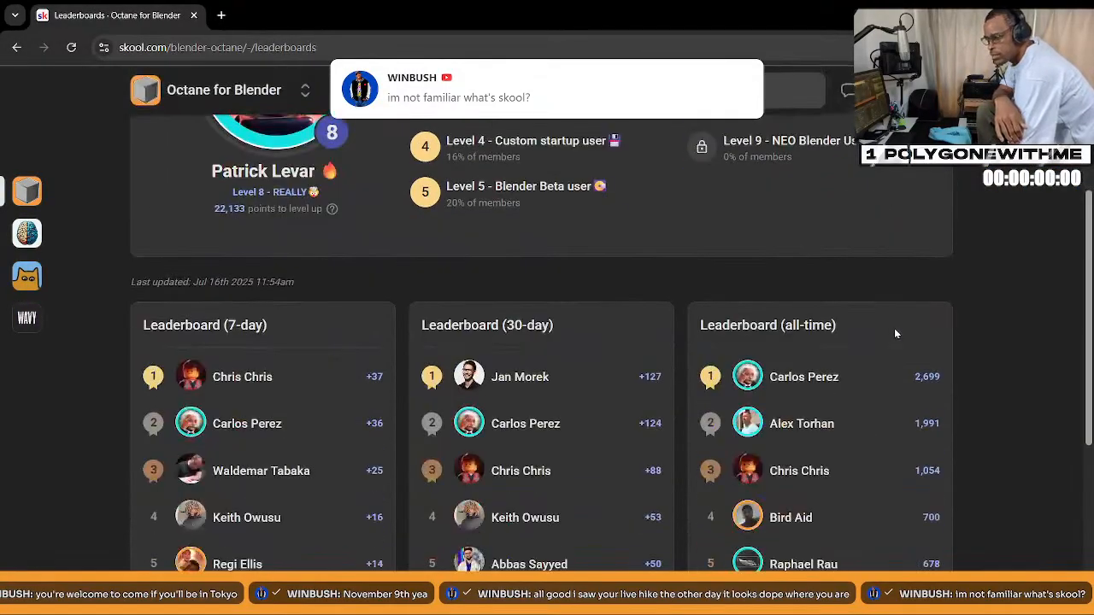
pyautogui.scroll(2, 861, 323)
pyautogui.scroll(-3, 862, 324)
pyautogui.scroll(5, 499, 416)
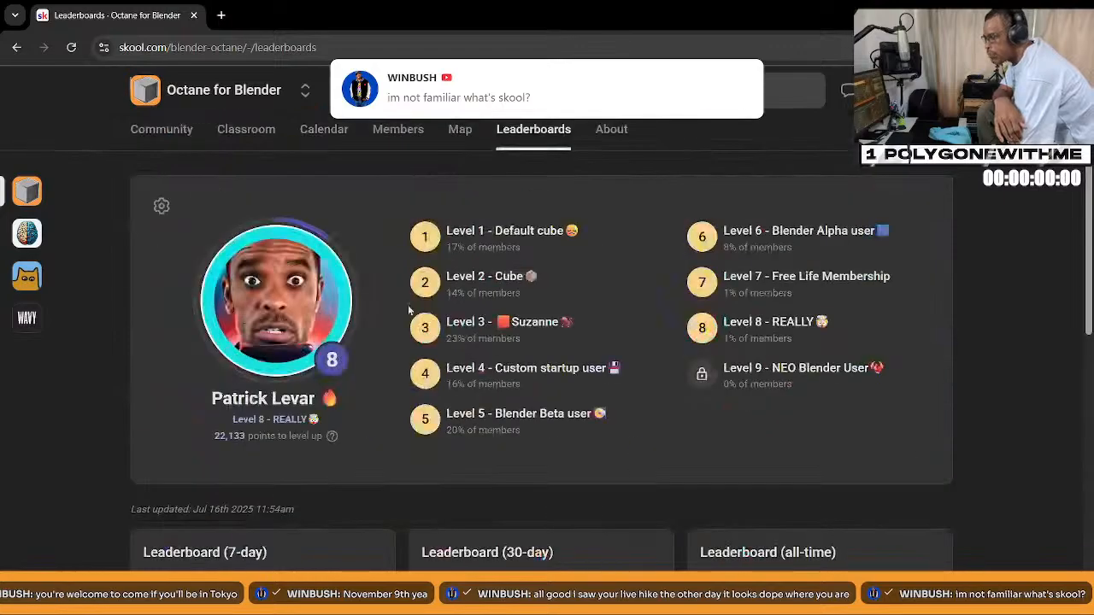
# Return to the group's community feed and look through its pinned posts
pyautogui.click(191, 133)
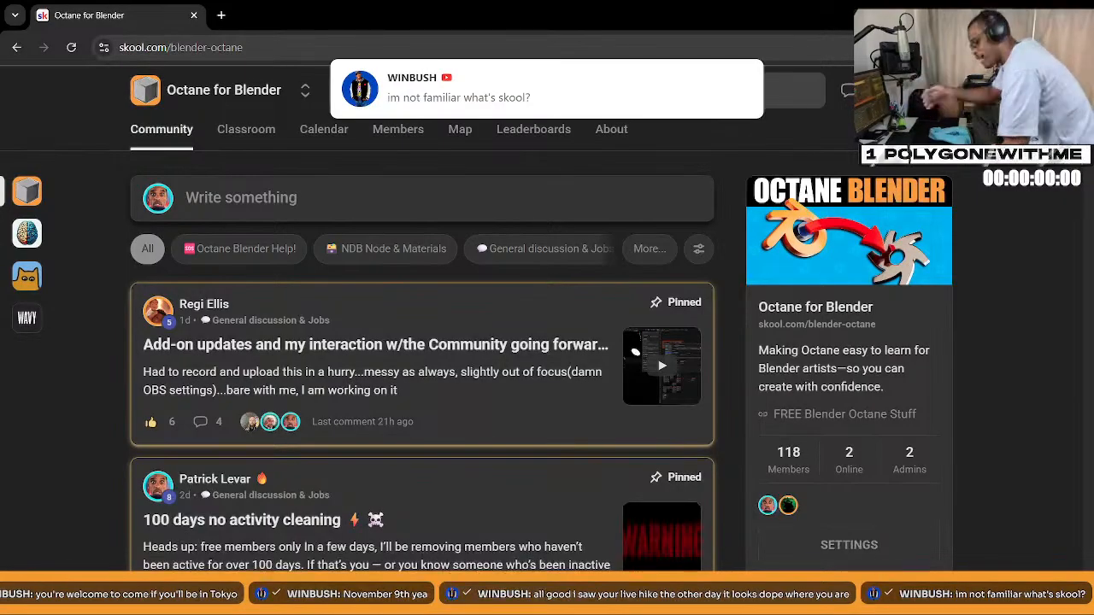
pyautogui.scroll(-1, 650, 500)
pyautogui.scroll(-2, 662, 510)
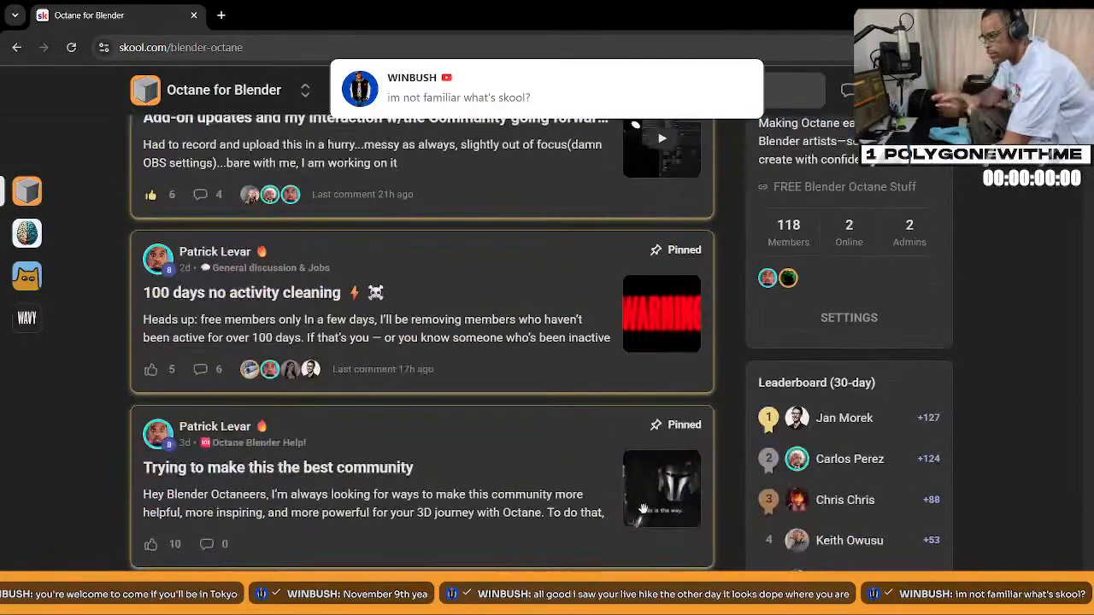
pyautogui.scroll(2, 716, 488)
pyautogui.scroll(1, 716, 488)
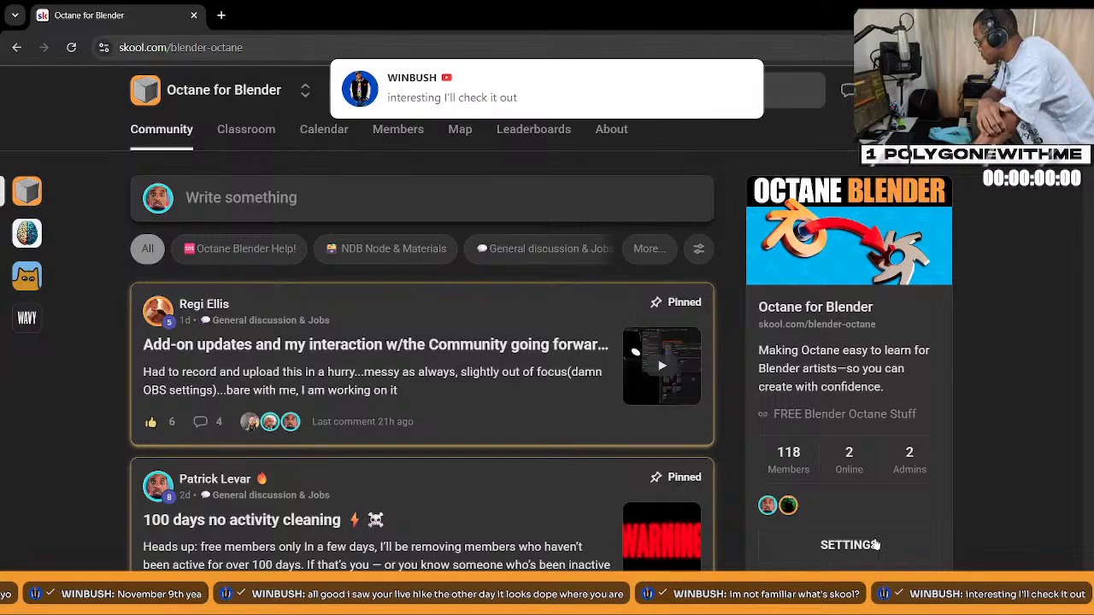
# Copy the group's shareable invite link from the group settings and close the settings
pyautogui.scroll(-2, 875, 544)
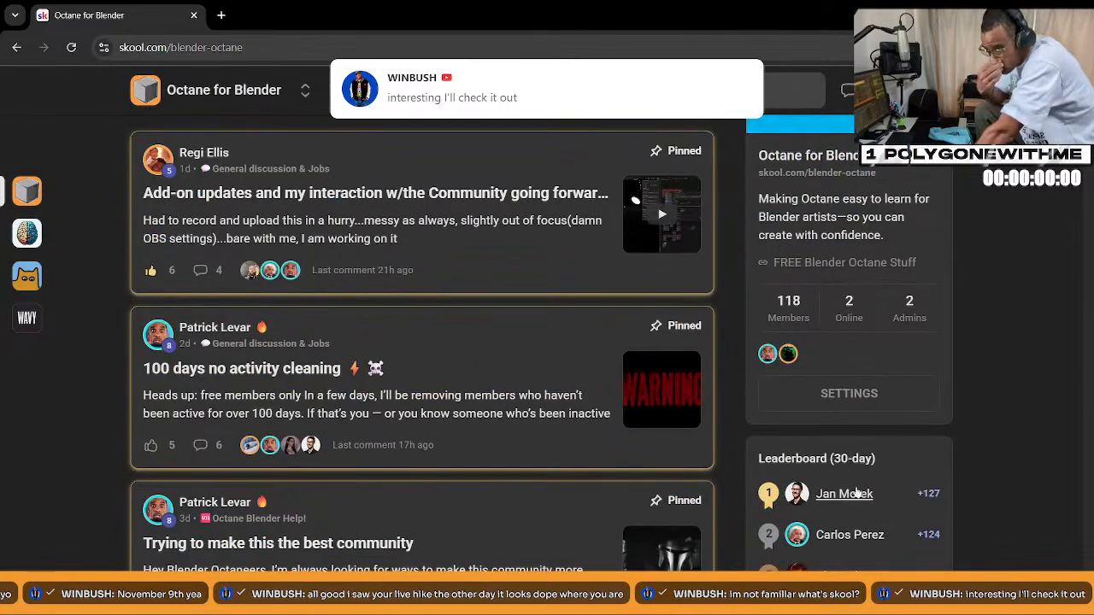
pyautogui.click(802, 395)
pyautogui.click(198, 163)
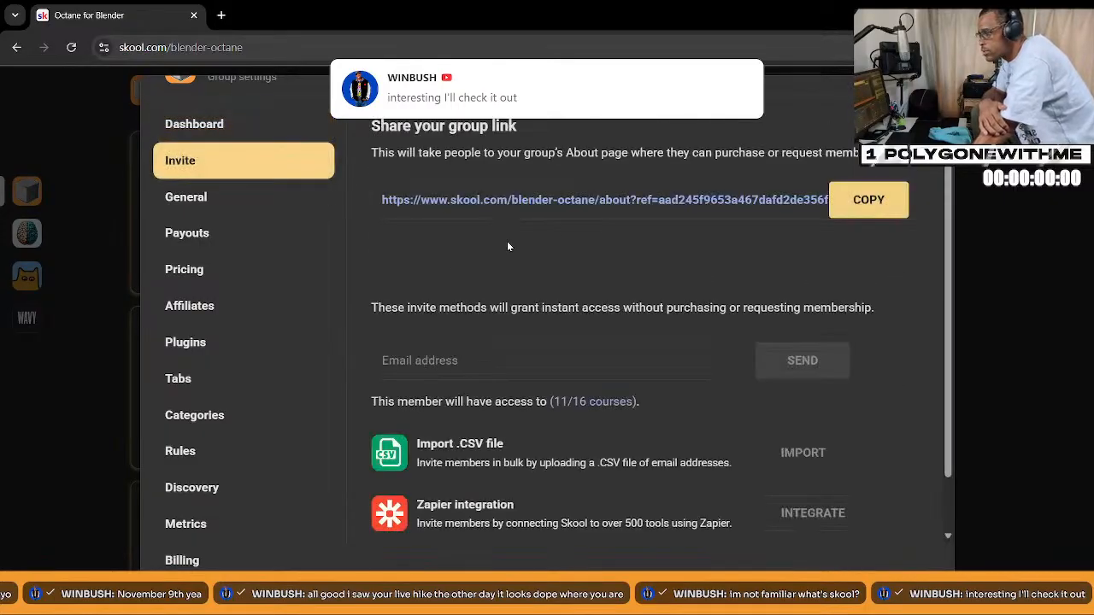
pyautogui.click(834, 209)
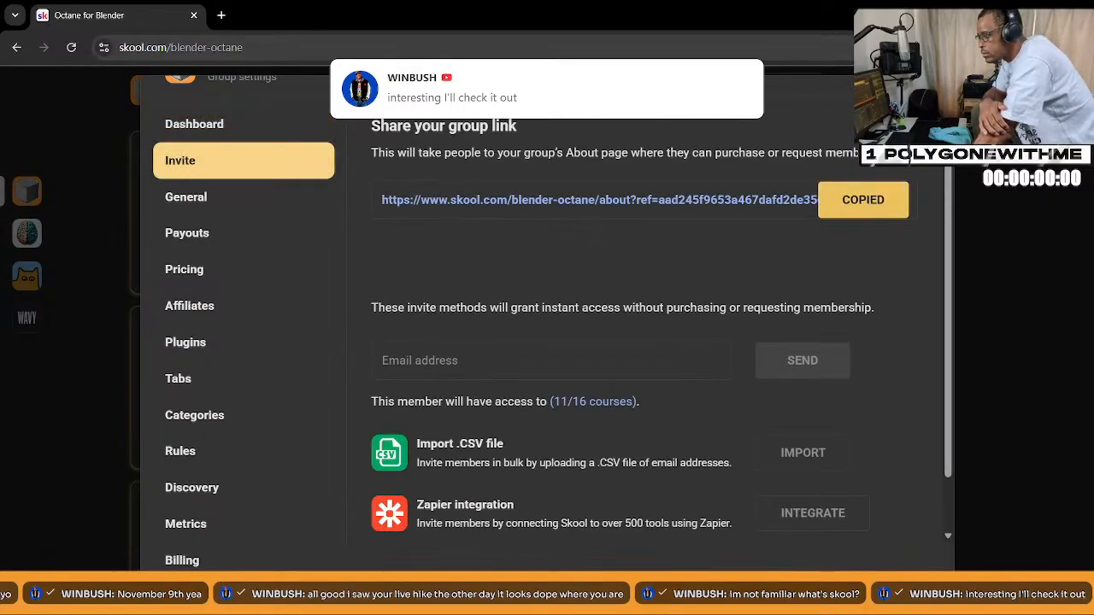
pyautogui.click(1017, 298)
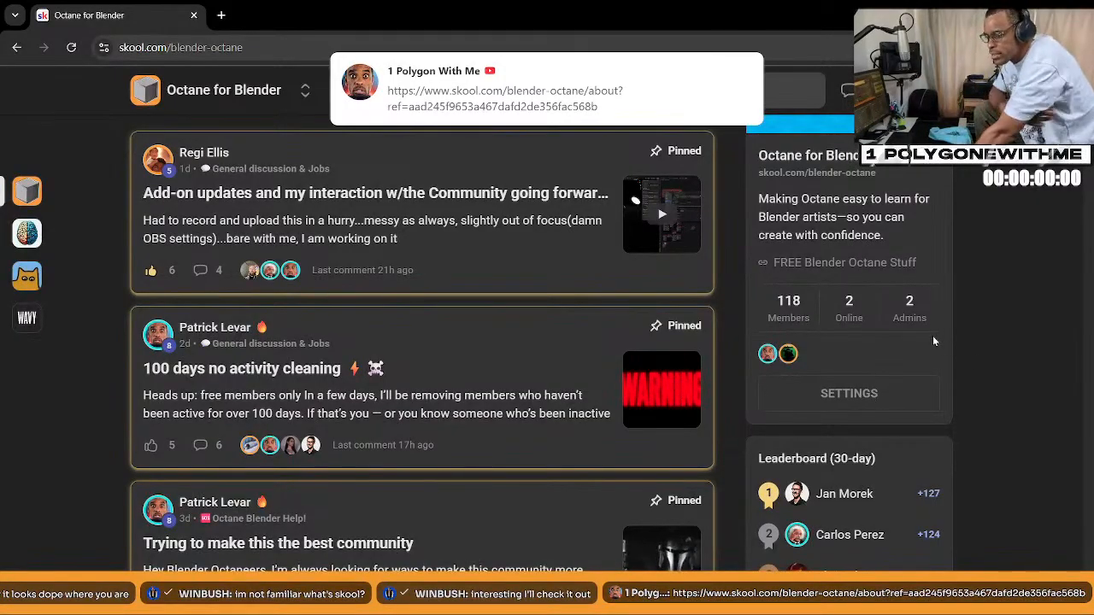
# Browse the group's classroom courses from Start Here Day 1 to the Trash Asset Pack and back
pyautogui.scroll(-1, 928, 327)
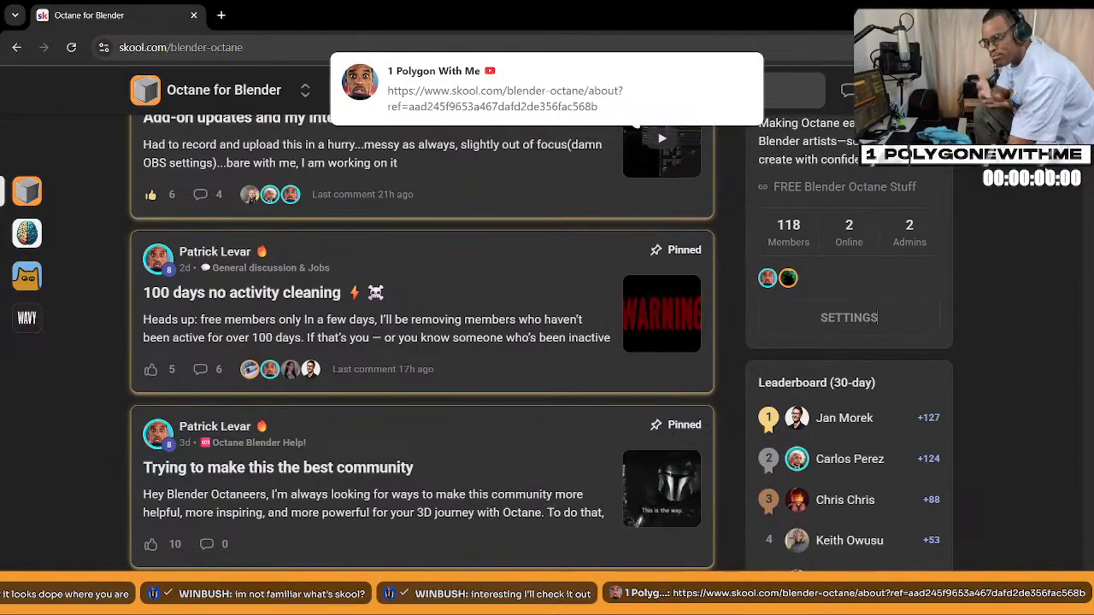
pyautogui.scroll(3, 544, 288)
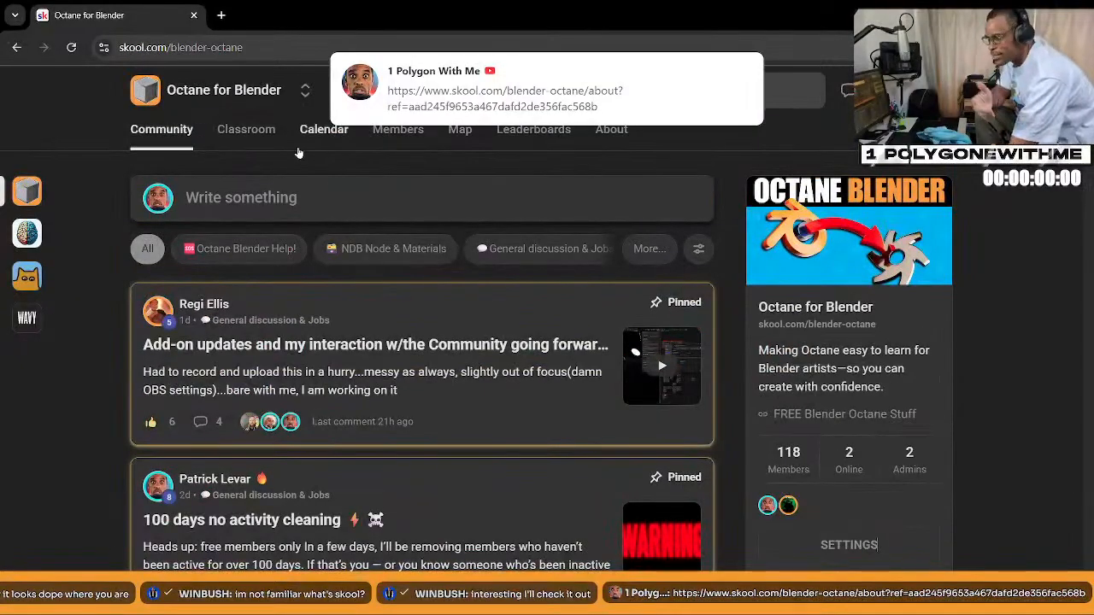
pyautogui.click(256, 137)
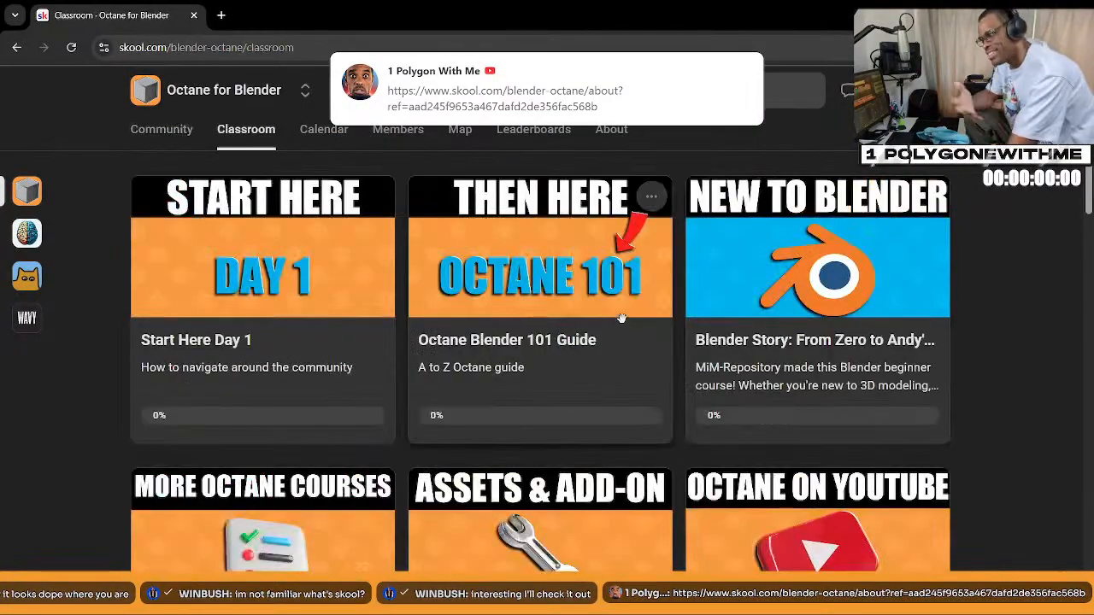
pyautogui.scroll(-5, 600, 383)
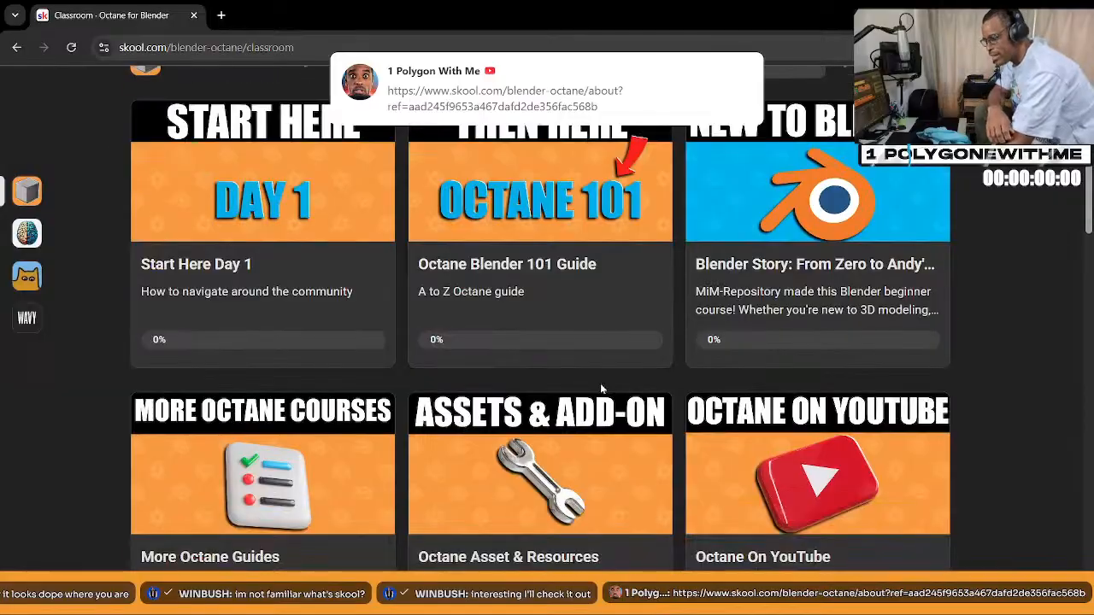
pyautogui.scroll(-4, 599, 382)
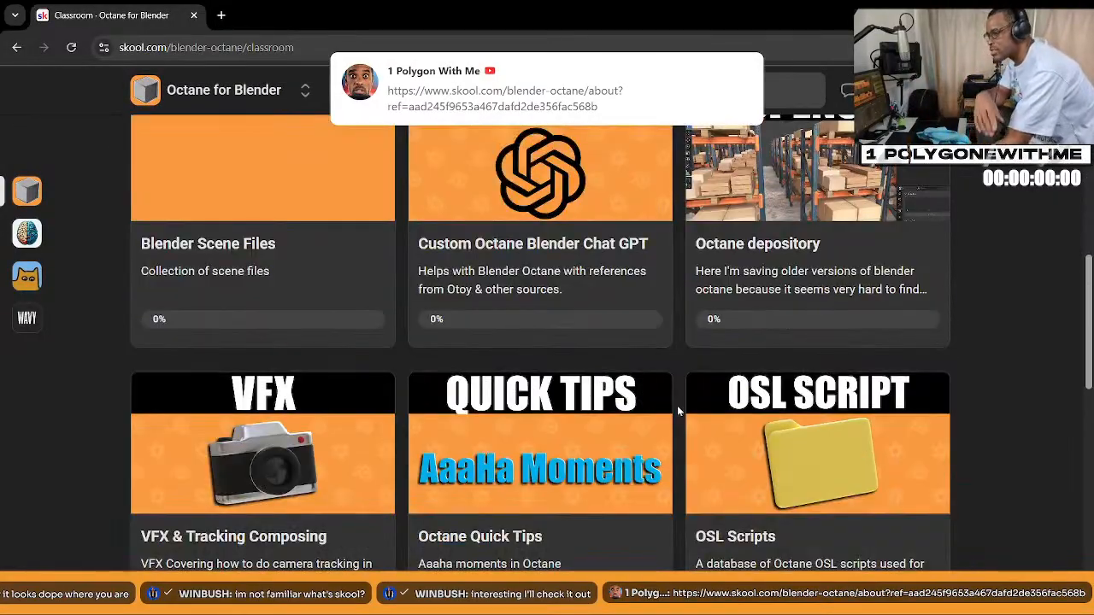
pyautogui.scroll(-4, 684, 389)
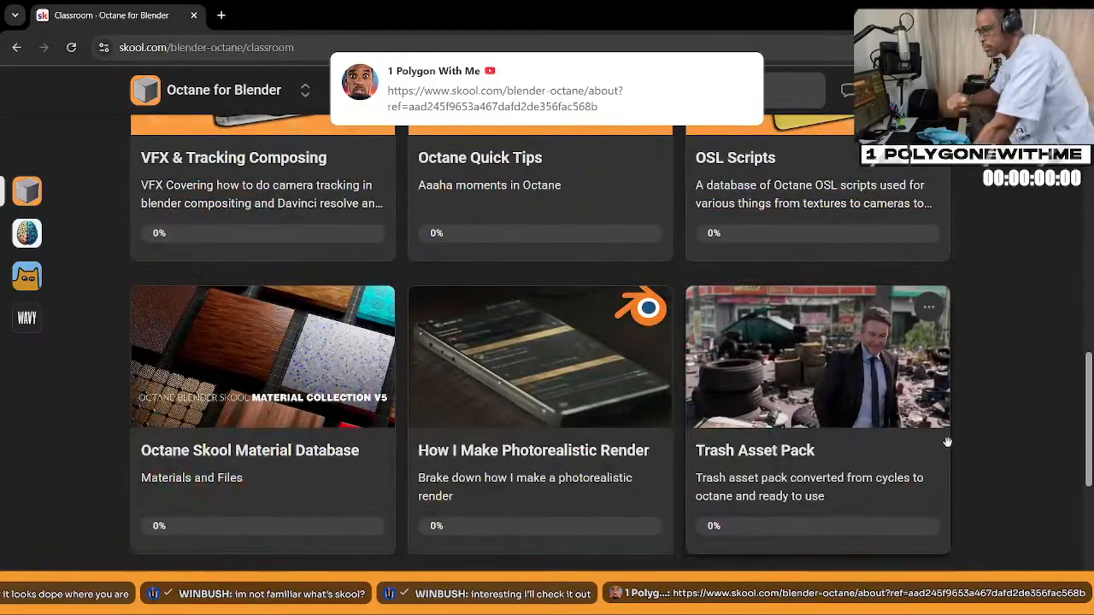
pyautogui.scroll(-1, 949, 440)
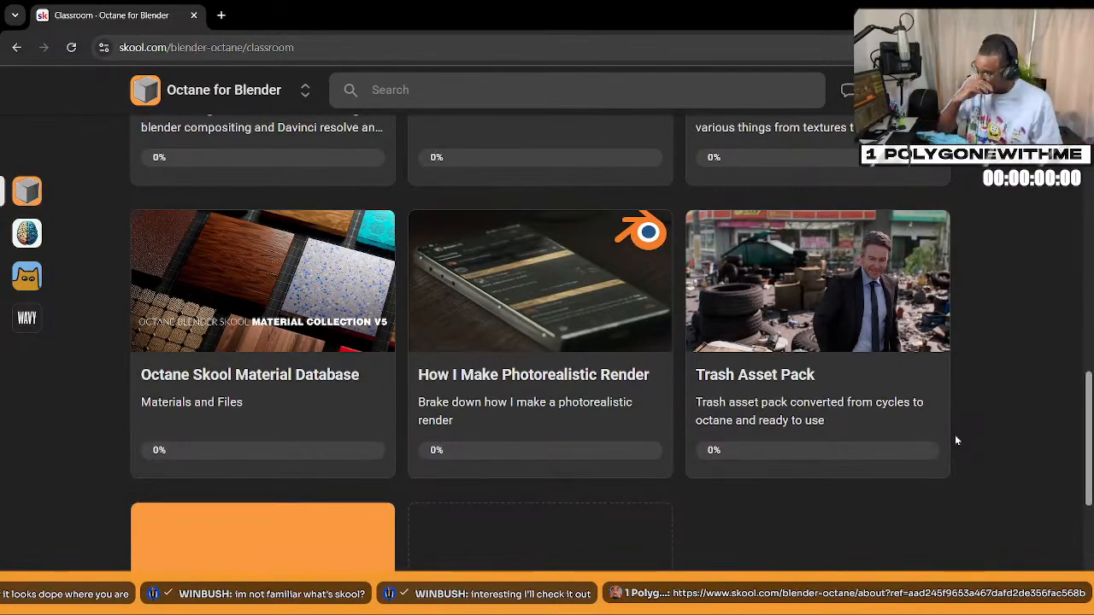
pyautogui.scroll(4, 974, 347)
pyautogui.scroll(2, 974, 361)
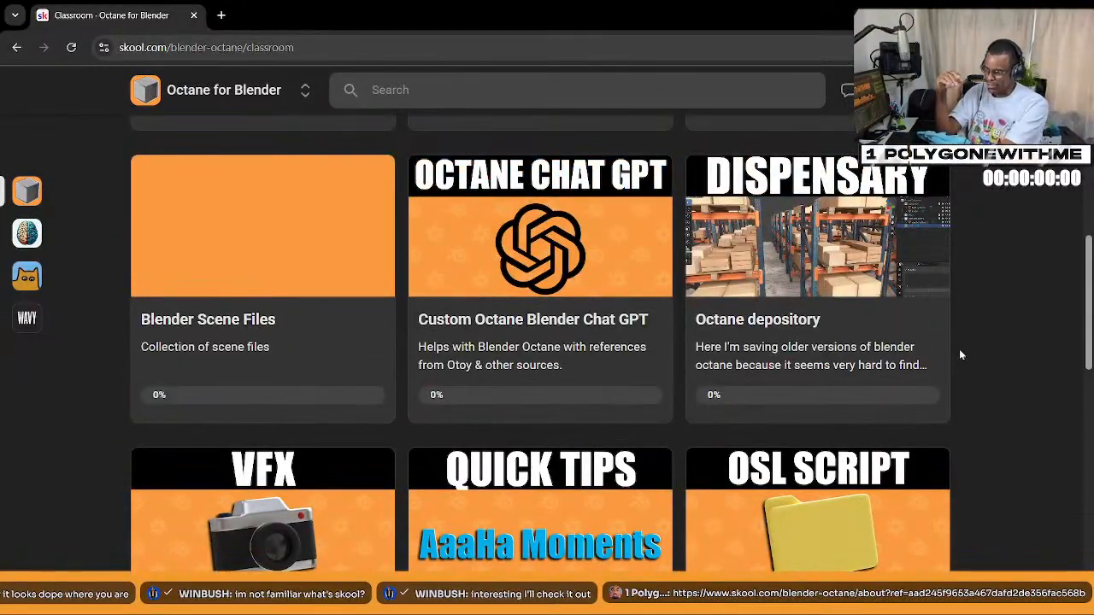
pyautogui.scroll(2, 378, 186)
pyautogui.scroll(5, 378, 185)
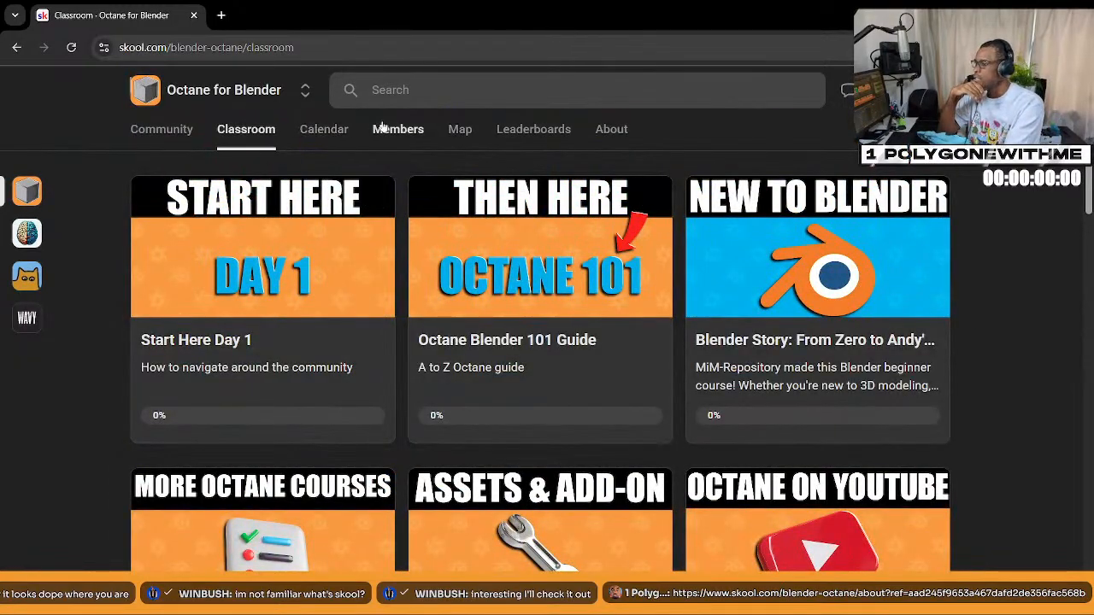
# View the group's July 2025 event calendar and pinned community posts, and switch to the Windows desktop
pyautogui.click(328, 135)
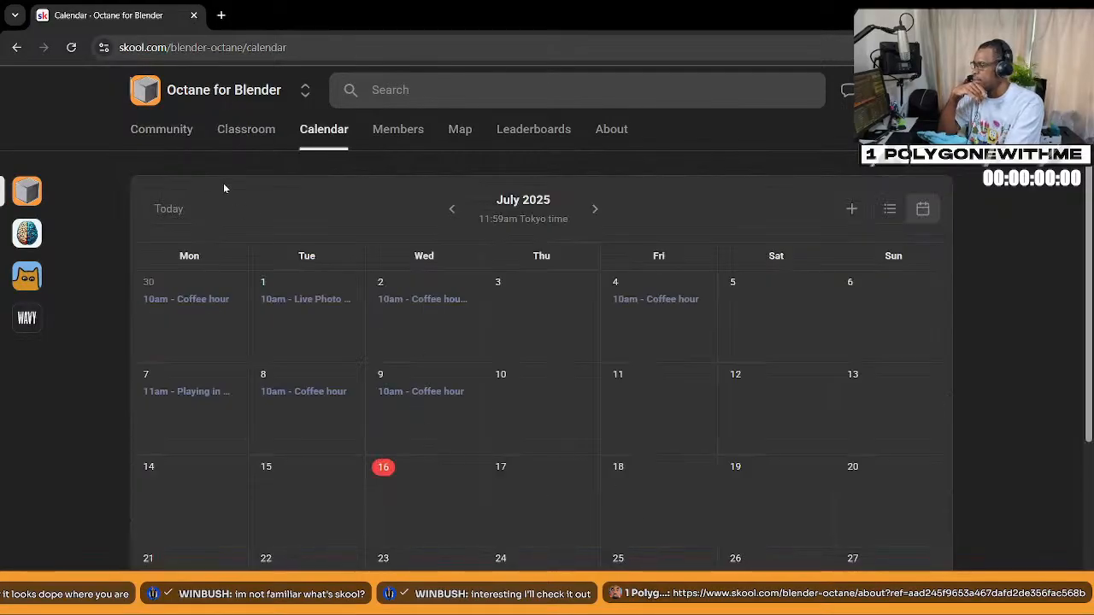
pyautogui.click(178, 137)
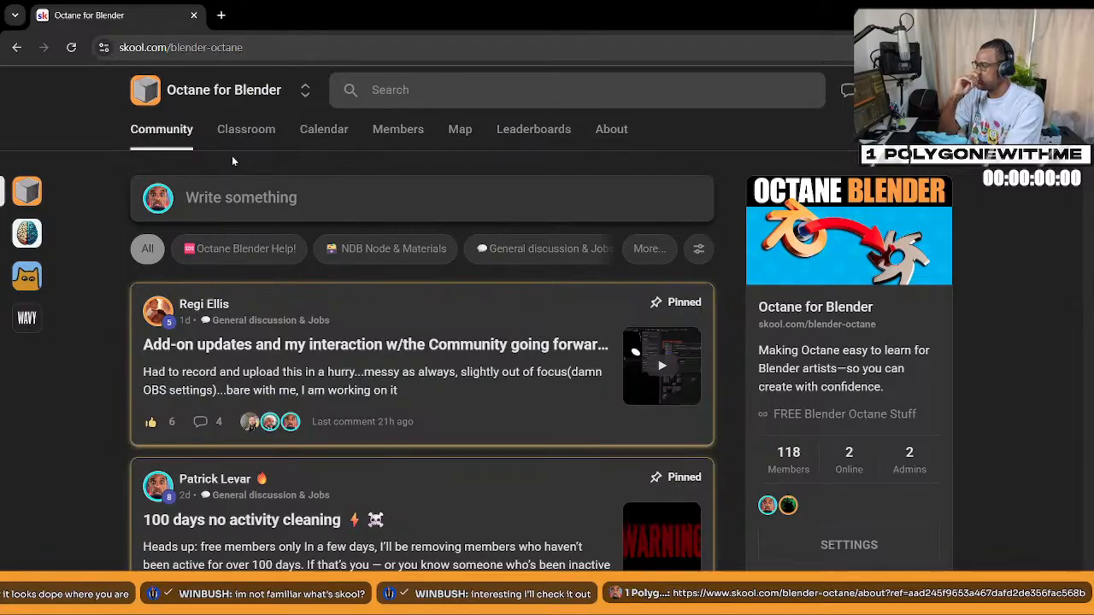
pyautogui.scroll(-2, 947, 418)
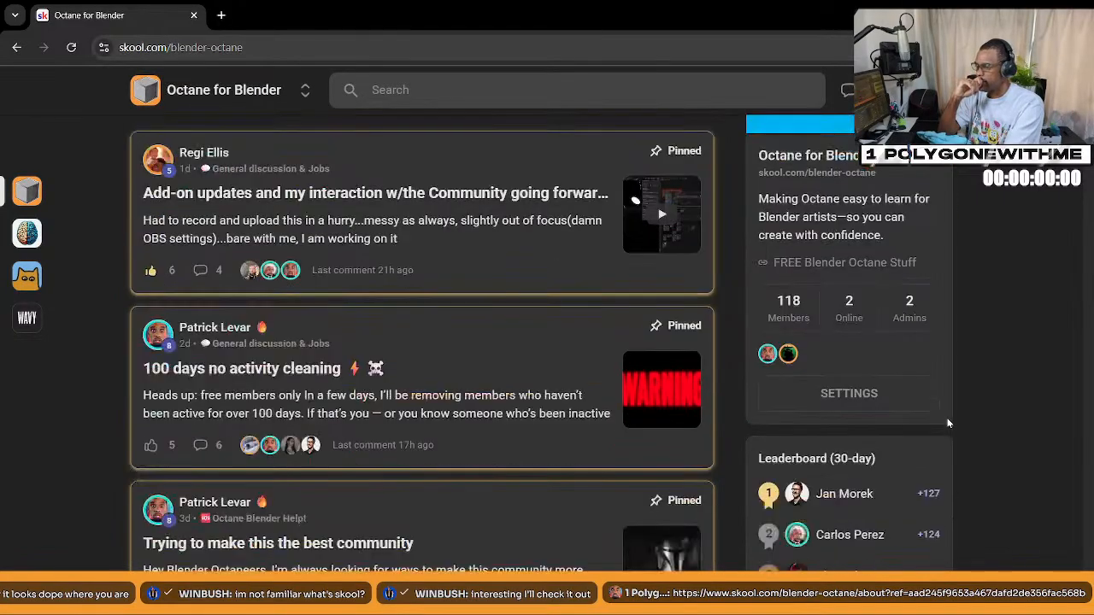
pyautogui.scroll(-1, 947, 418)
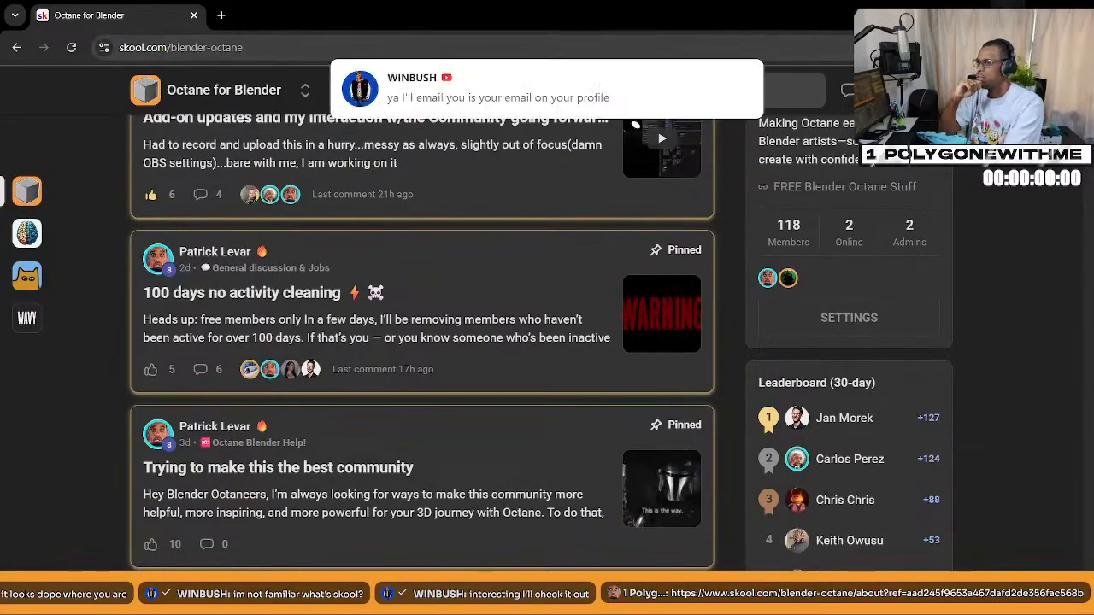
pyautogui.press('super+d')
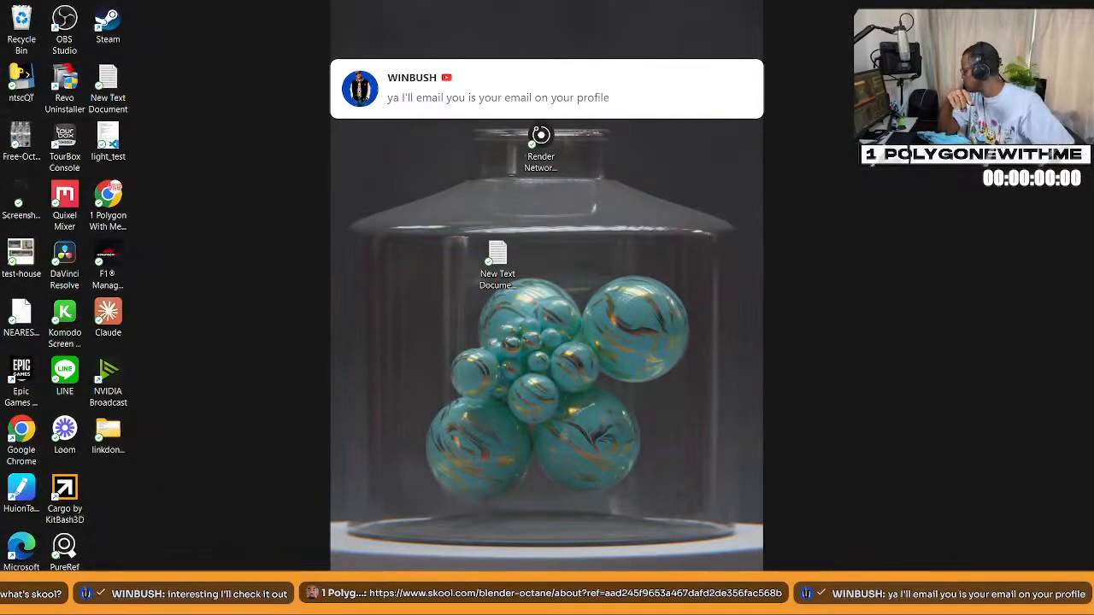